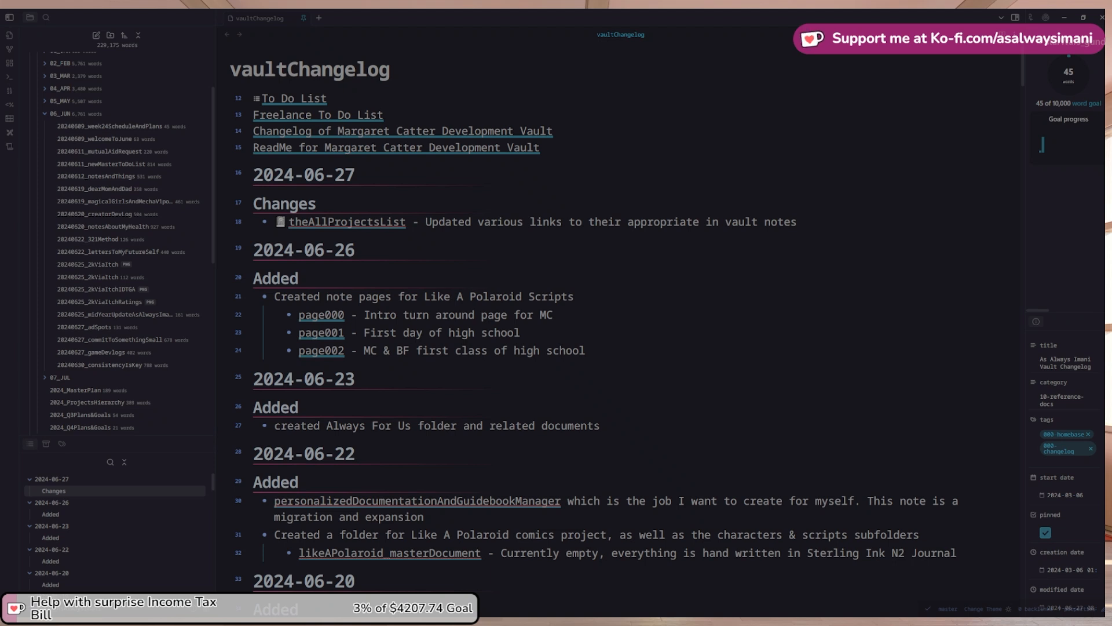
# Widen the right sidebar and fold the ten June entries, 2024-06-27 through 2024-06-04
pyautogui.moveTo(1027, 260); pyautogui.dragTo(967, 259)
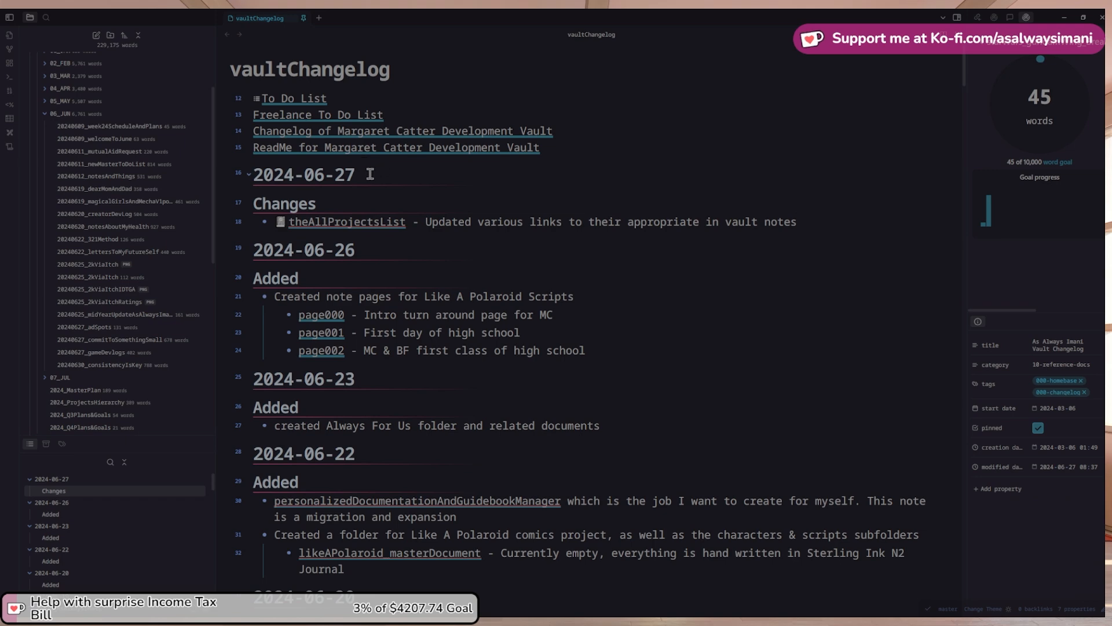
pyautogui.scroll(-2, 290, 179)
pyautogui.scroll(2, 250, 184)
pyautogui.click(249, 174)
pyautogui.click(250, 205)
pyautogui.click(250, 236)
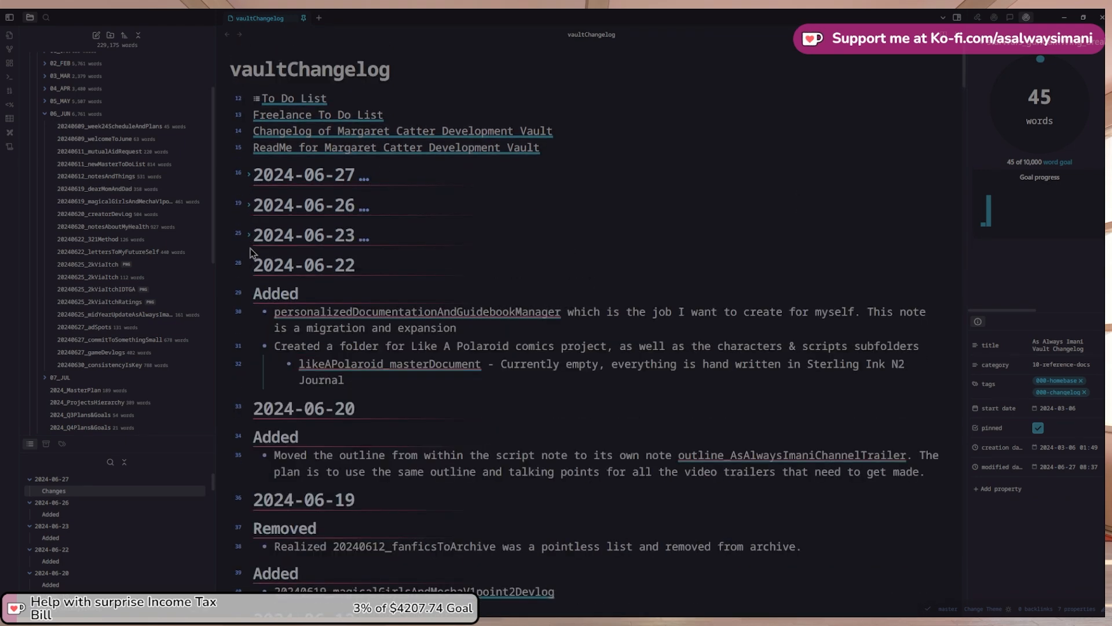
pyautogui.click(250, 265)
pyautogui.click(251, 296)
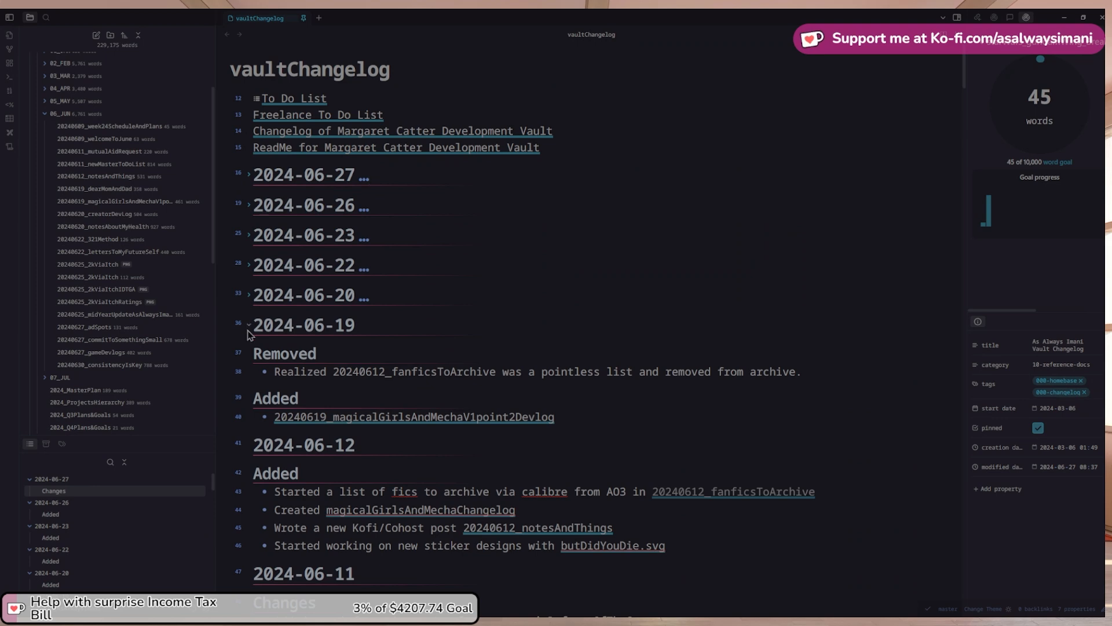
pyautogui.click(249, 325)
pyautogui.click(249, 356)
pyautogui.click(249, 385)
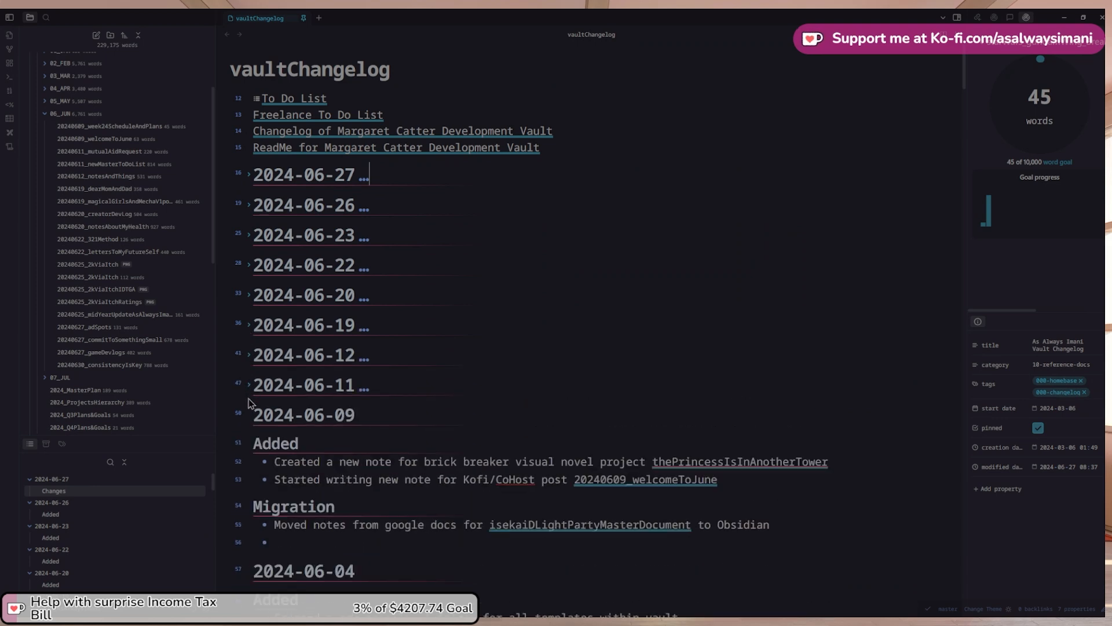
pyautogui.click(249, 415)
pyautogui.click(250, 445)
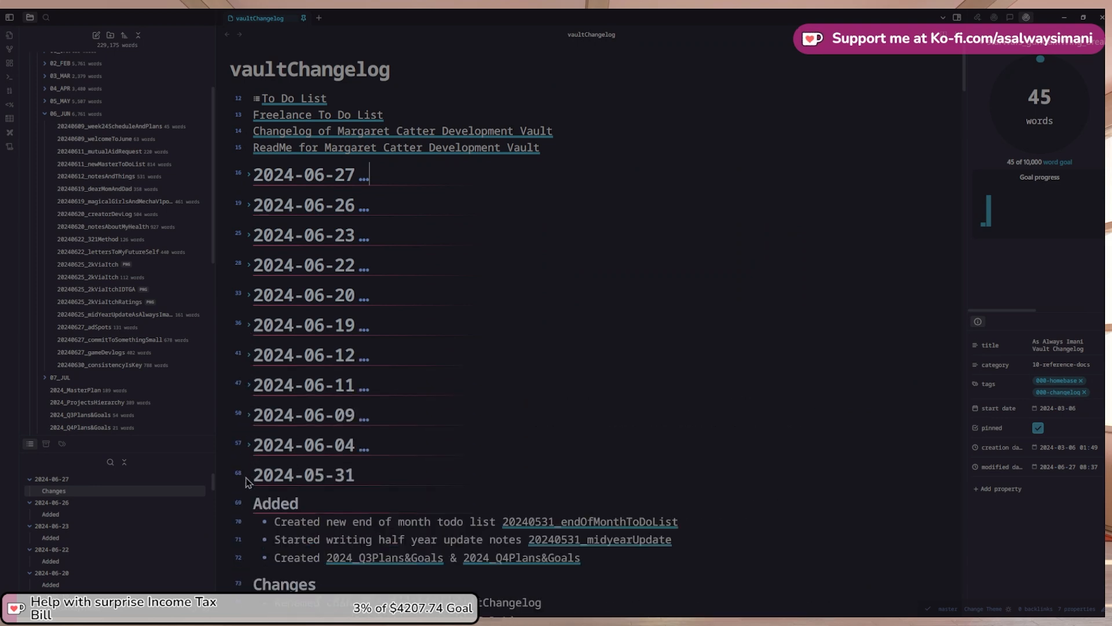
# Fold the March entries 2024-03-06, 2024-03-07, 2024-03-08 and 2024-03-10, then return to the top
pyautogui.scroll(-20, 249, 487)
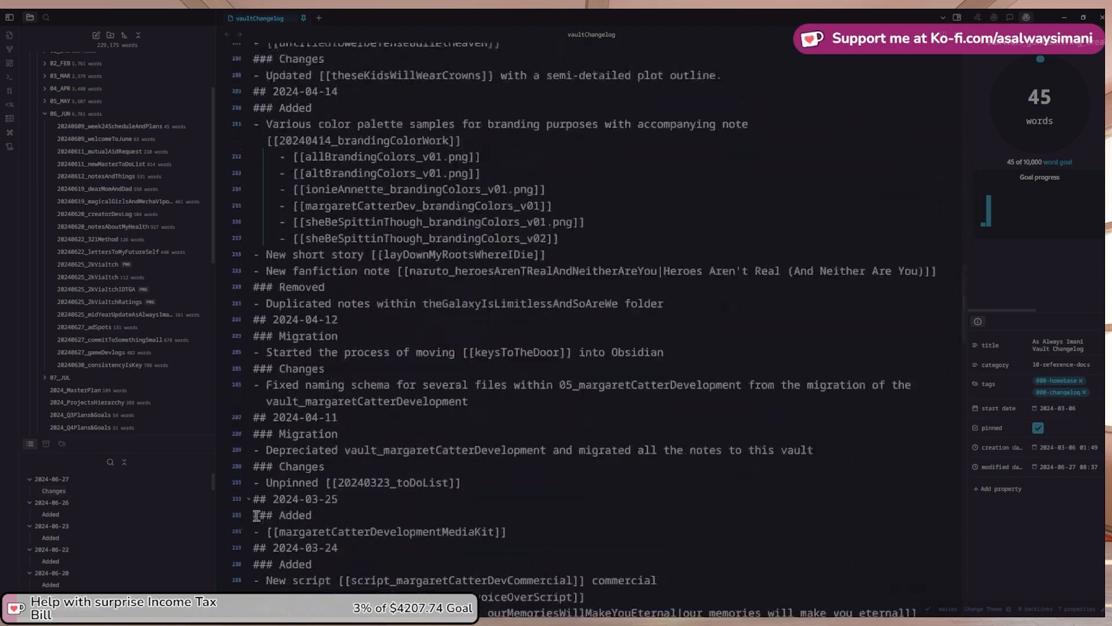
pyautogui.scroll(-20, 257, 515)
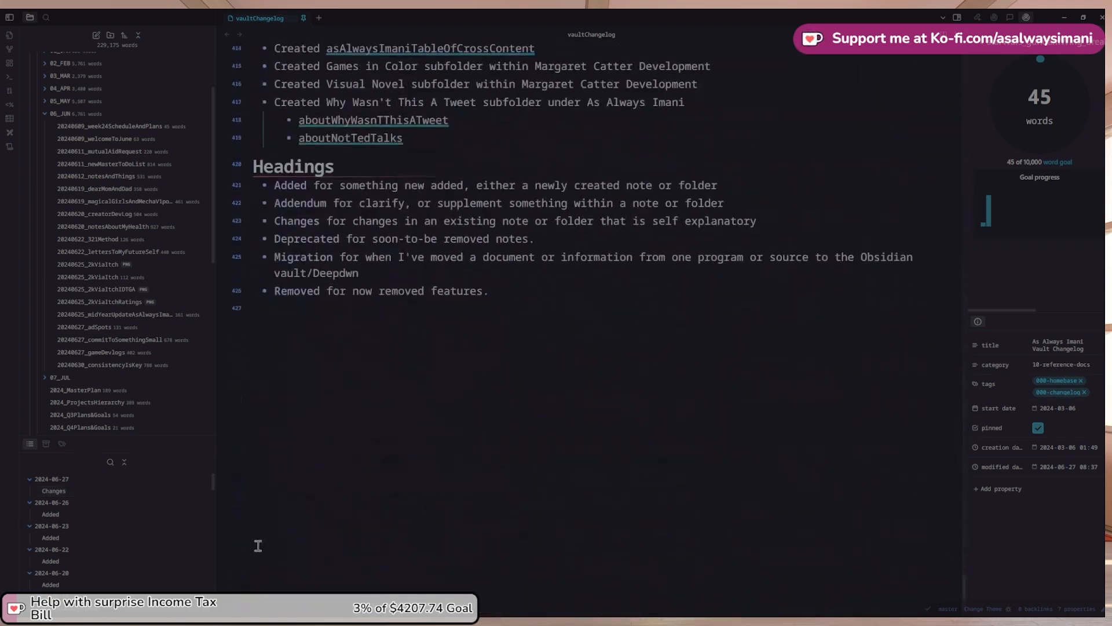
pyautogui.scroll(8, 257, 546)
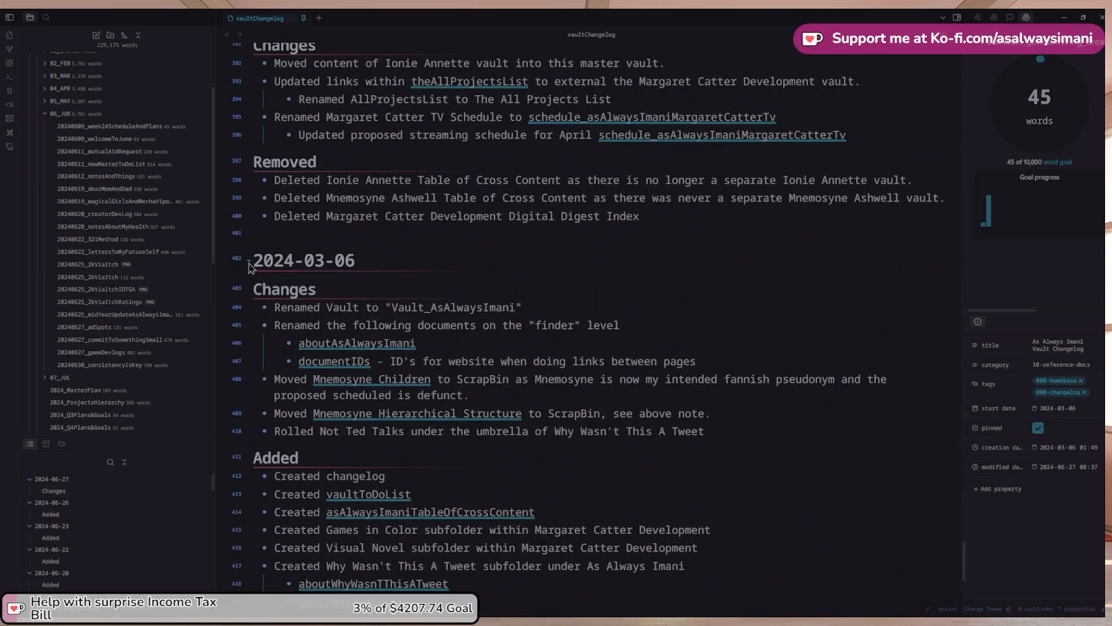
pyautogui.click(248, 262)
pyautogui.scroll(3, 255, 238)
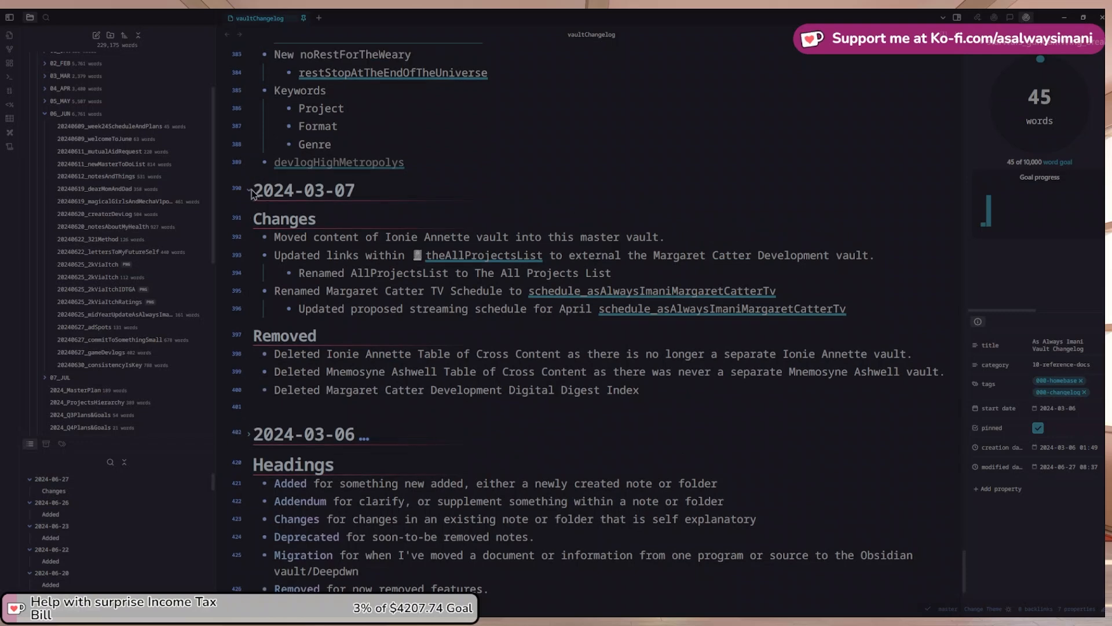
pyautogui.click(251, 190)
pyautogui.scroll(3, 256, 168)
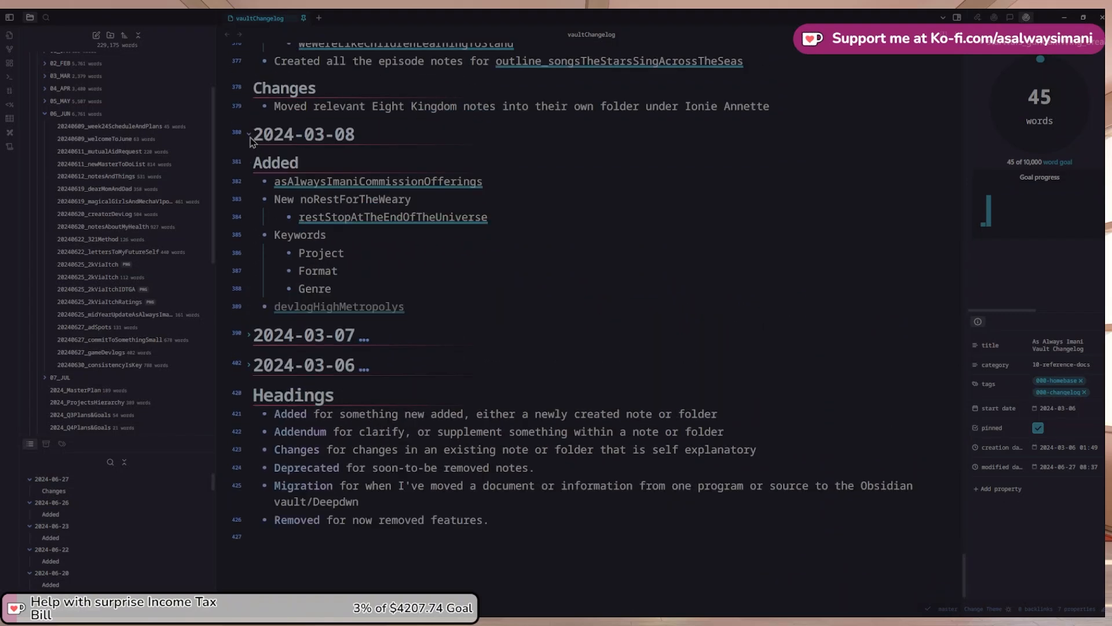
pyautogui.click(249, 136)
pyautogui.scroll(5, 253, 136)
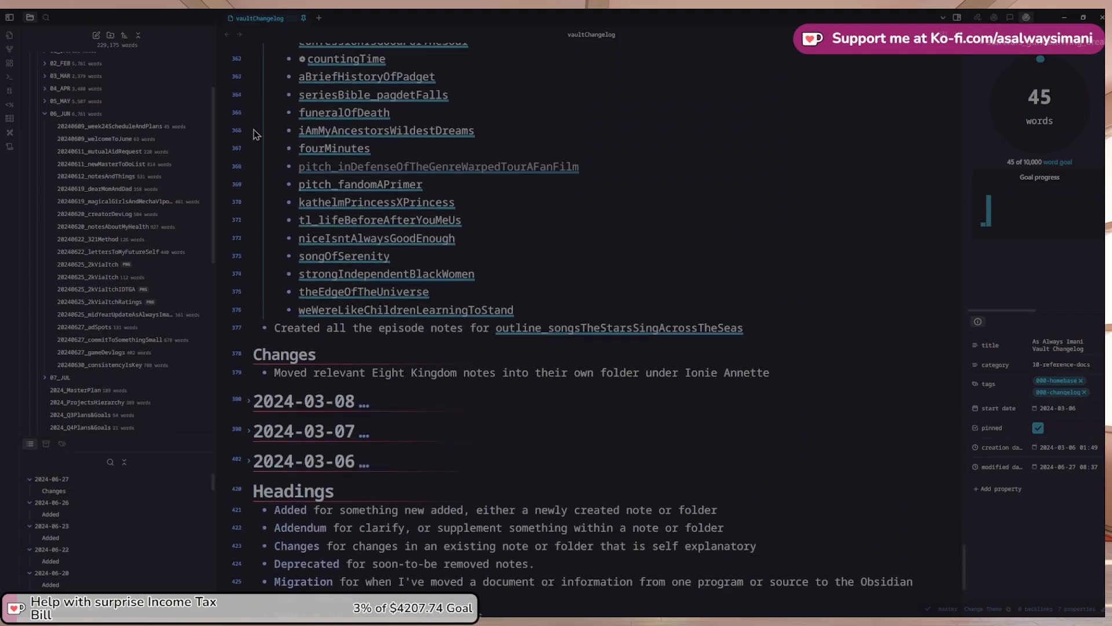
pyautogui.scroll(5, 253, 134)
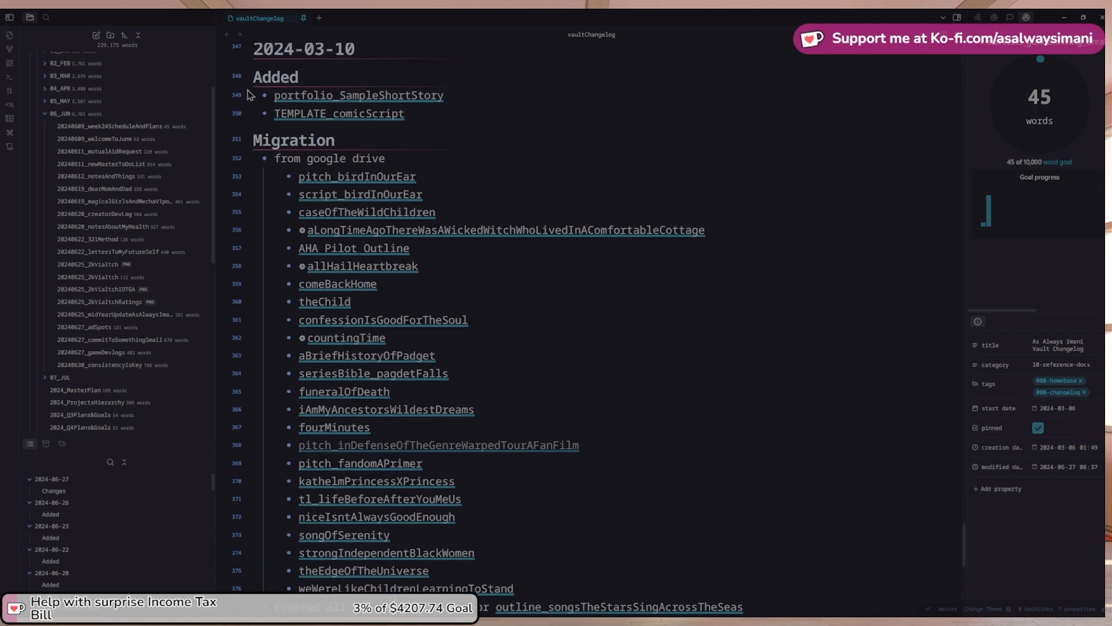
pyautogui.scroll(1, 248, 95)
pyautogui.click(249, 95)
pyautogui.scroll(2, 299, 167)
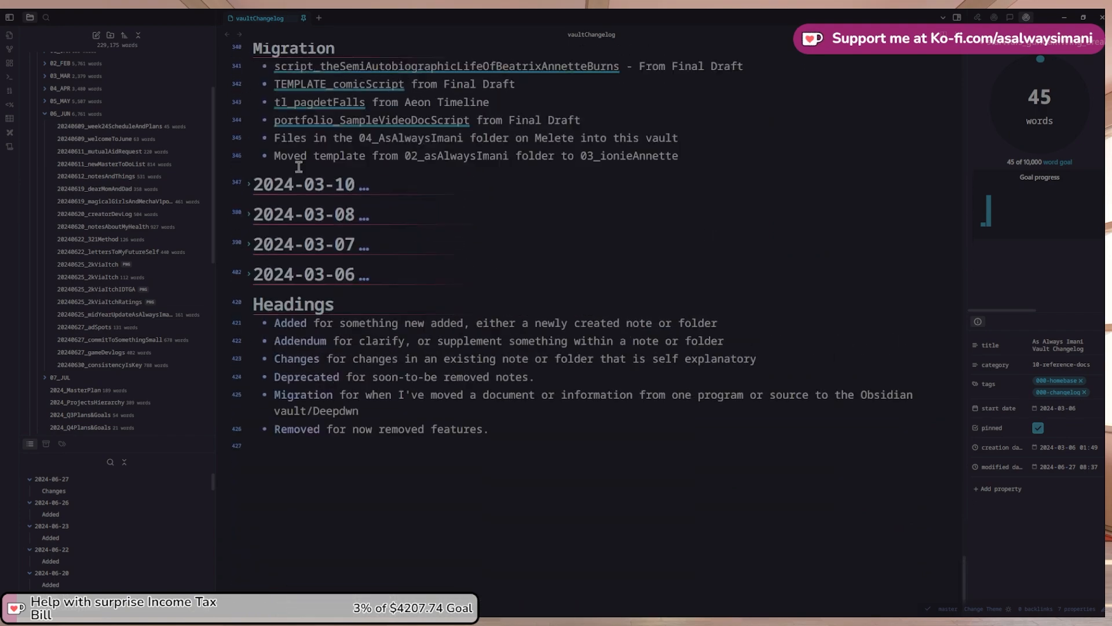
pyautogui.scroll(20, 299, 167)
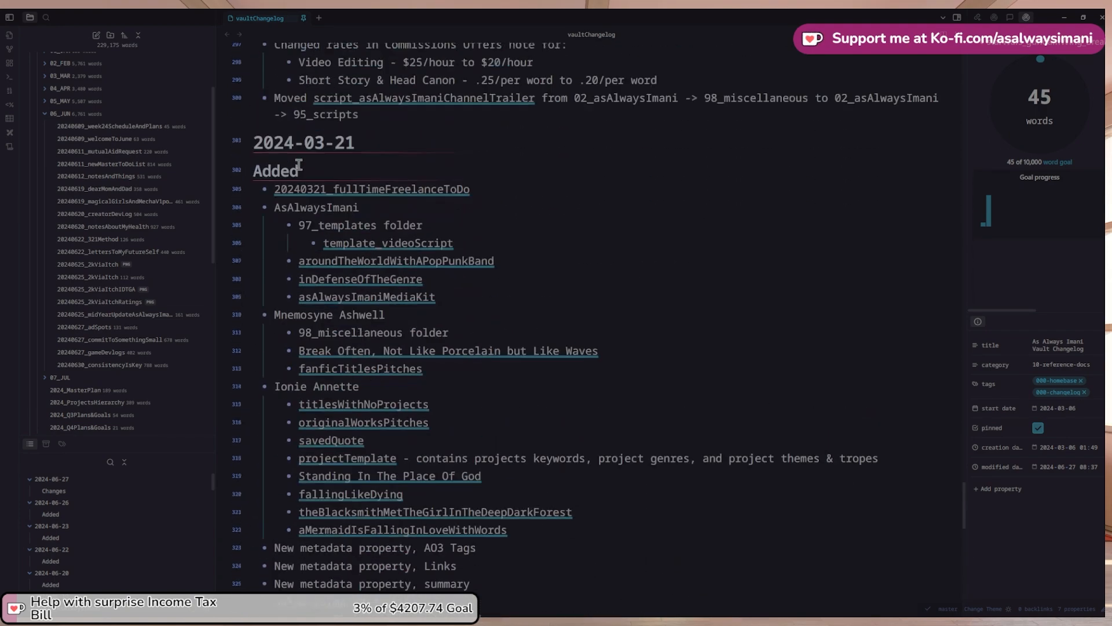
pyautogui.scroll(20, 299, 164)
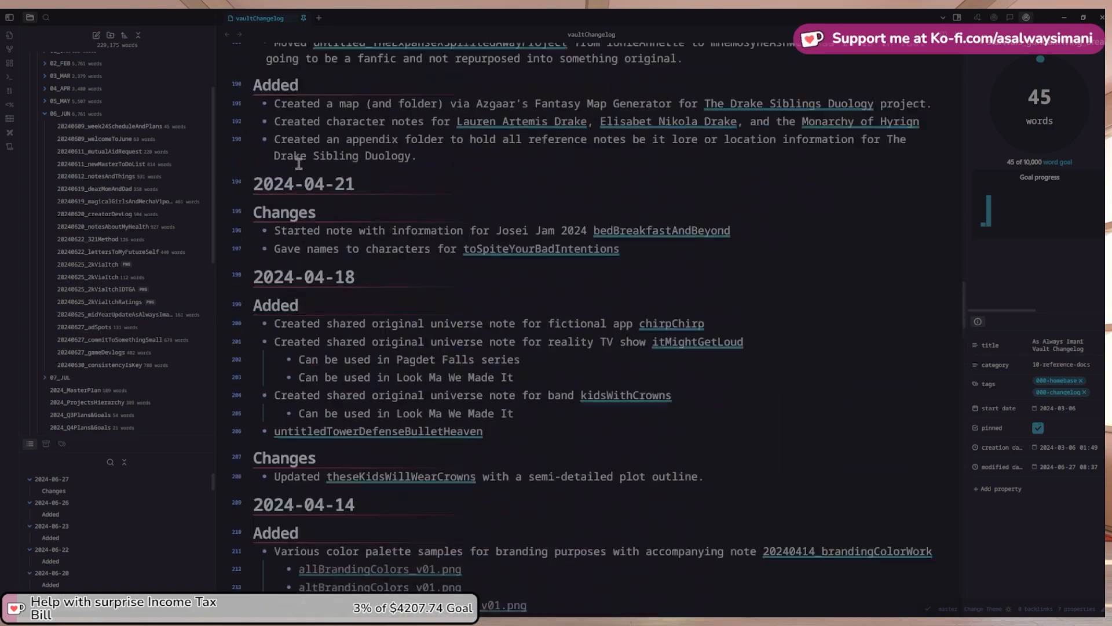
pyautogui.scroll(20, 299, 162)
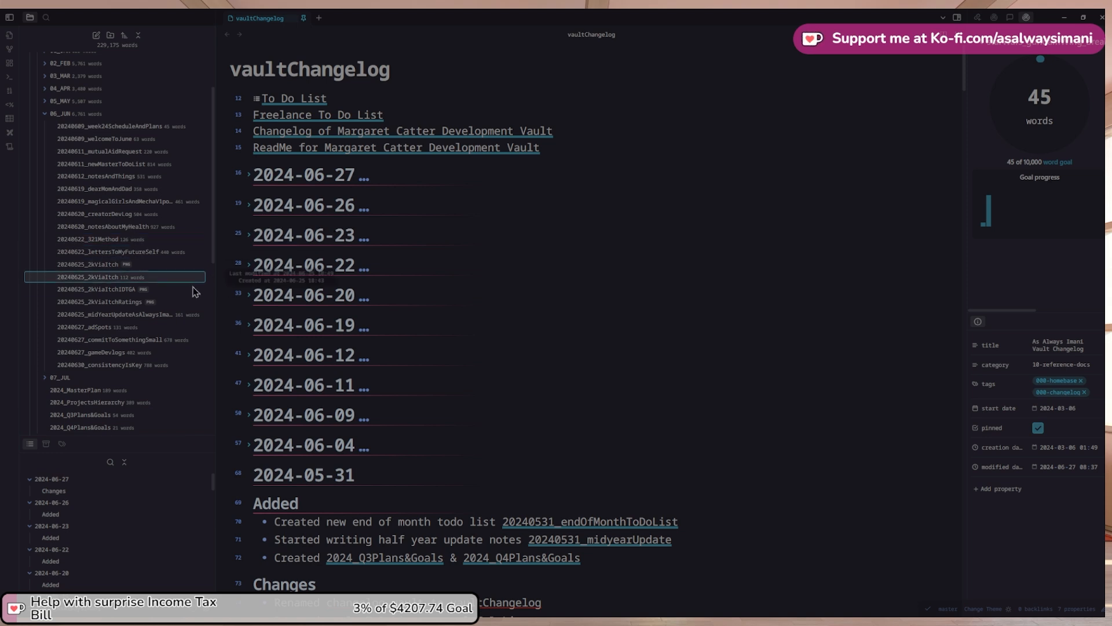
pyautogui.scroll(1, 44, 137)
pyautogui.click(43, 130)
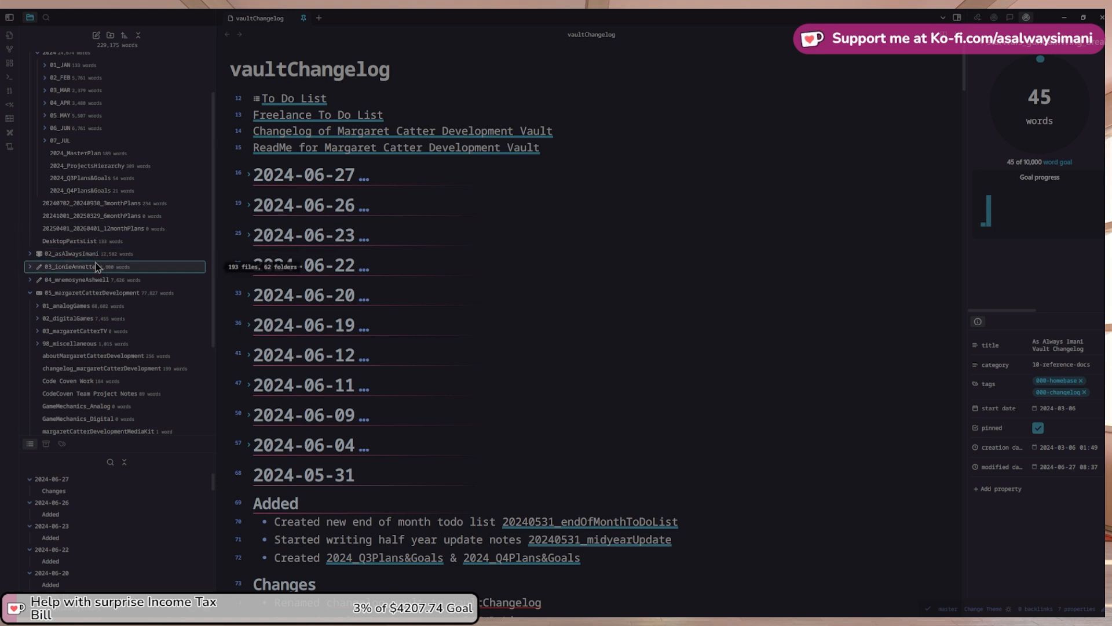
pyautogui.scroll(1, 82, 177)
pyautogui.click(38, 111)
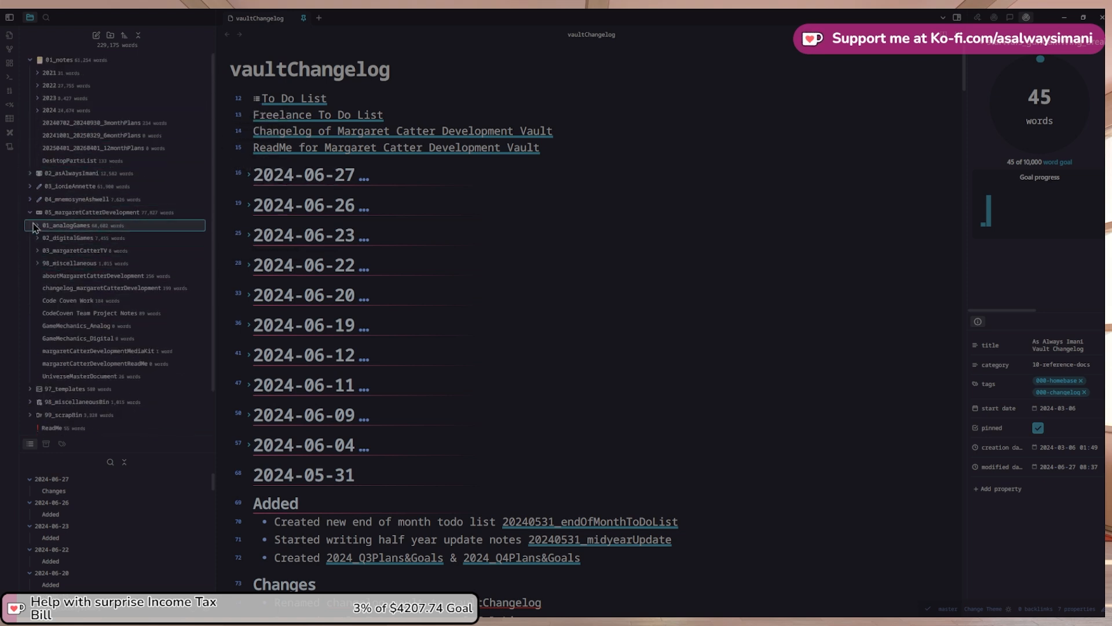
pyautogui.click(30, 212)
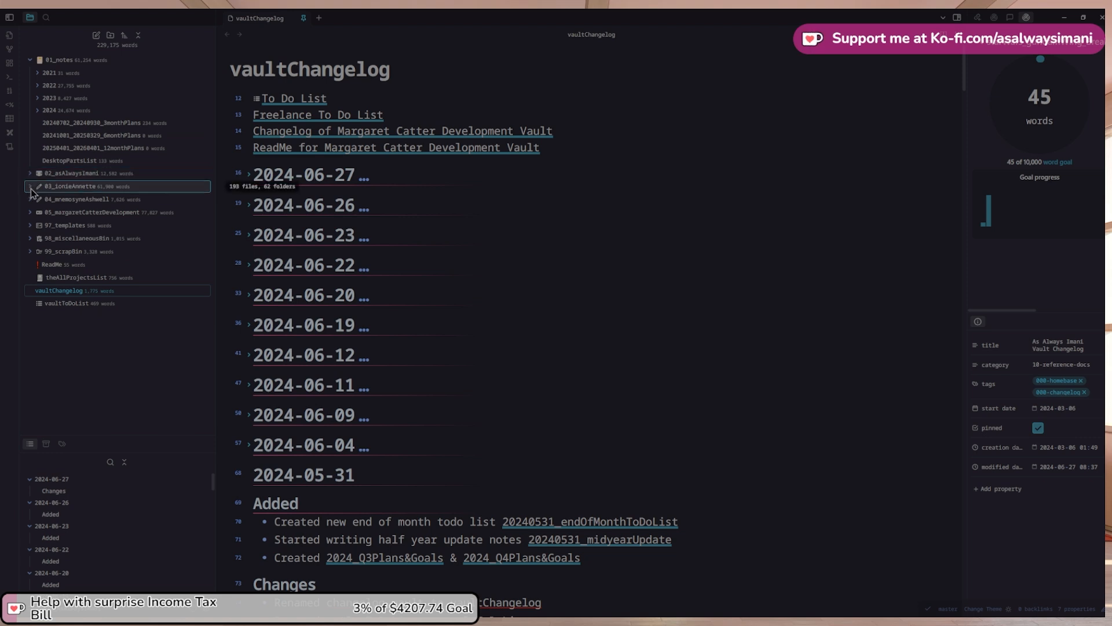
pyautogui.click(252, 178)
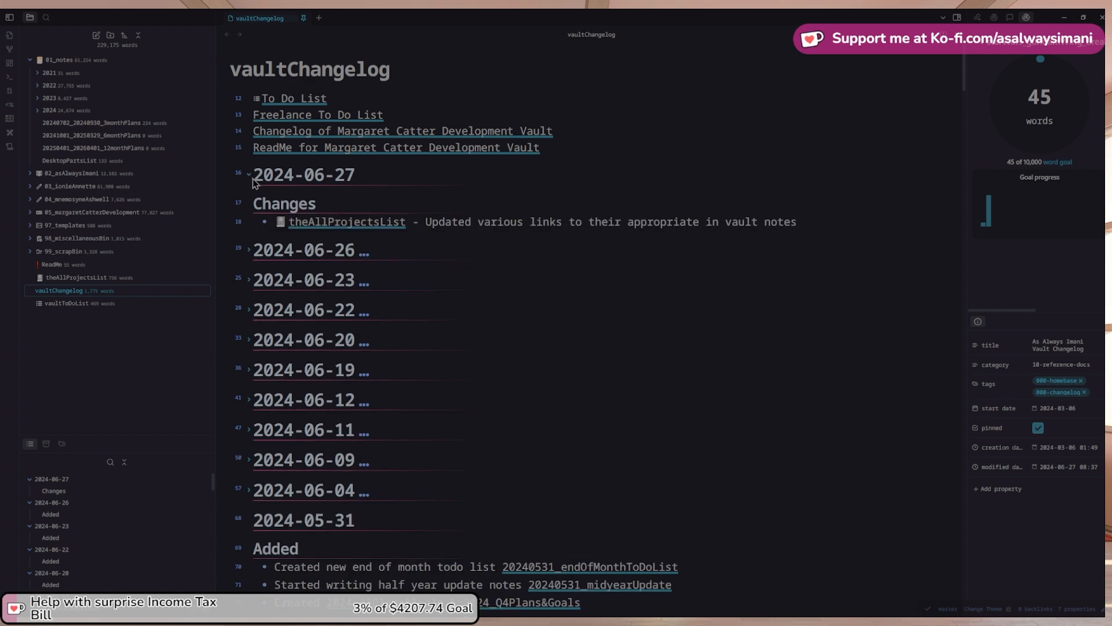
# Open theAllProjectsList and expand the file tree down to 02_ascentOfCrystalTower, collapsing questLines
pyautogui.click(323, 226)
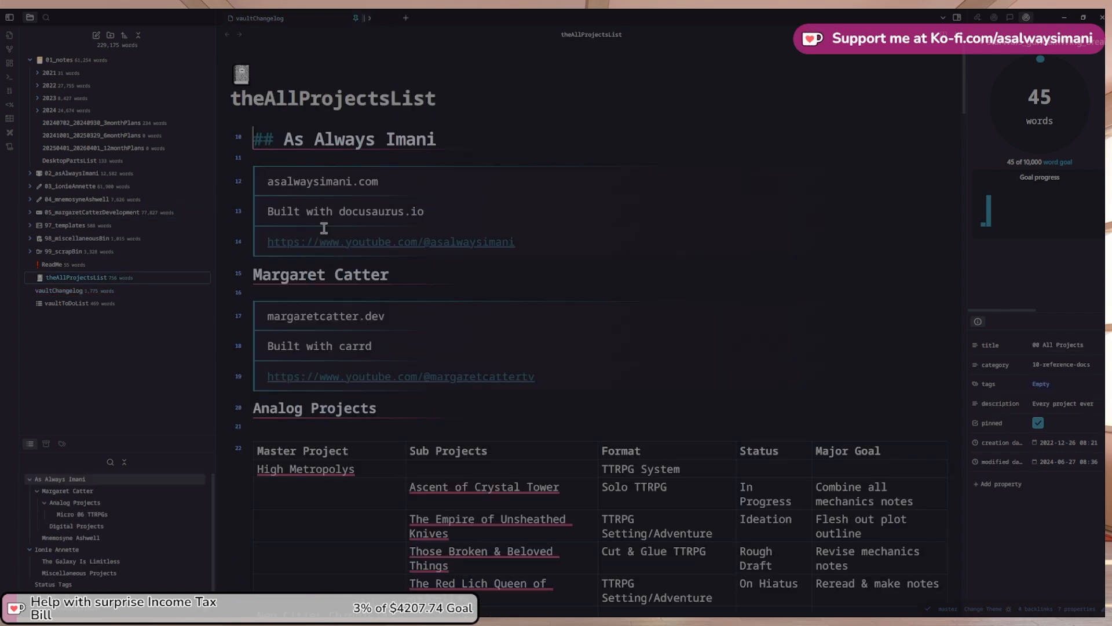
pyautogui.scroll(-3, 324, 228)
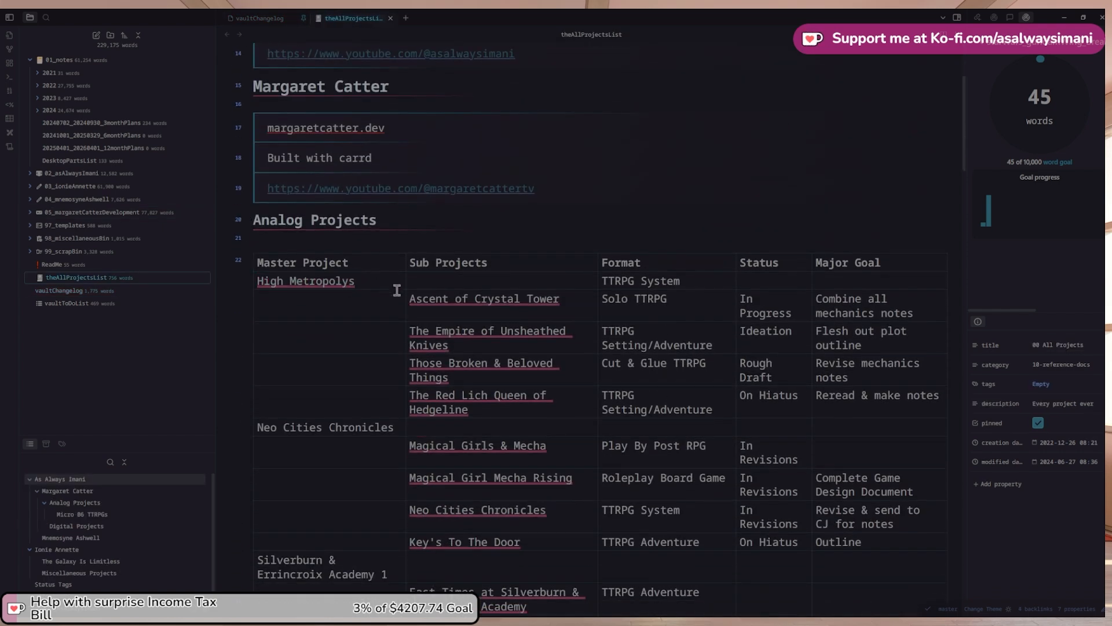
pyautogui.scroll(-1, 404, 268)
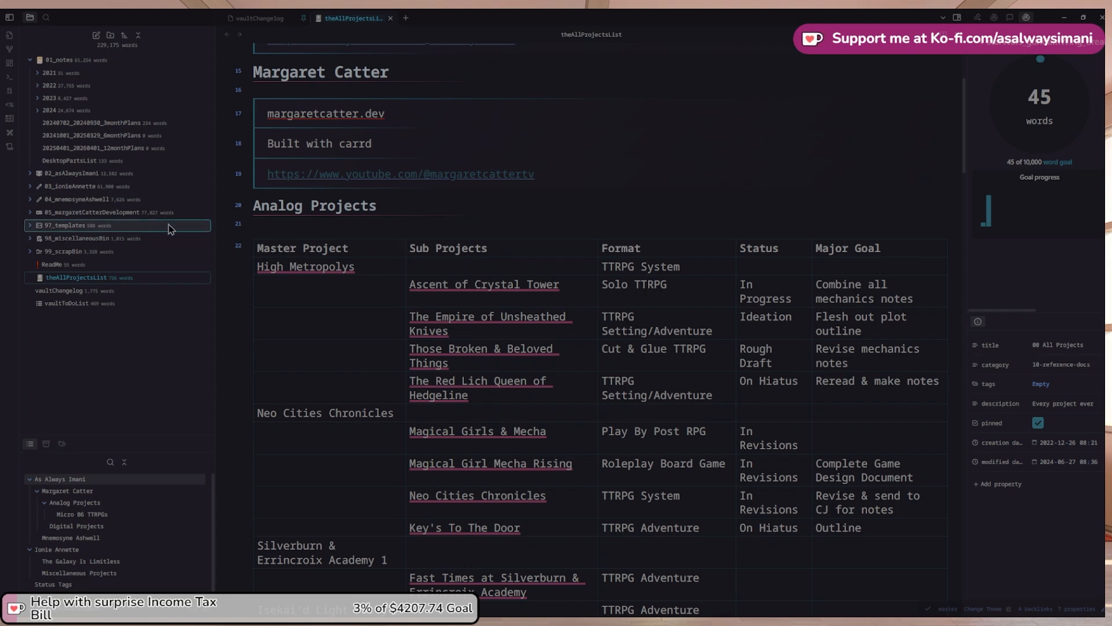
pyautogui.click(46, 214)
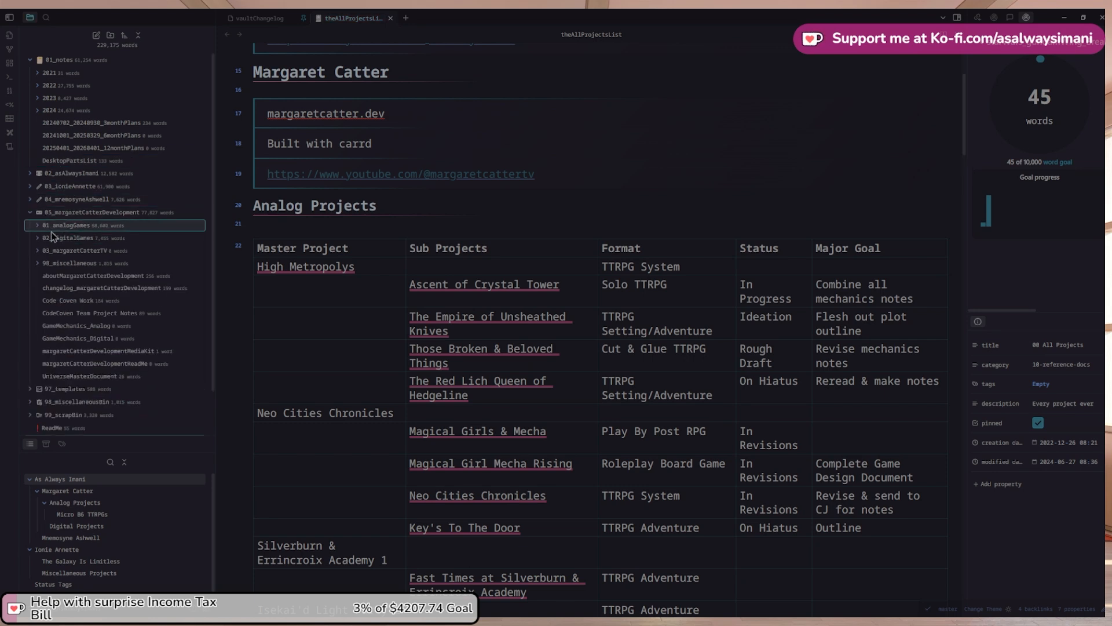
pyautogui.click(37, 226)
pyautogui.click(45, 250)
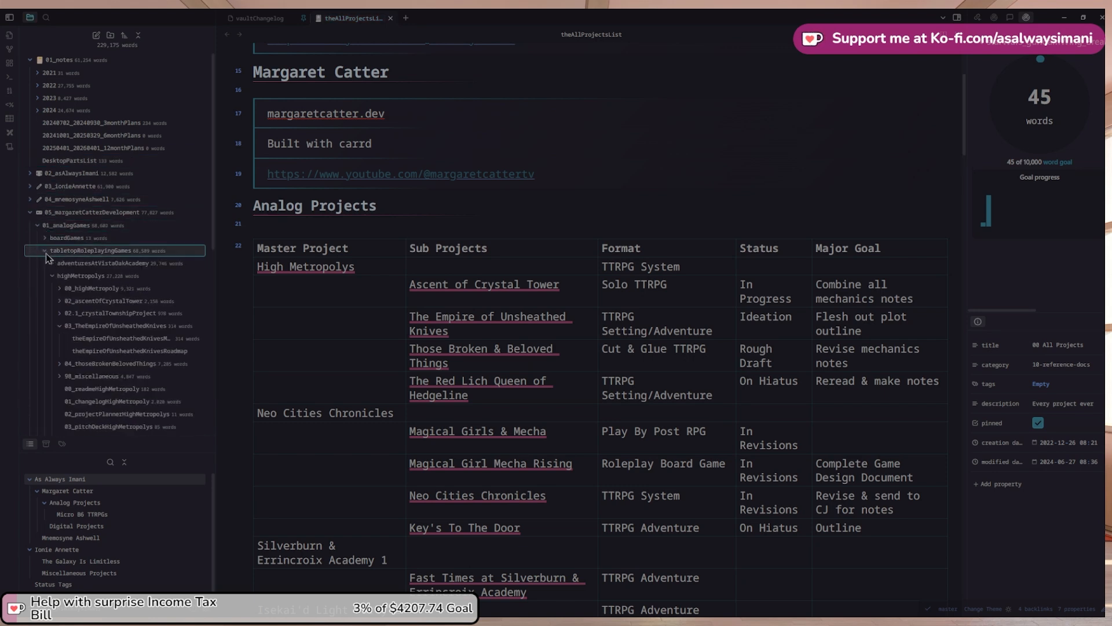
pyautogui.click(61, 302)
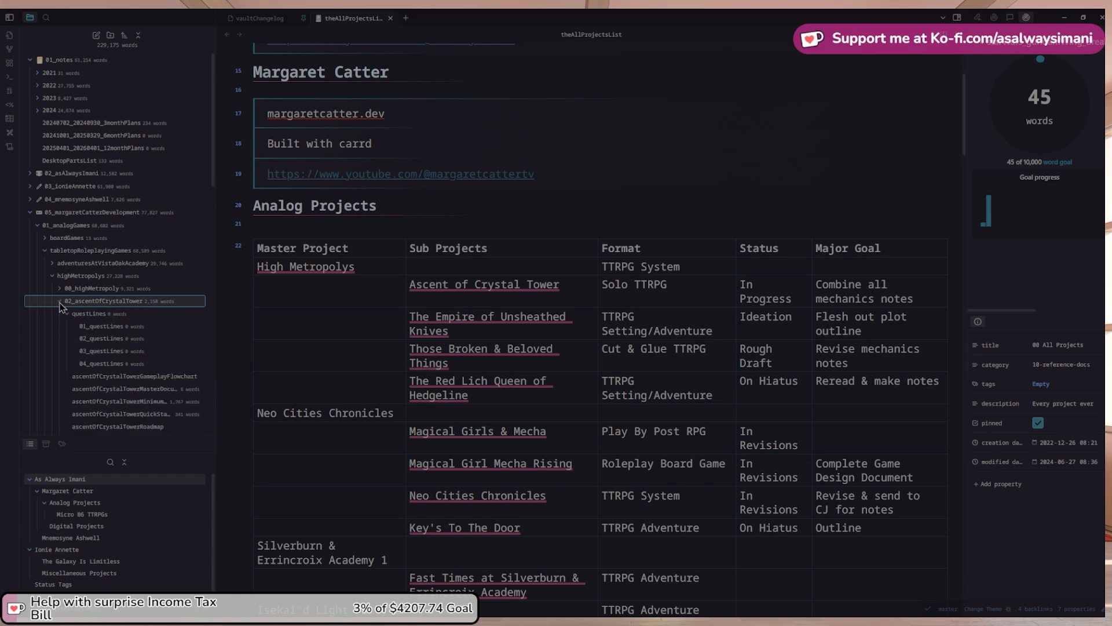
pyautogui.click(66, 314)
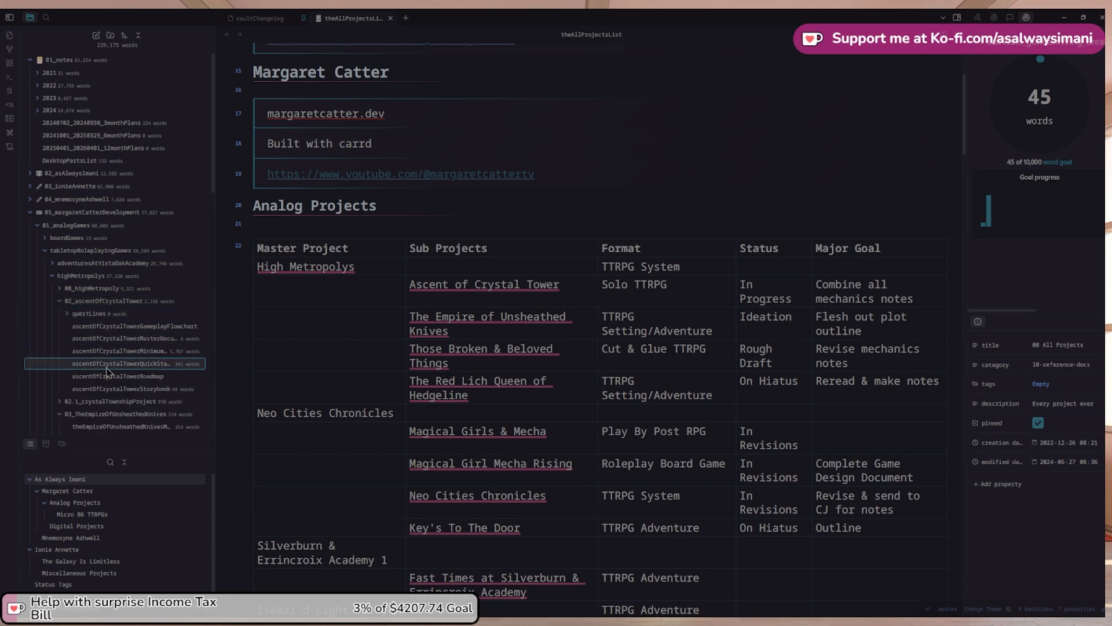
# Open the Ascent of Crystal Tower master document, select its title, and go back to theAllProjectsList
pyautogui.click(180, 337)
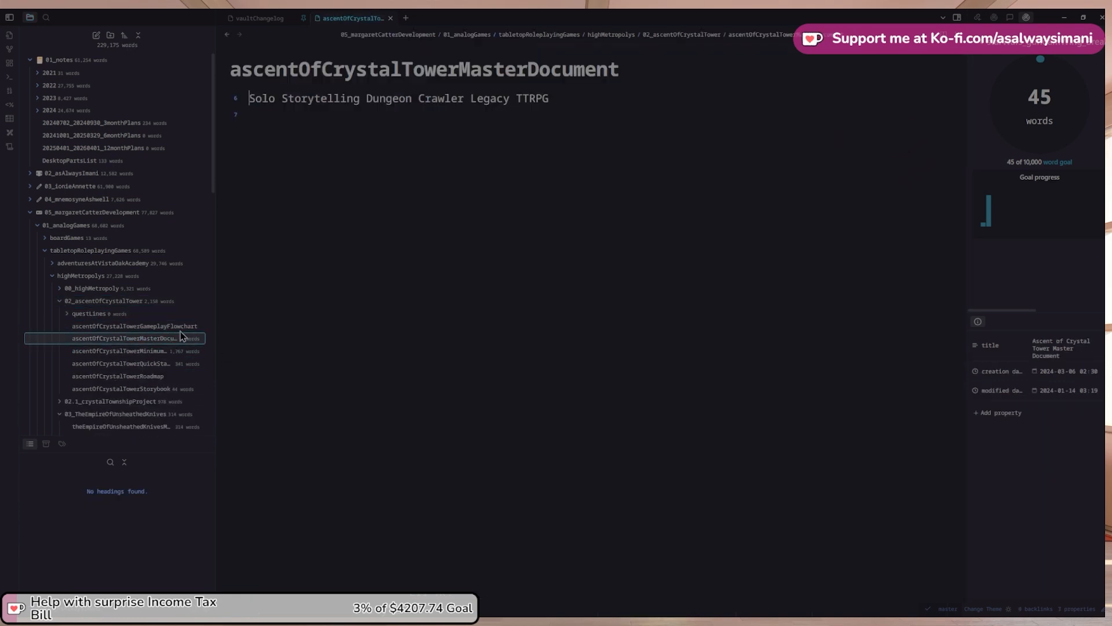
pyautogui.doubleClick(400, 70)
pyautogui.hotkey('ctrl', 'c')
pyautogui.click(227, 34)
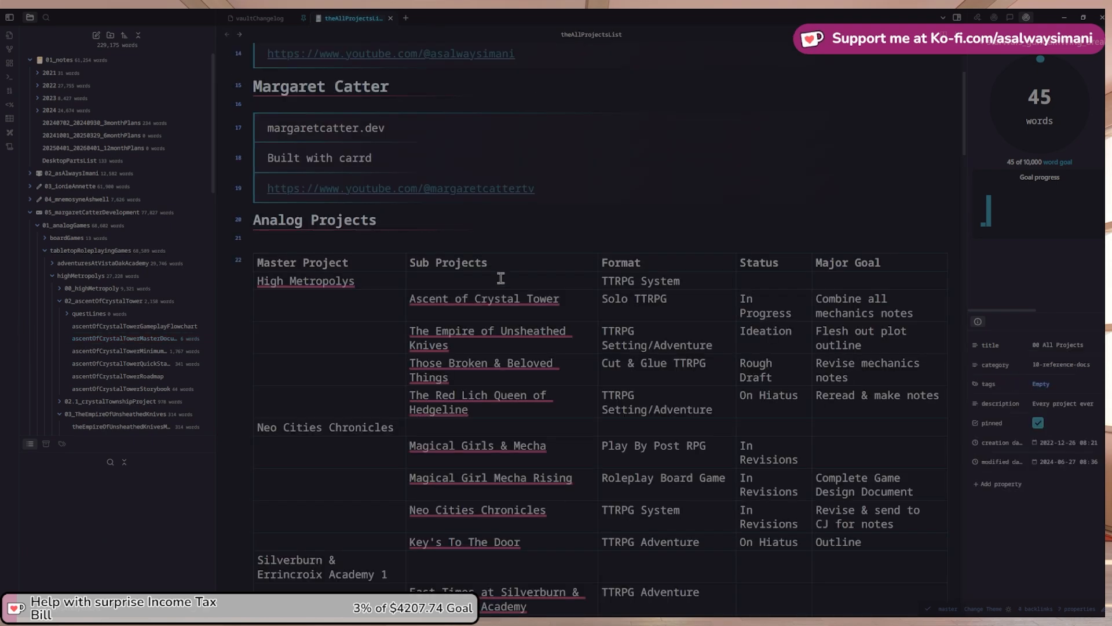
# Remove the external obsidian URL from the Ascent of Crystal Tower cell and select its text
pyautogui.click(577, 298)
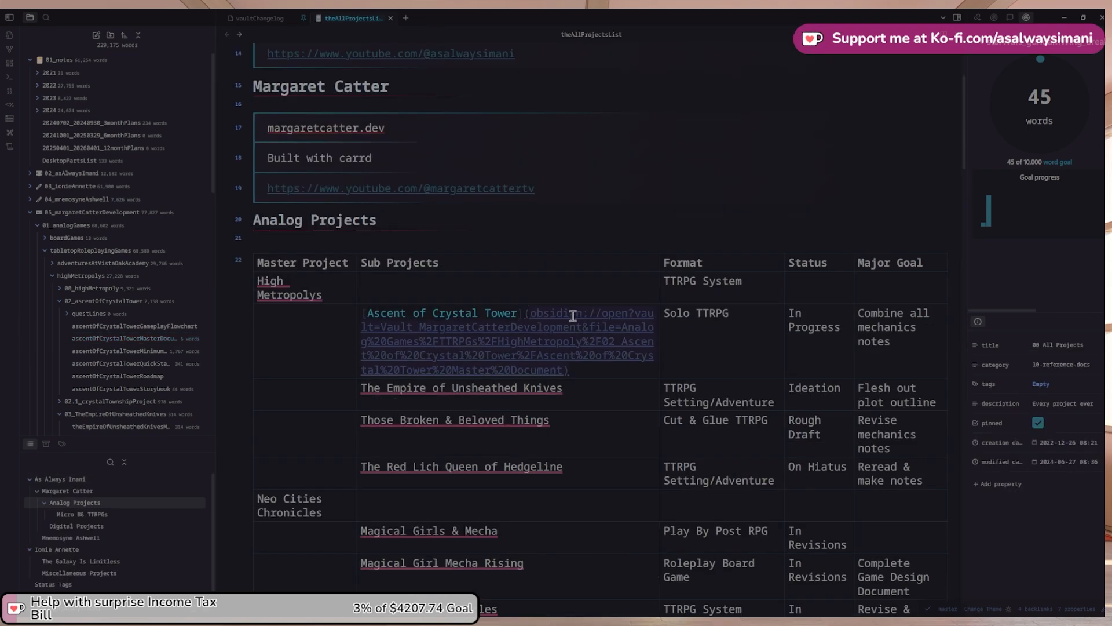
pyautogui.press('BackSpace')
pyautogui.hotkey('shift', 'Home')
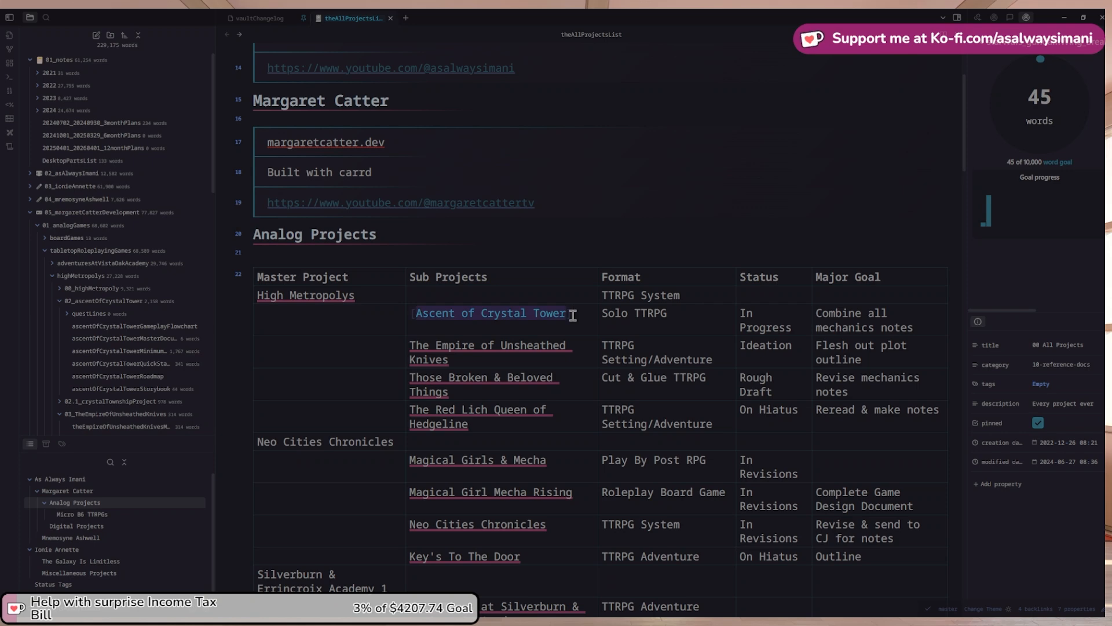
pyautogui.press('Home')
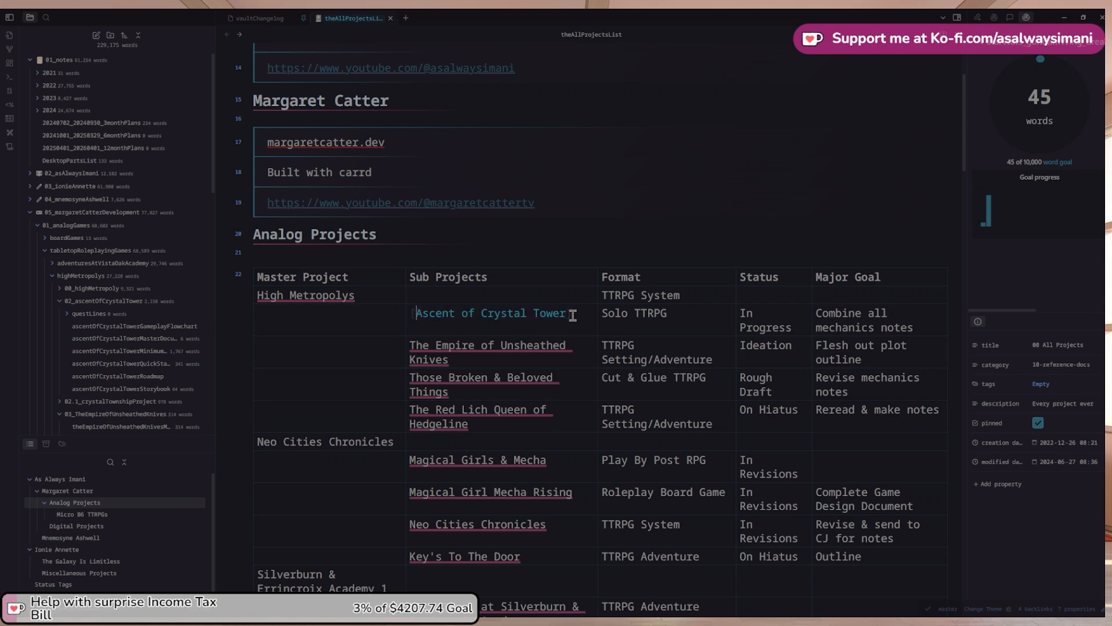
pyautogui.hotkey('shift', 'End')
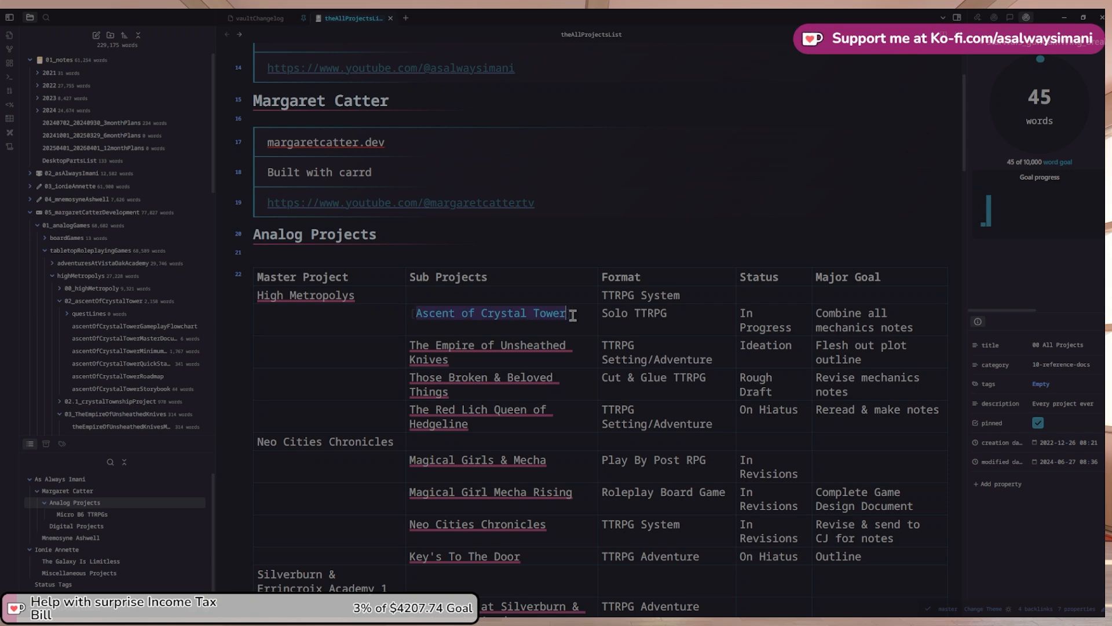
pyautogui.press('BackSpace')
pyautogui.hotkey('ctrl', 'z')
pyautogui.press('Left')
pyautogui.hotkey('shift', 'End')
# Wrap it in [[ ]] with 'ascentOfCrystalTowerMasterDocument|' as the link target
pyautogui.write('[')
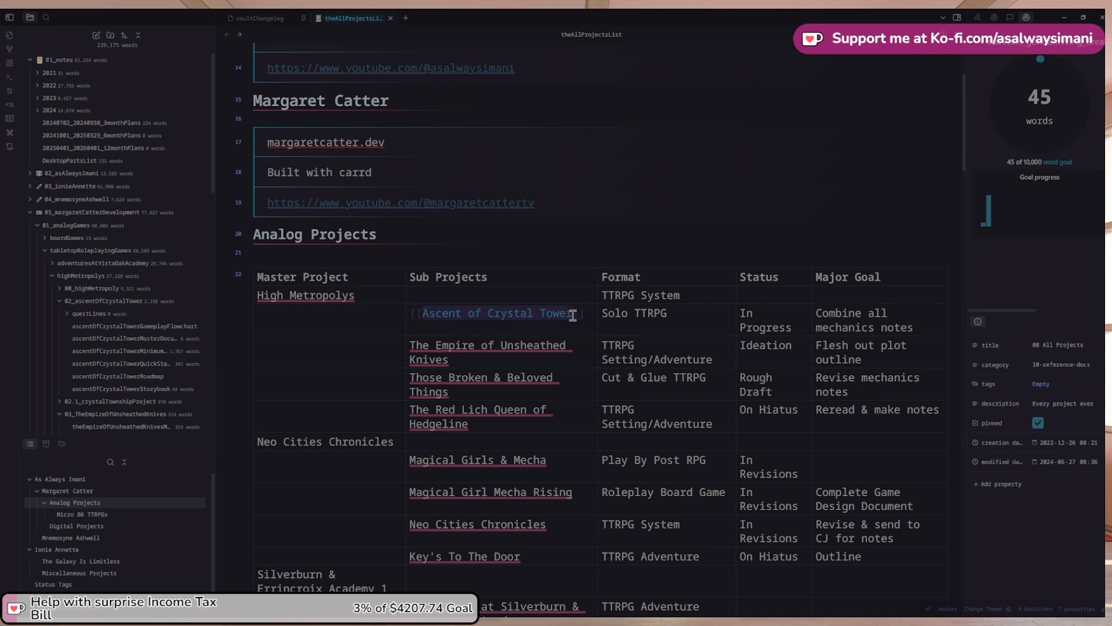
pyautogui.press('Right')
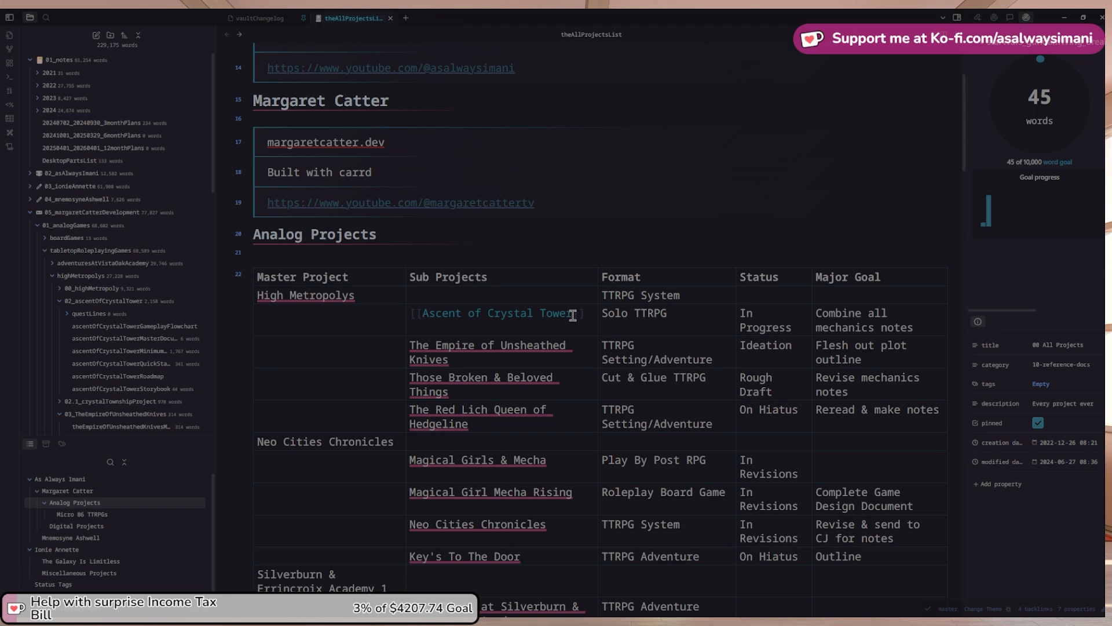
pyautogui.hotkey('ctrl', 'v')
pyautogui.write('|')
pyautogui.press('Escape')
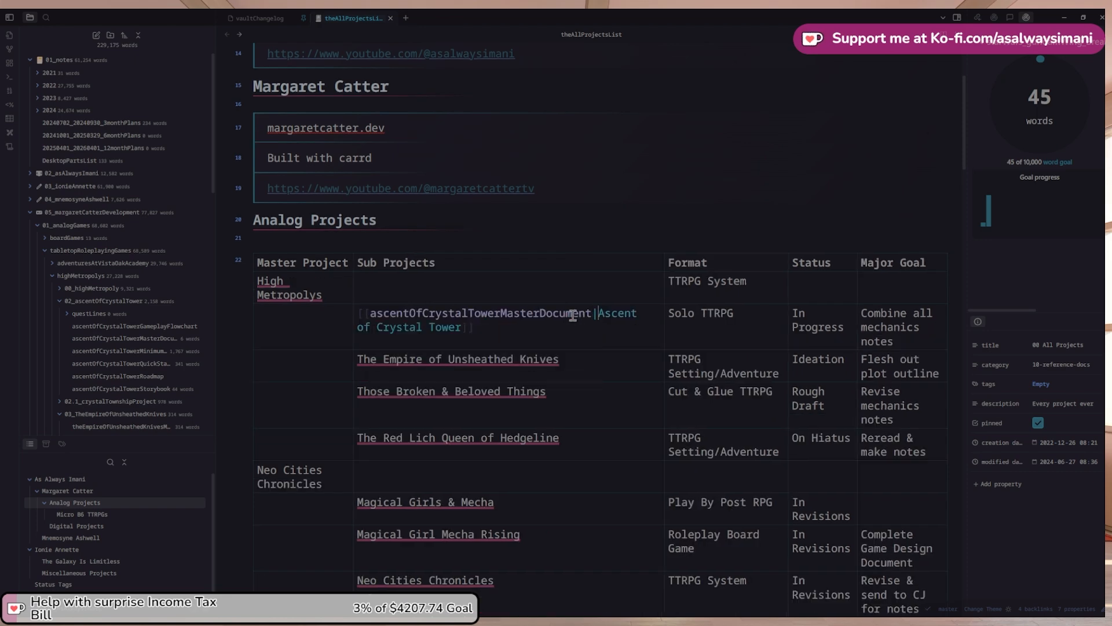
pyautogui.press('Down')
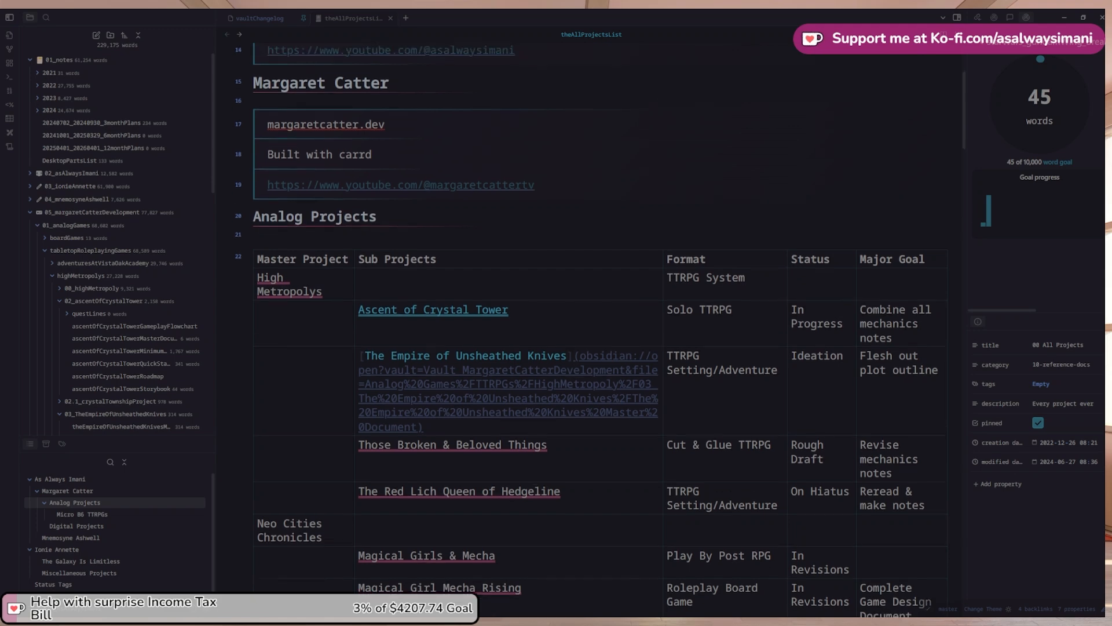
pyautogui.scroll(1, 301, 307)
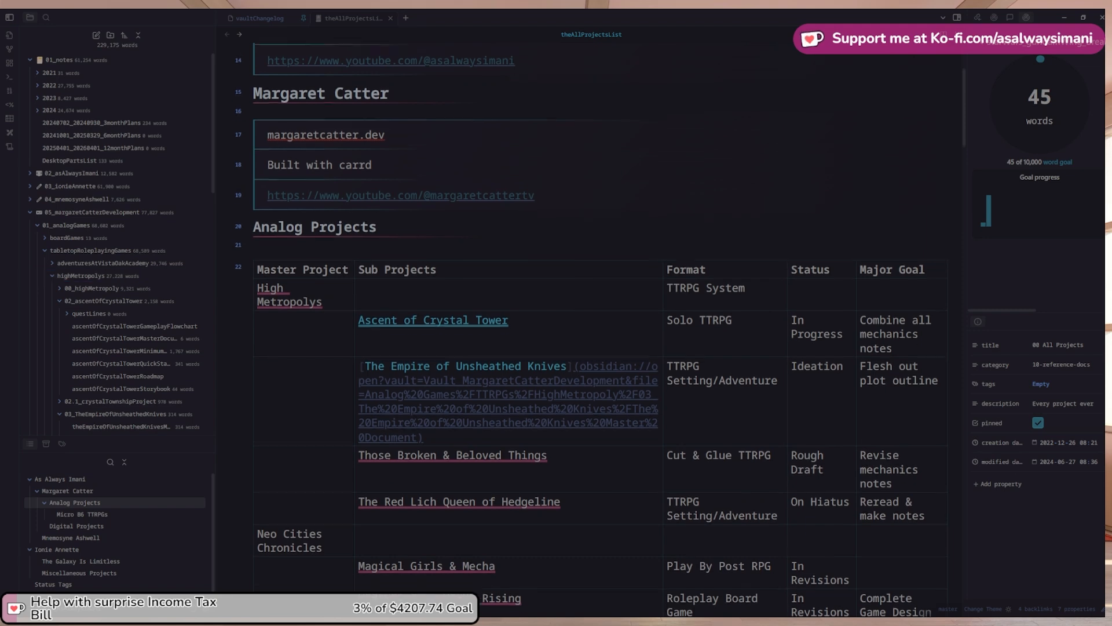
# Collapse 02_ascentOfCrystalTower, select the 02_projectPlannerHighMetropolys note's title, and return to theAllProjectsList
pyautogui.click(60, 302)
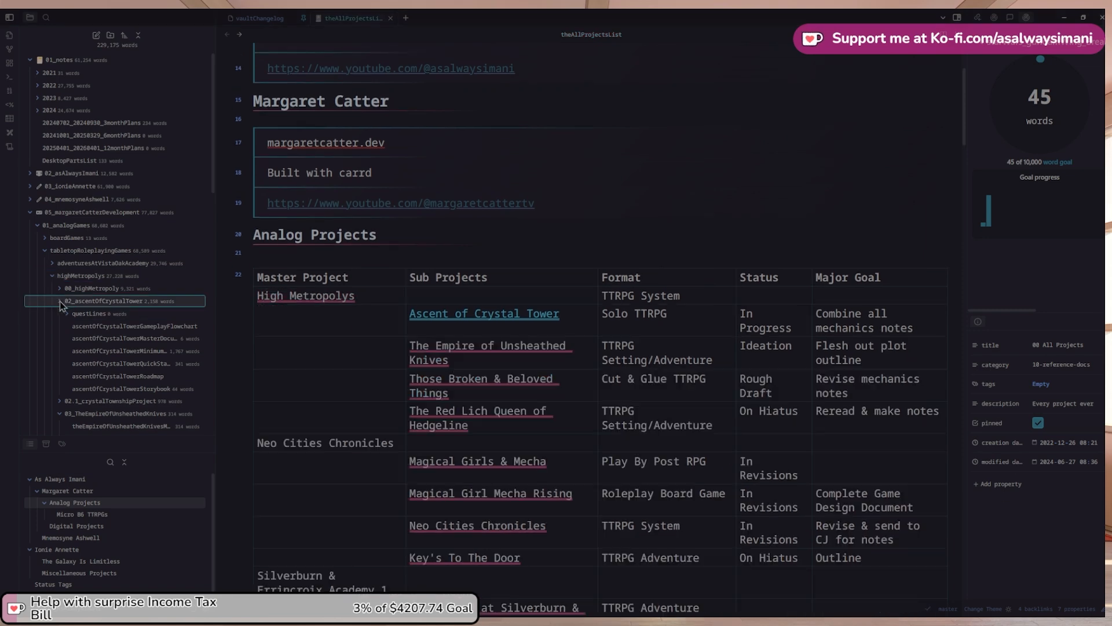
pyautogui.scroll(-1, 122, 377)
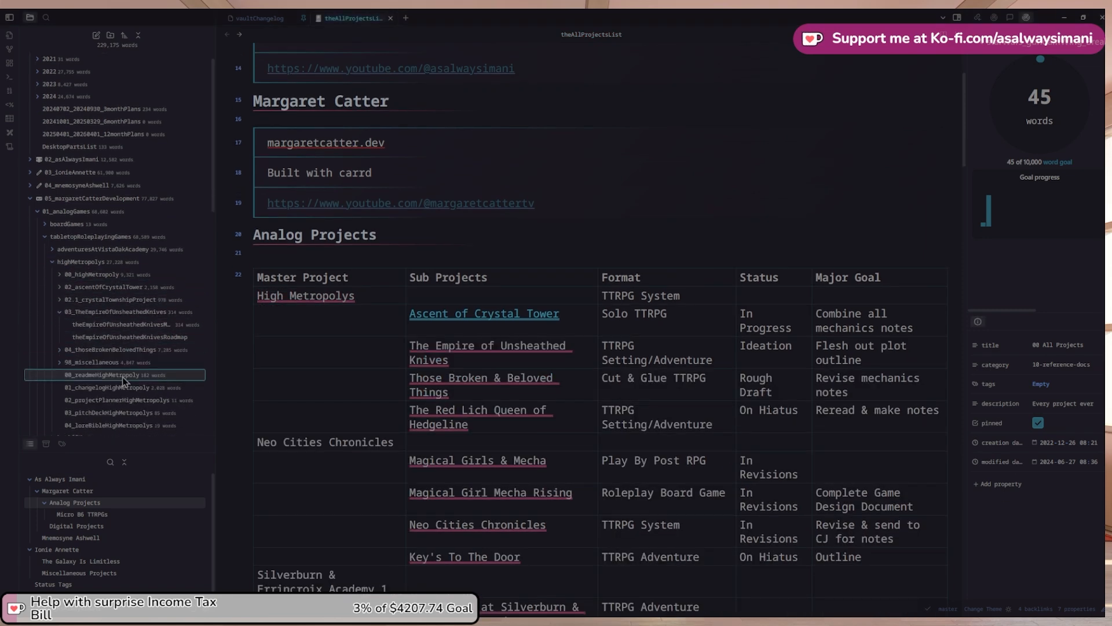
pyautogui.click(162, 404)
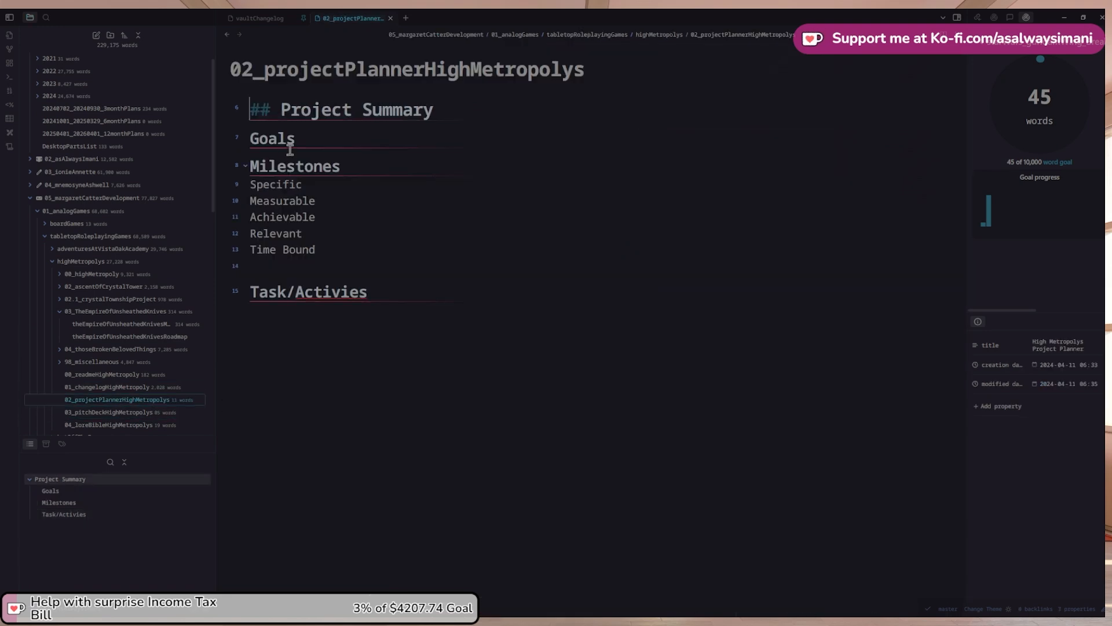
pyautogui.doubleClick(240, 71)
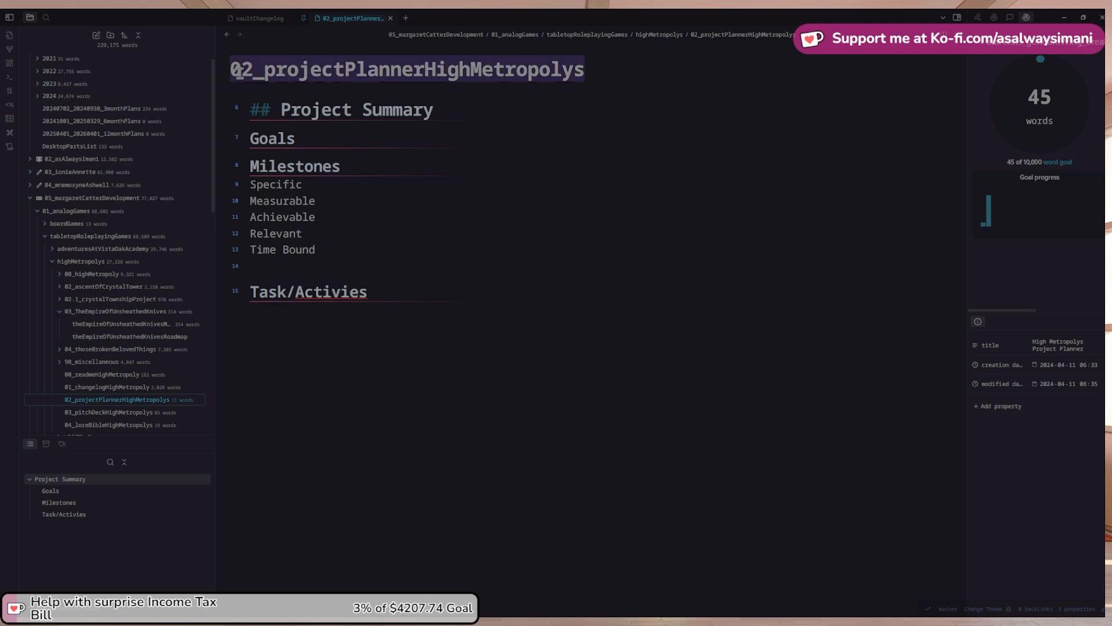
pyautogui.click(227, 35)
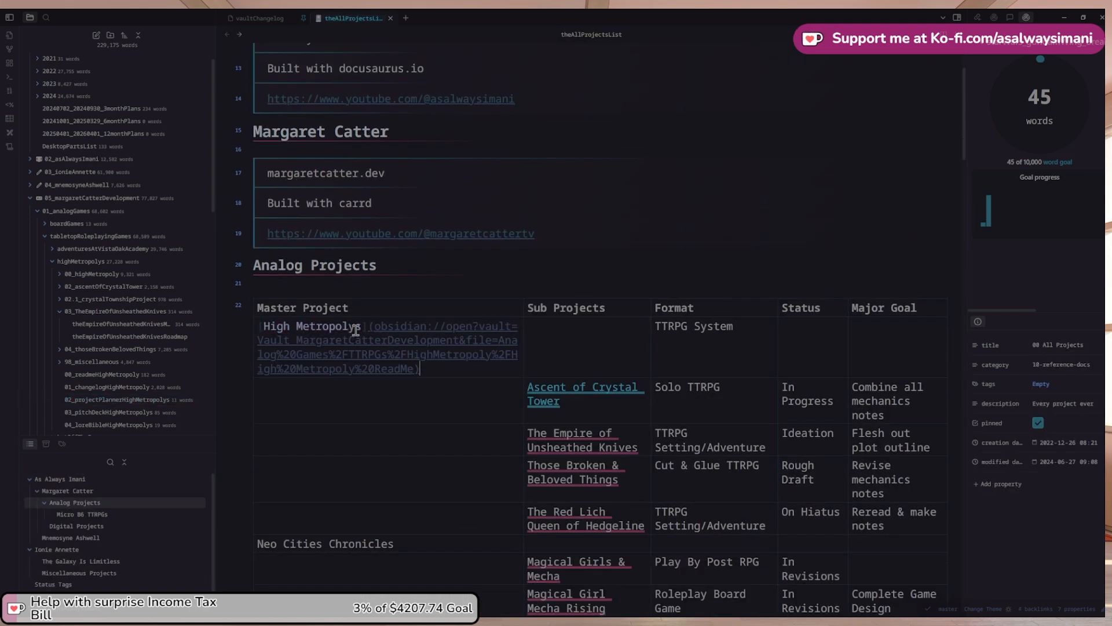
# Replace High Metropolys's external URL with a [[02_projectPlannerHighMetropolys|…]] link and follow it
pyautogui.press('BackSpace')
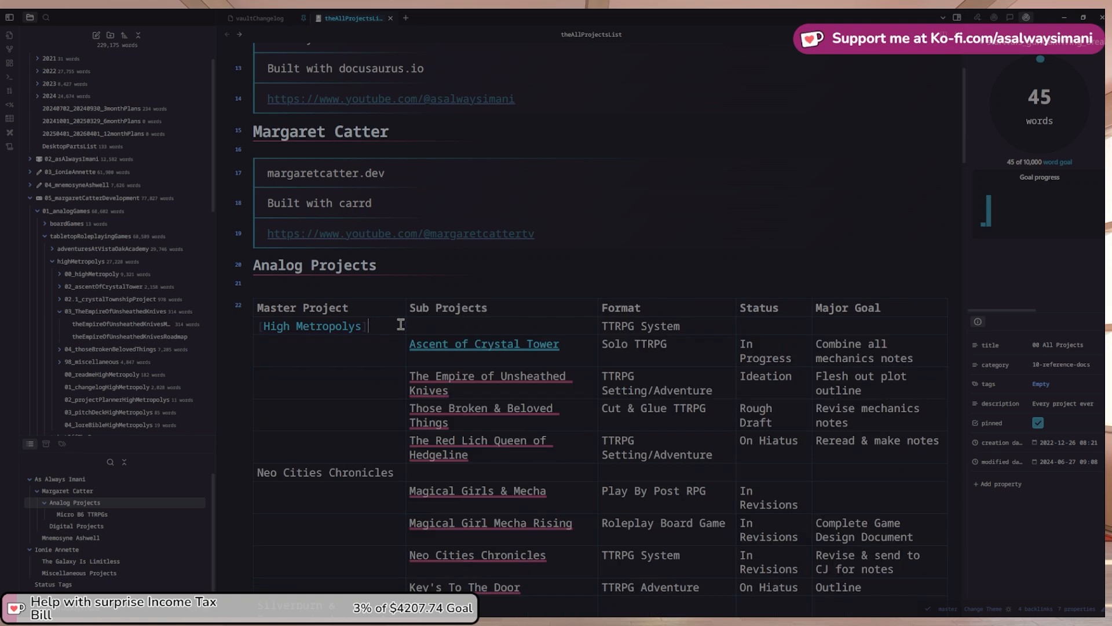
pyautogui.press('Left')
pyautogui.hotkey('ctrl', 'shift', 'Left')
pyautogui.hotkey('ctrl', 'shift', 'Left')
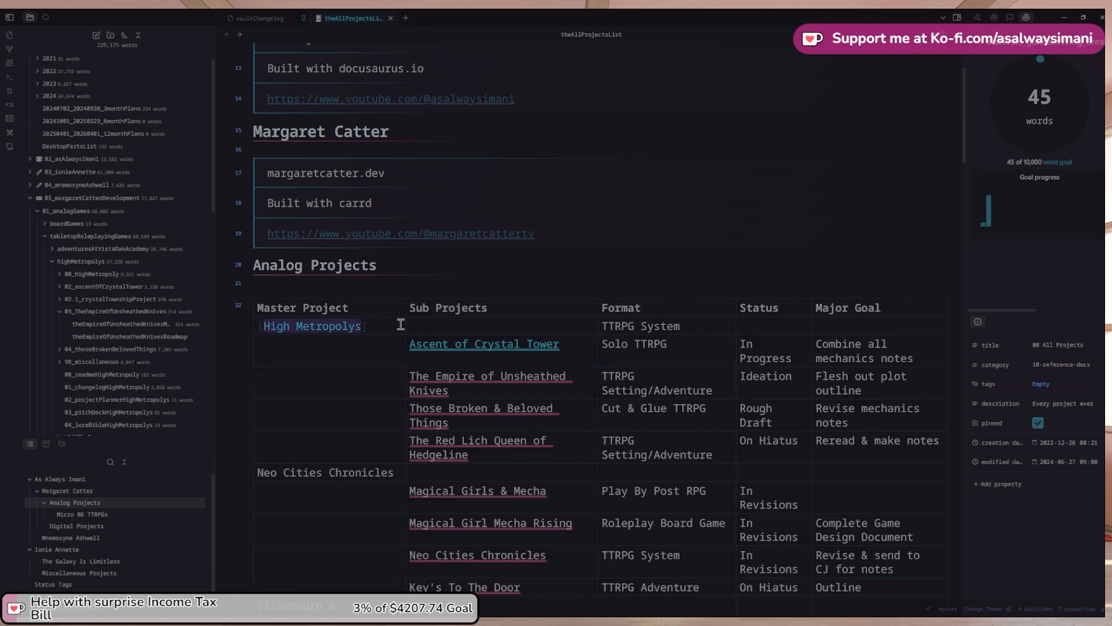
pyautogui.press('BackSpace')
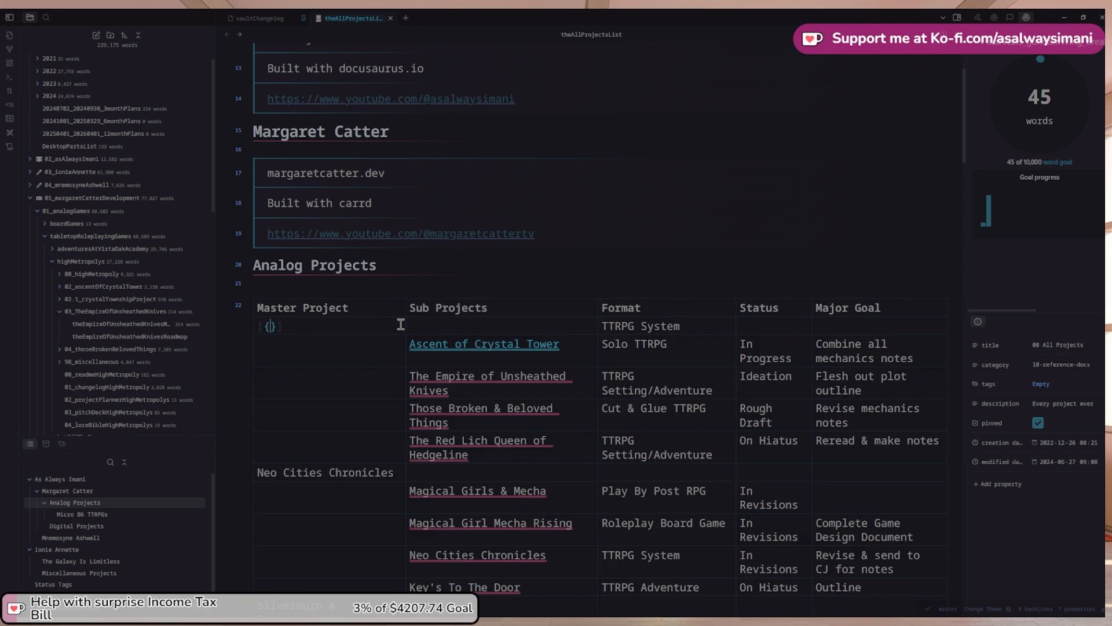
pyautogui.hotkey('ctrl', 'z')
pyautogui.write('[')
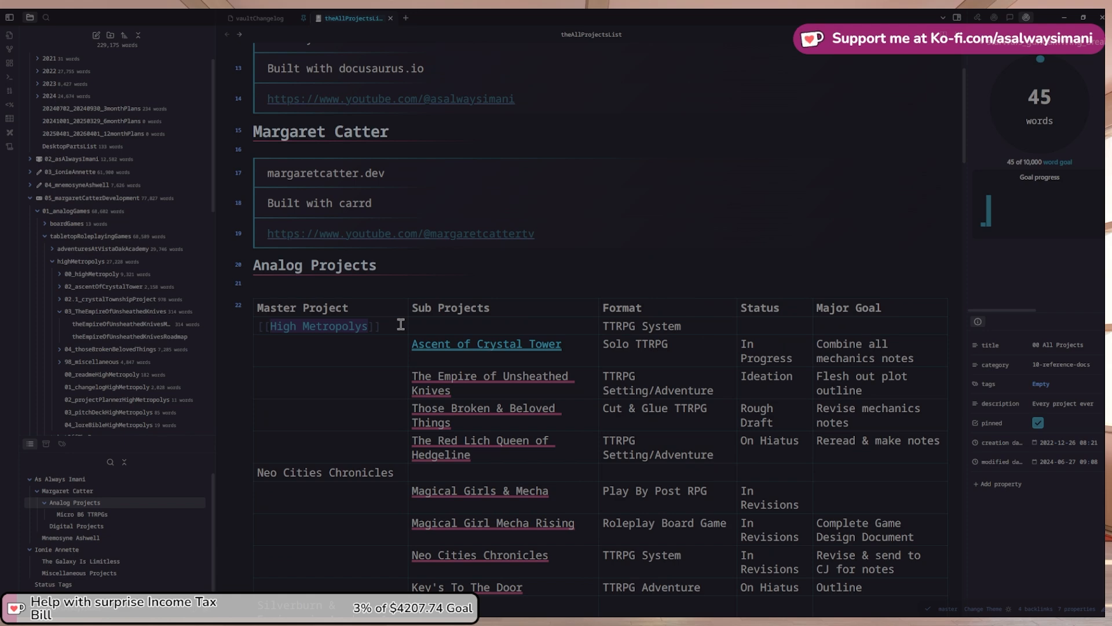
pyautogui.press('Right')
pyautogui.write('02_projectPlannerHighMetropolys|')
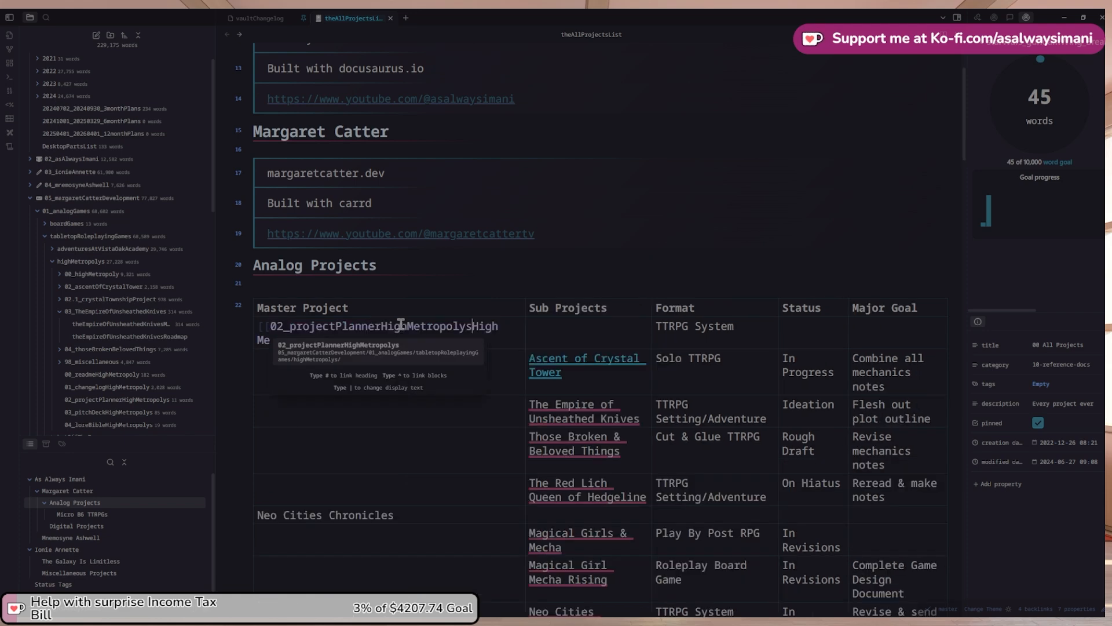
pyautogui.press('Escape')
pyautogui.click(392, 365)
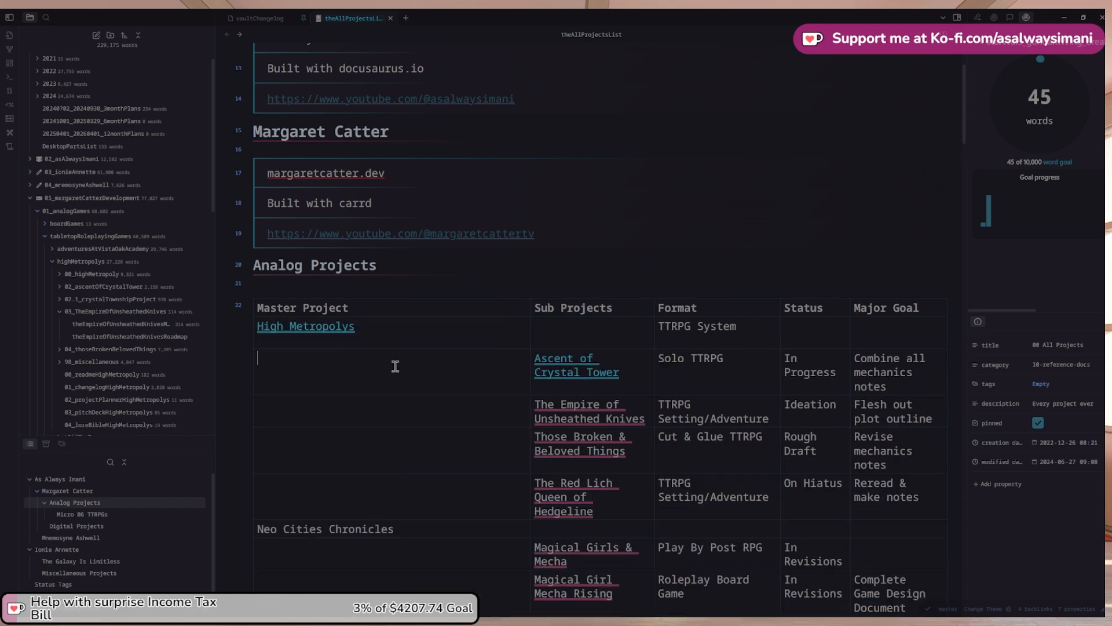
pyautogui.click(321, 328)
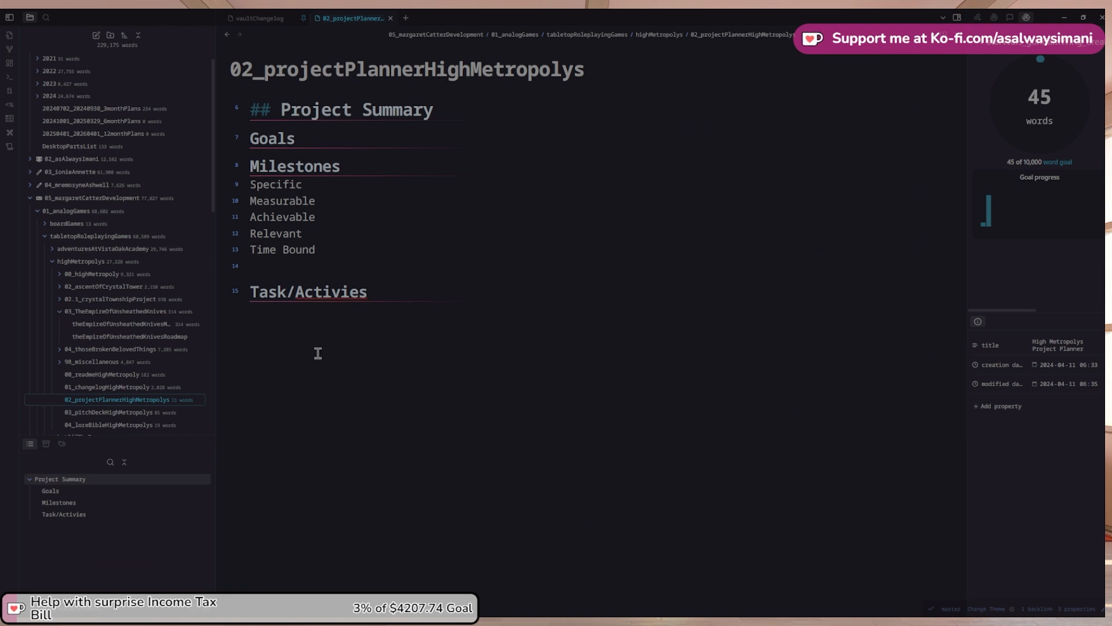
# Add an empty line under Project Summary and view the 03_pitchDeckHighMetropolys gantt chart
pyautogui.press('Return')
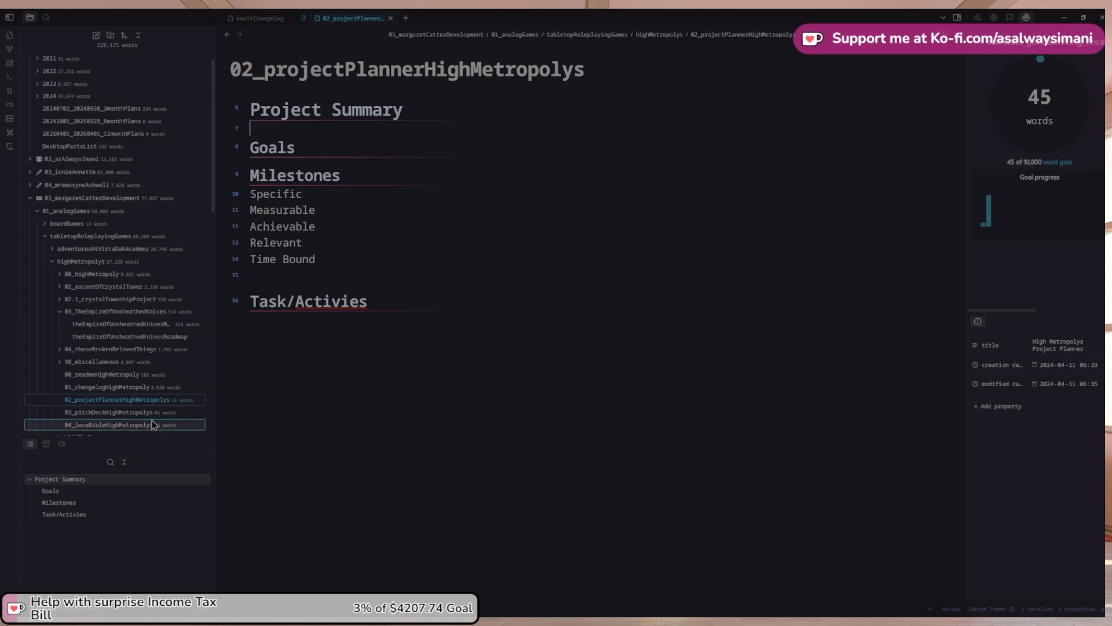
pyautogui.click(124, 415)
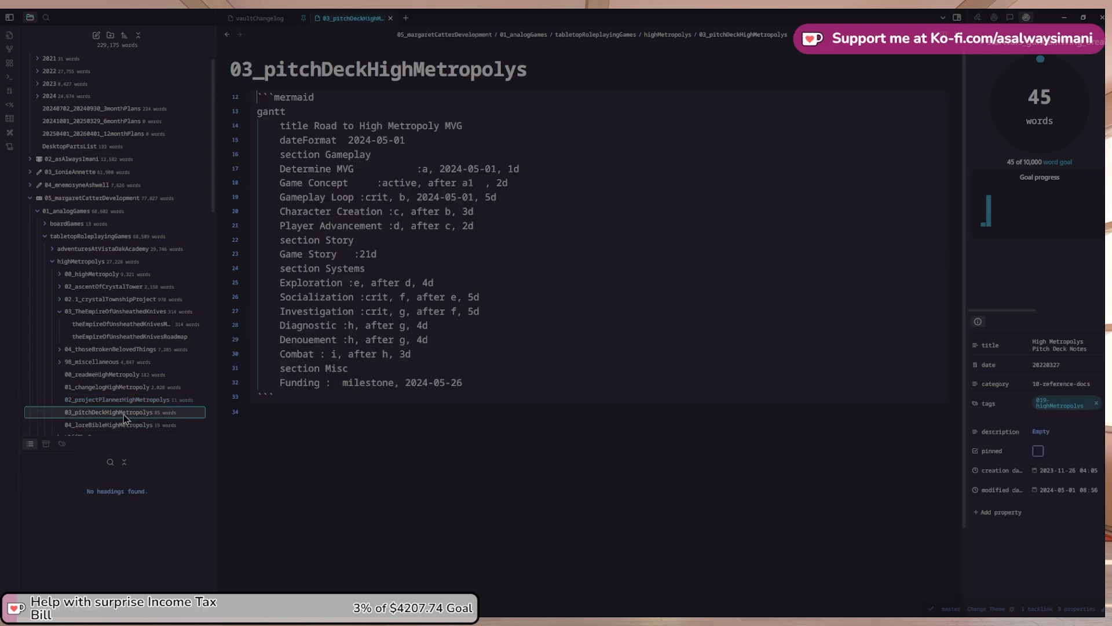
pyautogui.click(251, 418)
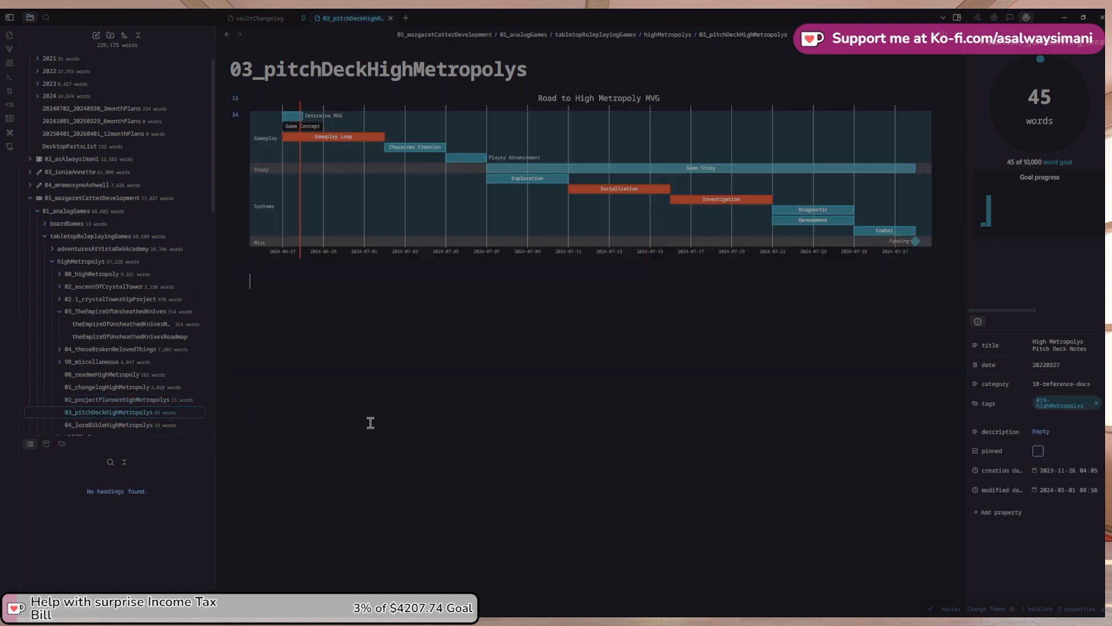
# Delete the empty line above Higher Powers in the lore bible, then open readme and the planner in a new tab
pyautogui.click(136, 427)
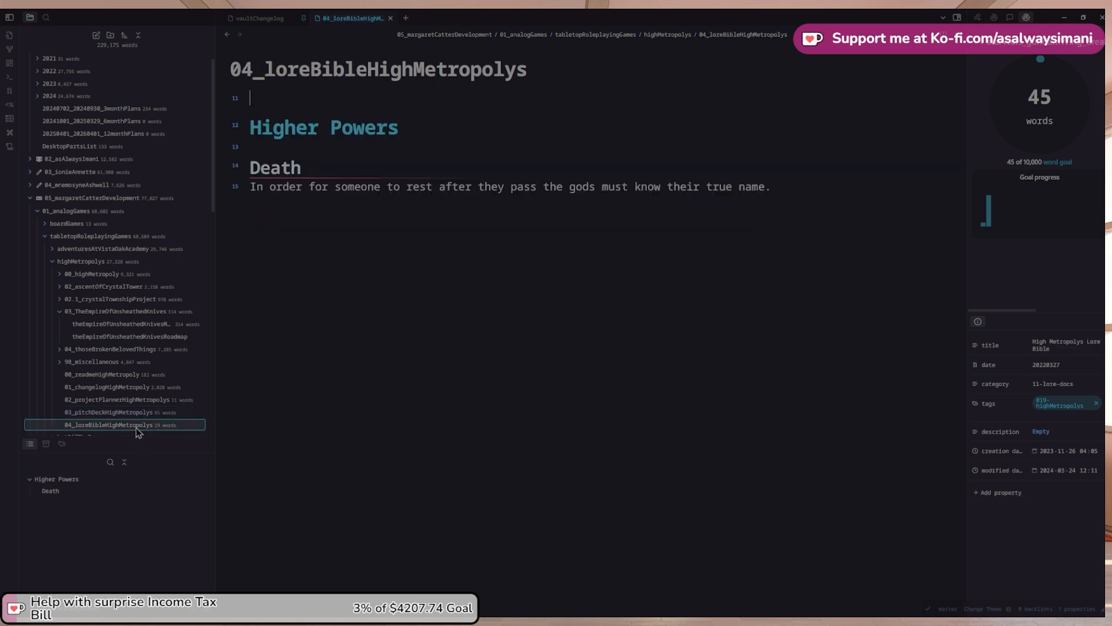
pyautogui.press('Delete')
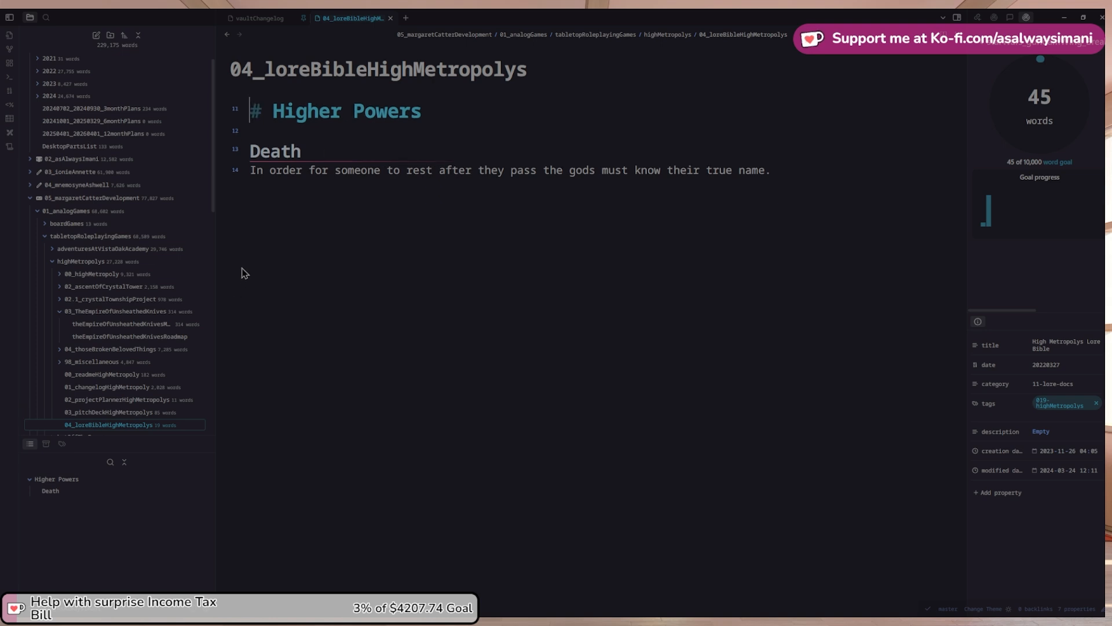
pyautogui.click(166, 377)
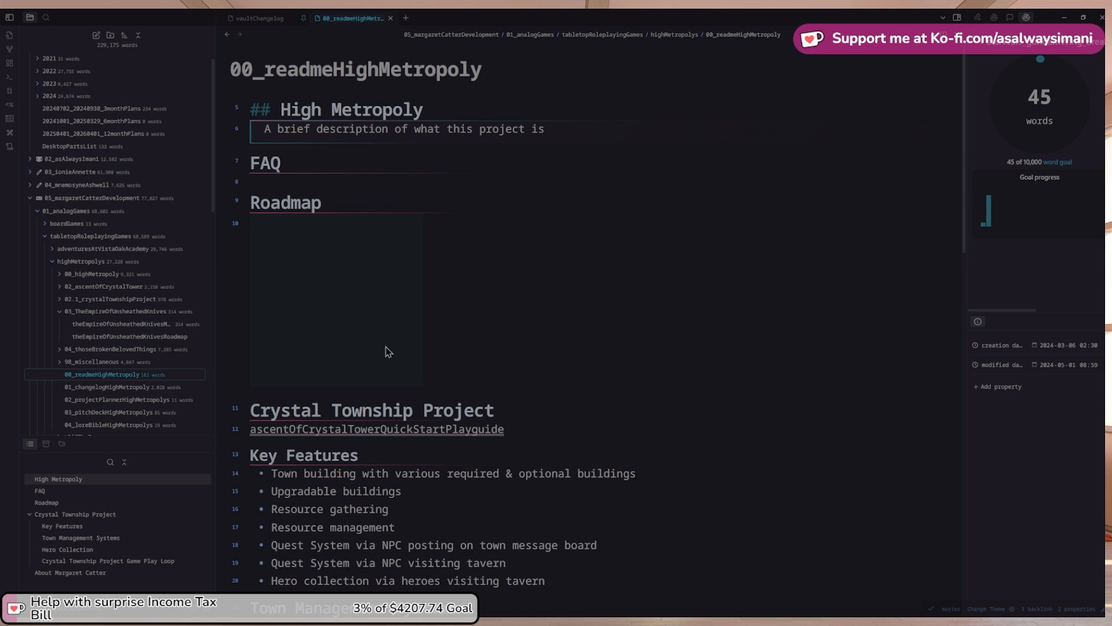
pyautogui.scroll(-1, 420, 352)
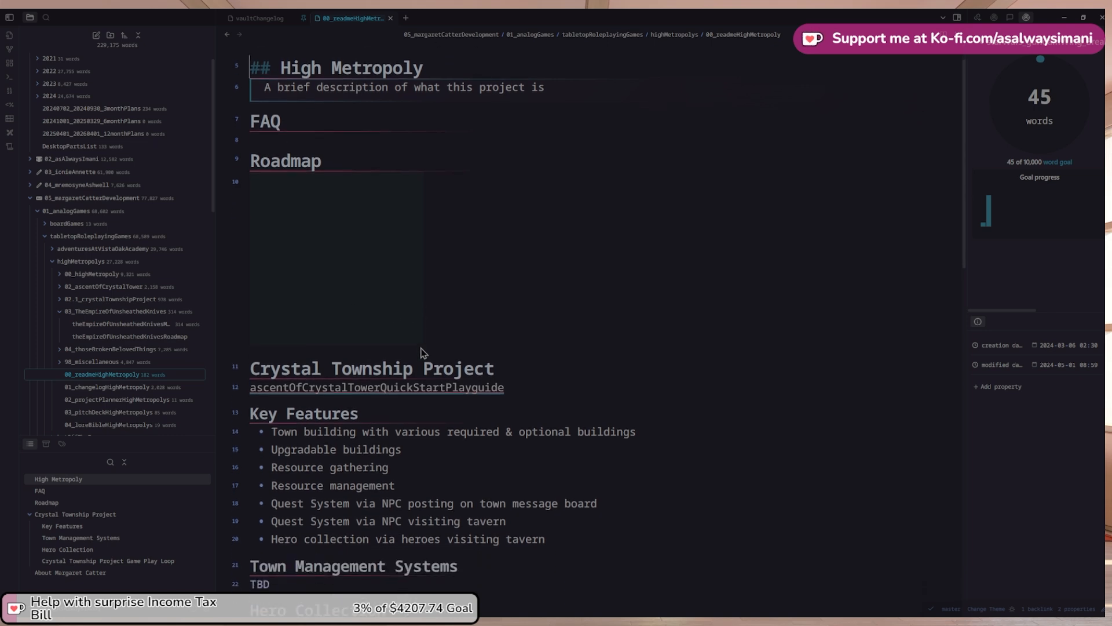
pyautogui.scroll(-1, 141, 350)
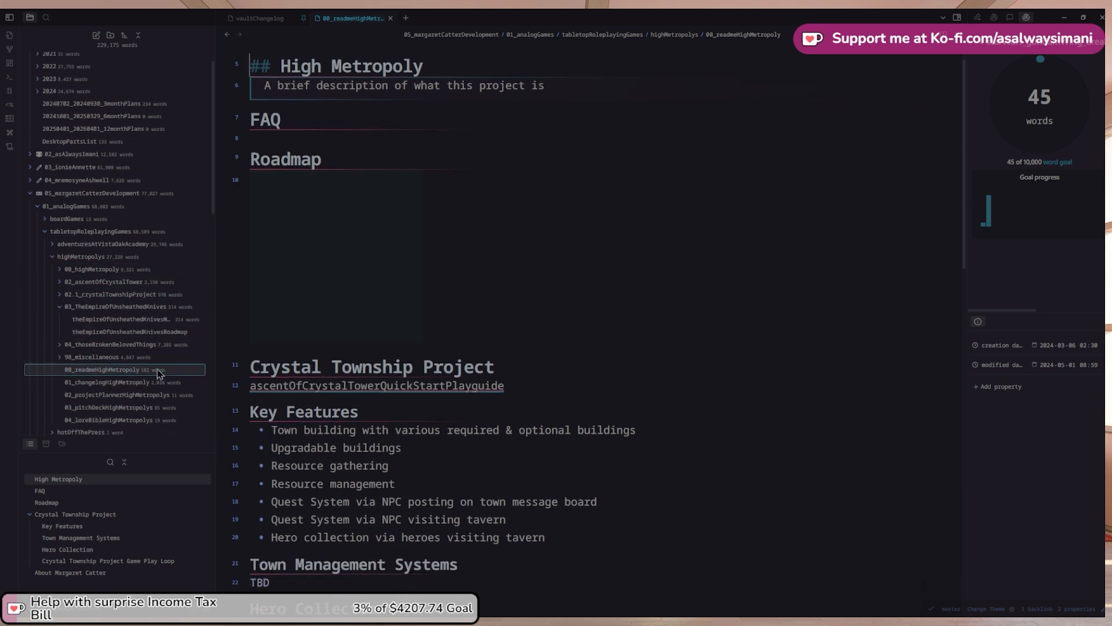
pyautogui.click(116, 386)
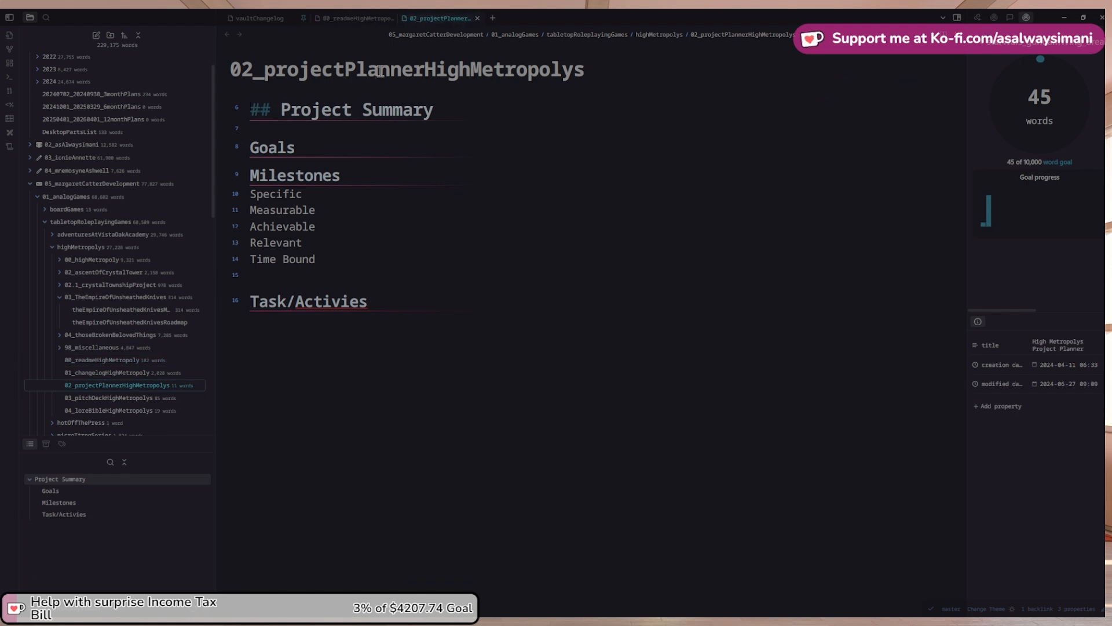
# Write the summary: High Metropoly's is a ttrpg system for solo play with three planned adventures utizing the system
pyautogui.press('Return')
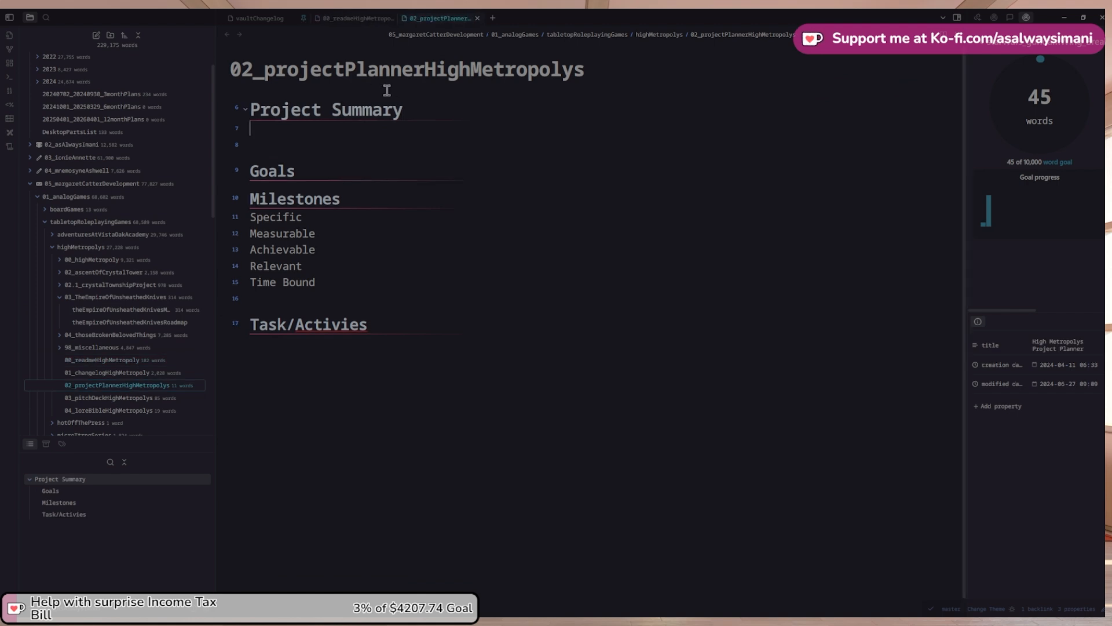
pyautogui.write('High Metrop')
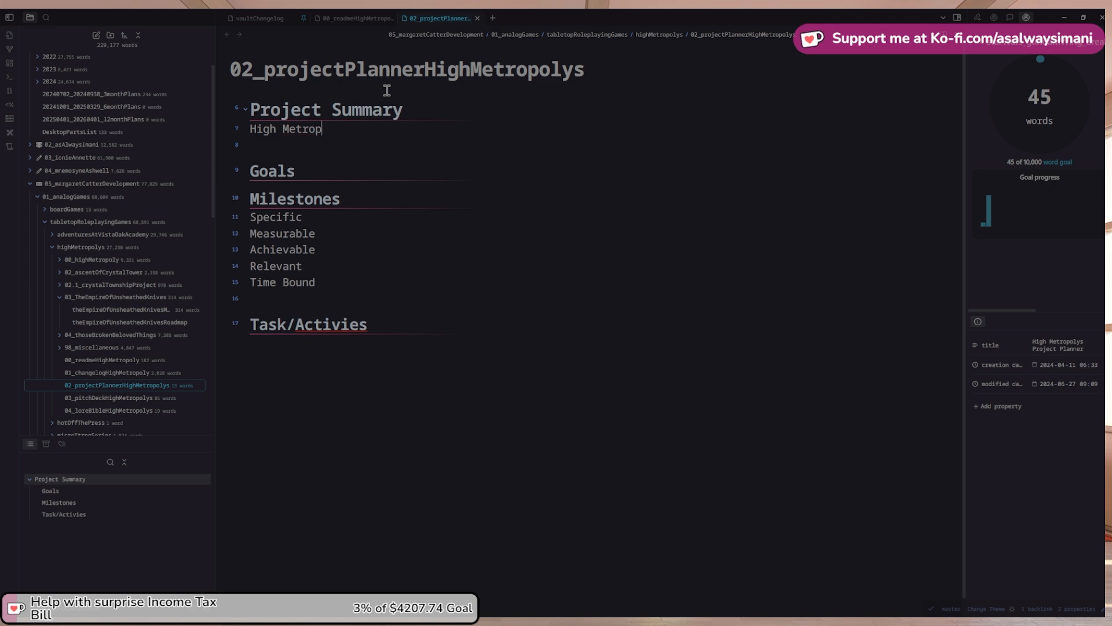
pyautogui.press('BackSpace')
pyautogui.write("poly's is a solo")
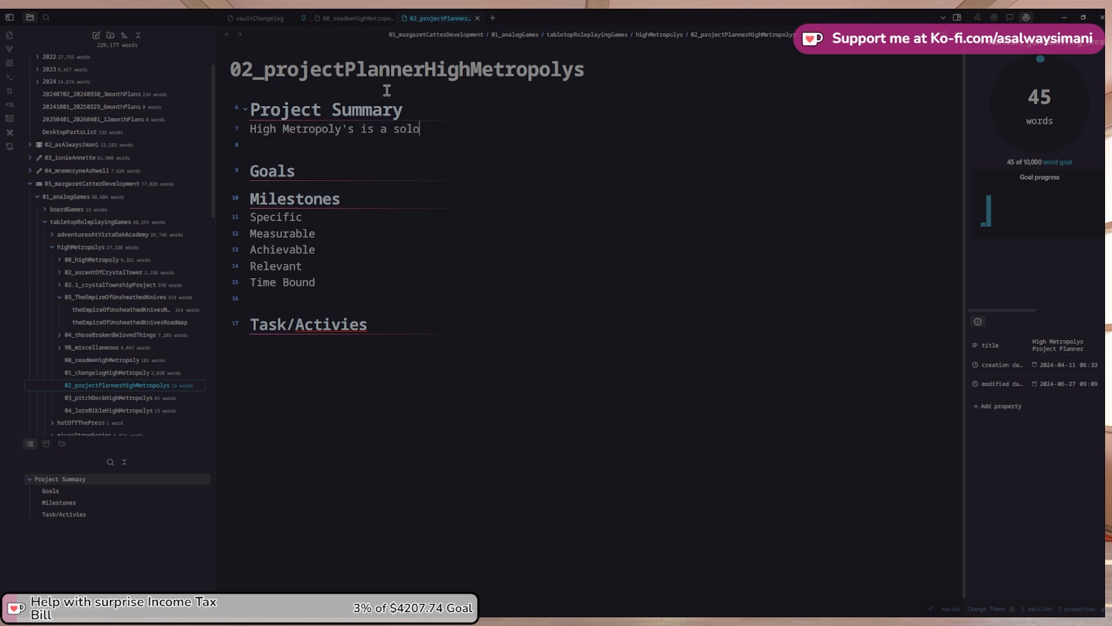
pyautogui.press('BackSpace')
pyautogui.press('BackSpace')
pyautogui.press('BackSpace')
pyautogui.press('BackSpace')
pyautogui.write('ttrpg system designed for ')
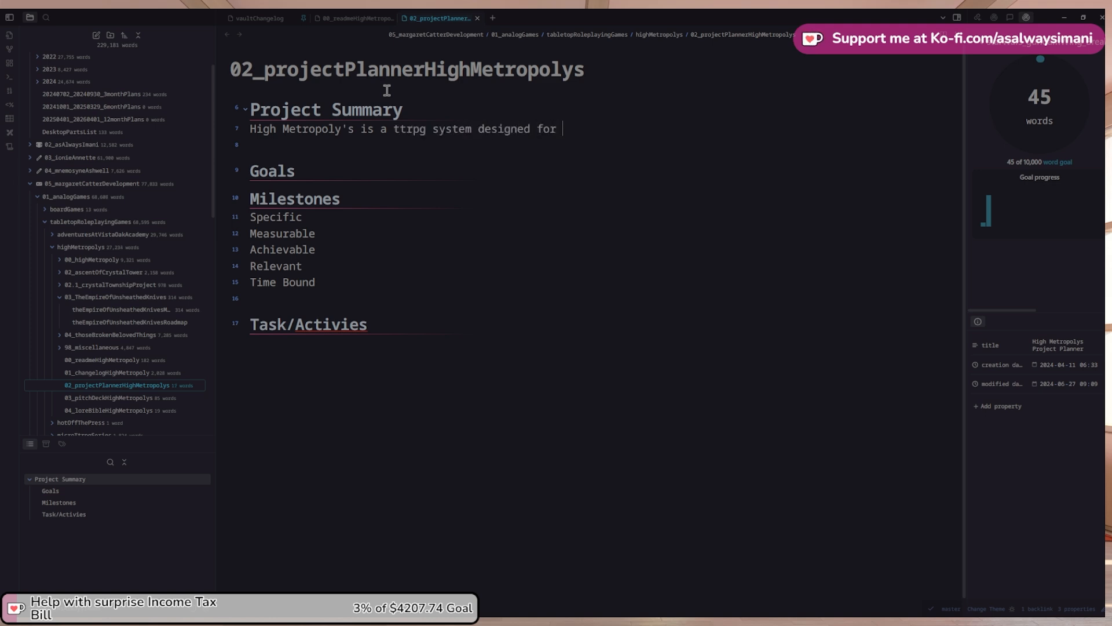
pyautogui.write('solo play. It ')
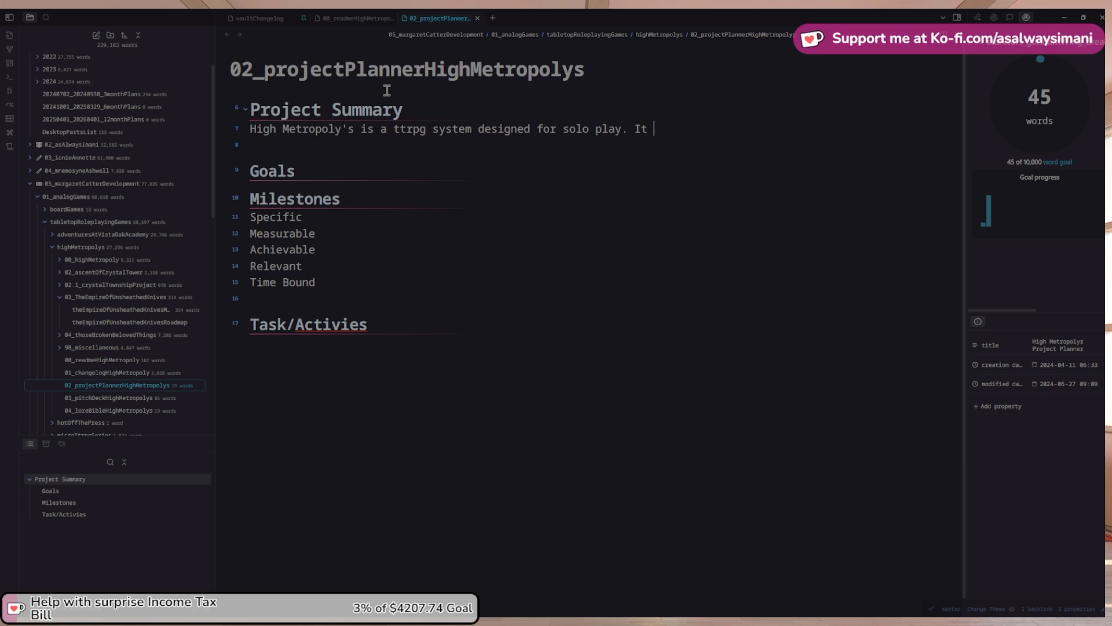
pyautogui.write('has three')
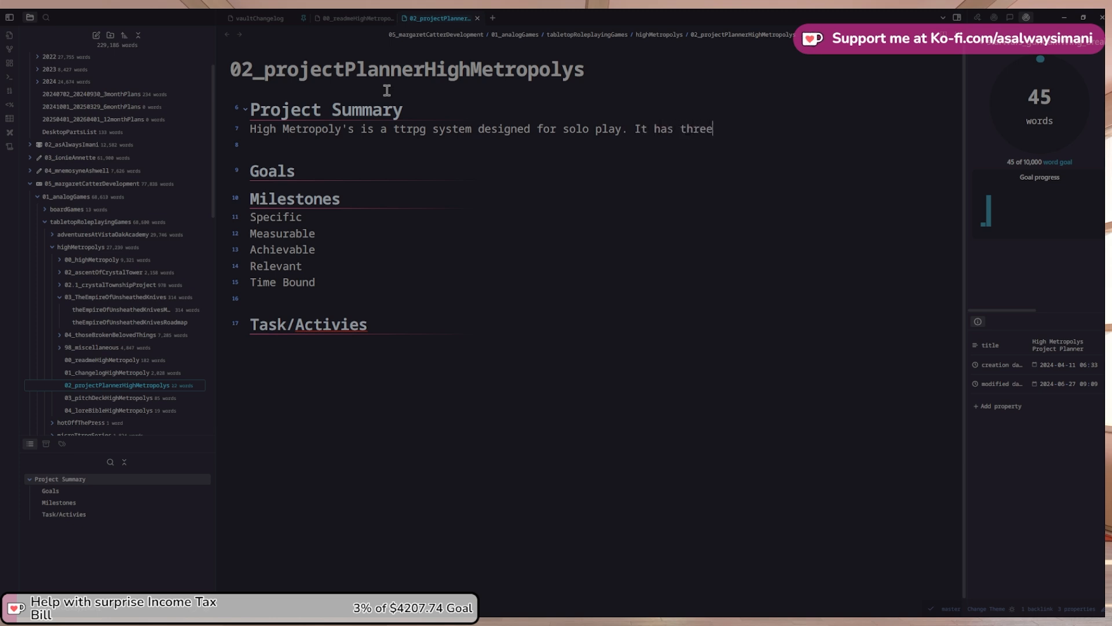
pyautogui.write(' planned adventures')
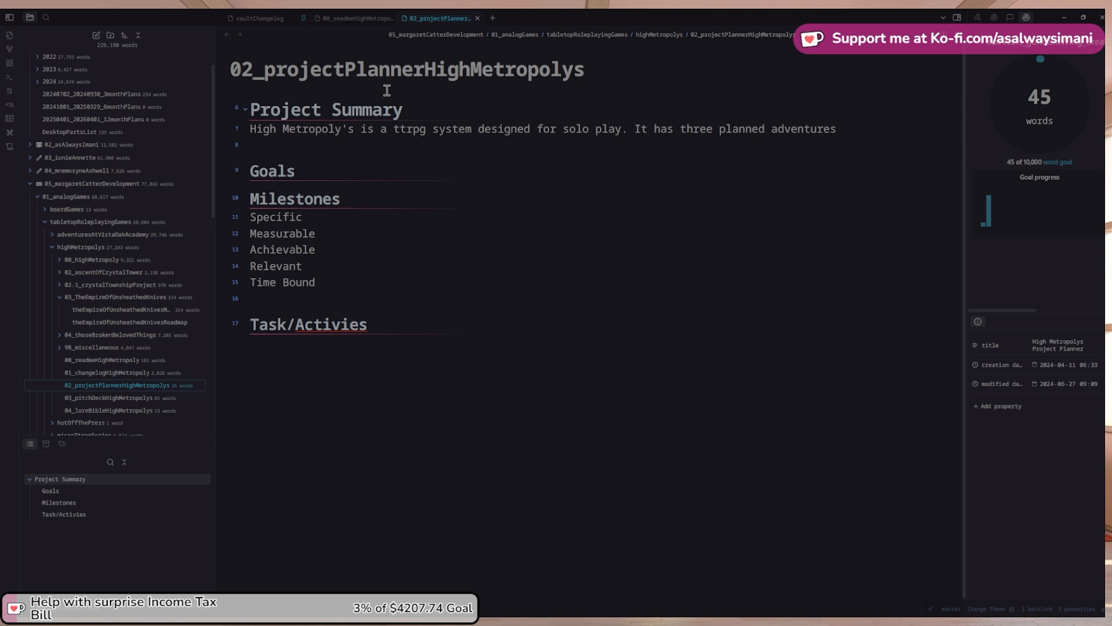
pyautogui.write(' wit')
pyautogui.press('BackSpace')
pyautogui.press('BackSpace')
pyautogui.press('BackSpace')
pyautogui.write('utizing the system')
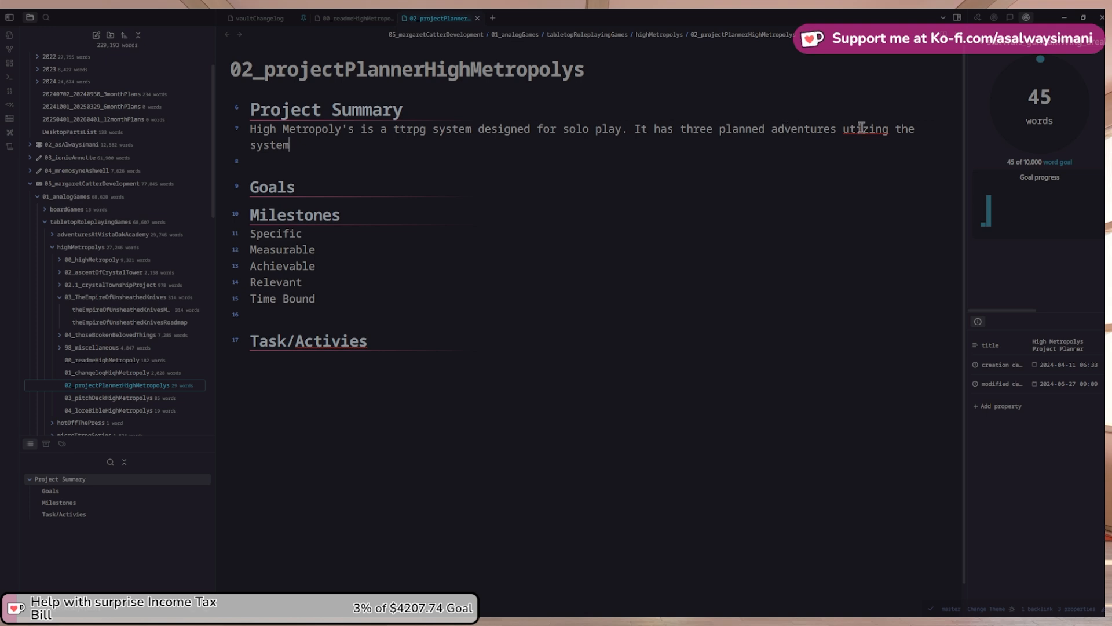
# Correct the misspelling 'utizing' to 'utilizing' from the spelling suggestions
pyautogui.rightClick(884, 127)
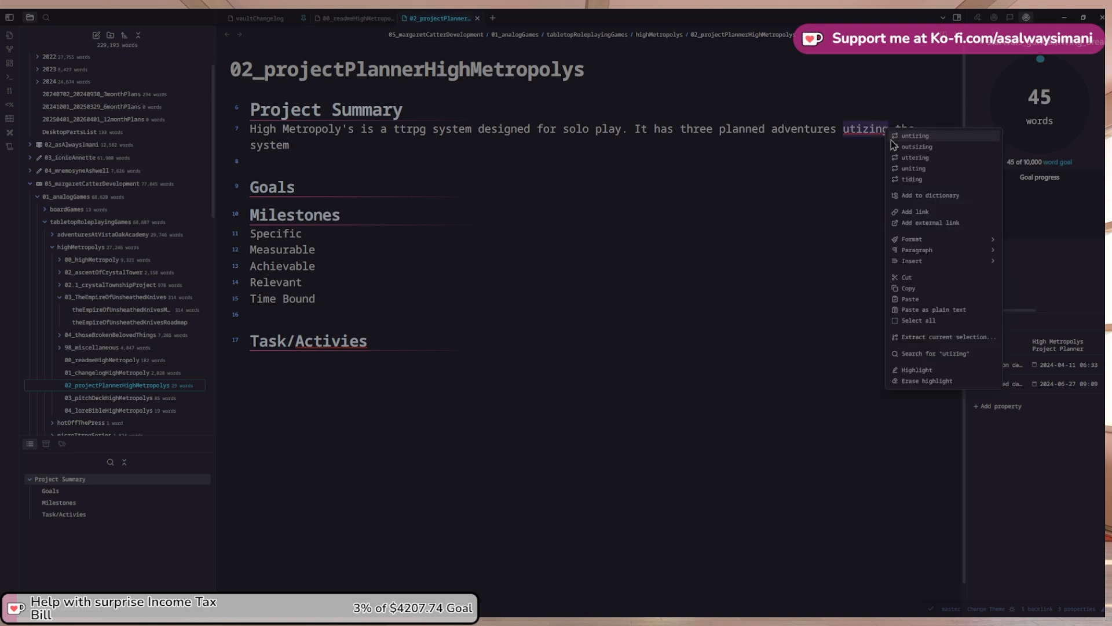
pyautogui.click(874, 130)
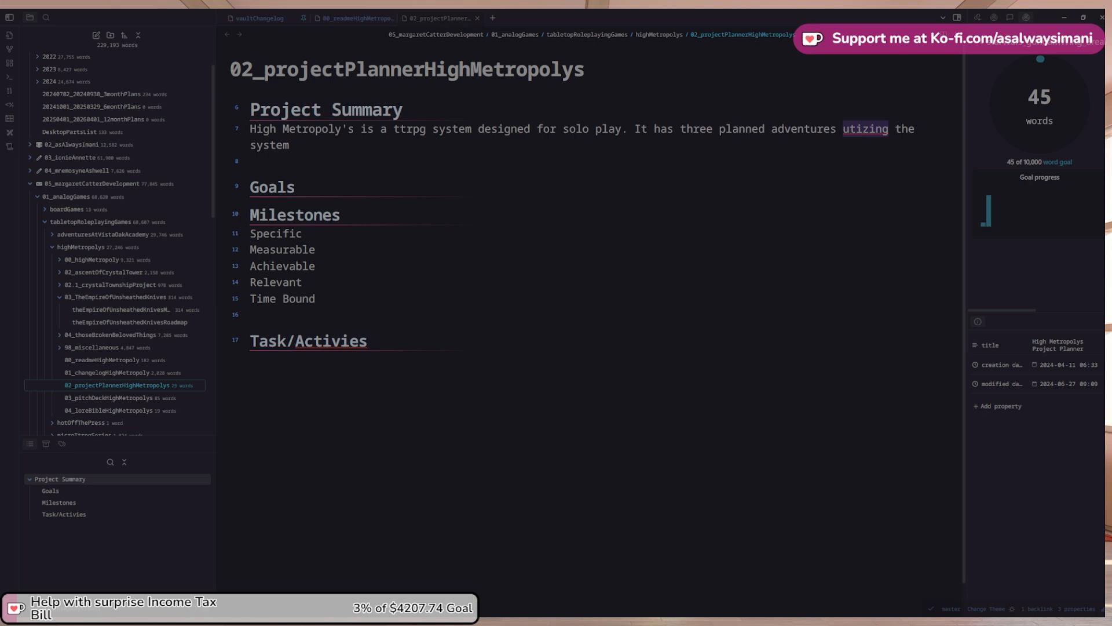
pyautogui.click(818, 149)
pyautogui.rightClick(860, 127)
pyautogui.click(864, 136)
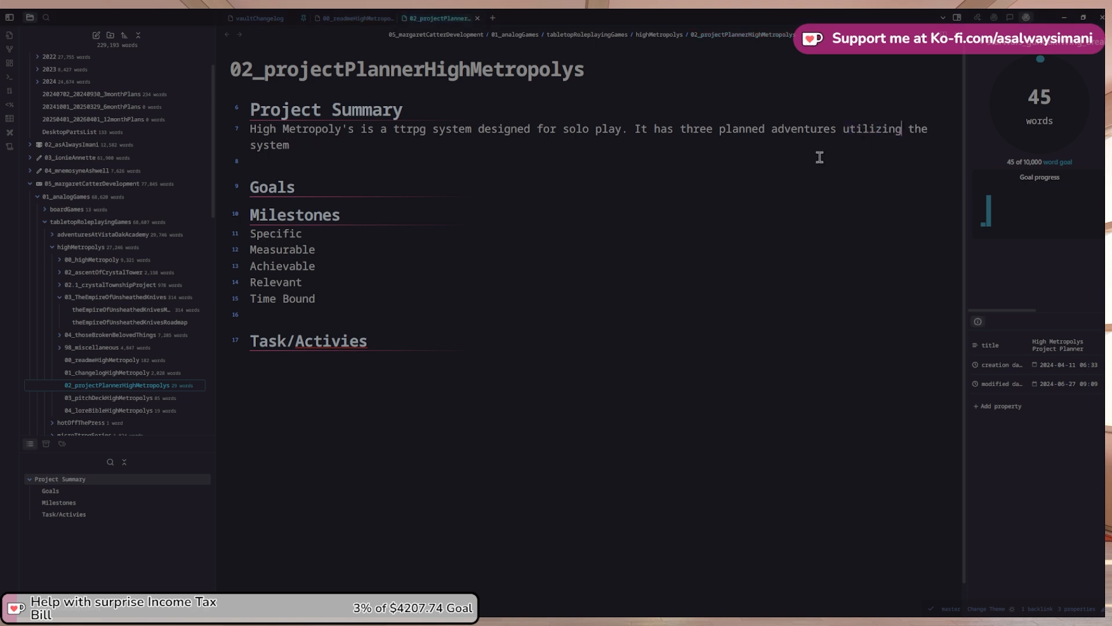
# Remove the blank line above Goals and start a new line beneath the Goals heading
pyautogui.press('Delete')
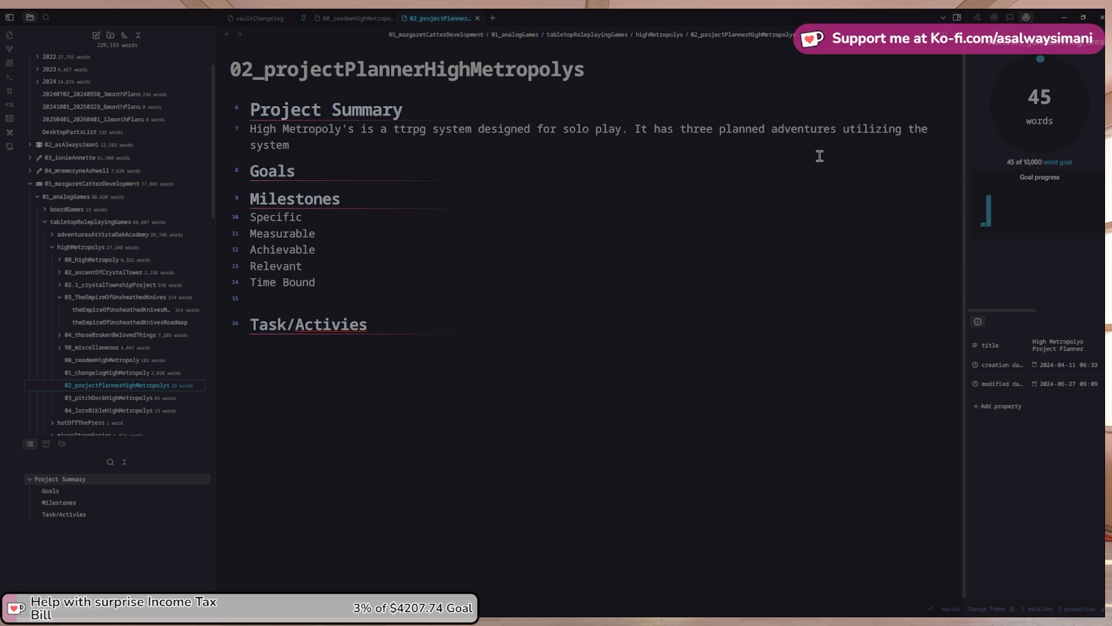
pyautogui.press('Down')
pyautogui.press('Down')
pyautogui.press('Up')
pyautogui.press('End')
pyautogui.press('Return')
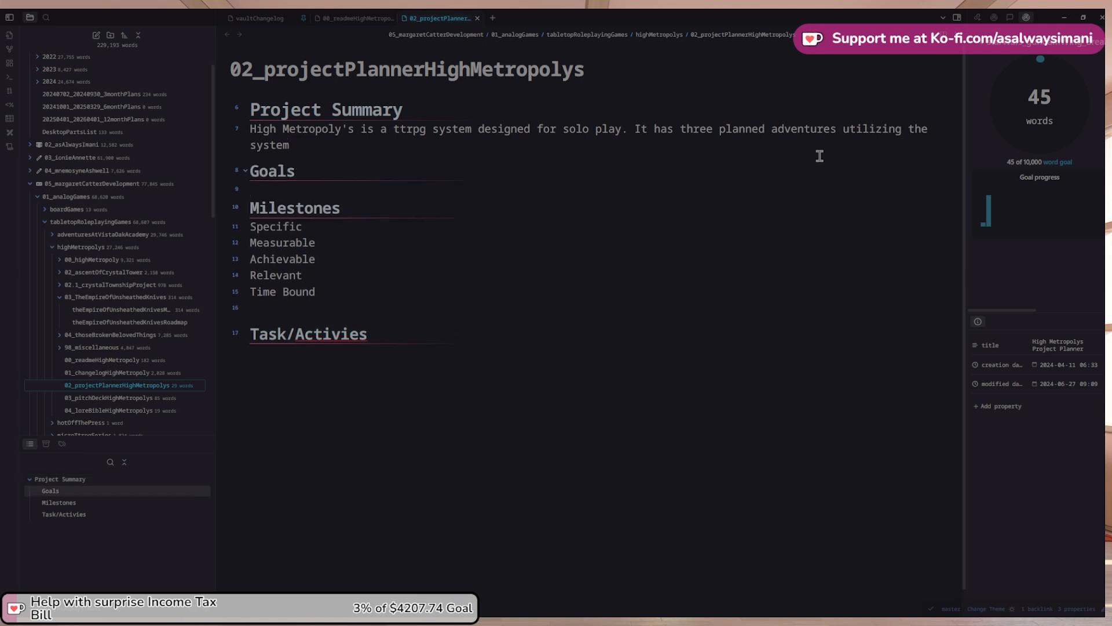
pyautogui.write('-')
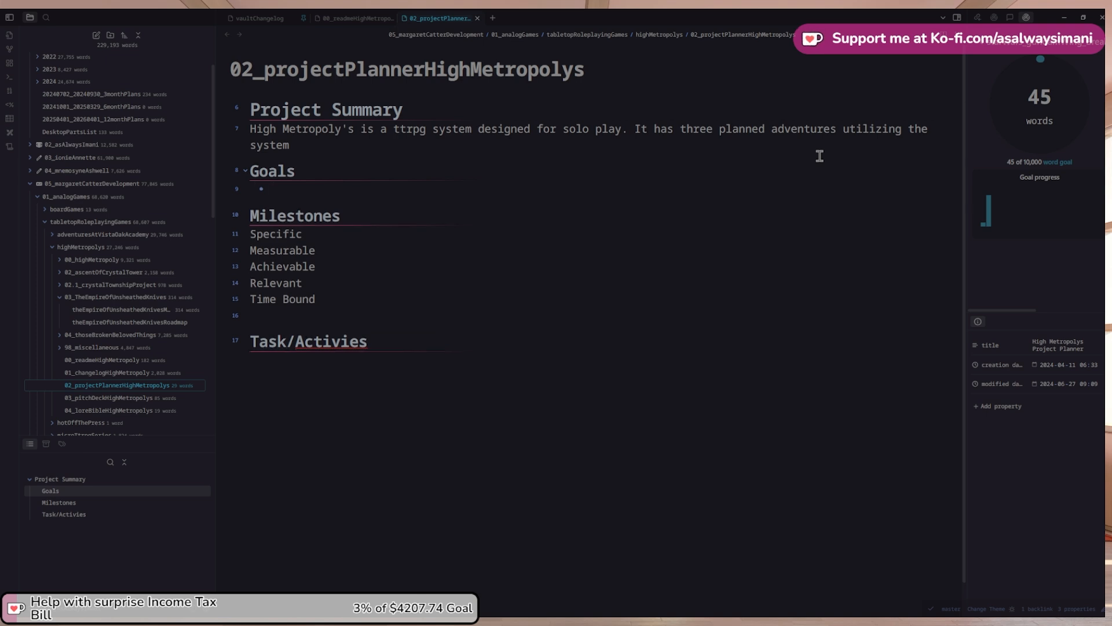
pyautogui.press('BackSpace')
pyautogui.press('BackSpace')
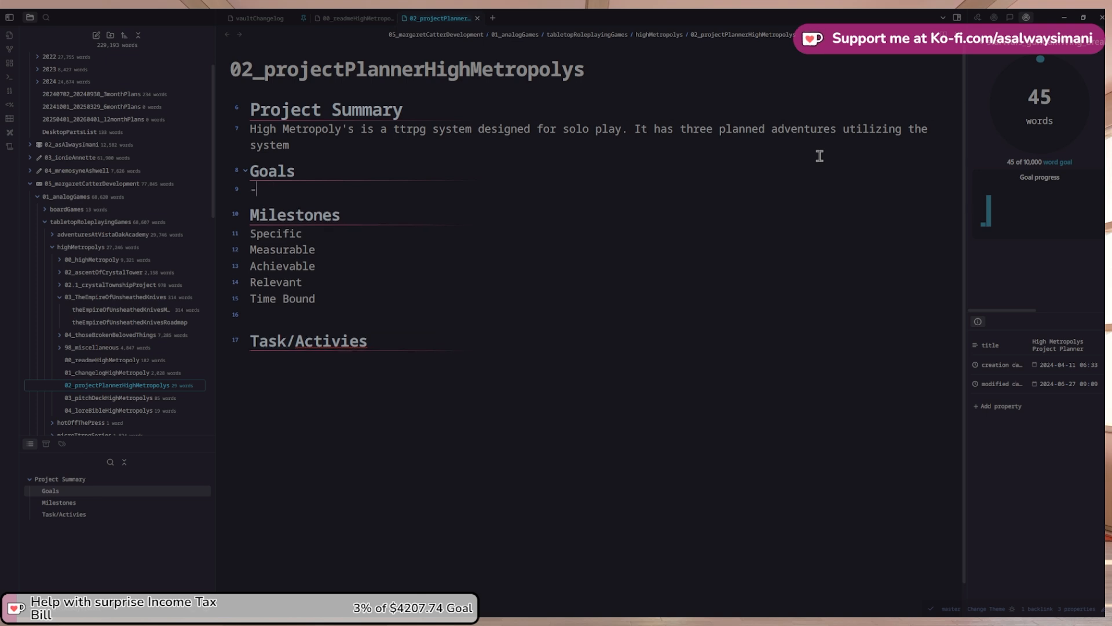
# Add goal '1. Create a system for a solo tabletop roleplaying game.' plus a branching-narrative-choices sentence
pyautogui.write('1. ')
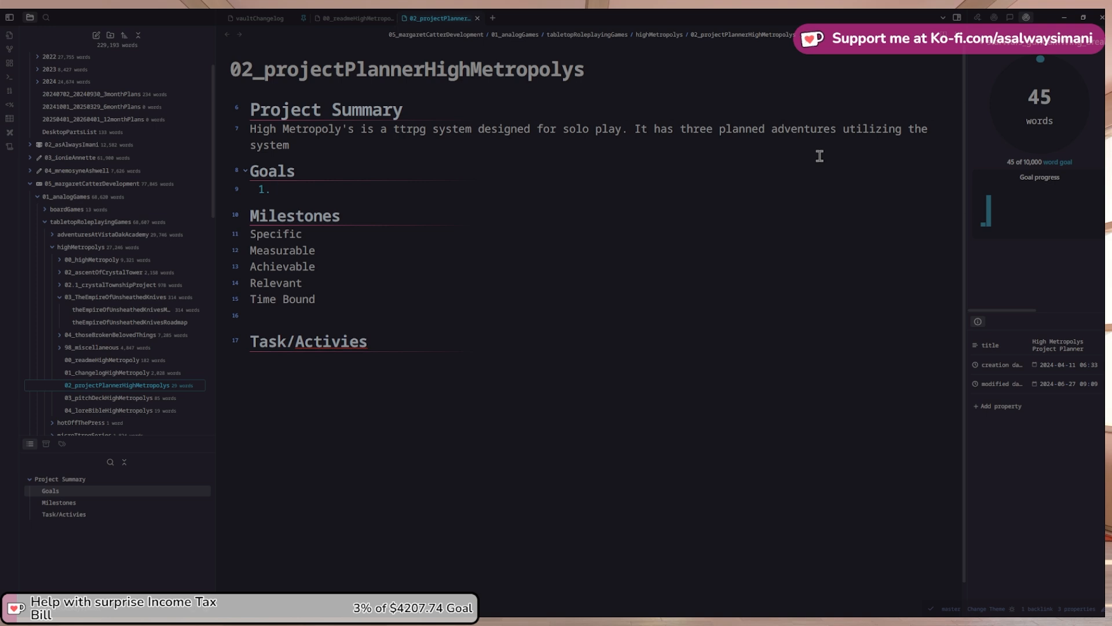
pyautogui.write('Create a system of ')
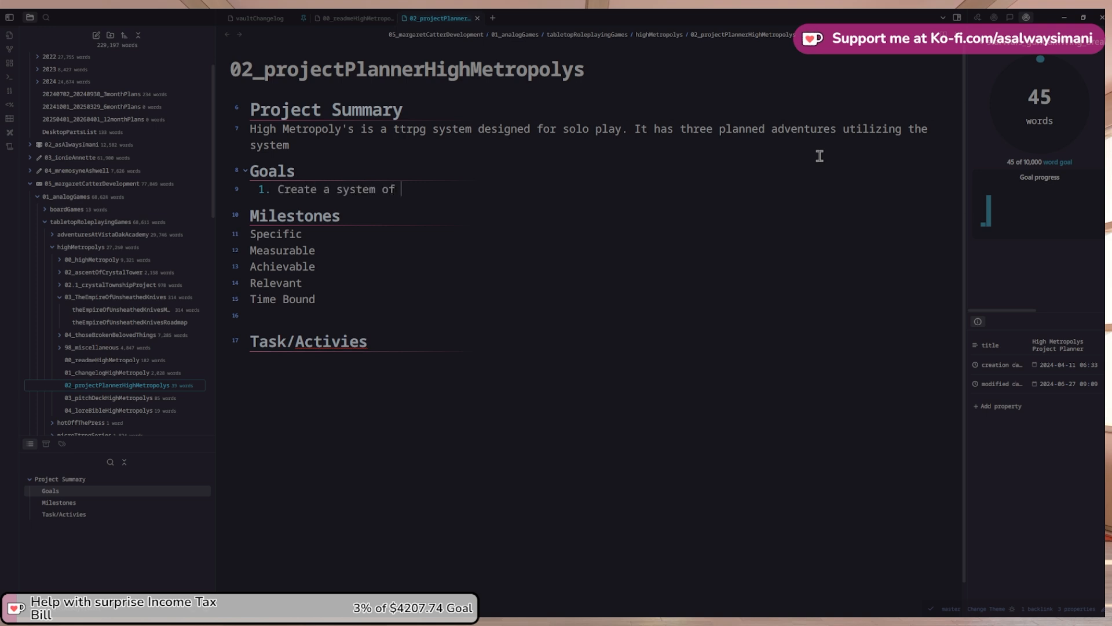
pyautogui.write('solo')
pyautogui.hotkey('ctrl', 'Left')
pyautogui.press('BackSpace')
pyautogui.press('BackSpace')
pyautogui.press('BackSpace')
pyautogui.write('for solo tab')
pyautogui.press('BackSpace')
pyautogui.press('BackSpace')
pyautogui.write('ablk')
pyautogui.press('BackSpace')
pyautogui.write('etop rol')
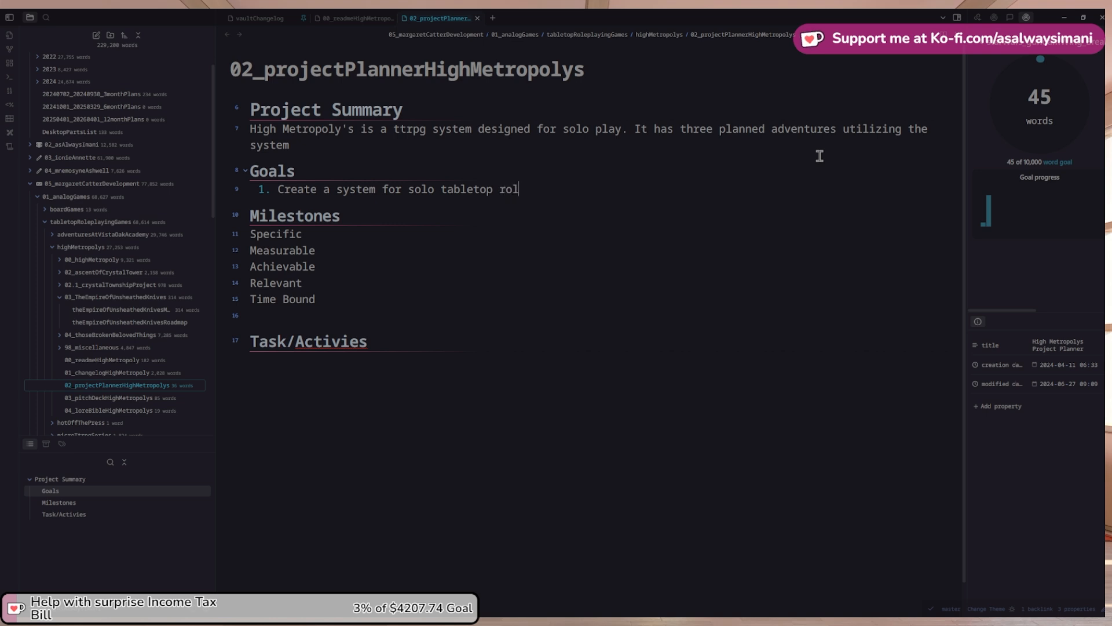
pyautogui.write('eplaying')
pyautogui.write('a ')
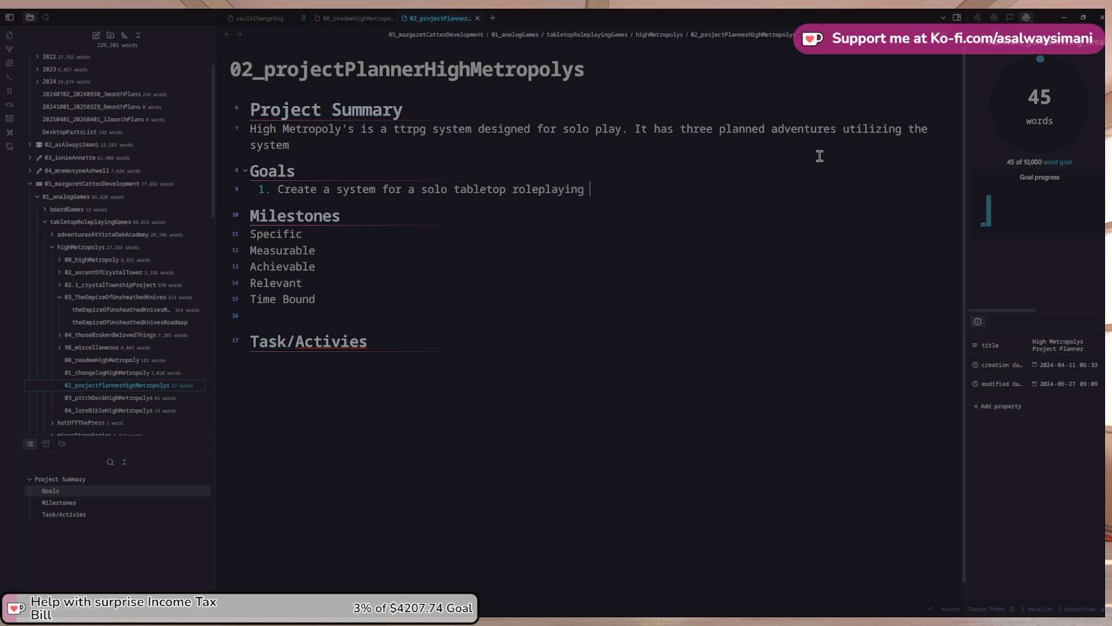
pyautogui.write(' game.')
pyautogui.write(' This')
pyautogui.press('BackSpace')
pyautogui.press('BackSpace')
pyautogui.write('system wil')
pyautogui.press('BackSpace')
pyautogui.write('ll a')
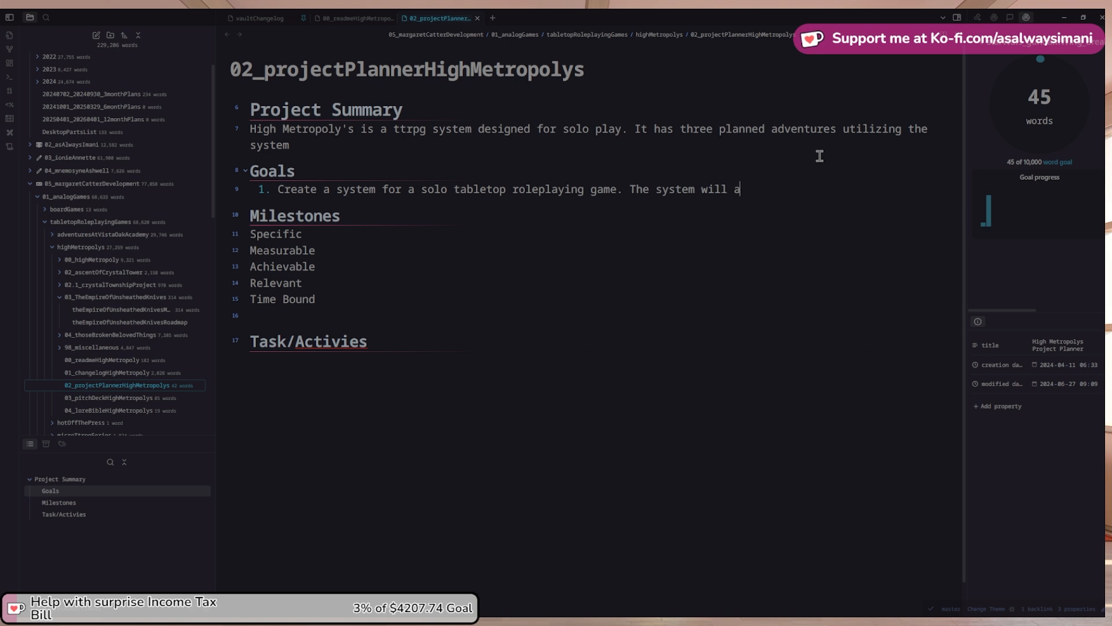
pyautogui.write('llow for branching ')
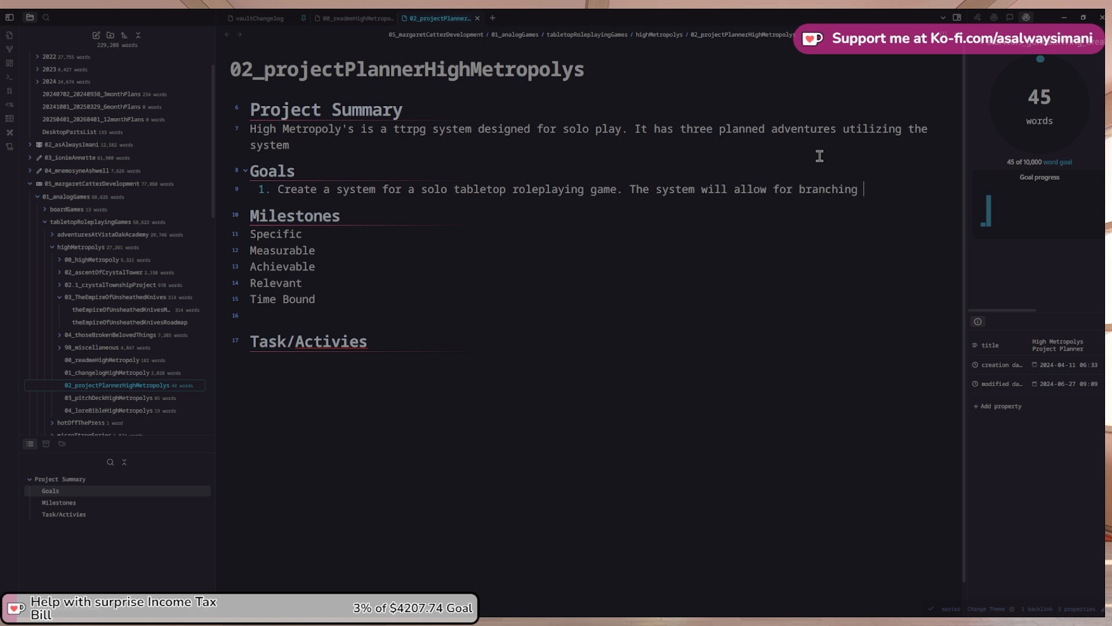
pyautogui.write('narrative choices o')
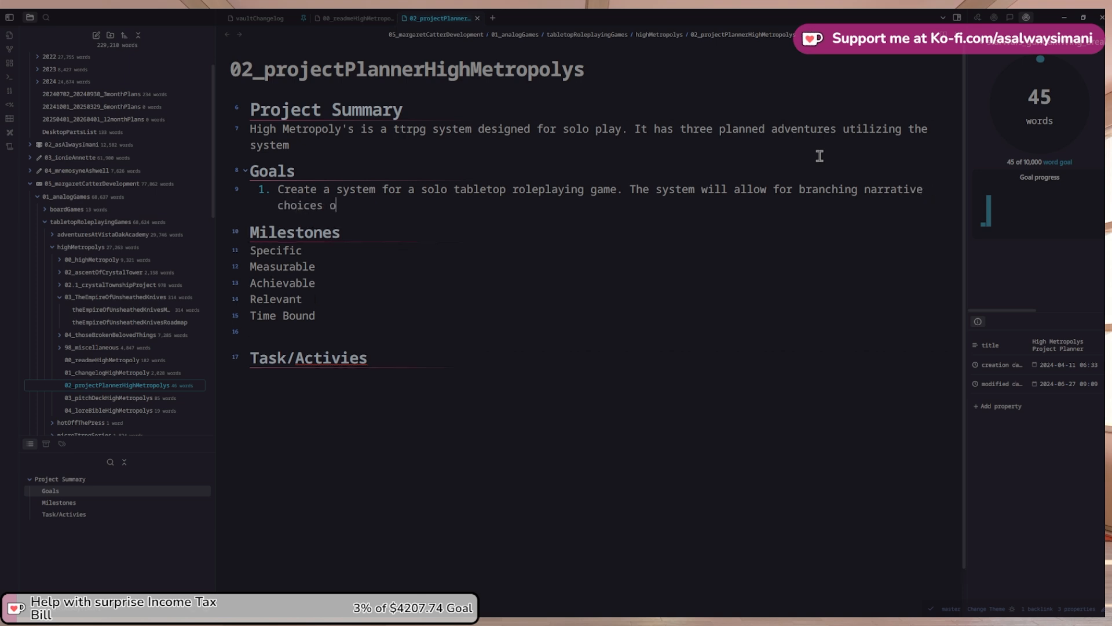
pyautogui.write('n the part of the player. It will include')
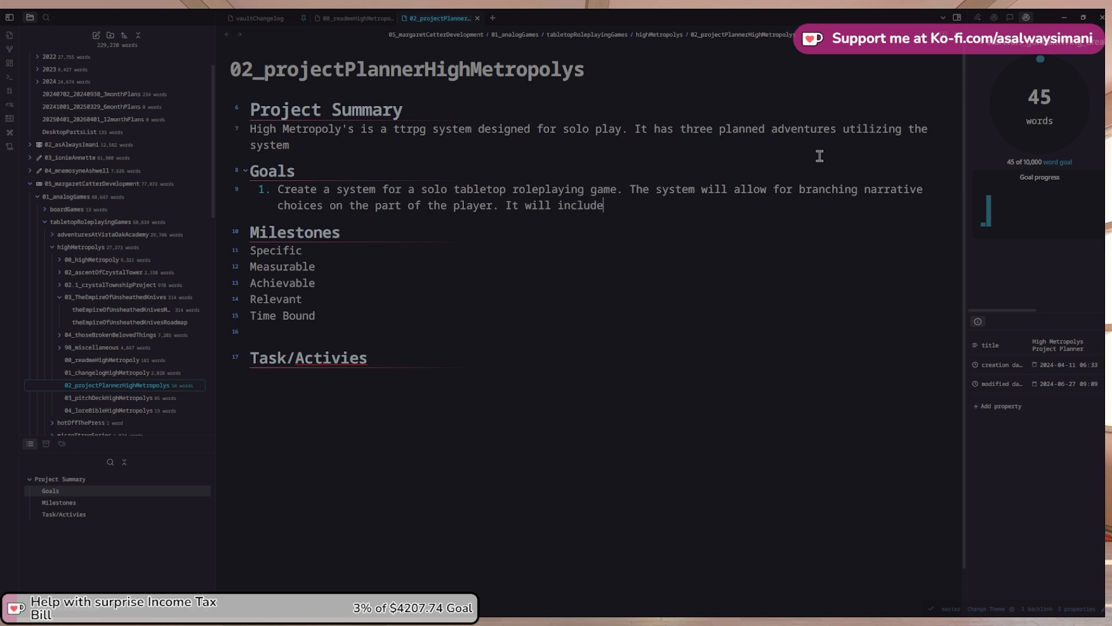
# Turn the numbered goal into a plain paragraph starting 'To create'
pyautogui.press('Home')
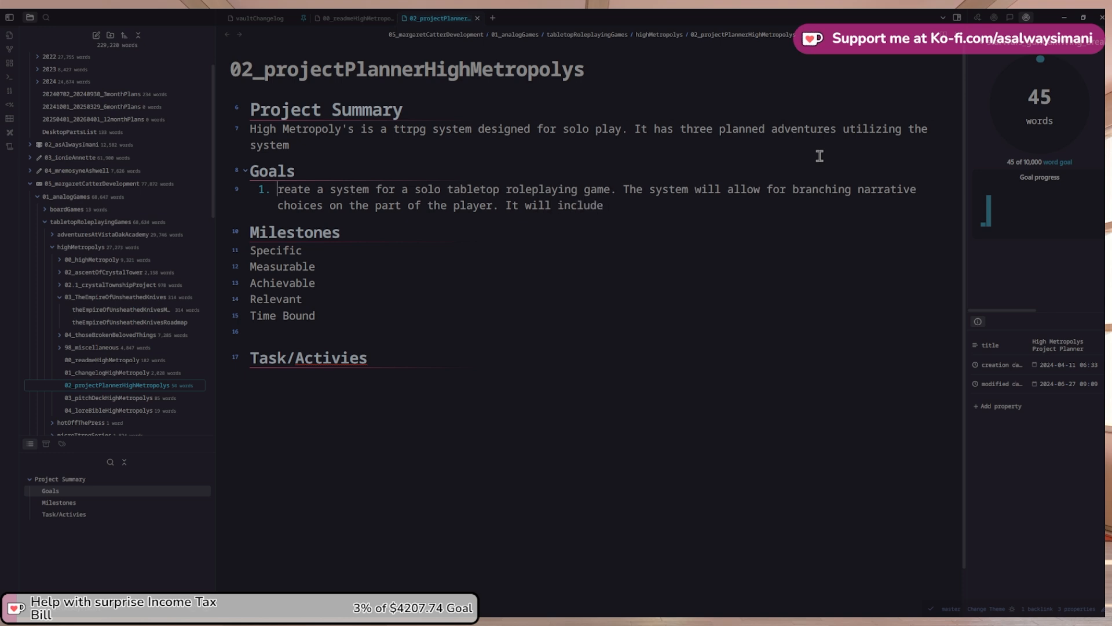
pyautogui.press('BackSpace')
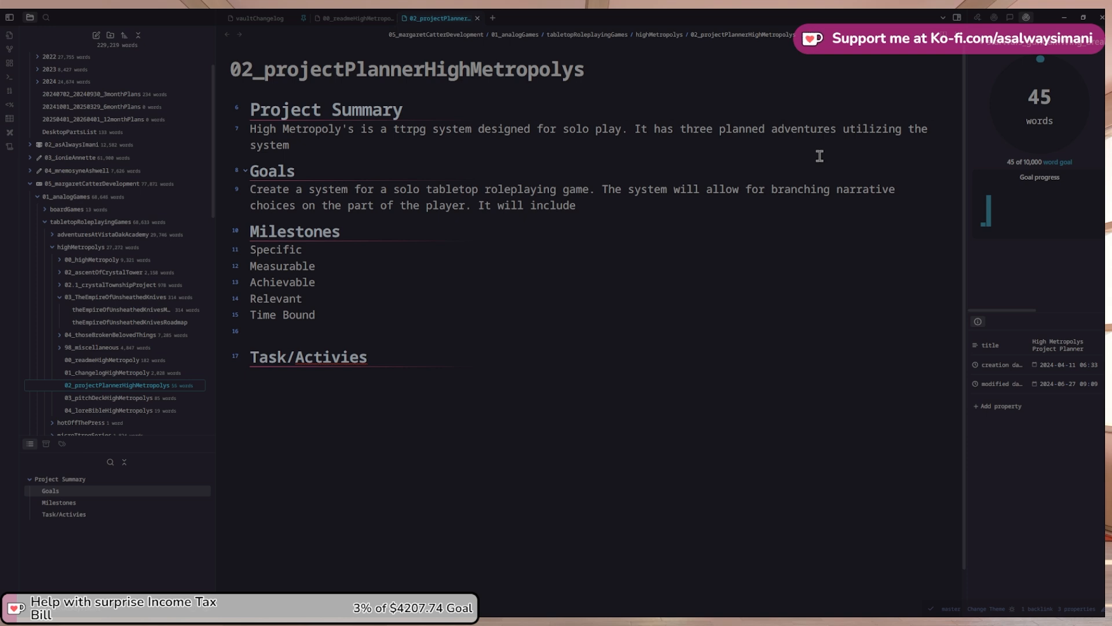
pyautogui.write('To c')
pyautogui.press('Delete')
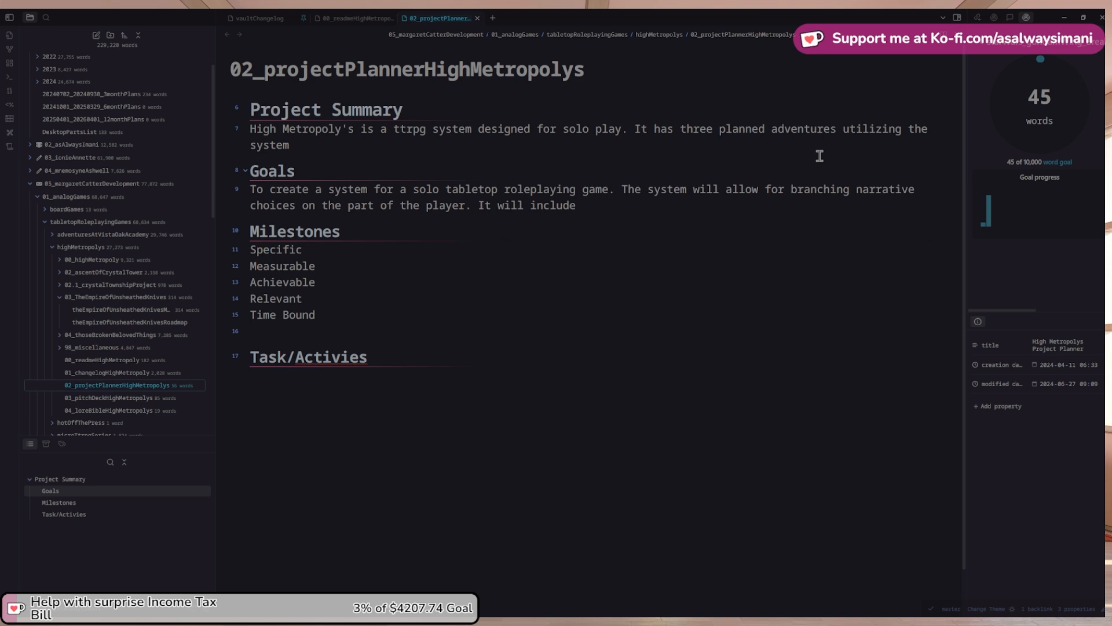
# Continue the goal with 'a card based mechanic that controls the'
pyautogui.press('Up')
pyautogui.press('Up')
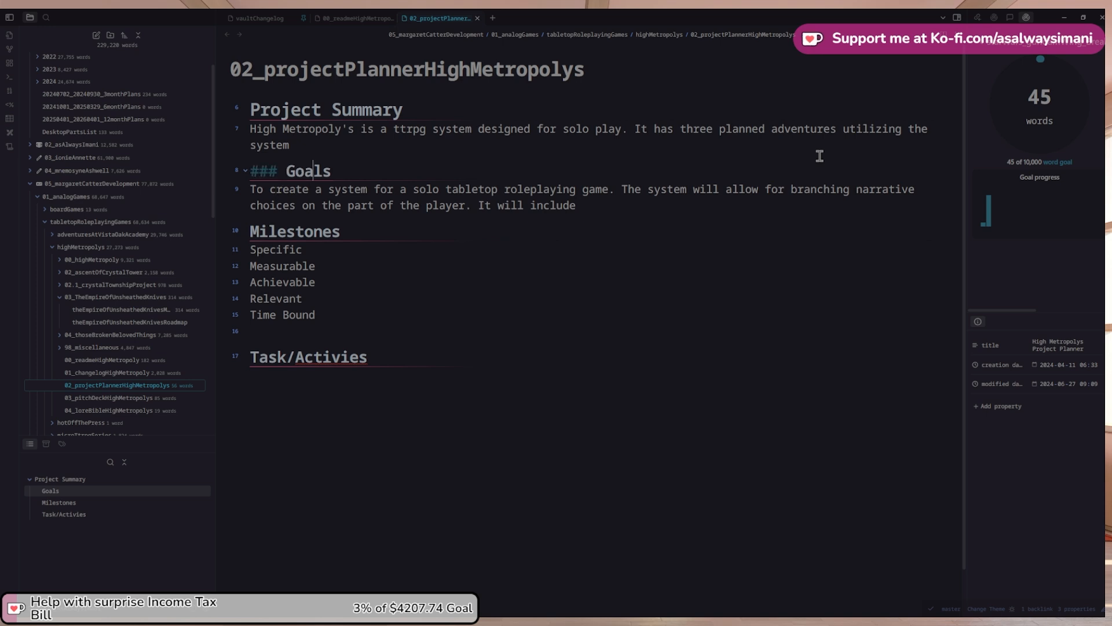
pyautogui.press('Down')
pyautogui.press('Down')
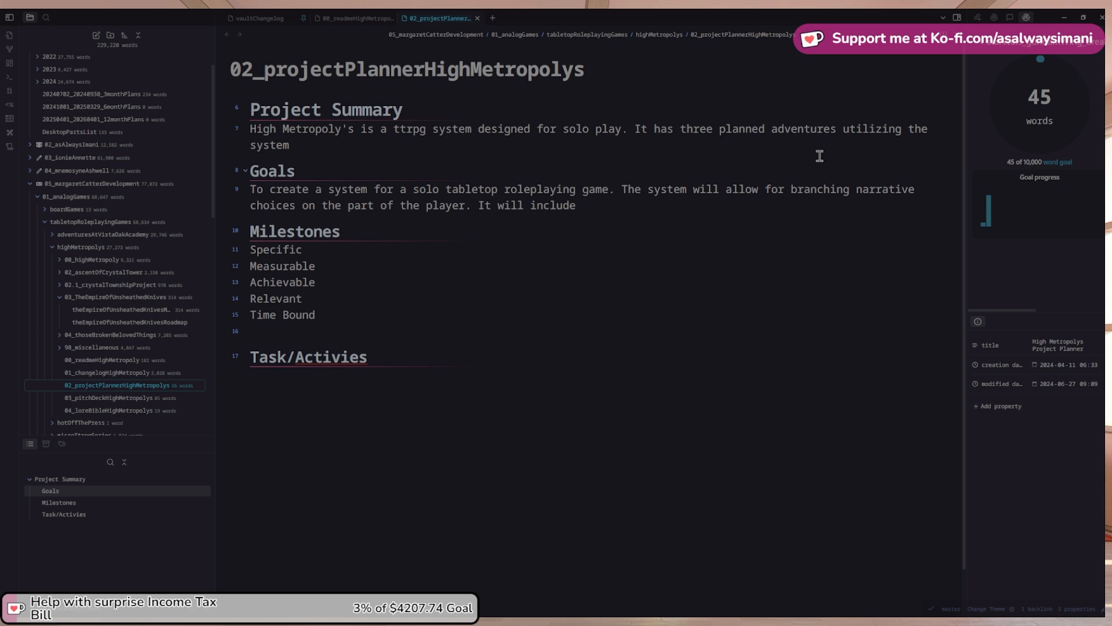
pyautogui.press('Down')
pyautogui.write('a')
pyautogui.press('BackSpace')
pyautogui.write('a')
pyautogui.hotkey('ctrl', 'shift', 'Left')
pyautogui.write('card based')
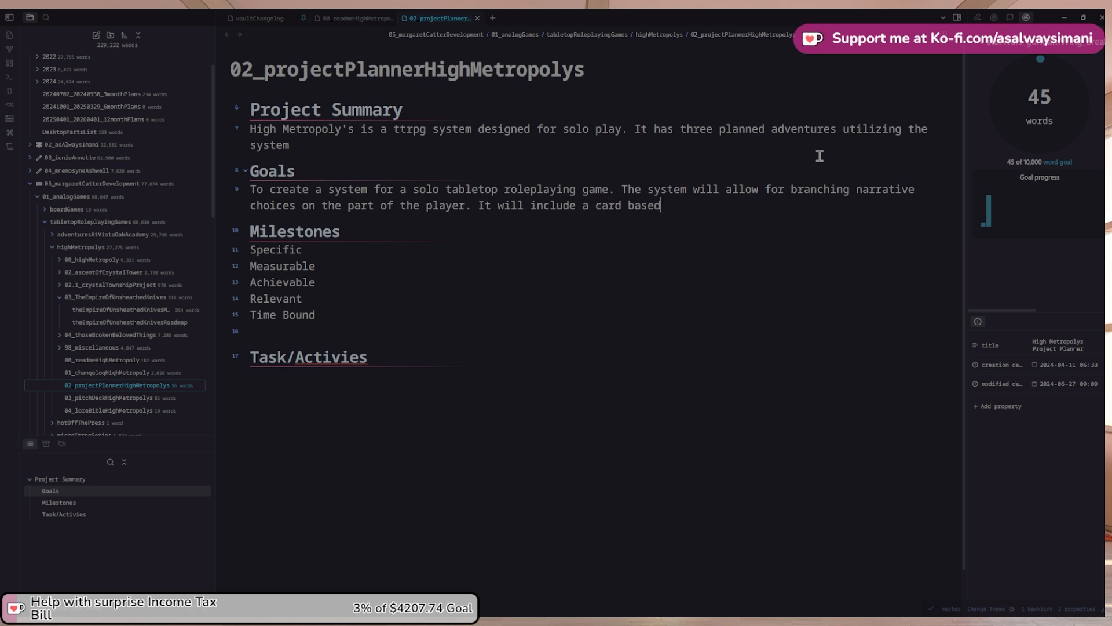
pyautogui.write(' mechanica')
pyautogui.press('BackSpace')
pyautogui.write('for')
pyautogui.press('BackSpace')
pyautogui.press('BackSpace')
pyautogui.press('BackSpace')
pyautogui.write('that controls the')
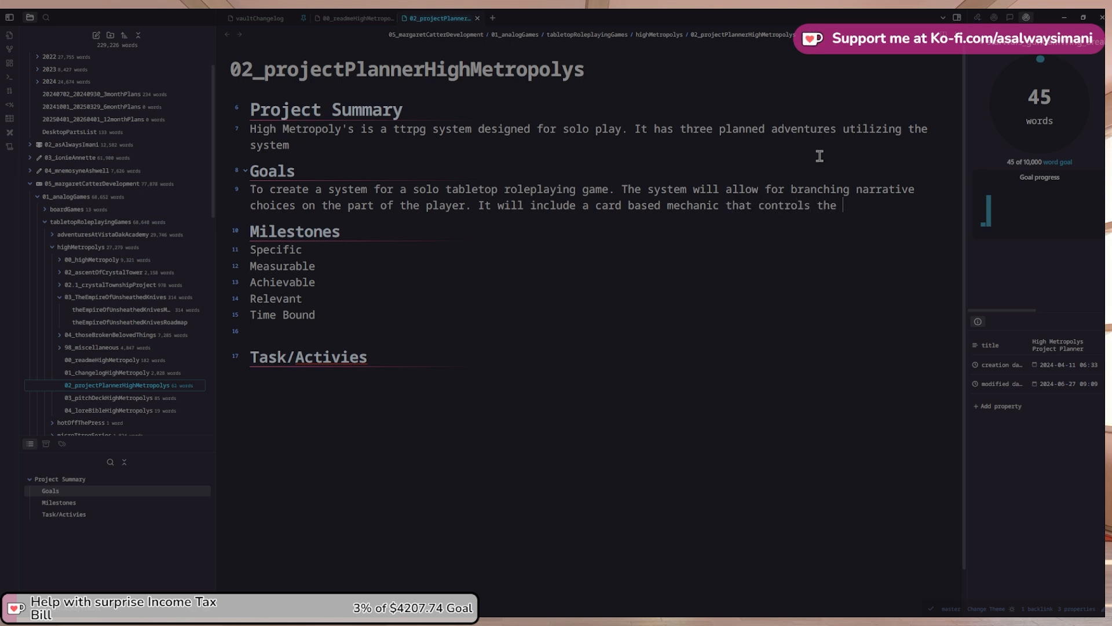
# Insert 'allows for randomization and' and end with 'NPC and enemies within the world'
pyautogui.hotkey('ctrl', 'Left')
pyautogui.hotkey('ctrl', 'Left')
pyautogui.write('allow')
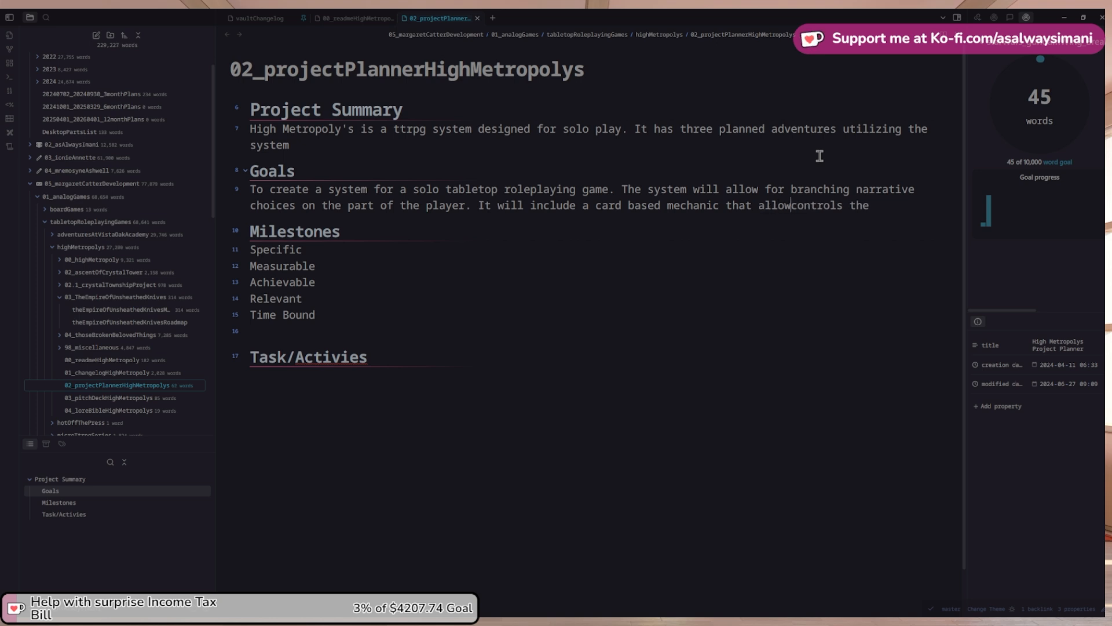
pyautogui.write('s for rand')
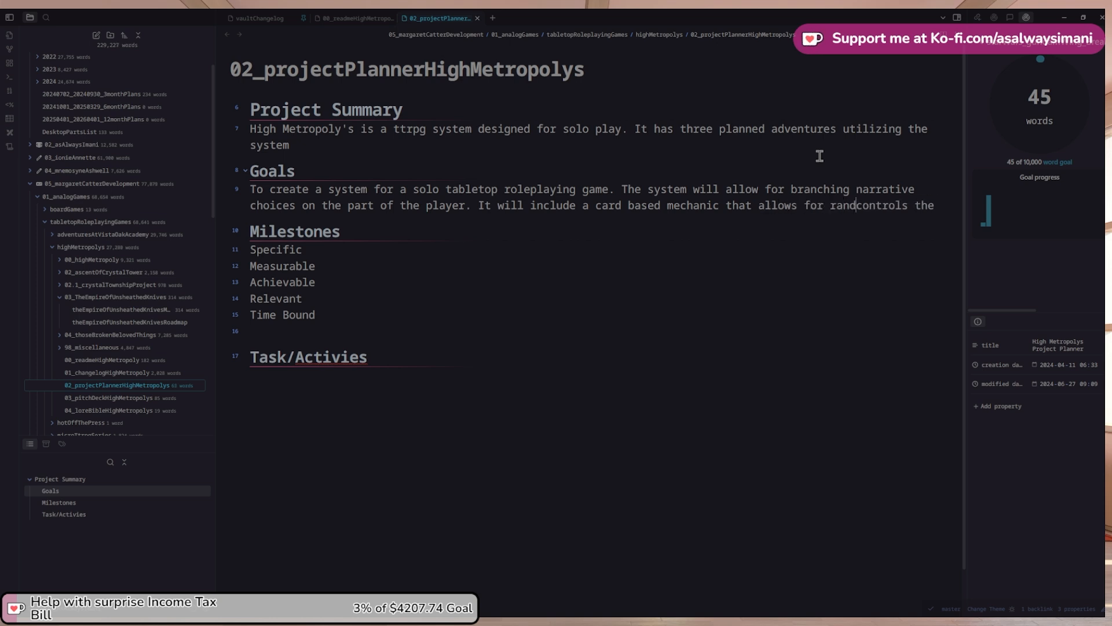
pyautogui.write('omization but')
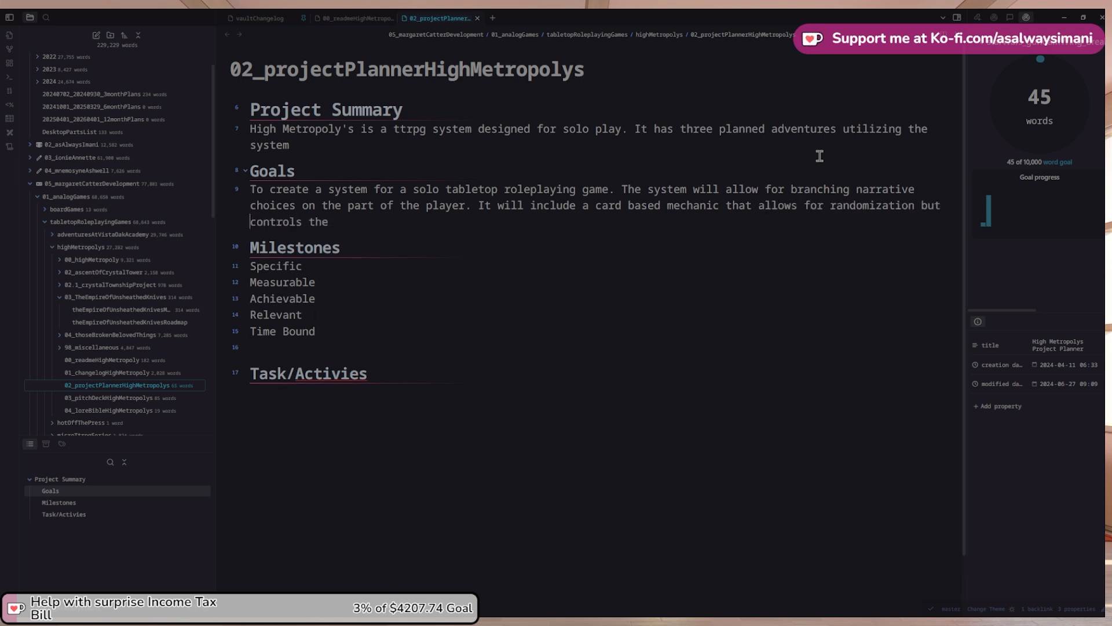
pyautogui.press('BackSpace')
pyautogui.press('BackSpace')
pyautogui.press('BackSpace')
pyautogui.press('BackSpace')
pyautogui.write('and')
pyautogui.press('End')
pyautogui.write('NPC, the en')
pyautogui.hotkey('ctrl', 'shift', 'Left')
pyautogui.hotkey('ctrl', 'shift', 'Left')
pyautogui.hotkey('ctrl', 'shift', 'Left')
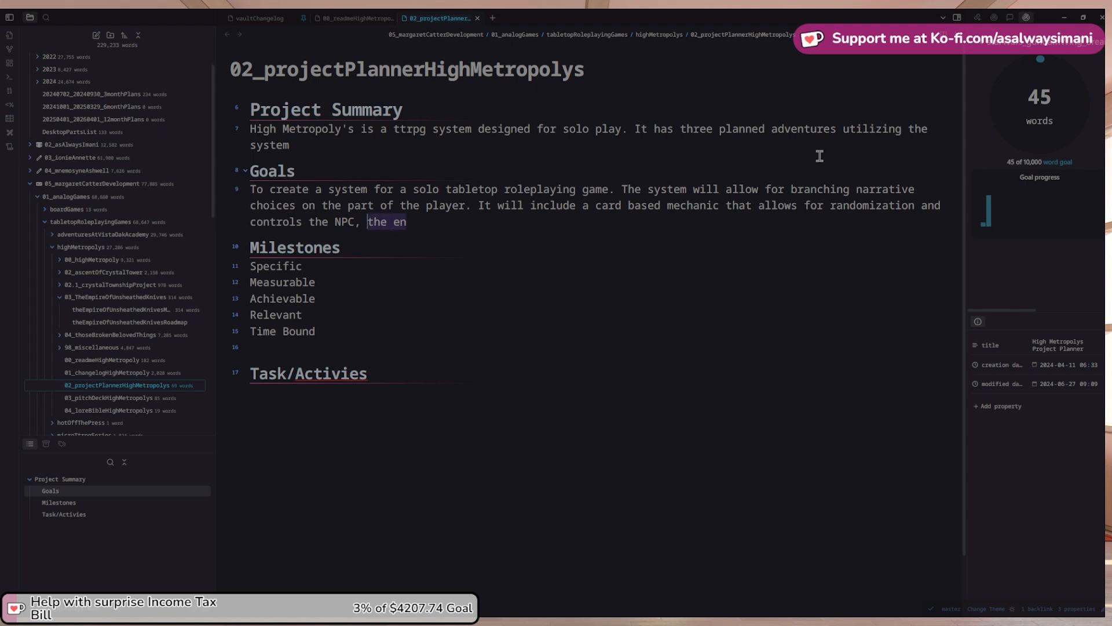
pyautogui.write('and e')
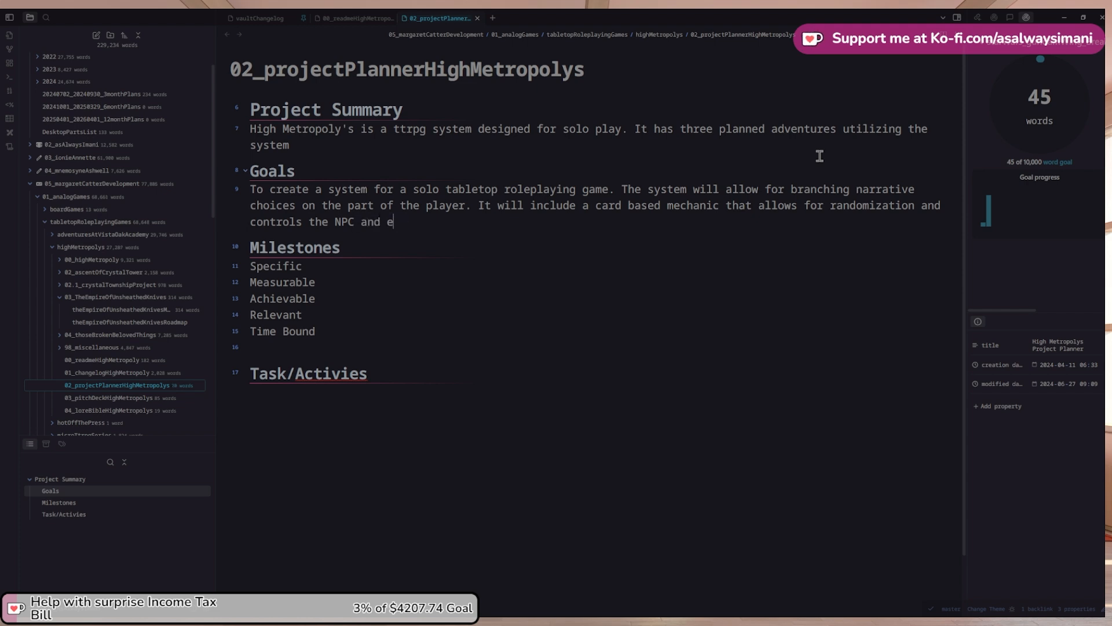
pyautogui.write('nemies within the world.')
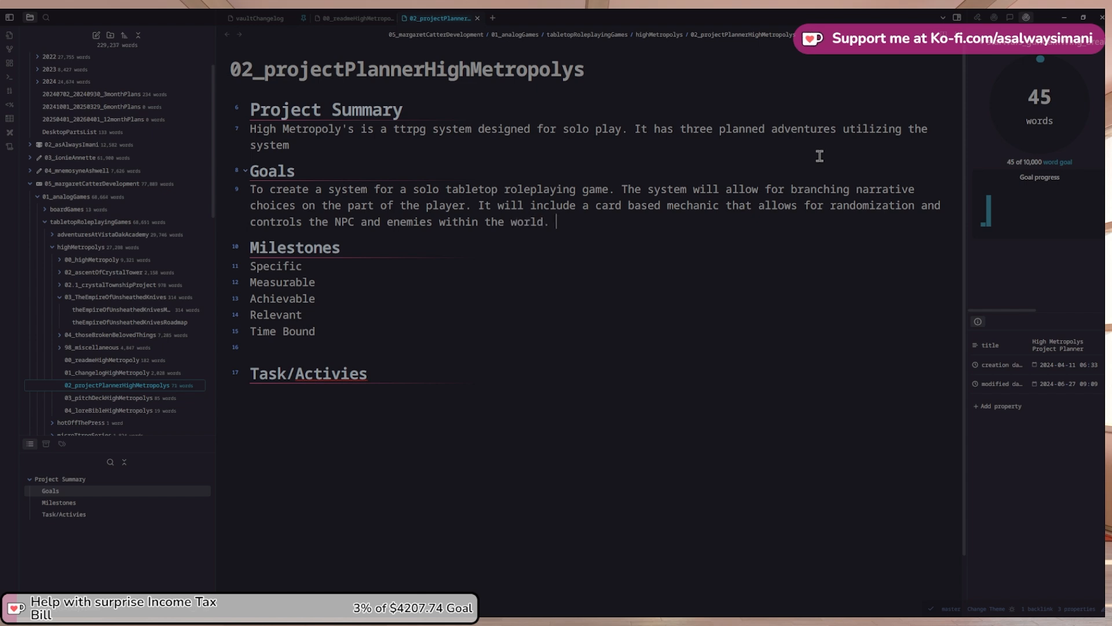
# Append 'The three adventures for the system are The Ascent of Crystal Towers, The Empire of Unsheathed Knives, and Those Broken & Beloved Things'
pyautogui.click(820, 156)
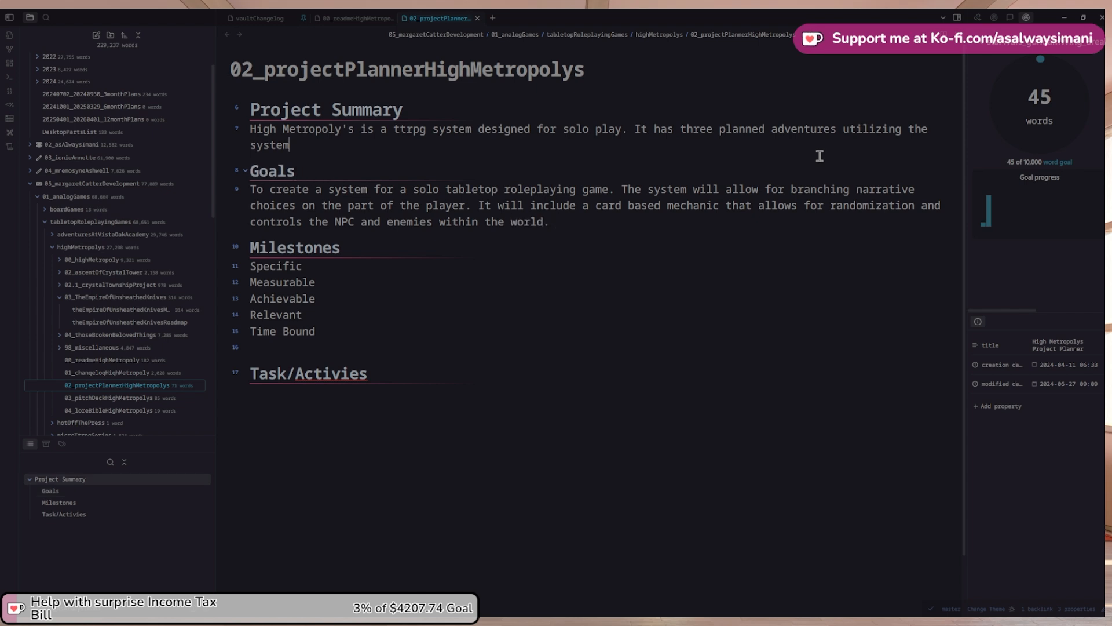
pyautogui.press('Return')
pyautogui.press('BackSpace')
pyautogui.press('BackSpace')
pyautogui.press('BackSpace')
pyautogui.write('. The three adventures i')
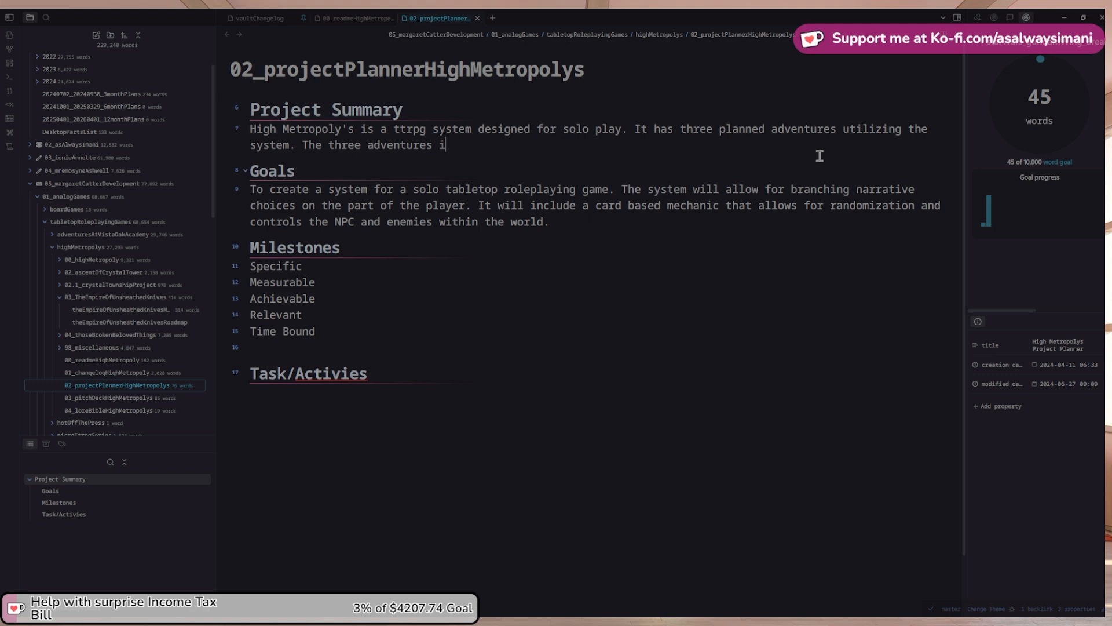
pyautogui.write('n questio')
pyautogui.hotkey('ctrl', 'shift', 'Left')
pyautogui.hotkey('ctrl', 'shift', 'Left')
pyautogui.hotkey('shift', 'Right')
pyautogui.press('BackSpace')
pyautogui.write('for the system are The Ascent of Crystal Tower')
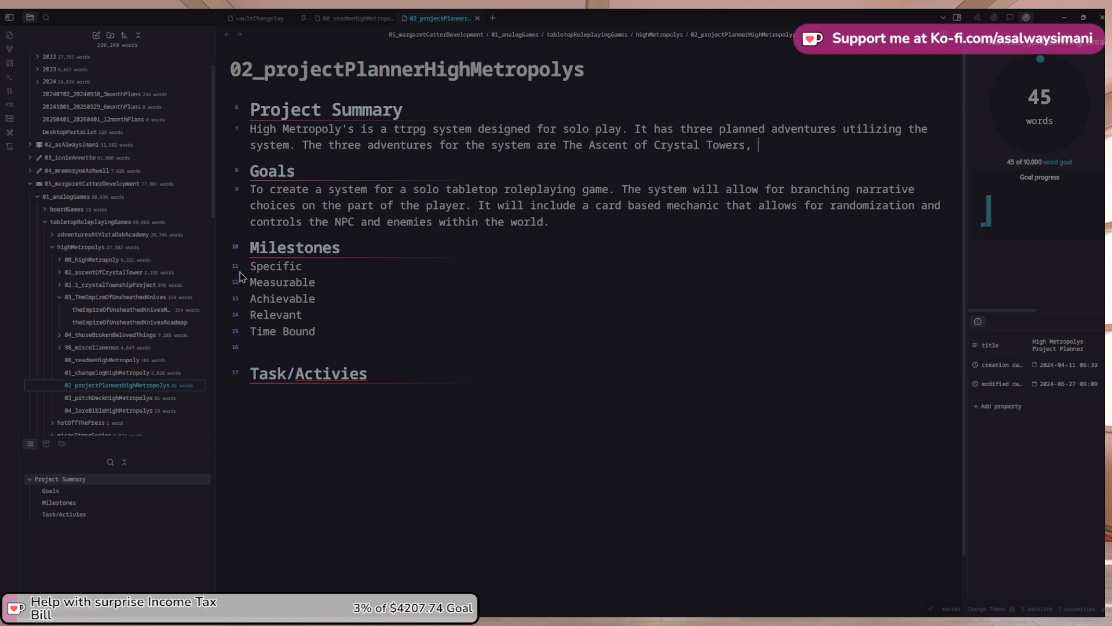
pyautogui.write('s, The Empire of Unsheathe')
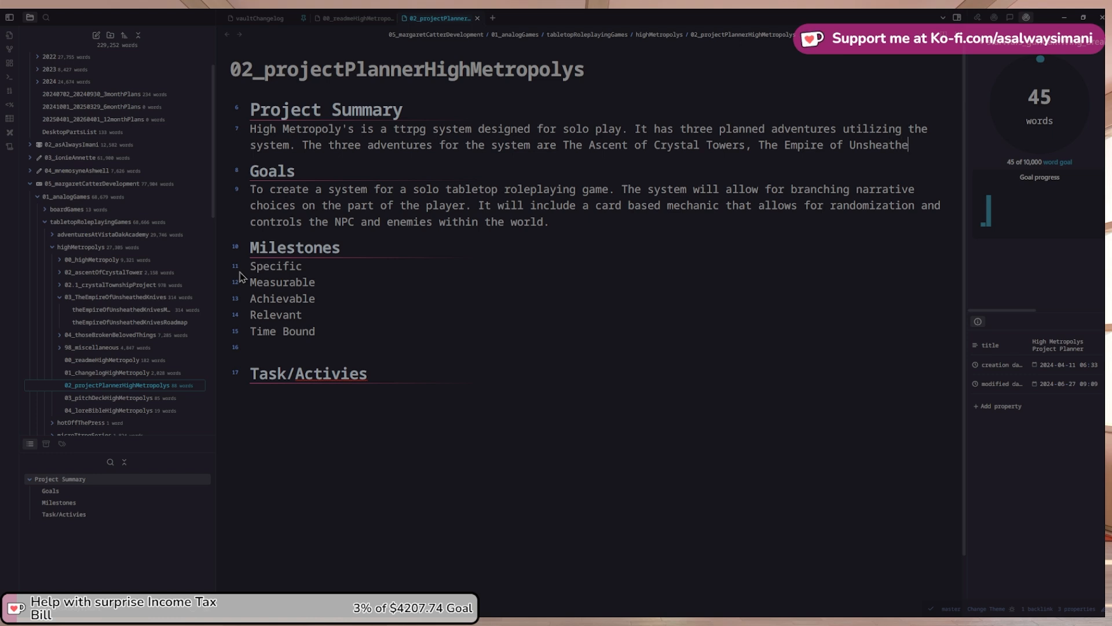
pyautogui.write('d Kives,')
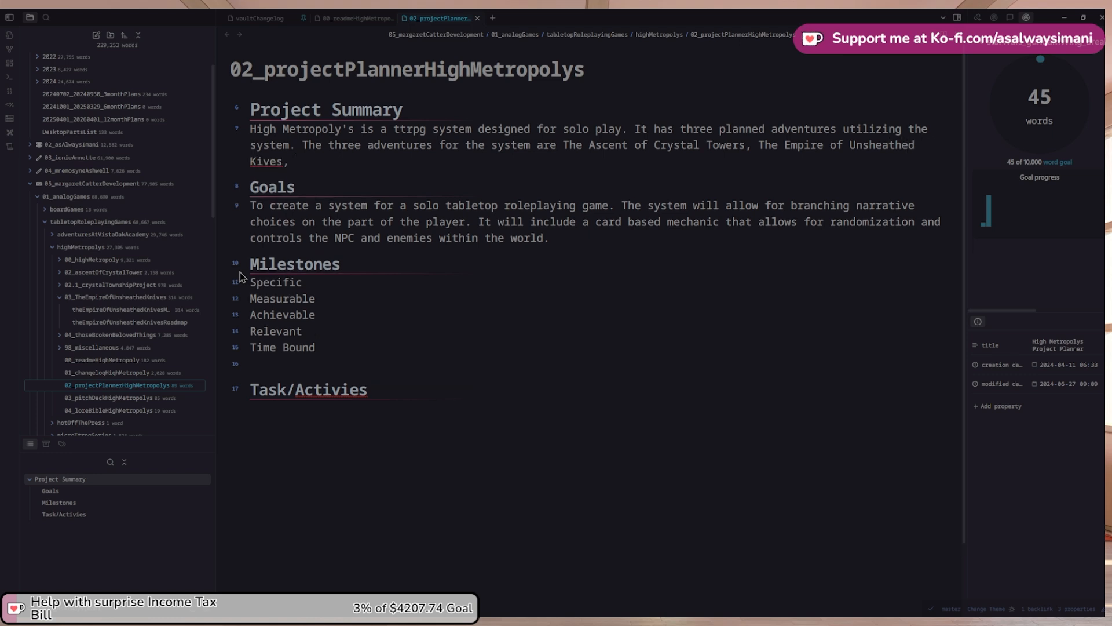
pyautogui.write('n')
pyautogui.write('and Those Broke')
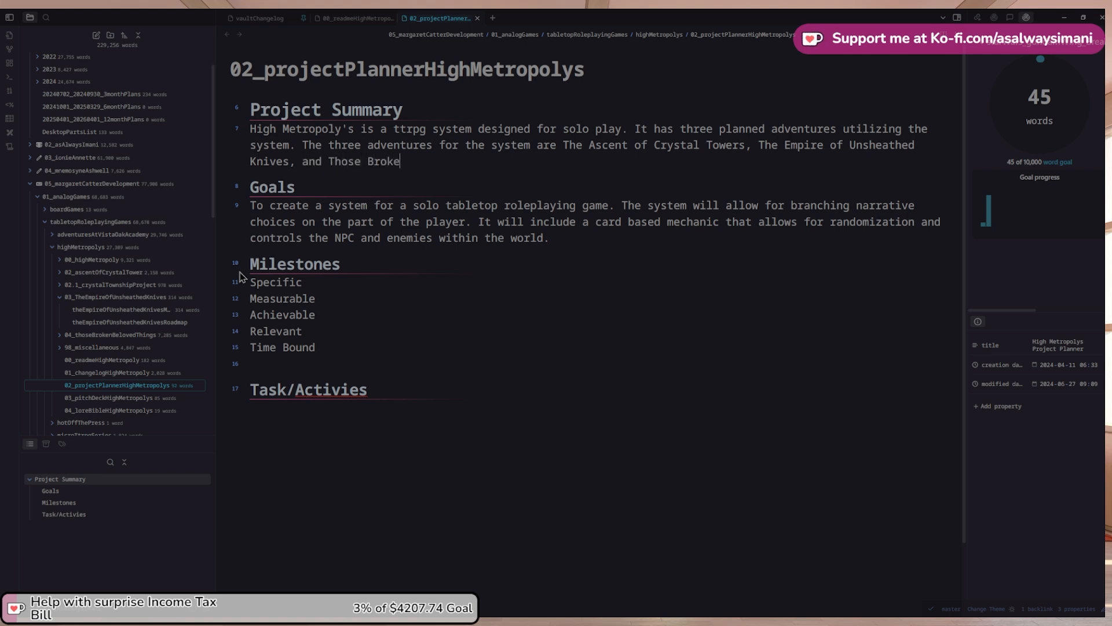
pyautogui.write('n & Beloved Things.')
# Link The Ascent of Crystal Towers to the ascentOfCrystalTowerQuickStartPlayguide note
pyautogui.scroll(1, 110, 242)
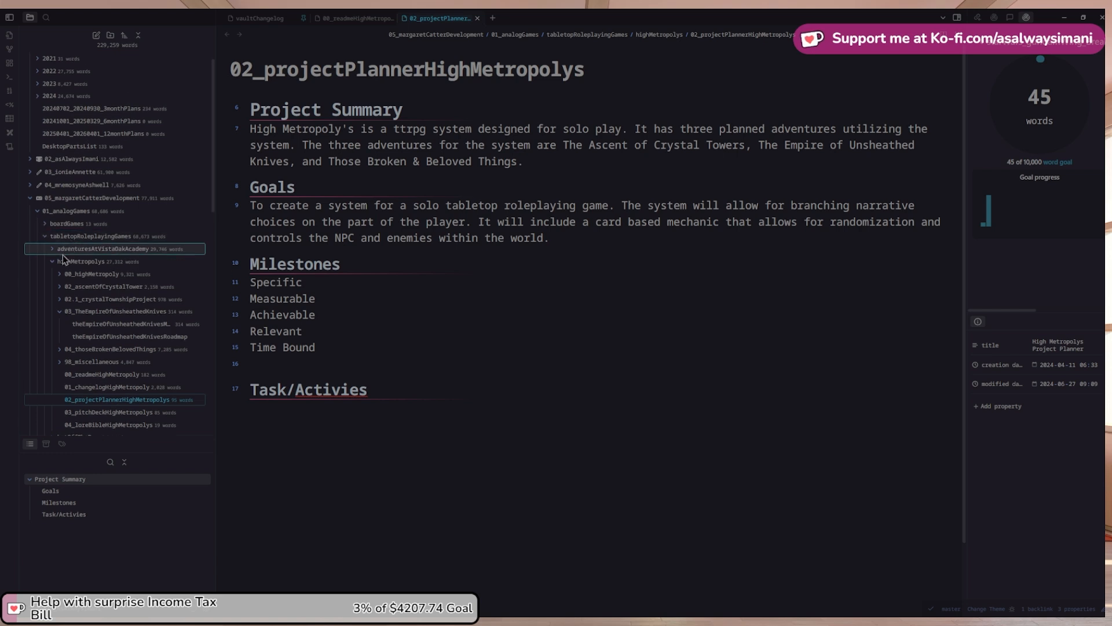
pyautogui.click(60, 285)
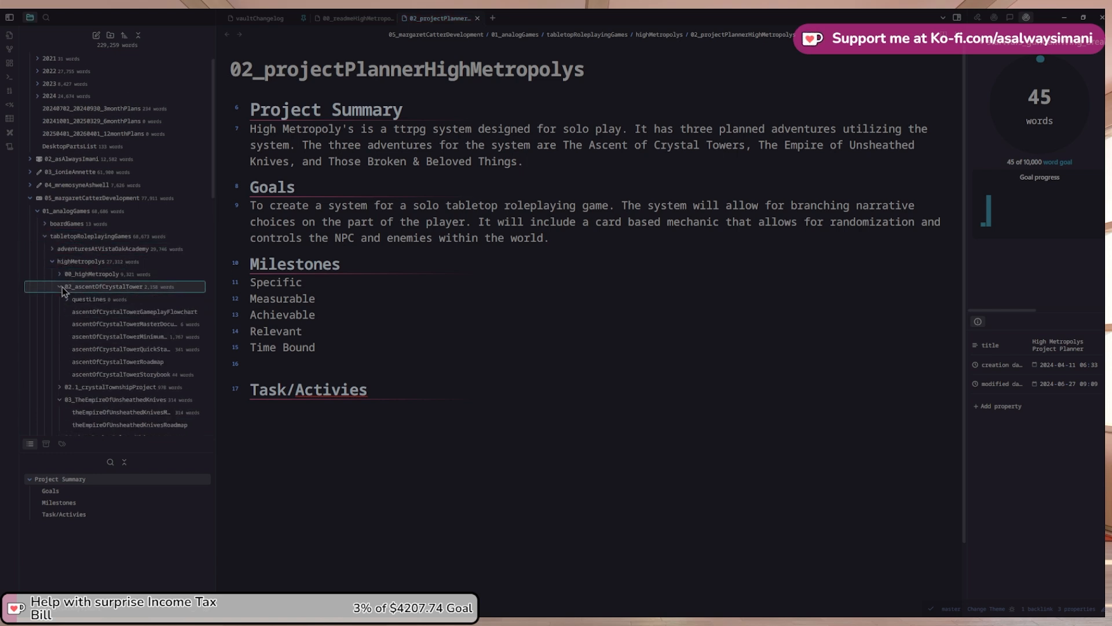
pyautogui.click(173, 349)
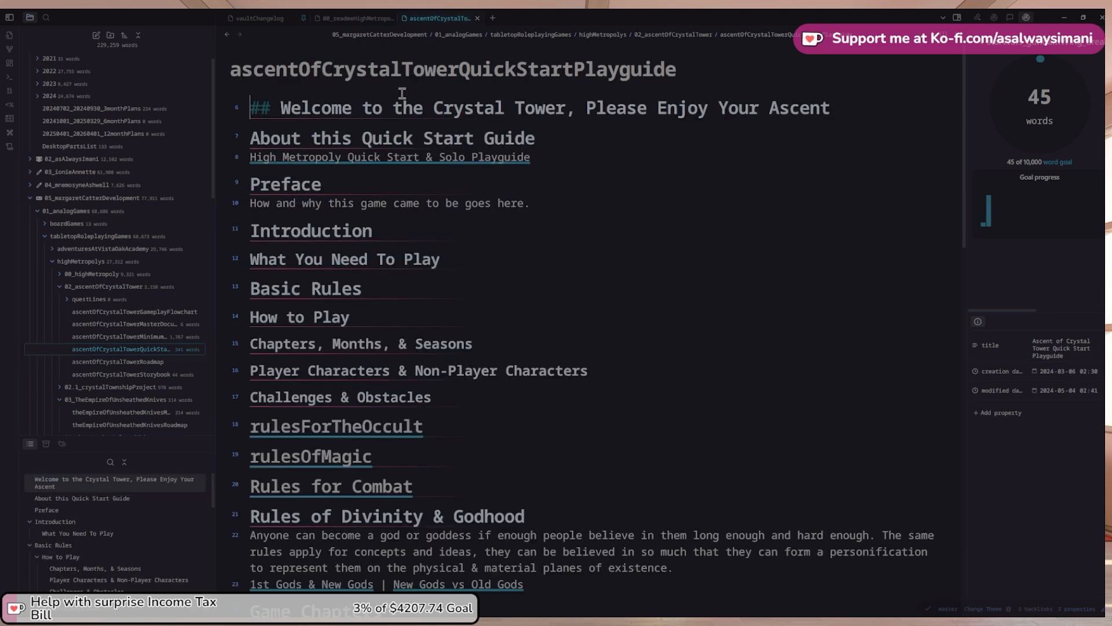
pyautogui.click(227, 34)
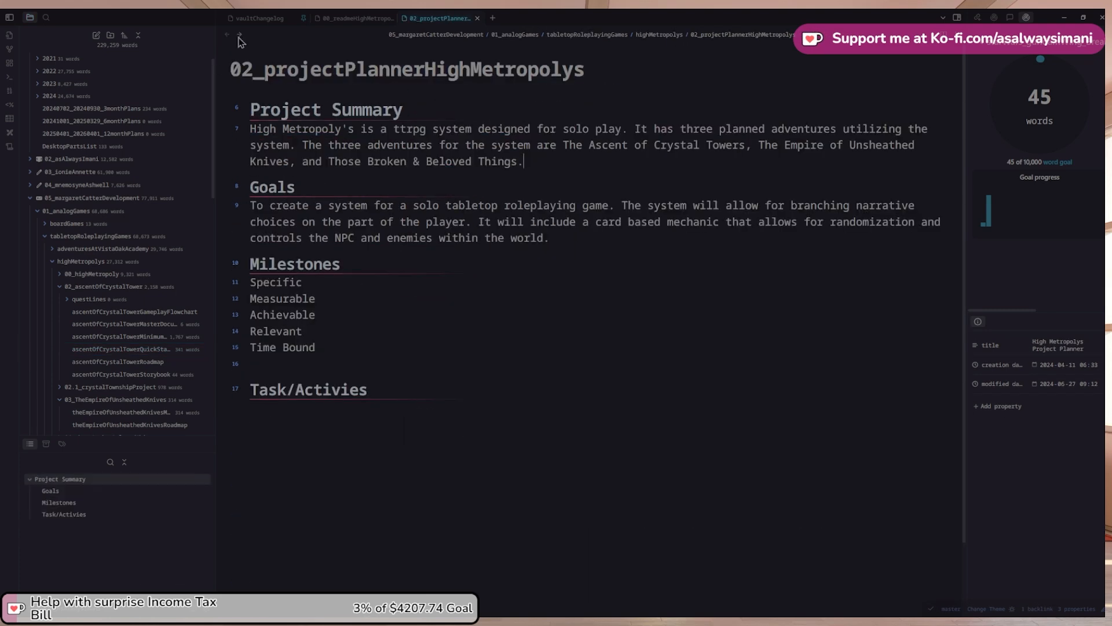
pyautogui.click(567, 131)
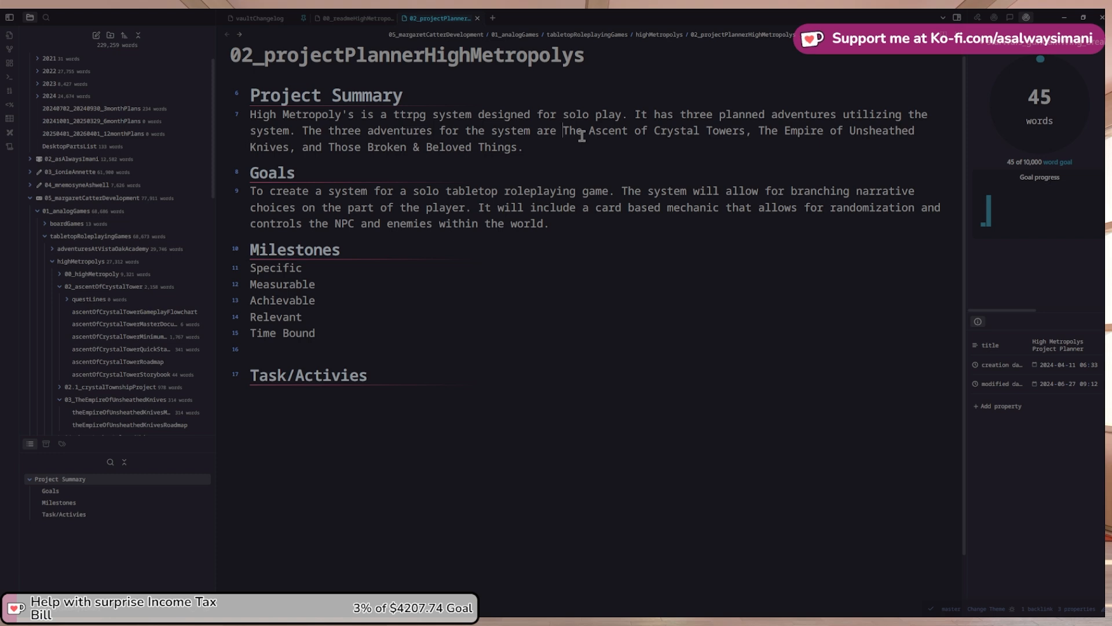
pyautogui.hotkey('ctrl', 'shift', 'Right')
pyautogui.hotkey('ctrl', 'shift', 'Right')
pyautogui.hotkey('ctrl', 'shift', 'Right')
pyautogui.hotkey('ctrl', 'shift', 'Right')
pyautogui.hotkey('ctrl', 'shift', 'Right')
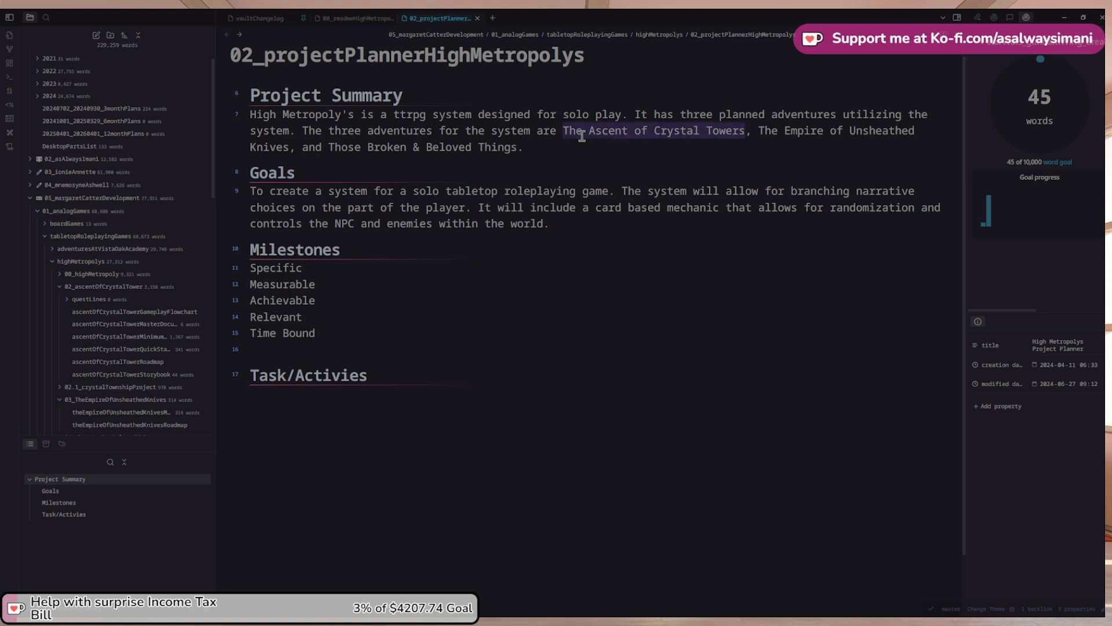
pyautogui.write('[[')
pyautogui.press('Left')
pyautogui.write('ascentOfCrystalTowerQuickStartPlayguide')
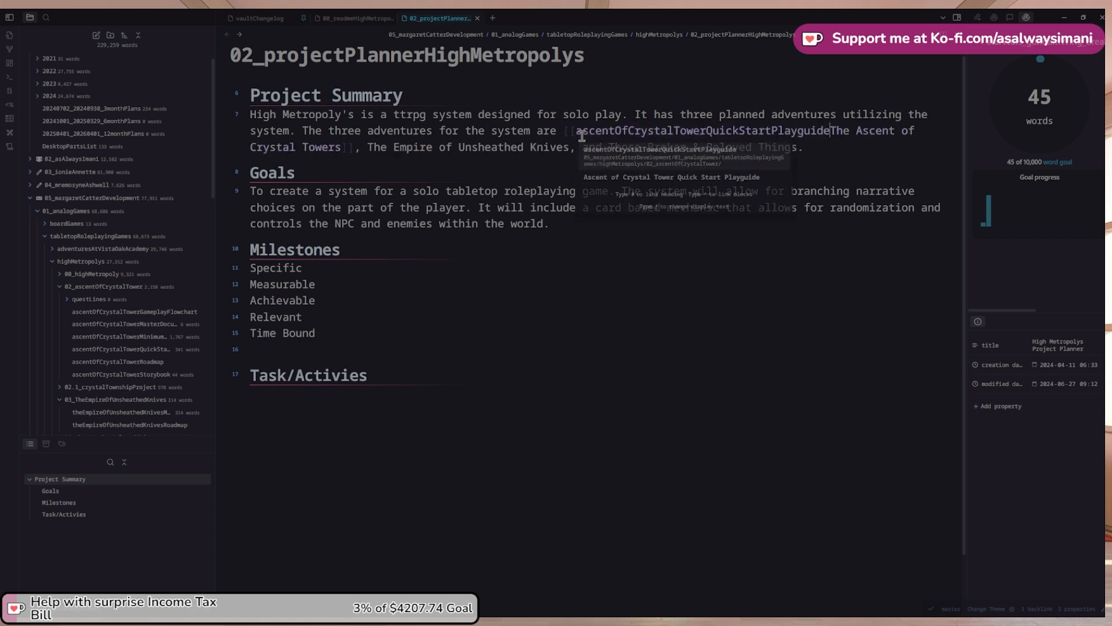
pyautogui.write('|')
pyautogui.press('Escape')
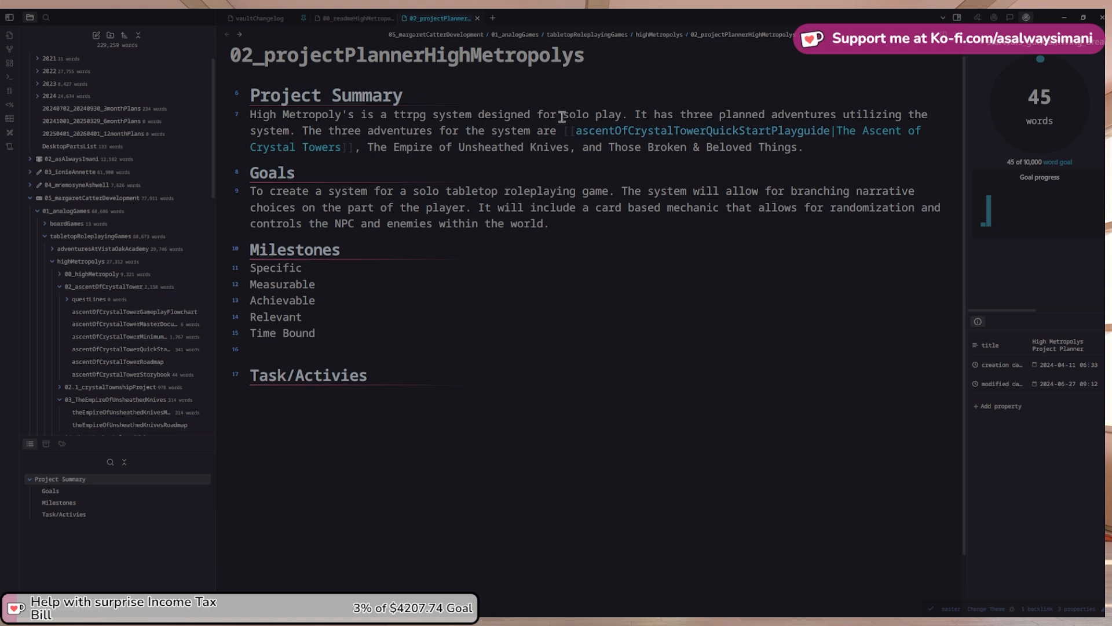
# Link The Empire of Unsheathed Knives to its master document note
pyautogui.scroll(1, 563, 117)
pyautogui.click(61, 286)
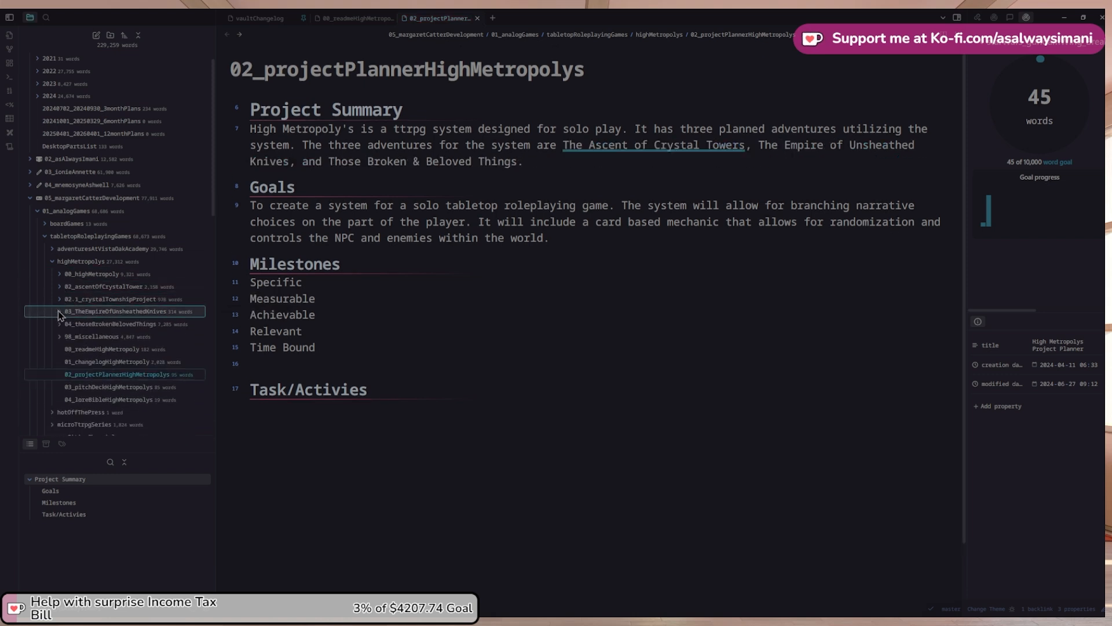
pyautogui.click(89, 325)
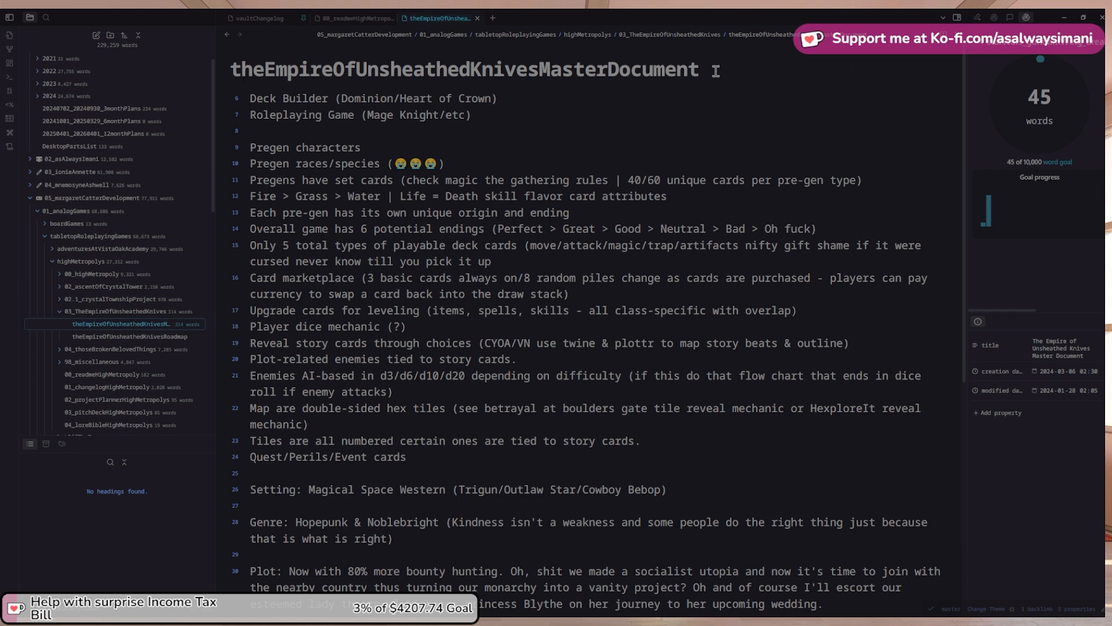
pyautogui.moveTo(718, 69); pyautogui.dragTo(230, 69)
pyautogui.hotkey('ctrl', 'c')
pyautogui.click(226, 35)
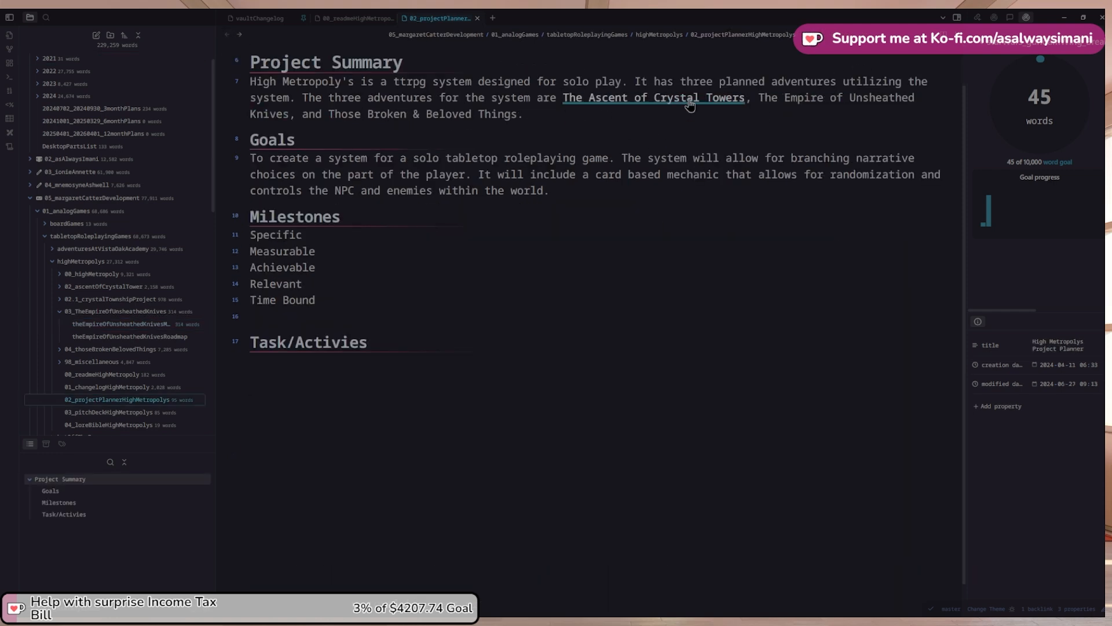
pyautogui.moveTo(759, 98); pyautogui.dragTo(288, 114)
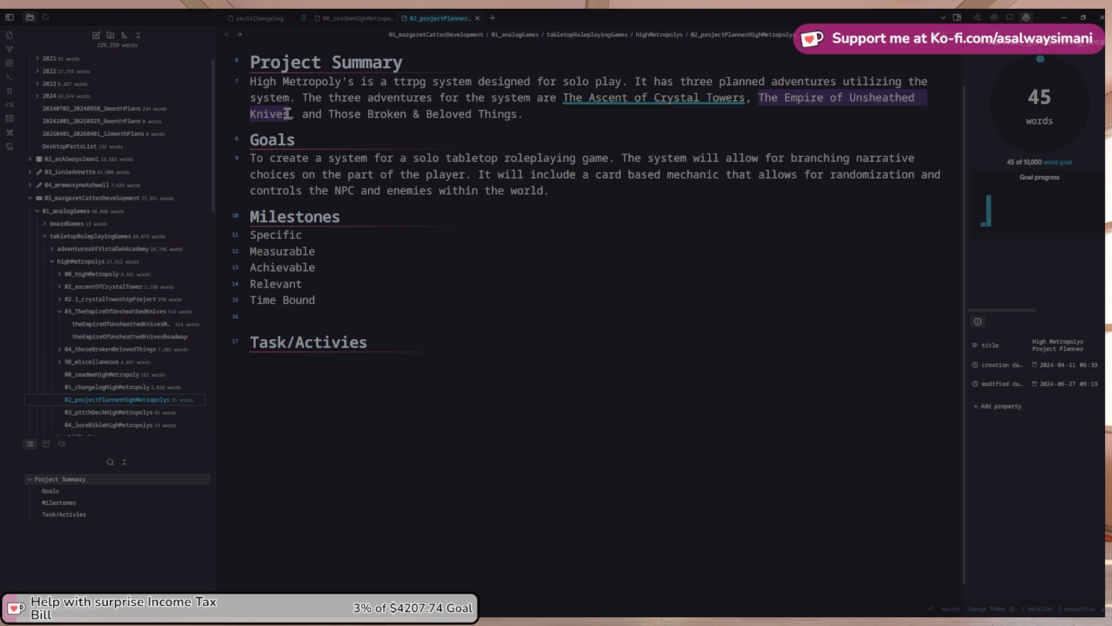
pyautogui.write('[[')
pyautogui.press('Left')
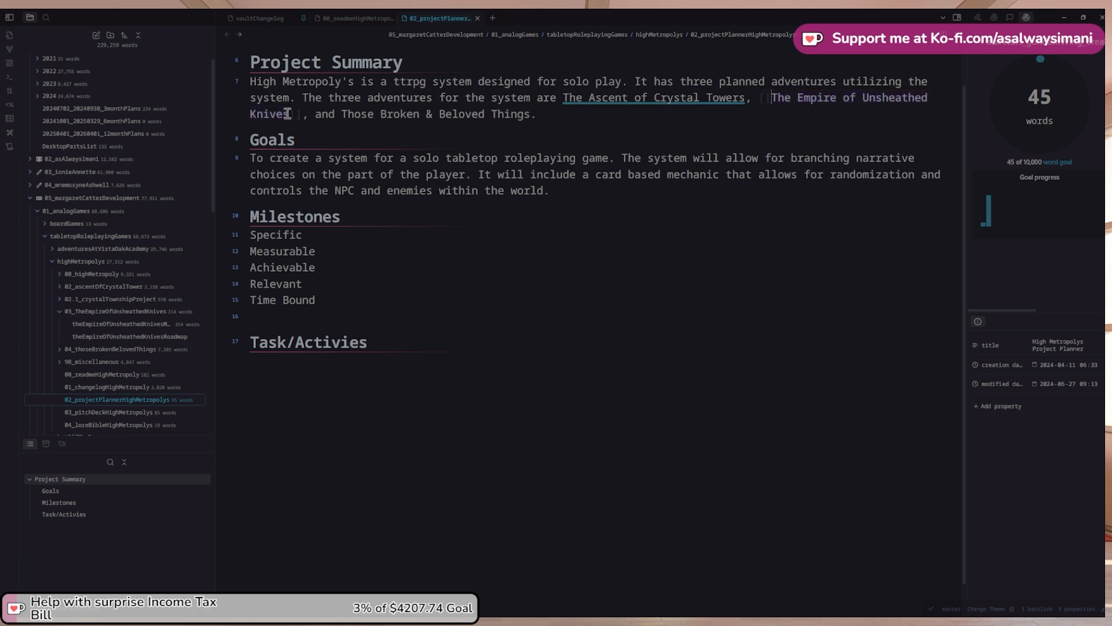
pyautogui.hotkey('ctrl', 'v')
pyautogui.write('|')
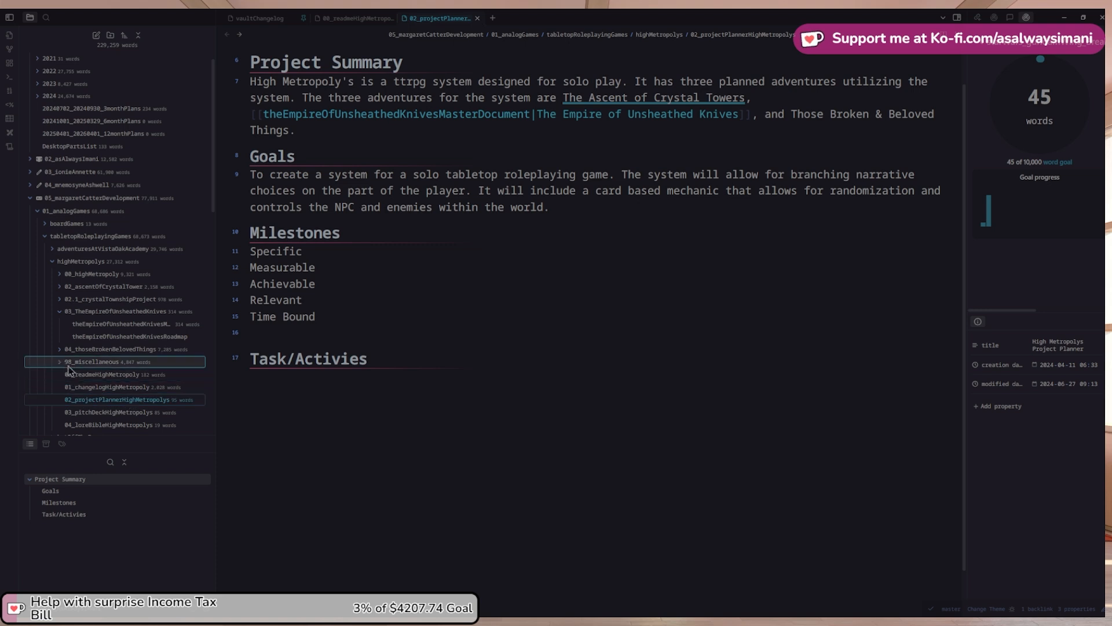
# Link Those Broken & Beloved Things to thoseBrokenBelovedThingsMasterDocument
pyautogui.click(61, 351)
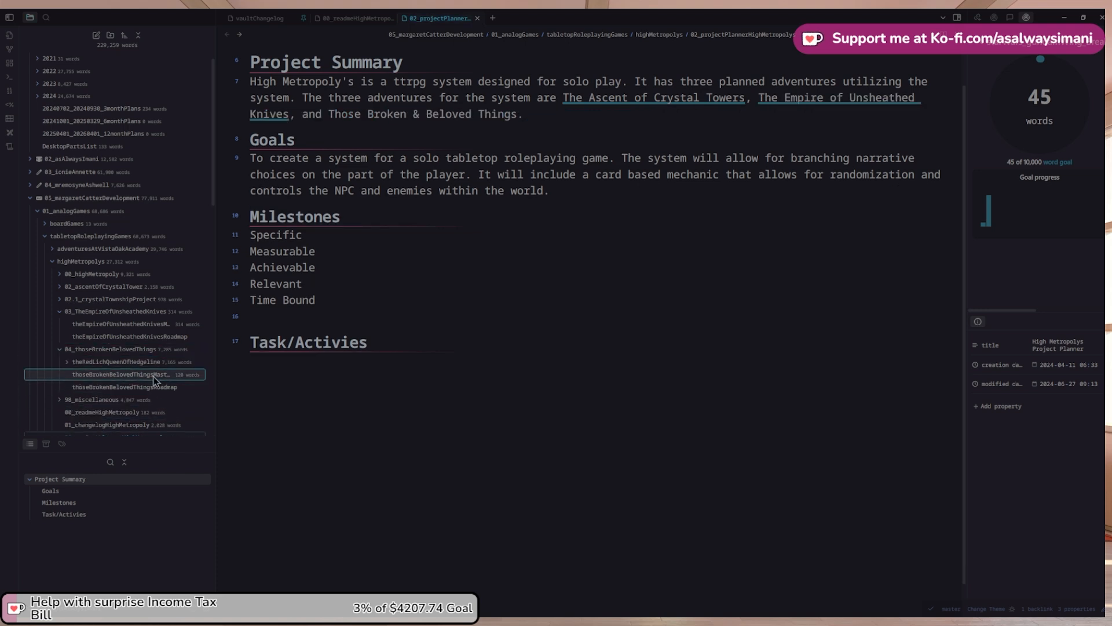
pyautogui.click(155, 375)
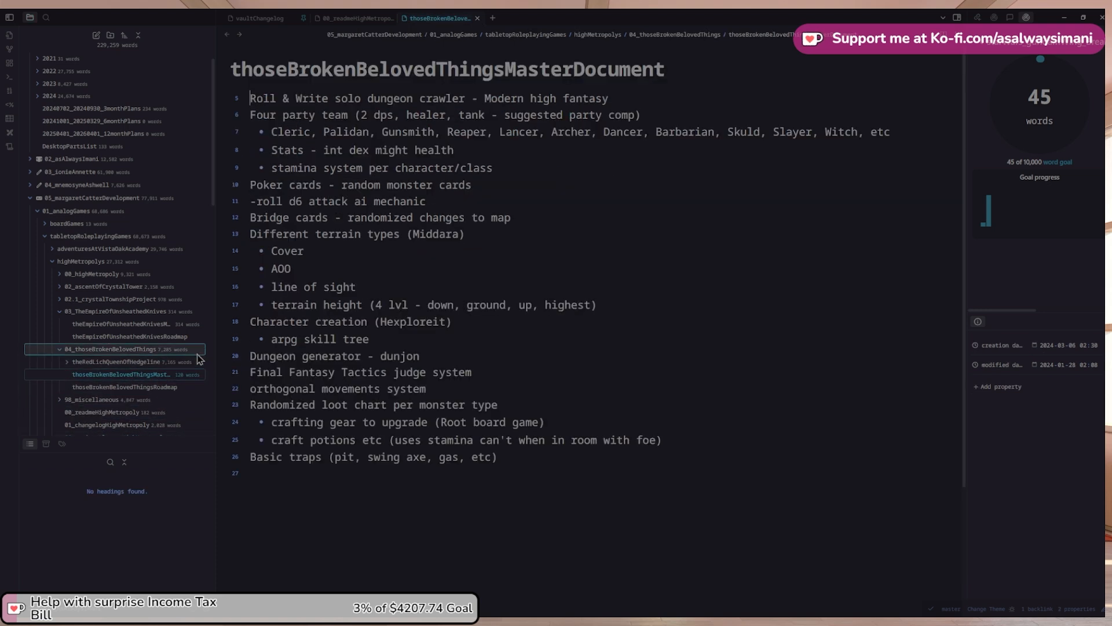
pyautogui.click(228, 36)
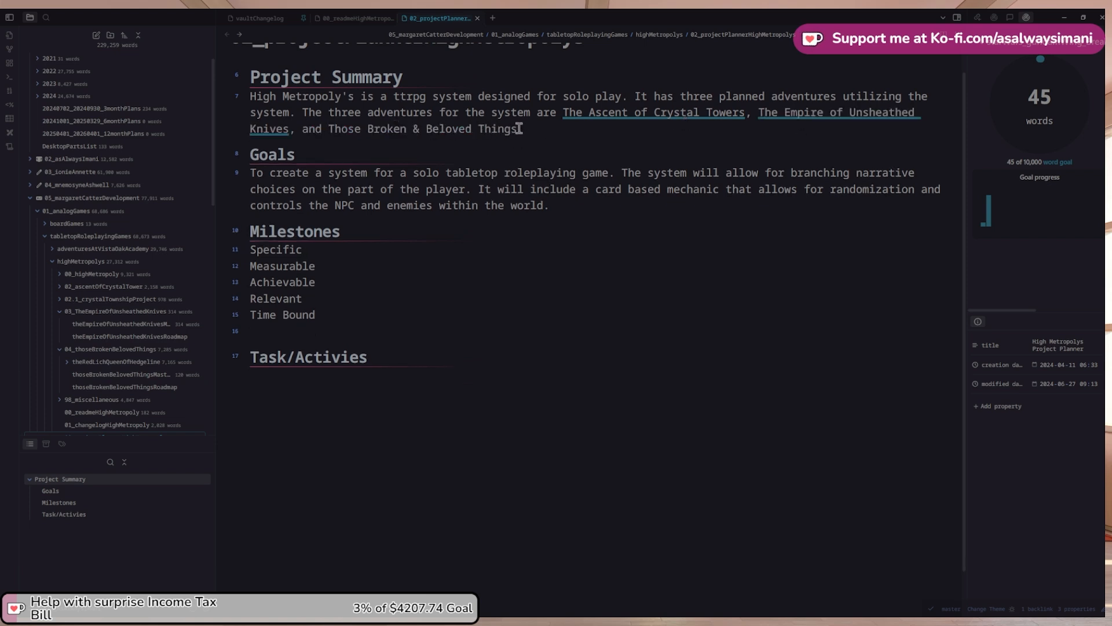
pyautogui.keyDown('shift'); pyautogui.click(519, 129); pyautogui.keyUp('shift')
pyautogui.write('[[')
pyautogui.press('Left')
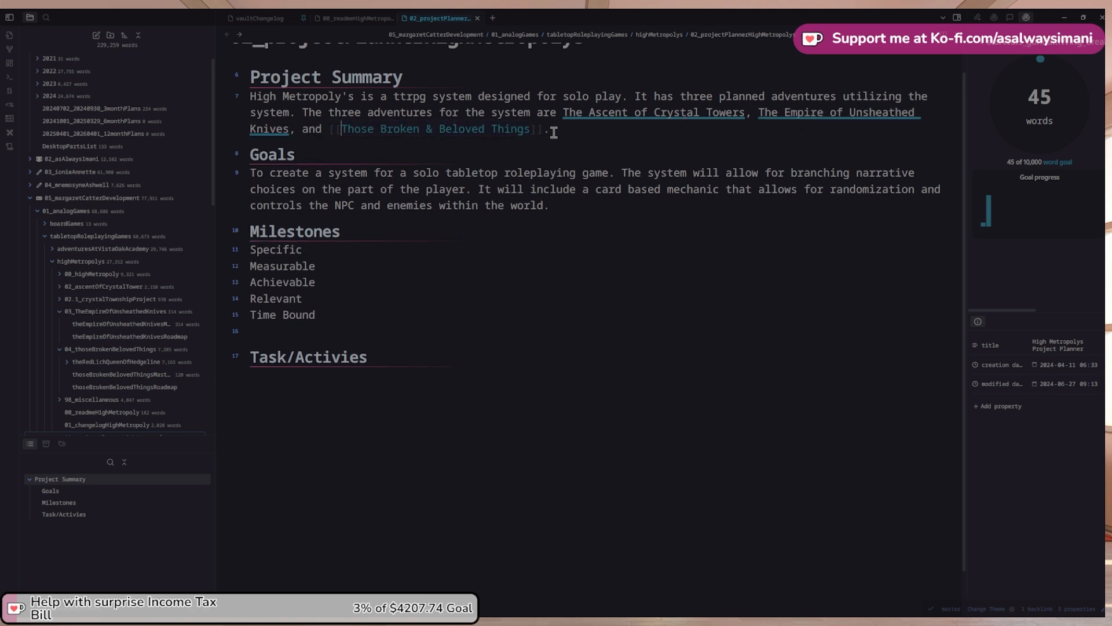
pyautogui.write('thoseBrokenBelovedThingsMasterDocument')
pyautogui.write('|')
pyautogui.press('Escape')
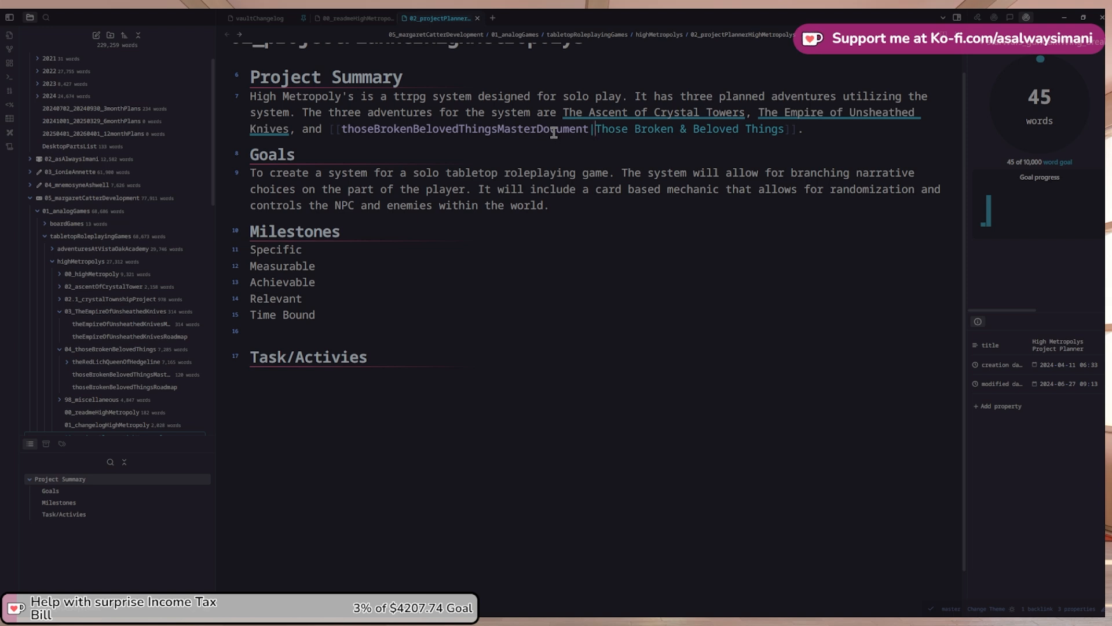
pyautogui.click(586, 157)
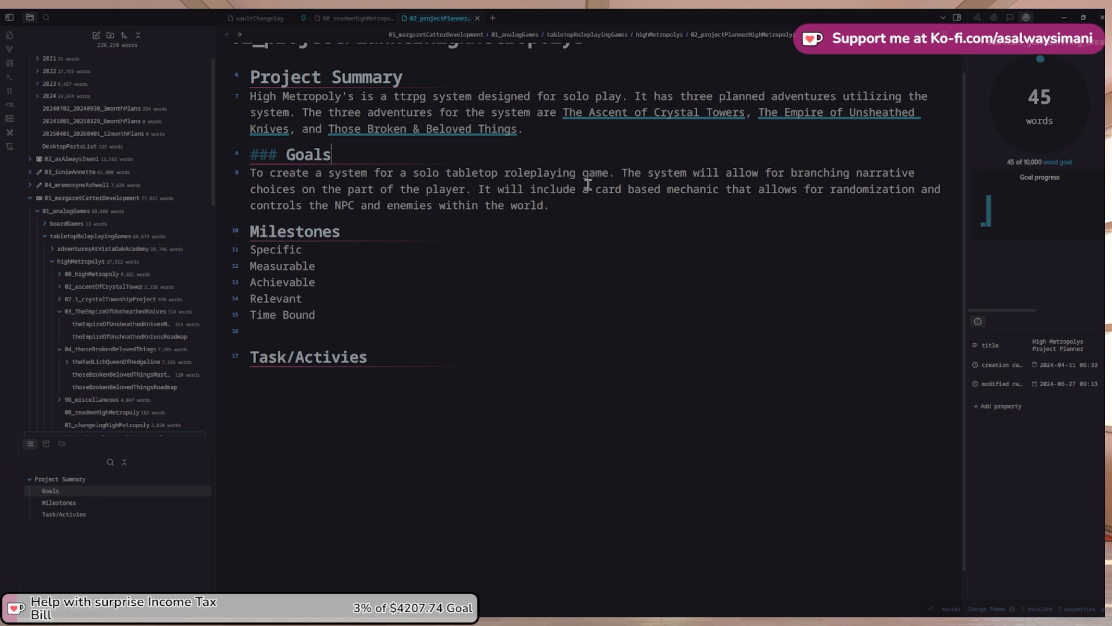
# Add 'The key features of the system are being designed for solo play from the get go, branching' to the summary
pyautogui.click(545, 133)
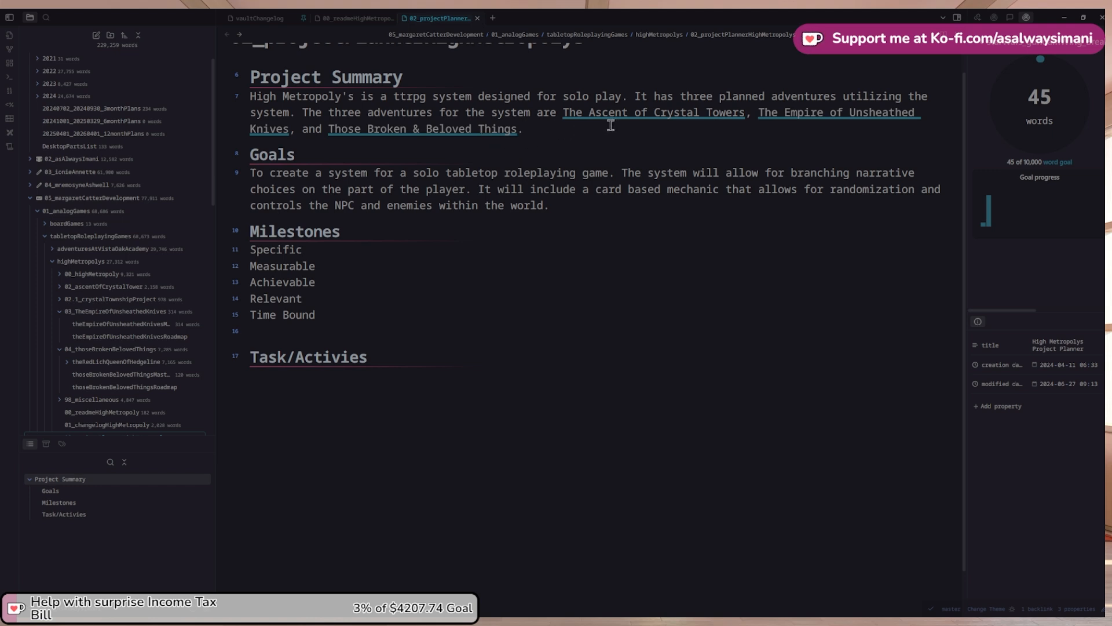
pyautogui.write('The key featyre')
pyautogui.write('the sytem')
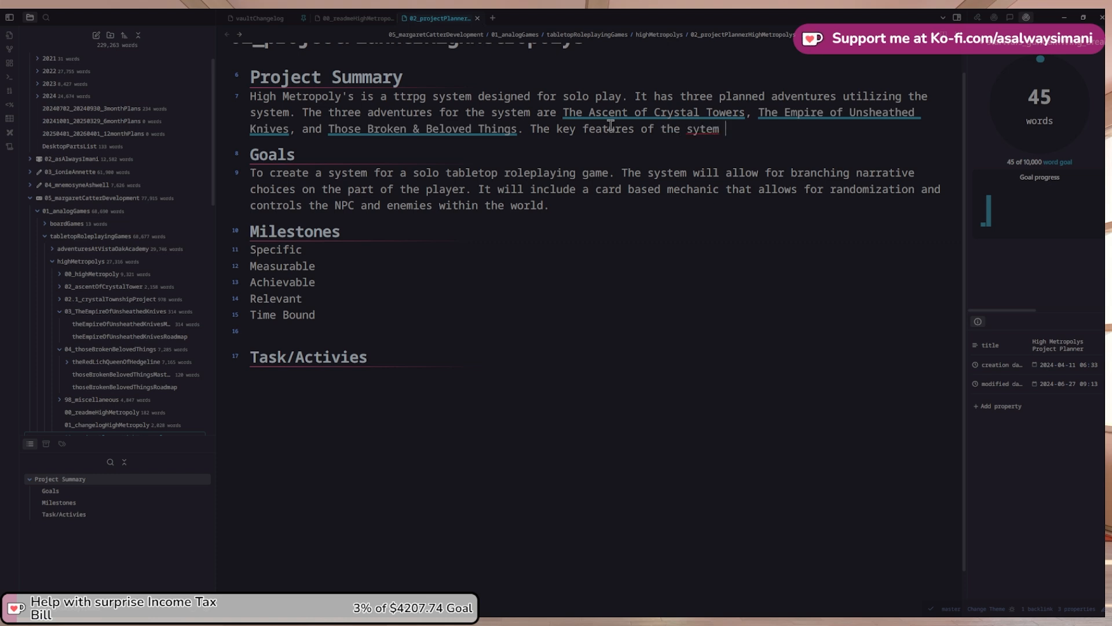
pyautogui.press('BackSpace')
pyautogui.press('BackSpace')
pyautogui.press('BackSpace')
pyautogui.write('stem are being designed ')
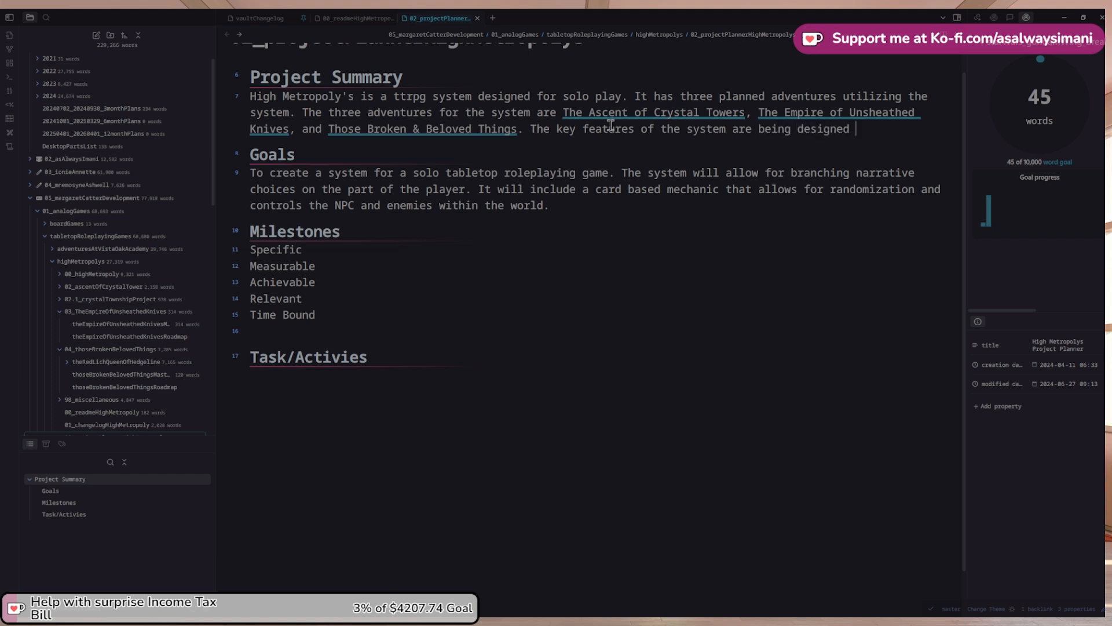
pyautogui.write('for solo play from the g')
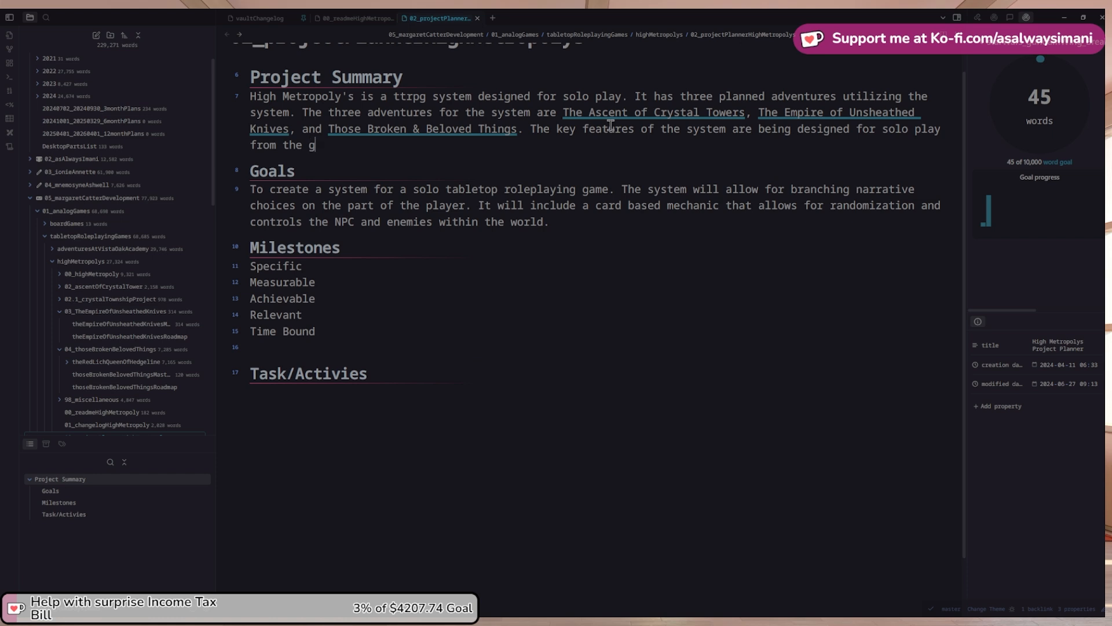
pyautogui.press('BackSpace')
pyautogui.write('get go, branching')
# Move 'branching narrative choices on the part of the player' from Goals into the summary
pyautogui.press('Down')
pyautogui.press('Down')
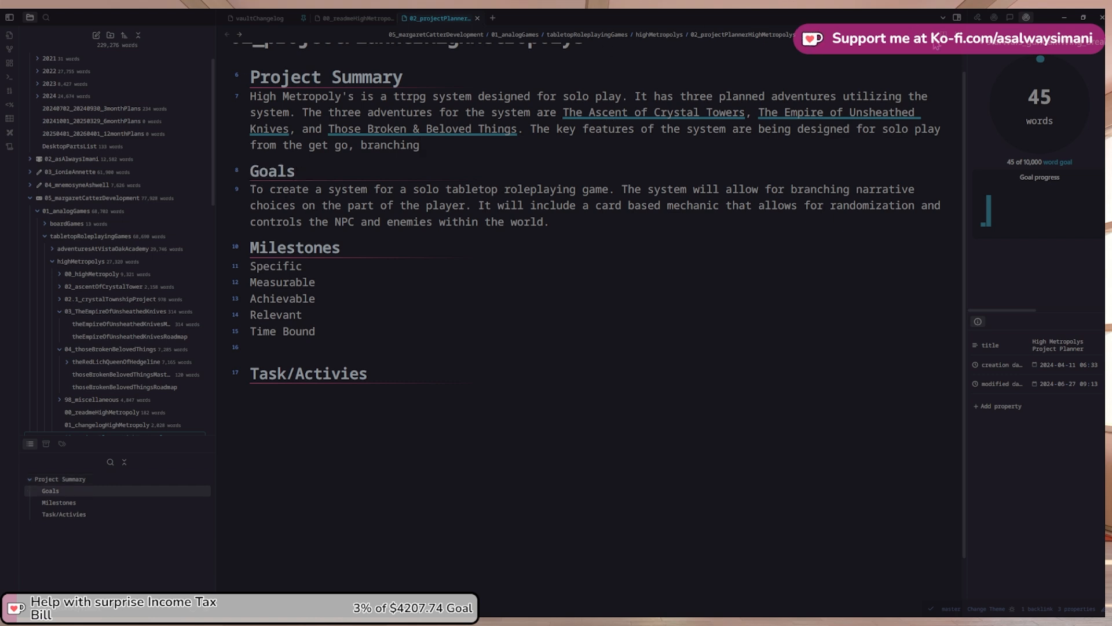
pyautogui.click(790, 189)
pyautogui.keyDown('shift'); pyautogui.click(466, 207); pyautogui.keyUp('shift')
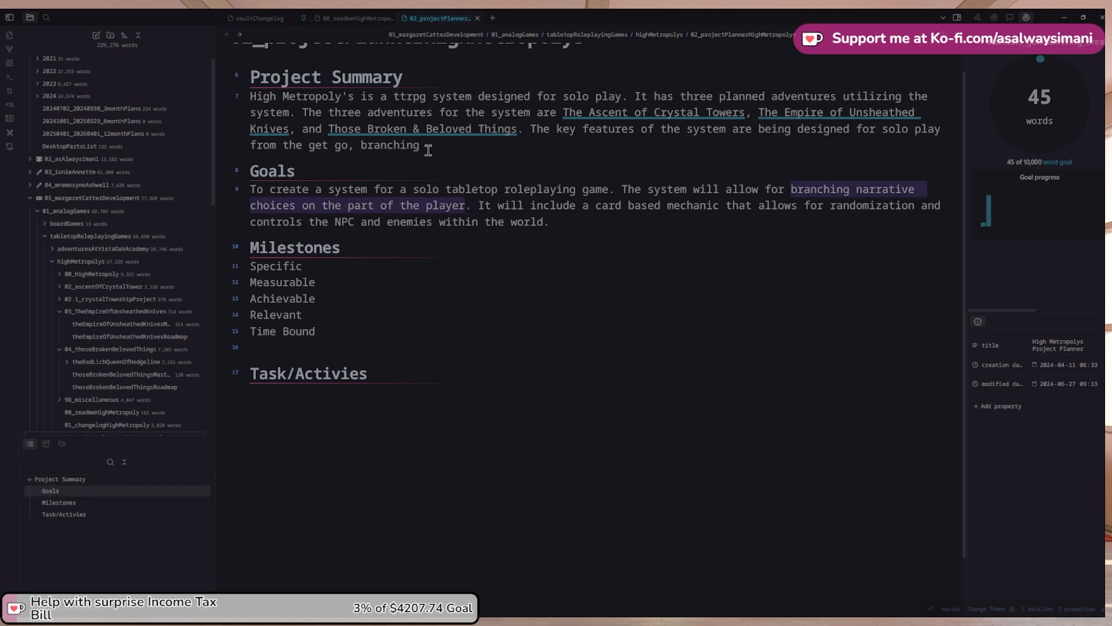
pyautogui.hotkey('ctrl', 'x')
pyautogui.moveTo(420, 145); pyautogui.dragTo(361, 144)
pyautogui.hotkey('ctrl', 'v')
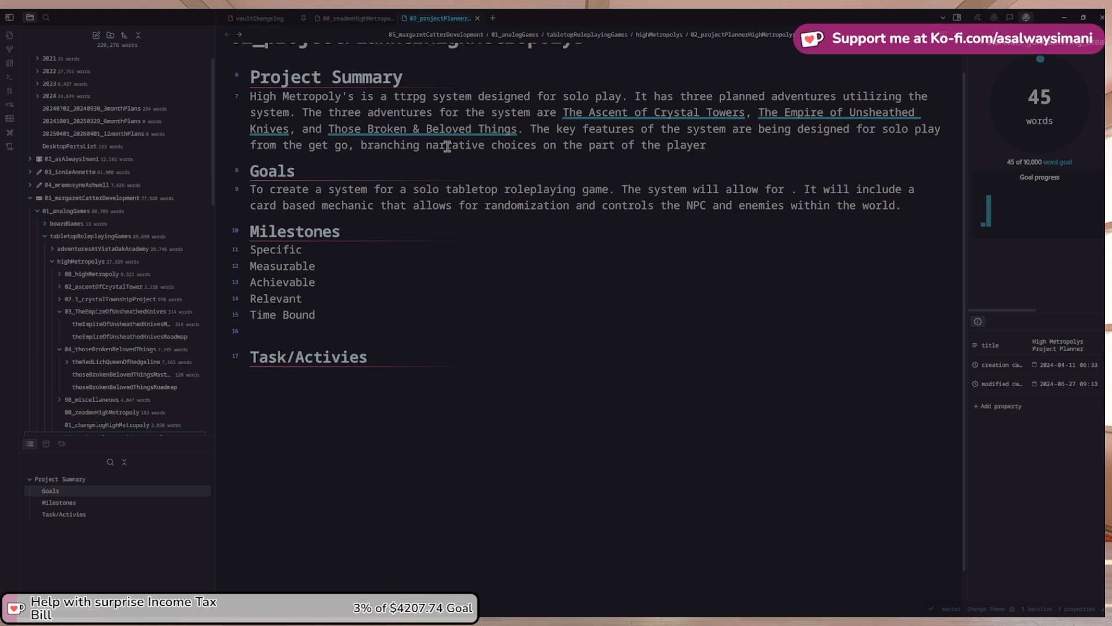
pyautogui.write(', and a')
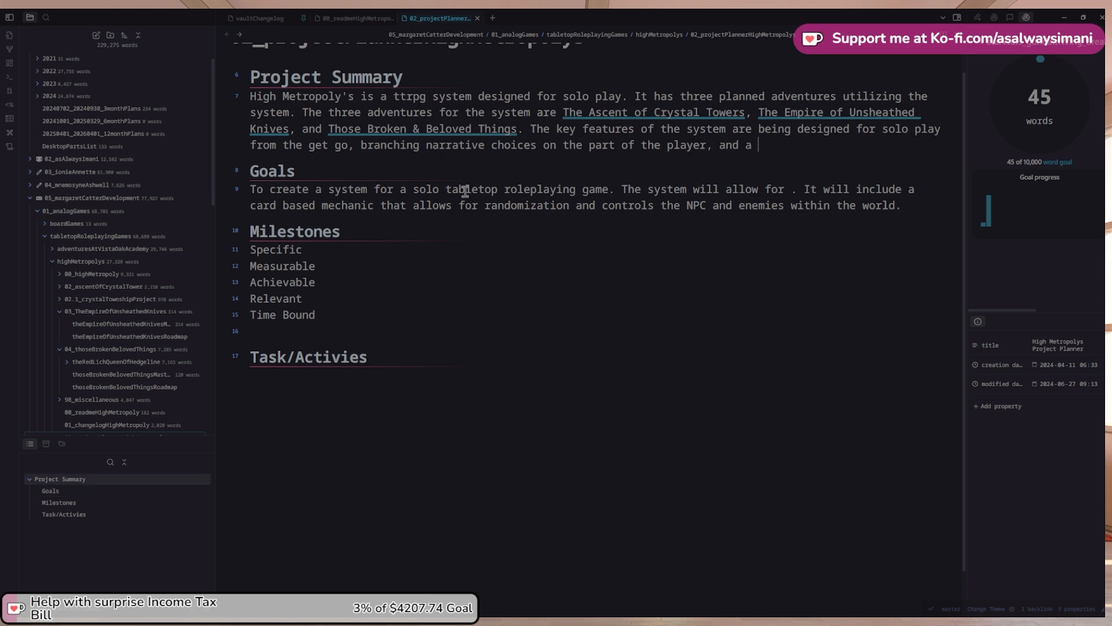
# Move the card mechanic phrase to the summary's end and delete the leftover Goals section
pyautogui.moveTo(250, 206)
pyautogui.mouseDown()
pyautogui.moveTo(373, 203)
pyautogui.moveTo(533, 223)
pyautogui.moveTo(899, 207)
pyautogui.moveTo(252, 188)
pyautogui.mouseUp()
pyautogui.hotkey('ctrl', 'x')
pyautogui.click(798, 152)
pyautogui.hotkey('ctrl', 'v')
pyautogui.press('Delete')
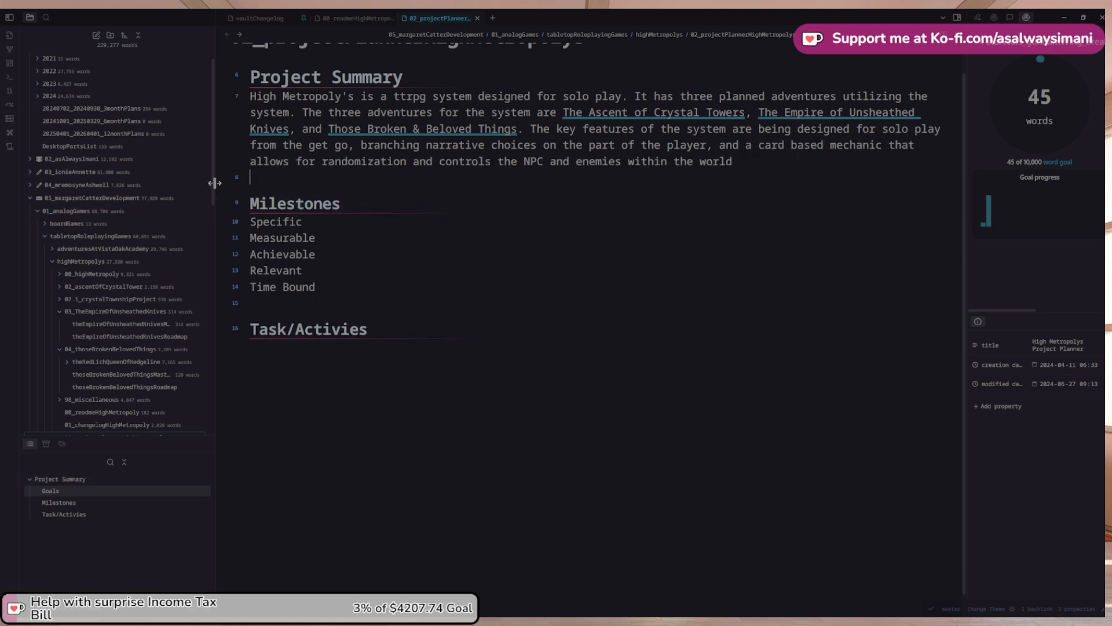
pyautogui.press('Delete')
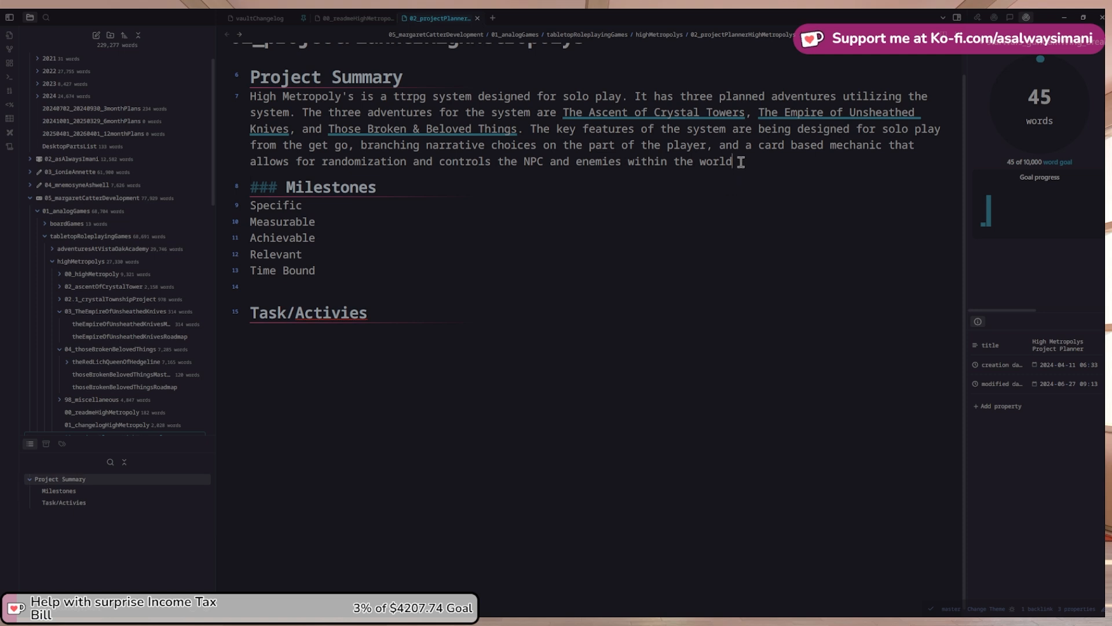
# End the summary with 'There will also be a similar card mechanic for the players skills, items, and actions.'
pyautogui.click(741, 163)
pyautogui.write('The')
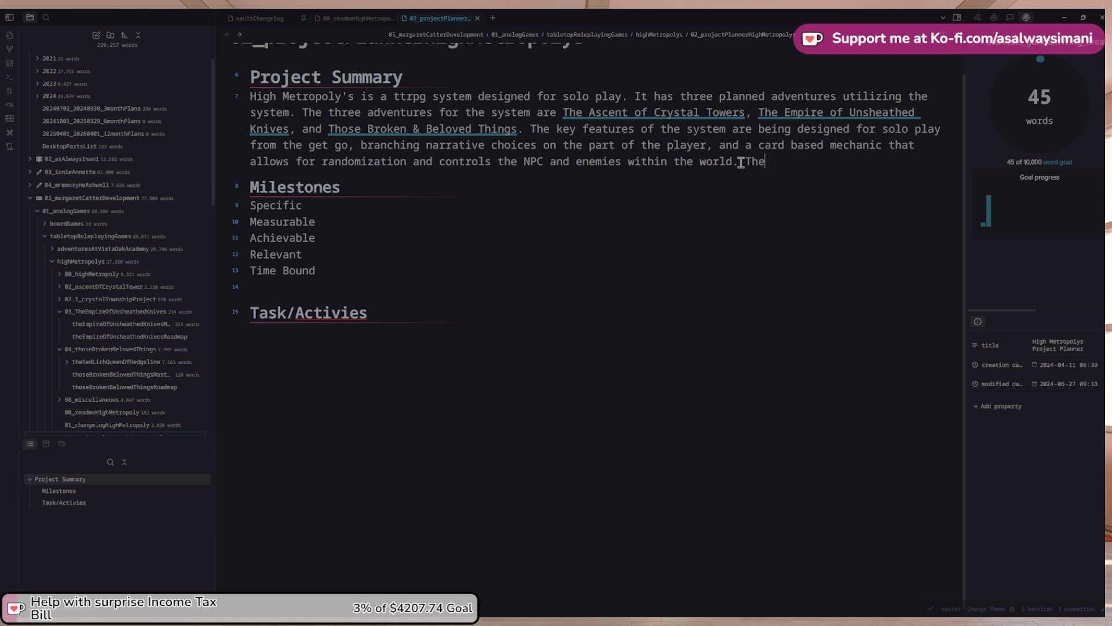
pyautogui.write('re will also be a card')
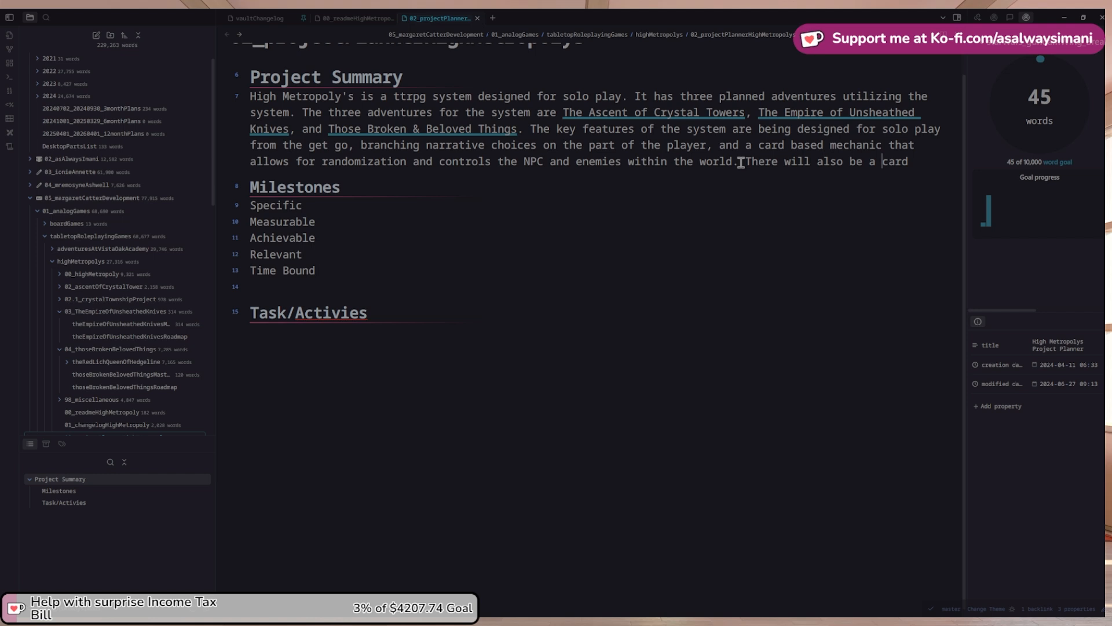
pyautogui.hotkey('ctrl', 'Left')
pyautogui.write('simliar ')
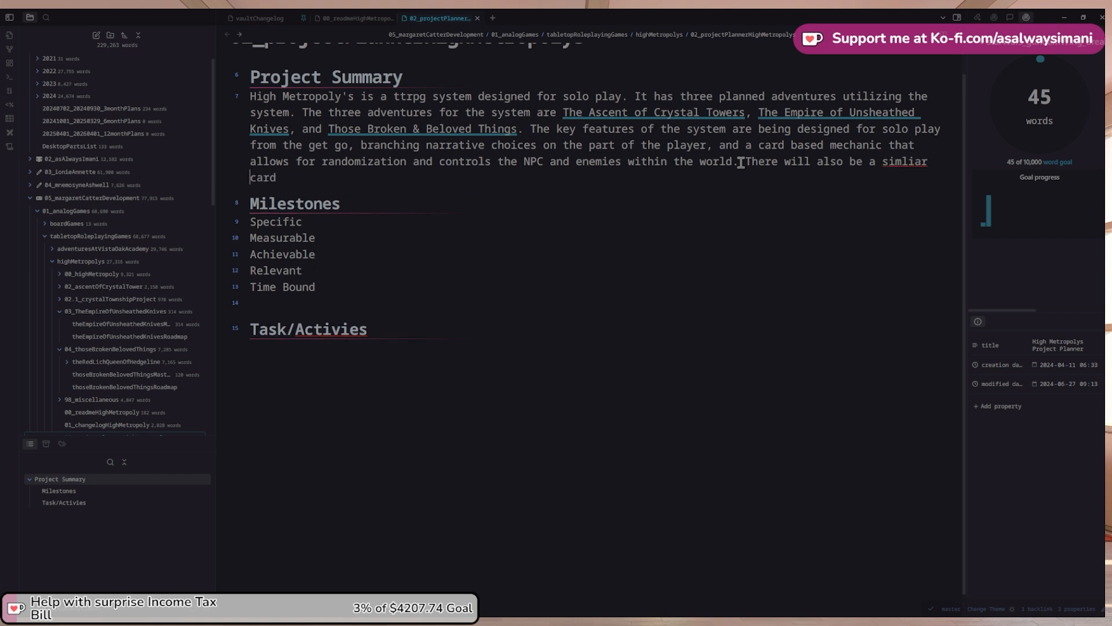
pyautogui.write('c')
pyautogui.press('BackSpace')
pyautogui.write('mechanic for the playe')
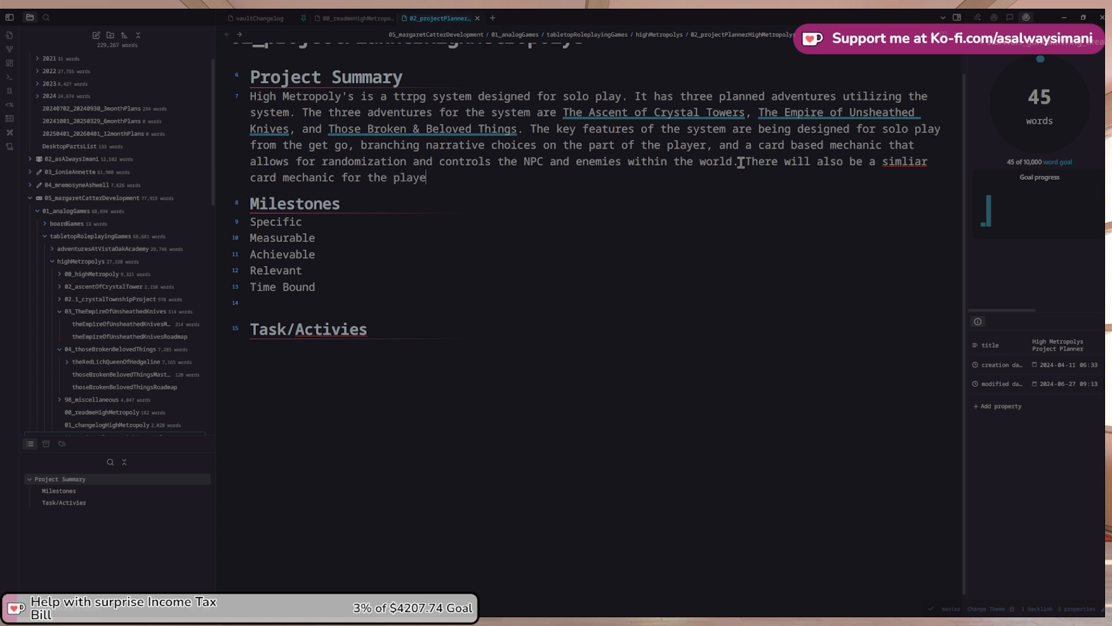
pyautogui.write('rs skills, items, and')
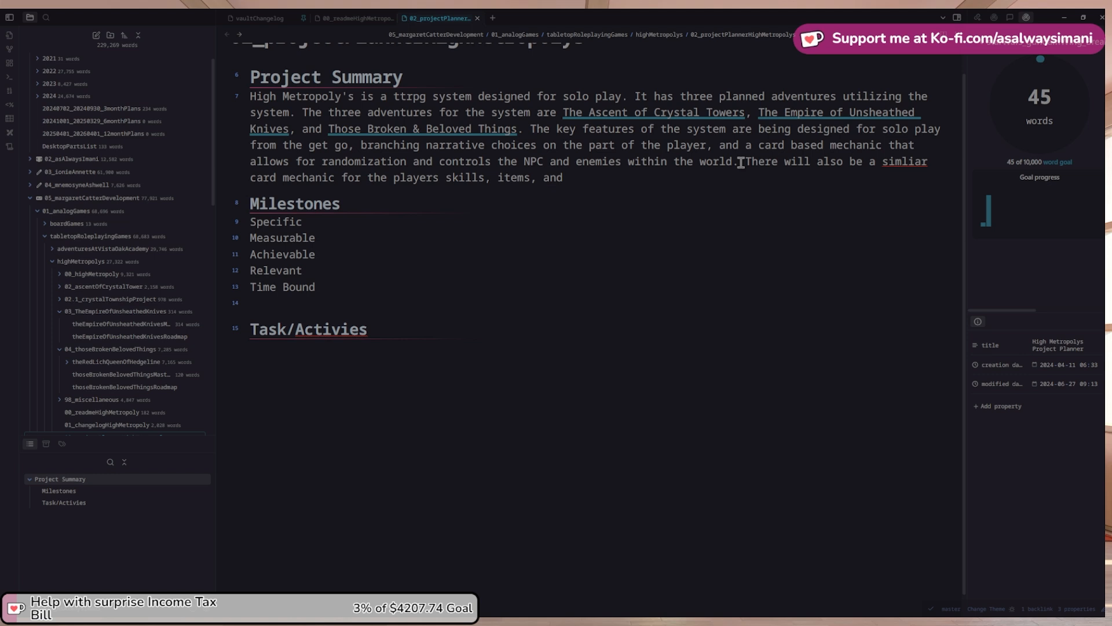
pyautogui.press('BackSpace')
pyautogui.press('BackSpace')
pyautogui.press('BackSpace')
pyautogui.press('BackSpace')
pyautogui.press('BackSpace')
pyautogui.press('BackSpace')
pyautogui.press('BackSpace')
pyautogui.write('and')
pyautogui.hotkey('ctrl', 'Left')
pyautogui.hotkey('ctrl', 'Left')
pyautogui.hotkey('ctrl', 'shift', 'Left')
pyautogui.press('BackSpace')
pyautogui.press('BackSpace')
pyautogui.write(', and actions.')
# Collapse the 03_TheEmpireOfUnsheathedKnives and 04_thoseBrokenBelovedThings folders in the file tree
pyautogui.scroll(1, 360, 48)
pyautogui.scroll(-1, 360, 49)
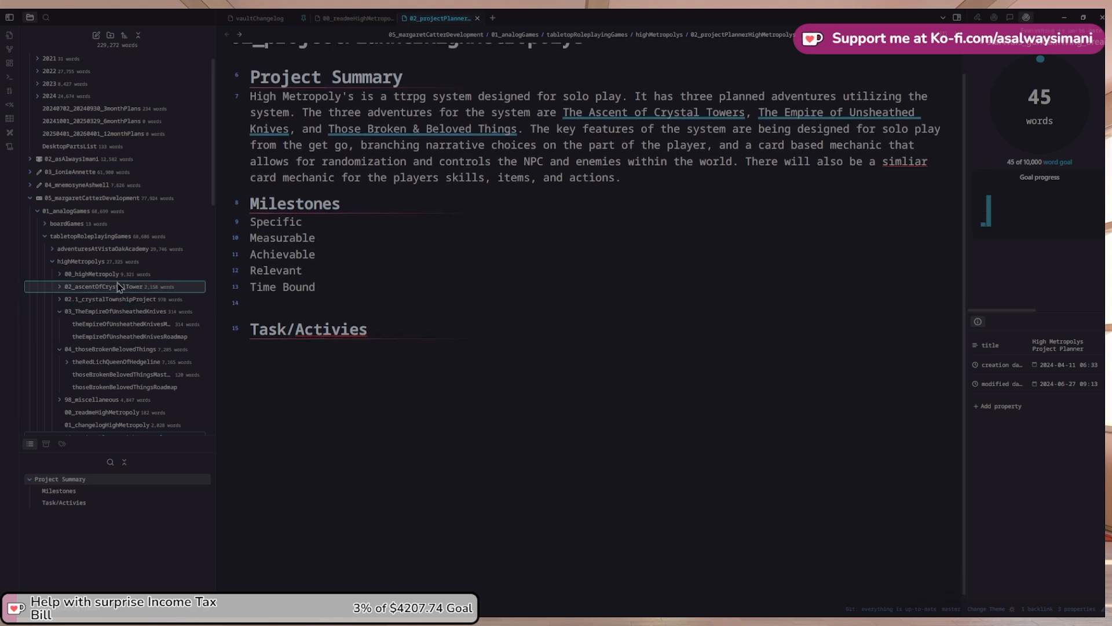
pyautogui.scroll(1, 61, 324)
pyautogui.click(61, 327)
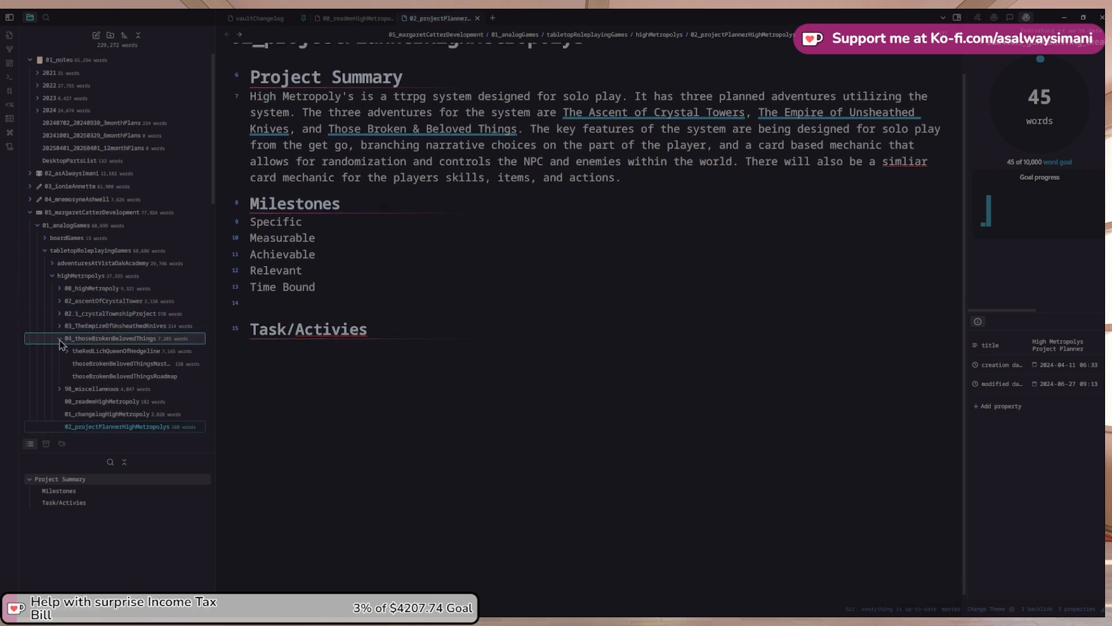
pyautogui.click(61, 340)
pyautogui.scroll(-1, 368, 260)
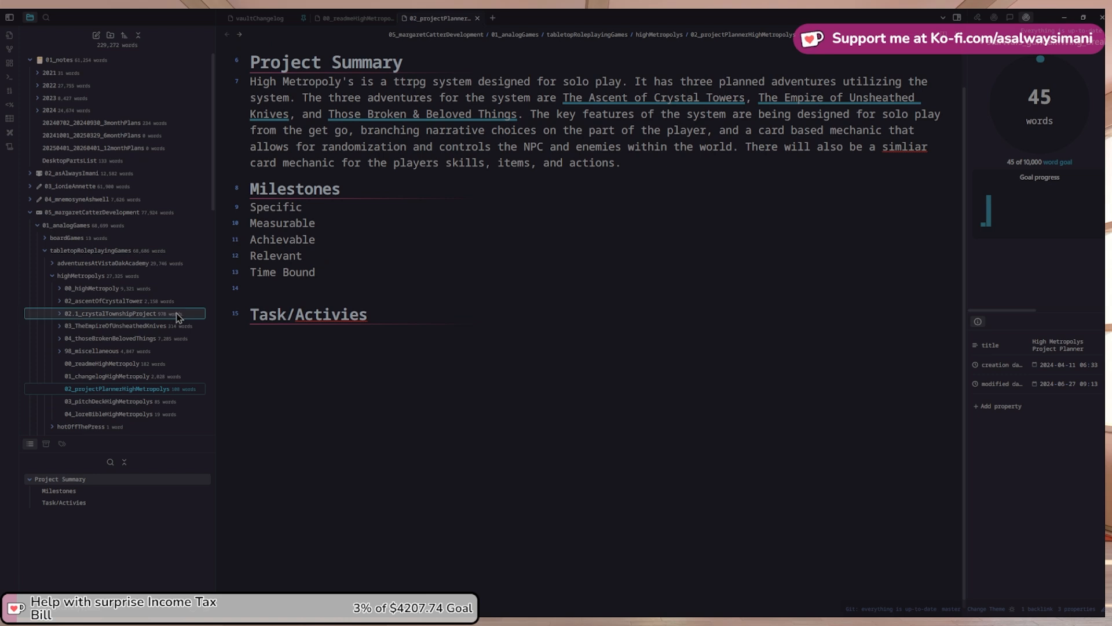
pyautogui.scroll(1, 464, 263)
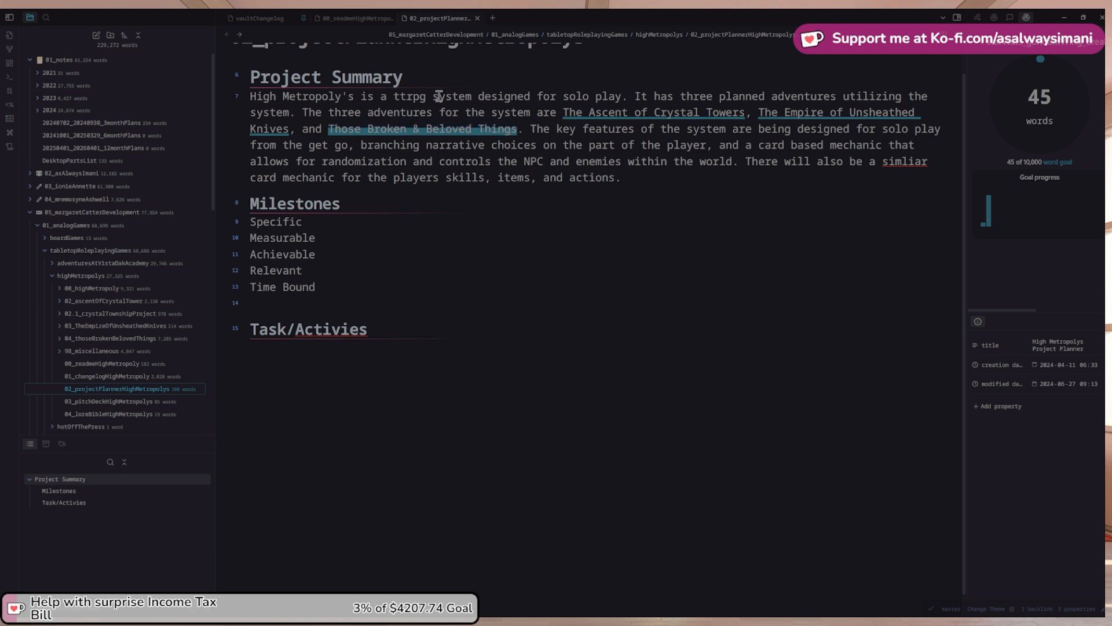
pyautogui.scroll(2, 266, 190)
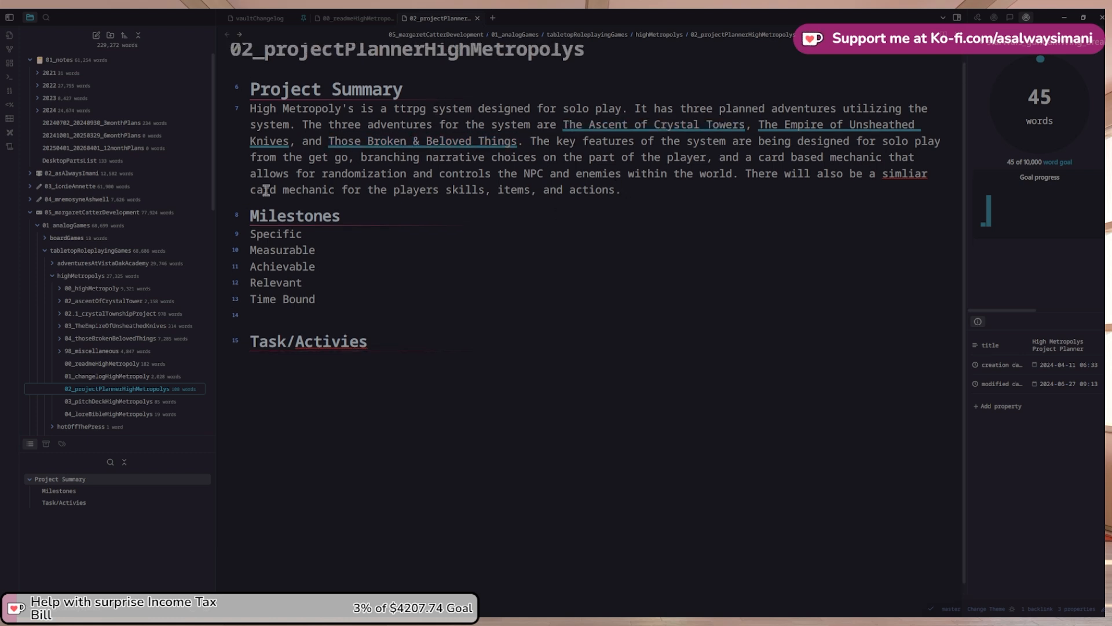
pyautogui.scroll(2, 266, 190)
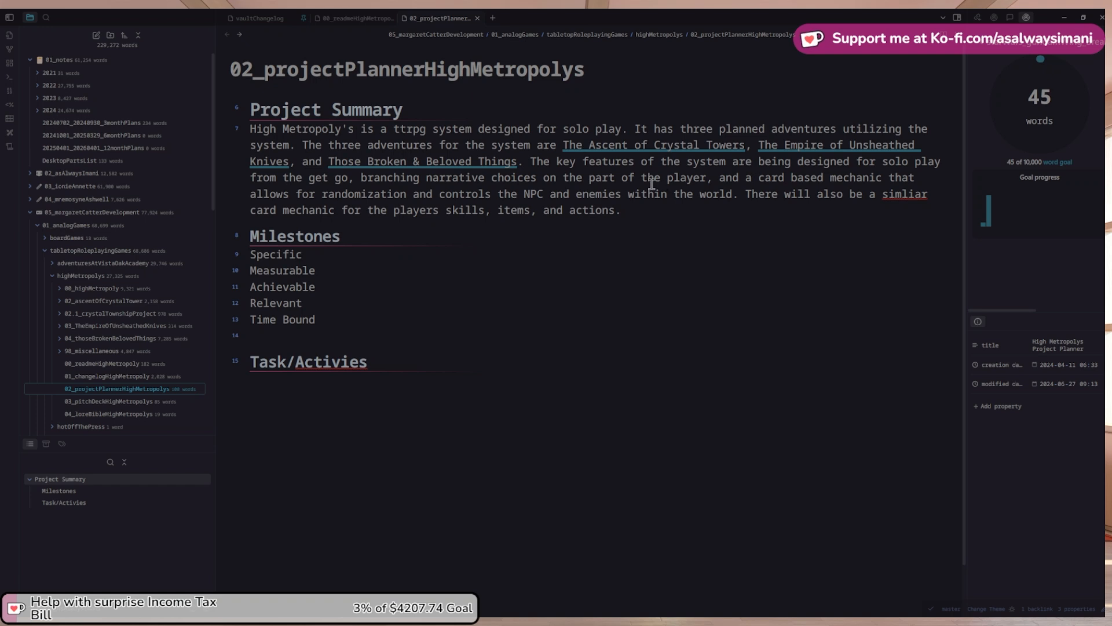
# After 'play', add 'with a large variety of playable classes and a high urban fantasy setting'
pyautogui.click(621, 129)
pyautogui.write('with a ')
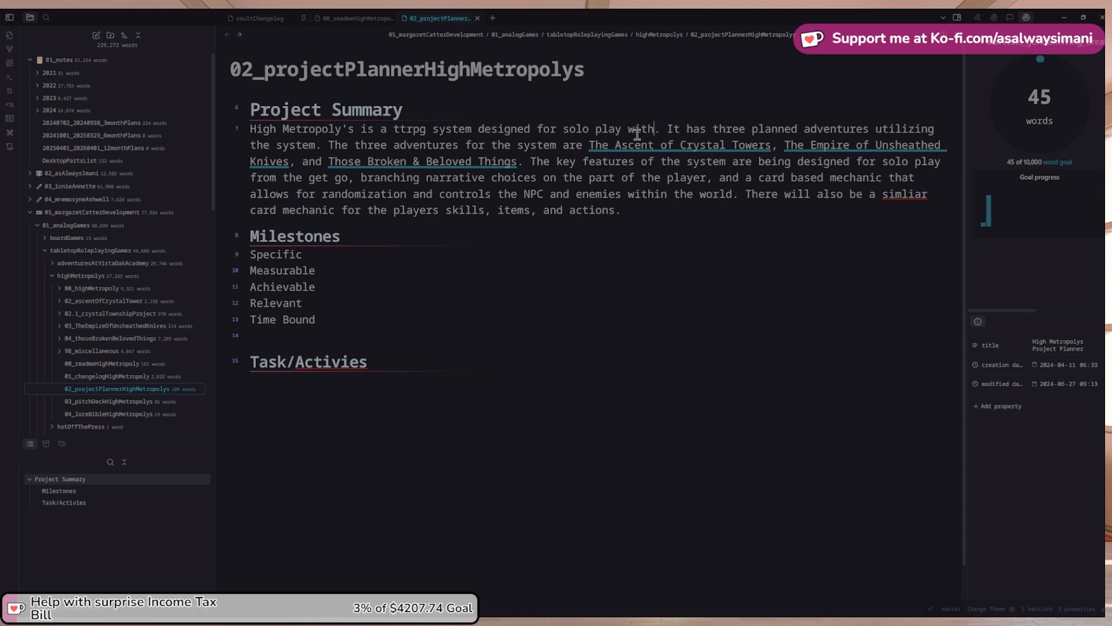
pyautogui.write('large va')
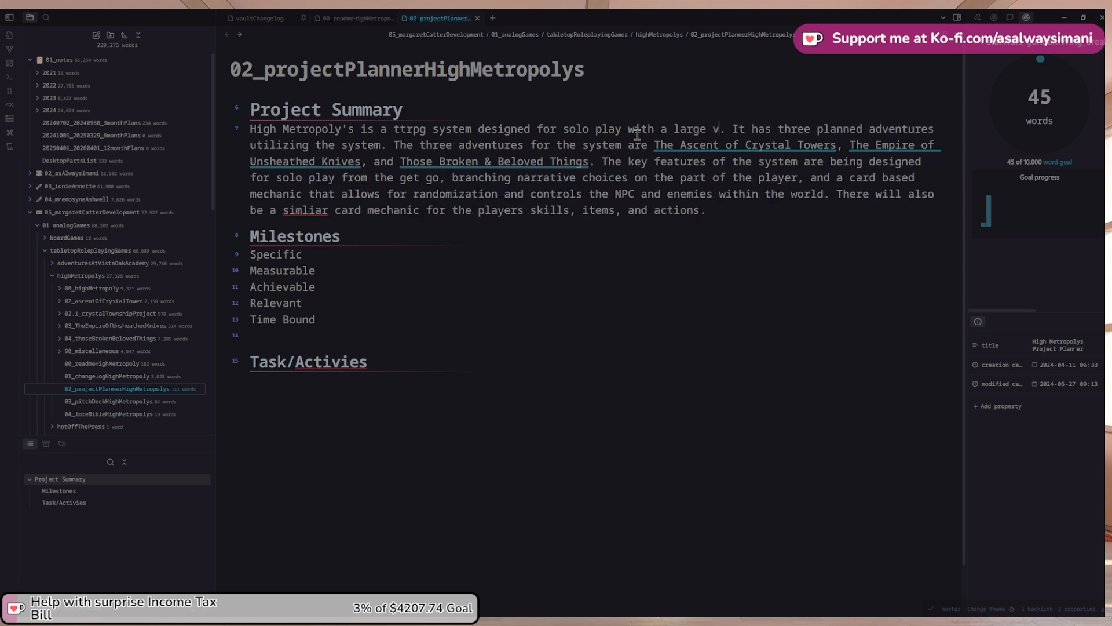
pyautogui.write('reity of playab')
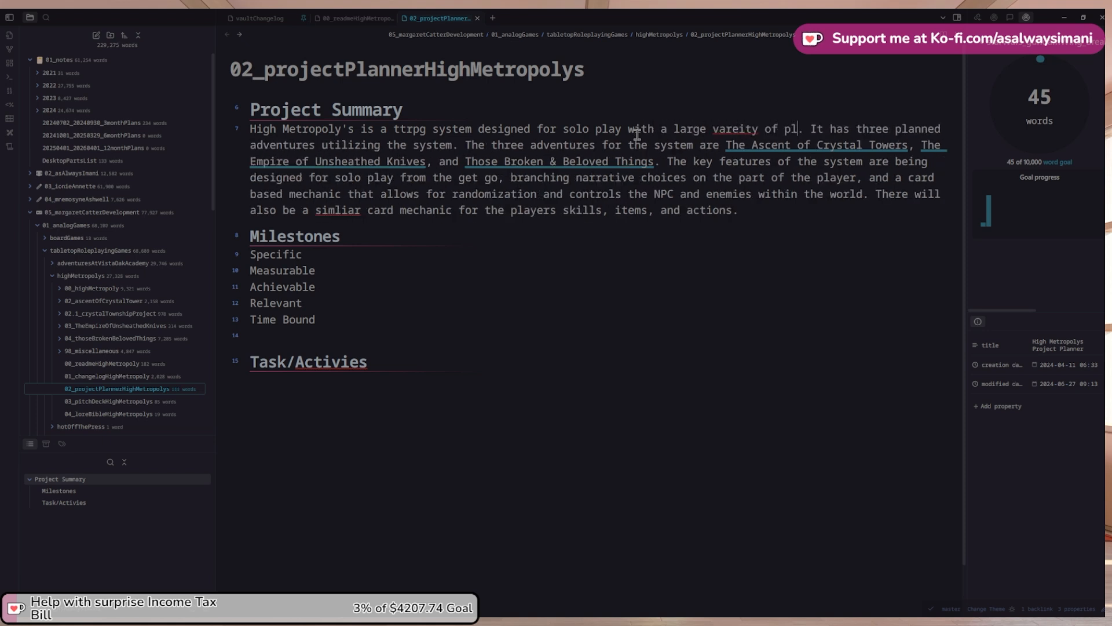
pyautogui.write('le classes an')
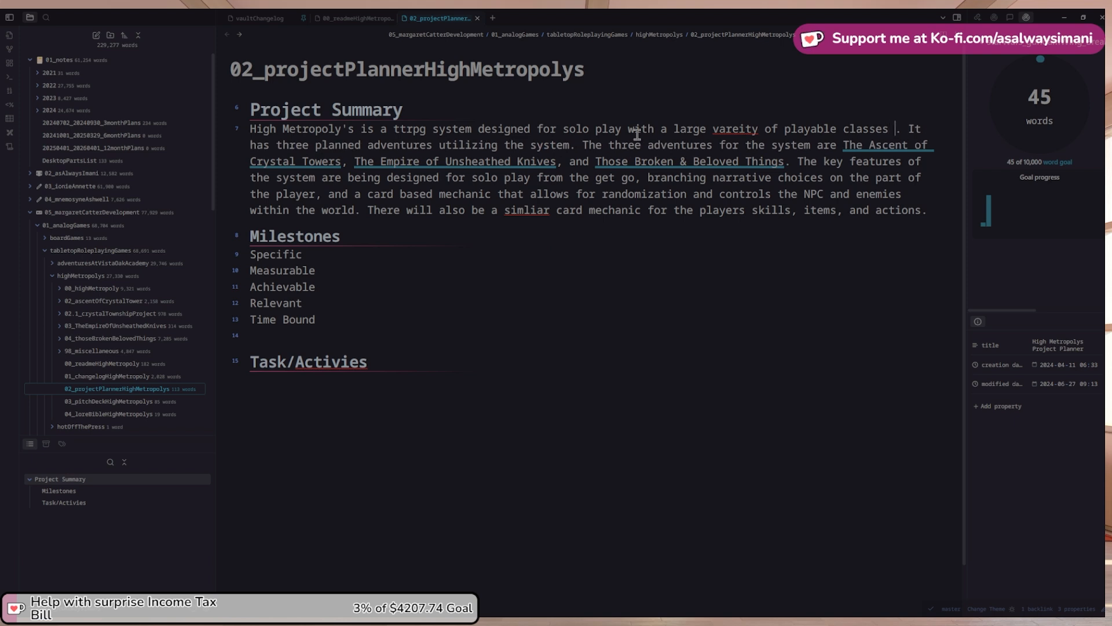
pyautogui.write('d a ')
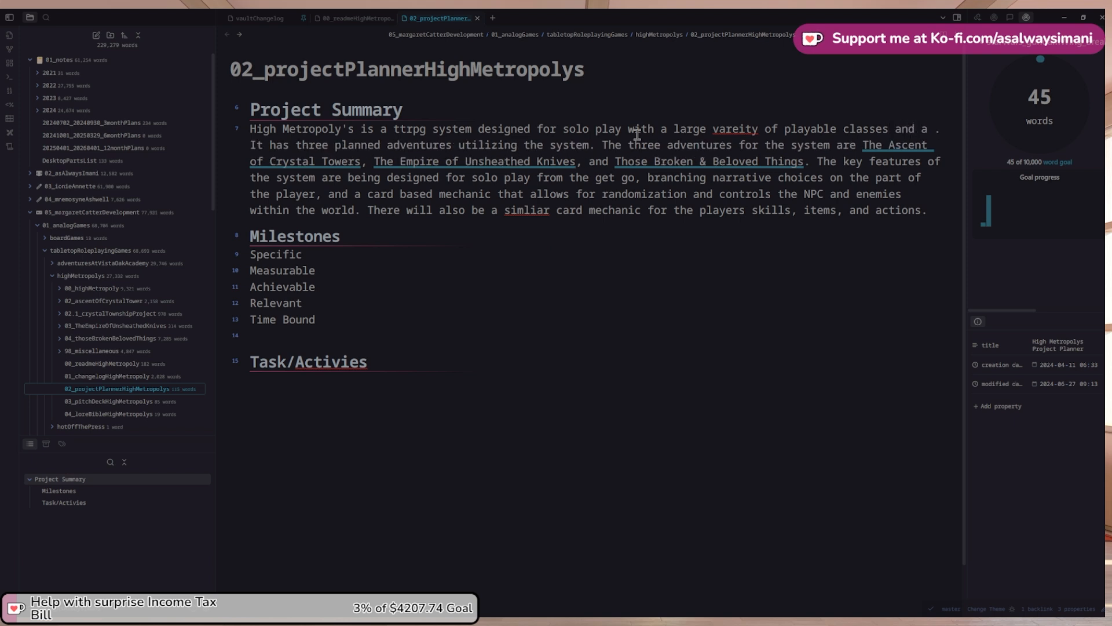
pyautogui.write('high ur')
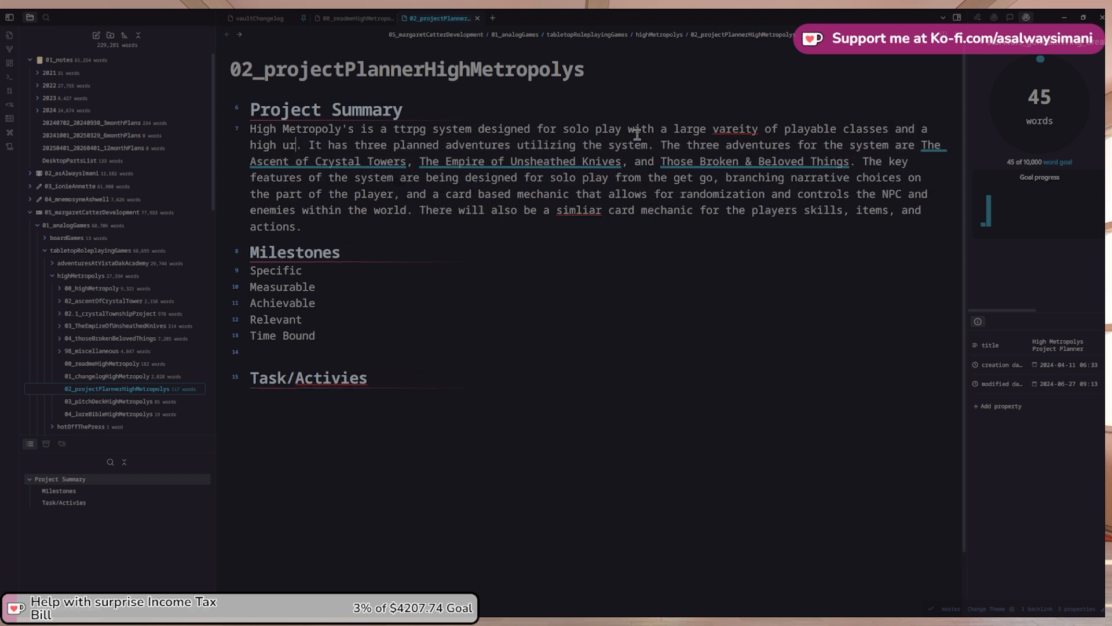
pyautogui.write('ban fantasy')
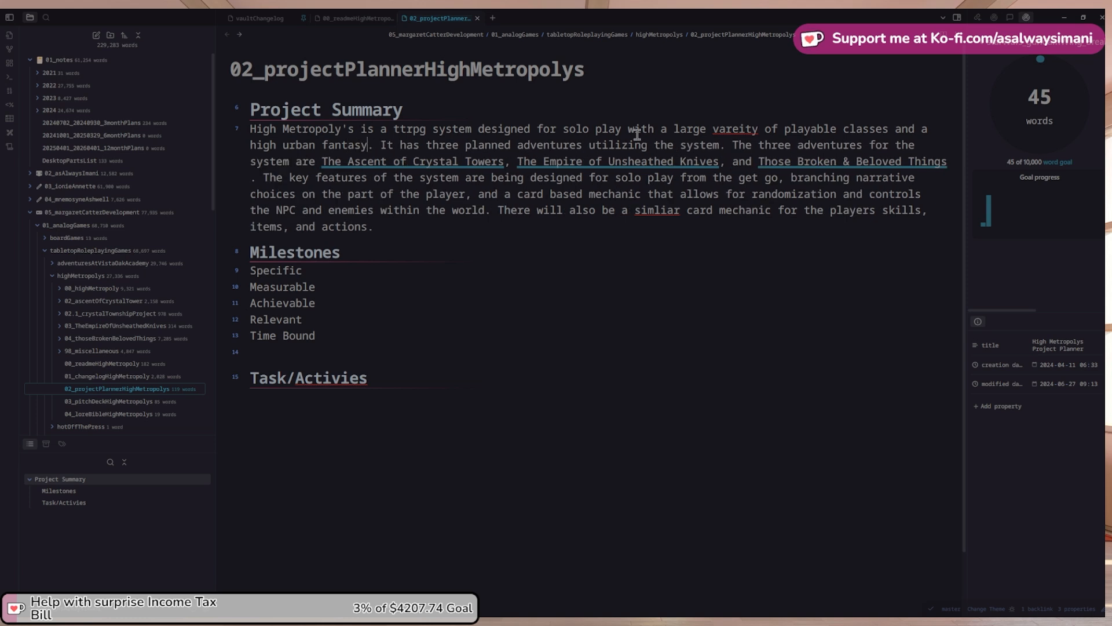
pyautogui.write(' setting')
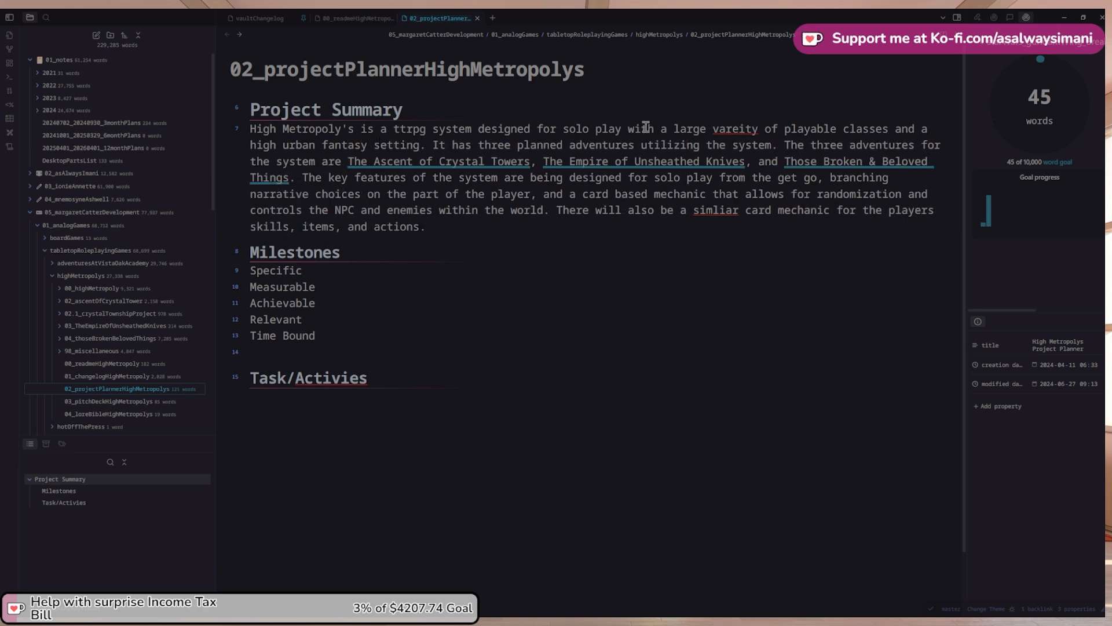
pyautogui.rightClick(749, 132)
pyautogui.click(760, 142)
# Remove the blank line before Task/Activies and change the Milestones heading to '### Goals'
pyautogui.click(305, 354)
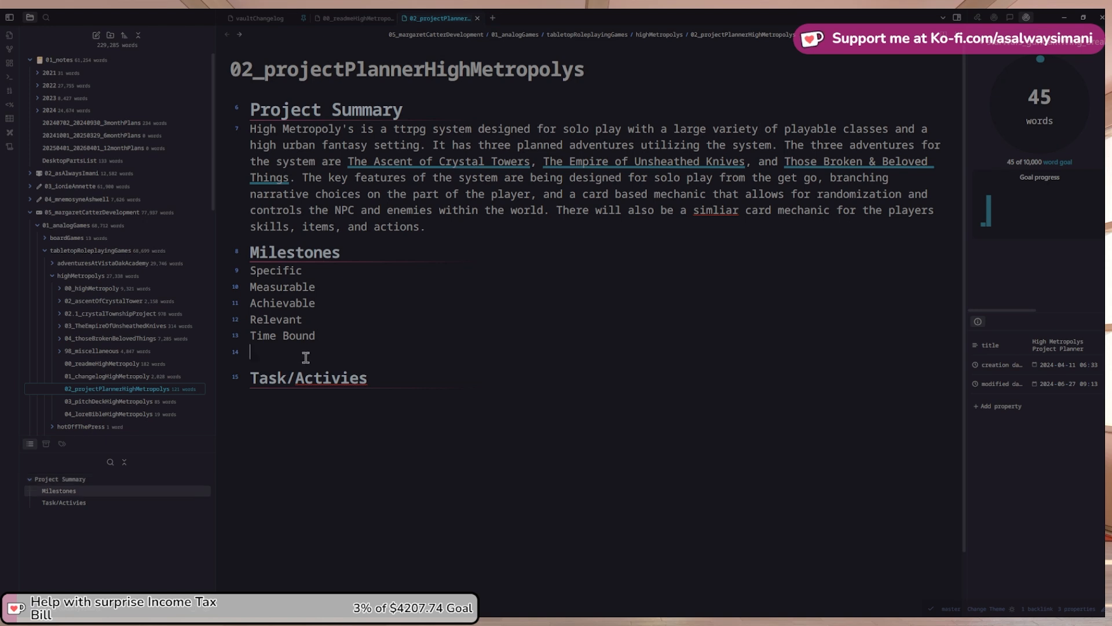
pyautogui.press('Delete')
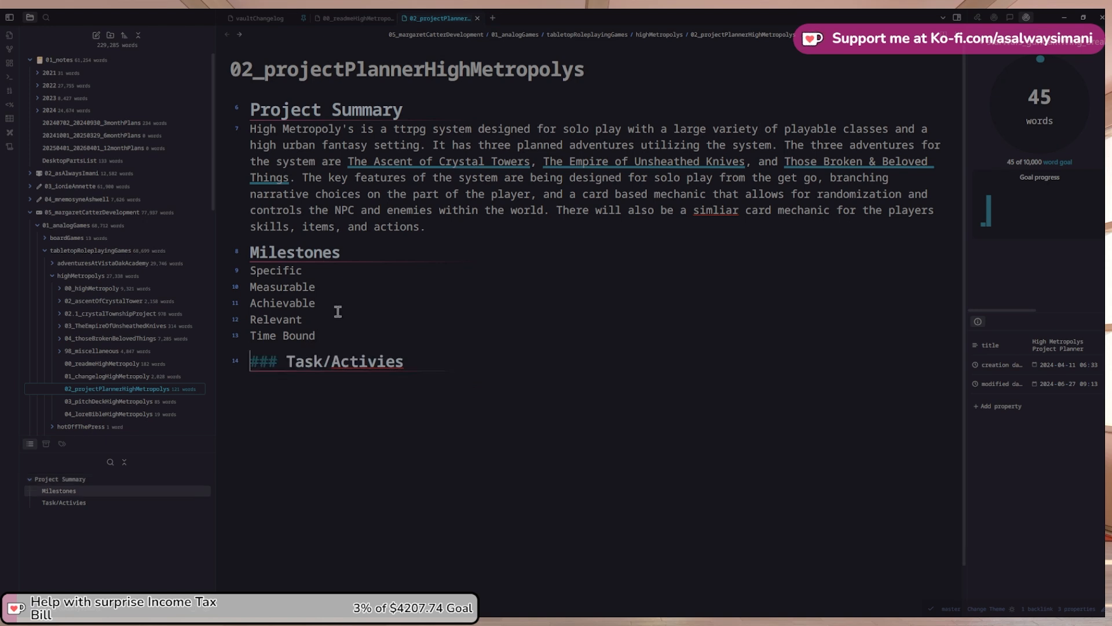
pyautogui.tripleClick(358, 254)
pyautogui.hotkey('ctrl', 'c')
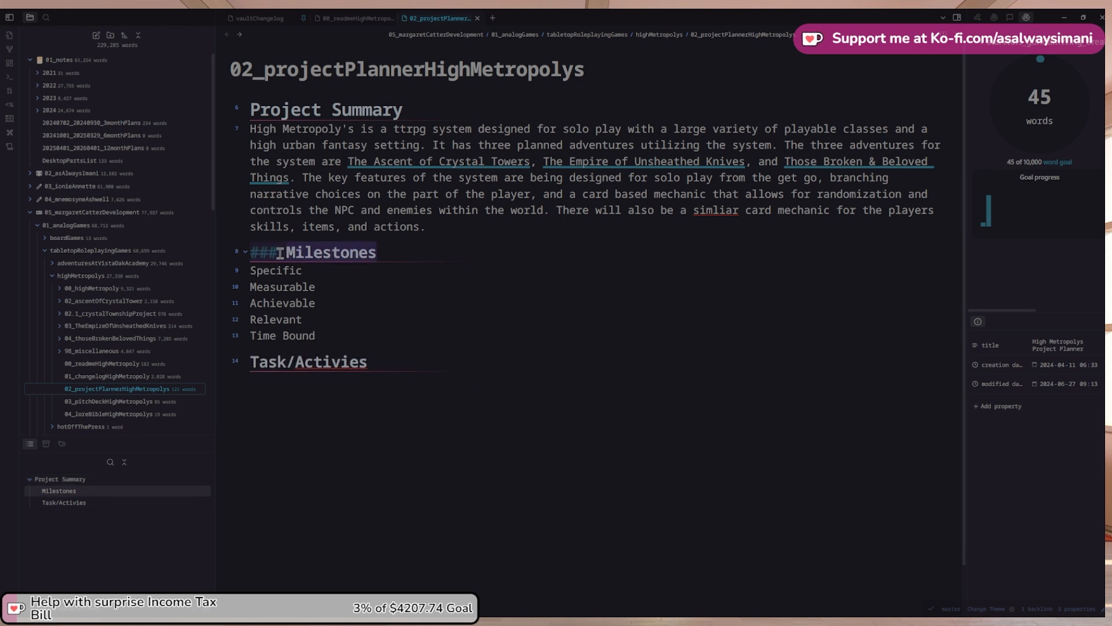
pyautogui.press('BackSpace')
pyautogui.write('@')
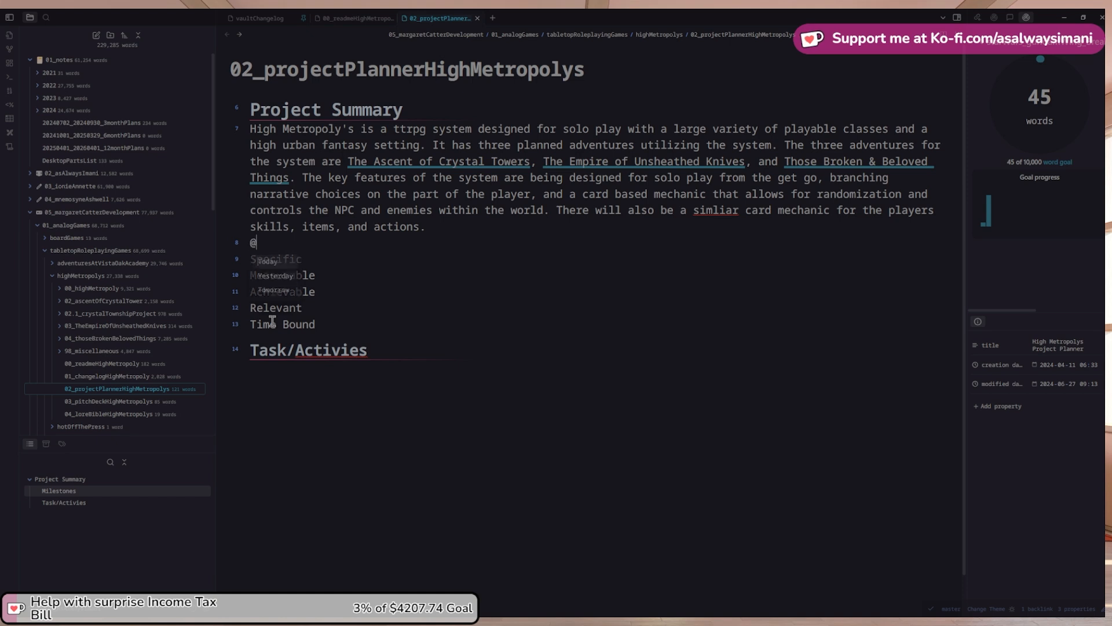
pyautogui.press('BackSpace')
pyautogui.write('### ')
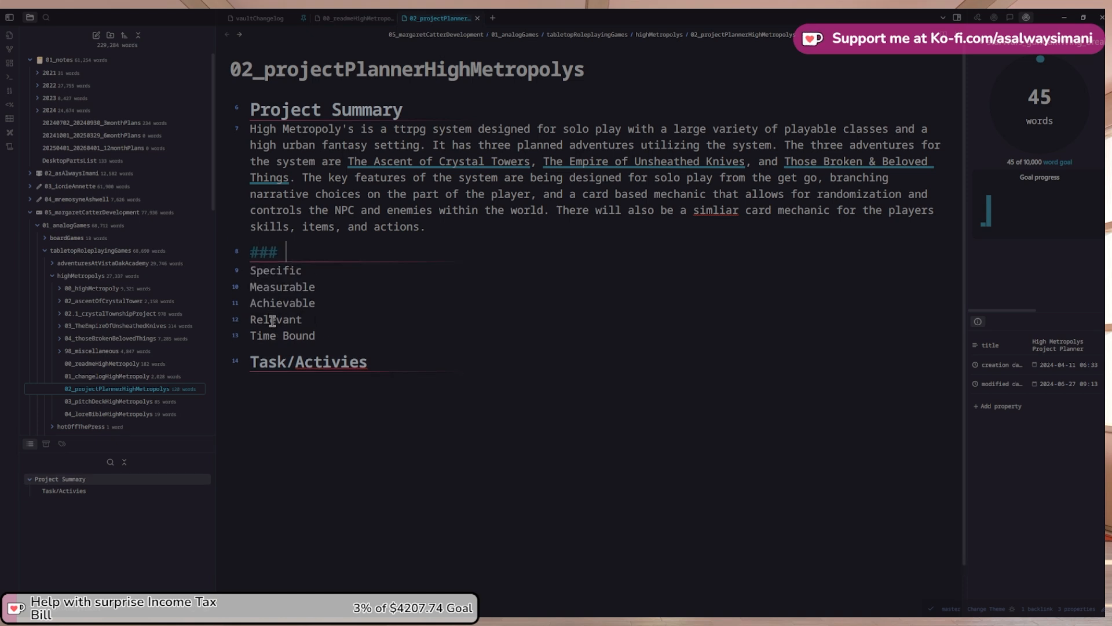
pyautogui.write('Goals')
# Place a '### Milestones' heading after the Time Bound item
pyautogui.press('Down')
pyautogui.press('Down')
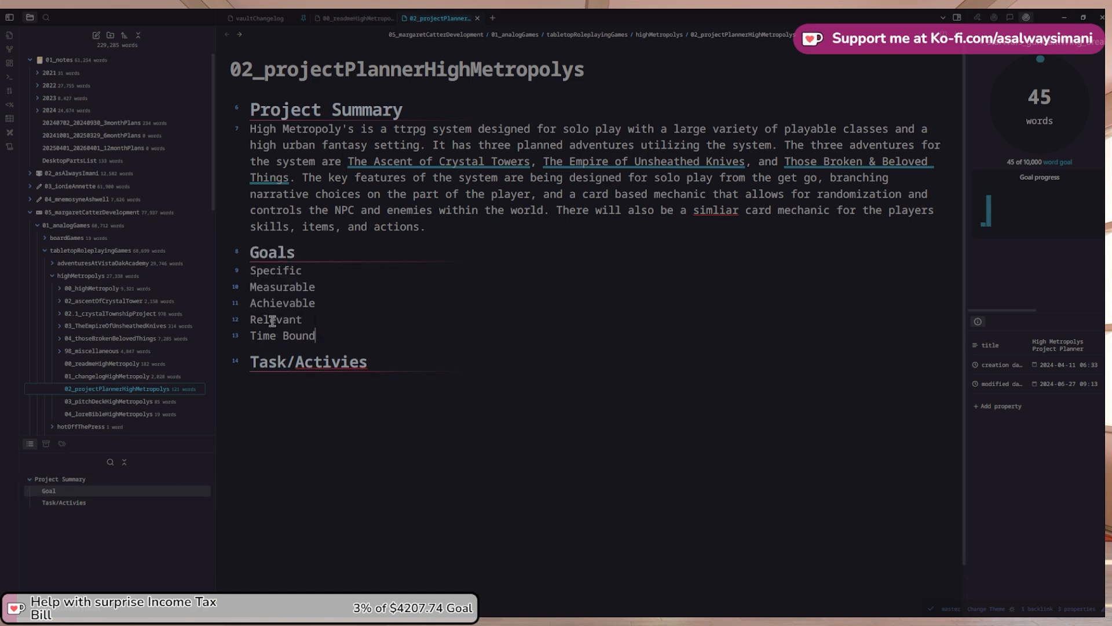
pyautogui.press('Return')
pyautogui.press('Return')
pyautogui.hotkey('ctrl', 'v')
pyautogui.press('Up')
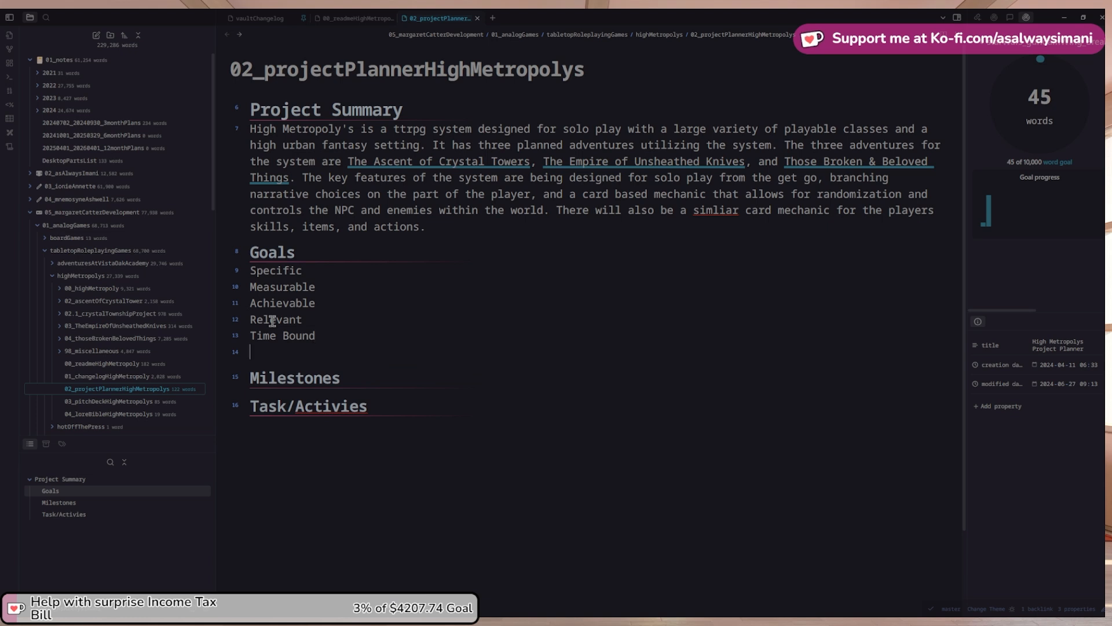
pyautogui.press('Delete')
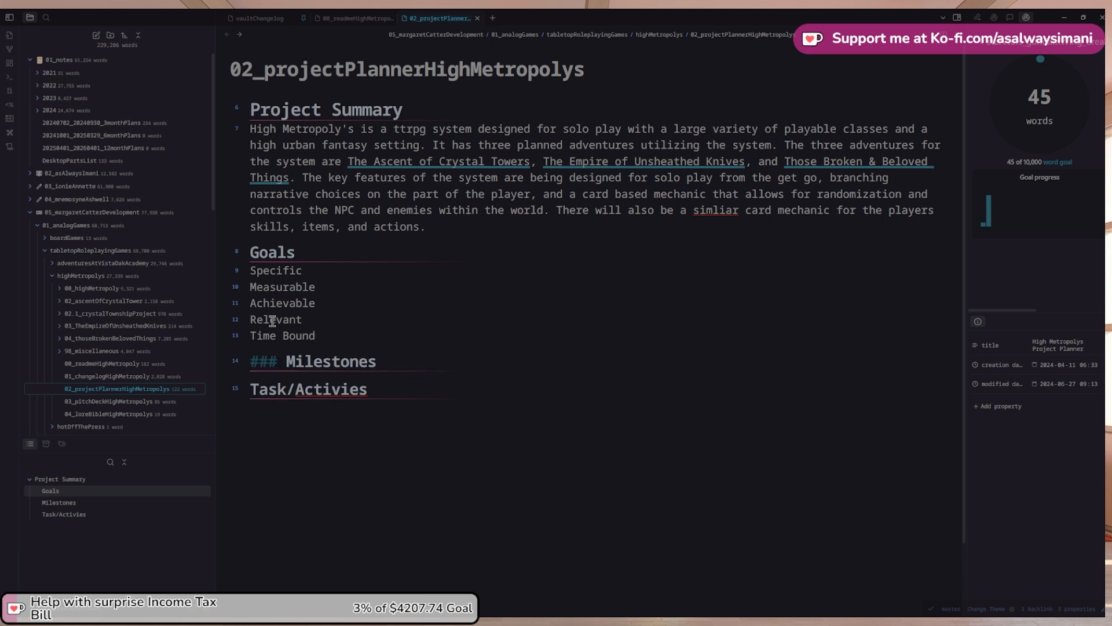
# Correct 'Activies' to 'Actives' and rename the heading 'Task/Actives List'
pyautogui.rightClick(311, 389)
pyautogui.click(381, 394)
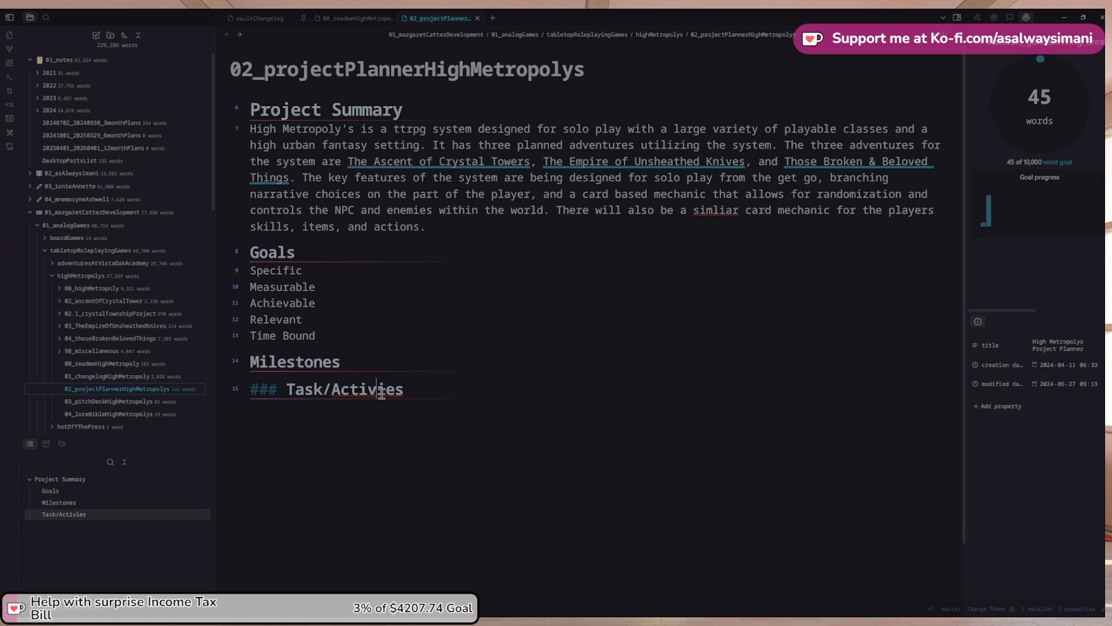
pyautogui.rightClick(381, 393)
pyautogui.click(439, 121)
pyautogui.hotkey('ctrl', 'shift', 'Left')
pyautogui.press('Right')
pyautogui.write('List')
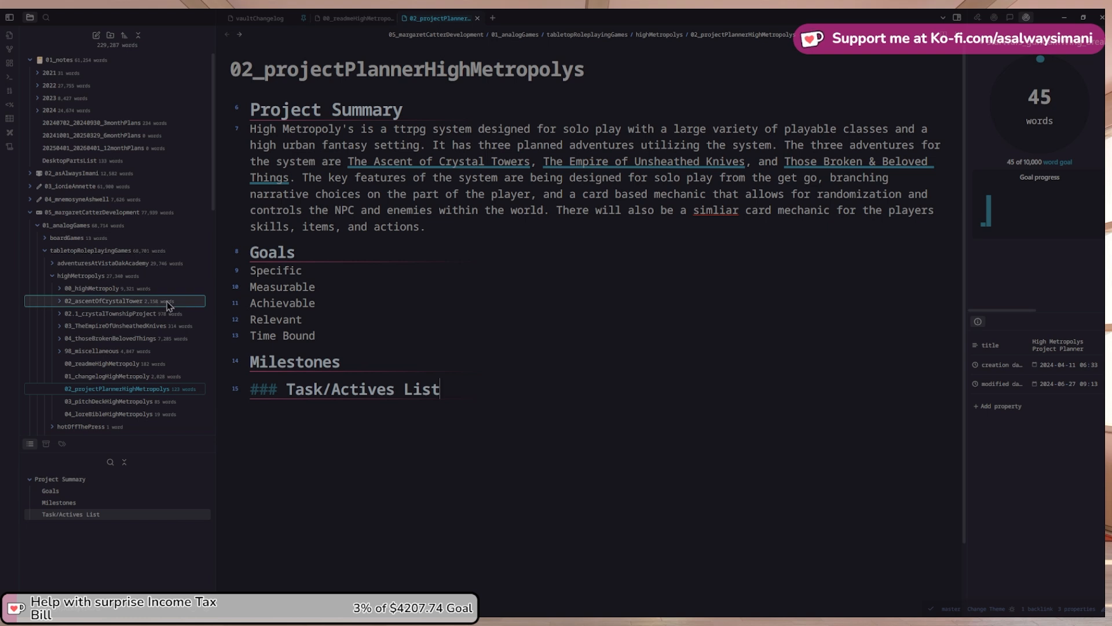
# Join the three-adventures sentence onto the previous one by replacing its start with 'which'
pyautogui.click(53, 263)
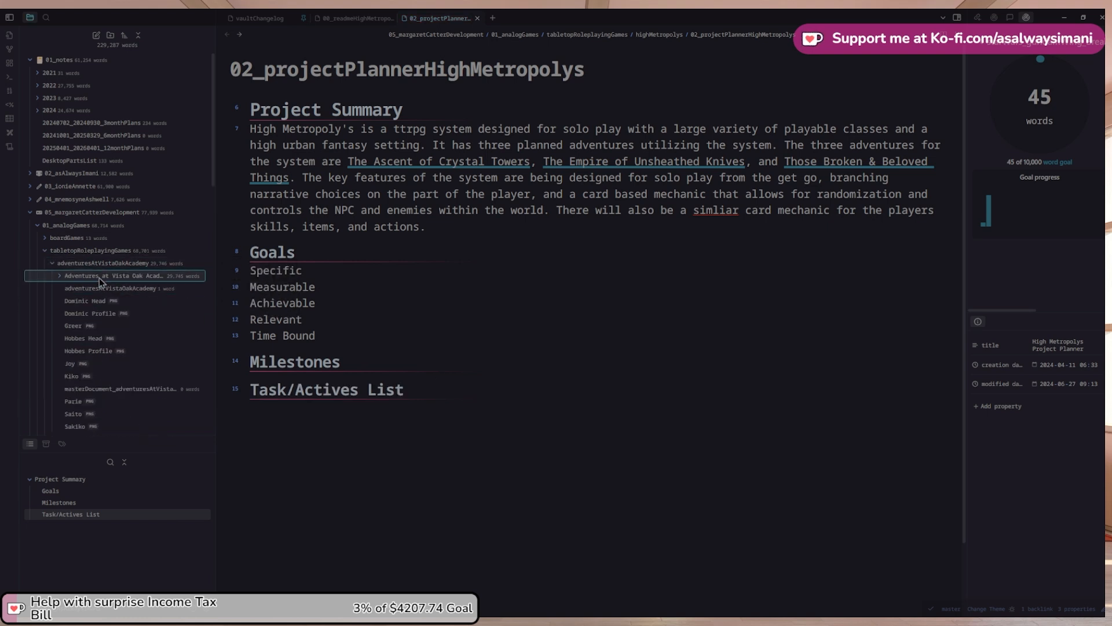
pyautogui.click(52, 264)
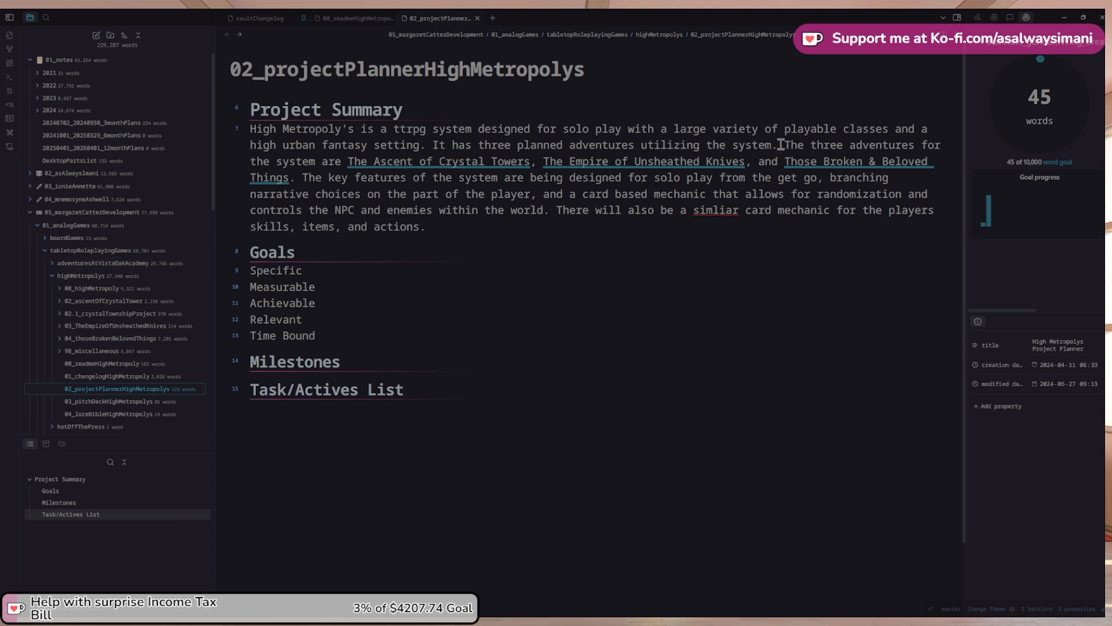
pyautogui.moveTo(774, 144); pyautogui.dragTo(322, 162)
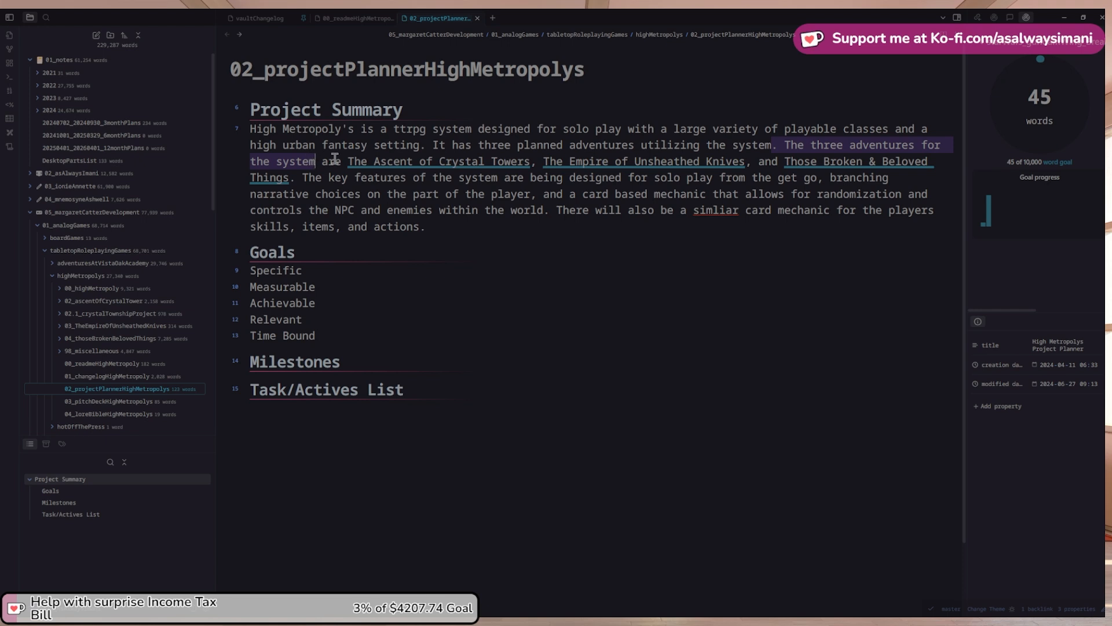
pyautogui.write('wg')
pyautogui.press('BackSpace')
pyautogui.write('hich')
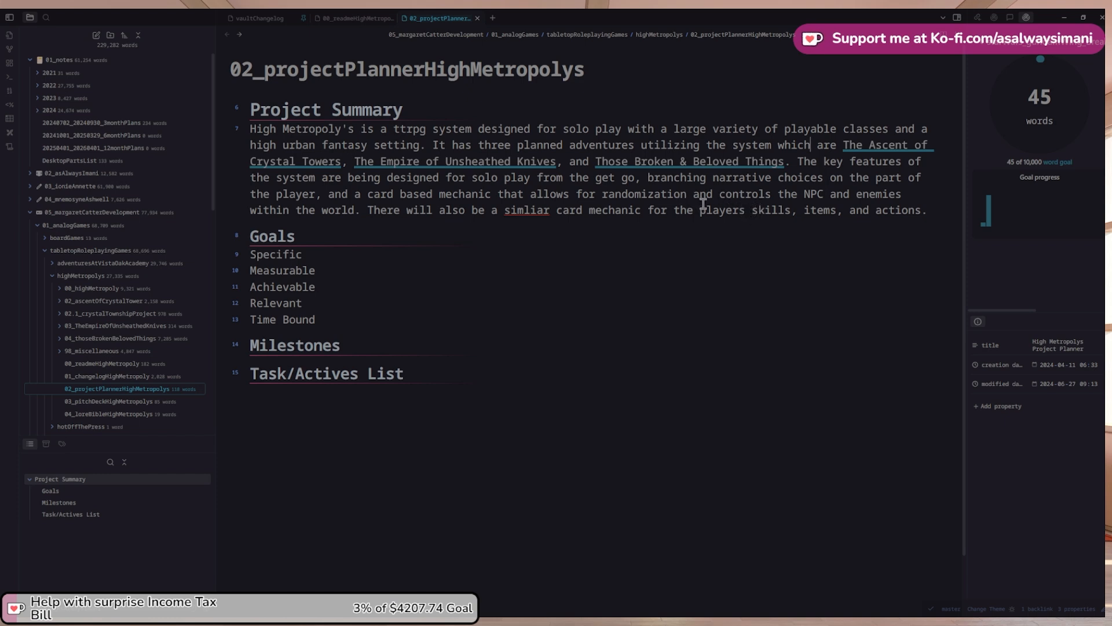
# Reword 'and controls' to 'yet control of' before 'the NPC'
pyautogui.doubleClick(711, 193)
pyautogui.write('yet')
pyautogui.press('BackSpace')
pyautogui.write('of')
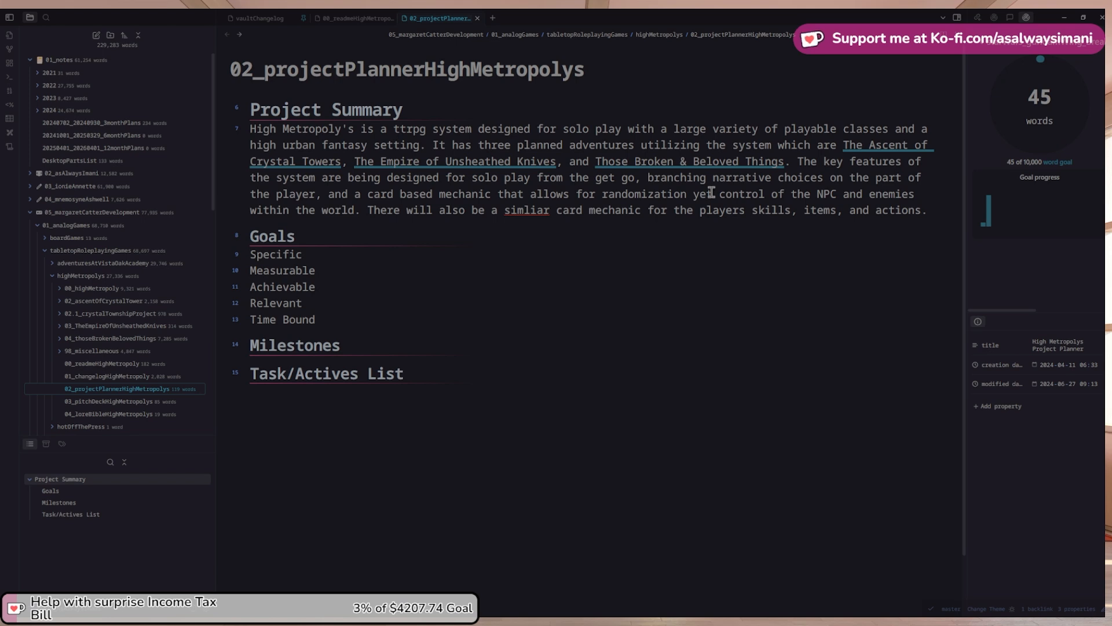
# Correct 'simliar' to 'similar' using the spelling suggestion
pyautogui.rightClick(514, 204)
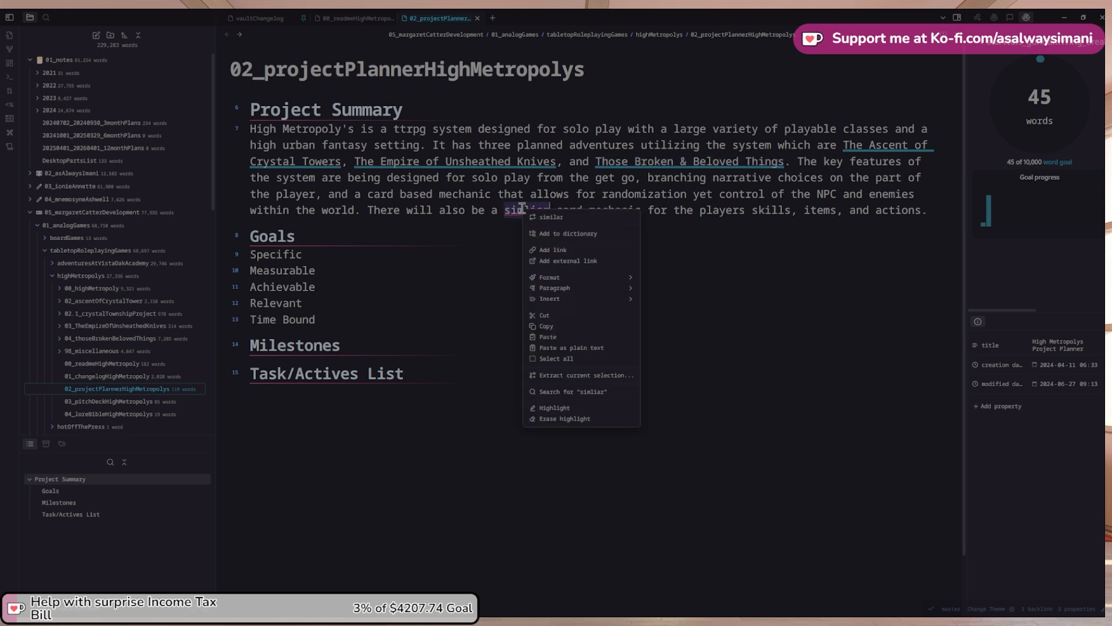
pyautogui.click(555, 222)
pyautogui.click(929, 212)
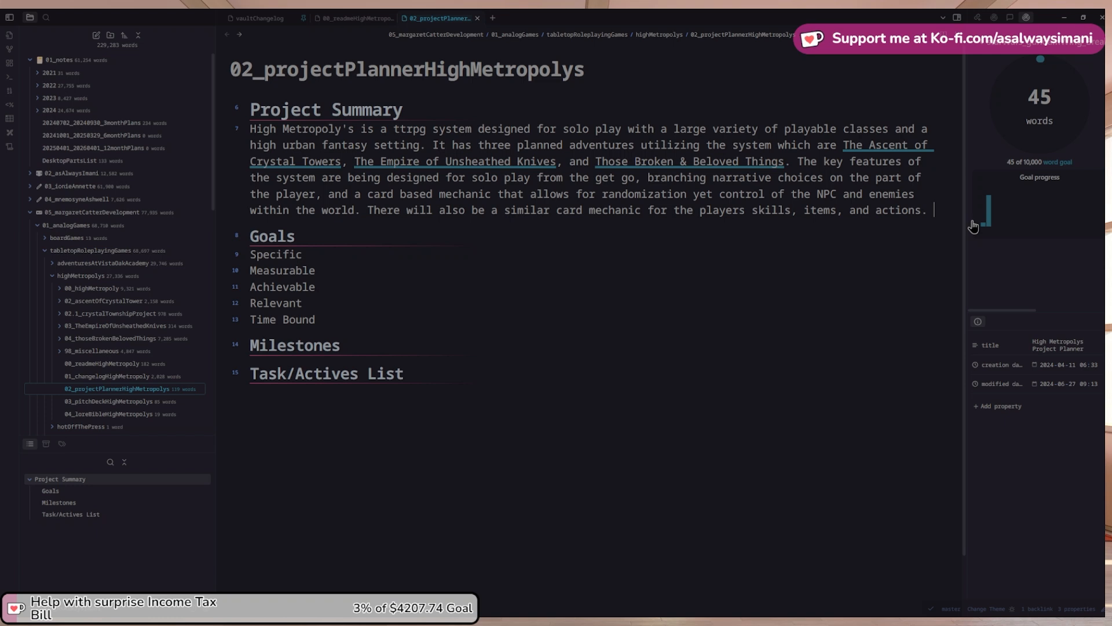
# Add a sentence on the hex grid map for world traversal and combat, fixing 'travelsal'
pyautogui.write('It function')
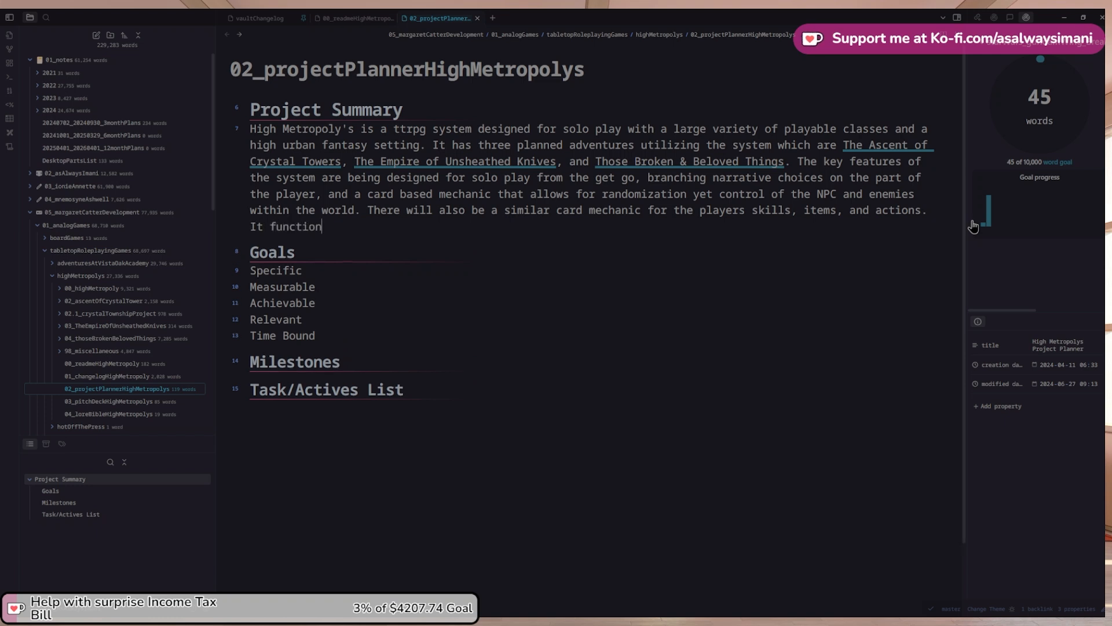
pyautogui.write('s on a hex grid map for both')
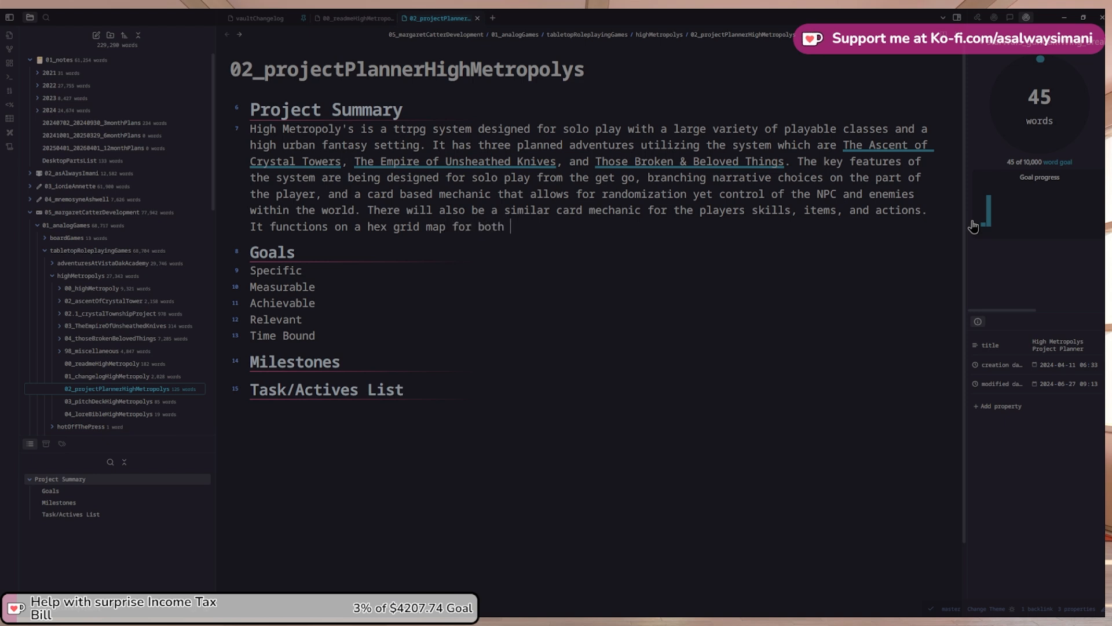
pyautogui.write(' world travel')
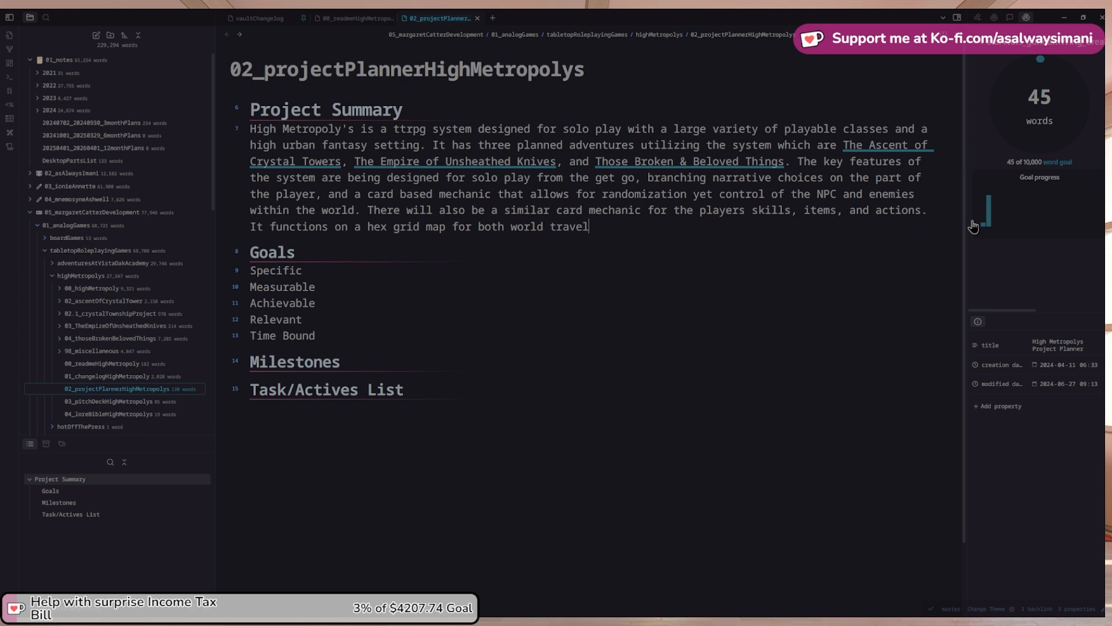
pyautogui.press('BackSpace')
pyautogui.rightClick(584, 228)
pyautogui.click(618, 234)
pyautogui.write('and co')
# Add sentences on interactable NPCs and a reputation system for NPC v Player interactions
pyautogui.write('ere will ')
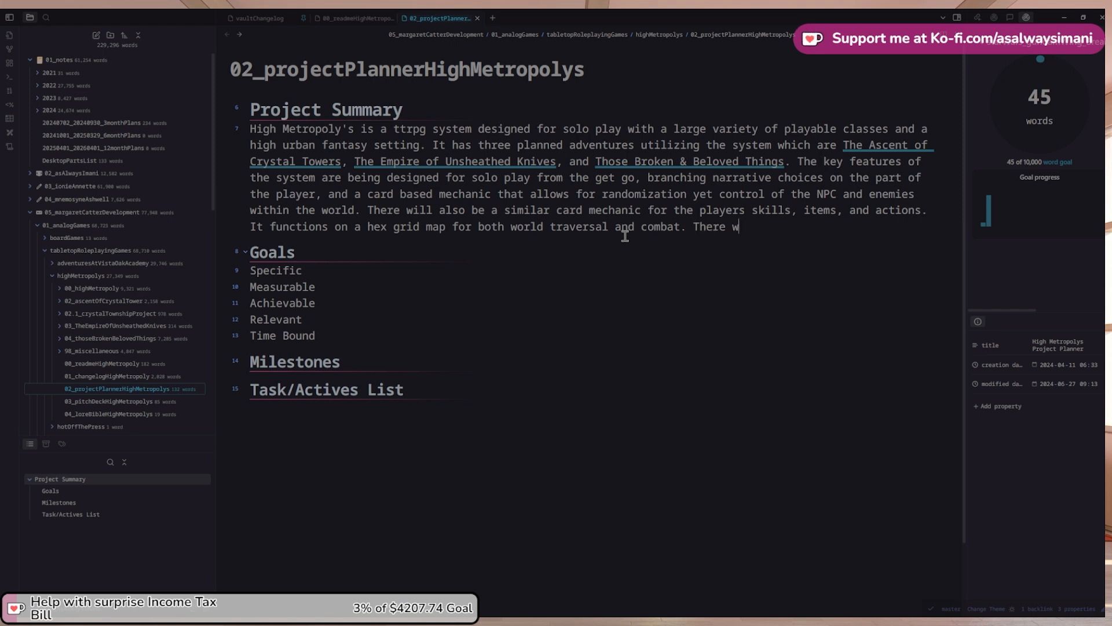
pyautogui.write('be a variety of B')
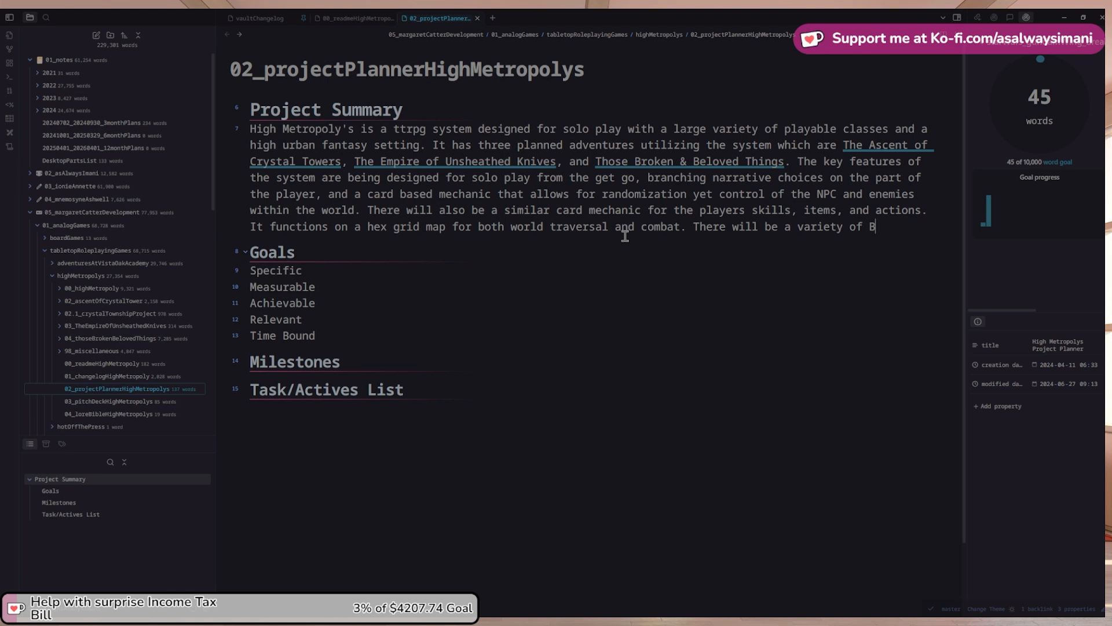
pyautogui.press('BackSpace')
pyautogui.write("NPC's that the player can in")
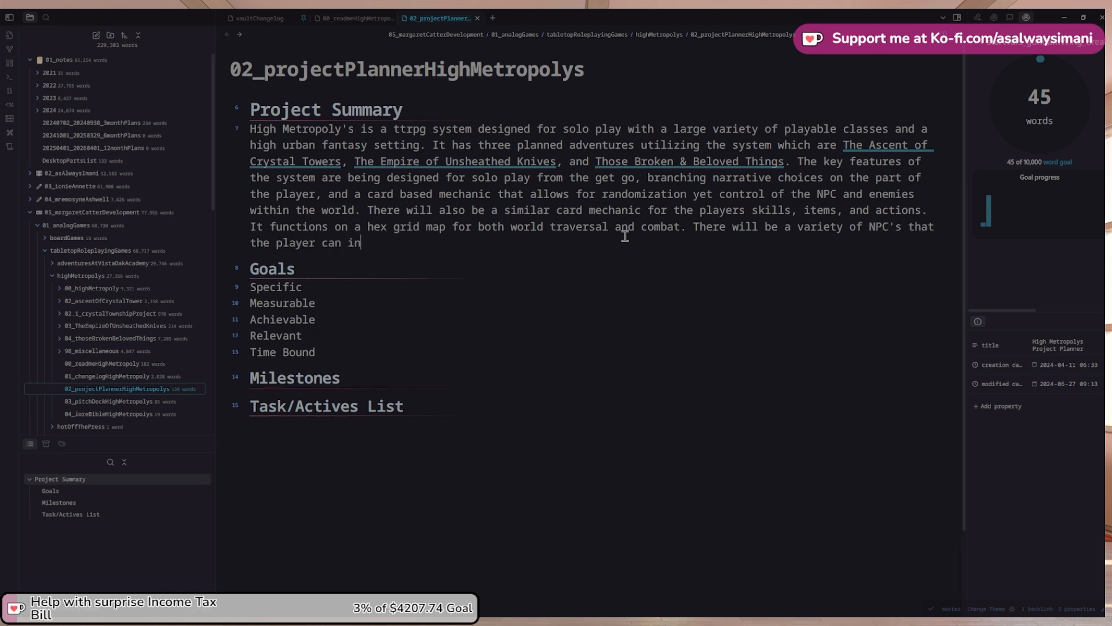
pyautogui.write('teract with and a re')
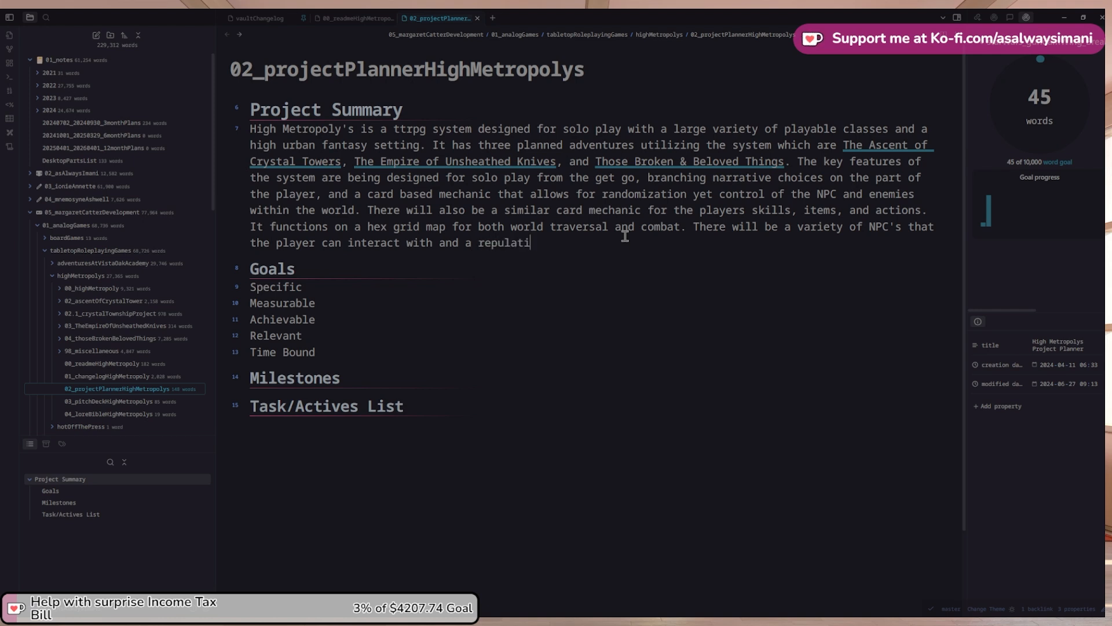
pyautogui.write('putation system to')
pyautogui.write('with')
pyautogui.write('NPC')
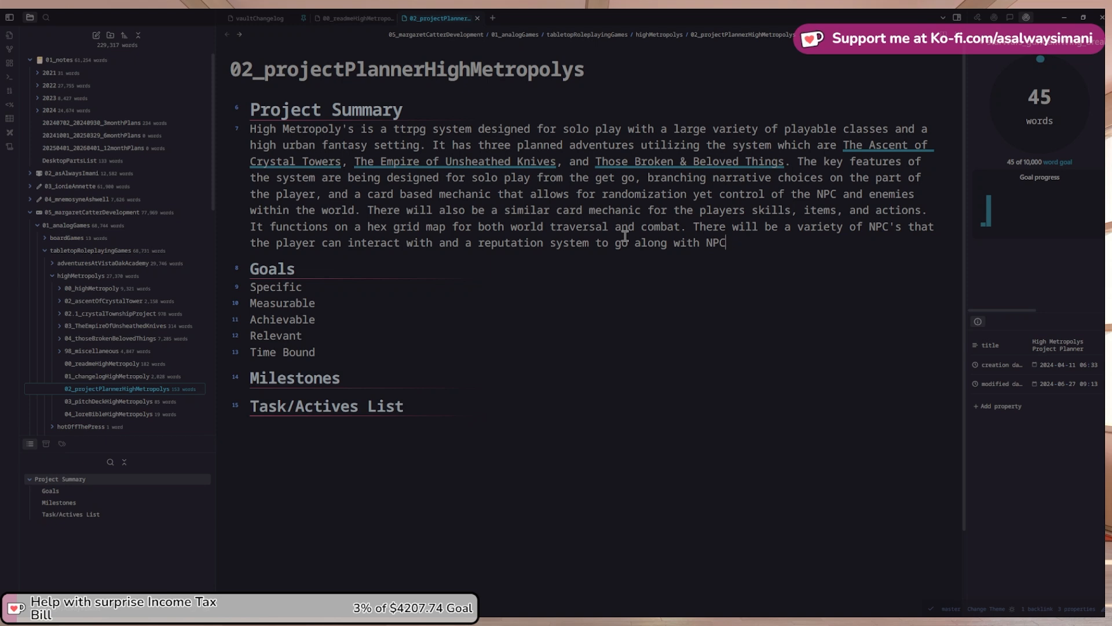
pyautogui.write(' v Player interactions')
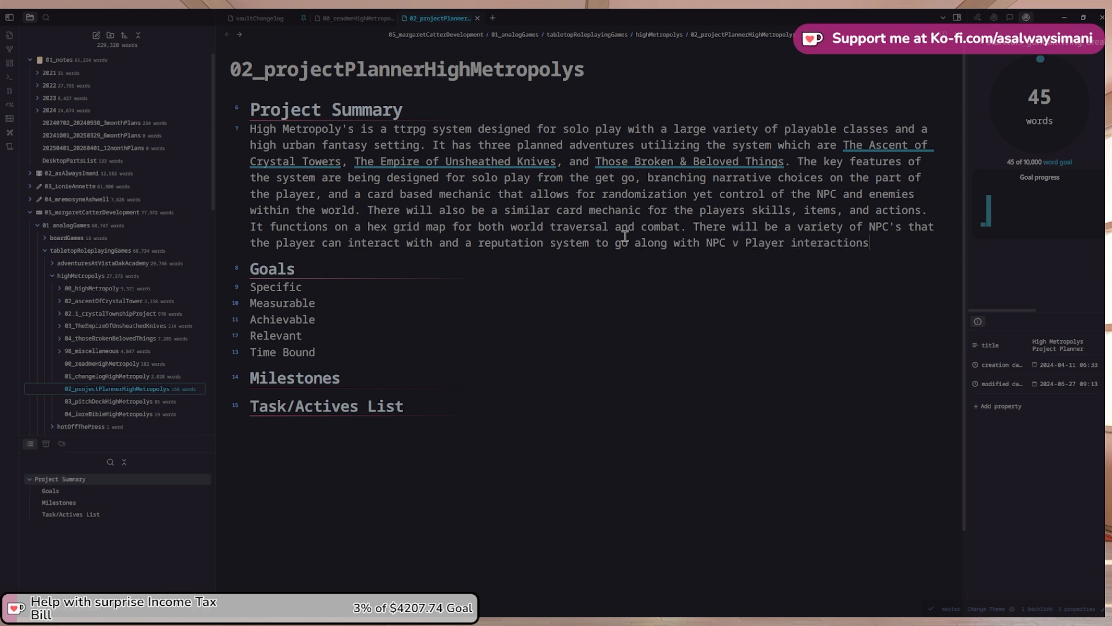
pyautogui.write('.')
pyautogui.write('Beyond the rep')
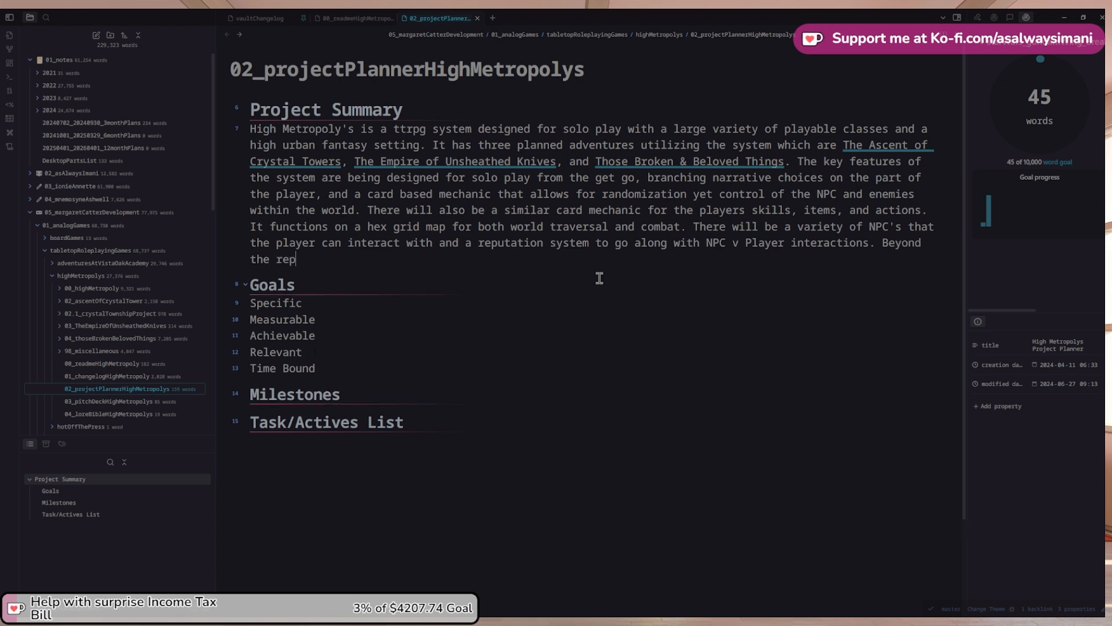
pyautogui.write('uati')
pyautogui.press('BackSpace')
pyautogui.press('BackSpace')
pyautogui.press('BackSpace')
pyautogui.press('BackSpace')
pyautogui.write('tation')
# Fix the 'system' typo and type 'to go along with NPC v Player interactions. Beyond the reputation system…'
pyautogui.scroll(-2, 591, 262)
pyautogui.scroll(3, 598, 269)
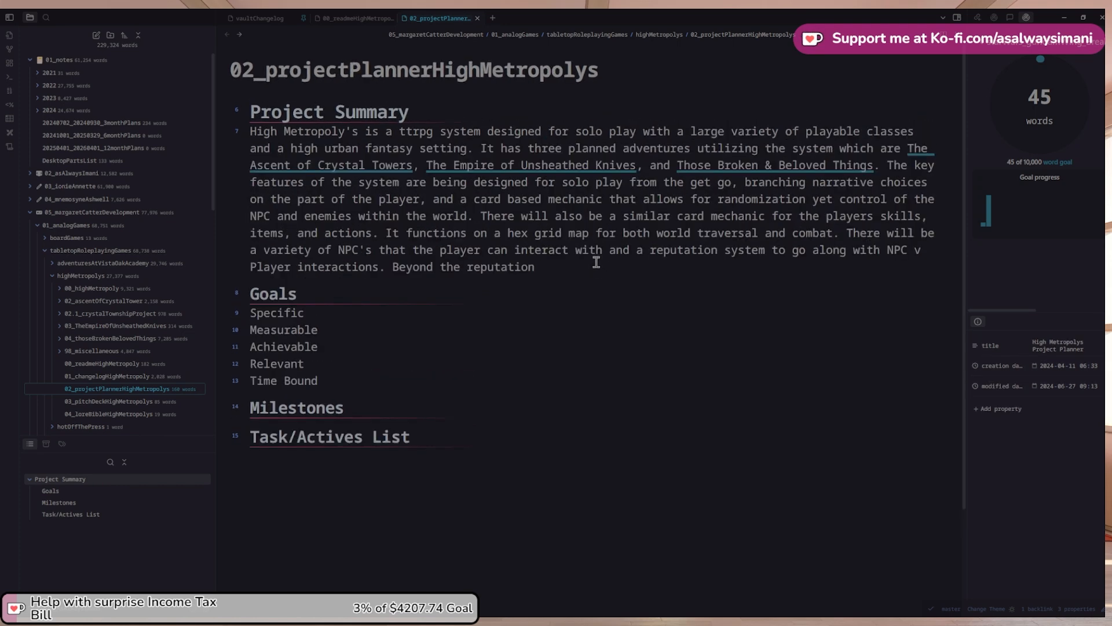
pyautogui.scroll(-1, 597, 263)
pyautogui.scroll(3, 597, 263)
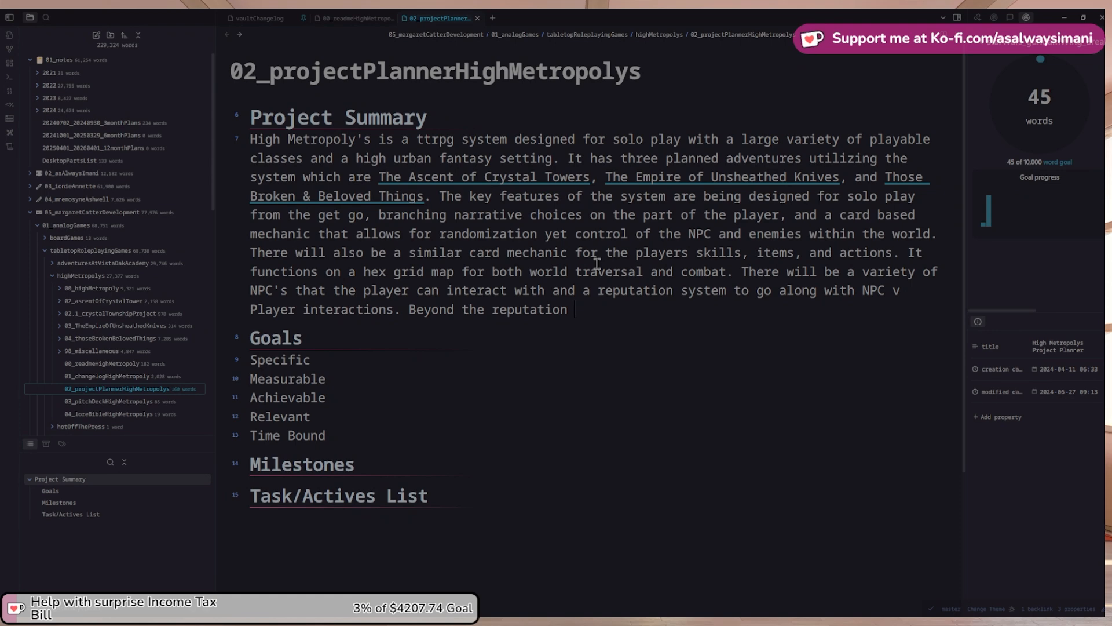
pyautogui.write('sytem')
pyautogui.press('BackSpace')
pyautogui.press('BackSpace')
pyautogui.press('BackSpace')
pyautogui.write('stme')
pyautogui.press('BackSpace')
pyautogui.press('BackSpace')
pyautogui.press('BackSpace')
pyautogui.write('e')
pyautogui.press('BackSpace')
pyautogui.write('tem to go along with NPC v Player interactions. Beyond the reputation system interac')
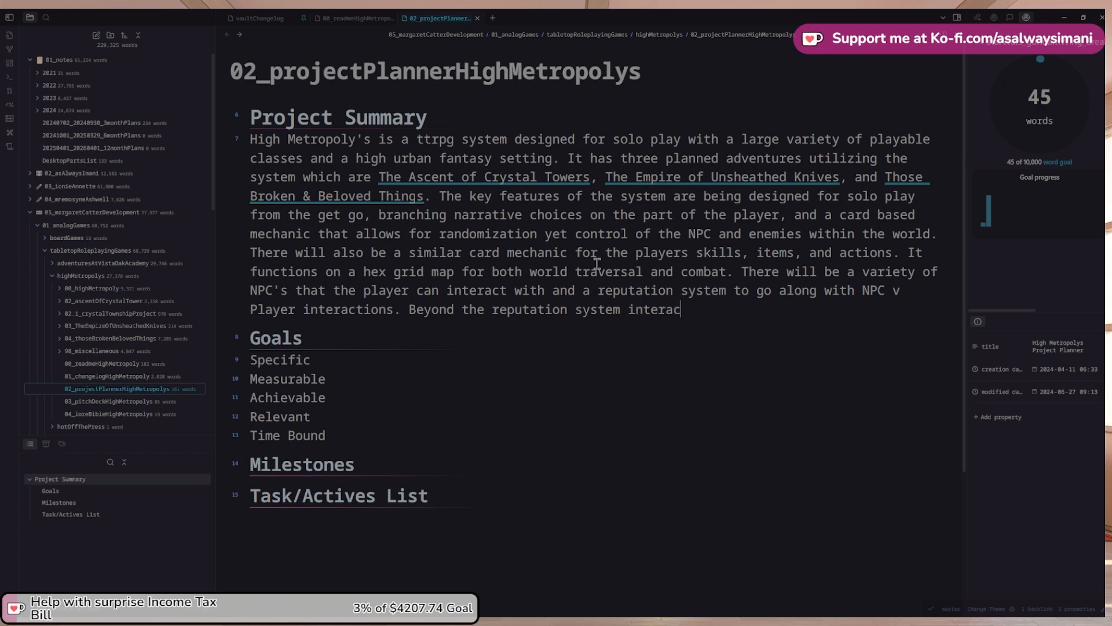
pyautogui.write("ting with NPC's")
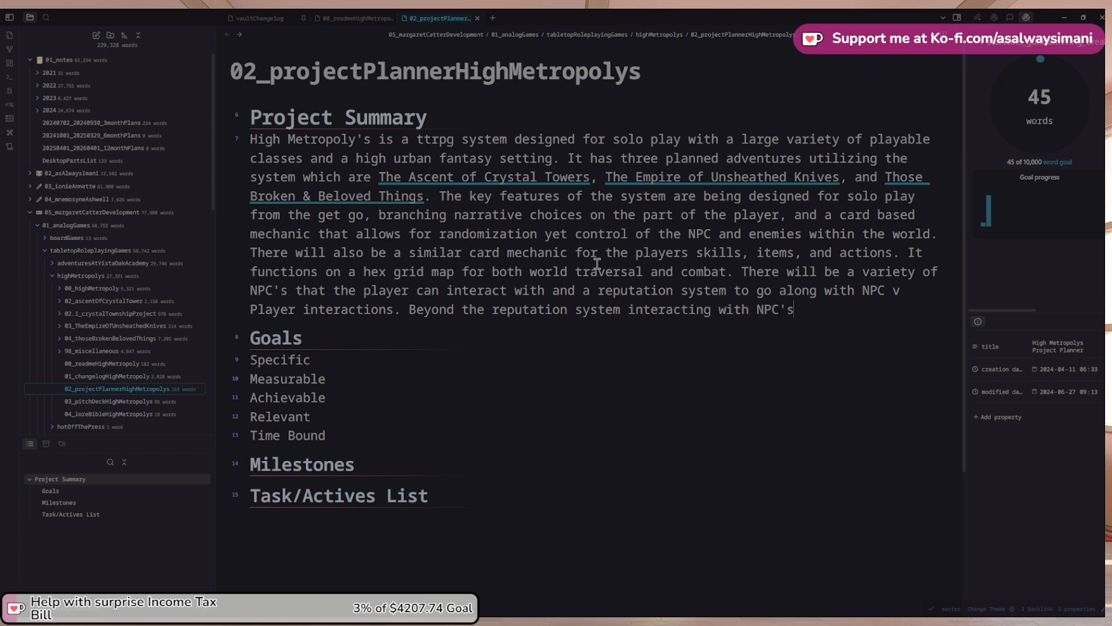
pyautogui.write(' will also allow for the play')
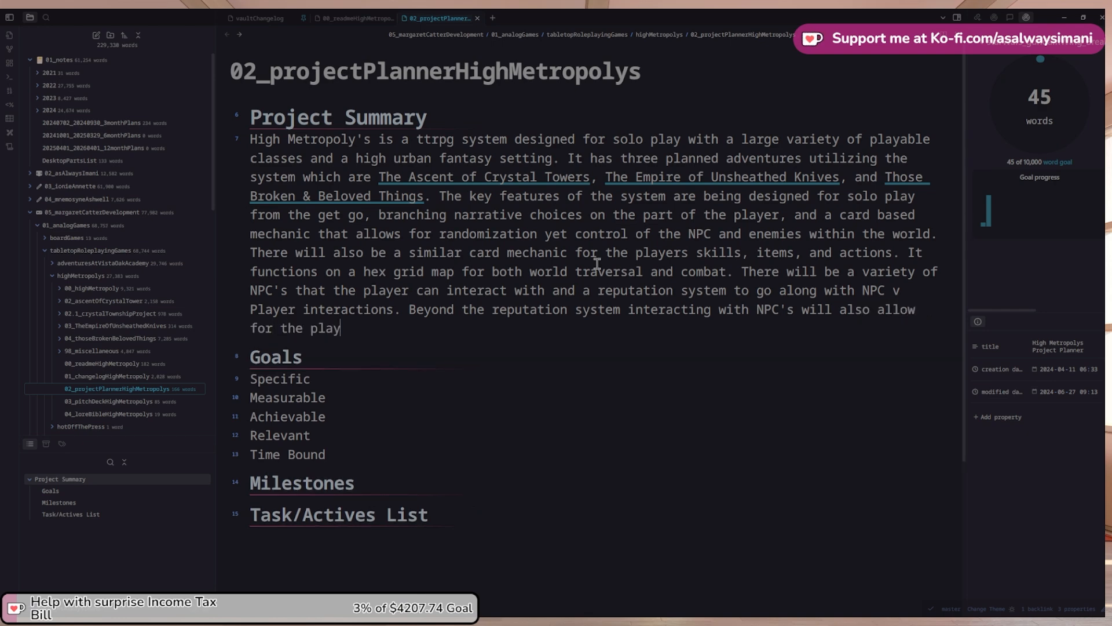
pyautogui.write('er to go d')
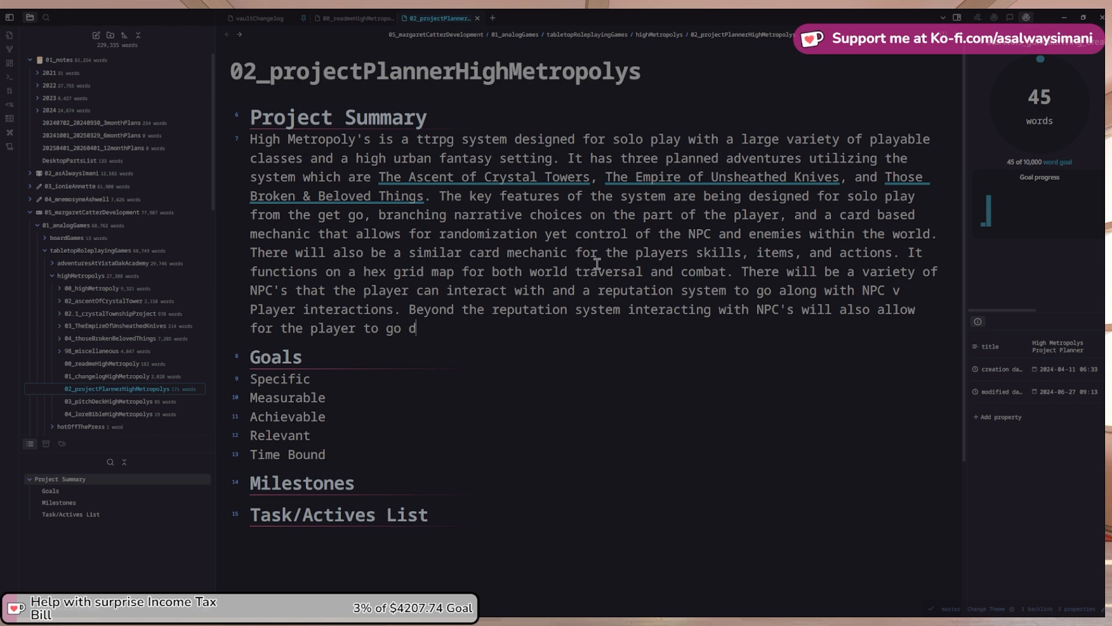
pyautogui.write('own different stro')
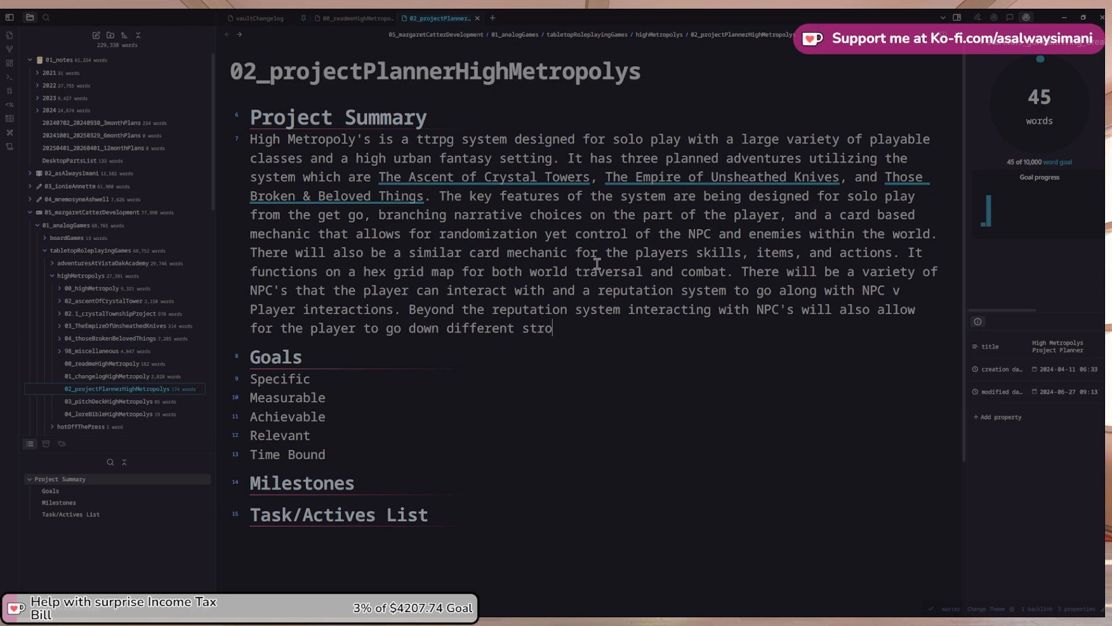
# Finish the sentence: story branches make each playthrough of the games adventures different
pyautogui.press('BackSpace')
pyautogui.write('ory branches ')
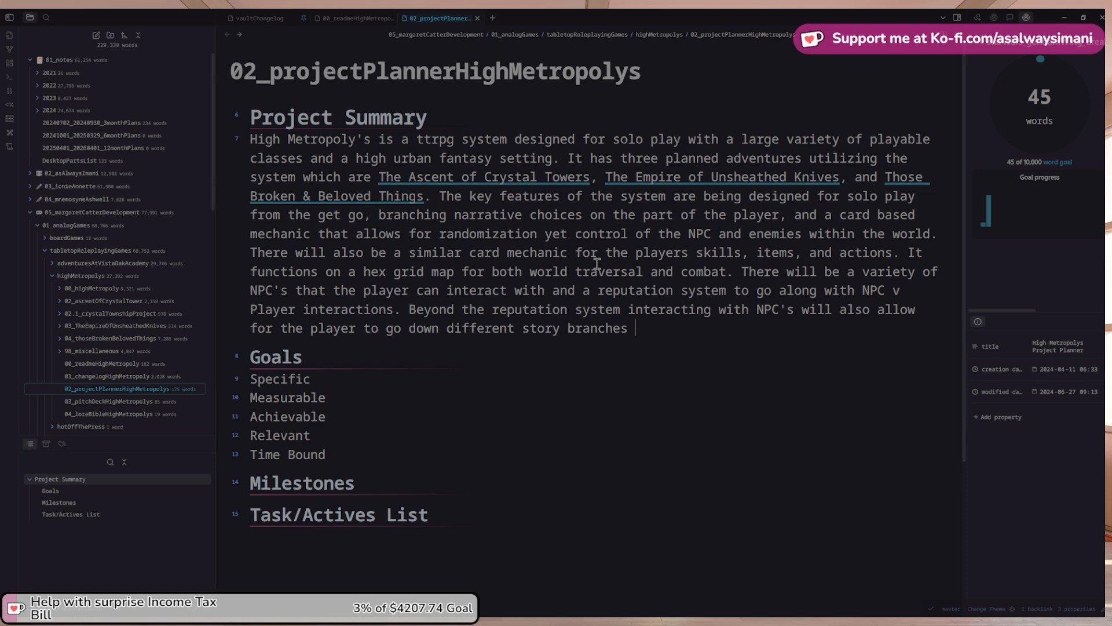
pyautogui.write('make')
pyautogui.press('BackSpace')
pyautogui.press('BackSpace')
pyautogui.write('each playthrow')
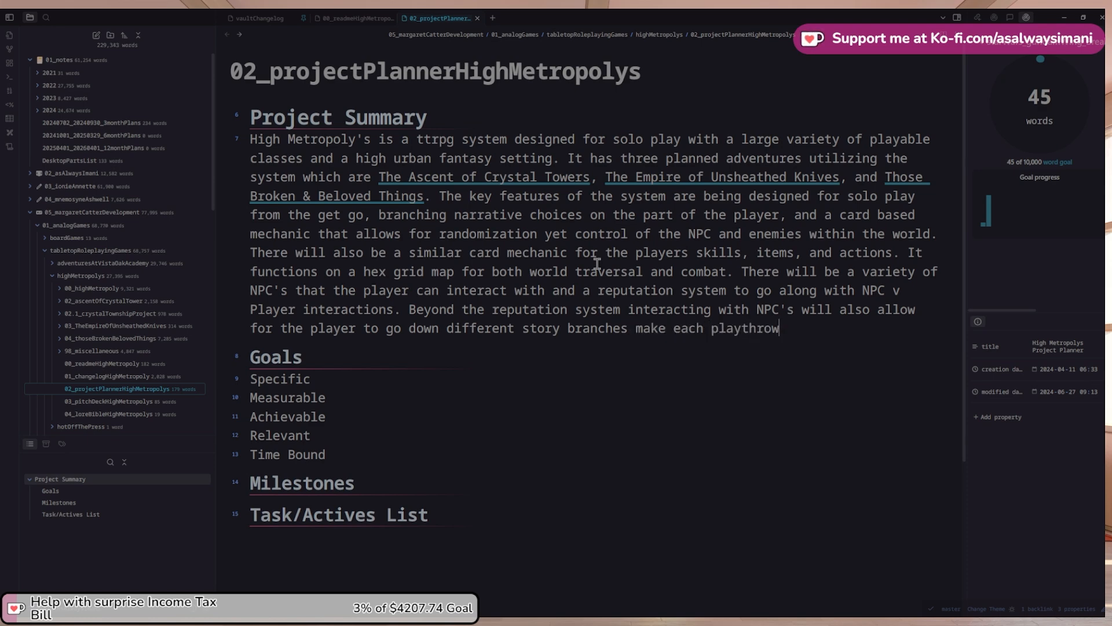
pyautogui.press('BackSpace')
pyautogui.write('ugh of the game')
pyautogui.hotkey('ctrl', 'shift', 'Left')
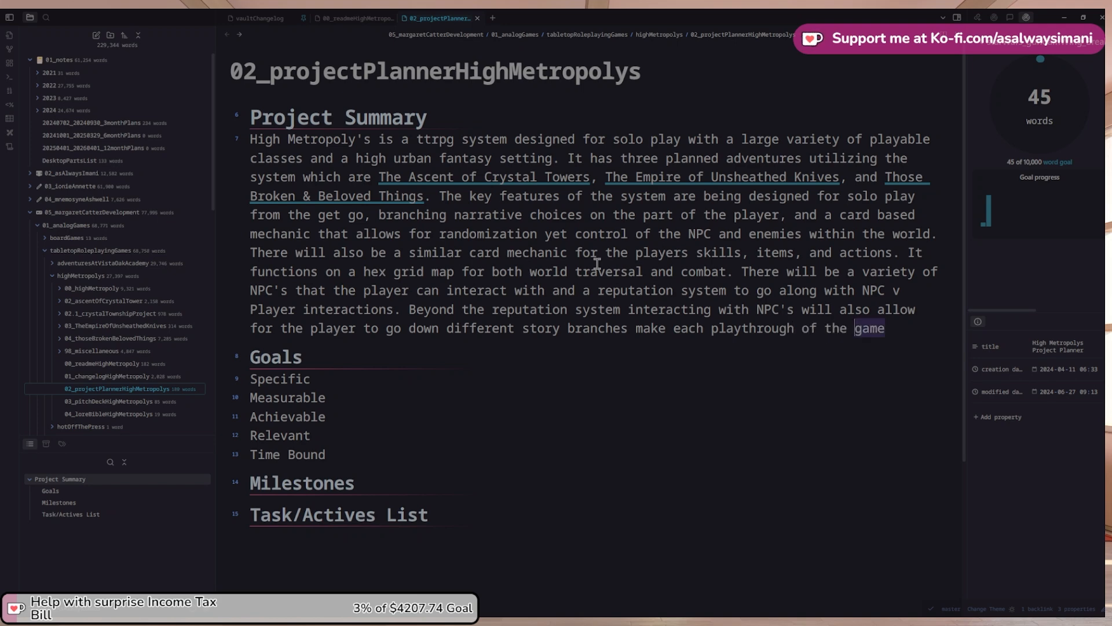
pyautogui.write('a')
pyautogui.press('BackSpace')
pyautogui.write('games adve')
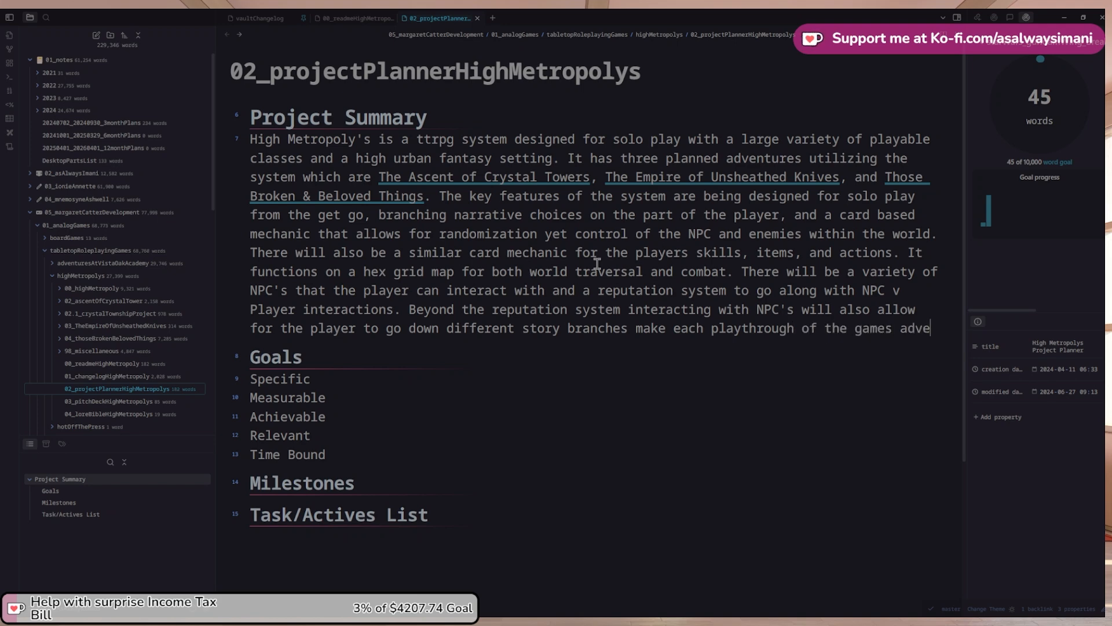
pyautogui.write('ntures different.')
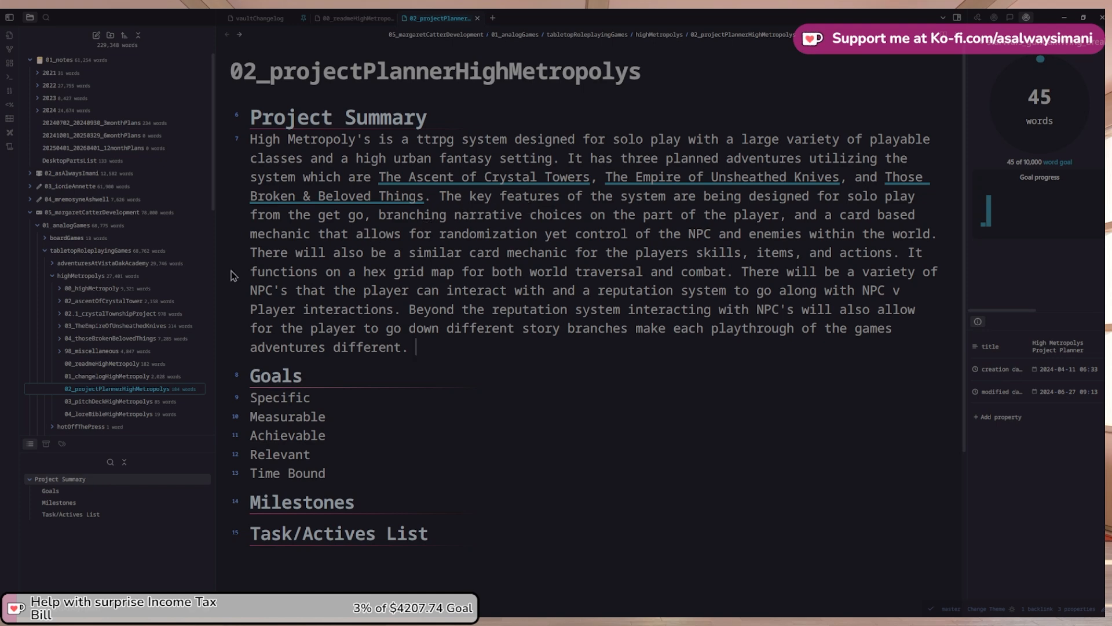
# Inspect the empty Roadmap embed in the High Metropoly readme against the ascentOfCrystalTowerRoadmap drawing
pyautogui.click(148, 364)
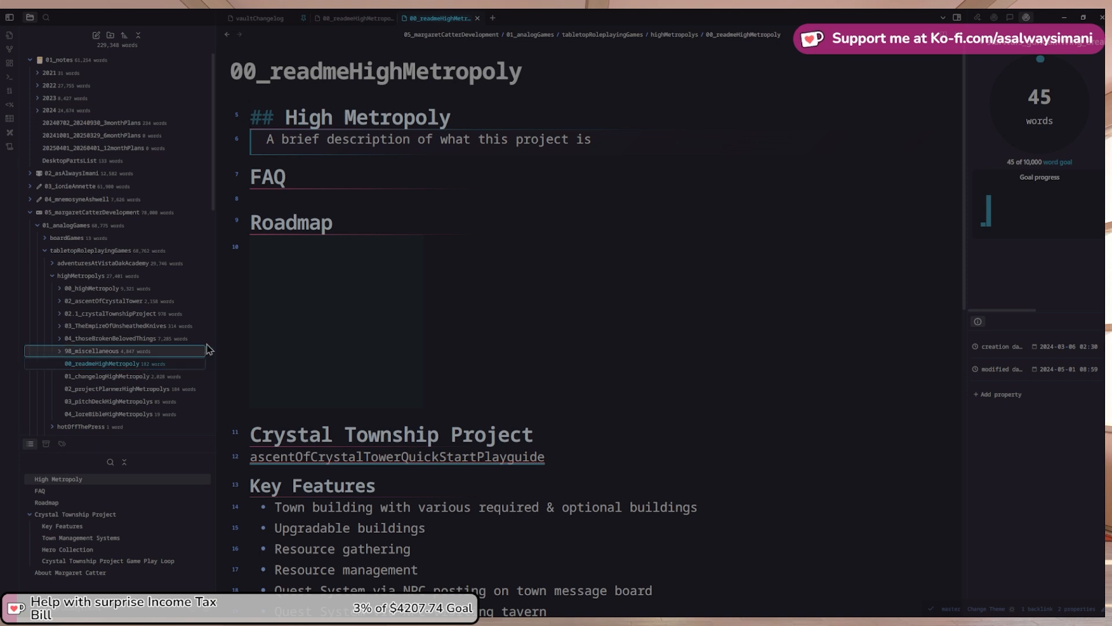
pyautogui.scroll(-1, 393, 340)
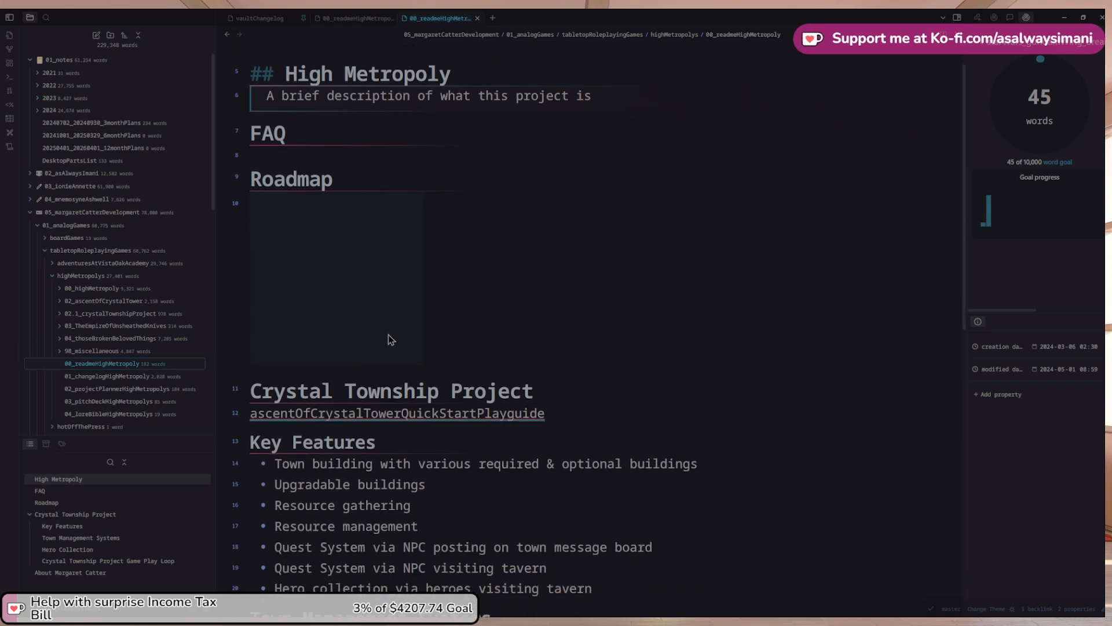
pyautogui.click(388, 339)
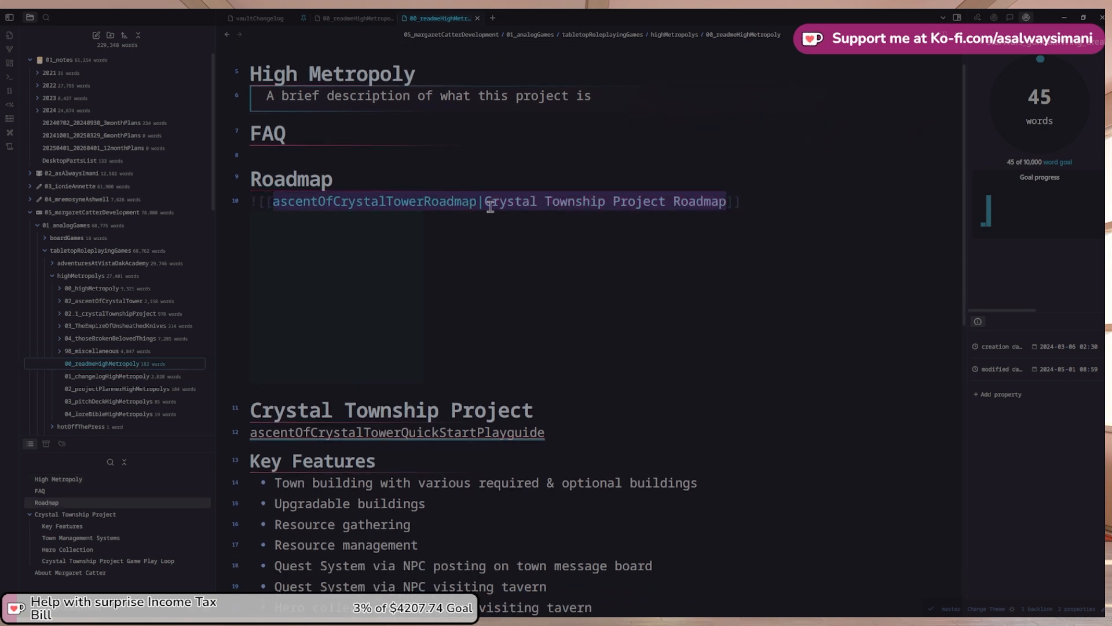
pyautogui.click(342, 165)
pyautogui.click(314, 179)
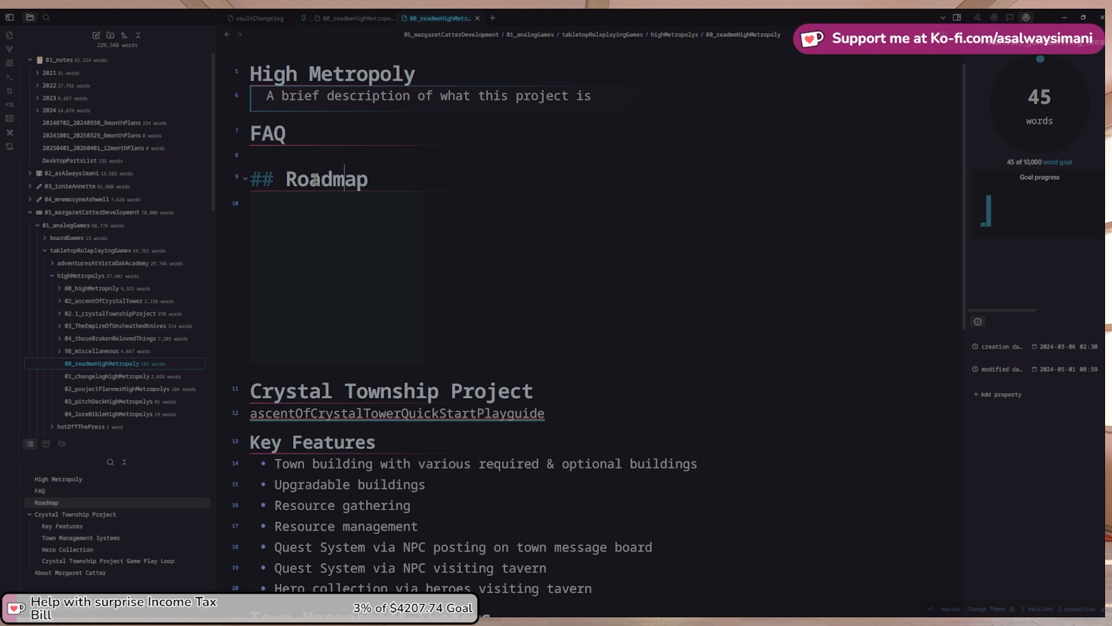
pyautogui.click(458, 200)
pyautogui.click(400, 204)
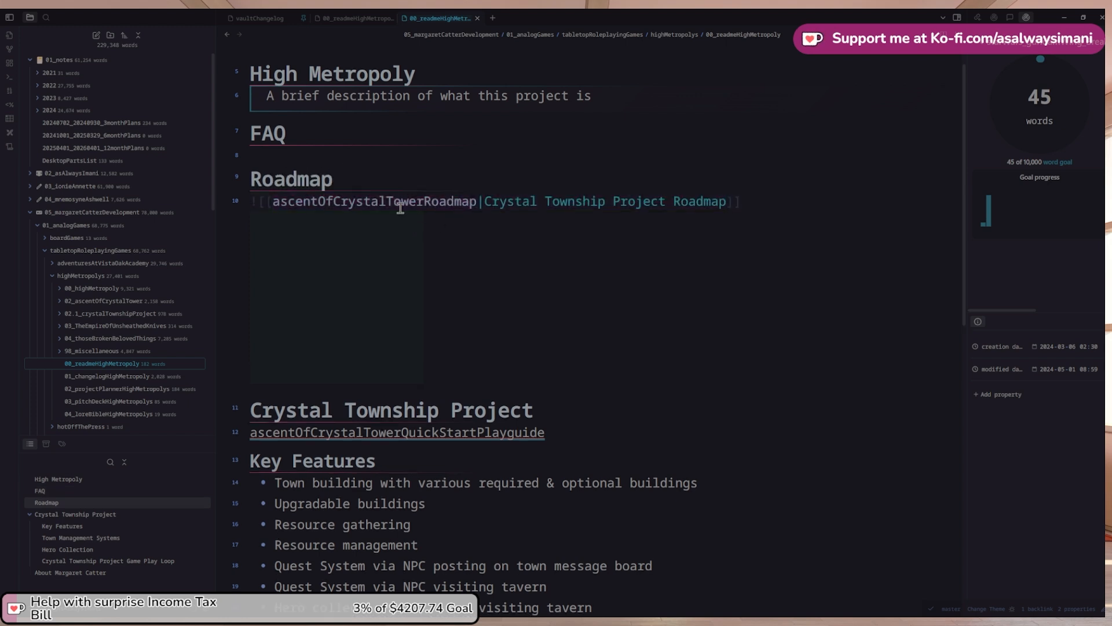
pyautogui.click(60, 302)
pyautogui.click(125, 378)
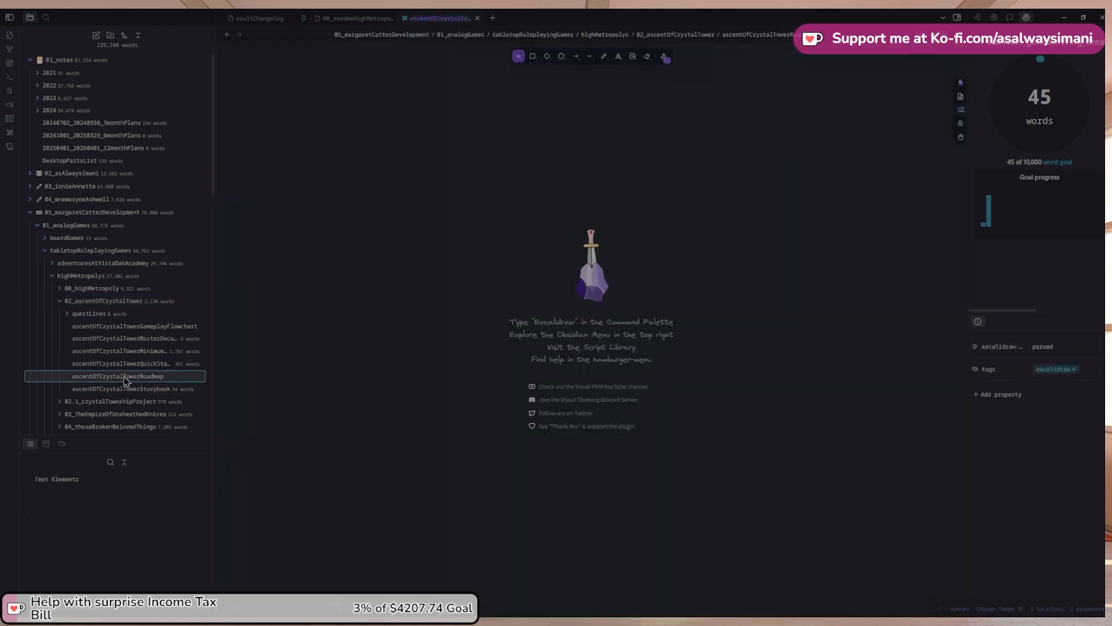
pyautogui.click(227, 34)
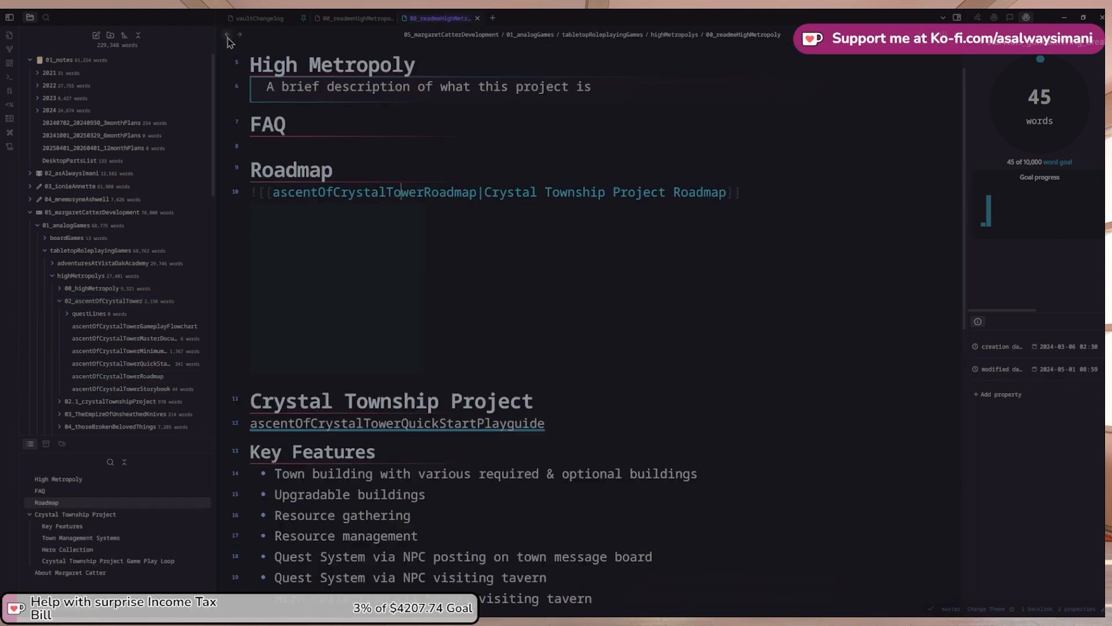
pyautogui.click(484, 299)
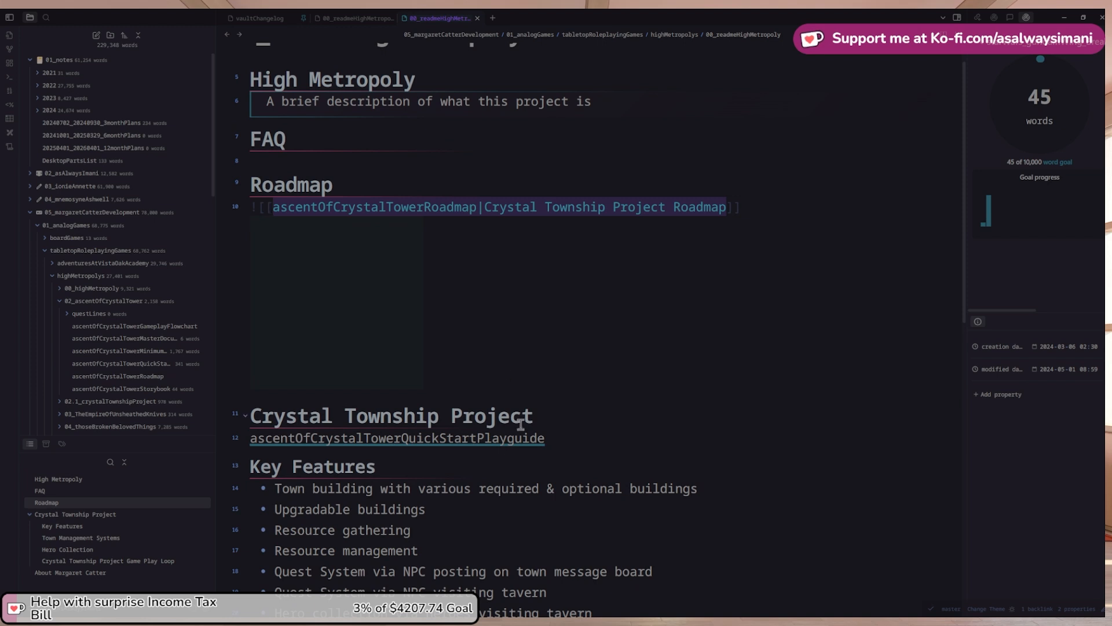
# Review the Crystal Township Project heading, then look over the project planner note
pyautogui.scroll(-2, 493, 435)
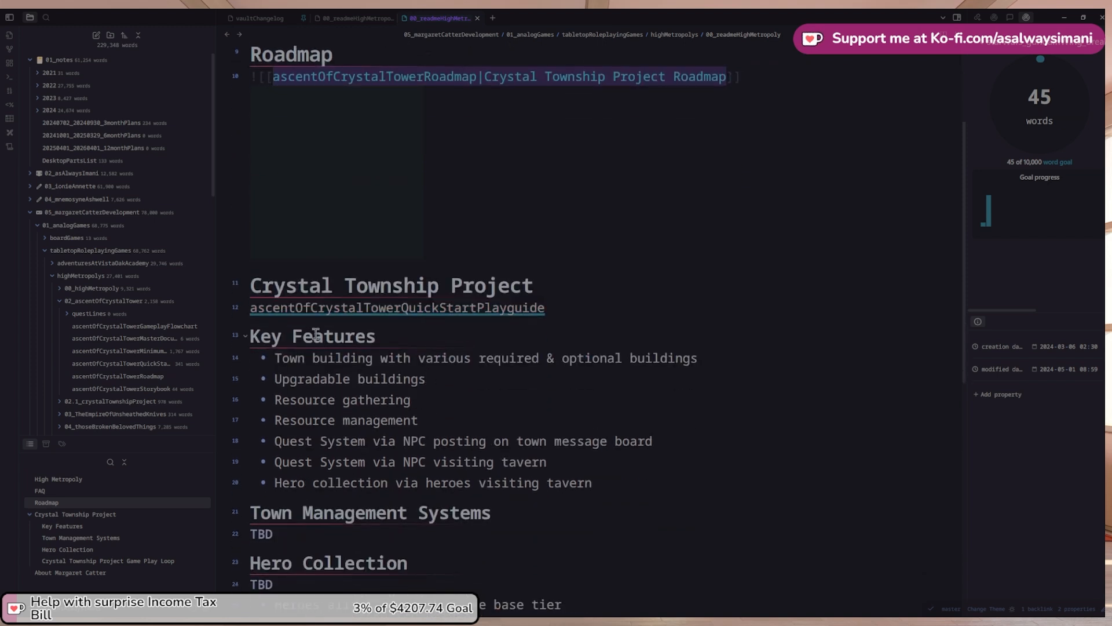
pyautogui.scroll(1, 280, 121)
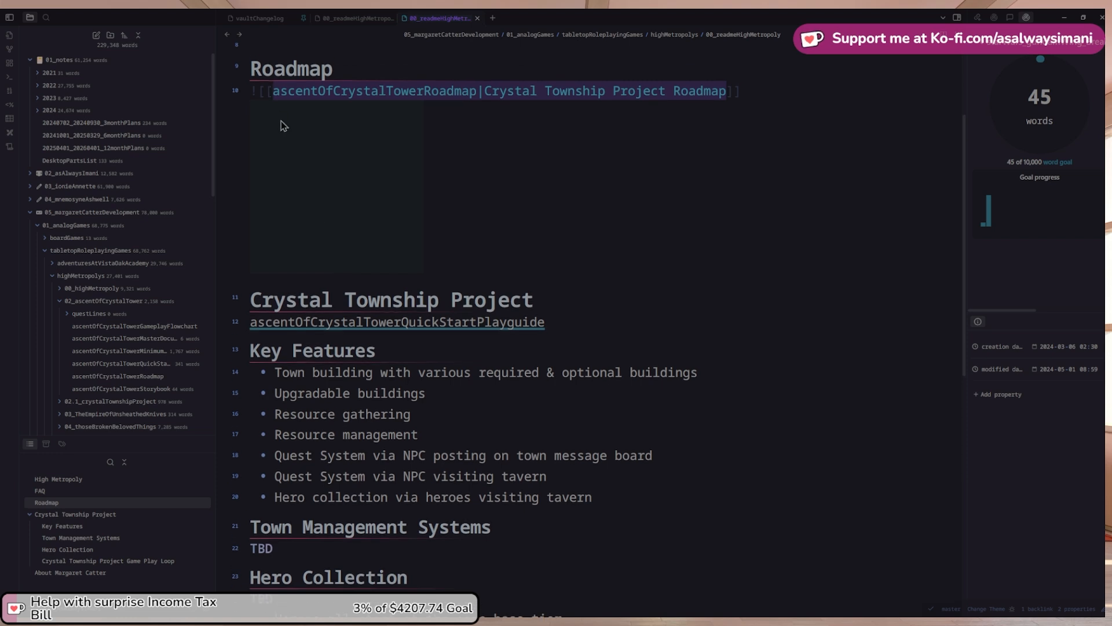
pyautogui.scroll(1, 529, 330)
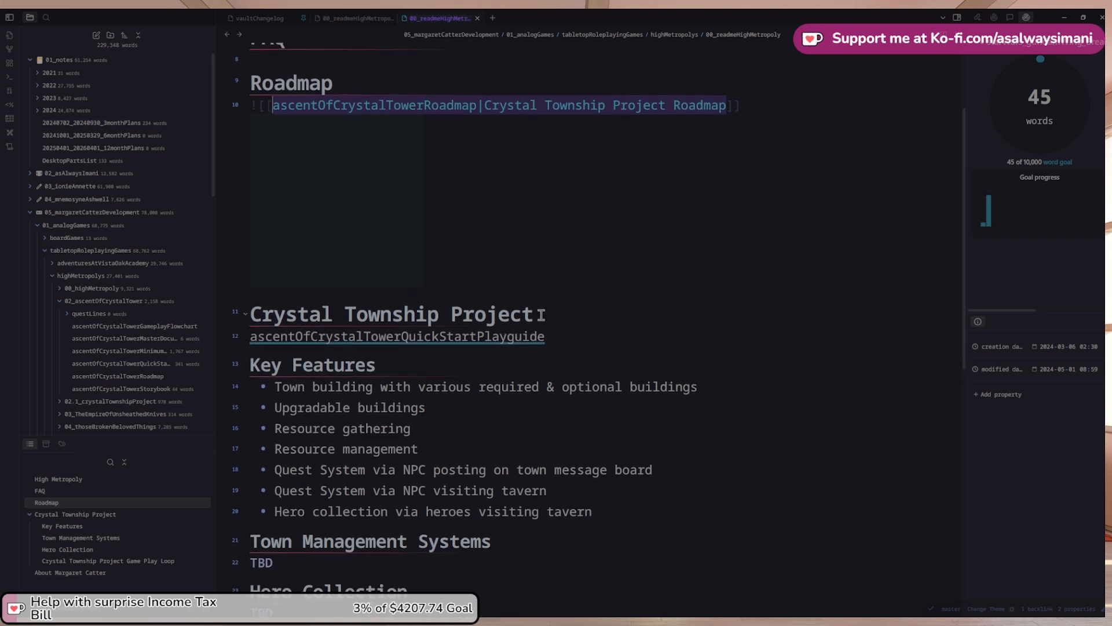
pyautogui.click(541, 315)
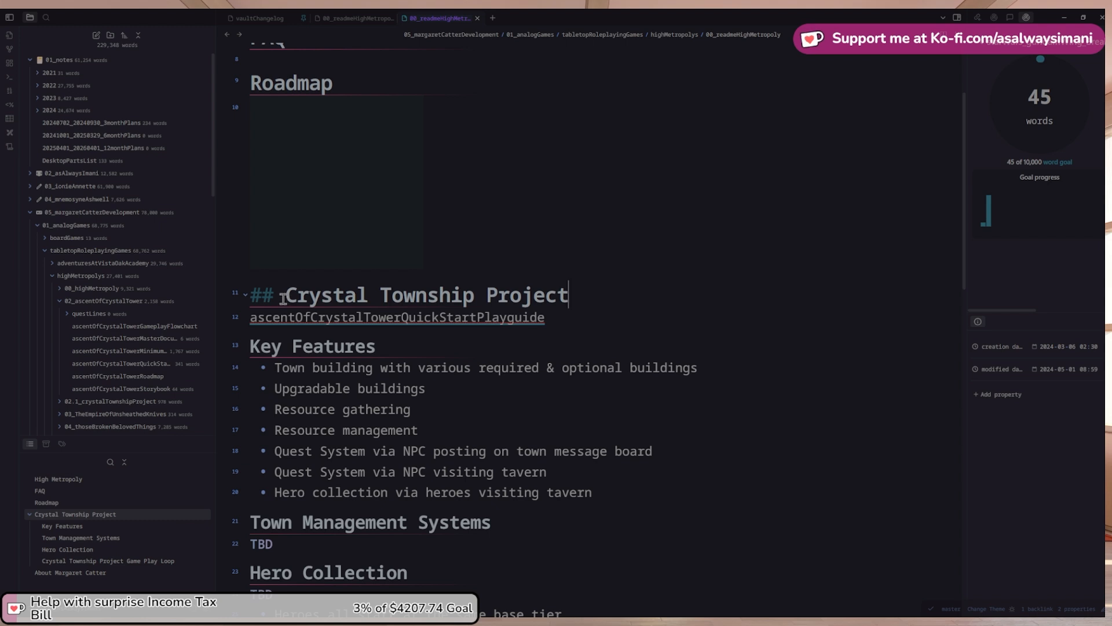
pyautogui.scroll(1, 272, 174)
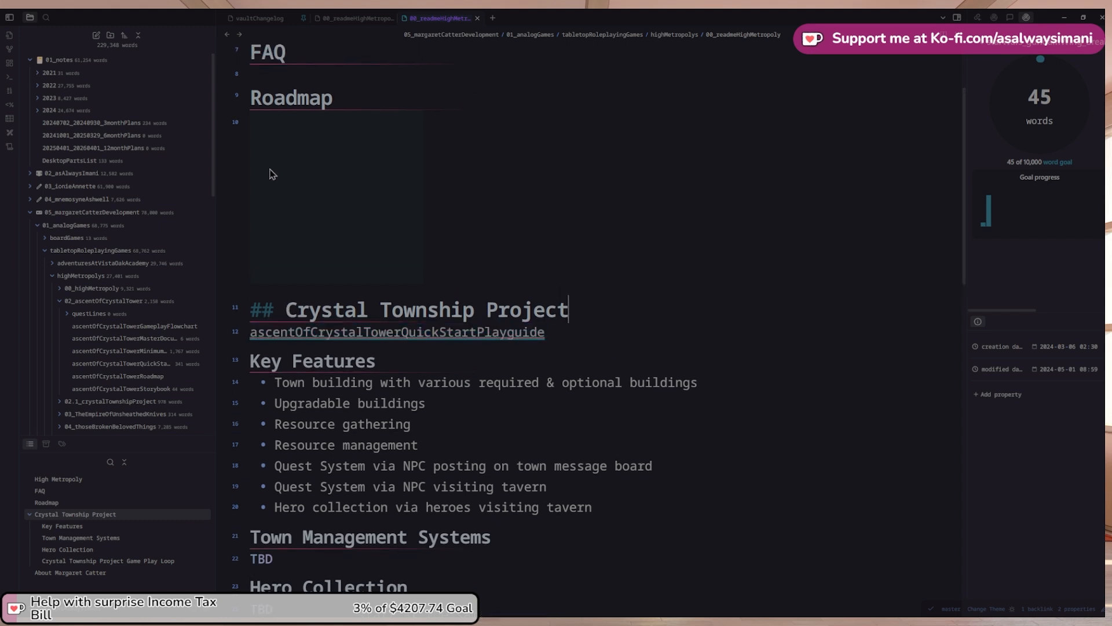
pyautogui.scroll(1, 255, 67)
pyautogui.click(227, 34)
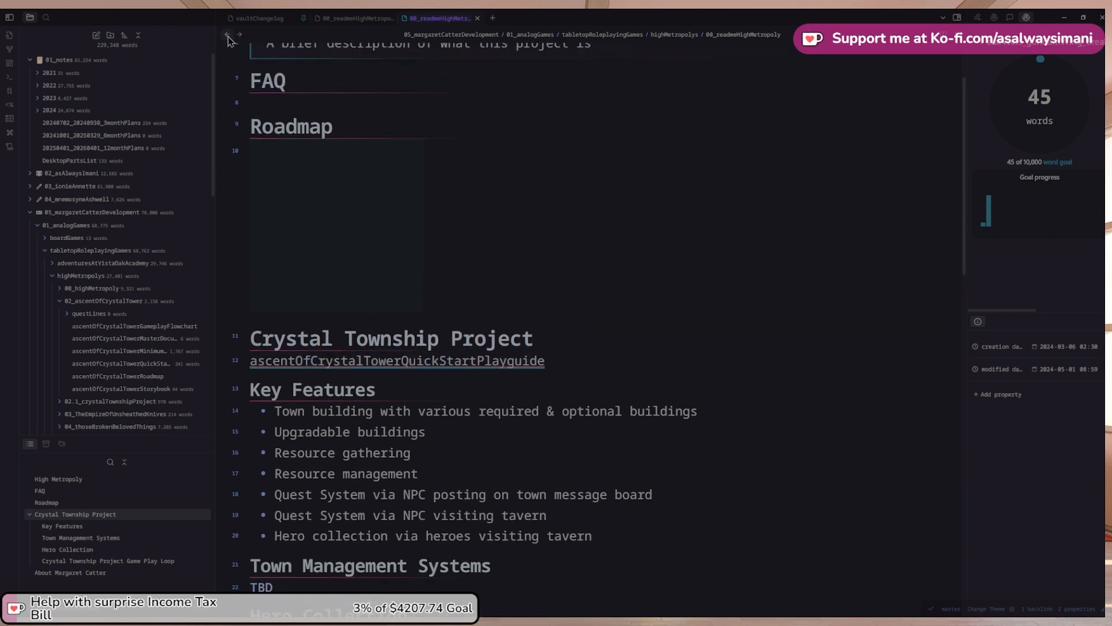
pyautogui.scroll(1, 346, 201)
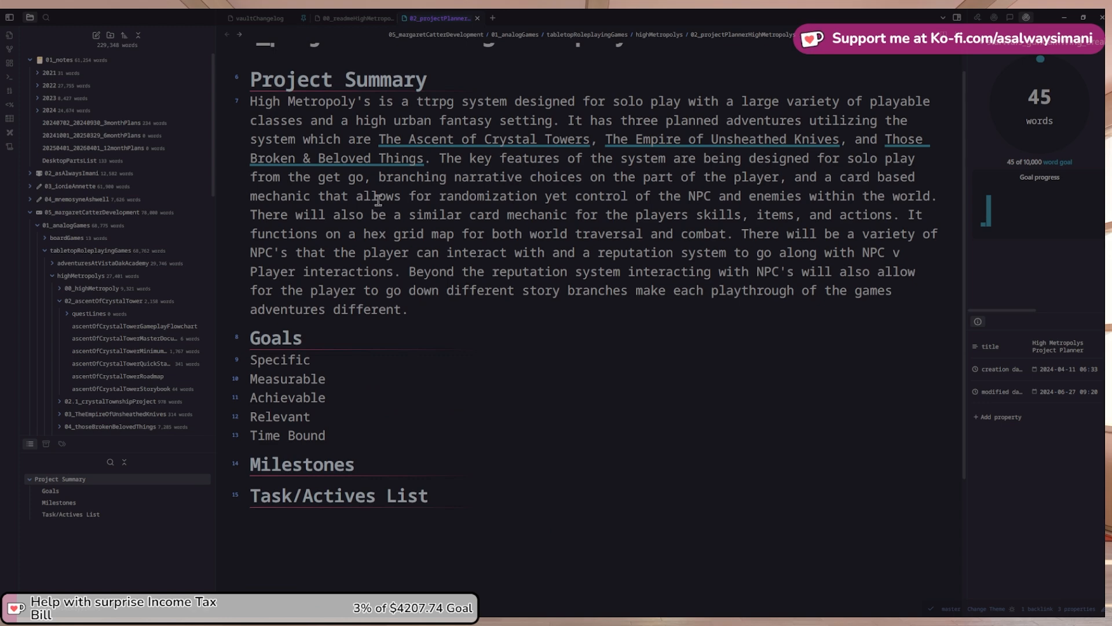
pyautogui.scroll(1, 342, 231)
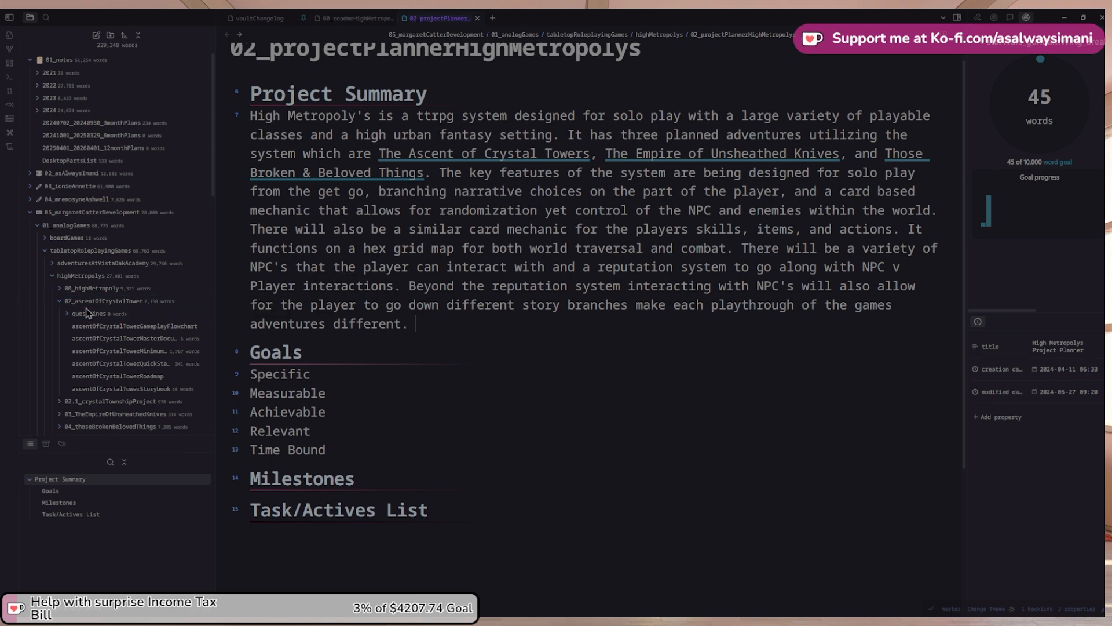
pyautogui.scroll(-1, 192, 352)
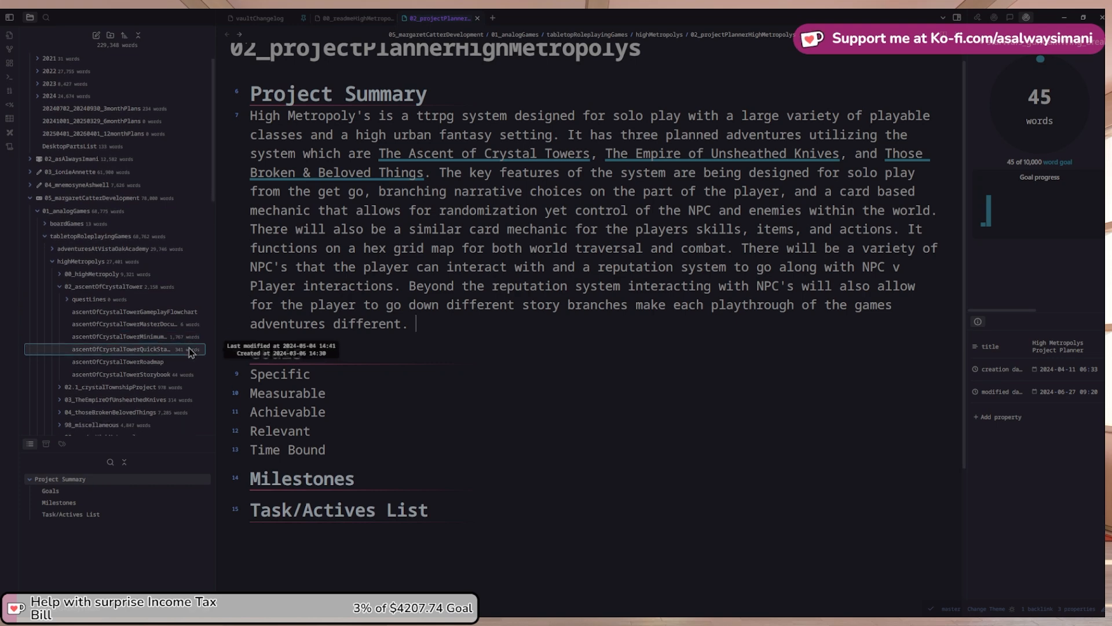
pyautogui.scroll(-3, 190, 352)
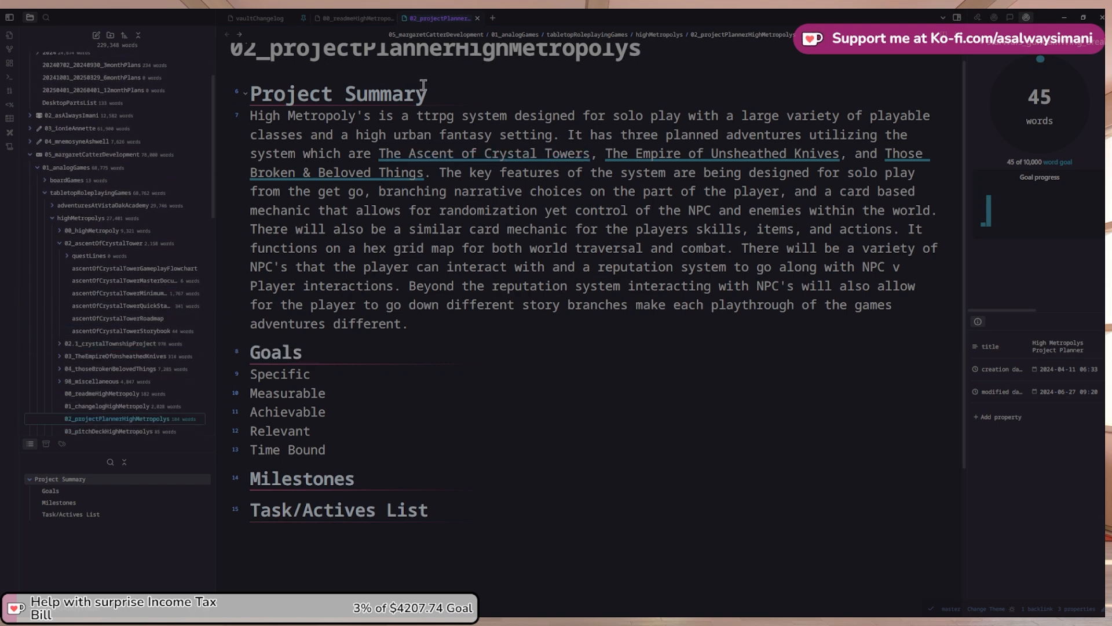
# Add a 2024-06-27 changelog bullet reading 'Updated the project summary with'
pyautogui.click(254, 18)
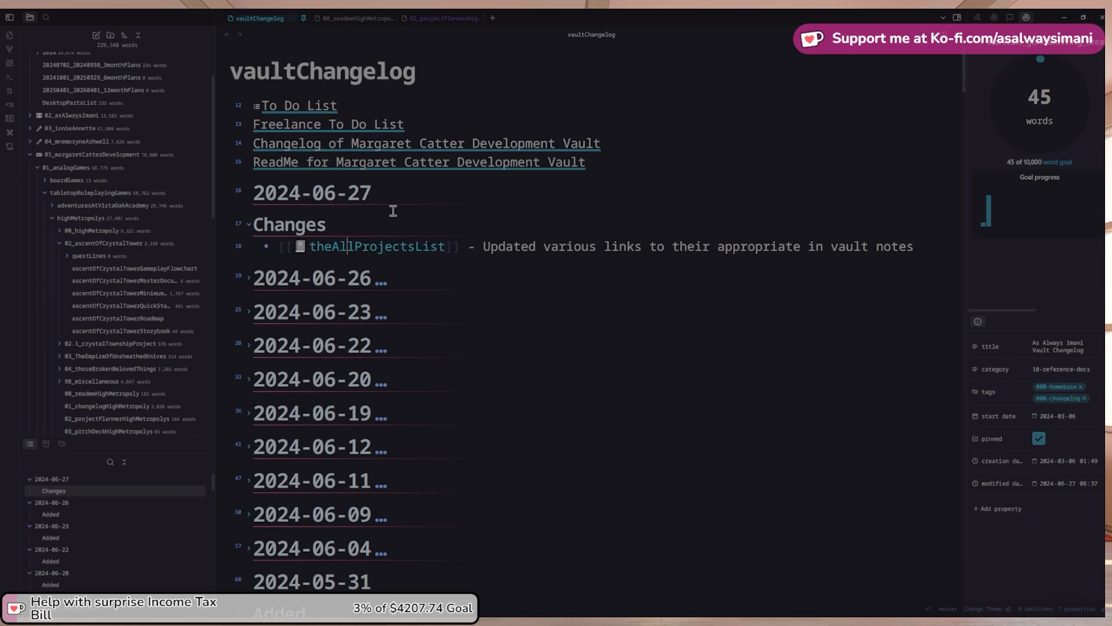
pyautogui.click(924, 232)
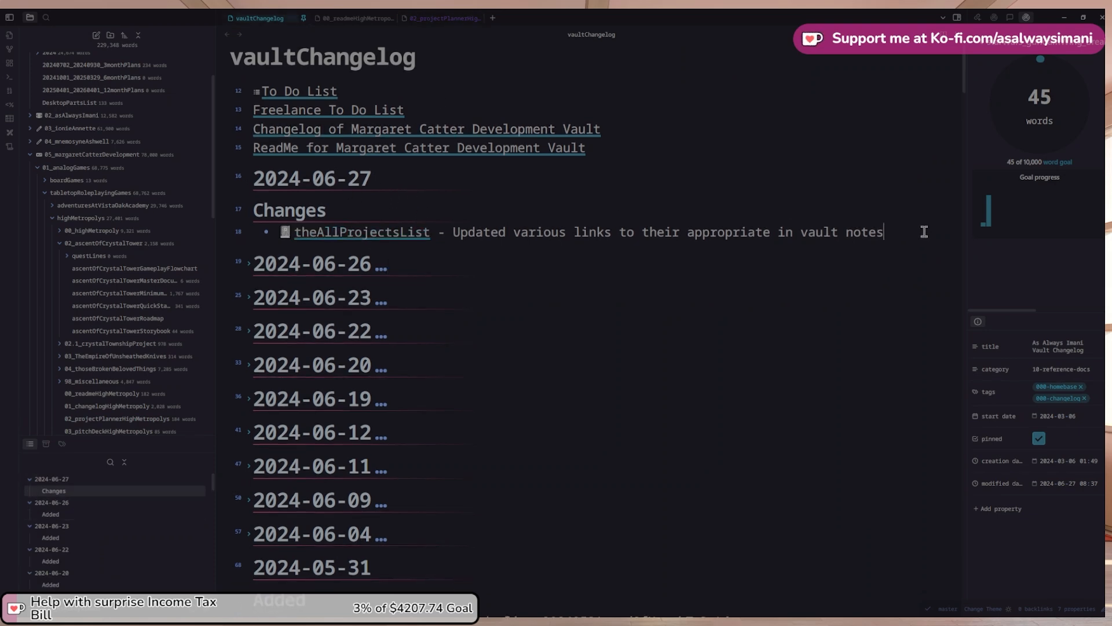
pyautogui.press('Return')
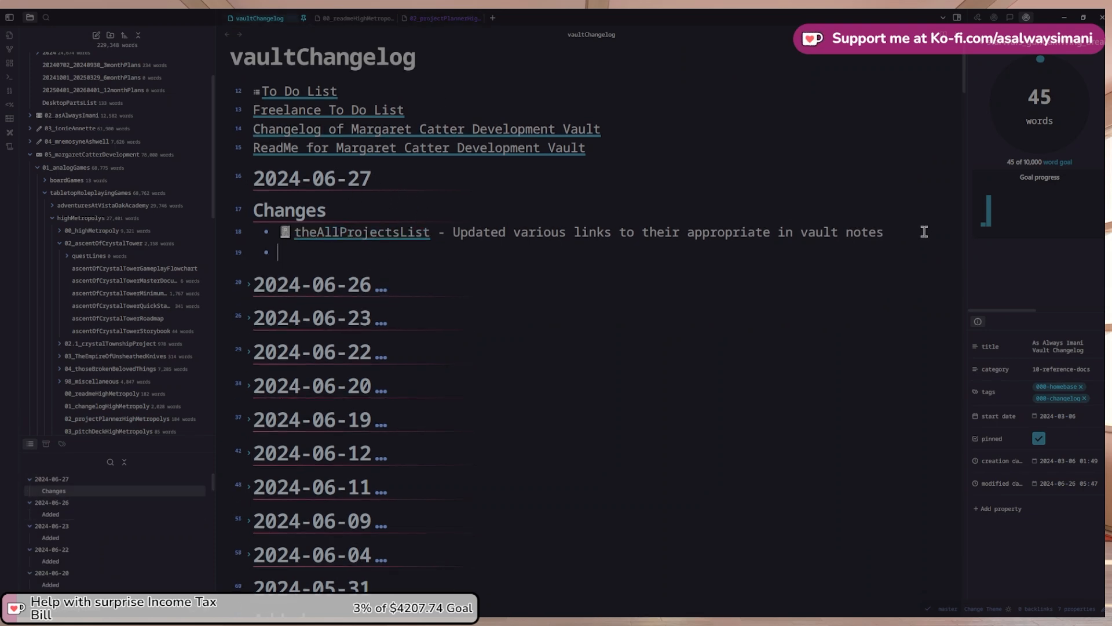
pyautogui.write('Updated the project s')
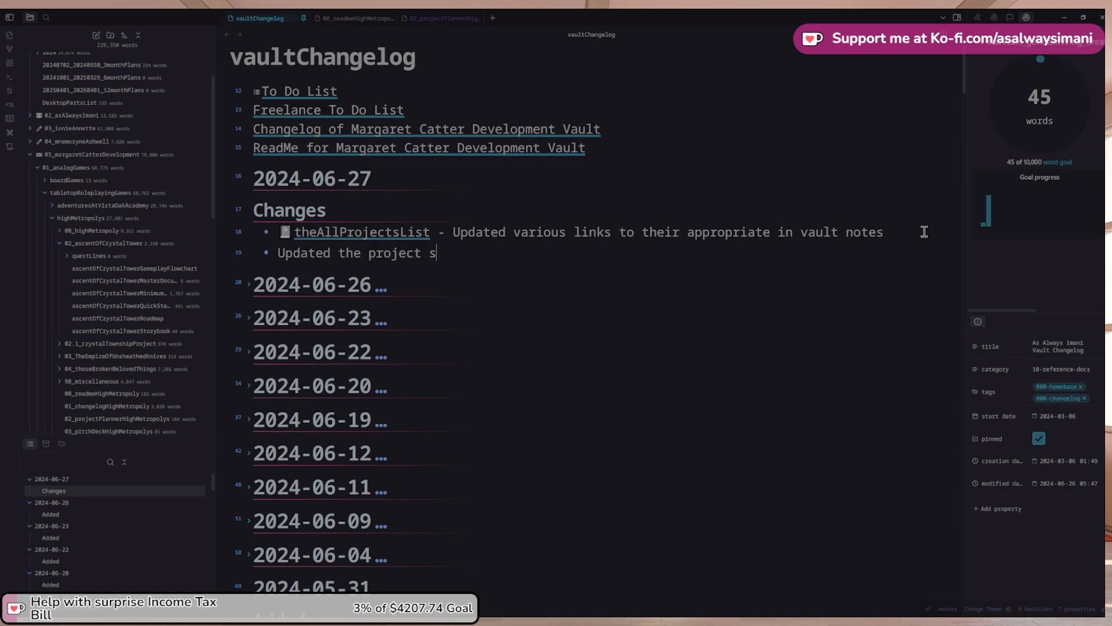
pyautogui.write('ummary withing')
pyautogui.press('BackSpace')
# Link the entry to 02_projectPlannerHighMetropolys, displayed as 'High Metropoly's Project Panner'
pyautogui.write('[[')
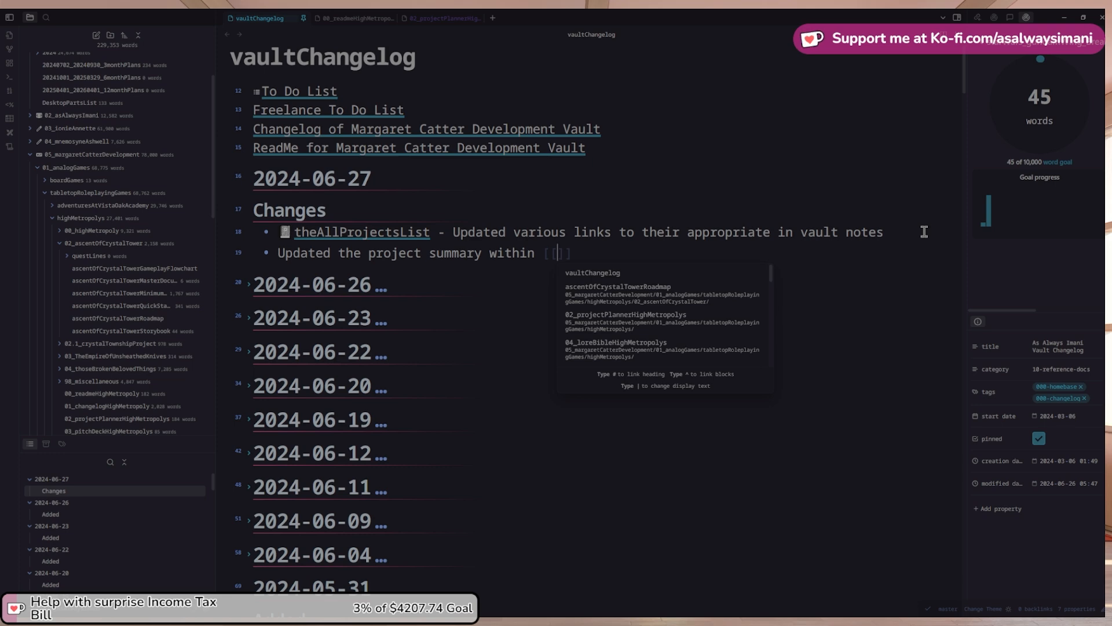
pyautogui.press('Down')
pyautogui.press('Down')
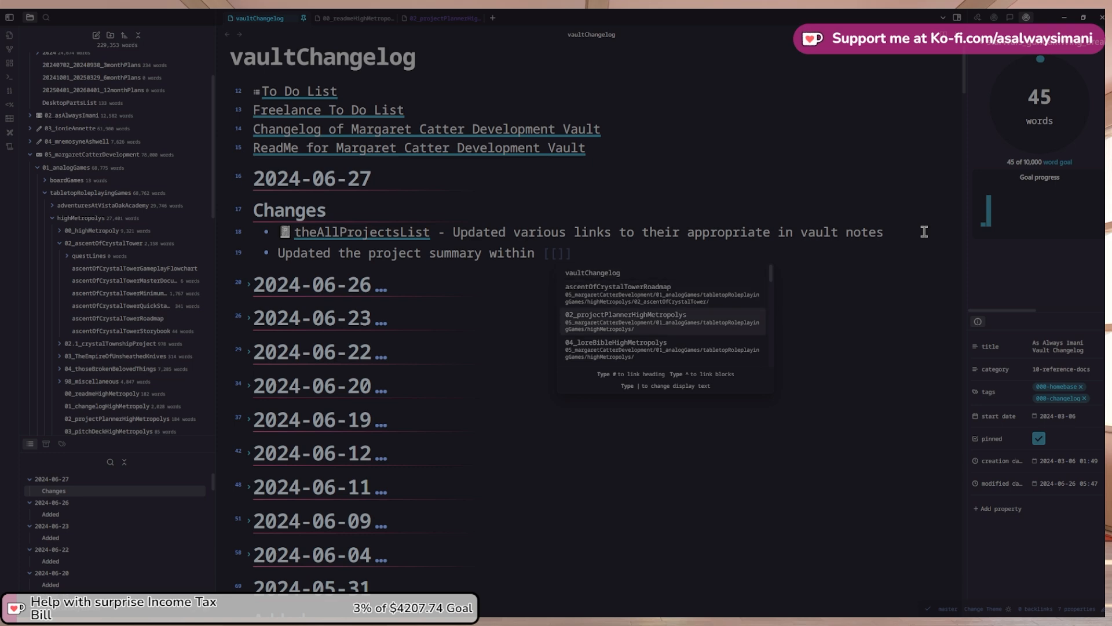
pyautogui.press('Return')
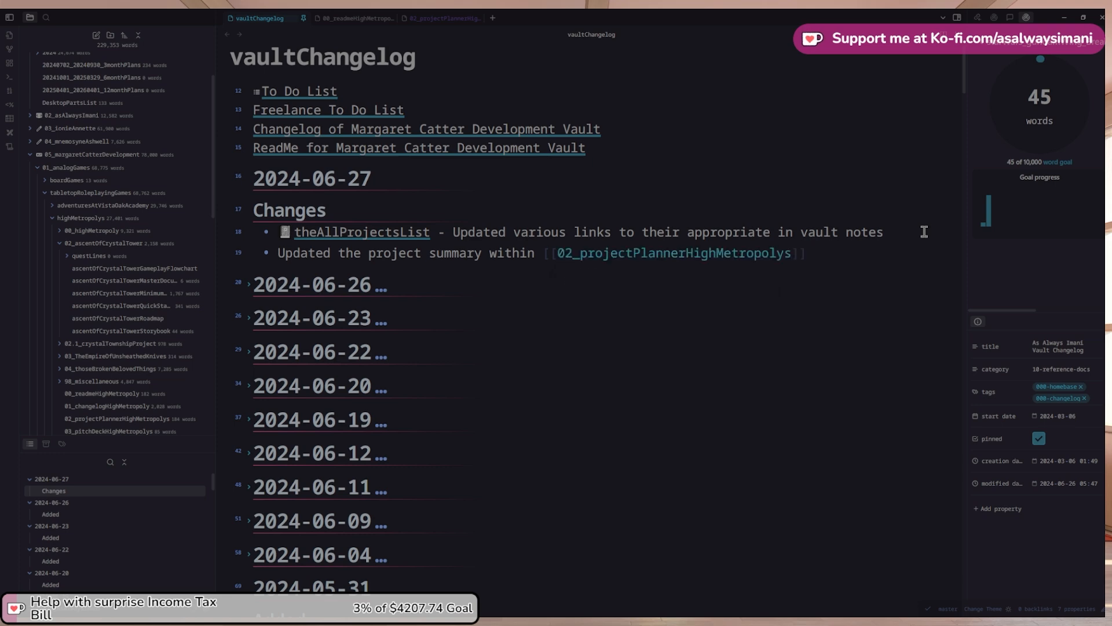
pyautogui.write('|H')
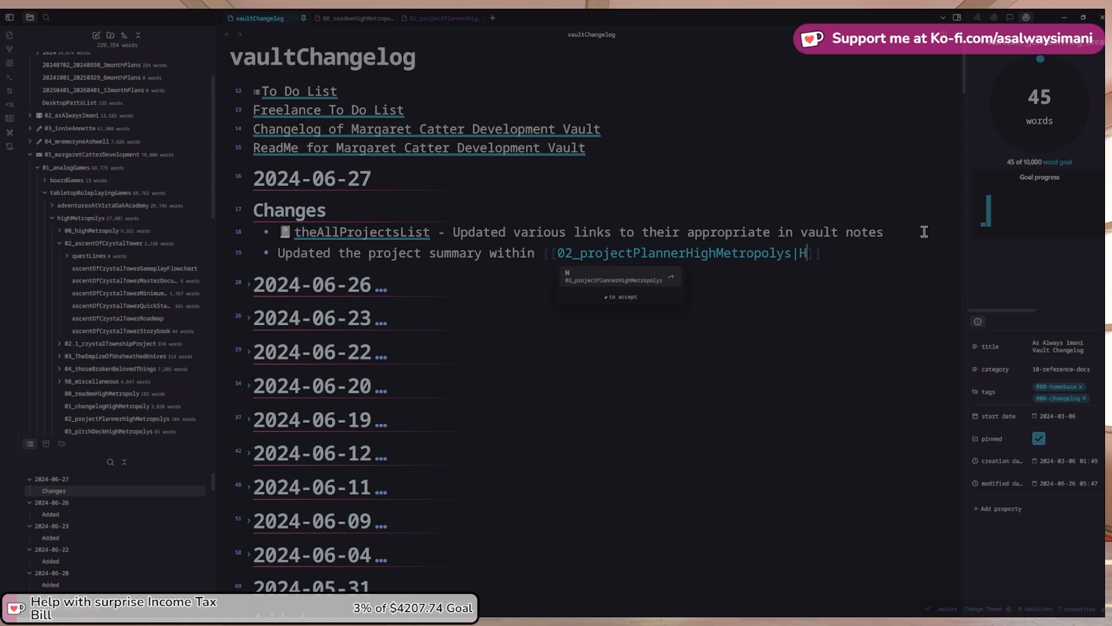
pyautogui.write('igh Me')
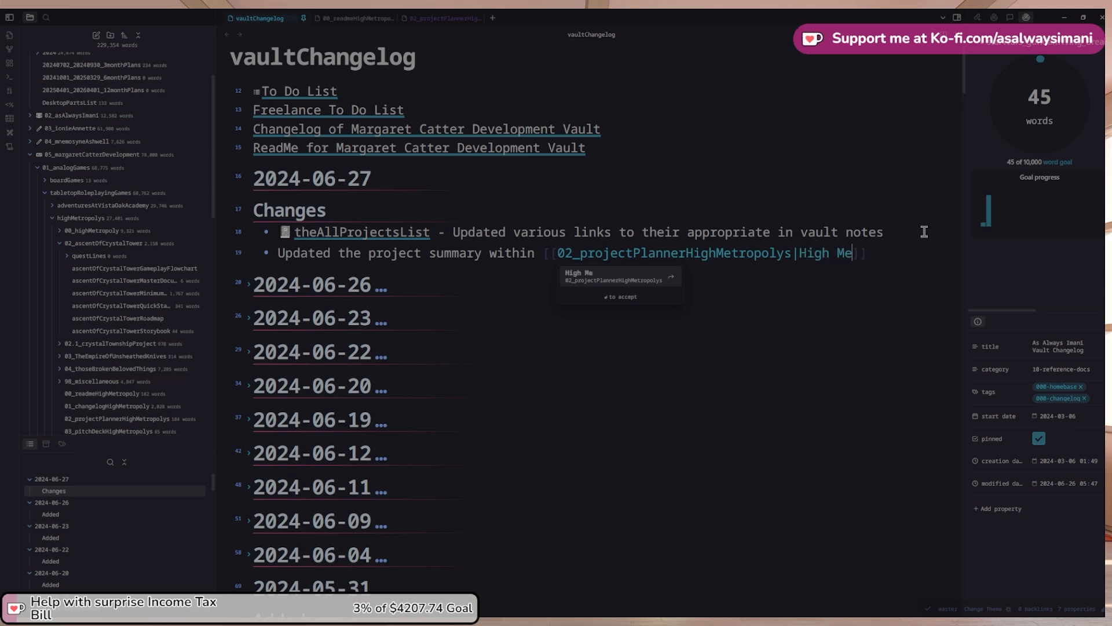
pyautogui.write('tropol')
pyautogui.write("y's Project Pan")
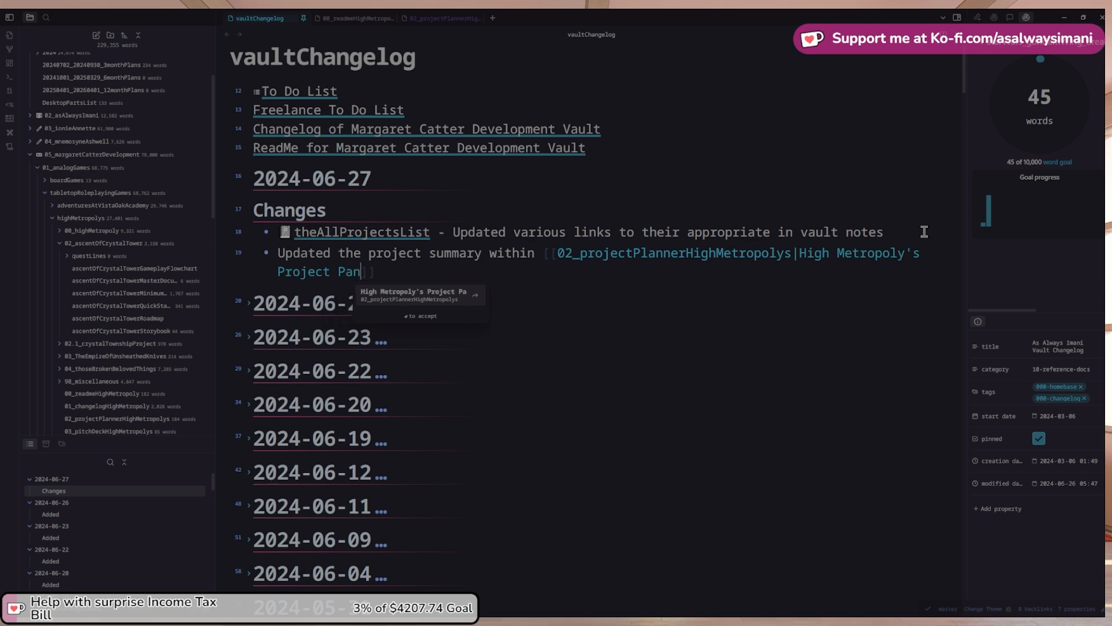
pyautogui.write('ner')
pyautogui.press('End')
pyautogui.press('Up')
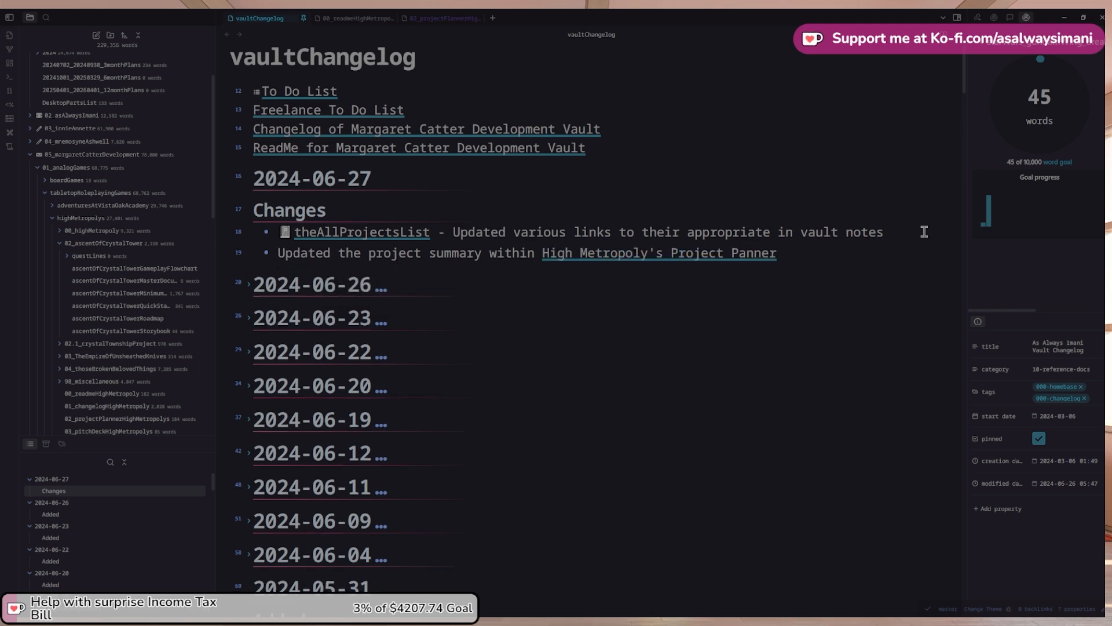
# Open the ascentOfCrystalTowerMasterDocument note and select its title
pyautogui.click(443, 18)
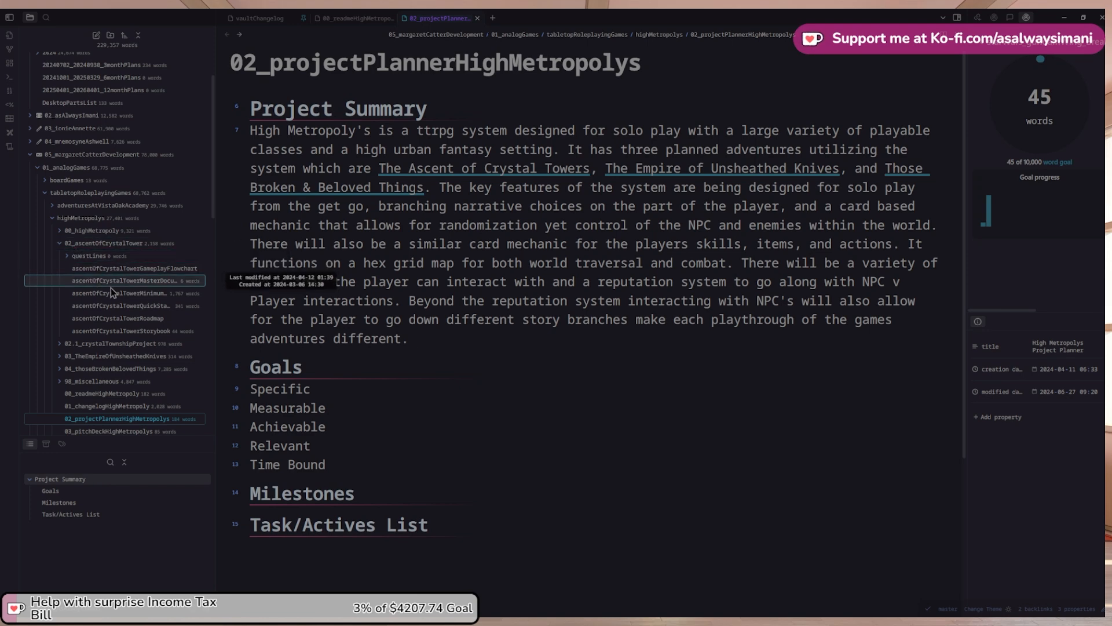
pyautogui.click(135, 284)
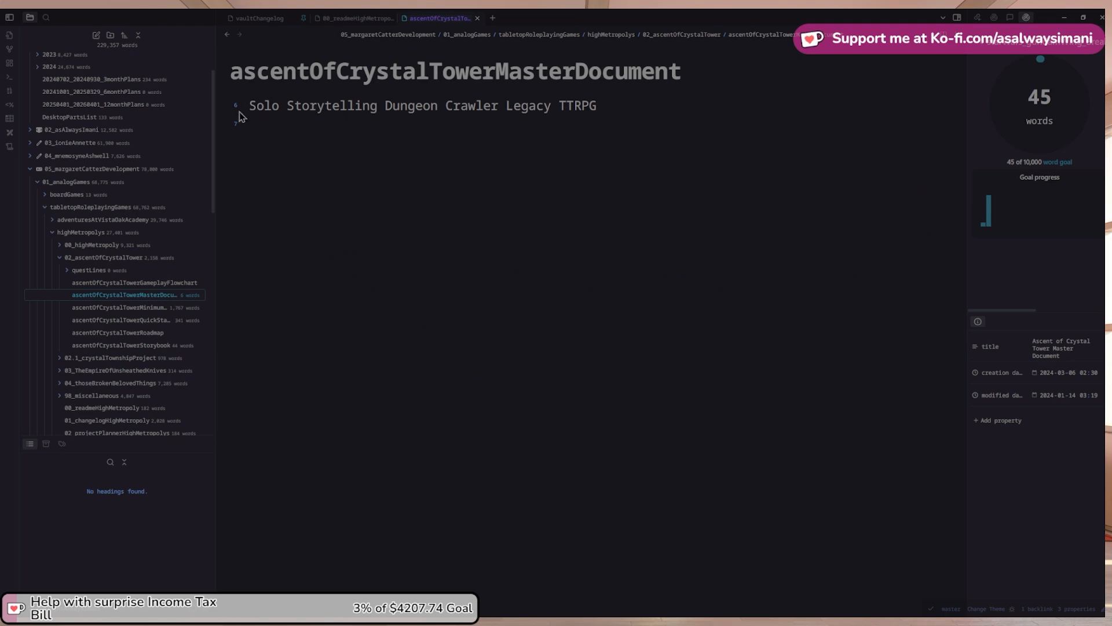
pyautogui.doubleClick(245, 58)
pyautogui.click(230, 38)
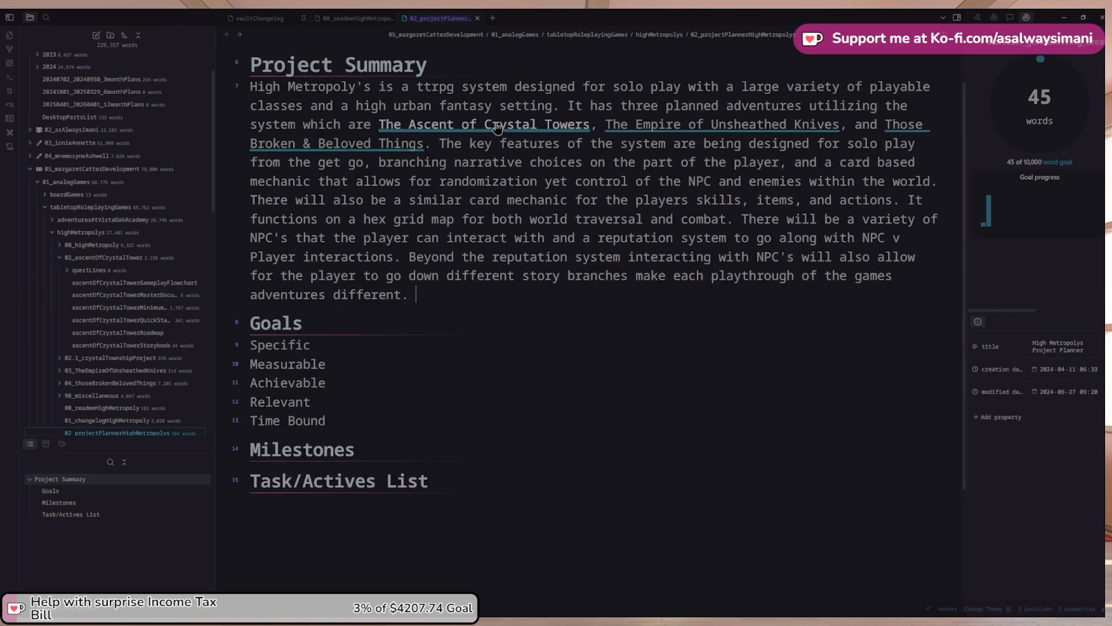
# Fix the planner summary's ending to read 's adventures different.'
pyautogui.moveTo(508, 125); pyautogui.dragTo(524, 143)
pyautogui.click(602, 185)
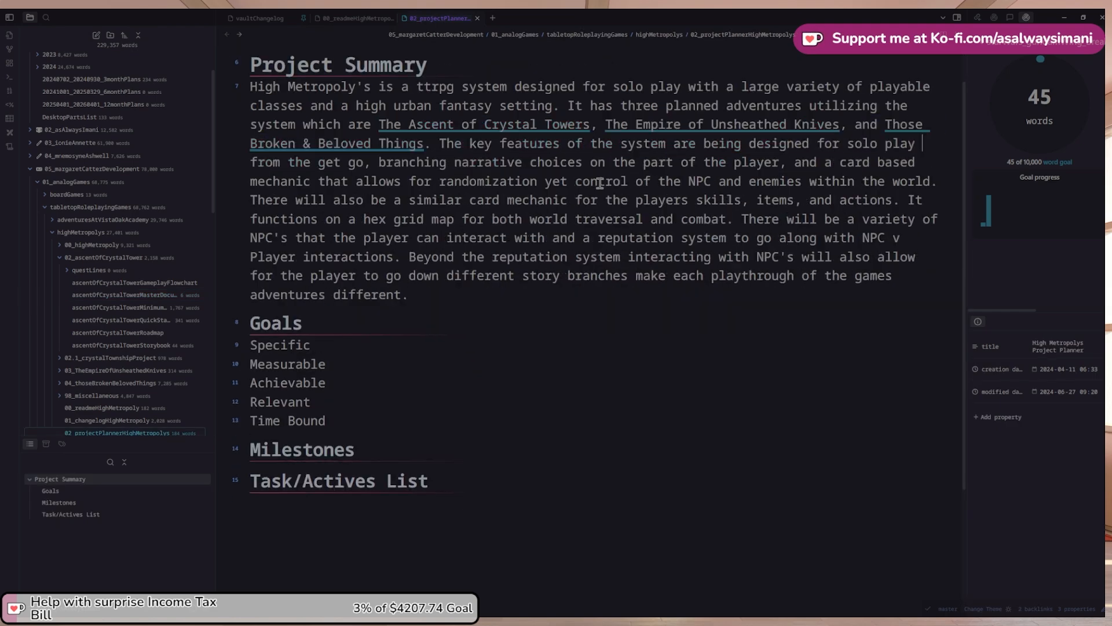
pyautogui.hotkey('ctrl', 'z')
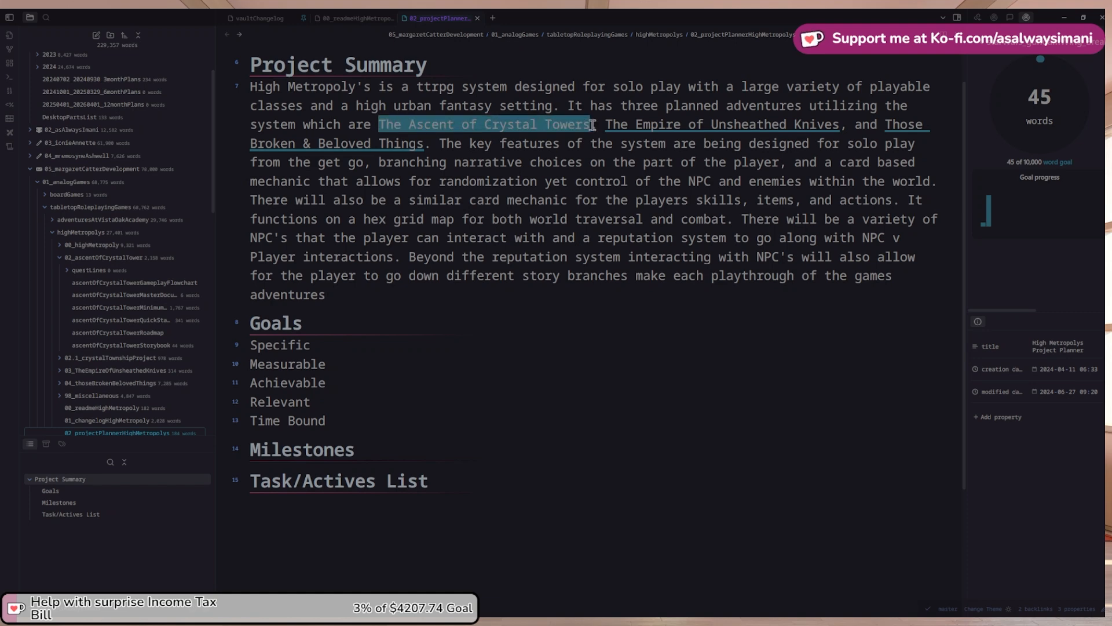
pyautogui.rightClick(409, 238)
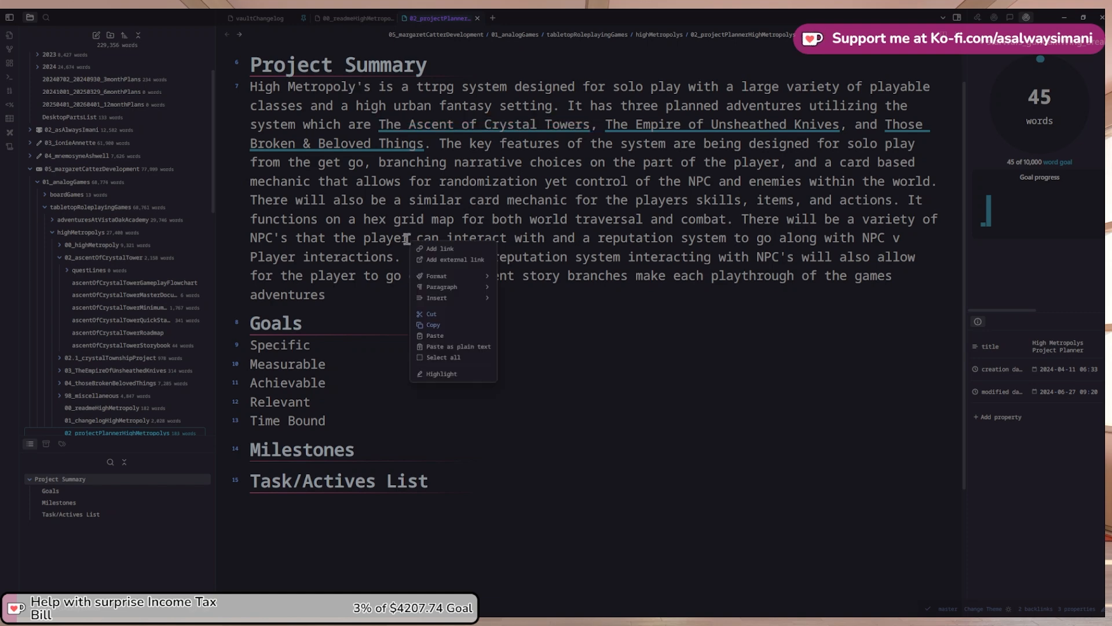
pyautogui.click(381, 307)
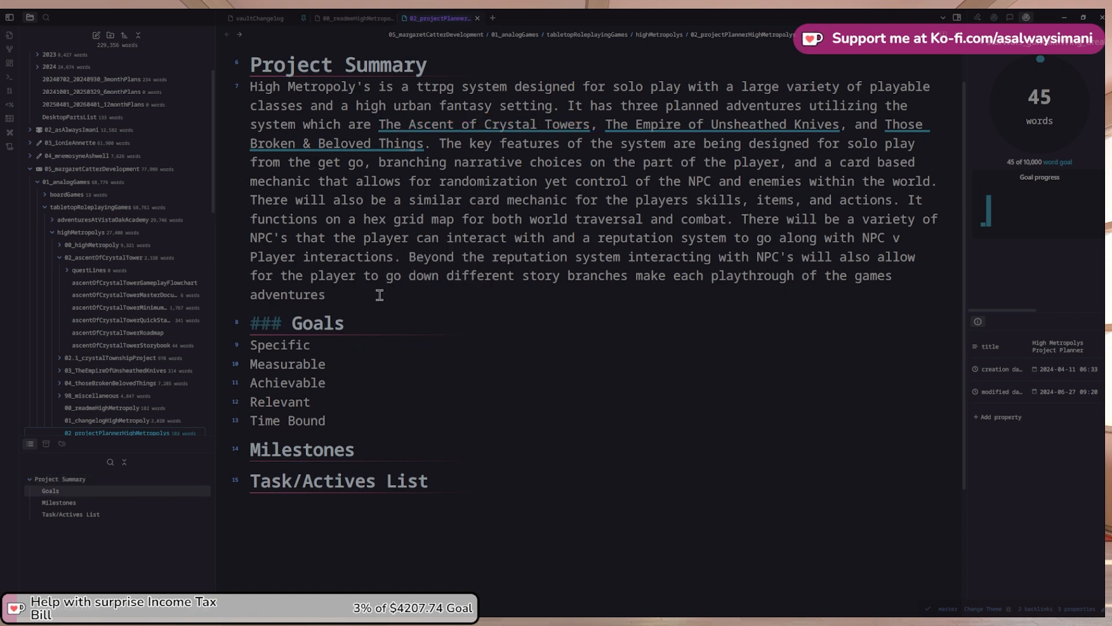
pyautogui.click(377, 290)
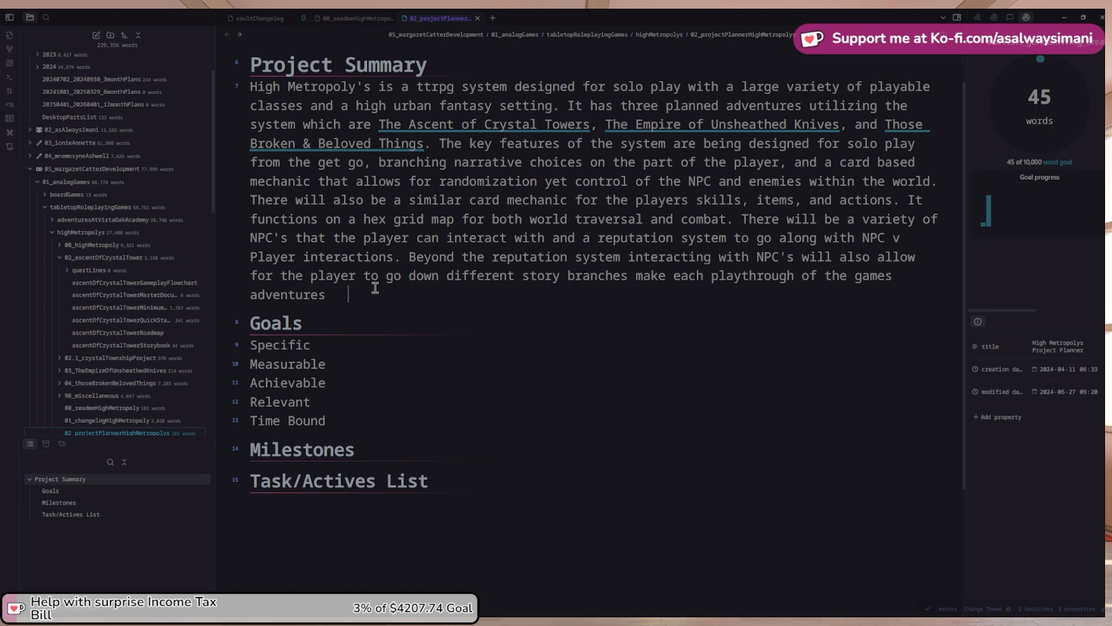
pyautogui.press('BackSpace')
pyautogui.press('BackSpace')
pyautogui.press('BackSpace')
pyautogui.press('BackSpace')
pyautogui.press('BackSpace')
pyautogui.press('BackSpace')
pyautogui.press('BackSpace')
pyautogui.press('BackSpace')
pyautogui.press('BackSpace')
pyautogui.press('BackSpace')
pyautogui.press('BackSpace')
pyautogui.press('BackSpace')
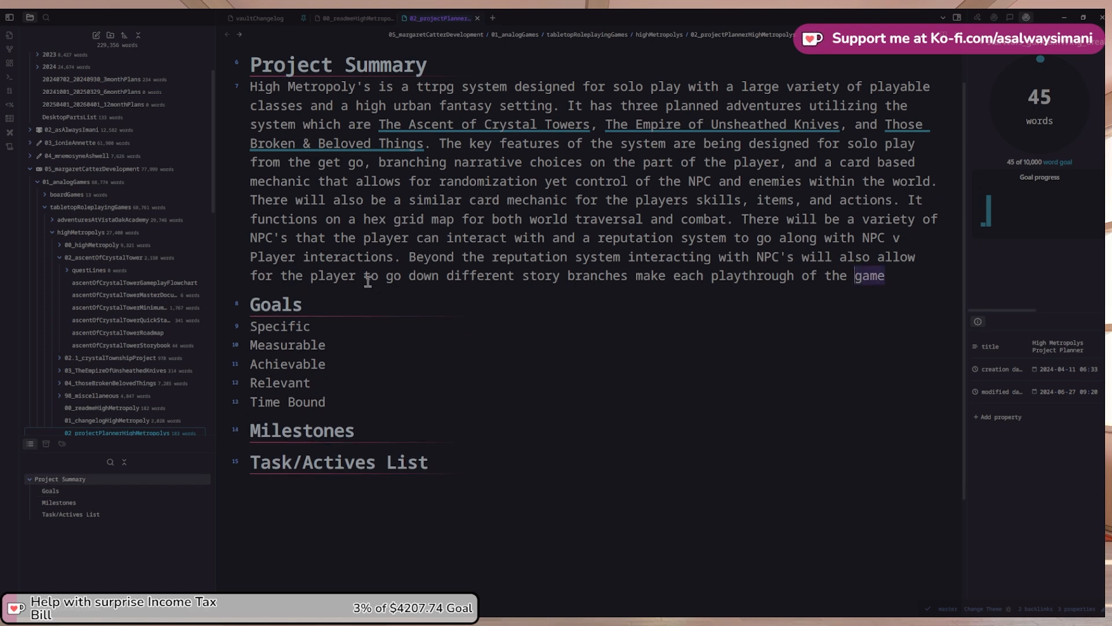
pyautogui.write('s adventures different.')
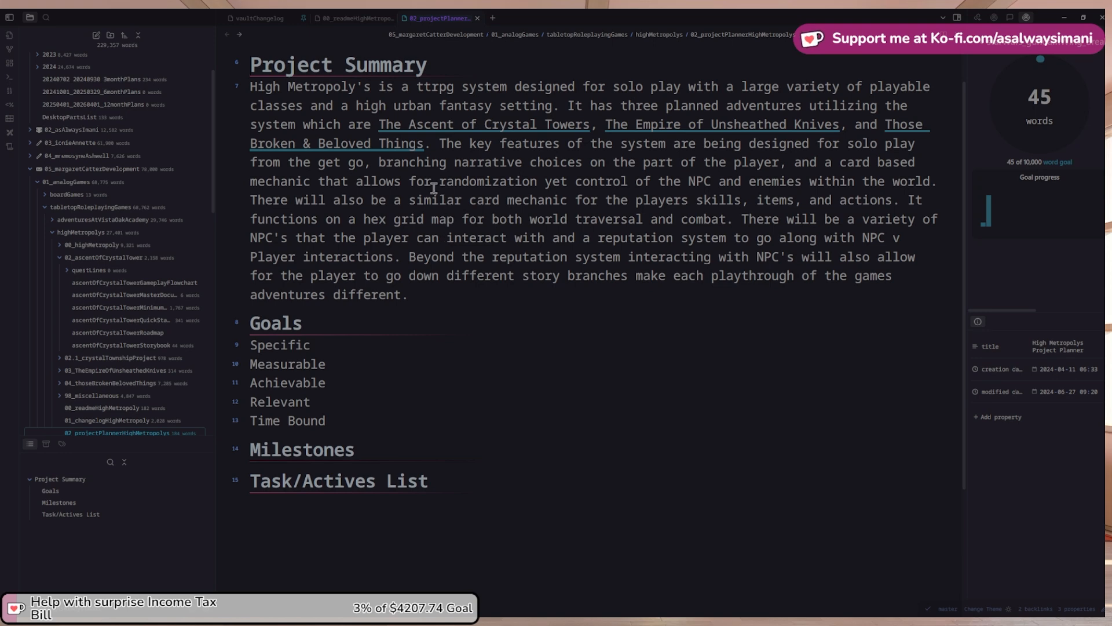
# Retarget 'The Ascent of Crystal Towers' link to ascentOfCrystalTowerMasterDocument and test it
pyautogui.click(591, 125)
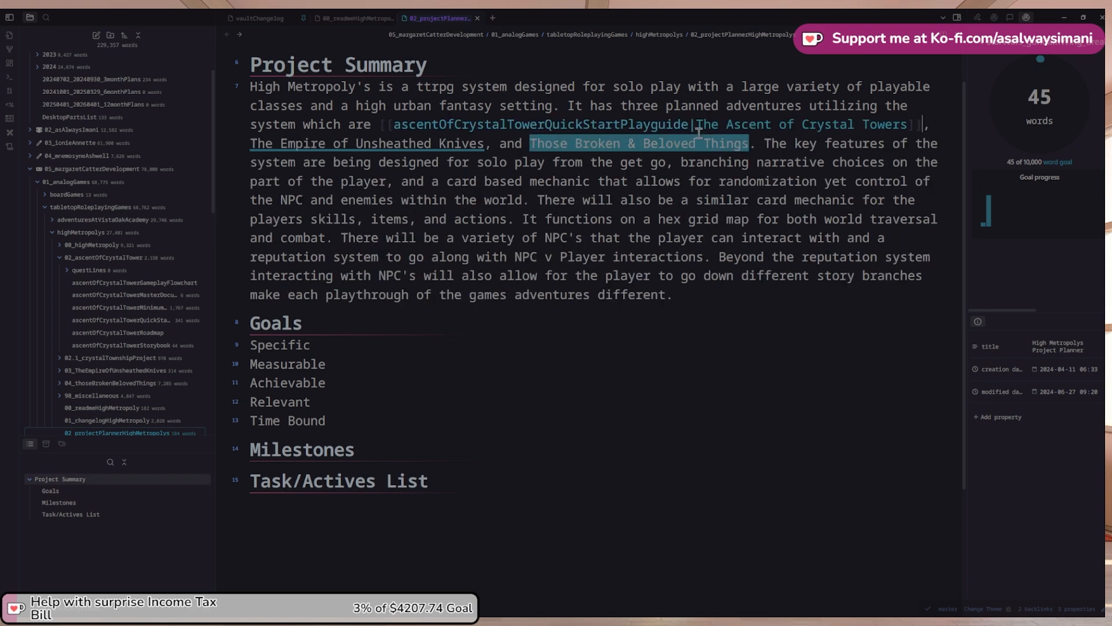
pyautogui.moveTo(690, 125); pyautogui.dragTo(396, 117)
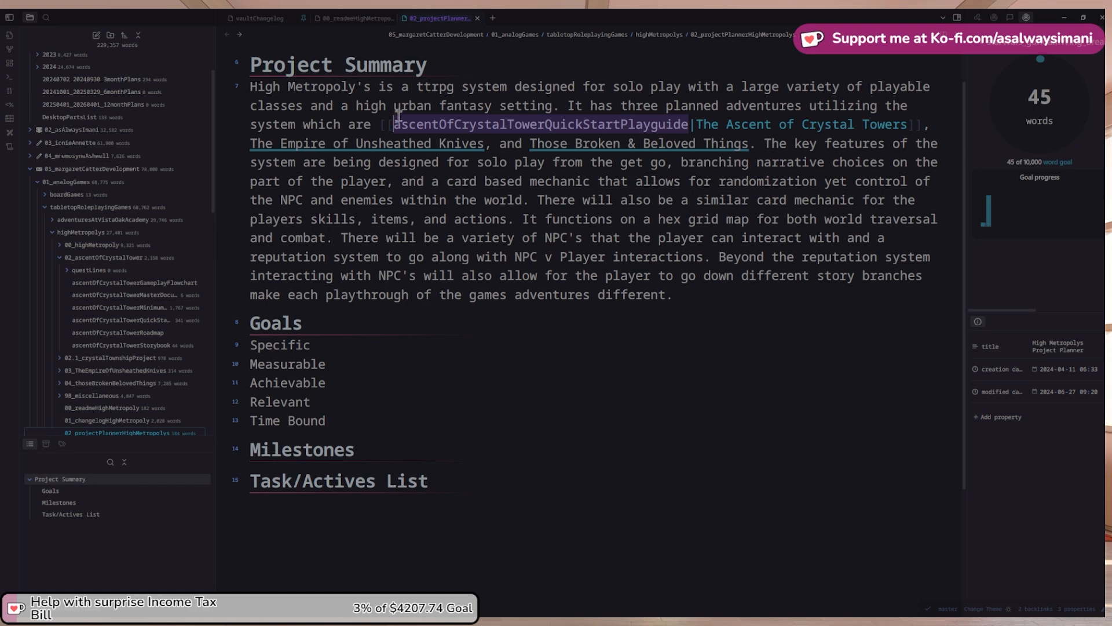
pyautogui.write('ascentOfCrystalTowerMasterDocument')
pyautogui.click(809, 271)
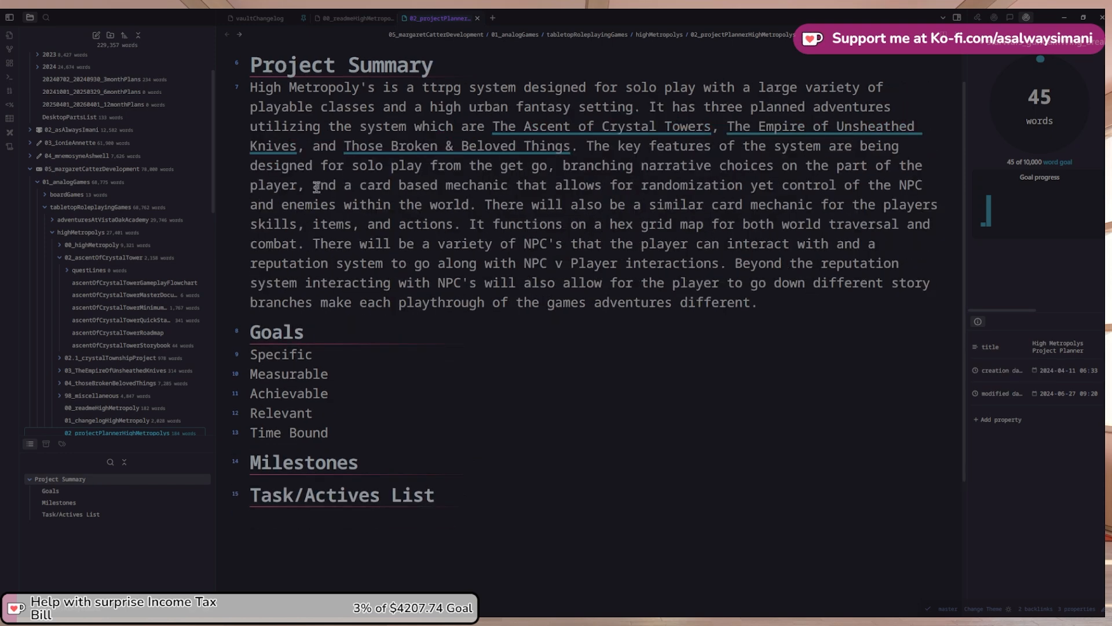
pyautogui.click(559, 127)
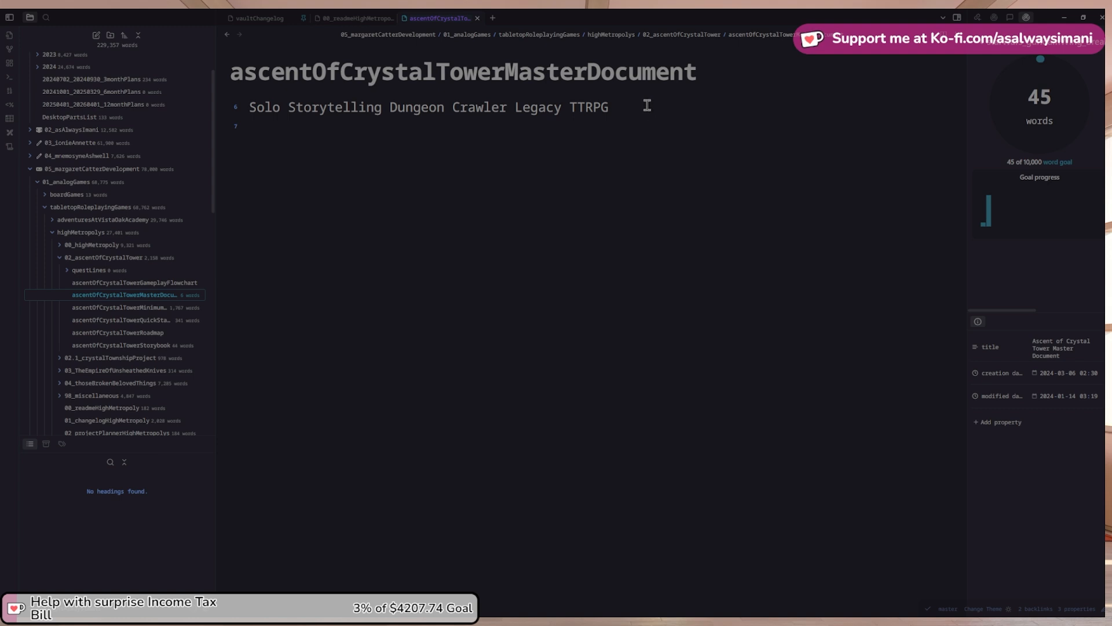
# Copy the '## Project Summary' heading into the master document below its subtitle
pyautogui.click(225, 35)
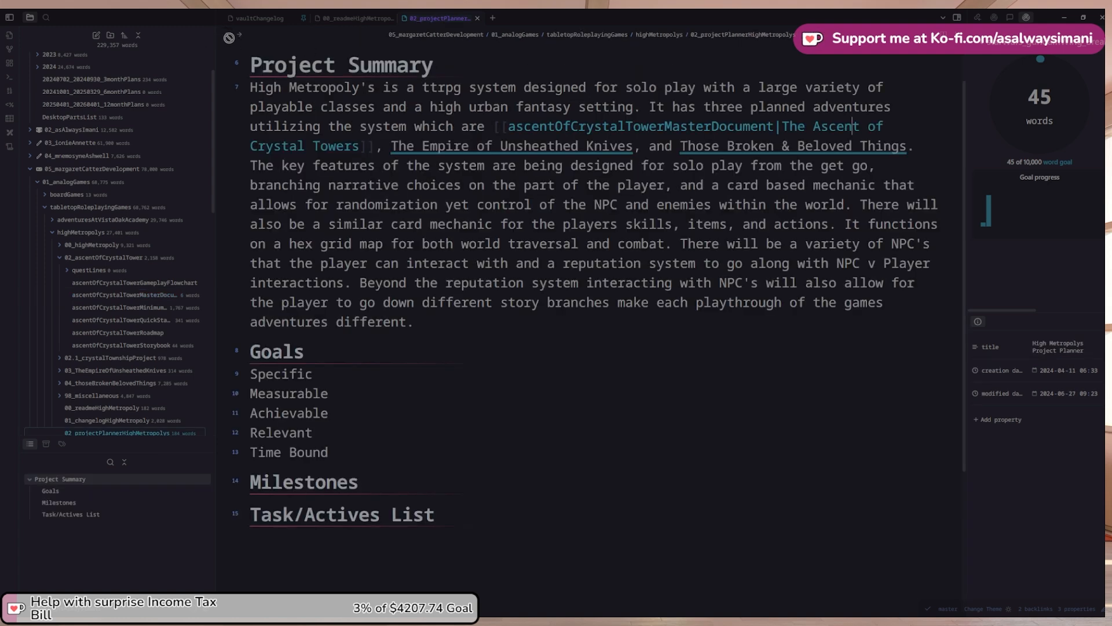
pyautogui.moveTo(471, 65); pyautogui.dragTo(255, 63)
pyautogui.hotkey('ctrl', 'c')
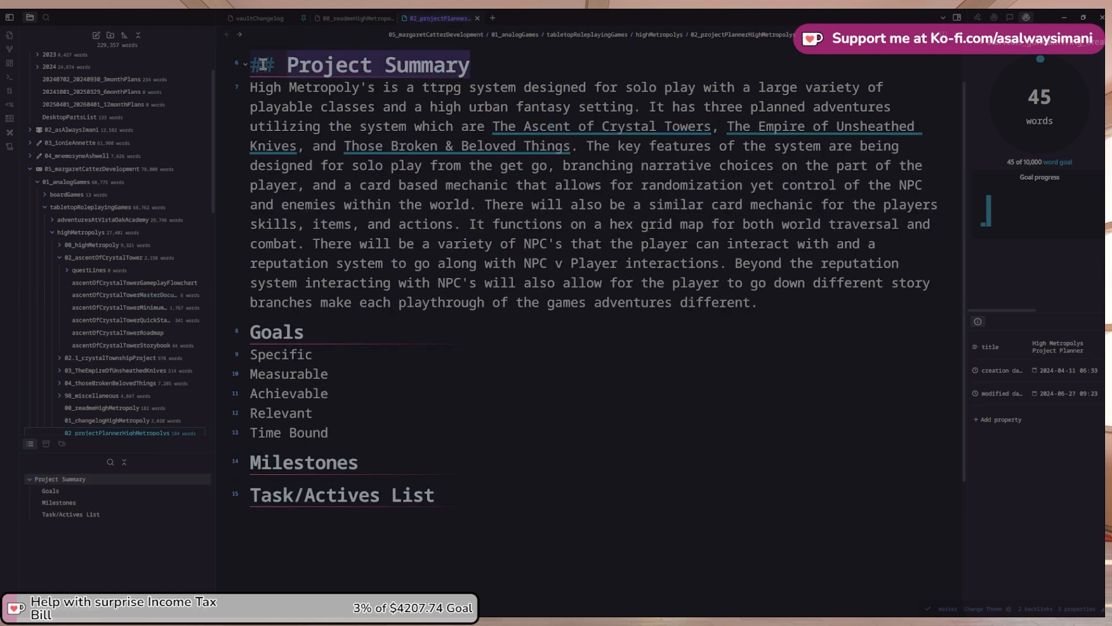
pyautogui.click(239, 35)
pyautogui.press('Return')
pyautogui.press('Return')
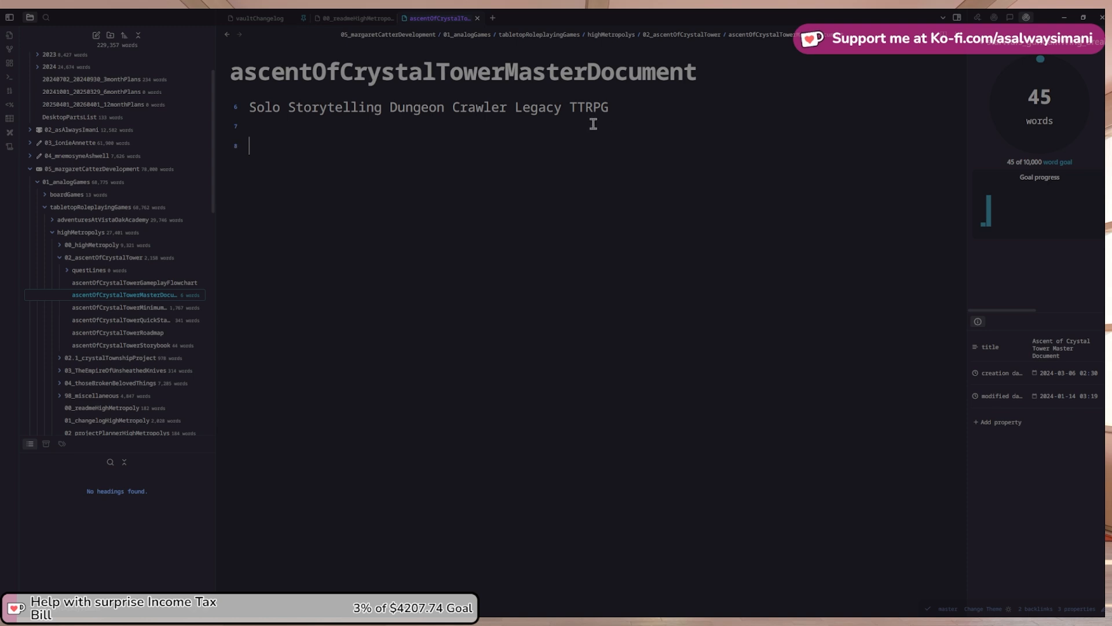
pyautogui.hotkey('ctrl', 'v')
pyautogui.click(226, 34)
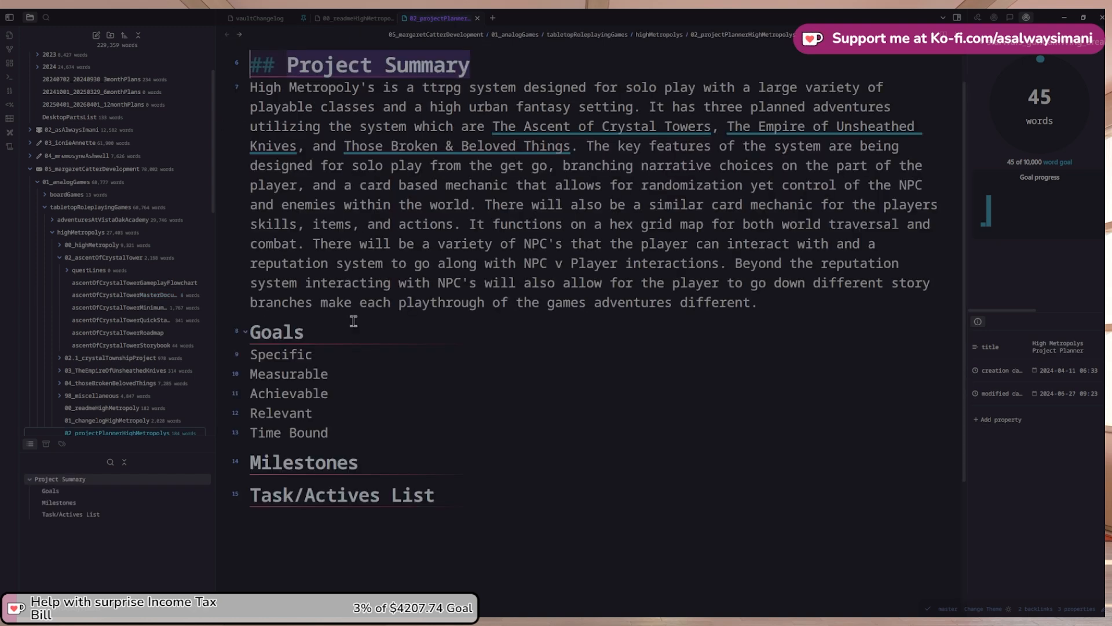
# Paste the Goals, SMART, Milestones and Task/Actives List headings under Project Summary, removing the blank line
pyautogui.moveTo(470, 495); pyautogui.dragTo(241, 325)
pyautogui.hotkey('ctrl', 'c')
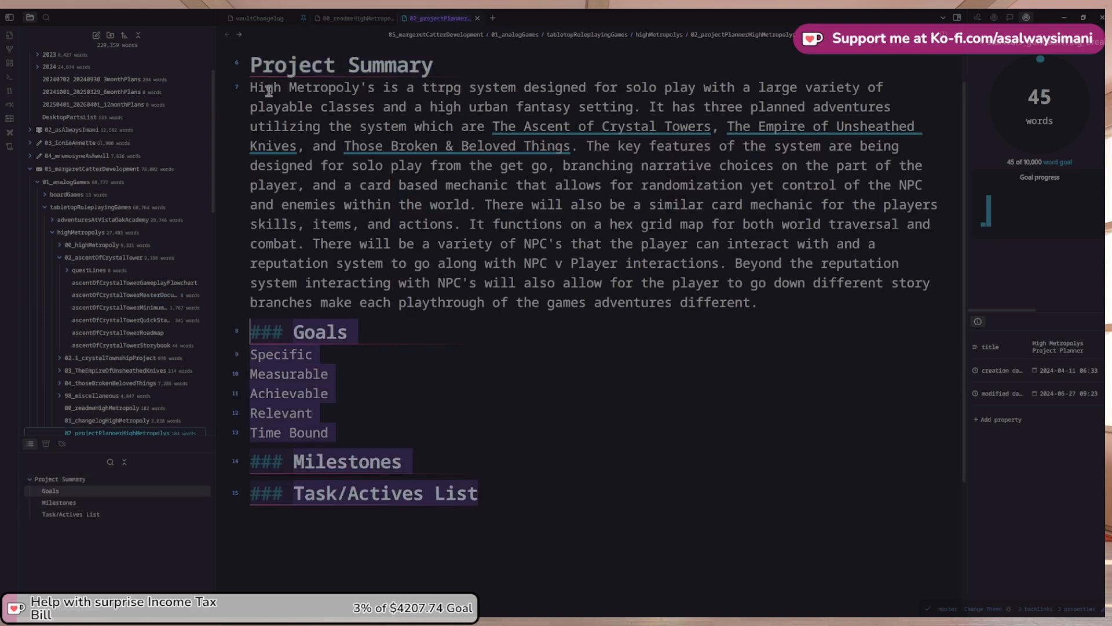
pyautogui.click(239, 35)
pyautogui.click(516, 180)
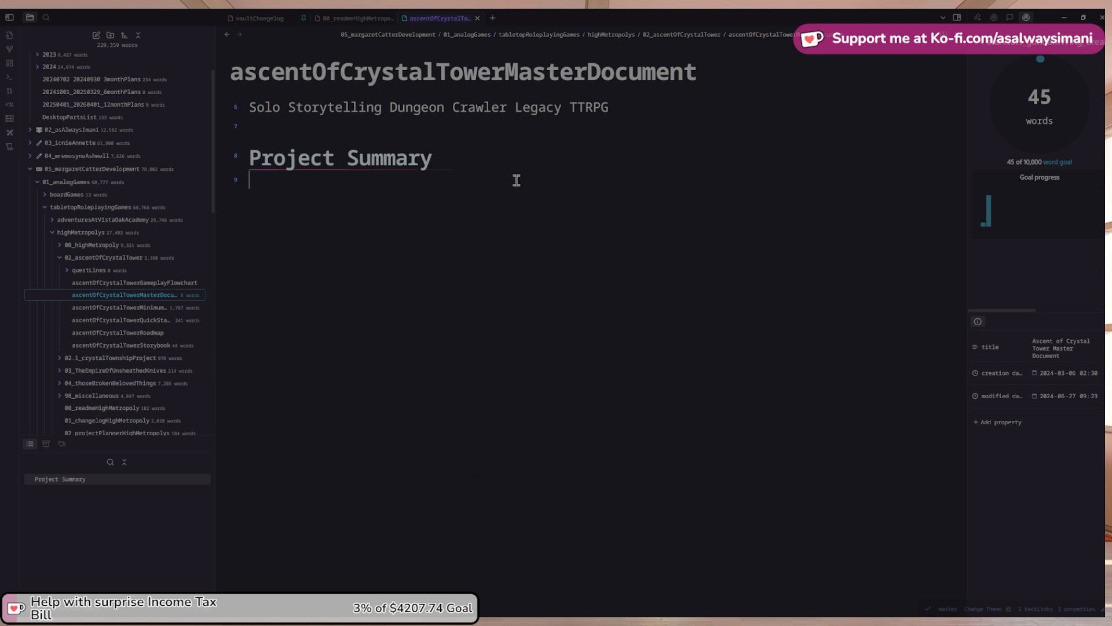
pyautogui.hotkey('ctrl', 'v')
pyautogui.click(269, 127)
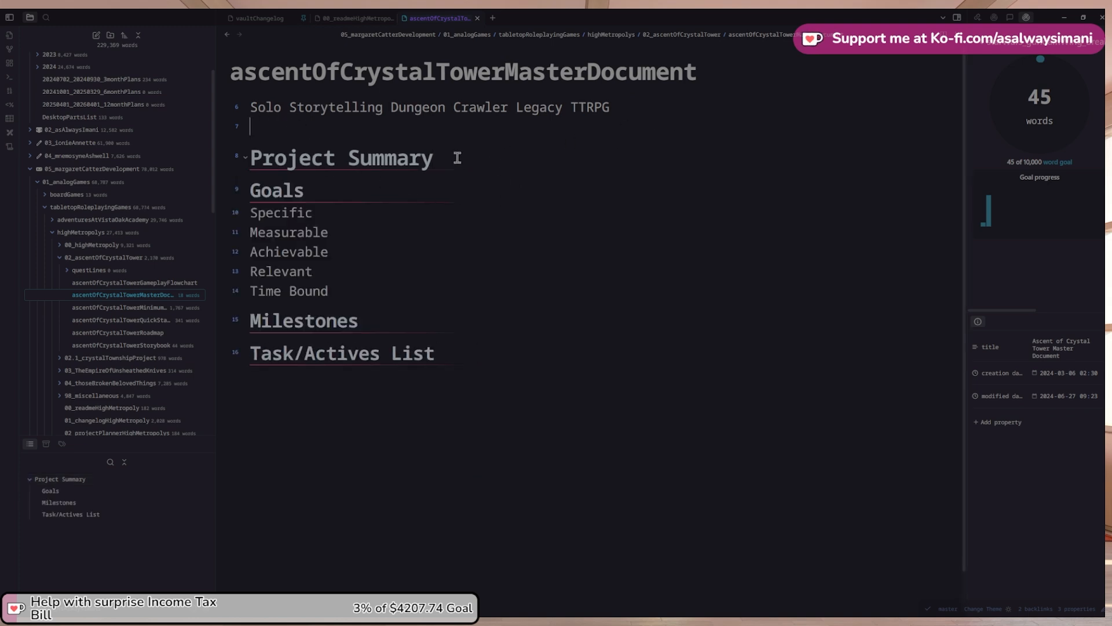
pyautogui.press('Delete')
pyautogui.press('Down')
pyautogui.press('Up')
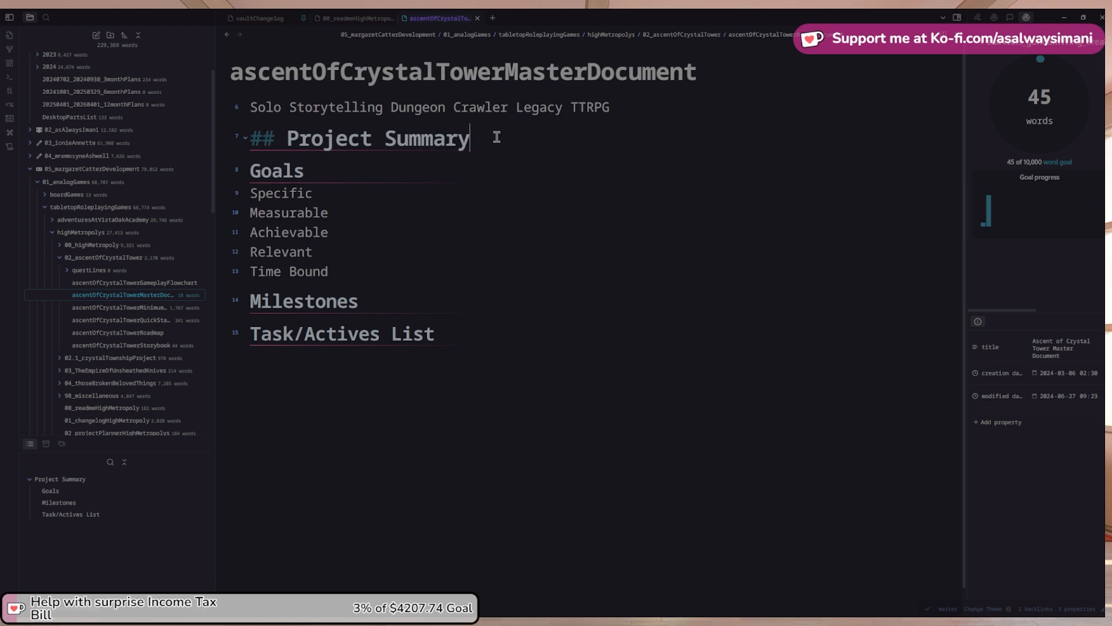
# Start the summary with 'The Ascent of the Crystal Tower'
pyautogui.press('Return')
pyautogui.write('T')
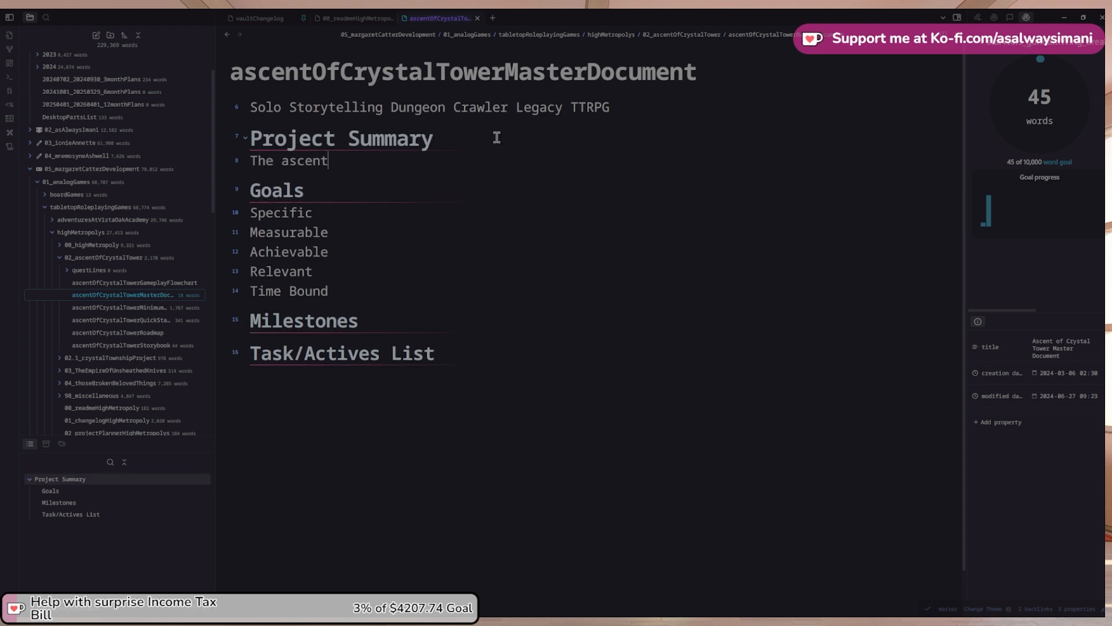
pyautogui.write('he Ascent of')
pyautogui.write(' Cr')
pyautogui.press('BackSpace')
pyautogui.press('BackSpace')
pyautogui.write('the Crystal t')
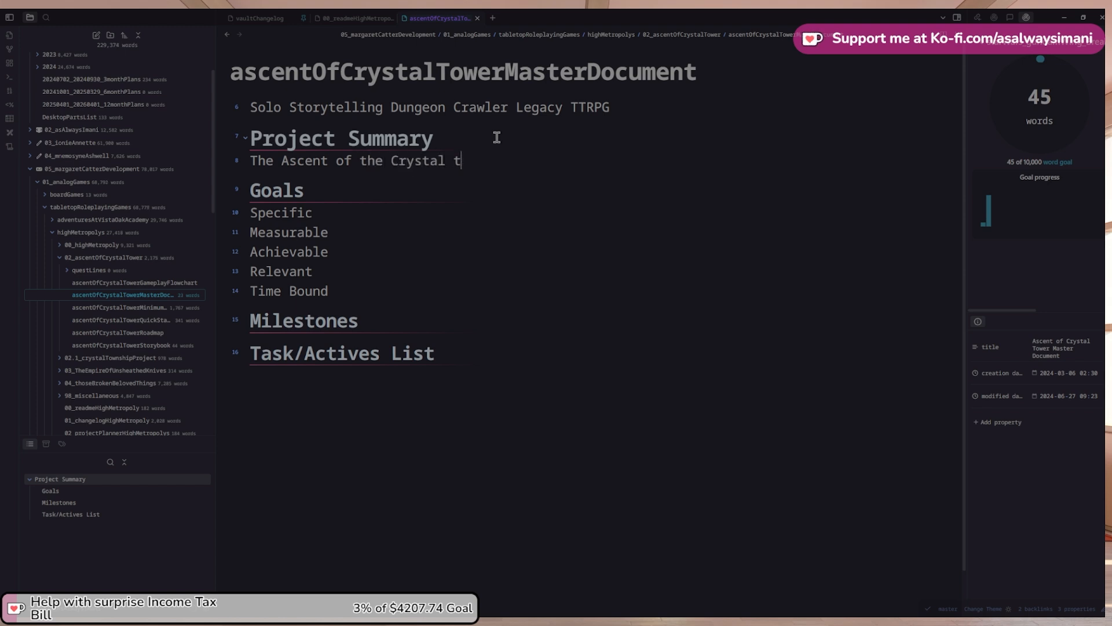
pyautogui.press('BackSpace')
pyautogui.write('Twer')
pyautogui.press('BackSpace')
pyautogui.press('BackSpace')
pyautogui.write('ower is a solo')
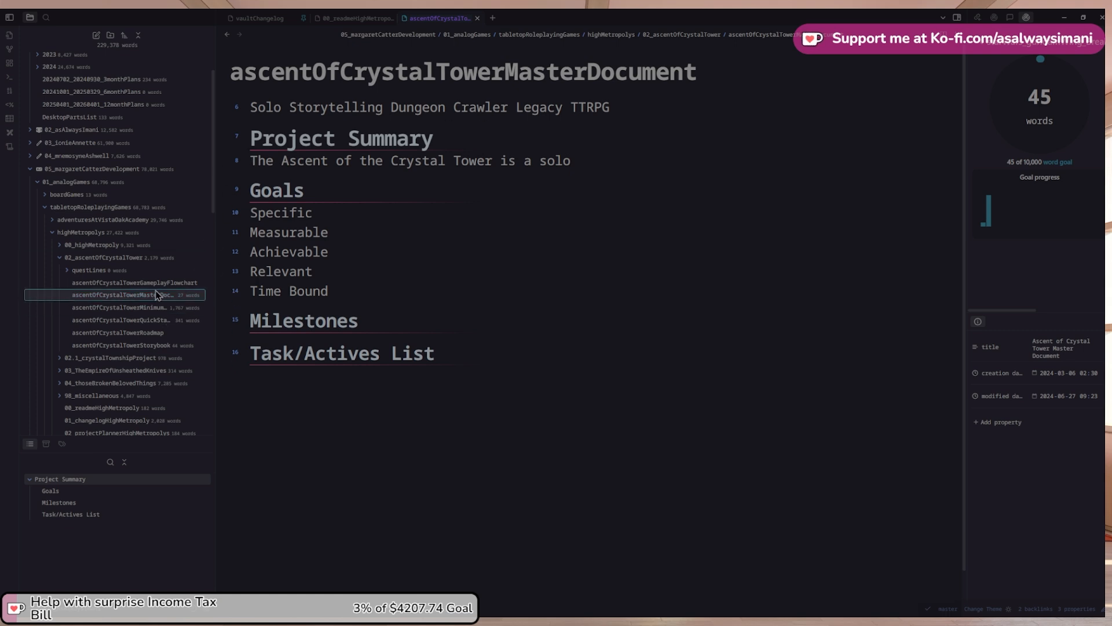
# Copy the two quick-start playguide links from the MinimumViableGame note below the master document's subtitle
pyautogui.click(168, 311)
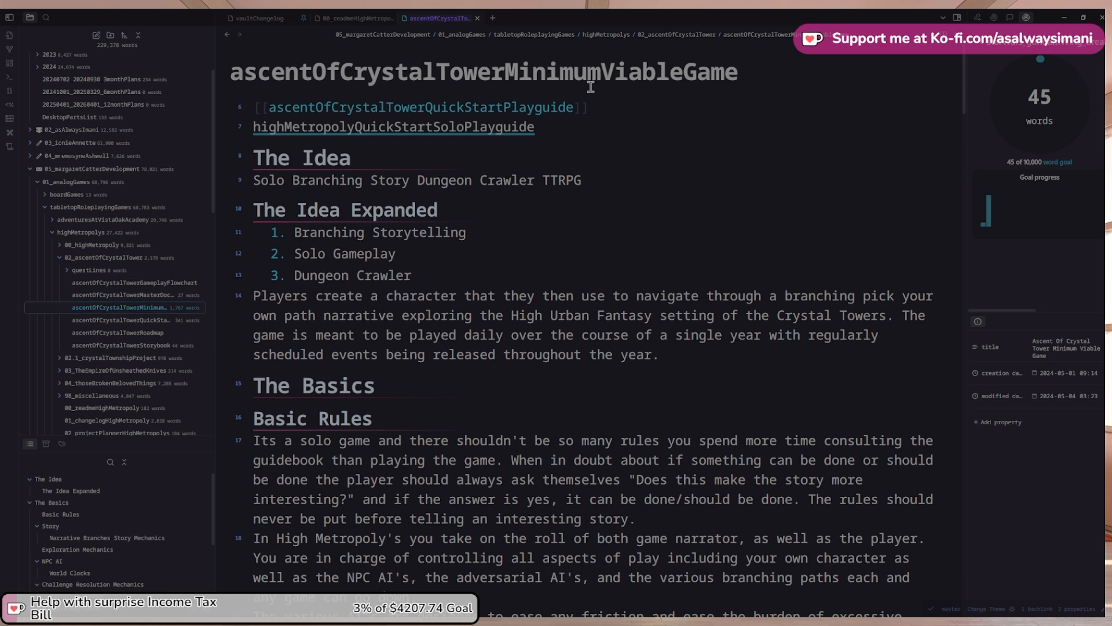
pyautogui.keyDown('shift'); pyautogui.click(585, 126); pyautogui.keyUp('shift')
pyautogui.hotkey('ctrl', 'c')
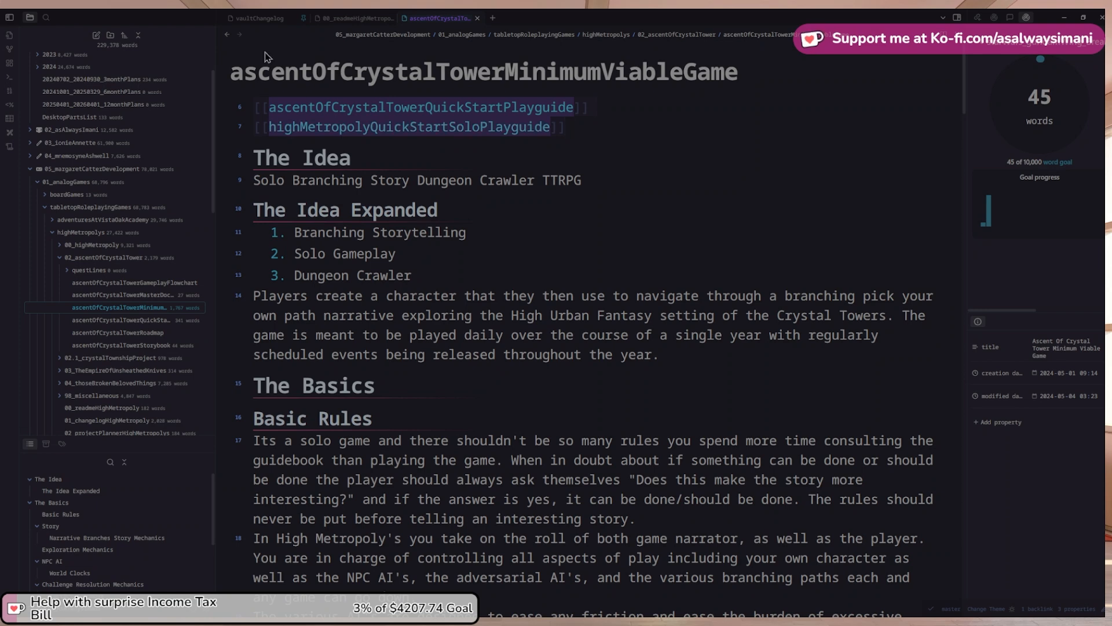
pyautogui.click(228, 34)
pyautogui.click(414, 74)
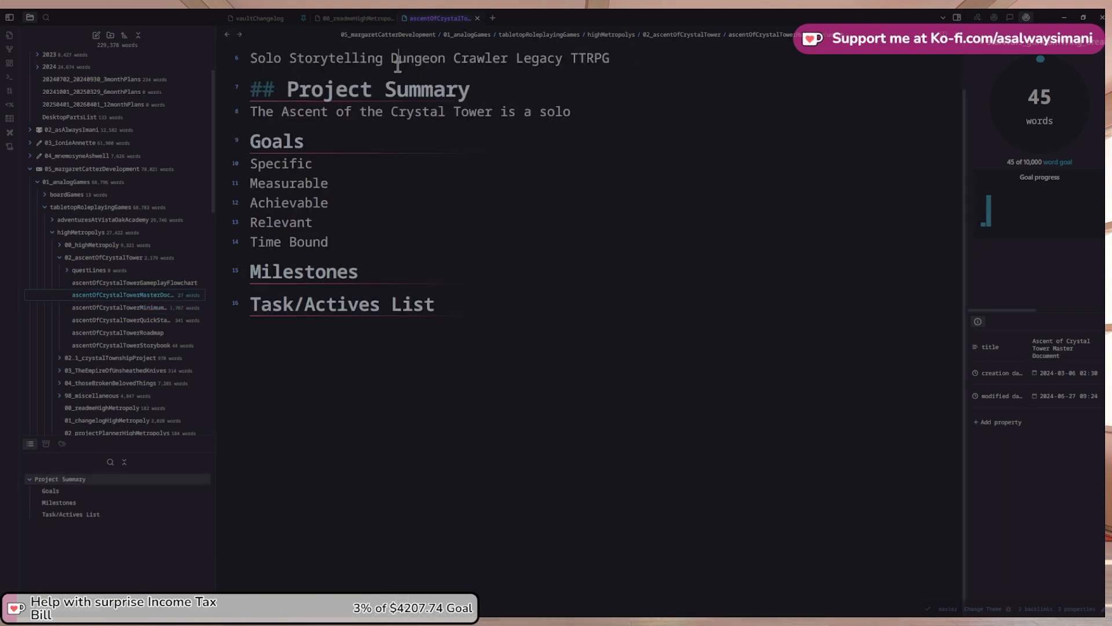
pyautogui.click(635, 64)
pyautogui.press('Return')
pyautogui.hotkey('ctrl', 'v')
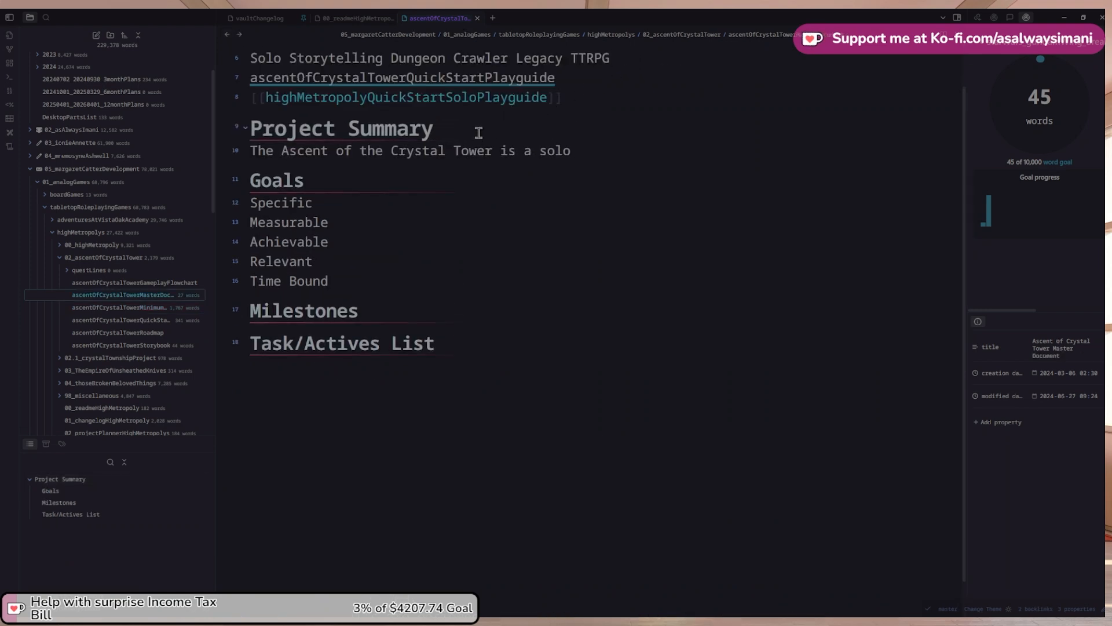
# Delete the empty [[]] link line above Project Summary
pyautogui.press('Return')
pyautogui.write('[[')
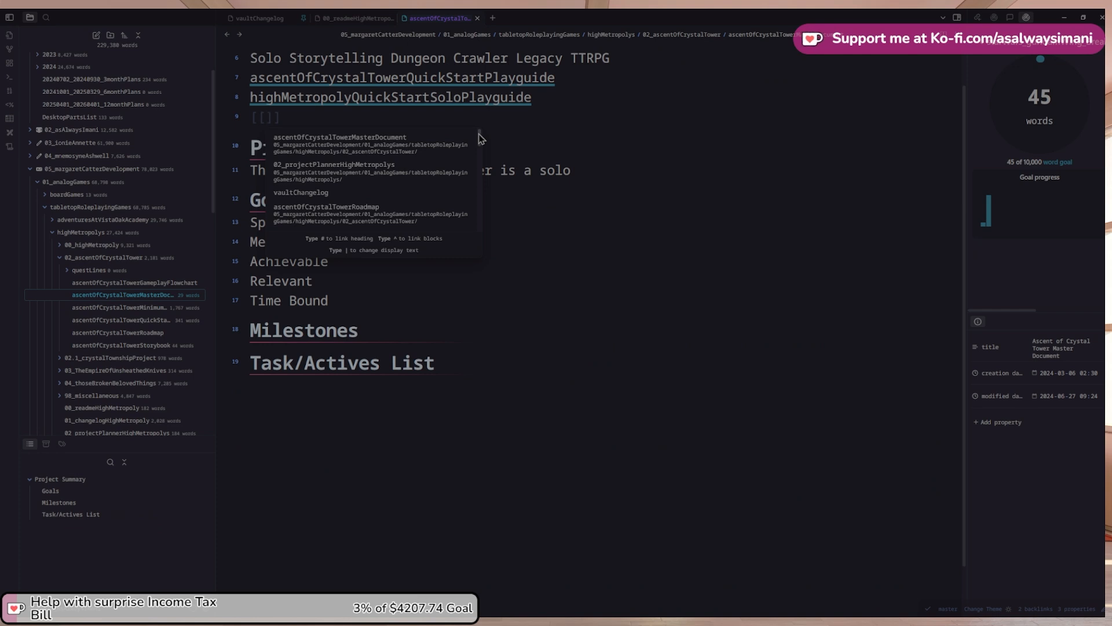
pyautogui.press('Escape')
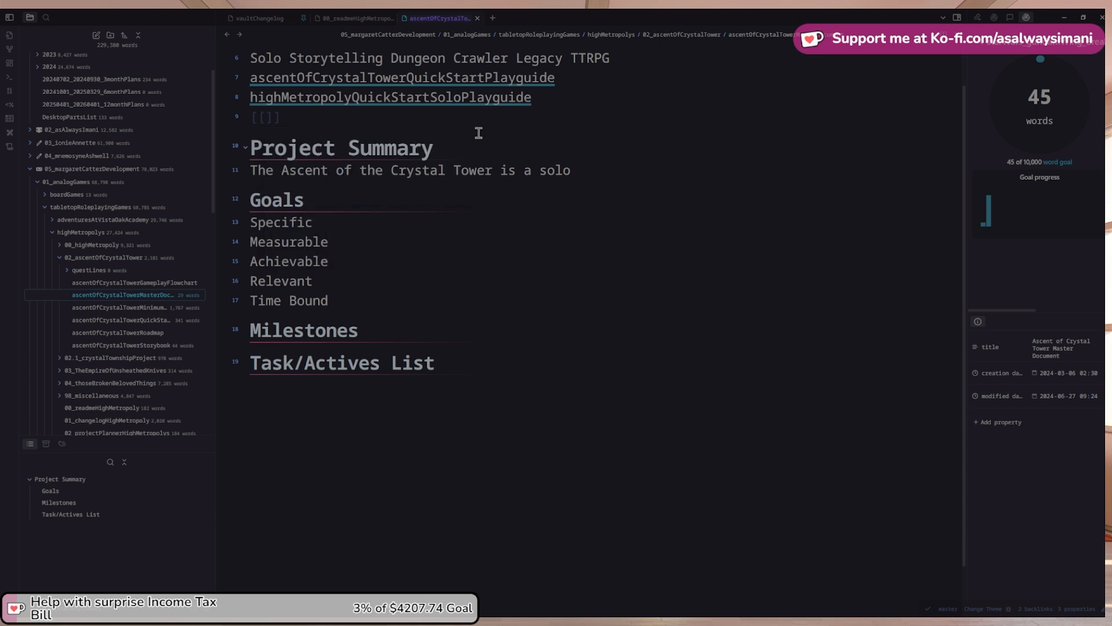
pyautogui.press('Home')
pyautogui.press('Delete')
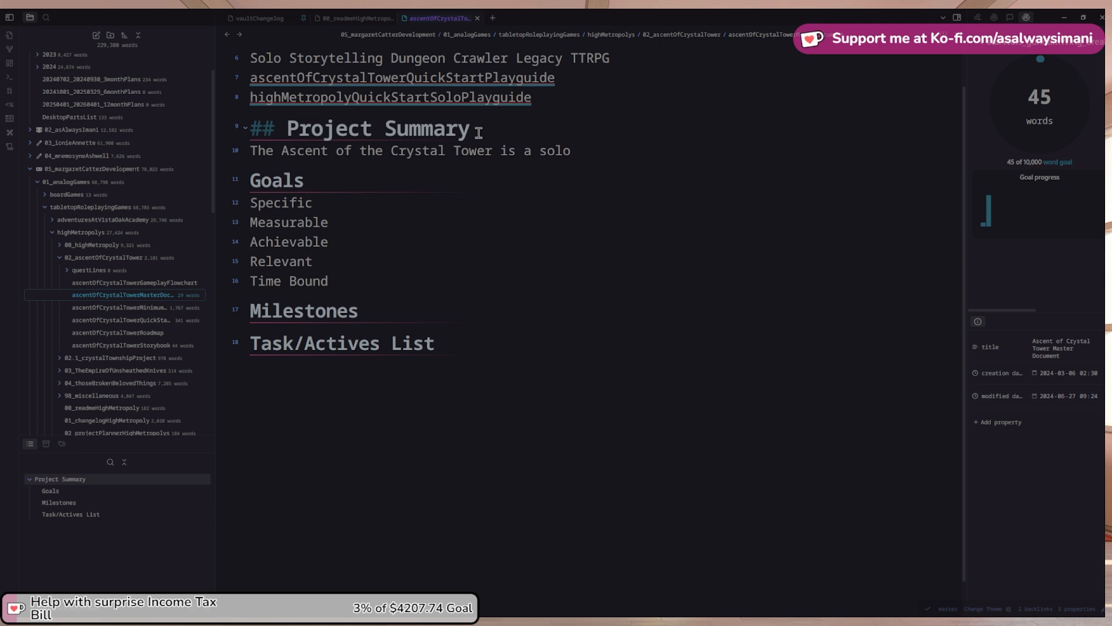
# Rename highMetropolyQuickStartSoloPlayguide to highMetropolyQuickStartPlayguide and return to the master document
pyautogui.click(490, 98)
pyautogui.click(606, 74)
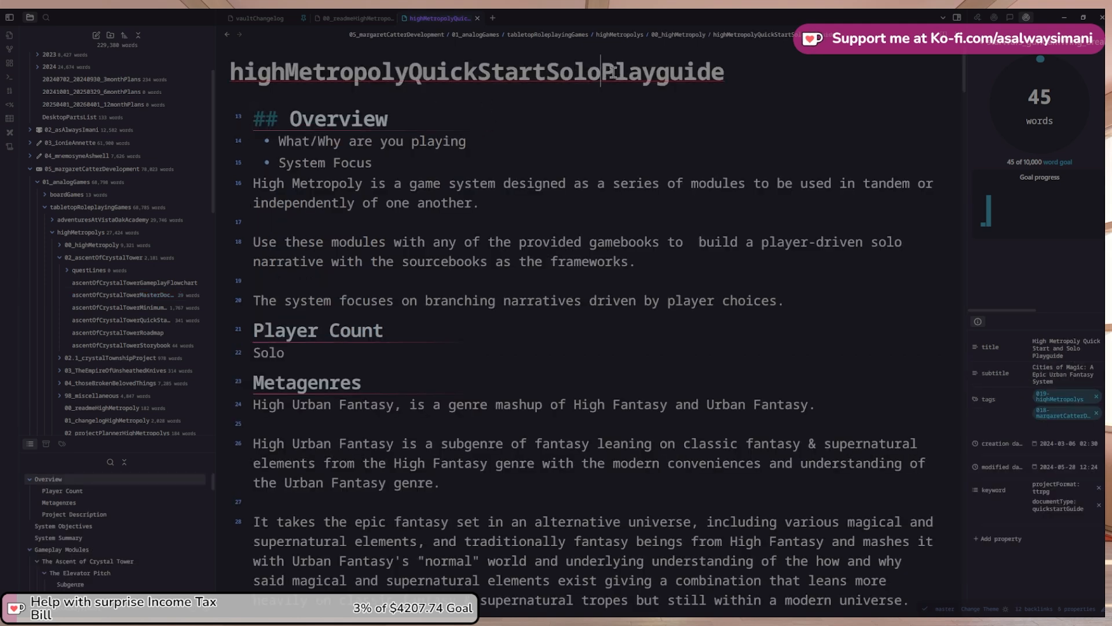
pyautogui.press('BackSpace')
pyautogui.press('BackSpace')
pyautogui.press('BackSpace')
pyautogui.press('BackSpace')
pyautogui.press('Return')
pyautogui.click(227, 34)
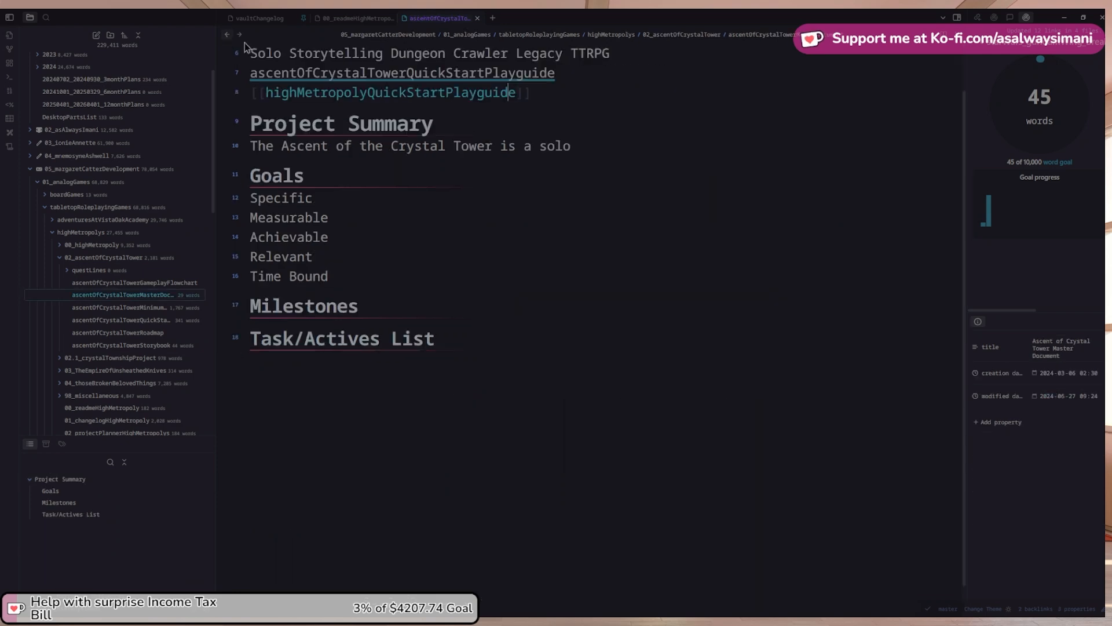
# Browse the Ascent quick-start playguide's Preface and its linked High Metropoly playguide
pyautogui.click(597, 148)
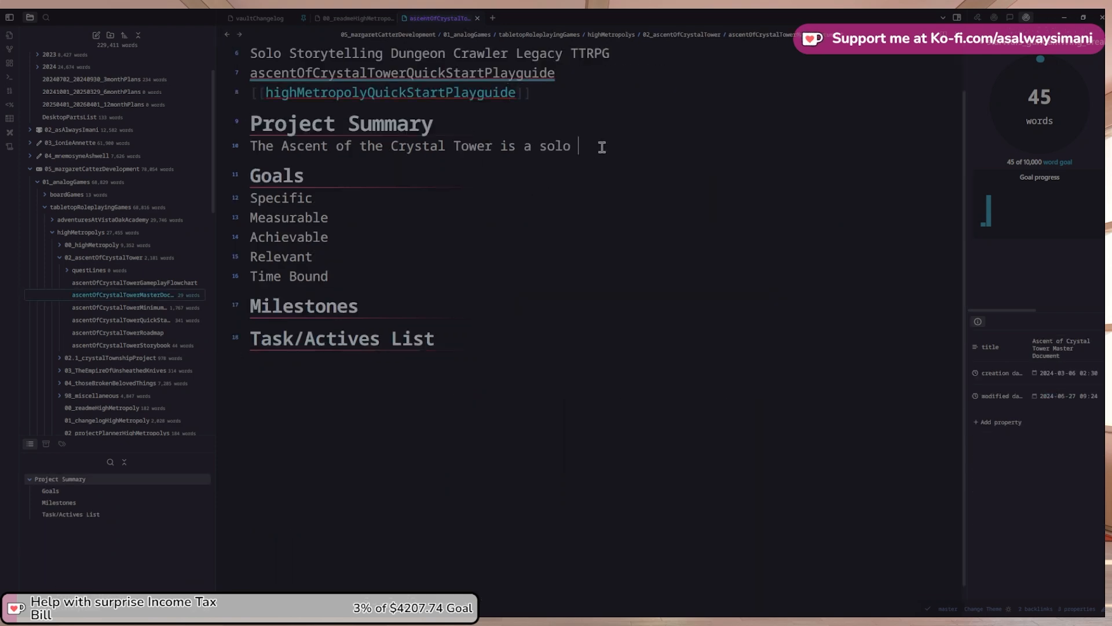
pyautogui.click(395, 75)
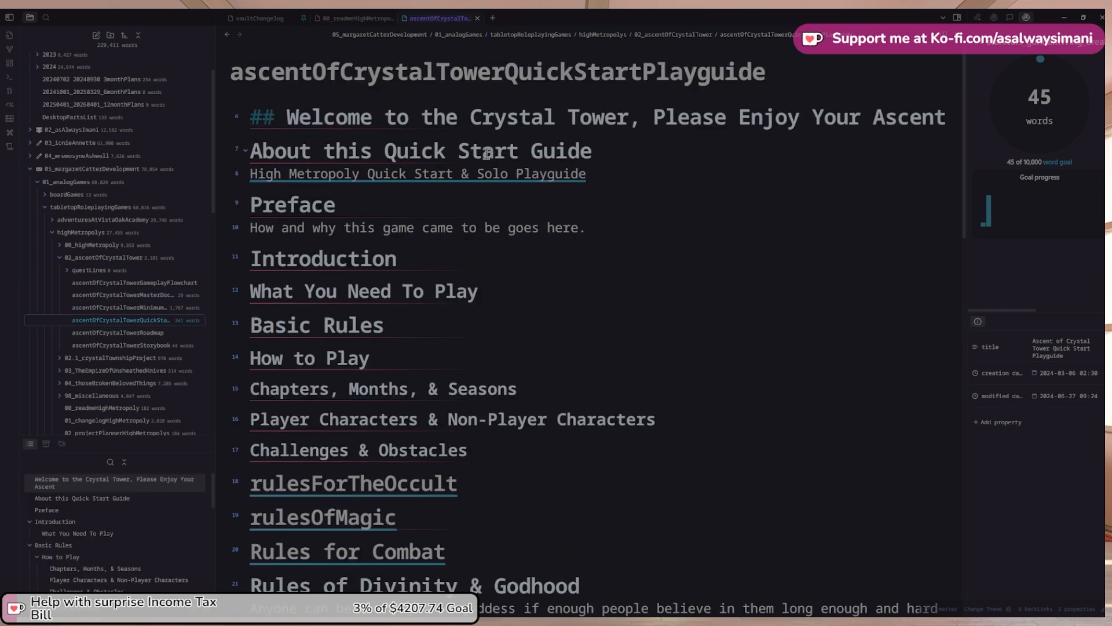
pyautogui.scroll(-7, 487, 154)
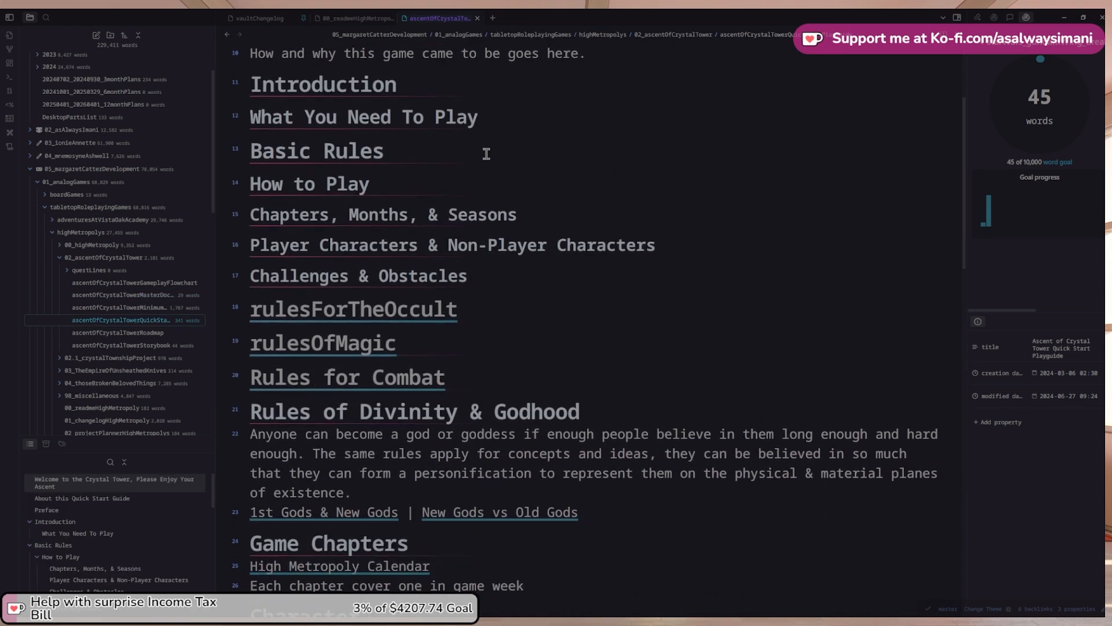
pyautogui.scroll(8, 486, 154)
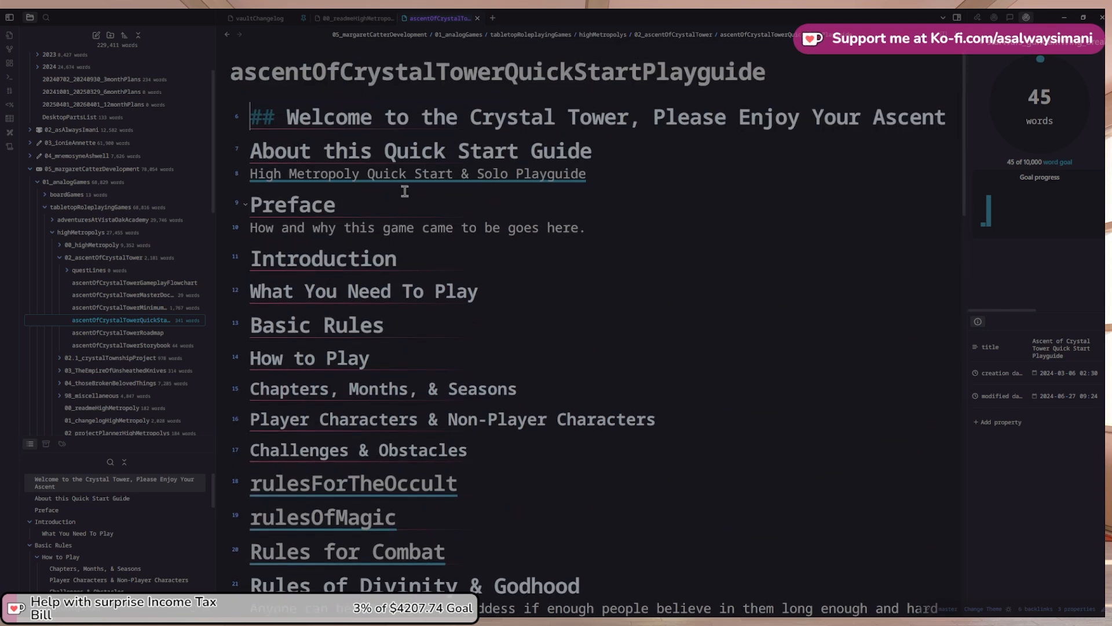
pyautogui.click(405, 180)
pyautogui.click(474, 227)
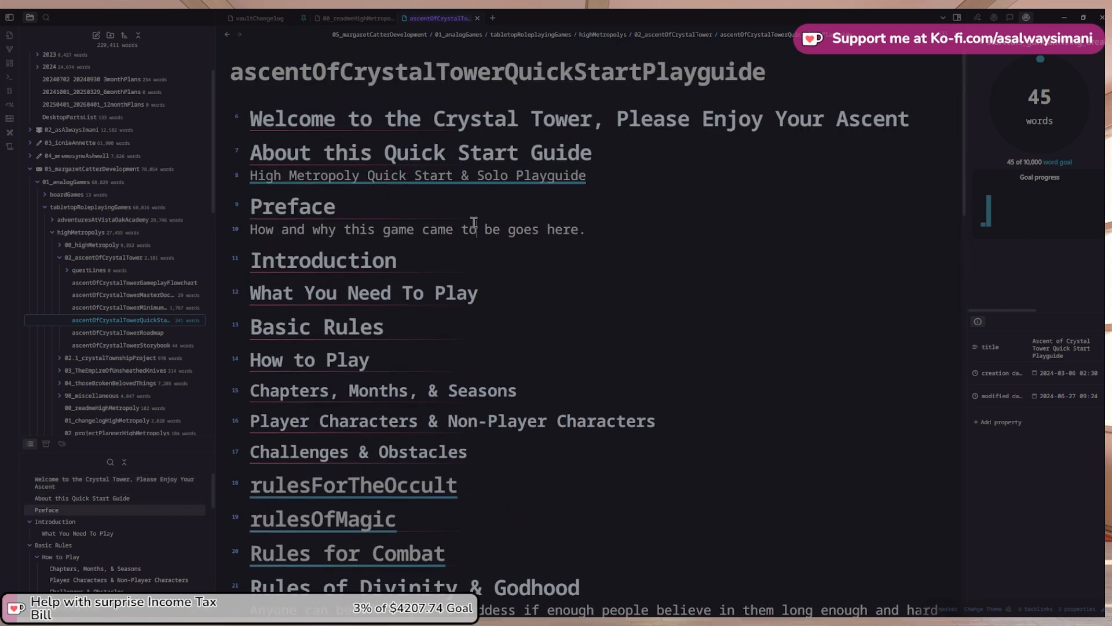
pyautogui.click(450, 177)
pyautogui.scroll(-3, 450, 181)
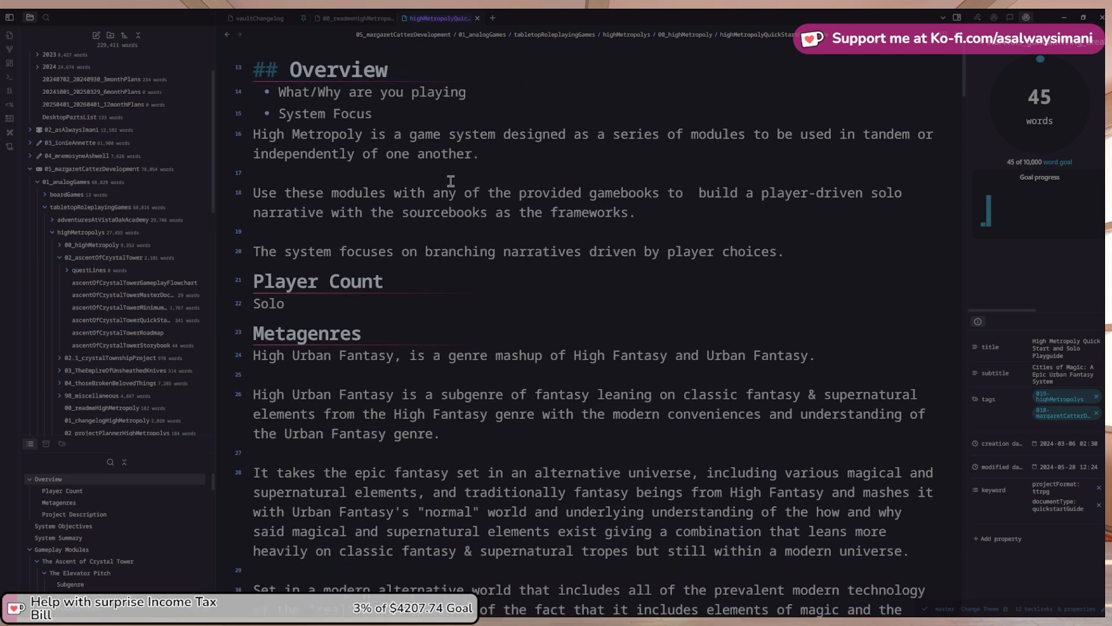
pyautogui.scroll(-3, 450, 182)
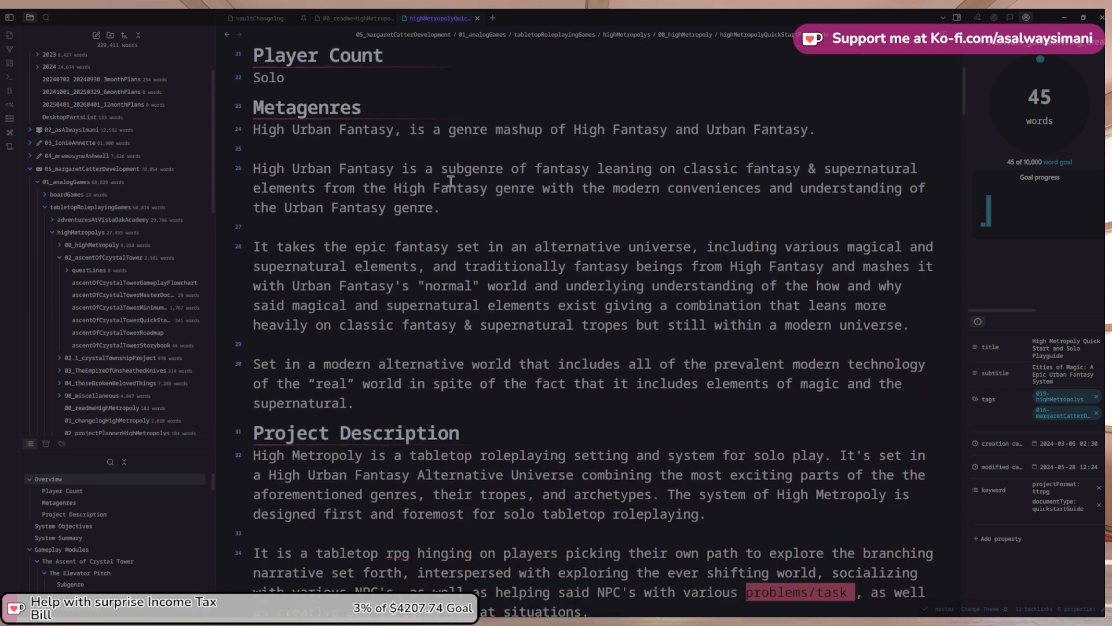
pyautogui.scroll(6, 450, 181)
# Compare the High Metropoly planner and Ascent playguide, then return to the summary sentence's end
pyautogui.click(227, 34)
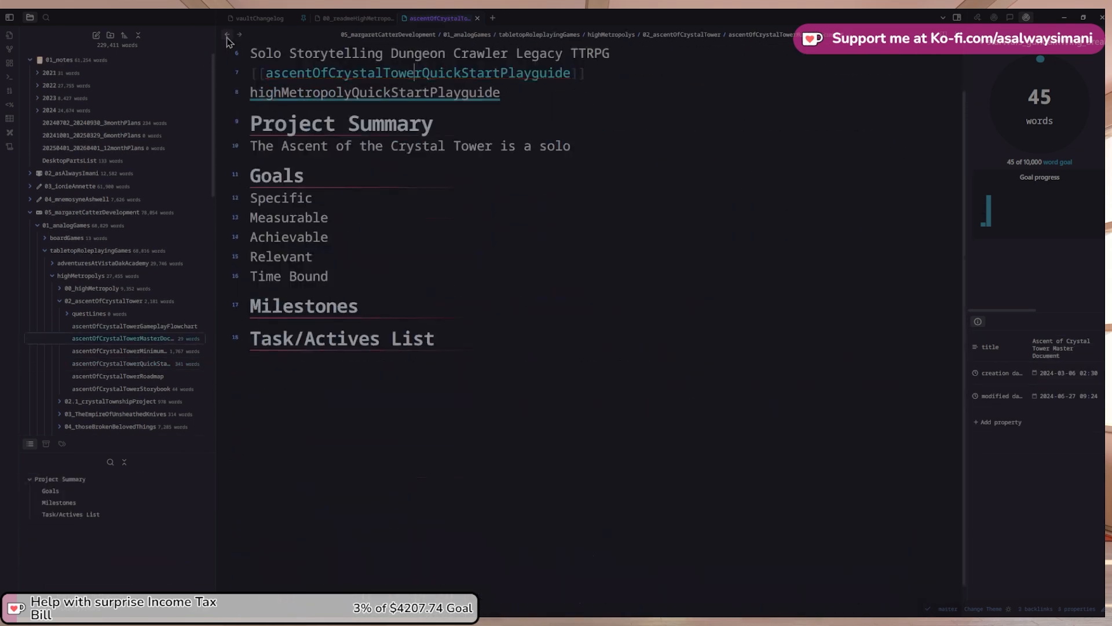
pyautogui.click(228, 36)
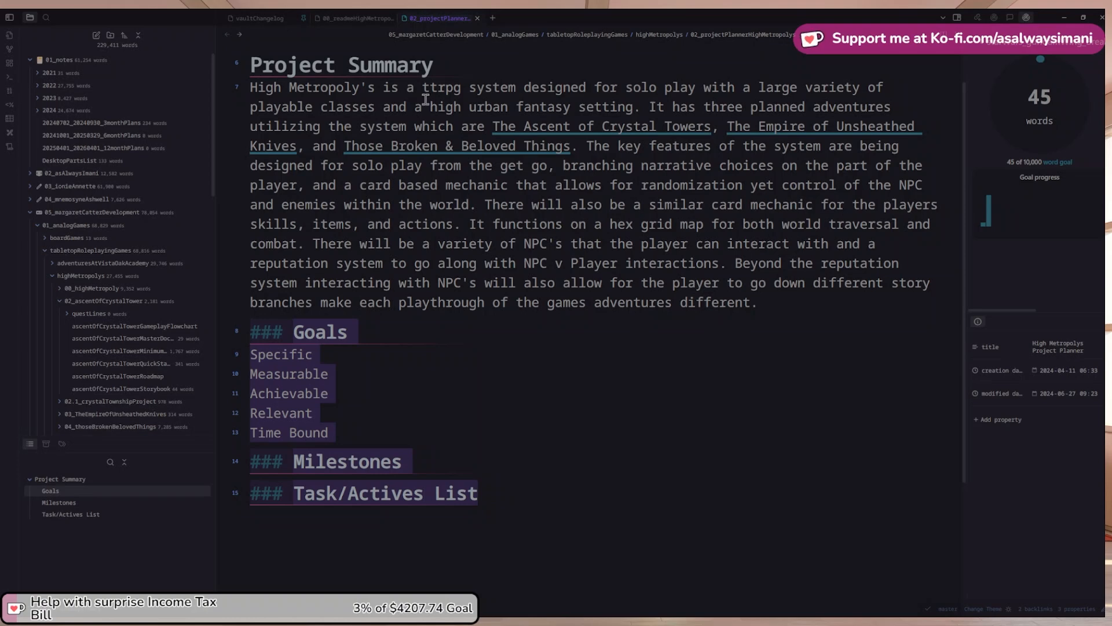
pyautogui.scroll(1, 677, 315)
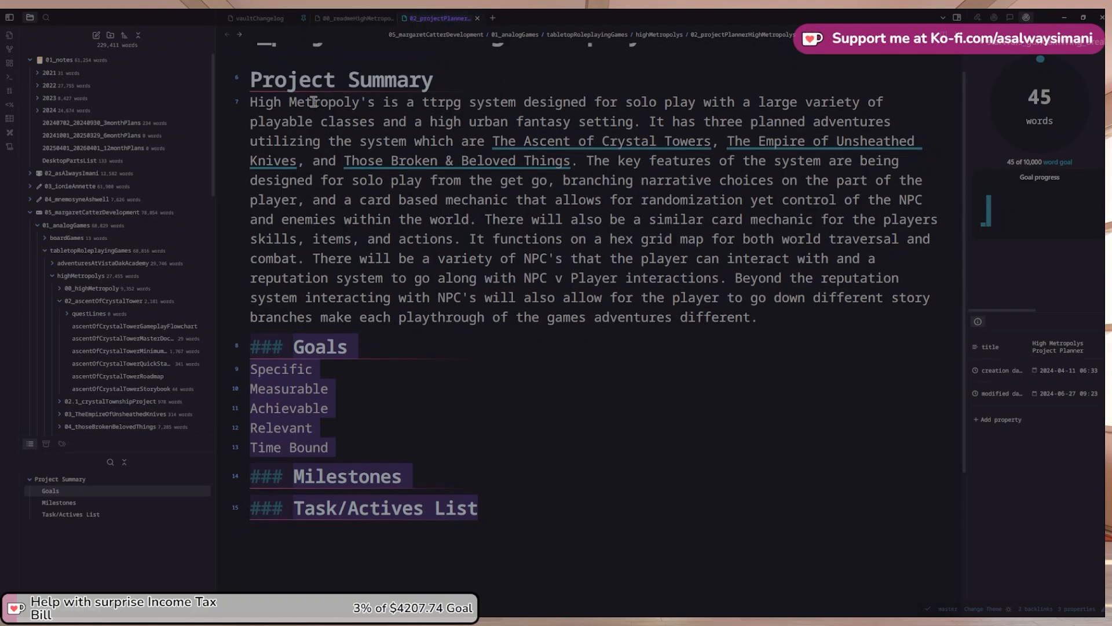
pyautogui.click(239, 35)
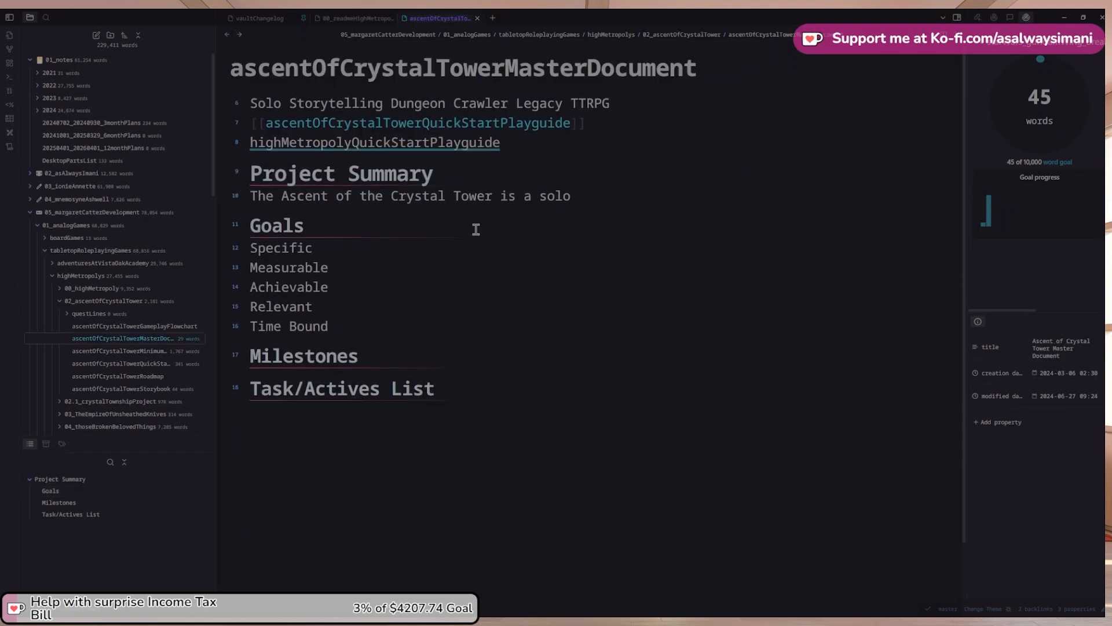
pyautogui.click(625, 108)
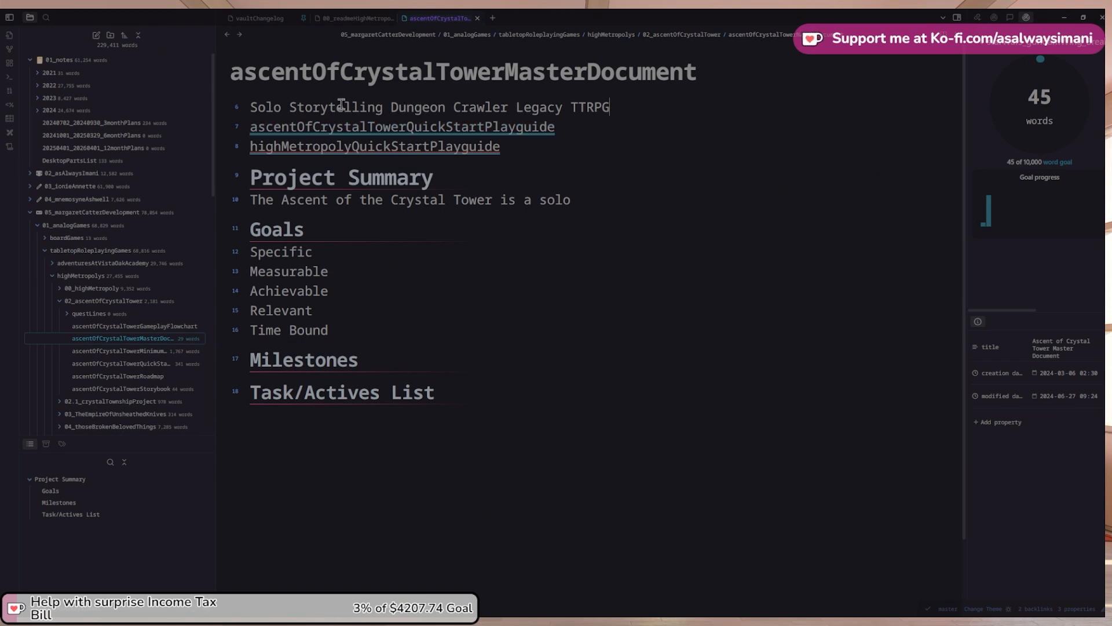
pyautogui.click(405, 127)
pyautogui.scroll(-2, 466, 187)
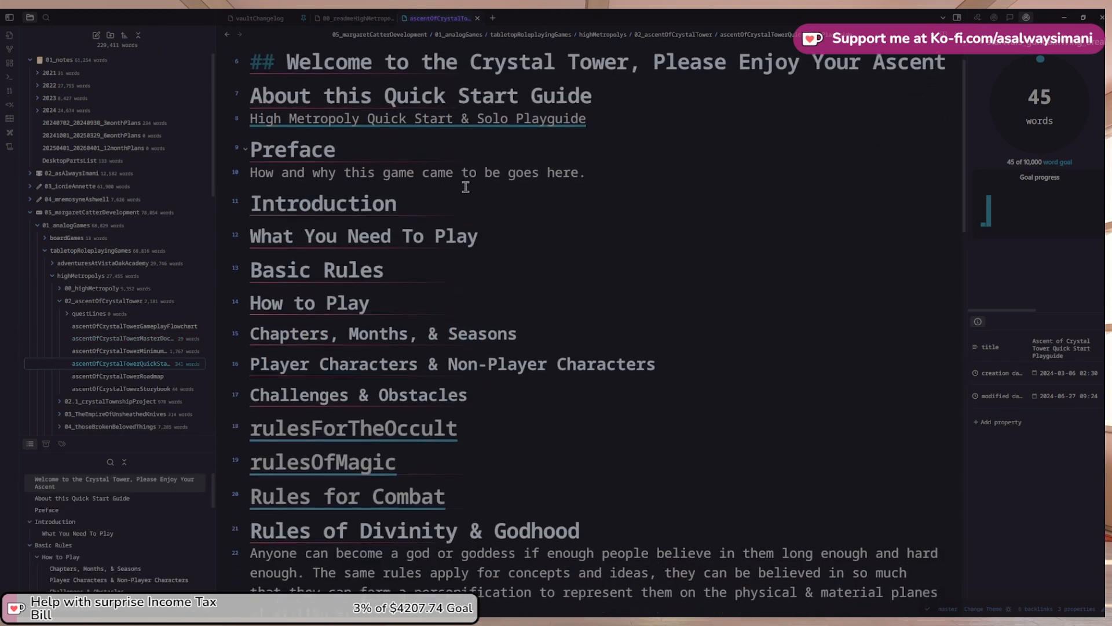
pyautogui.scroll(-12, 465, 187)
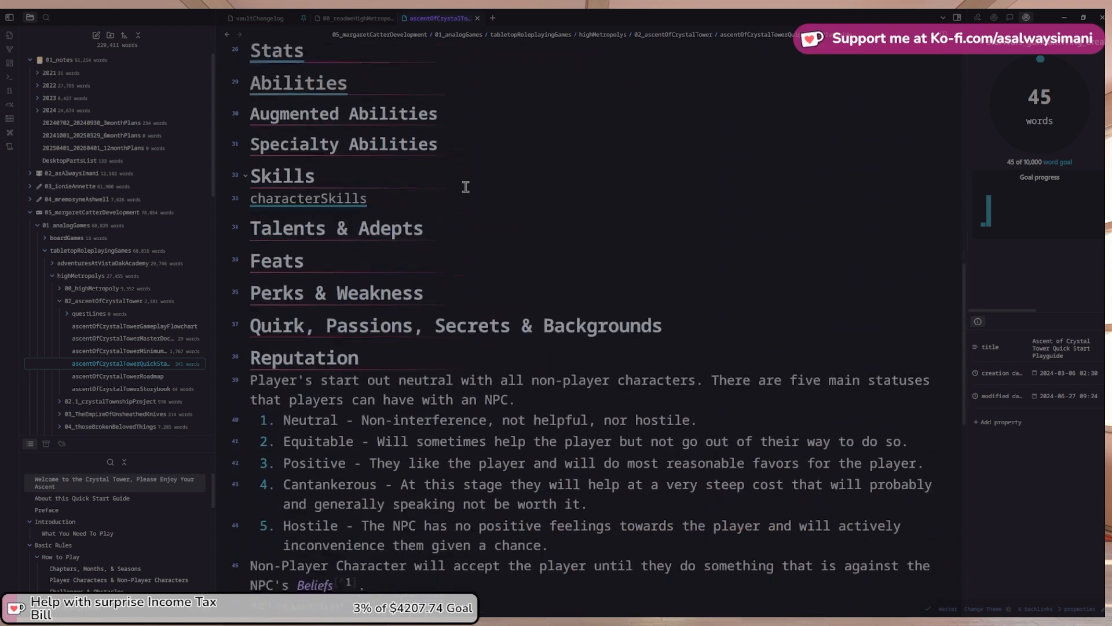
pyautogui.scroll(-8, 465, 186)
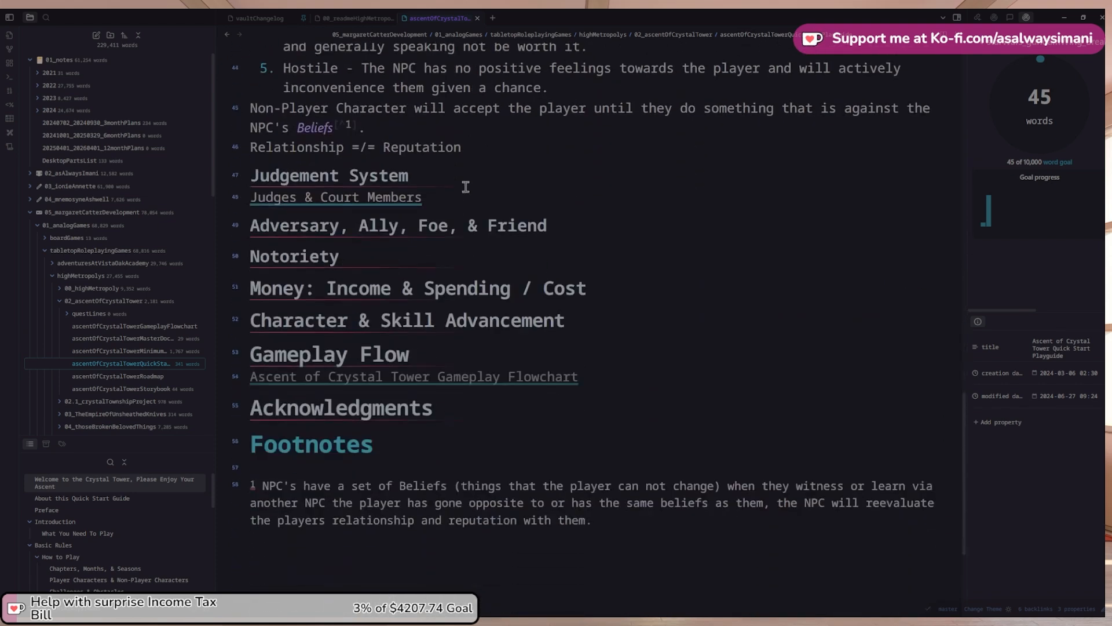
pyautogui.scroll(1, 465, 186)
pyautogui.click(227, 35)
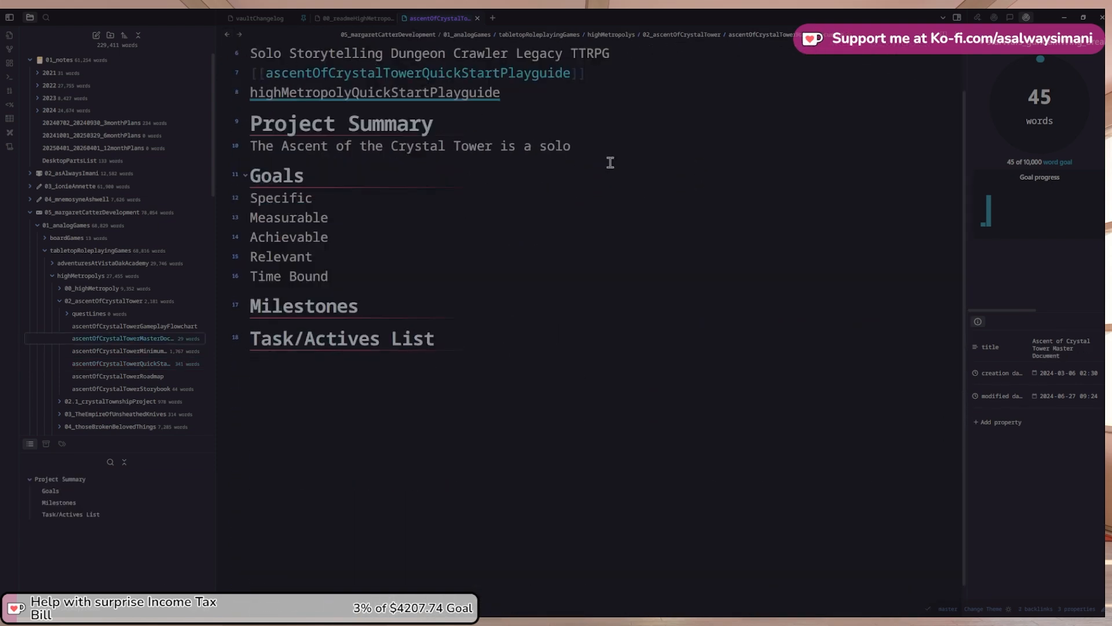
pyautogui.click(628, 148)
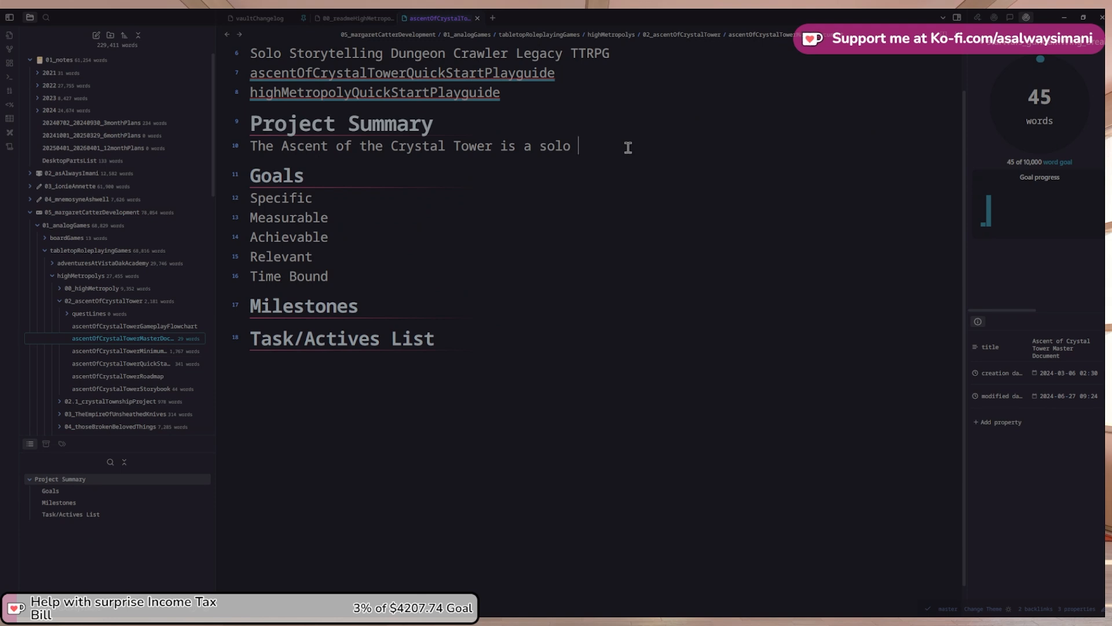
# Describe the game as a narrative focused dungeon crawler for solo gameplay
pyautogui.write('narrtive')
pyautogui.press('BackSpace')
pyautogui.press('BackSpace')
pyautogui.press('BackSpace')
pyautogui.press('BackSpace')
pyautogui.write('cused')
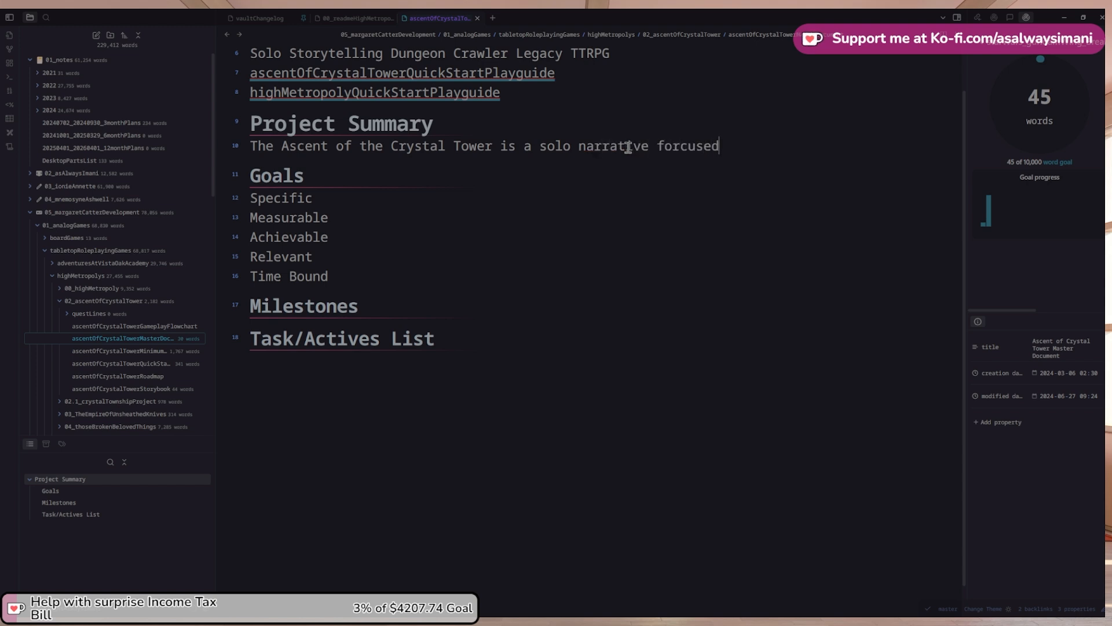
pyautogui.hotkey('ctrl', 'shift', 'Left')
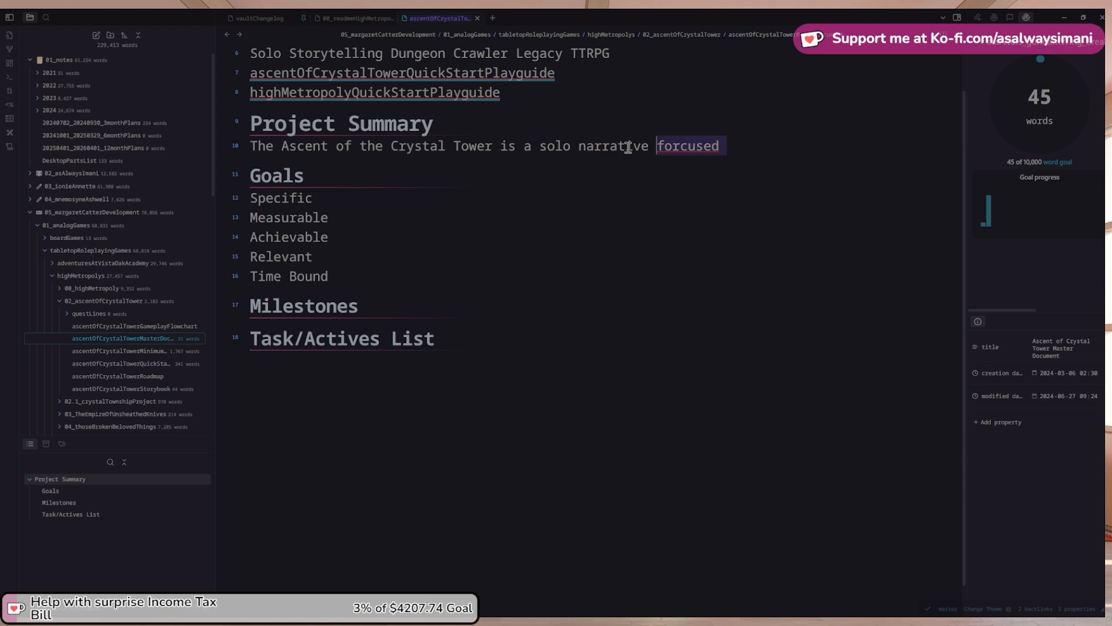
pyautogui.press('BackSpace')
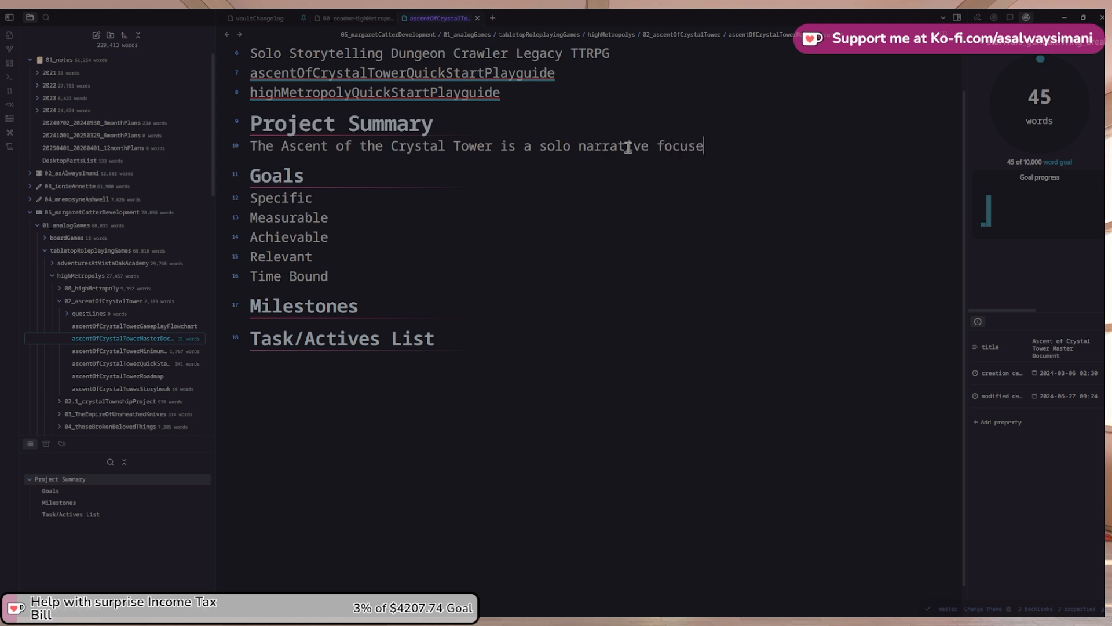
pyautogui.write('focused g')
pyautogui.write('dungeon craw')
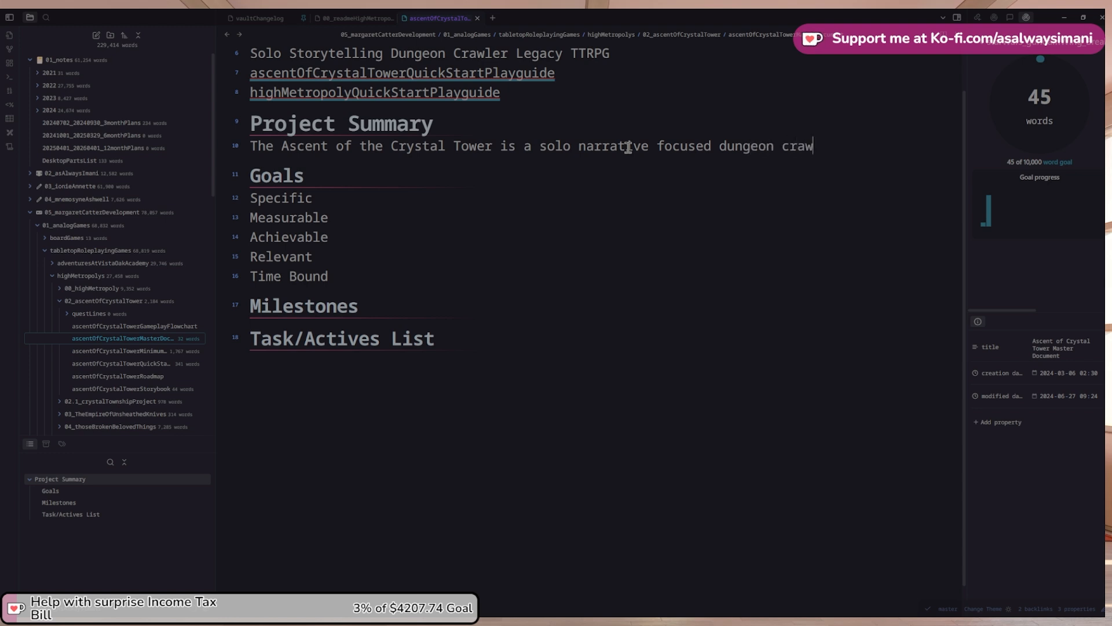
pyautogui.write('ler f')
pyautogui.hotkey('ctrl', 'shift', 'Right')
pyautogui.press('BackSpace')
pyautogui.press('Delete')
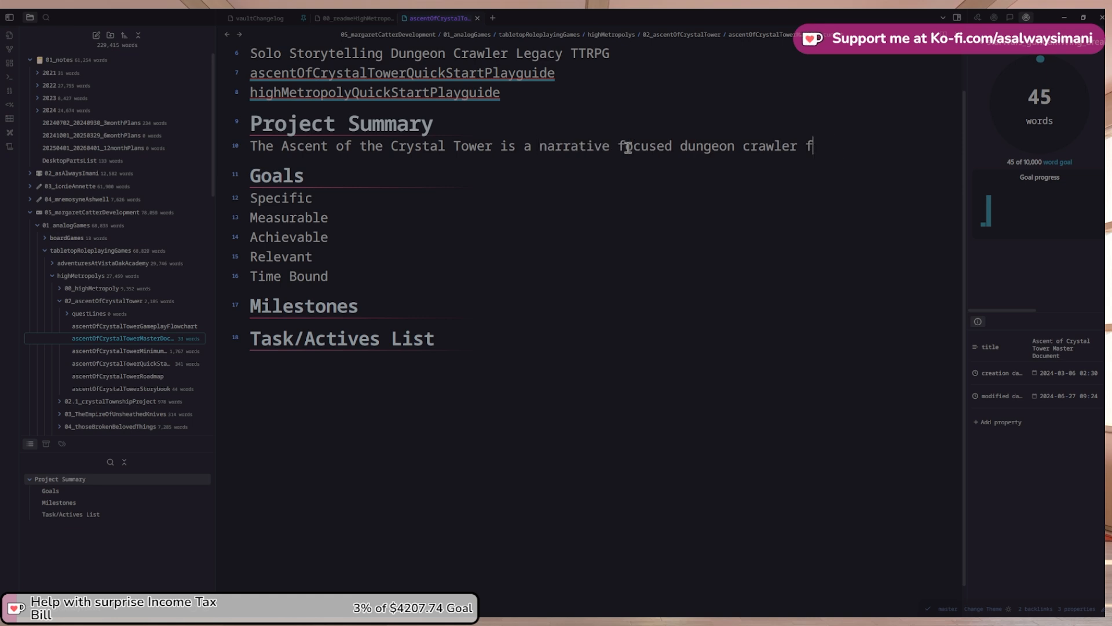
pyautogui.write('or solo gamep')
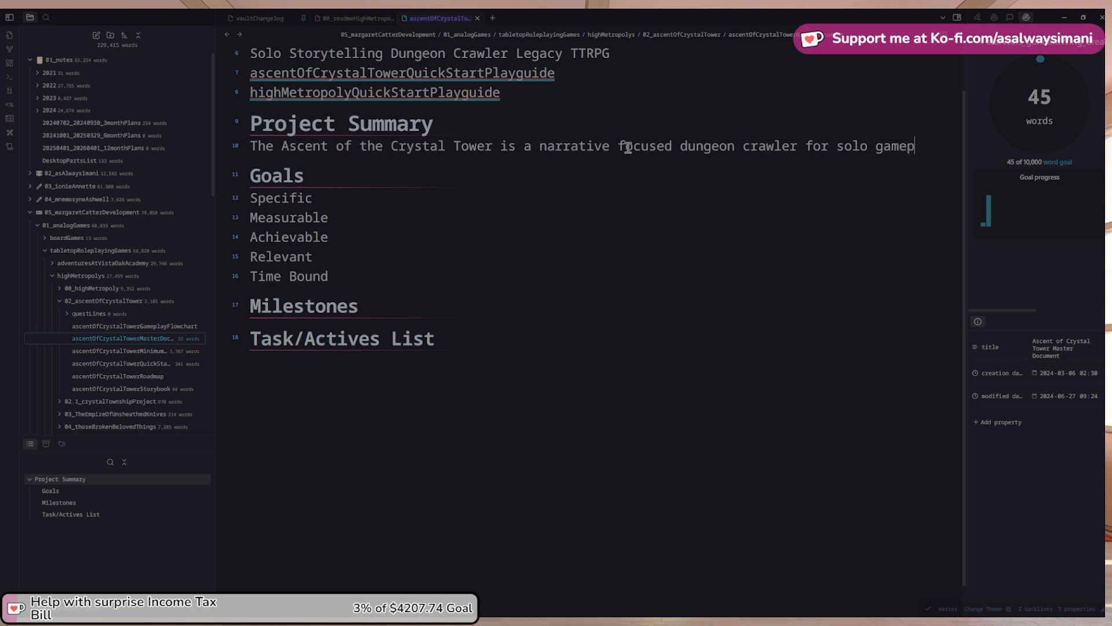
pyautogui.write('lay. ')
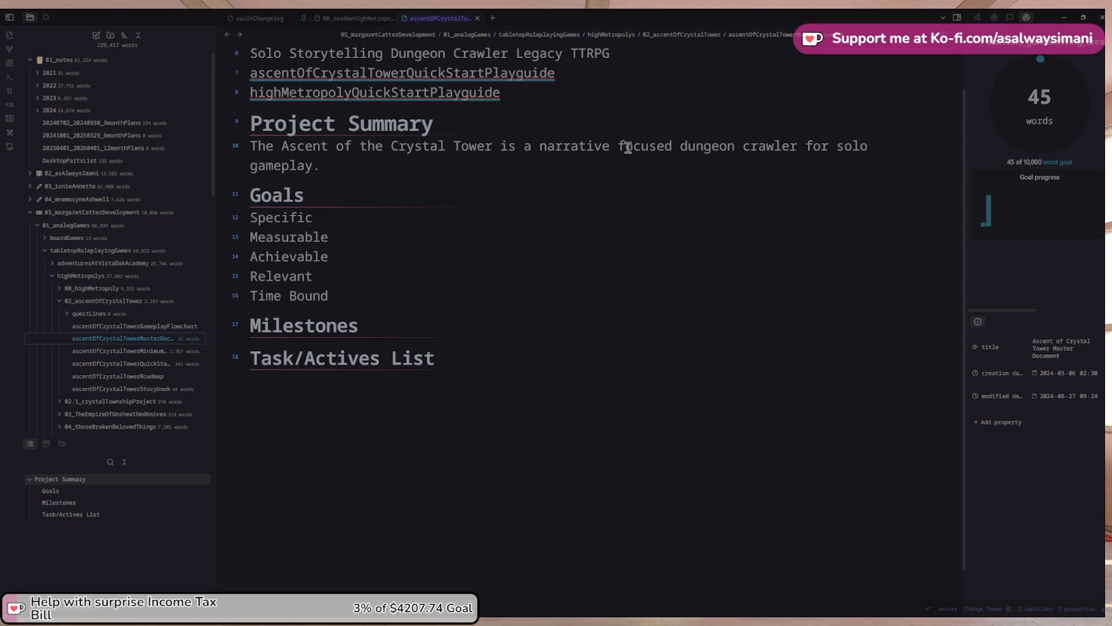
pyautogui.write('The player')
# Add 'Set in a High Urban fantasy setting, the player is climbing a'
pyautogui.hotkey('ctrl', 'shift', 'Left')
pyautogui.hotkey('ctrl', 'shift', 'Left')
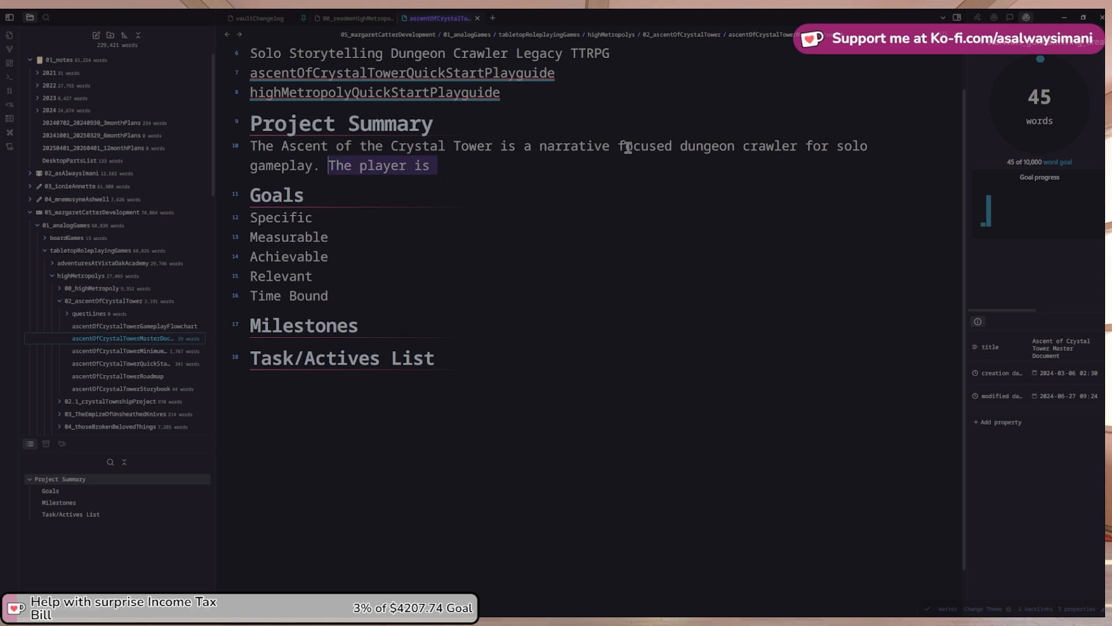
pyautogui.write('Set in an')
pyautogui.write(' hig')
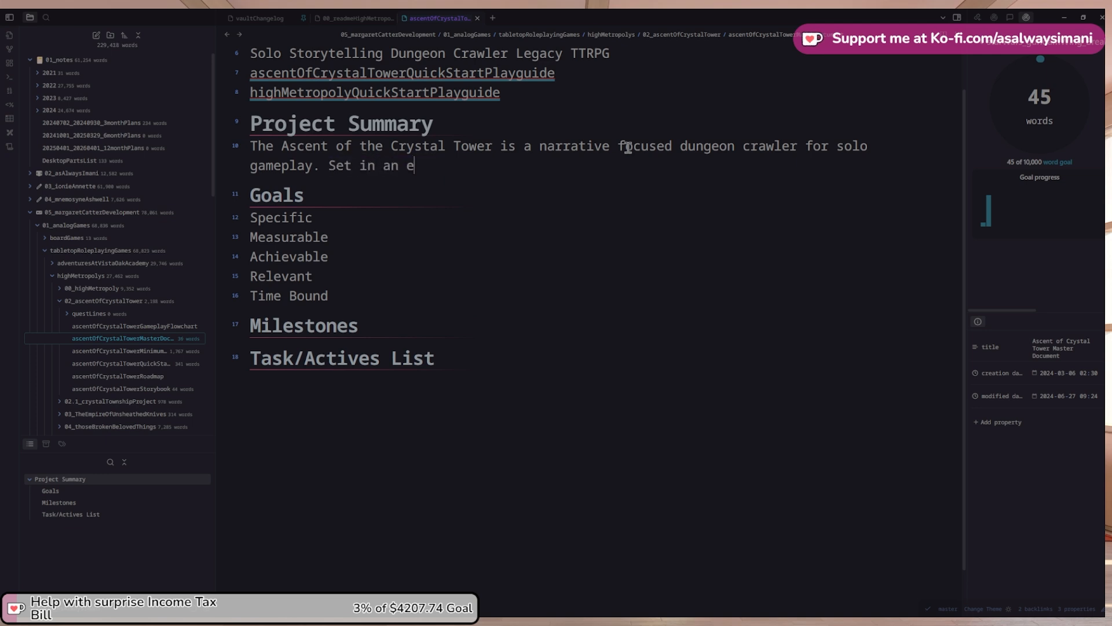
pyautogui.press('BackSpace')
pyautogui.press('BackSpace')
pyautogui.press('BackSpace')
pyautogui.write('High Urban fa')
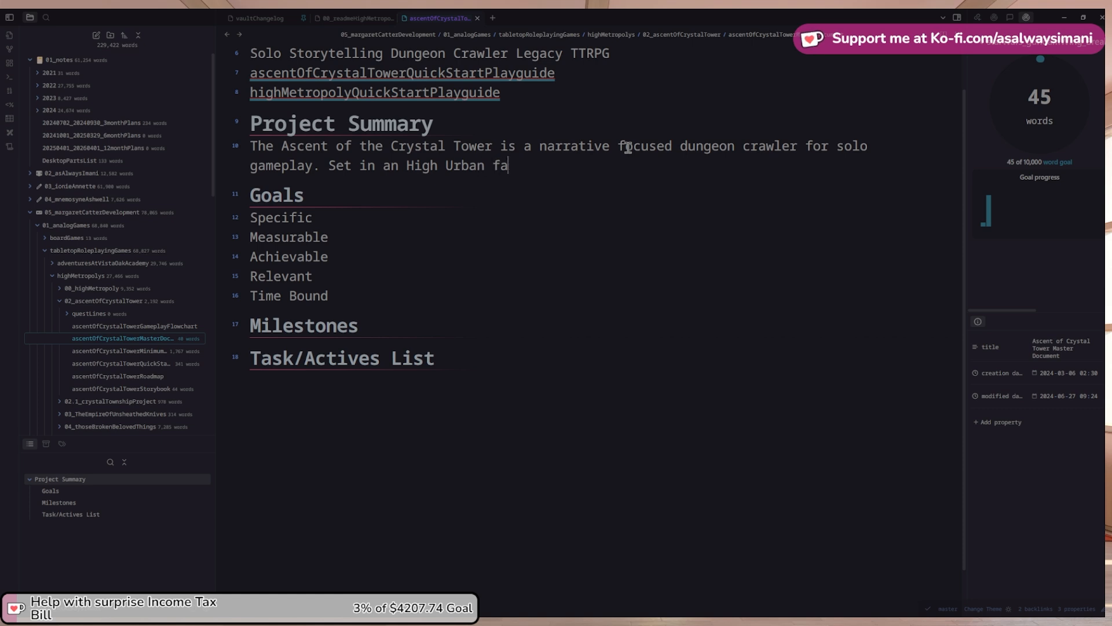
pyautogui.press('BackSpace')
pyautogui.write('antasy s')
pyautogui.write('etting, the p')
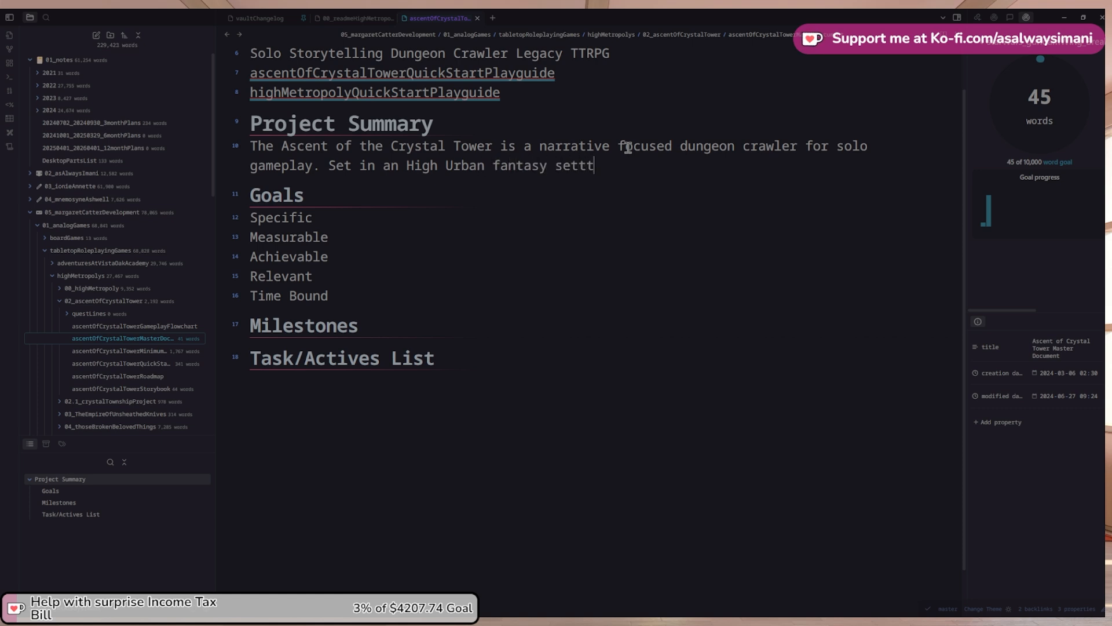
pyautogui.write('layer must ')
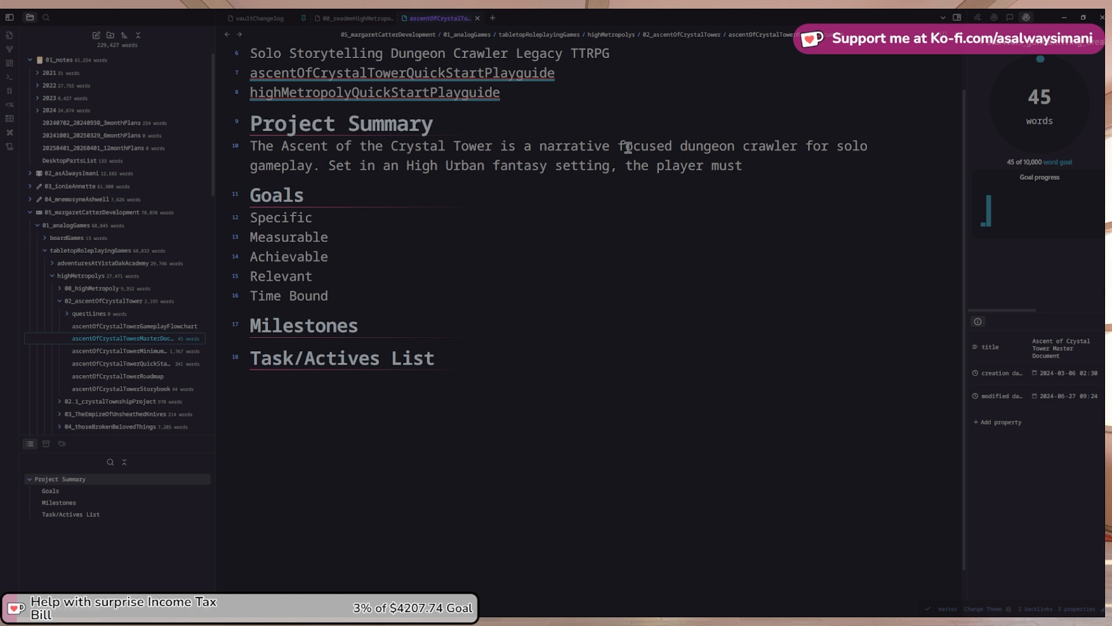
pyautogui.write('first')
pyautogui.hotkey('ctrl', 'shift', 'Left')
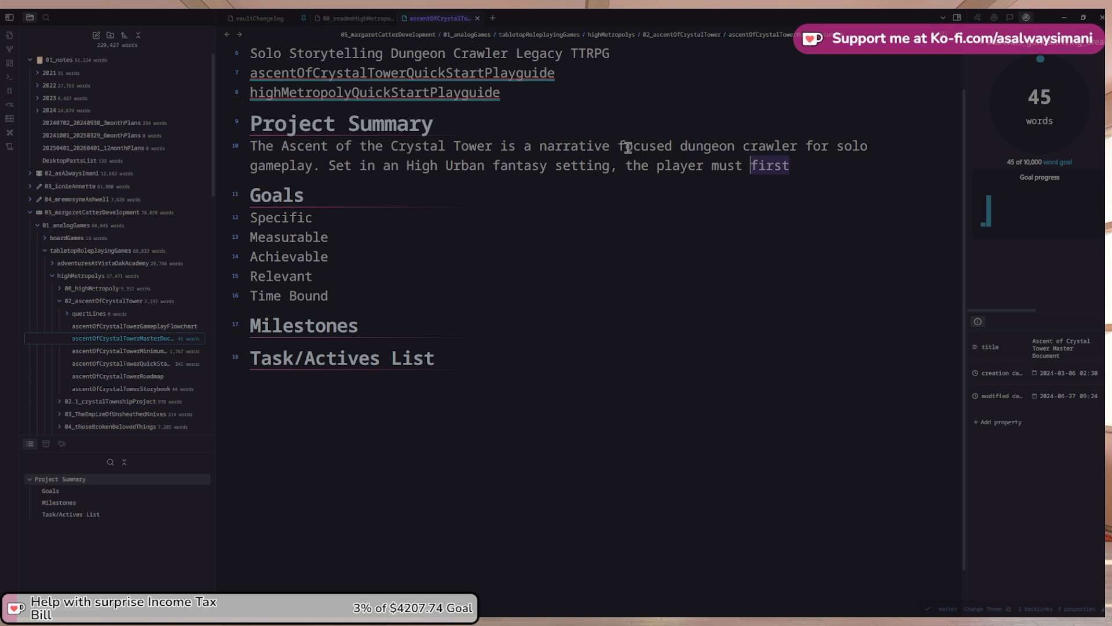
pyautogui.hotkey('ctrl', 'shift', 'Left')
pyautogui.write('is ')
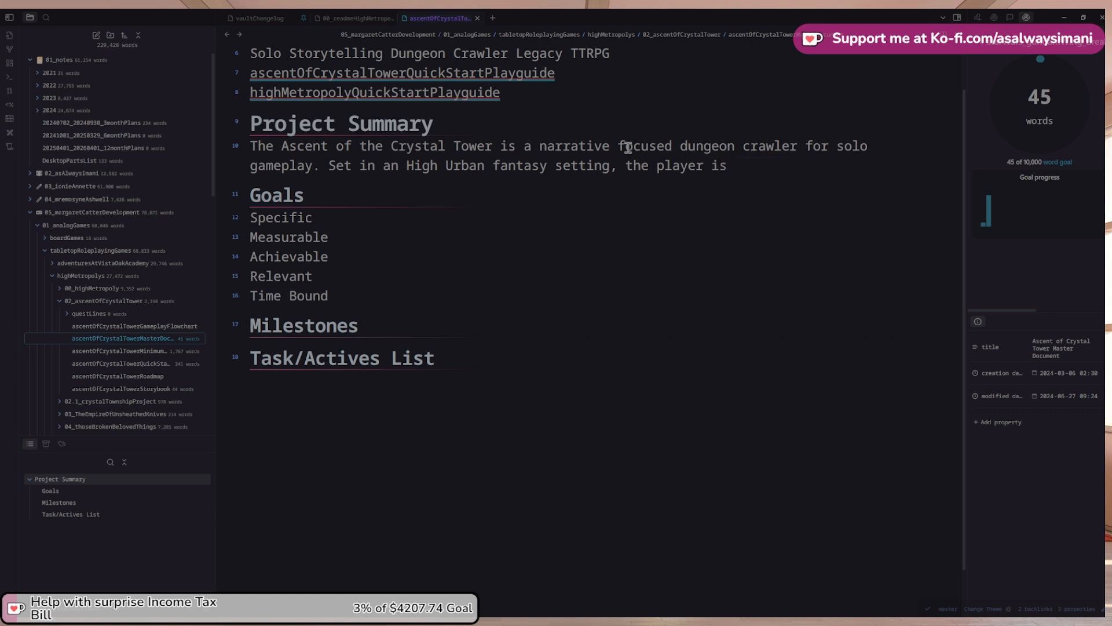
pyautogui.write('climbing an')
# Continue the sentence with 'a tower built by'
pyautogui.press('BackSpace')
pyautogui.write('divined')
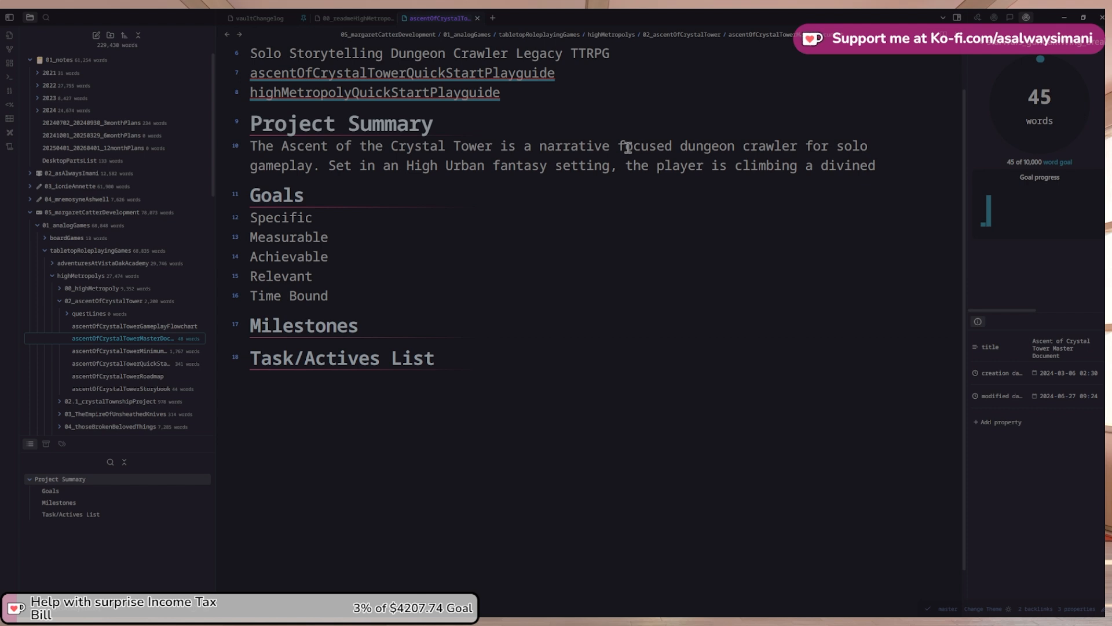
pyautogui.write('two')
pyautogui.press('BackSpace')
pyautogui.press('BackSpace')
pyautogui.hotkey('ctrl', 'shift', 'Left')
pyautogui.hotkey('ctrl', 'shift', 'Left')
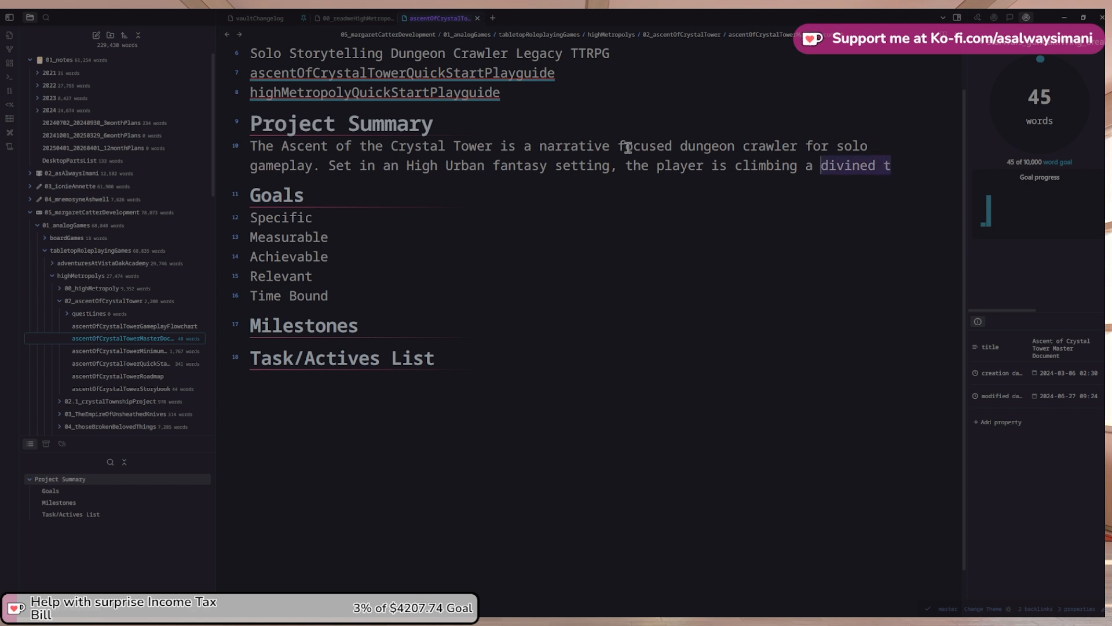
pyautogui.press('BackSpace')
pyautogui.write('tower g')
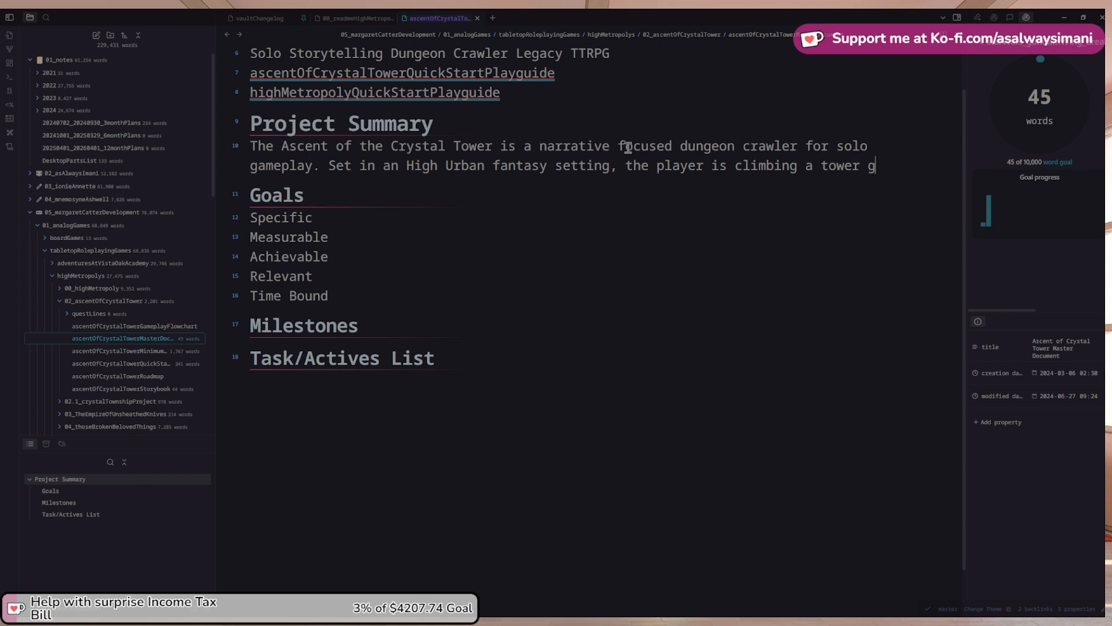
pyautogui.press('BackSpace')
pyautogui.write('built by')
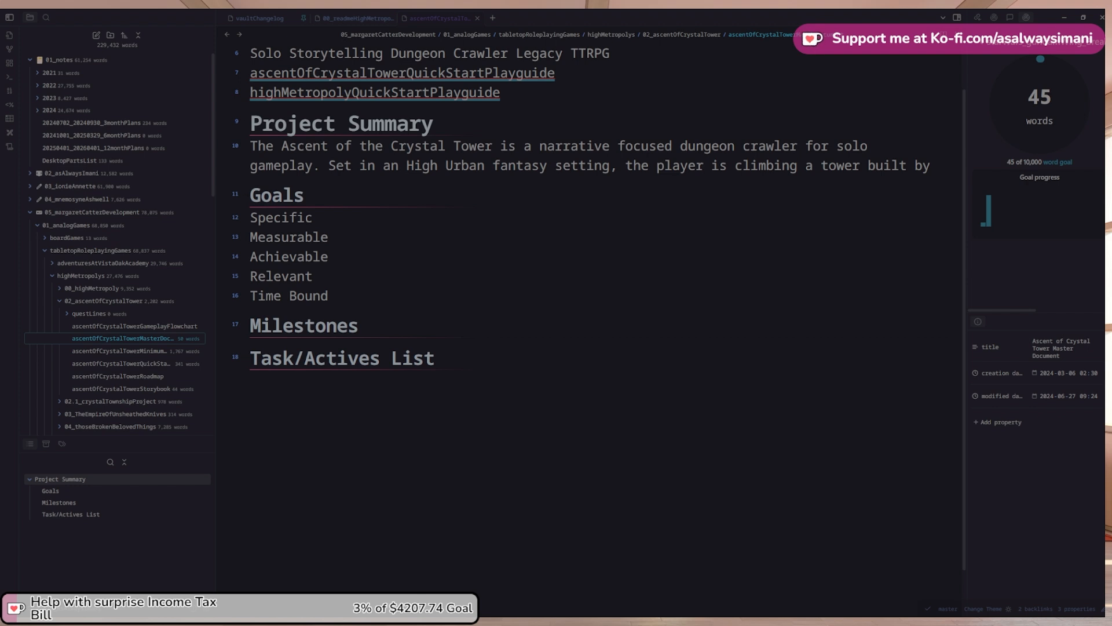
# Write that the tower was ostensibly built by the gods in pursuit of their dream
pyautogui.click(918, 166)
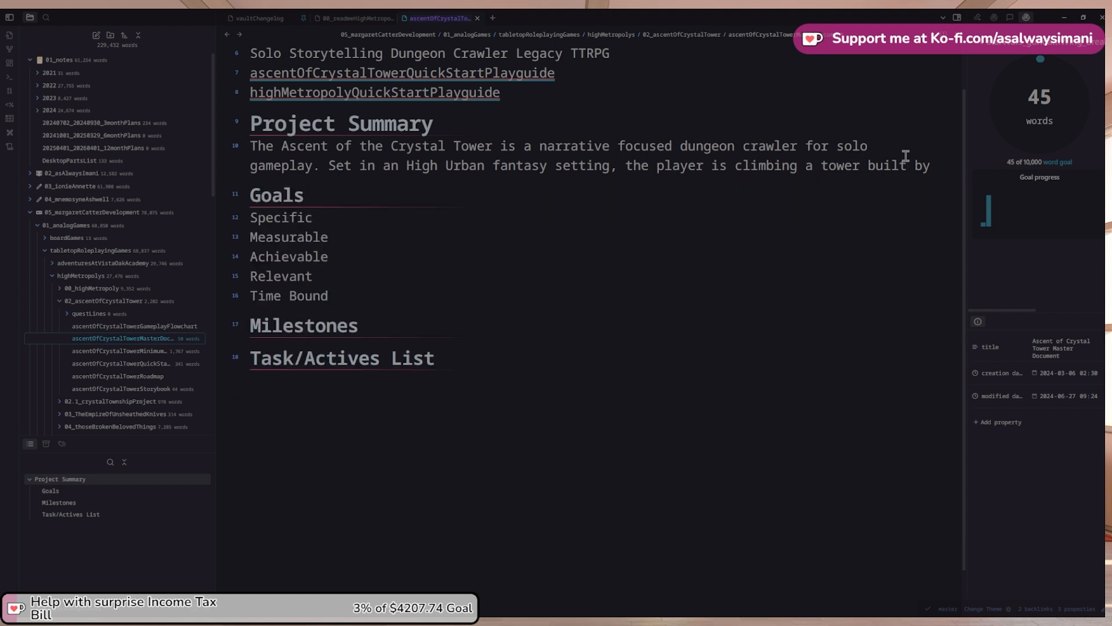
pyautogui.scroll(1, 917, 166)
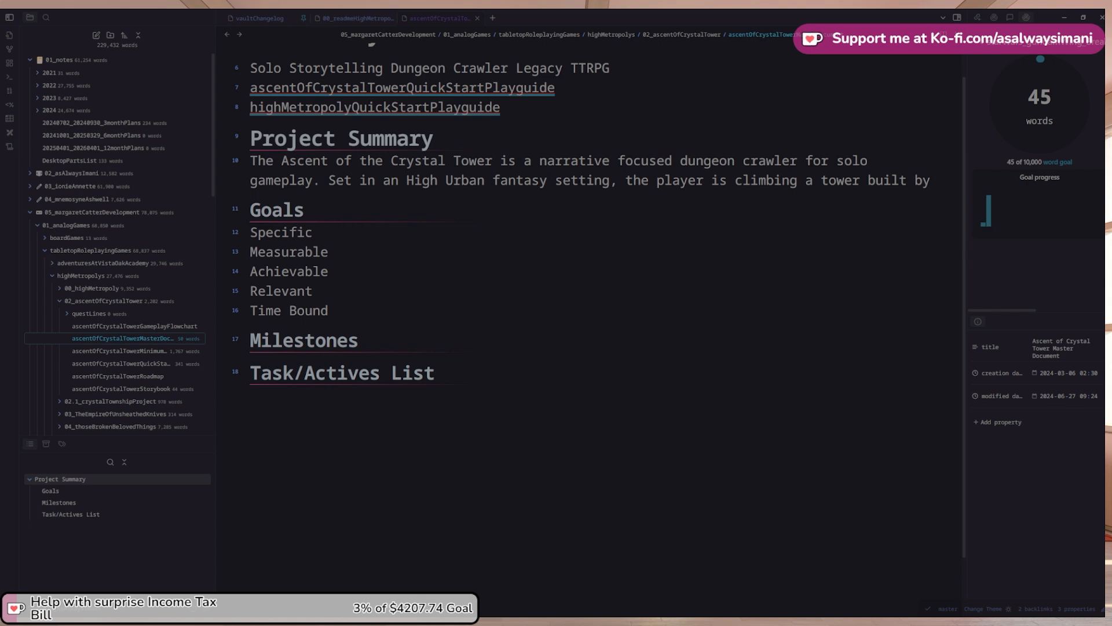
pyautogui.scroll(1, 675, 189)
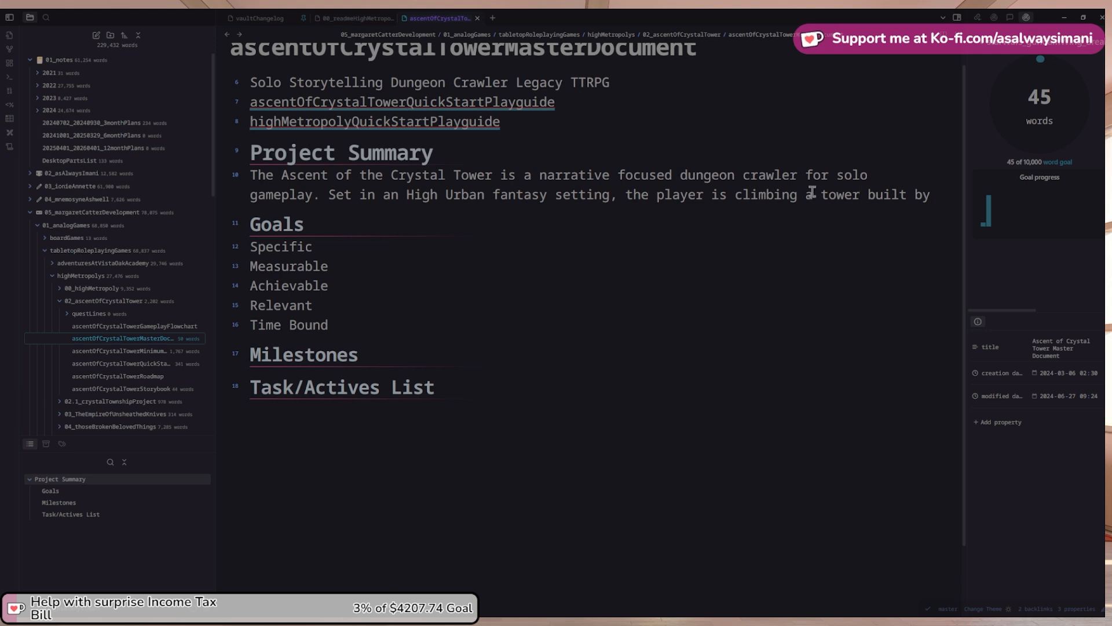
pyautogui.write('ostensibly')
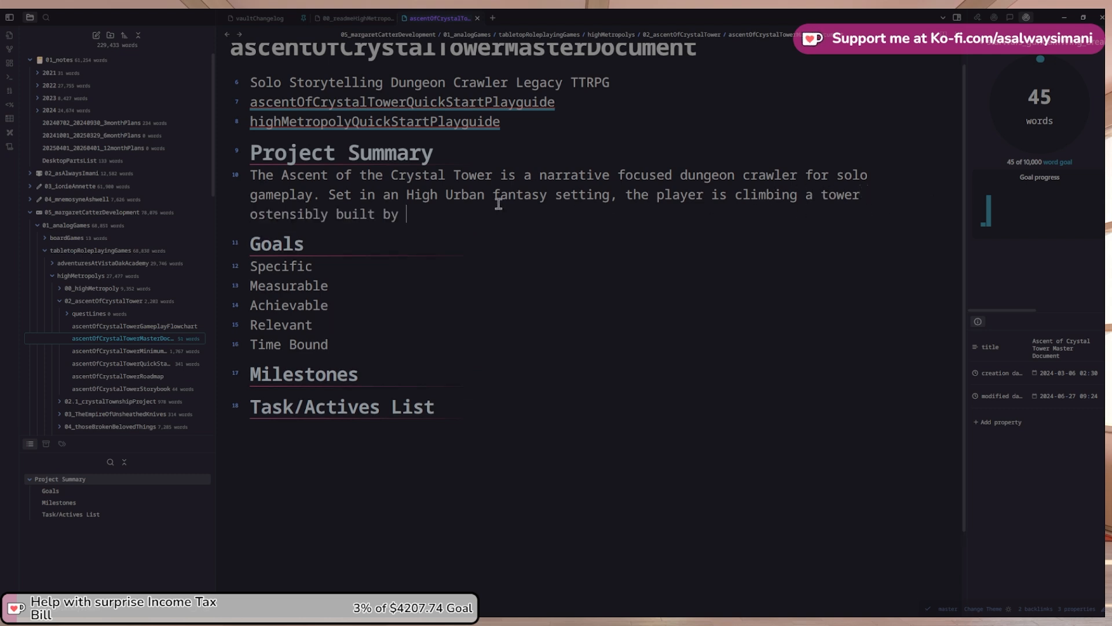
pyautogui.write(' built by the gods.')
pyautogui.press('BackSpace')
pyautogui.press('BackSpace')
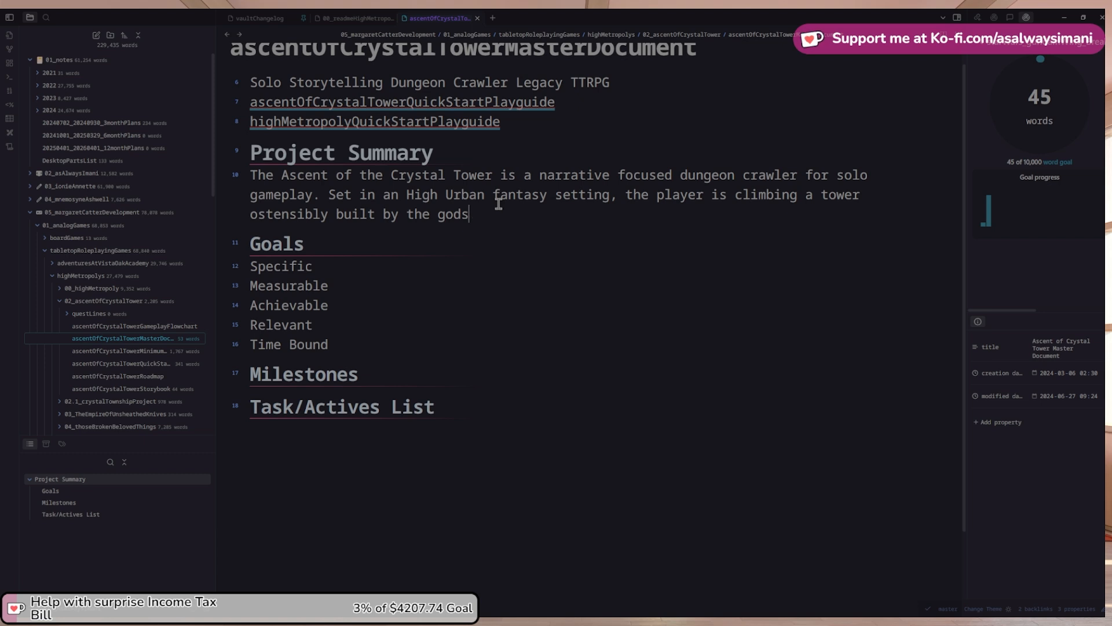
pyautogui.write('in pursi')
pyautogui.write('ut of a dream')
pyautogui.write('.')
pyautogui.press('BackSpace')
pyautogui.press('BackSpace')
pyautogui.press('BackSpace')
pyautogui.press('BackSpace')
pyautogui.press('BackSpace')
pyautogui.press('BackSpace')
pyautogui.press('BackSpace')
pyautogui.press('BackSpace')
pyautogui.write('the')
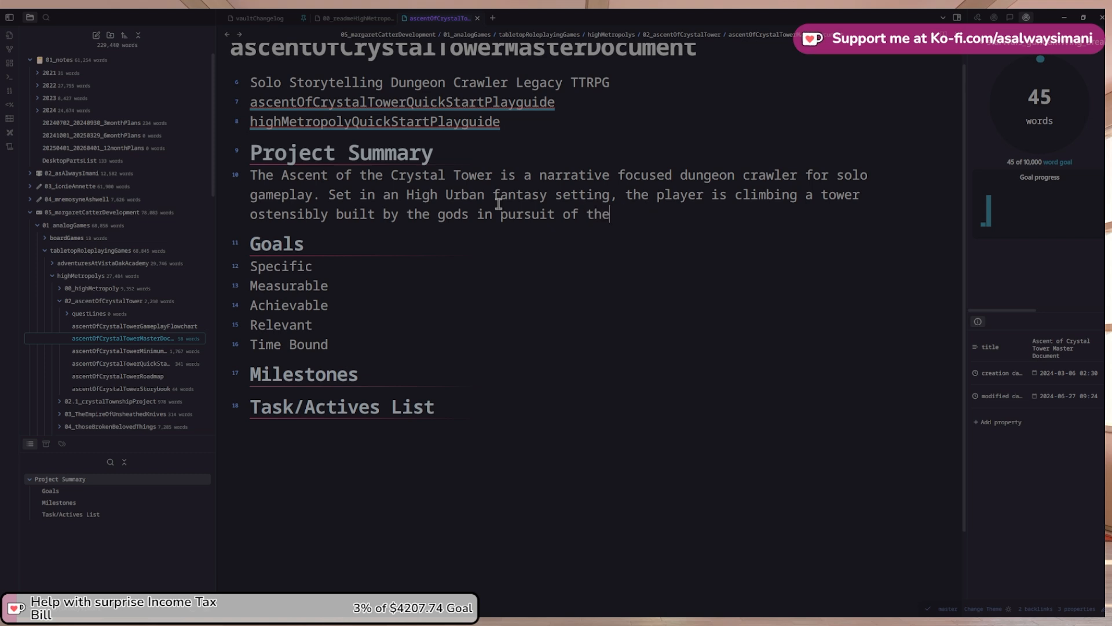
pyautogui.write('ir dream. Thi')
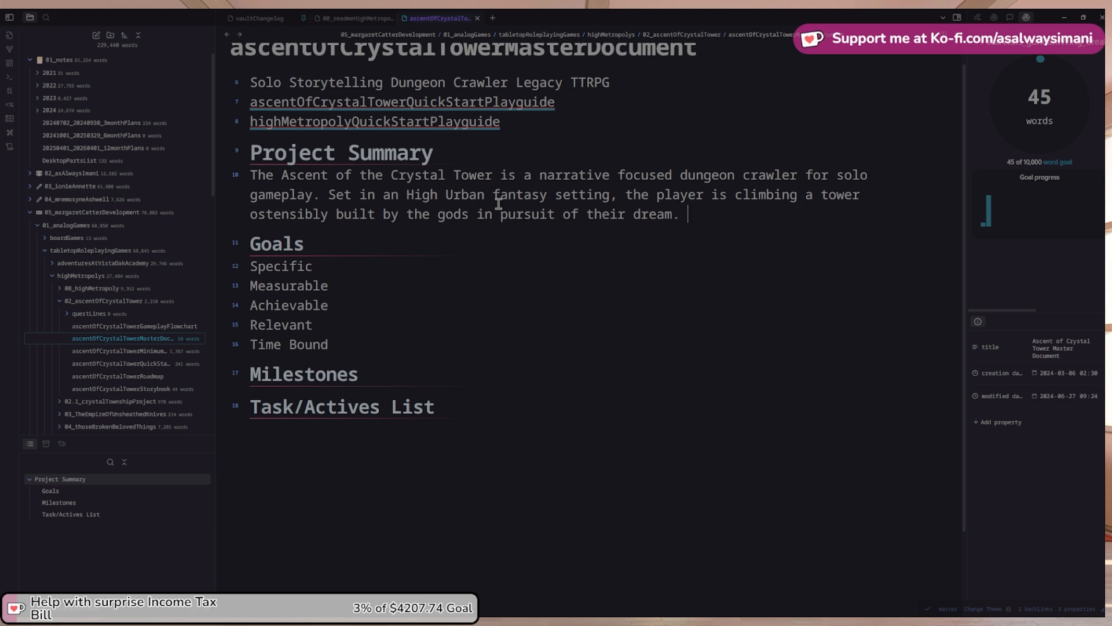
# Add that the player chooses this dream at game start, and it sets the win conditions
pyautogui.press('BackSpace')
pyautogui.press('BackSpace')
pyautogui.write('his dream')
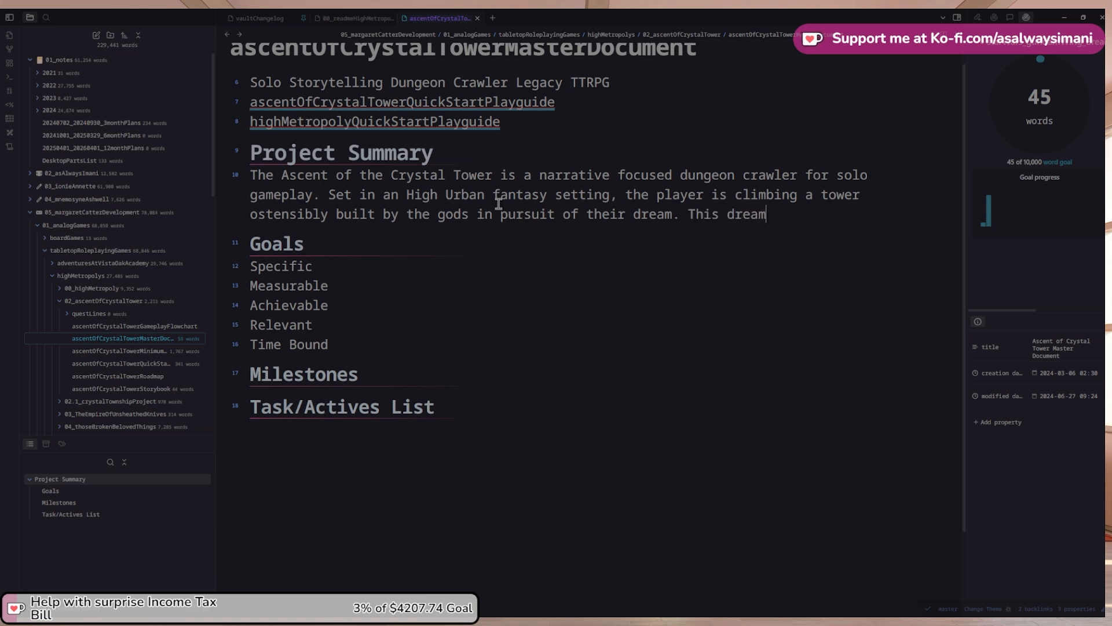
pyautogui.write(' is something that the ')
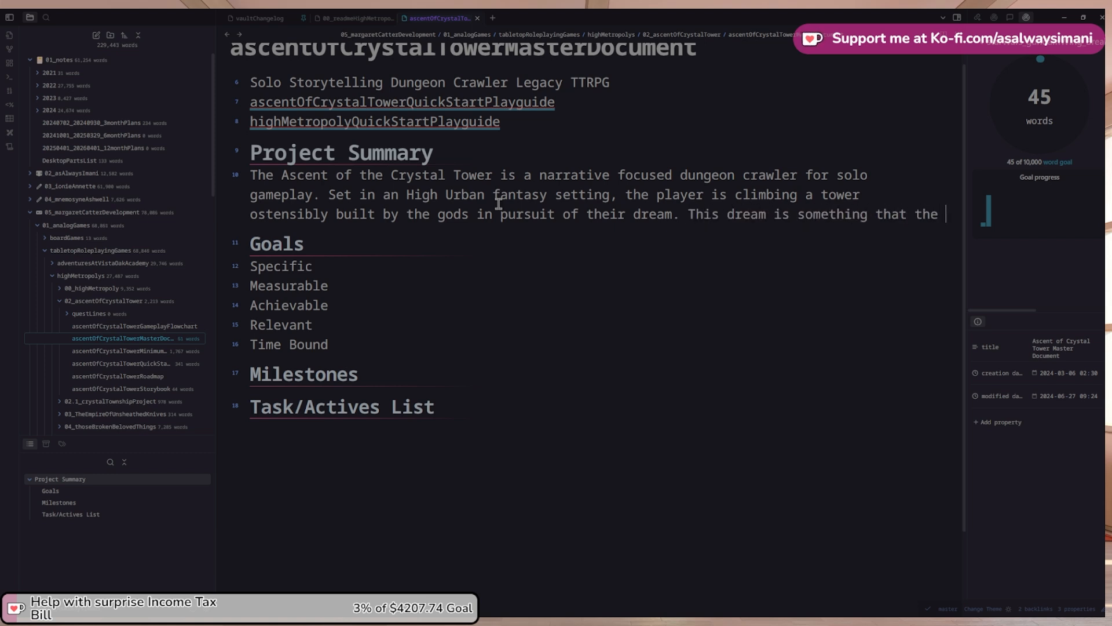
pyautogui.write('player chose')
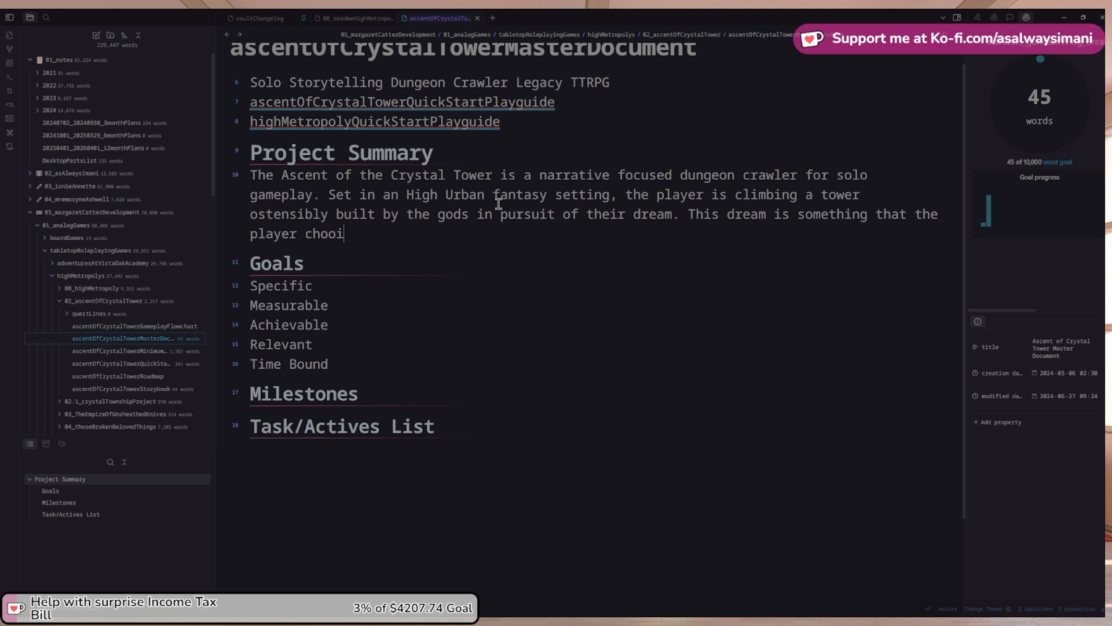
pyautogui.press('BackSpace')
pyautogui.press('BackSpace')
pyautogui.write('oses upon the start')
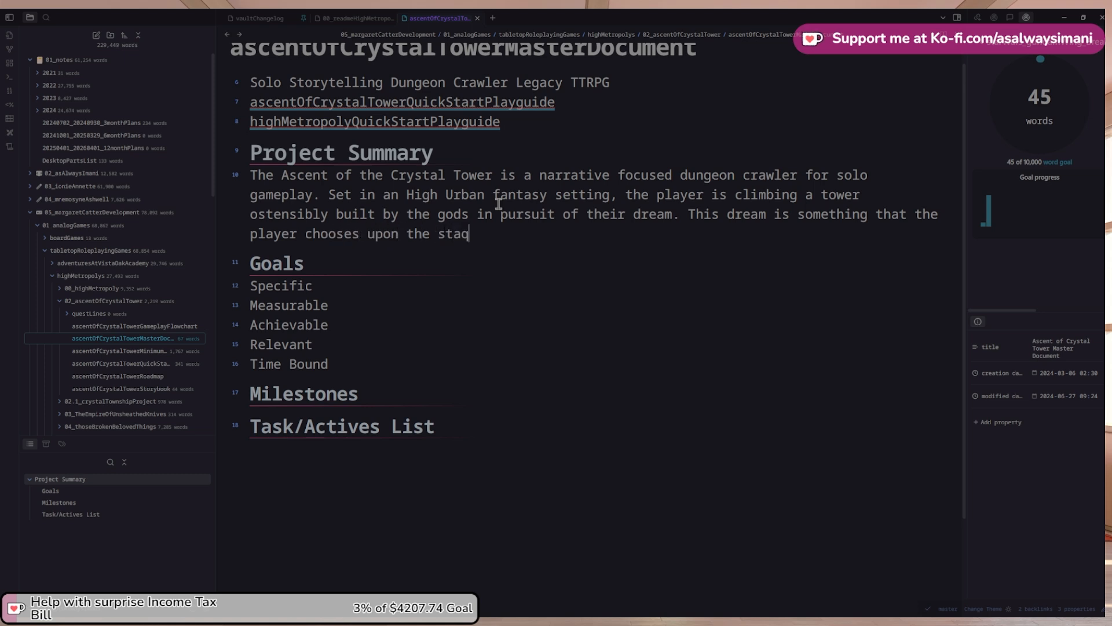
pyautogui.press('BackSpace')
pyautogui.write('t of the game, depend')
pyautogui.hotkey('ctrl', 'shift', 'Left')
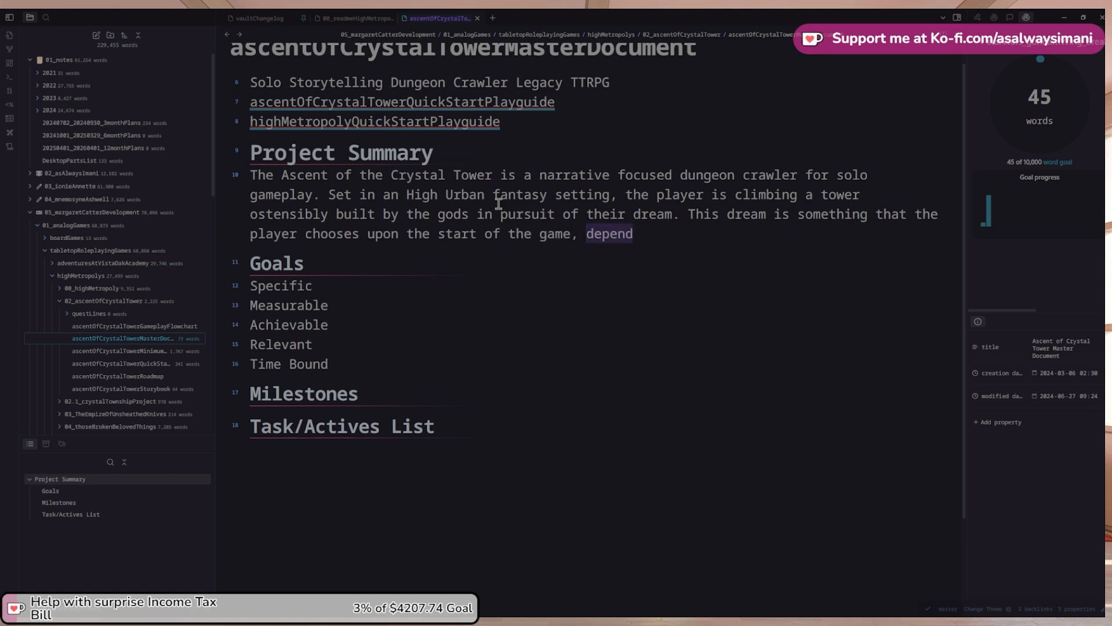
pyautogui.press('Right')
pyautogui.write('ing on')
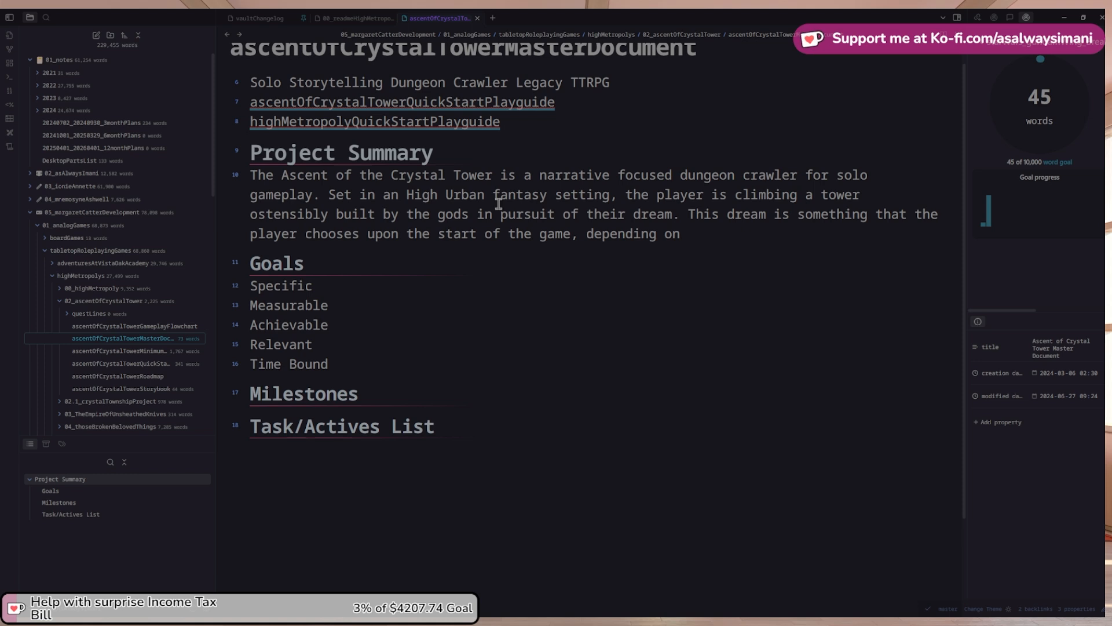
pyautogui.hotkey('ctrl', 'shift', 'Left')
pyautogui.hotkey('ctrl', 'shift', 'Left')
pyautogui.hotkey('ctrl', 'shift', 'Left')
pyautogui.press('BackSpace')
pyautogui.write('and wi')
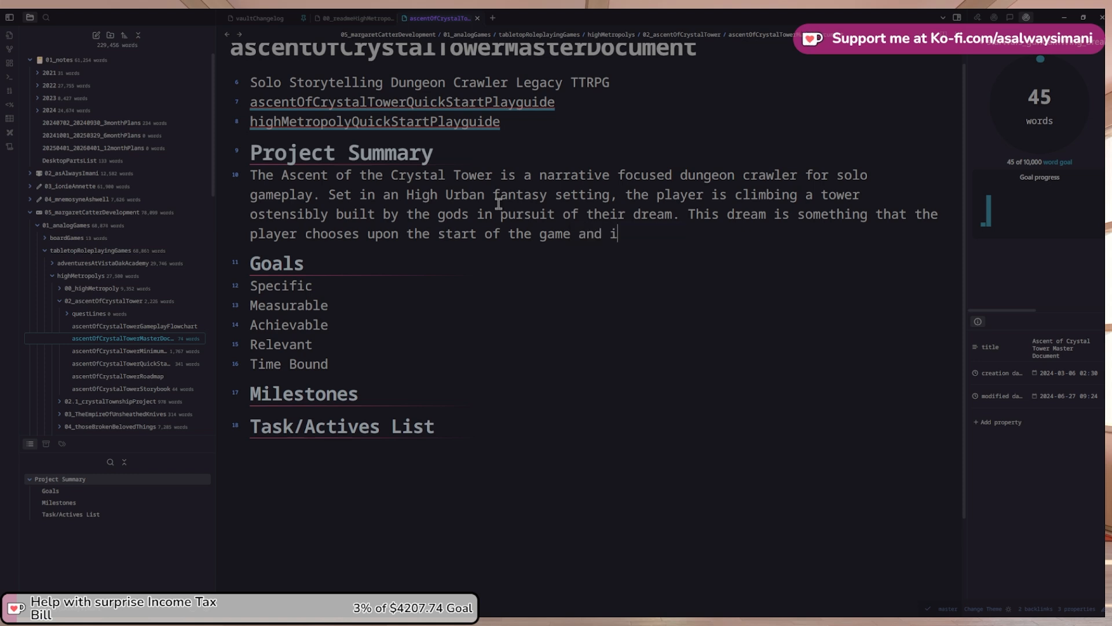
pyautogui.write('ll set the win conditions f')
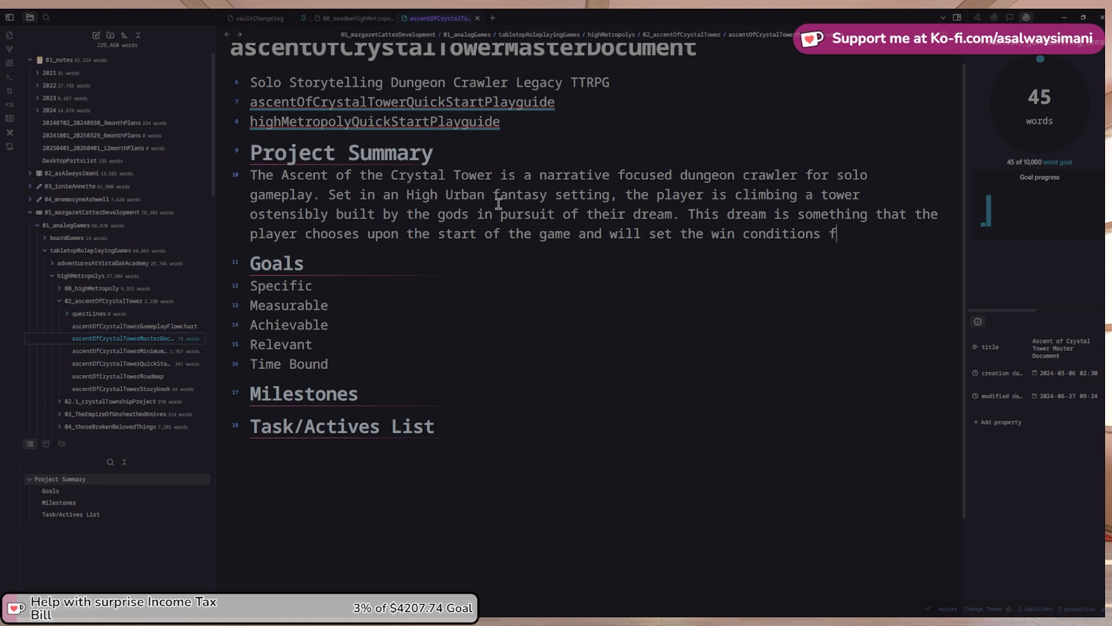
pyautogui.write('or the game')
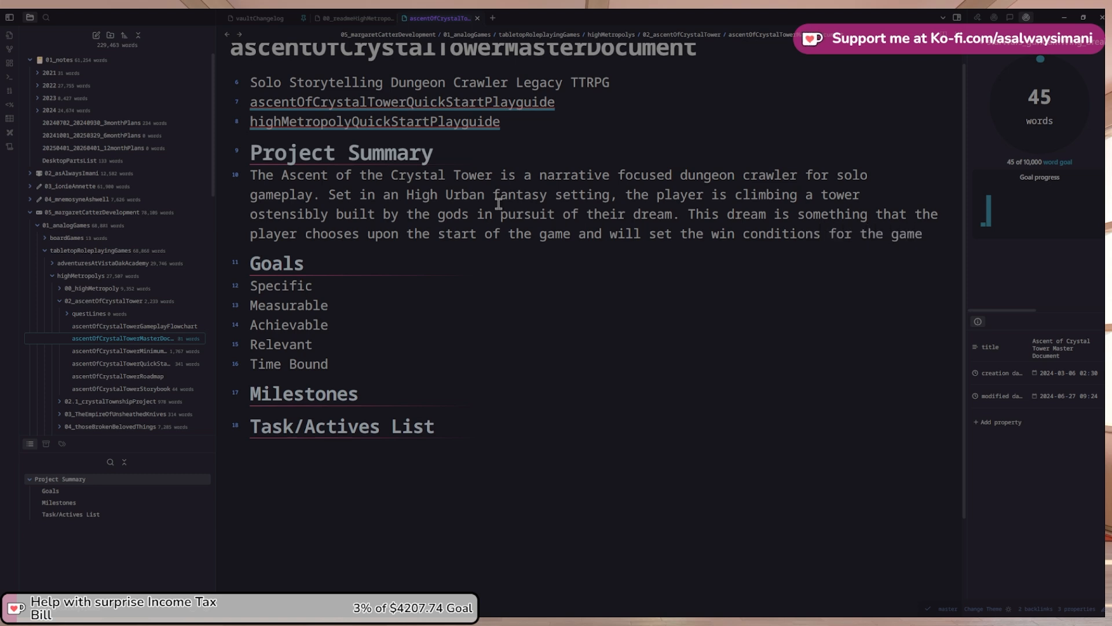
pyautogui.write('adventure. ')
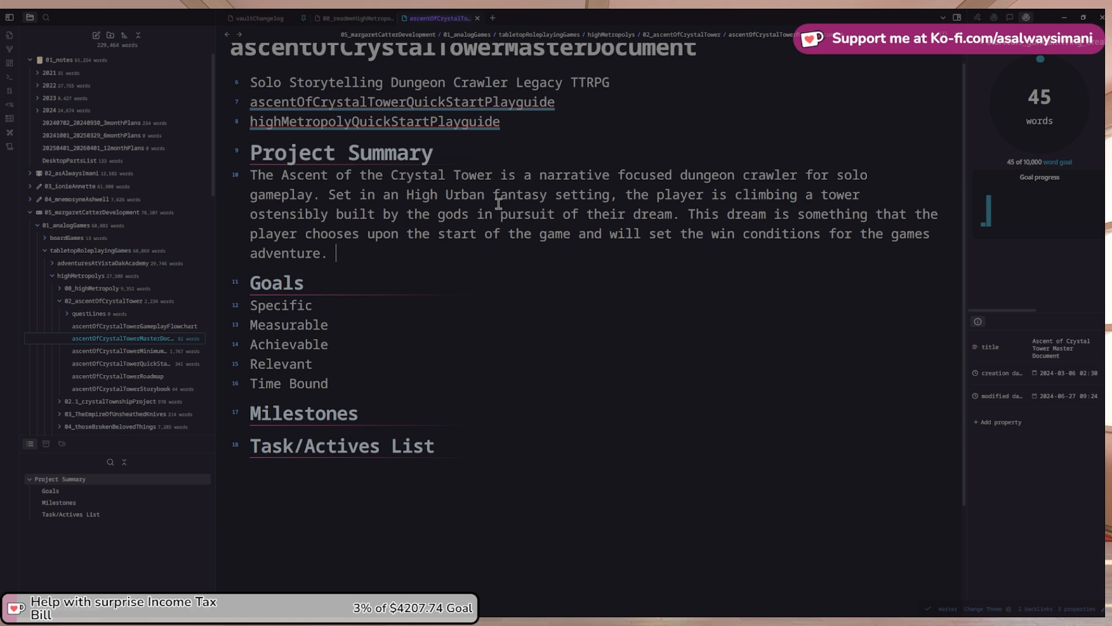
pyautogui.write('There are several')
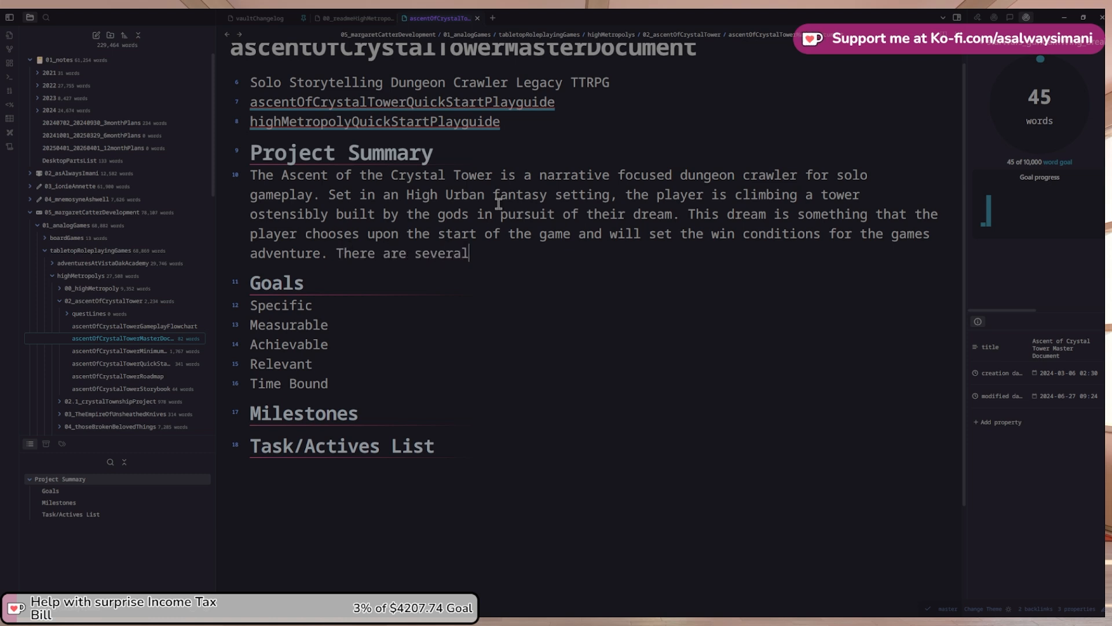
# State that there are varying win conditions that the player can come across
pyautogui.hotkey('ctrl', 'shift', 'Left')
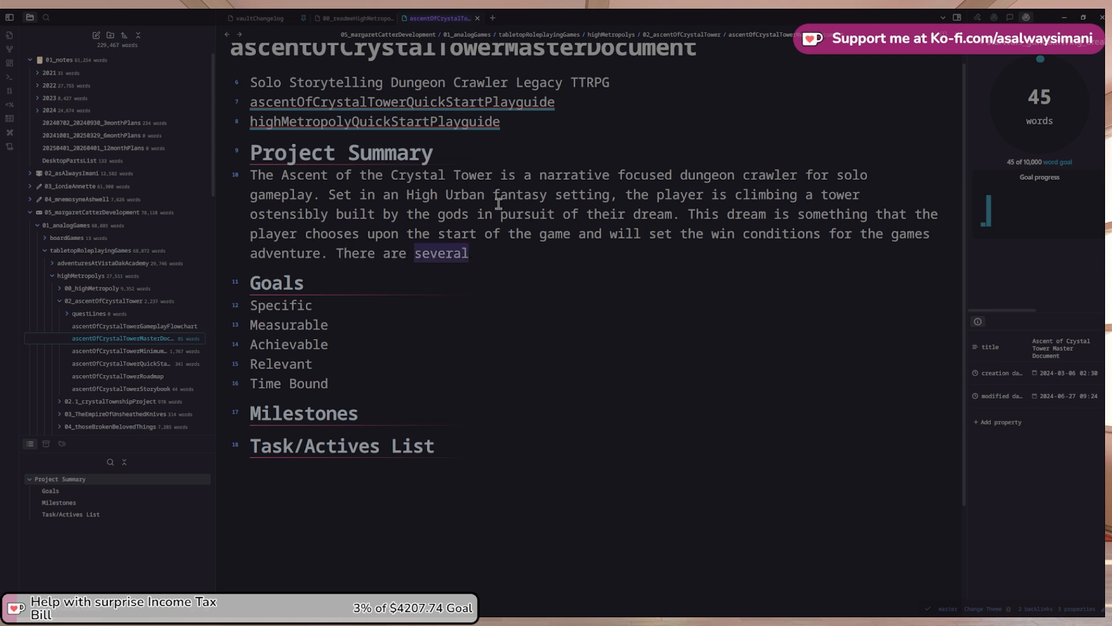
pyautogui.write('vary')
pyautogui.press('BackSpace')
pyautogui.write('yi')
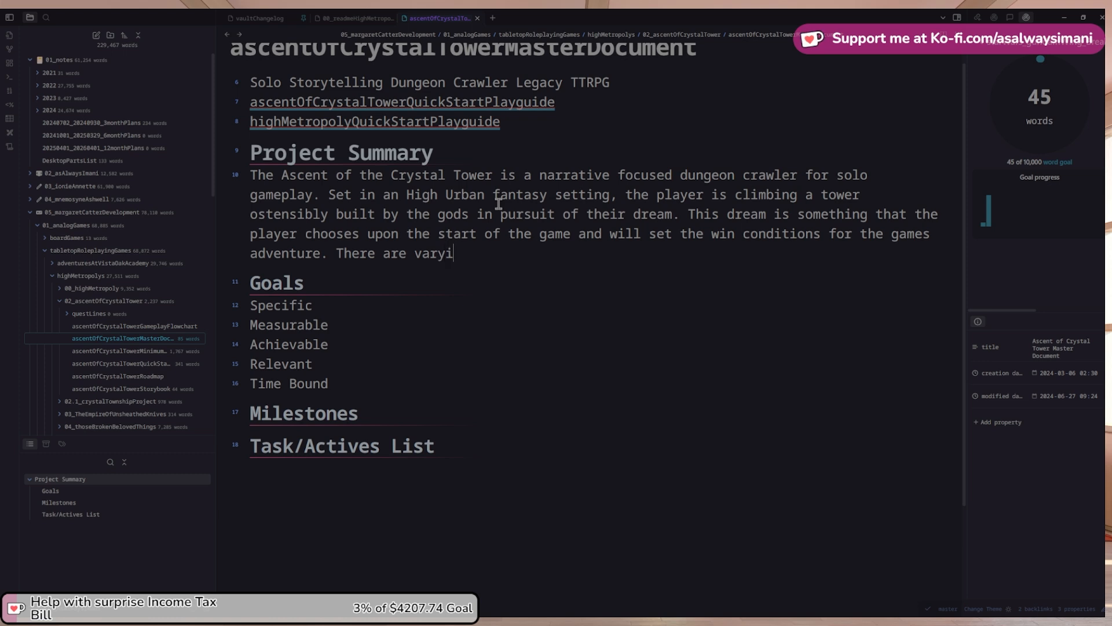
pyautogui.write('ng win conditio')
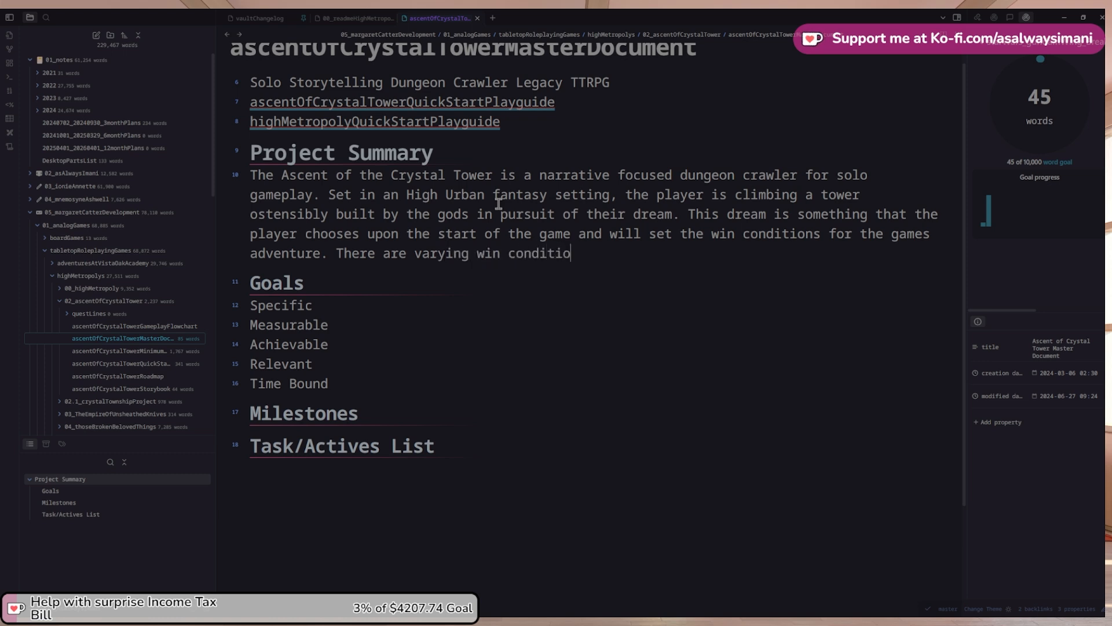
pyautogui.write('ns for')
pyautogui.press('BackSpace')
pyautogui.press('BackSpace')
pyautogui.press('BackSpace')
pyautogui.write('taht')
pyautogui.press('BackSpace')
pyautogui.press('BackSpace')
pyautogui.press('BackSpace')
pyautogui.write('hat the play')
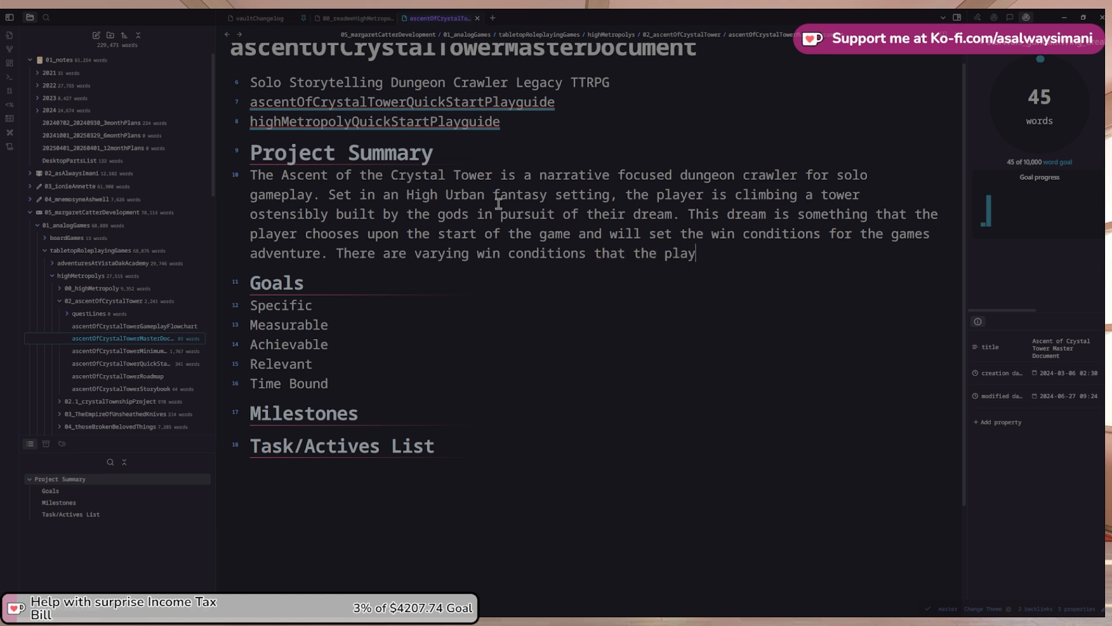
pyautogui.write('er choose')
pyautogui.press('BackSpace')
pyautogui.press('BackSpace')
pyautogui.write('er can come across b')
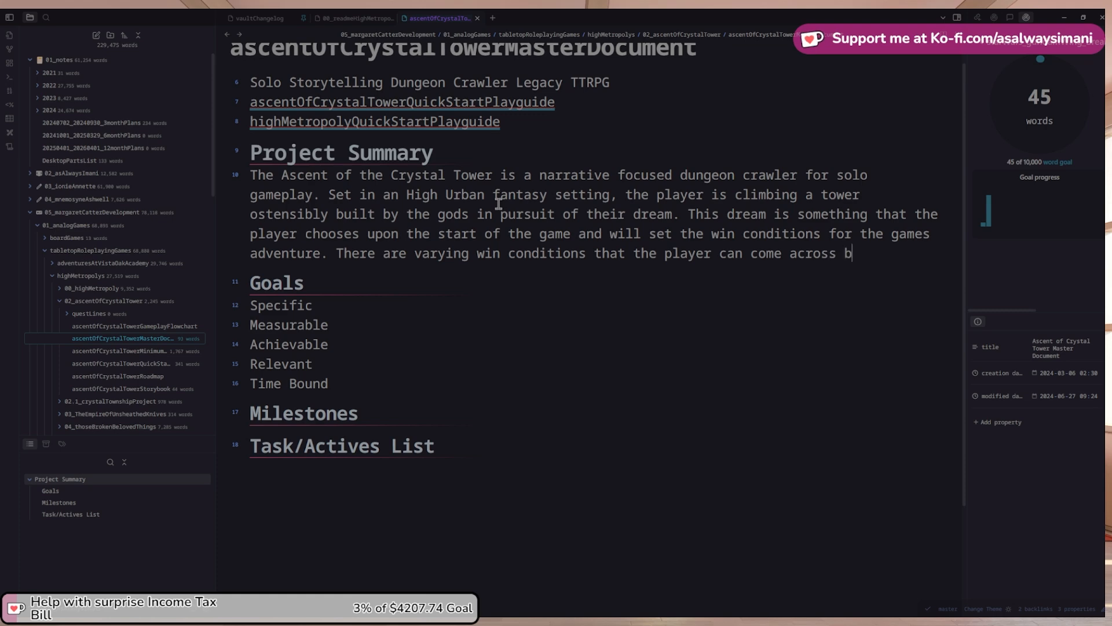
# Tie the win conditions to branching narrative choices made over the course of the journey
pyautogui.press('BackSpace')
pyautogui.press('BackSpace')
pyautogui.write('es b')
pyautogui.press('BackSpace')
pyautogui.press('BackSpace')
pyautogui.press('BackSpace')
pyautogui.press('BackSpace')
pyautogui.write('based on the branching c')
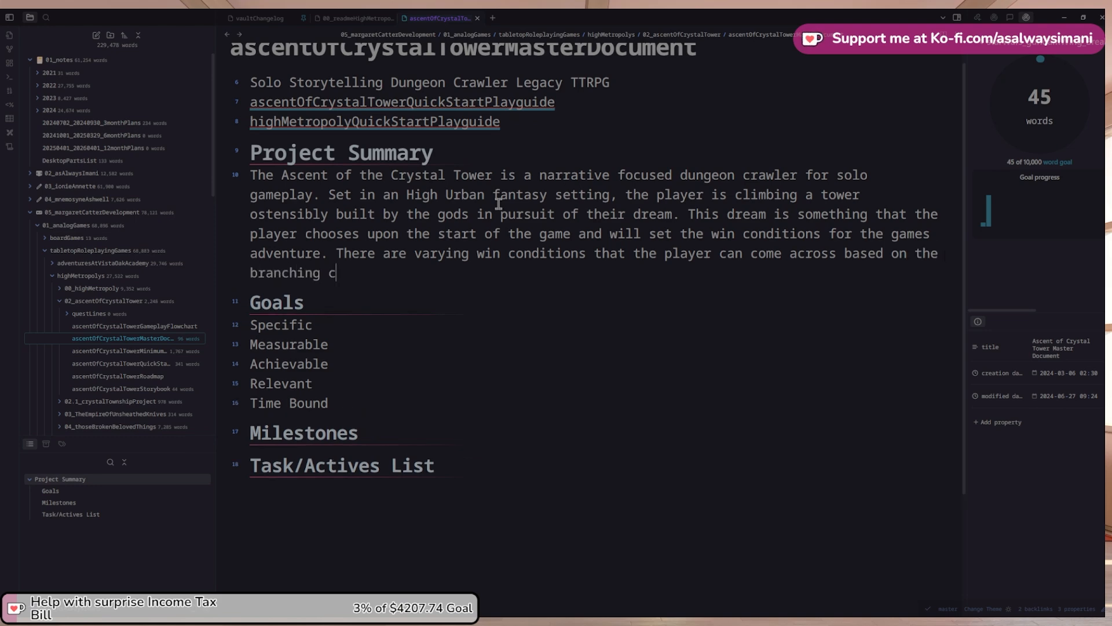
pyautogui.press('BackSpace')
pyautogui.write('narrative choice')
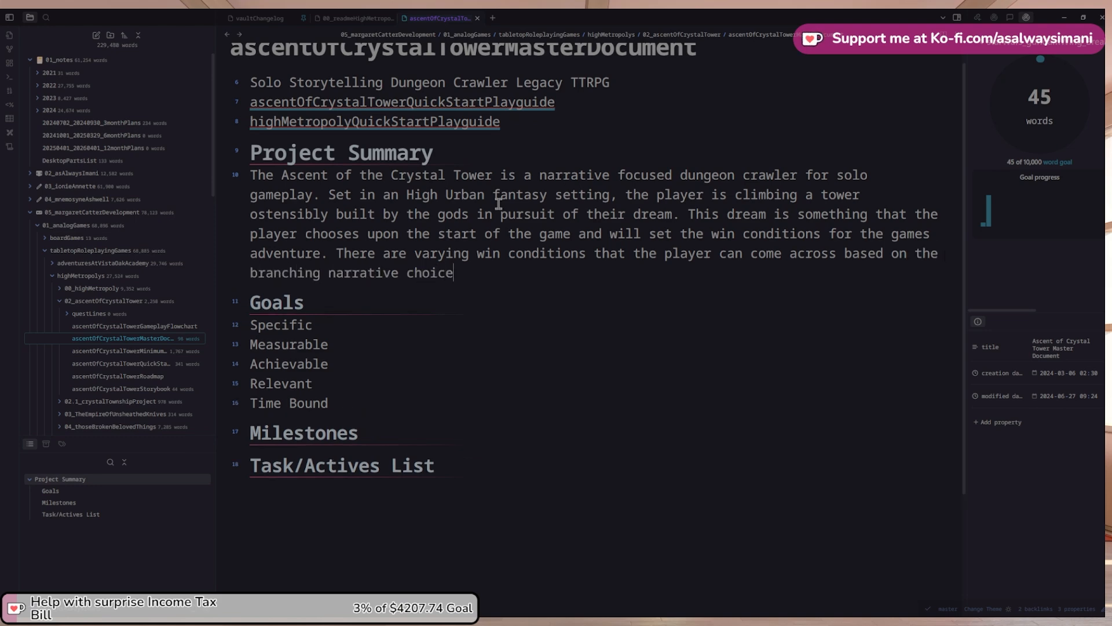
pyautogui.write('s that they made')
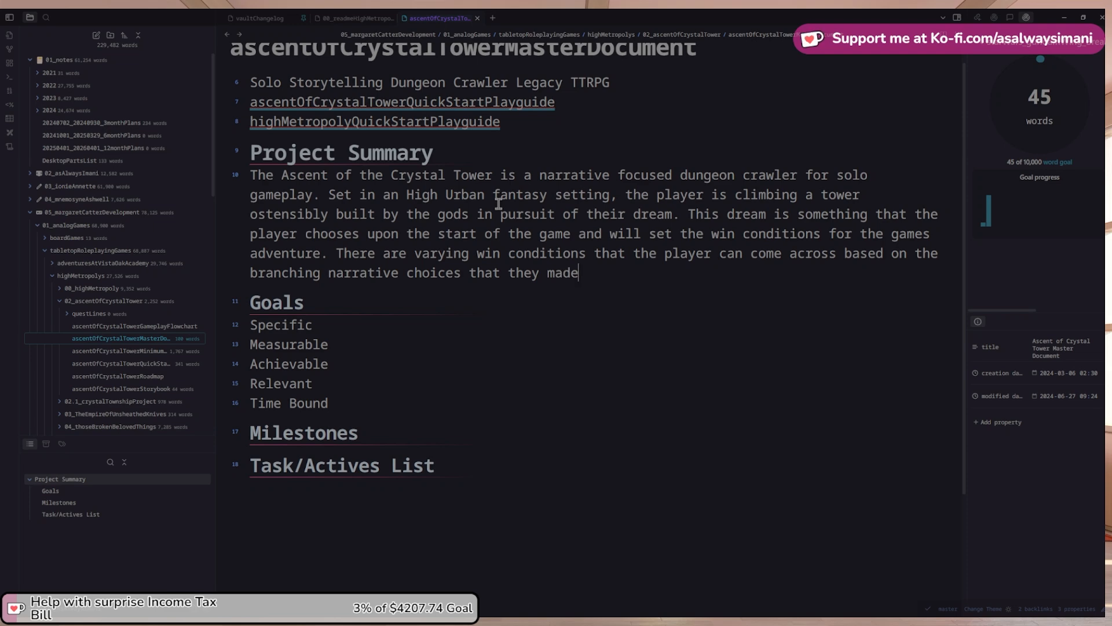
pyautogui.press('BackSpace')
pyautogui.press('BackSpace')
pyautogui.write('ke over the ')
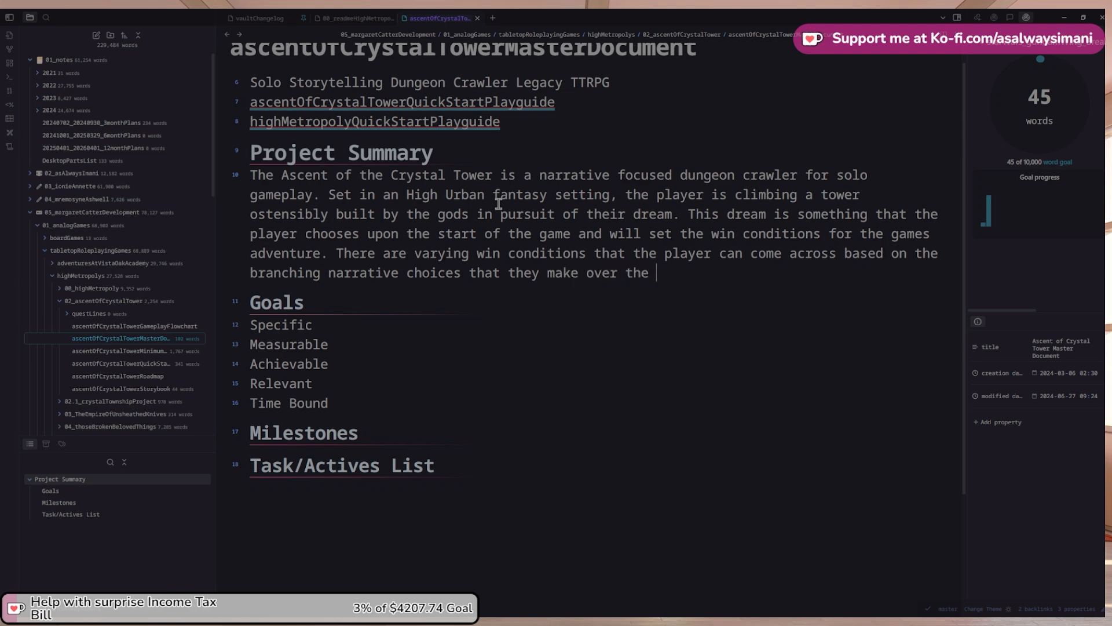
pyautogui.write('course of their')
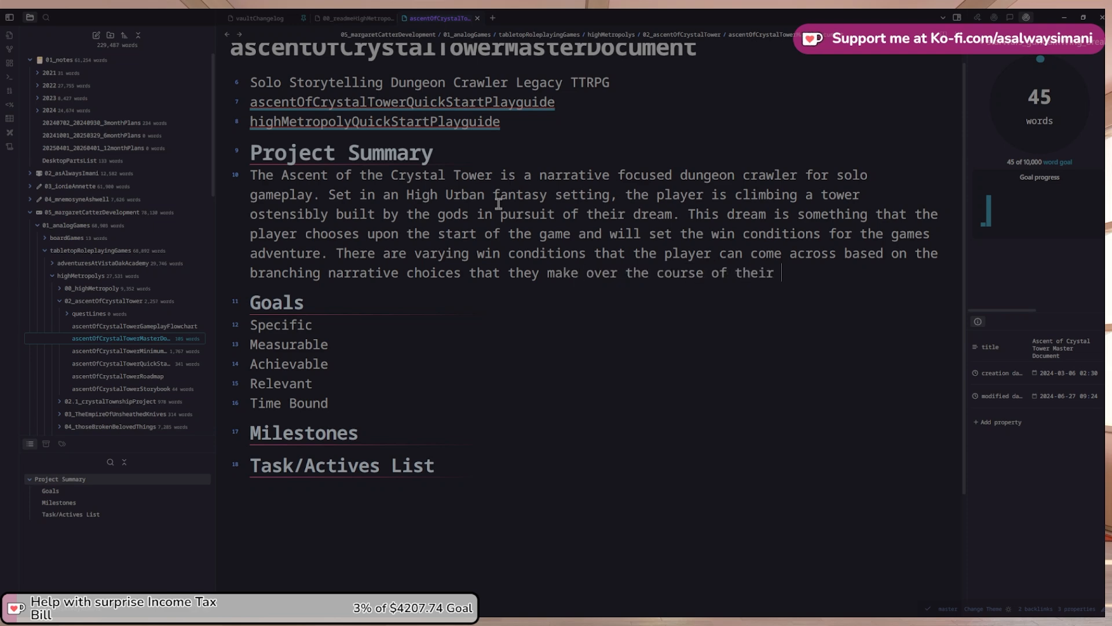
pyautogui.write(' journey. This cho')
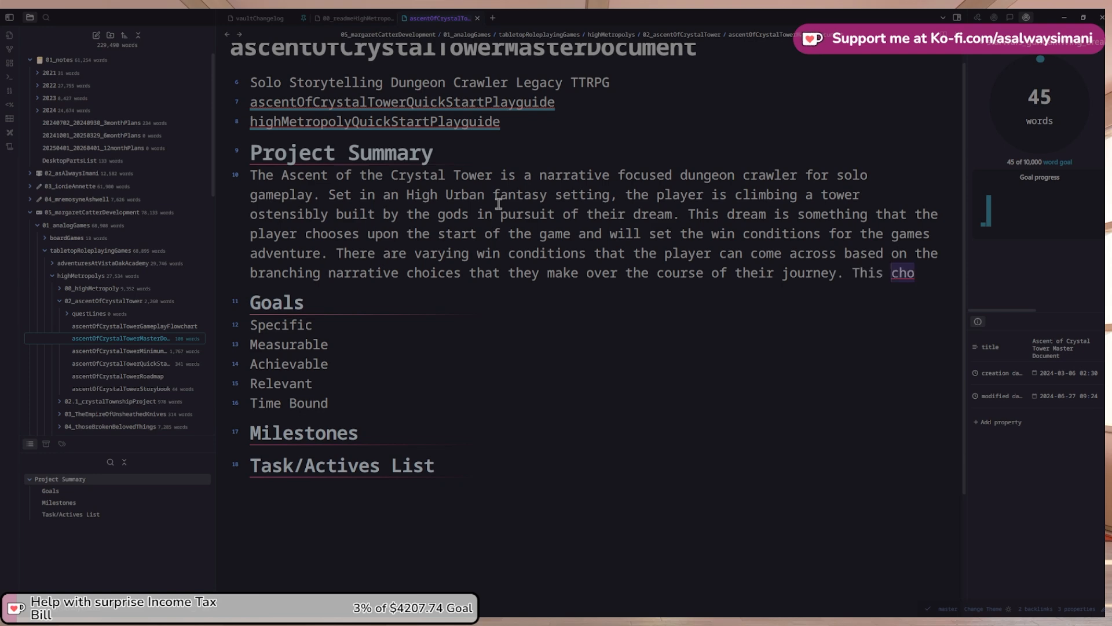
# Add that outcomes are dictated by friendly NPCs, combatant NPCs and puzzles within the world
pyautogui.press('BackSpace')
pyautogui.press('BackSpace')
pyautogui.press('BackSpace')
pyautogui.press('BackSpace')
pyautogui.press('BackSpace')
pyautogui.press('BackSpace')
pyautogui.press('BackSpace')
pyautogui.write('he')
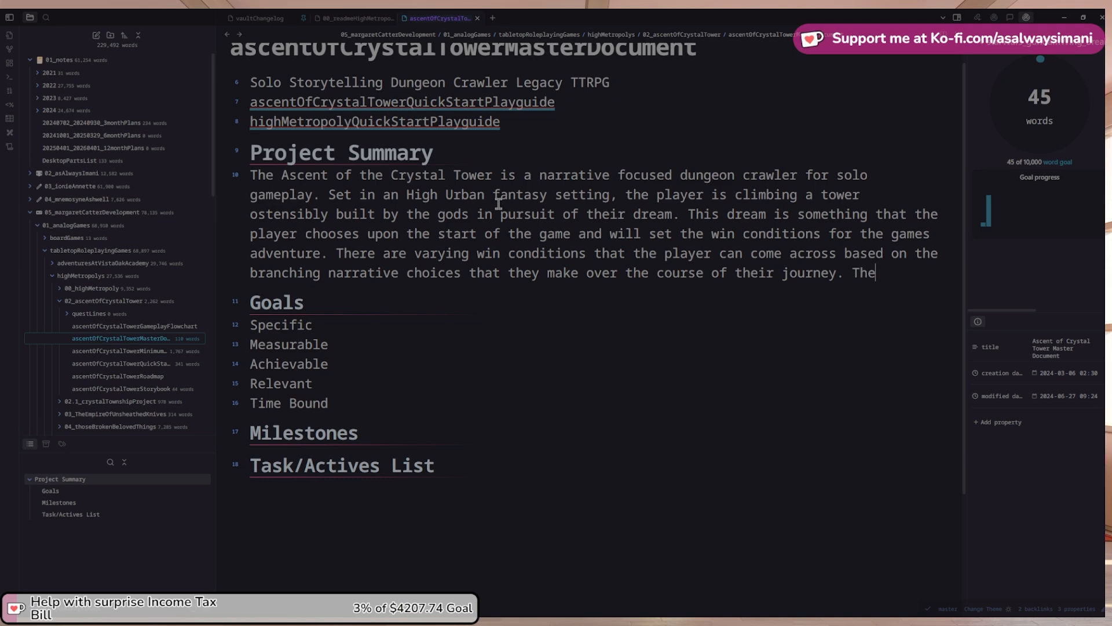
pyautogui.write('se outcomes are ')
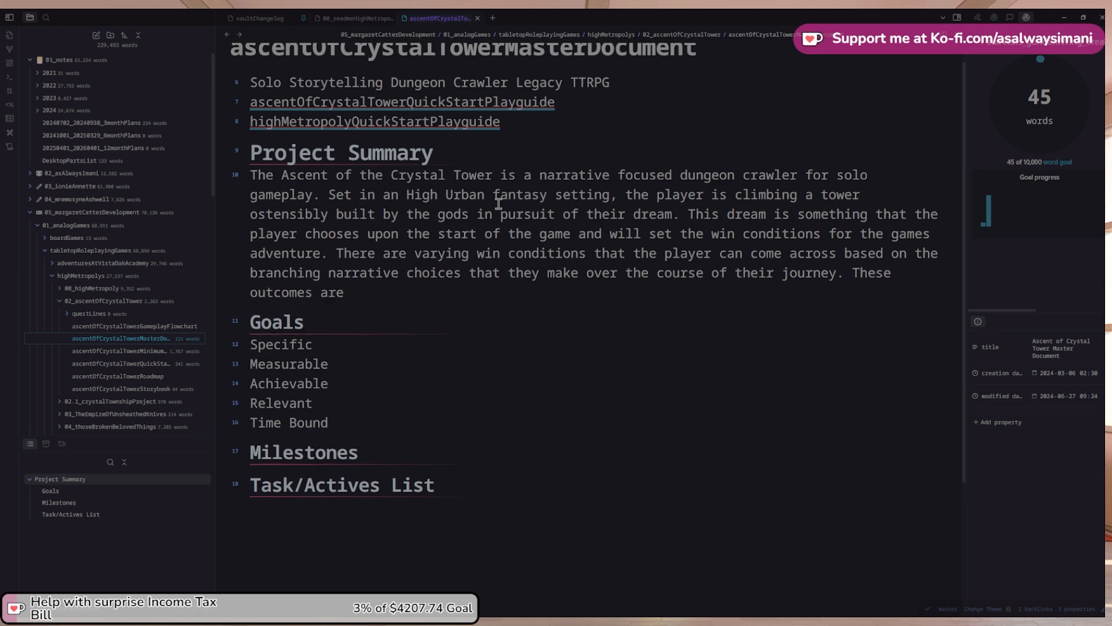
pyautogui.write('dictated by things such as ')
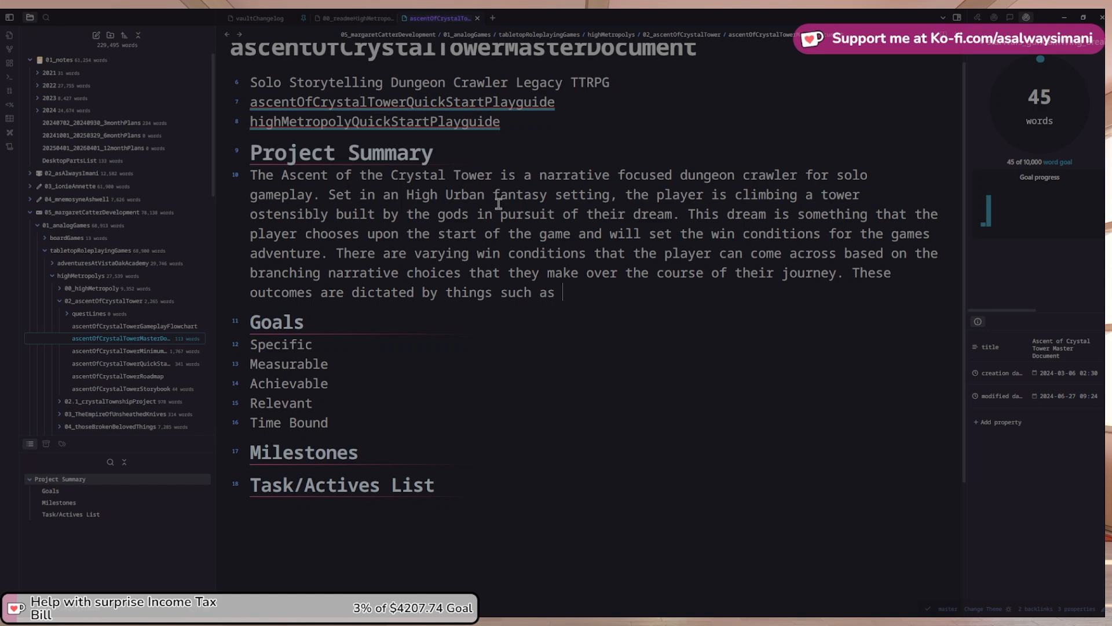
pyautogui.write('interactions with')
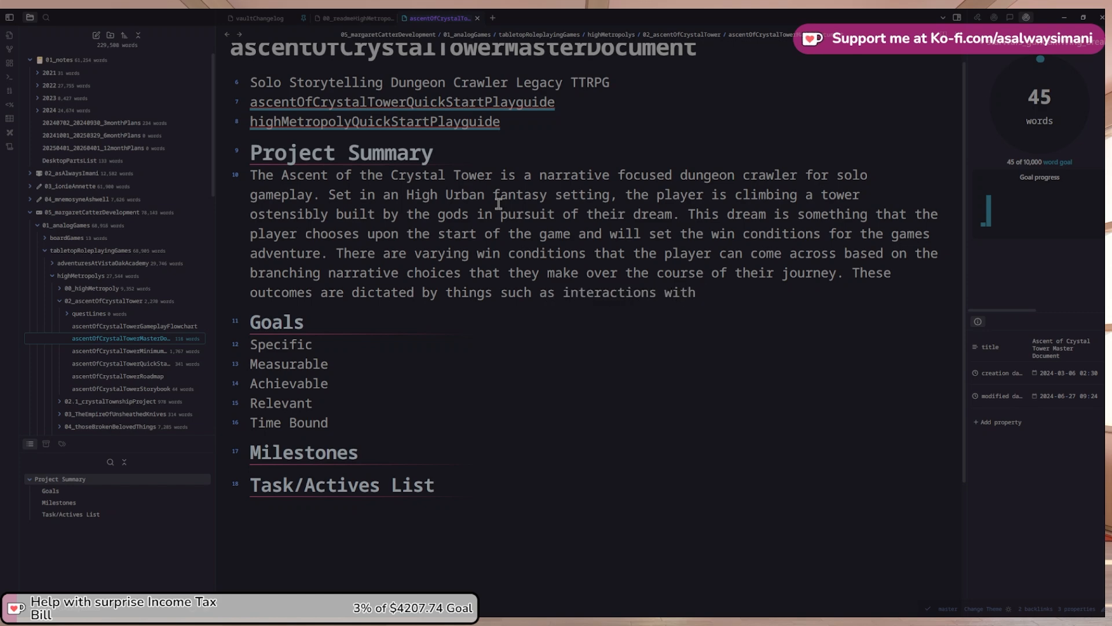
pyautogui.write(' friendly and')
pyautogui.press('BackSpace')
pyautogui.press('BackSpace')
pyautogui.write("NPC's")
pyautogui.press('BackSpace')
pyautogui.press('BackSpace')
pyautogui.write('s, c')
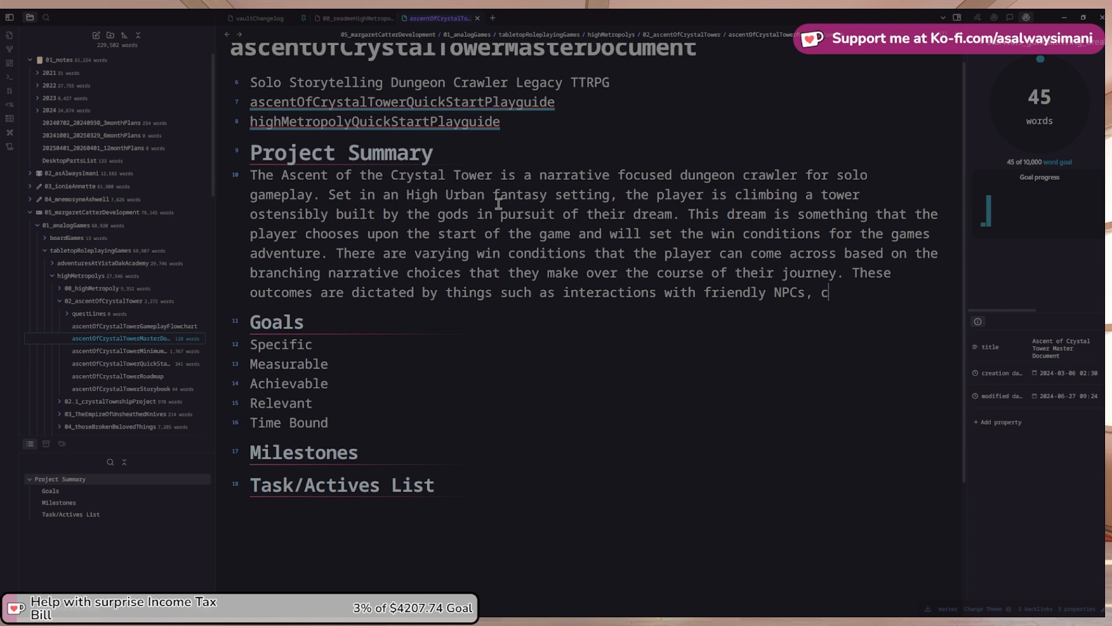
pyautogui.write('ombatante')
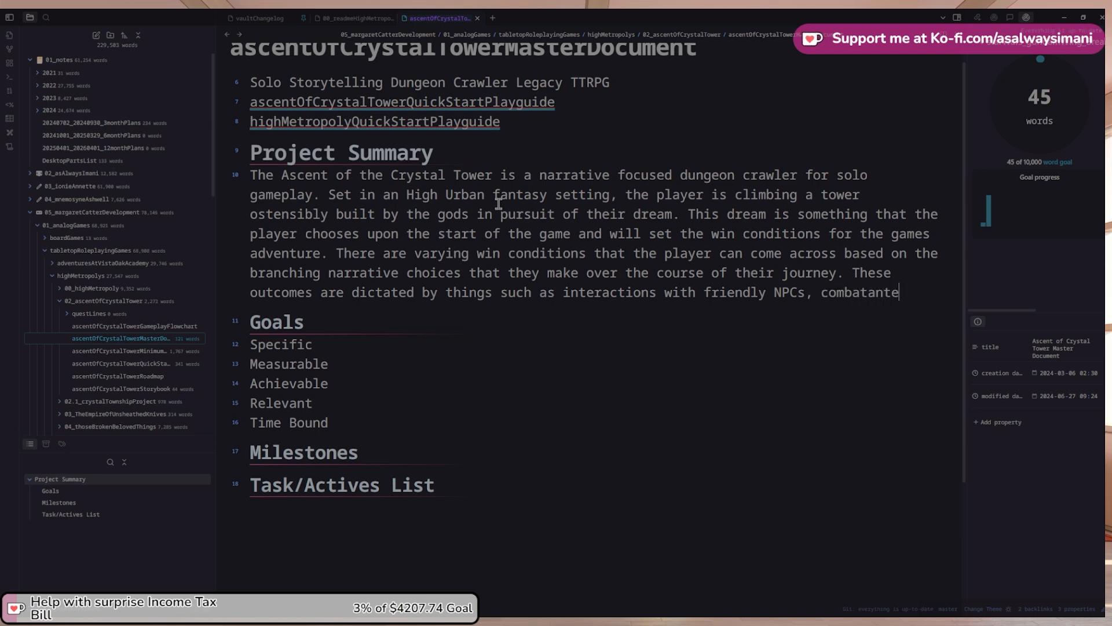
pyautogui.write('NCCs, puzzles wit')
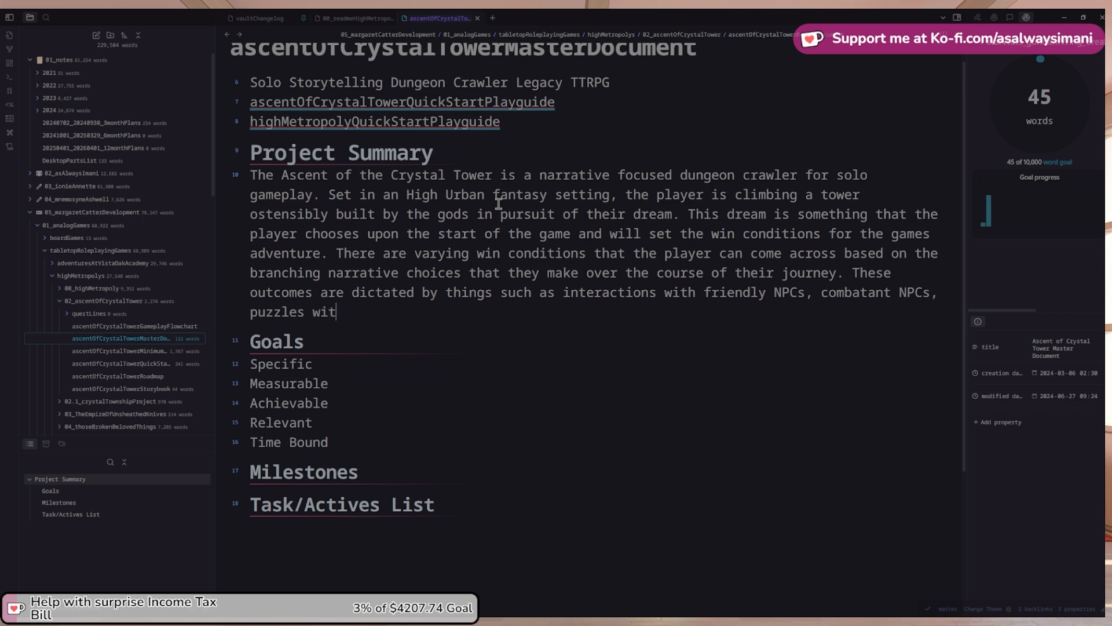
pyautogui.write('hin the world')
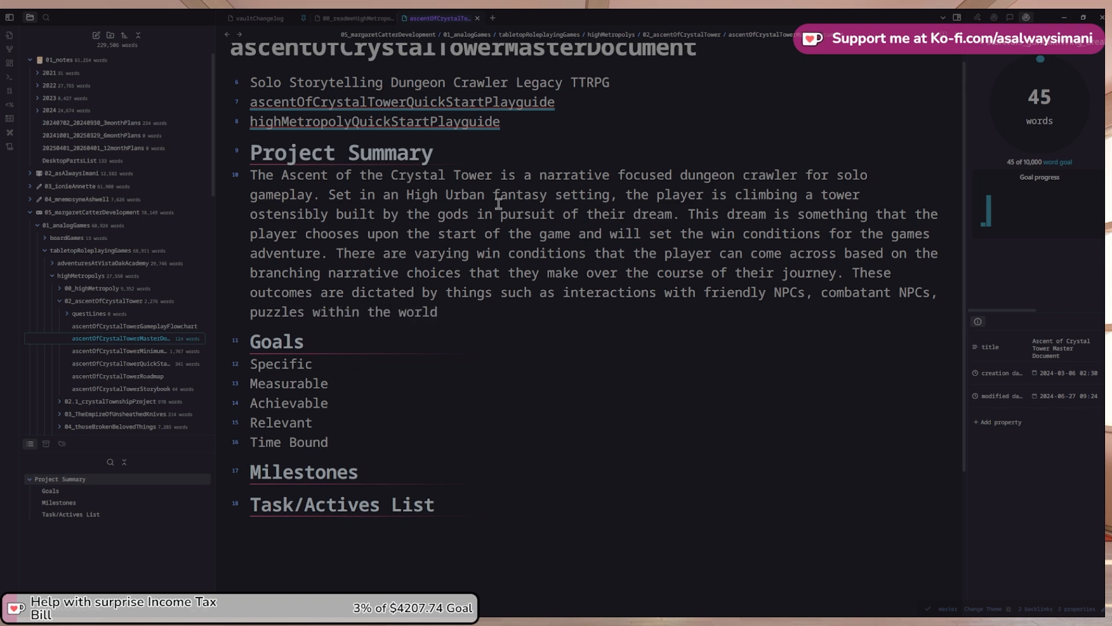
pyautogui.write(', and')
# Finish the outcome list with 'mysterious investigated' and insert 'with' before 'the player is climbing'
pyautogui.write('mysterious ')
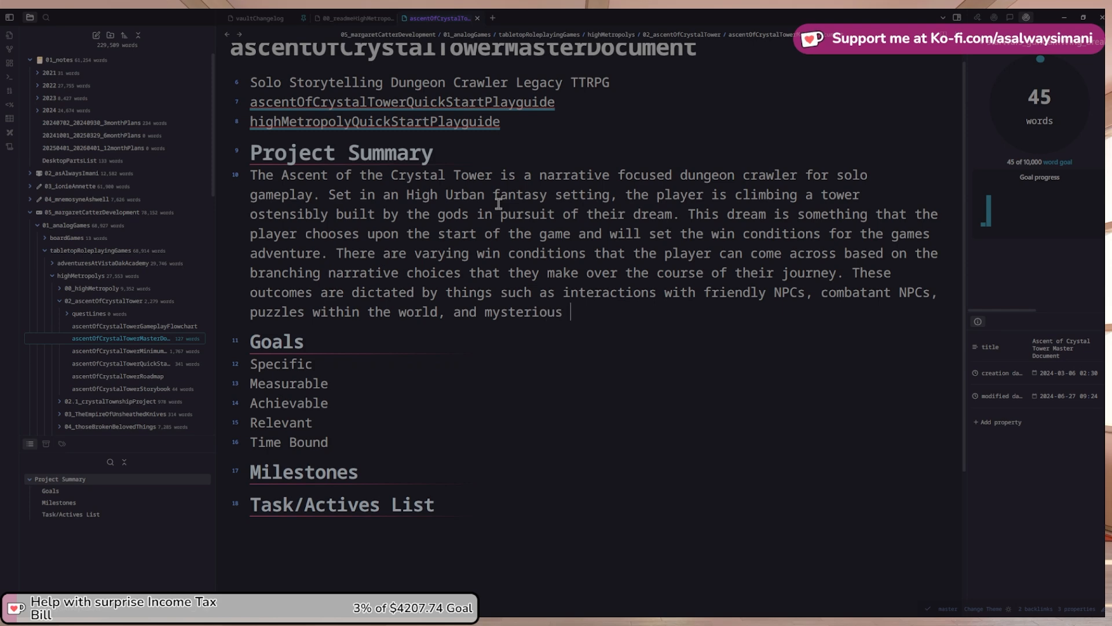
pyautogui.write('investigated.')
pyautogui.press('Up')
pyautogui.hotkey('ctrl', 'Left')
pyautogui.write('with')
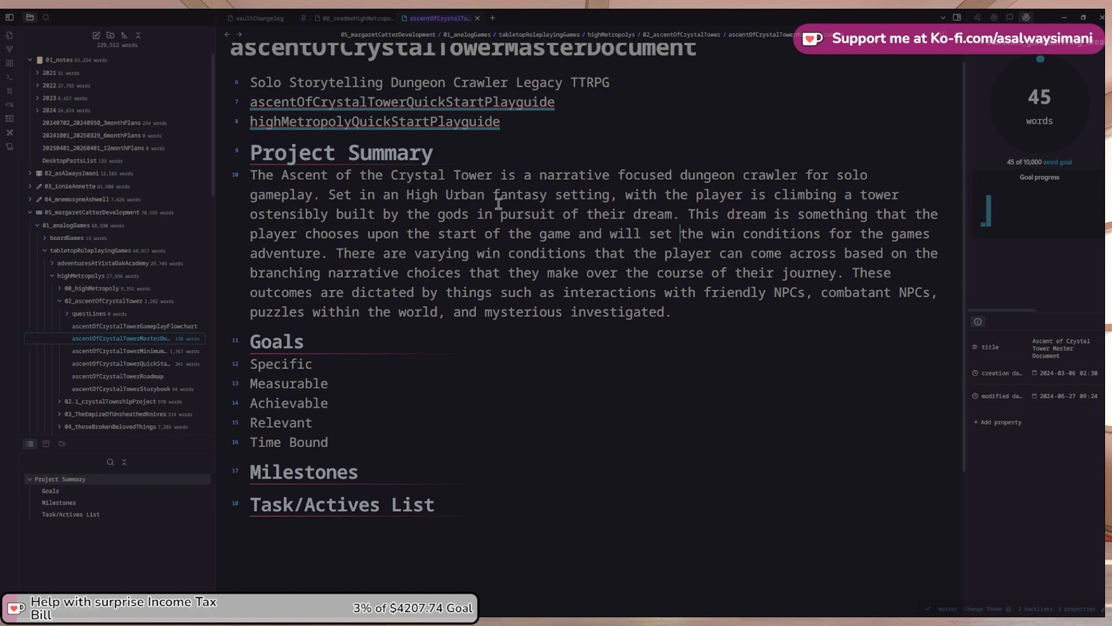
# Change the dream sentence so it sets 'one of' the win conditions
pyautogui.write('some of')
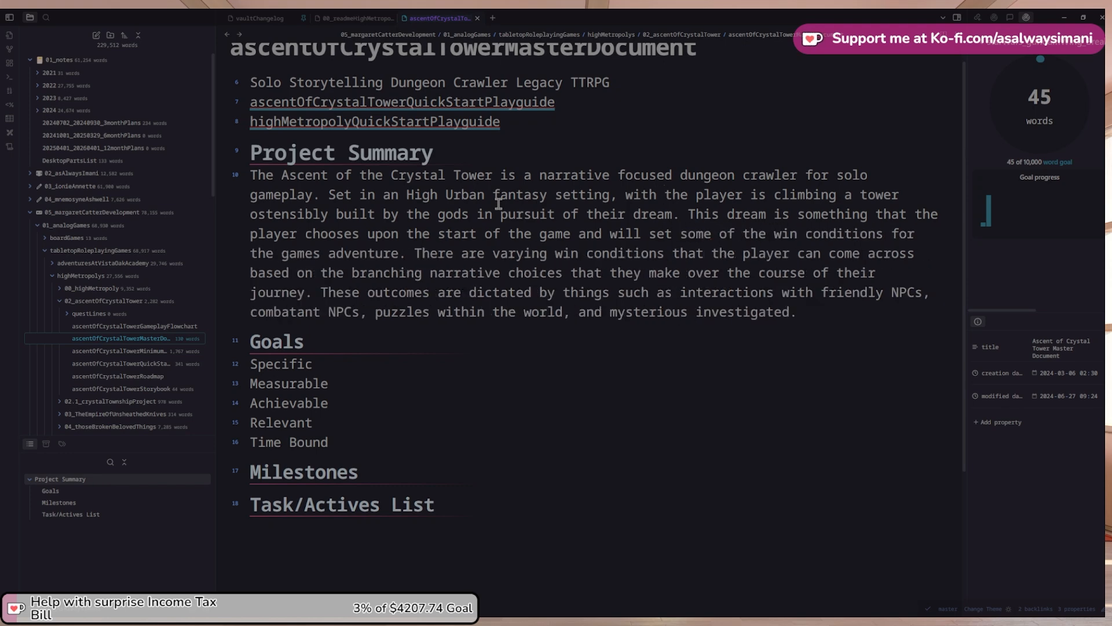
pyautogui.hotkey('ctrl', 'shift', 'Left')
pyautogui.hotkey('ctrl', 'shift', 'Left')
pyautogui.hotkey('ctrl', 'shift', 'Left')
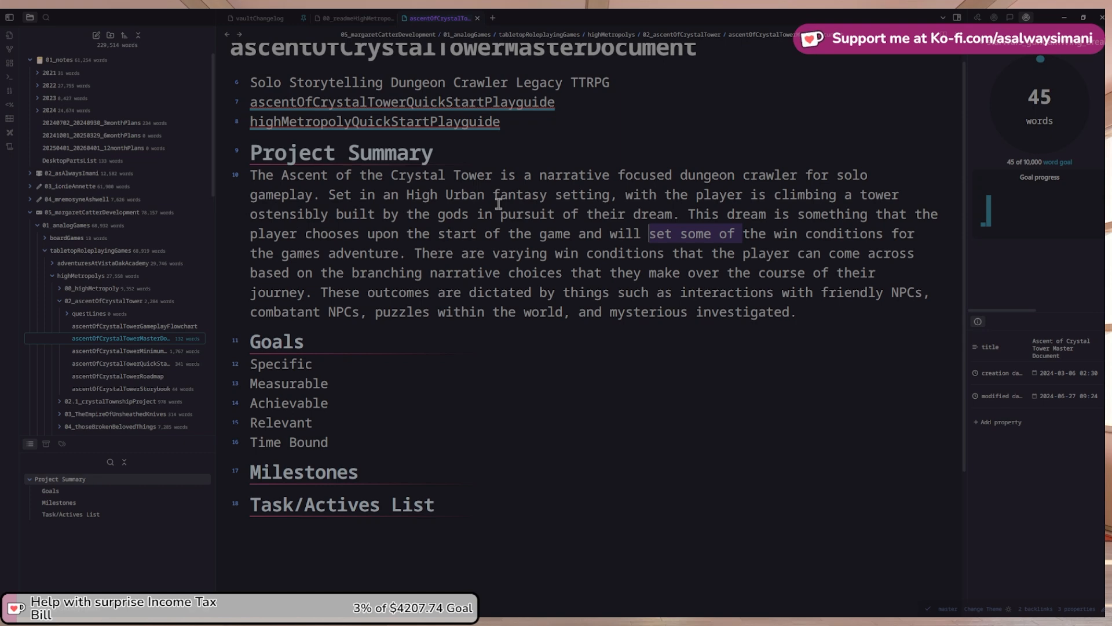
pyautogui.write('on')
pyautogui.hotkey('ctrl', 'z')
pyautogui.hotkey('ctrl', 'shift', 'Right')
pyautogui.write('one of')
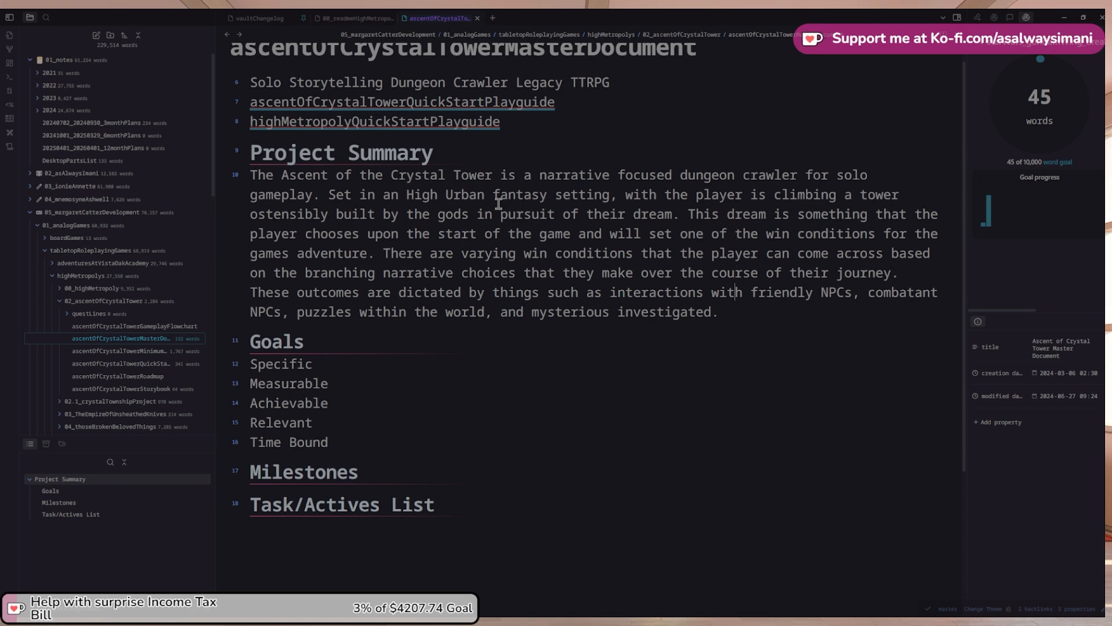
# Start a new sentence at the summary's end: 'Gameplay is broken up into'
pyautogui.write('The game is broken up into')
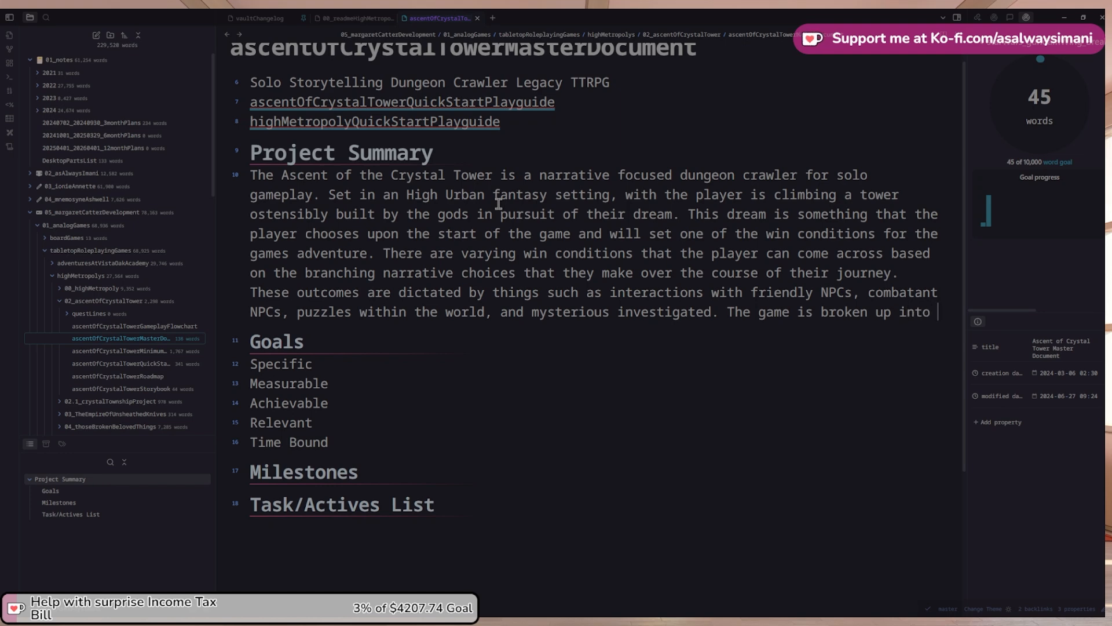
pyautogui.hotkey('ctrl', 'shift', 'Left')
pyautogui.hotkey('ctrl', 'shift', 'Left')
pyautogui.hotkey('ctrl', 'shift', 'Left')
pyautogui.hotkey('ctrl', 'shift', 'Left')
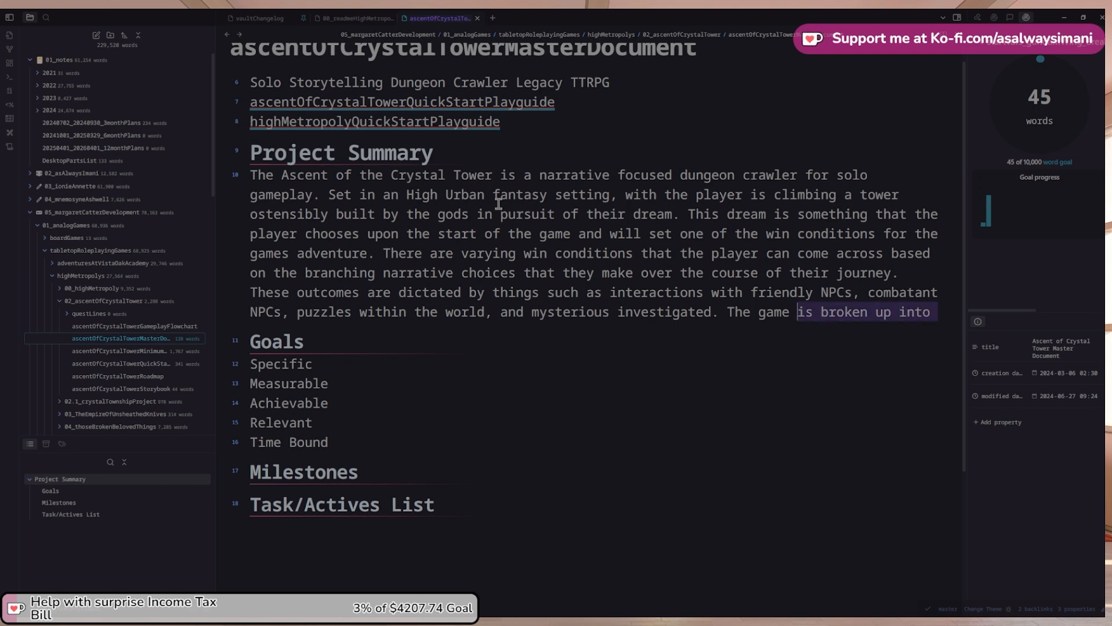
pyautogui.press('BackSpace')
pyautogui.hotkey('ctrl', 'shift', 'Left')
pyautogui.hotkey('ctrl', 'shift', 'Left')
pyautogui.write('Gameplay is ')
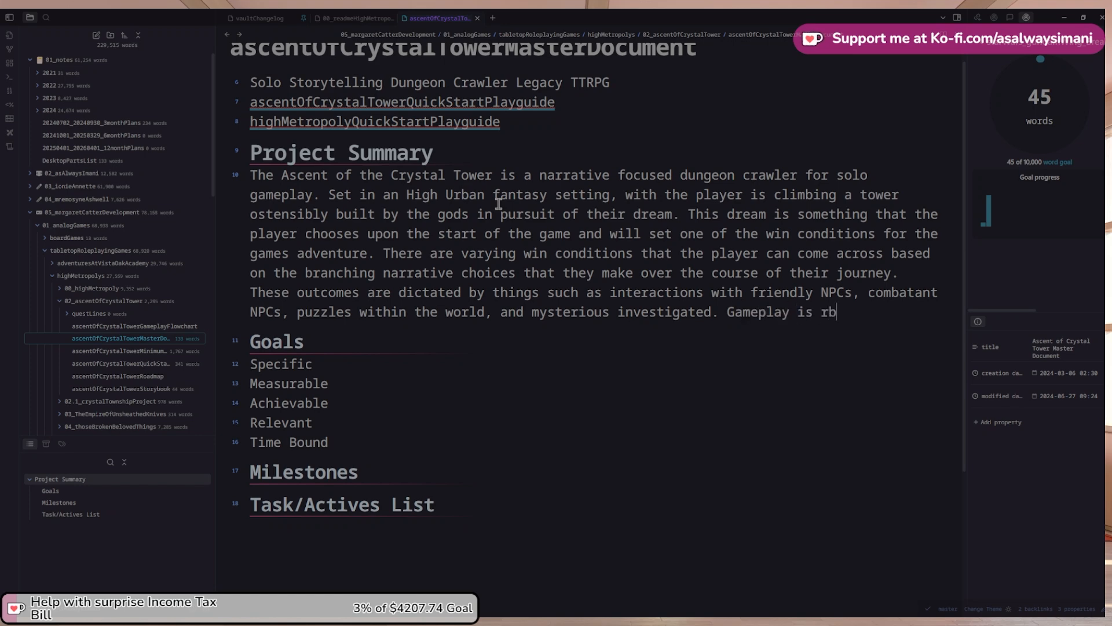
pyautogui.write('broken u')
pyautogui.press('BackSpace')
pyautogui.write('up into')
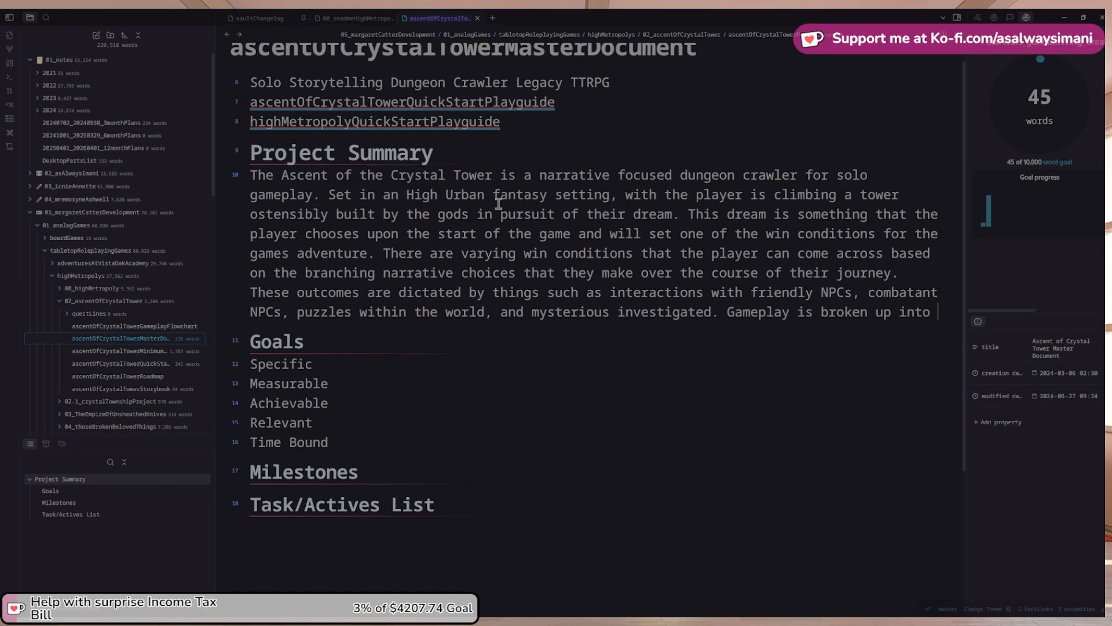
# Open the highMetropolyQuickStartPlayguide note and scroll down toward Game Mechanics
pyautogui.click(472, 122)
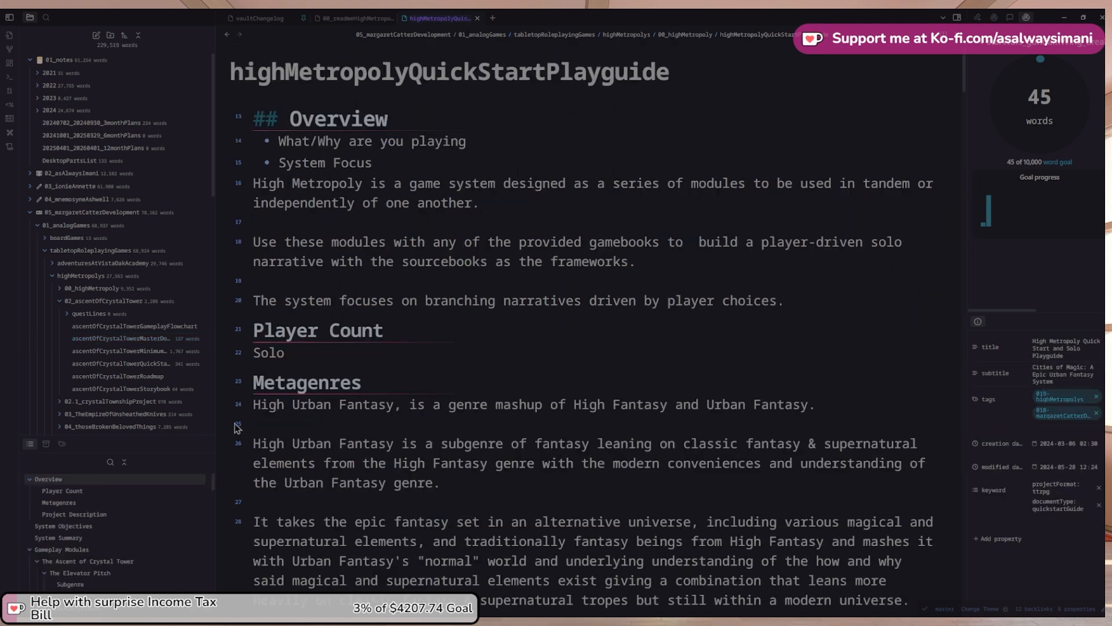
pyautogui.scroll(-10, 135, 530)
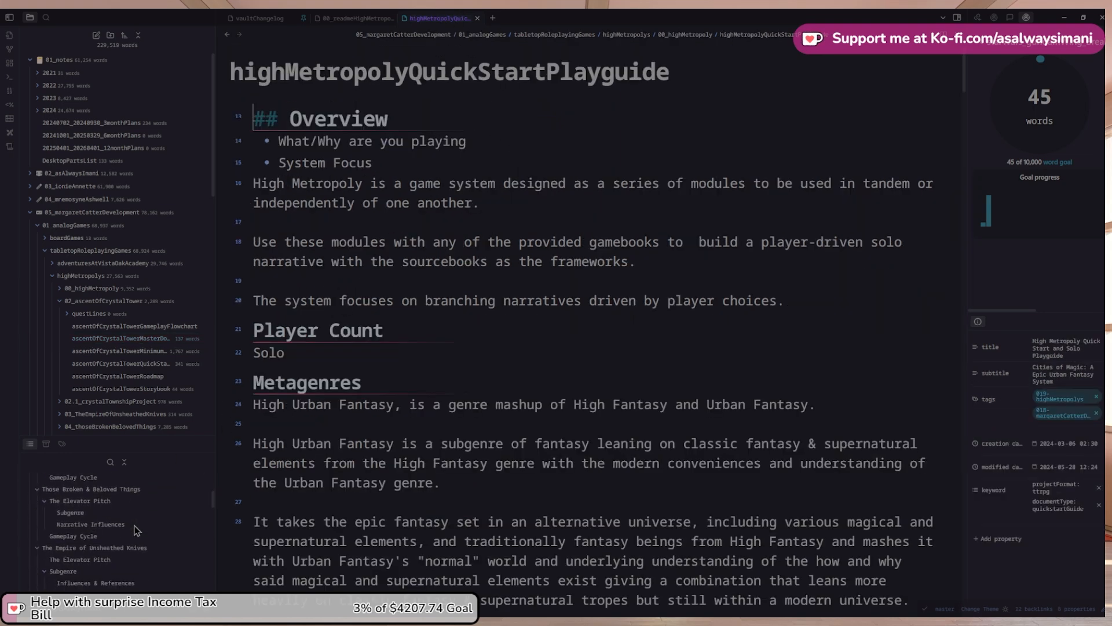
pyautogui.scroll(-5, 354, 414)
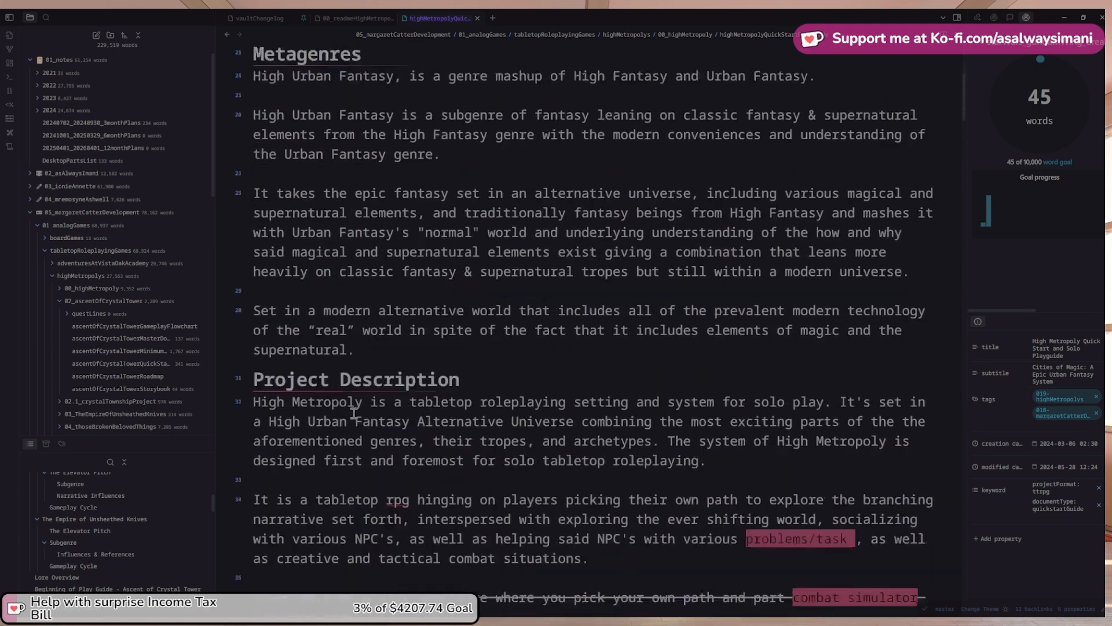
pyautogui.scroll(-10, 354, 413)
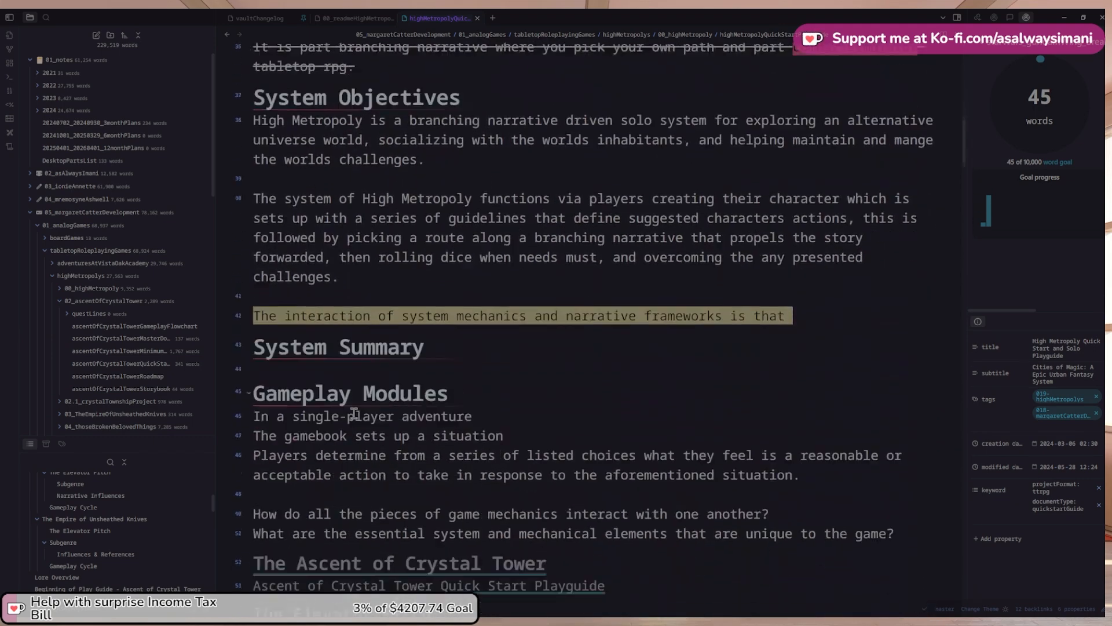
pyautogui.scroll(-10, 353, 414)
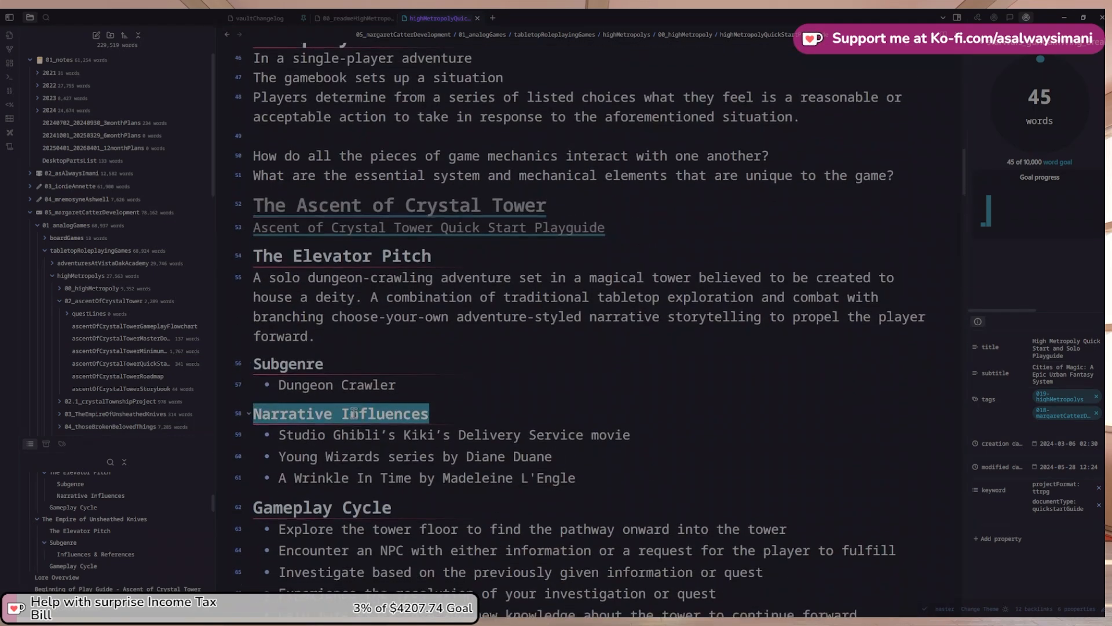
pyautogui.scroll(-2, 353, 414)
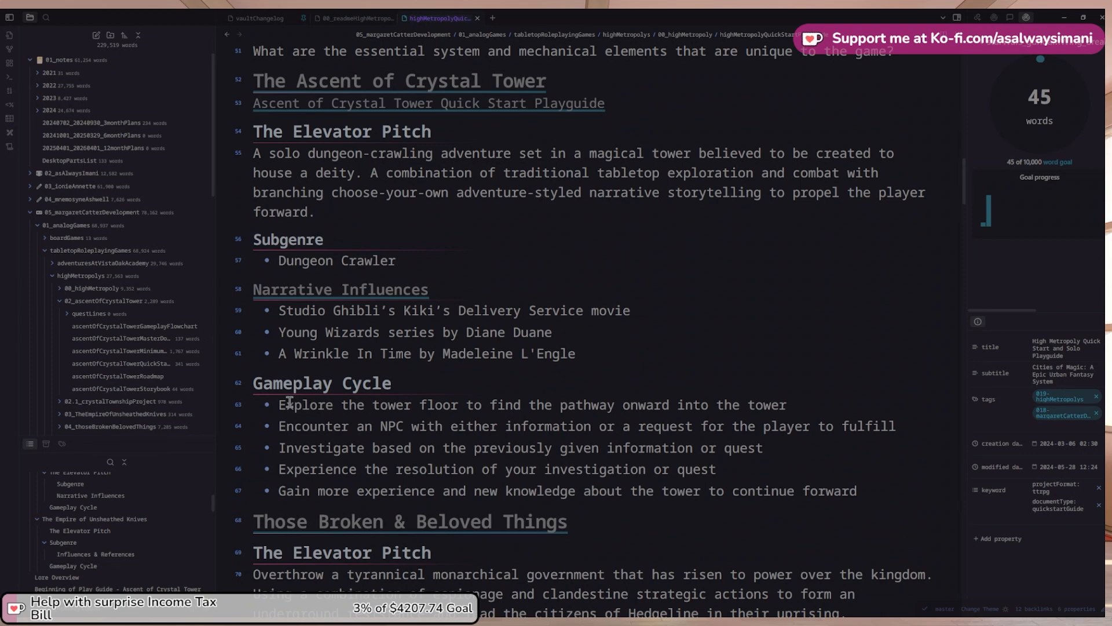
pyautogui.scroll(-1, 289, 401)
pyautogui.scroll(-3, 289, 402)
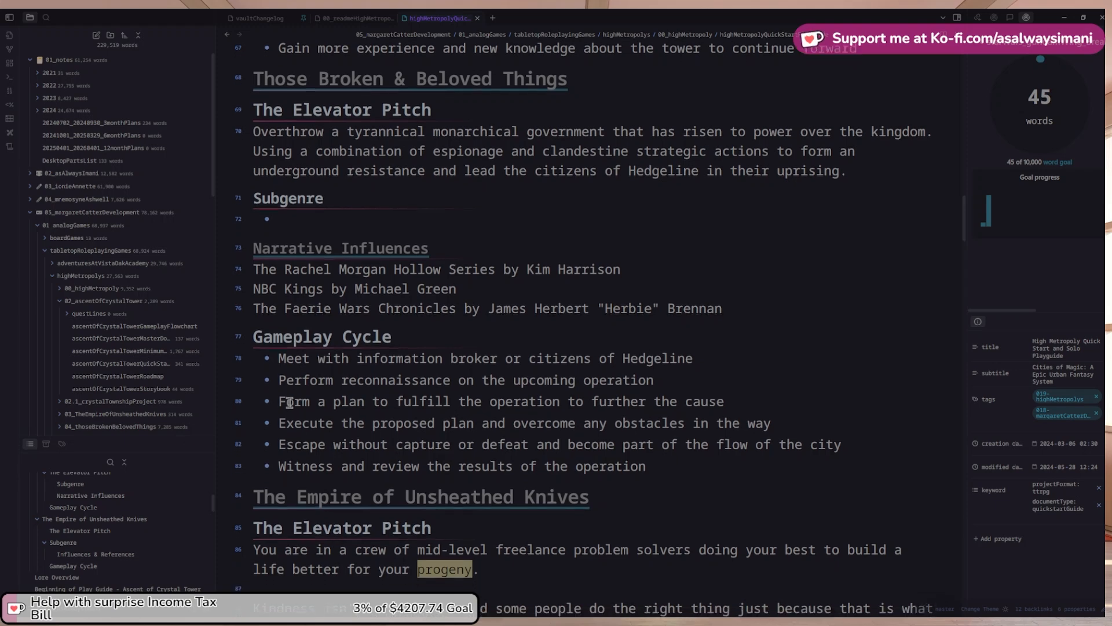
pyautogui.scroll(-8, 290, 403)
pyautogui.scroll(-10, 289, 402)
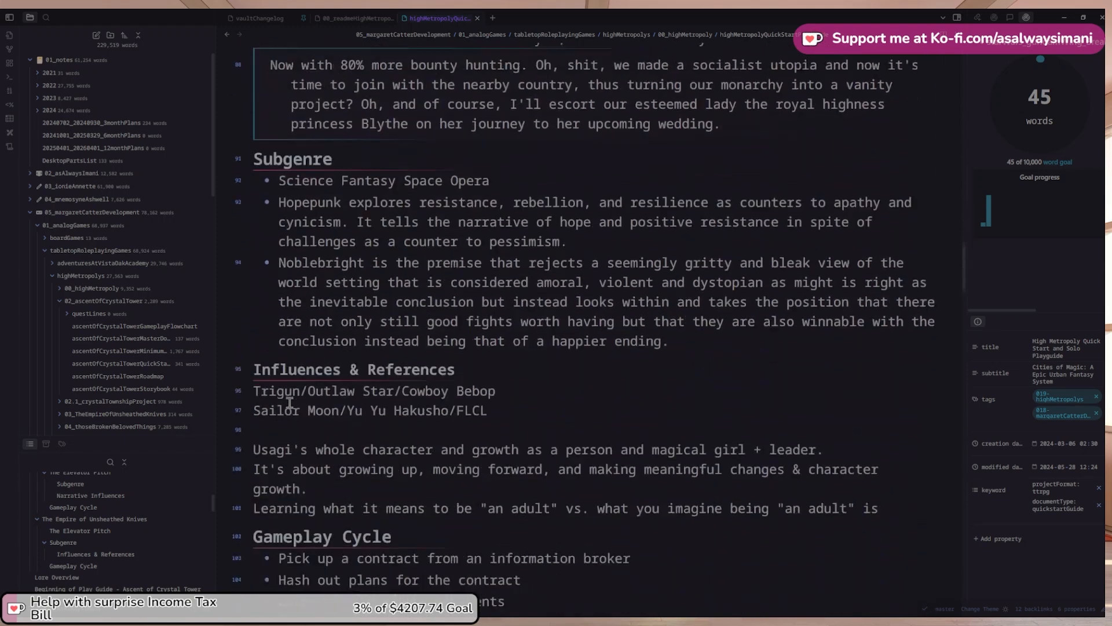
pyautogui.scroll(-7, 291, 408)
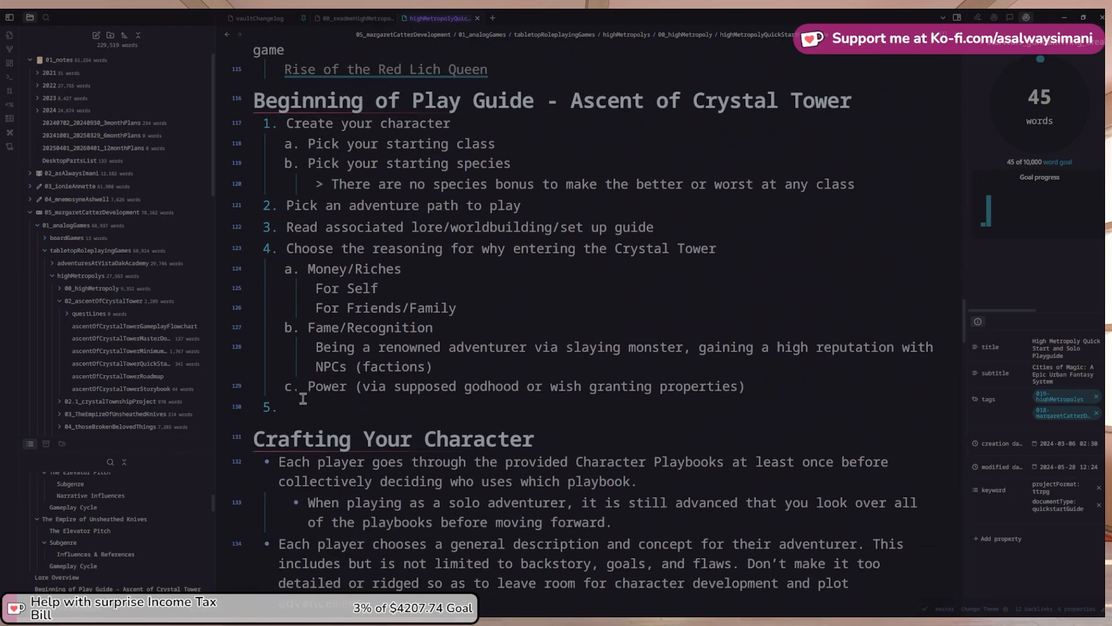
pyautogui.scroll(2, 290, 402)
# Select Socialization in the playguide's phases list, then return to the Ascent master document
pyautogui.click(519, 185)
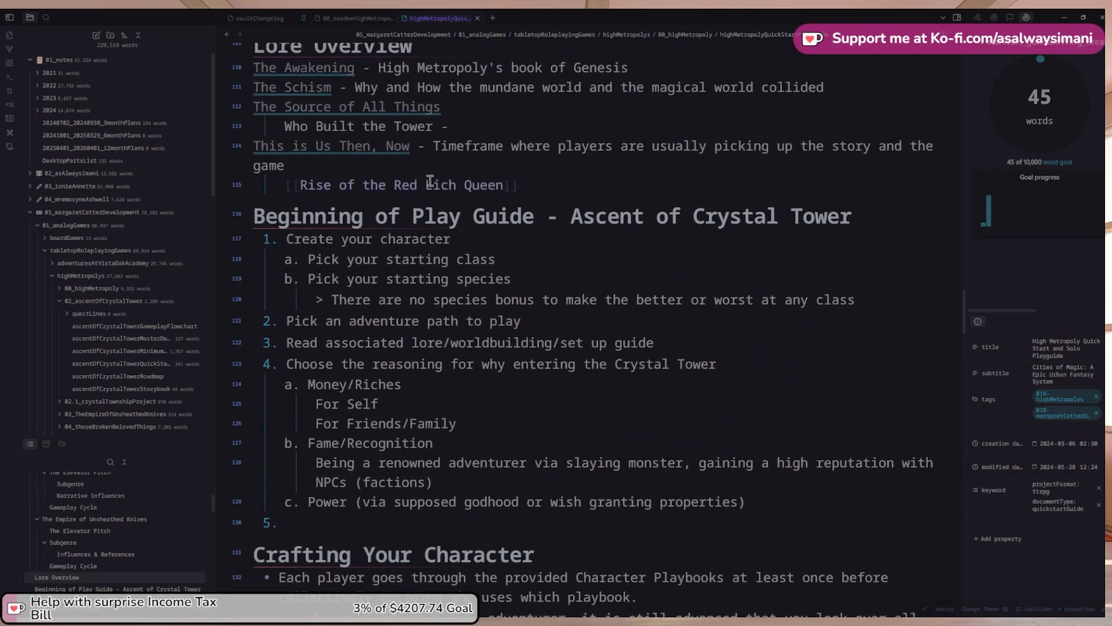
pyautogui.click(395, 259)
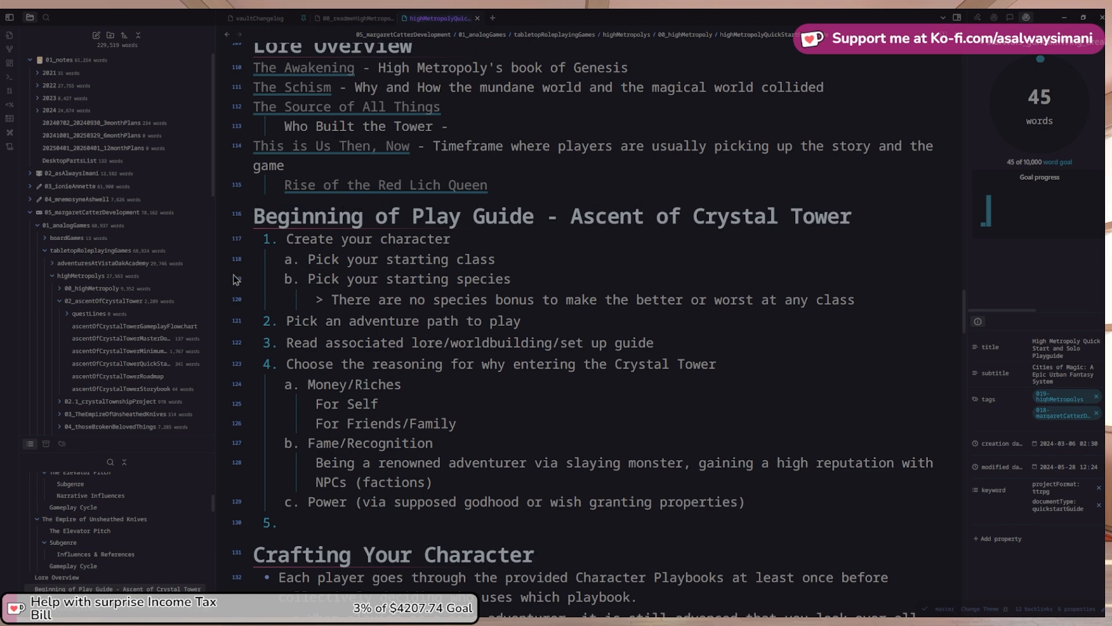
pyautogui.scroll(-10, 326, 324)
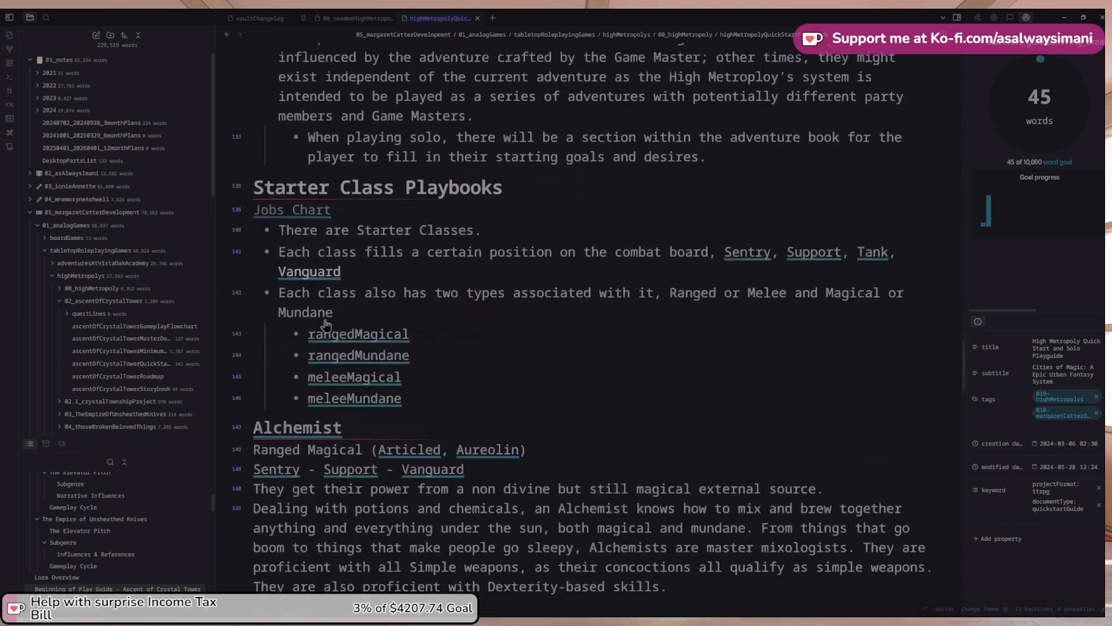
pyautogui.scroll(-2, 326, 325)
pyautogui.scroll(-2, 394, 359)
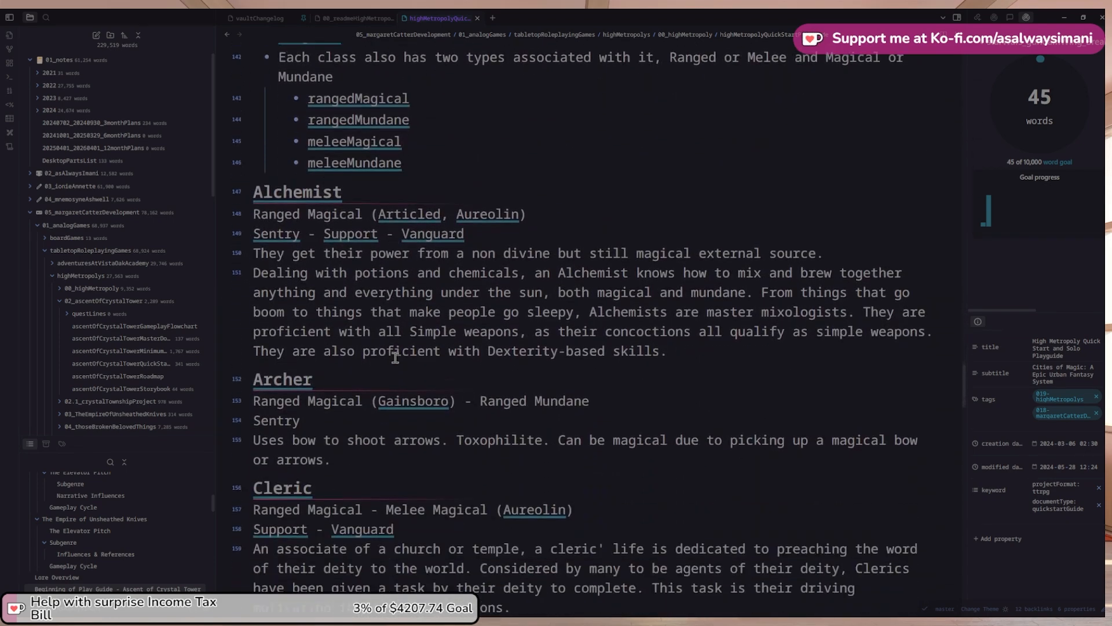
pyautogui.scroll(-15, 396, 357)
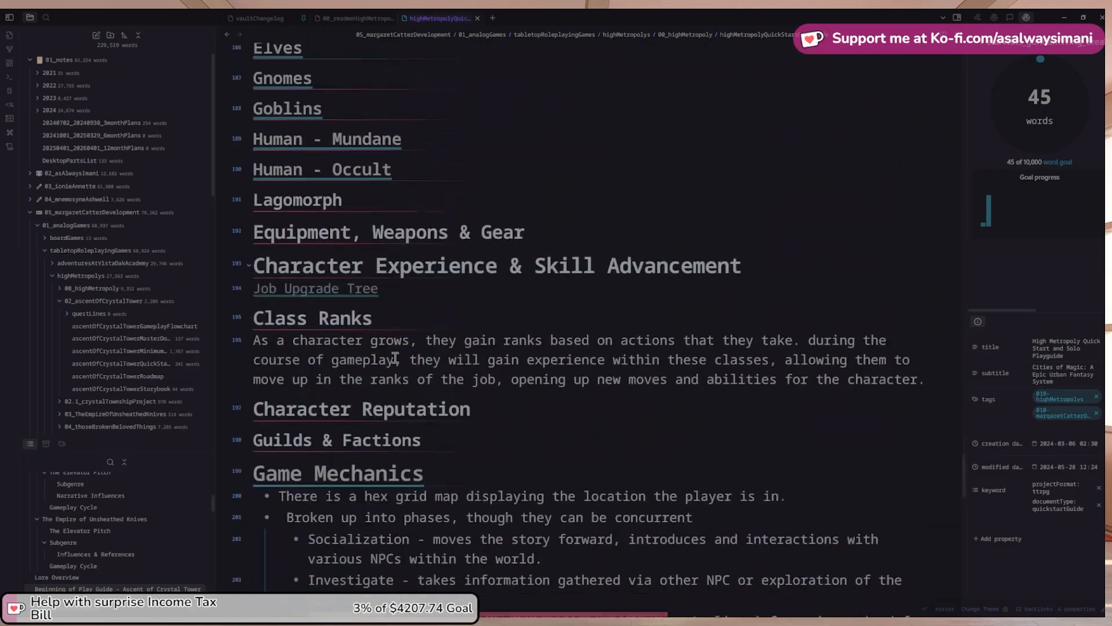
pyautogui.scroll(-4, 394, 358)
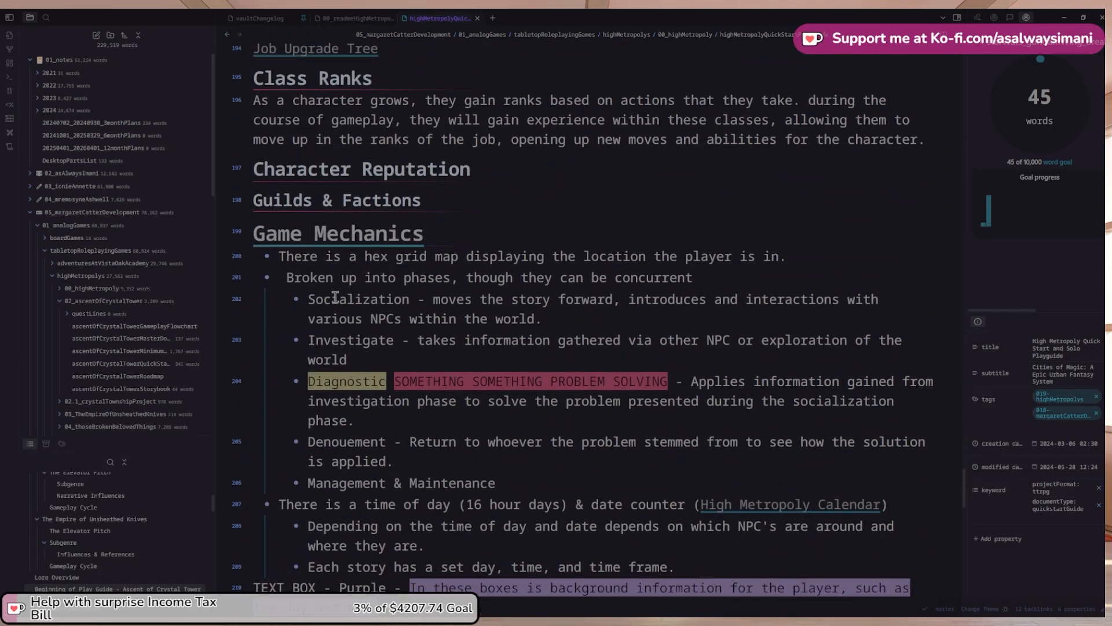
pyautogui.doubleClick(325, 298)
pyautogui.hotkey('ctrl', 'c')
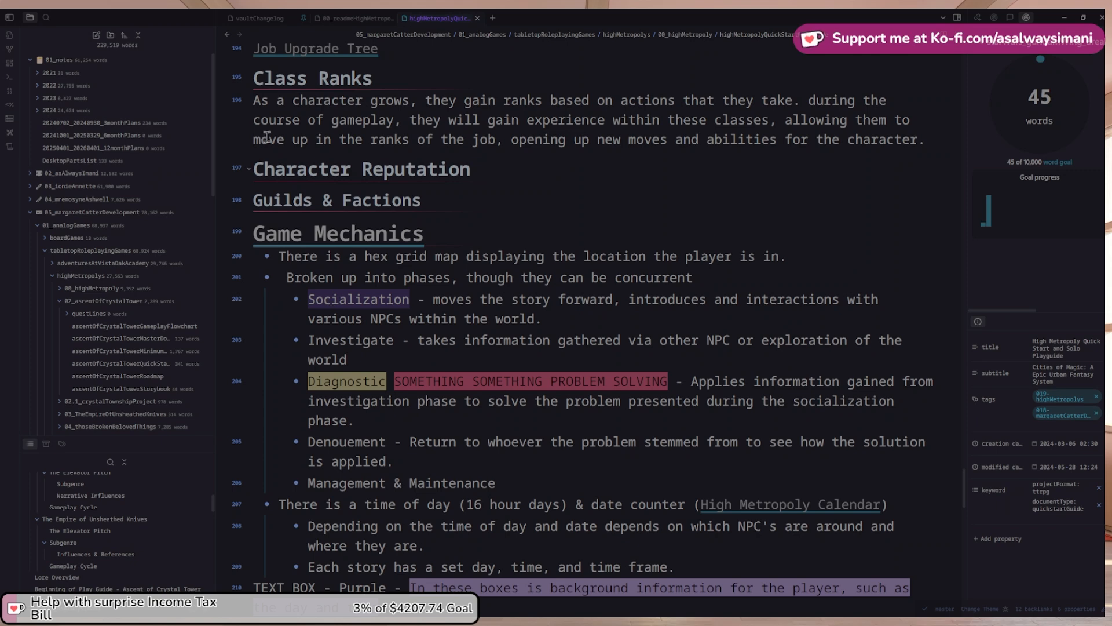
pyautogui.click(228, 35)
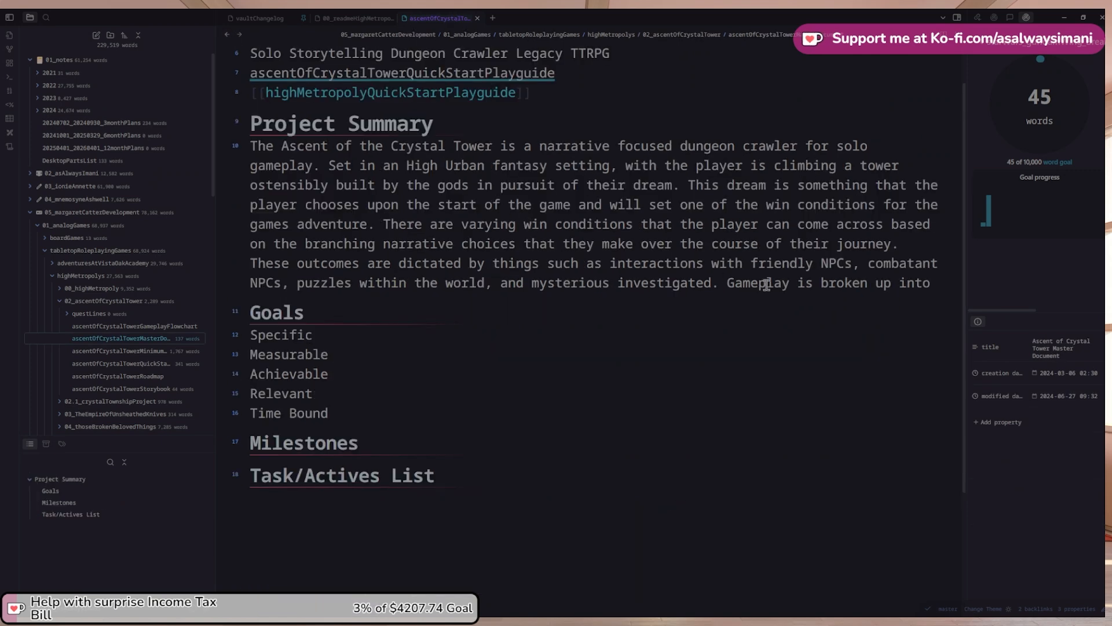
# Begin the phase list: 'phases such as Socialization, Investigation', copying Investigate from the playguide
pyautogui.click(934, 284)
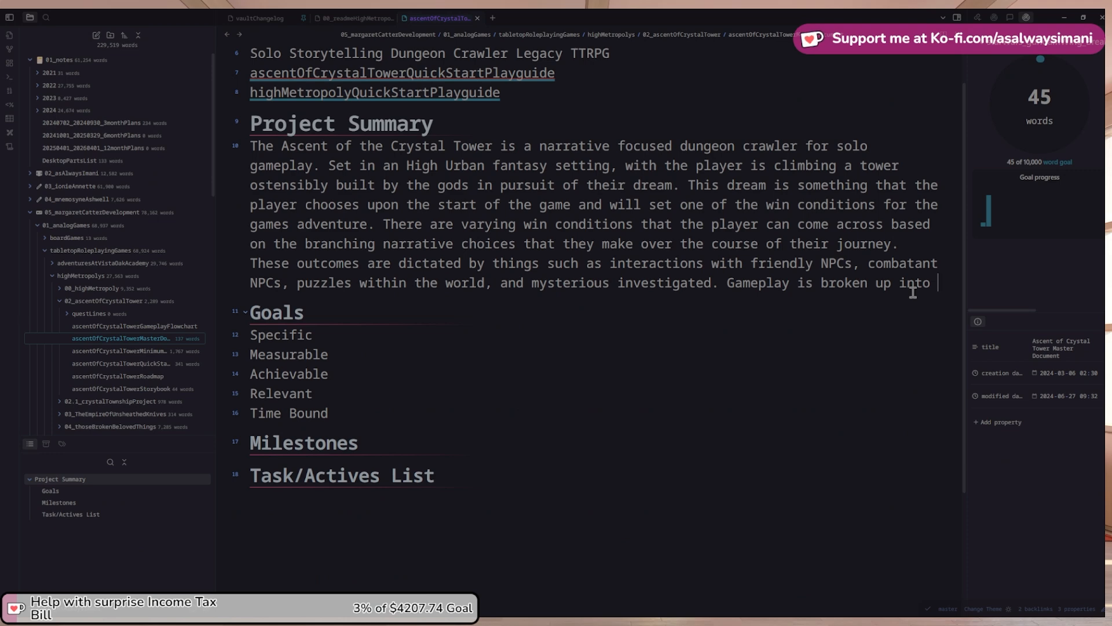
pyautogui.write('phases suc')
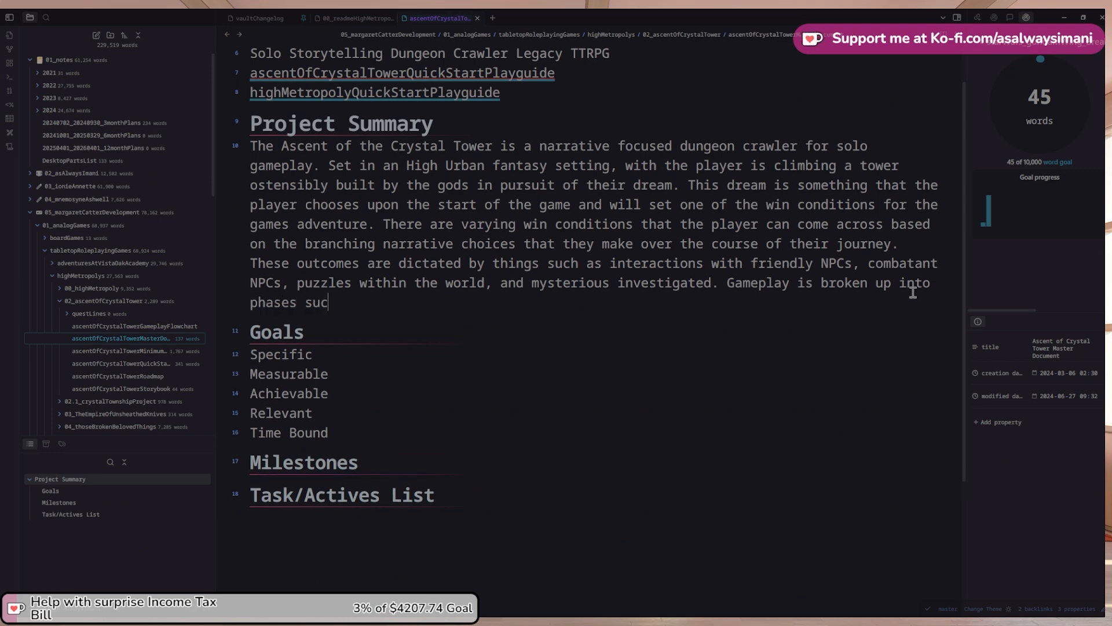
pyautogui.write('h as Socialization')
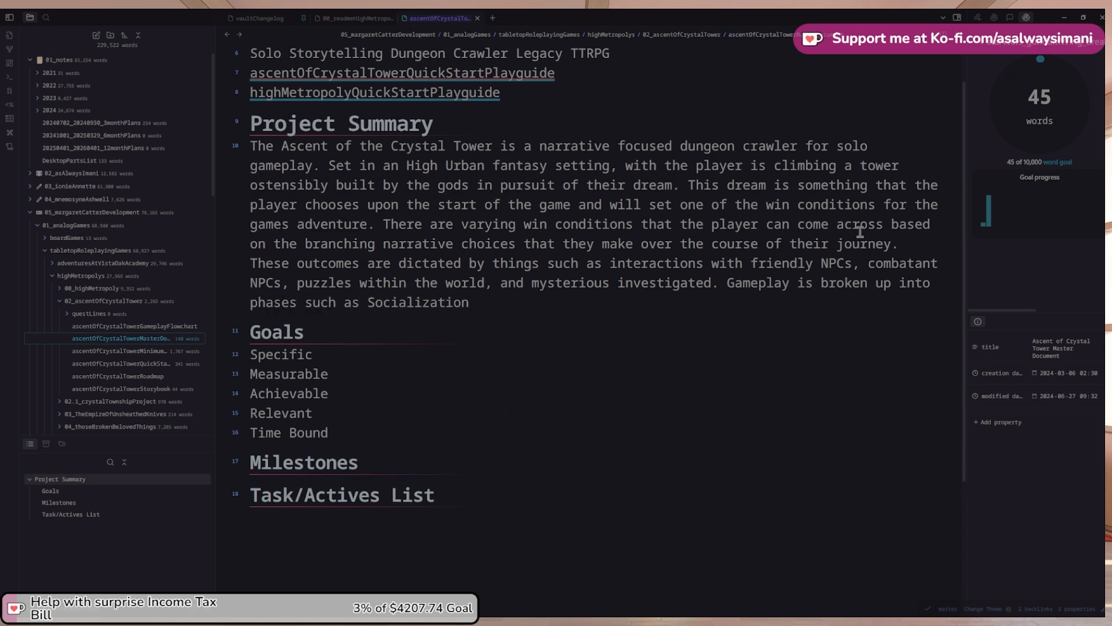
pyautogui.click(240, 35)
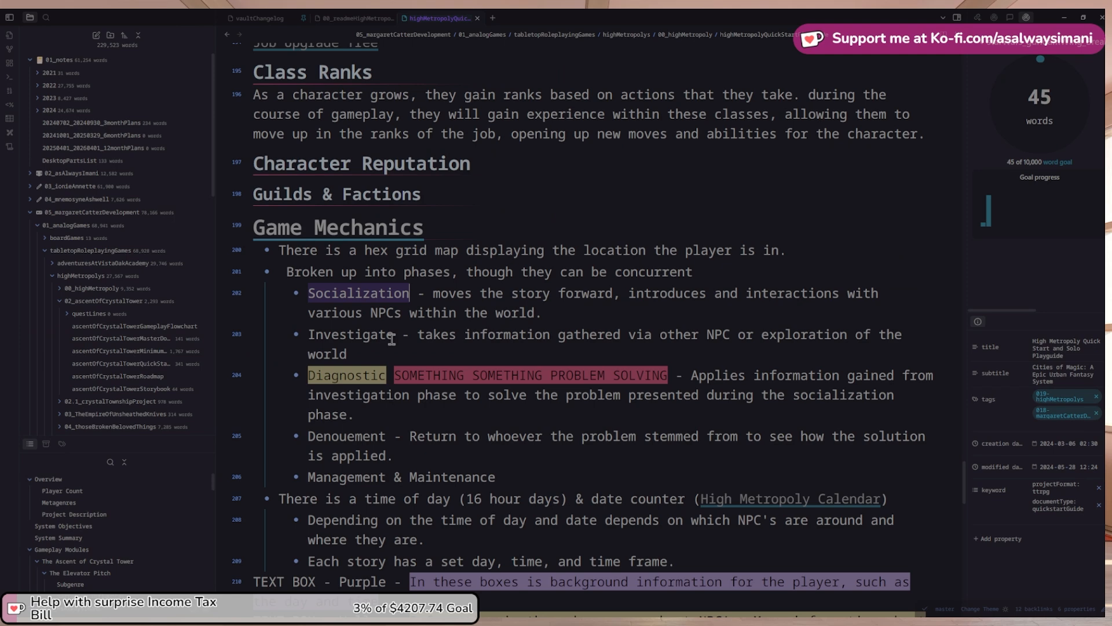
pyautogui.doubleClick(338, 334)
pyautogui.hotkey('ctrl', 'v')
pyautogui.hotkey('ctrl', 'z')
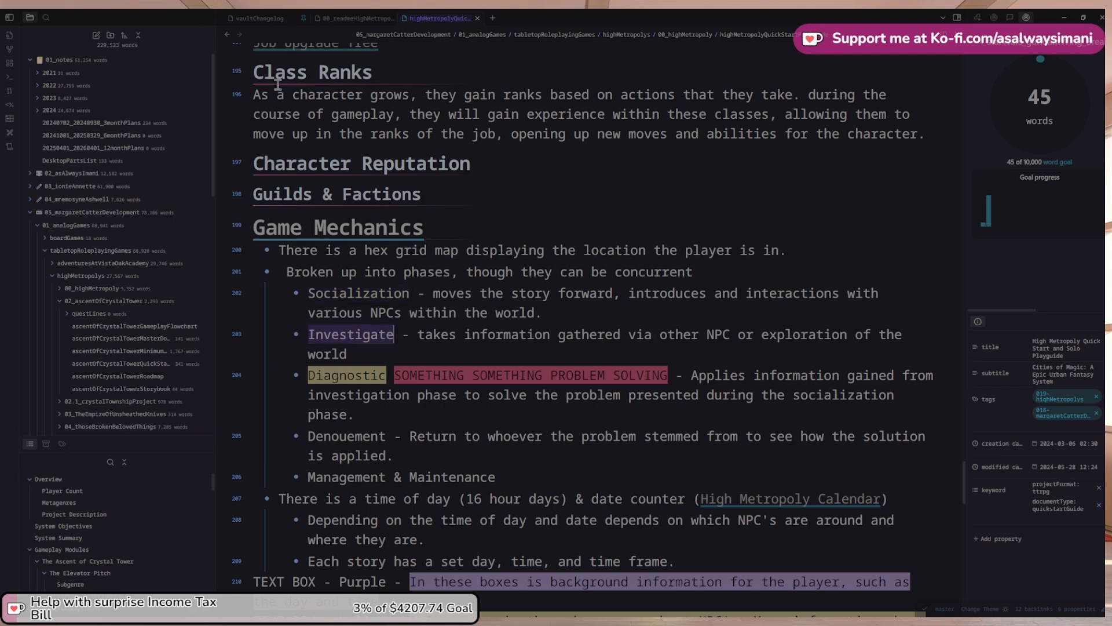
pyautogui.click(230, 36)
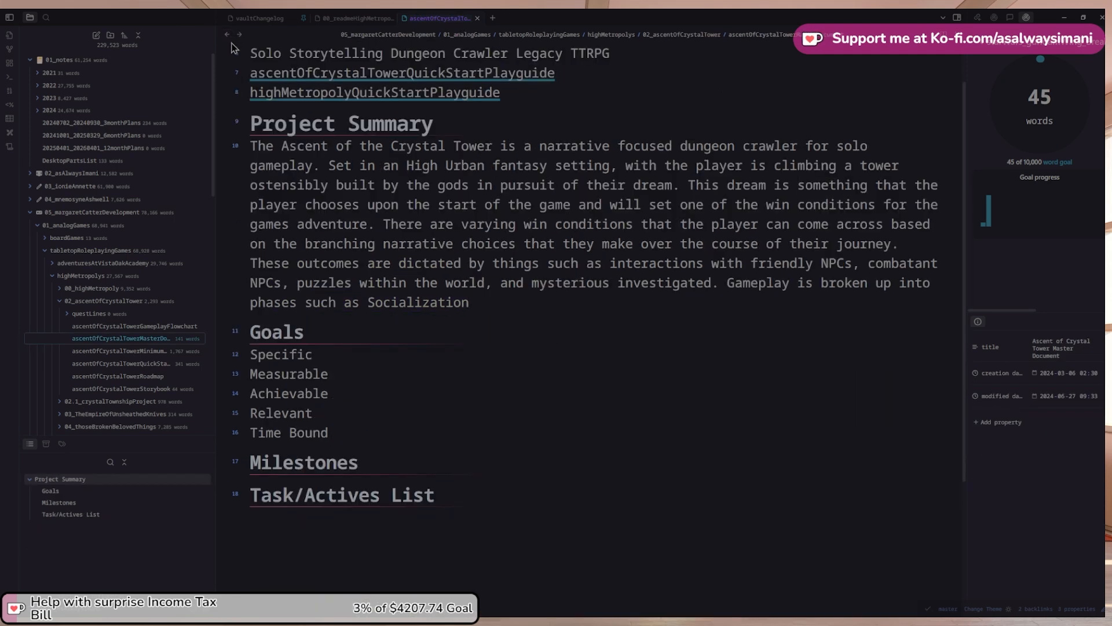
pyautogui.write(',')
pyautogui.write('Investigate')
pyautogui.press('BackSpace')
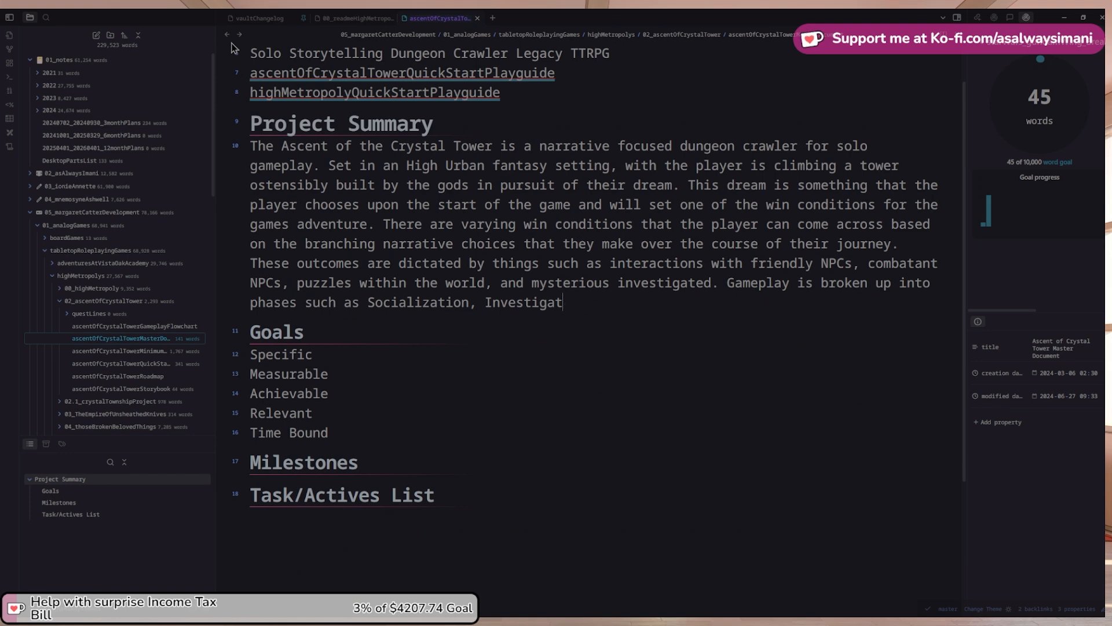
pyautogui.write('tion,')
# Add Diagnostics and Denouement, and copy Management & Maintenance from the playguide to finish the list
pyautogui.click(240, 35)
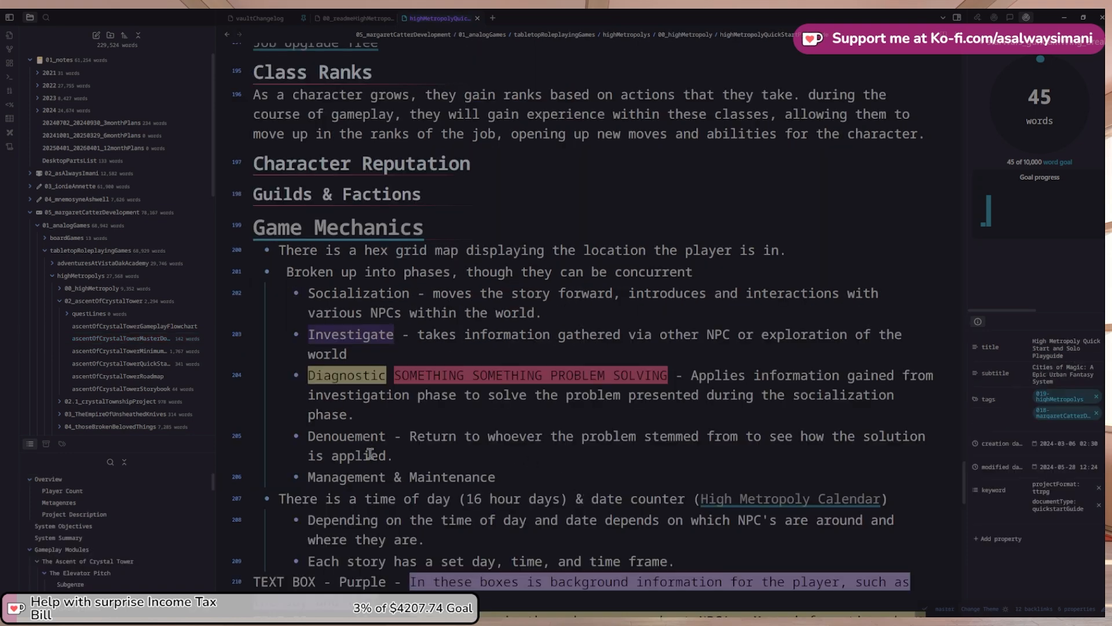
pyautogui.click(227, 34)
pyautogui.write('n, Diagnostics')
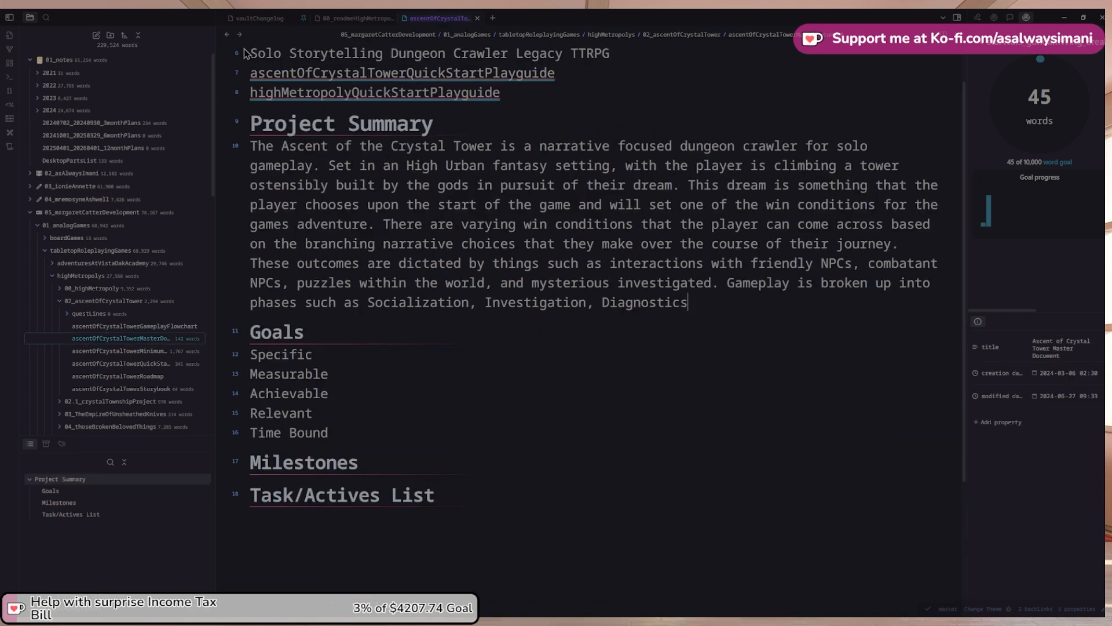
pyautogui.click(240, 35)
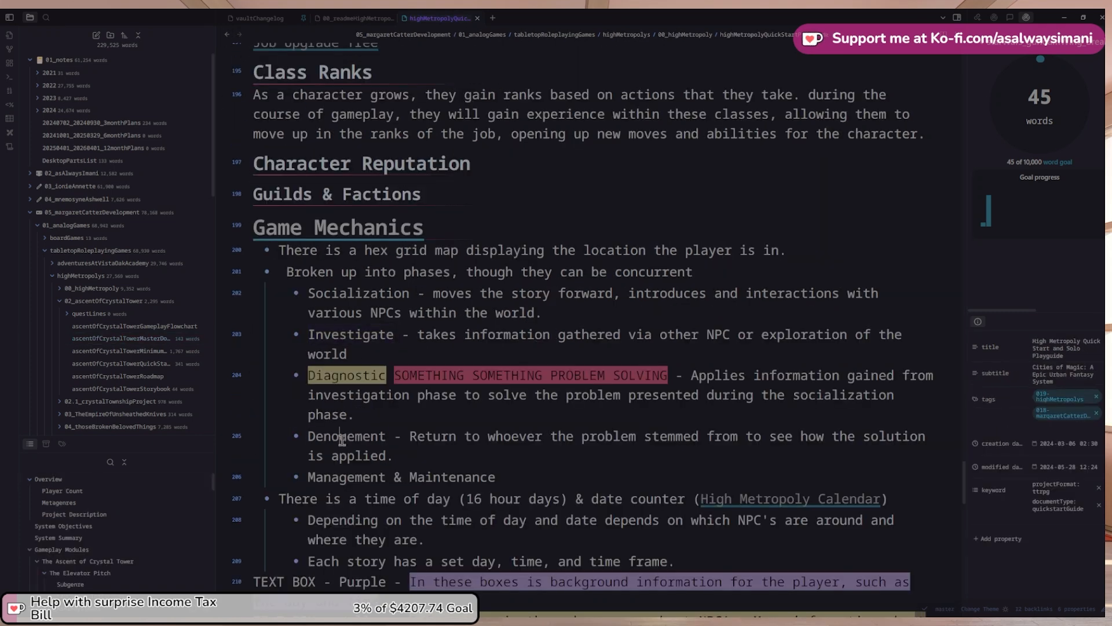
pyautogui.click(227, 35)
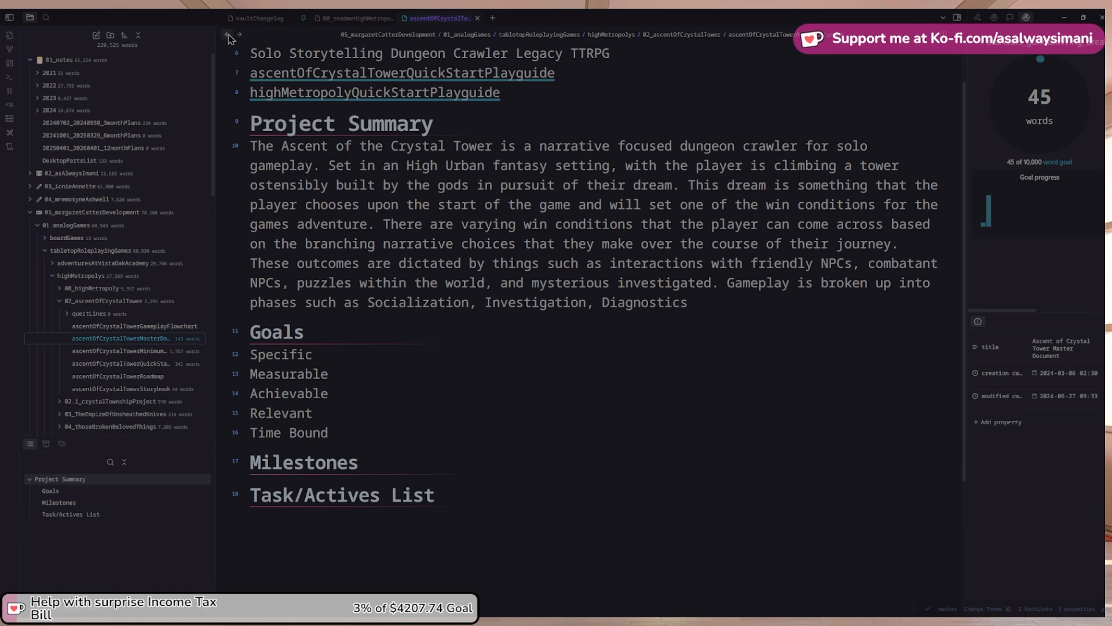
pyautogui.write(', Denouement')
pyautogui.click(240, 35)
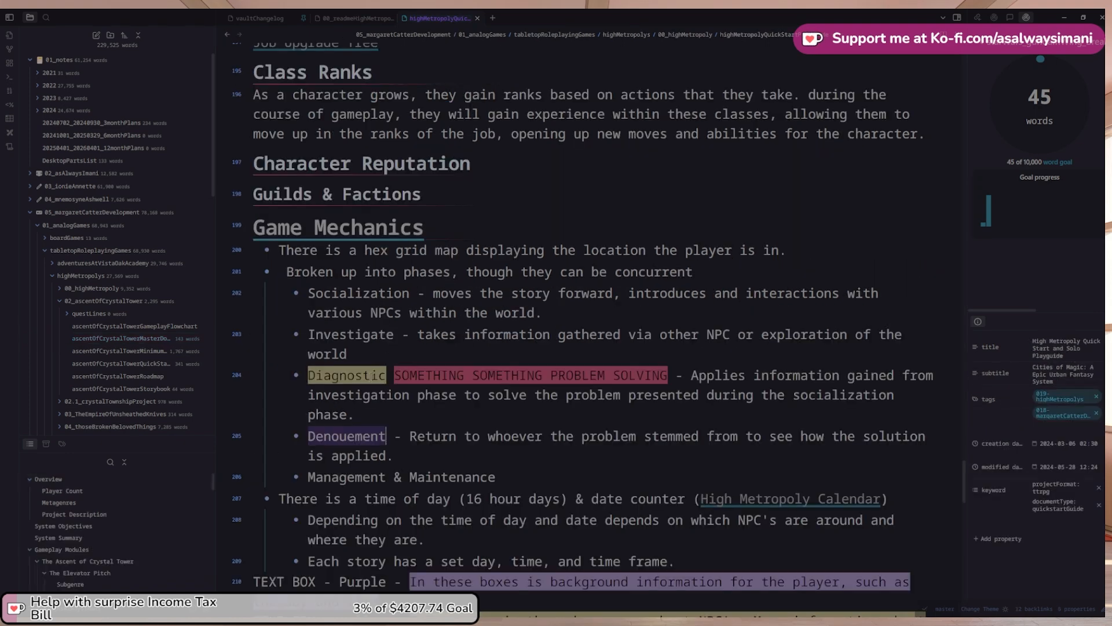
pyautogui.moveTo(310, 476); pyautogui.dragTo(498, 477)
pyautogui.hotkey('ctrl', 'c')
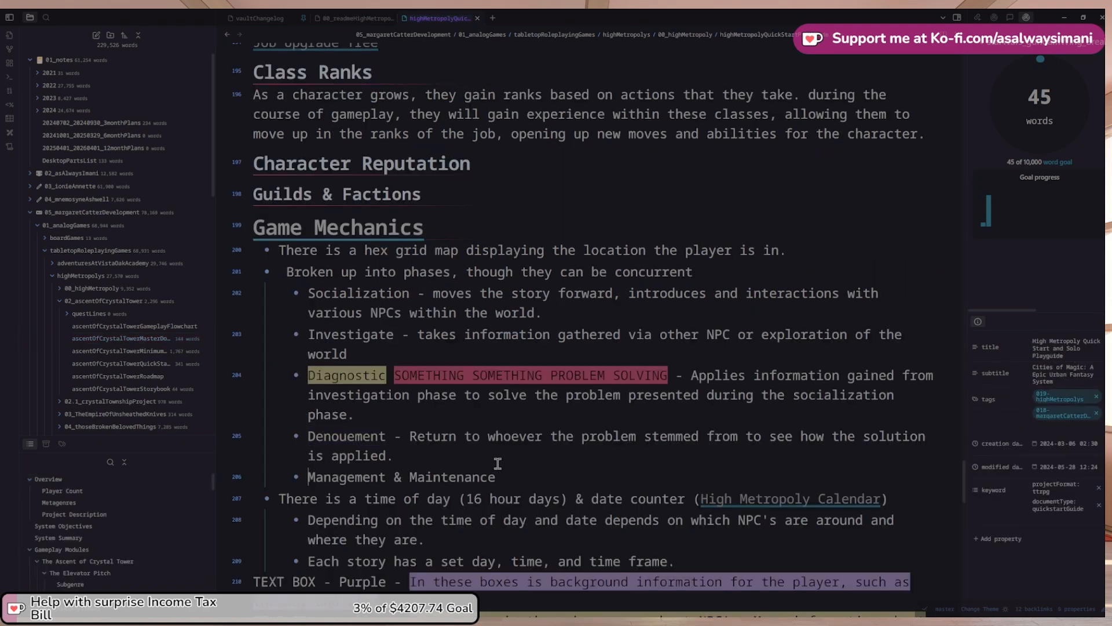
pyautogui.click(227, 34)
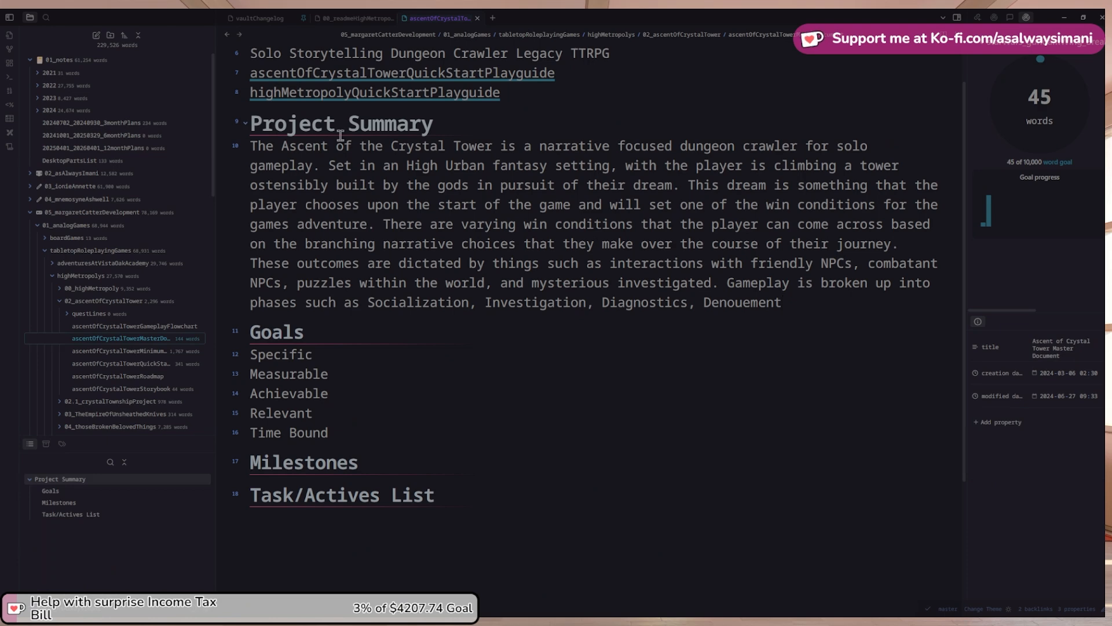
pyautogui.write('and')
pyautogui.press('BackSpace')
pyautogui.press('BackSpace')
# Add 'and Management & Maintenance' and change 'such as' to 'the following phases of'
pyautogui.write('and')
pyautogui.hotkey('ctrl', 'v')
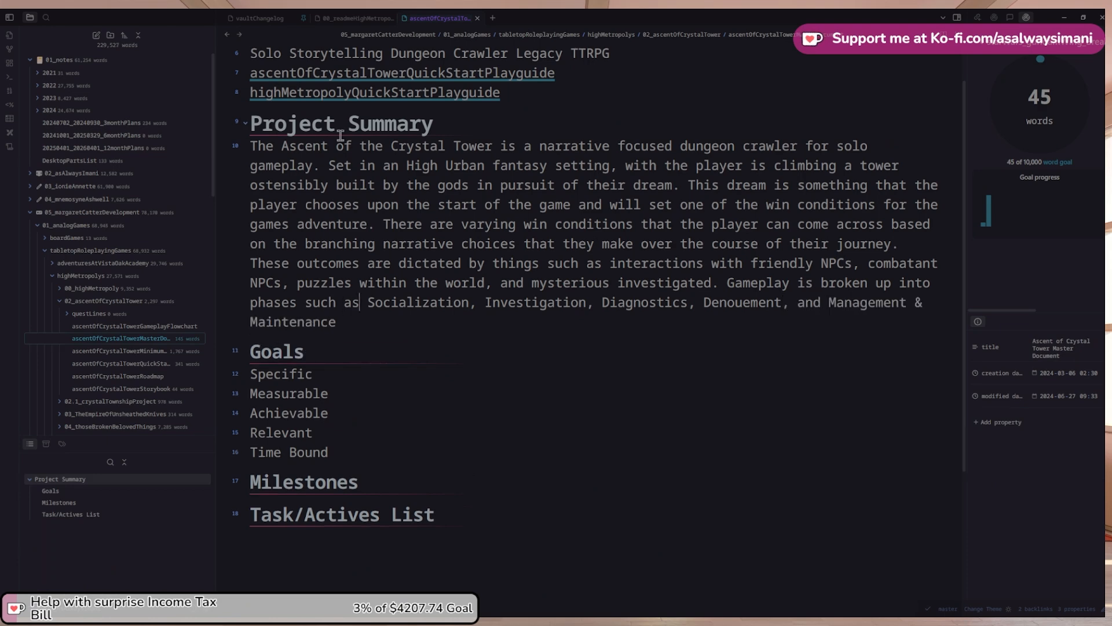
pyautogui.hotkey('ctrl', 'shift', 'Left')
pyautogui.hotkey('ctrl', 'shift', 'Left')
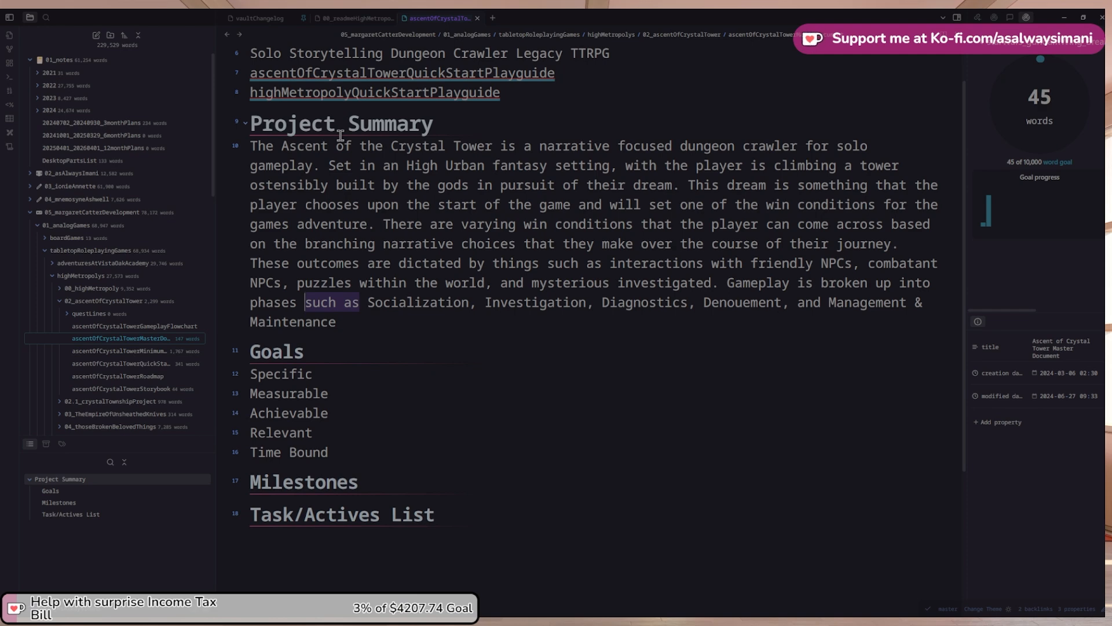
pyautogui.press('BackSpace')
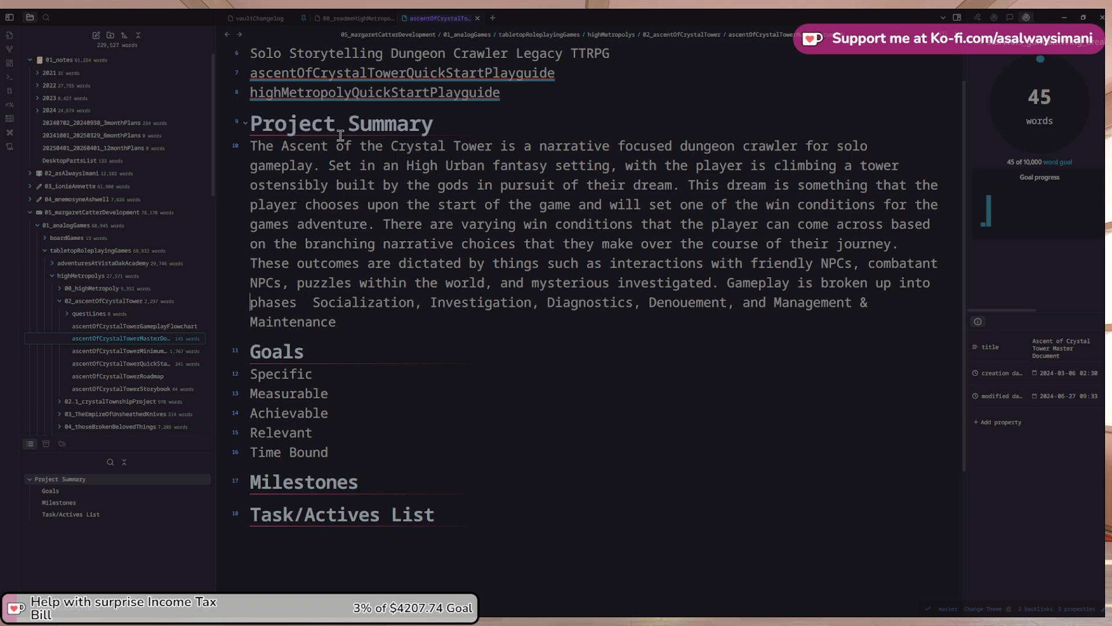
pyautogui.write('the follo')
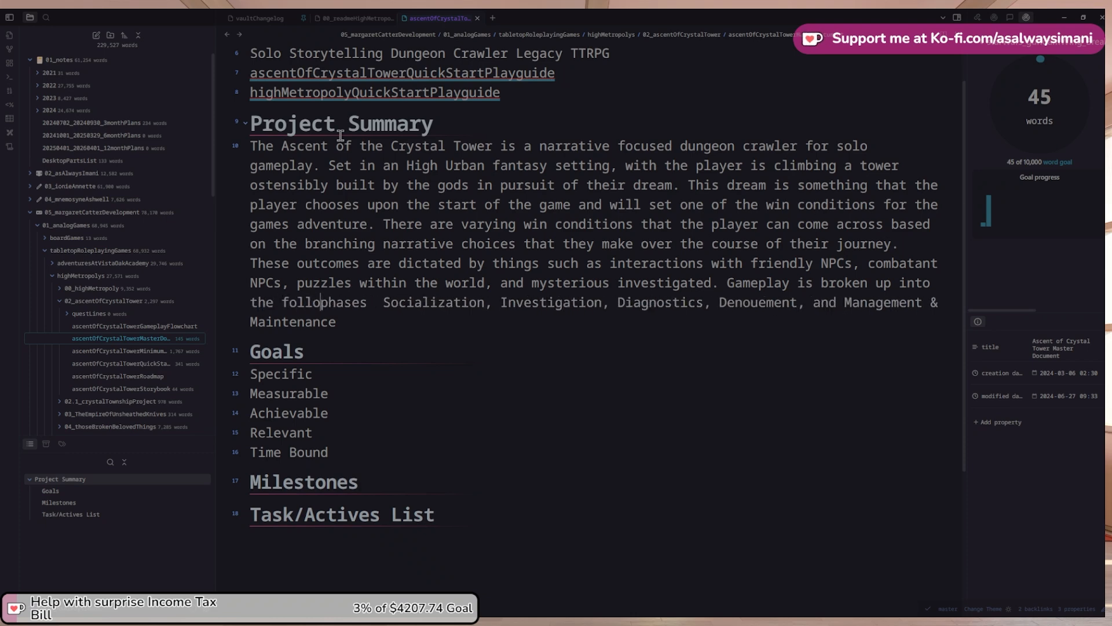
pyautogui.write('wing')
pyautogui.hotkey('ctrl', 'Right')
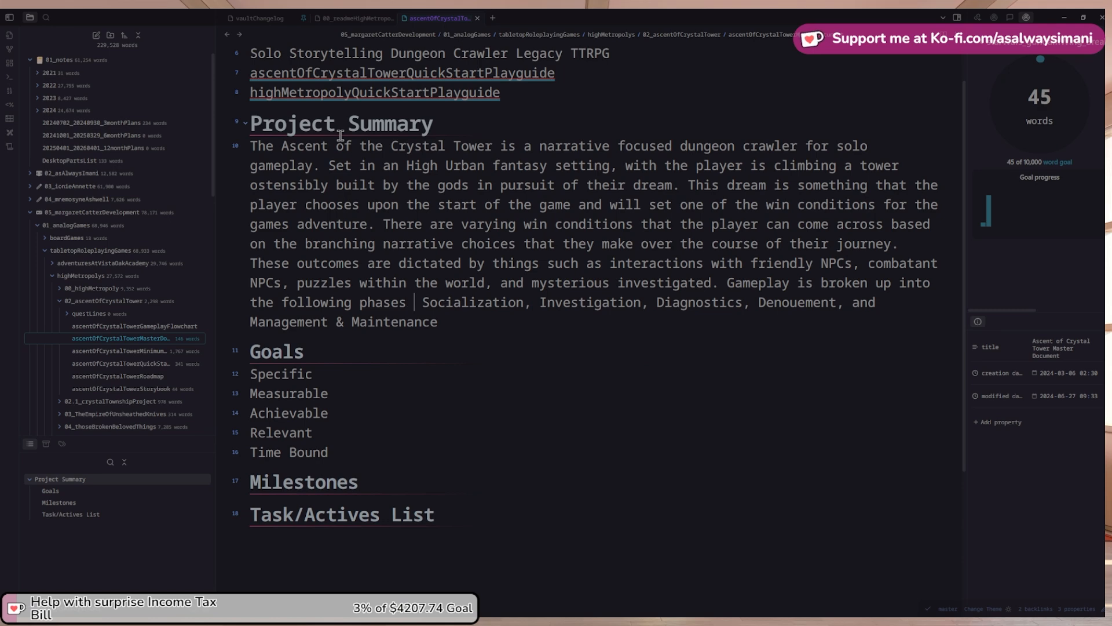
pyautogui.write('of')
# Lowercase the phase names socialization, investigation, diagnostics and denouement
pyautogui.press('Delete')
pyautogui.press('Delete')
pyautogui.write('s')
pyautogui.hotkey('ctrl', 'Right')
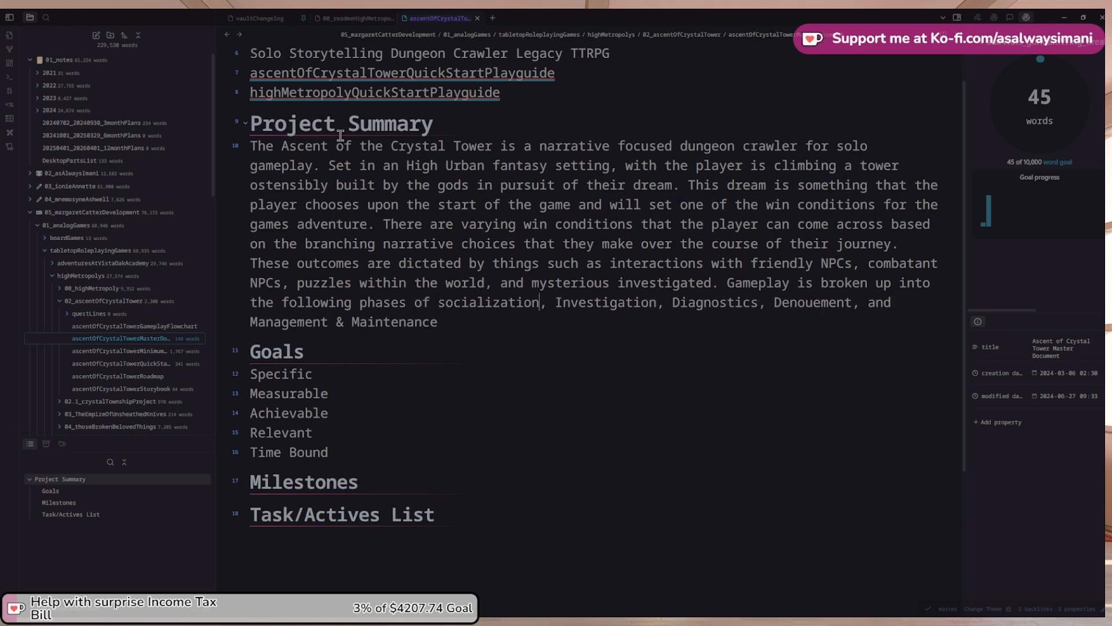
pyautogui.press('Delete')
pyautogui.write('i')
pyautogui.hotkey('ctrl', 'Right')
pyautogui.press('Delete')
pyautogui.write('d')
pyautogui.press('Right')
pyautogui.press('Delete')
pyautogui.write('d')
pyautogui.hotkey('ctrl', 'Right')
# Lowercase management and maintenance, insert 'then' before them, and end the list with a period
pyautogui.press('Down')
pyautogui.press('Up')
pyautogui.press('Delete')
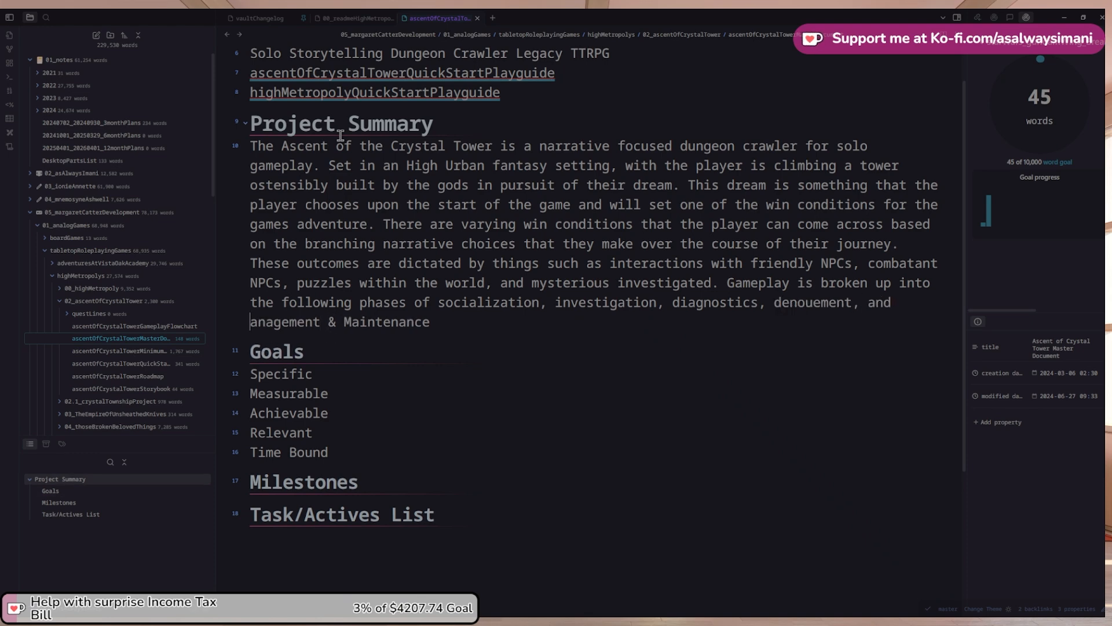
pyautogui.write('m')
pyautogui.press('Left')
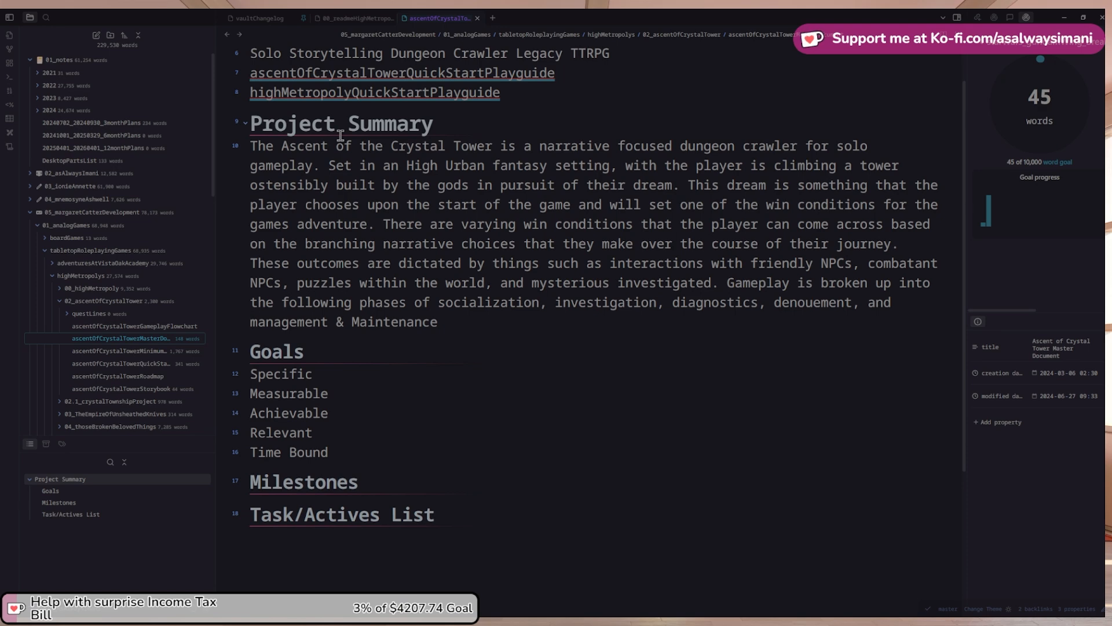
pyautogui.write('then')
pyautogui.hotkey('ctrl', 'Right')
pyautogui.press('Delete')
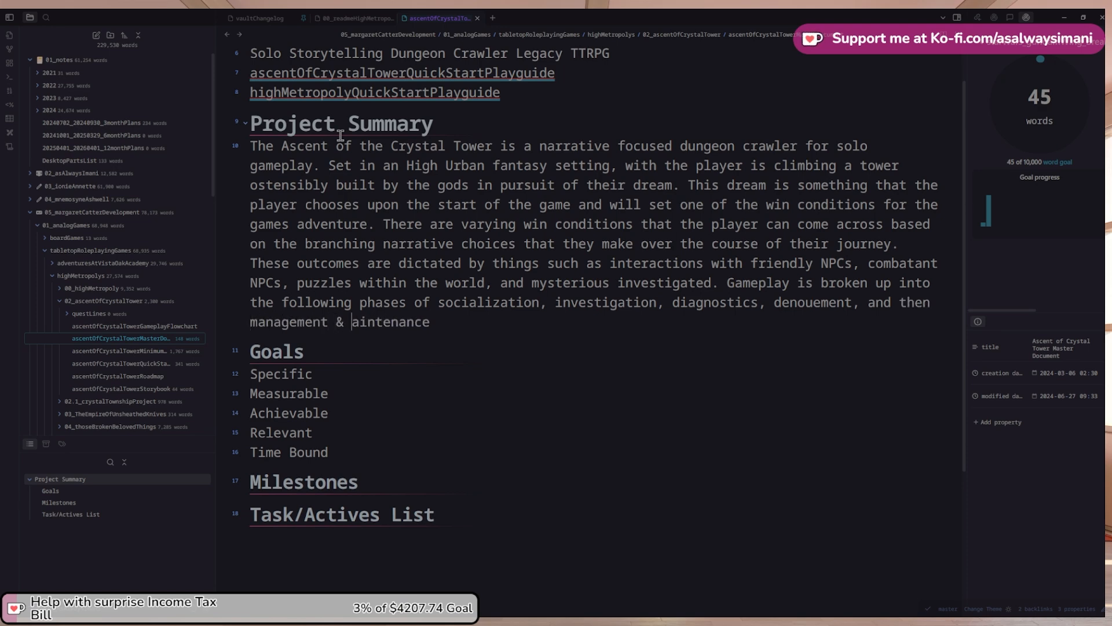
pyautogui.write('m')
pyautogui.press('BackSpace')
# Add 'In each of these phases the players will have to perform a series of different skills and actions'
pyautogui.write('. In each o')
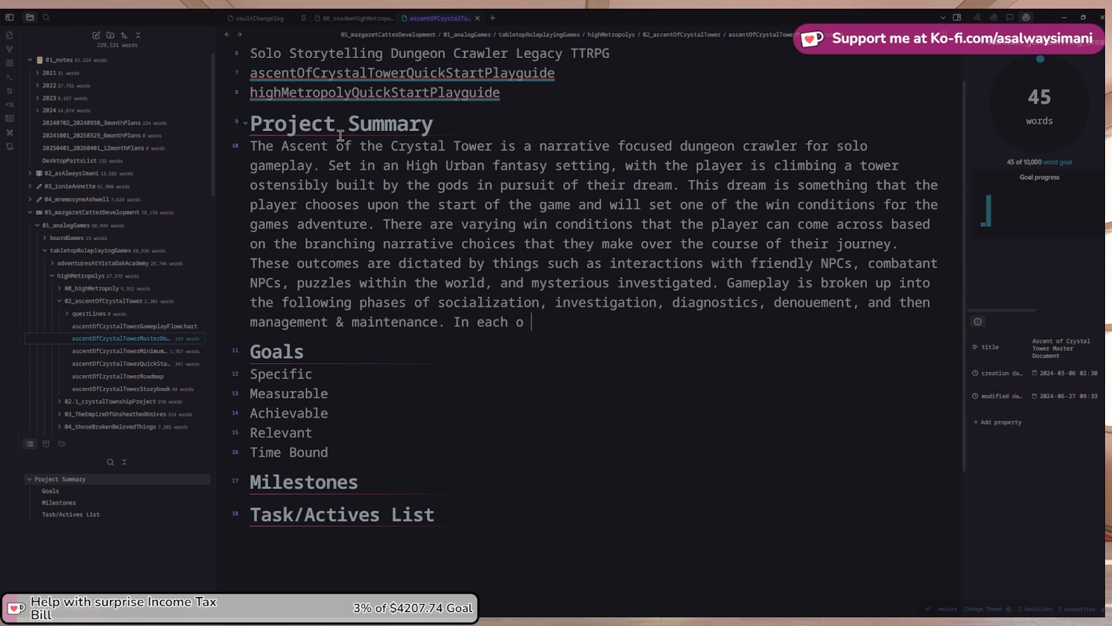
pyautogui.press('BackSpace')
pyautogui.write('f these ph')
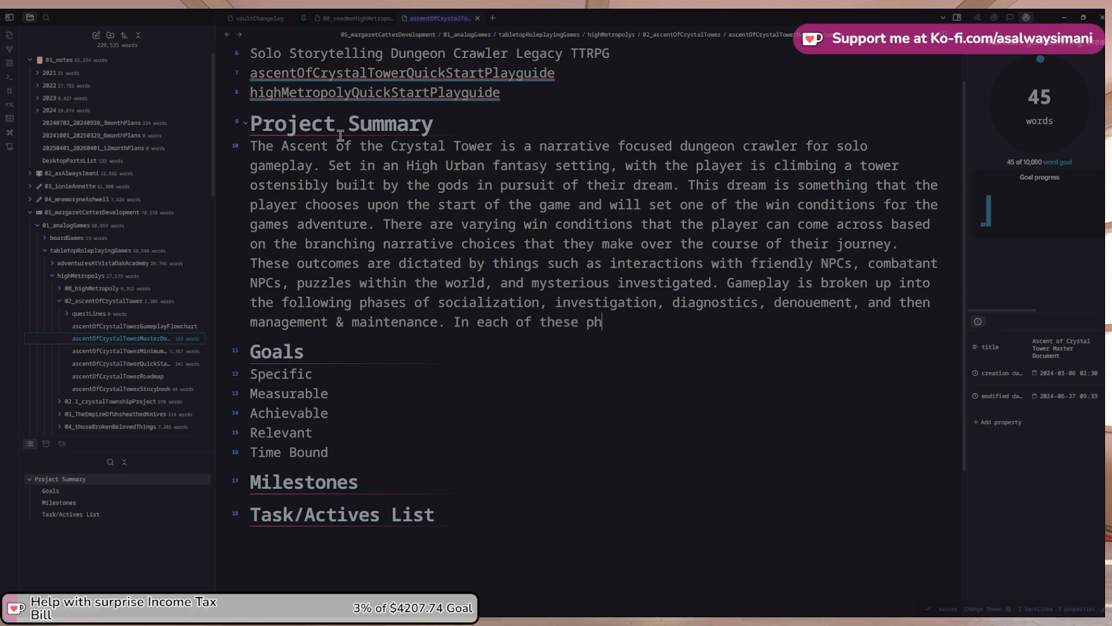
pyautogui.write('ases the playe')
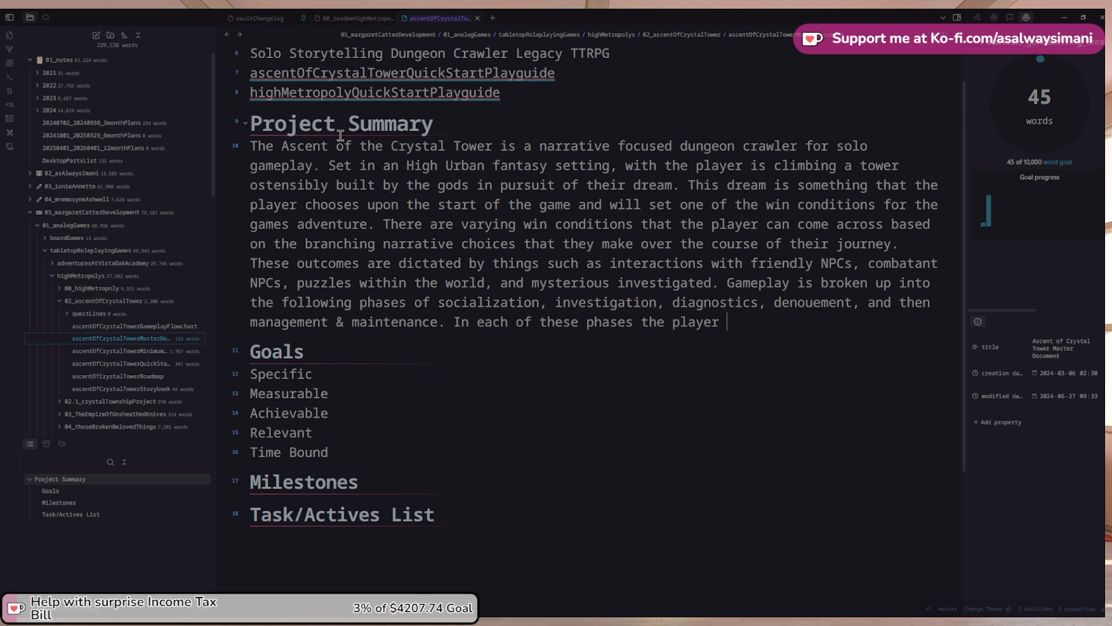
pyautogui.write('rs ')
pyautogui.write('sj')
pyautogui.press('BackSpace')
pyautogui.press('BackSpace')
pyautogui.write('will have to p')
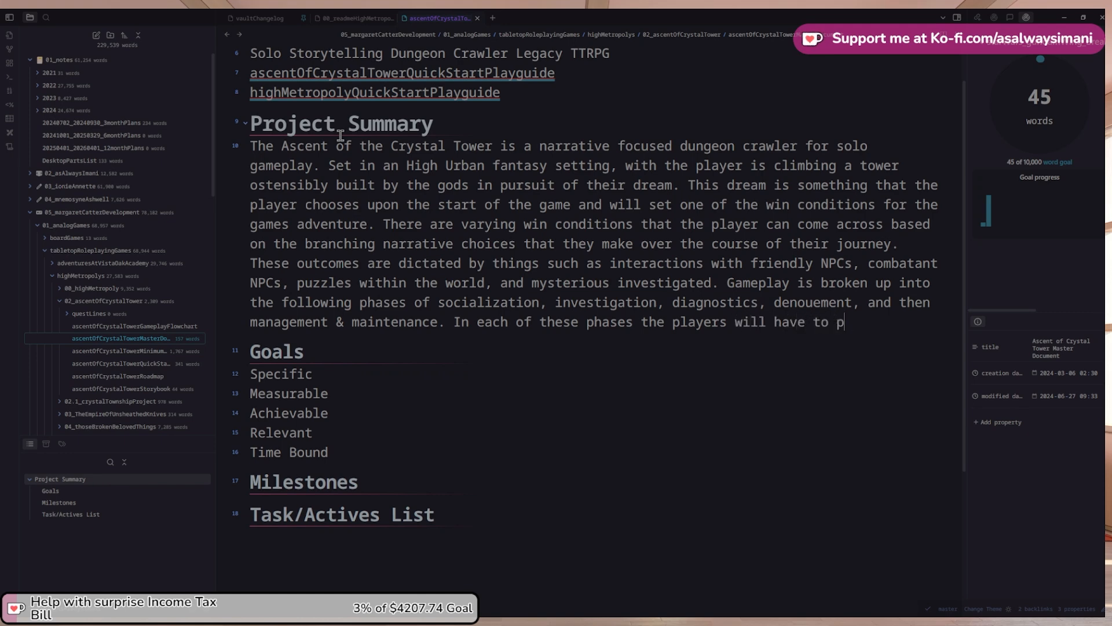
pyautogui.write('roform a ses')
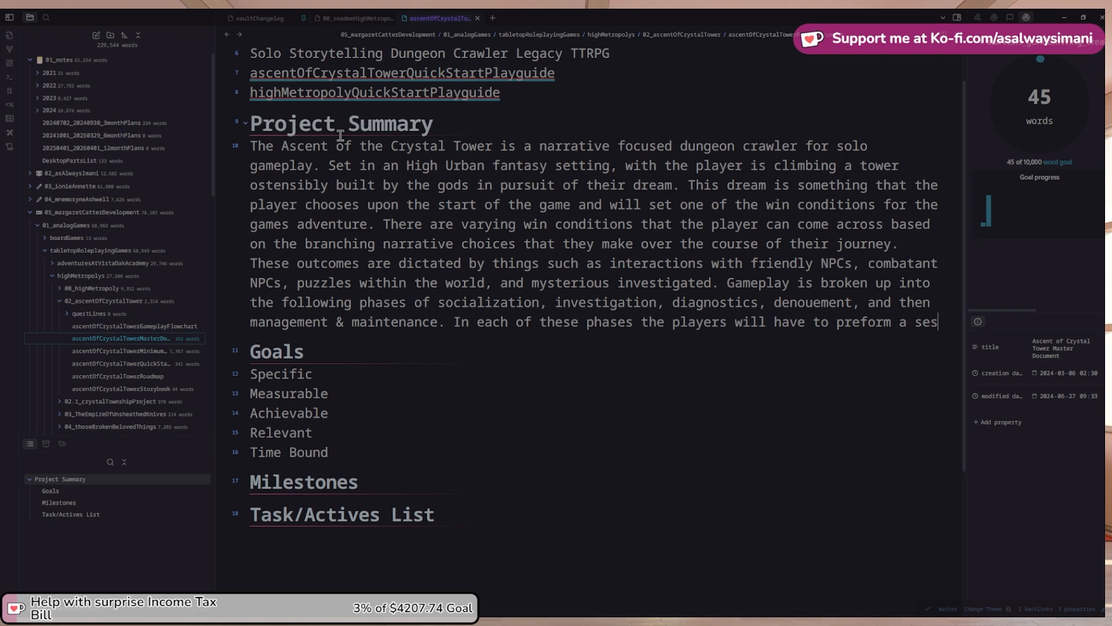
pyautogui.press('BackSpace')
pyautogui.write('ries of')
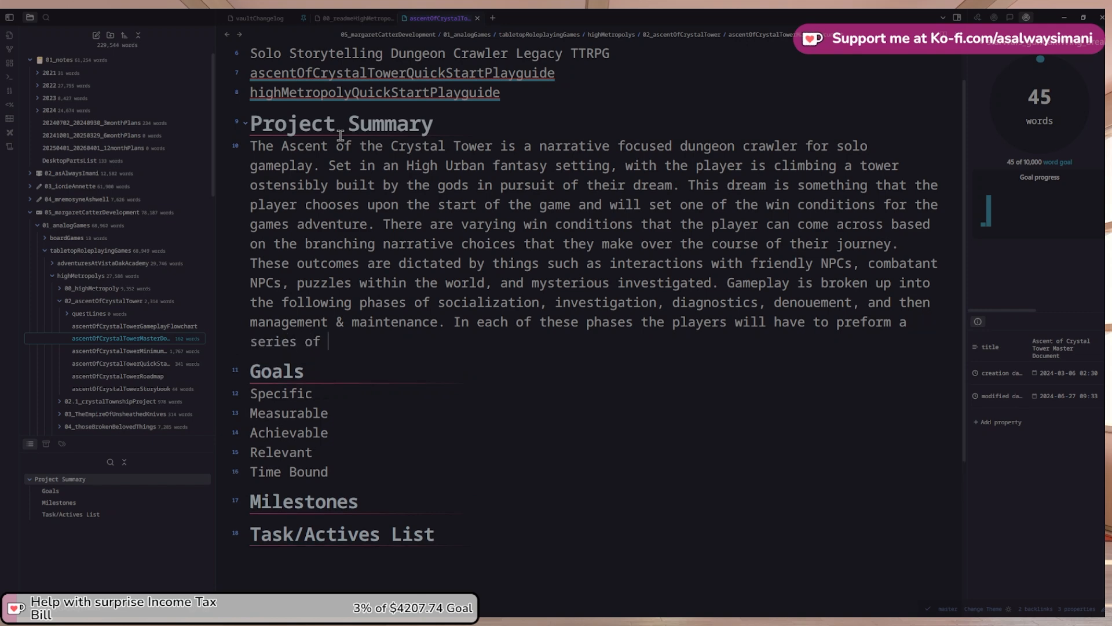
pyautogui.write(' skills and actions')
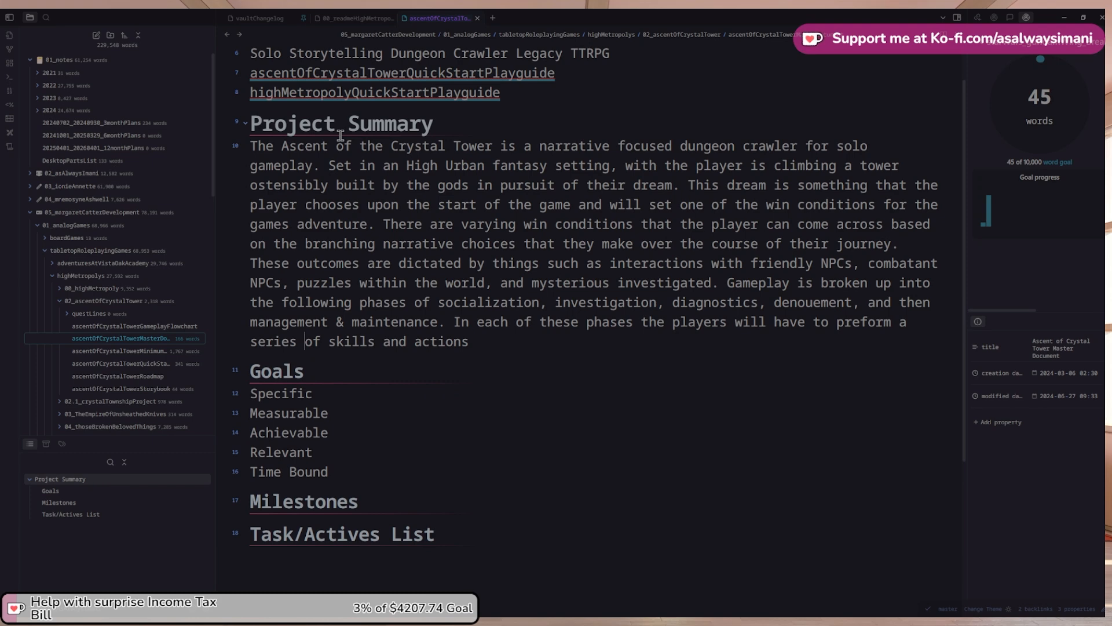
pyautogui.press('Right')
pyautogui.press('Right')
pyautogui.write('different')
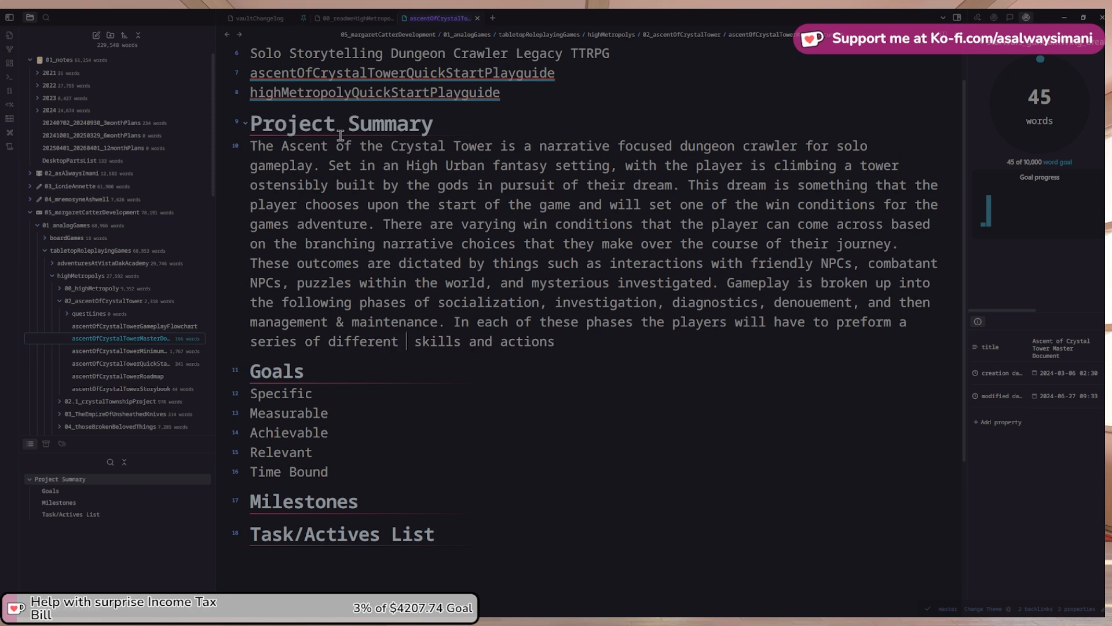
pyautogui.press('BackSpace')
# Continue the sentence with 'the outcomes being weighed' after the skills and actions
pyautogui.write('their outcome')
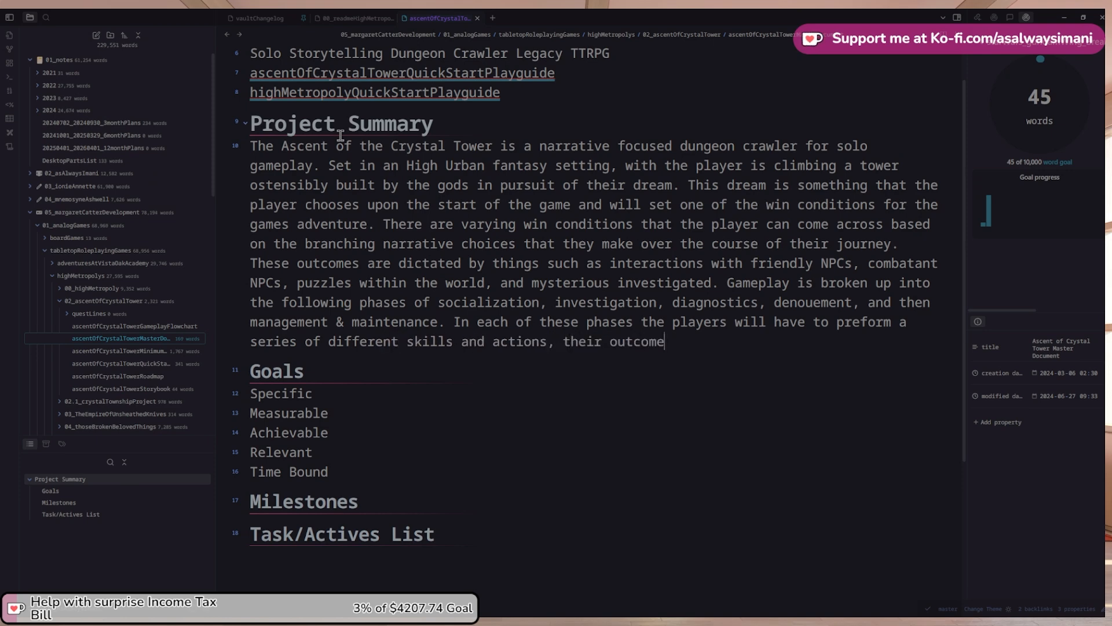
pyautogui.write(' being weighed')
pyautogui.hotkey('ctrl', 'Left')
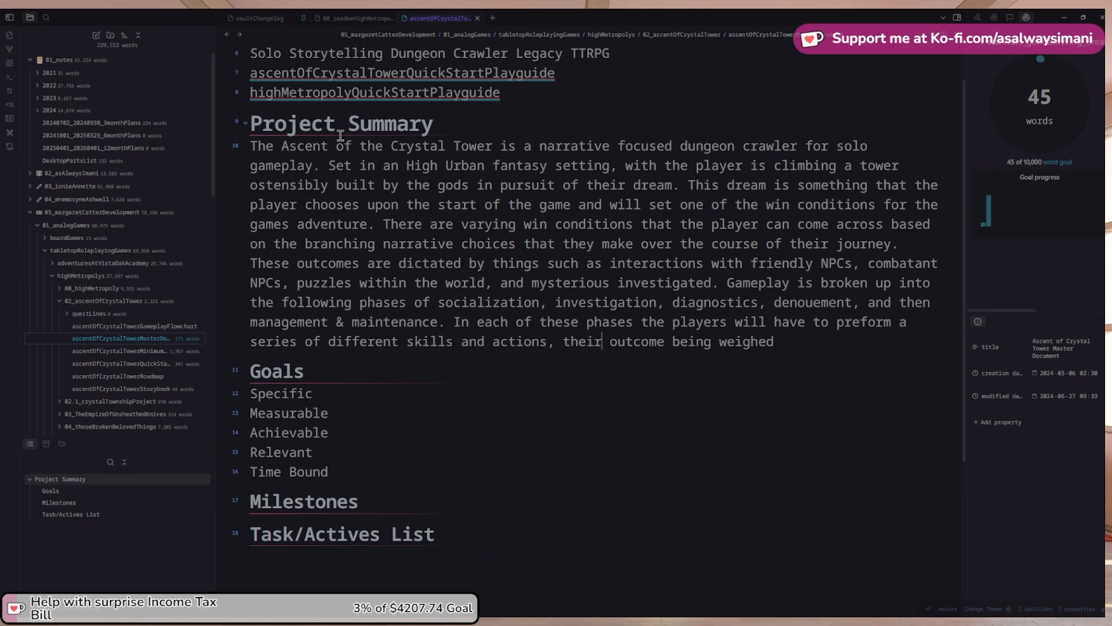
pyautogui.hotkey('shift', 'End')
pyautogui.hotkey('shift', 'Left')
pyautogui.hotkey('shift', 'Left')
pyautogui.hotkey('shift', 'Left')
pyautogui.hotkey('shift', 'Left')
pyautogui.hotkey('shift', 'Left')
pyautogui.hotkey('shift', 'Left')
pyautogui.hotkey('shift', 'Left')
pyautogui.hotkey('shift', 'Left')
pyautogui.hotkey('shift', 'Left')
pyautogui.hotkey('shift', 'Left')
pyautogui.hotkey('shift', 'Left')
pyautogui.hotkey('shift', 'Left')
pyautogui.hotkey('shift', 'Left')
pyautogui.hotkey('shift', 'Left')
pyautogui.hotkey('shift', 'Left')
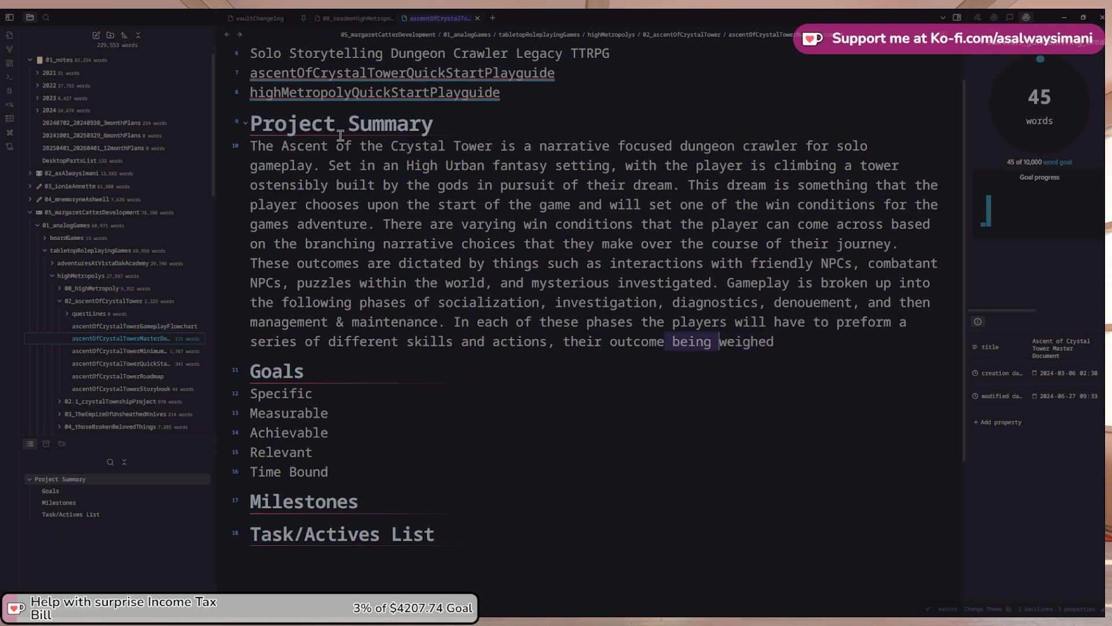
pyautogui.press('Left')
pyautogui.press('BackSpace')
pyautogui.press('BackSpace')
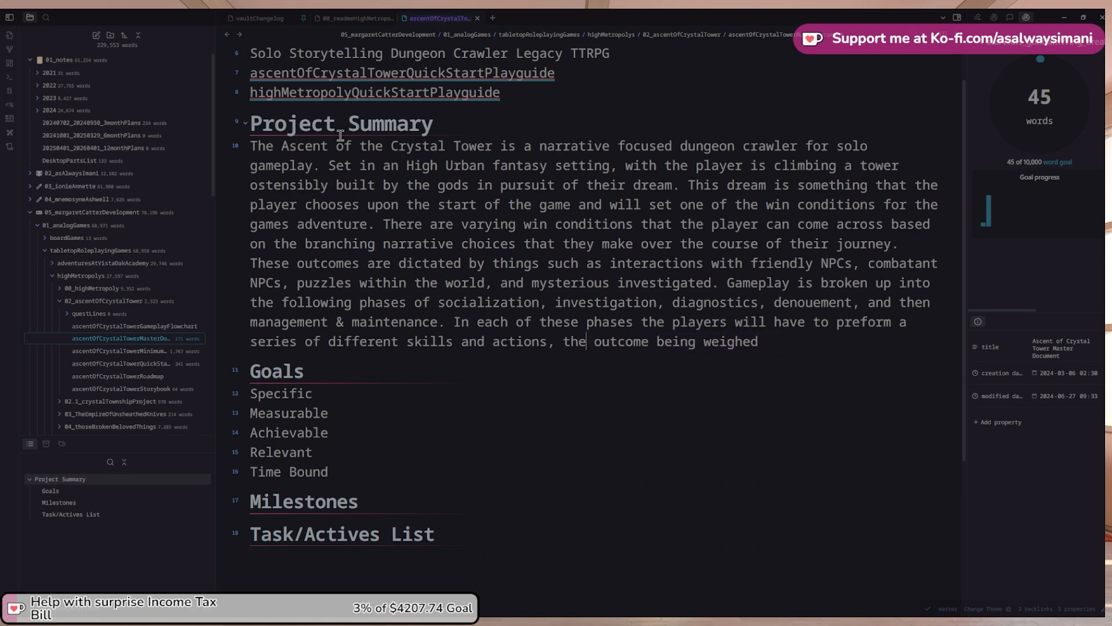
pyautogui.hotkey('ctrl', 'Right')
pyautogui.write('s')
# Finish the sentence with 'for the final outcome of the adventure.'
pyautogui.hotkey('ctrl', 'shift', 'Right')
pyautogui.press('BackSpace')
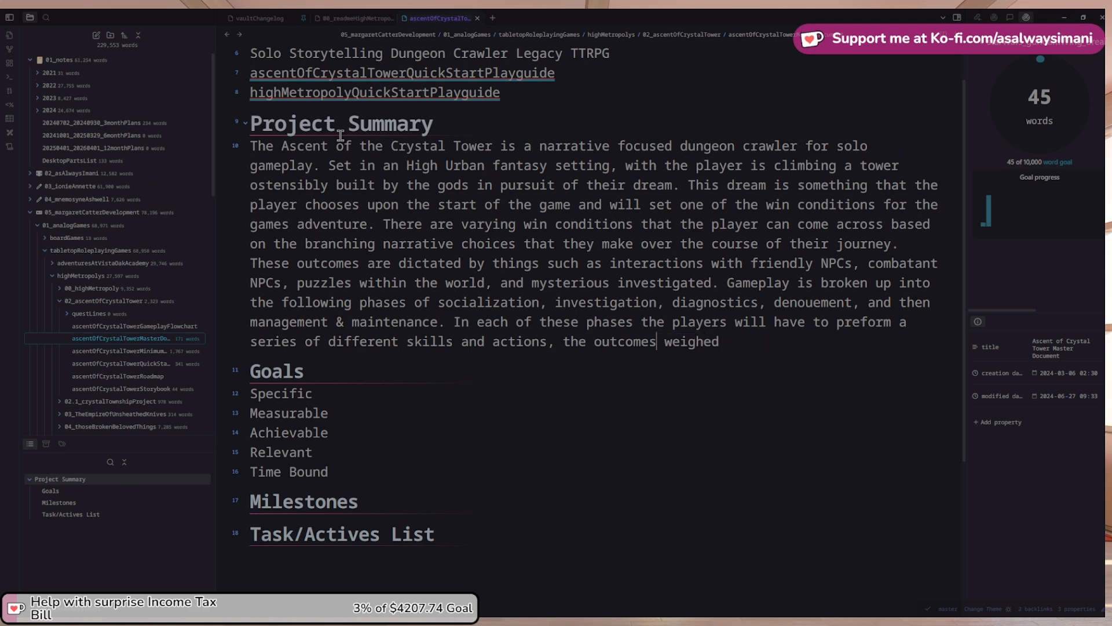
pyautogui.write('ve')
pyautogui.press('BackSpace')
pyautogui.press('BackSpace')
pyautogui.write('being weighed i')
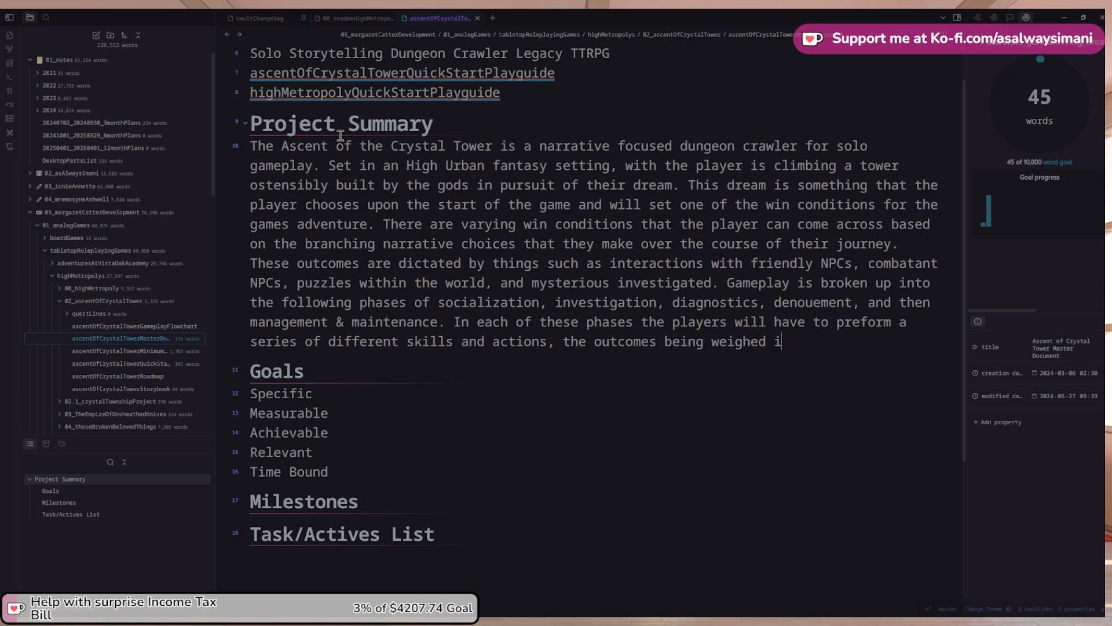
pyautogui.write('n the')
pyautogui.write('inal')
pyautogui.hotkey('ctrl', 'shift', 'Left')
pyautogui.hotkey('ctrl', 'shift', 'Left')
pyautogui.hotkey('ctrl', 'shift', 'Left')
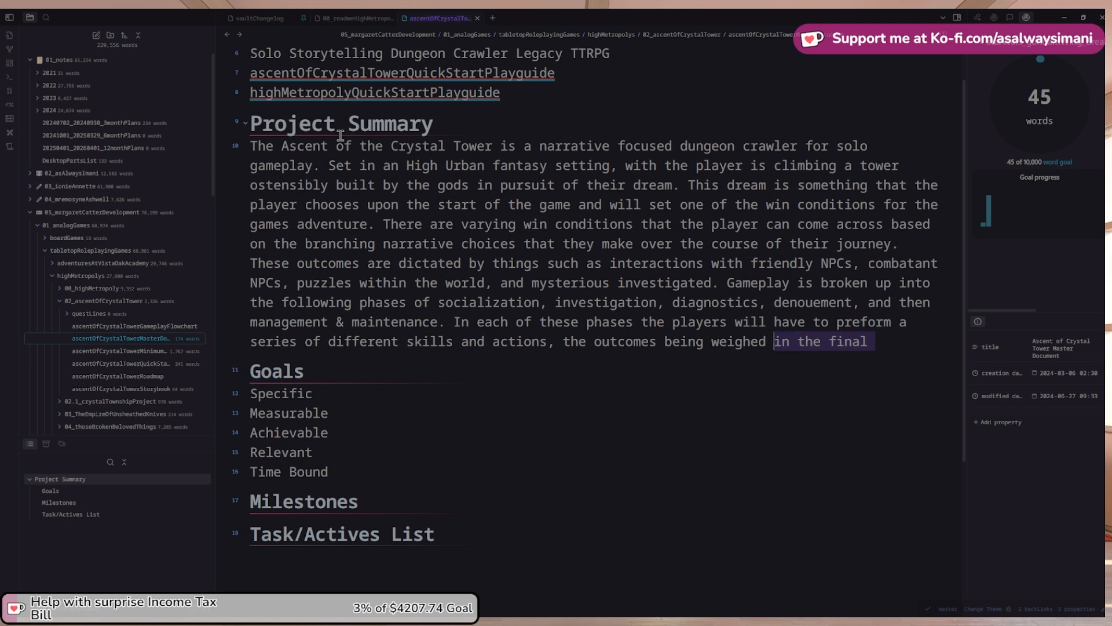
pyautogui.write('for the ')
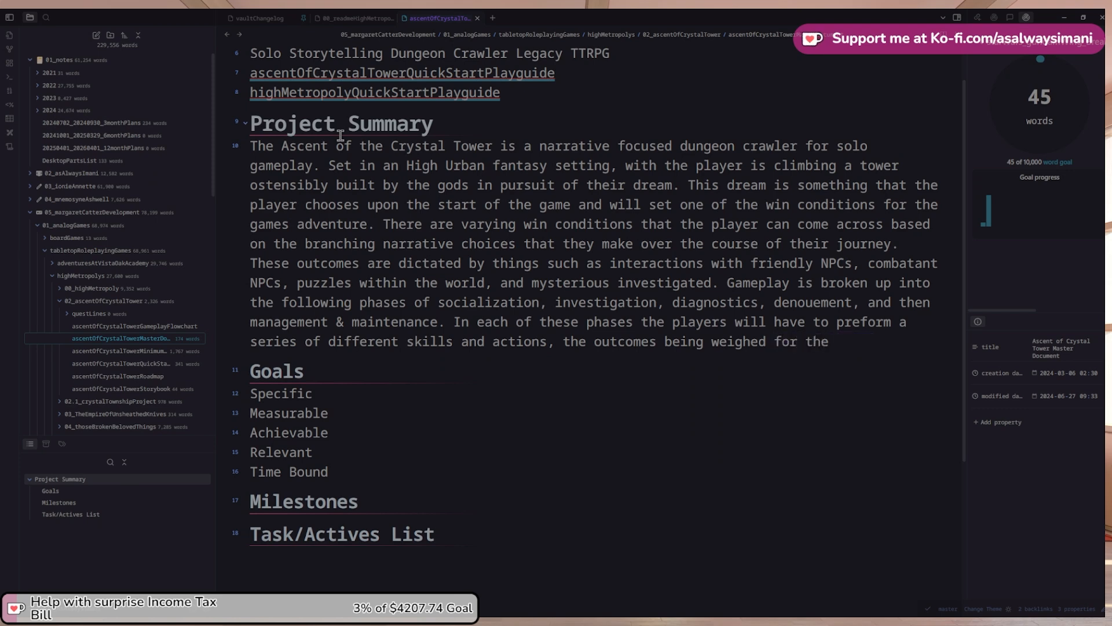
pyautogui.write('final outcome of')
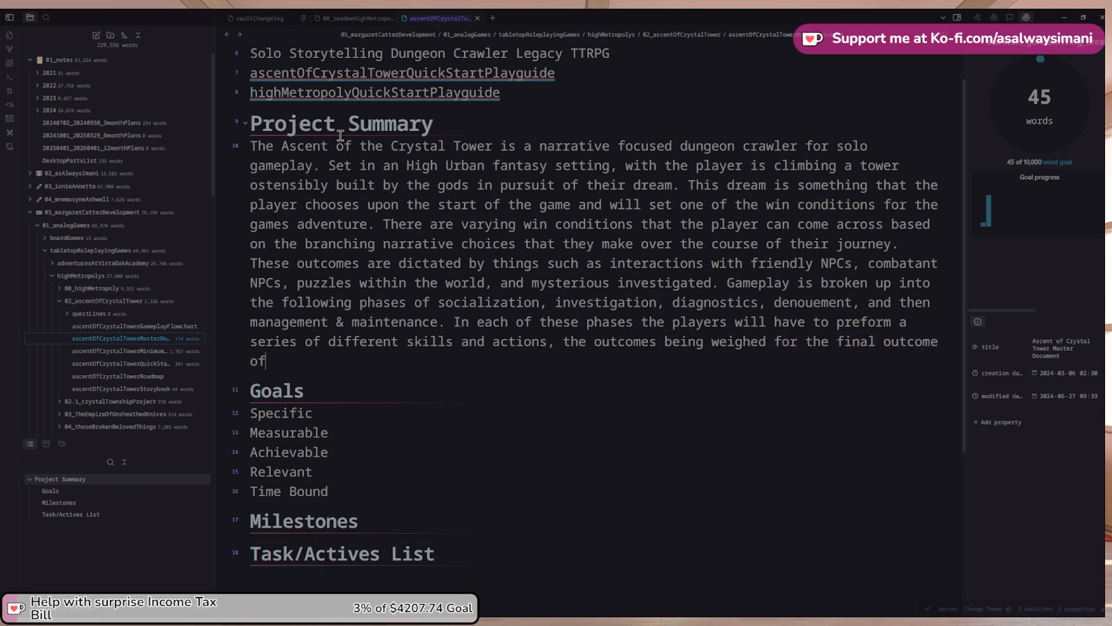
pyautogui.write(' the adventure.')
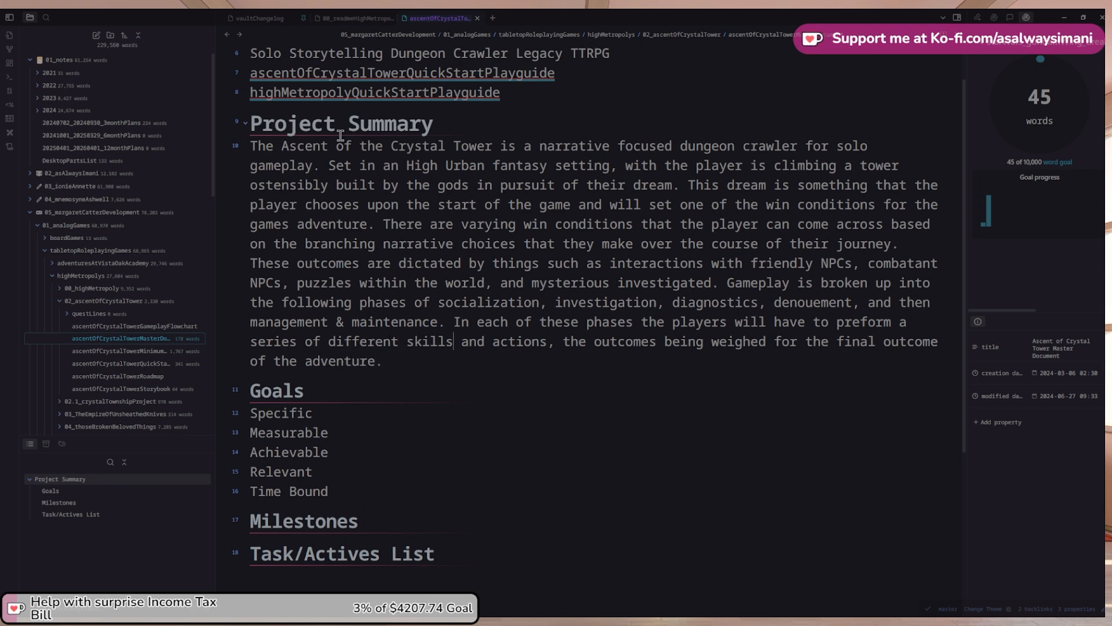
# Replace 'the outcomes being weighed for the' with 'which will determine the' after 'actions'
pyautogui.hotkey('ctrl', 'Right')
pyautogui.hotkey('ctrl', 'Right')
pyautogui.hotkey('ctrl', 'Right')
pyautogui.hotkey('ctrl', 'Right')
pyautogui.hotkey('ctrl', 'shift', 'Left')
pyautogui.press('BackSpace')
pyautogui.press('BackSpace')
pyautogui.write('s whi')
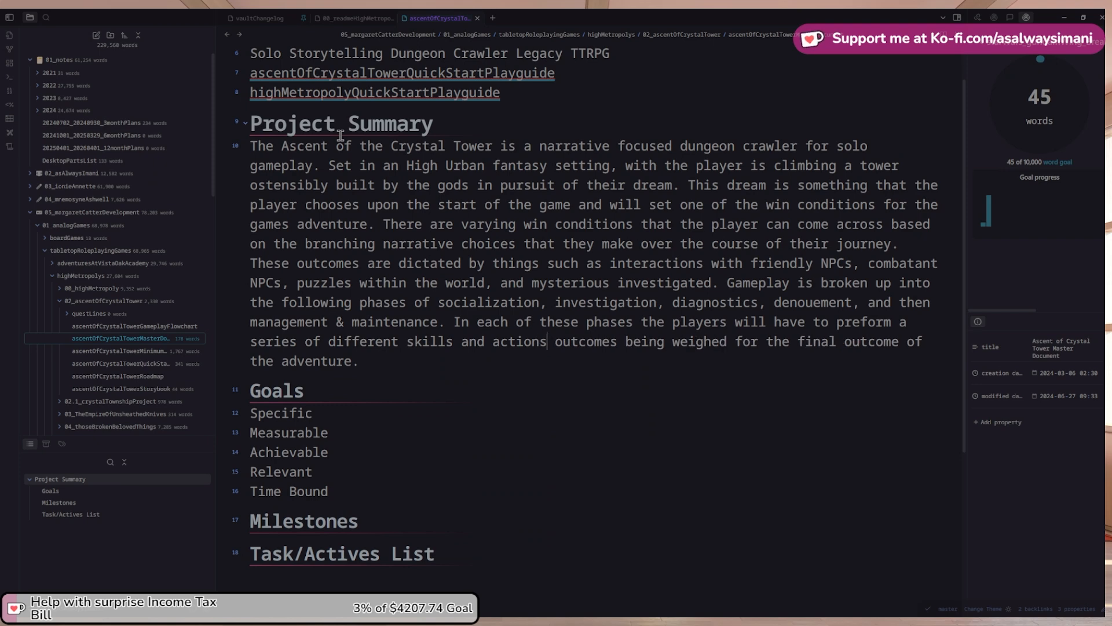
pyautogui.write('ch will  ')
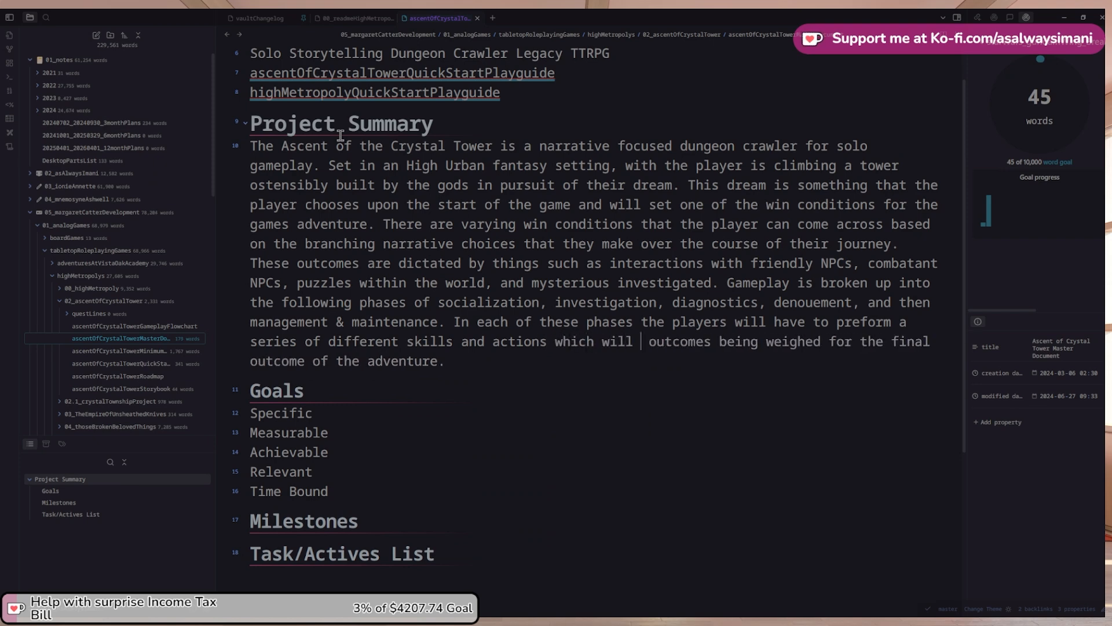
pyautogui.write('determine the')
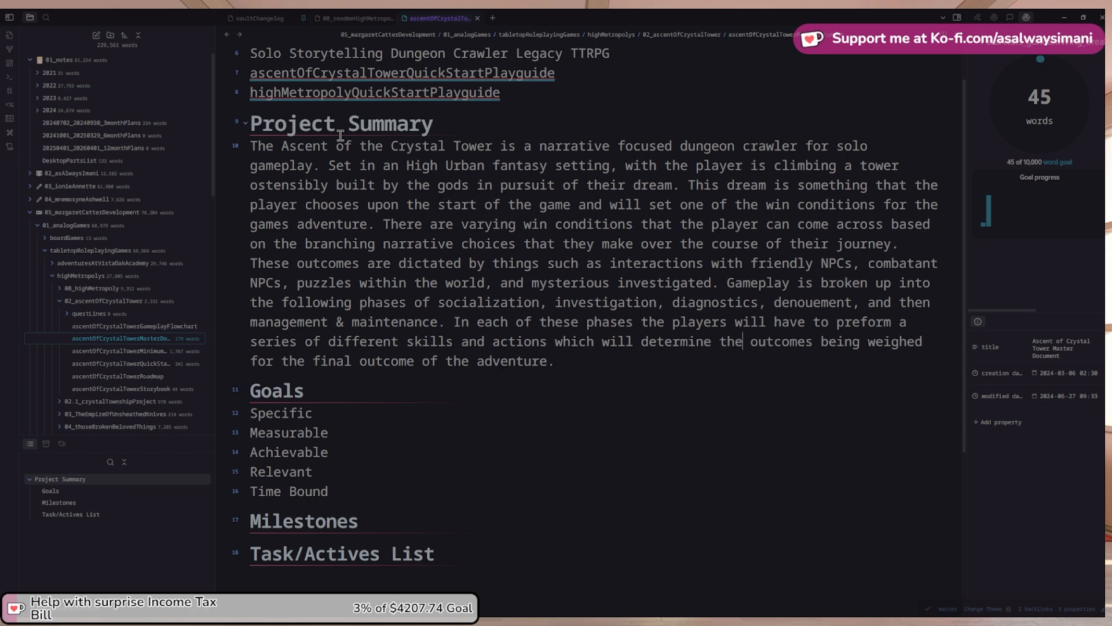
pyautogui.hotkey('ctrl', 'shift', 'Right')
pyautogui.hotkey('ctrl', 'shift', 'Right')
pyautogui.hotkey('ctrl', 'shift', 'Right')
pyautogui.hotkey('ctrl', 'shift', 'Right')
pyautogui.hotkey('ctrl', 'shift', 'Right')
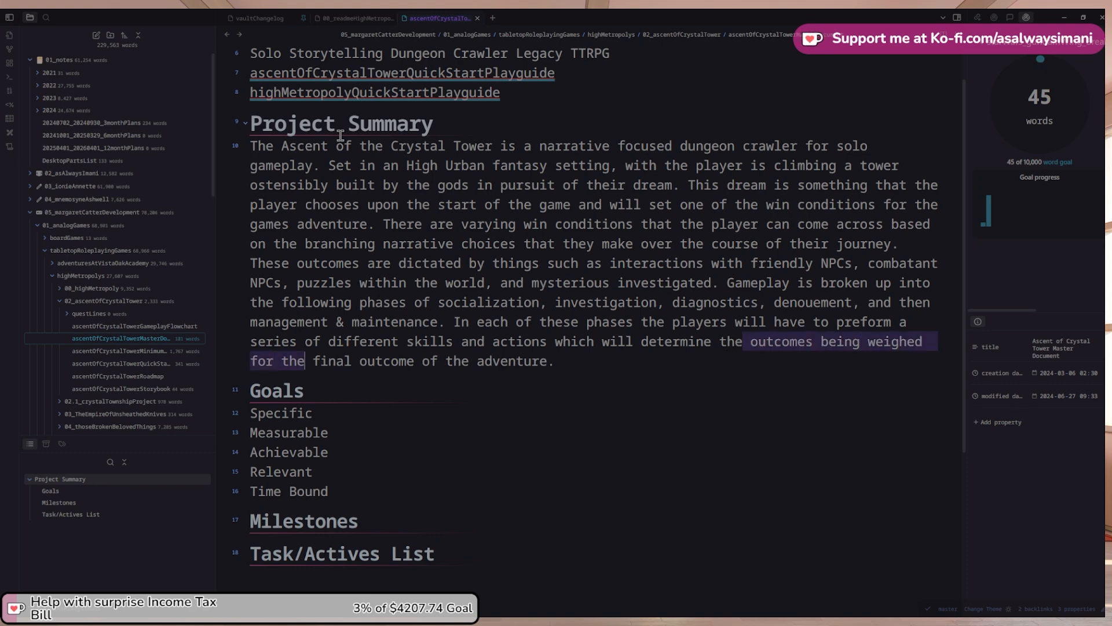
pyautogui.press('BackSpace')
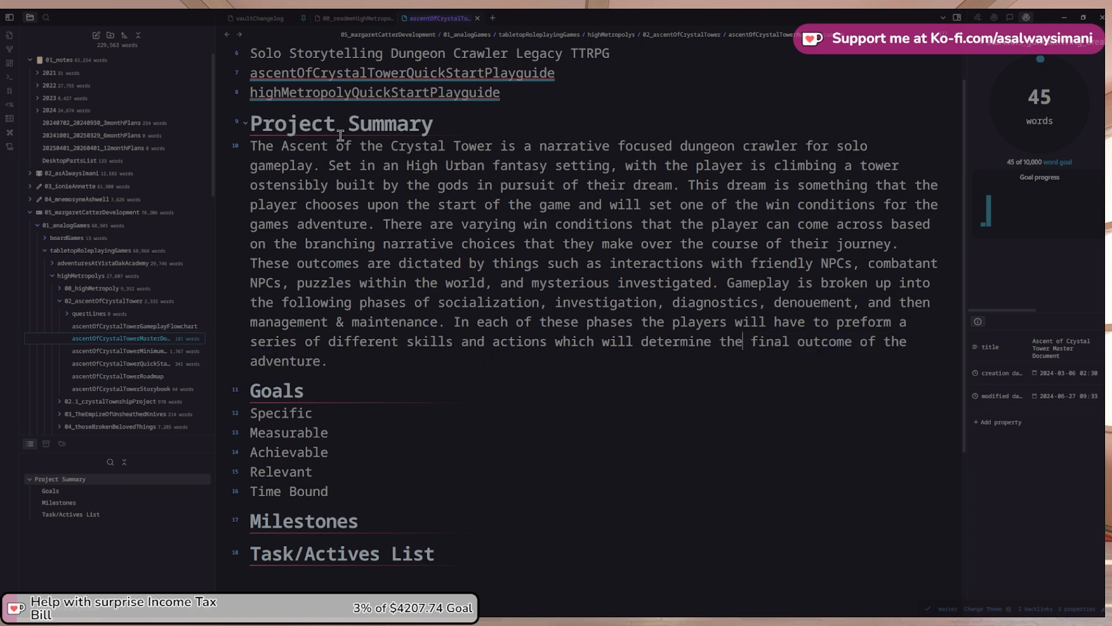
pyautogui.press('Down')
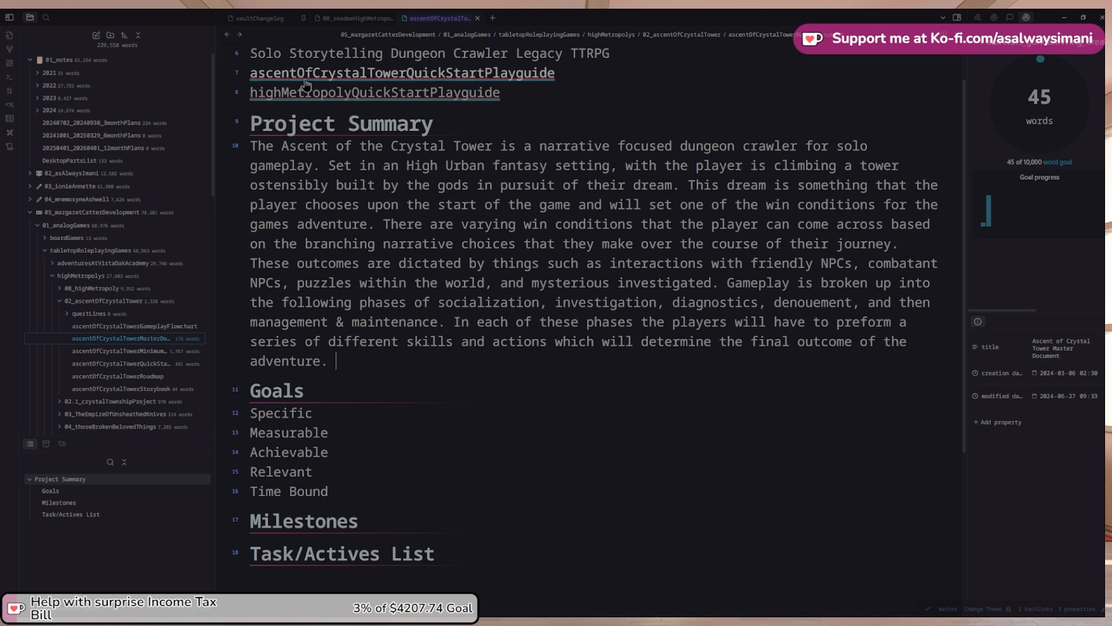
# Move between the High Metropolys planner and the Ascent and Empire master documents via their links
pyautogui.scroll(1, 305, 84)
pyautogui.click(229, 34)
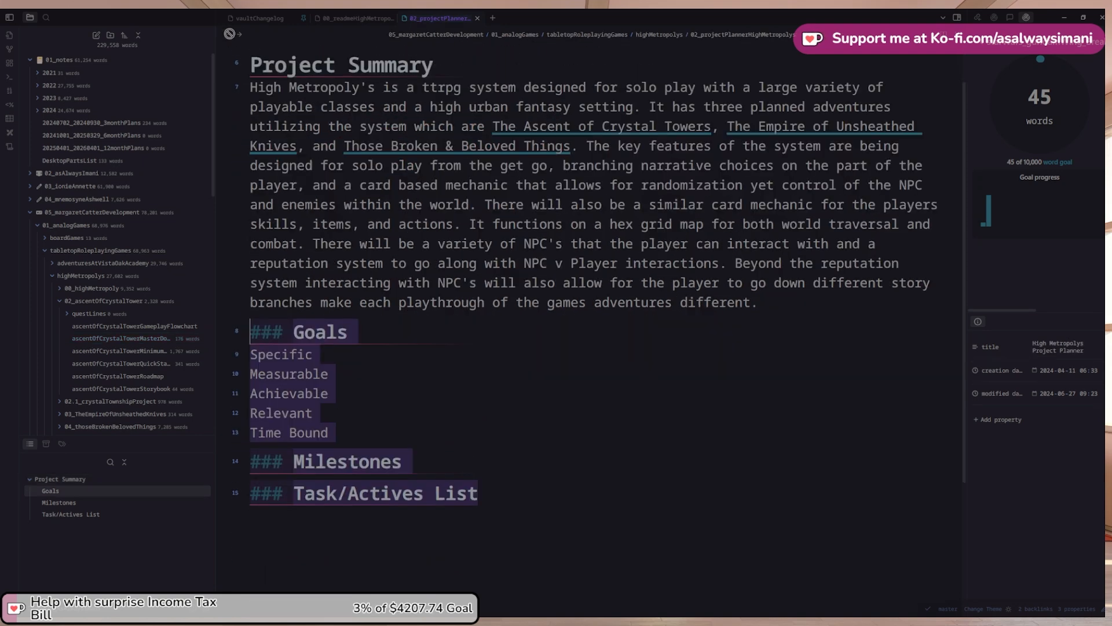
pyautogui.scroll(1, 285, 68)
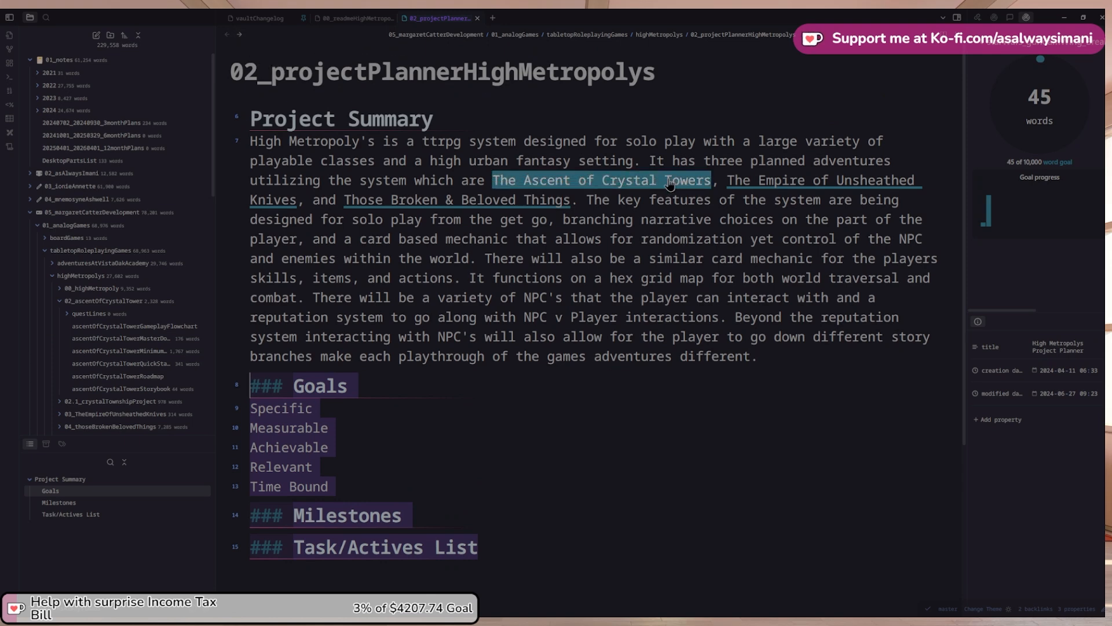
pyautogui.click(637, 181)
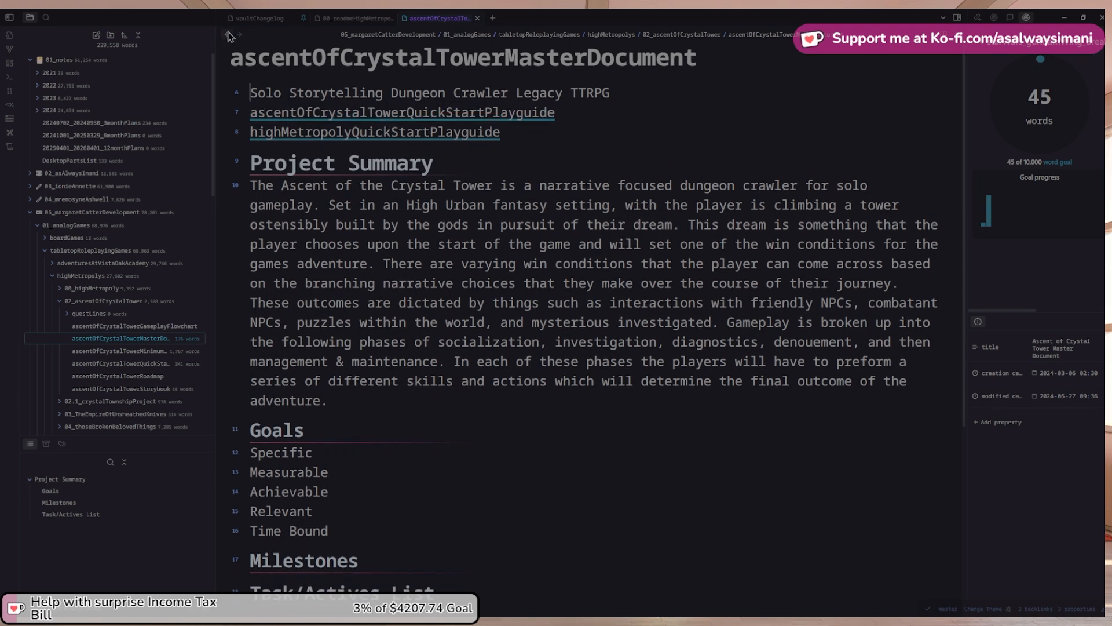
pyautogui.click(228, 36)
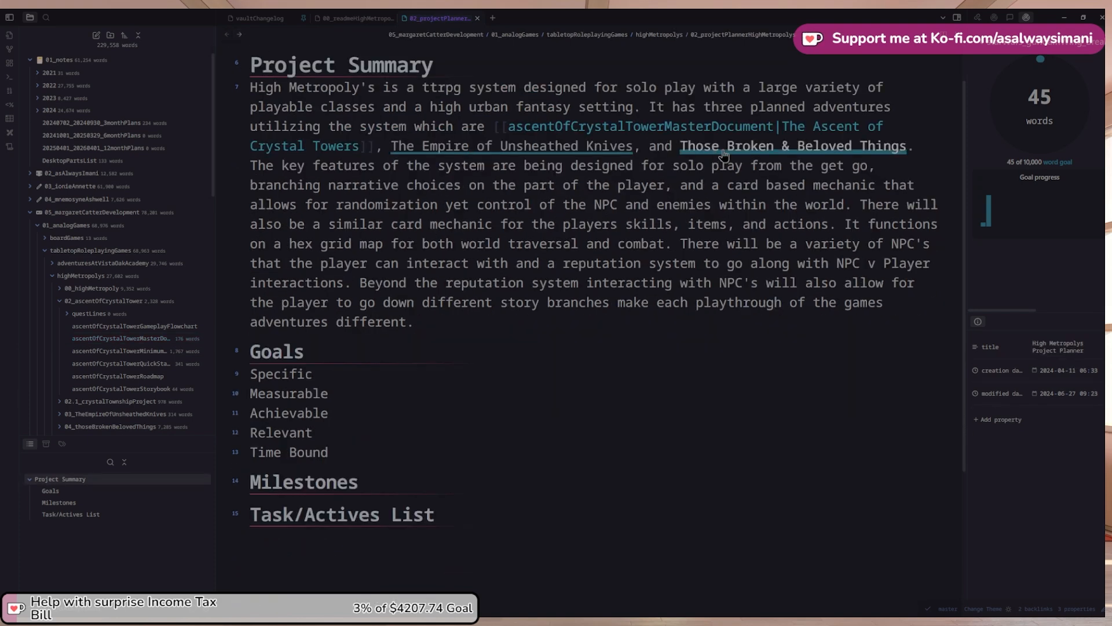
pyautogui.click(794, 127)
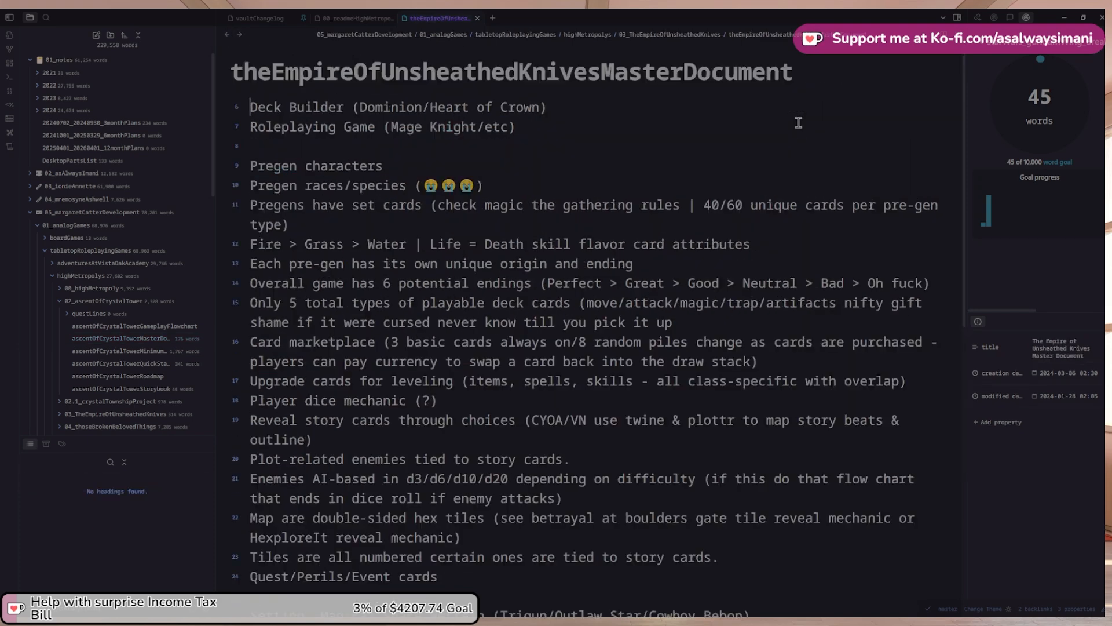
pyautogui.click(227, 34)
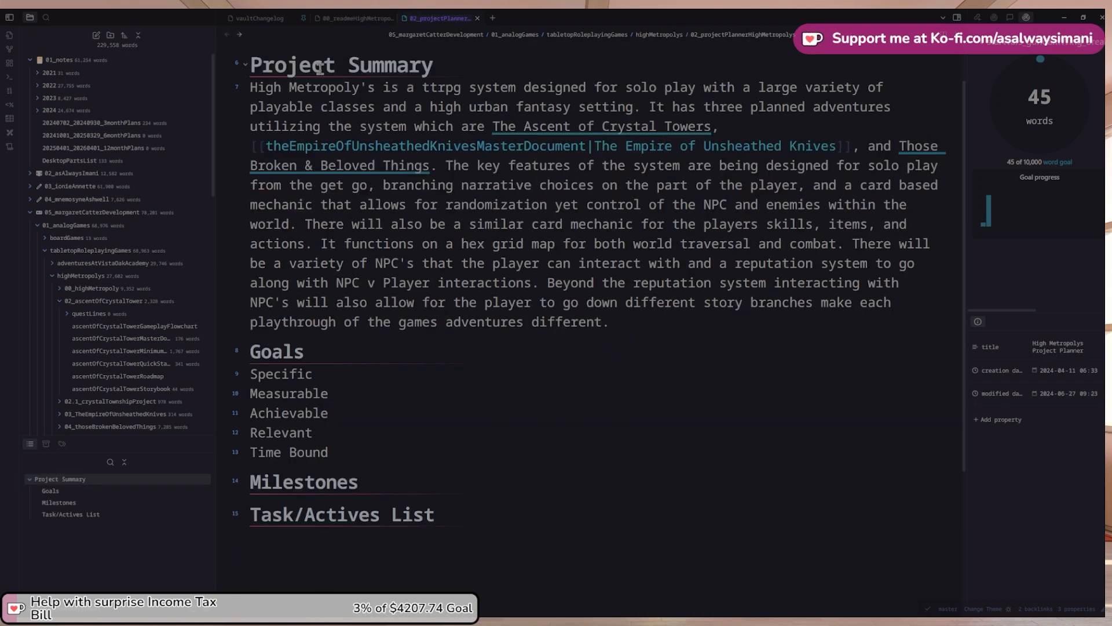
pyautogui.click(603, 224)
# Review the Ascent of Crystal Towers Project Summary, then open The Empire of Unsheathed Knives document
pyautogui.click(598, 135)
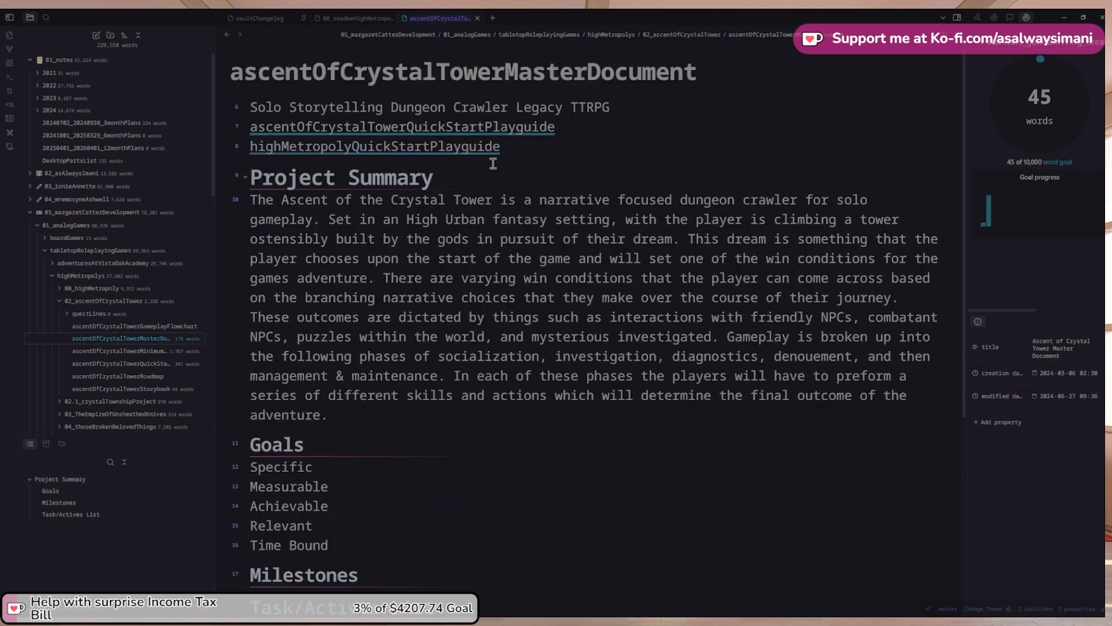
pyautogui.click(248, 178)
pyautogui.click(246, 176)
pyautogui.click(246, 176)
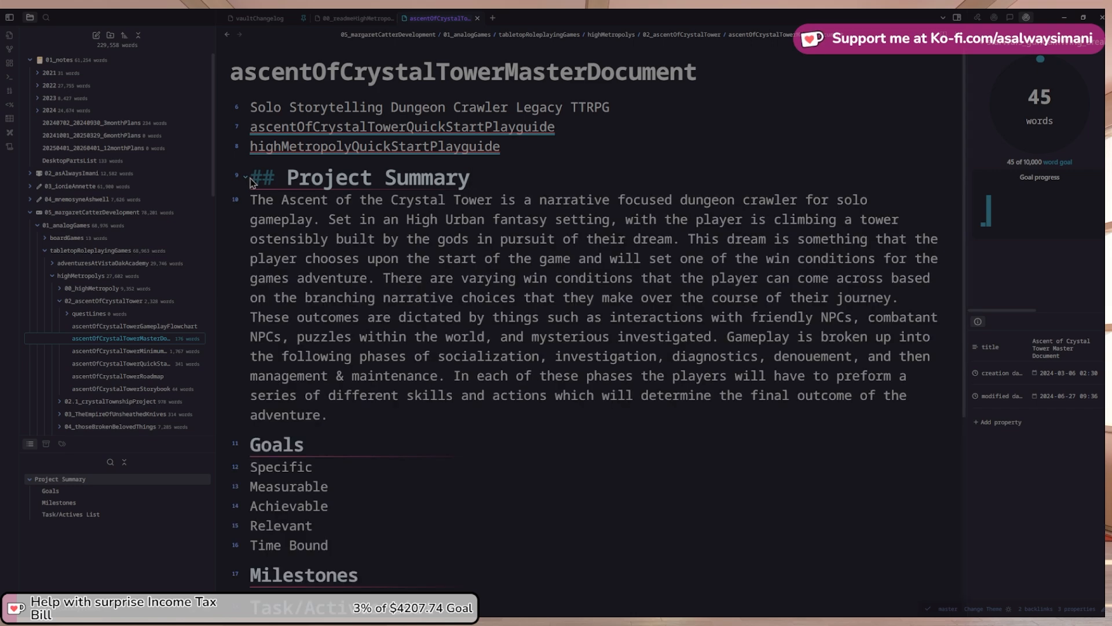
pyautogui.click(228, 35)
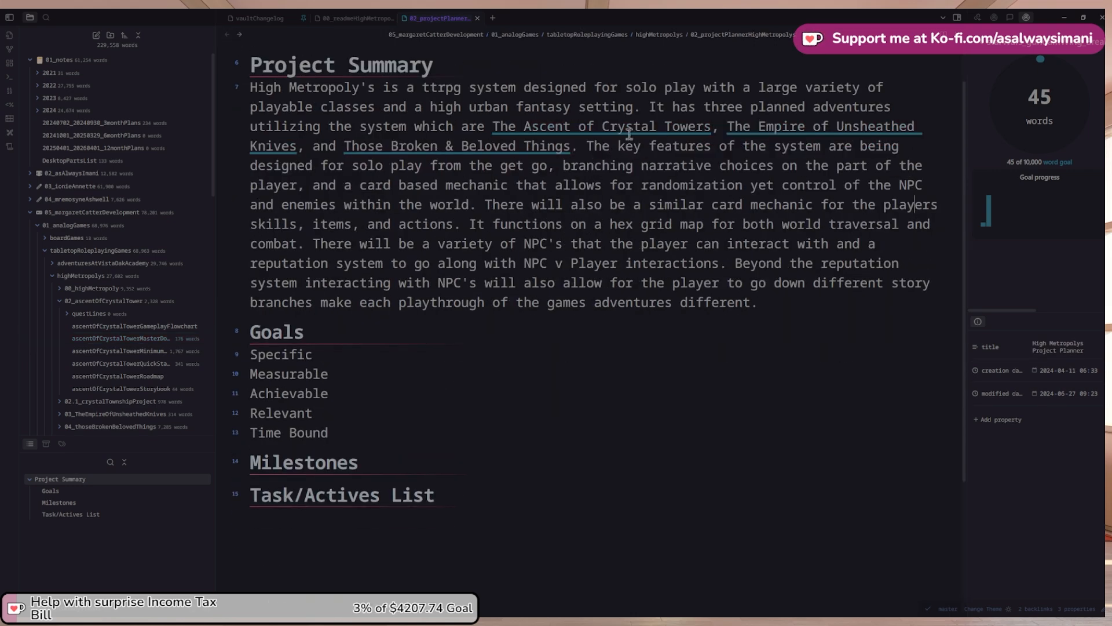
pyautogui.click(273, 146)
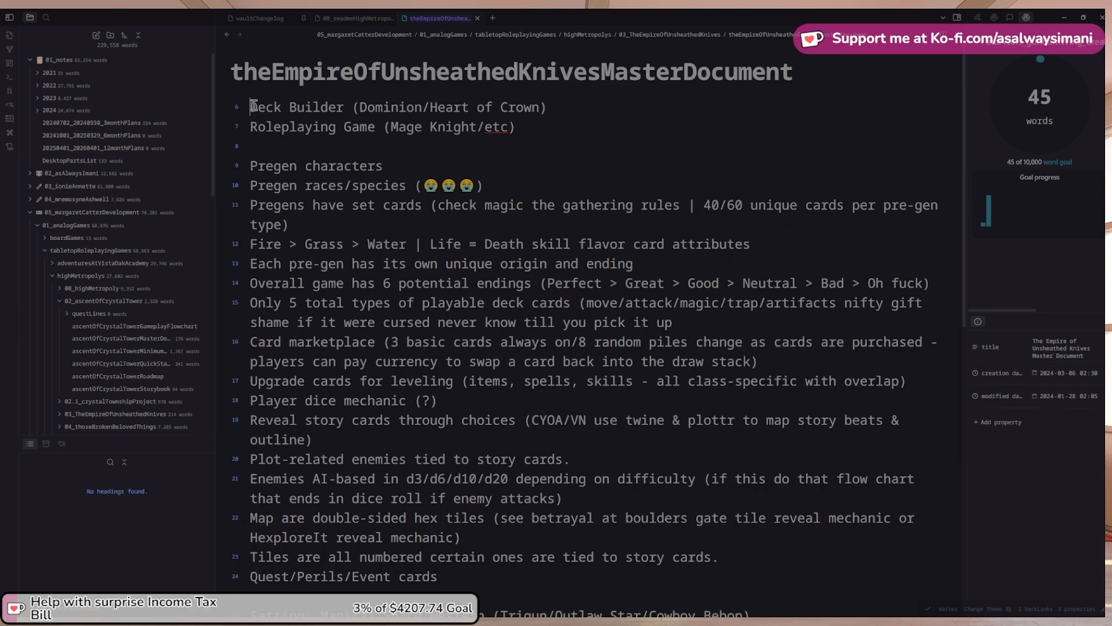
# Paste a Project Summary heading into the Empire document and copy the Ascent doc's Goals–Task/Actives List headings
pyautogui.press('Return')
pyautogui.press('Return')
pyautogui.press('Up')
pyautogui.press('Up')
pyautogui.write('## Project Summary')
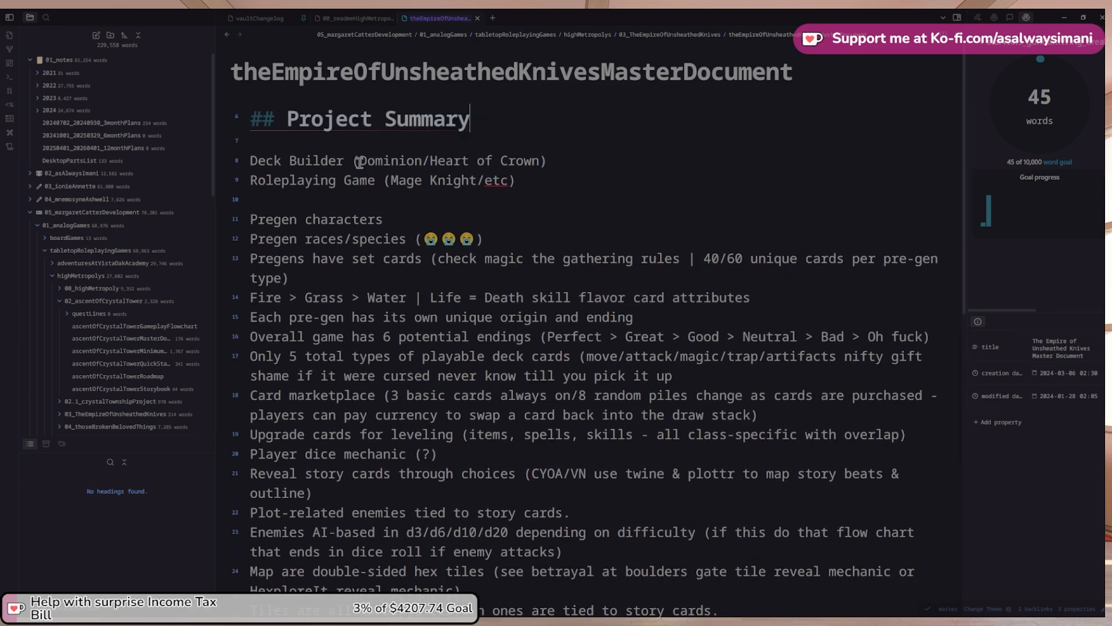
pyautogui.click(227, 35)
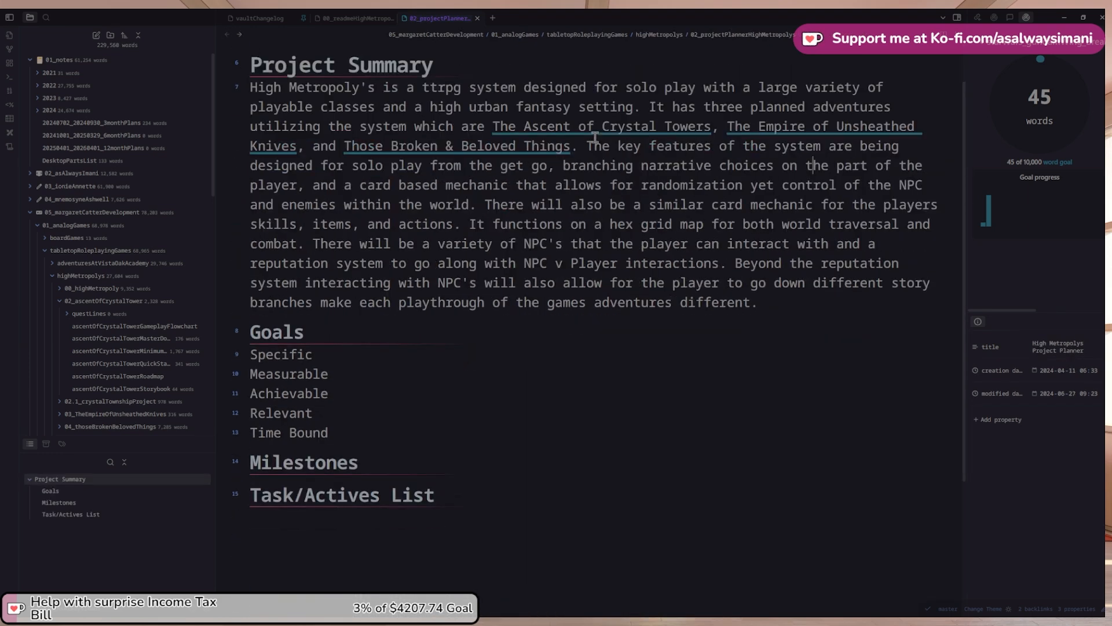
pyautogui.click(599, 136)
pyautogui.scroll(-2, 307, 371)
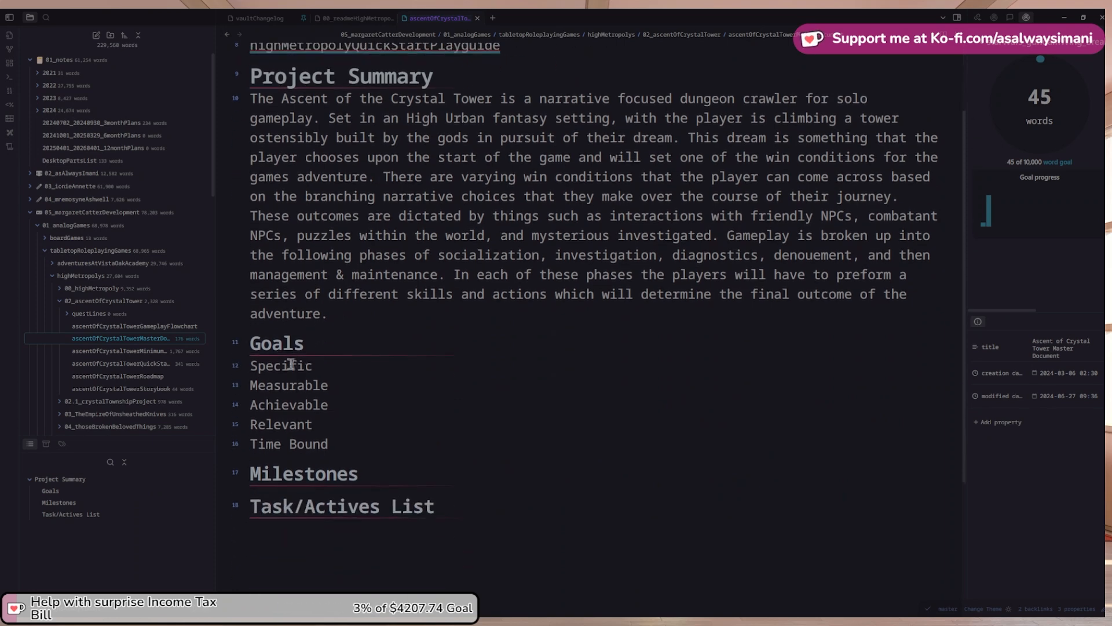
pyautogui.click(250, 341)
pyautogui.moveTo(483, 503); pyautogui.dragTo(251, 342)
# Paste the Goals, Milestones and Task/Actives List headings below Project Summary in the Empire document
pyautogui.click(228, 35)
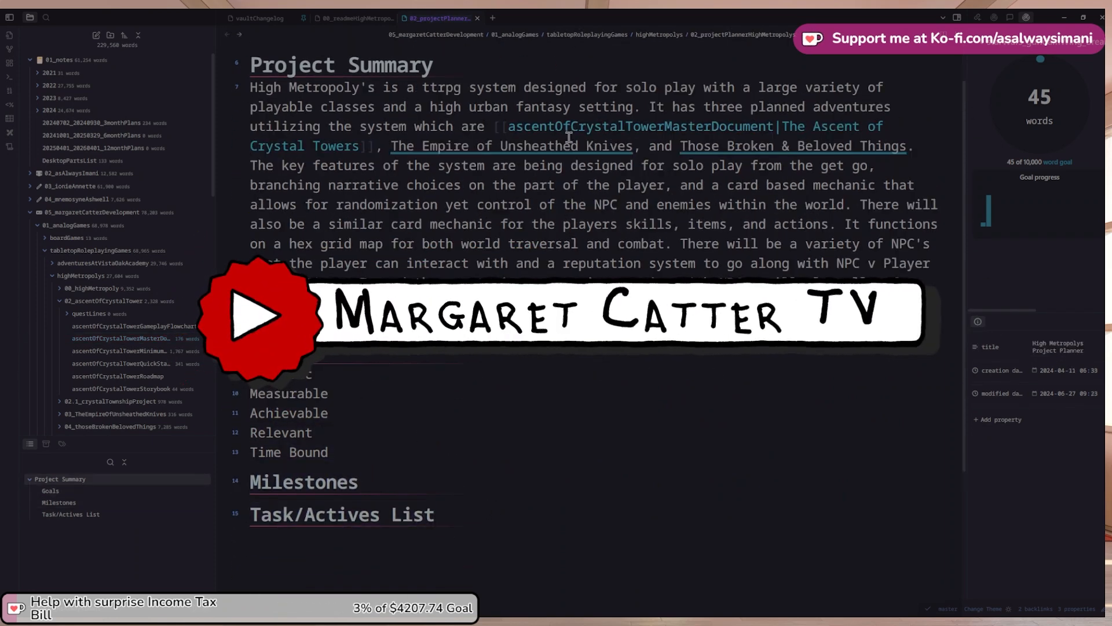
pyautogui.click(731, 129)
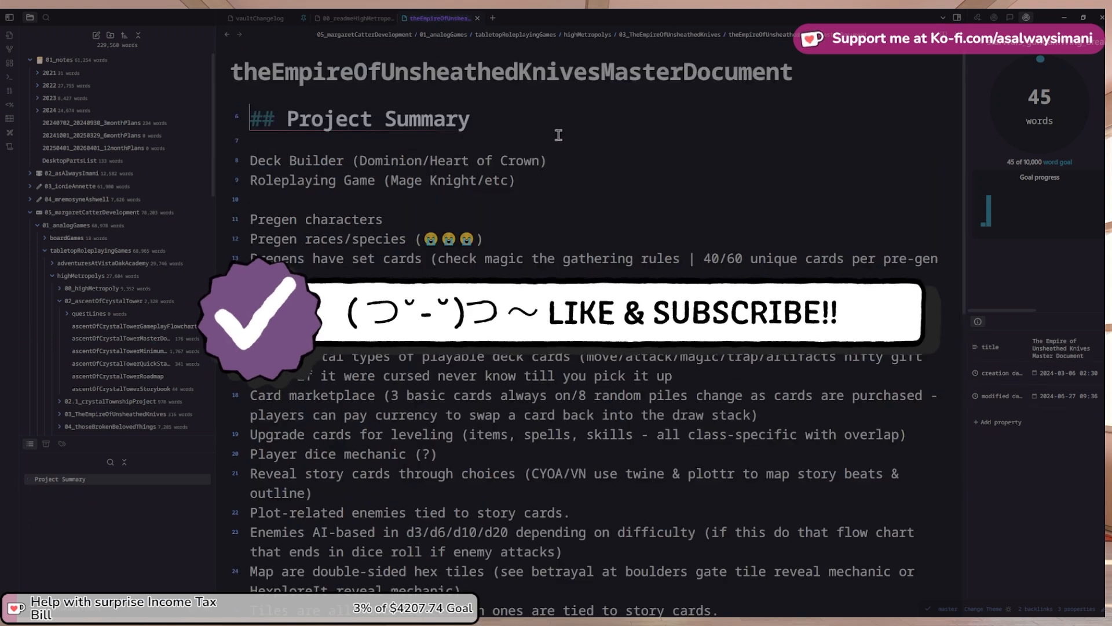
pyautogui.click(488, 118)
pyautogui.press('Return')
pyautogui.write('Goals Specific Measurable Achievable Relevant Time Bound Milestones Task/Actives List')
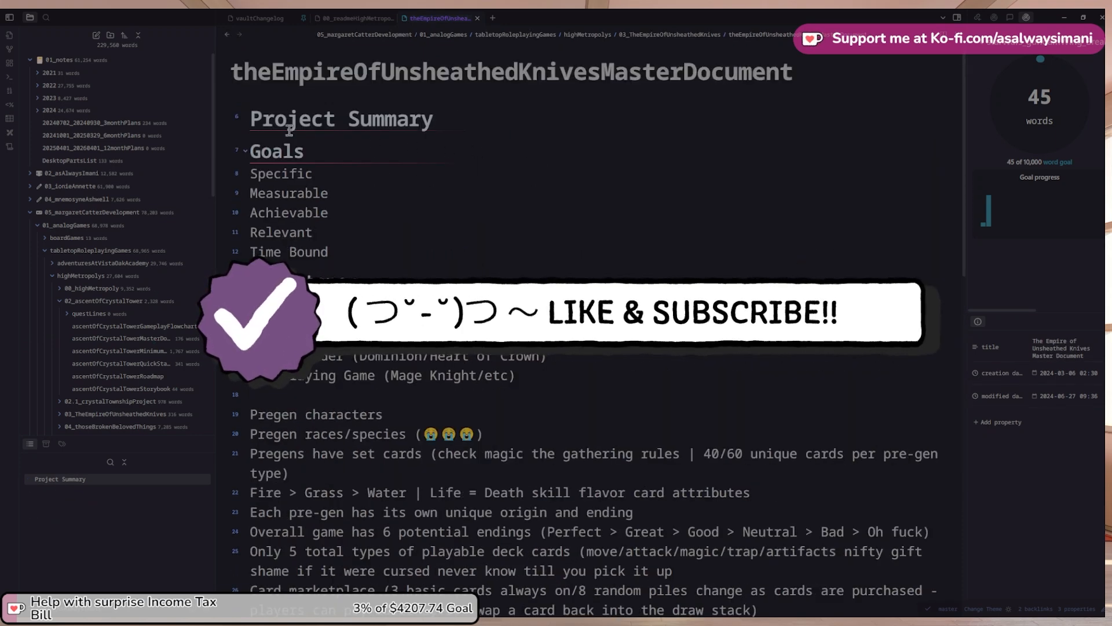
pyautogui.keyDown('shift'); pyautogui.click(251, 115); pyautogui.keyUp('shift')
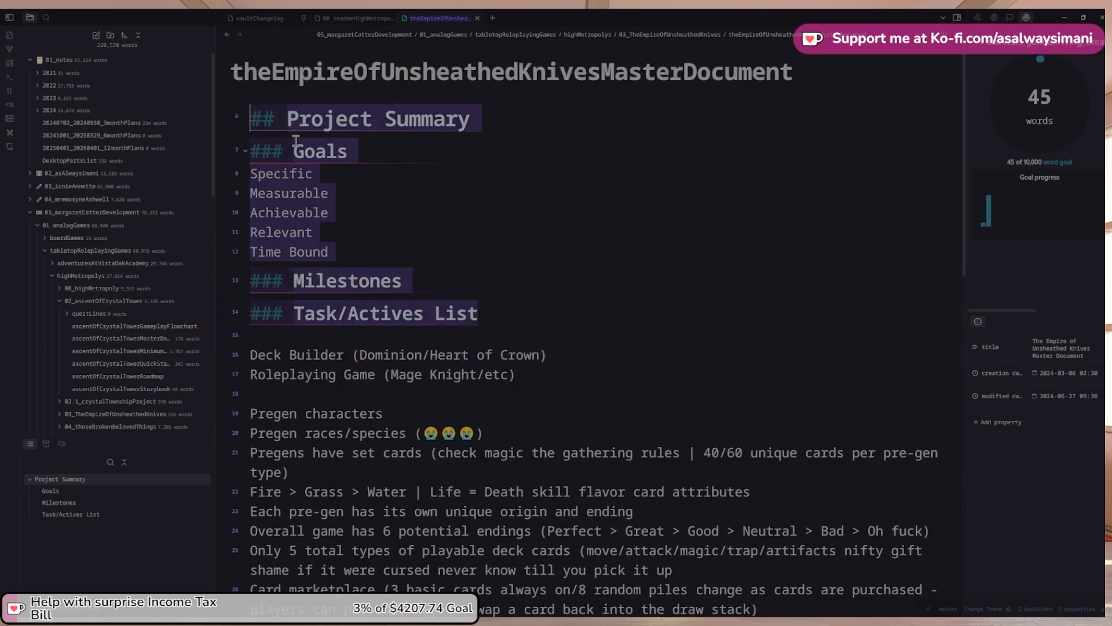
pyautogui.hotkey('ctrl', 'alt', 'Left')
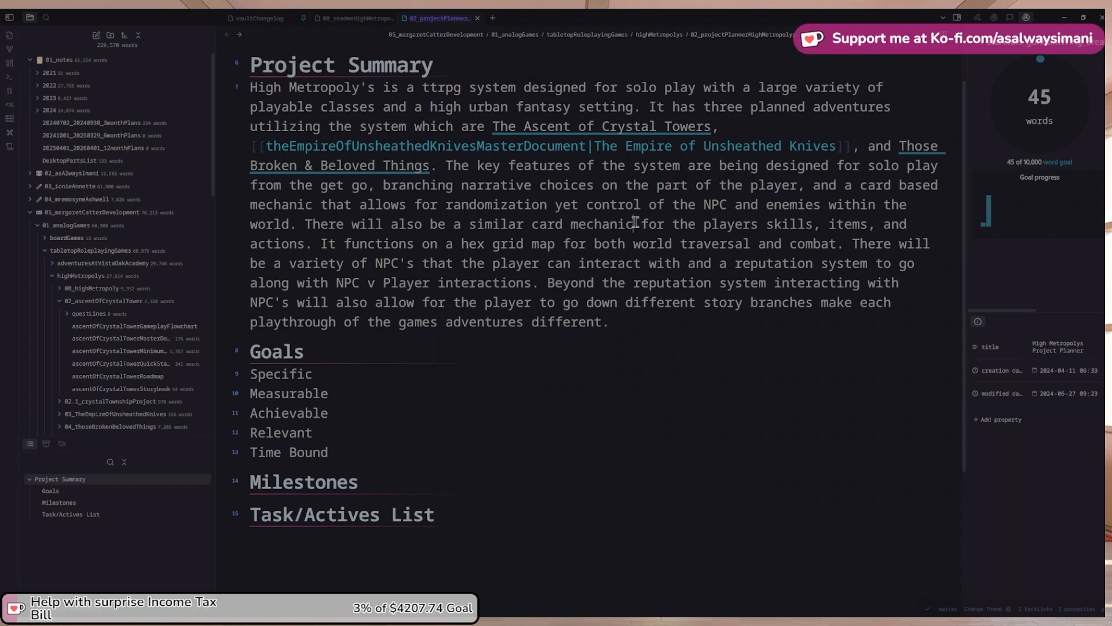
pyautogui.click(452, 146)
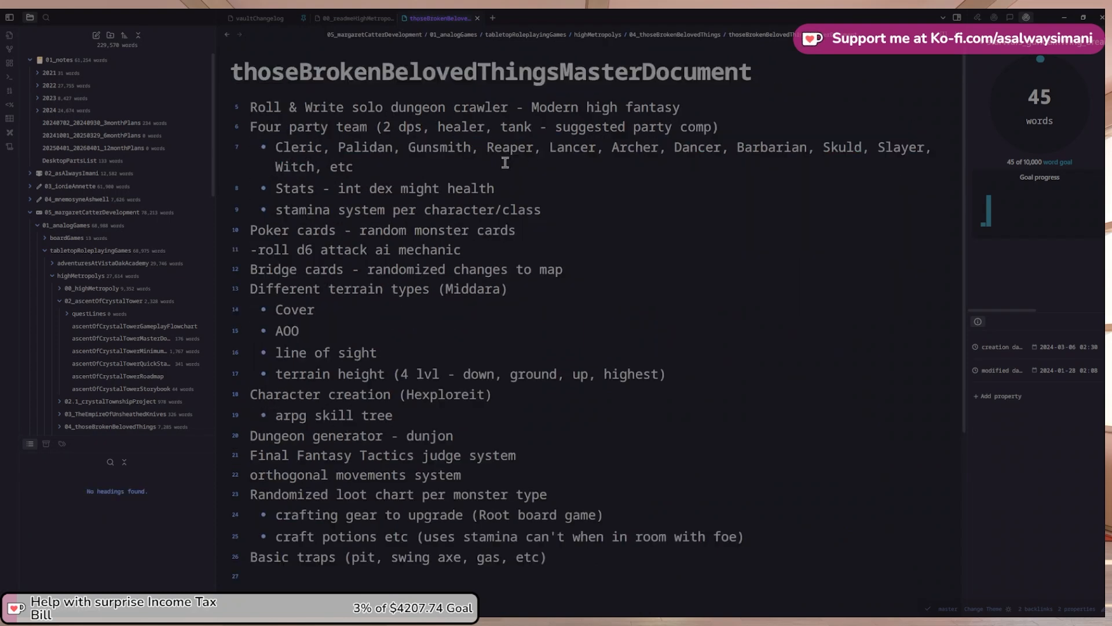
# Paste the Project Summary, Goals, Milestones and Task/Actives List headings atop Those Broken & Beloved Things
pyautogui.press('Return')
pyautogui.press('Return')
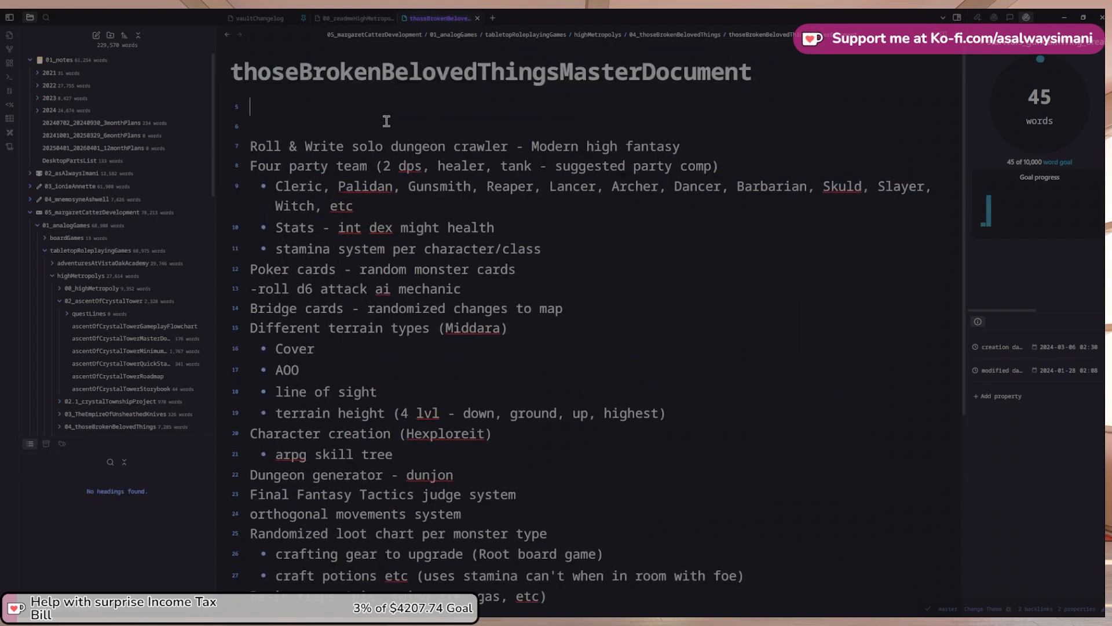
pyautogui.write('Project Summary Goals Specific Measurable Achievable Relevant Time Bound Milestones ### Task/Actives List')
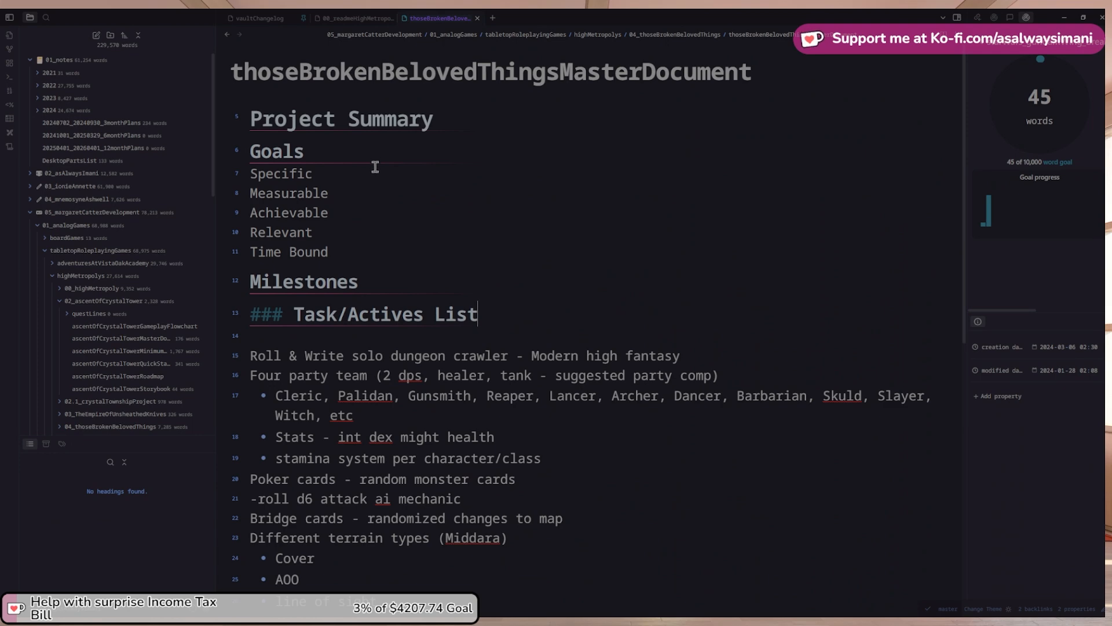
pyautogui.click(227, 34)
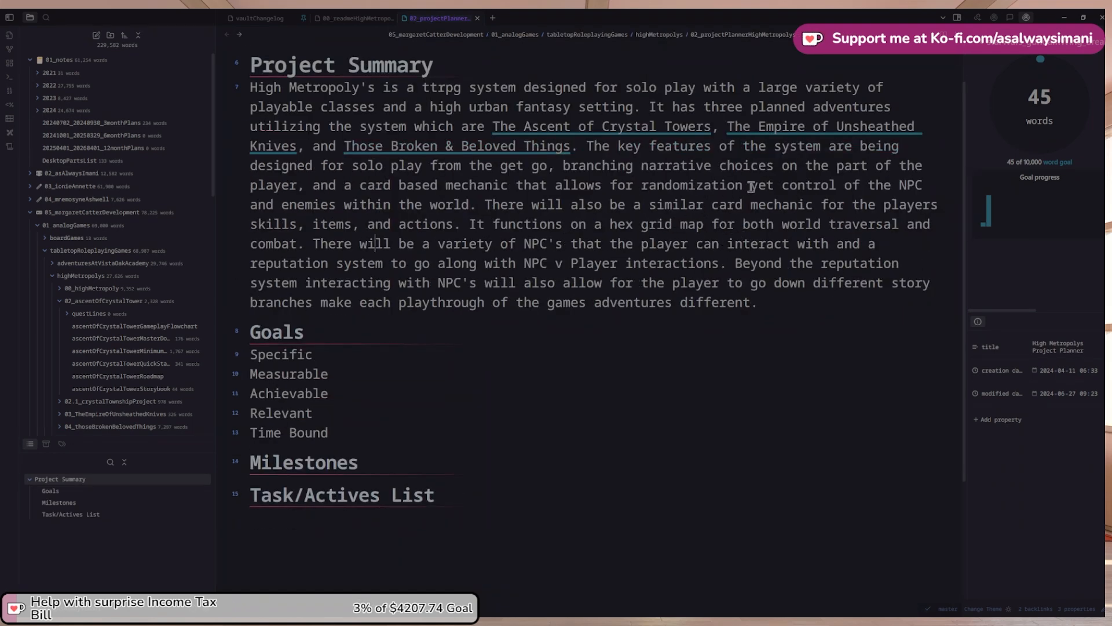
pyautogui.click(755, 133)
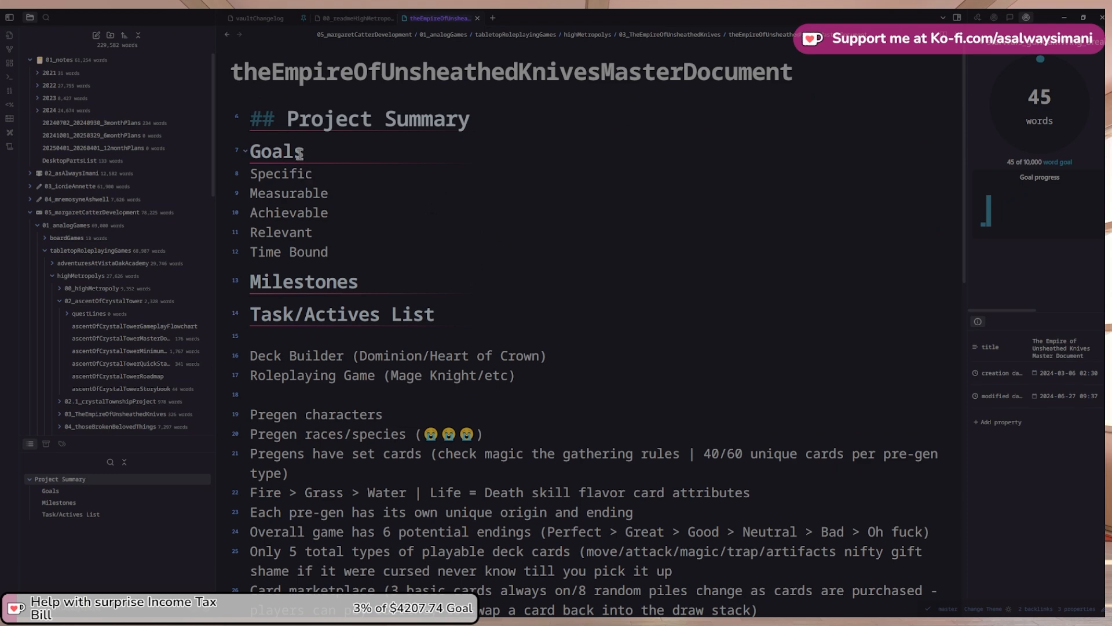
pyautogui.click(227, 38)
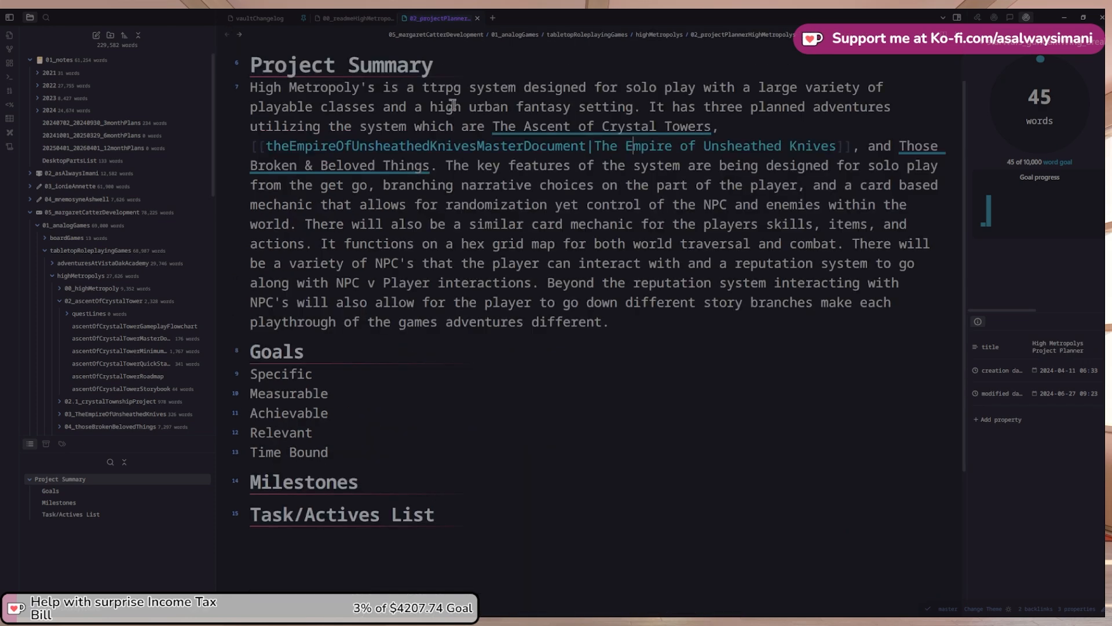
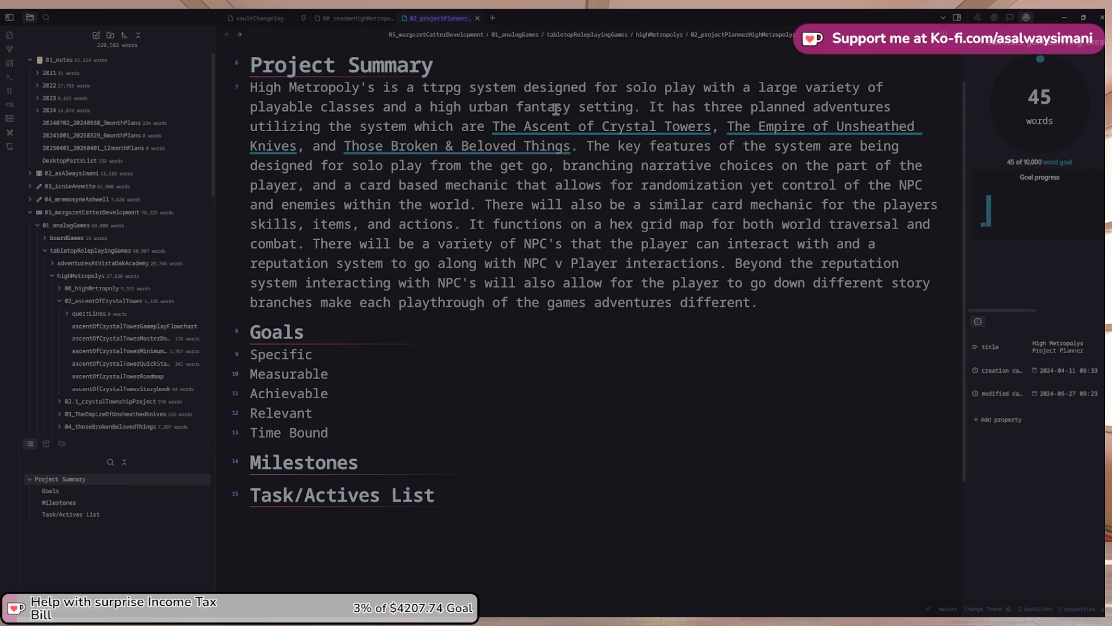
# Copy the Gameplay phases paragraph from the Ascent of Crystal Towers master document
pyautogui.click(579, 130)
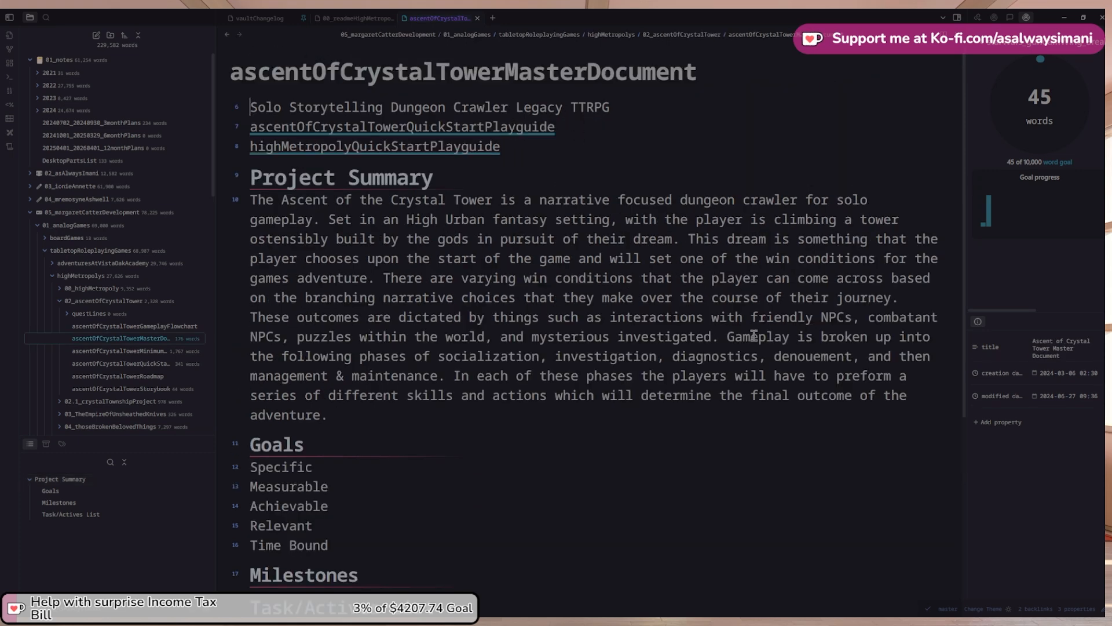
pyautogui.click(727, 337)
pyautogui.keyDown('shift'); pyautogui.click(918, 399); pyautogui.keyUp('shift')
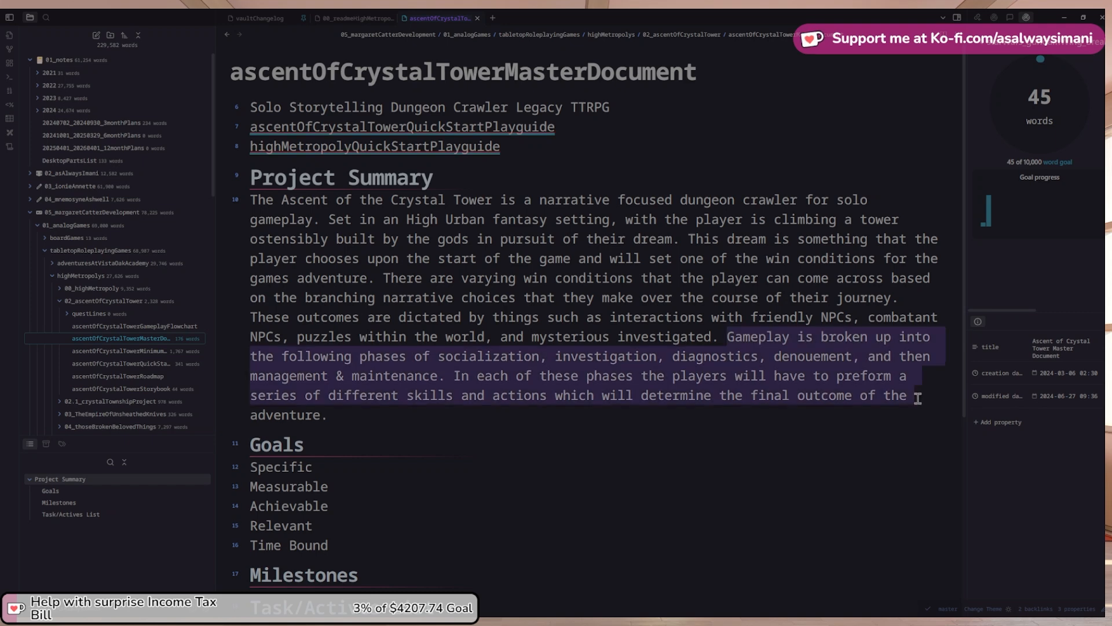
pyautogui.keyDown('shift'); pyautogui.click(570, 416); pyautogui.keyUp('shift')
pyautogui.hotkey('ctrl', 'c')
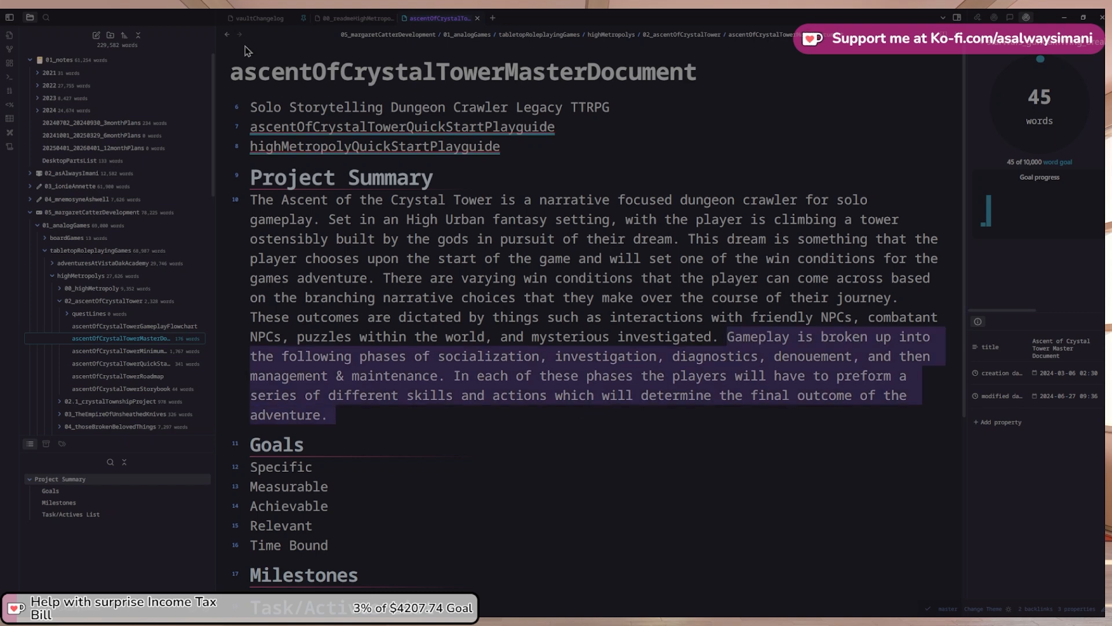
# Paste the Gameplay paragraph into the High Metropoly summary as its own paragraph
pyautogui.click(228, 35)
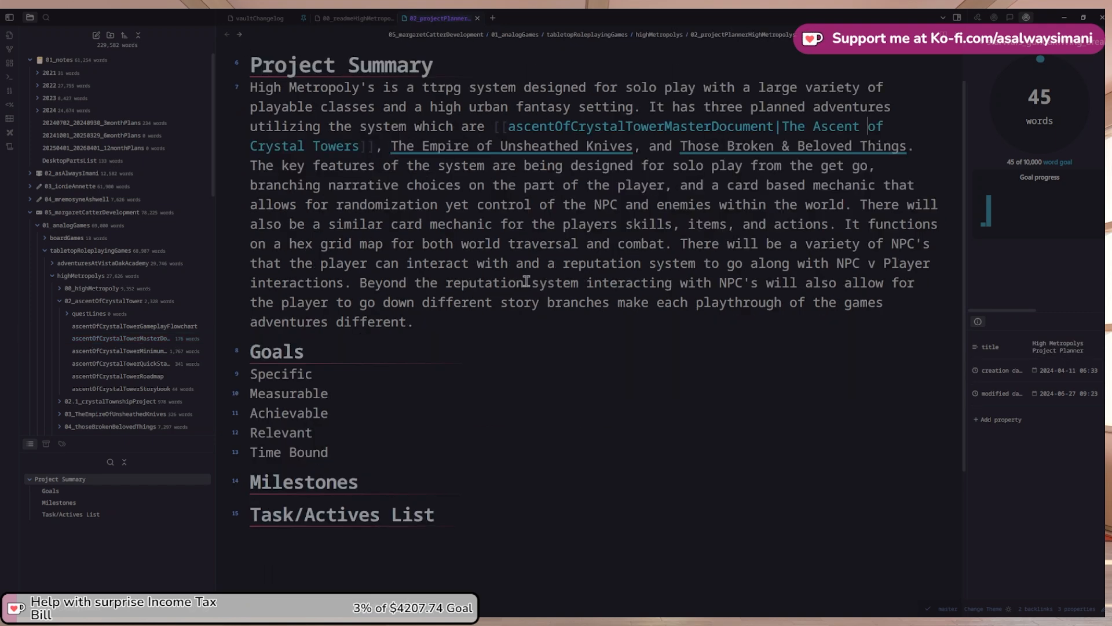
pyautogui.click(450, 322)
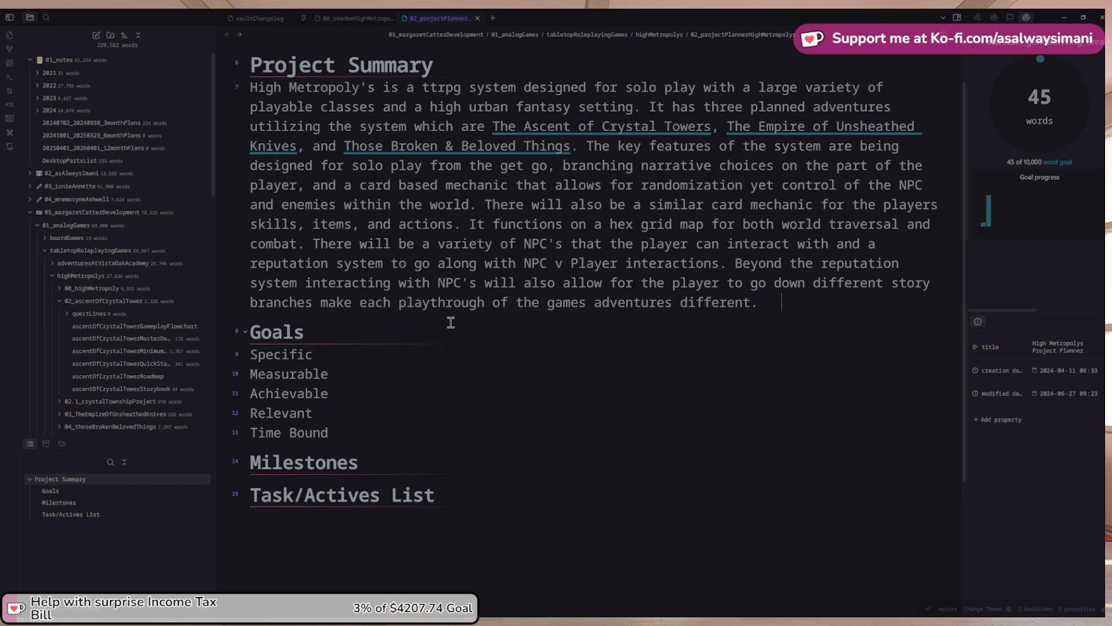
pyautogui.hotkey('ctrl', 'v')
pyautogui.click(801, 300)
pyautogui.press('BackSpace')
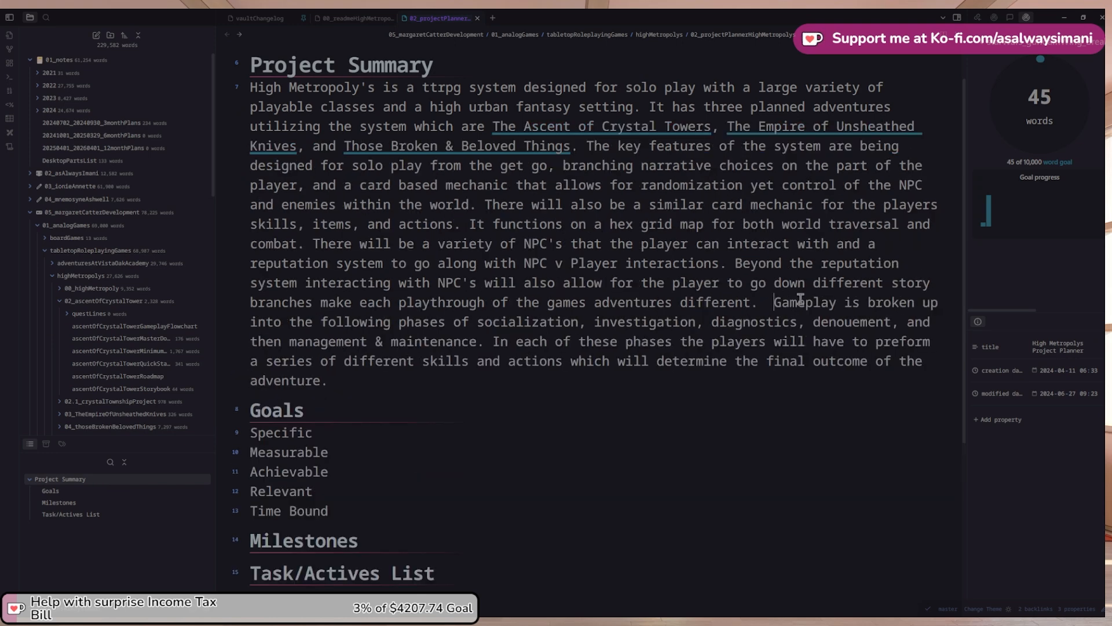
pyautogui.press('Return')
pyautogui.press('Return')
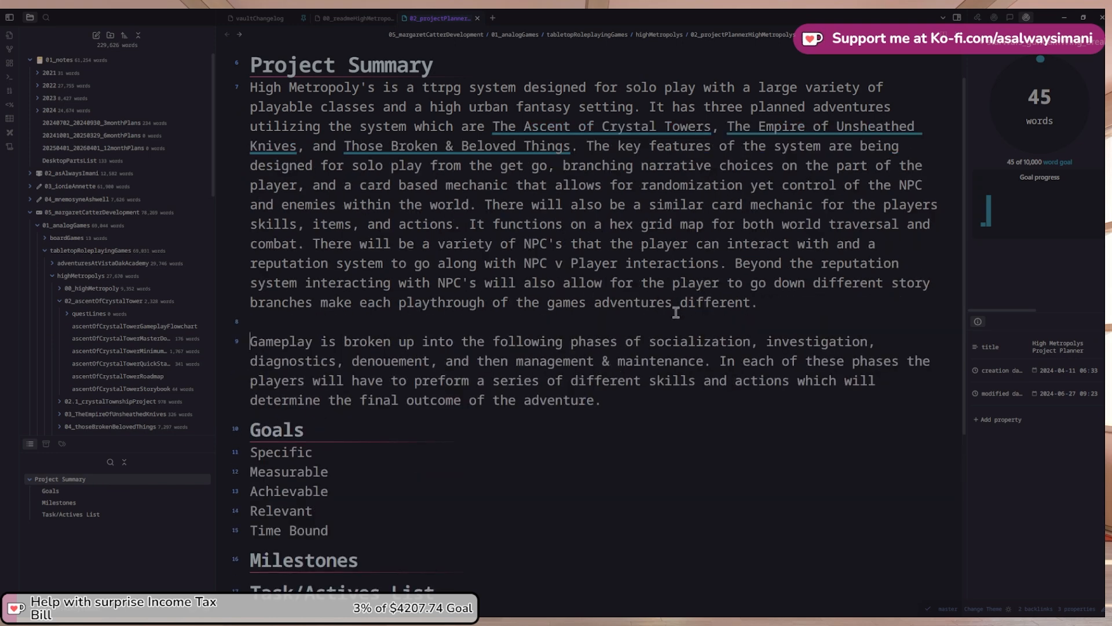
# Break the summary before 'It functions' and 'There will be', changing 'It' to 'The game'
pyautogui.click(738, 264)
pyautogui.click(470, 224)
pyautogui.press('Return')
pyautogui.press('Return')
pyautogui.hotkey('ctrl', 'shift', 'Right')
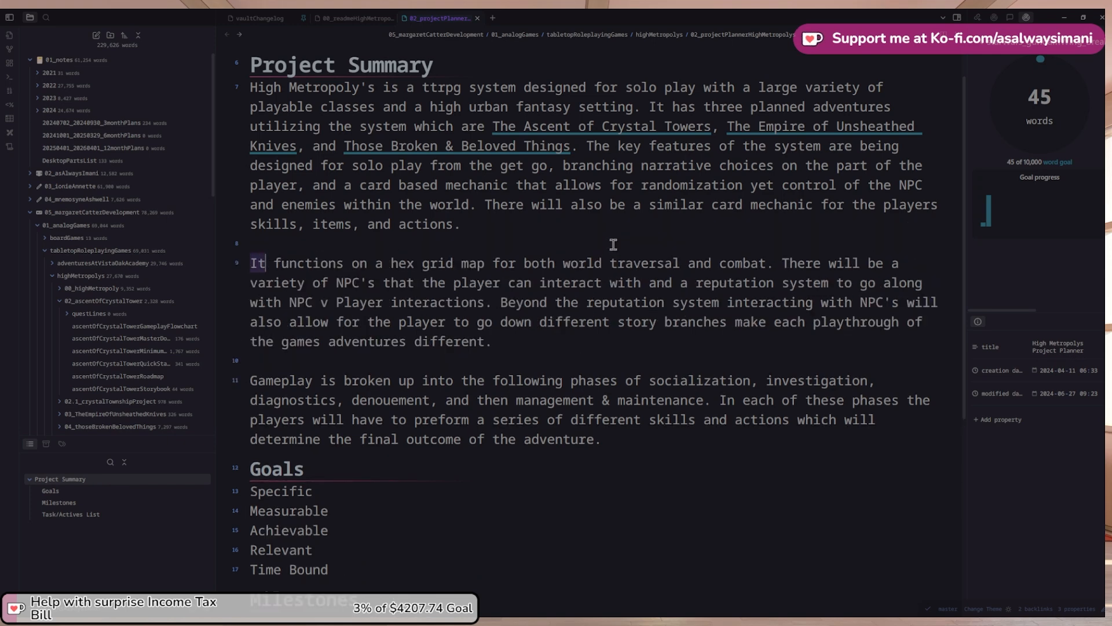
pyautogui.write('The game')
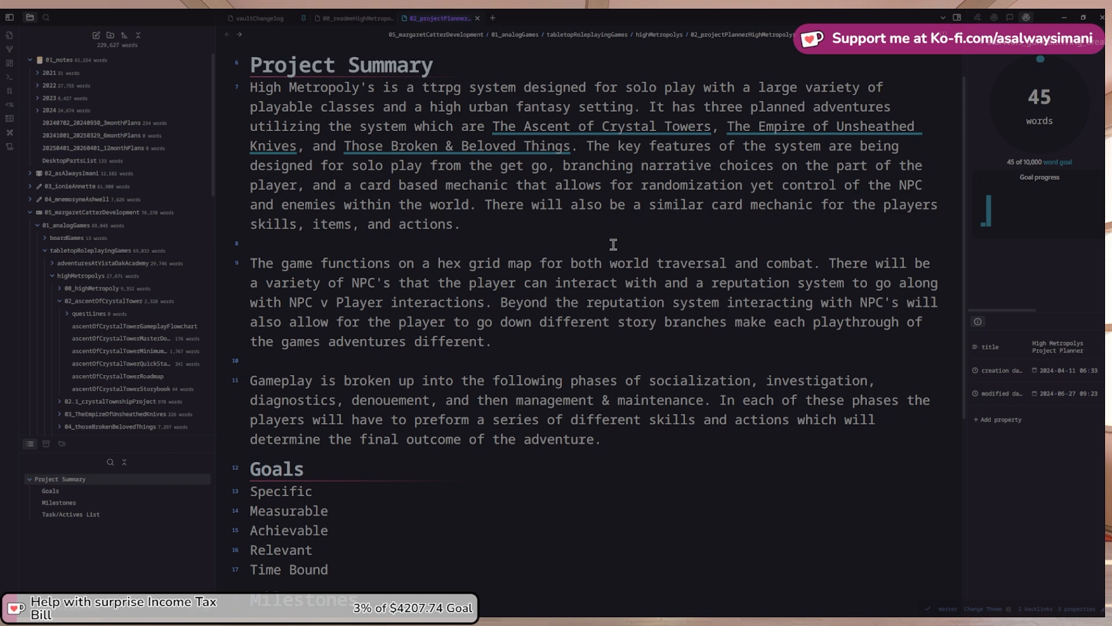
pyautogui.click(831, 263)
pyautogui.press('Return')
pyautogui.press('Return')
pyautogui.scroll(1, 603, 286)
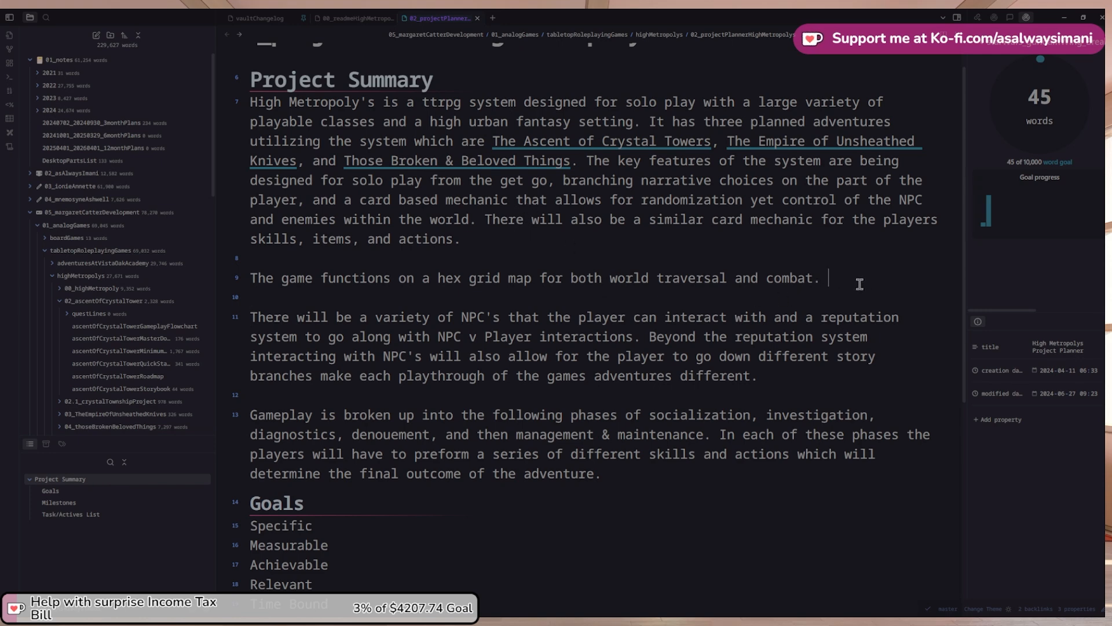
pyautogui.scroll(-1, 852, 281)
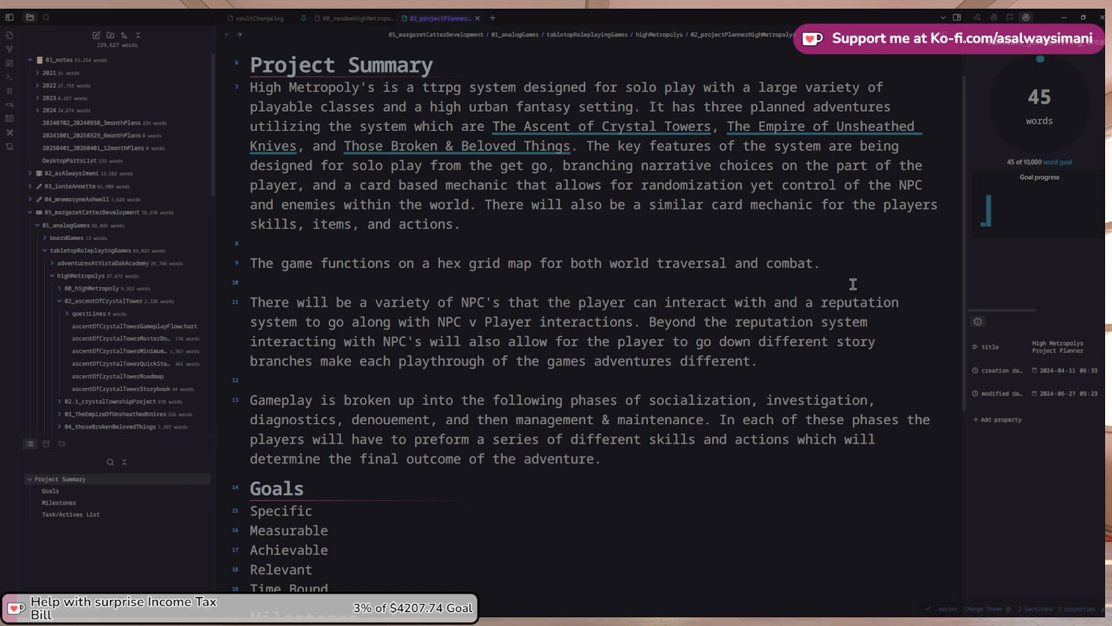
# Add that players have set turn actions varying by their location and gameplay phase
pyautogui.write('Player have a set number of acti')
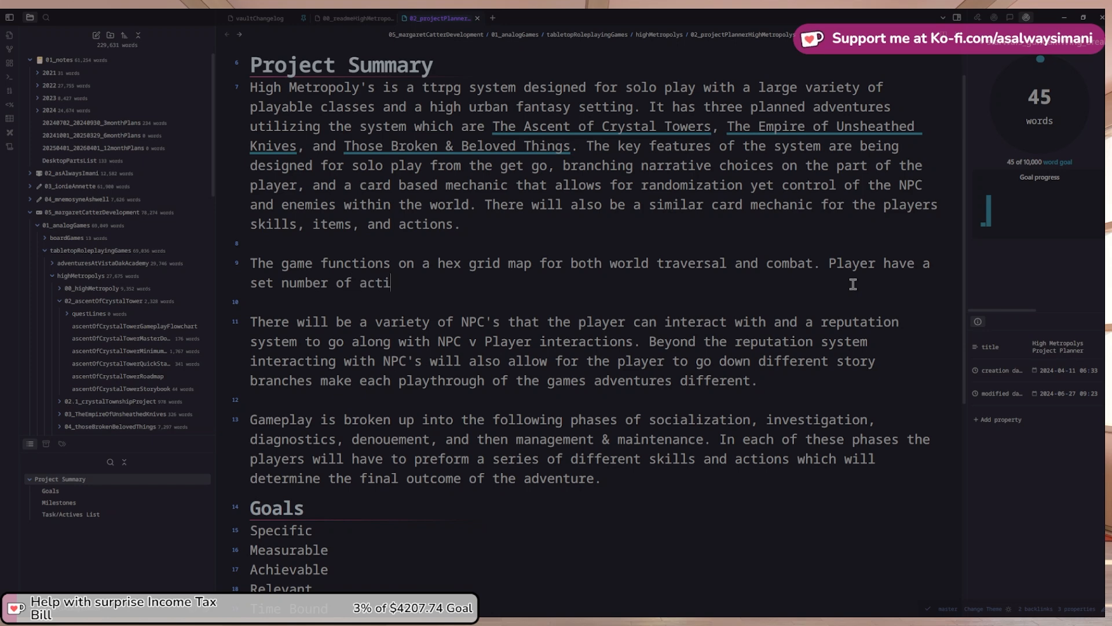
pyautogui.write('ons that they can ta')
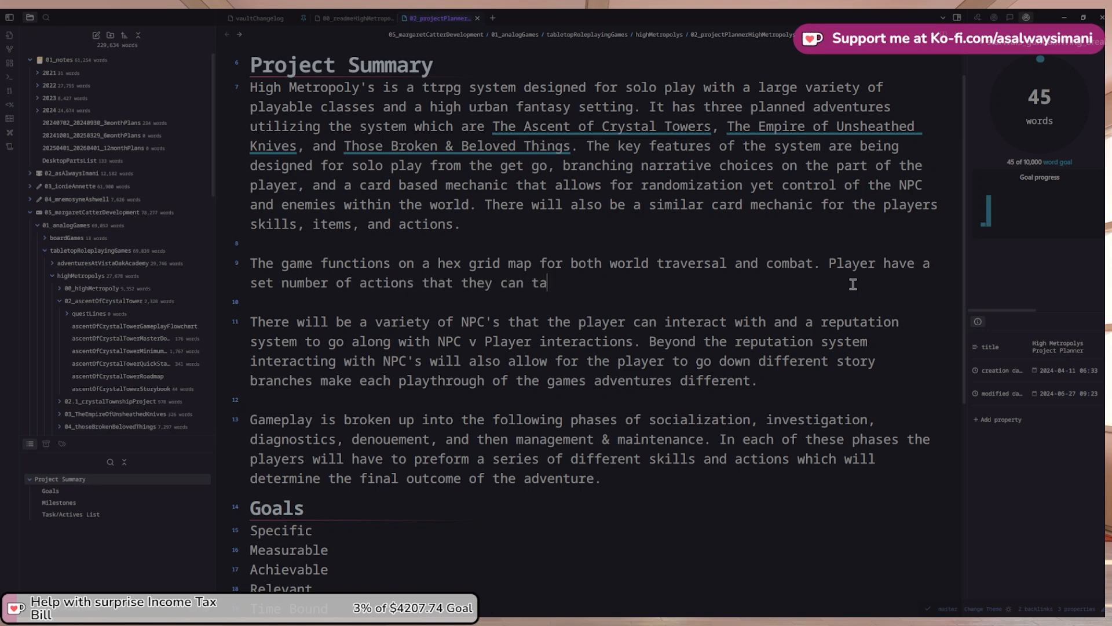
pyautogui.write('ke on thei')
pyautogui.press('BackSpace')
pyautogui.write('r turn, this ')
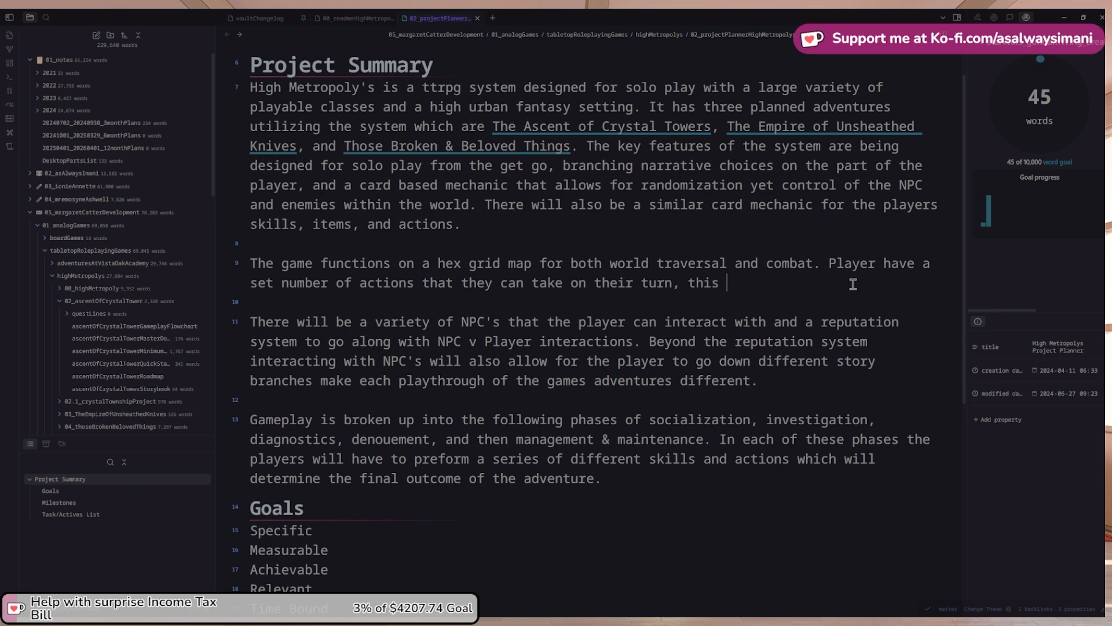
pyautogui.write('came')
pyautogui.hotkey('ctrl', 'shift', 'Left')
pyautogui.hotkey('ctrl', 'shift', 'Left')
pyautogui.write('these actions ')
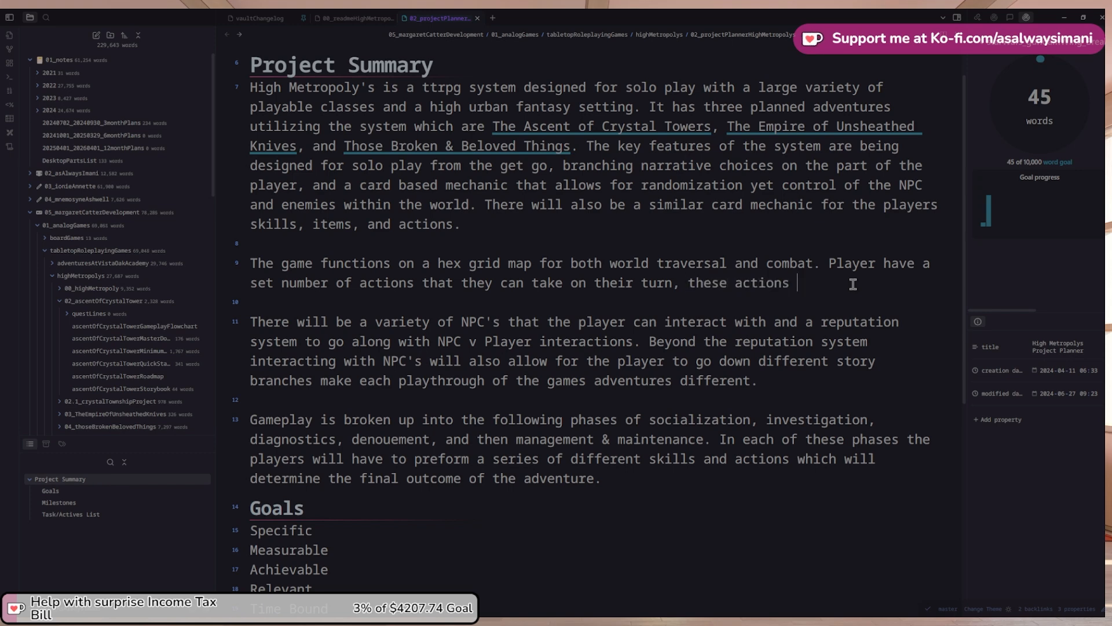
pyautogui.write('vary based o')
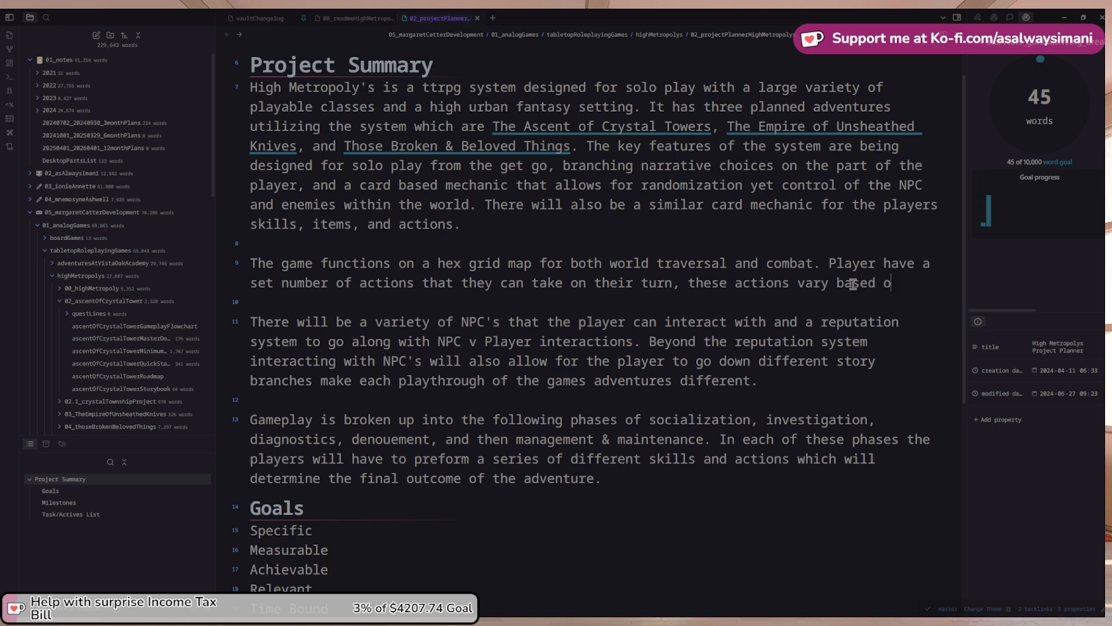
pyautogui.write('n the location t')
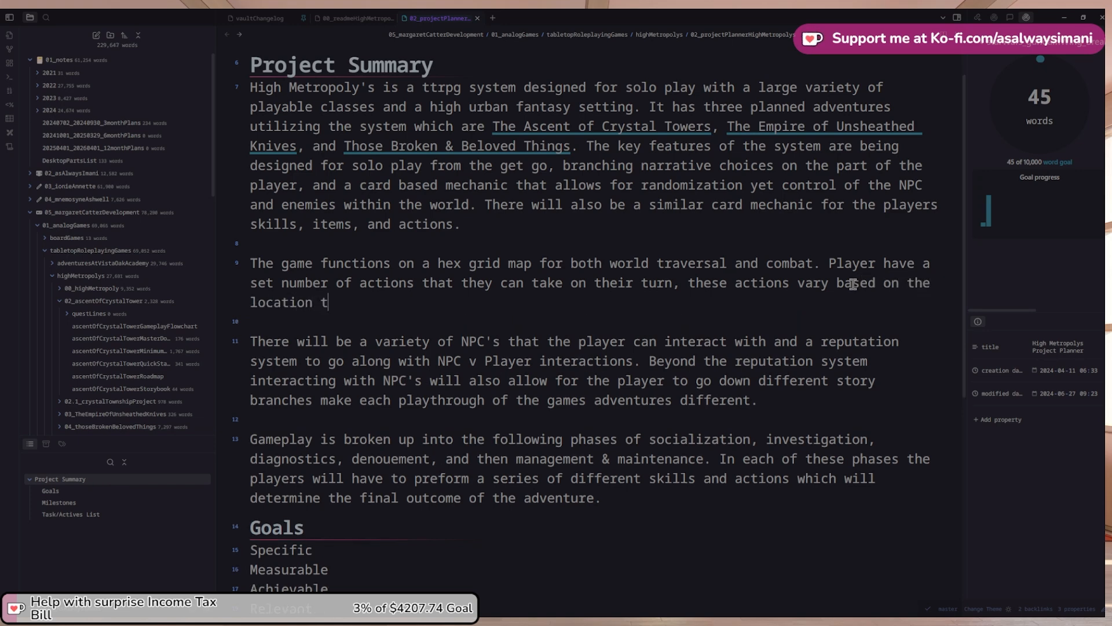
pyautogui.write('hat the player is')
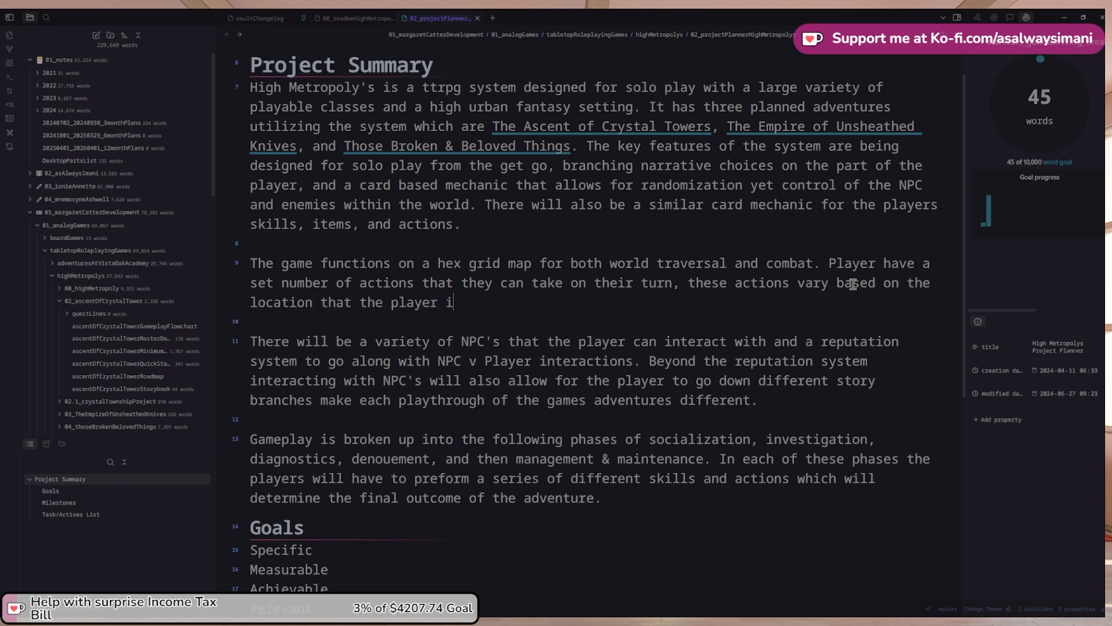
pyautogui.hotkey('ctrl', 'shift', 'Left')
pyautogui.hotkey('ctrl', 'shift', 'Left')
pyautogui.hotkey('ctrl', 'shift', 'Left')
pyautogui.hotkey('ctrl', 'shift', 'Left')
pyautogui.hotkey('ctrl', 'shift', 'Left')
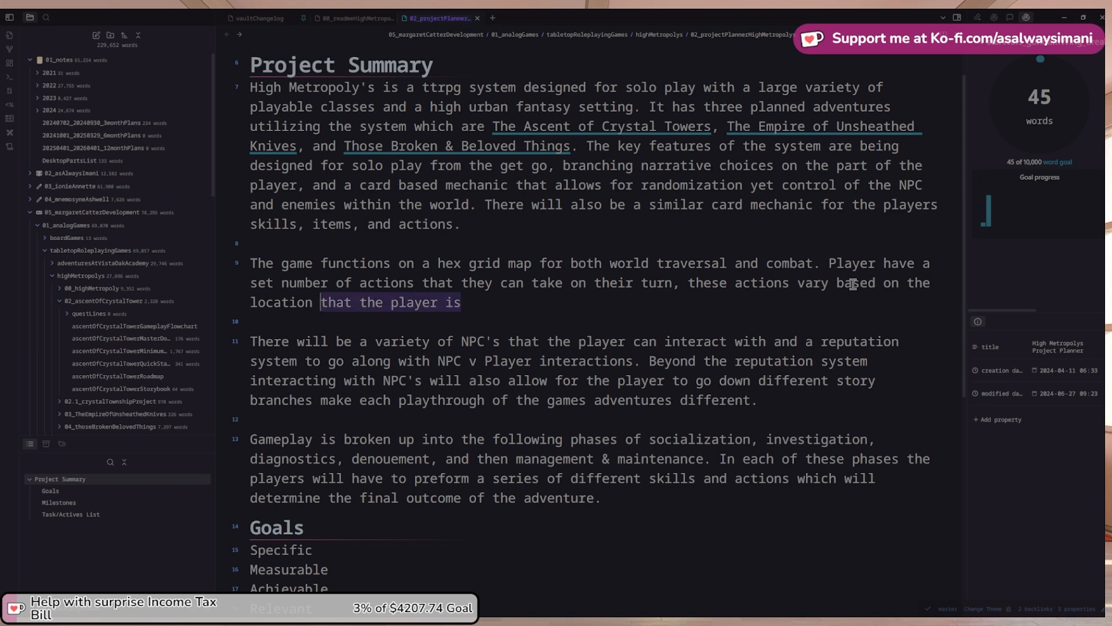
pyautogui.hotkey('ctrl', 'shift', 'Left')
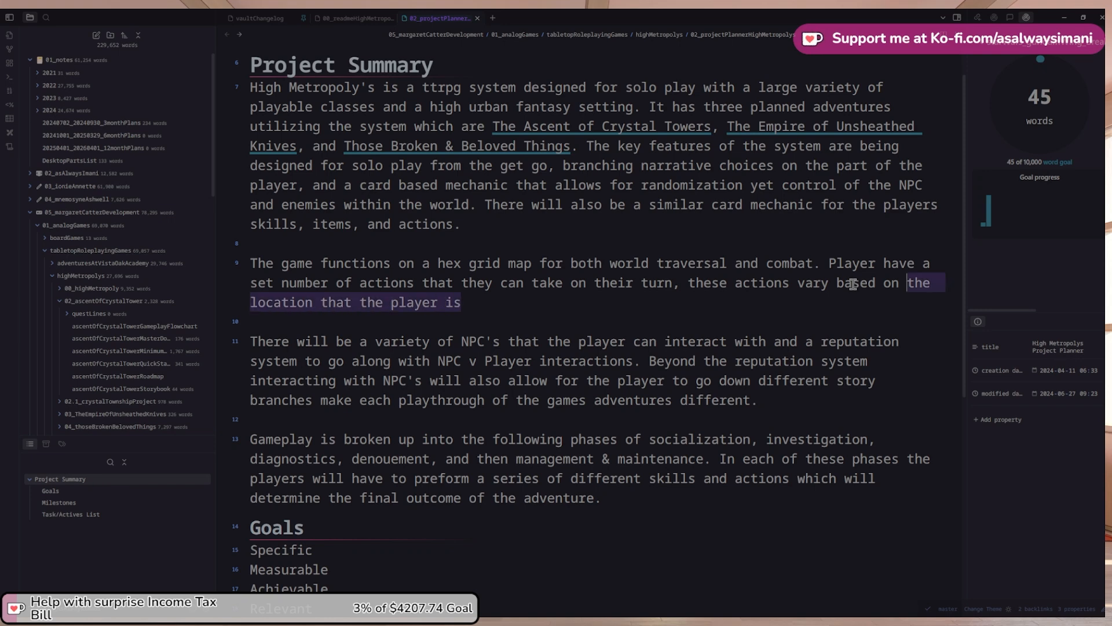
pyautogui.write('tge o')
pyautogui.press('BackSpace')
pyautogui.write('he players loact')
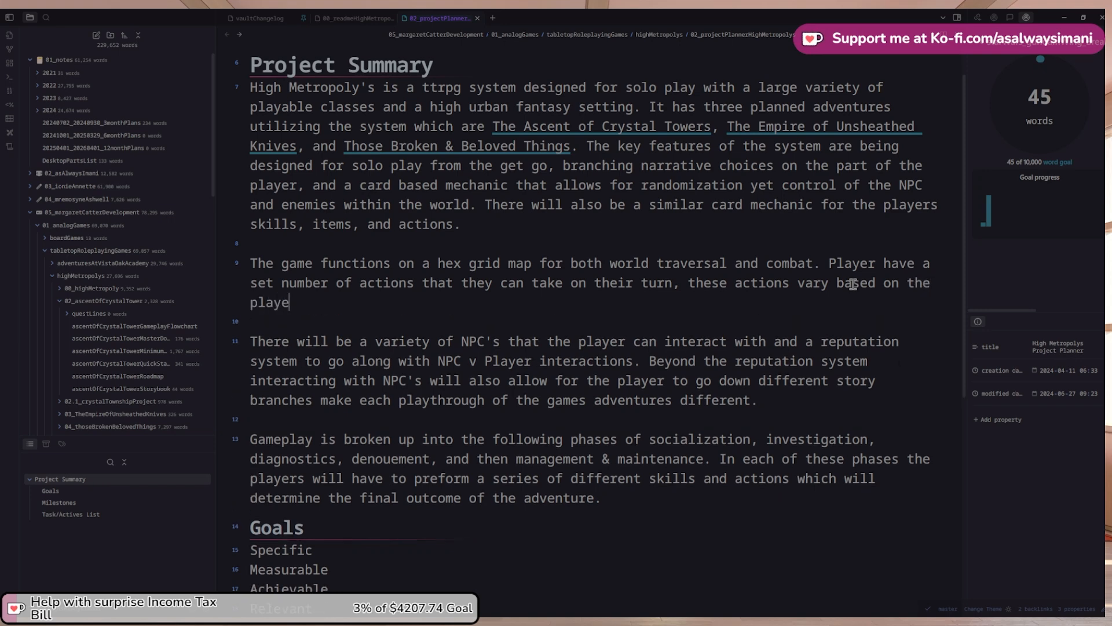
pyautogui.press('BackSpace')
pyautogui.press('BackSpace')
pyautogui.press('BackSpace')
pyautogui.write('cation an')
pyautogui.write('d wh')
pyautogui.press('BackSpace')
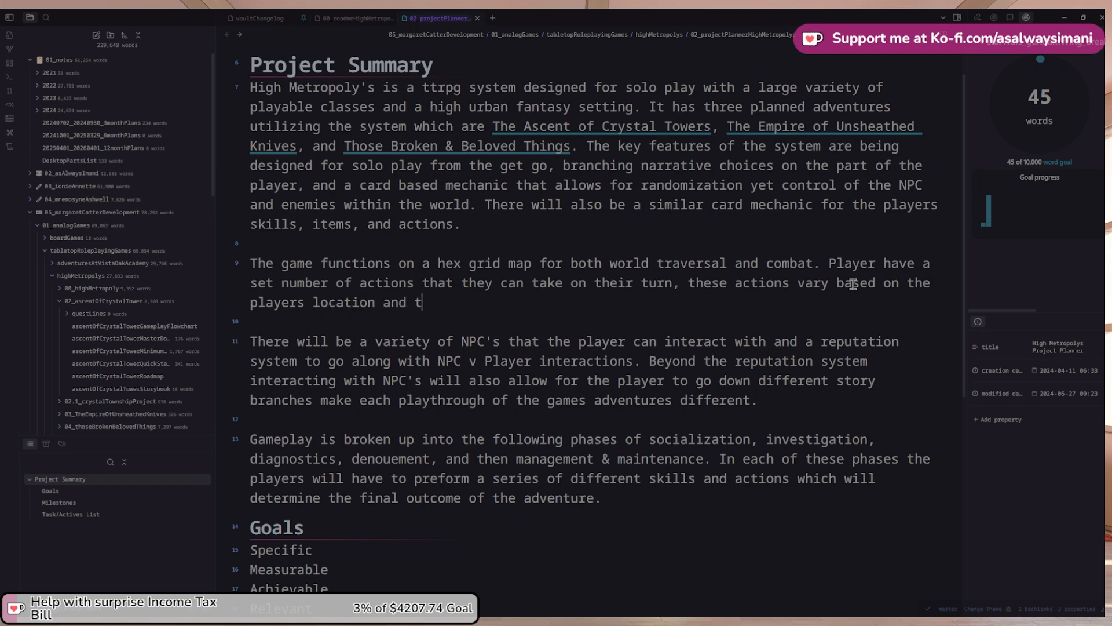
pyautogui.write('hat phase of gameplay they are')
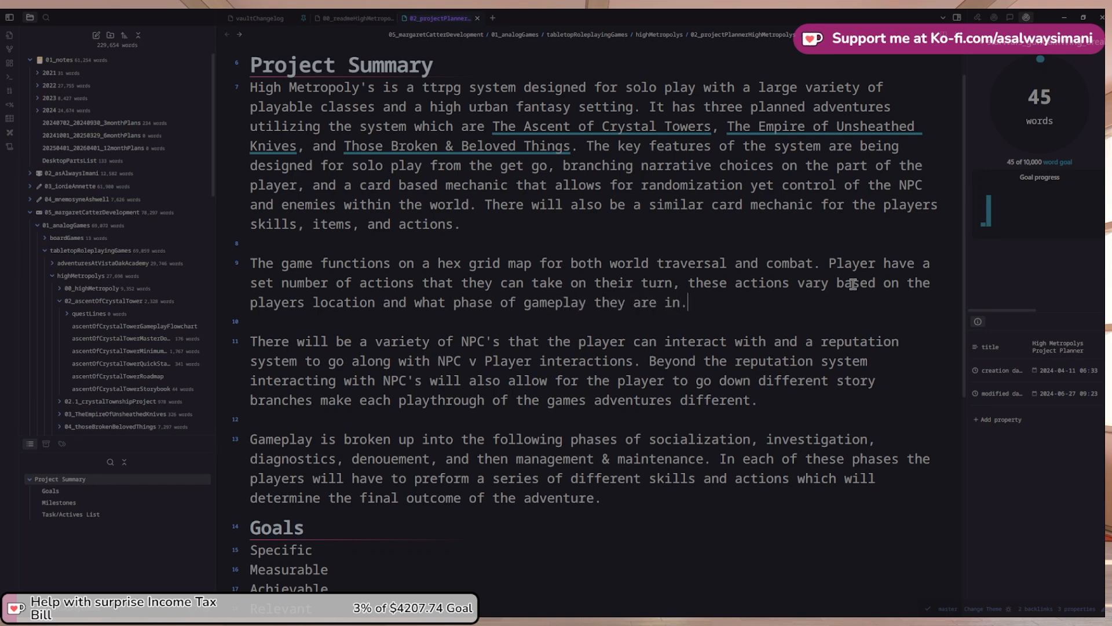
pyautogui.write(' in.')
# Cut the Gameplay phases paragraph out of the summary
pyautogui.scroll(-1, 853, 284)
pyautogui.moveTo(619, 490); pyautogui.dragTo(251, 426)
pyautogui.hotkey('ctrl', 'c')
pyautogui.press('BackSpace')
# Paste the Gameplay phases paragraph below the hex-grid paragraph
pyautogui.click(722, 289)
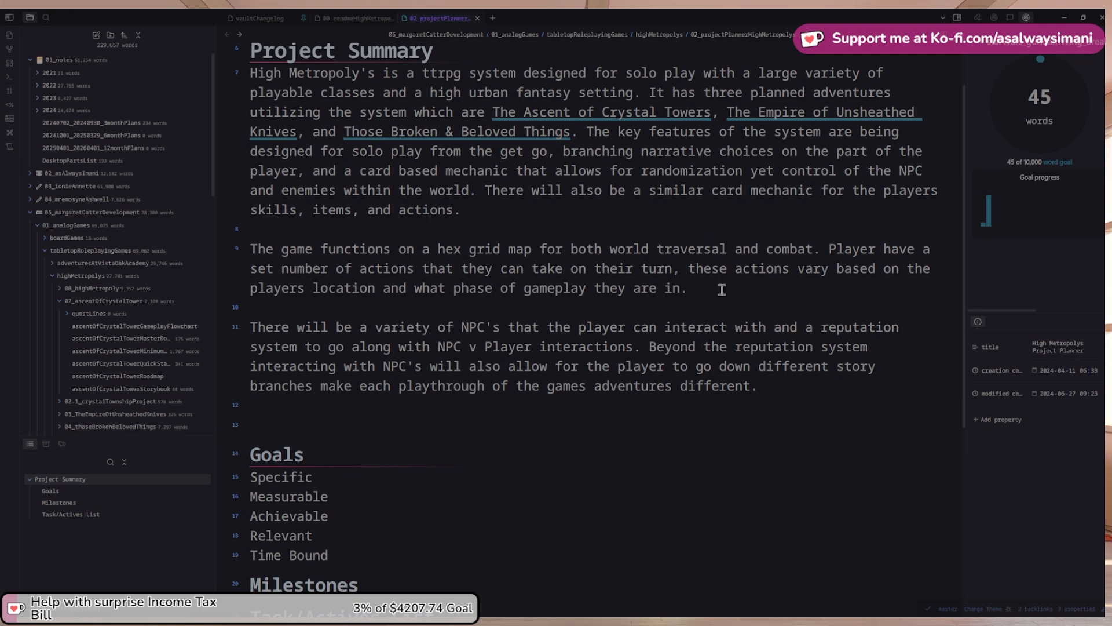
pyautogui.press('Return')
pyautogui.press('Return')
pyautogui.hotkey('ctrl', 'v')
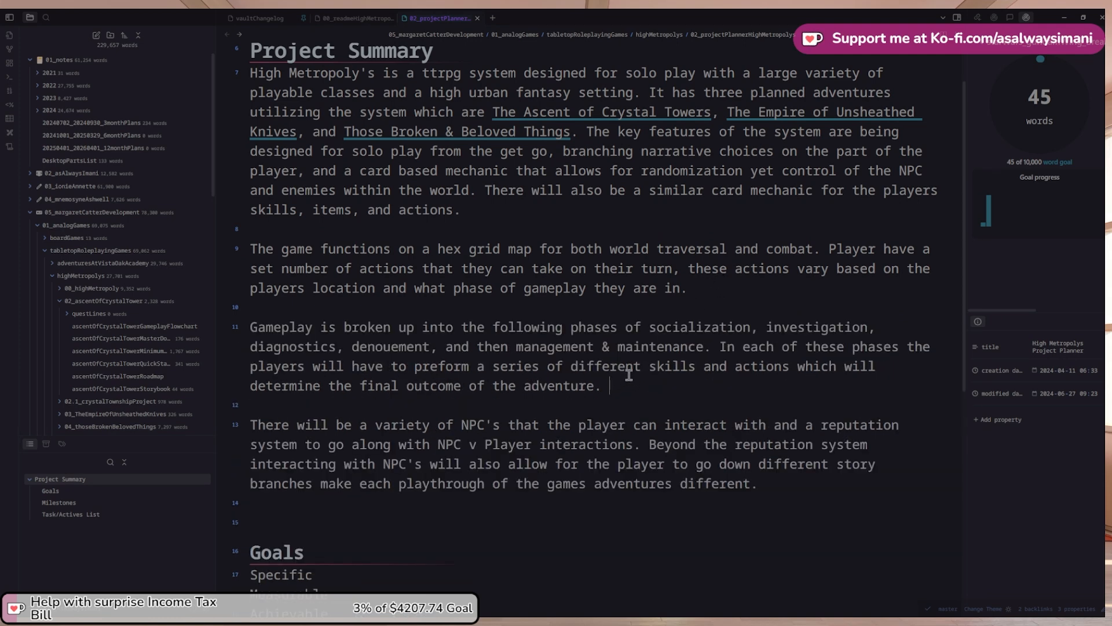
pyautogui.press('Return')
pyautogui.press('Return')
# Start a socialization-phase sentence: players can move freely around the hex grid map
pyautogui.write('In the so')
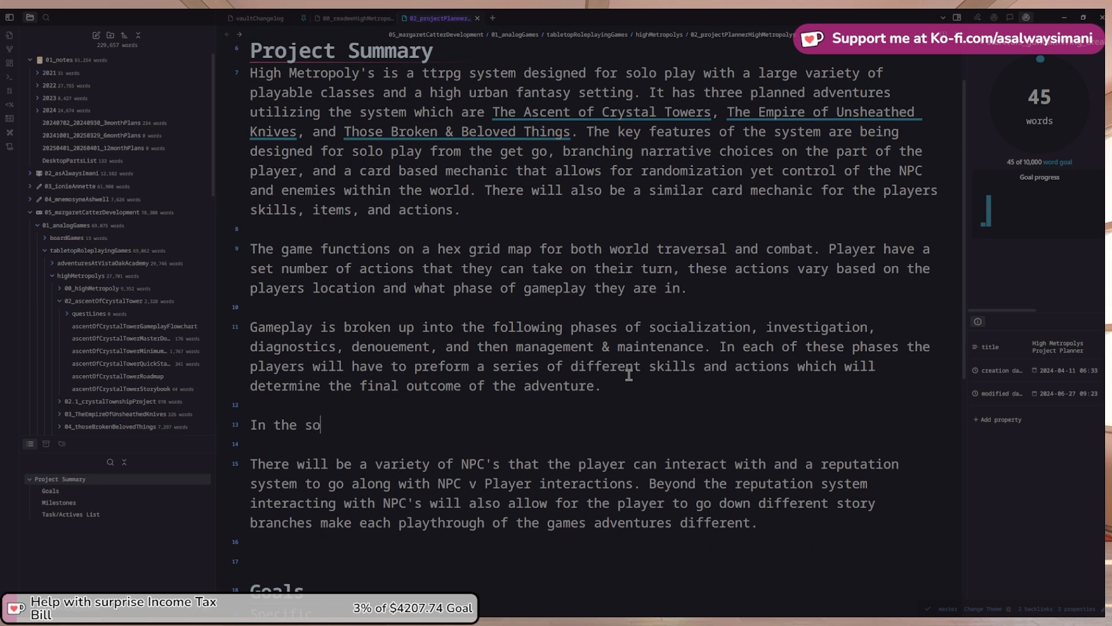
pyautogui.press('BackSpace')
pyautogui.write('ocialization ph')
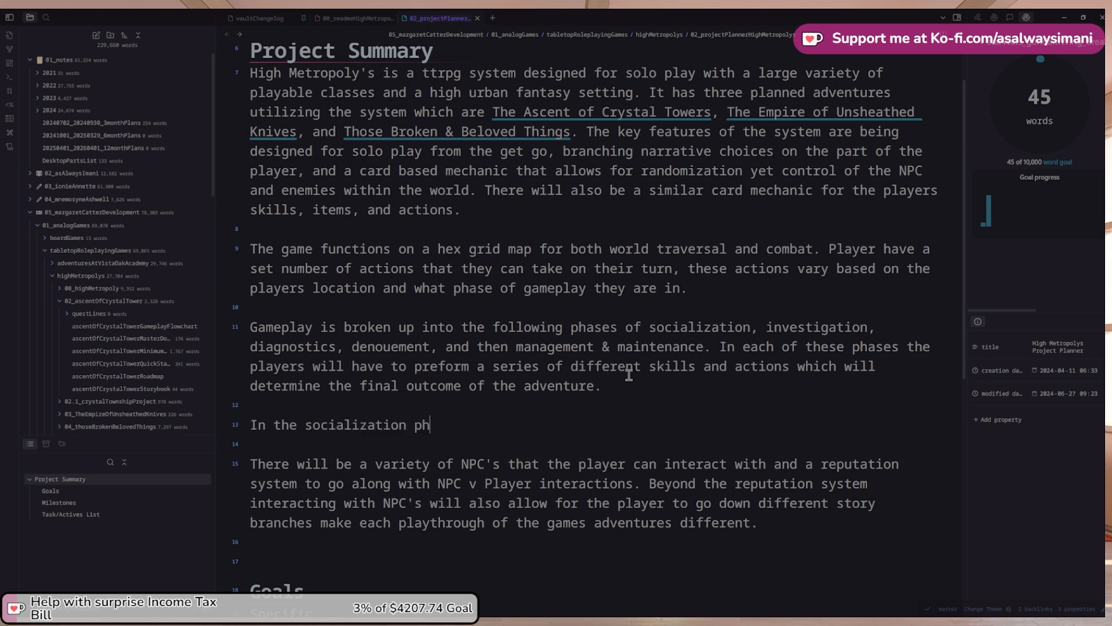
pyautogui.write('ase of the game pla')
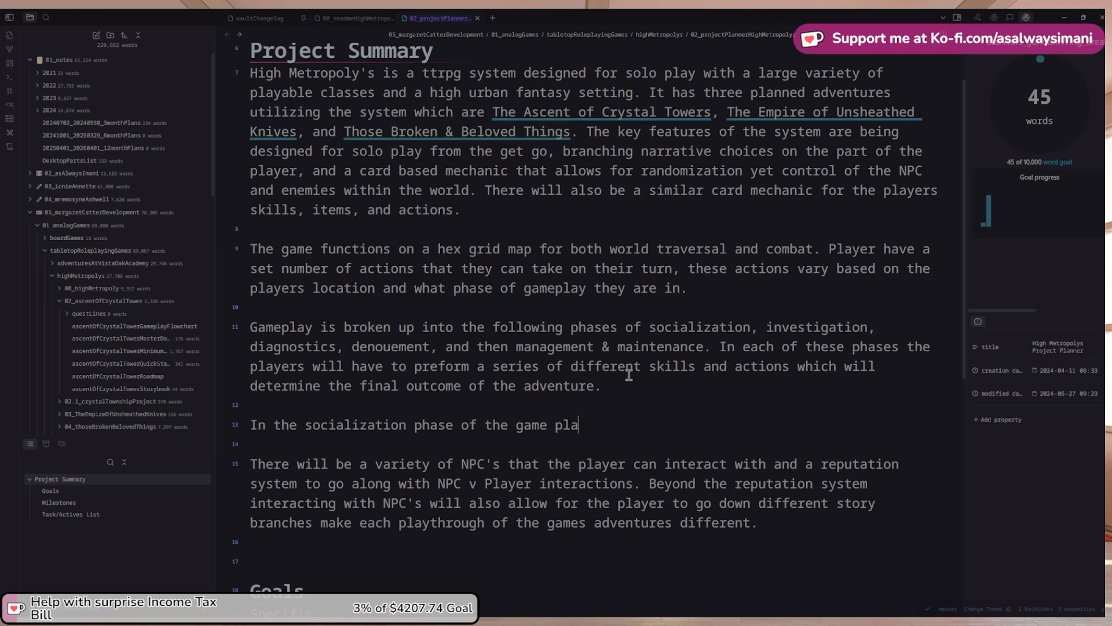
pyautogui.write('yer can move ')
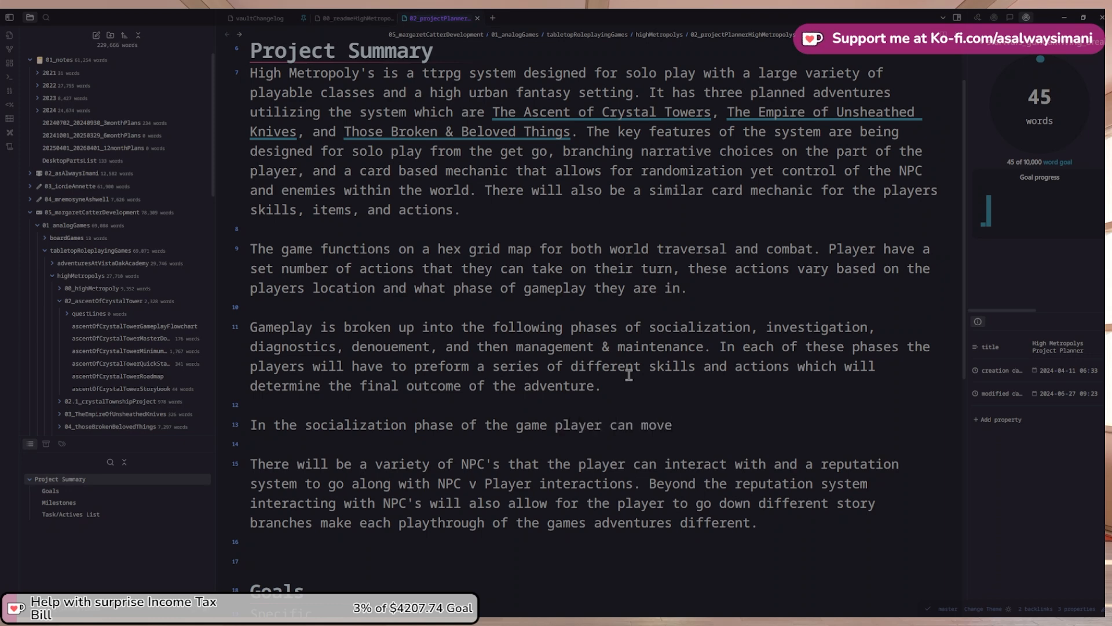
pyautogui.write('freely around tghe')
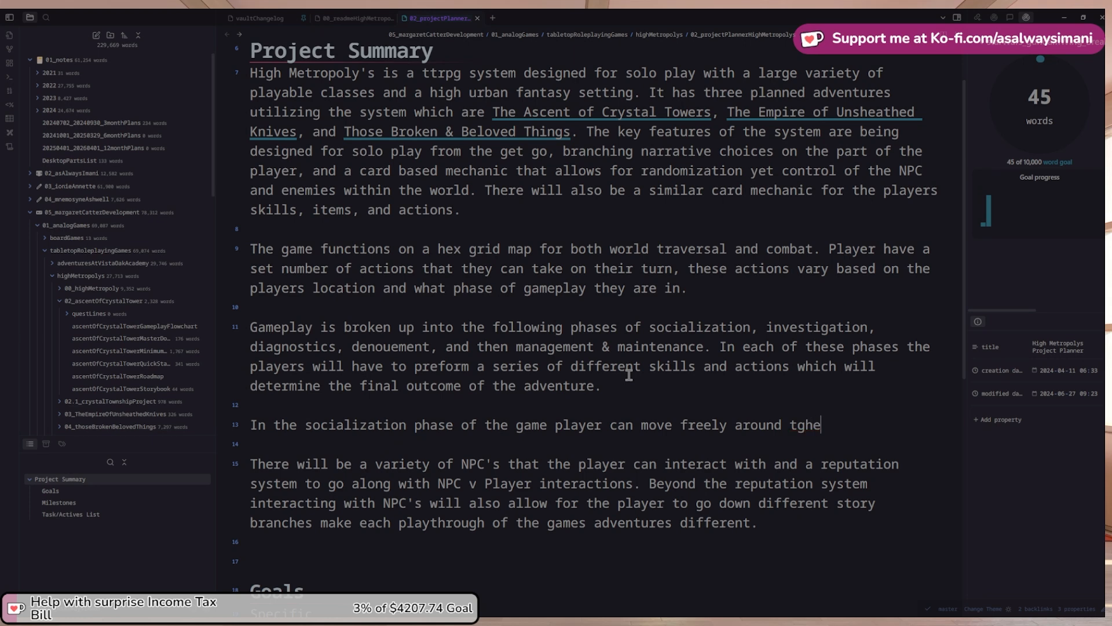
pyautogui.press('BackSpace')
pyautogui.press('BackSpace')
pyautogui.press('BackSpace')
pyautogui.write('he hex grid ')
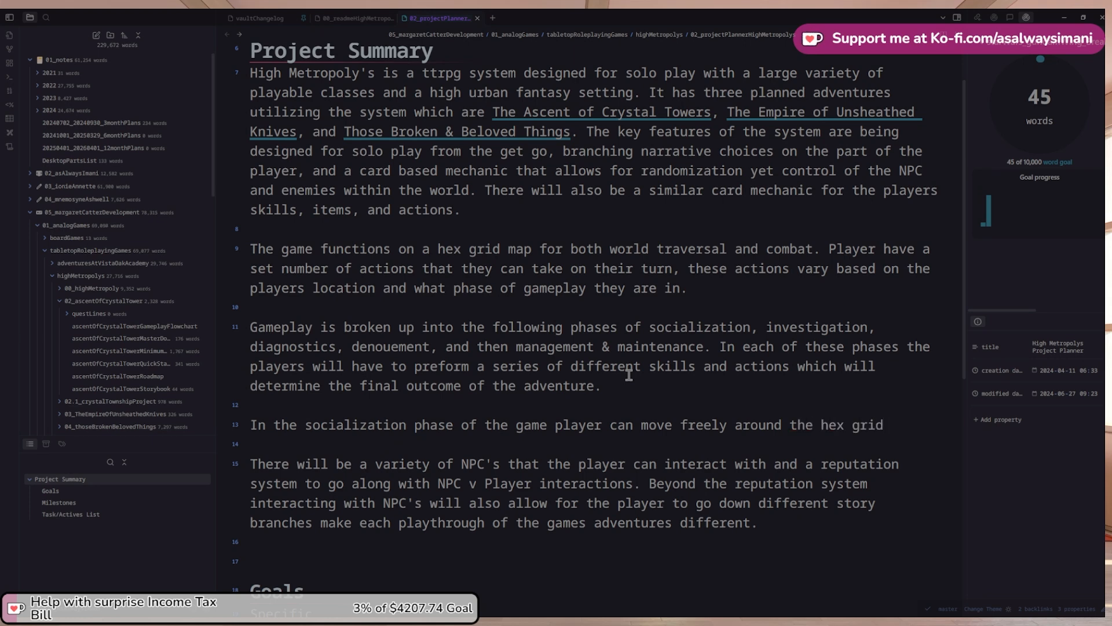
pyautogui.write('map, they')
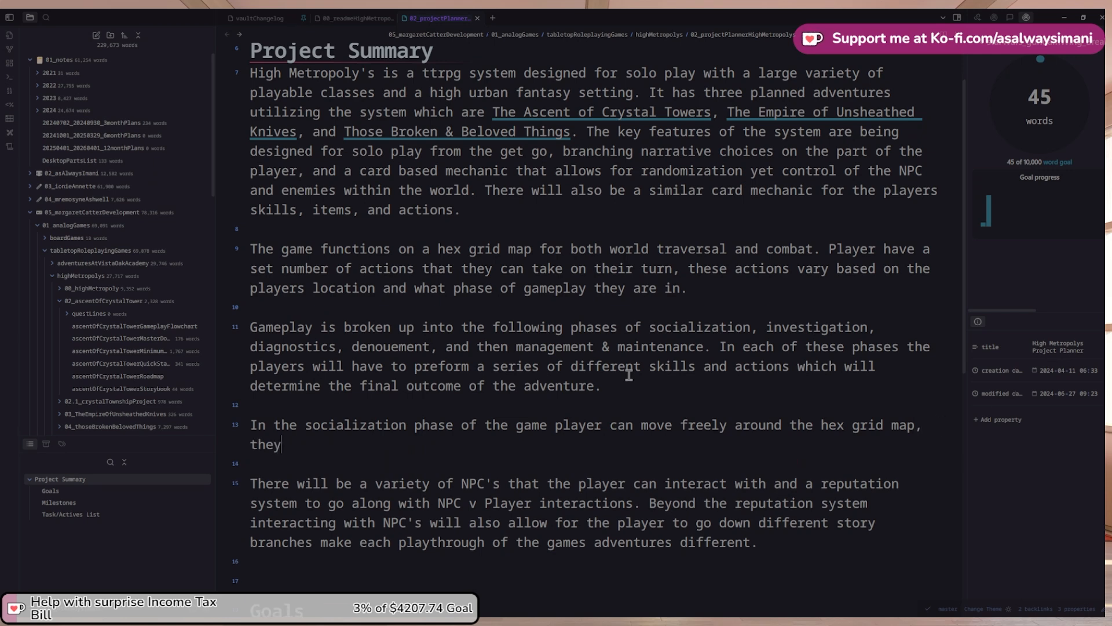
# Finish it with players using any applicable social skills their characters might have
pyautogui.press('BackSpace')
pyautogui.press('BackSpace')
pyautogui.press('BackSpace')
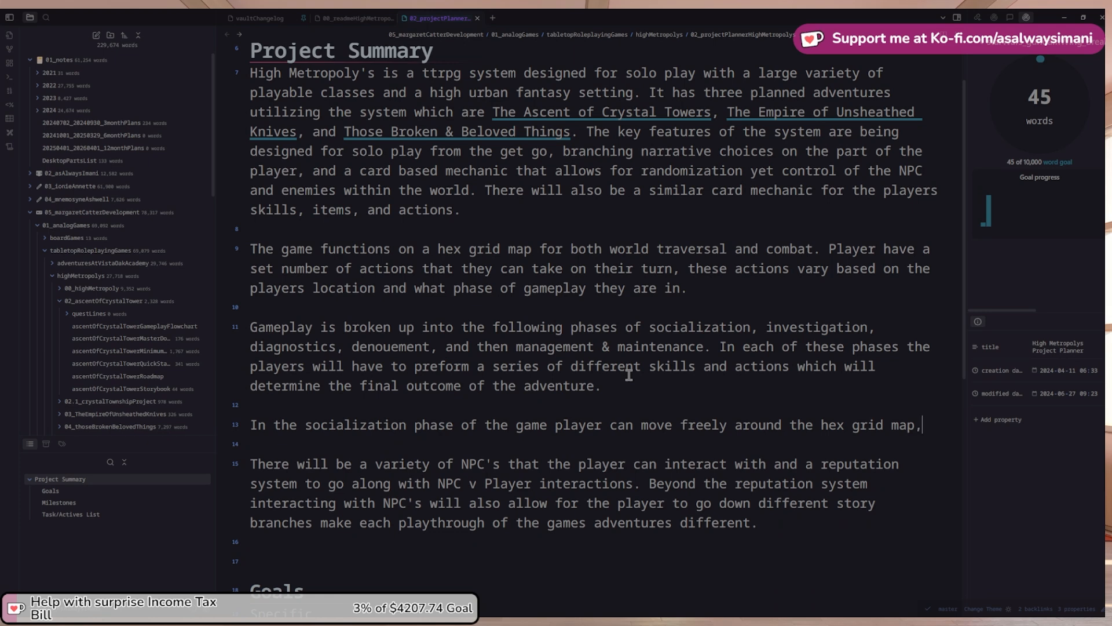
pyautogui.write('and they can use any')
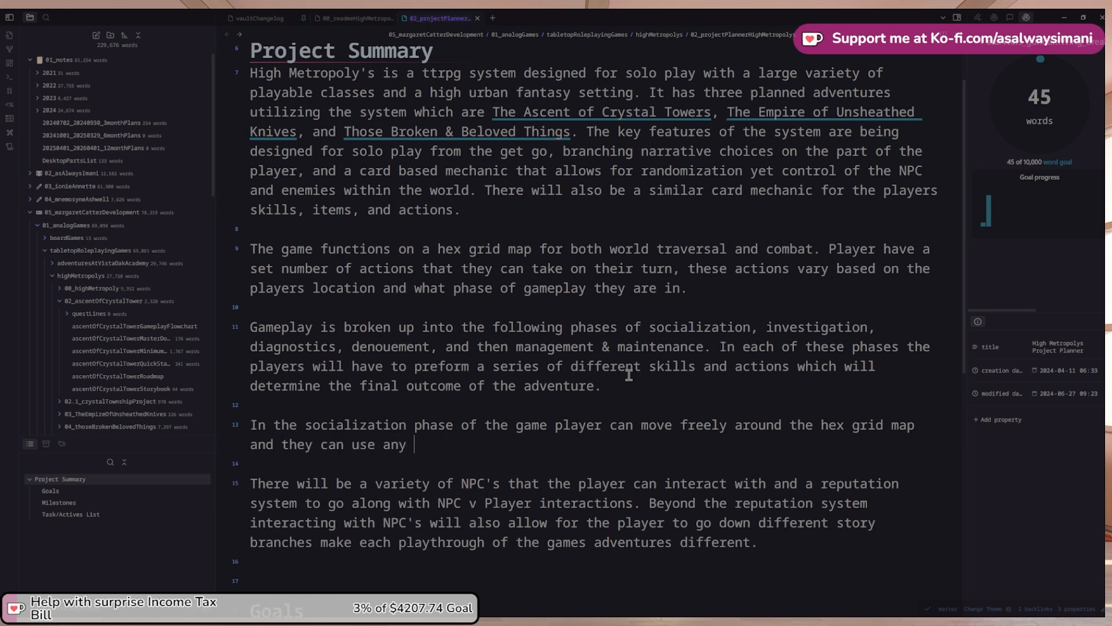
pyautogui.hotkey('ctrl', 'shift', 'Left')
pyautogui.press('Right')
pyautogui.write('applicab')
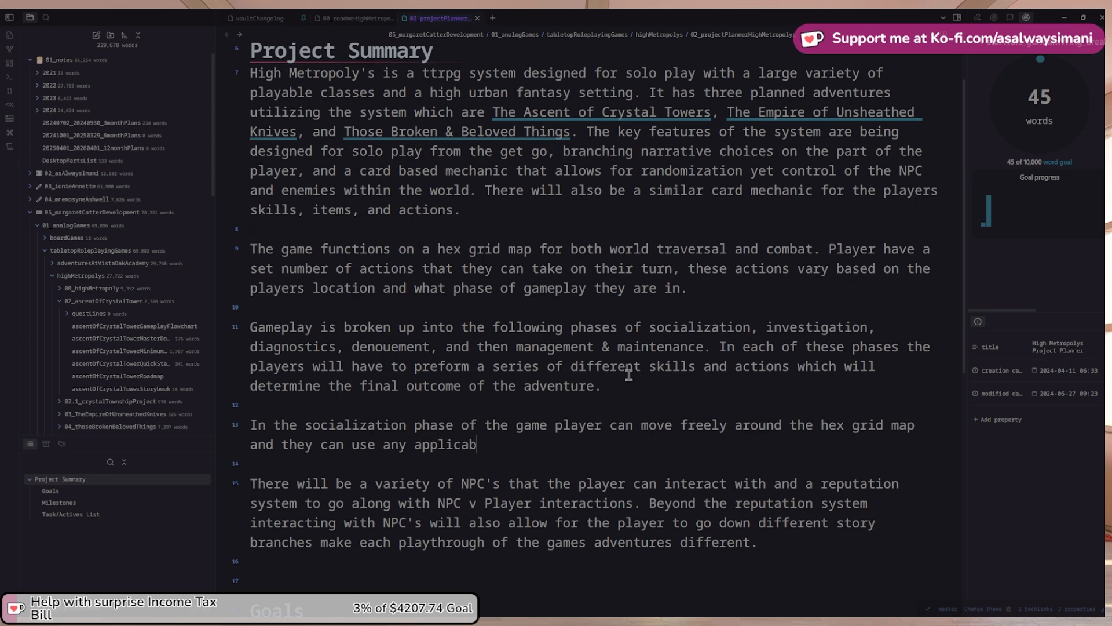
pyautogui.write('le socaali')
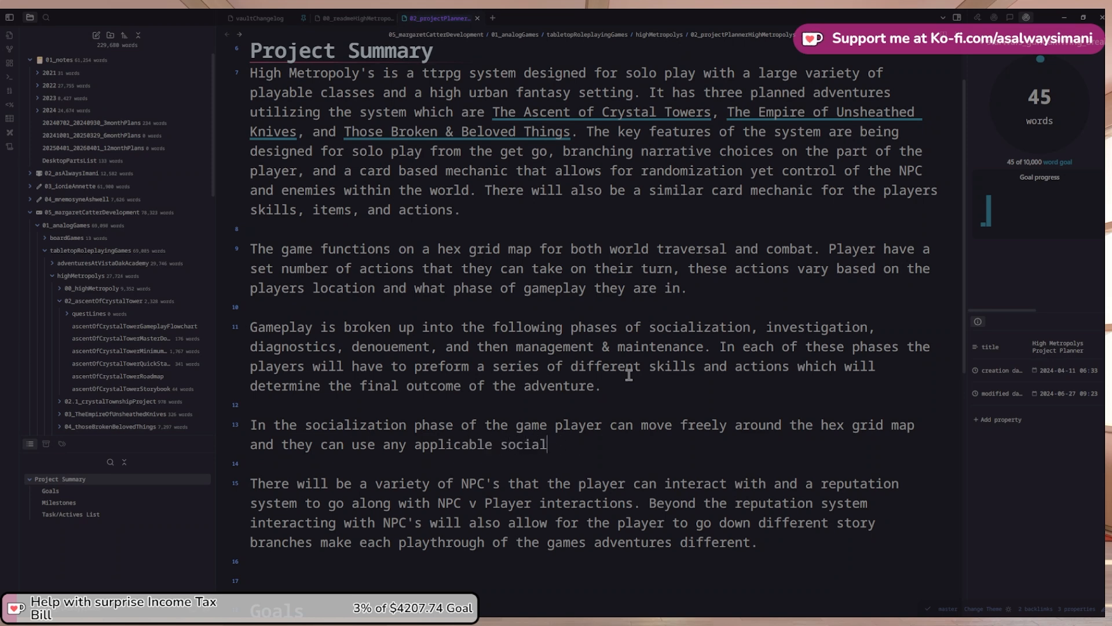
pyautogui.write(' skills they')
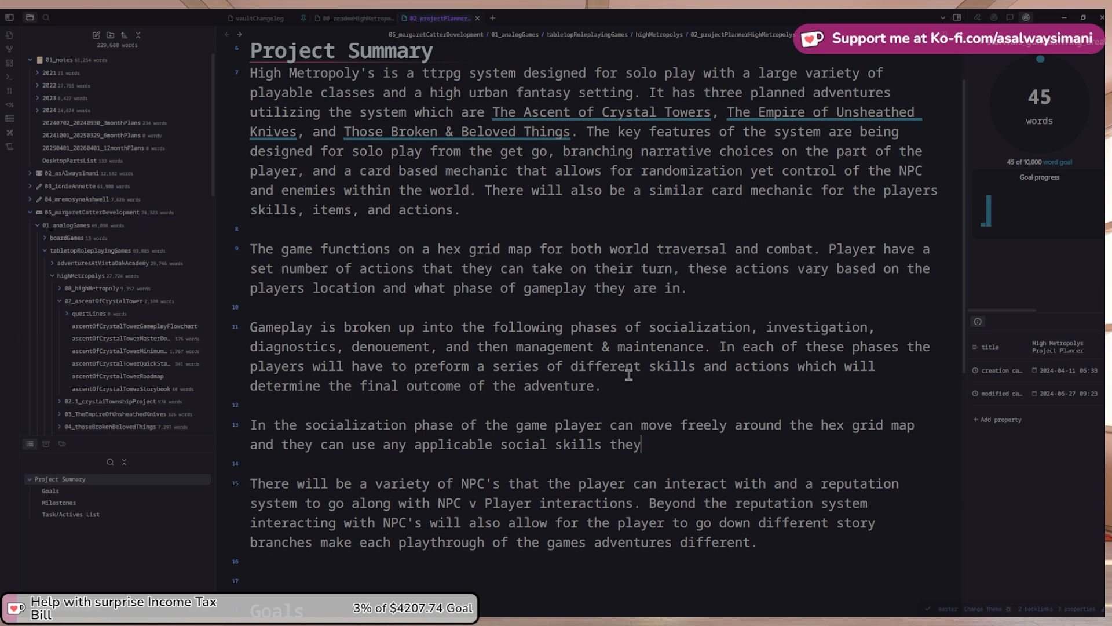
pyautogui.press('BackSpace')
pyautogui.write('ir characters mig')
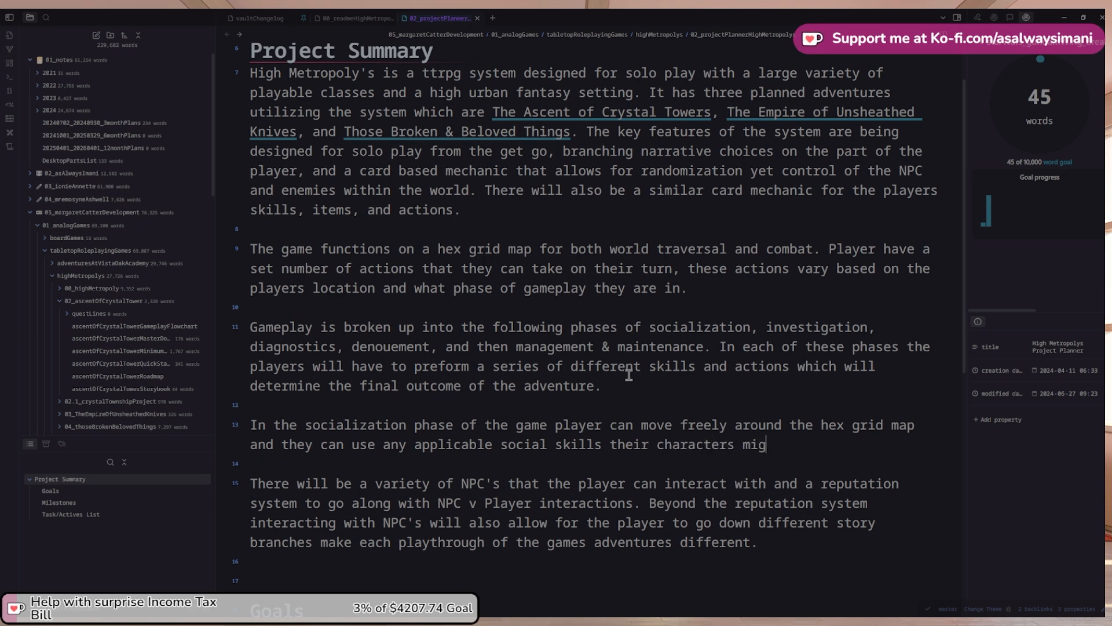
pyautogui.write('ht have.')
# Make 'The key features' sentence start its own paragraph
pyautogui.press('Up')
pyautogui.press('Up')
pyautogui.press('Up')
pyautogui.press('Up')
pyautogui.press('Up')
pyautogui.press('Down')
pyautogui.press('Up')
pyautogui.press('Up')
pyautogui.press('Left')
pyautogui.press('Return')
pyautogui.press('Return')
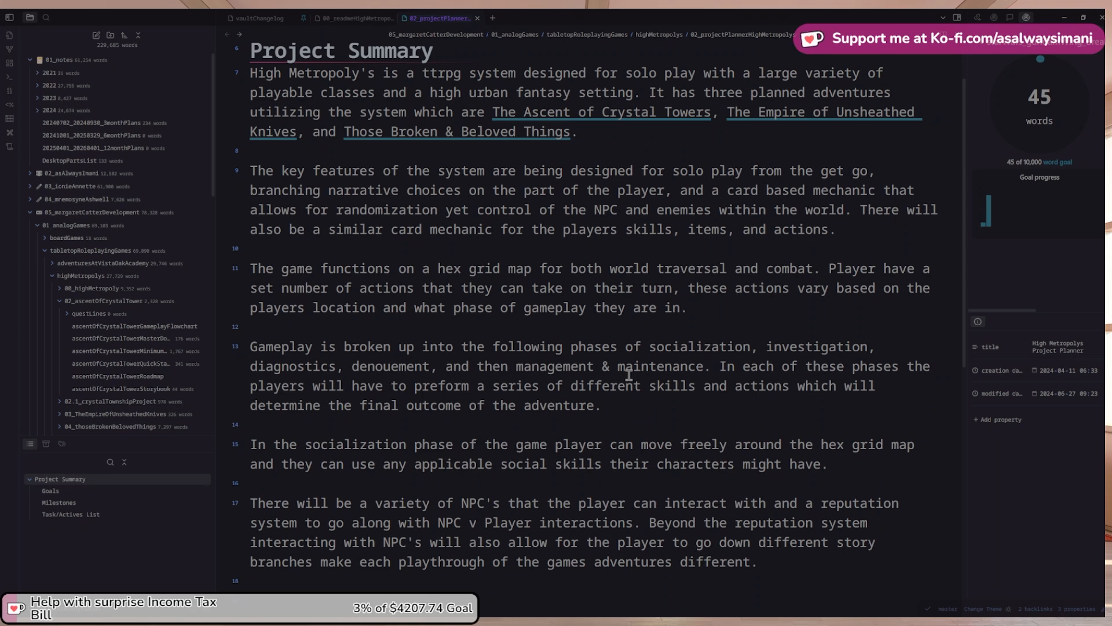
# Add an action point based system and branching choices based on actions taken by the player
pyautogui.write('an action point based ')
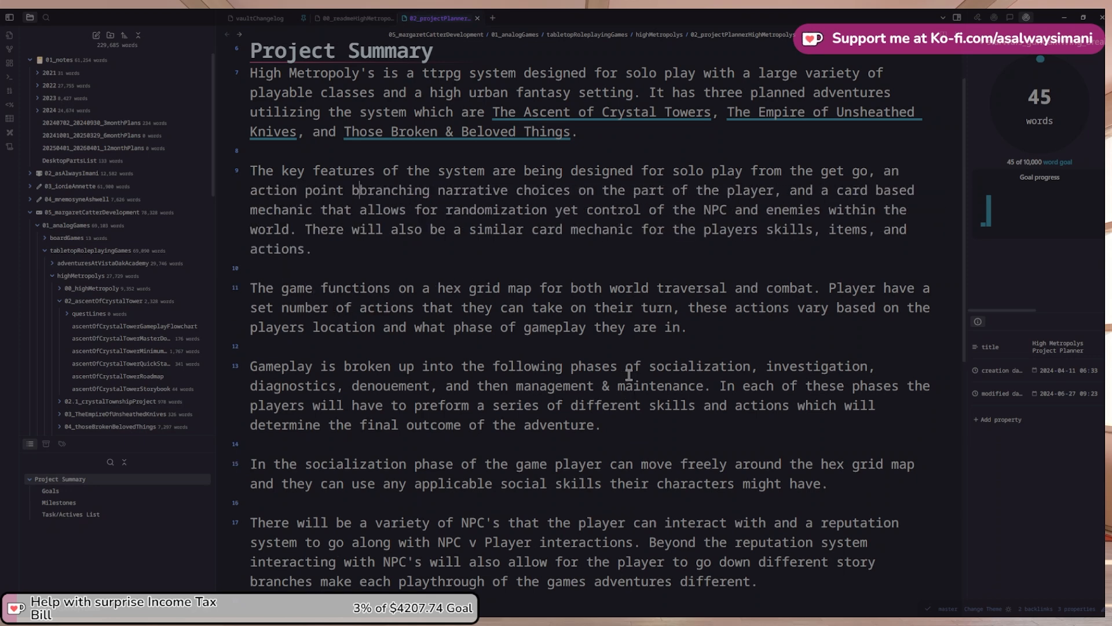
pyautogui.write('system for player')
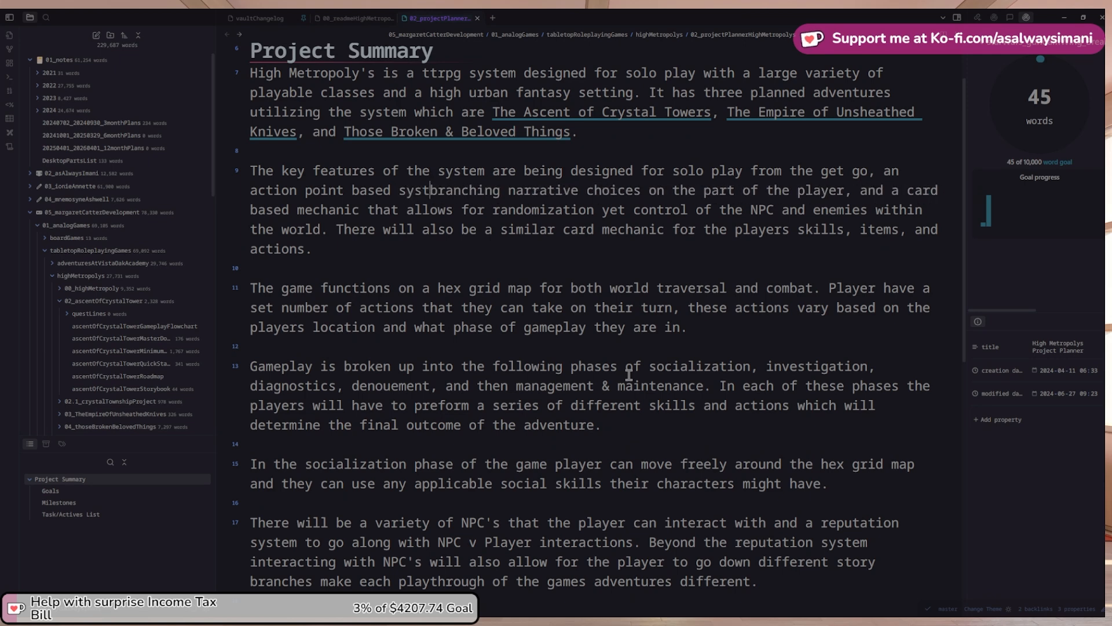
pyautogui.write('s')
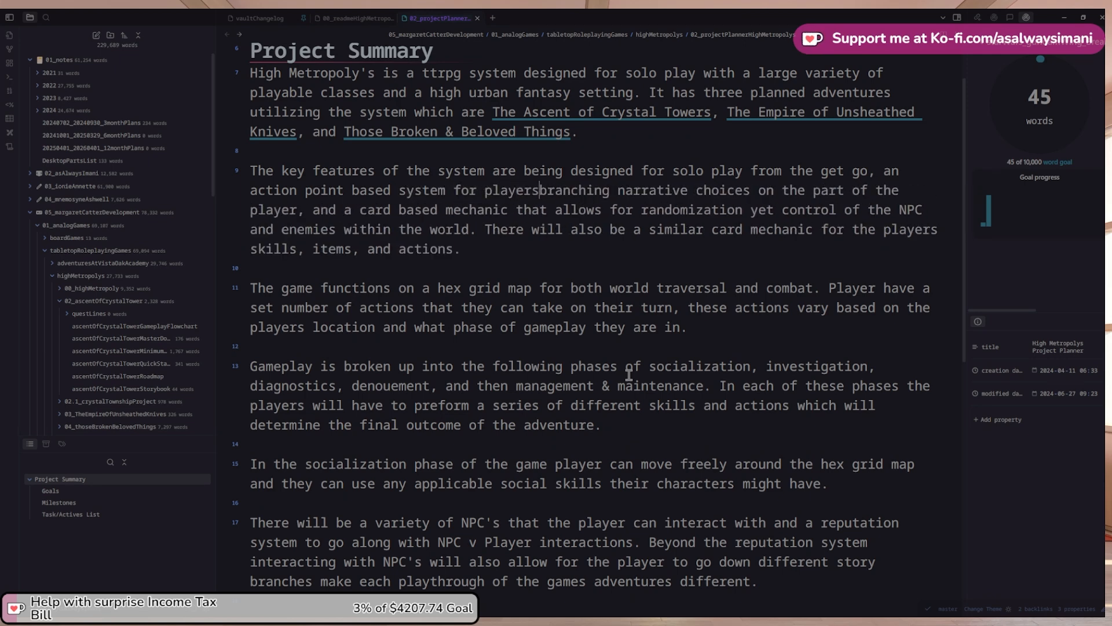
pyautogui.press('BackSpace')
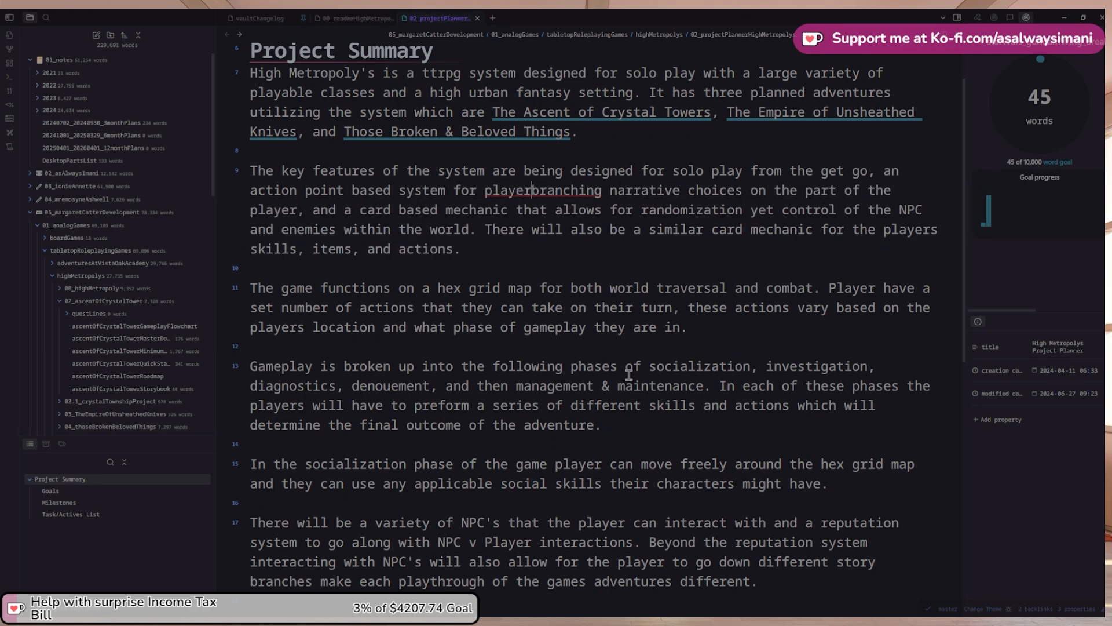
pyautogui.hotkey('ctrl', 'shift', 'Left')
pyautogui.hotkey('ctrl', 'shift', 'Left')
pyautogui.press('BackSpace')
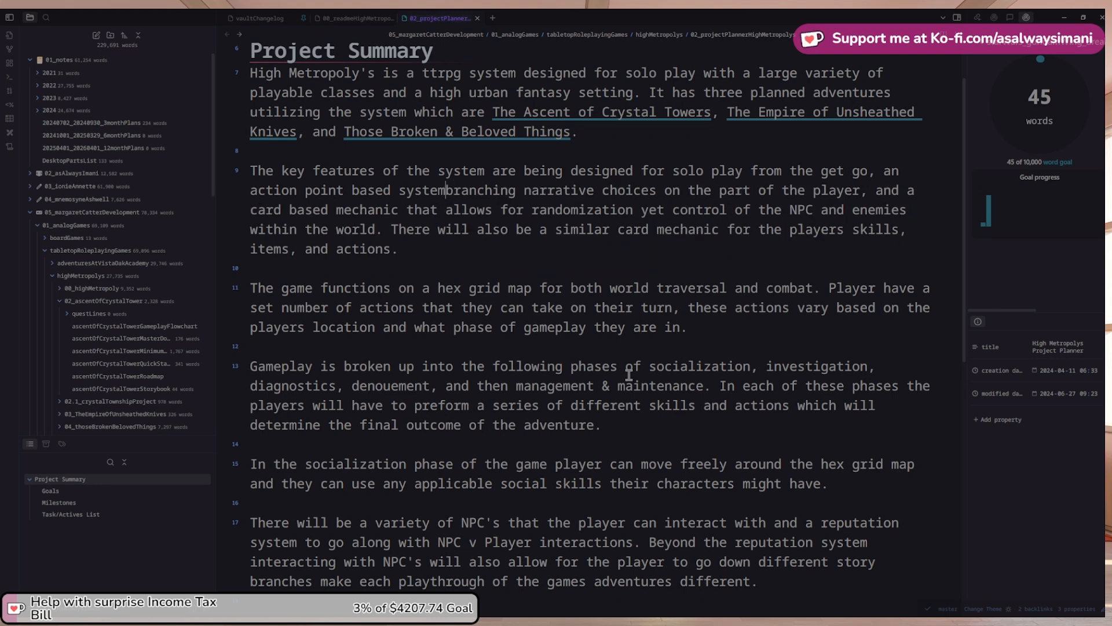
pyautogui.press('BackSpace')
pyautogui.write(', a')
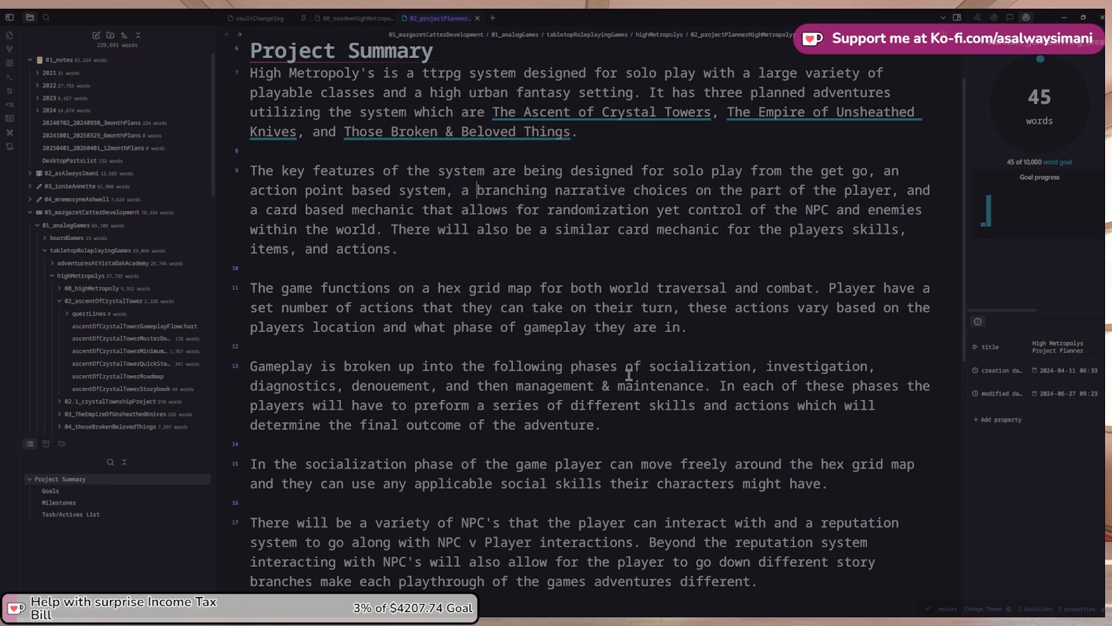
pyautogui.press('BackSpace')
pyautogui.press('BackSpace')
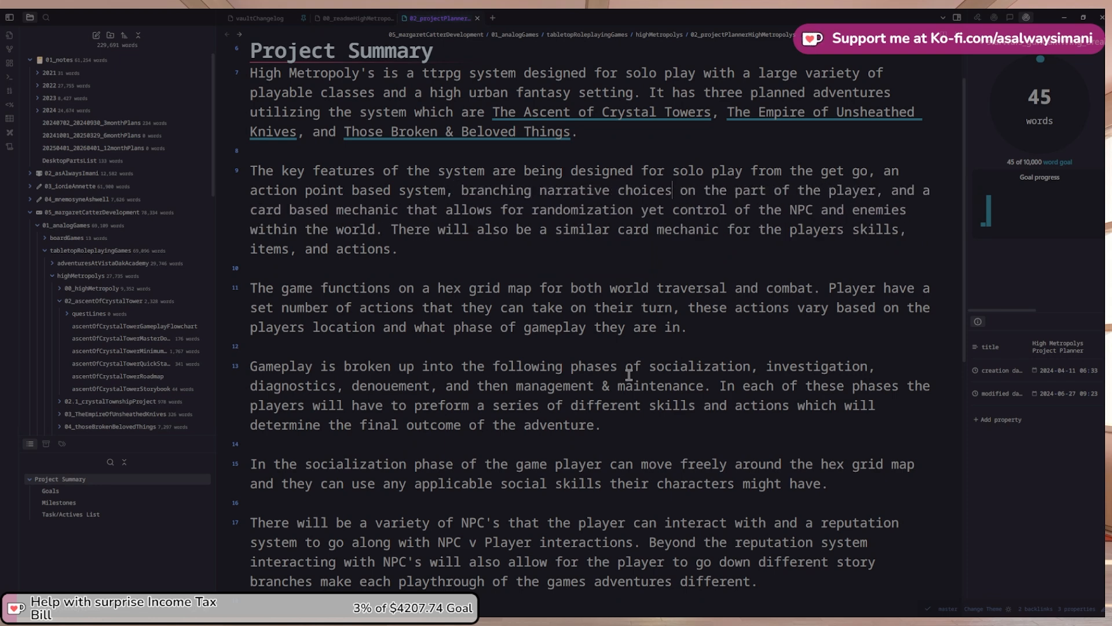
pyautogui.hotkey('ctrl', 'shift', 'Right')
pyautogui.hotkey('ctrl', 'shift', 'Right')
pyautogui.hotkey('ctrl', 'shift', 'Right')
pyautogui.hotkey('ctrl', 'shift', 'Right')
pyautogui.hotkey('ctrl', 'shift', 'Right')
pyautogui.press('BackSpace')
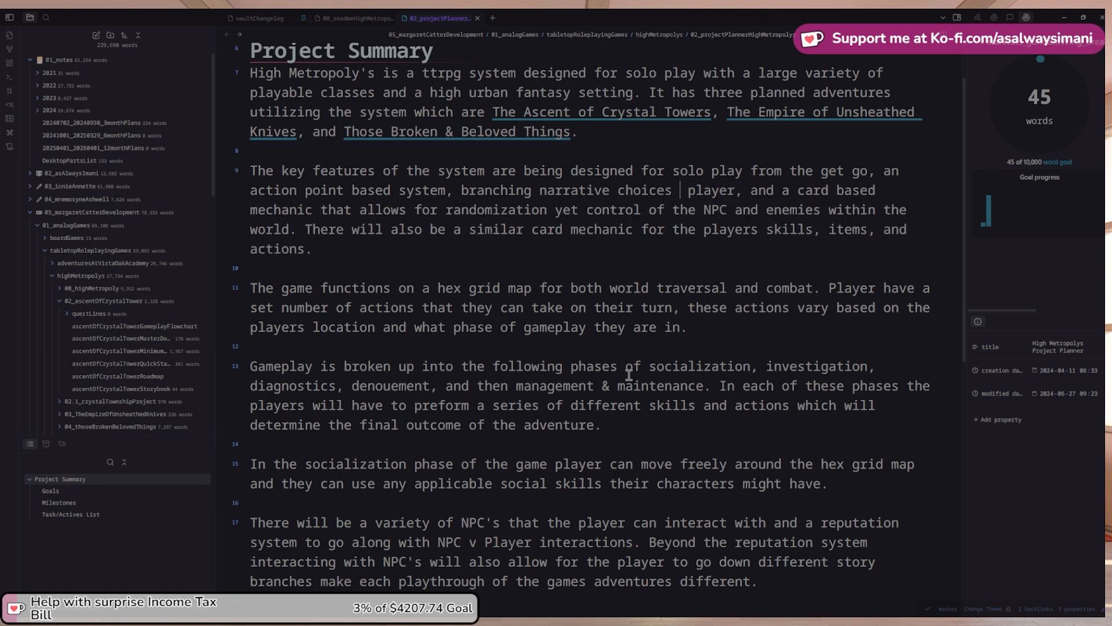
pyautogui.write('vase')
pyautogui.press('BackSpace')
pyautogui.press('BackSpace')
pyautogui.press('BackSpace')
pyautogui.press('BackSpace')
pyautogui.write('based ')
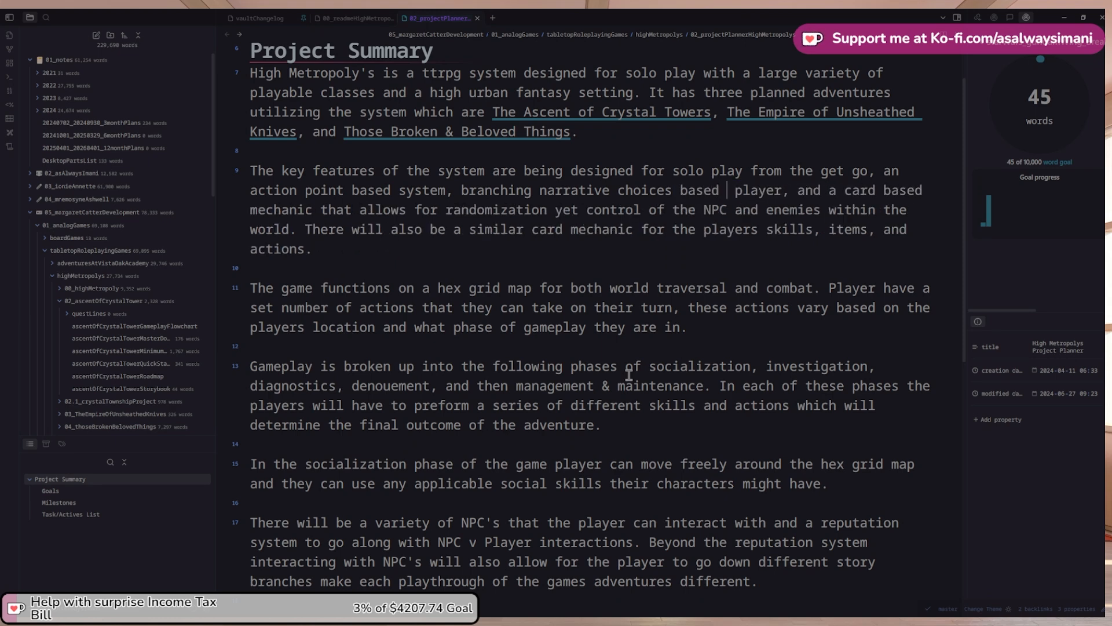
pyautogui.write('on actions t')
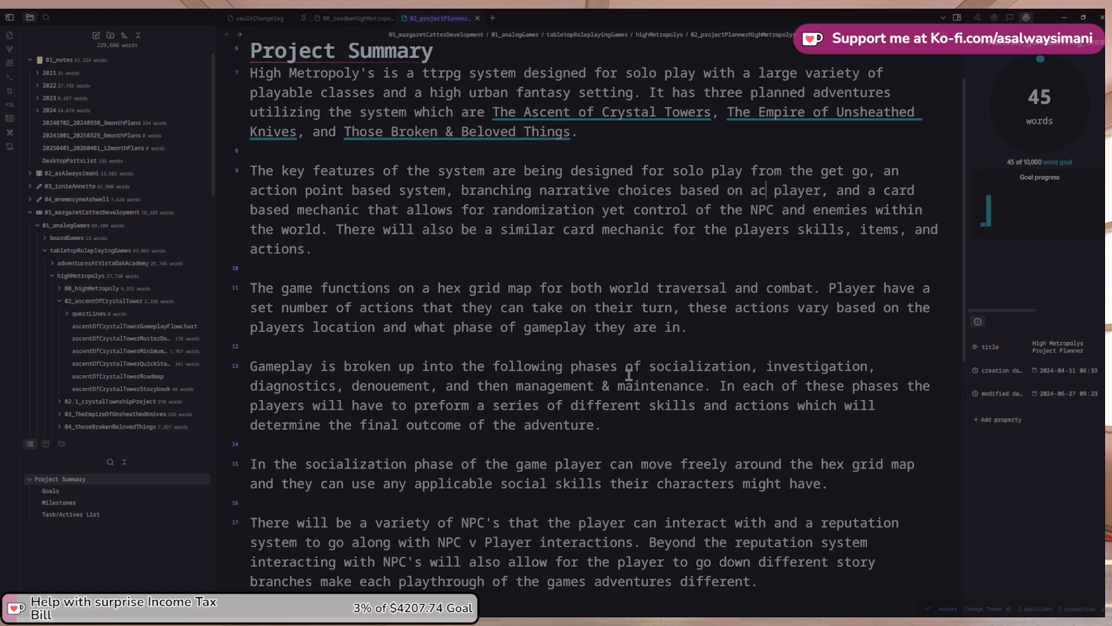
pyautogui.write('aken by the')
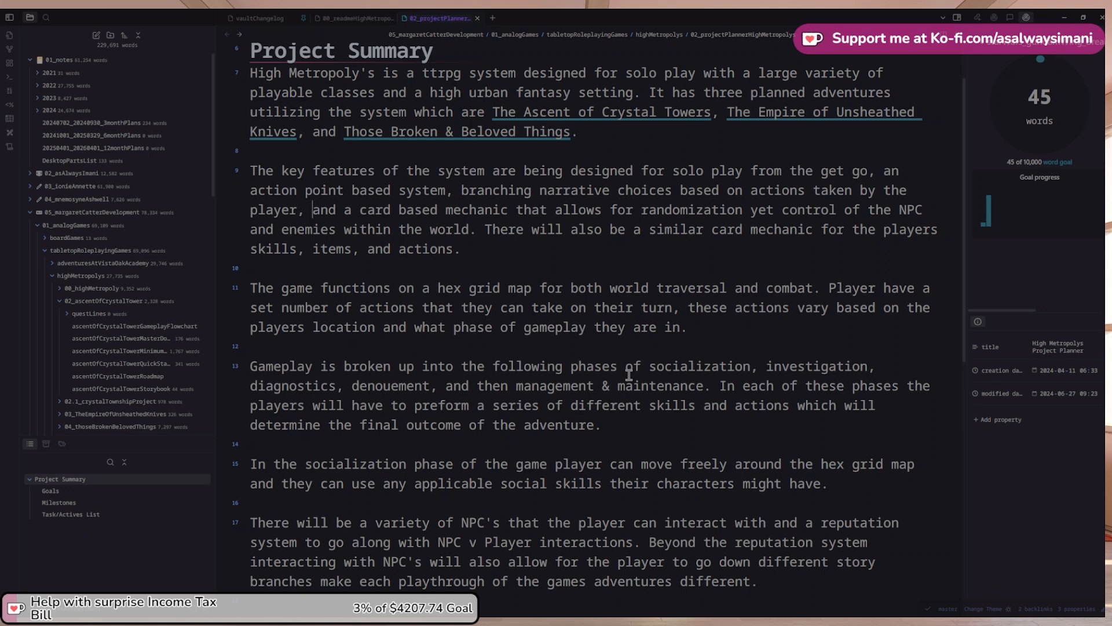
# Replace 'and enemies' with '-friends or enemies-' in the key features sentence
pyautogui.press('Down')
pyautogui.press('BackSpace')
pyautogui.press('BackSpace')
pyautogui.press('BackSpace')
pyautogui.write('-f')
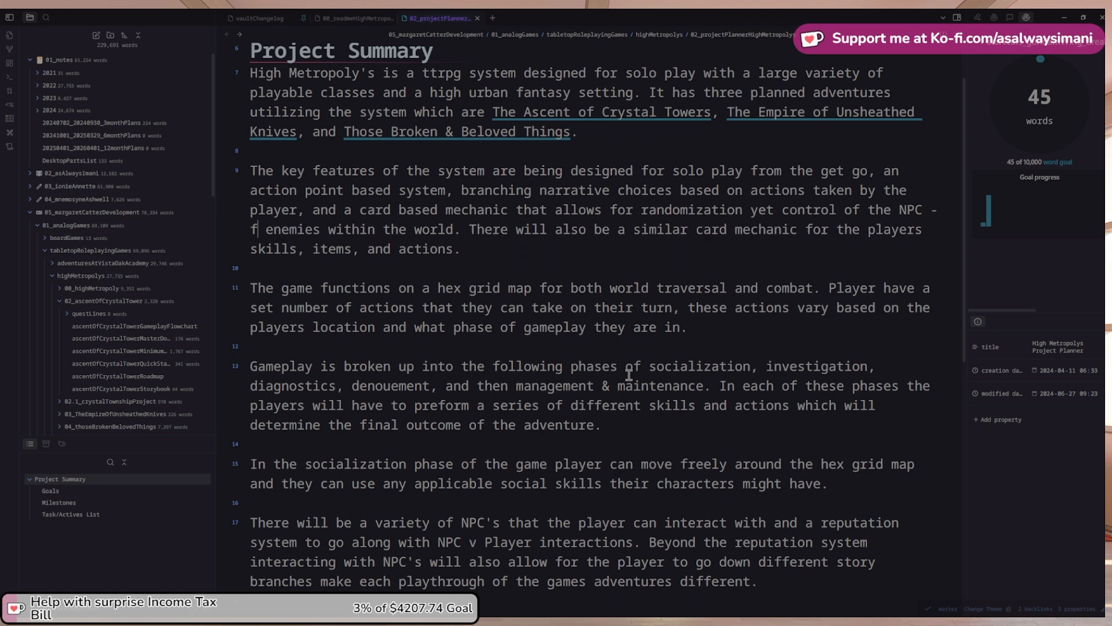
pyautogui.write('riends or f')
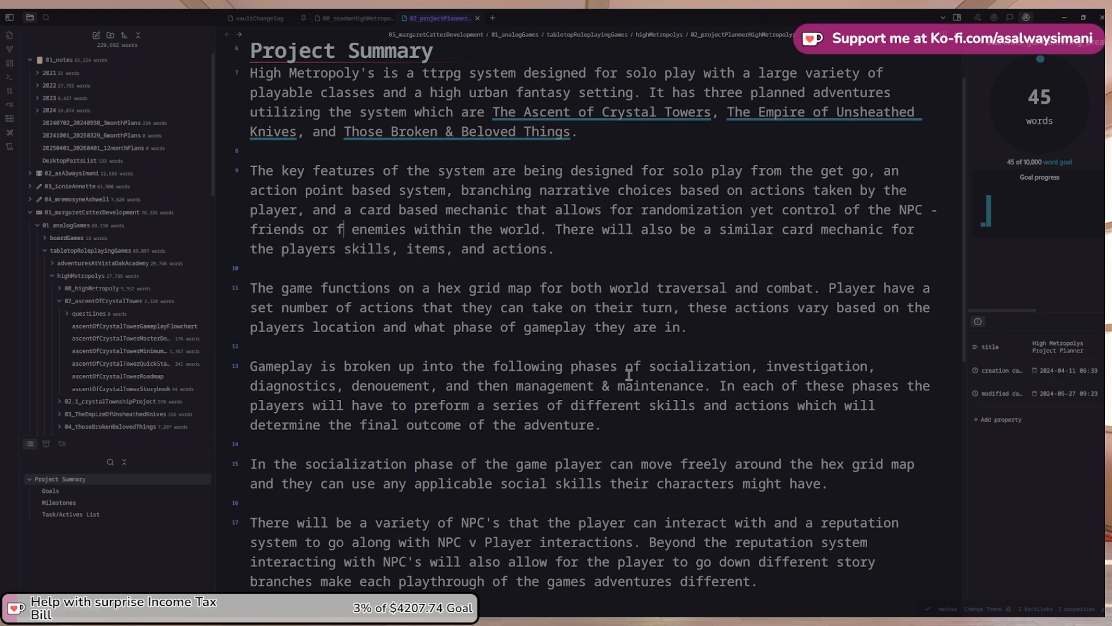
pyautogui.press('BackSpace')
pyautogui.press('BackSpace')
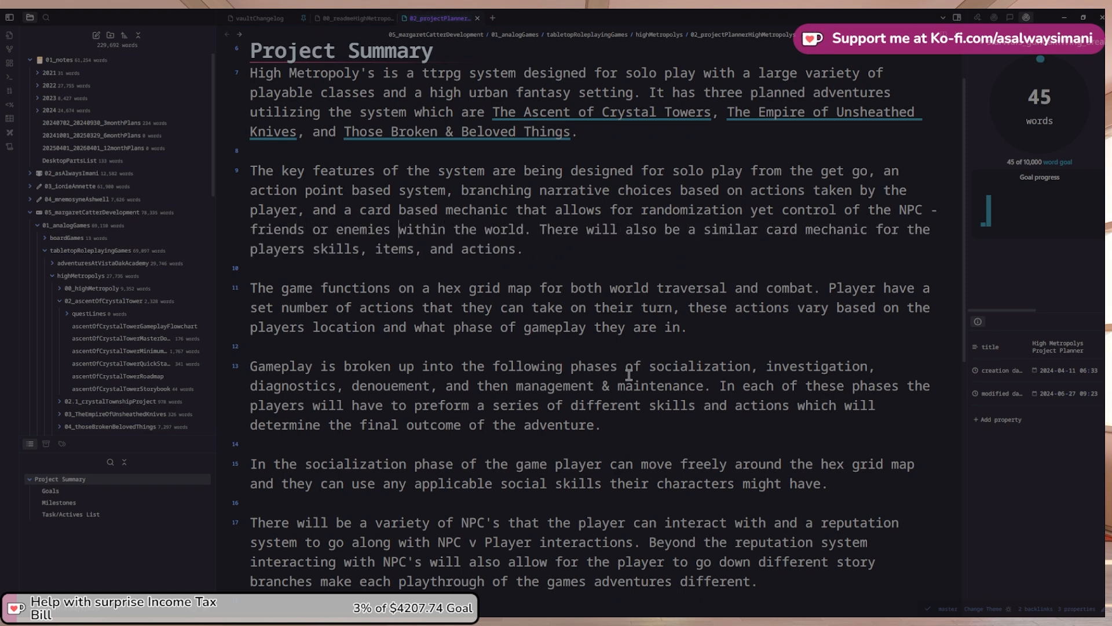
pyautogui.write('-')
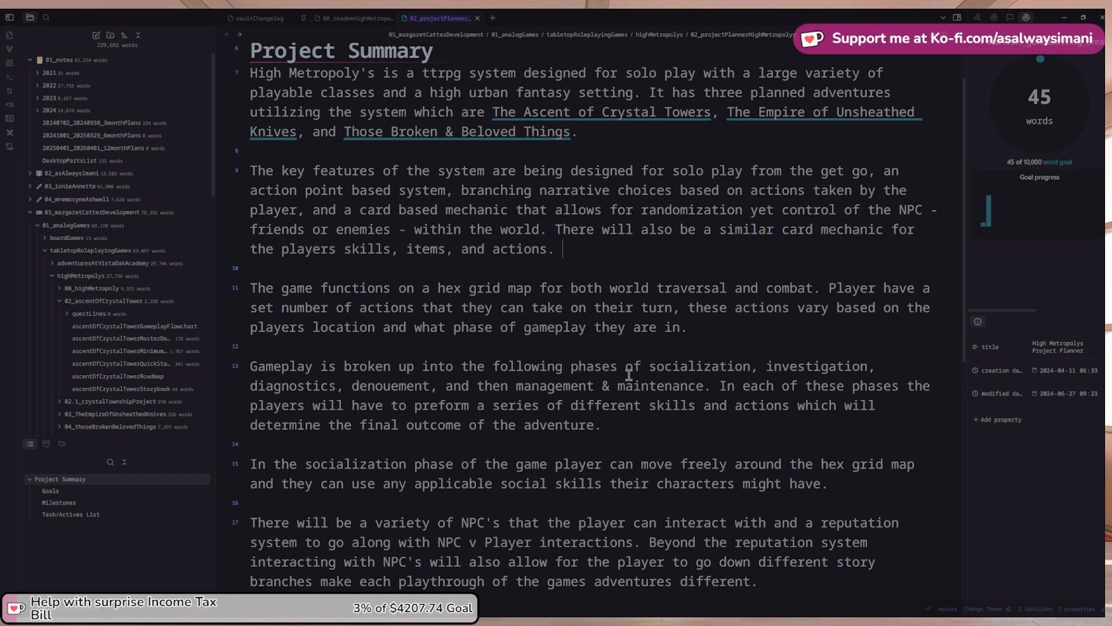
# Add 'for the player and for NPC's' after the action point based system
pyautogui.press('Up')
pyautogui.press('Up')
pyautogui.write('for the pla')
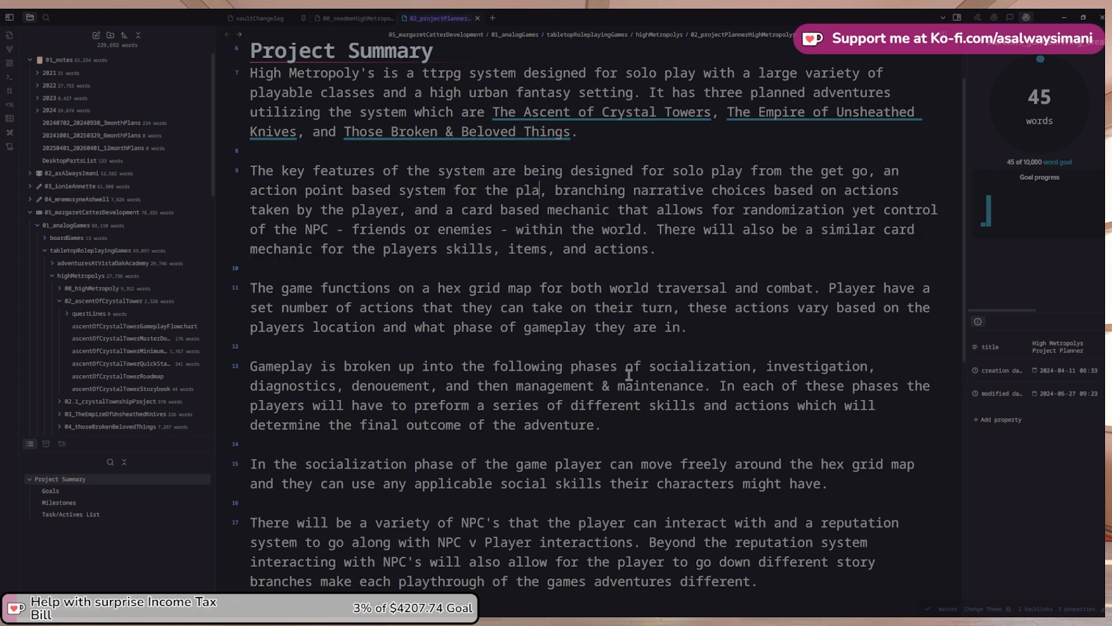
pyautogui.write('yer and for')
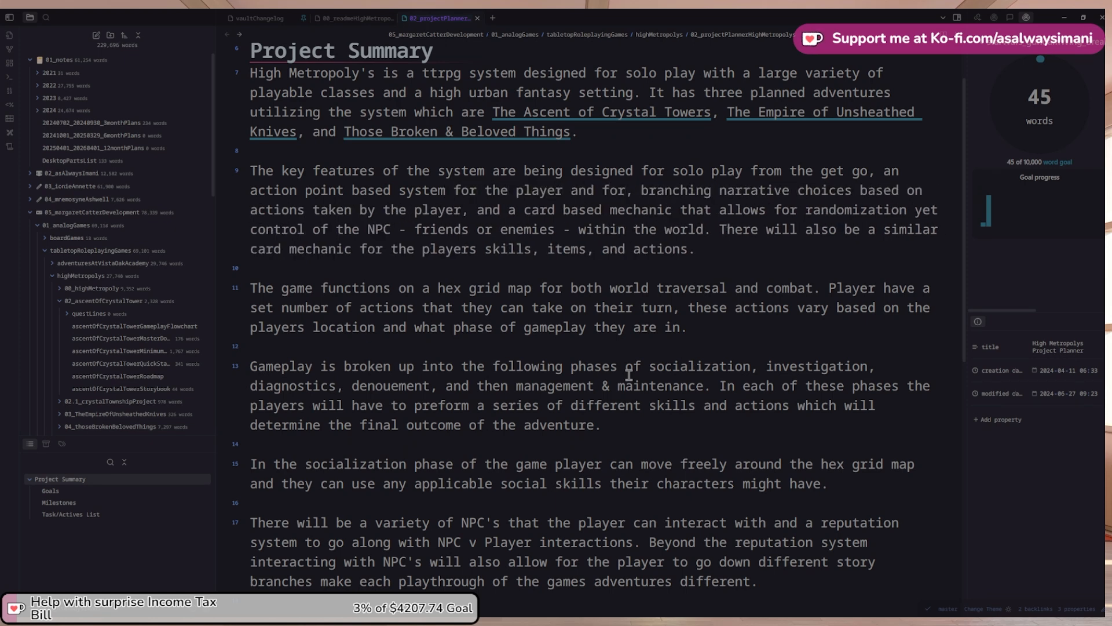
pyautogui.write(" NPC's")
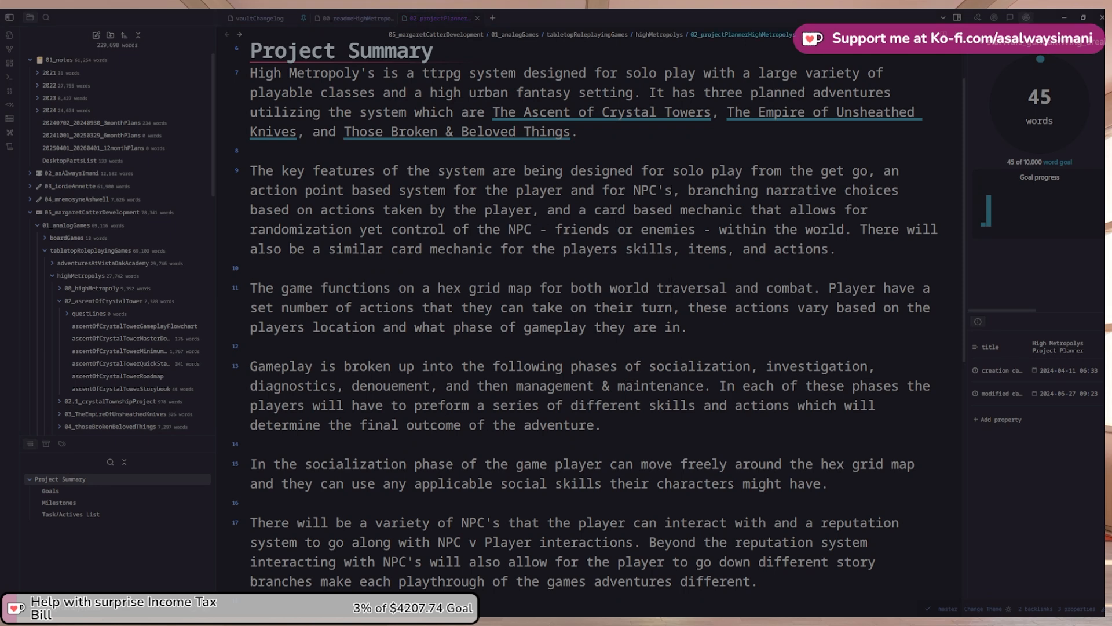
# Move the player-actions sentence into its own paragraph after a blank line
pyautogui.press('Down')
pyautogui.press('Down')
pyautogui.press('Down')
pyautogui.press('Down')
pyautogui.press('Down')
pyautogui.hotkey('ctrl', 'Right')
pyautogui.hotkey('ctrl', 'Right')
pyautogui.hotkey('ctrl', 'Right')
pyautogui.hotkey('ctrl', 'Right')
pyautogui.press('Delete')
pyautogui.press('Return')
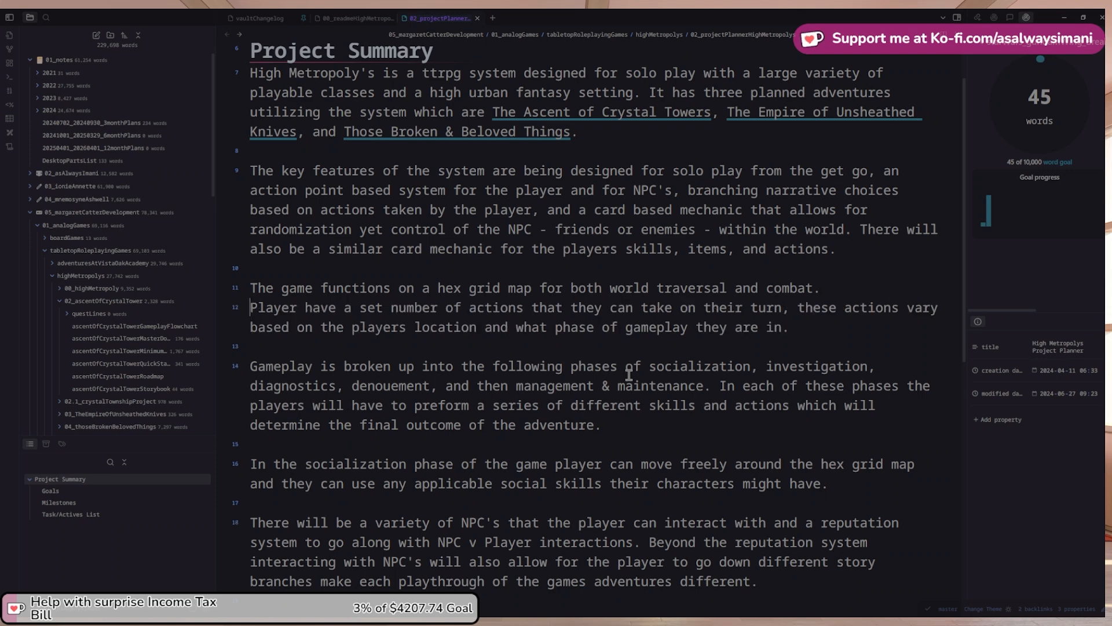
pyautogui.press('Return')
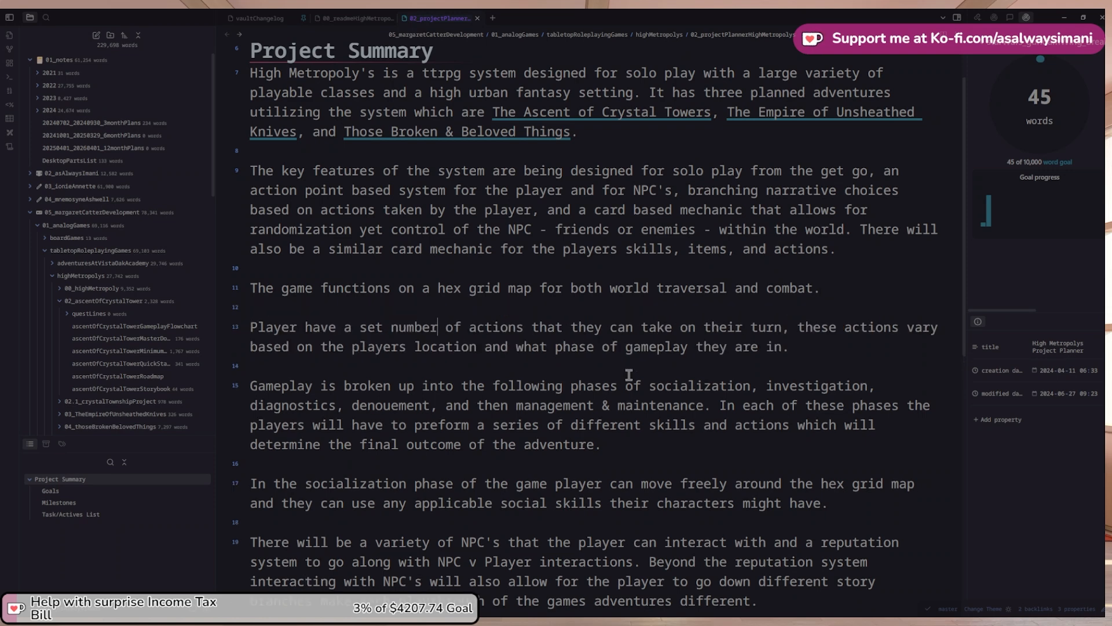
pyautogui.press('End')
# Add that the actions available are based on choices made during character creation
pyautogui.write('The number of act')
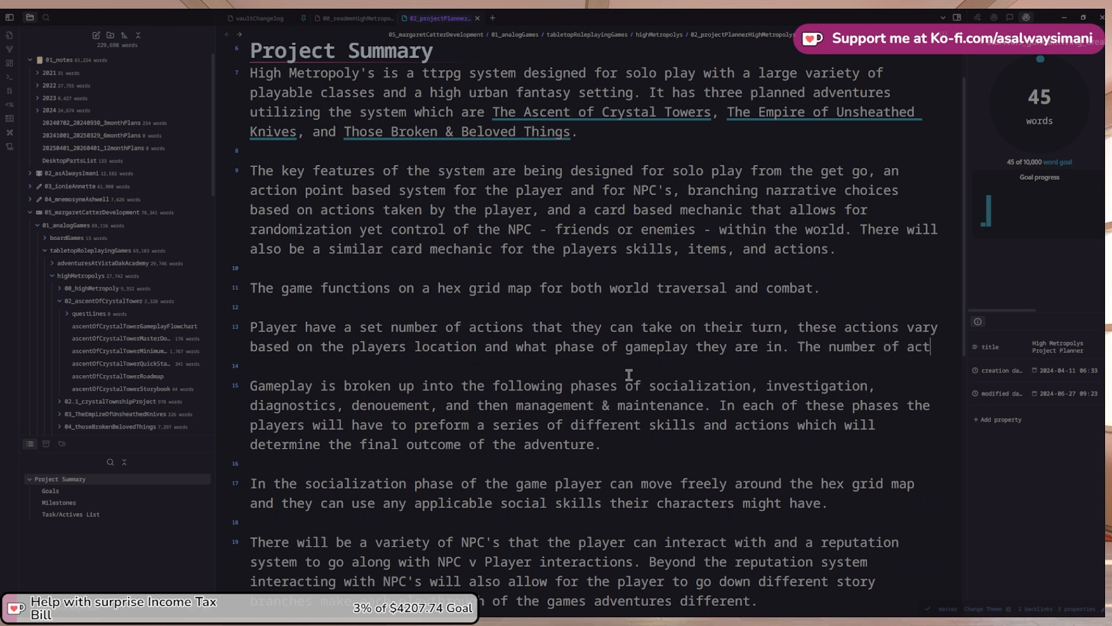
pyautogui.write('ions the player ')
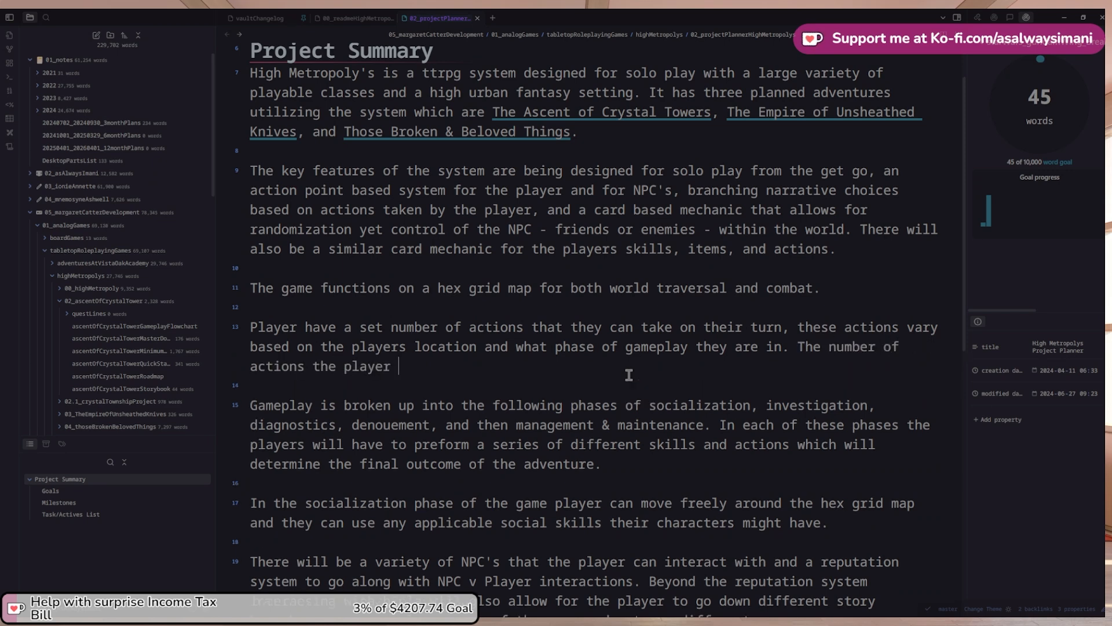
pyautogui.write('has avaible')
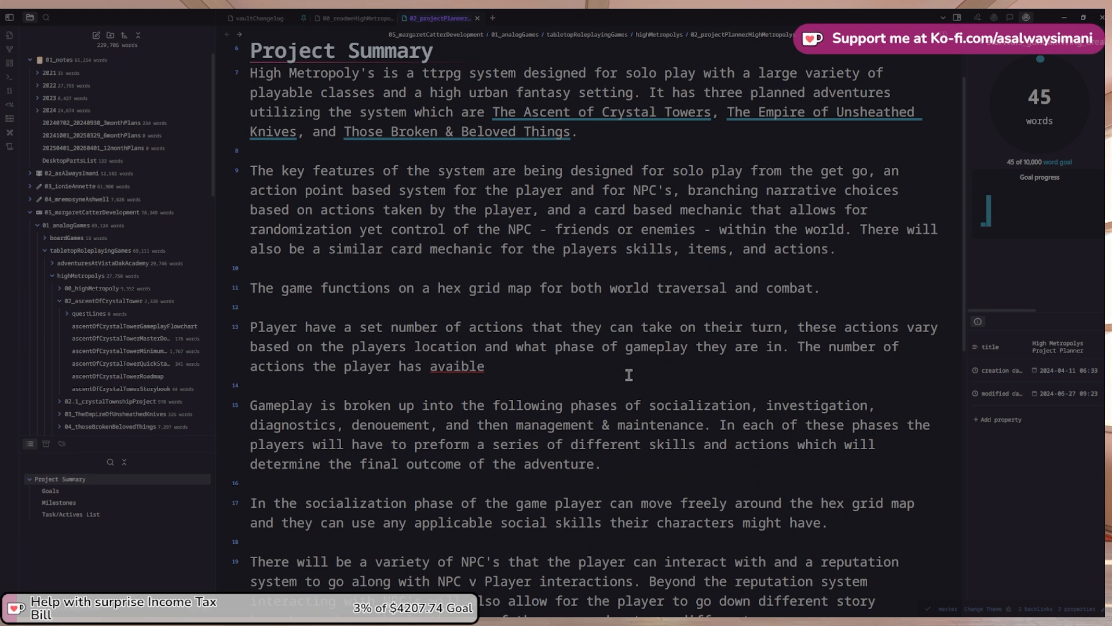
pyautogui.rightClick(442, 370)
pyautogui.press('Escape')
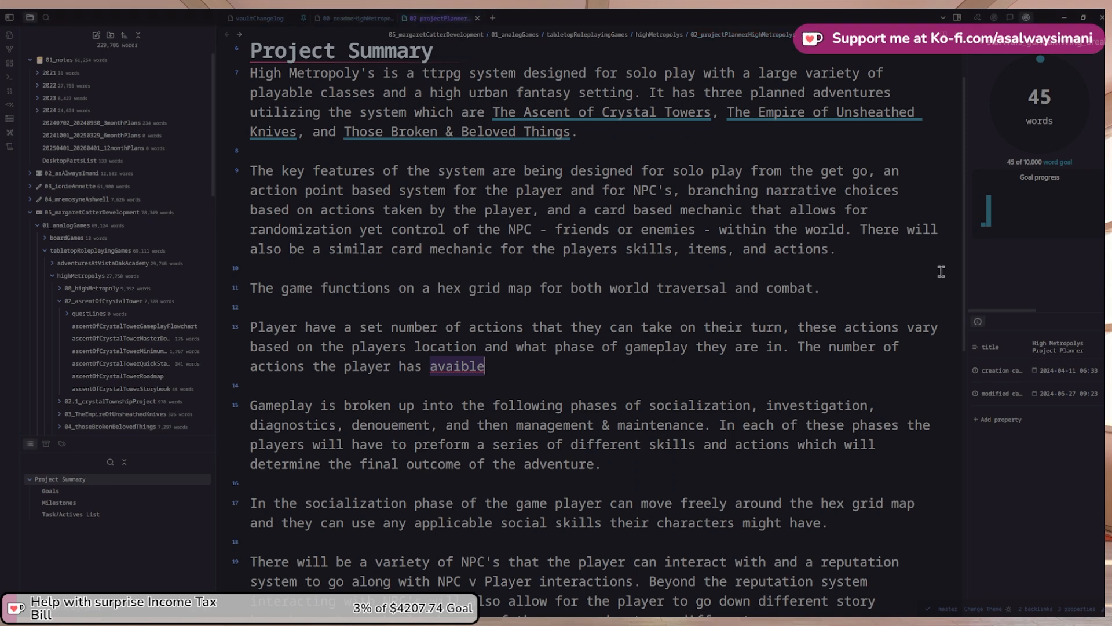
pyautogui.scroll(1, 542, 292)
pyautogui.click(471, 384)
pyautogui.write('la')
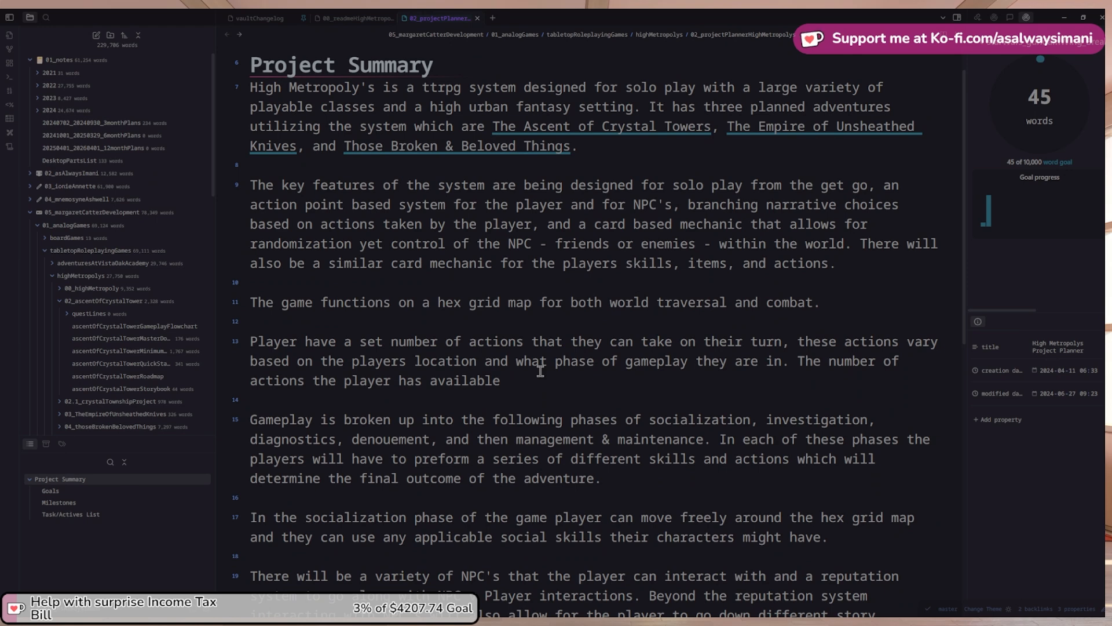
pyautogui.click(541, 371)
pyautogui.write('to them is based on choi')
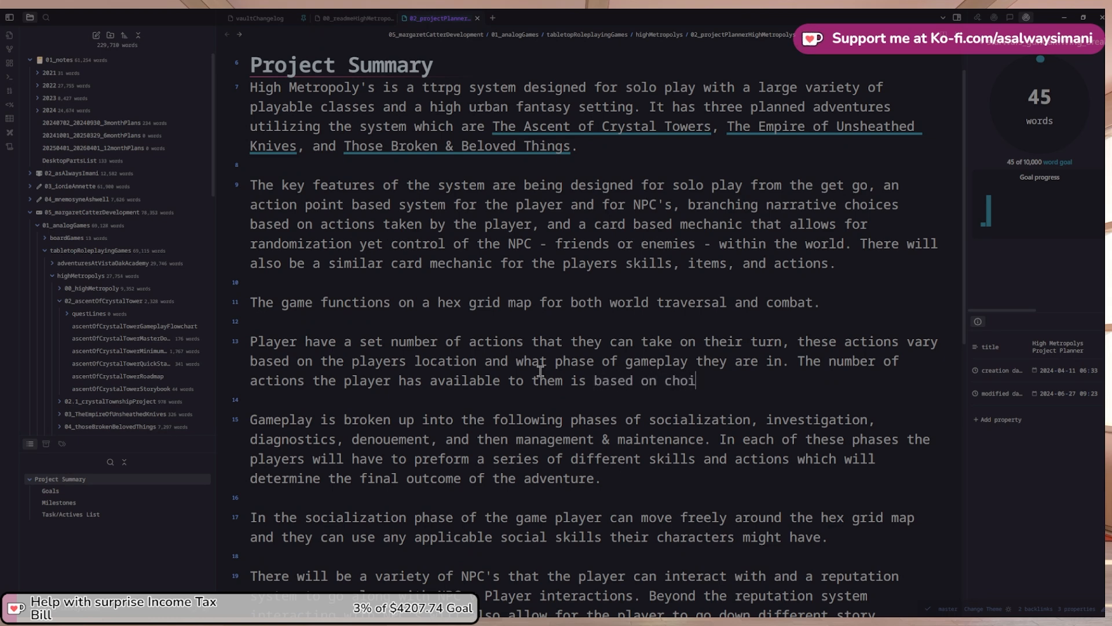
pyautogui.write('ces they made during ch')
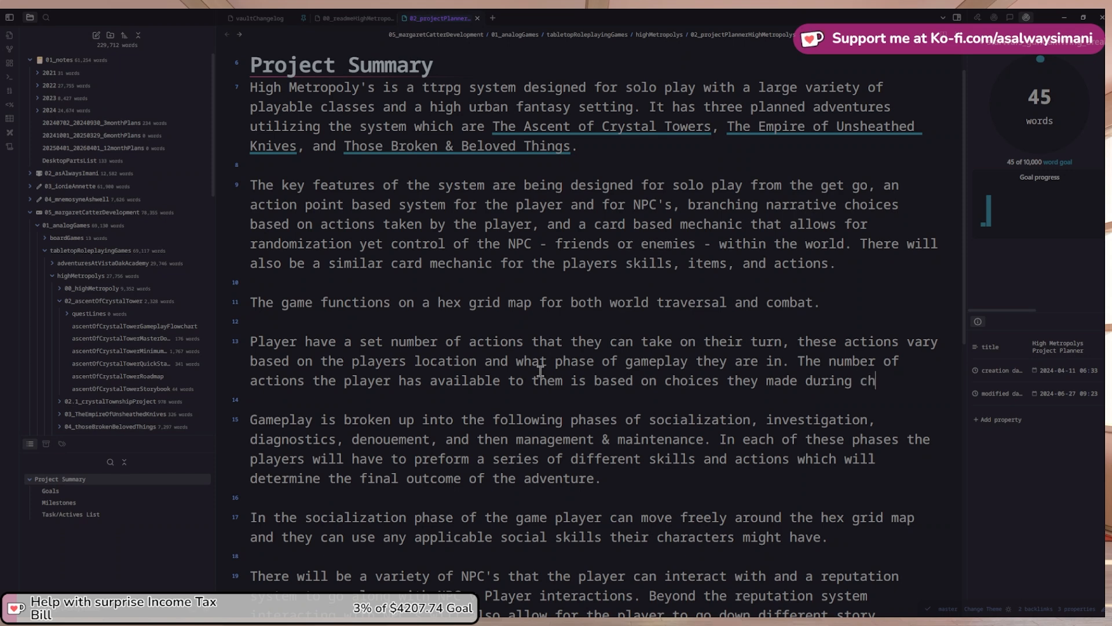
pyautogui.write('aracter cr')
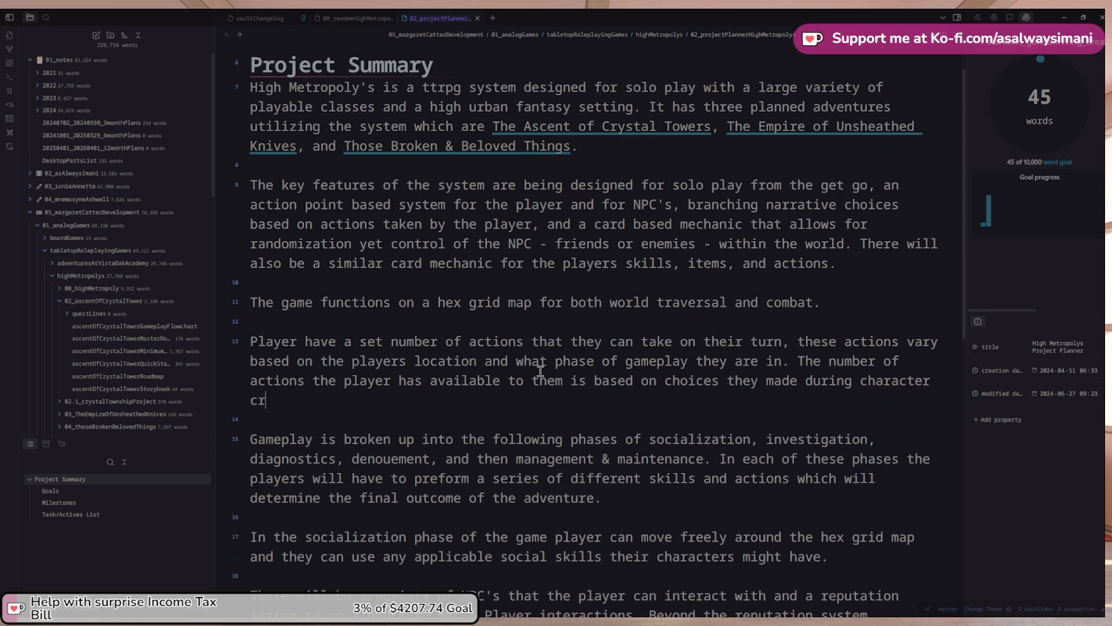
pyautogui.write('eation as well as')
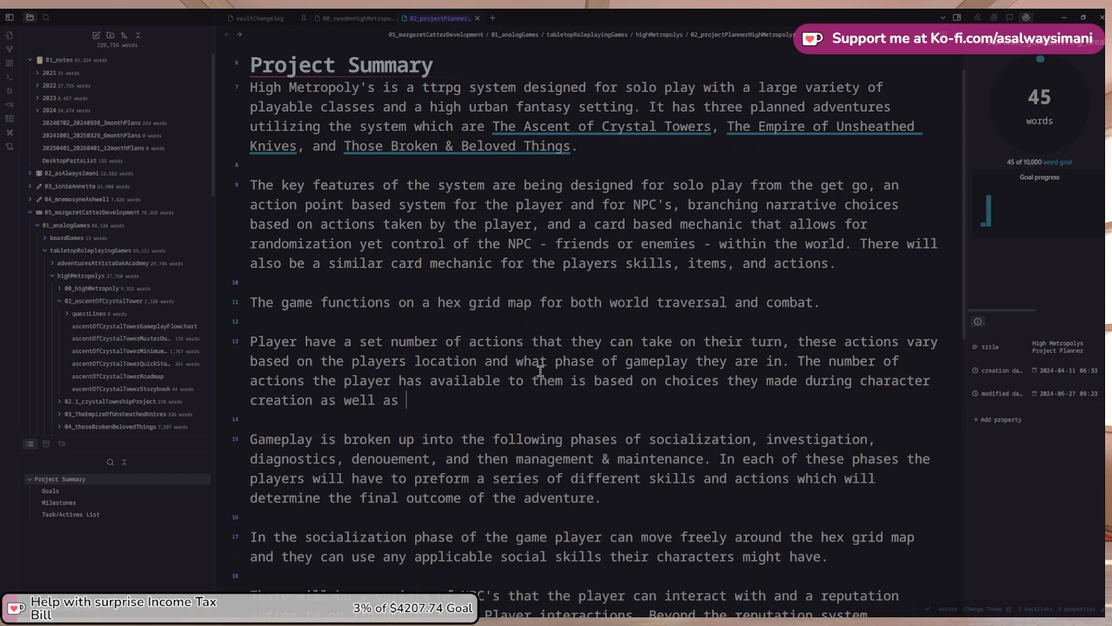
# Add that this count is then supplemented by character experience and growth
pyautogui.hotkey('ctrl', 'shift', 'Left')
pyautogui.hotkey('ctrl', 'shift', 'Left')
pyautogui.hotkey('ctrl', 'shift', 'Left')
pyautogui.press('BackSpace')
pyautogui.press('BackSpace')
pyautogui.write(', and then sub')
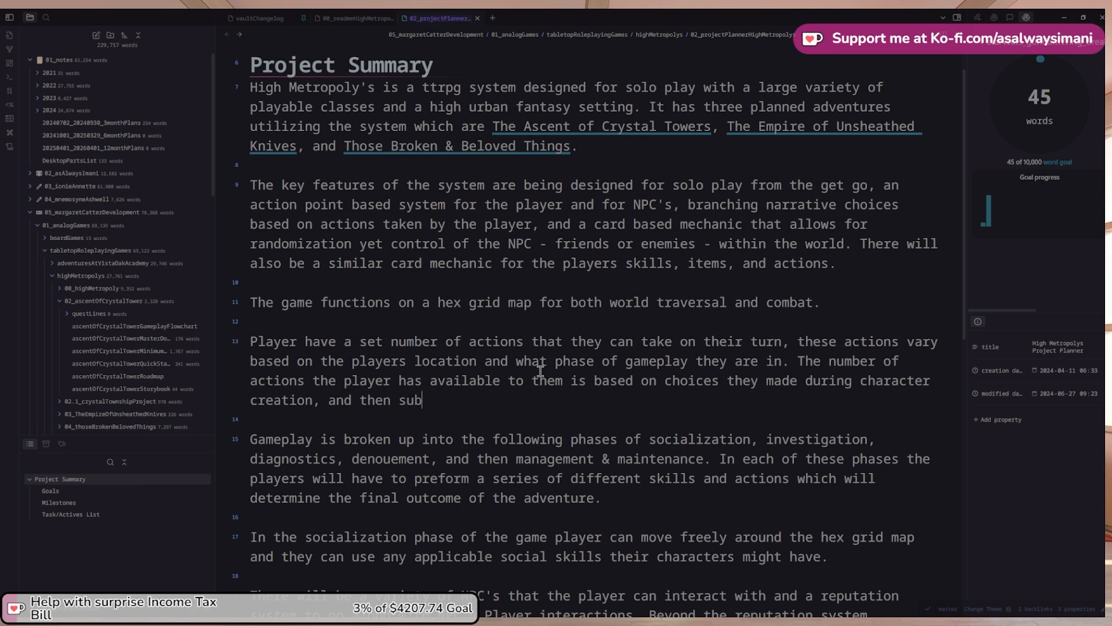
pyautogui.press('BackSpace')
pyautogui.write('pli')
pyautogui.press('BackSpace')
pyautogui.press('BackSpace')
pyautogui.write('li')
pyautogui.press('BackSpace')
pyautogui.press('BackSpace')
pyautogui.write('limented ')
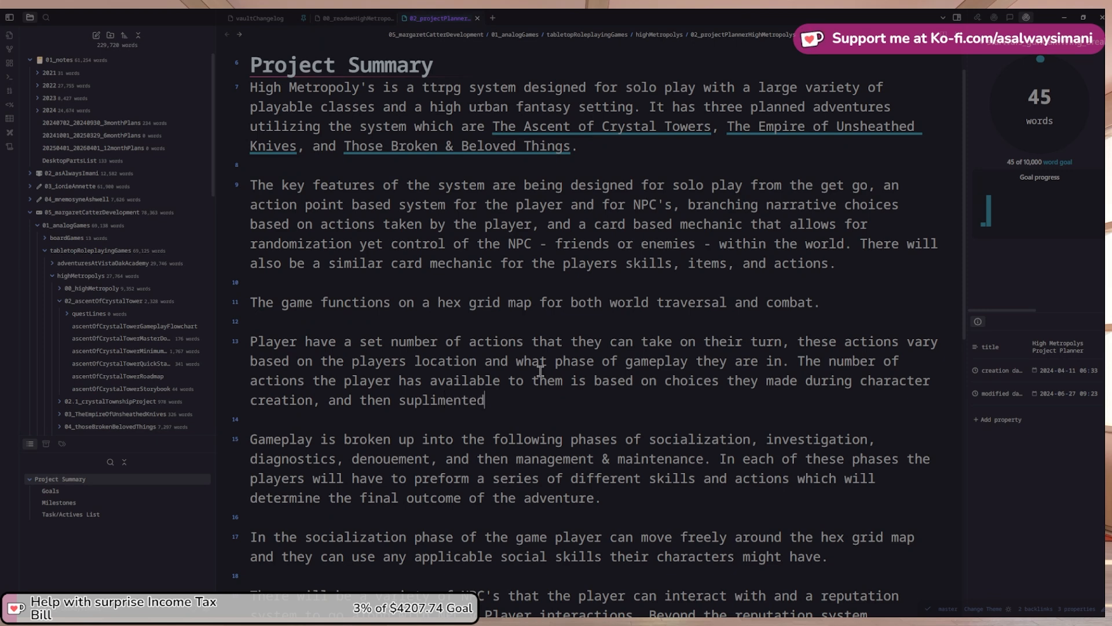
pyautogui.write('by character gr')
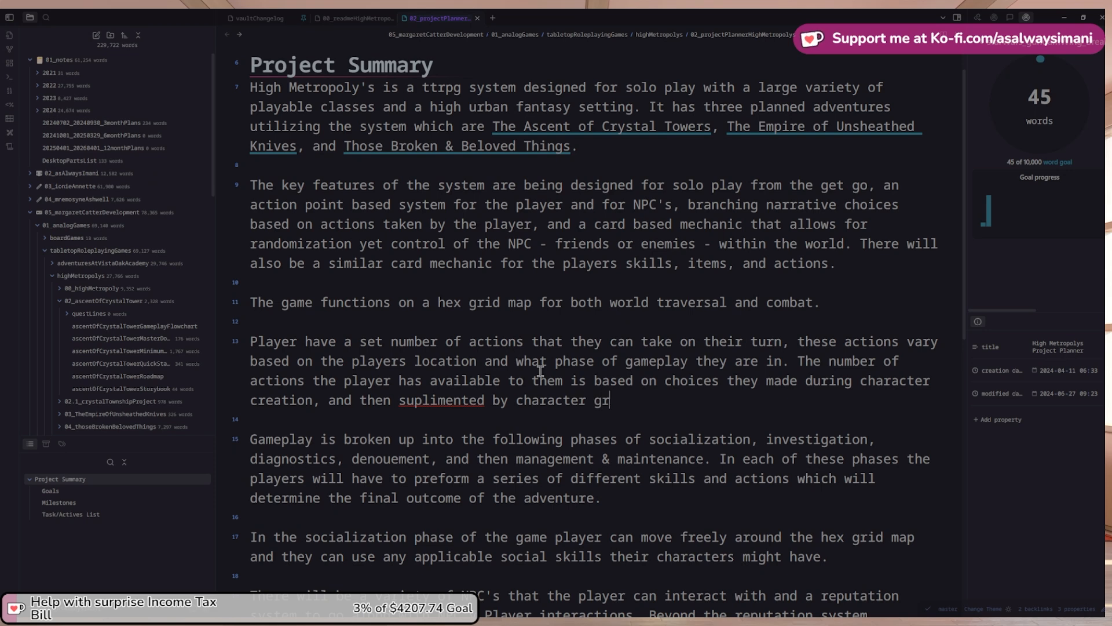
pyautogui.write('owth when thei')
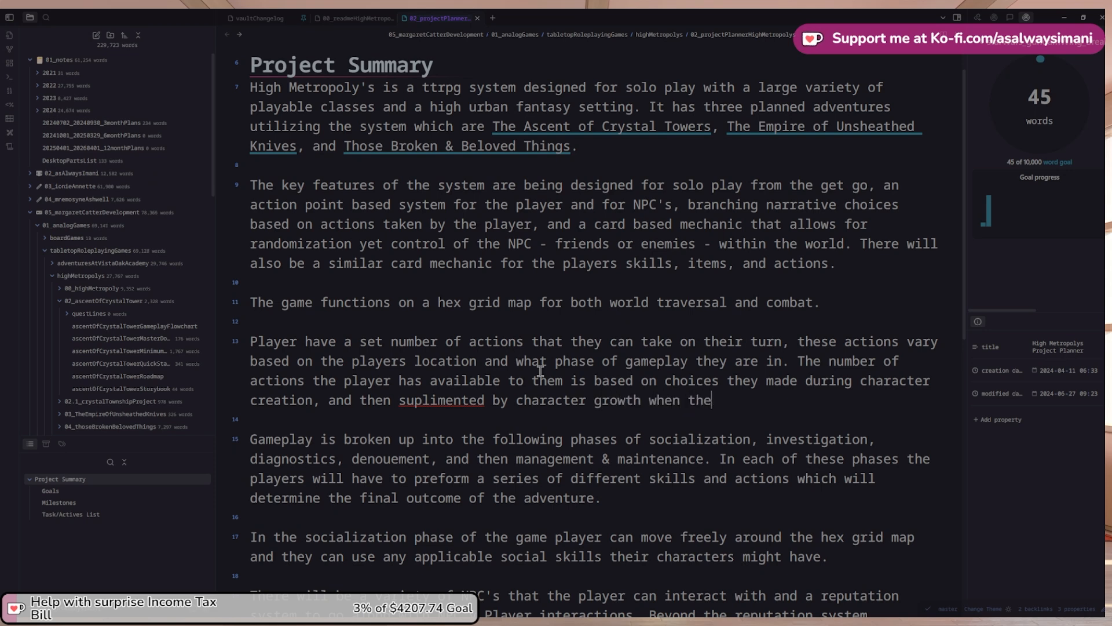
pyautogui.hotkey('ctrl', 'shift', 'Left')
pyautogui.hotkey('ctrl', 'shift', 'Left')
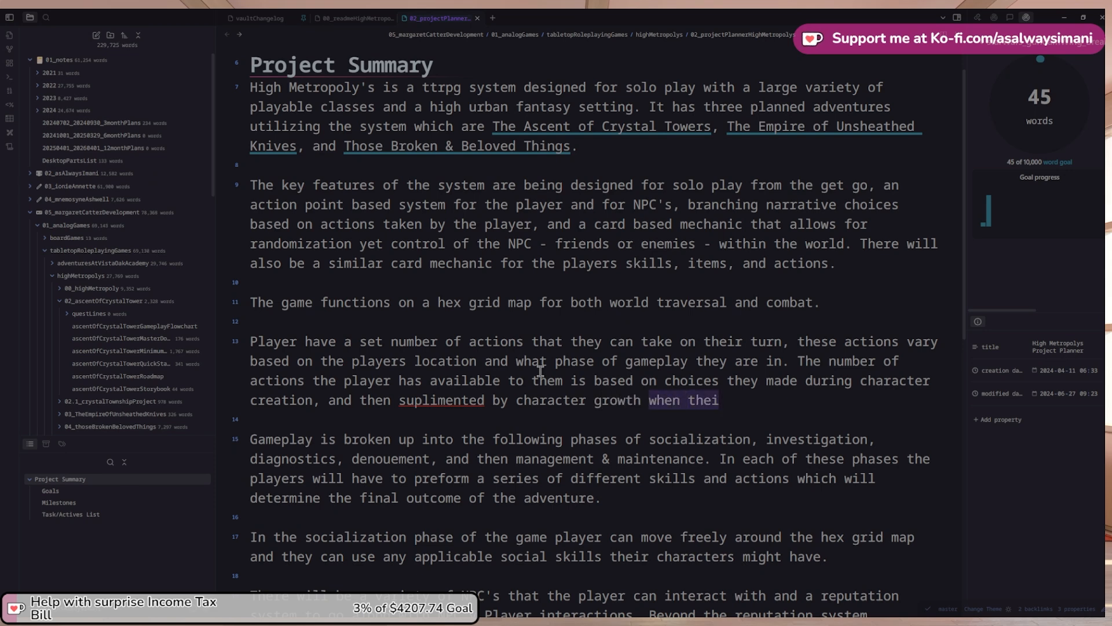
pyautogui.press('BackSpace')
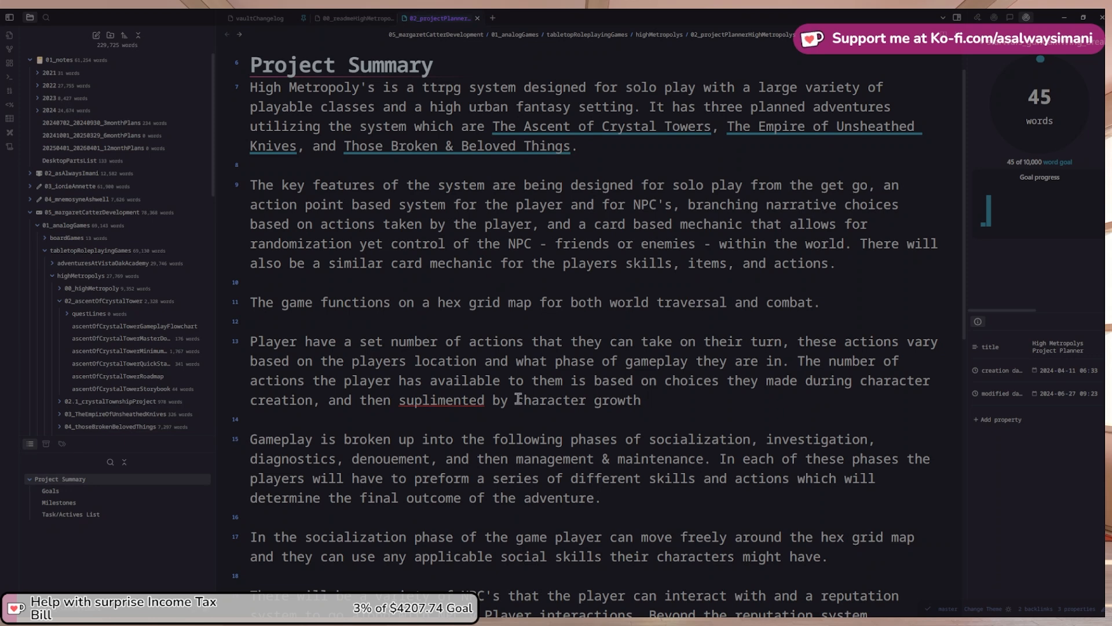
pyautogui.write('and')
pyautogui.hotkey('ctrl', 'shift', 'Left')
pyautogui.hotkey('ctrl', 'shift', 'Left')
pyautogui.press('BackSpace')
pyautogui.write('experence and growth')
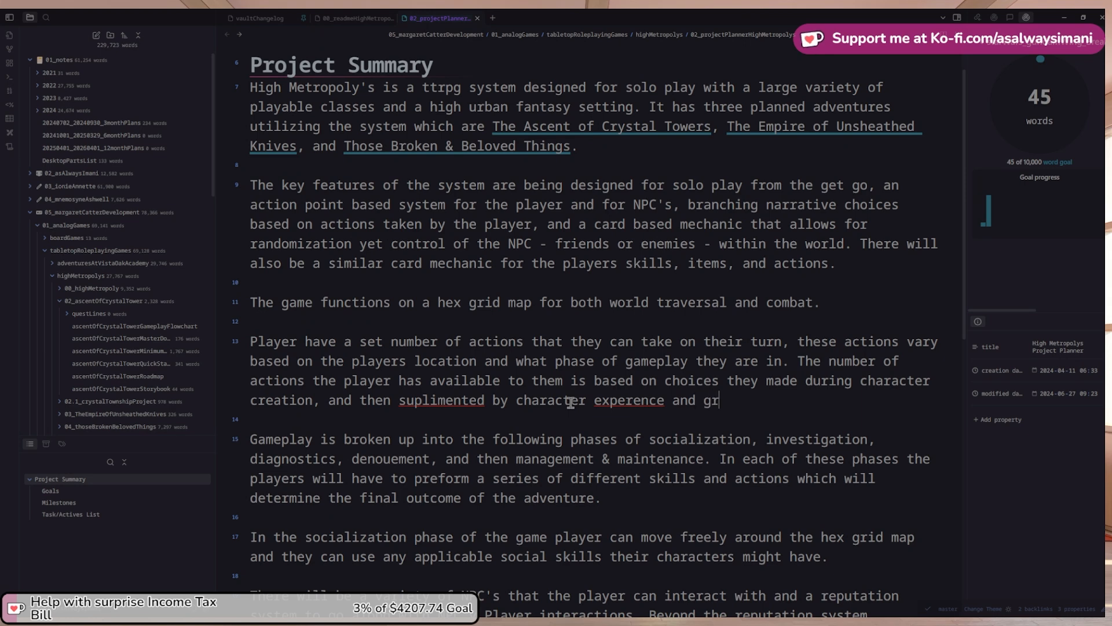
# Correct 'suplimented' to 'supplemented' and 'experence' to 'experience' using spelling suggestions
pyautogui.rightClick(467, 399)
pyautogui.press('Escape')
pyautogui.rightClick(597, 397)
pyautogui.rightClick(471, 399)
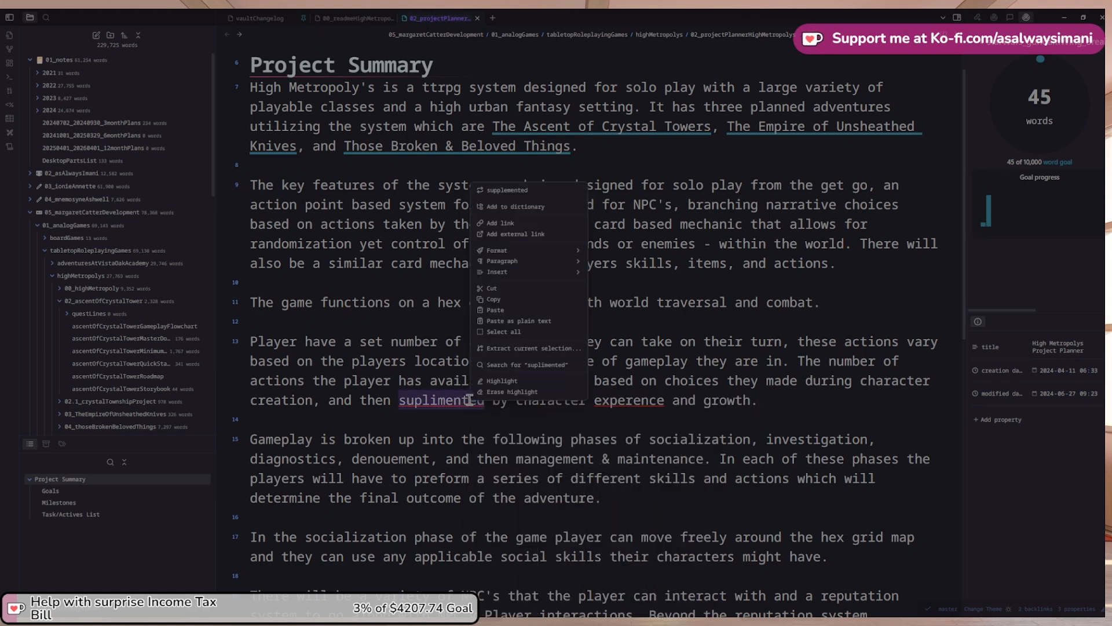
pyautogui.click(522, 194)
pyautogui.rightClick(649, 397)
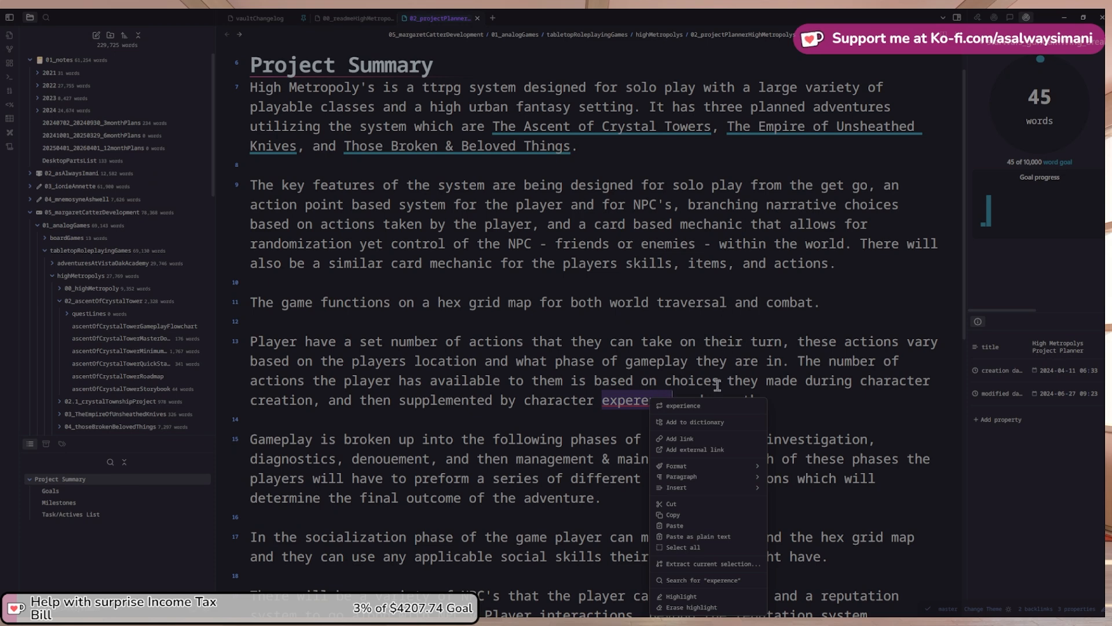
pyautogui.click(684, 405)
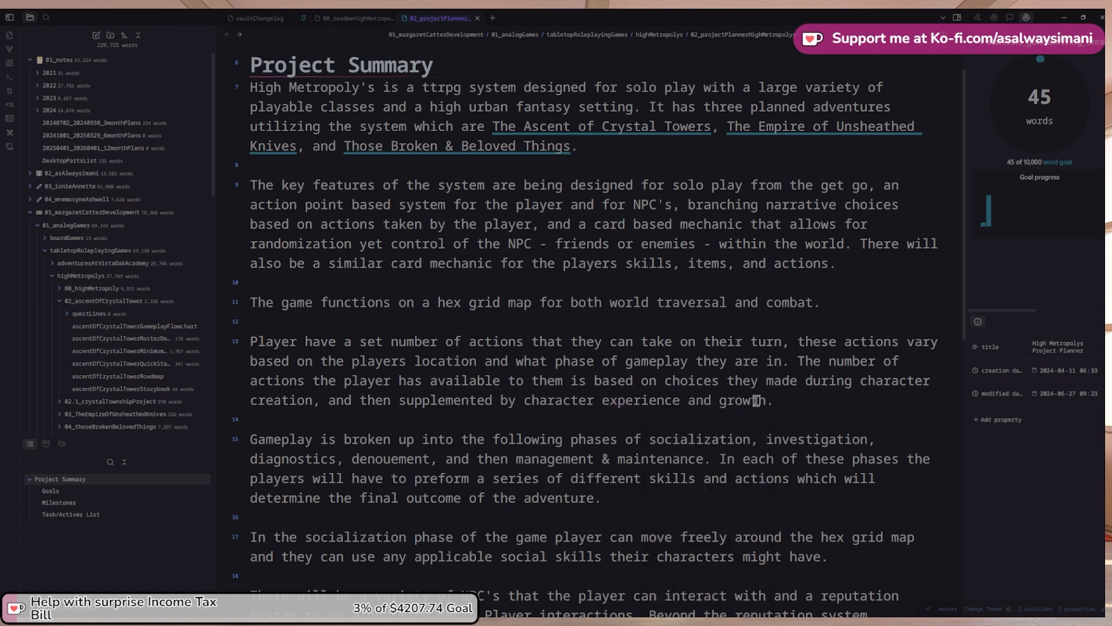
# Delete 'the following' from the gameplay phases sentence
pyautogui.press('Down')
pyautogui.press('Down')
pyautogui.hotkey('ctrl', 'Left')
pyautogui.hotkey('ctrl', 'Left')
pyautogui.hotkey('ctrl', 'Left')
pyautogui.hotkey('ctrl', 'Left')
pyautogui.hotkey('ctrl', 'shift', 'Left')
pyautogui.hotkey('ctrl', 'shift', 'Left')
pyautogui.press('BackSpace')
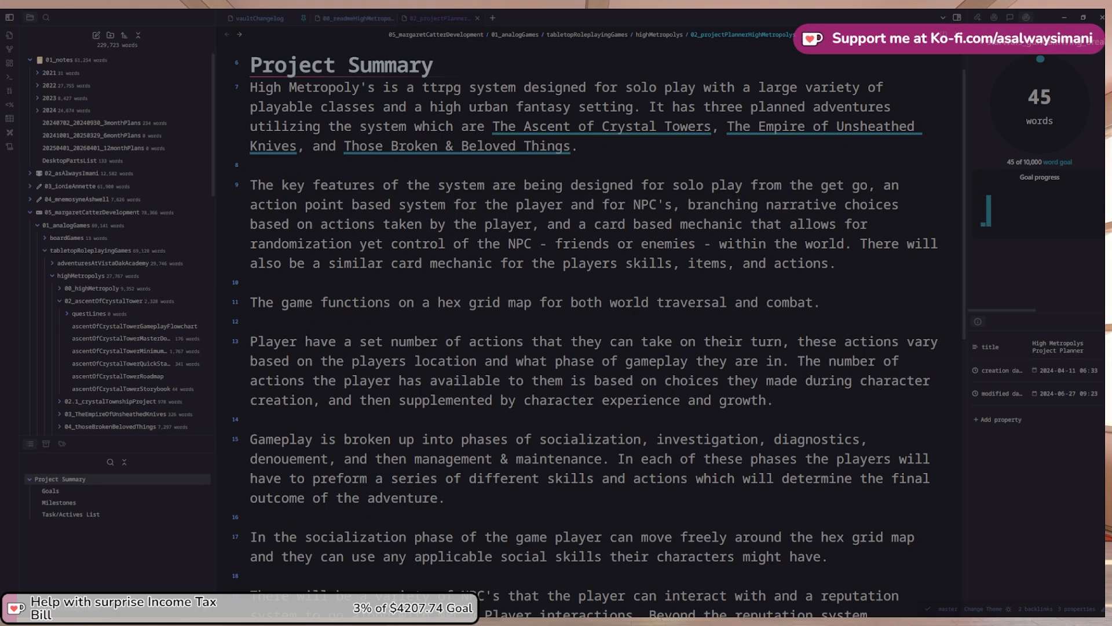
pyautogui.scroll(1, 822, 127)
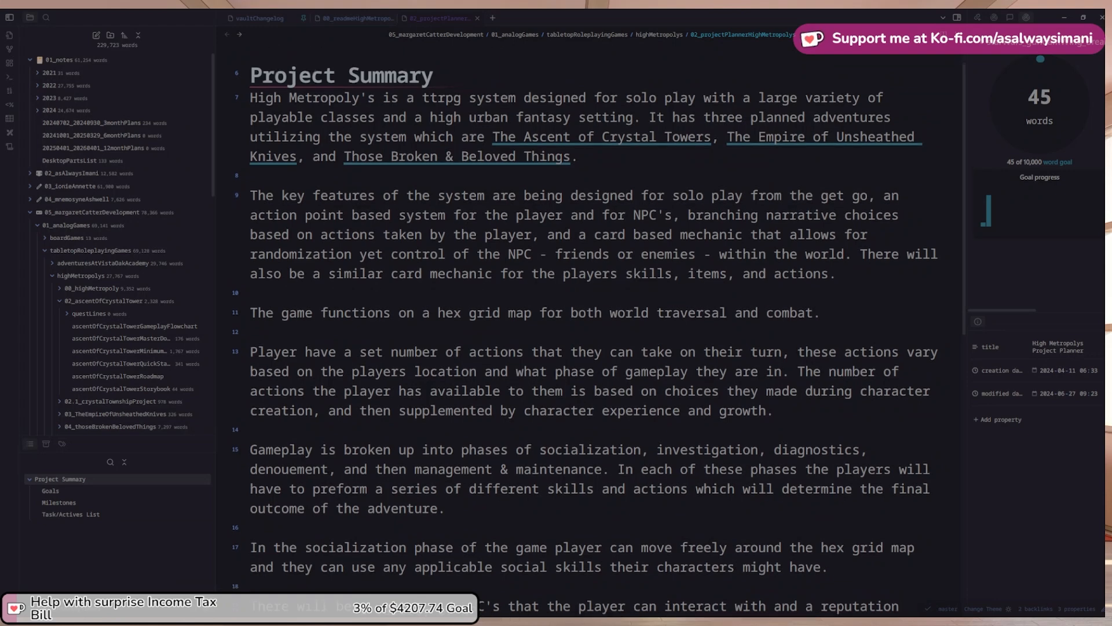
# Delete the empty line just above the Goals heading
pyautogui.scroll(-3, 607, 324)
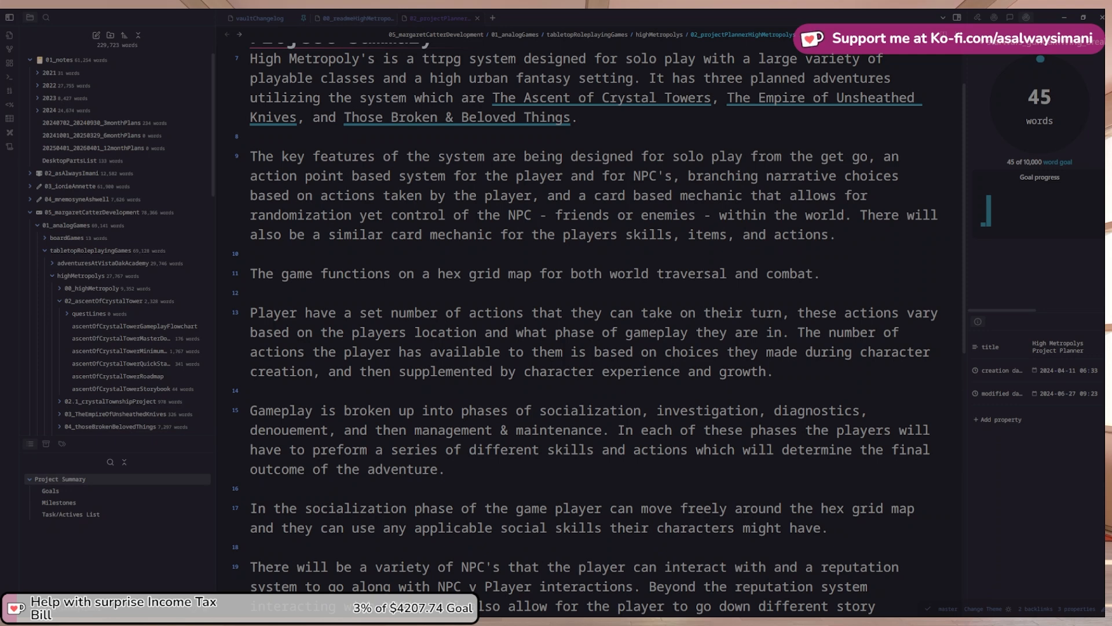
pyautogui.scroll(1, 593, 329)
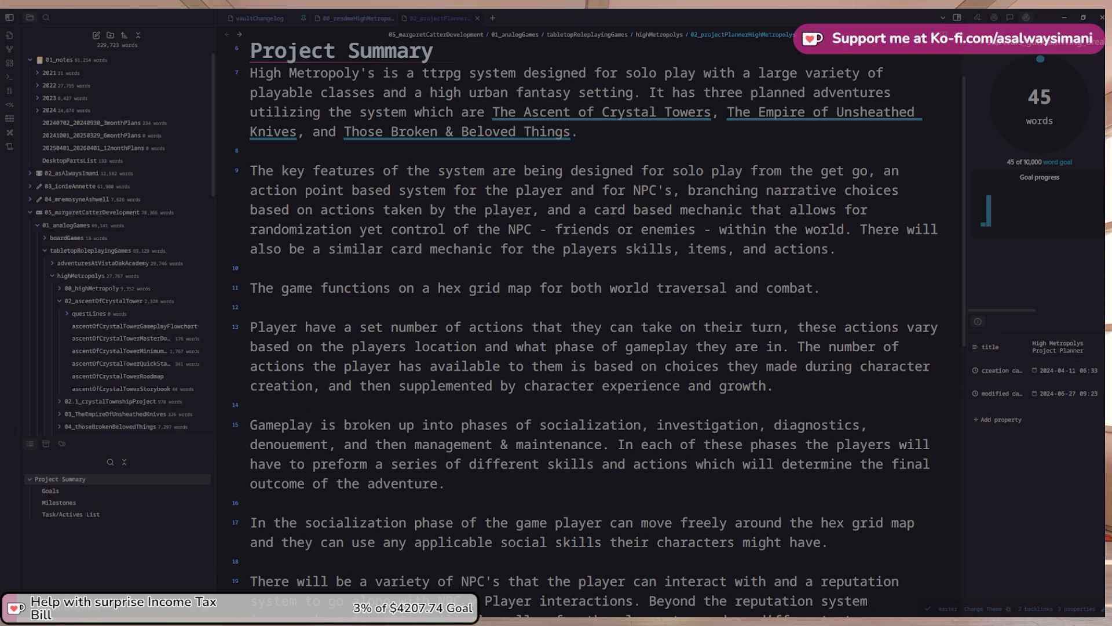
pyautogui.scroll(-1, 586, 328)
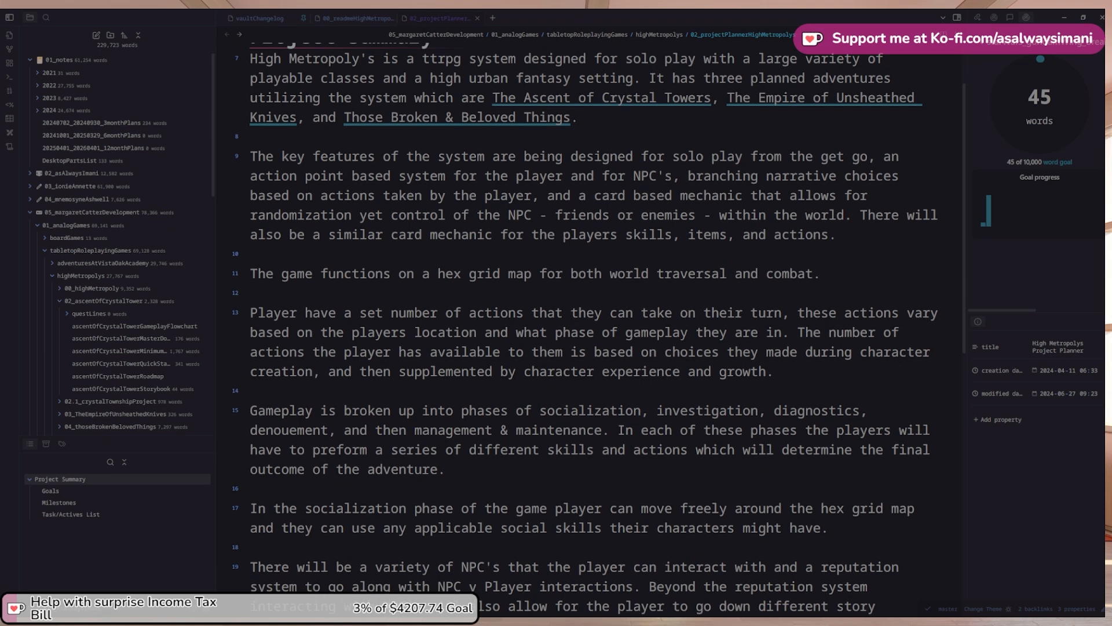
pyautogui.scroll(1, 585, 329)
pyautogui.scroll(-2, 116, 261)
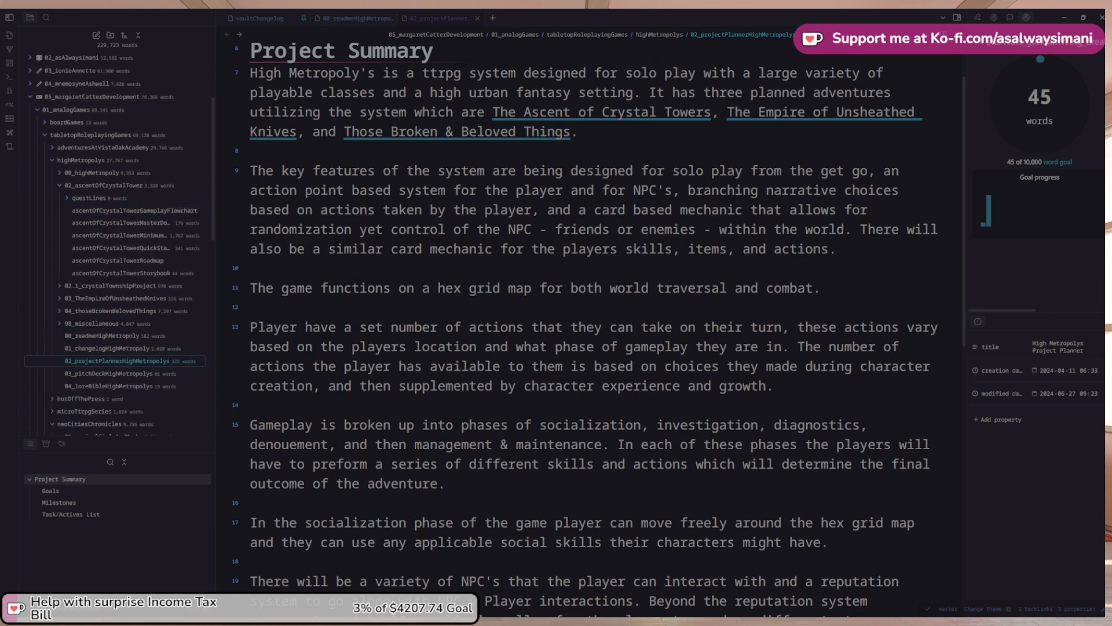
pyautogui.scroll(-4, 591, 328)
pyautogui.scroll(2, 591, 329)
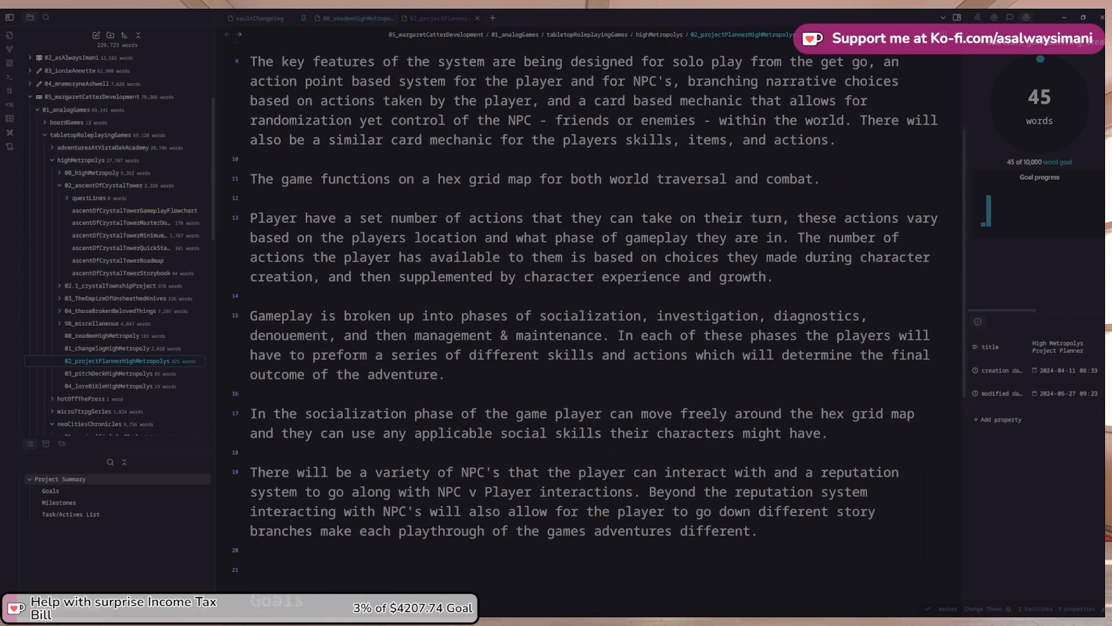
pyautogui.scroll(1, 591, 329)
pyautogui.scroll(-2, 591, 328)
pyautogui.click(268, 515)
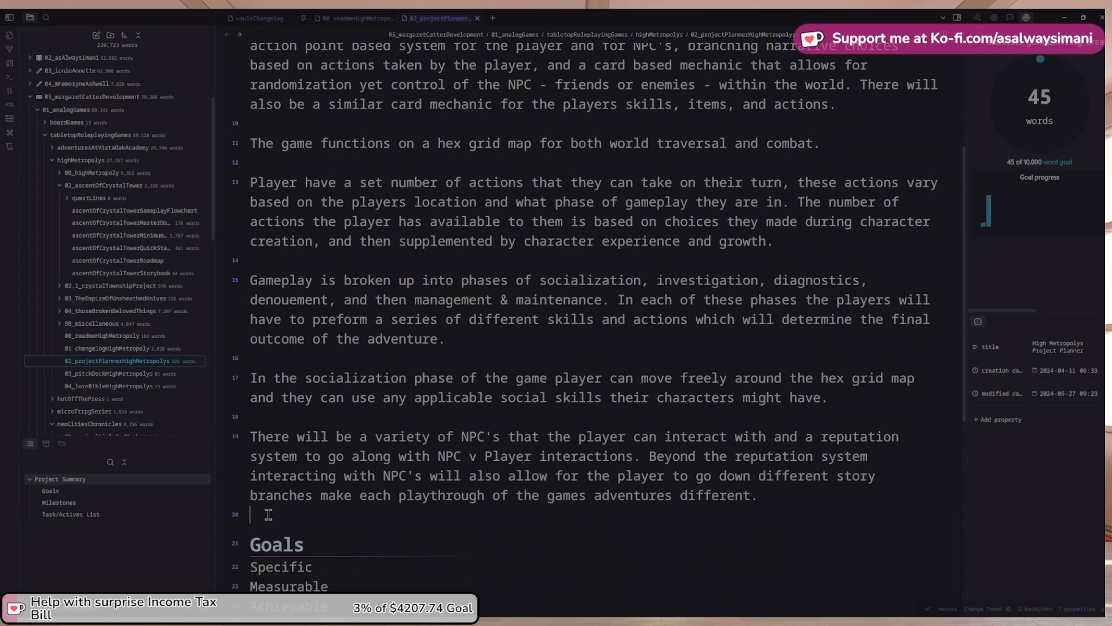
pyautogui.press('Delete')
pyautogui.scroll(2, 446, 375)
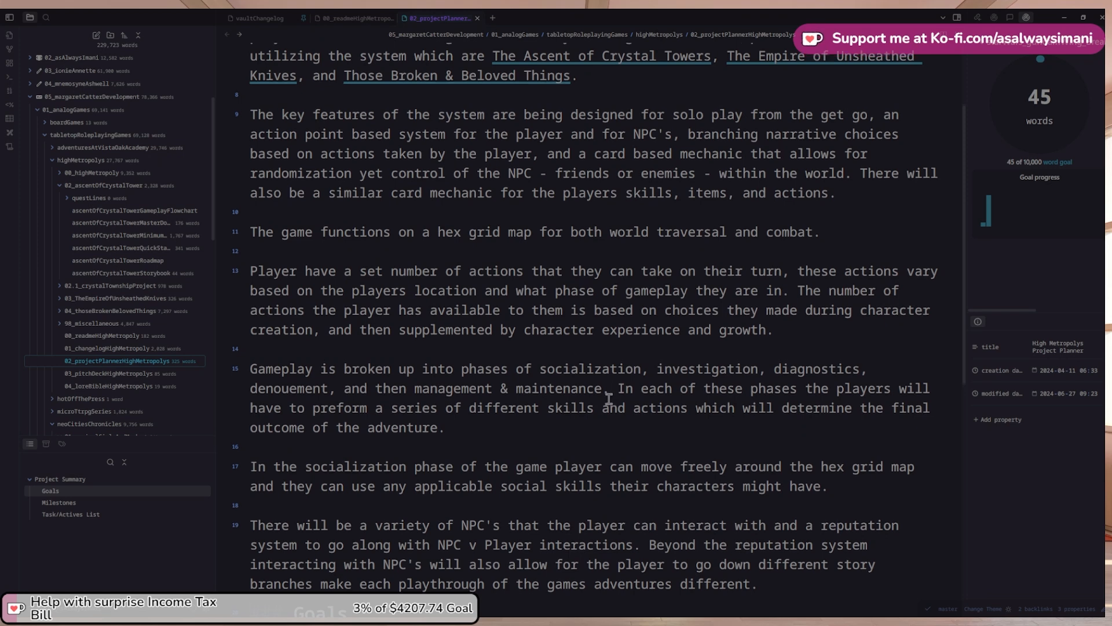
pyautogui.scroll(1, 610, 399)
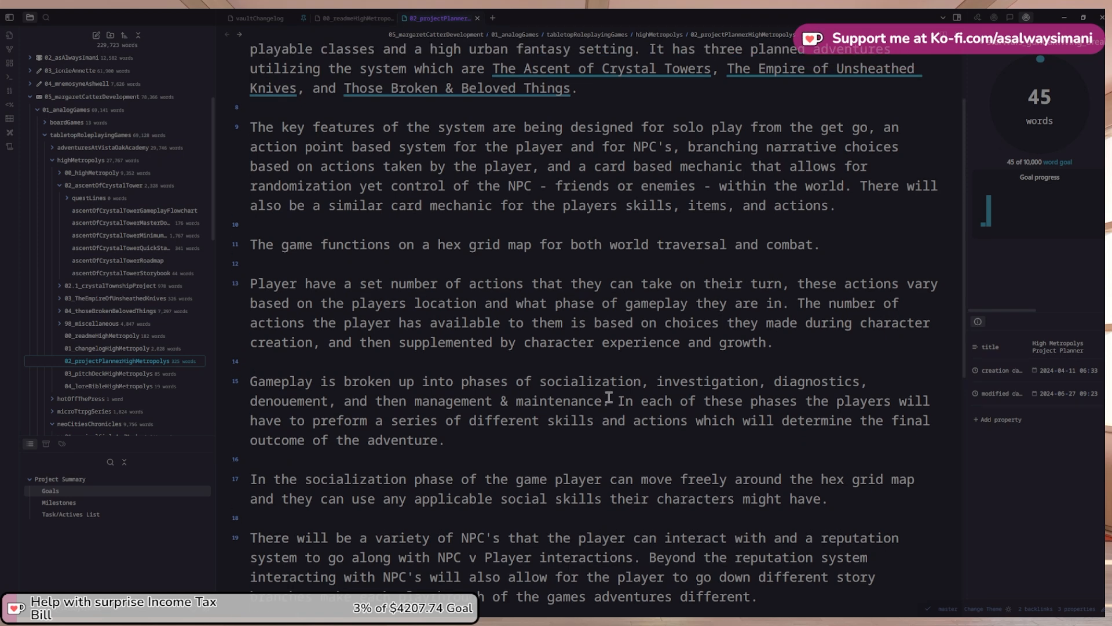
pyautogui.scroll(-1, 609, 397)
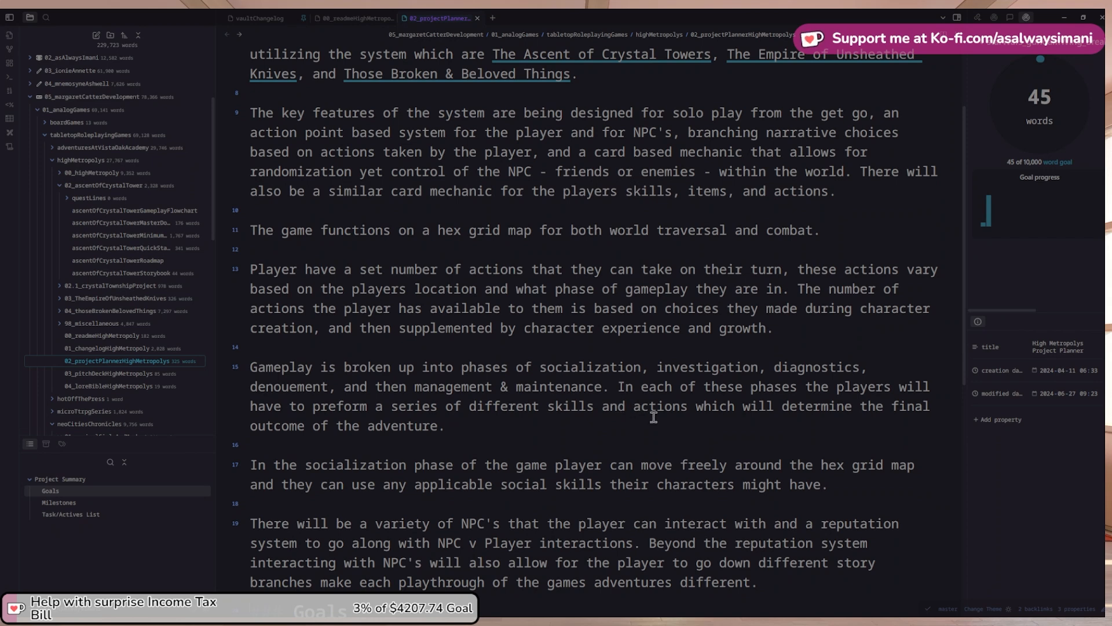
# Append that socialization most impacts the players' reputation and leads the adventure's plot forward
pyautogui.click(830, 483)
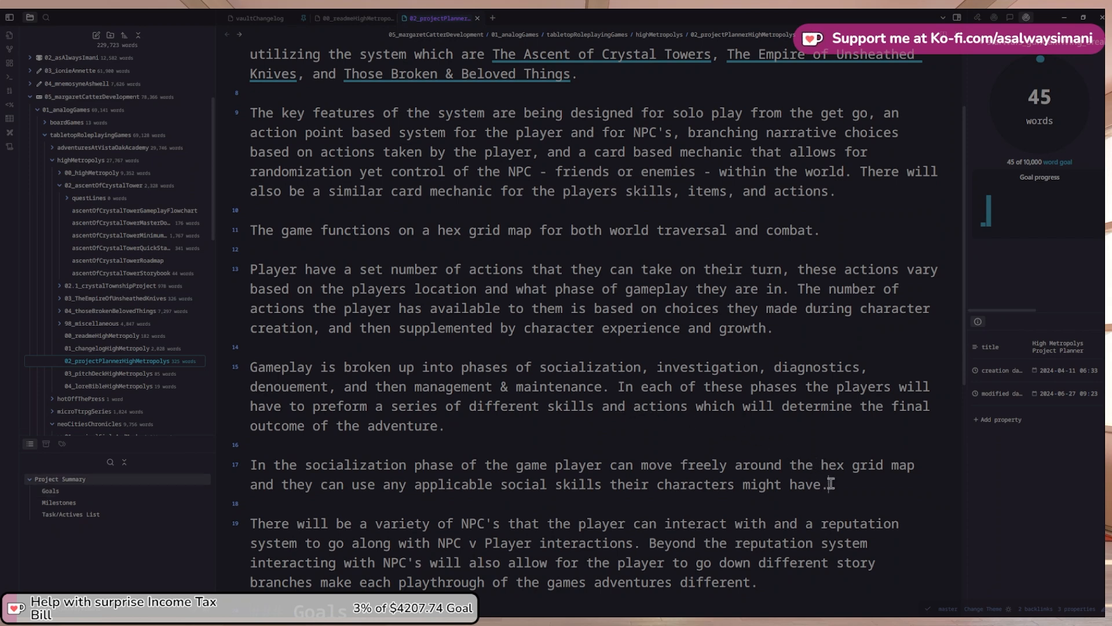
pyautogui.write('Tocializati')
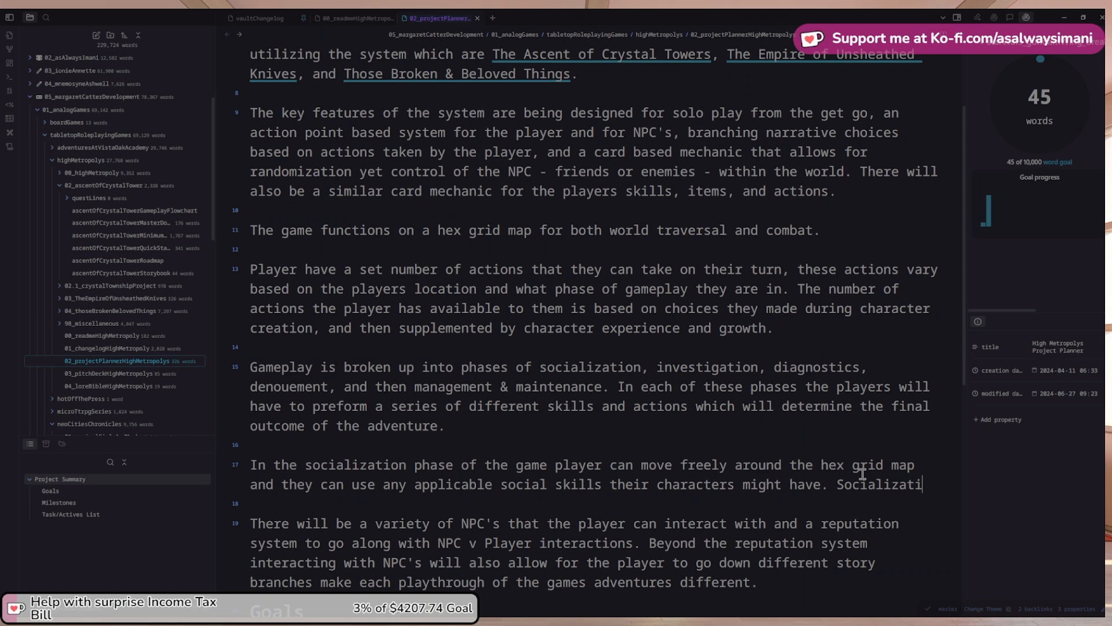
pyautogui.write('on')
pyautogui.hotkey('ctrl', 'shift', 'Left')
pyautogui.write('The S')
pyautogui.press('BackSpace')
pyautogui.write('socialization phase ')
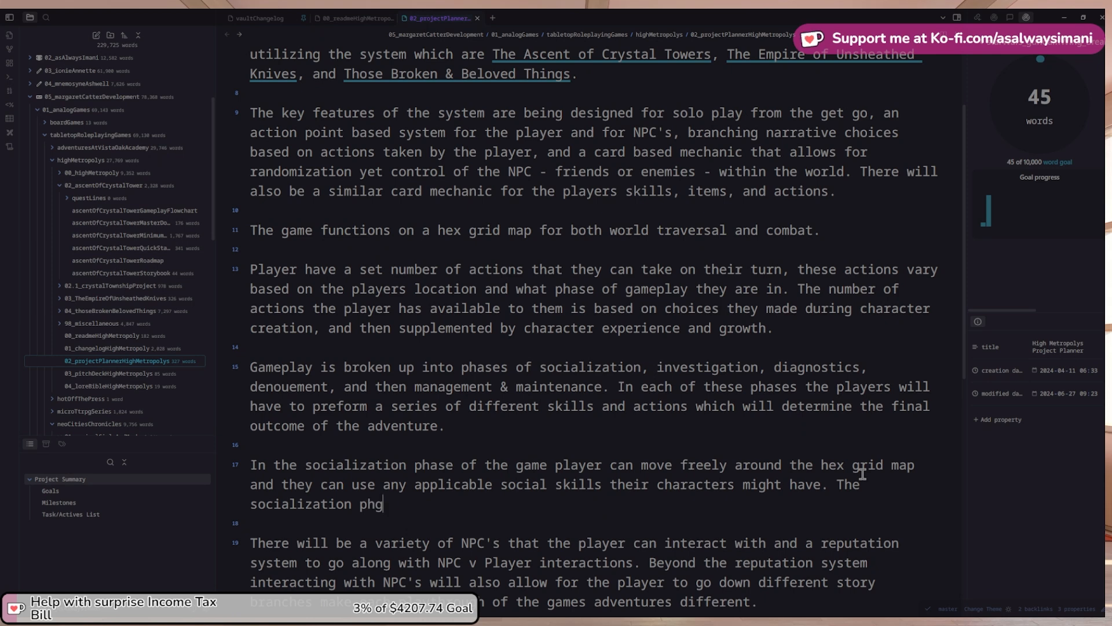
pyautogui.write('is where')
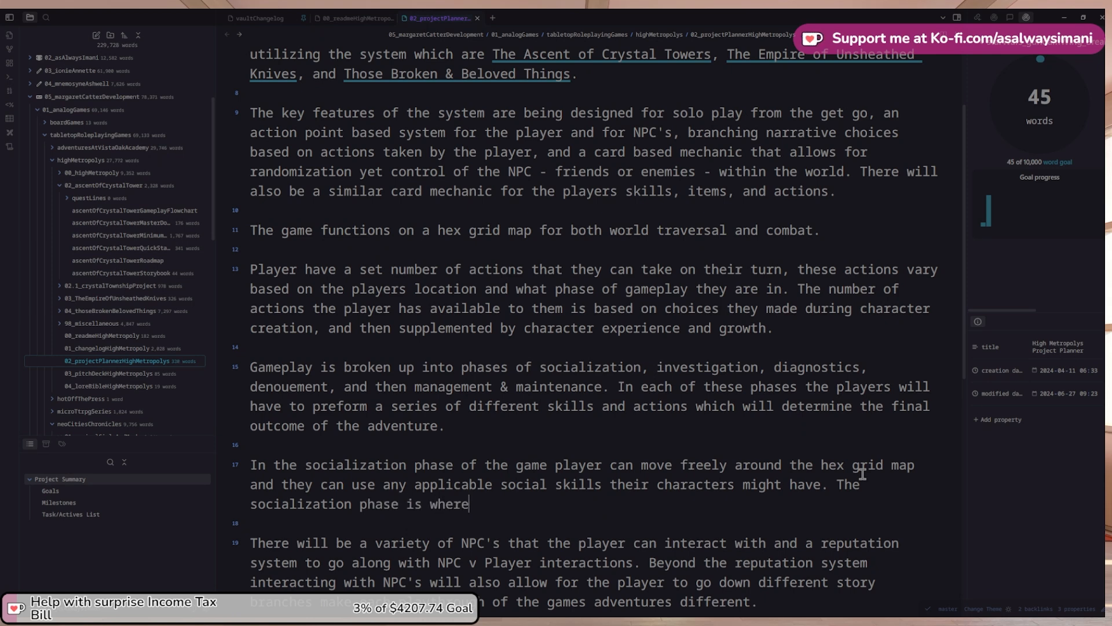
pyautogui.write(' the player')
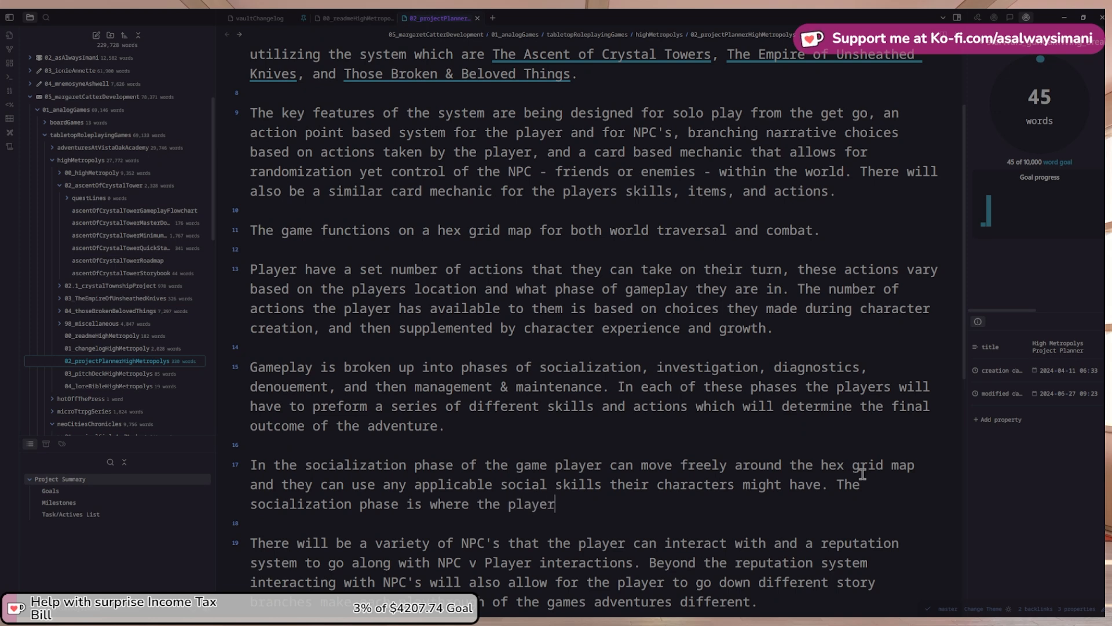
pyautogui.write('s reputat')
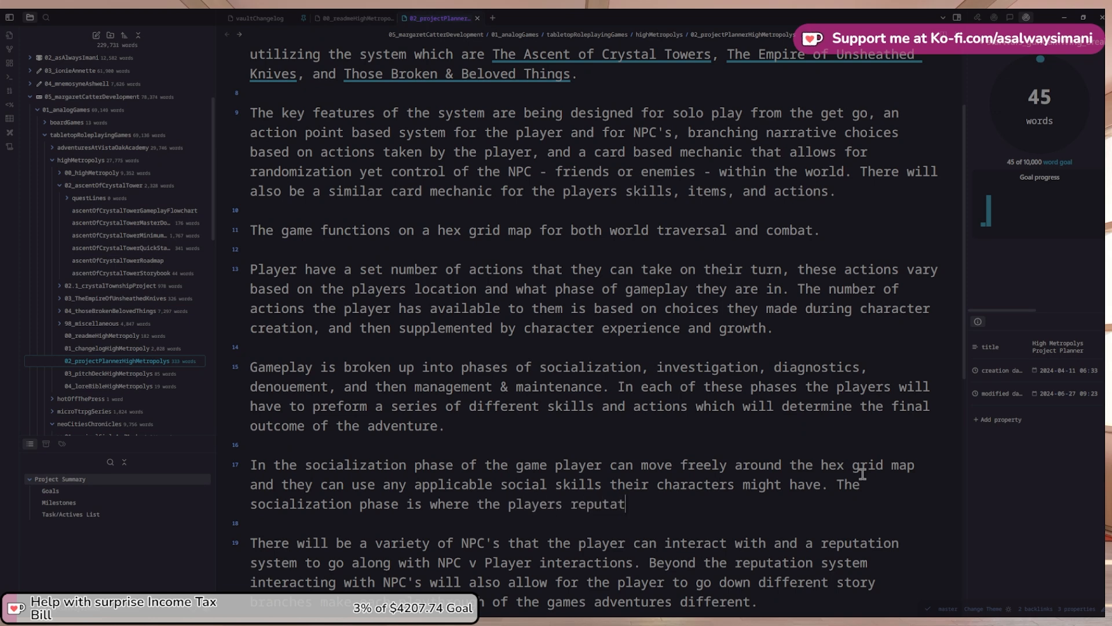
pyautogui.write('ion is most impacted')
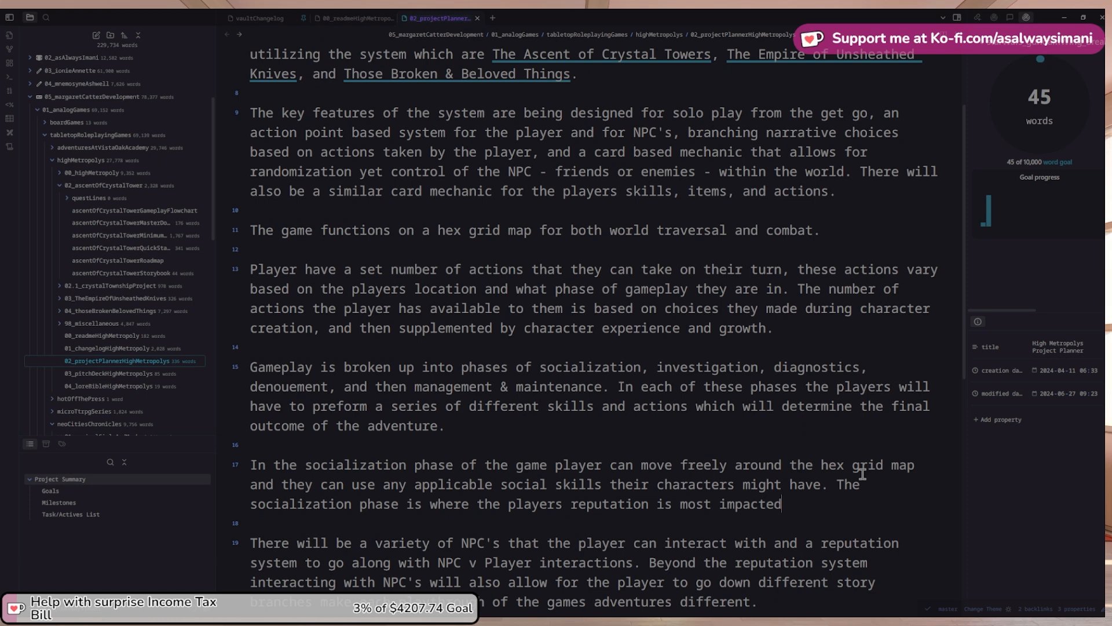
pyautogui.write('. It is also the phase th')
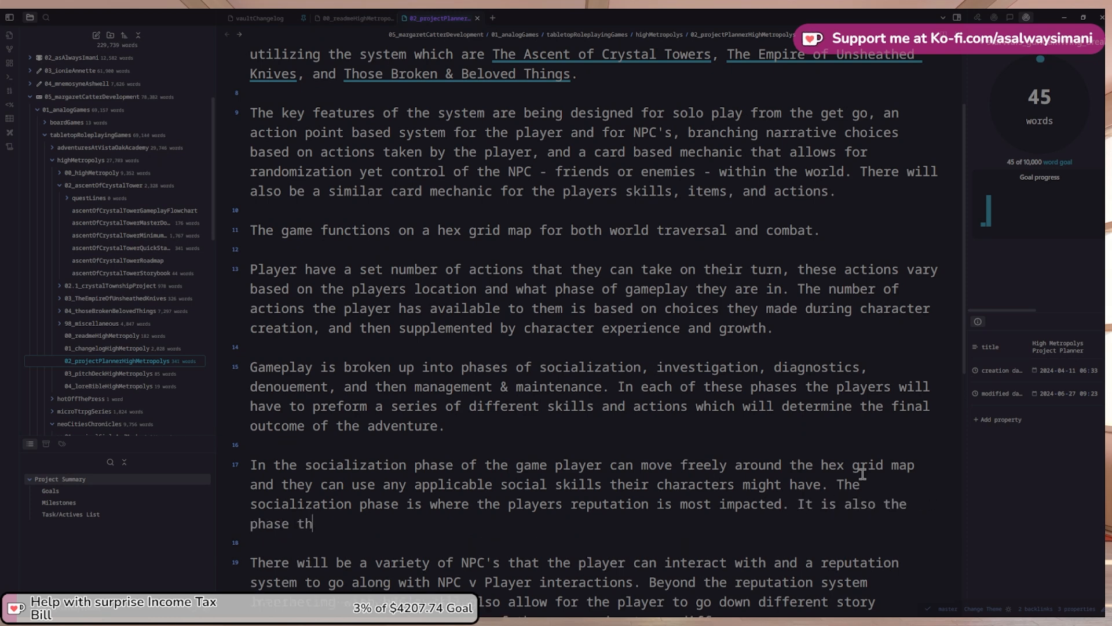
pyautogui.write('at leads into')
pyautogui.hotkey('ctrl', 'shift', 'Left')
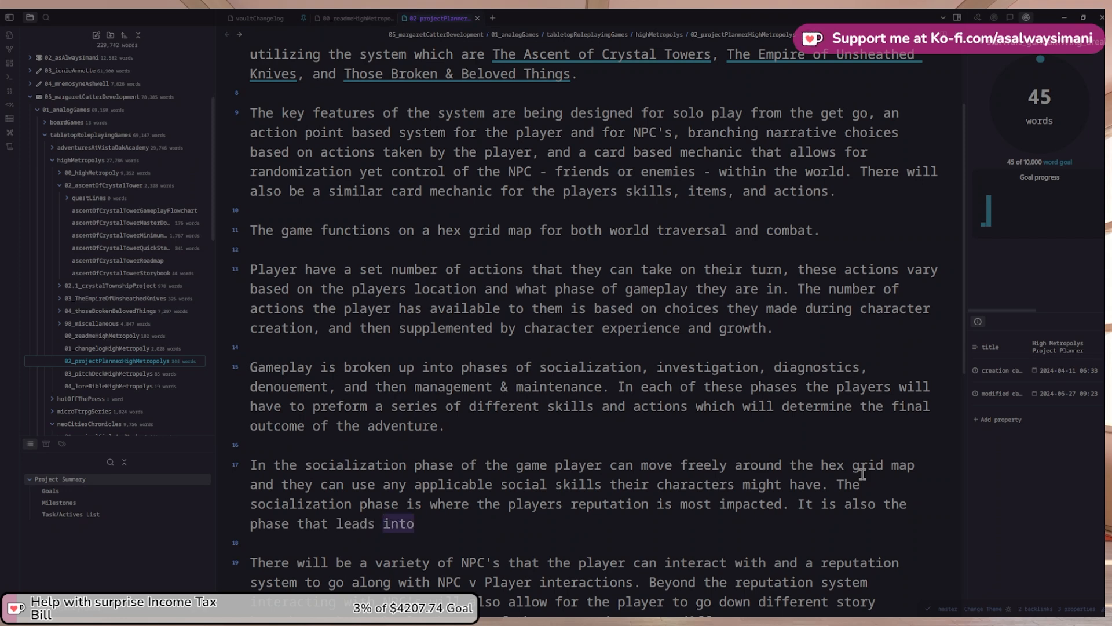
pyautogui.write('the plot ')
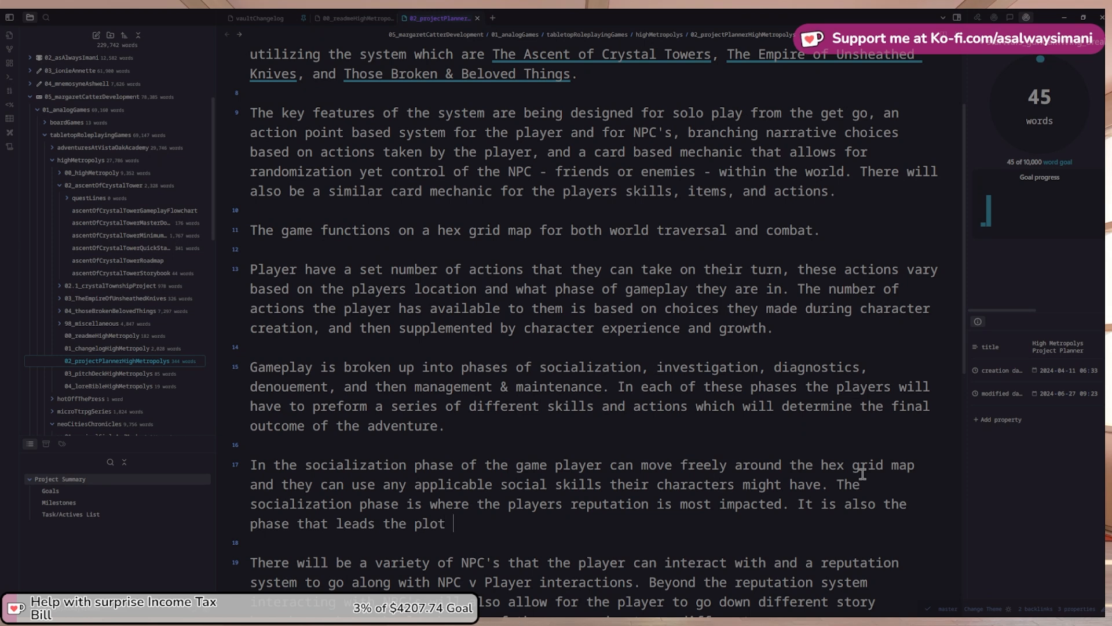
pyautogui.write('of the adv')
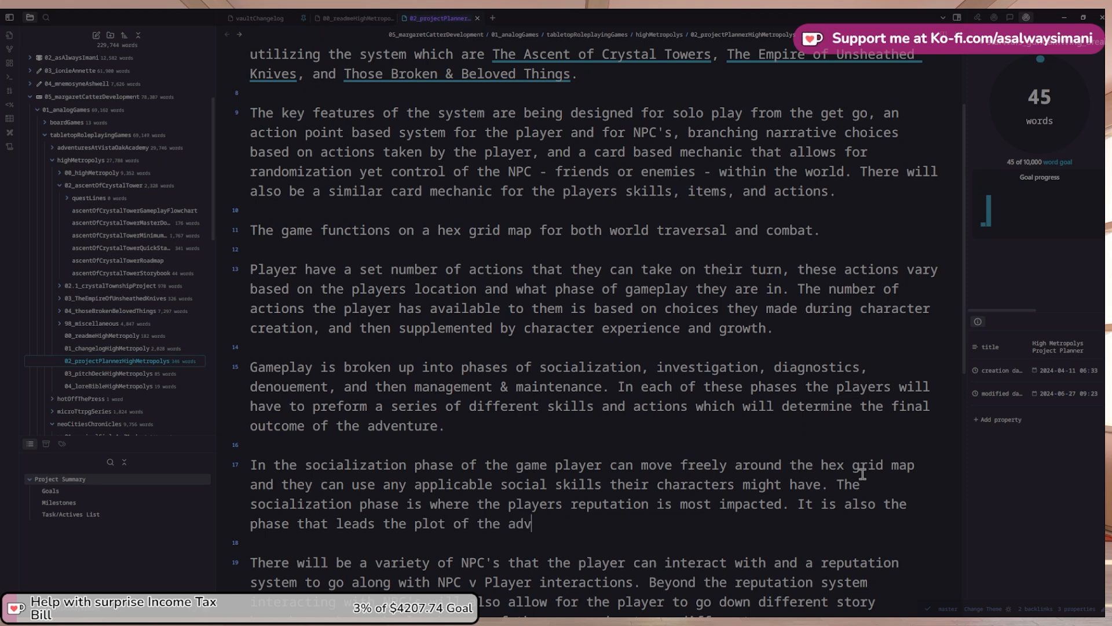
pyautogui.write('enture')
pyautogui.hotkey('ctrl', 'shift', 'Left')
pyautogui.write('adventure forward')
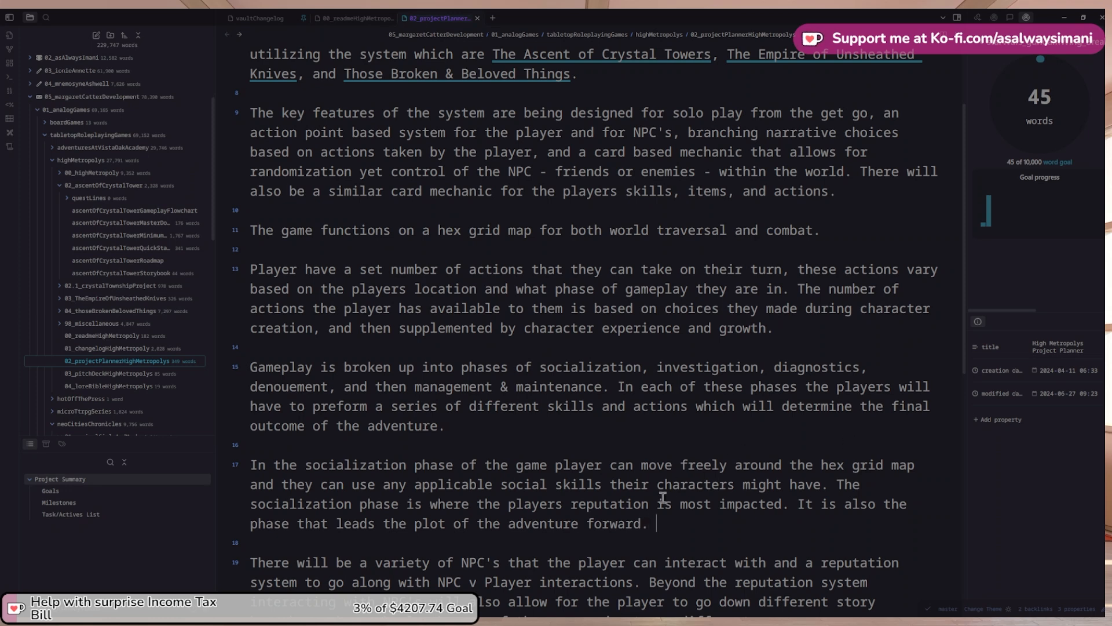
# Add the sentence 'This is how the players will get most of the in adventure quest'
pyautogui.write('This is how th')
pyautogui.press('BackSpace')
pyautogui.press('BackSpace')
pyautogui.write('how the players will ')
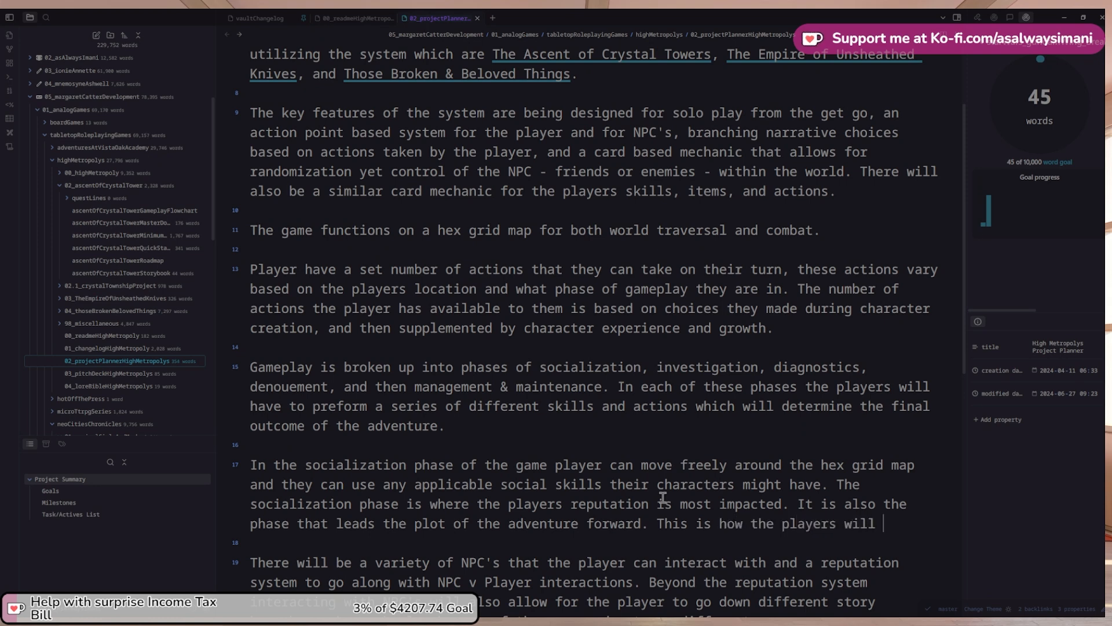
pyautogui.write('get most of thei')
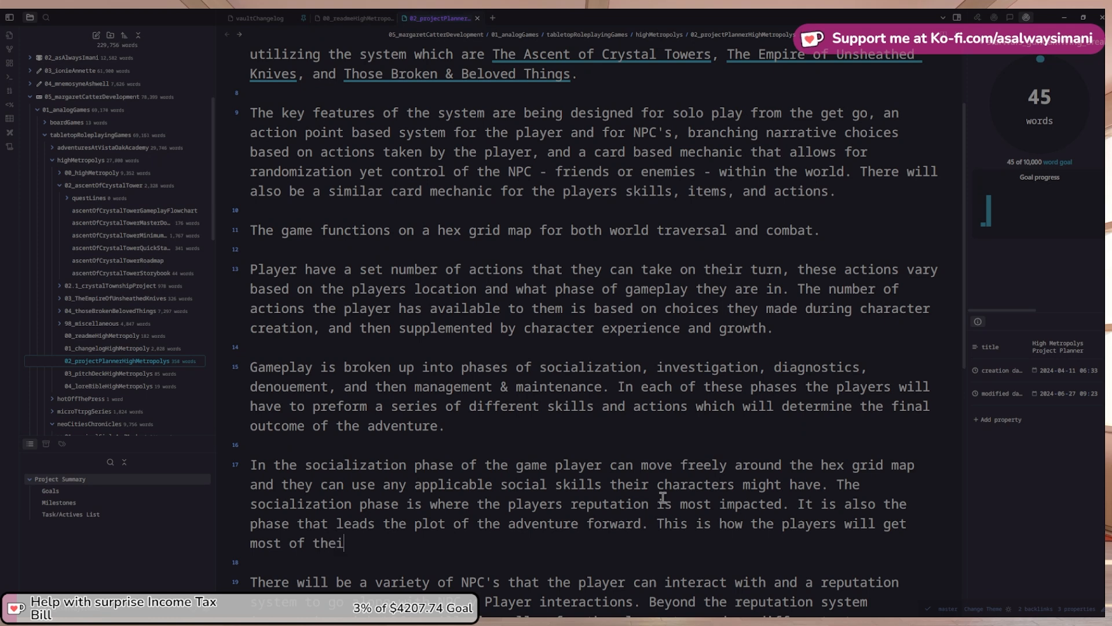
pyautogui.write('r')
pyautogui.hotkey('ctrl', 'shift', 'Left')
pyautogui.hotkey('ctrl', 'shift', 'Left')
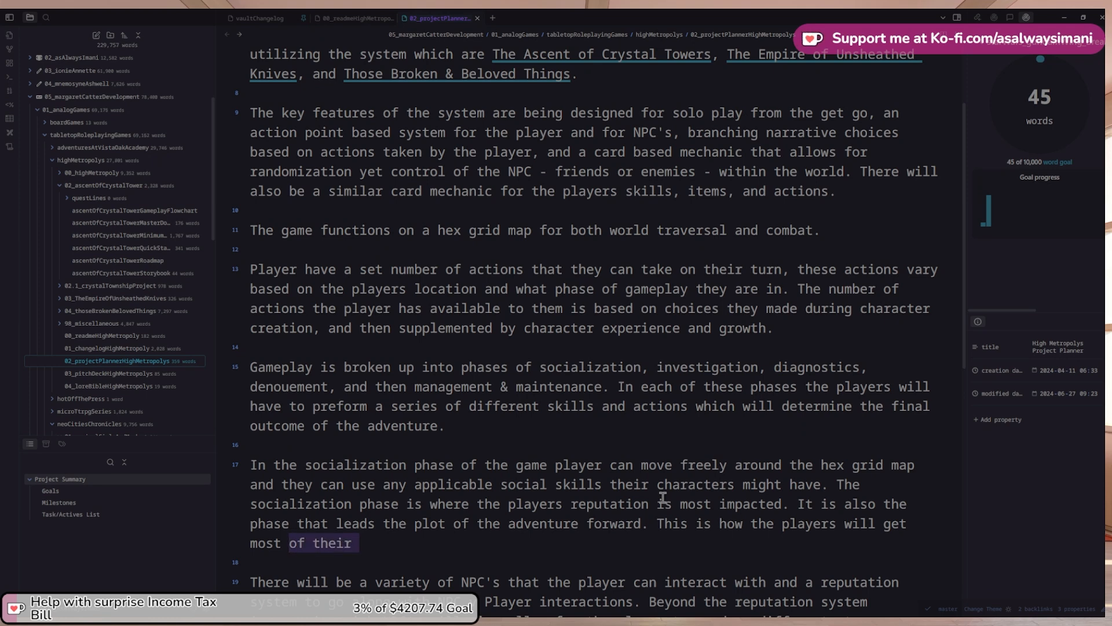
pyautogui.press('Right')
pyautogui.press('BackSpace')
pyautogui.press('BackSpace')
pyautogui.press('BackSpace')
pyautogui.write('in game quest')
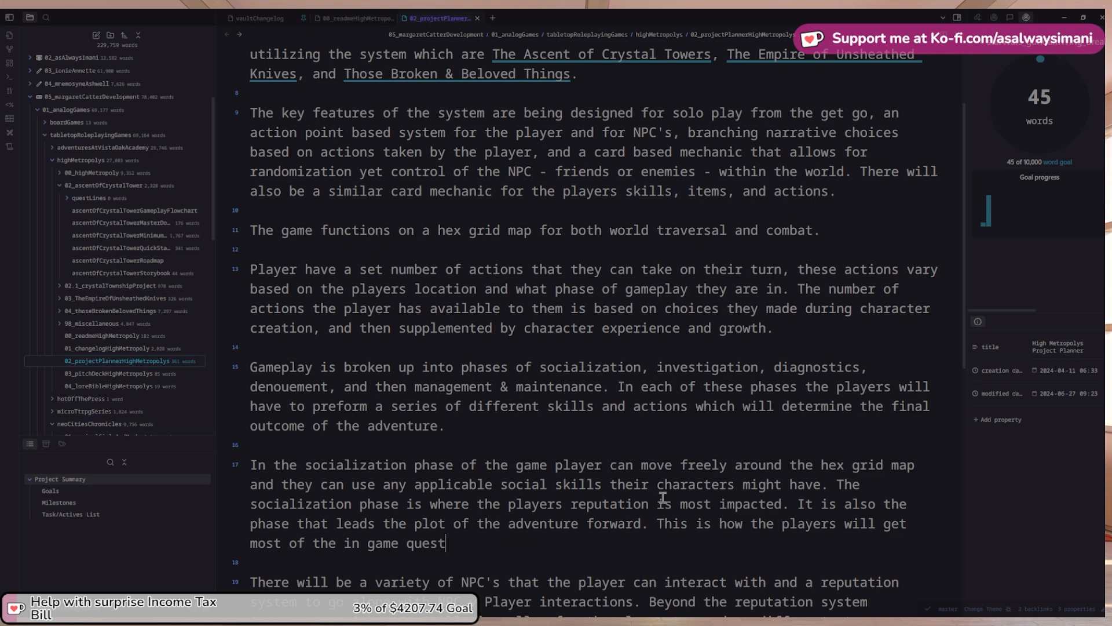
pyautogui.hotkey('ctrl', 'Left')
pyautogui.hotkey('ctrl', 'shift', 'Left')
pyautogui.write('ad')
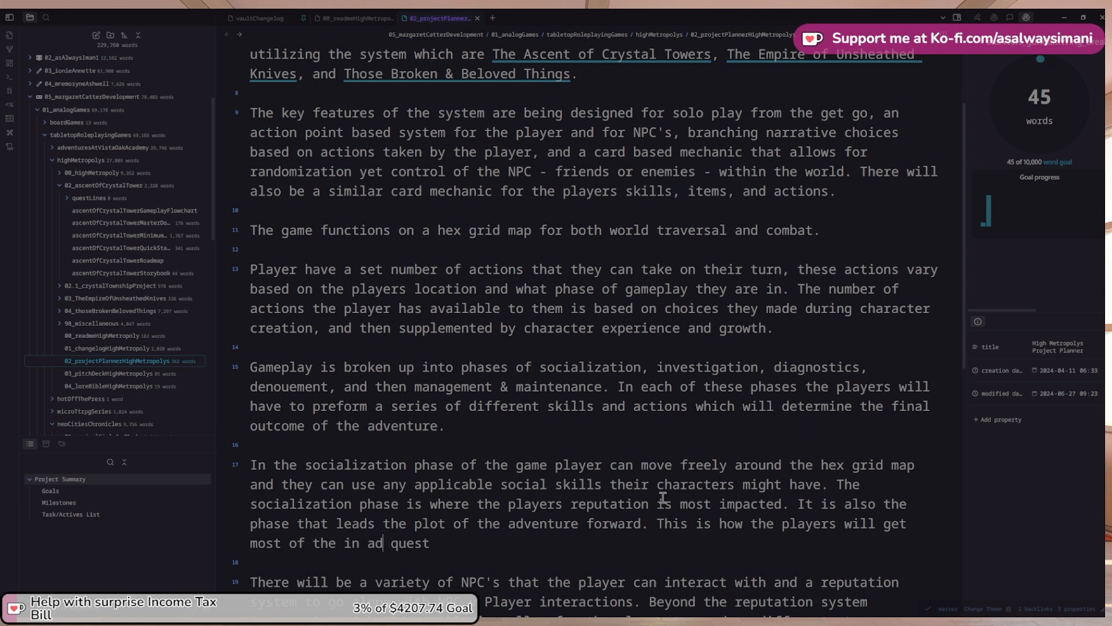
pyautogui.write('venture')
pyautogui.scroll(1, 539, 493)
pyautogui.scroll(-3, 539, 493)
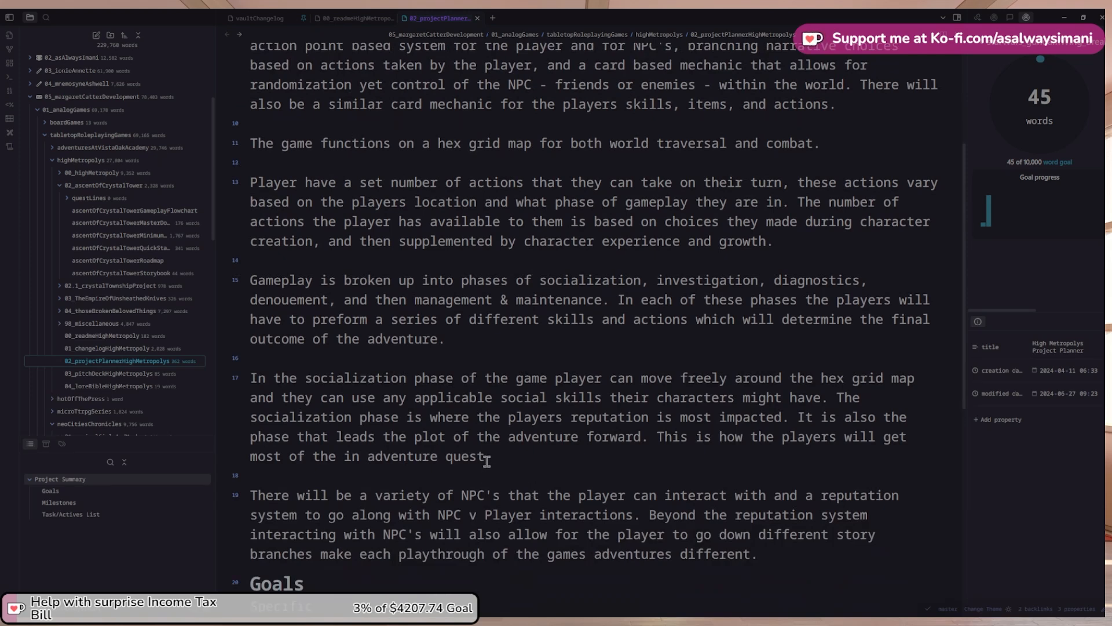
# Continue: completing quests has an effect, positive or negative, on a player's reputation
pyautogui.click(505, 457)
pyautogui.write('. Completing quest will have')
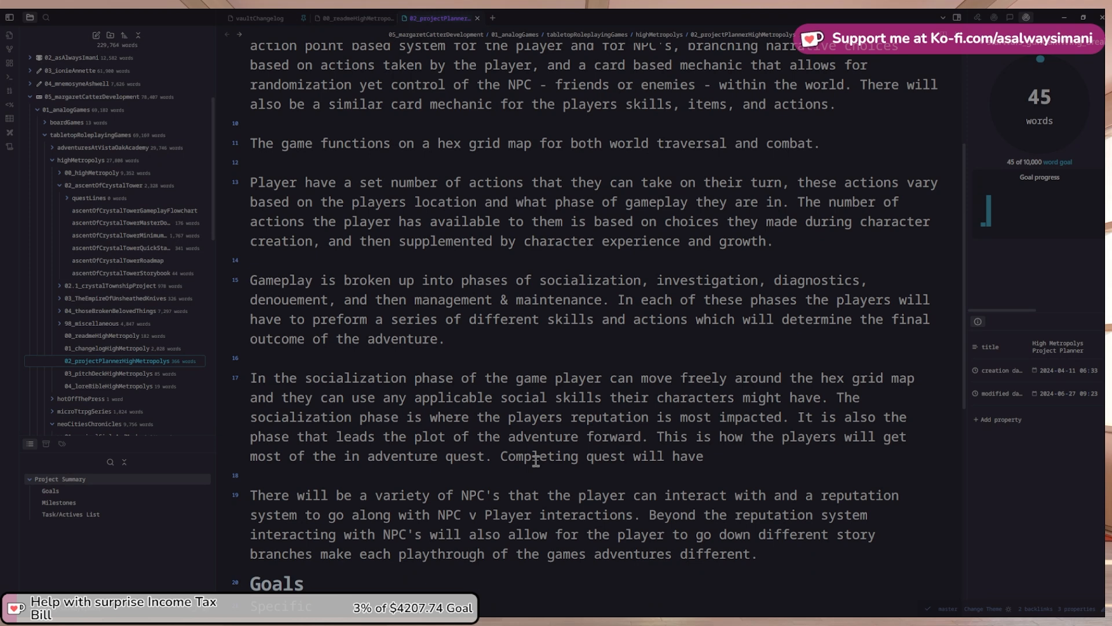
pyautogui.write(' an effect -')
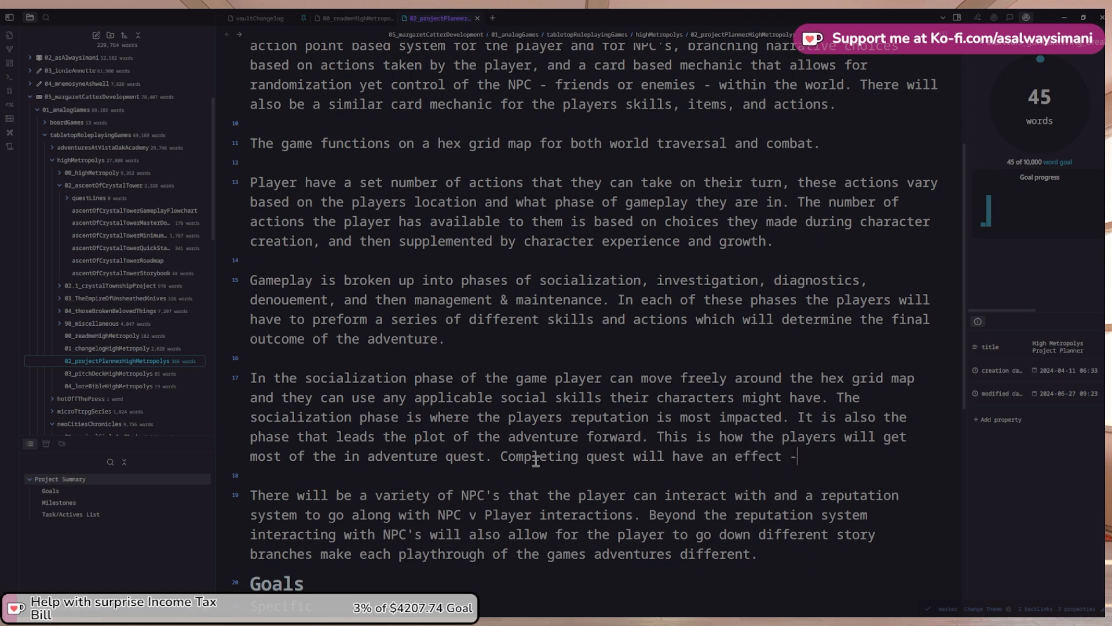
pyautogui.write(' positive or negative 0')
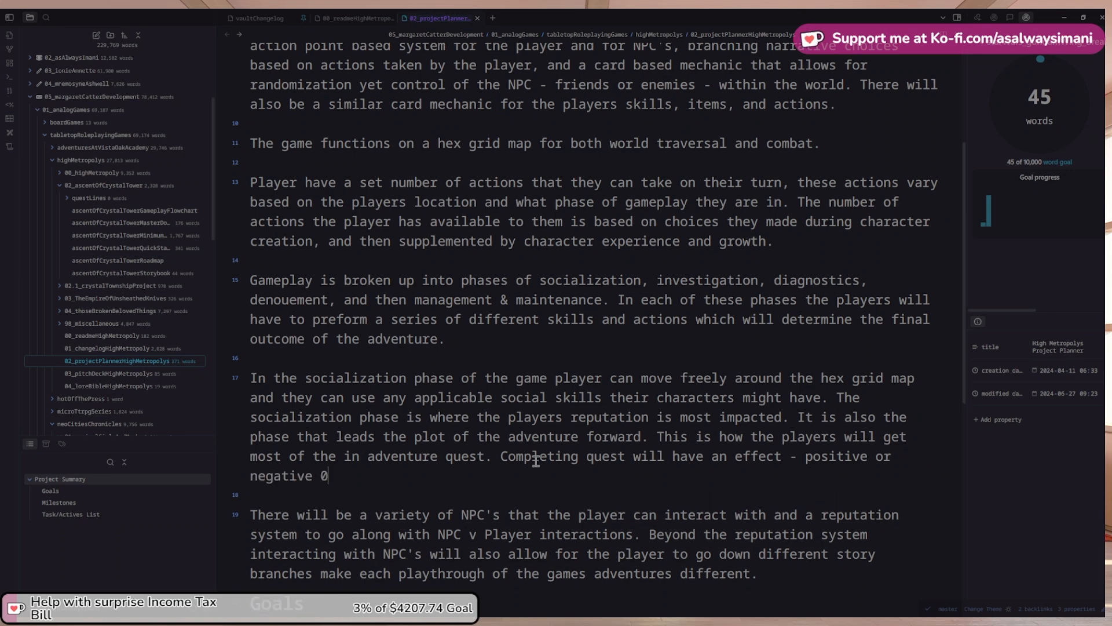
pyautogui.press('BackSpace')
pyautogui.write('- on a pla')
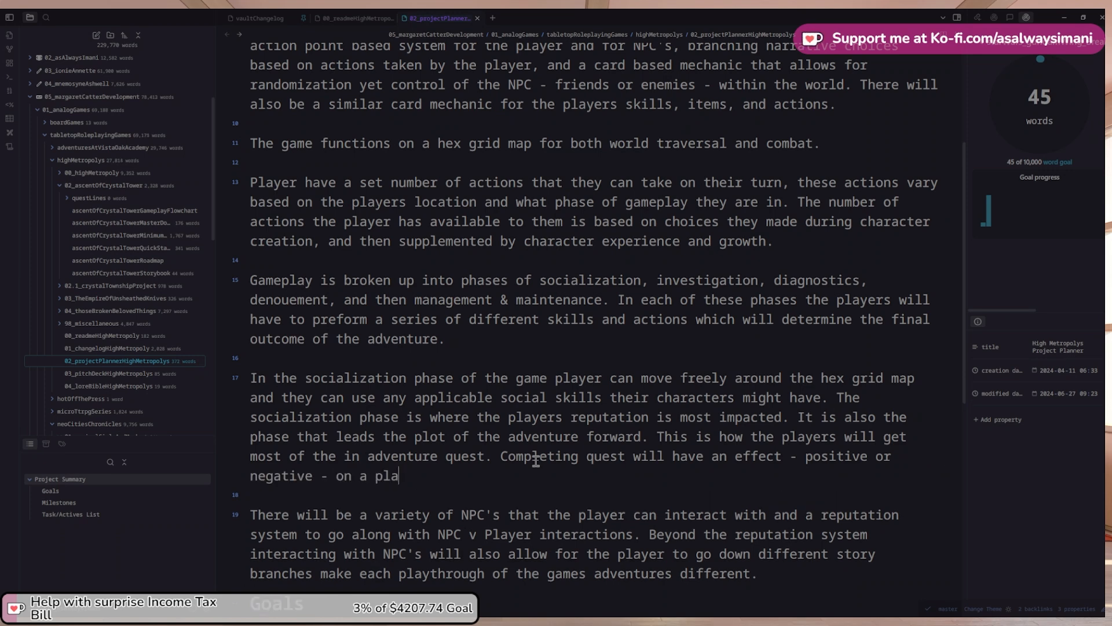
pyautogui.write('yers repuaa')
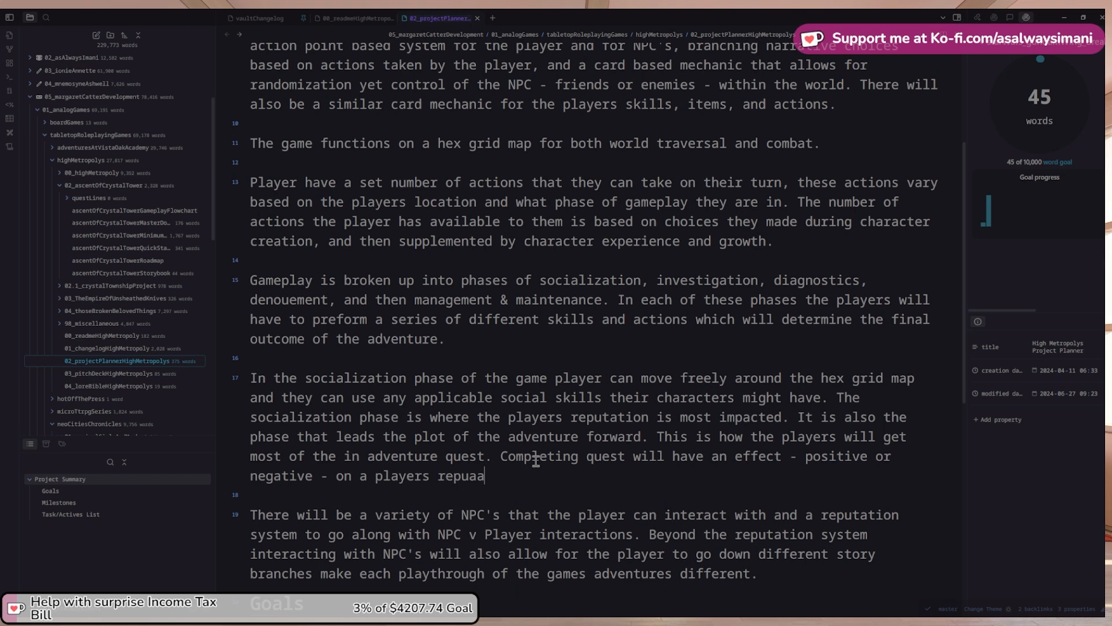
pyautogui.press('BackSpace')
pyautogui.write('tion as well a')
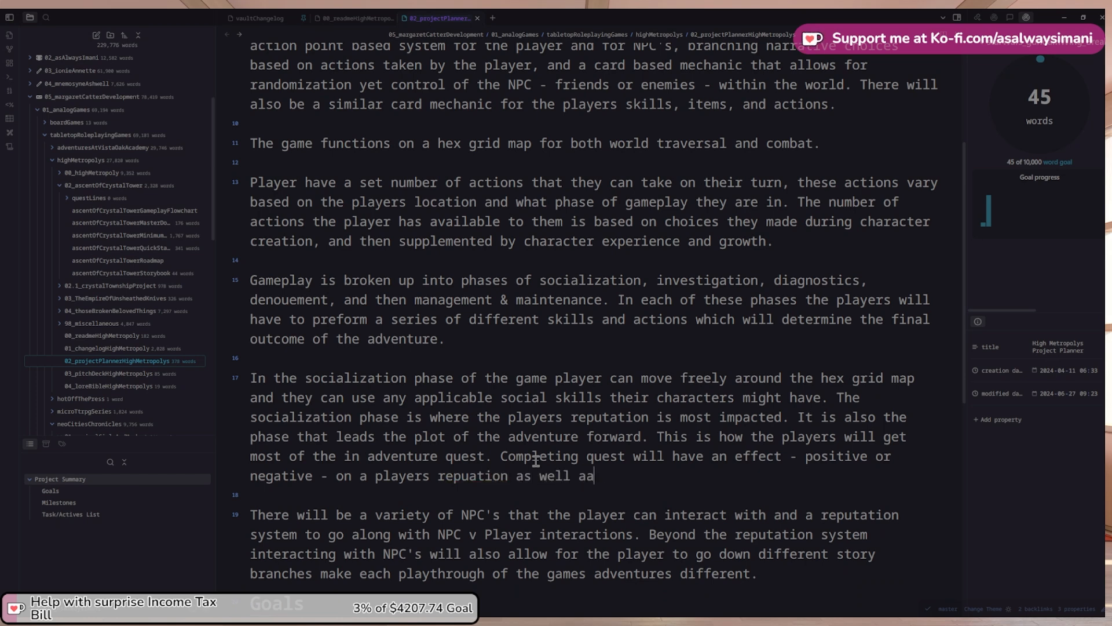
pyautogui.press('BackSpace')
pyautogui.write('s')
# Fix 'reputation' and 'possibly', and end with 'advancing them within their chosen goal.'
pyautogui.rightClick(499, 473)
pyautogui.click(544, 272)
pyautogui.write('possiblity')
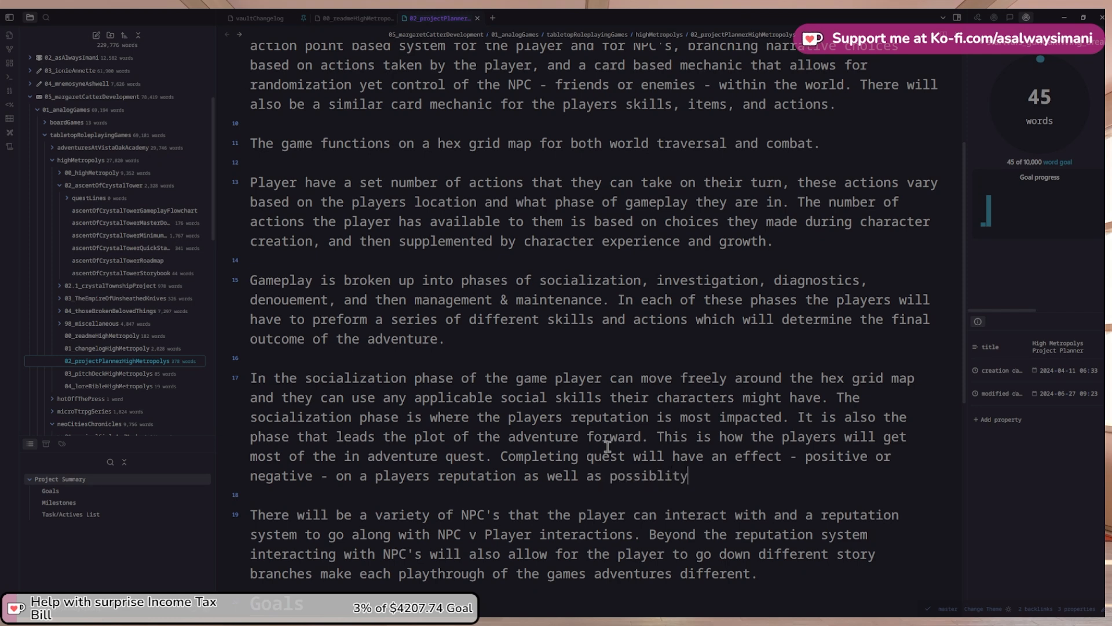
pyautogui.press('BackSpace')
pyautogui.press('BackSpace')
pyautogui.press('BackSpace')
pyautogui.write('ly')
pyautogui.rightClick(644, 474)
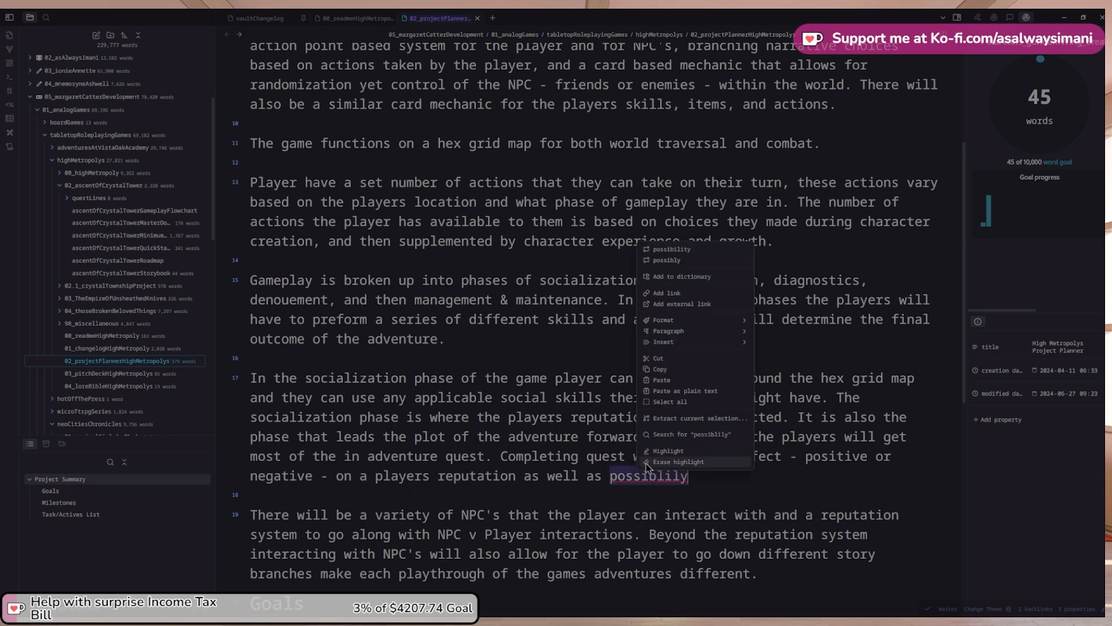
pyautogui.click(688, 260)
pyautogui.write('ad')
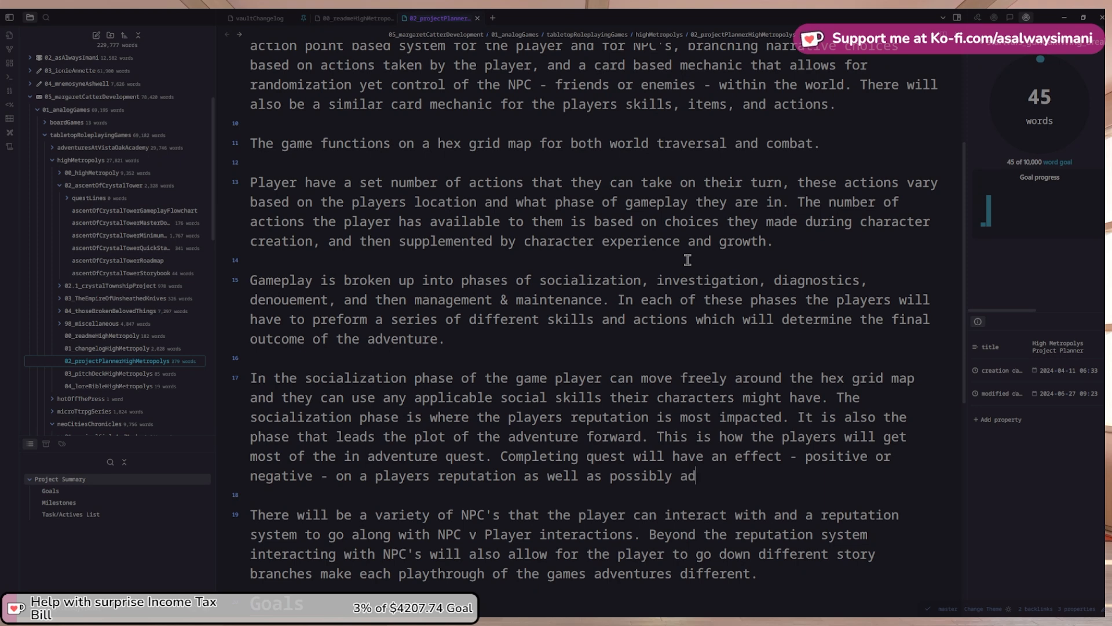
pyautogui.write('vancing them')
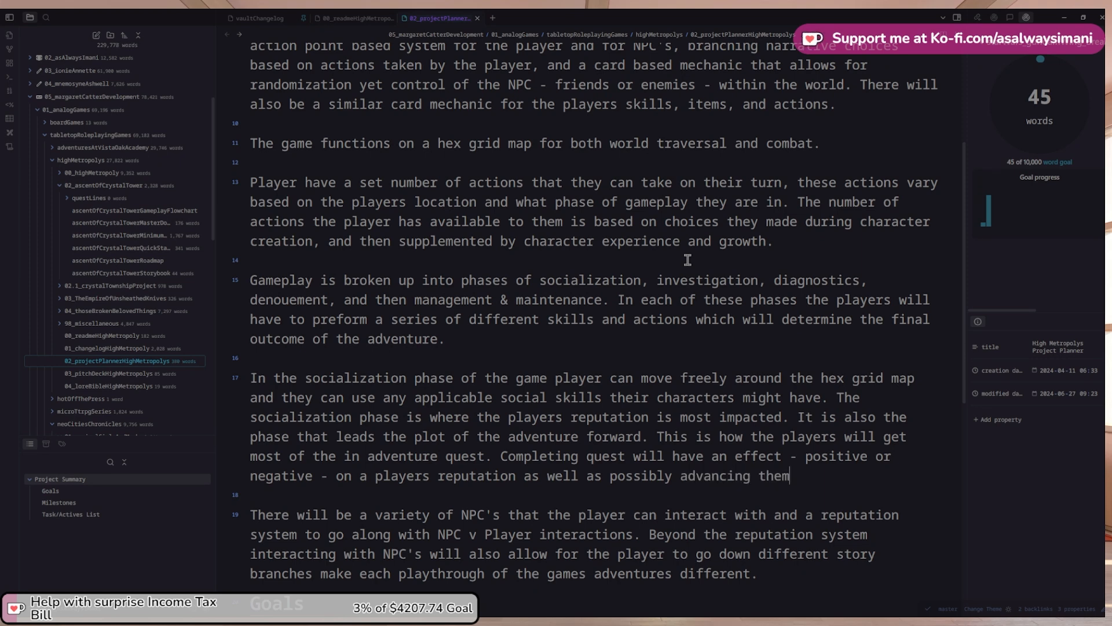
pyautogui.write(' within their choo')
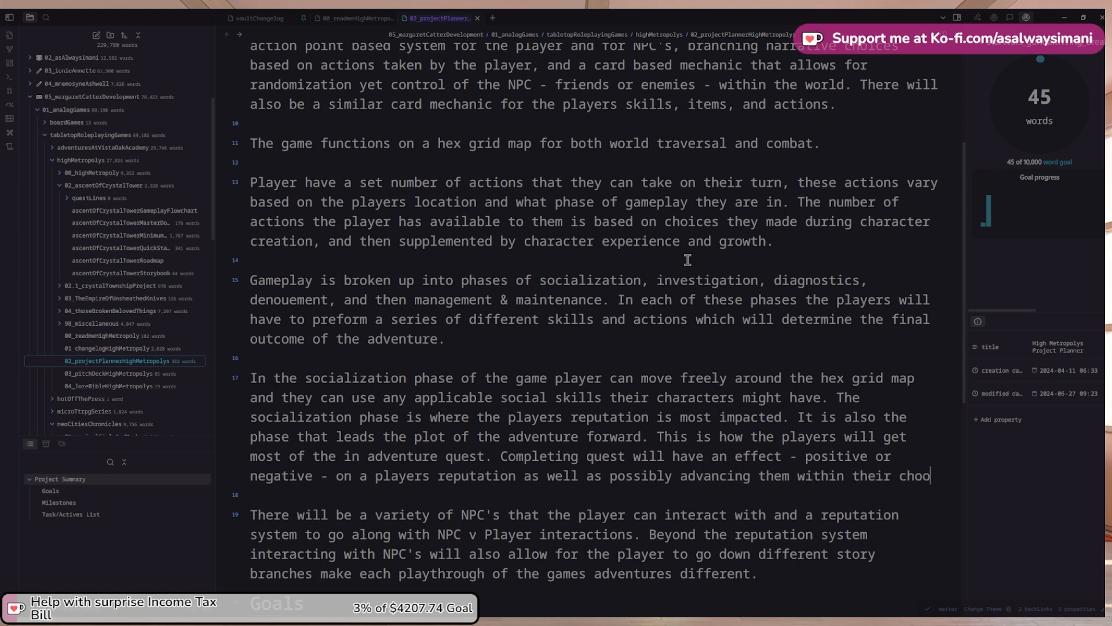
pyautogui.write('sen goal.')
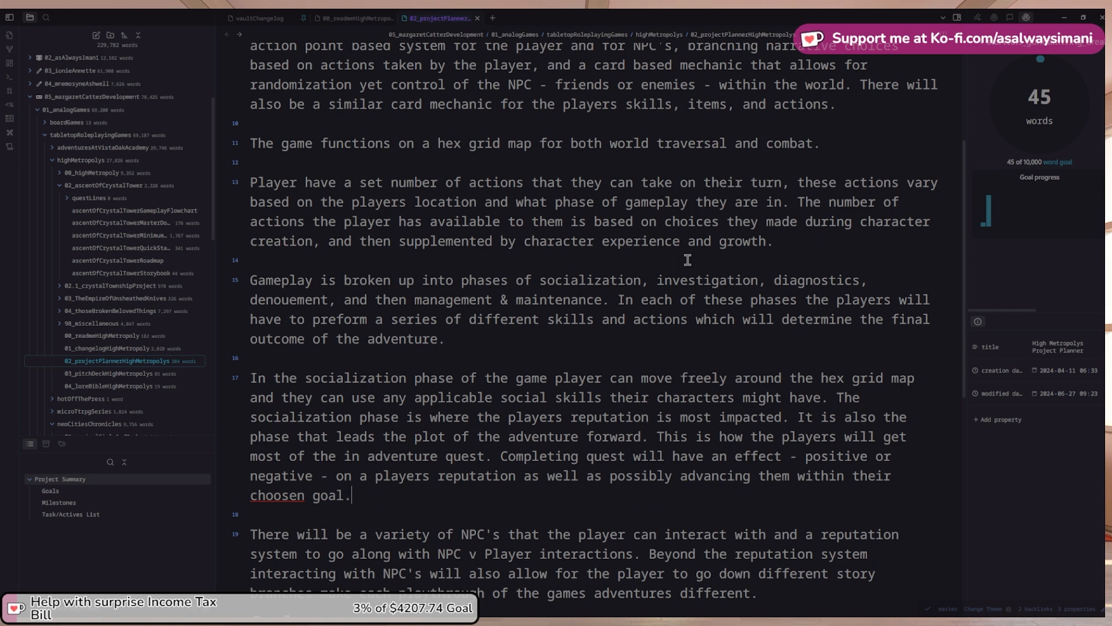
pyautogui.rightClick(293, 494)
pyautogui.click(336, 268)
pyautogui.scroll(1, 327, 472)
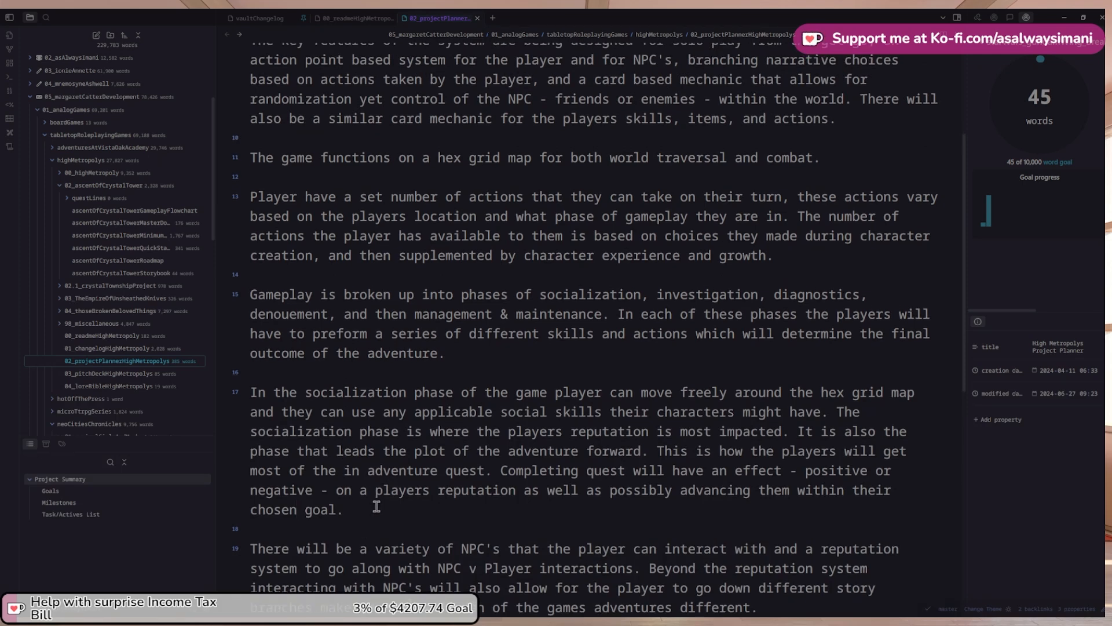
# Start a new paragraph beginning 'The investigation phase come about either'
pyautogui.press('Return')
pyautogui.press('Return')
pyautogui.write('Geti')
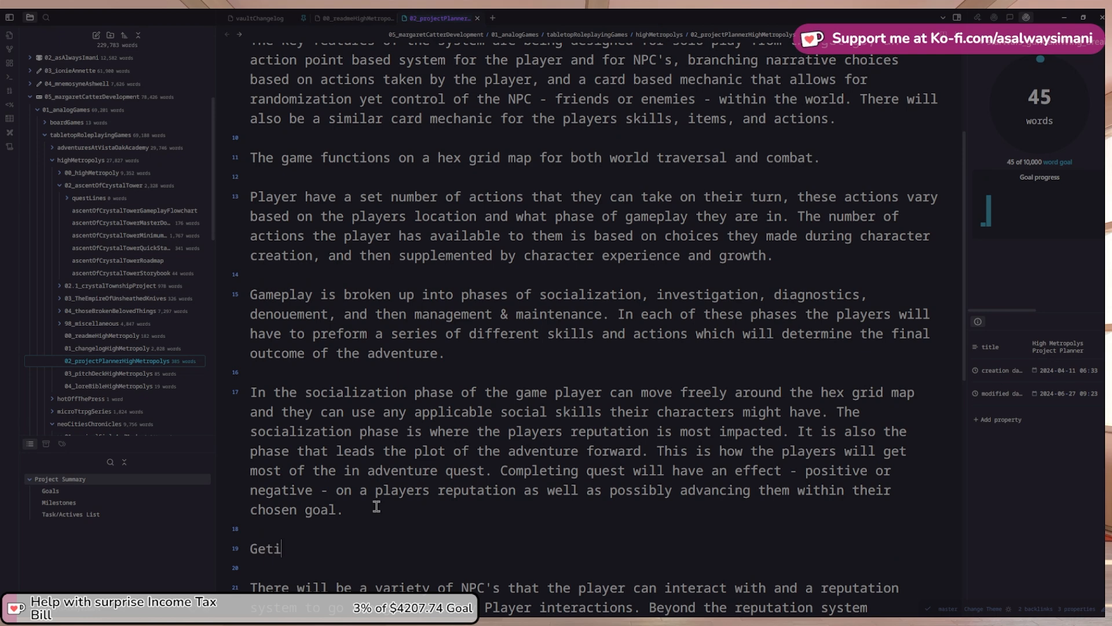
pyautogui.press('BackSpace')
pyautogui.press('BackSpace')
pyautogui.press('BackSpace')
pyautogui.press('BackSpace')
pyautogui.write('When gett')
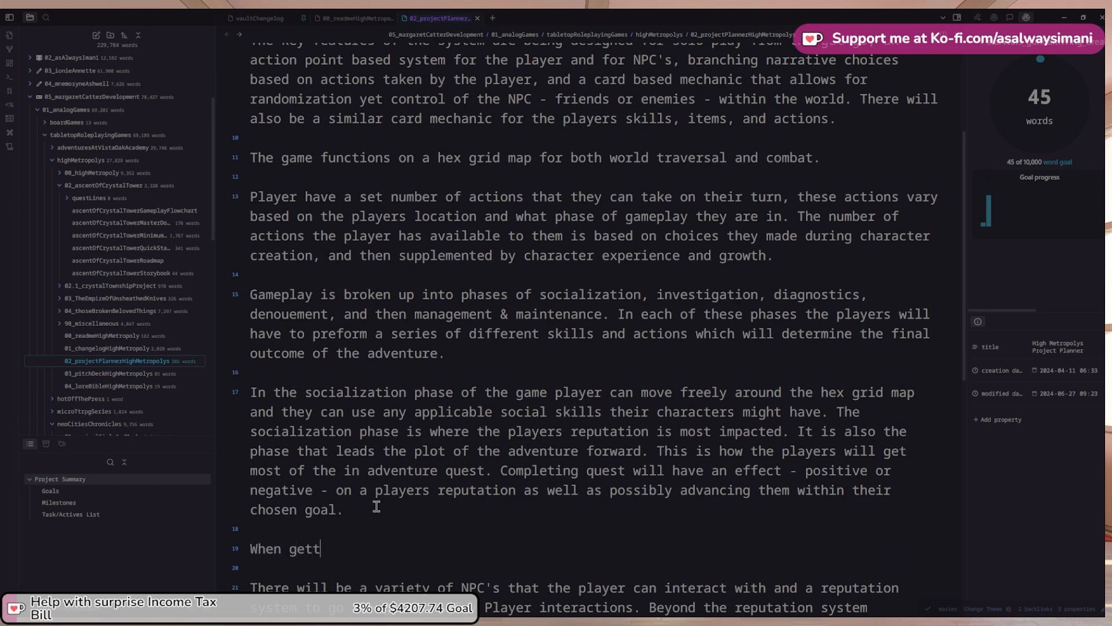
pyautogui.write('ing')
pyautogui.hotkey('ctrl', 'shift', 'Left')
pyautogui.hotkey('ctrl', 'shift', 'Left')
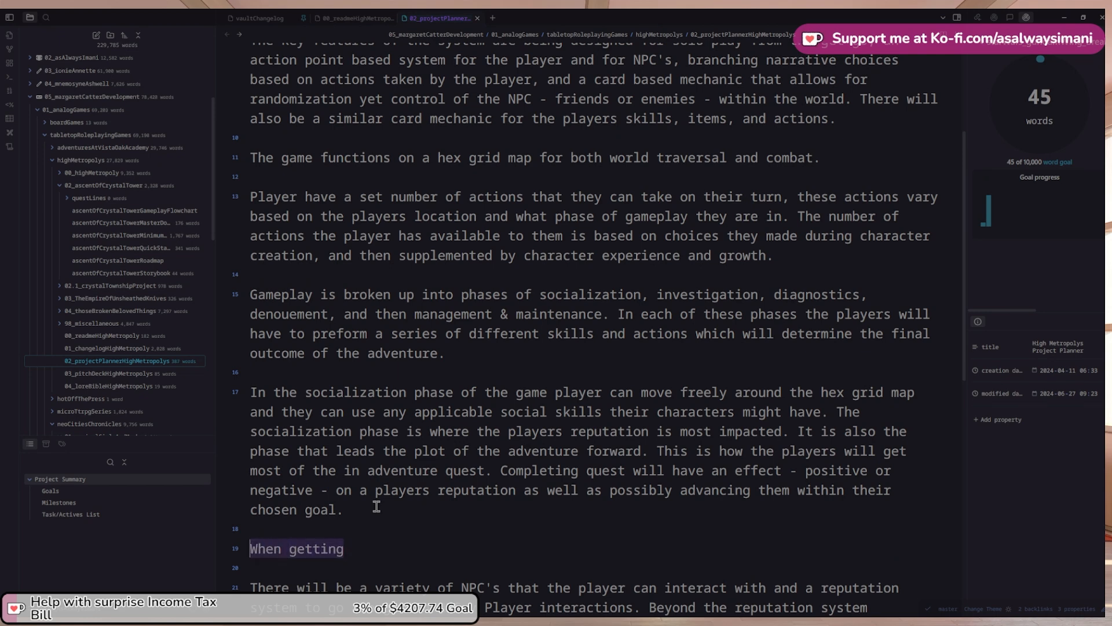
pyautogui.press('BackSpace')
pyautogui.write('In')
pyautogui.press('BackSpace')
pyautogui.press('BackSpace')
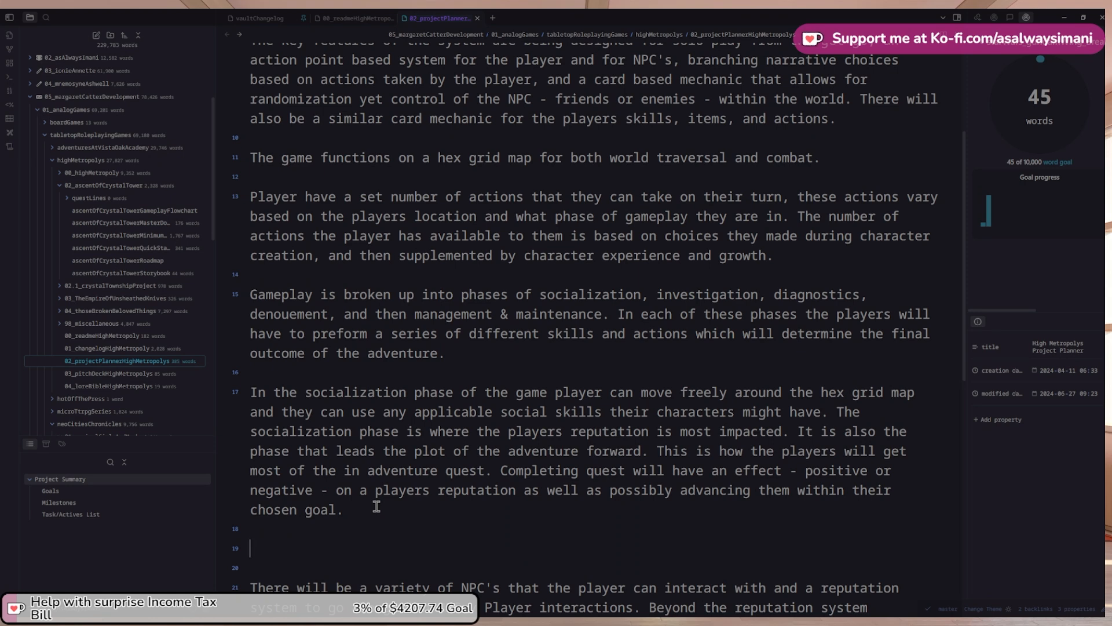
pyautogui.write('The investigation phase')
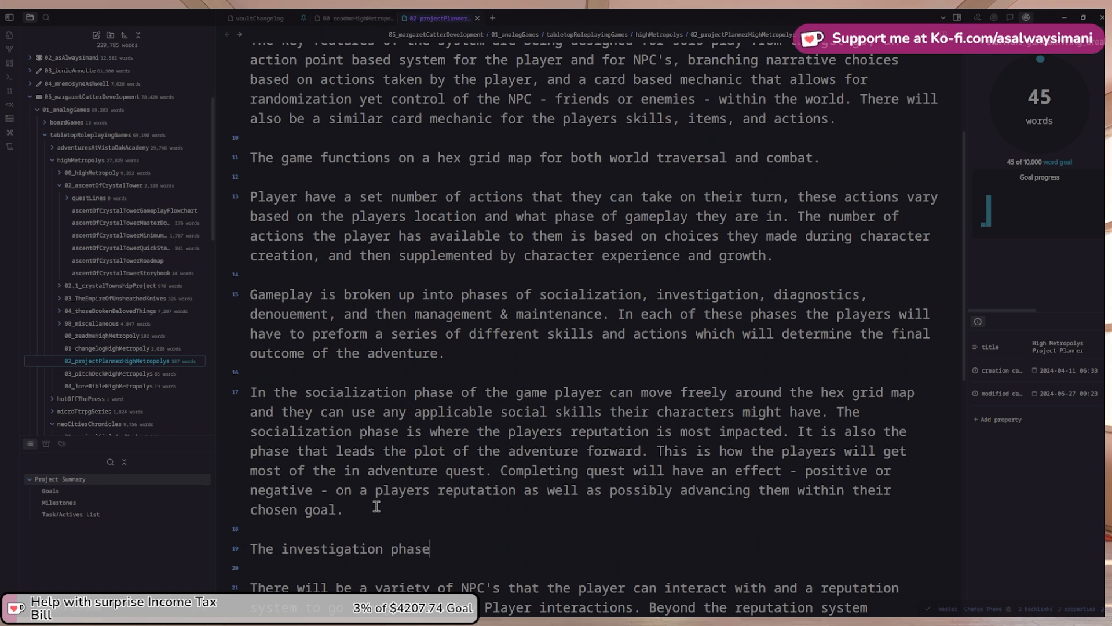
pyautogui.write(' come about e')
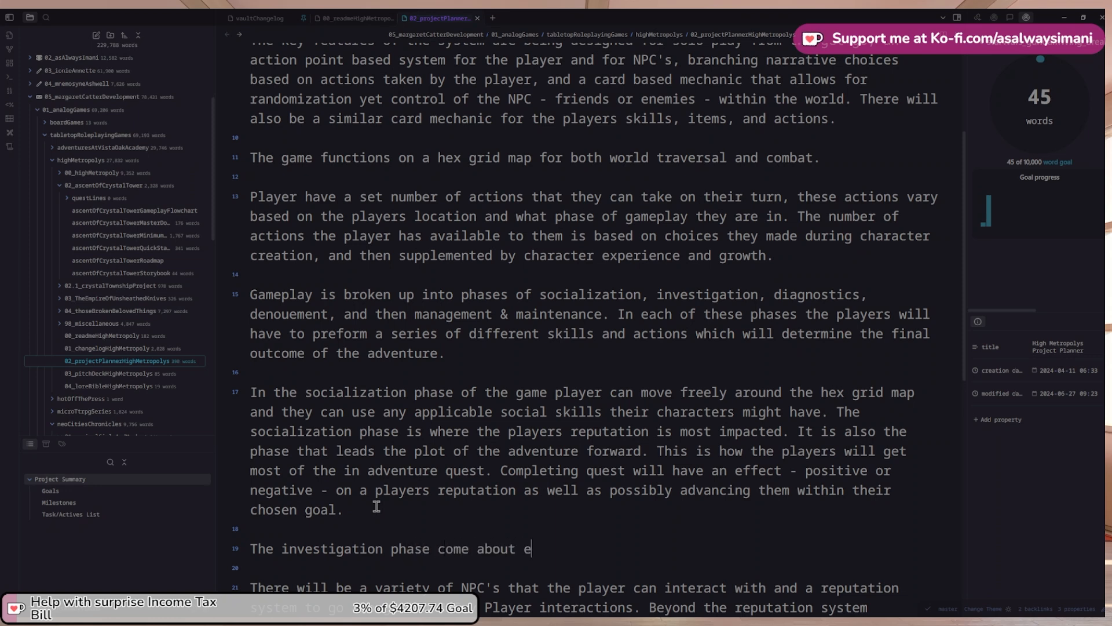
pyautogui.write('ither by')
# State it starts from an NPC quest or a clue noticed on the world map; begin 'The games maps'
pyautogui.press('BackSpace')
pyautogui.press('BackSpace')
pyautogui.write('due to the players ')
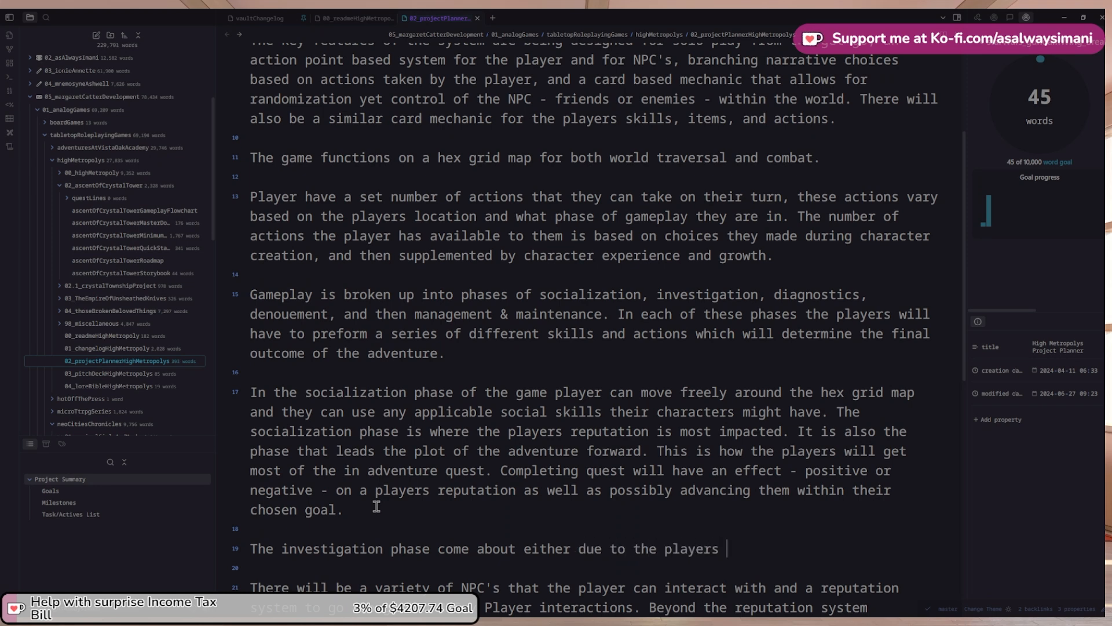
pyautogui.write('getting a quest ')
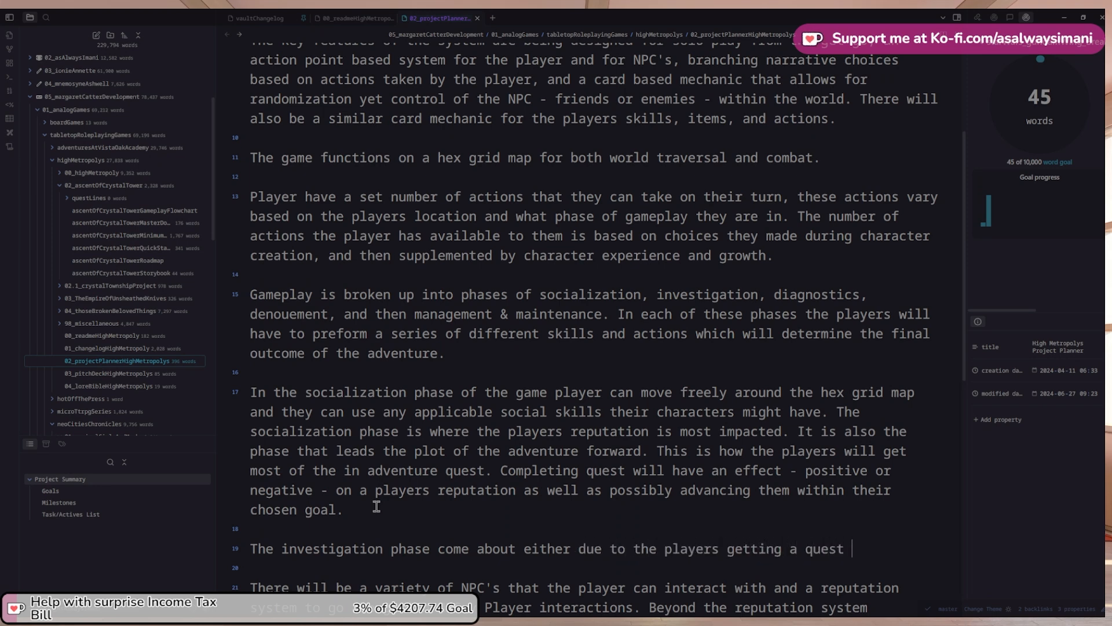
pyautogui.write('from the NPC o')
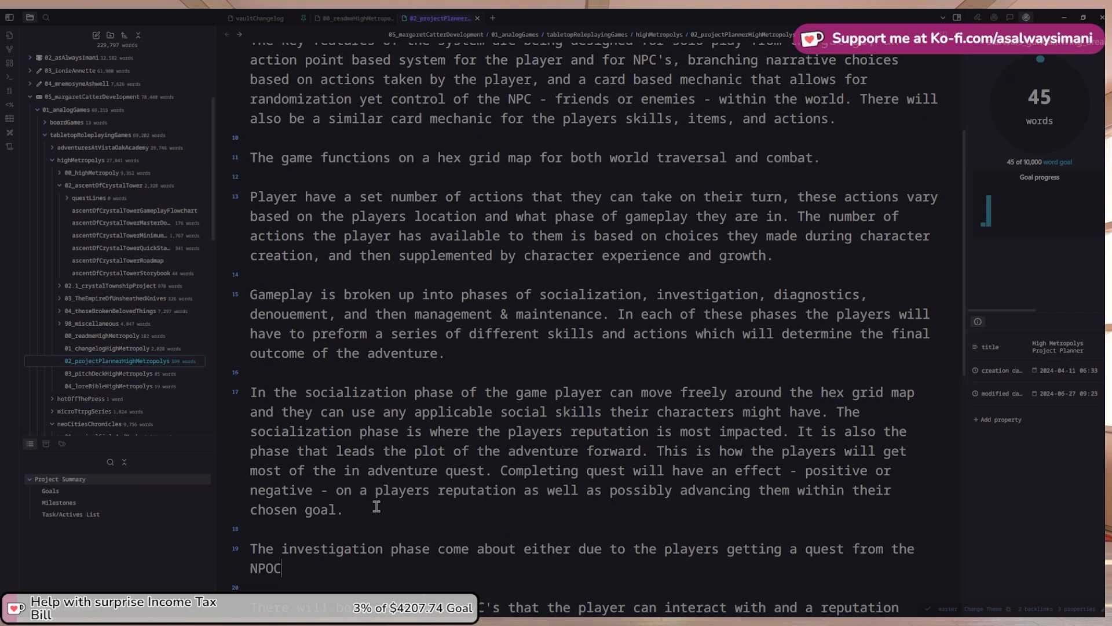
pyautogui.write('r be')
pyautogui.write(' chjh')
pyautogui.write('oosing to inv')
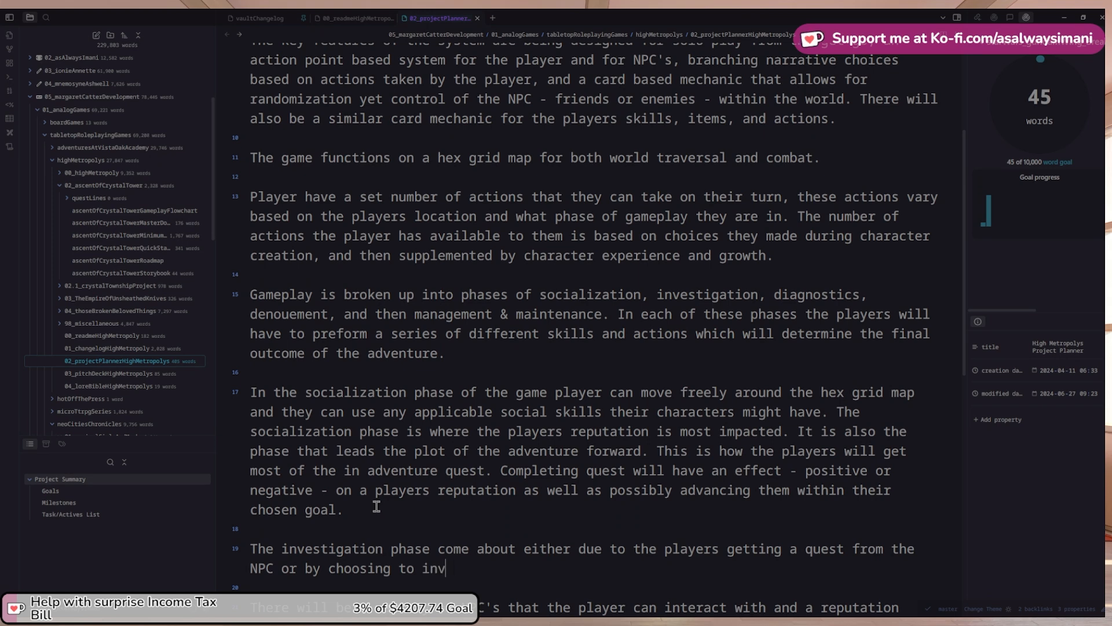
pyautogui.write('estigate dur')
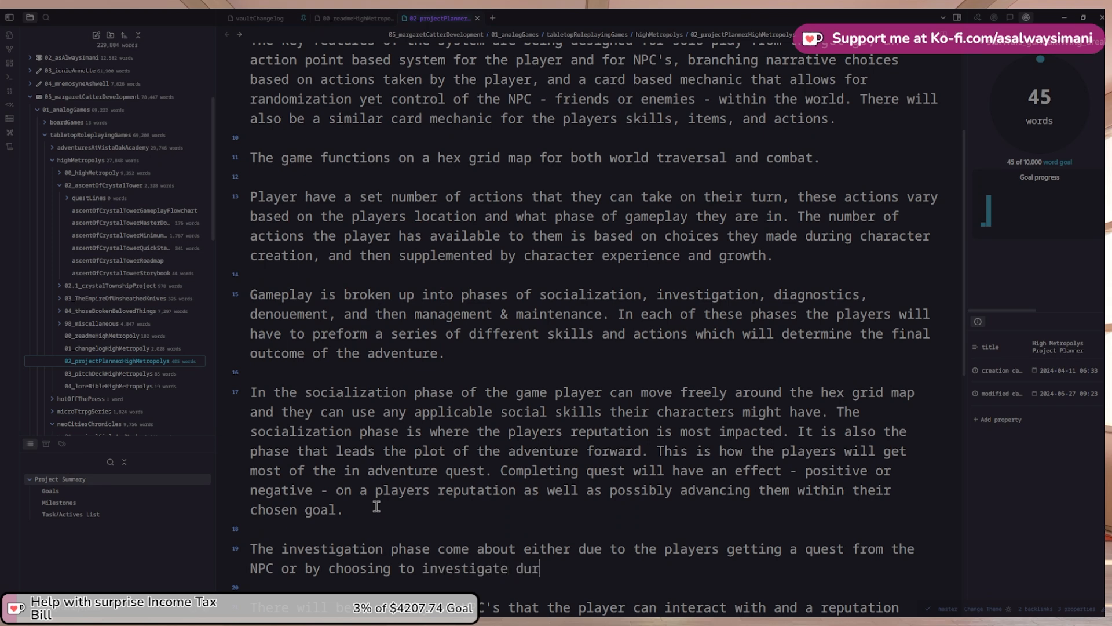
pyautogui.press('BackSpace')
pyautogui.press('BackSpace')
pyautogui.press('BackSpace')
pyautogui.write('due to seeing somethi')
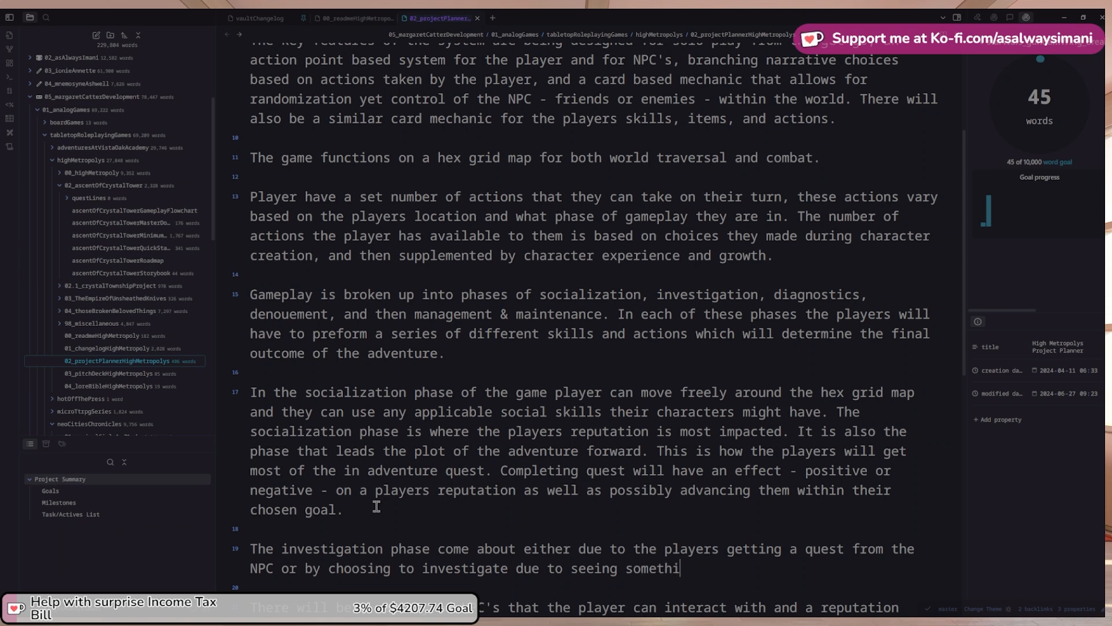
pyautogui.write('ng')
pyautogui.hotkey('ctrl', 'shift', 'Left')
pyautogui.hotkey('ctrl', 'shift', 'Left')
pyautogui.write('noticing a q')
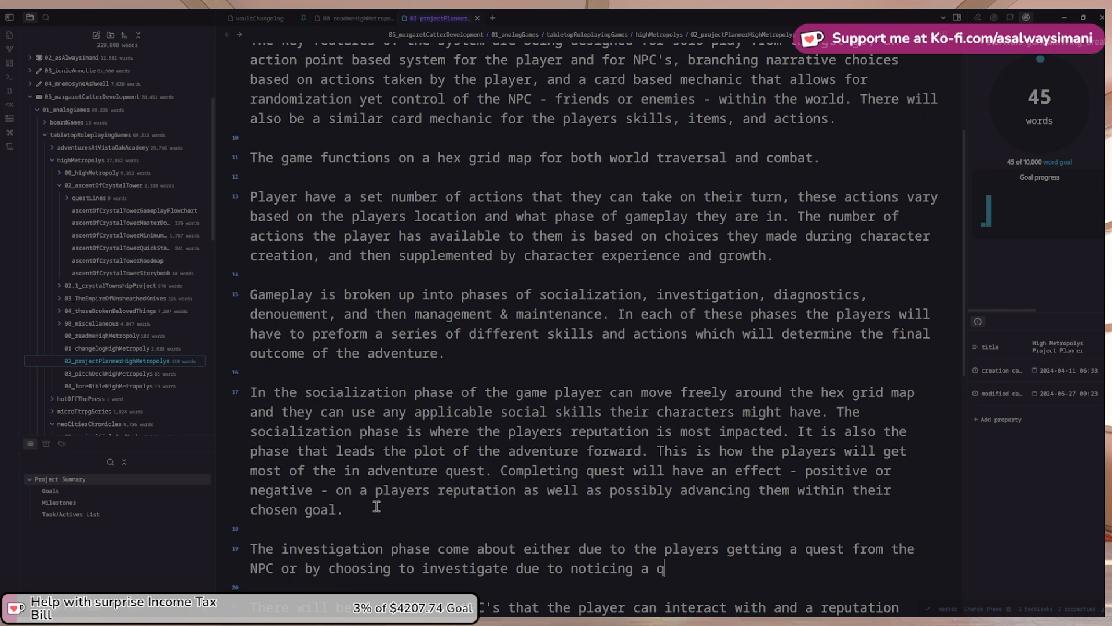
pyautogui.press('BackSpace')
pyautogui.write('clue on the world ma')
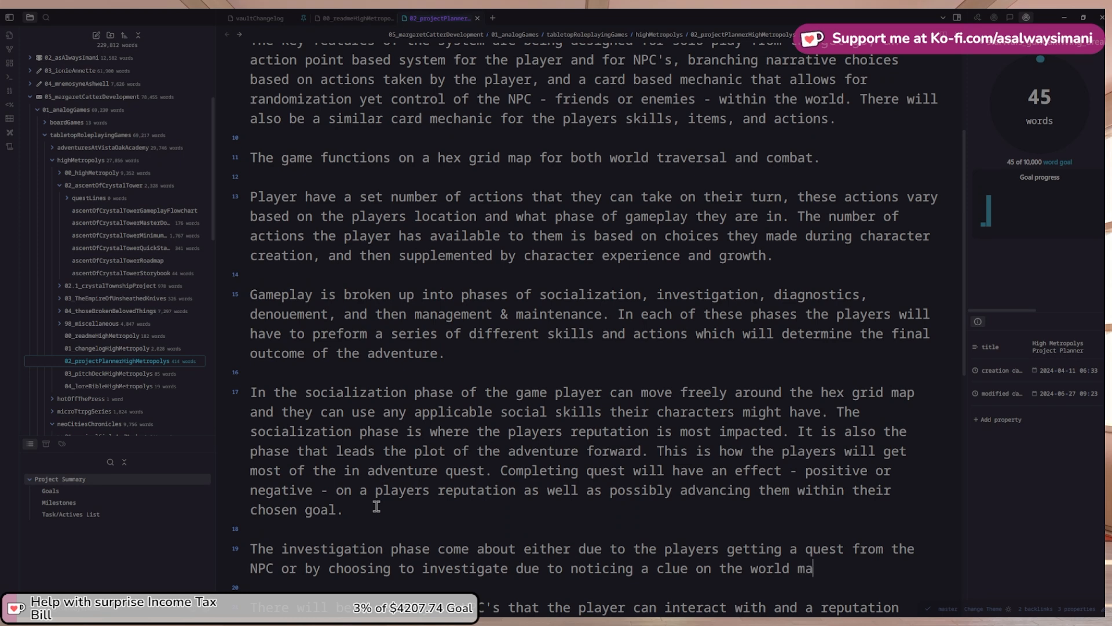
pyautogui.write('p.')
pyautogui.write('The world map ')
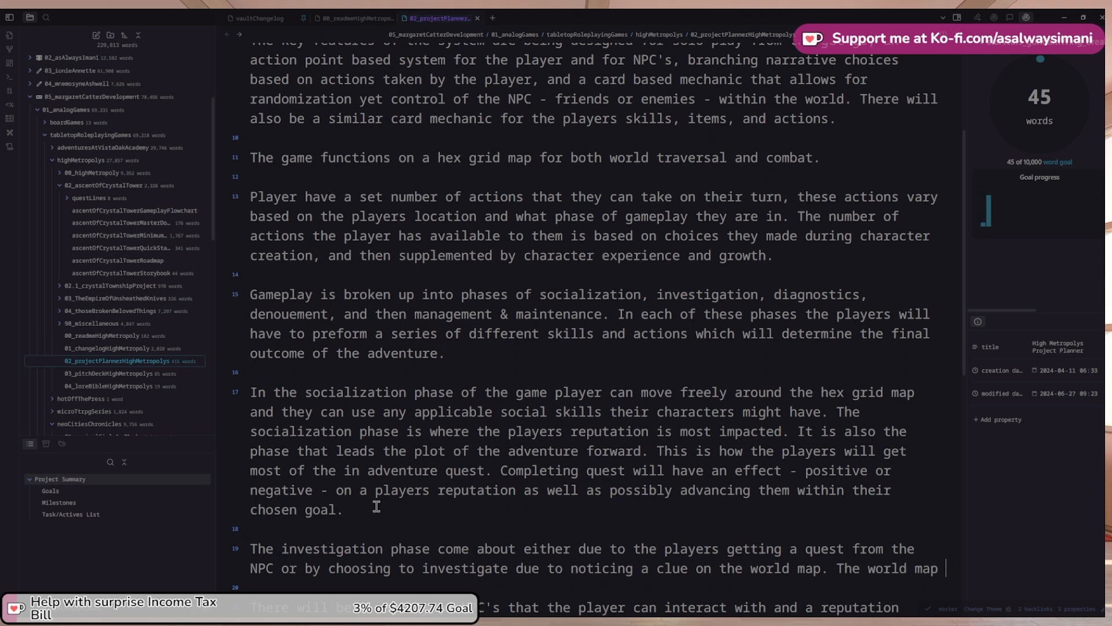
pyautogui.write('w')
pyautogui.hotkey('ctrl', 'shift', 'Left')
pyautogui.hotkey('ctrl', 'shift', 'Left')
pyautogui.hotkey('ctrl', 'shift', 'Left')
pyautogui.write('games maps')
# Say the maps mark NPCs and things whose appropriate actions can initiate an investigation
pyautogui.scroll(-4, 368, 490)
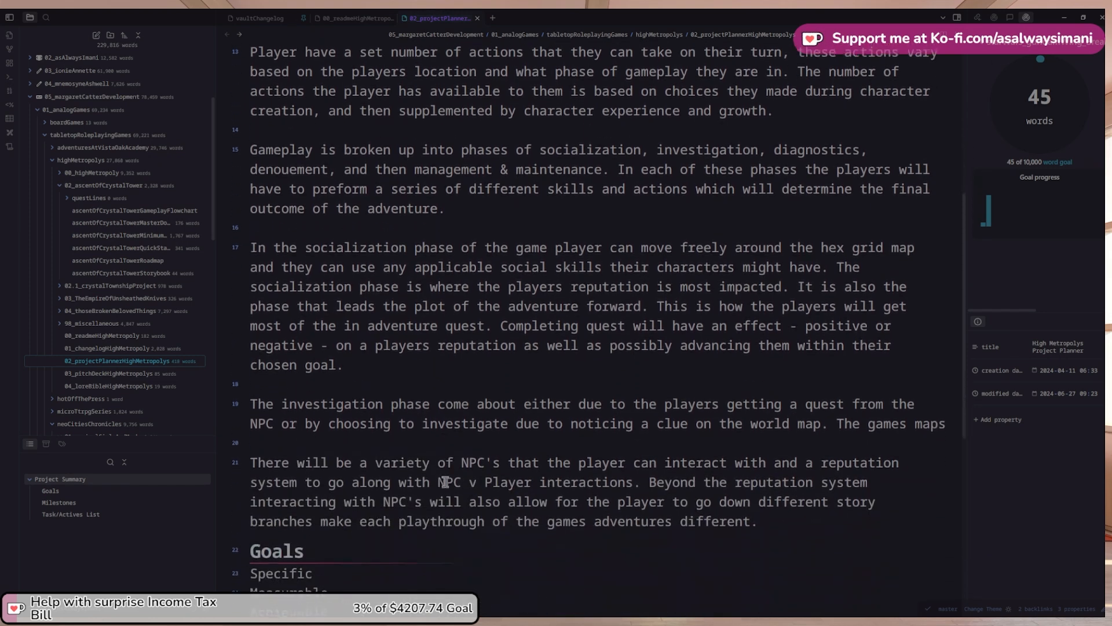
pyautogui.write('wi')
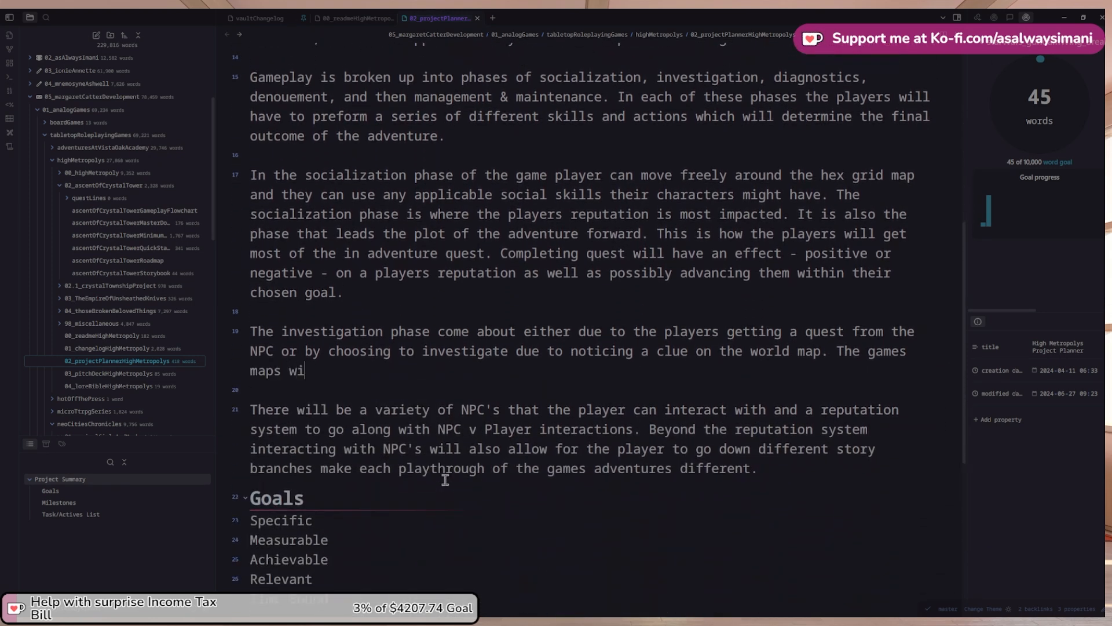
pyautogui.write("ll have not only NPC's")
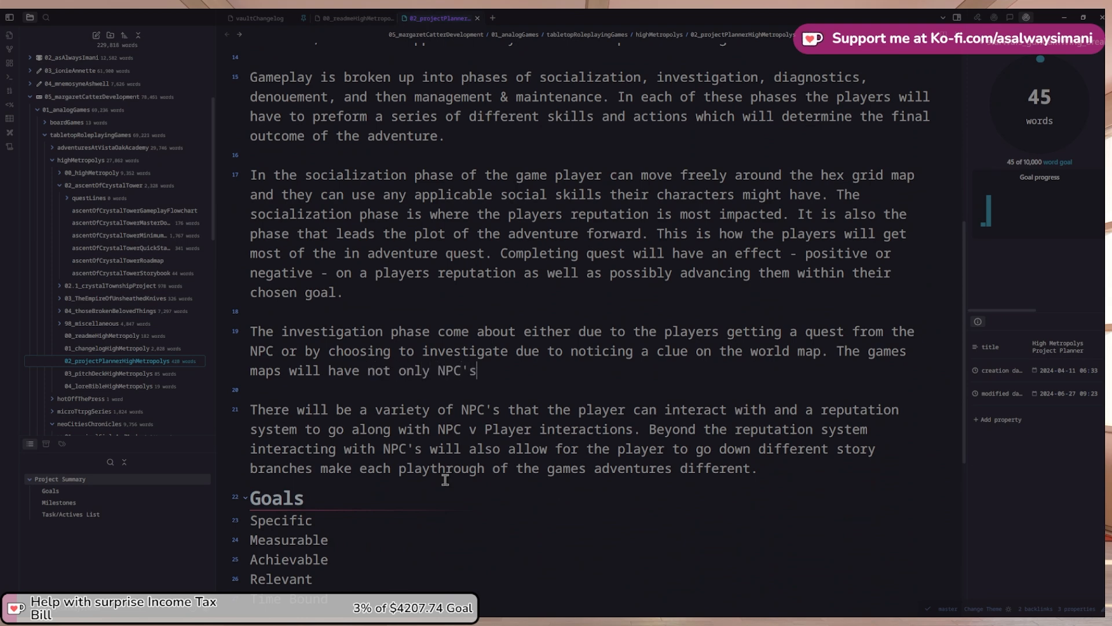
pyautogui.write(' marked o')
pyautogui.hotkey('ctrl', 'shift', 'Left')
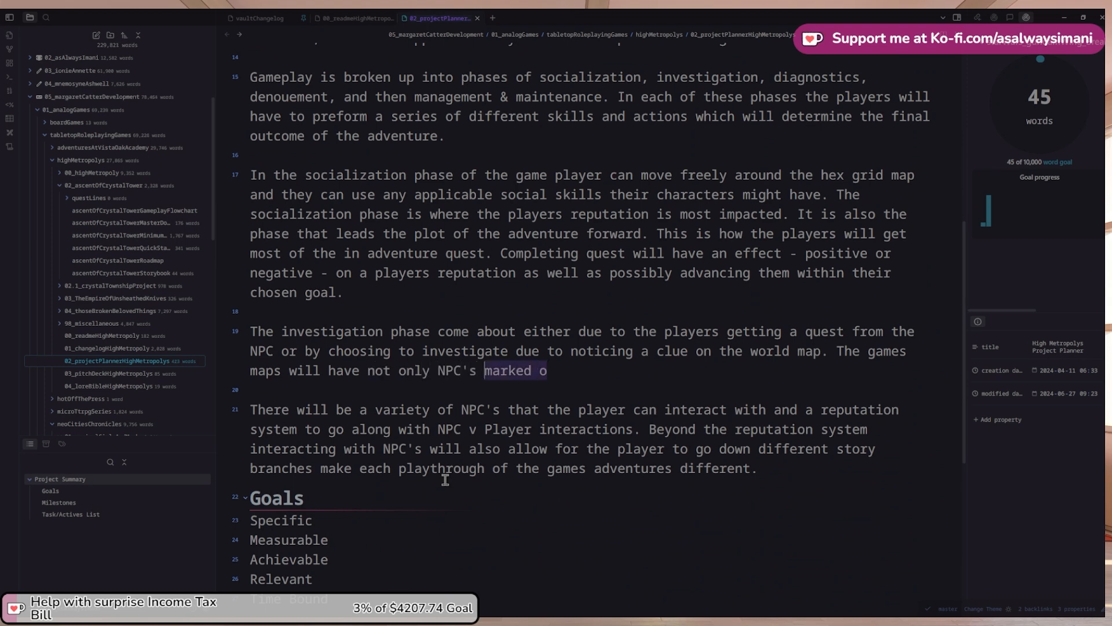
pyautogui.write('on them but also')
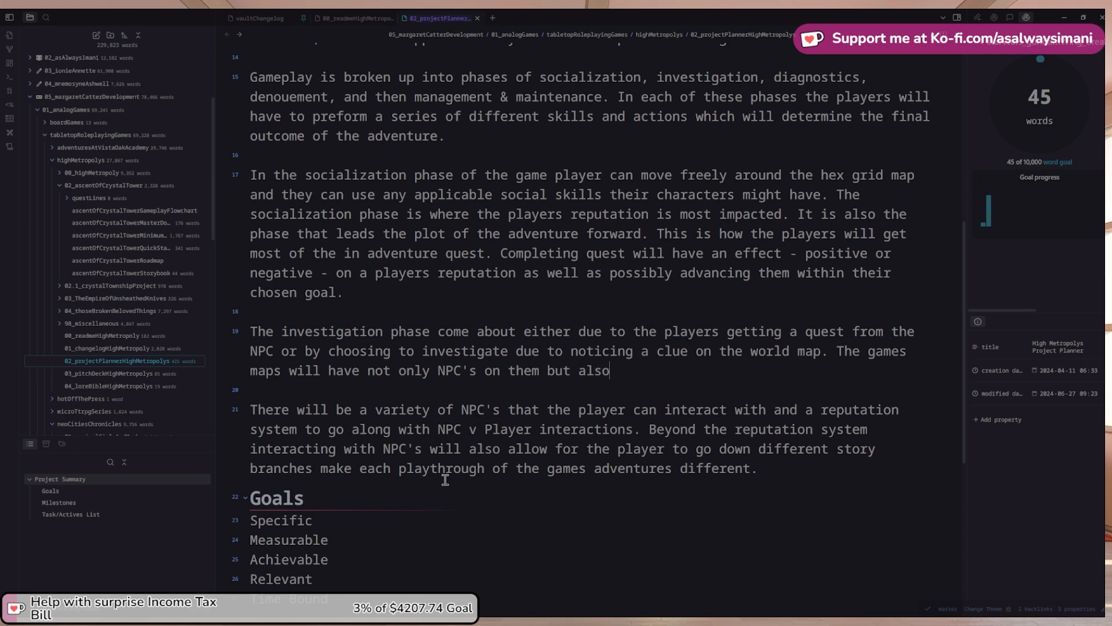
pyautogui.write(' things that')
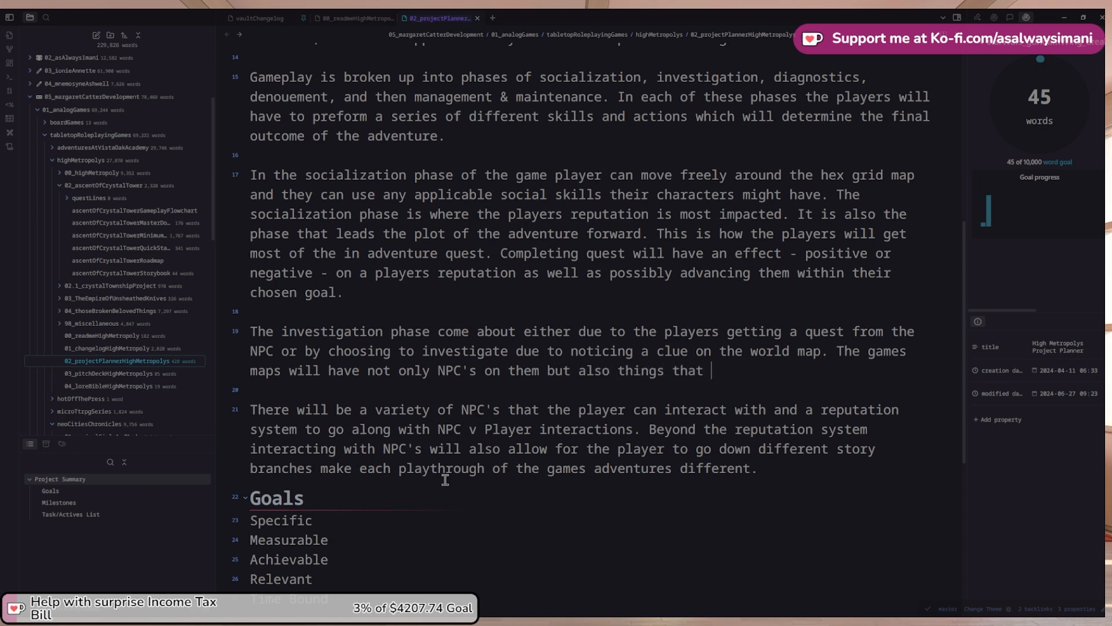
pyautogui.write(' if')
pyautogui.write('the player choose to a')
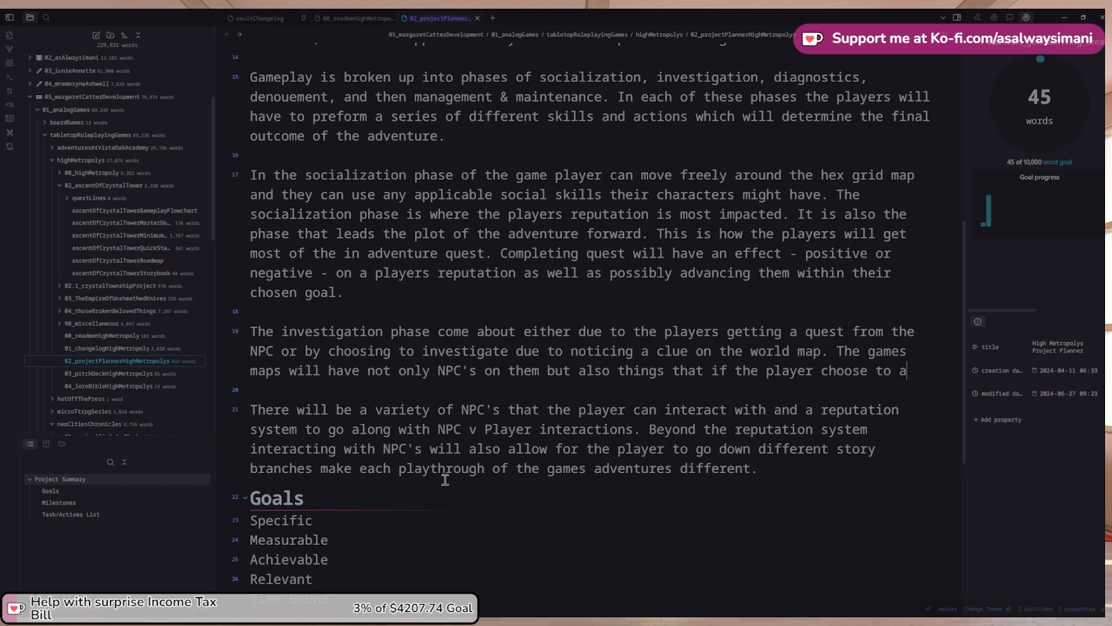
pyautogui.hotkey('ctrl', 'Left')
pyautogui.write('has and')
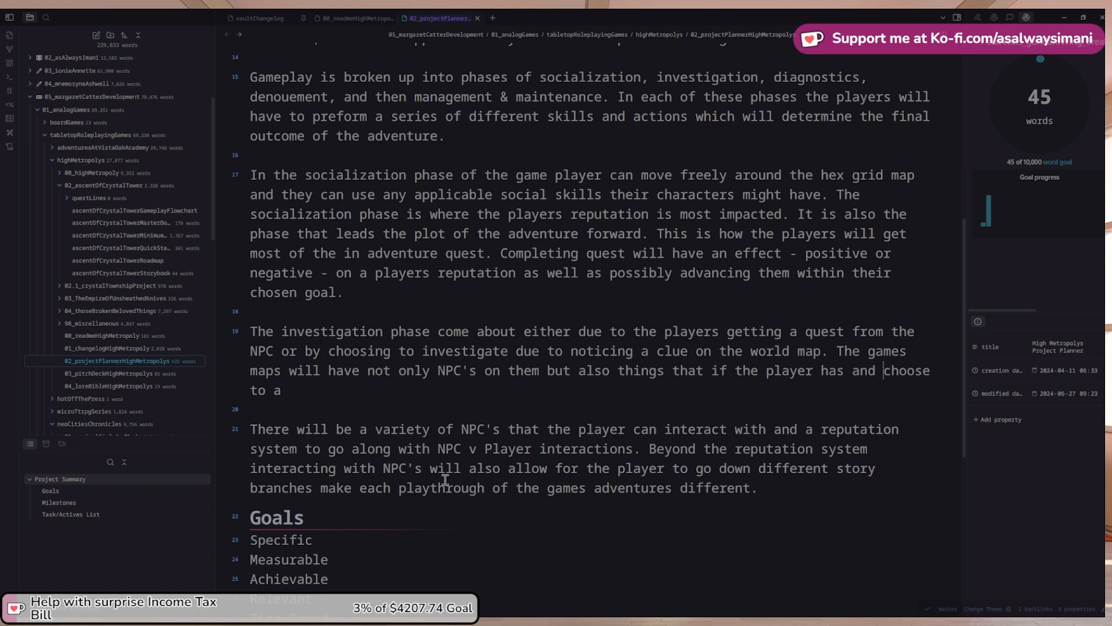
pyautogui.write(' use the appropriate')
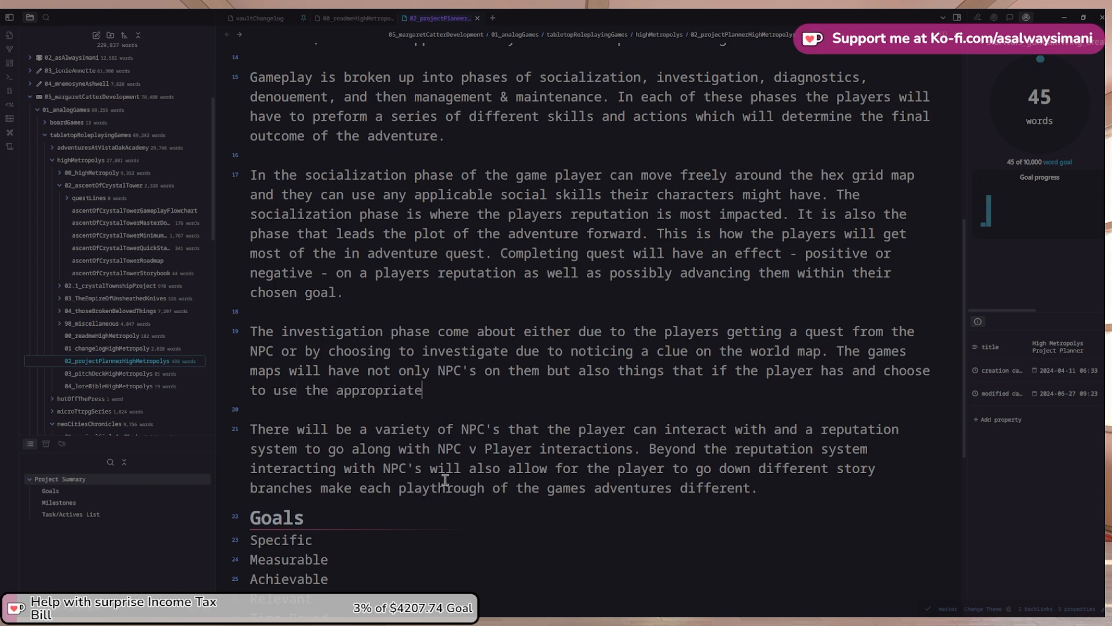
pyautogui.write(' actions on')
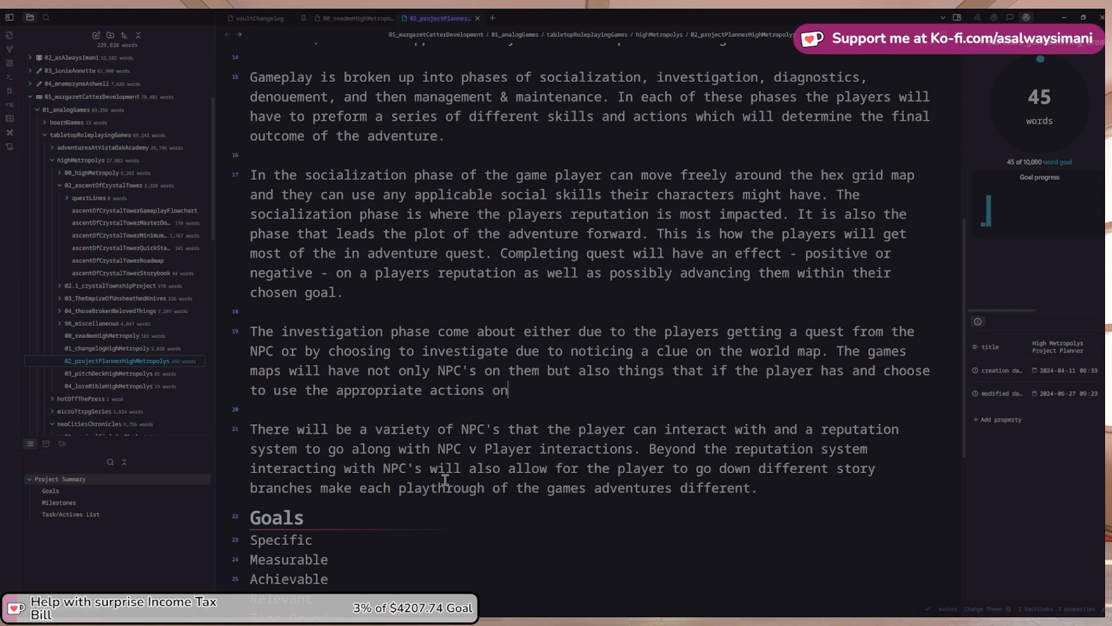
pyautogui.write(' can initiate an in')
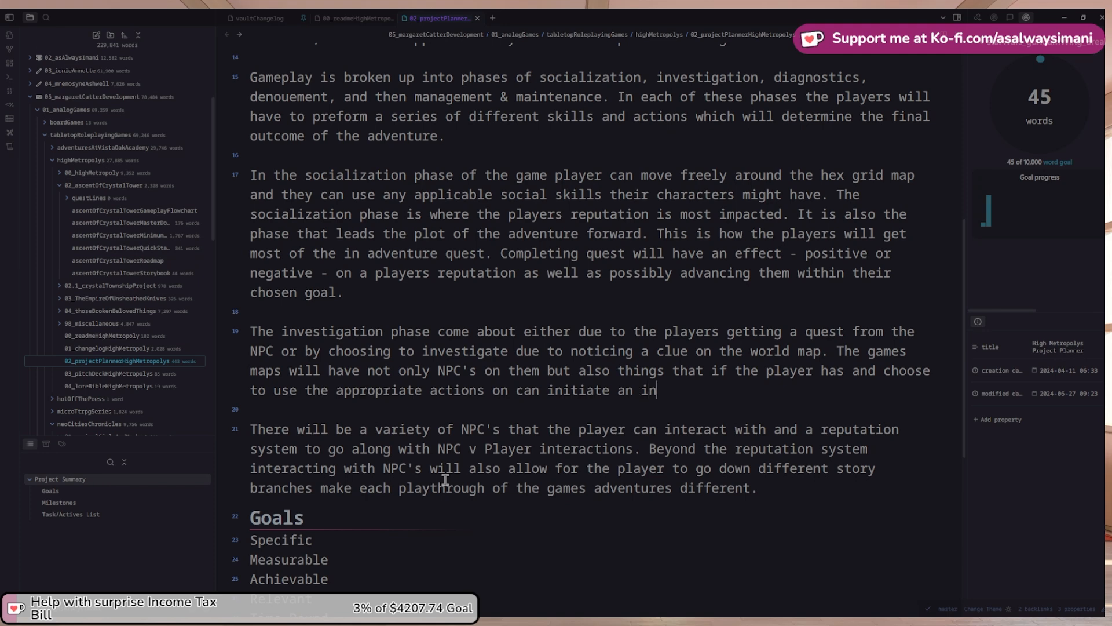
pyautogui.write('vestigation')
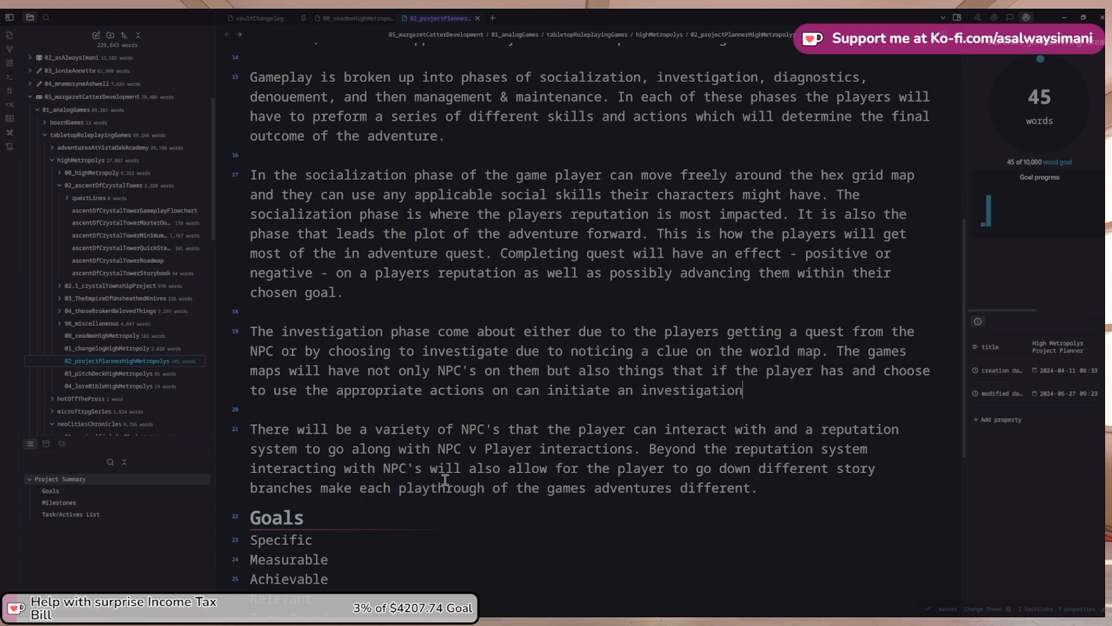
pyautogui.write('. Player alocan invest')
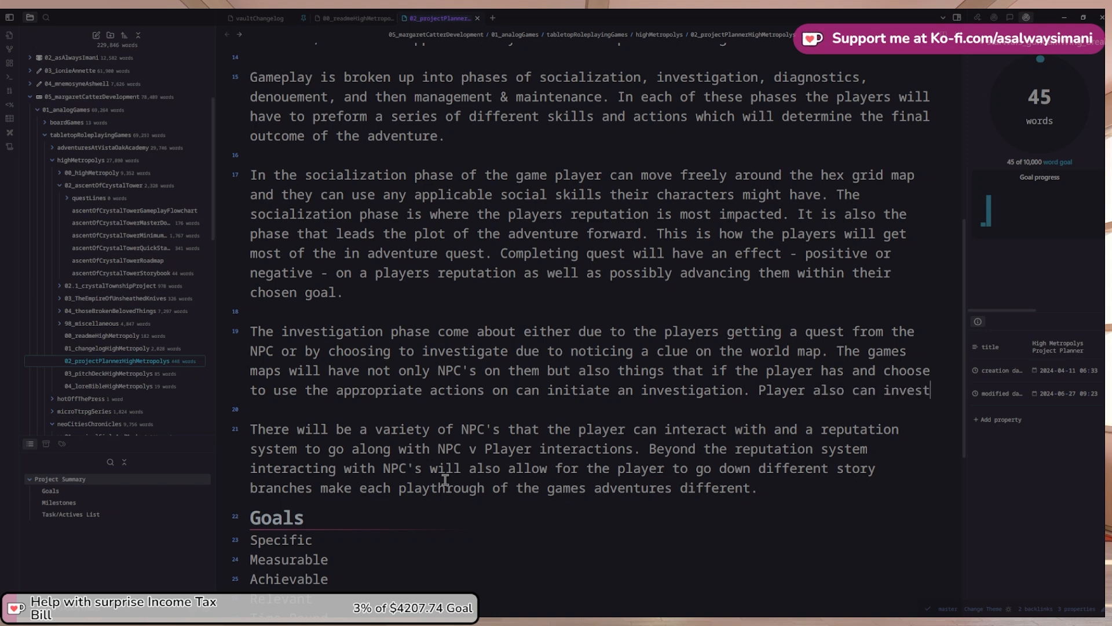
# Add 'Player also can investigate things based on quest that they have aquired from'
pyautogui.write('igate things ba')
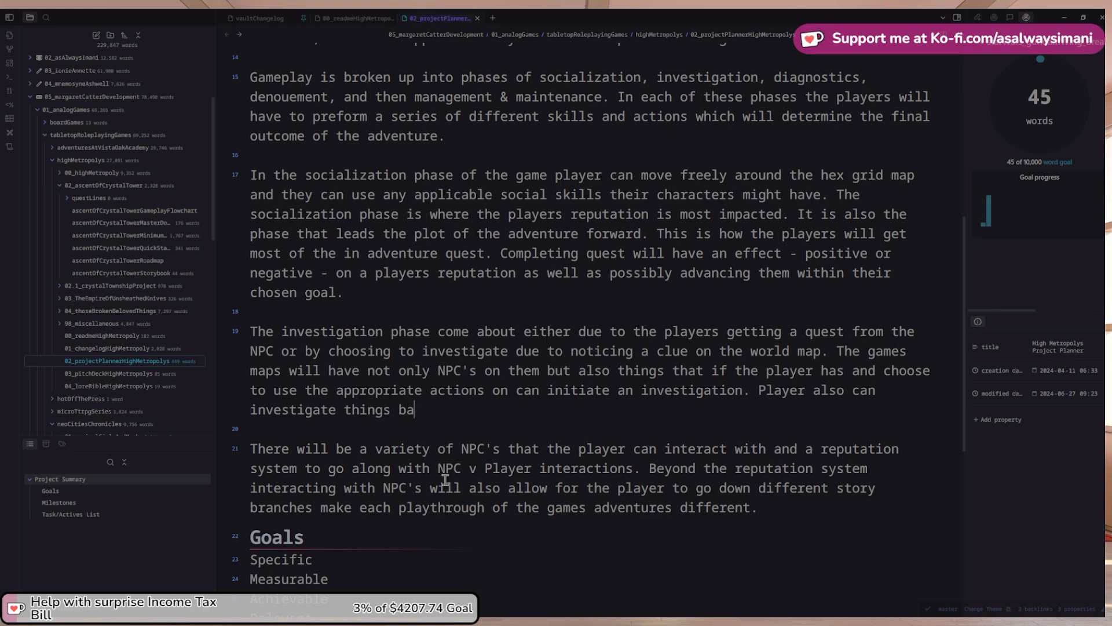
pyautogui.write('sed on quest tha')
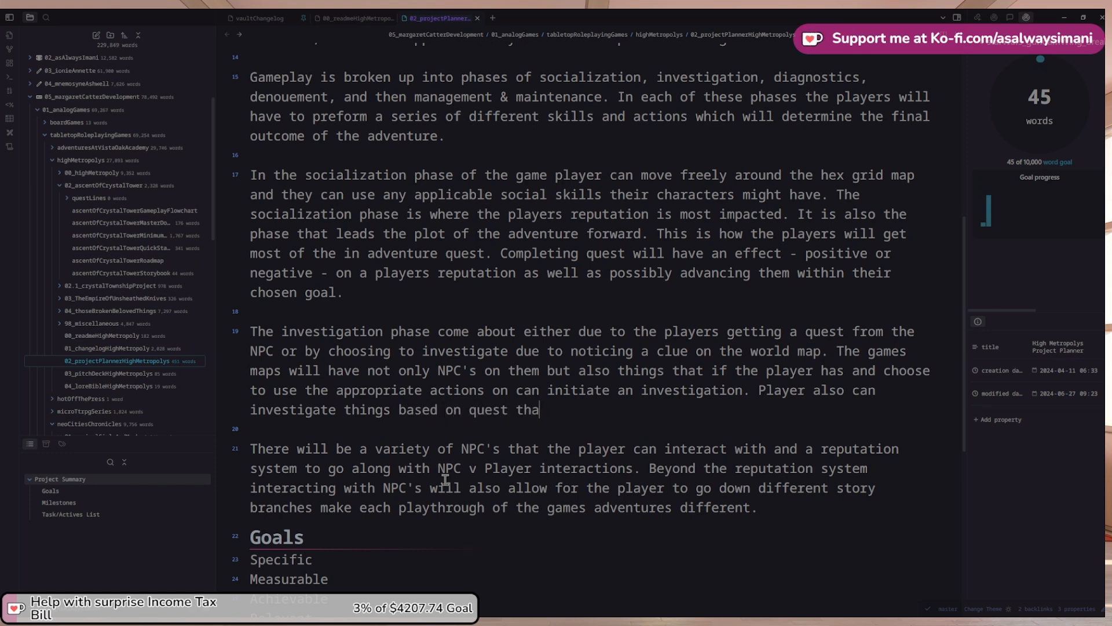
pyautogui.write('t they have aqui')
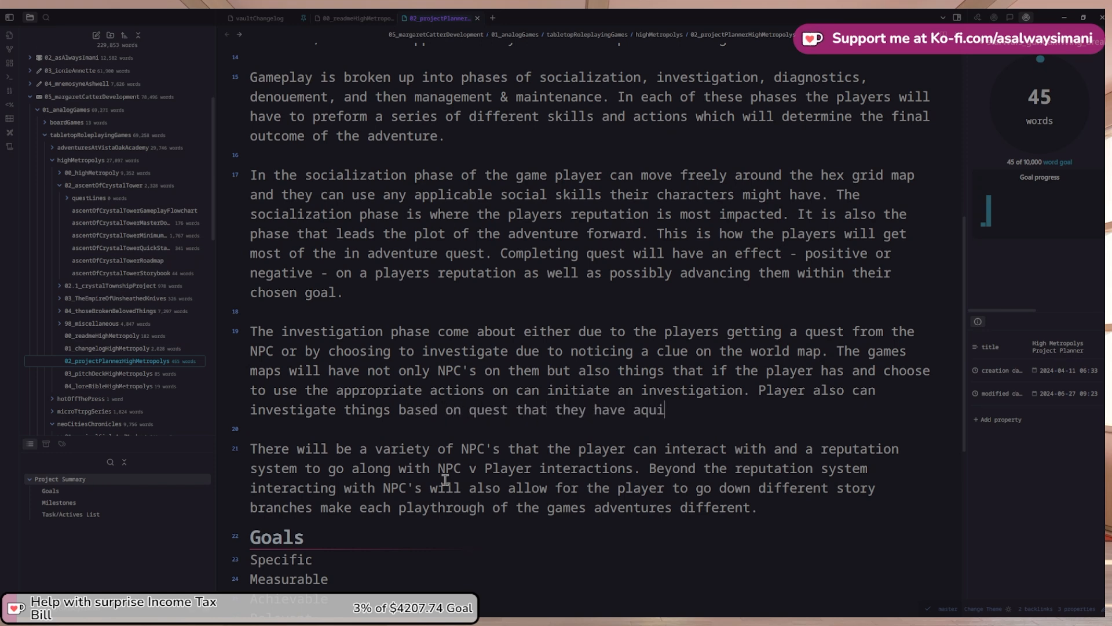
pyautogui.write('red from')
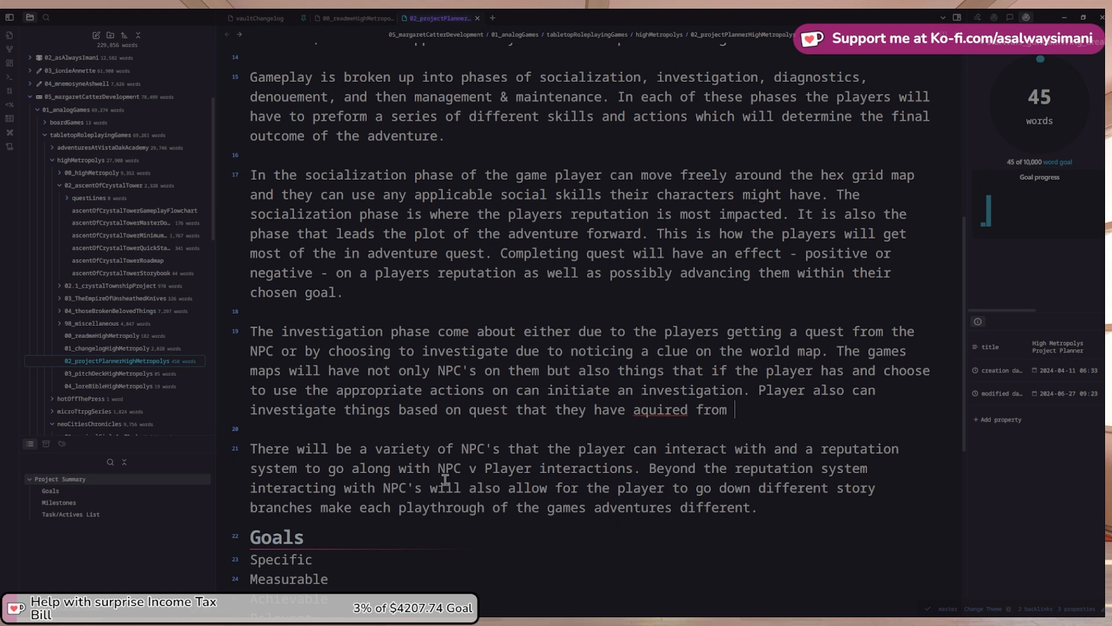
# Correct 'aquired' to 'acquired' and continue the sentence with 'during socialization'
pyautogui.rightClick(646, 410)
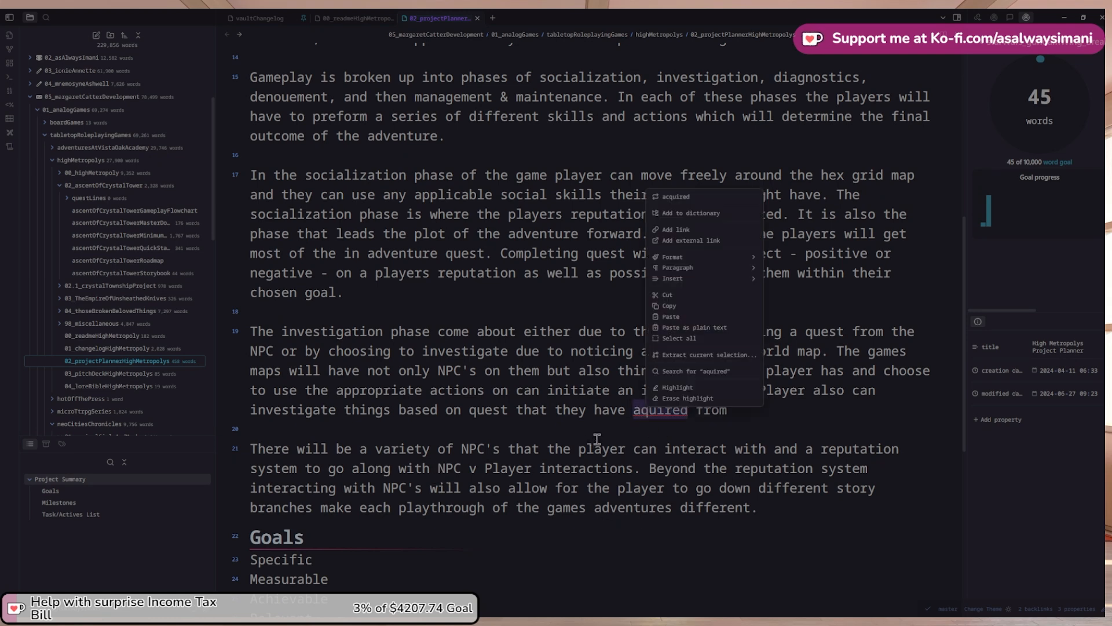
pyautogui.click(678, 197)
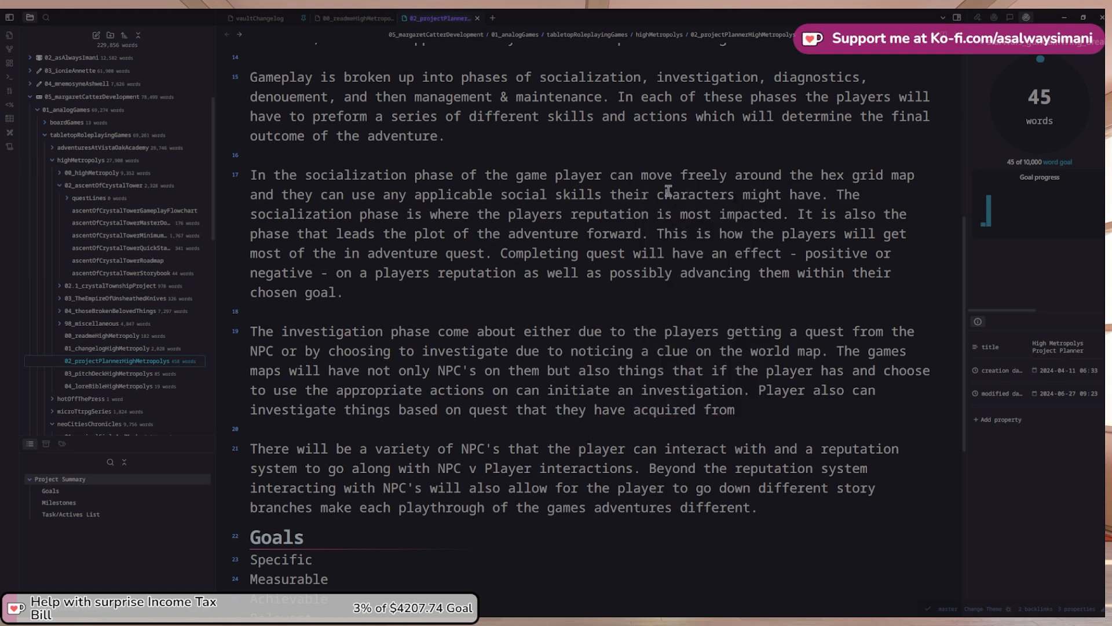
pyautogui.press('End')
pyautogui.write('ring sc')
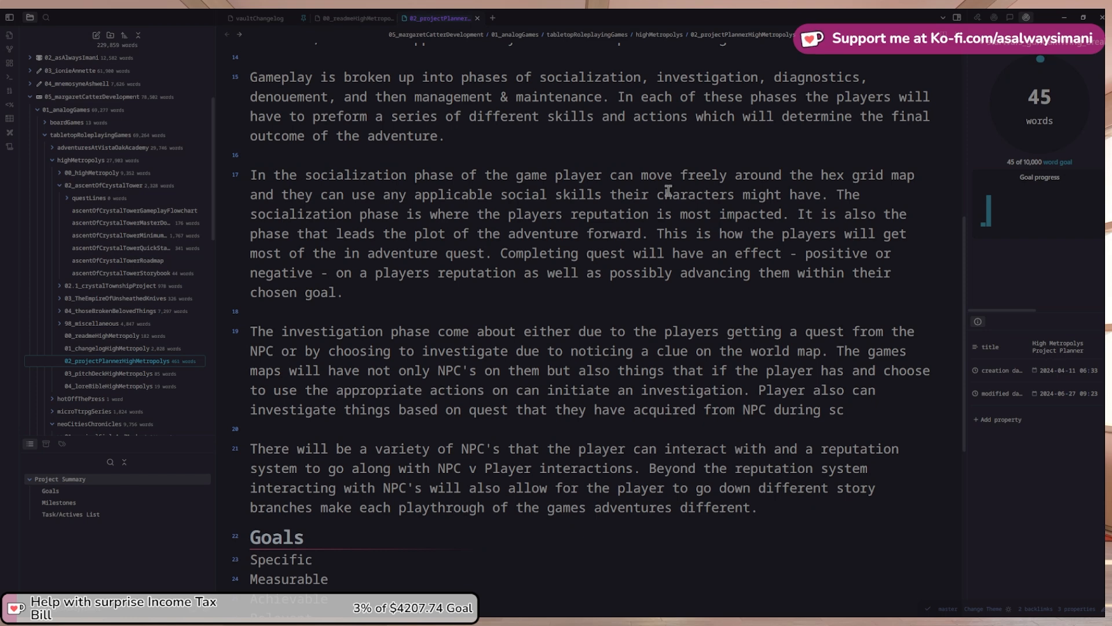
pyautogui.write('ocialization.')
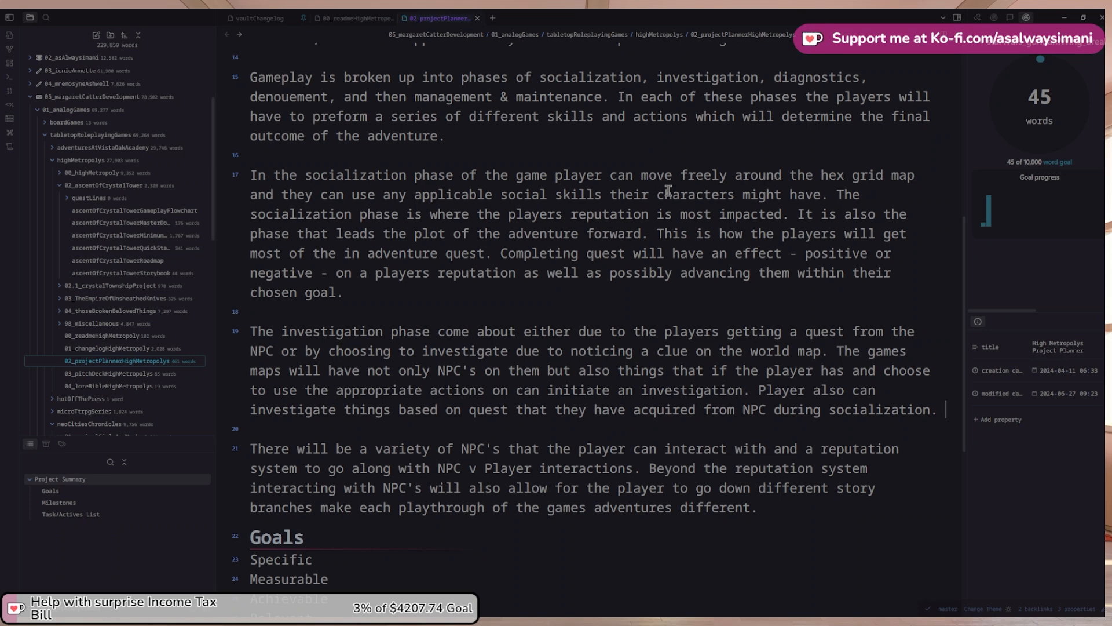
# Open the 01_changelogHighMetropoly note at its latest version heading
pyautogui.click(118, 350)
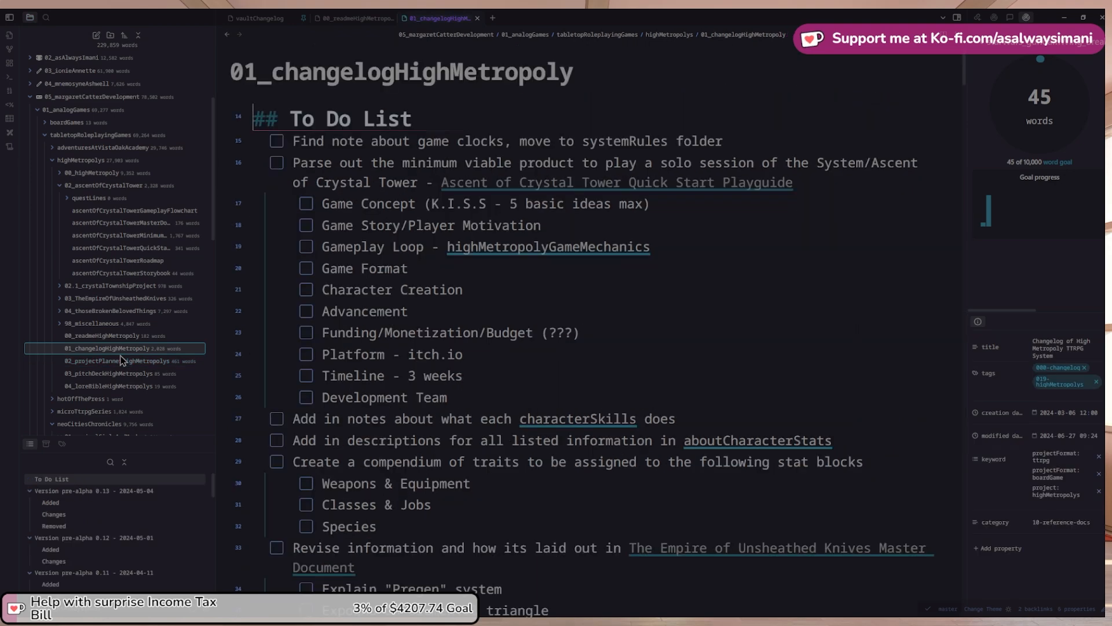
pyautogui.scroll(-1, 151, 364)
pyautogui.scroll(-10, 299, 313)
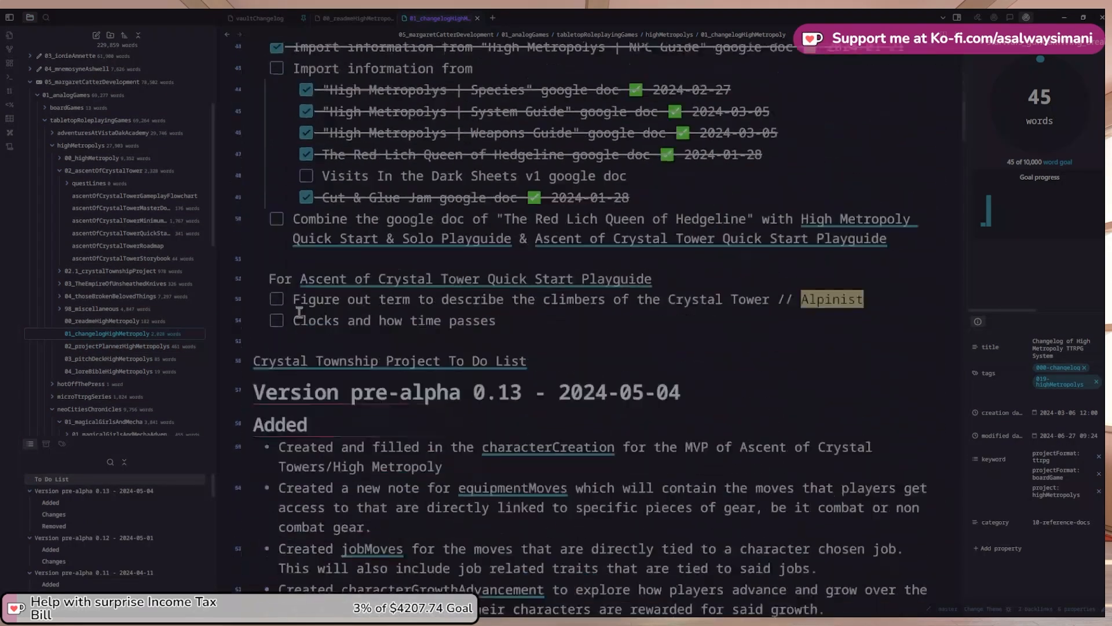
pyautogui.scroll(-5, 299, 313)
pyautogui.scroll(2, 359, 202)
pyautogui.click(275, 142)
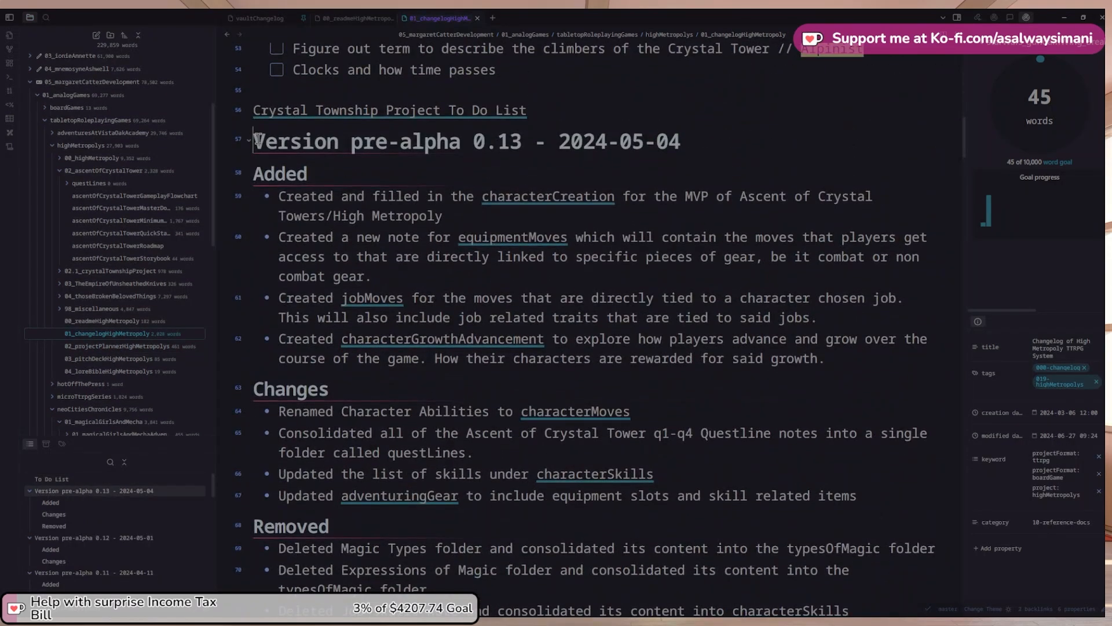
pyautogui.keyDown('shift'); pyautogui.click(733, 141); pyautogui.keyUp('shift')
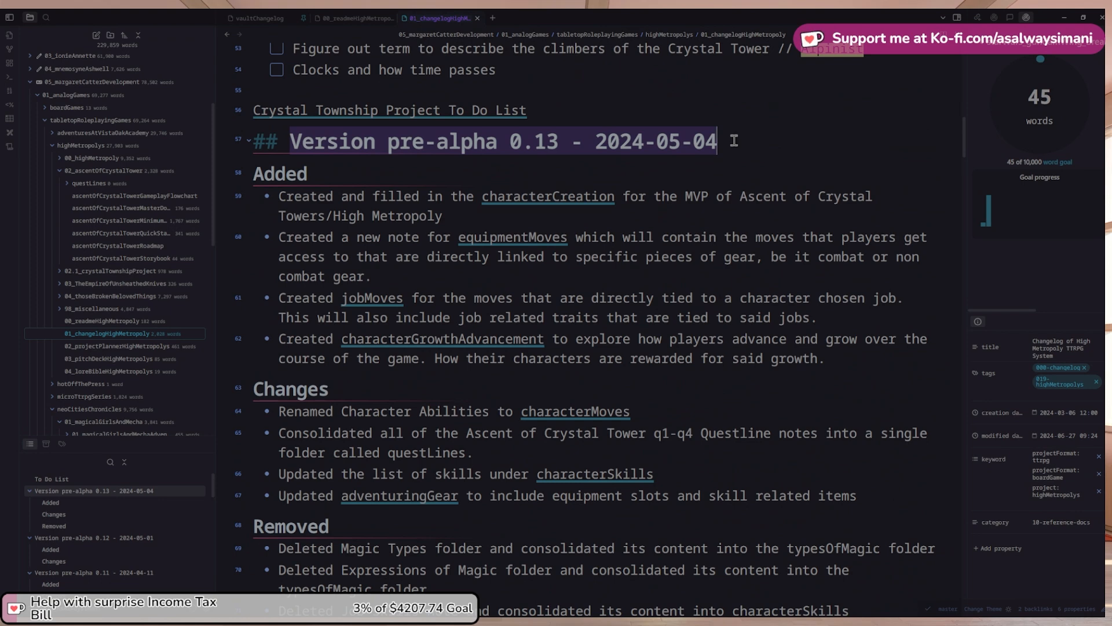
# Insert a new 'Version pre-alpha 0.13 - 2024-06-27' heading above the previous version
pyautogui.press('Home')
pyautogui.hotkey('shift', 'End')
pyautogui.hotkey('ctrl', 'c')
pyautogui.press('Home')
pyautogui.press('Return')
pyautogui.press('Up')
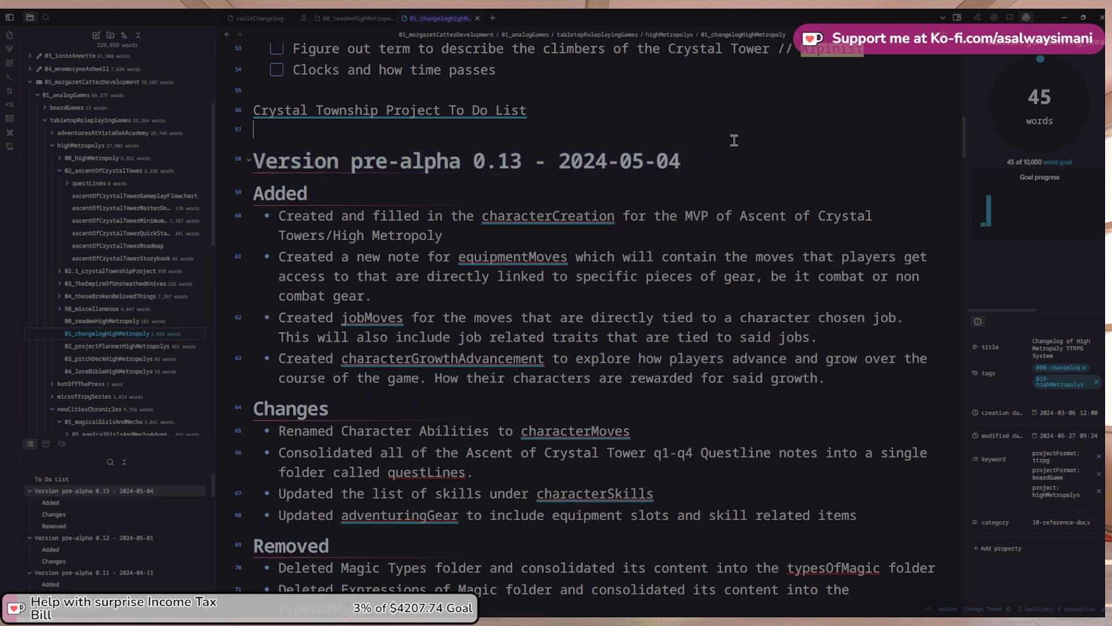
pyautogui.hotkey('ctrl', 'v')
pyautogui.press('BackSpace')
pyautogui.press('BackSpace')
pyautogui.press('Left')
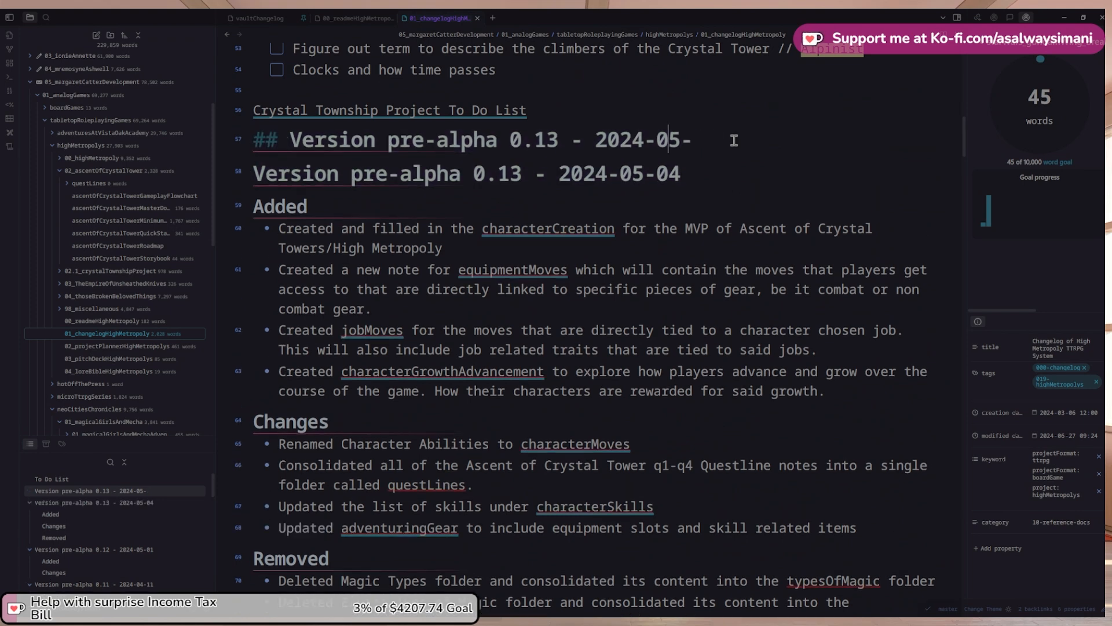
pyautogui.press('BackSpace')
pyautogui.write('6')
pyautogui.press('Right')
pyautogui.write('27')
# Add a '### Changes' section with bullet 'Filled in game system summary for High Metropoly'
pyautogui.press('Return')
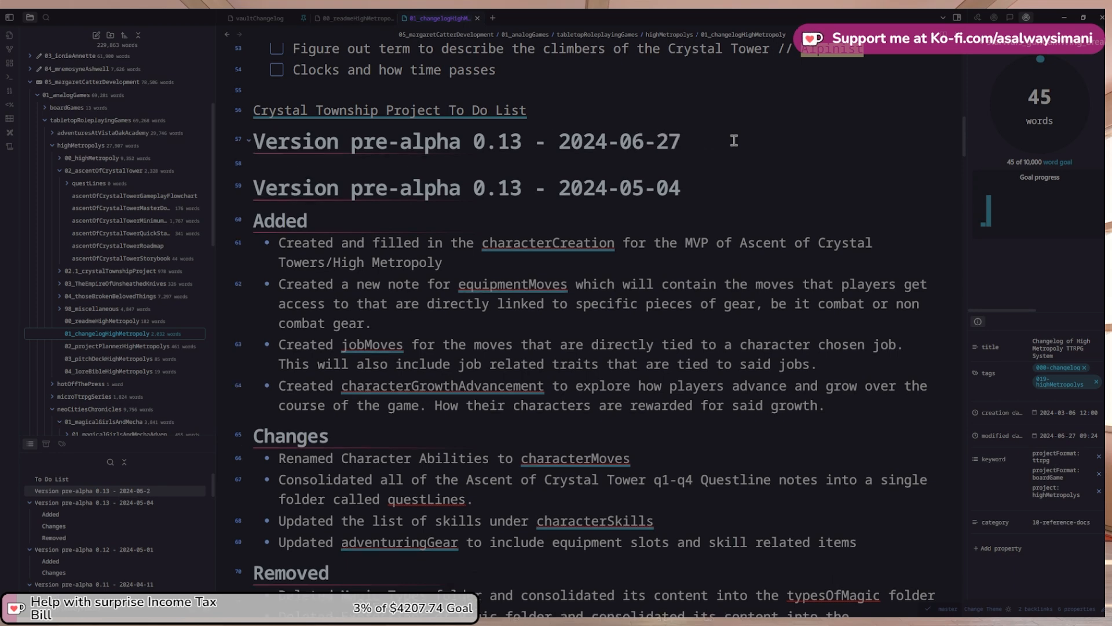
pyautogui.write('##')
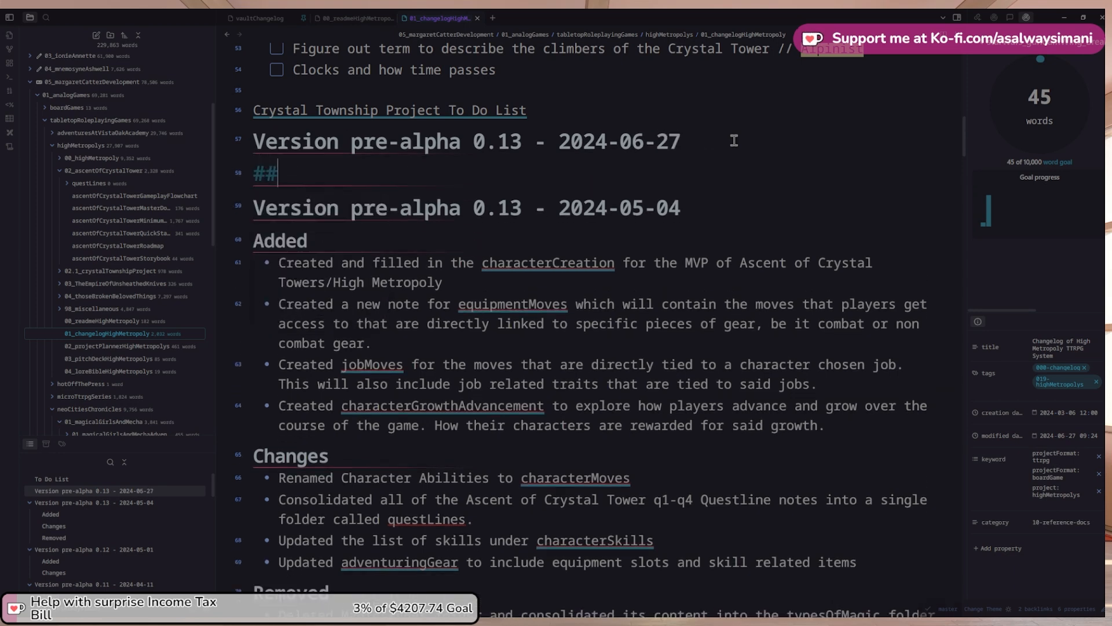
pyautogui.write('# Chang')
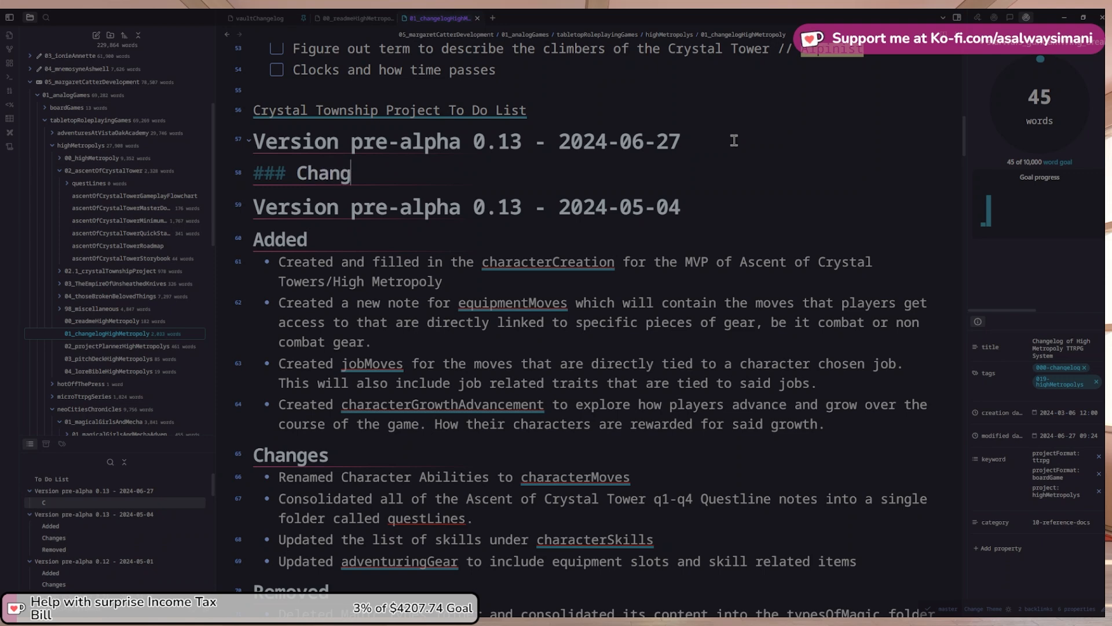
pyautogui.write('es')
pyautogui.press('Return')
pyautogui.write('- ')
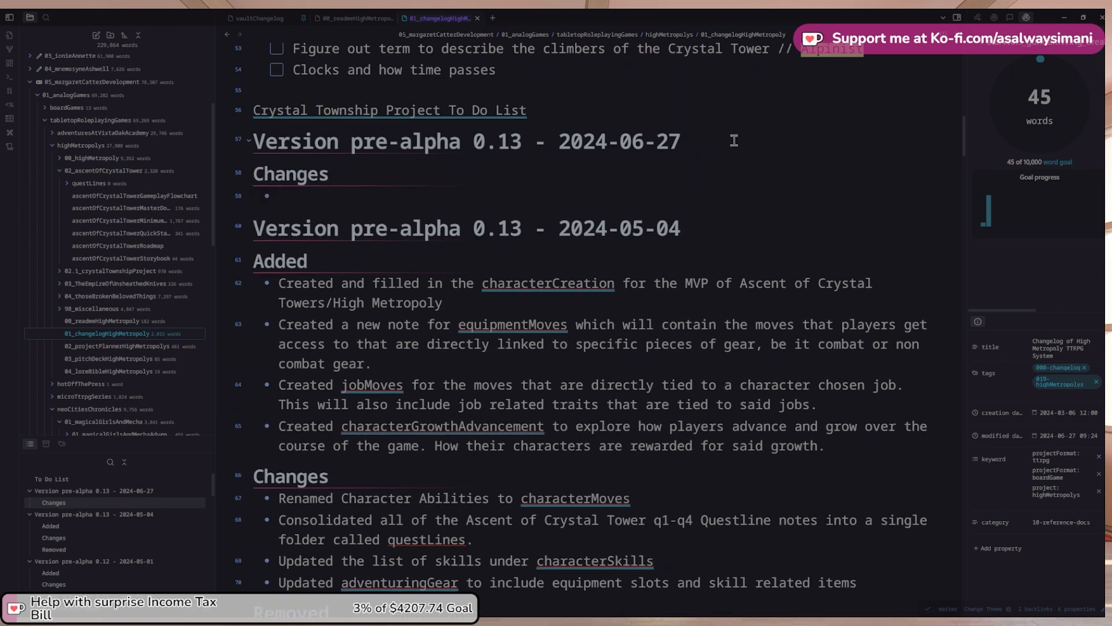
pyautogui.write('Updated and')
pyautogui.hotkey('shift', 'Home')
pyautogui.write('S')
pyautogui.press('BackSpace')
pyautogui.hotkey('ctrl', 'z')
pyautogui.hotkey('ctrl', 'z')
pyautogui.write('C')
pyautogui.write('Filled in')
pyautogui.write(' game sy')
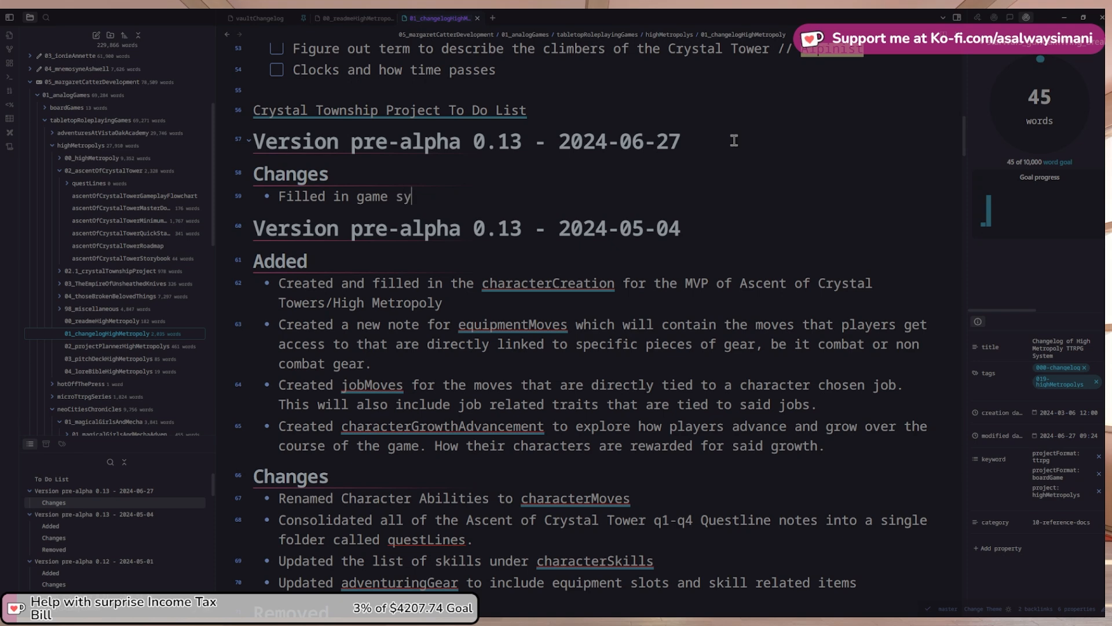
pyautogui.write('stem summary ')
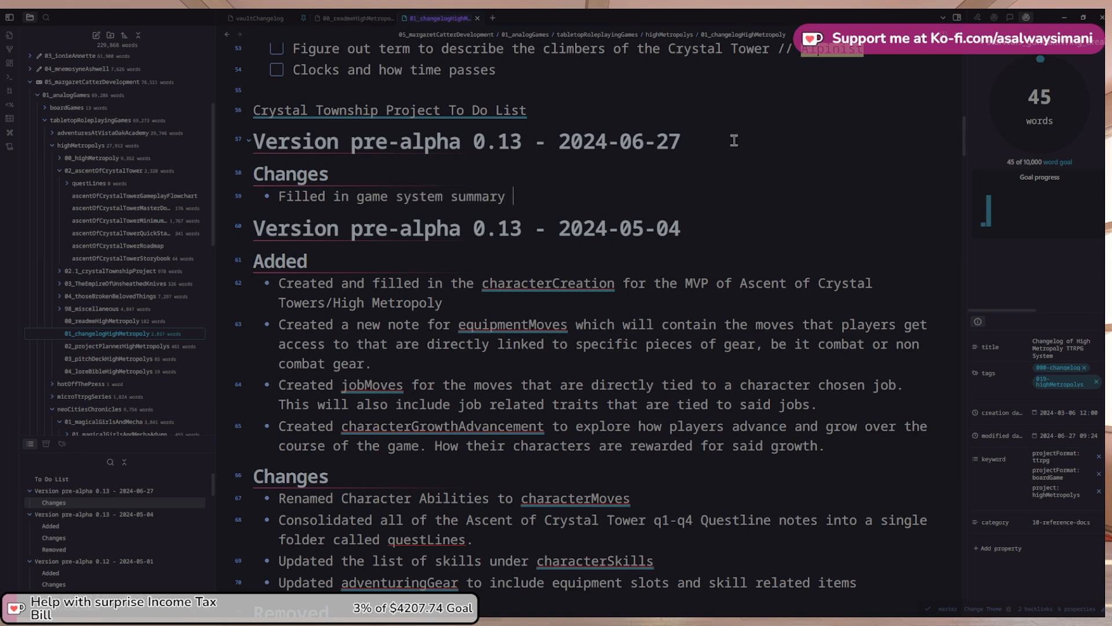
pyautogui.write("for High Metropoly's in [[")
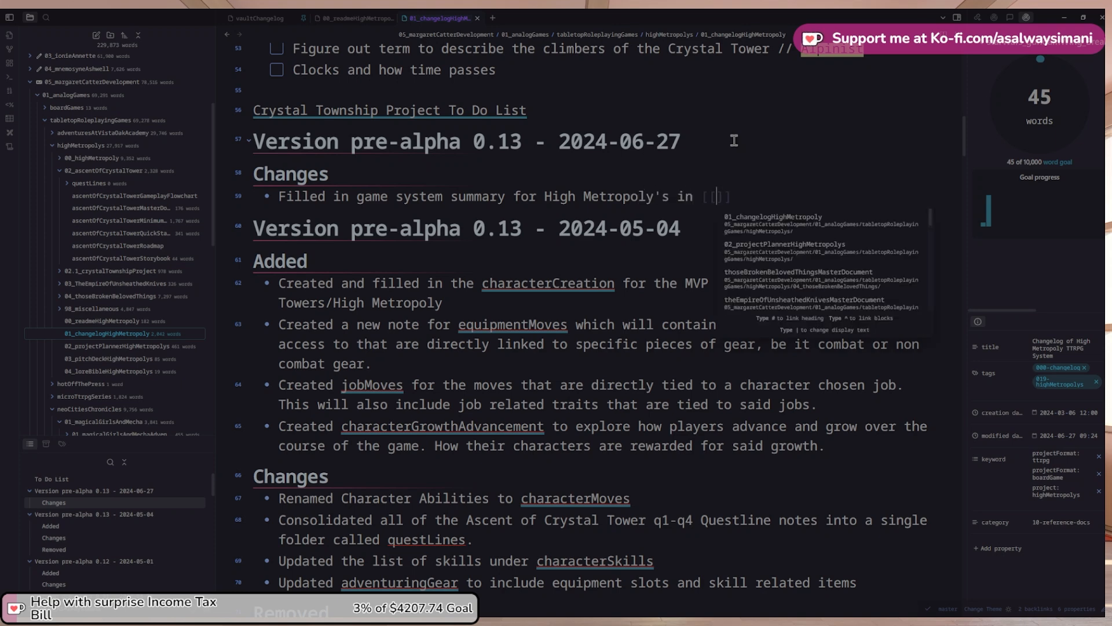
# Link the bullet to 02_projectPlannerHighMetropolys with the alias 'the project planner'
pyautogui.press('Down')
pyautogui.press('Return')
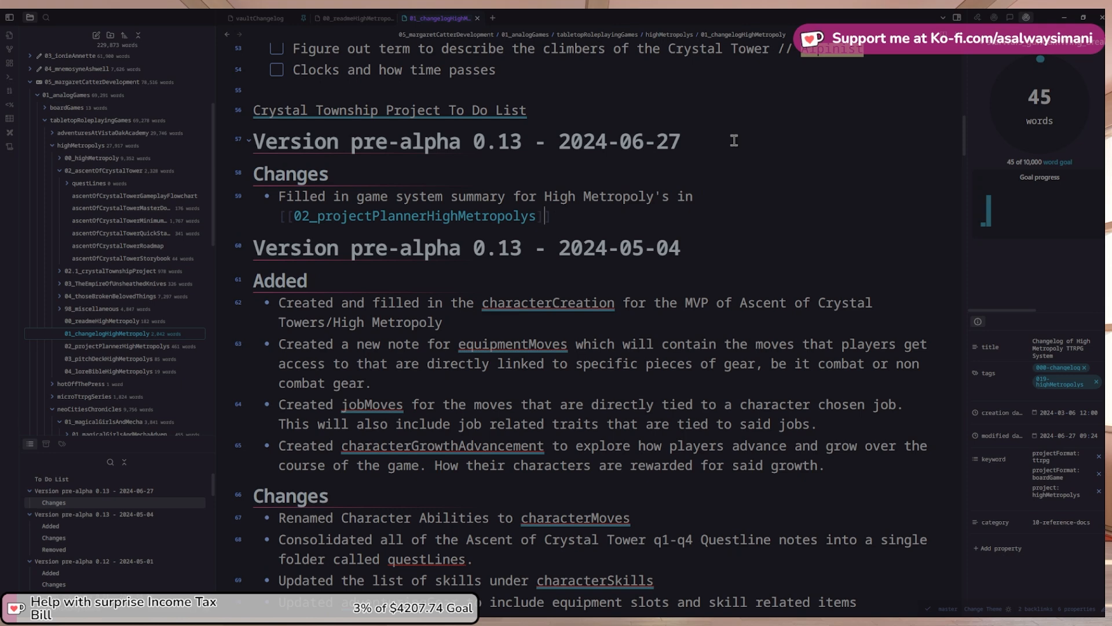
pyautogui.press('Left')
pyautogui.press('Left')
pyautogui.write('| the project ')
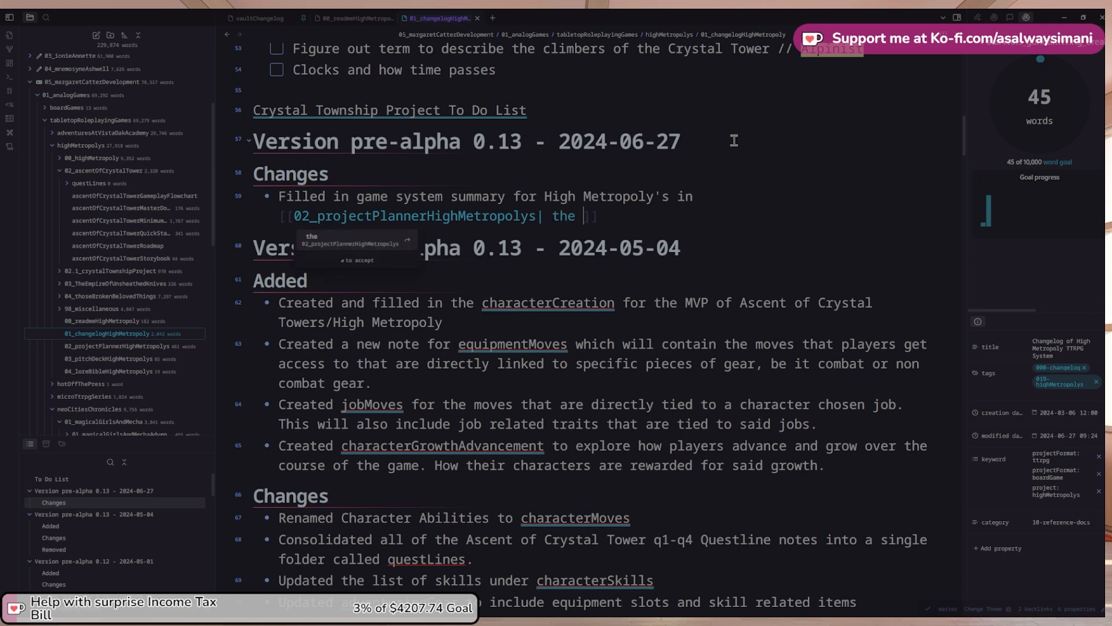
pyautogui.write('planner')
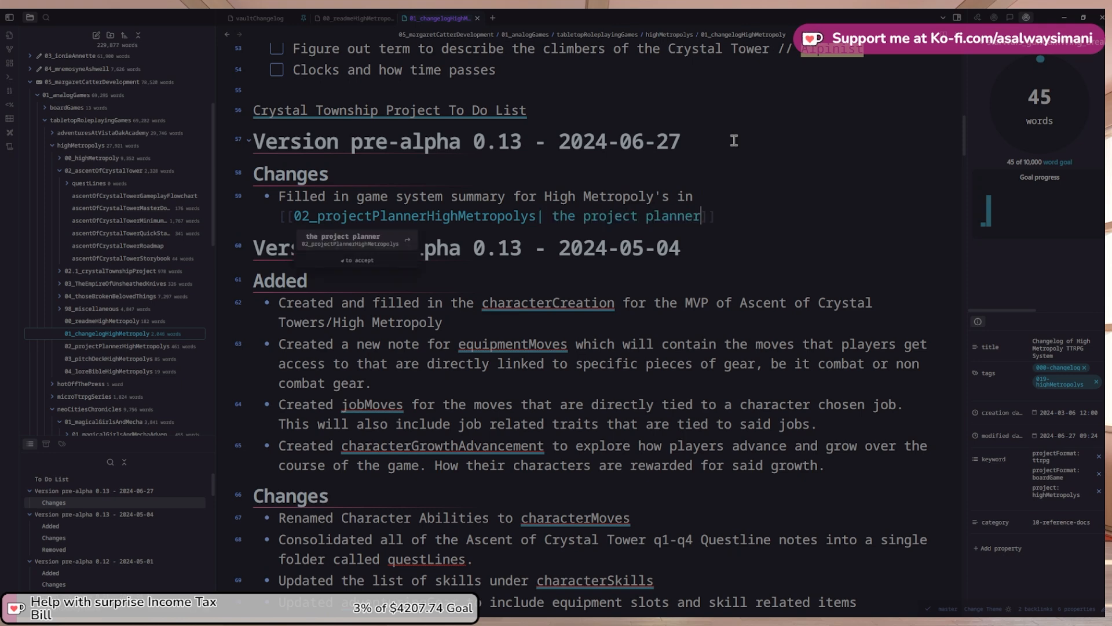
pyautogui.press('Escape')
pyautogui.press('Down')
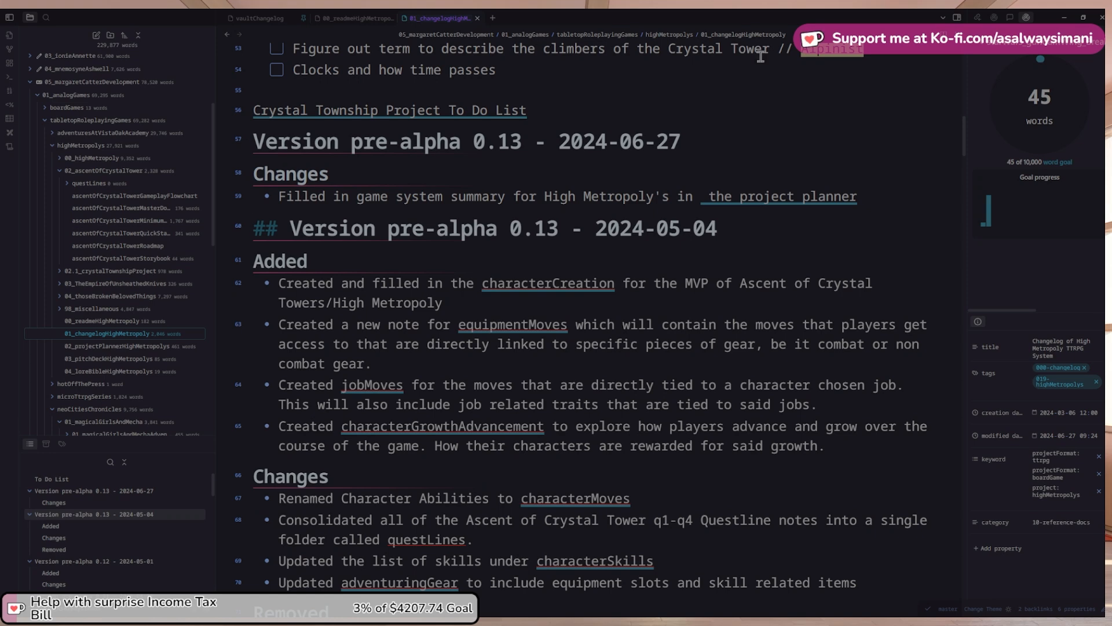
pyautogui.press('Up')
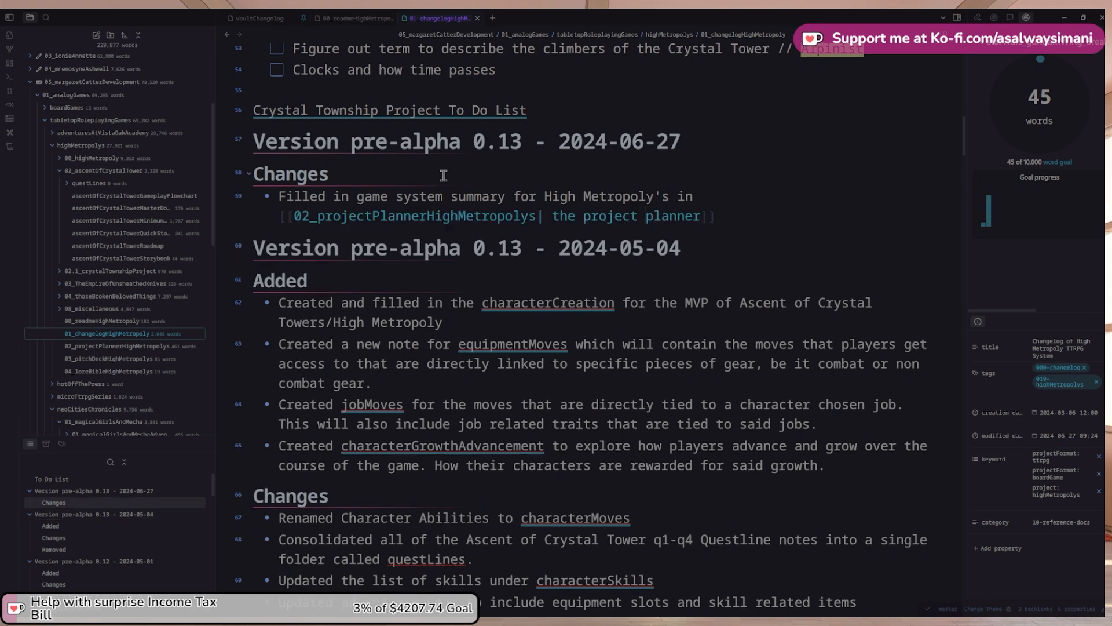
pyautogui.press('BackSpace')
pyautogui.press('Escape')
pyautogui.press('Up')
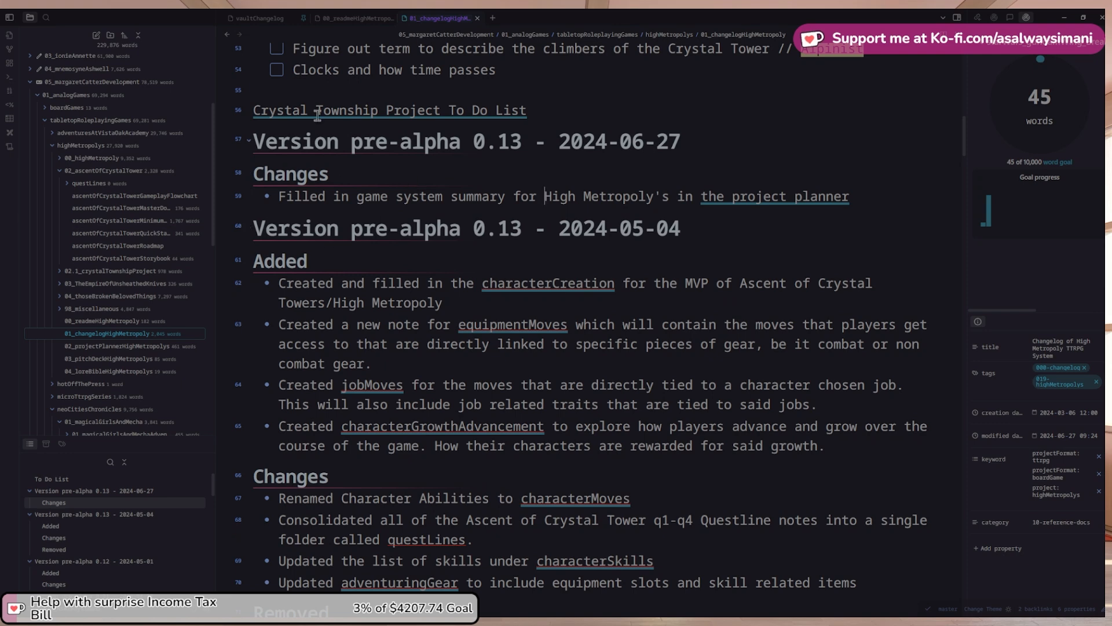
# Start a second bullet: 'Started writing out a project summary for'
pyautogui.click(226, 35)
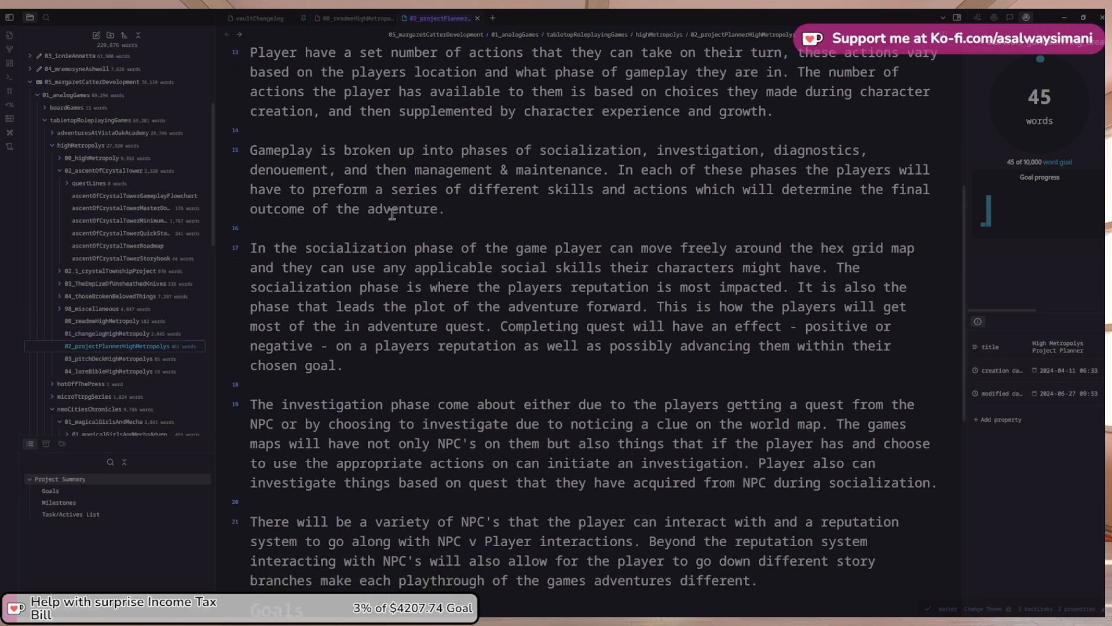
pyautogui.scroll(-1, 384, 215)
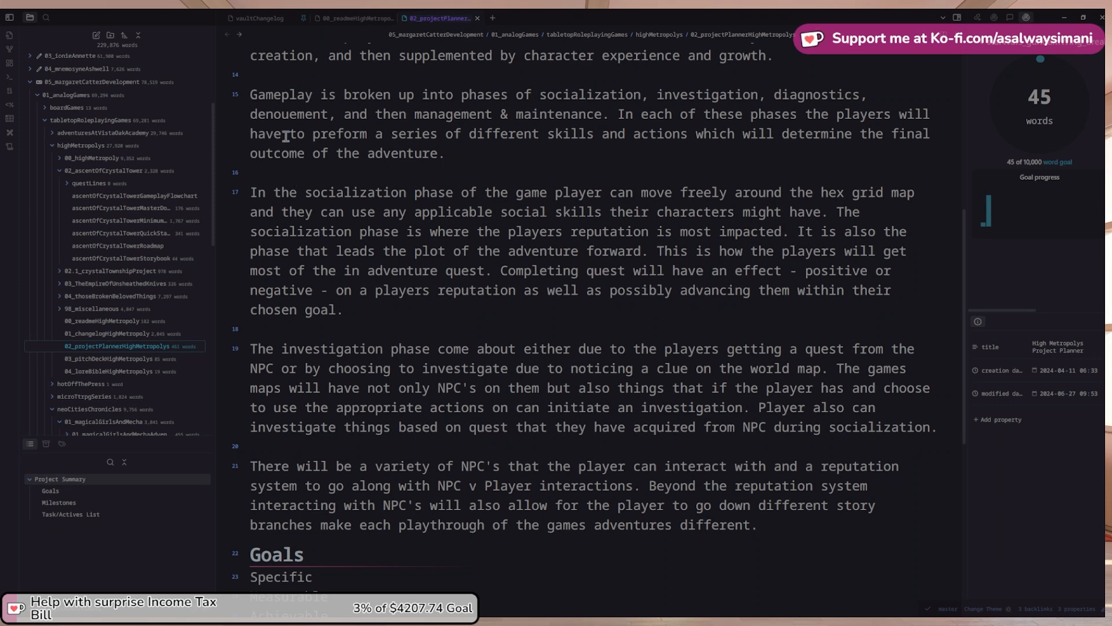
pyautogui.click(239, 35)
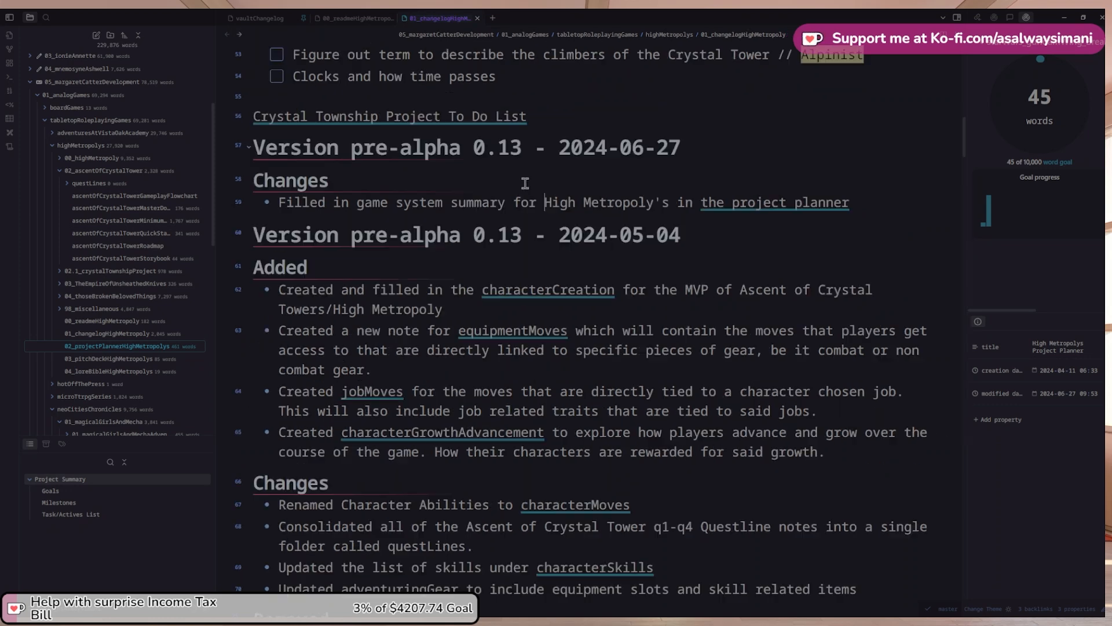
pyautogui.click(869, 203)
pyautogui.press('Return')
pyautogui.write('St')
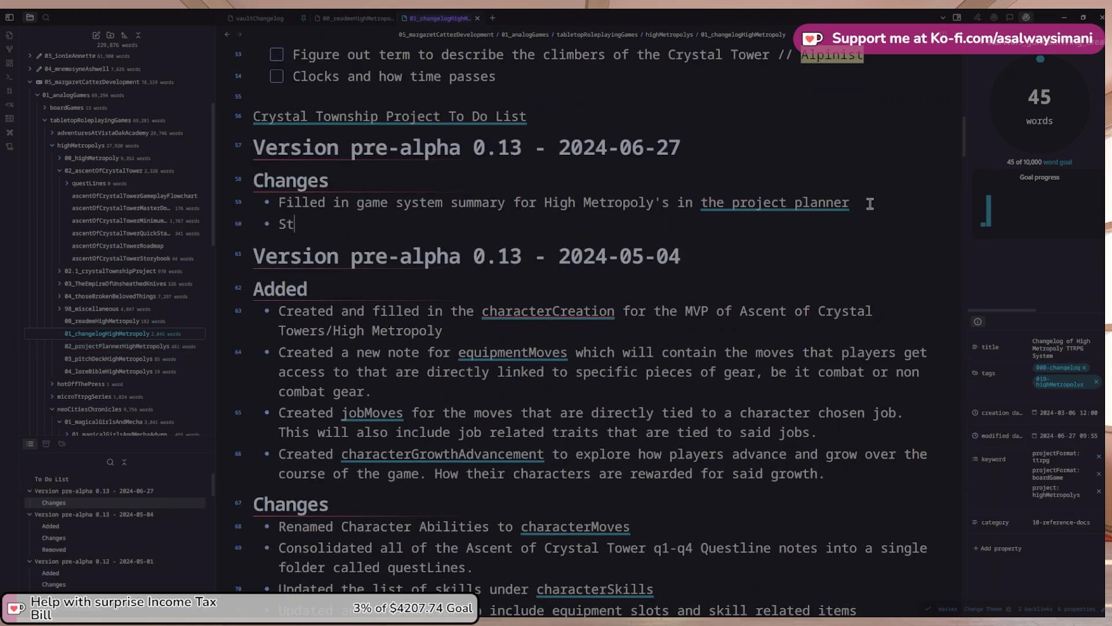
pyautogui.write('arted writing o')
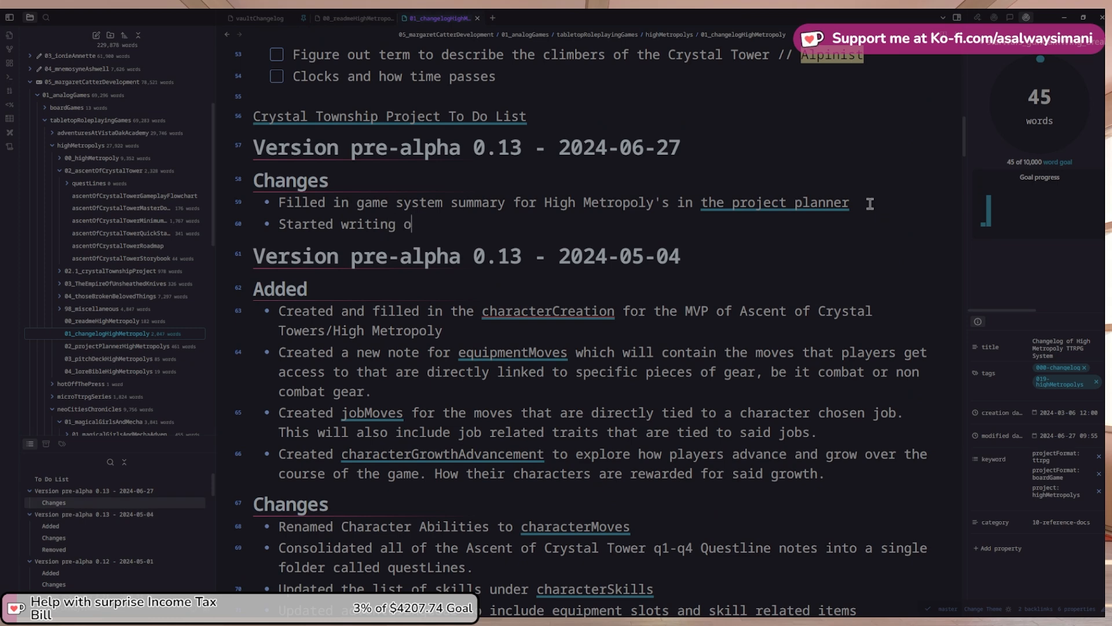
pyautogui.write('ut a ')
pyautogui.write('su')
pyautogui.press('BackSpace')
pyautogui.press('BackSpace')
pyautogui.write('project summary for')
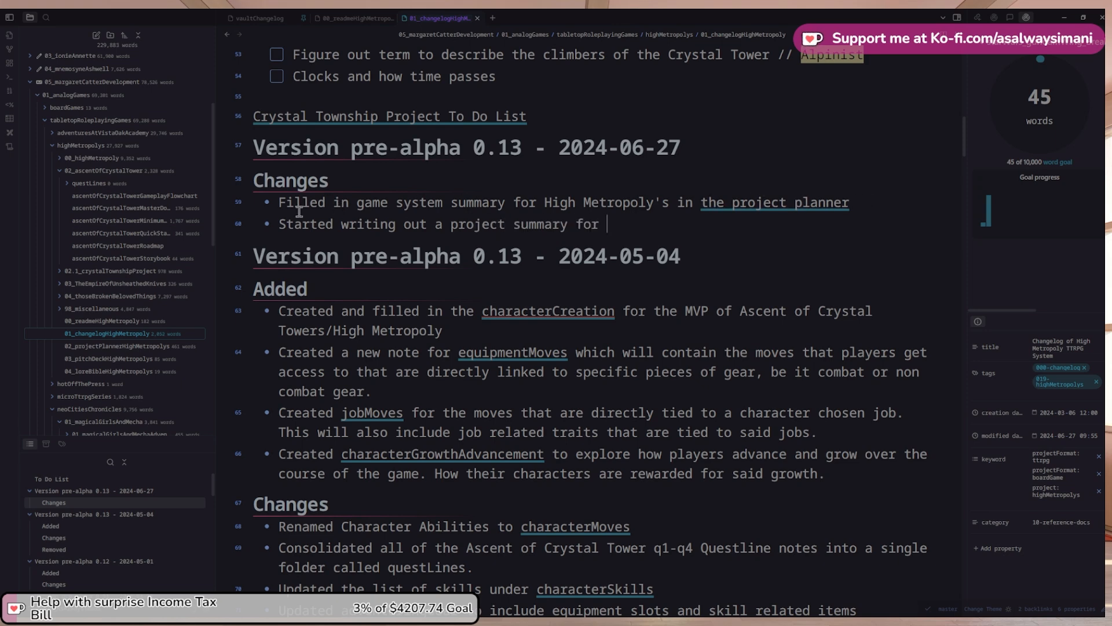
# Finish with 'The Ascent of The Crystal Tower within its' plus a 'master document' link to ascentOfCrystalTowerMasterDocument
pyautogui.scroll(1, 299, 212)
pyautogui.click(136, 208)
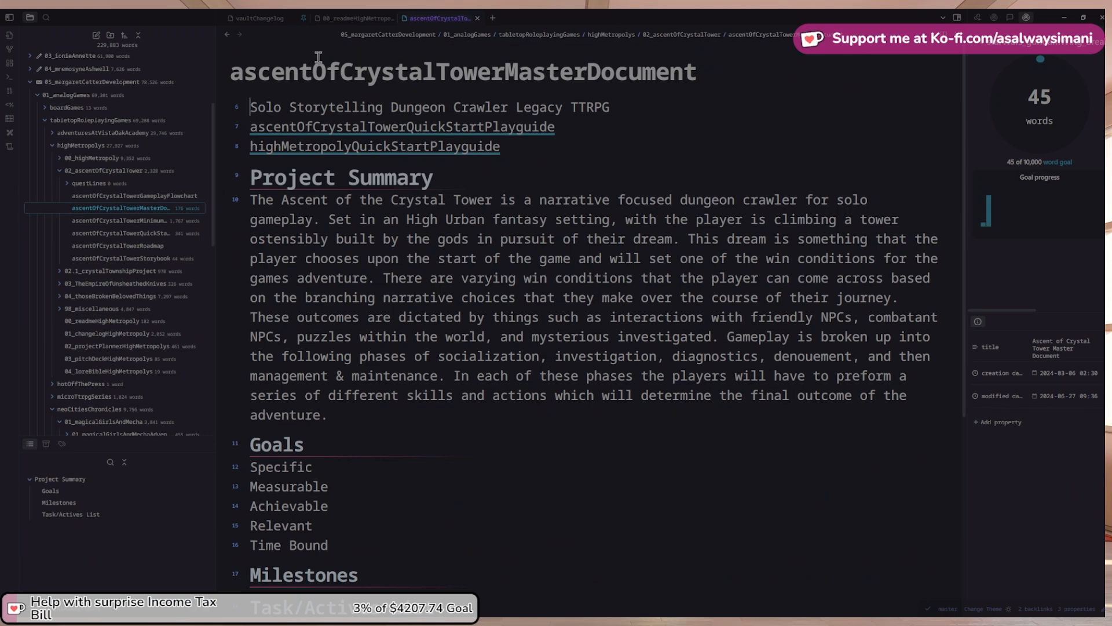
pyautogui.moveTo(697, 86); pyautogui.dragTo(218, 16)
pyautogui.hotkey('ctrl', 'c')
pyautogui.click(227, 34)
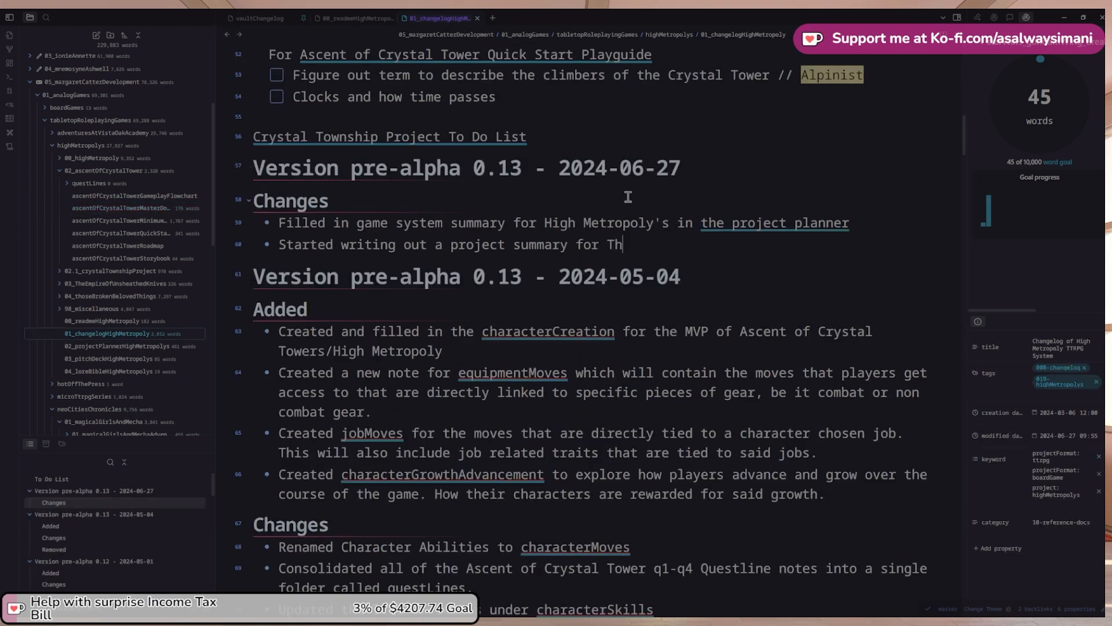
pyautogui.write('e Ascent of Trhe')
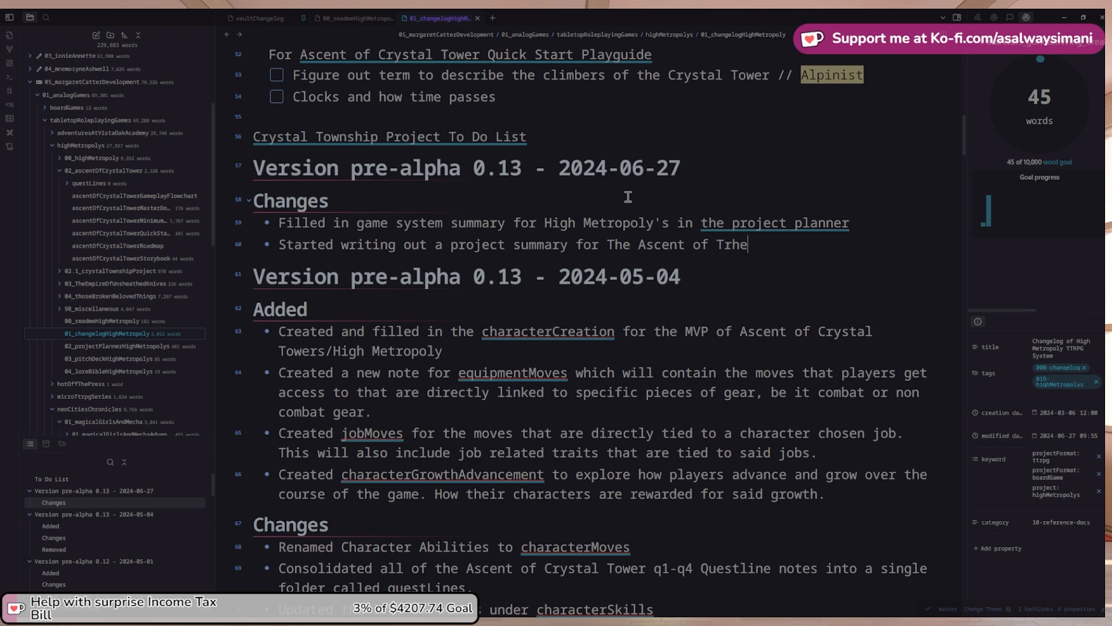
pyautogui.press('BackSpace')
pyautogui.press('BackSpace')
pyautogui.press('BackSpace')
pyautogui.write('he Crystal')
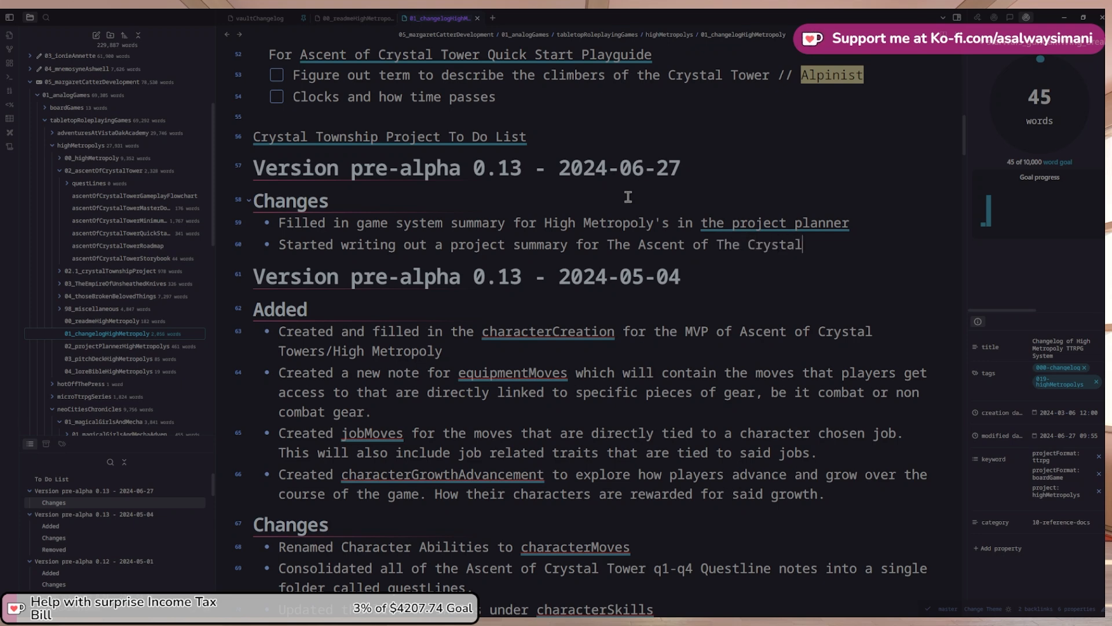
pyautogui.write(' Tower within its --')
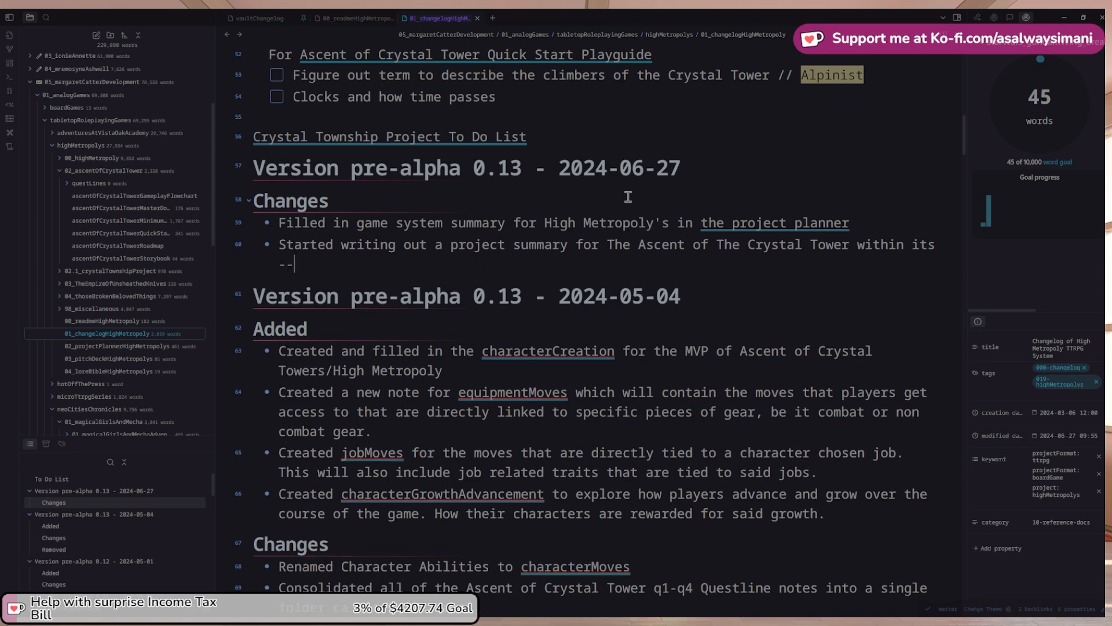
pyautogui.press('BackSpace')
pyautogui.press('BackSpace')
pyautogui.write('[[')
pyautogui.hotkey('ctrl', 'v')
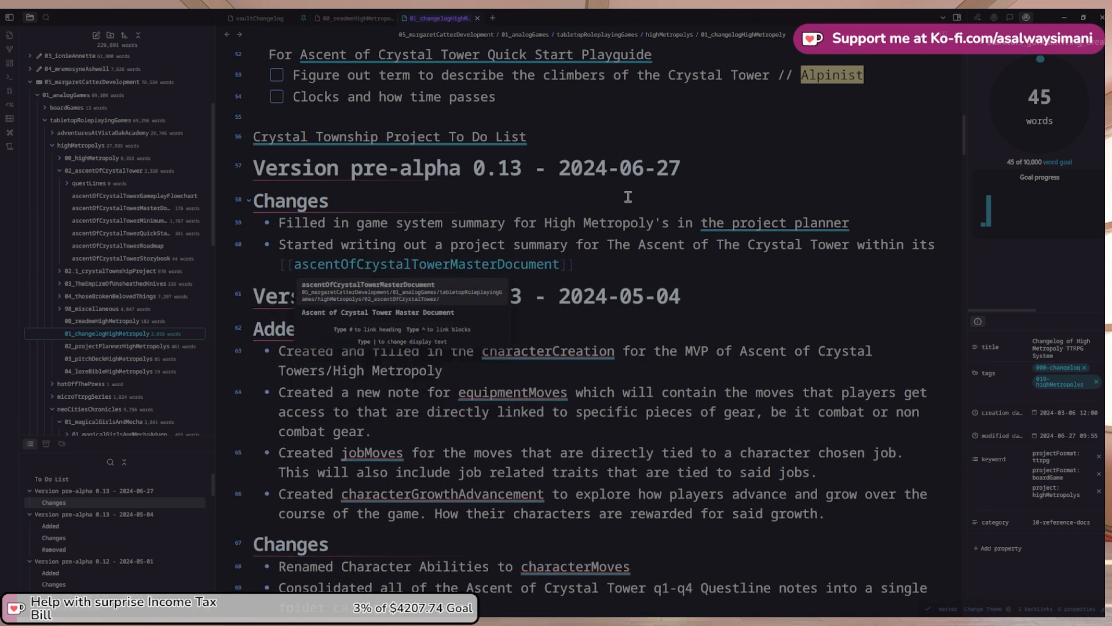
pyautogui.write('|master docu')
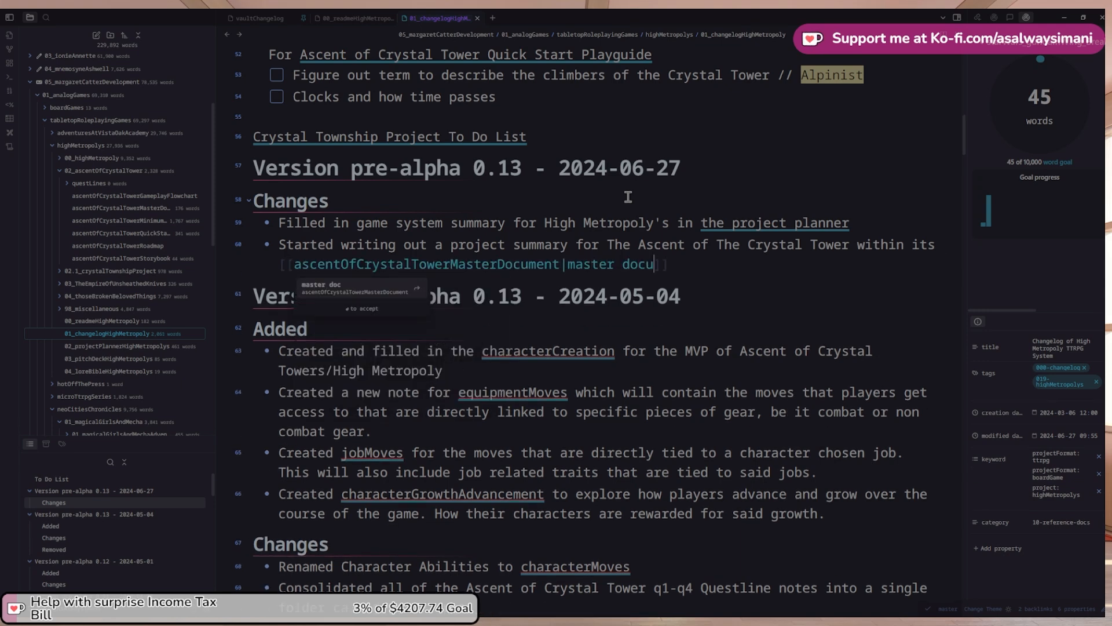
pyautogui.write('ment')
pyautogui.press('Escape')
pyautogui.click(405, 214)
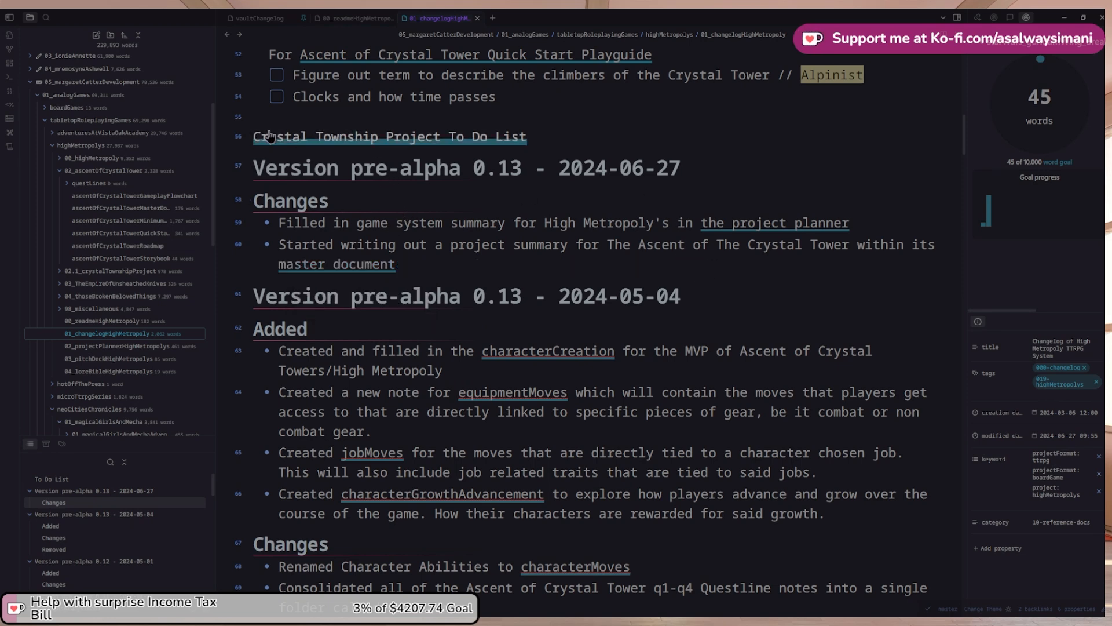
# Open 02_projectPlannerHighMetropolys and read its Project Summary down to the NPC reputation paragraph
pyautogui.click(238, 33)
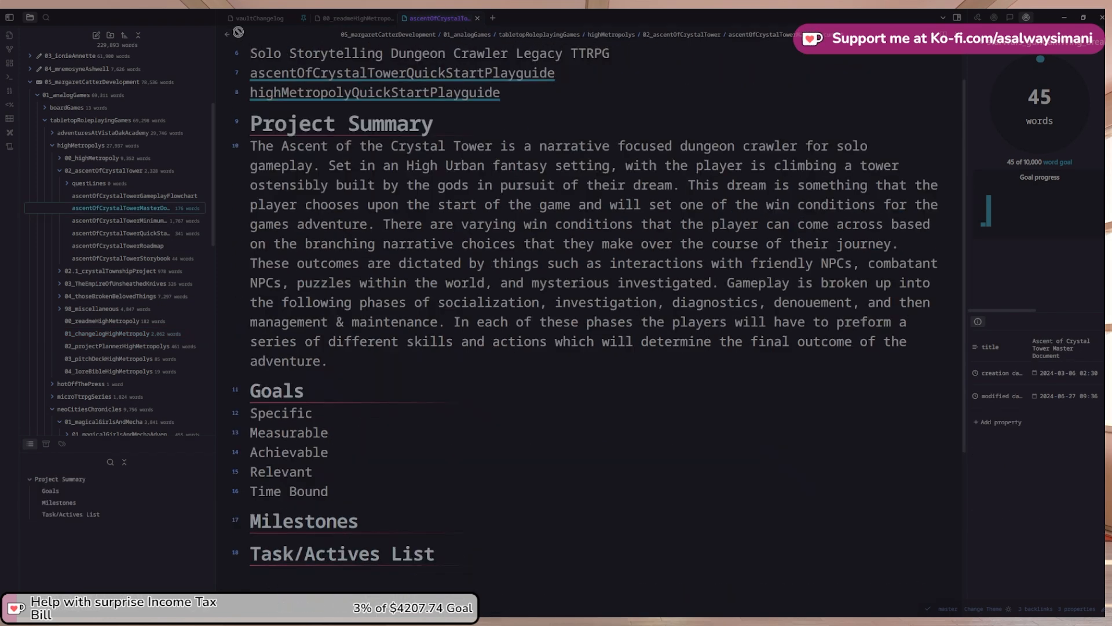
pyautogui.click(158, 348)
pyautogui.scroll(-1, 608, 302)
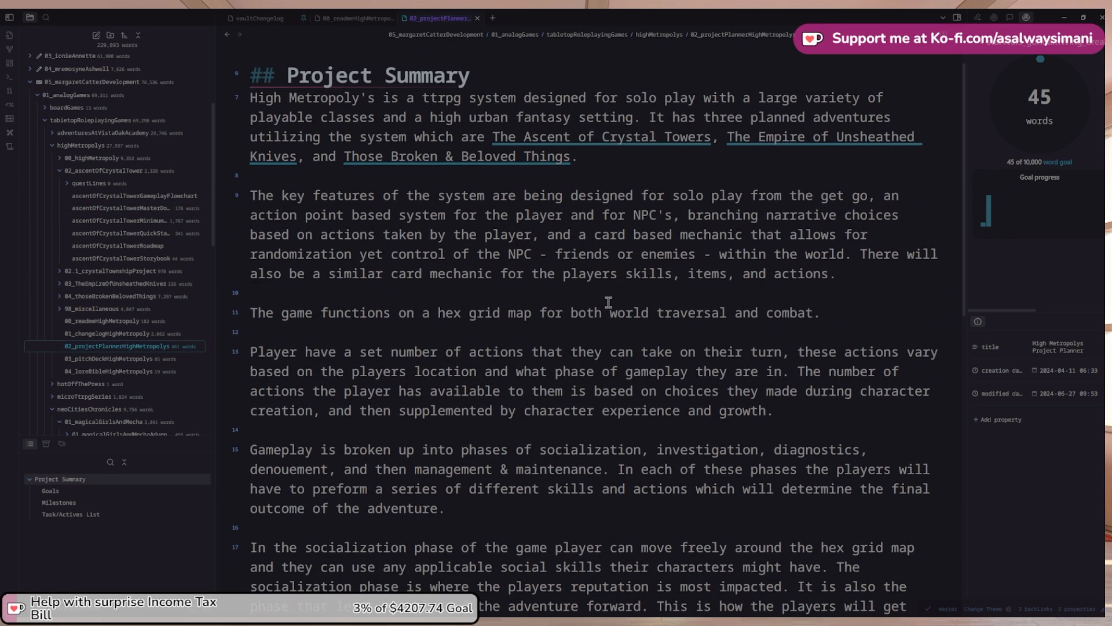
pyautogui.scroll(-5, 604, 302)
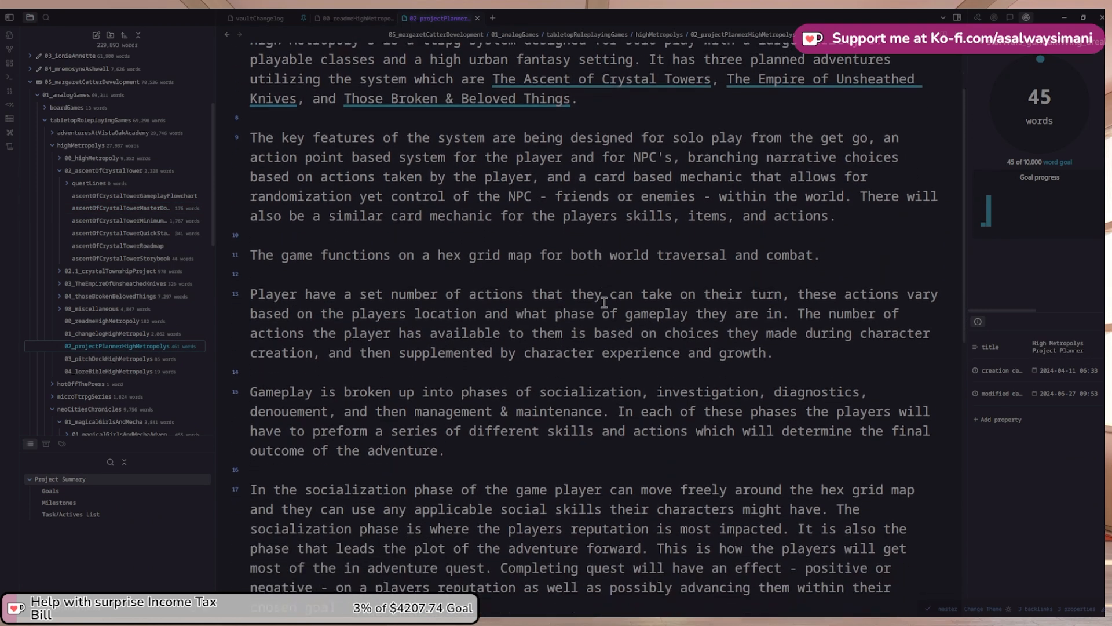
pyautogui.scroll(-2, 604, 302)
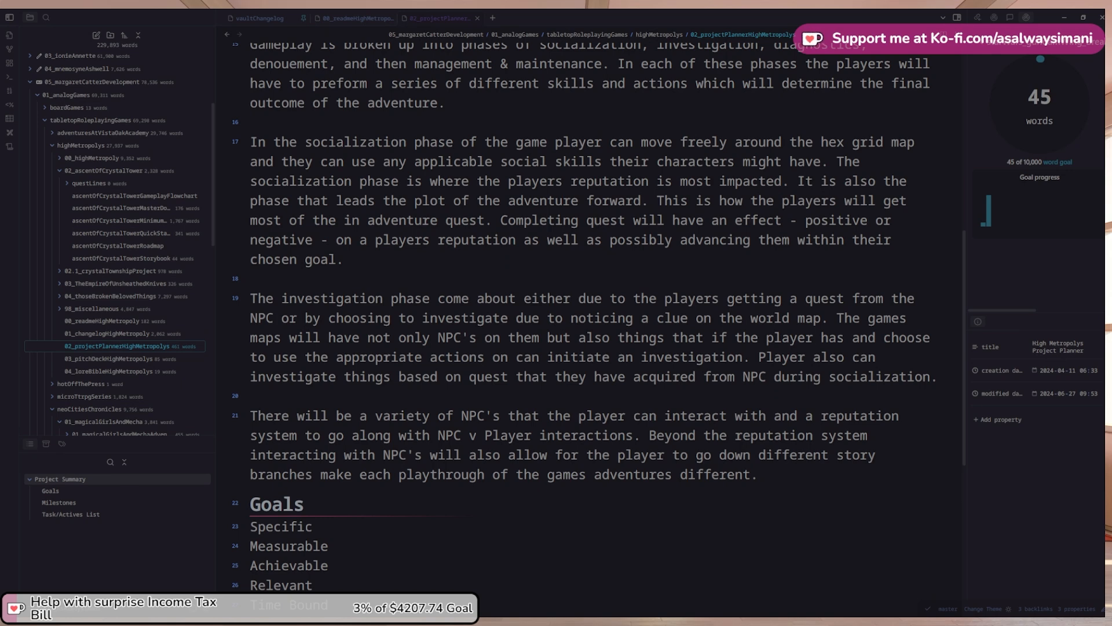
pyautogui.scroll(-1, 587, 311)
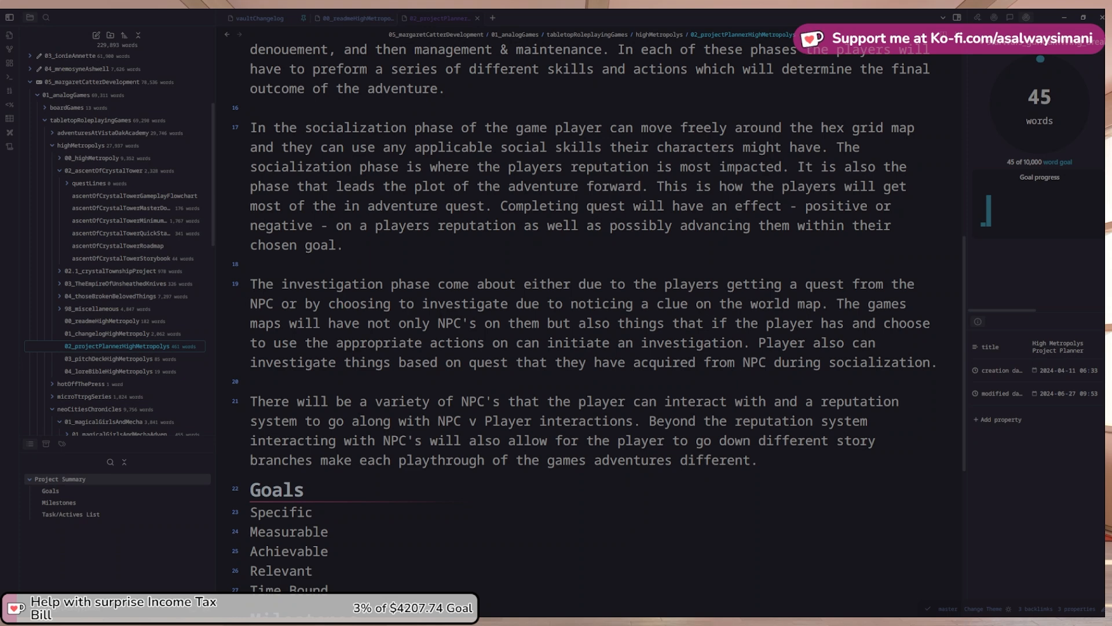
# Cut the NPC and reputation paragraph and paste it higher in the Project Summary, after 'chosen goal.'
pyautogui.scroll(-3, 589, 313)
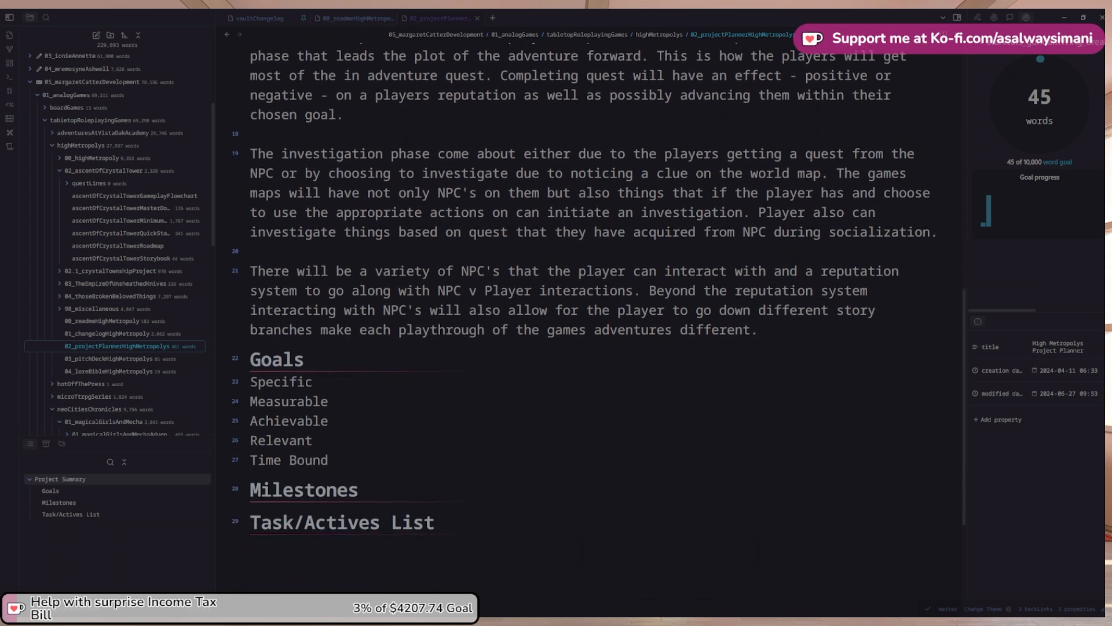
pyautogui.scroll(9, 590, 313)
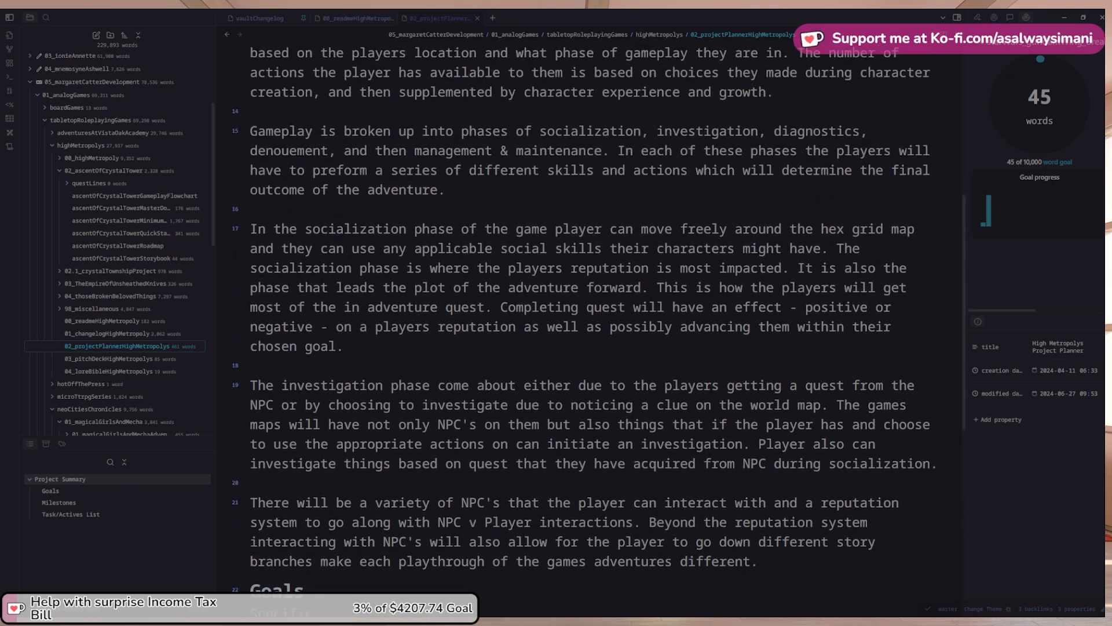
pyautogui.scroll(3, 589, 313)
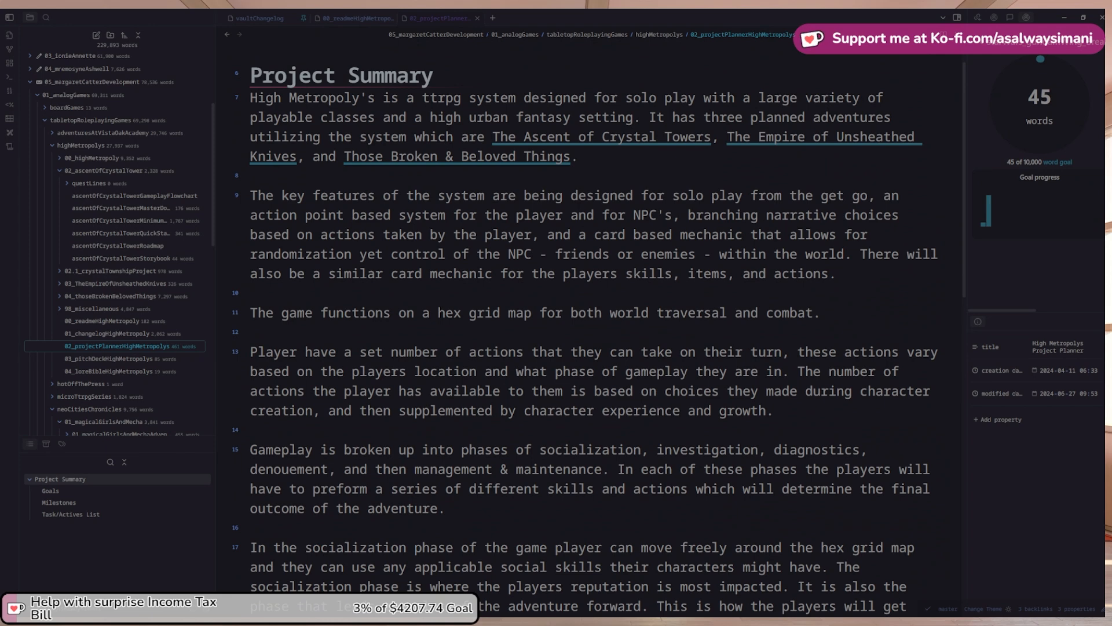
pyautogui.scroll(-5, 589, 313)
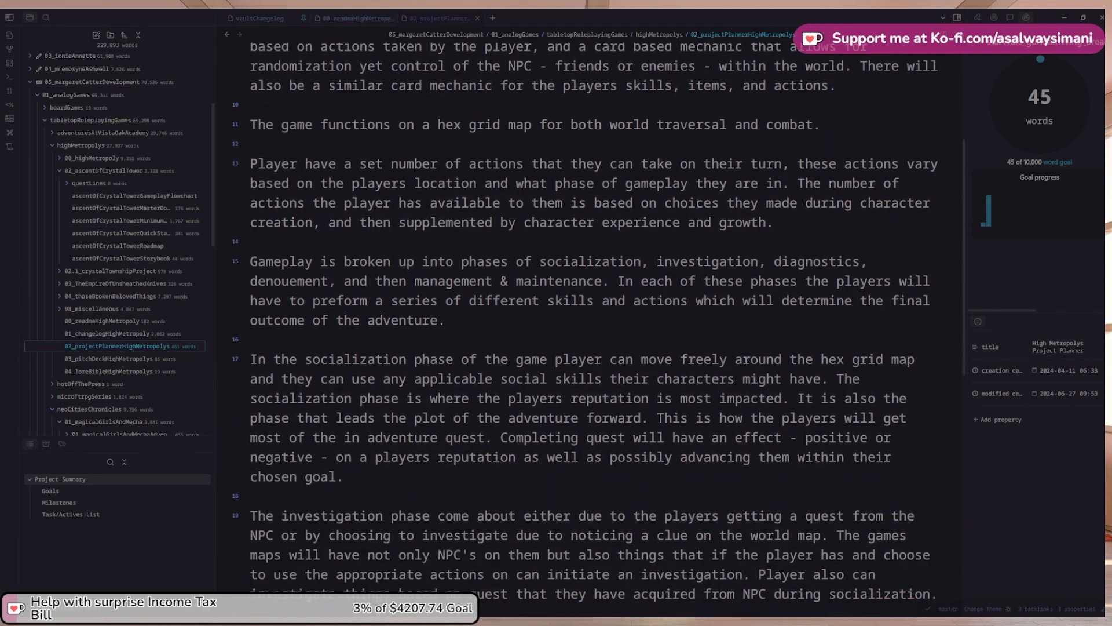
pyautogui.scroll(-2, 589, 313)
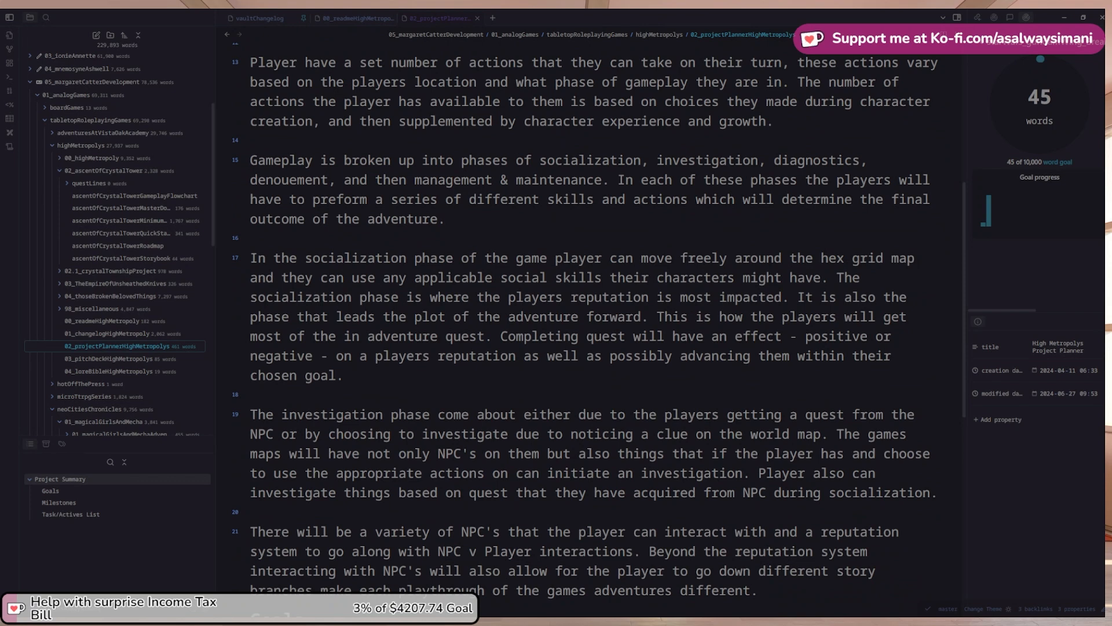
pyautogui.scroll(-1, 589, 313)
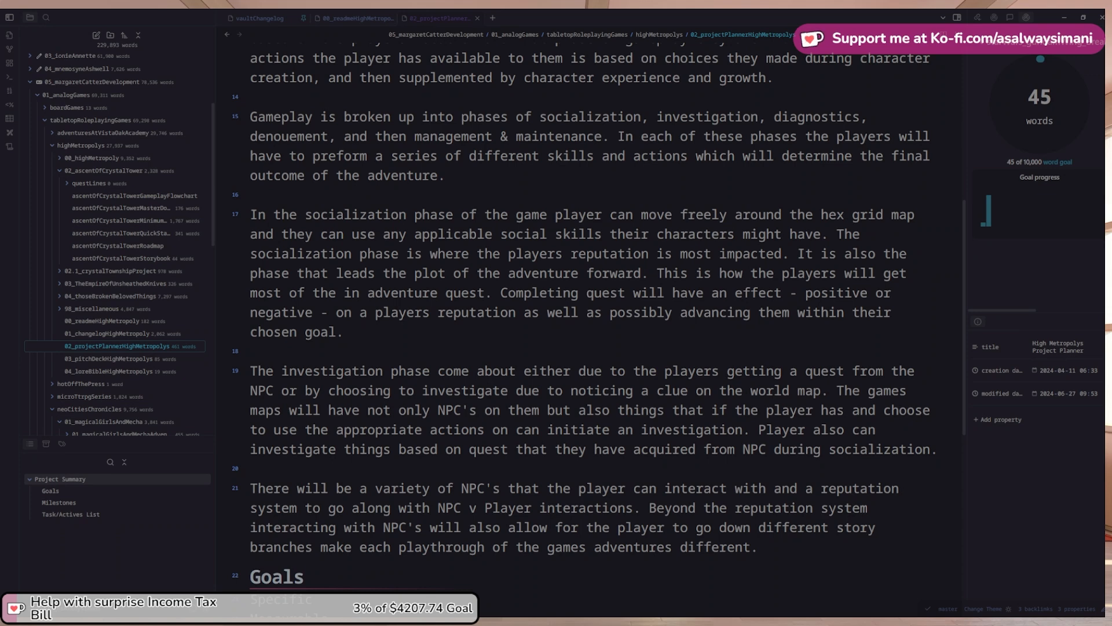
pyautogui.scroll(1, 589, 313)
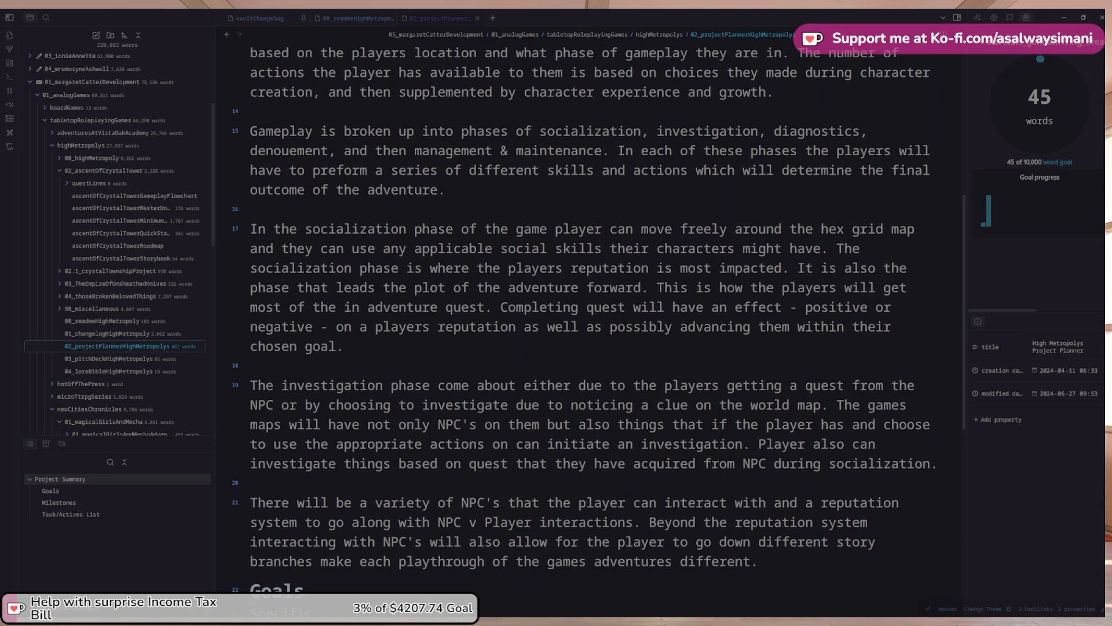
pyautogui.moveTo(759, 561); pyautogui.dragTo(248, 501)
pyautogui.hotkey('ctrl', 'c')
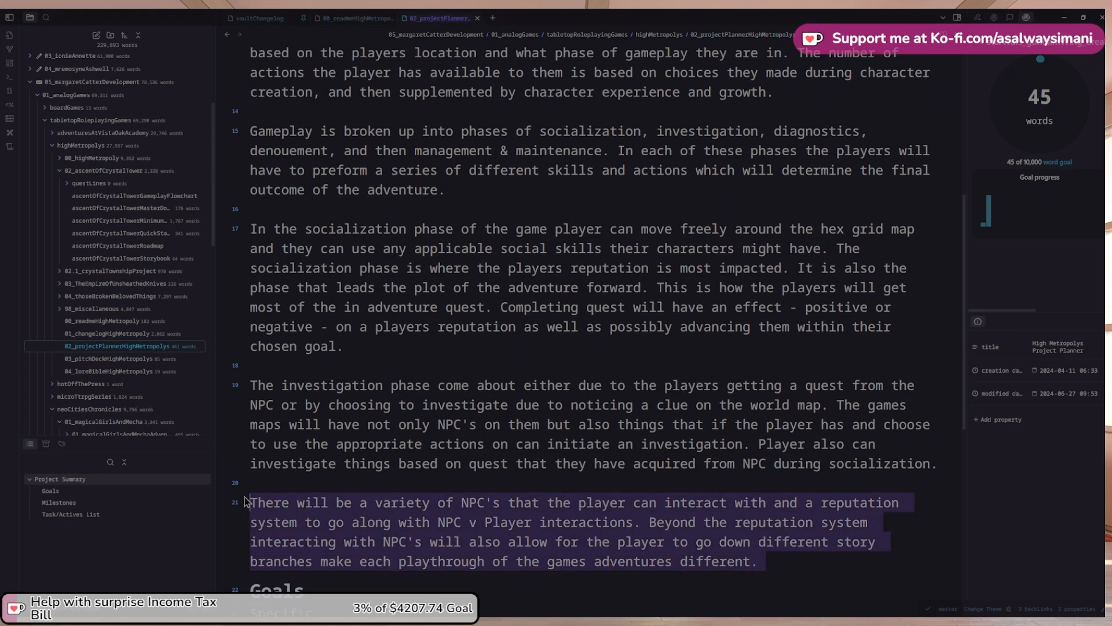
pyautogui.press('BackSpace')
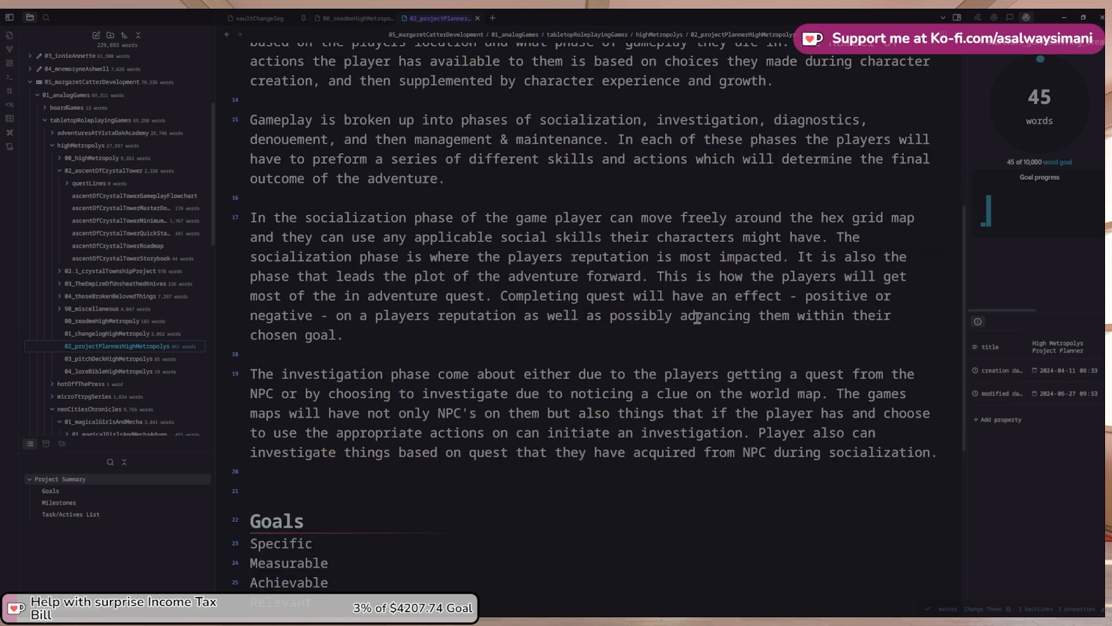
pyautogui.click(443, 333)
pyautogui.press('Return')
pyautogui.press('Return')
pyautogui.hotkey('ctrl', 'v')
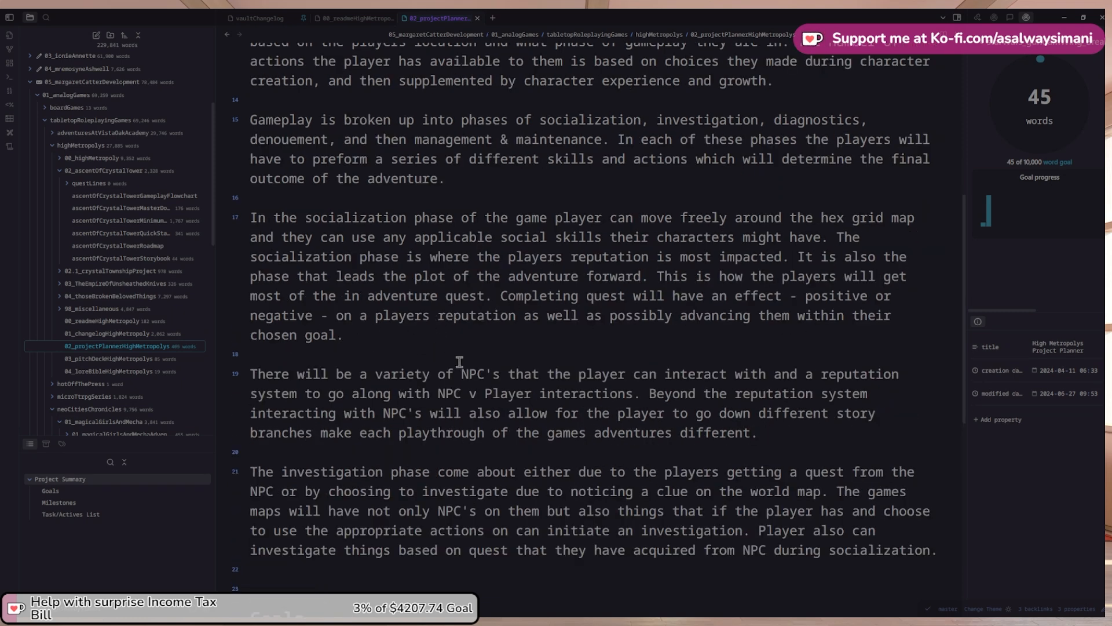
# Begin a new paragraph reading 'The diagnostics phase of the system'
pyautogui.scroll(-1, 580, 423)
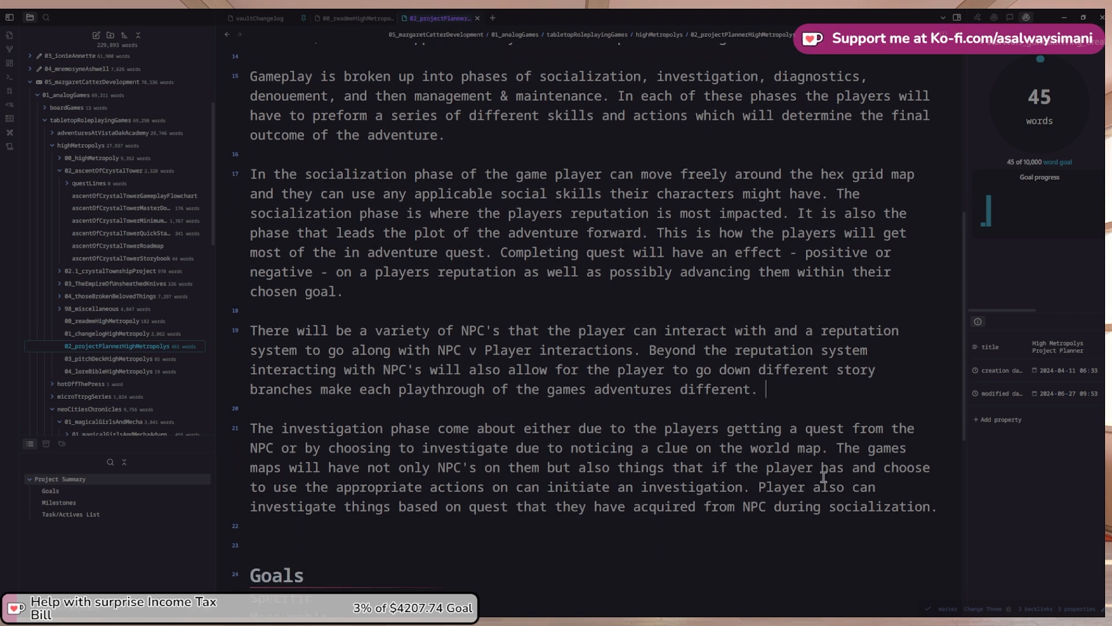
pyautogui.scroll(1, 385, 588)
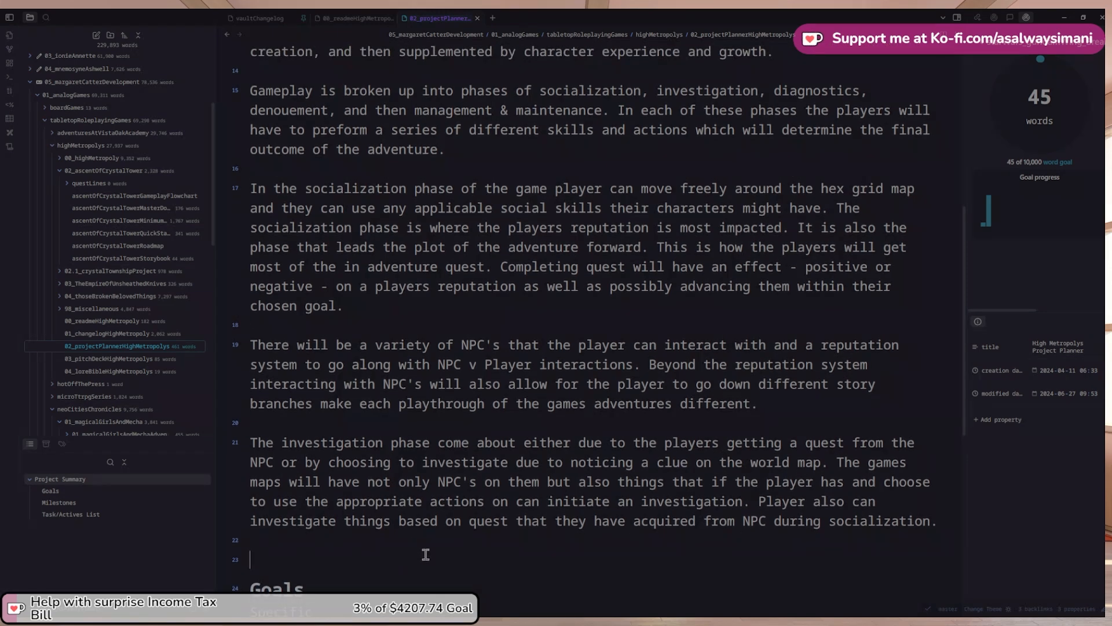
pyautogui.scroll(1, 588, 508)
pyautogui.scroll(-1, 588, 507)
pyautogui.write('The diagnostic')
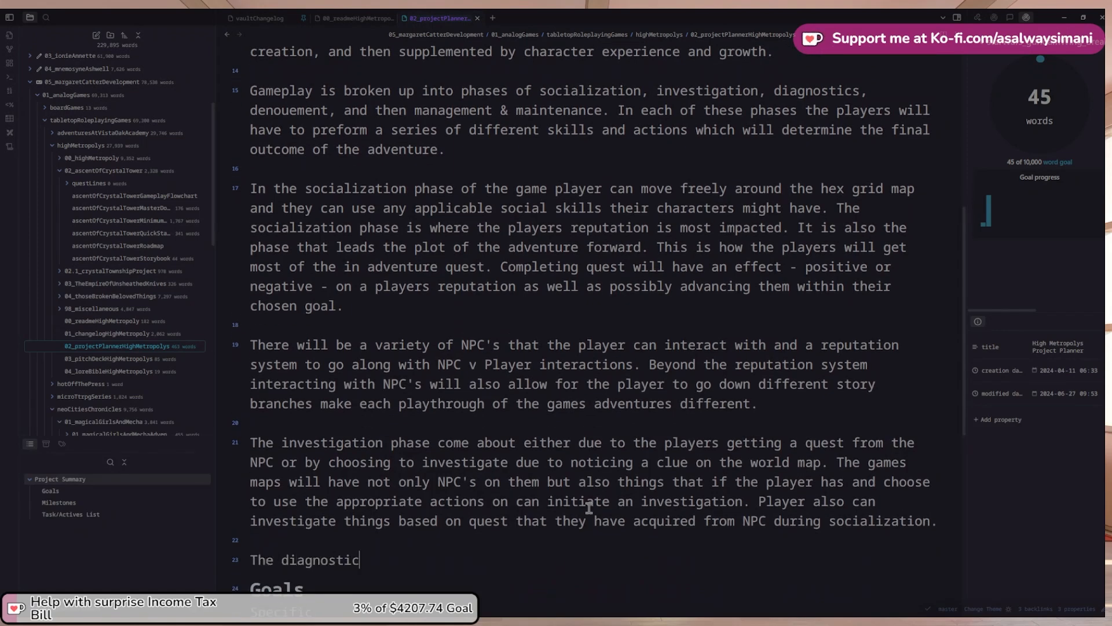
pyautogui.write('s phase of ')
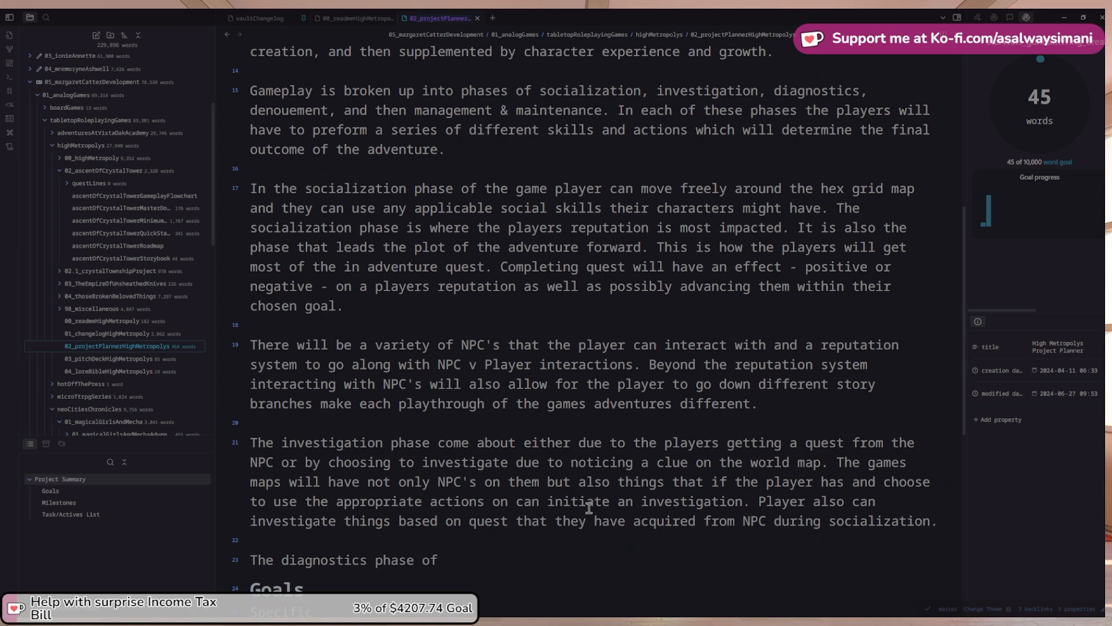
pyautogui.write('the system')
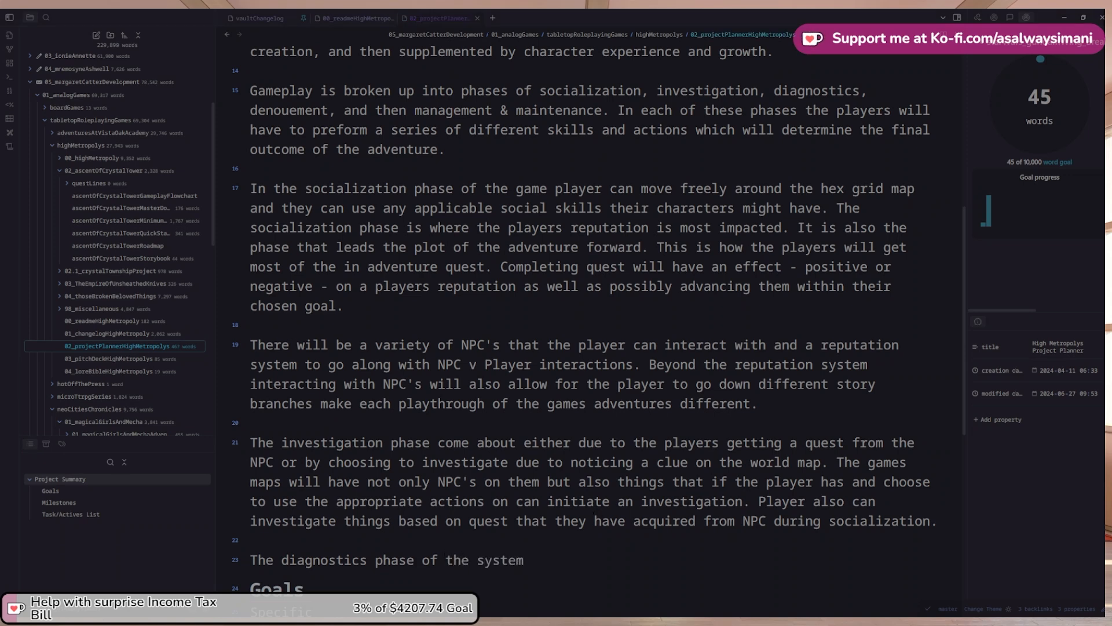
pyautogui.scroll(4, 608, 324)
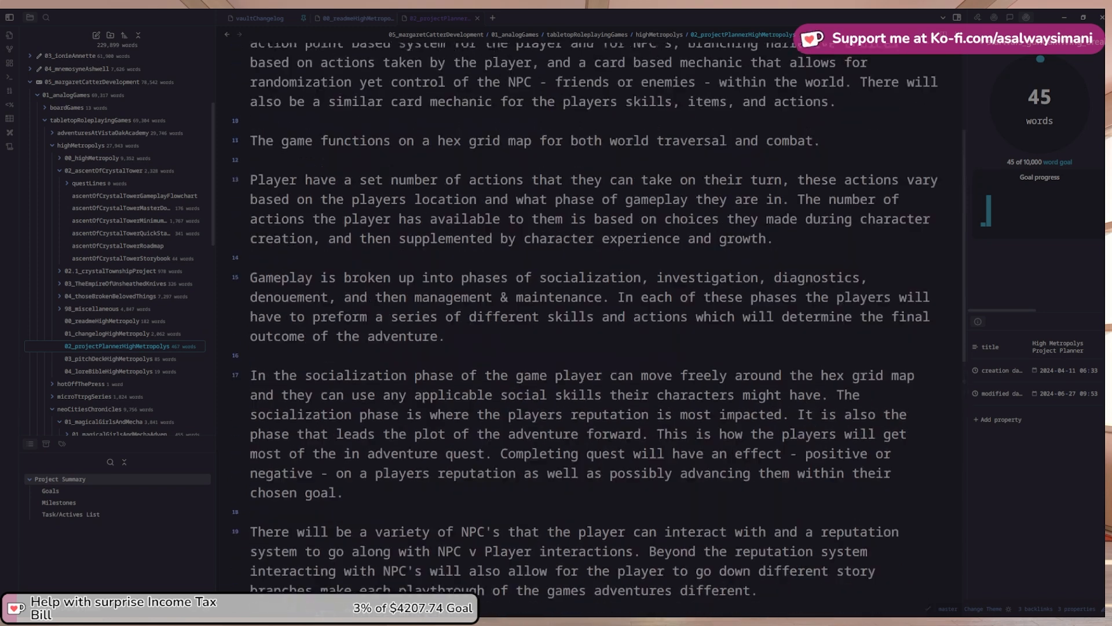
pyautogui.scroll(5, 585, 325)
pyautogui.scroll(-1, 585, 324)
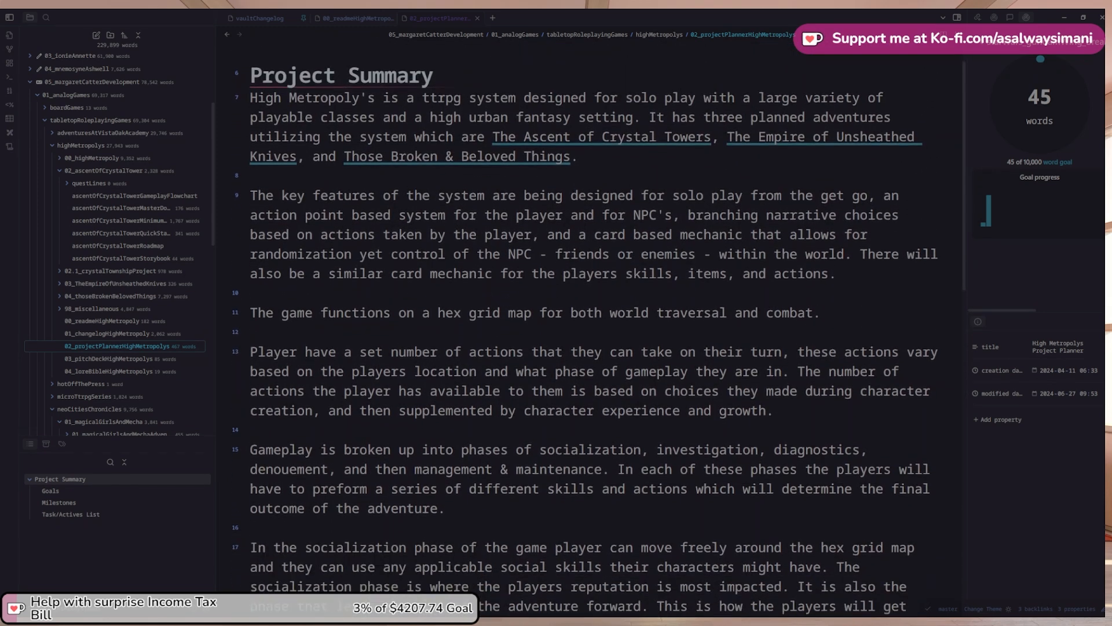
pyautogui.scroll(-2, 585, 324)
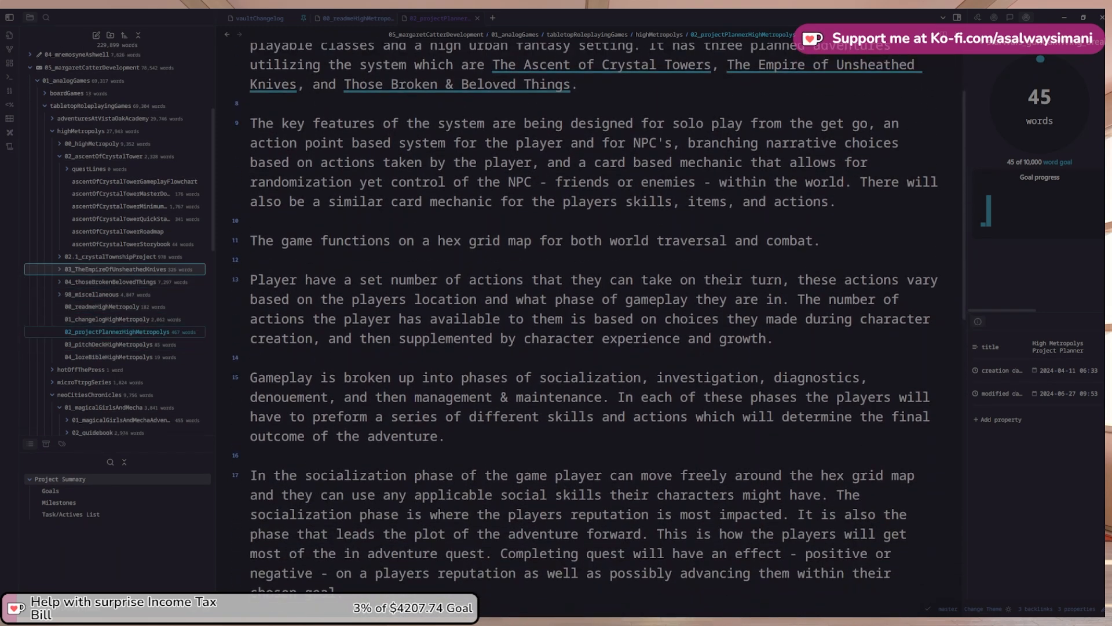
# Glance through the Ascent of Crystal Tower Quick Start Playguide note, then return to the project planner
pyautogui.click(134, 221)
pyautogui.scroll(-10, 541, 333)
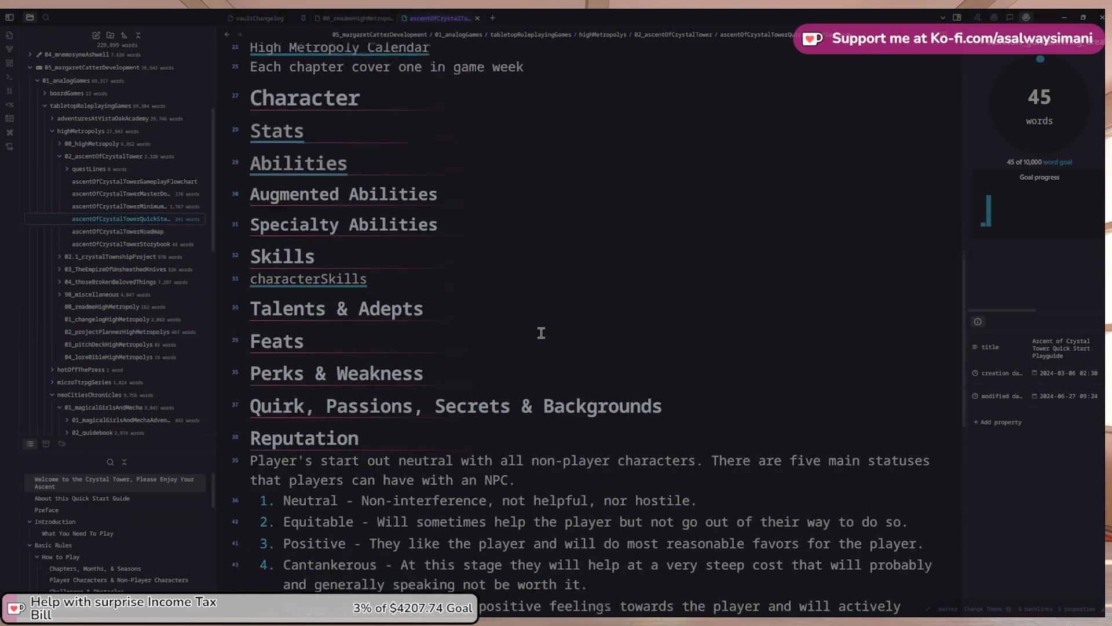
pyautogui.scroll(-8, 541, 332)
pyautogui.scroll(3, 527, 329)
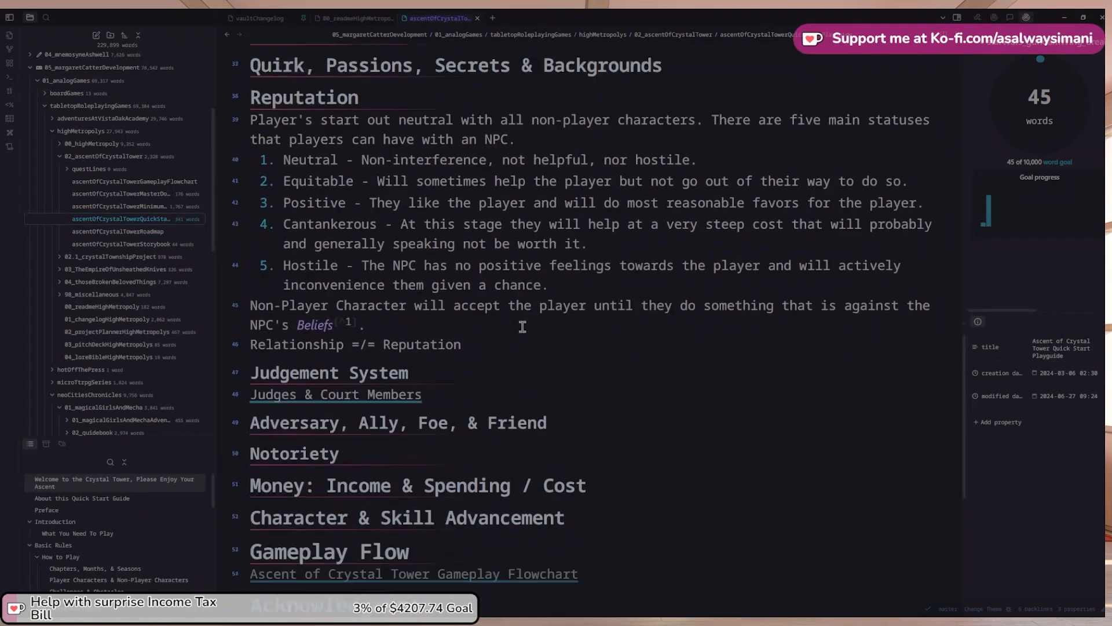
pyautogui.scroll(-6, 522, 326)
pyautogui.scroll(1, 556, 307)
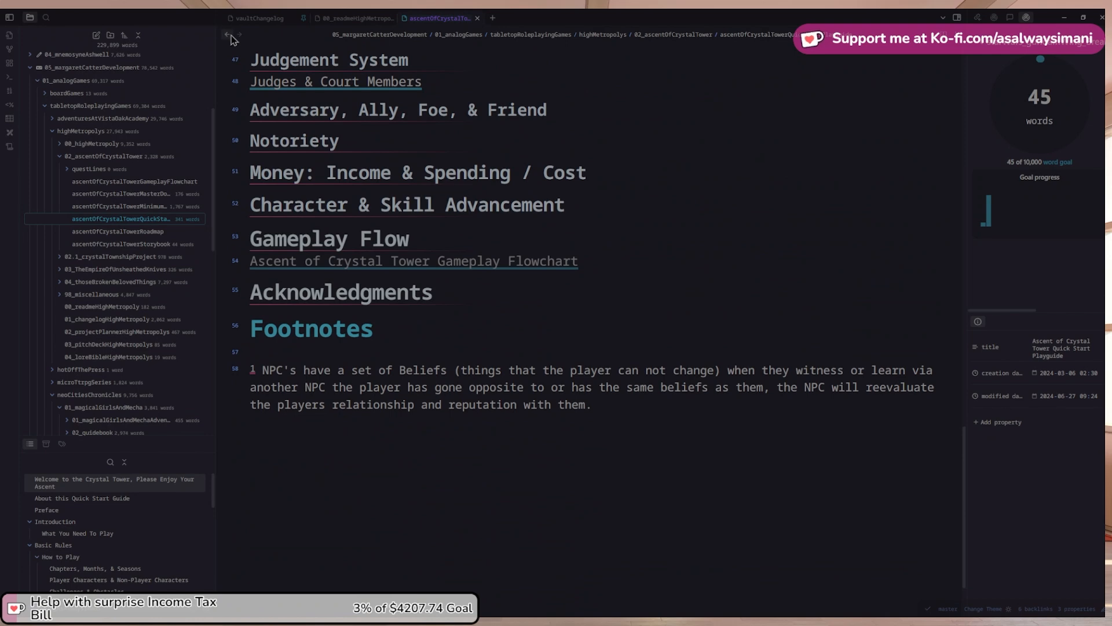
pyautogui.click(228, 36)
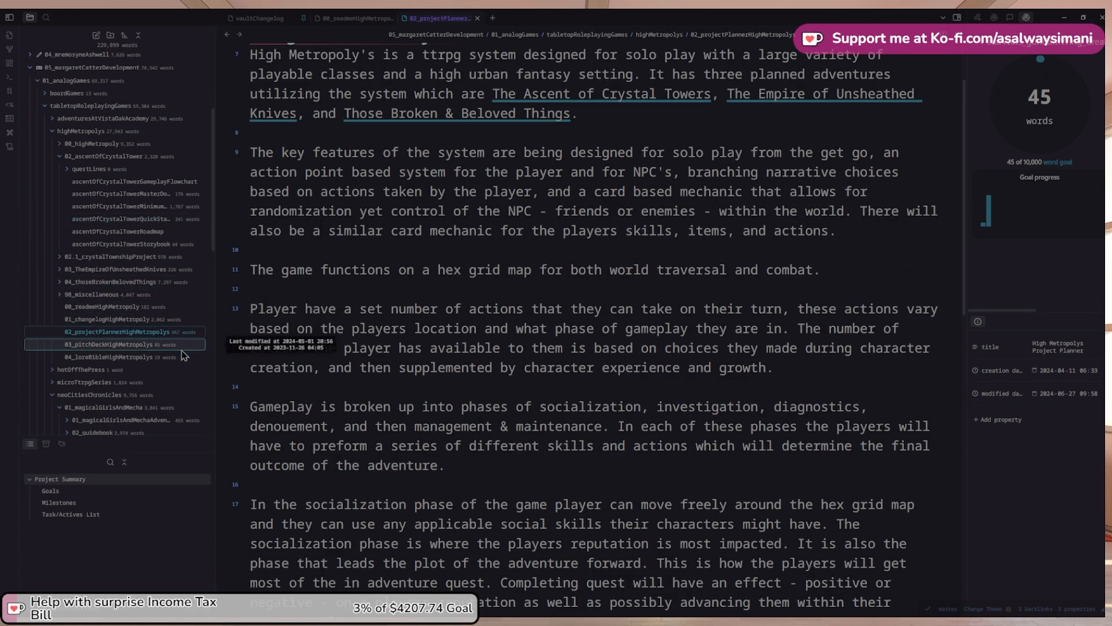
# Collapse the neoCitiesChronicles folder and briefly expand 98_miscellaneous to check its notes
pyautogui.scroll(-1, 168, 336)
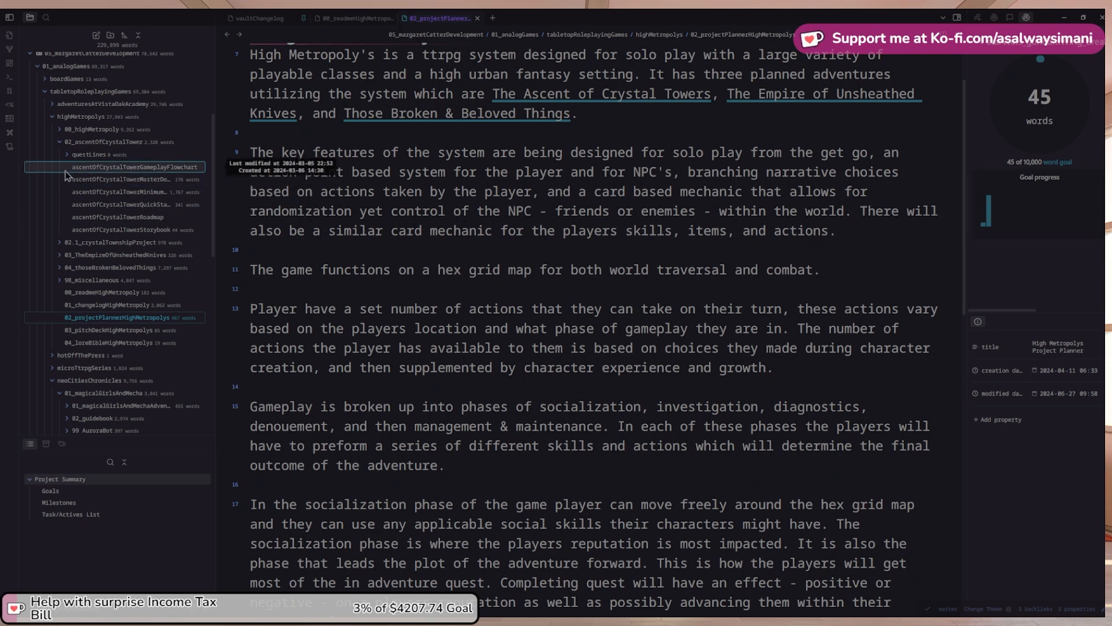
pyautogui.scroll(2, 142, 321)
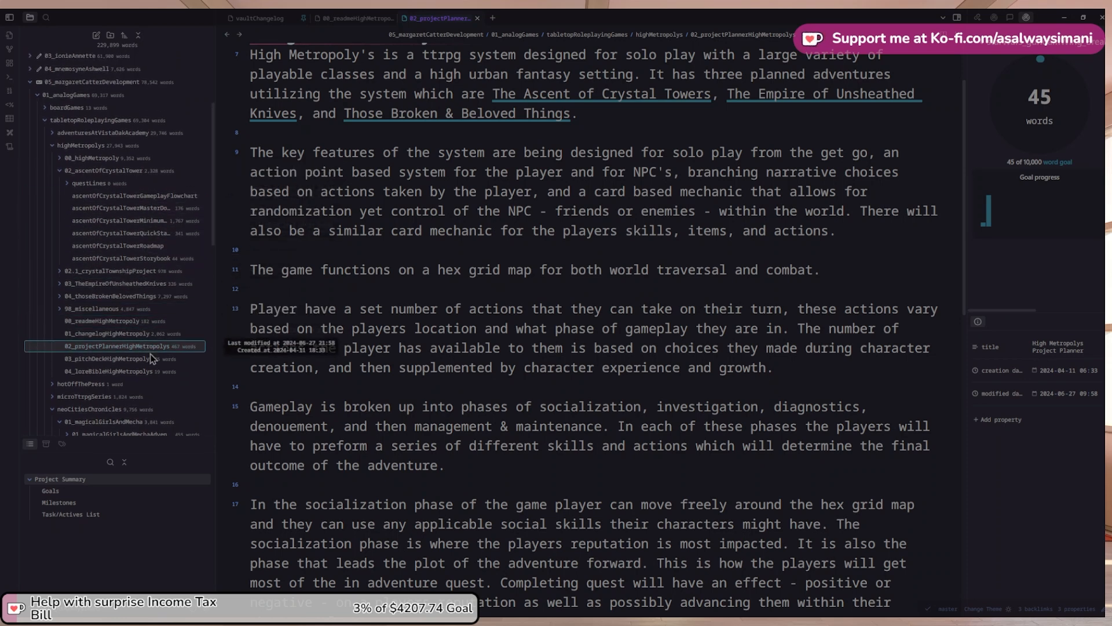
pyautogui.scroll(-2, 148, 359)
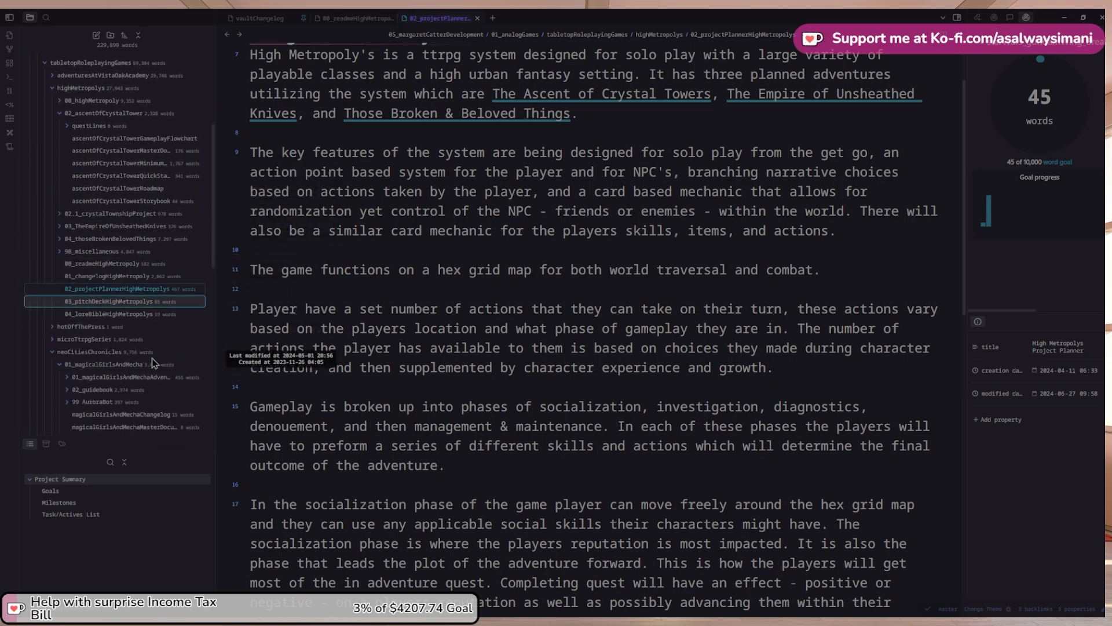
pyautogui.click(51, 353)
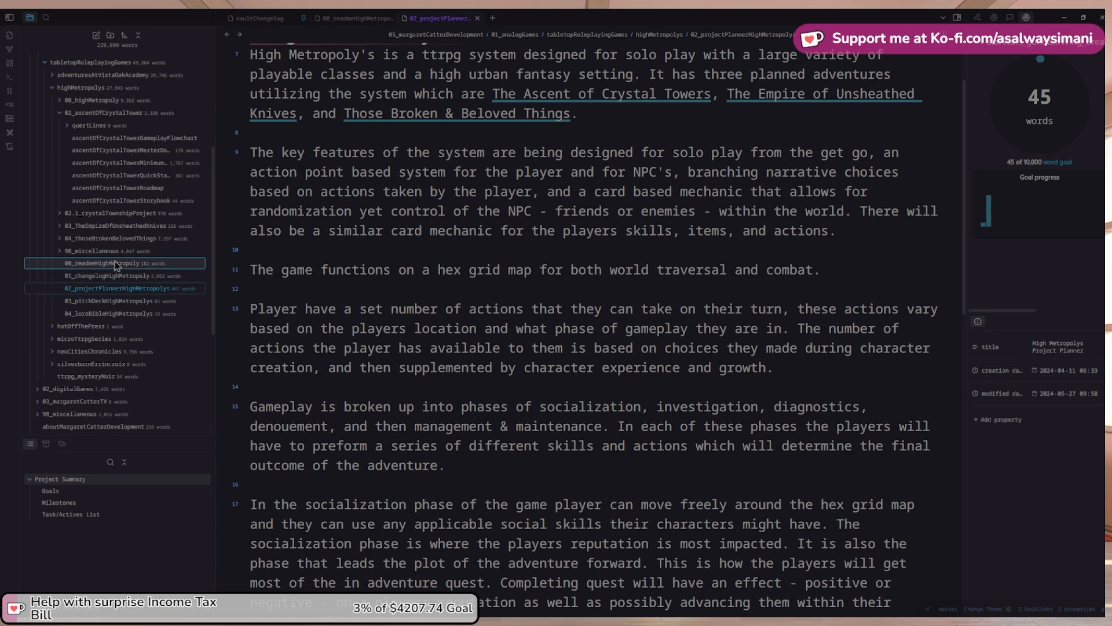
pyautogui.click(57, 253)
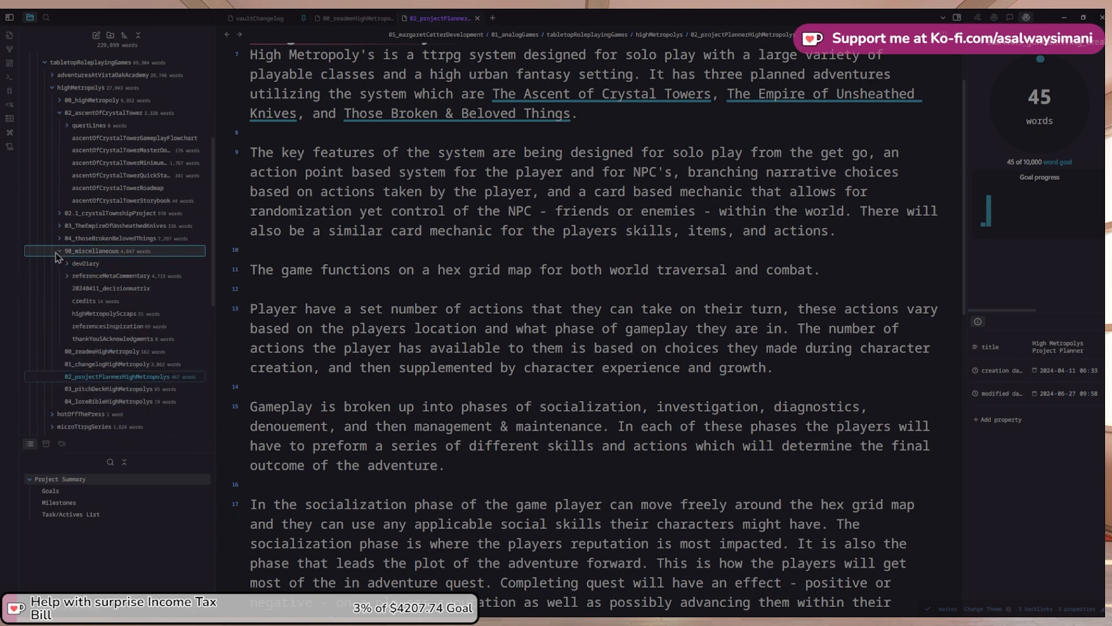
pyautogui.click(57, 254)
pyautogui.scroll(-1, 590, 376)
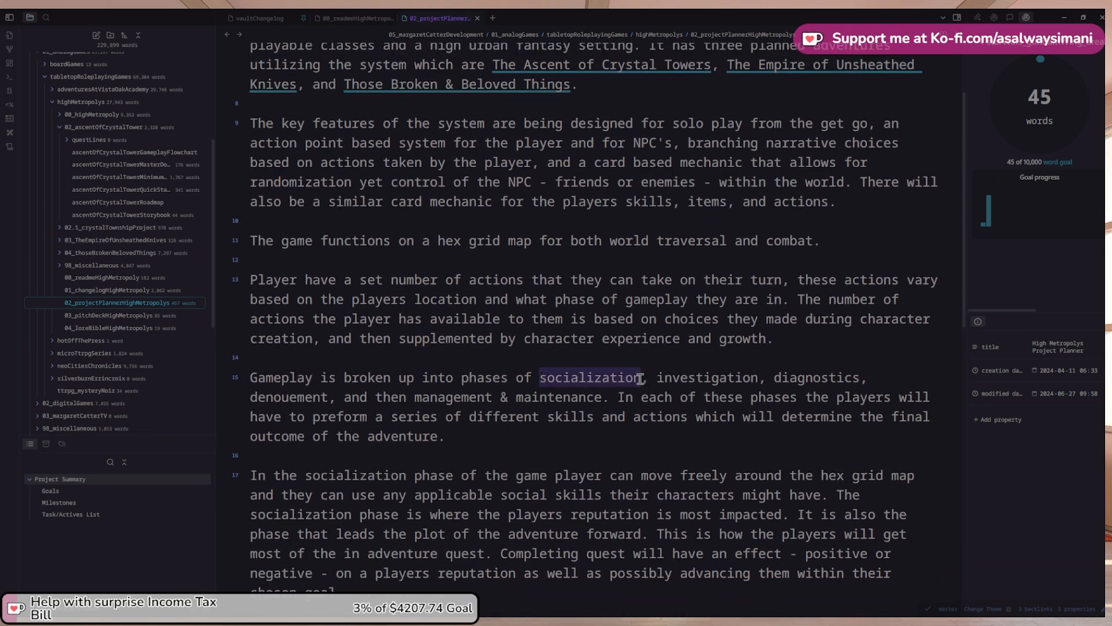
# Search the vault for 'socialization', check the highMetropolyQuickStartPlayguide match, and return to the planner
pyautogui.click(48, 19)
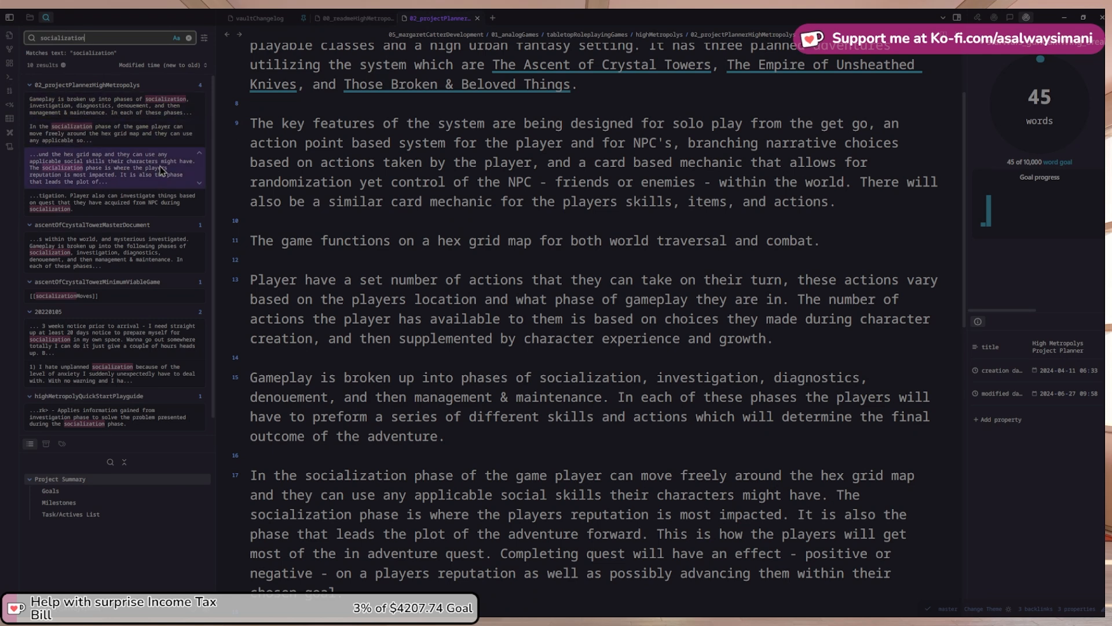
pyautogui.scroll(-1, 162, 165)
pyautogui.scroll(1, 162, 165)
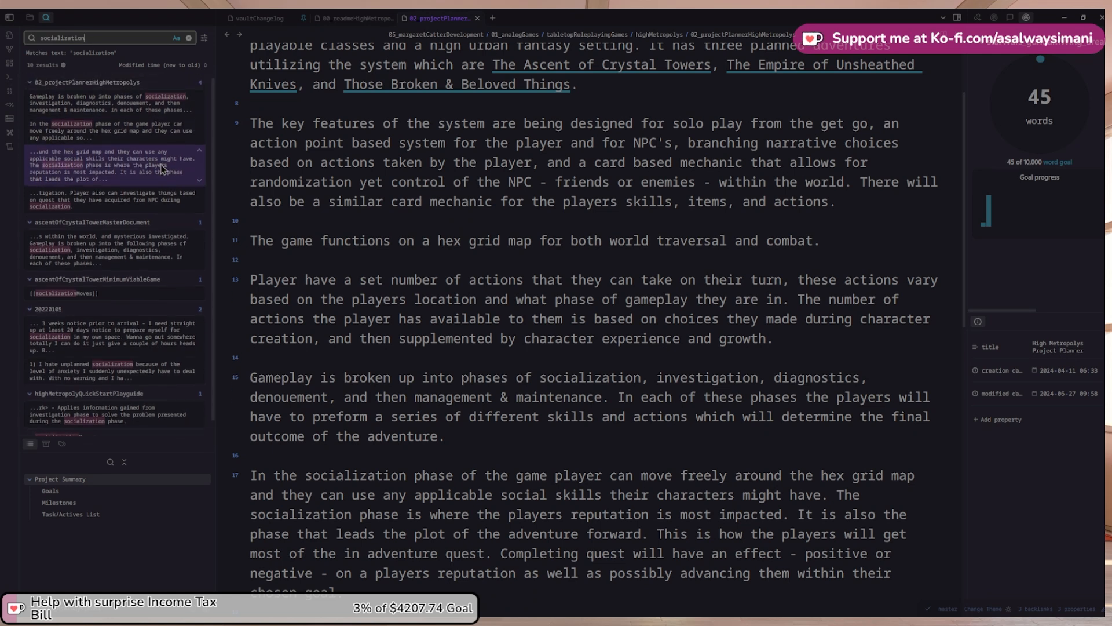
pyautogui.scroll(-1, 161, 164)
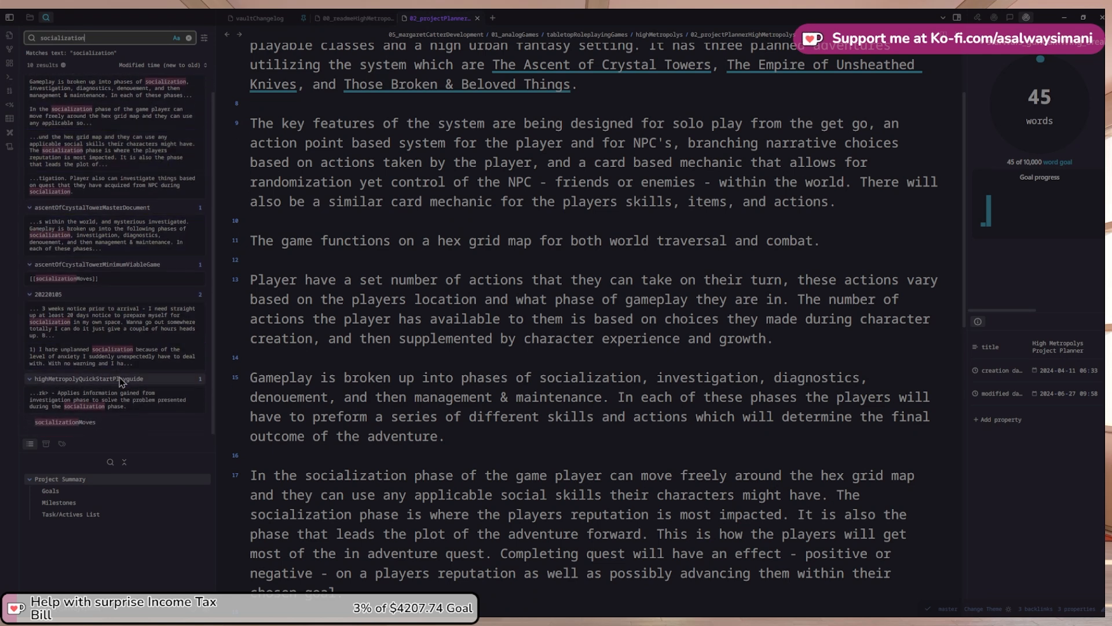
pyautogui.click(119, 400)
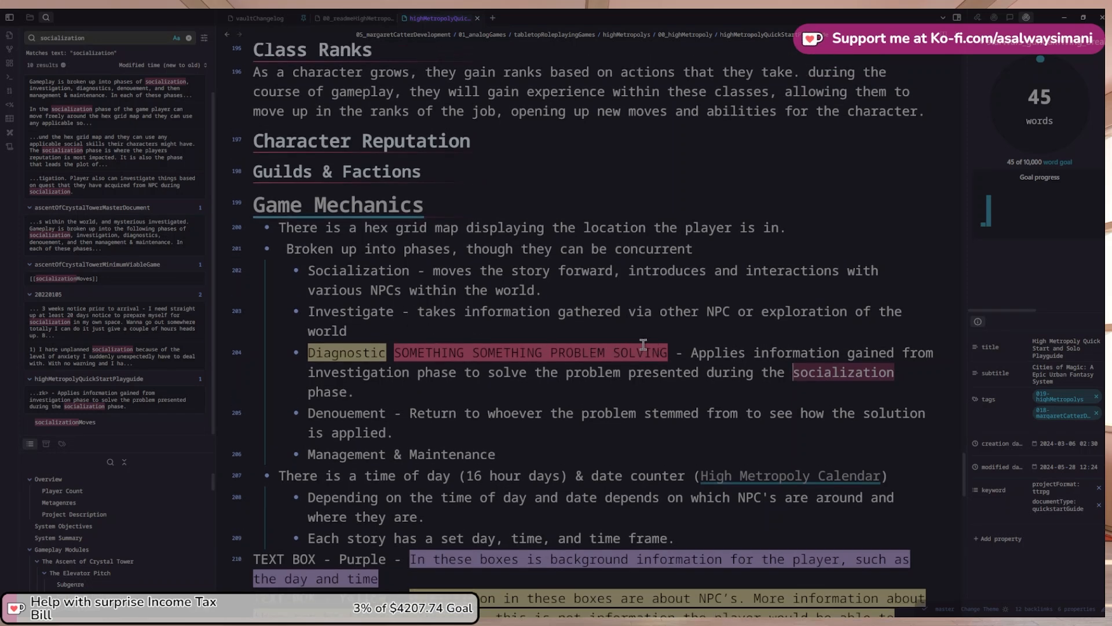
pyautogui.click(226, 34)
pyautogui.scroll(-5, 599, 394)
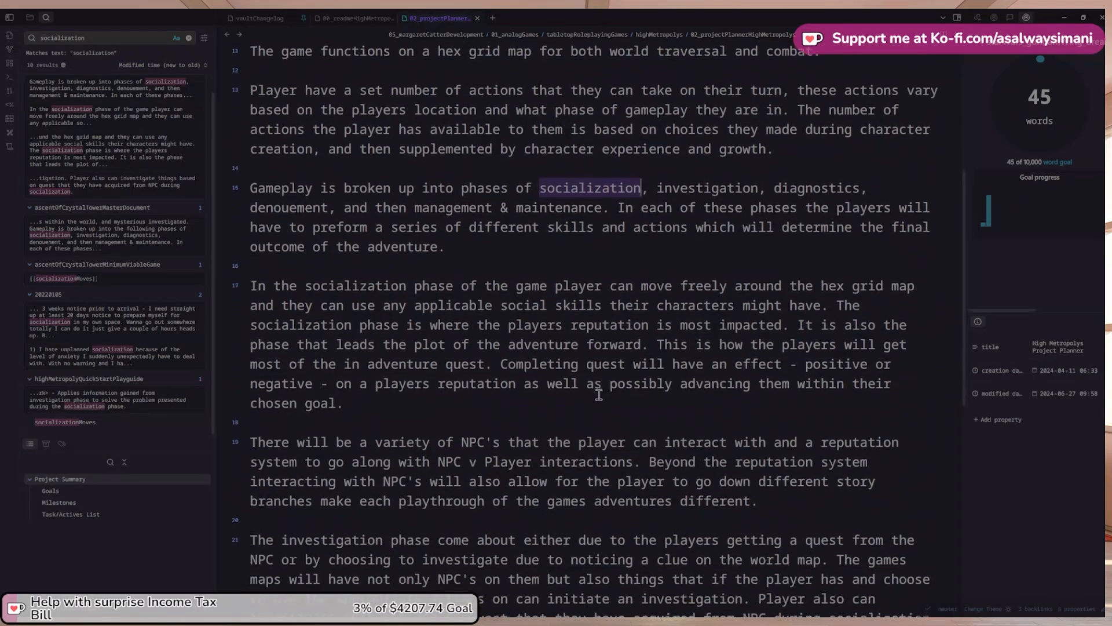
pyautogui.scroll(-2, 598, 394)
# Resume the diagnostics sentence, describing a player who is on a quest
pyautogui.click(562, 547)
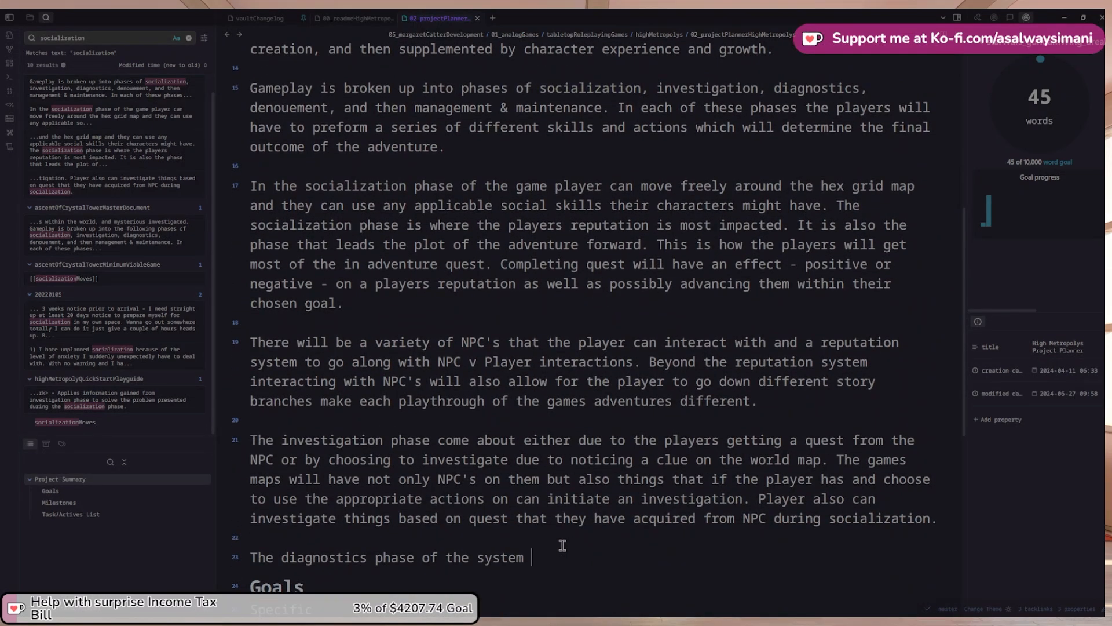
pyautogui.write('is where player')
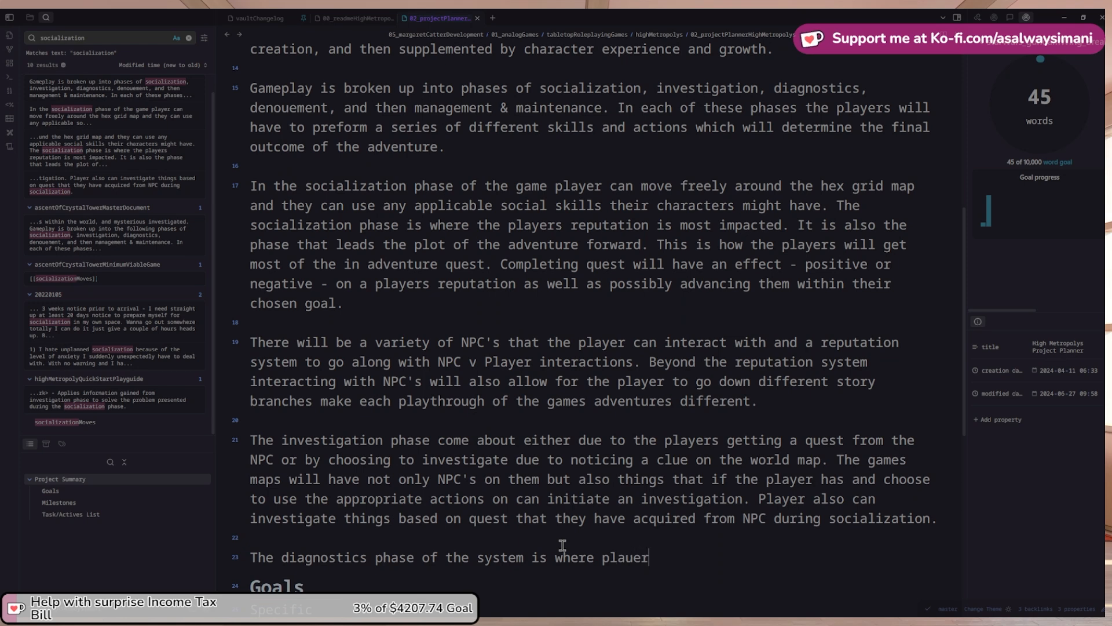
pyautogui.press('BackSpace')
pyautogui.press('BackSpace')
pyautogui.press('BackSpace')
pyautogui.press('BackSpace')
pyautogui.press('BackSpace')
pyautogui.press('BackSpace')
pyautogui.write('if a player wsa')
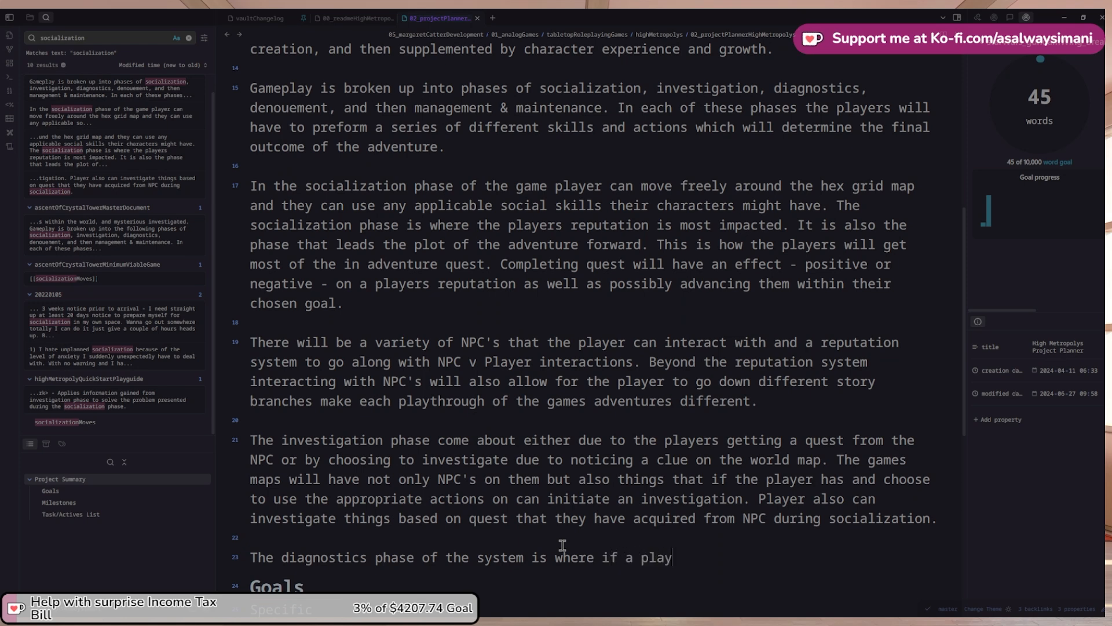
pyautogui.press('BackSpace')
pyautogui.press('BackSpace')
pyautogui.write('is on a ques')
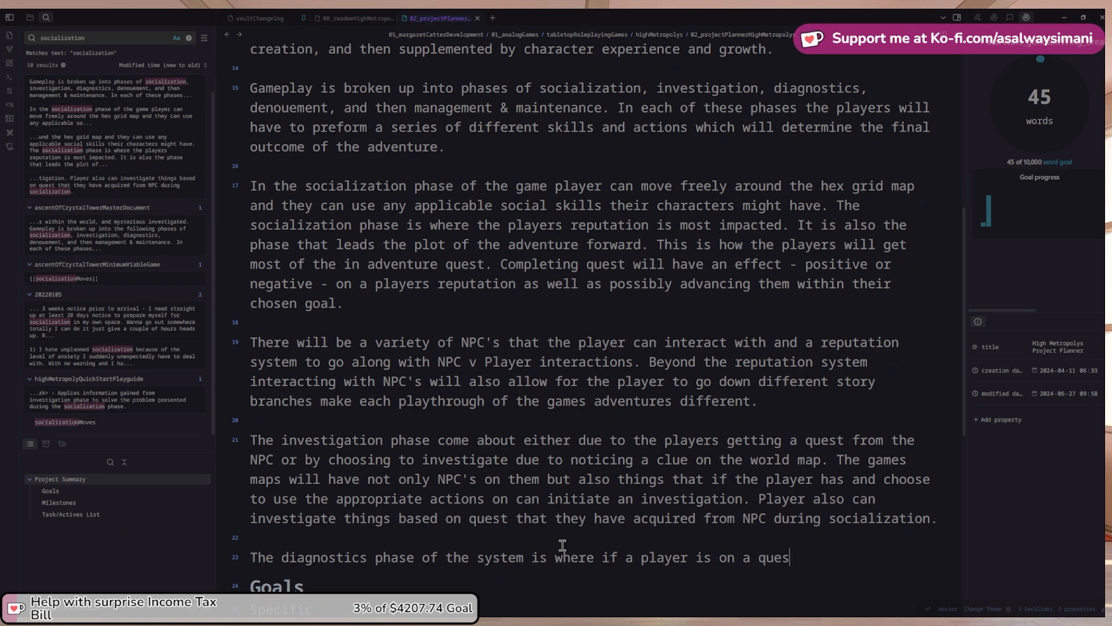
pyautogui.write('t for an')
pyautogui.press('BackSpace')
pyautogui.press('BackSpace')
pyautogui.write('applied')
pyautogui.press('BackSpace')
pyautogui.press('BackSpace')
# Add that the player applies what they have learned during the investigation phase of gameplay
pyautogui.write('es what t')
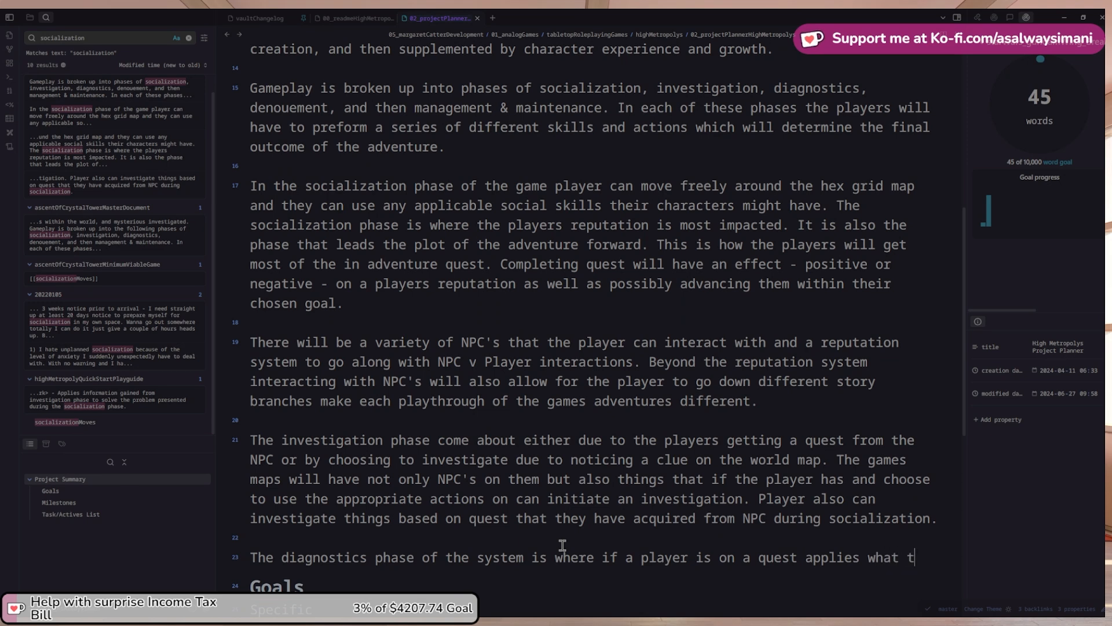
pyautogui.write('hey haave')
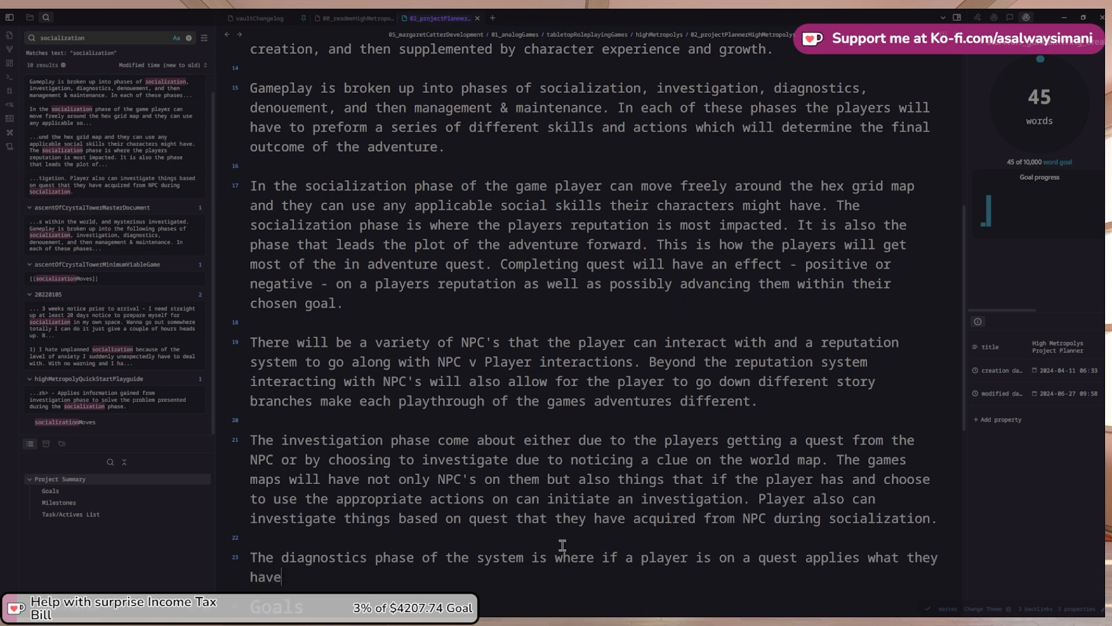
pyautogui.write(' learned during the ')
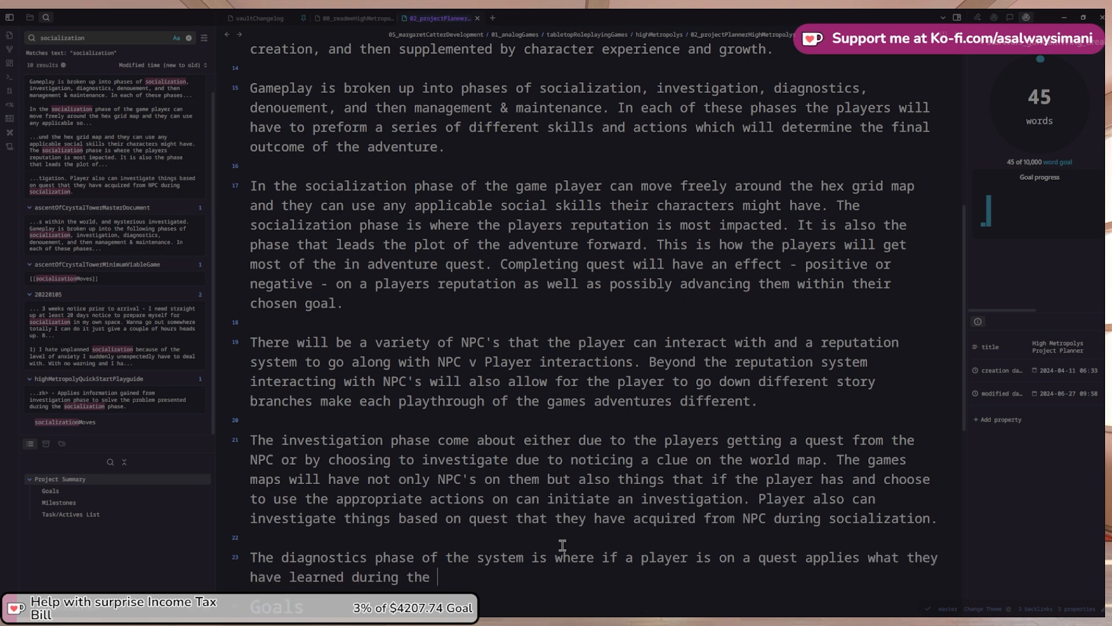
pyautogui.write('investigation pb')
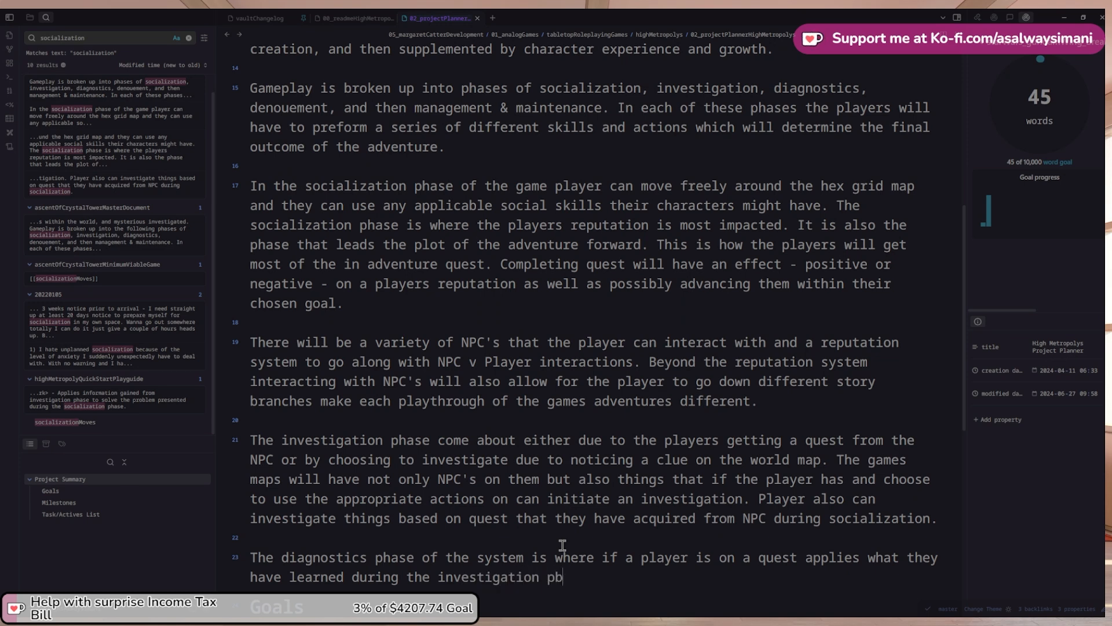
pyautogui.press('BackSpace')
pyautogui.write('hase of p')
pyautogui.press('BackSpace')
pyautogui.write('gamepla')
pyautogui.press('BackSpace')
pyautogui.press('BackSpace')
pyautogui.write('lay')
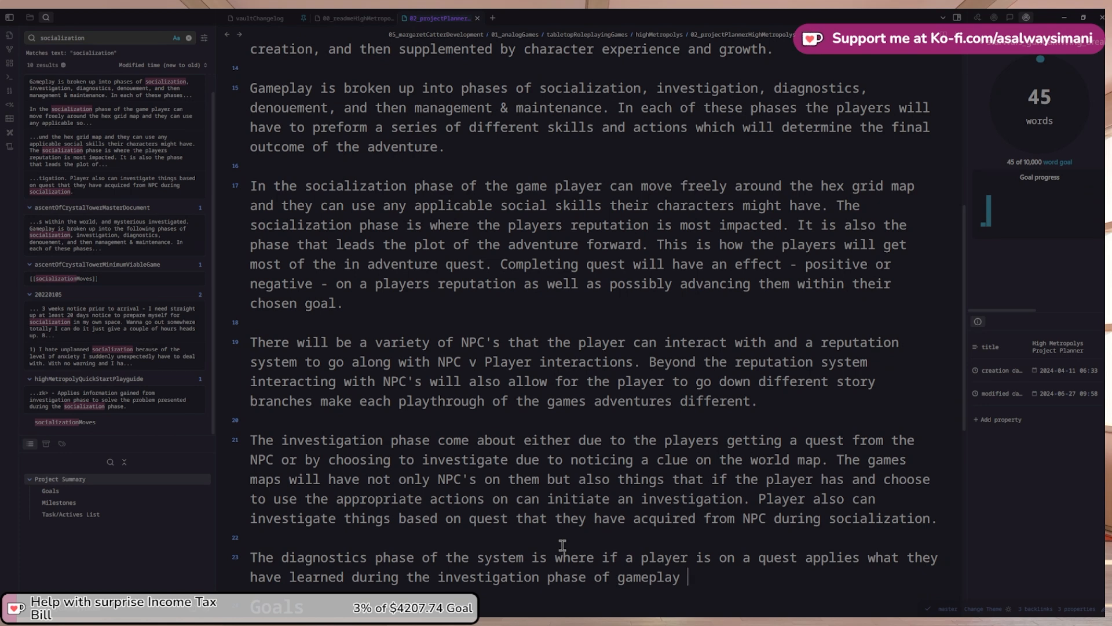
# Continue with 'resolving said quest. All quest and quest adjunct', fixing the spelling of adjunct
pyautogui.write('solving the problem')
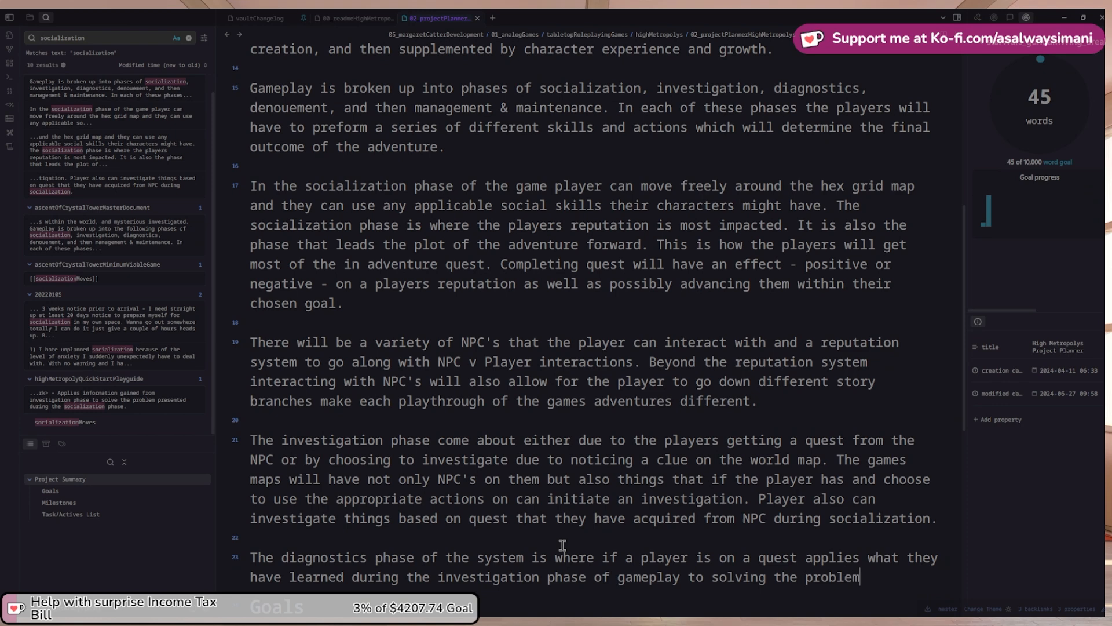
pyautogui.hotkey('ctrl', 'Left')
pyautogui.hotkey('ctrl', 'shift', 'Left')
pyautogui.hotkey('ctrl', 'shift', 'Right')
pyautogui.hotkey('ctrl', 'shift', 'Right')
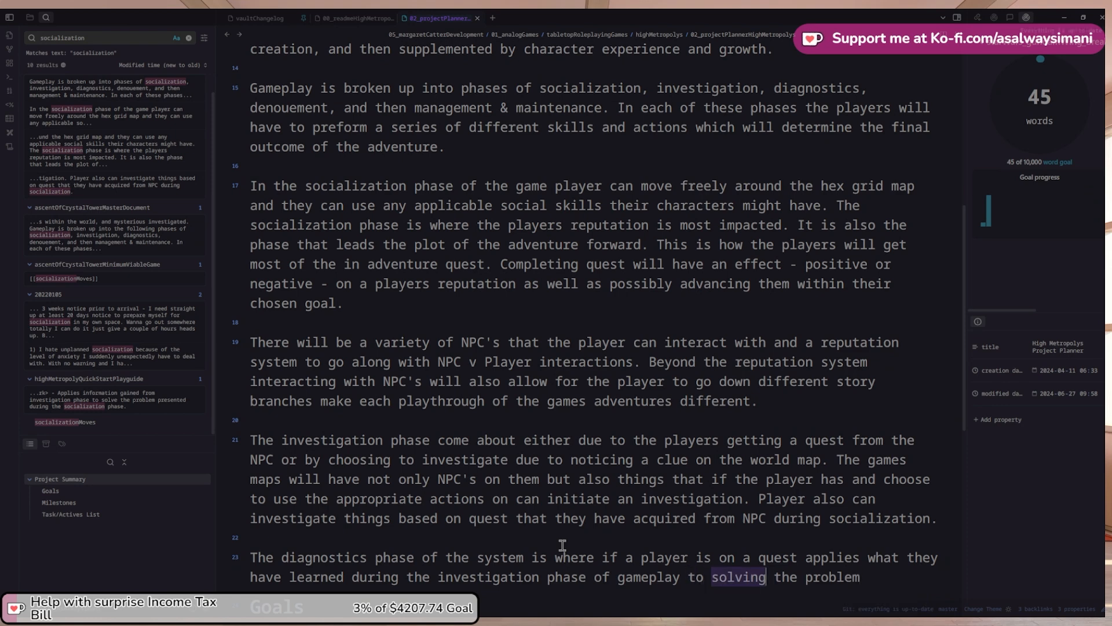
pyautogui.write('resolving')
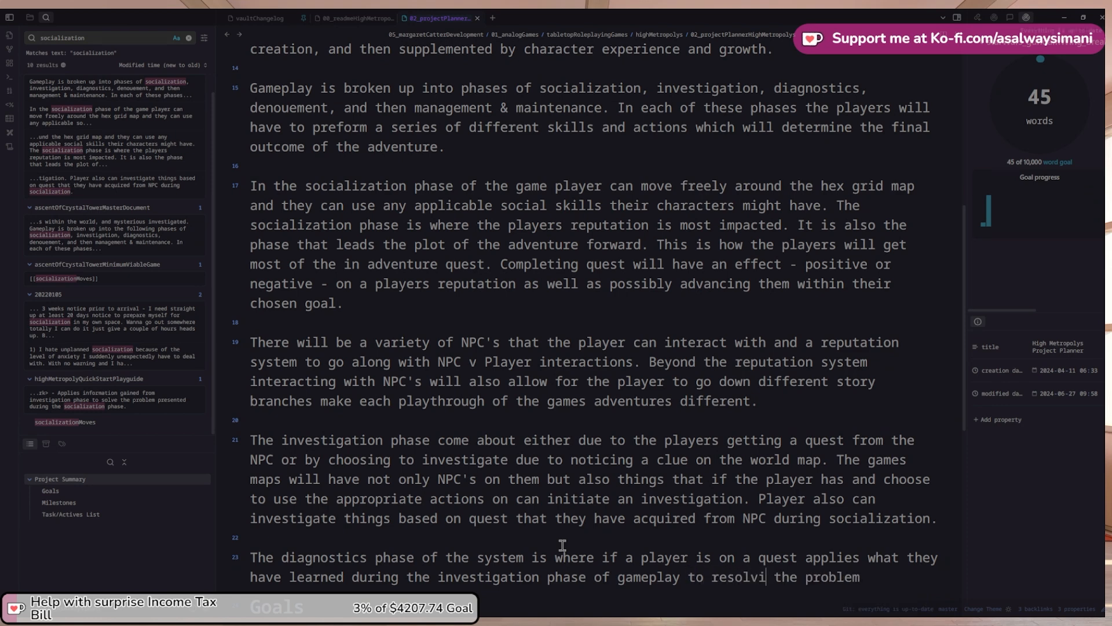
pyautogui.hotkey('shift', 'End')
pyautogui.write('said quest')
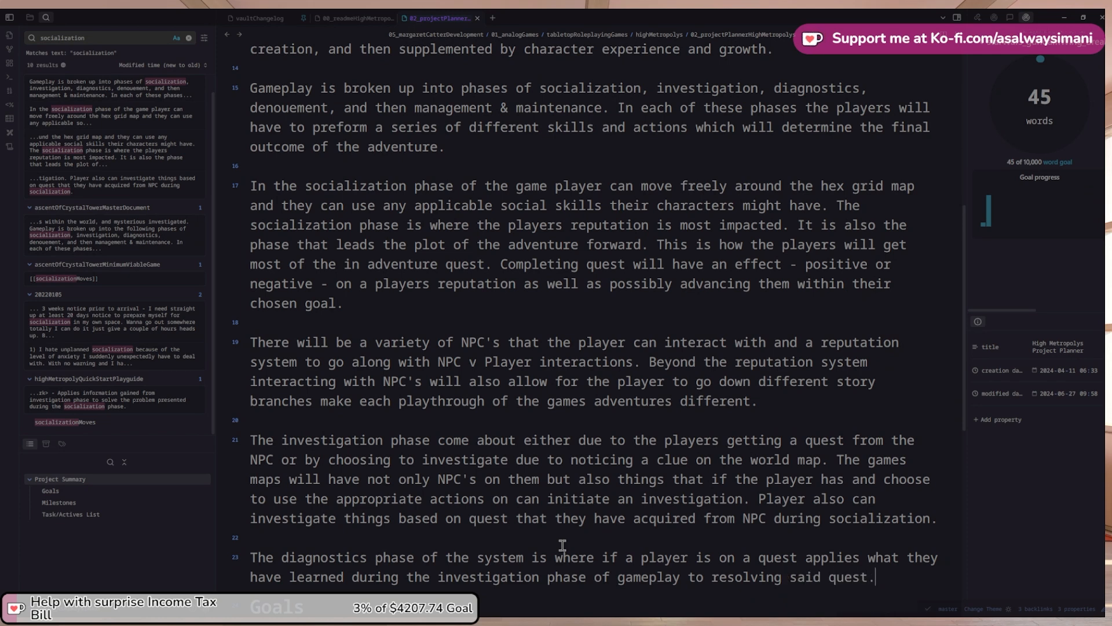
pyautogui.write('. All quest')
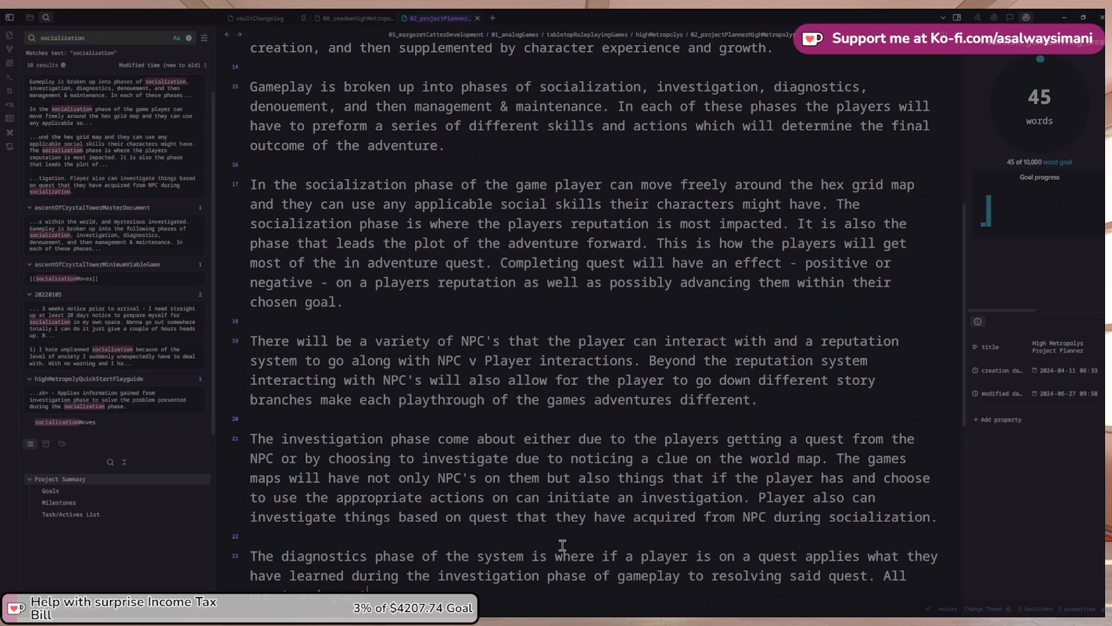
pyautogui.write(' and quest adjuc')
pyautogui.write('nt')
pyautogui.rightClick(406, 591)
pyautogui.click(455, 384)
# Add that this will have a scale to determine the player's level of completion
pyautogui.write('this w ill have a sl')
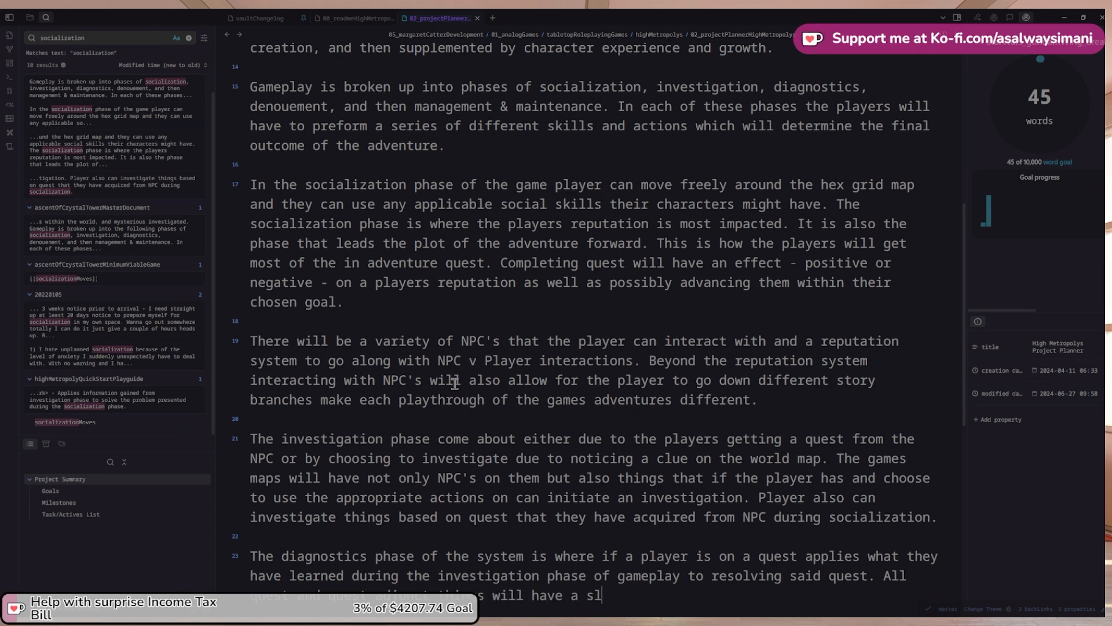
pyautogui.write('iding scale')
pyautogui.hotkey('ctrl', 'Left')
pyautogui.hotkey('ctrl', 'shift', 'Left')
pyautogui.press('BackSpace')
pyautogui.write('to determ')
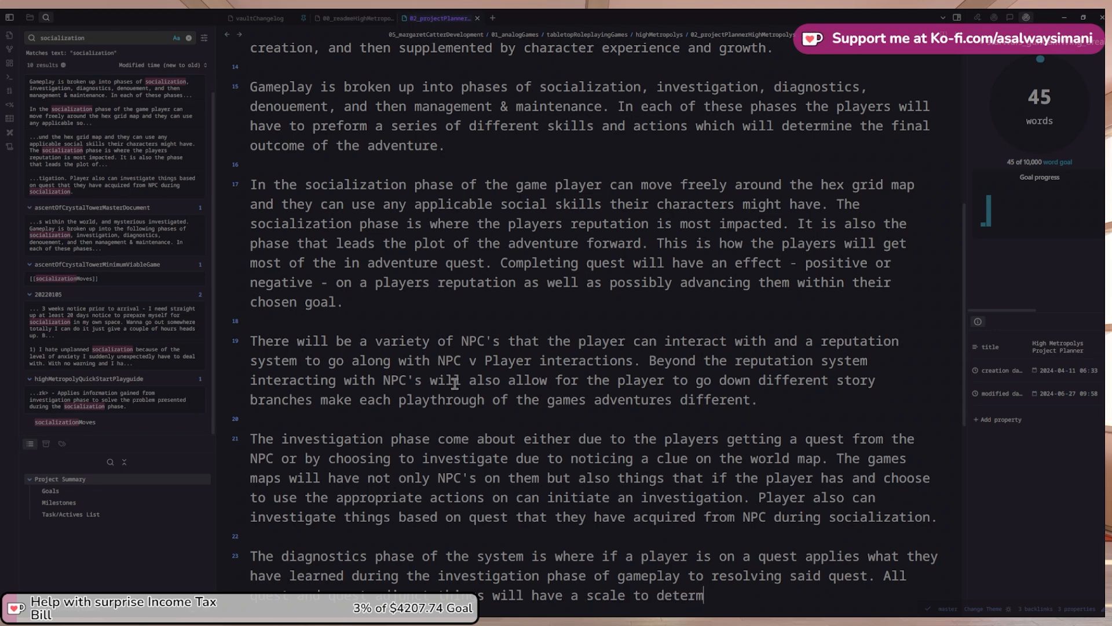
pyautogui.write('ine the players le')
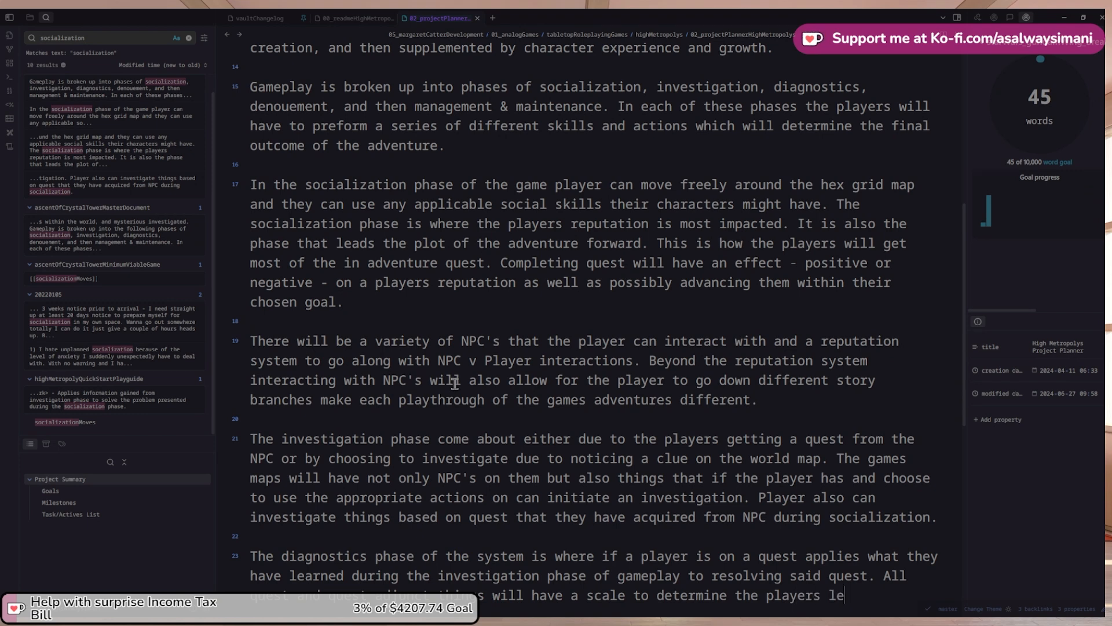
pyautogui.write('vel of completion')
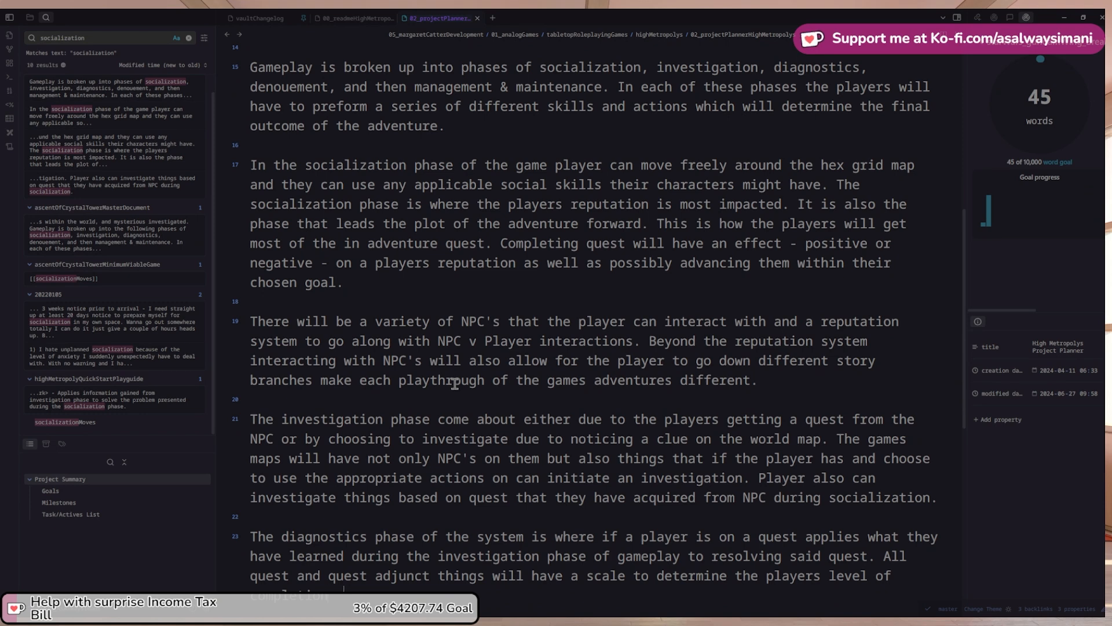
pyautogui.scroll(1, 455, 370)
pyautogui.scroll(-2, 446, 374)
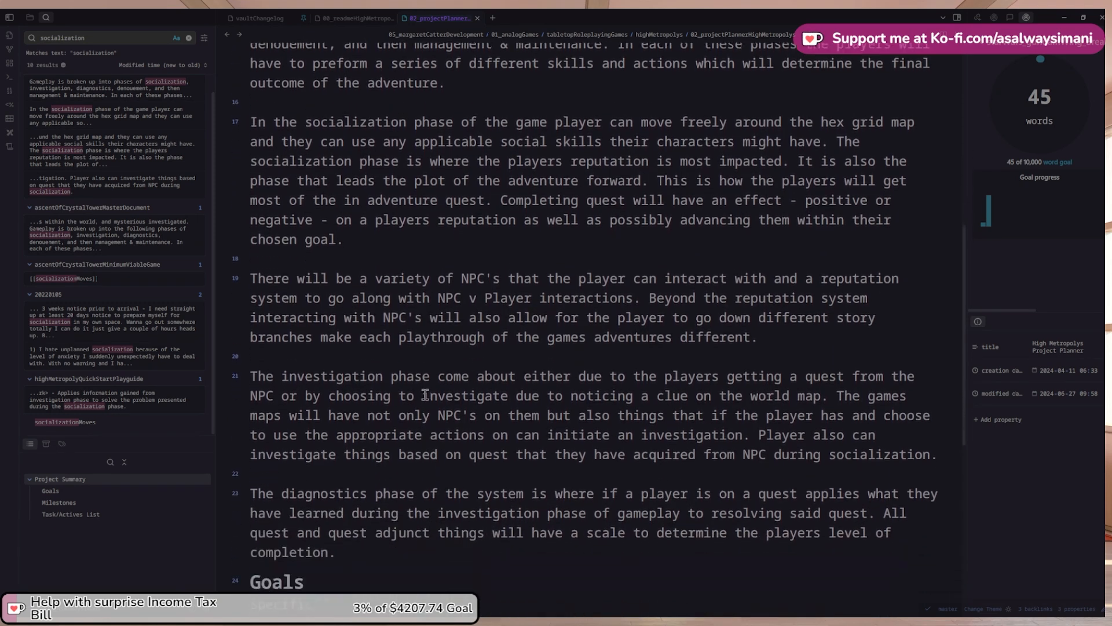
pyautogui.scroll(-3, 426, 395)
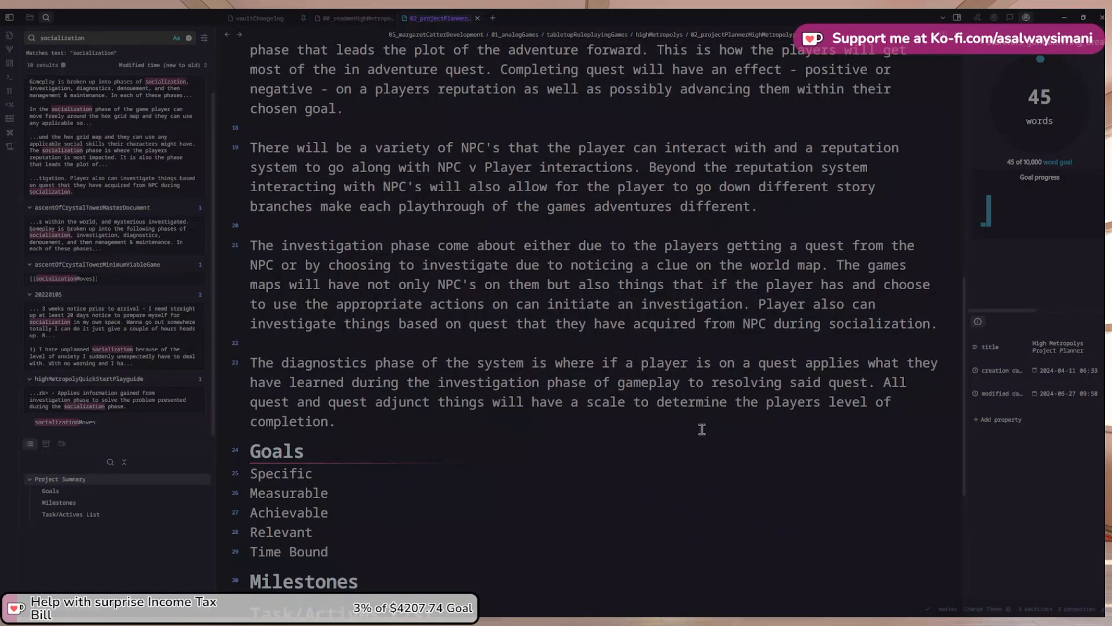
# Extend it with 'as there will be potentially multiple ways in which something can be resolved.'
pyautogui.press('BackSpace')
pyautogui.write('as there ar')
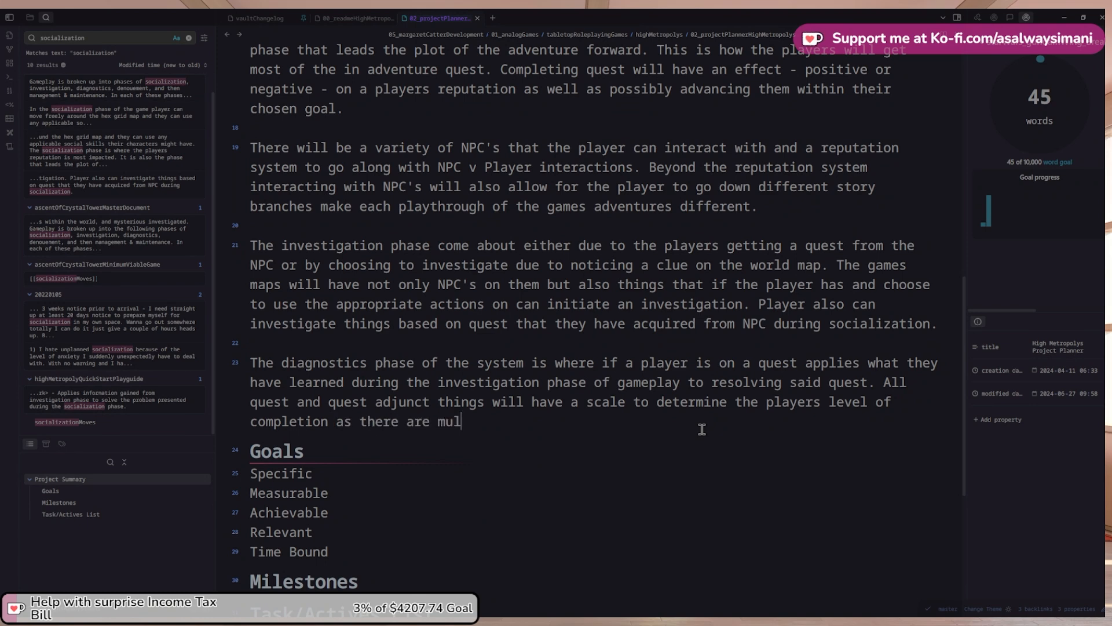
pyautogui.write('e mul')
pyautogui.press('BackSpace')
pyautogui.press('BackSpace')
pyautogui.press('BackSpace')
pyautogui.press('BackSpace')
pyautogui.press('BackSpace')
pyautogui.press('BackSpace')
pyautogui.press('BackSpace')
pyautogui.write('will be m')
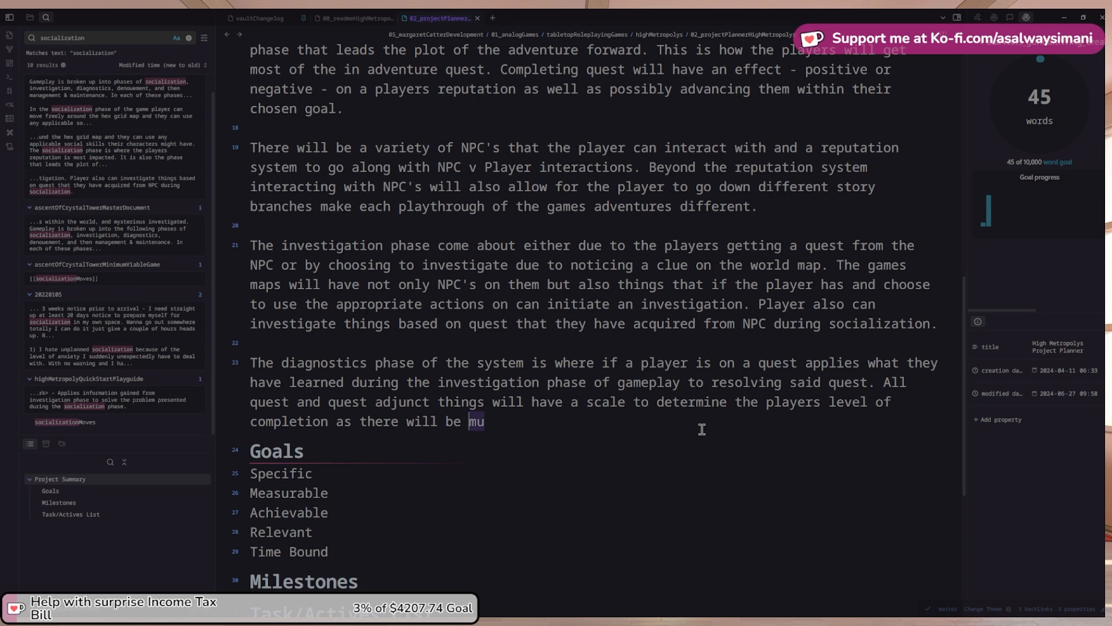
pyautogui.press('BackSpace')
pyautogui.write('potentially ')
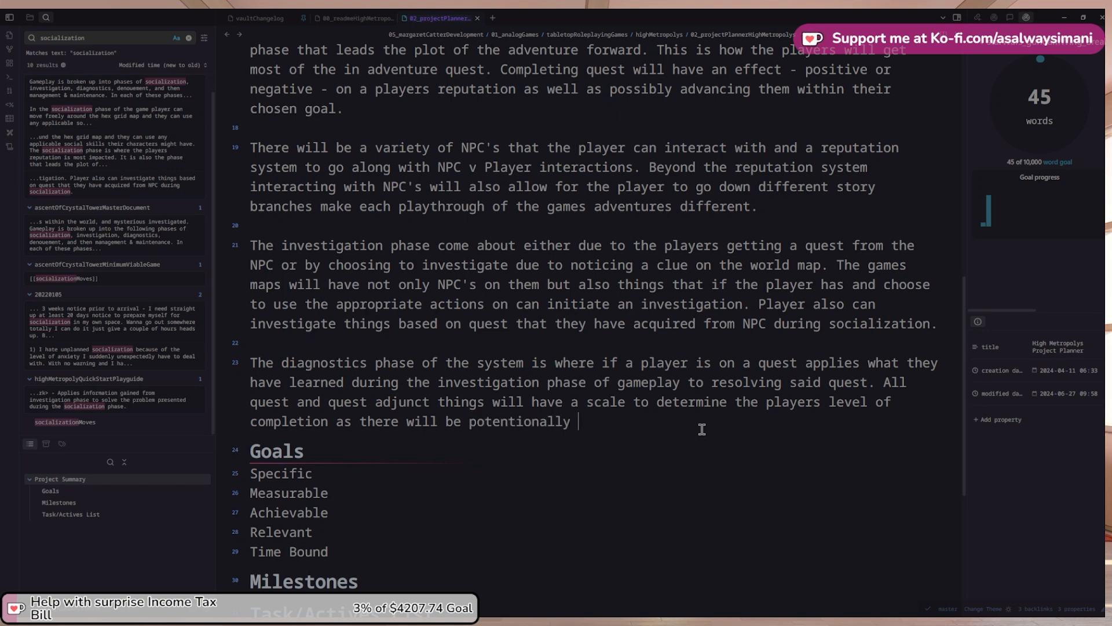
pyautogui.write('multiple ways ')
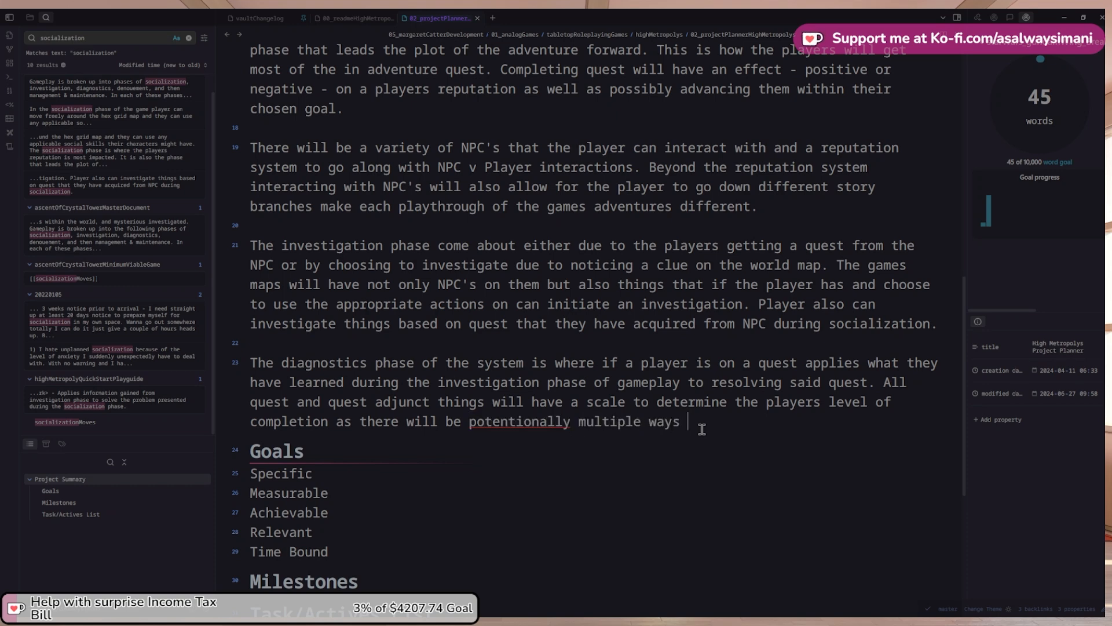
pyautogui.write('in which a')
pyautogui.press('BackSpace')
pyautogui.write('something can be res')
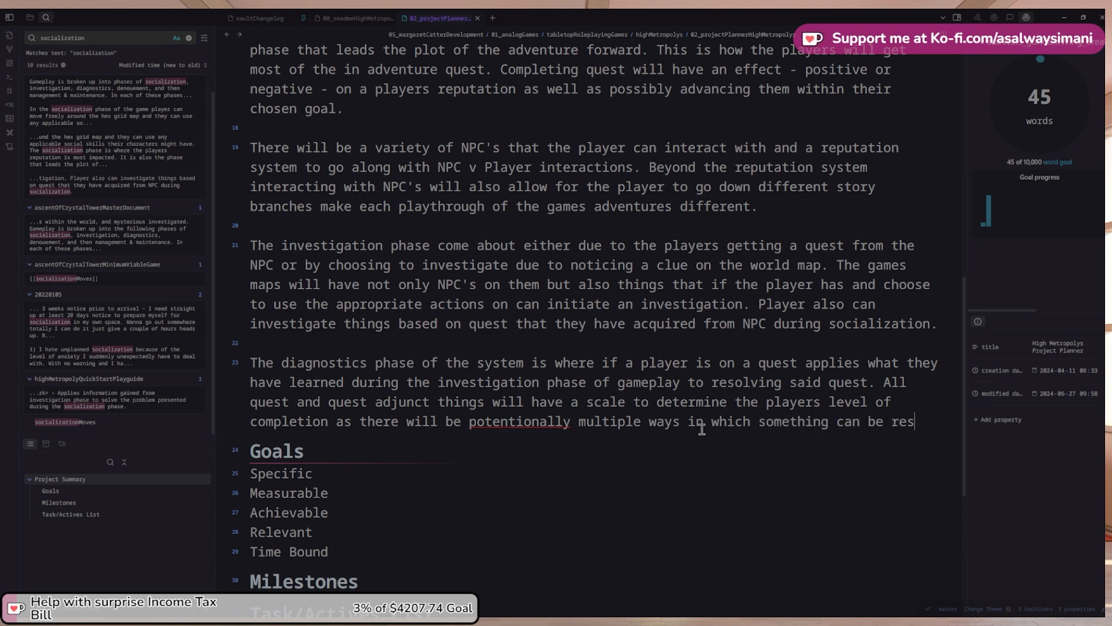
pyautogui.write('olved.')
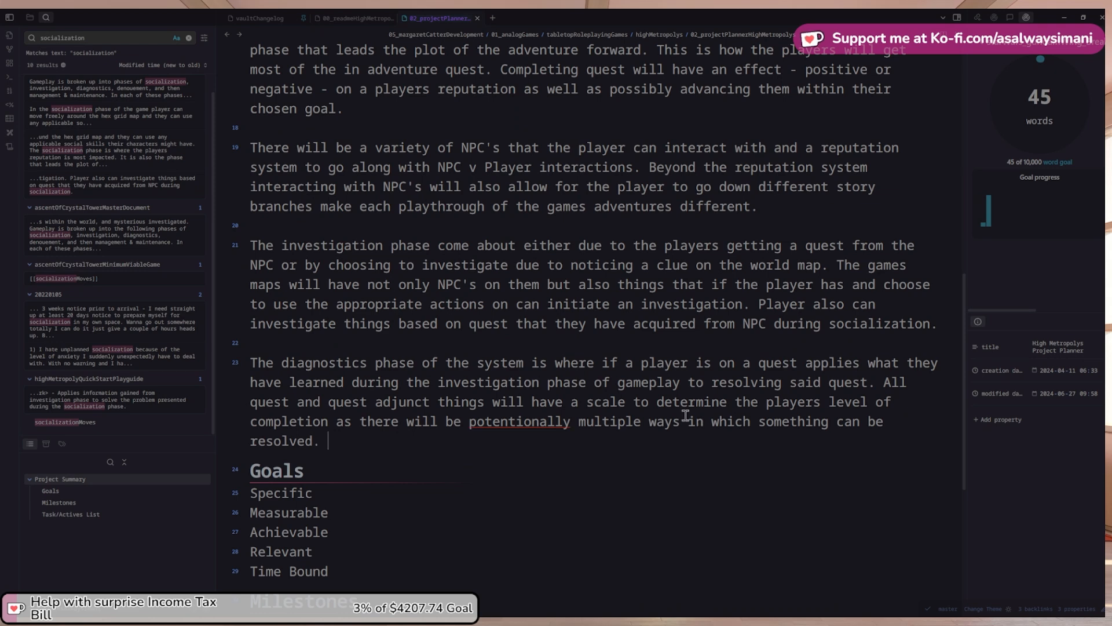
pyautogui.rightClick(512, 422)
pyautogui.click(543, 205)
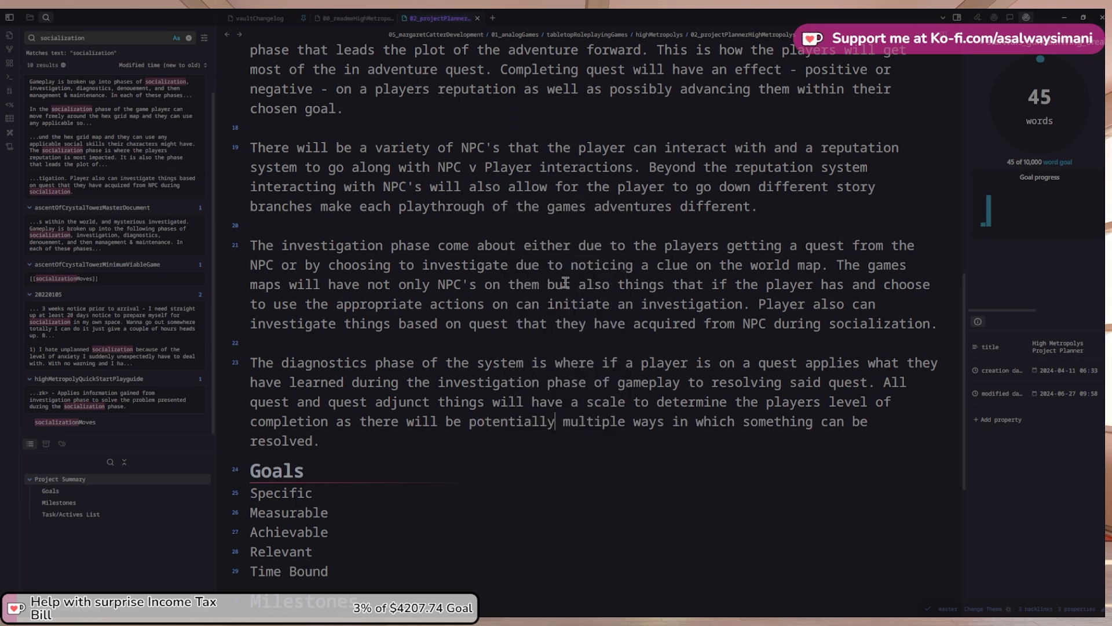
# Add 'Things can be resolved via combat, conversation, or even compromise'
pyautogui.click(394, 435)
pyautogui.write('Things can be resolve')
pyautogui.write(' via comb')
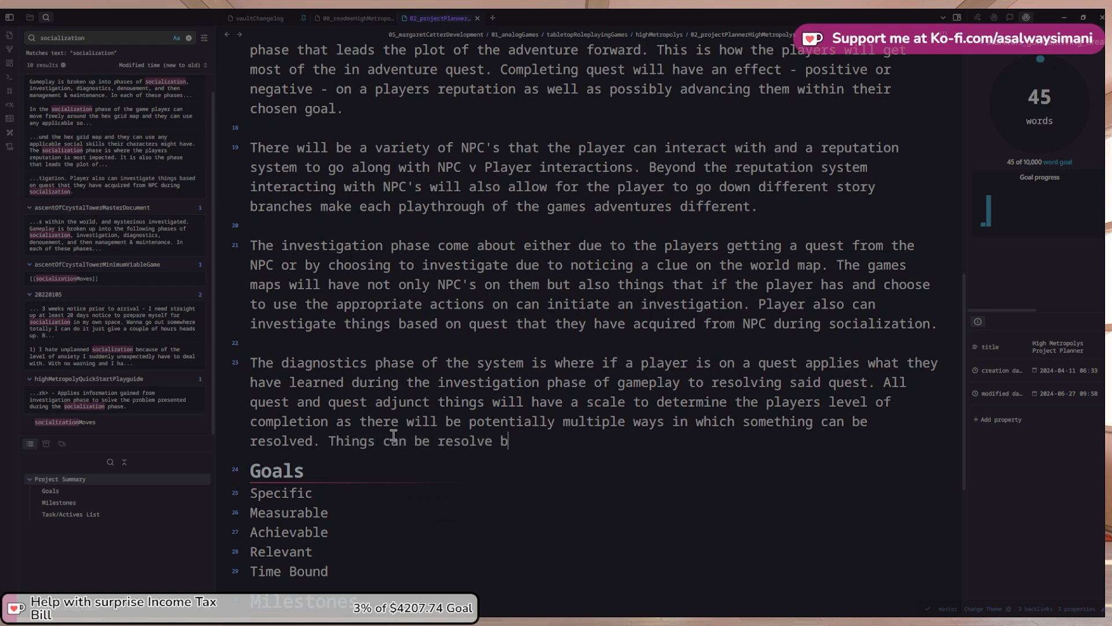
pyautogui.press('BackSpace')
pyautogui.write('via combo')
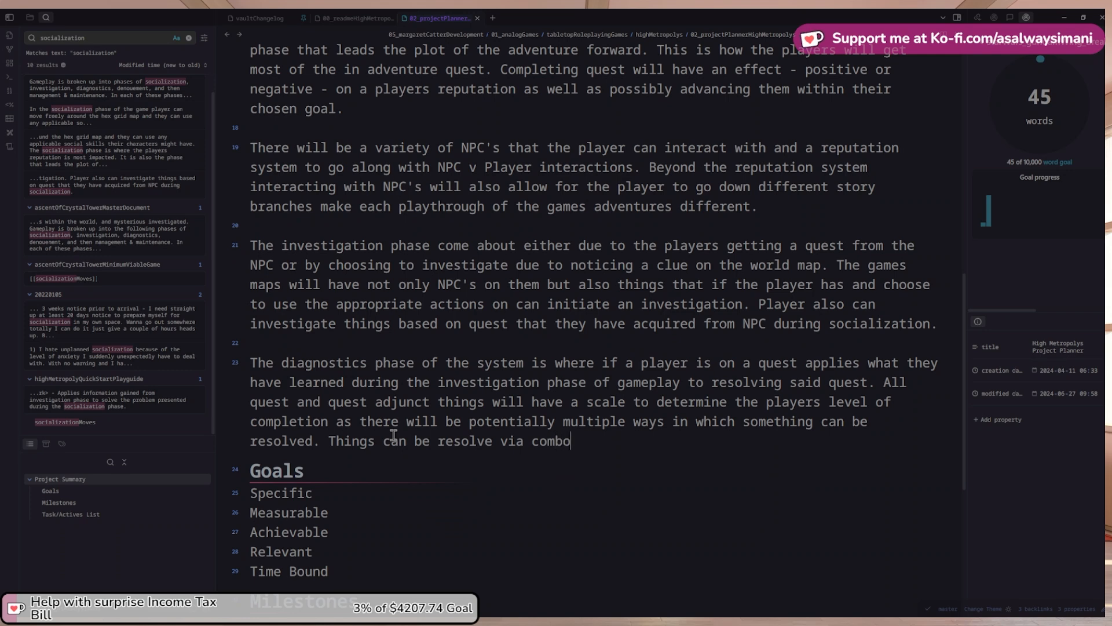
pyautogui.press('BackSpace')
pyautogui.write('at, conversa')
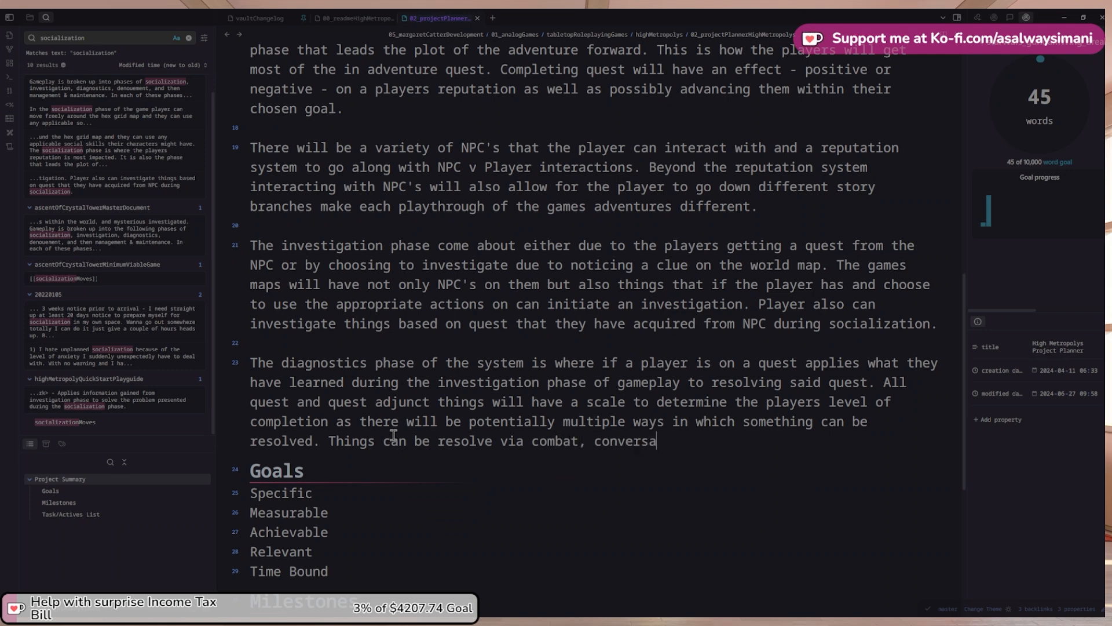
pyautogui.write('tion, or')
pyautogui.write('even comprimise.')
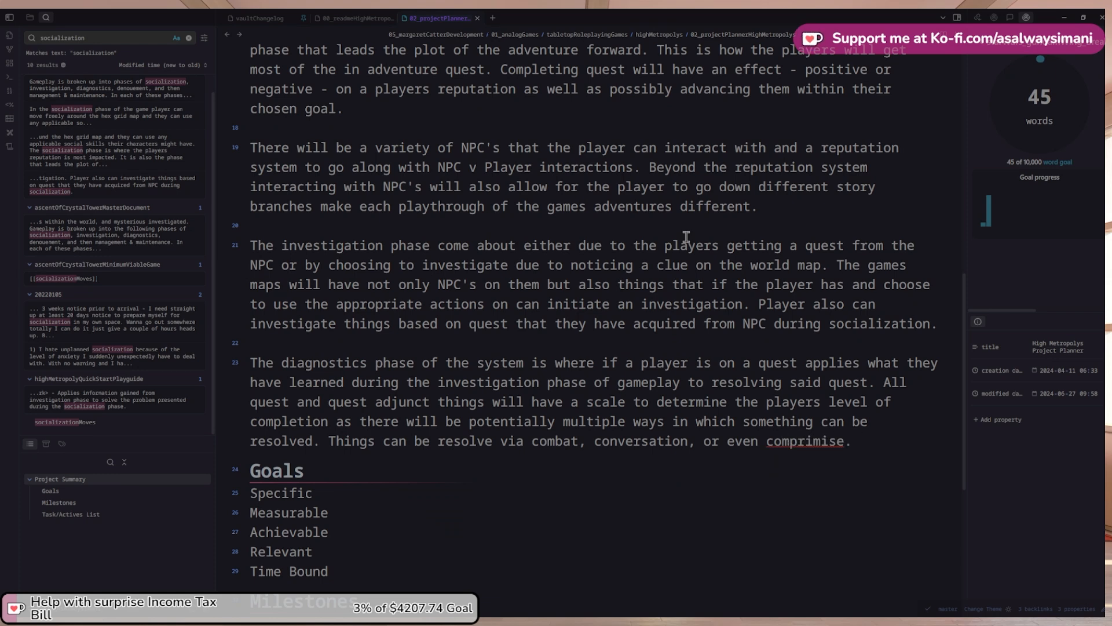
pyautogui.rightClick(810, 441)
pyautogui.click(843, 230)
# Rework the ending so it reads 'or even compromise & mediation'
pyautogui.press('BackSpace')
pyautogui.press('BackSpace')
pyautogui.hotkey('ctrl', 'Left')
pyautogui.hotkey('ctrl', 'shift', 'Left')
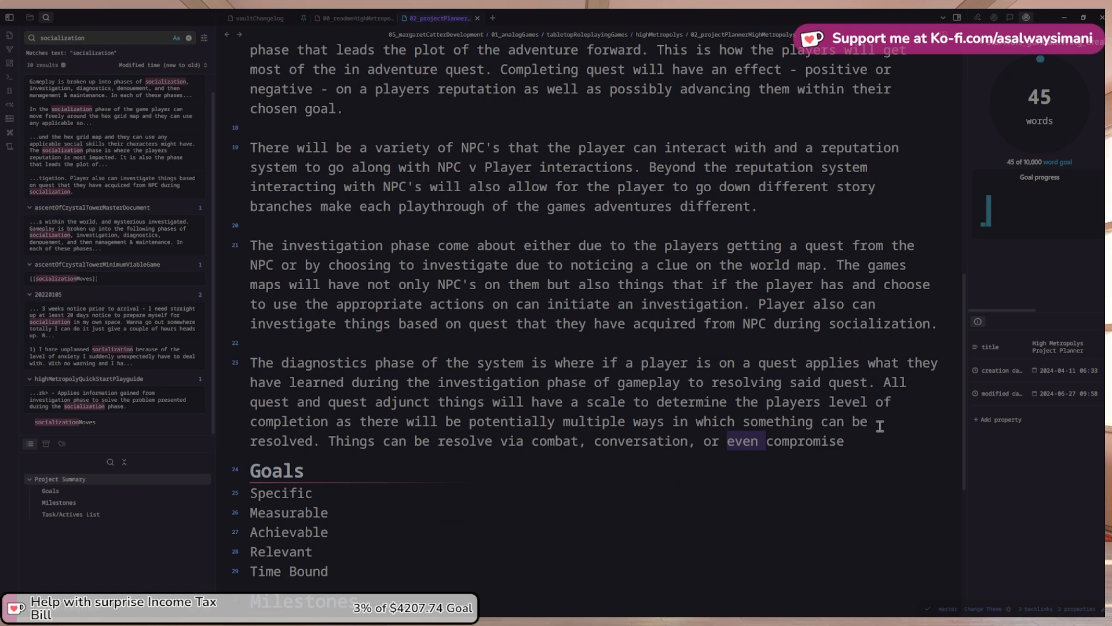
pyautogui.hotkey('ctrl', 'Left')
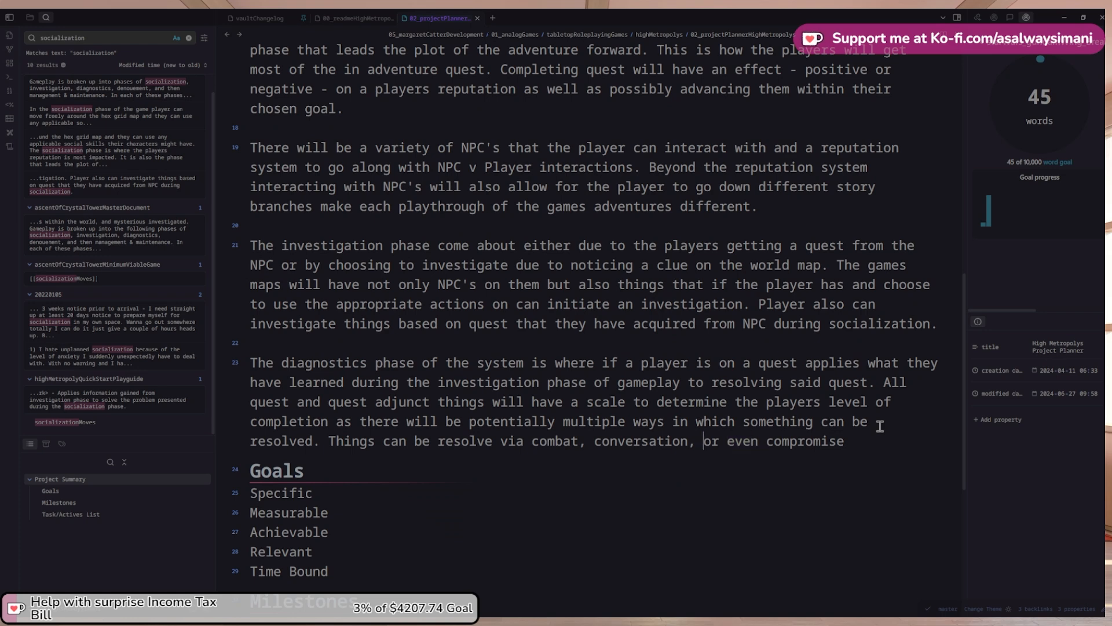
pyautogui.write('&')
pyautogui.write('Mediation')
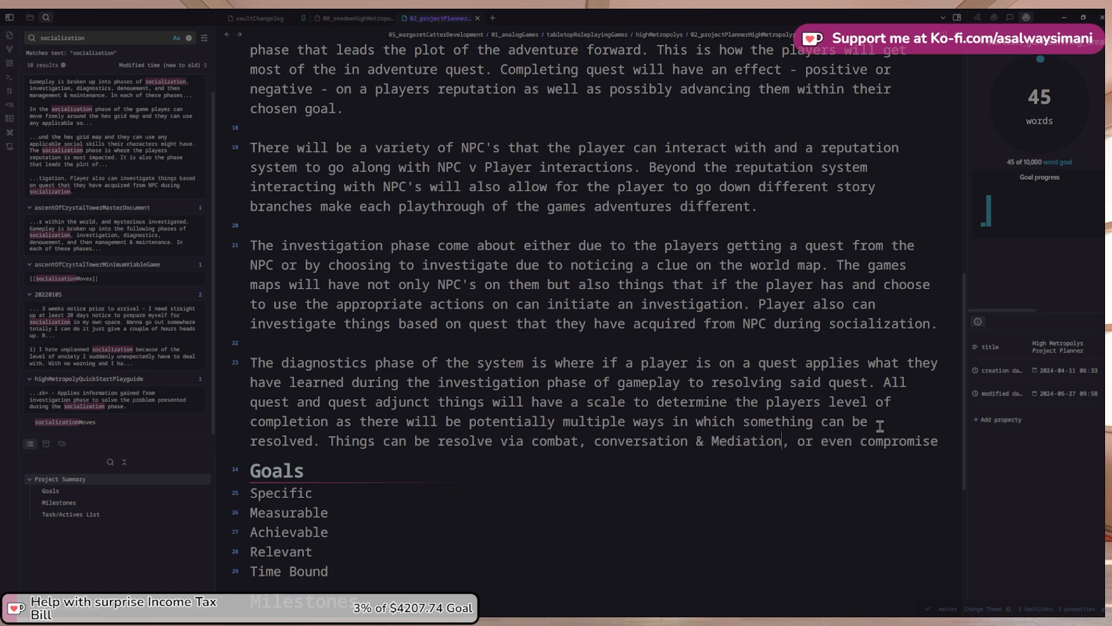
pyautogui.press('Delete')
pyautogui.write('m')
pyautogui.hotkey('shift', 'End')
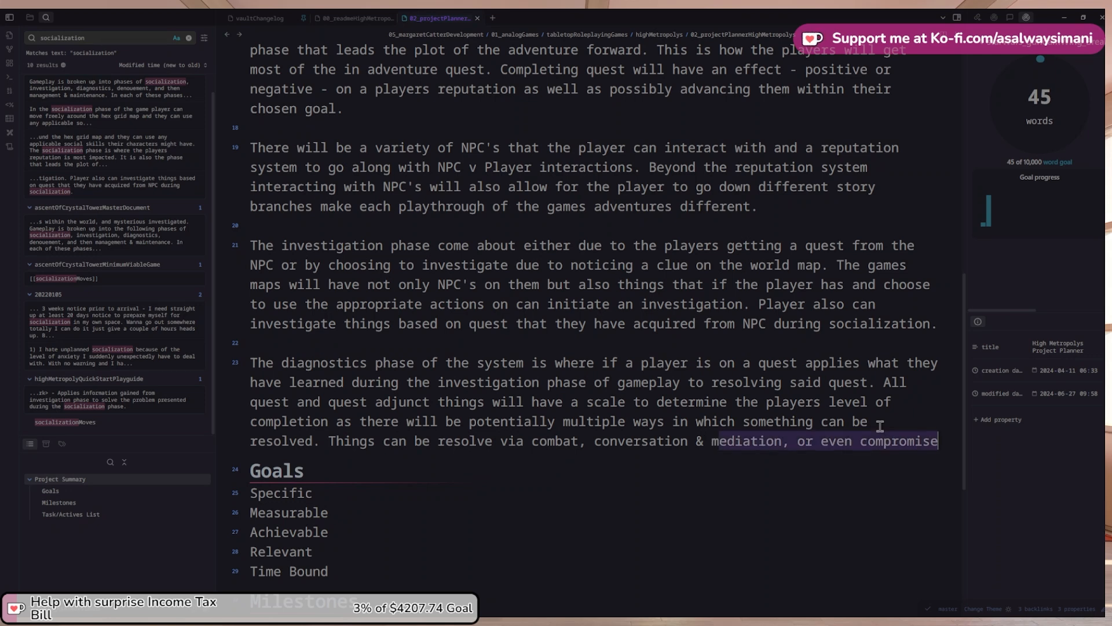
pyautogui.hotkey('shift', 'Left')
pyautogui.hotkey('shift', 'Left')
pyautogui.hotkey('shift', 'Left')
pyautogui.hotkey('shift', 'Left')
pyautogui.hotkey('shift', 'Left')
pyautogui.hotkey('shift', 'Left')
pyautogui.hotkey('shift', 'Left')
pyautogui.hotkey('shift', 'Left')
pyautogui.hotkey('shift', 'Left')
pyautogui.hotkey('shift', 'Left')
pyautogui.hotkey('shift', 'Left')
pyautogui.hotkey('shift', 'Left')
pyautogui.hotkey('shift', 'Left')
pyautogui.hotkey('shift', 'Left')
pyautogui.hotkey('shift', 'Left')
pyautogui.hotkey('shift', 'Left')
pyautogui.hotkey('shift', 'Left')
pyautogui.hotkey('shift', 'Left')
pyautogui.hotkey('shift', 'Left')
pyautogui.hotkey('shift', 'Left')
pyautogui.press('Delete')
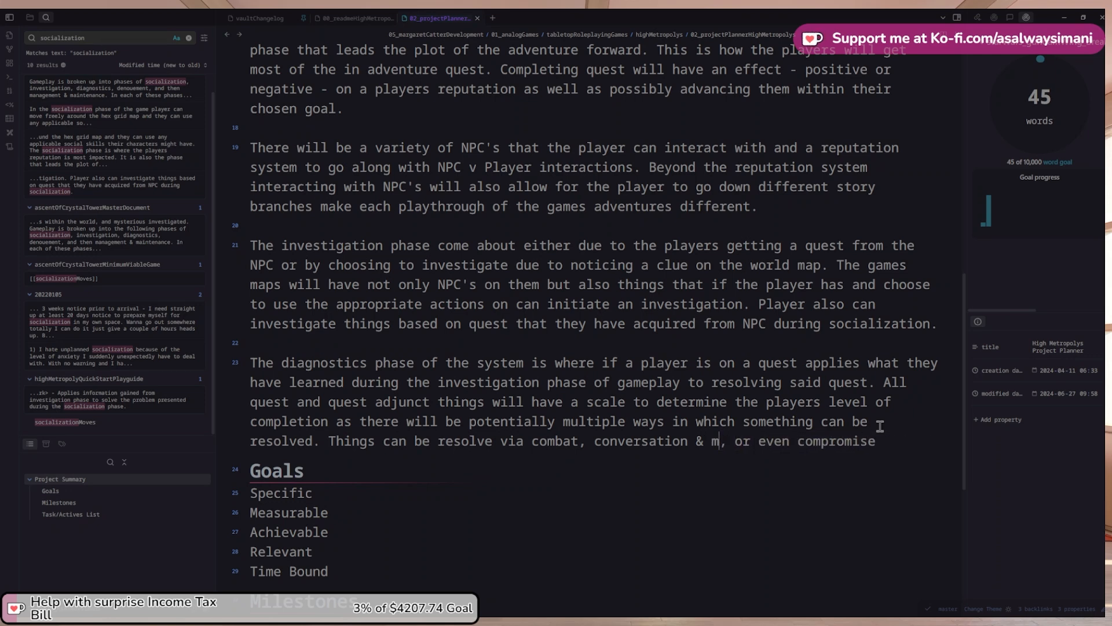
pyautogui.hotkey('ctrl', 'z')
pyautogui.press('Right')
pyautogui.hotkey('ctrl', 'shift', 'Left')
pyautogui.hotkey('ctrl', 'shift', 'Left')
pyautogui.hotkey('ctrl', 'c')
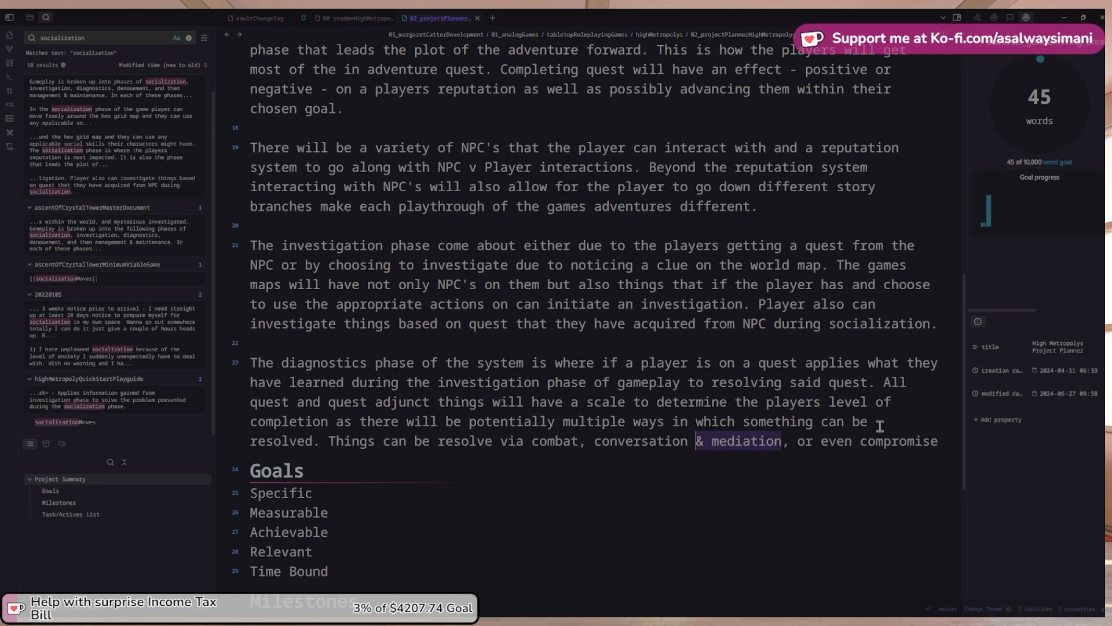
pyautogui.press('BackSpace')
pyautogui.press('BackSpace')
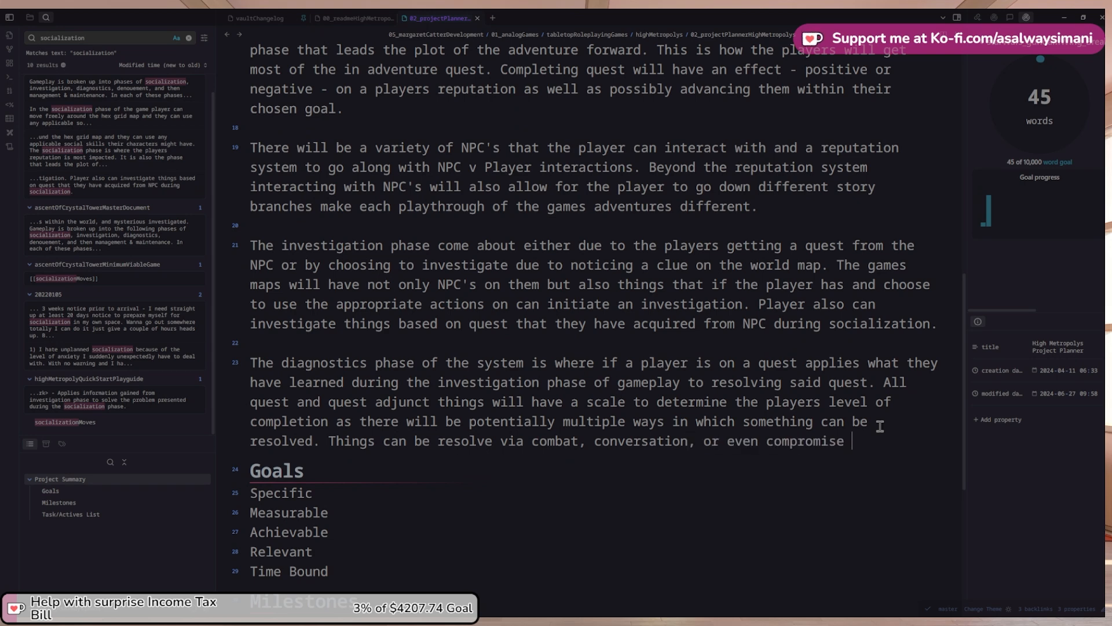
pyautogui.hotkey('ctrl', 'v')
# Close the sentence with 'depending.' and open a new paragraph below it
pyautogui.write('dependin')
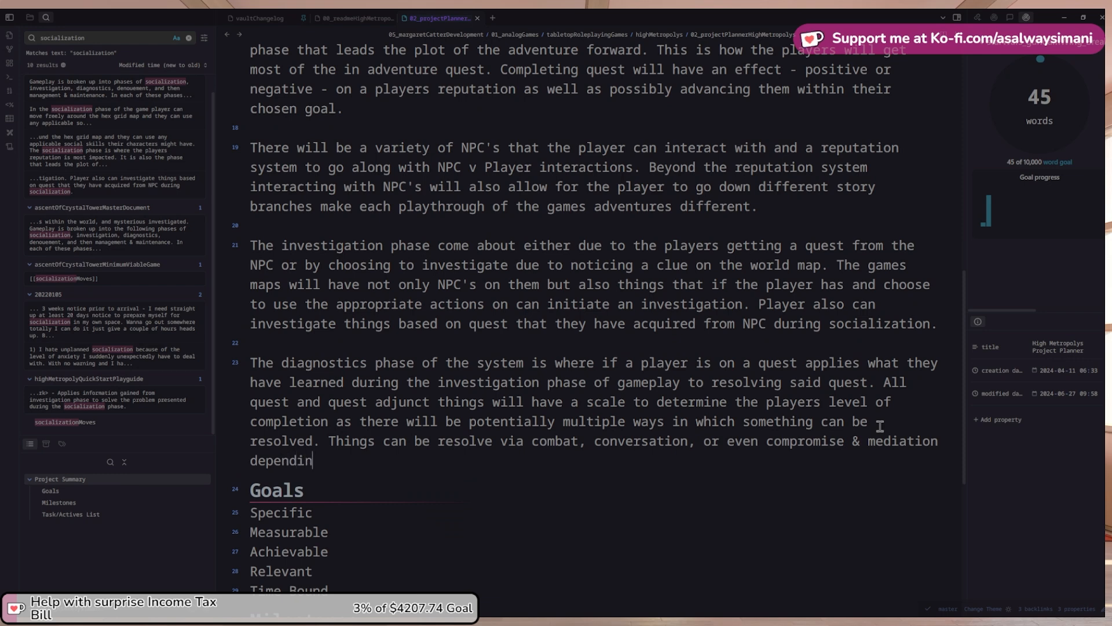
pyautogui.write('g on the')
pyautogui.hotkey('ctrl', 'shift', 'Left')
pyautogui.hotkey('ctrl', 'shift', 'Left')
pyautogui.hotkey('ctrl', 'shift', 'Left')
pyautogui.hotkey('ctrl', 'shift', 'Left')
pyautogui.hotkey('ctrl', 'shift', 'Right')
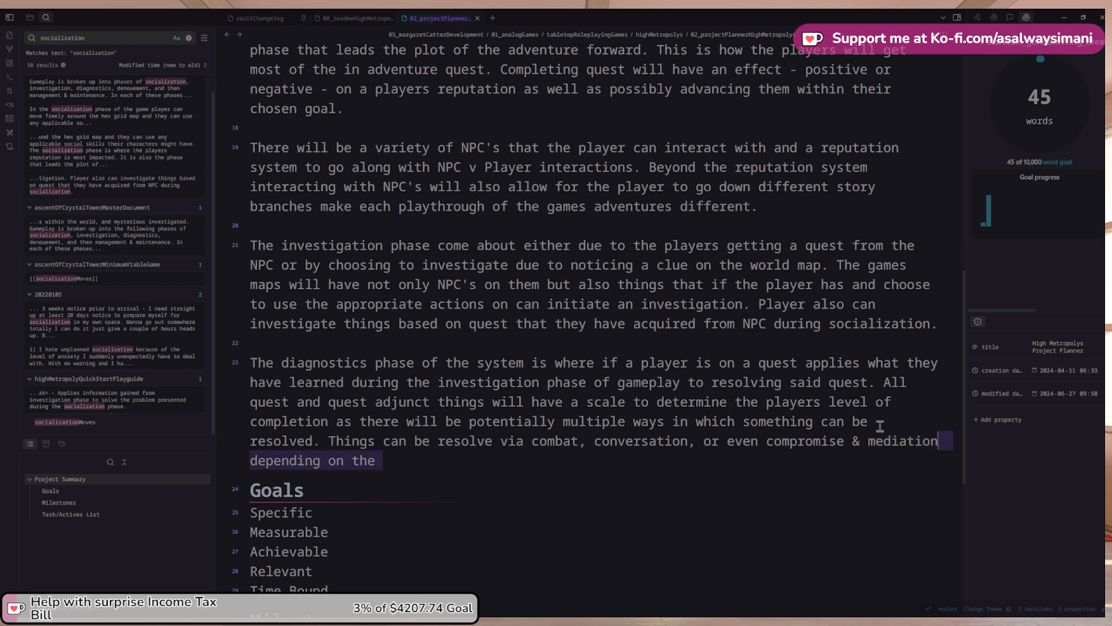
pyautogui.hotkey('ctrl', 'shift', 'Right')
pyautogui.write('.')
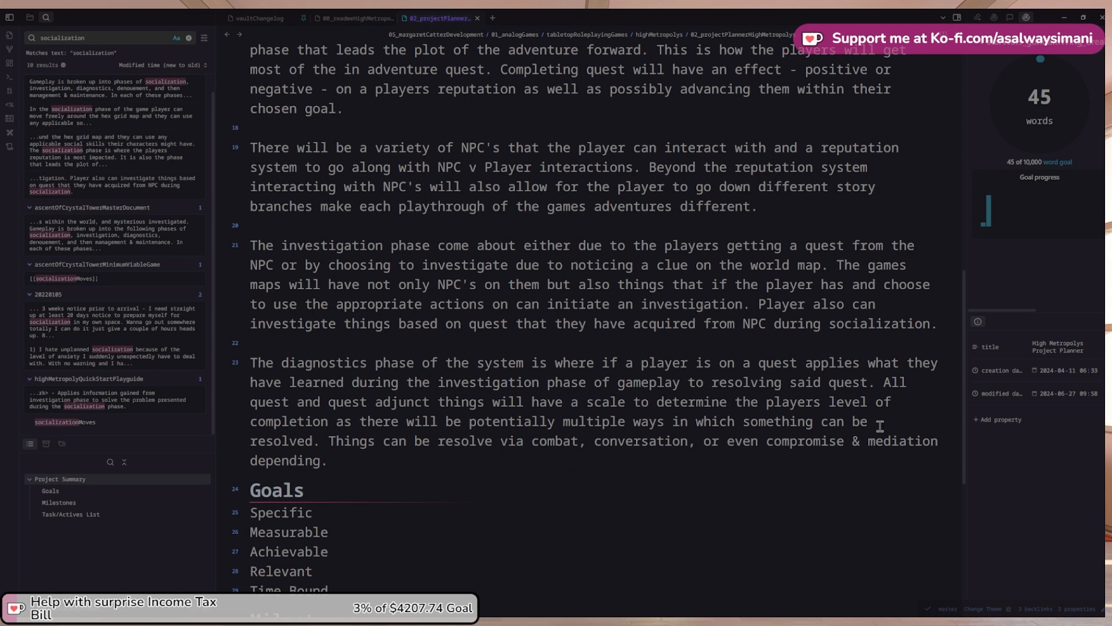
pyautogui.press('Return')
pyautogui.press('Return')
# Start a sentence saying this leads directly to the denouement phase, reusing the copied word denouement
pyautogui.write('Thi')
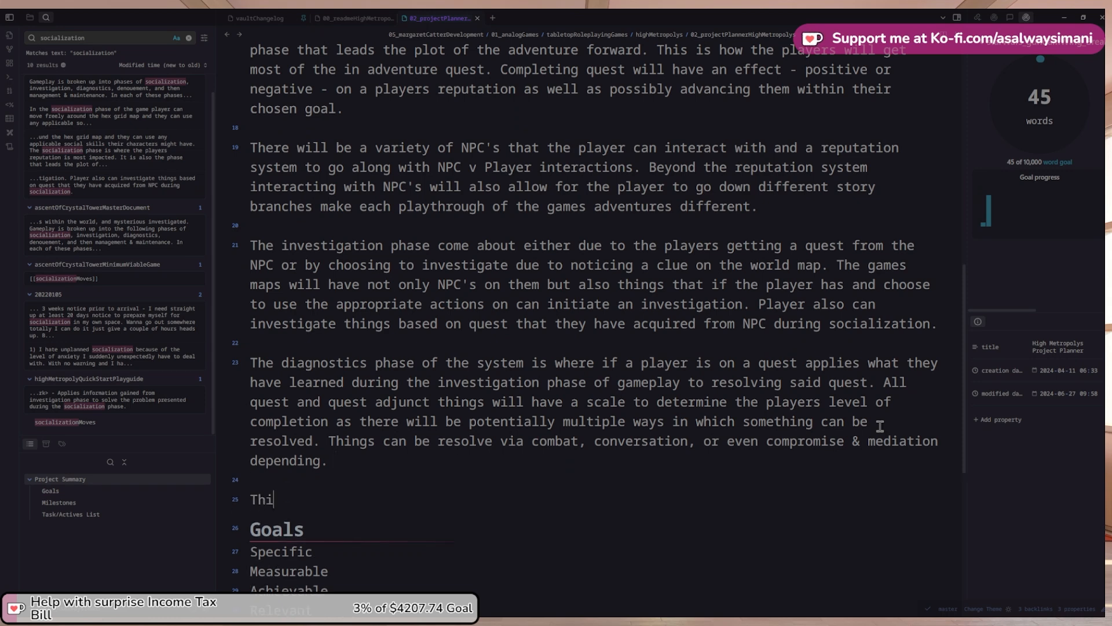
pyautogui.write('s leads directi')
pyautogui.scroll(3, 846, 406)
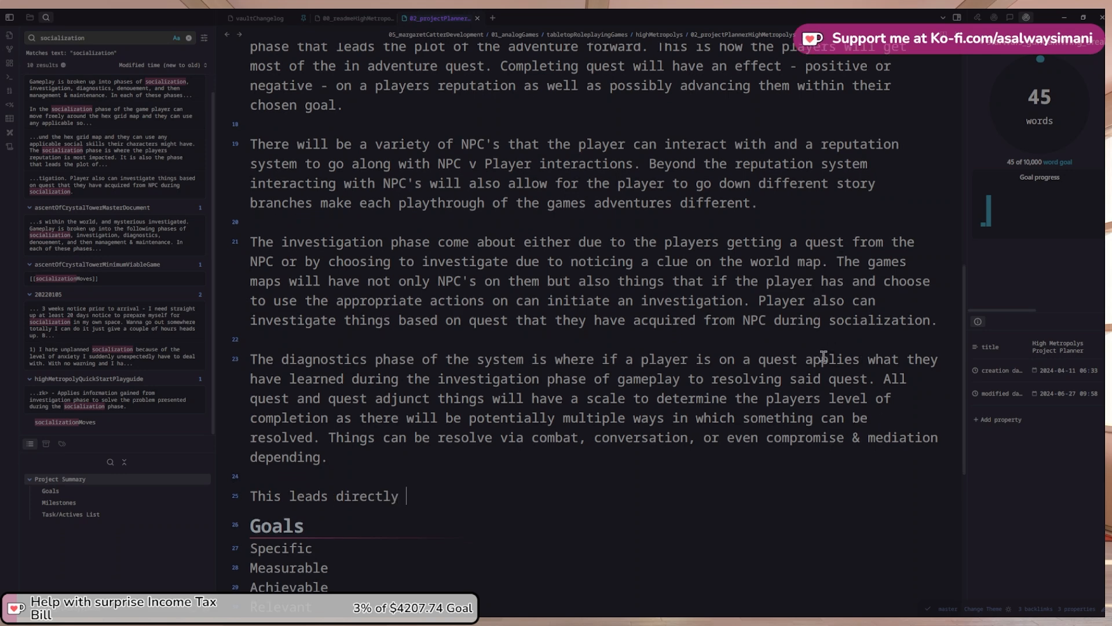
pyautogui.scroll(2, 813, 377)
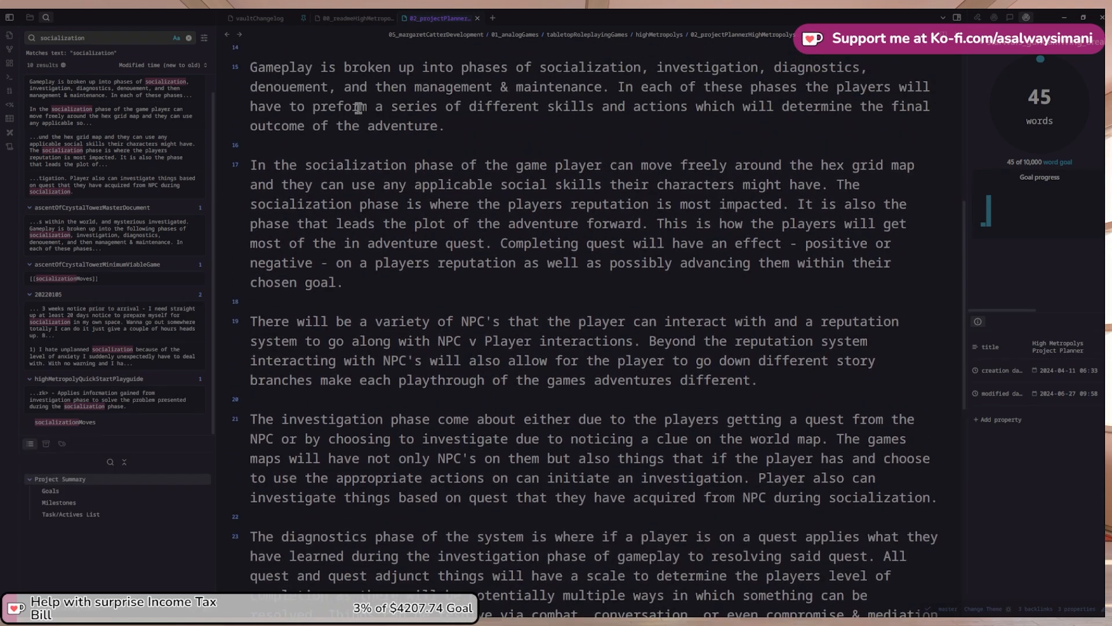
pyautogui.doubleClick(301, 90)
pyautogui.hotkey('ctrl', 'c')
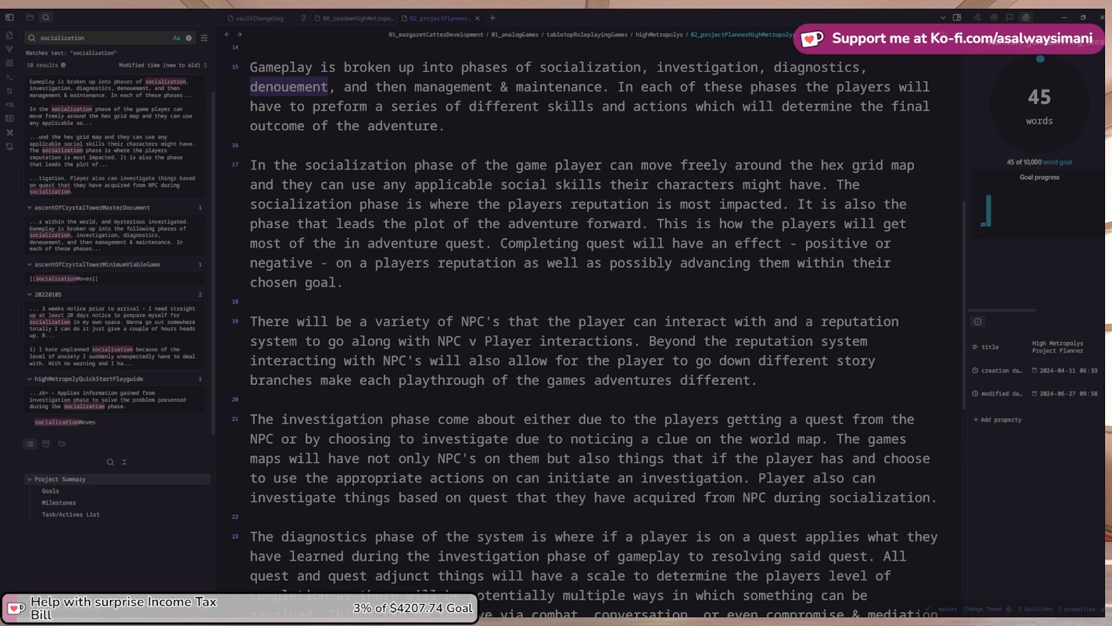
pyautogui.scroll(-5, 703, 350)
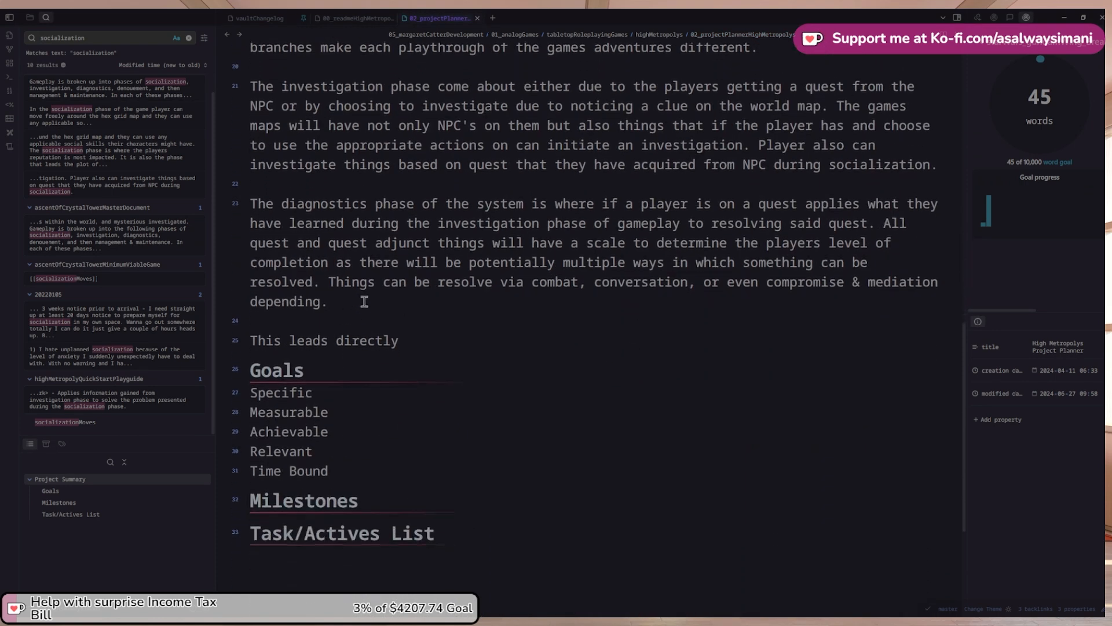
pyautogui.write('to the')
pyautogui.hotkey('ctrl', 'v')
pyautogui.write('ph')
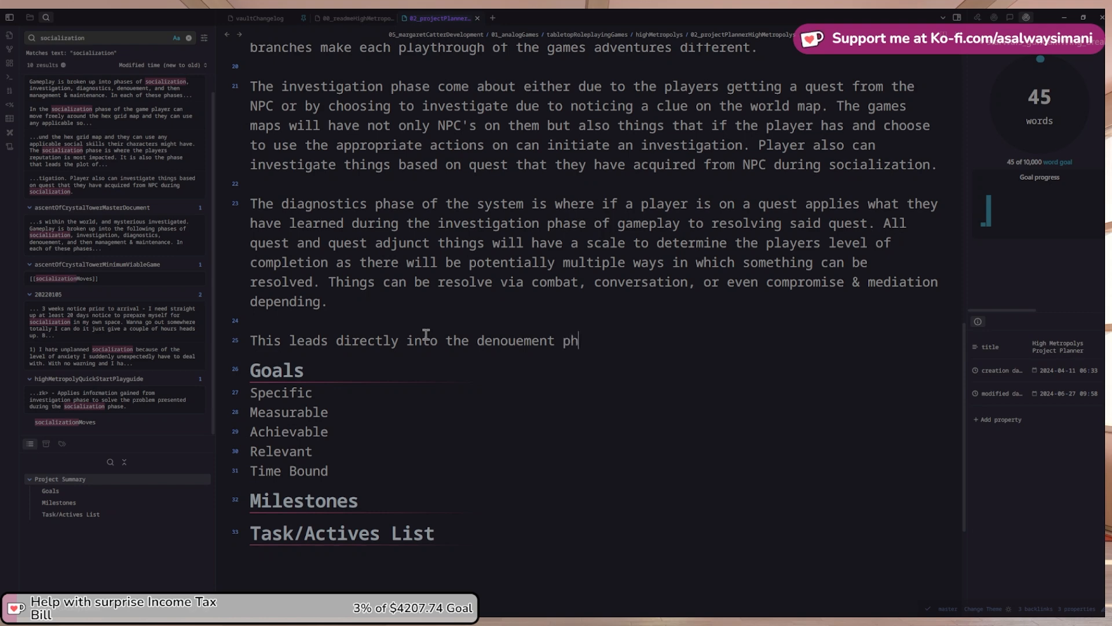
pyautogui.write('ane which')
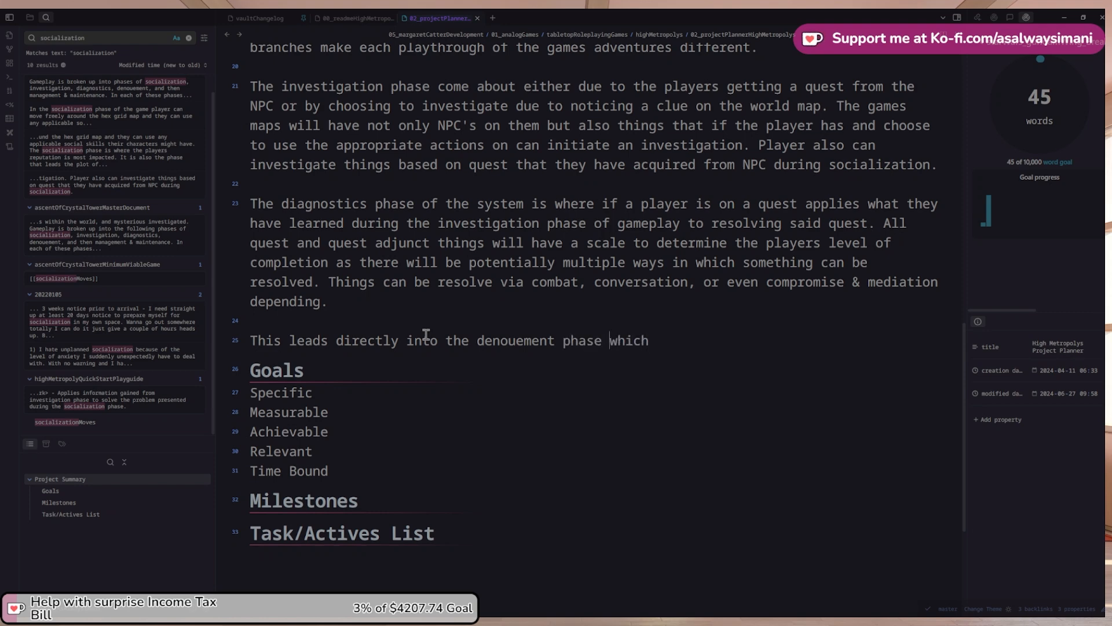
# Reword the sentence's opening to 'If the player is undertaking a quest'
pyautogui.hotkey('ctrl', 'Left')
pyautogui.hotkey('ctrl', 'Left')
pyautogui.hotkey('ctrl', 'Left')
pyautogui.hotkey('ctrl', 'Left')
pyautogui.hotkey('ctrl', 'Left')
pyautogui.hotkey('ctrl', 'Left')
pyautogui.hotkey('ctrl', 'Left')
pyautogui.hotkey('ctrl', 'Right')
pyautogui.hotkey('ctrl', 'shift', 'Left')
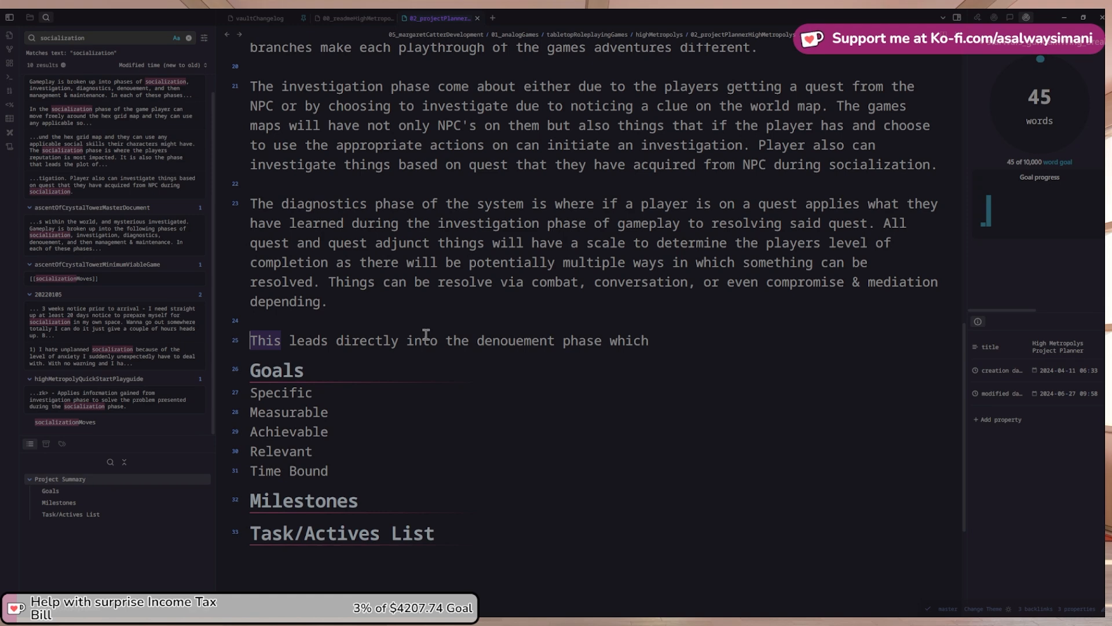
pyautogui.write('IF')
pyautogui.press('BackSpace')
pyautogui.press('BackSpace')
pyautogui.write('f the player ')
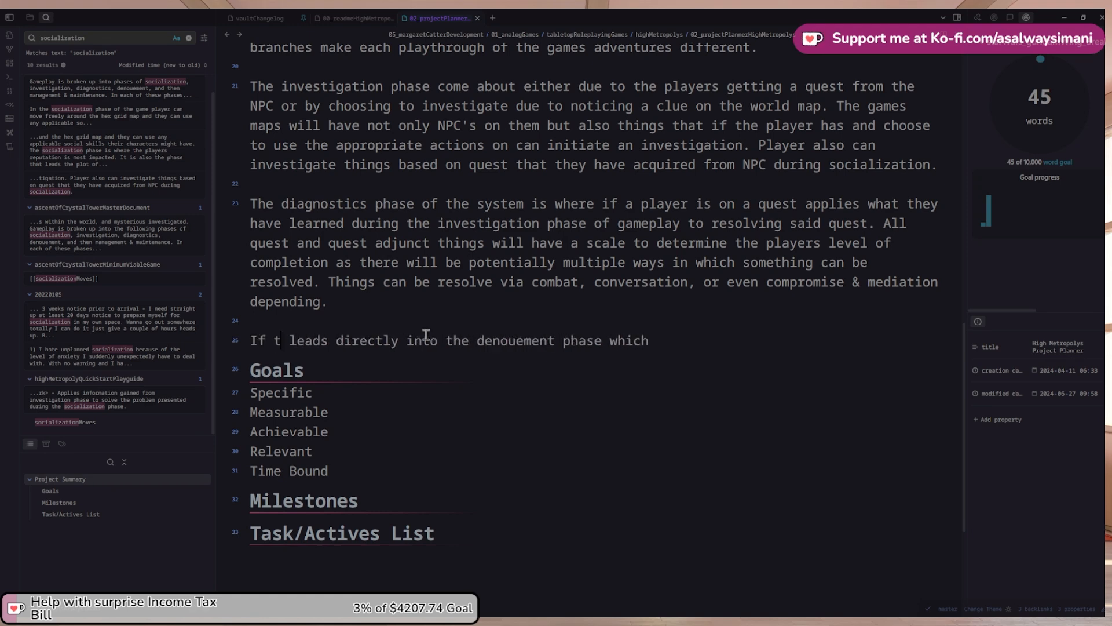
pyautogui.write('is undertaking')
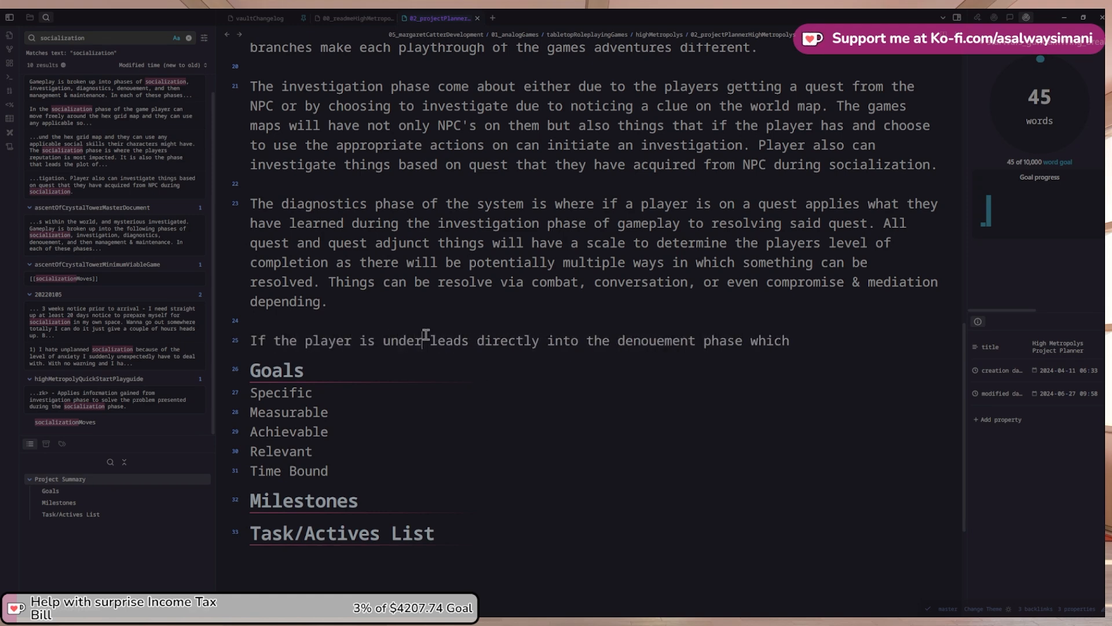
pyautogui.write(' a quest this will')
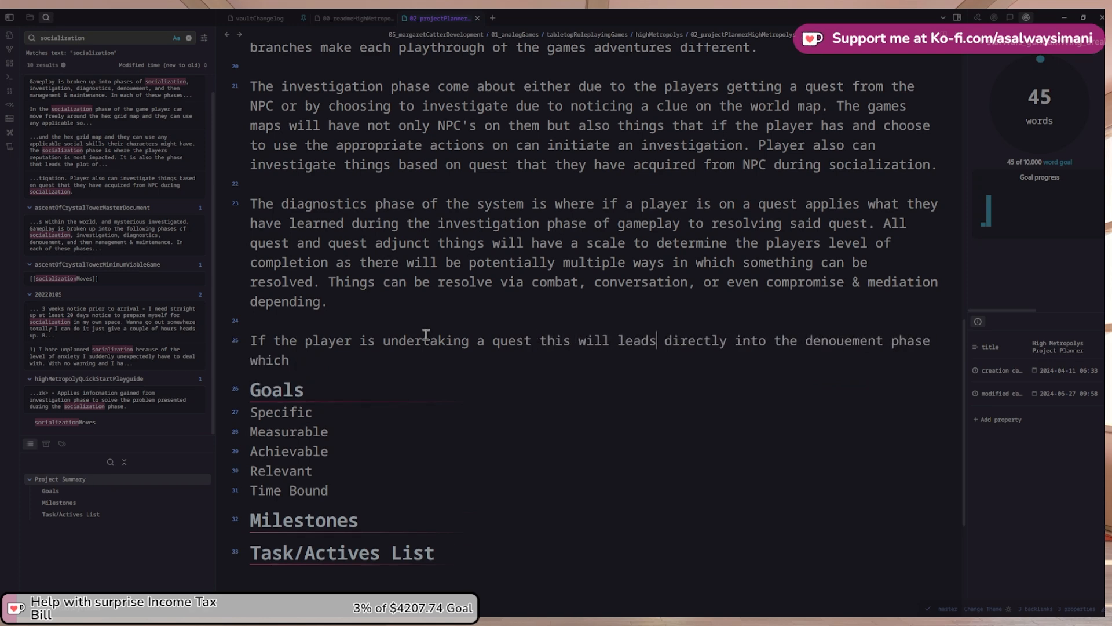
pyautogui.hotkey('ctrl', 'shift', 'Left')
pyautogui.press('BackSpace')
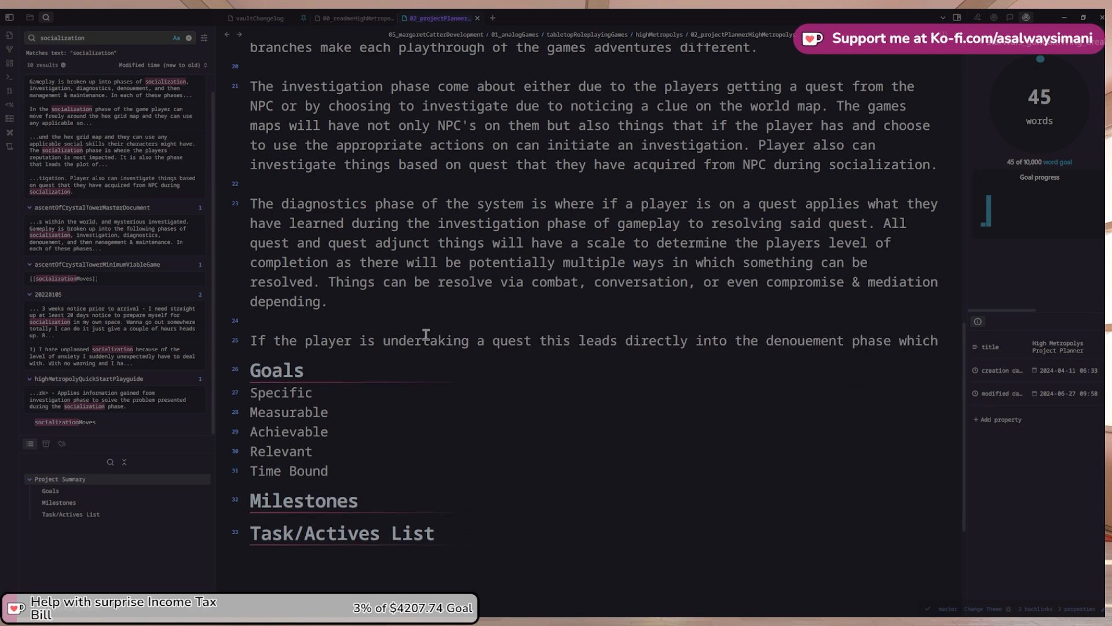
pyautogui.press('Down')
pyautogui.press('Up')
pyautogui.press('End')
# Finish the sentence: the player is free to use applicable actions to wrap up loose and unpulled threads
pyautogui.write('the player h')
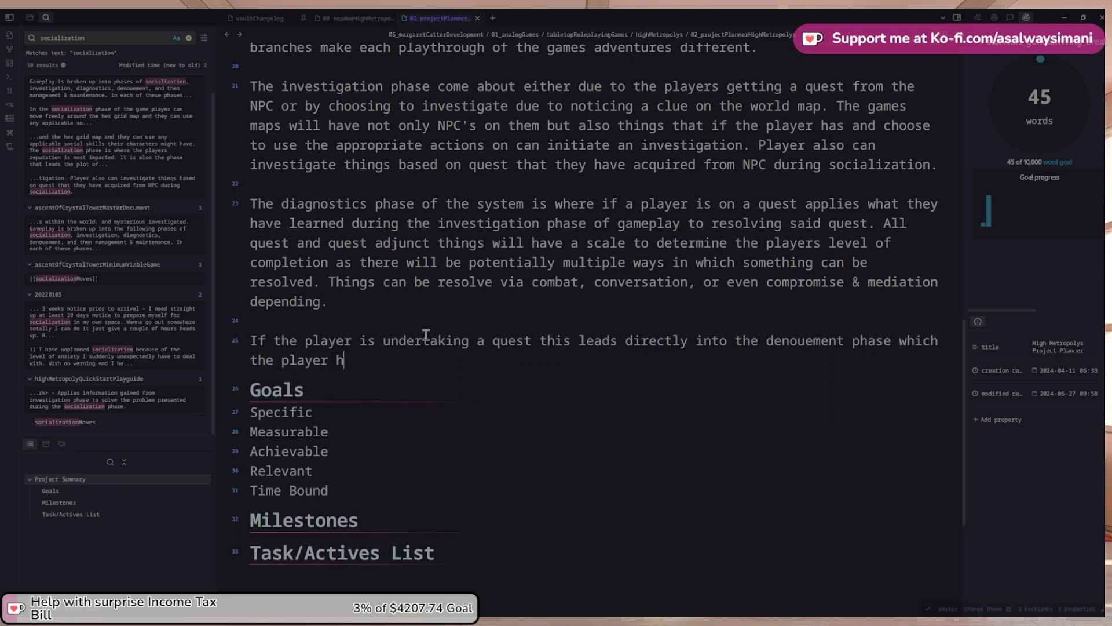
pyautogui.write('as freedom')
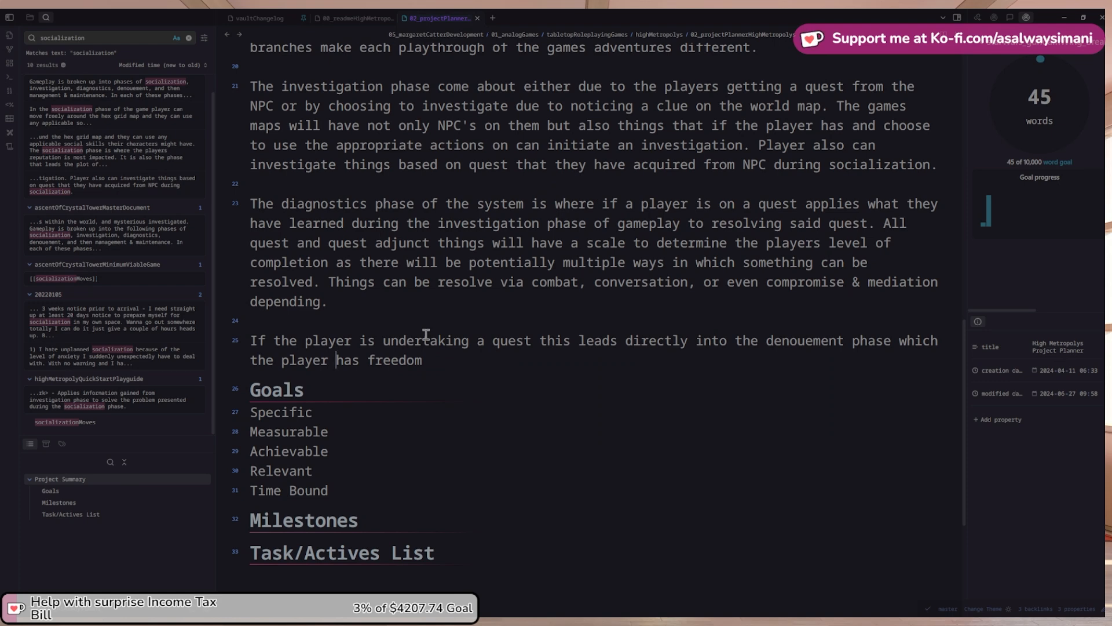
pyautogui.hotkey('shift', 'End')
pyautogui.write('is')
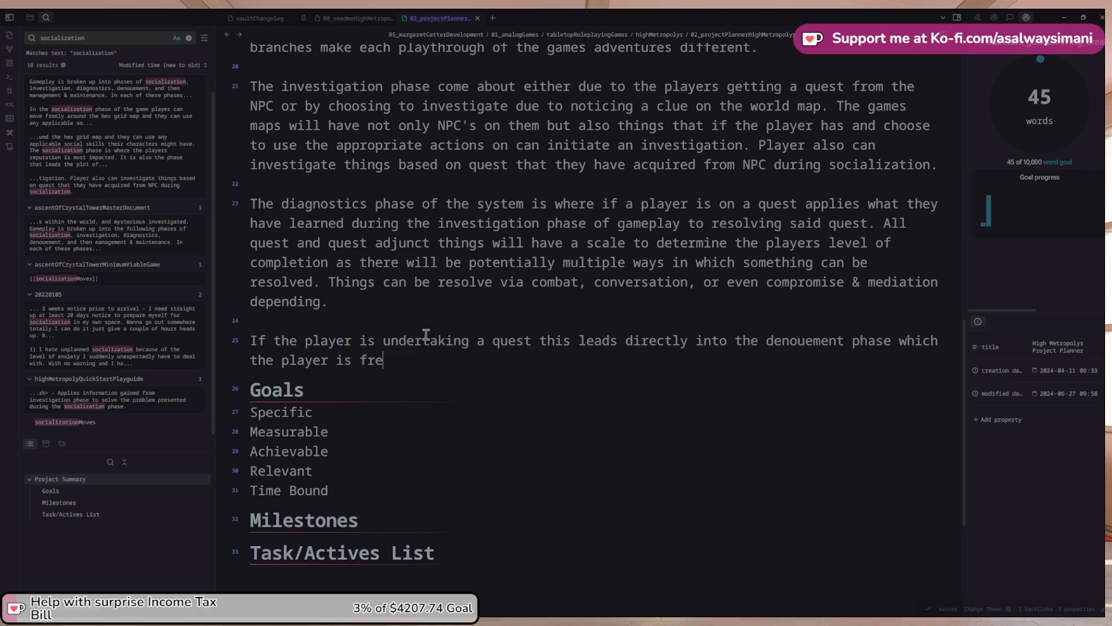
pyautogui.write(' free to use whatever a')
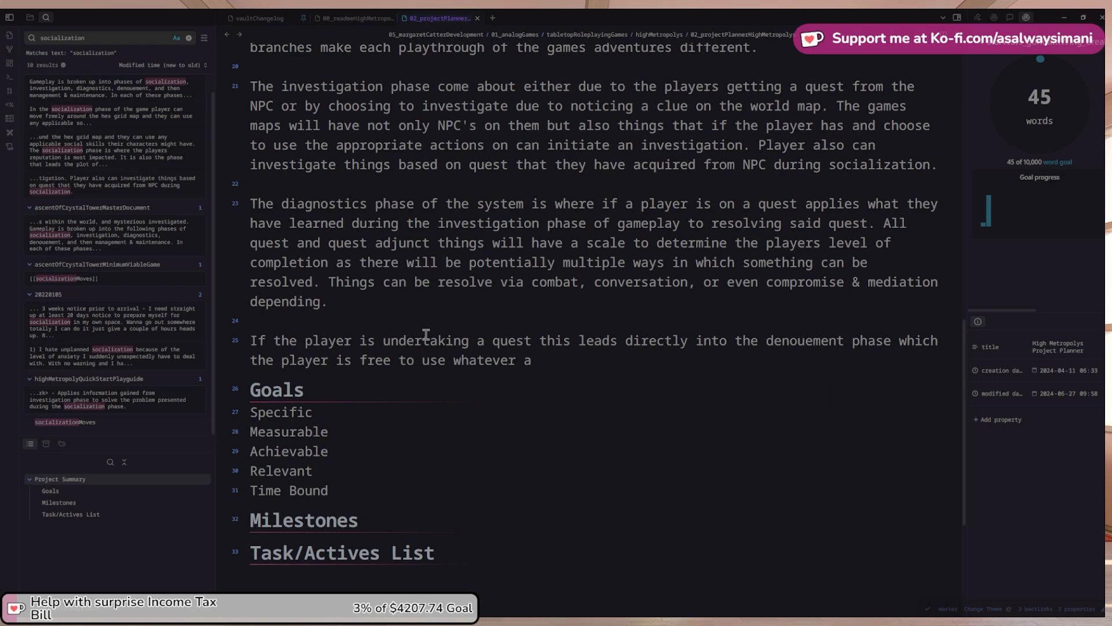
pyautogui.write('plicable ')
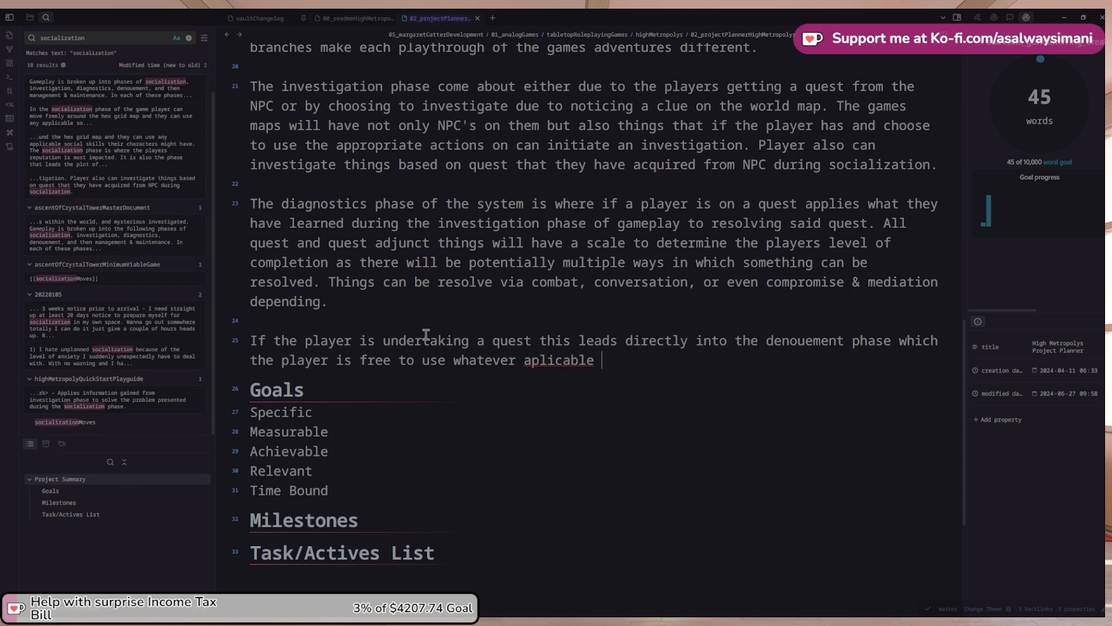
pyautogui.write('actions they have')
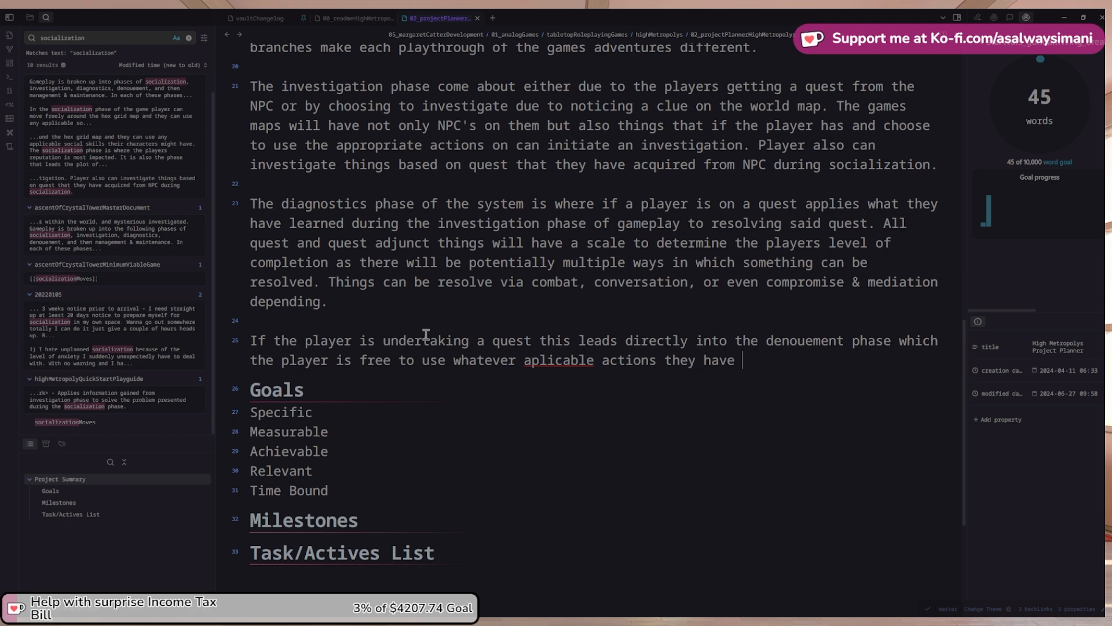
pyautogui.write(' to wrap up and')
pyautogui.press('BackSpace')
pyautogui.write('y')
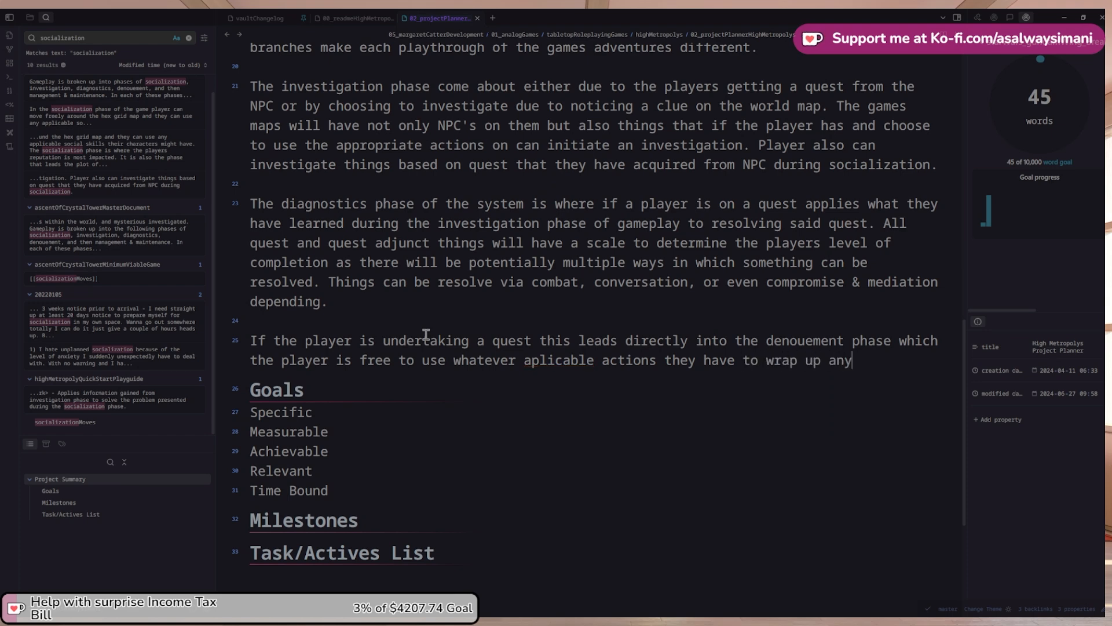
pyautogui.write(' l')
pyautogui.press('BackSpace')
pyautogui.write('loose and u')
pyautogui.write('thread')
pyautogui.hotkey('ctrl', 'Left')
pyautogui.write('and unpulled')
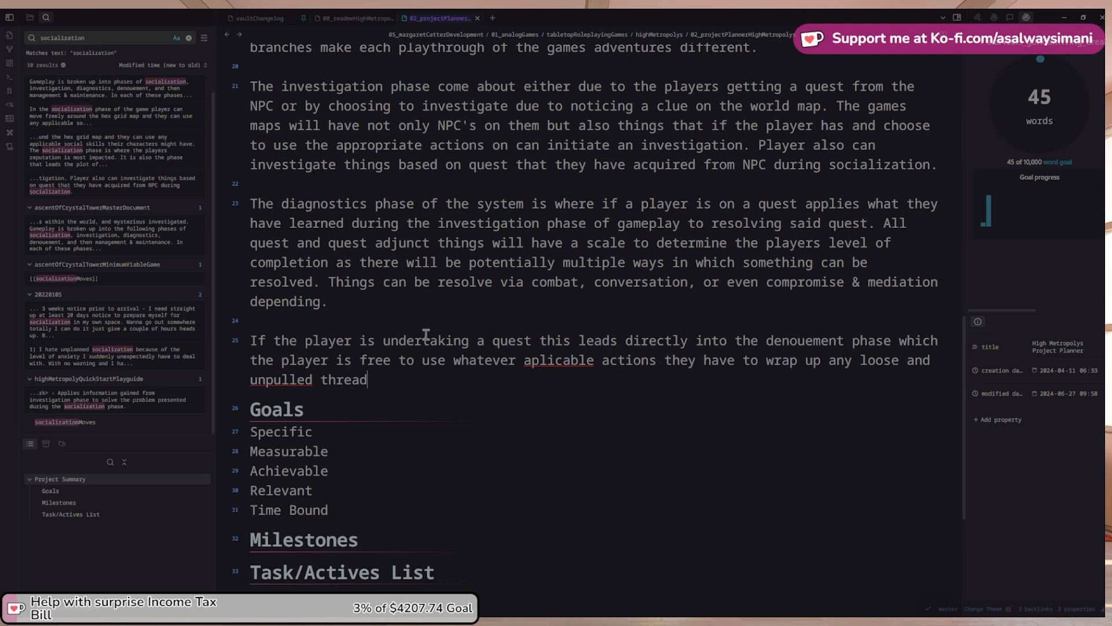
pyautogui.press('End')
pyautogui.write('s they mayb wa')
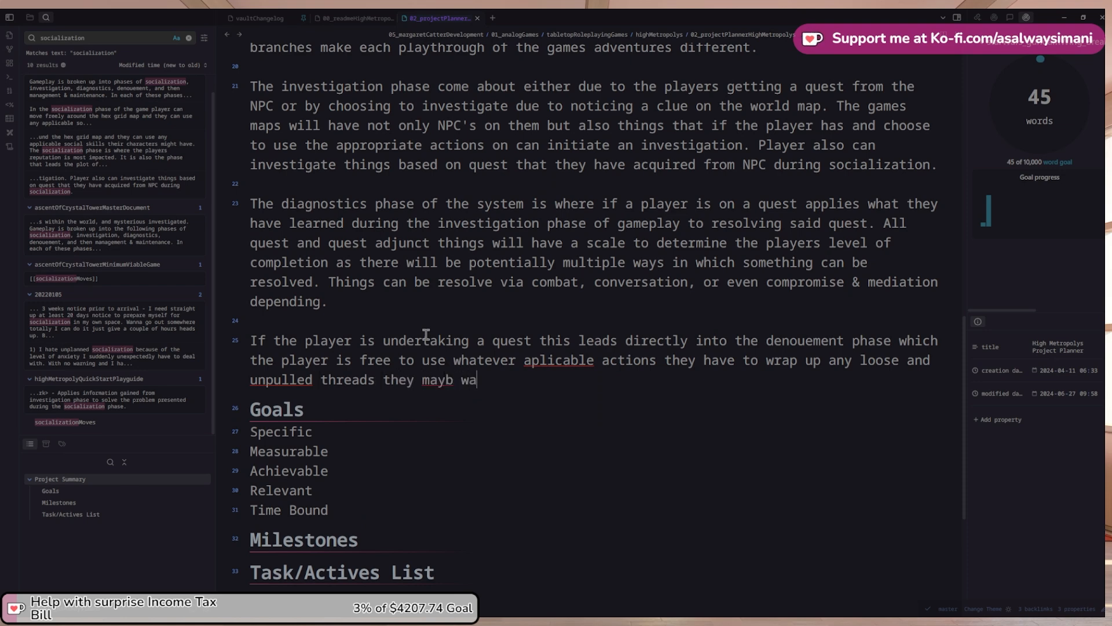
pyautogui.press('BackSpace')
pyautogui.press('BackSpace')
pyautogui.press('BackSpace')
pyautogui.press('BackSpace')
pyautogui.write('want to.')
# Hyphenate 'unpulled' to 'un-pulled' and correct 'aplicable' to 'applicable' using the spelling suggestion
pyautogui.rightClick(269, 378)
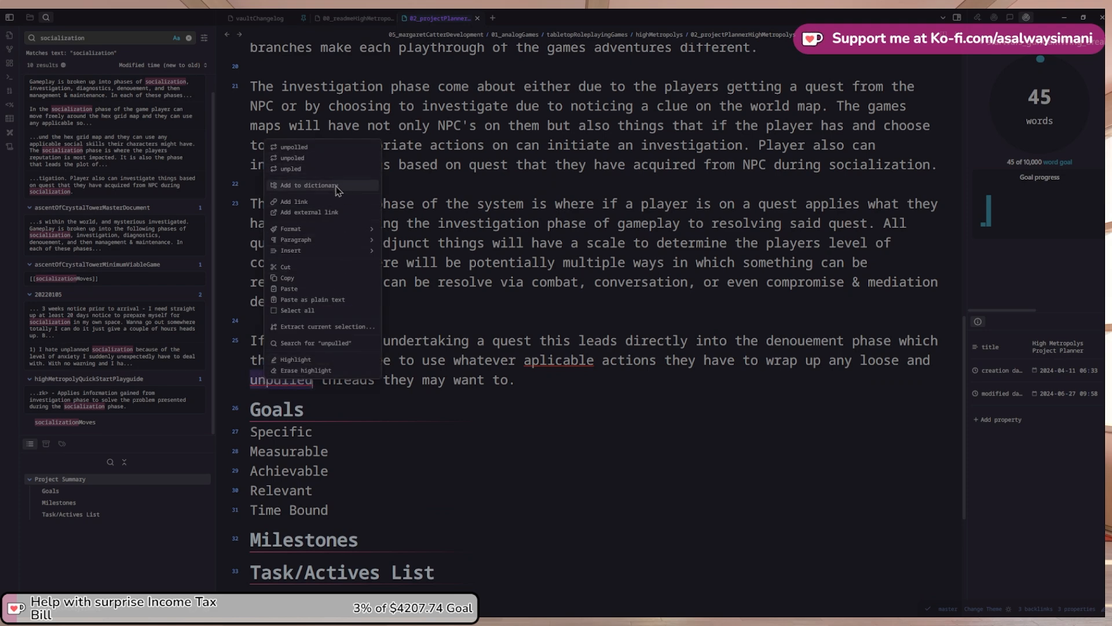
pyautogui.click(267, 383)
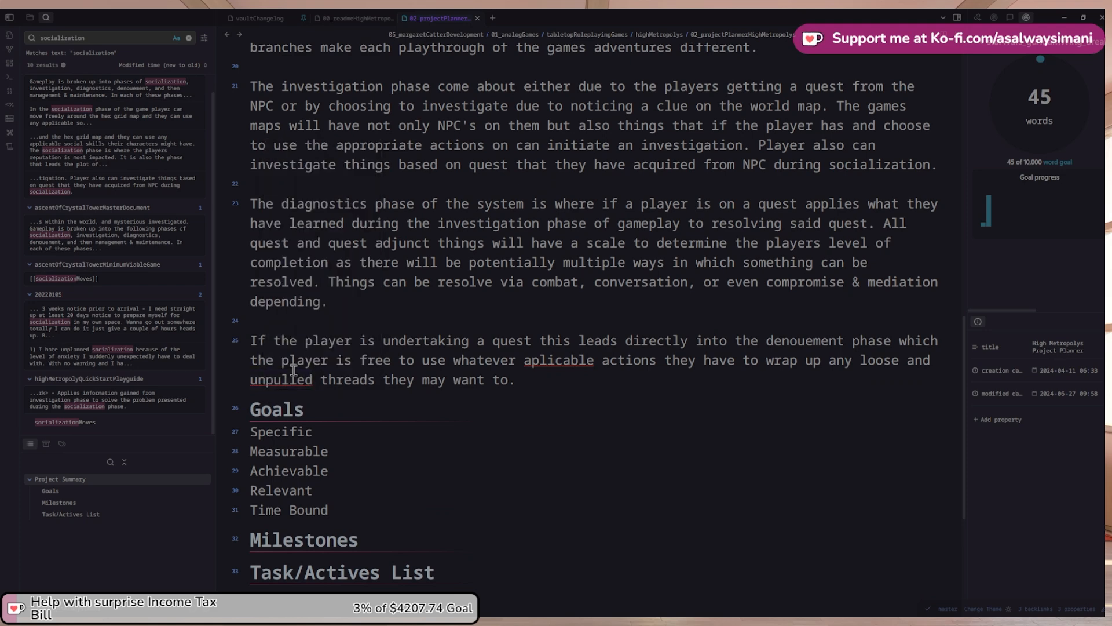
pyautogui.write('-')
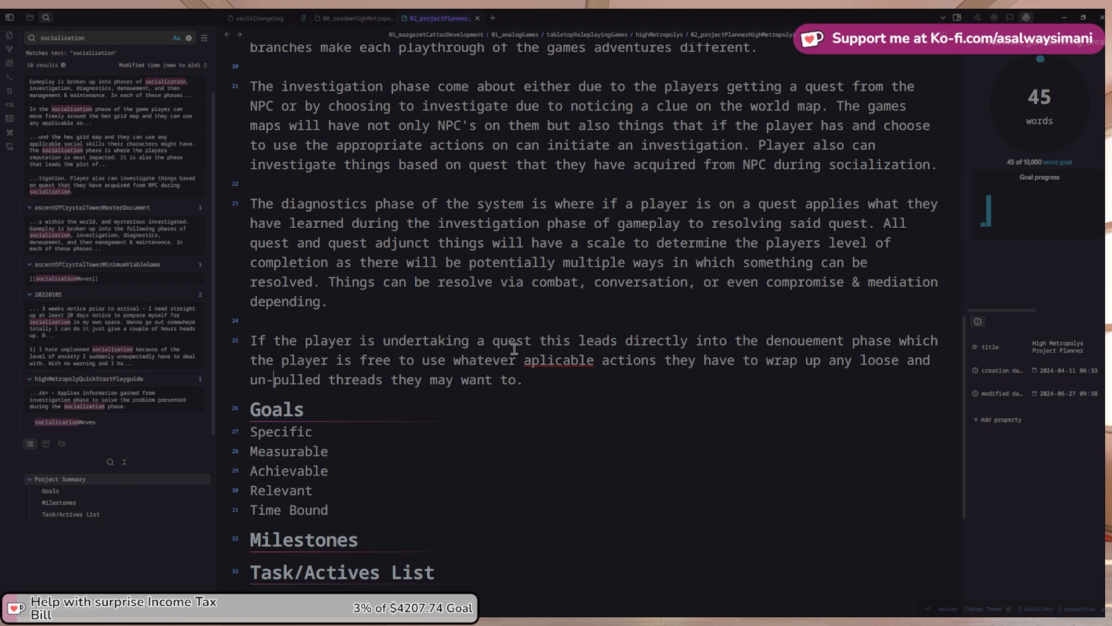
pyautogui.rightClick(557, 361)
pyautogui.click(593, 372)
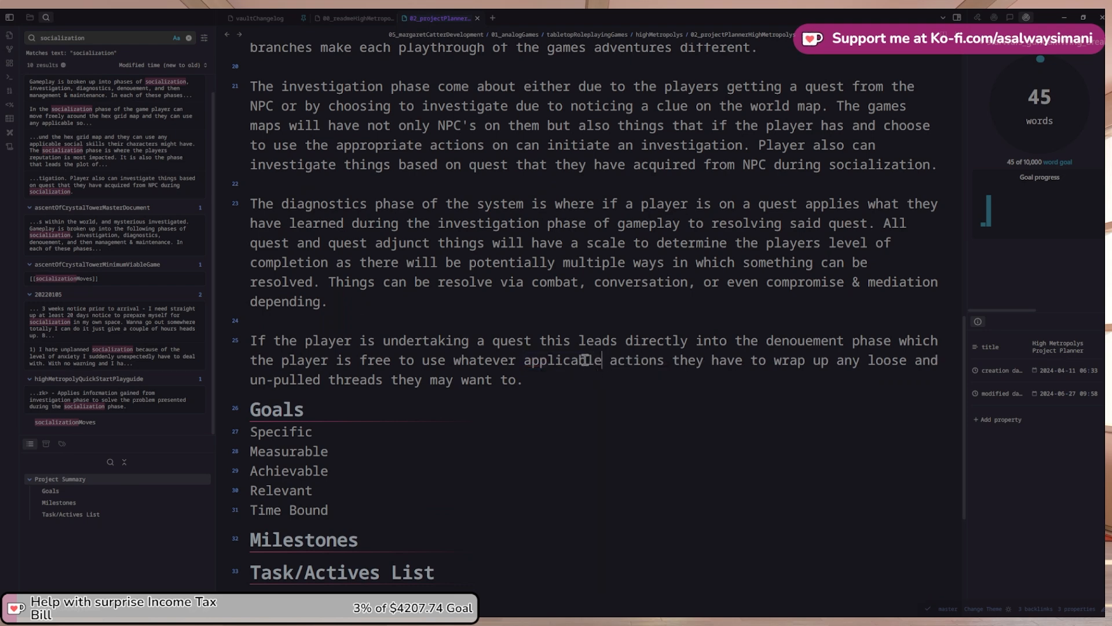
pyautogui.scroll(3, 547, 333)
# Write that in this phase players are bound by their character's number of action points
pyautogui.scroll(3, 531, 326)
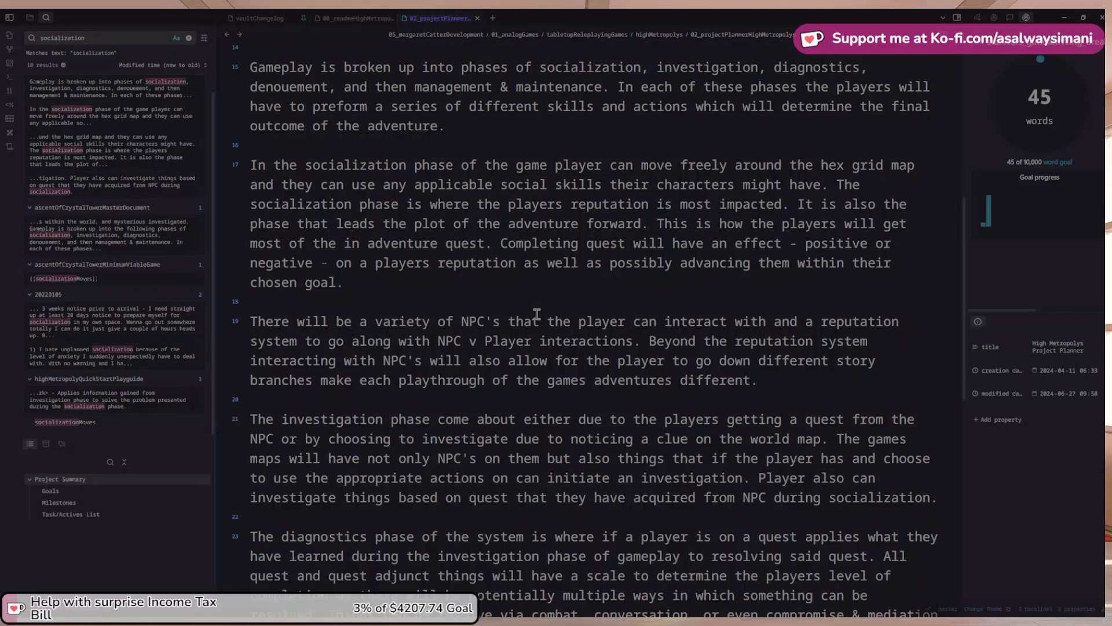
pyautogui.scroll(-2, 539, 298)
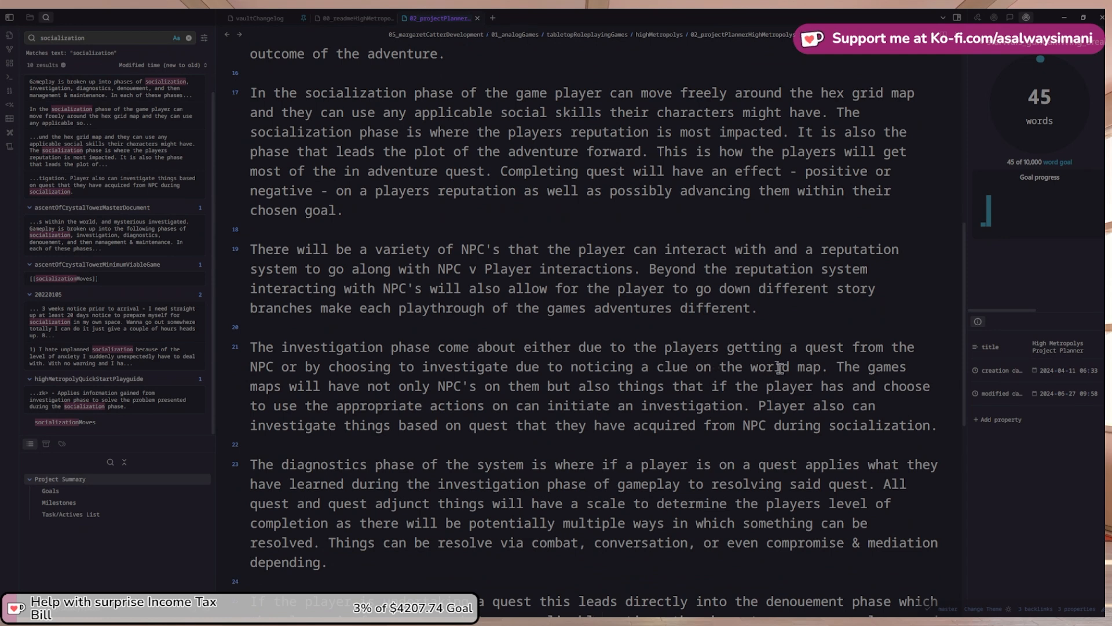
pyautogui.write('There are')
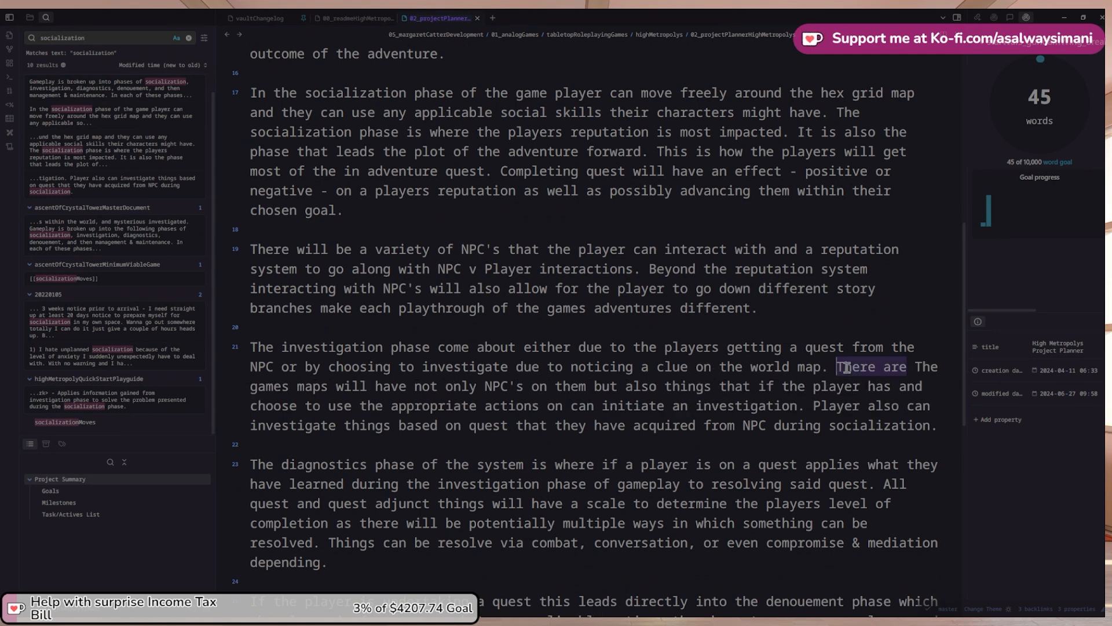
pyautogui.press('BackSpace')
pyautogui.press('BackSpace')
pyautogui.press('BackSpace')
pyautogui.press('BackSpace')
pyautogui.press('BackSpace')
pyautogui.press('BackSpace')
pyautogui.press('BackSpace')
pyautogui.write('In this phase of the gamepla')
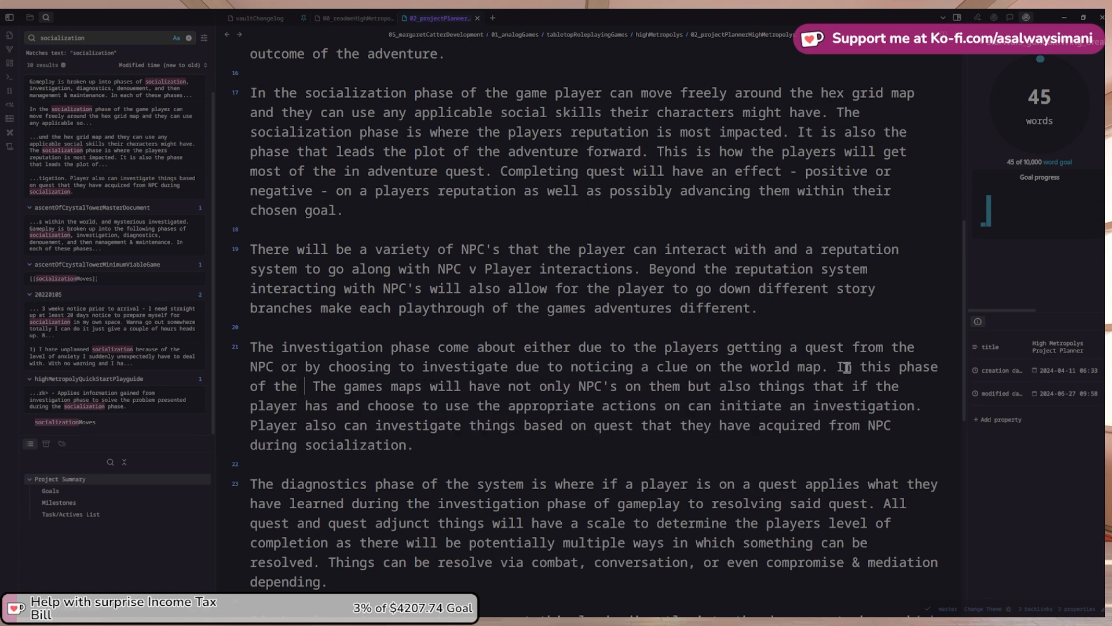
pyautogui.write('y ')
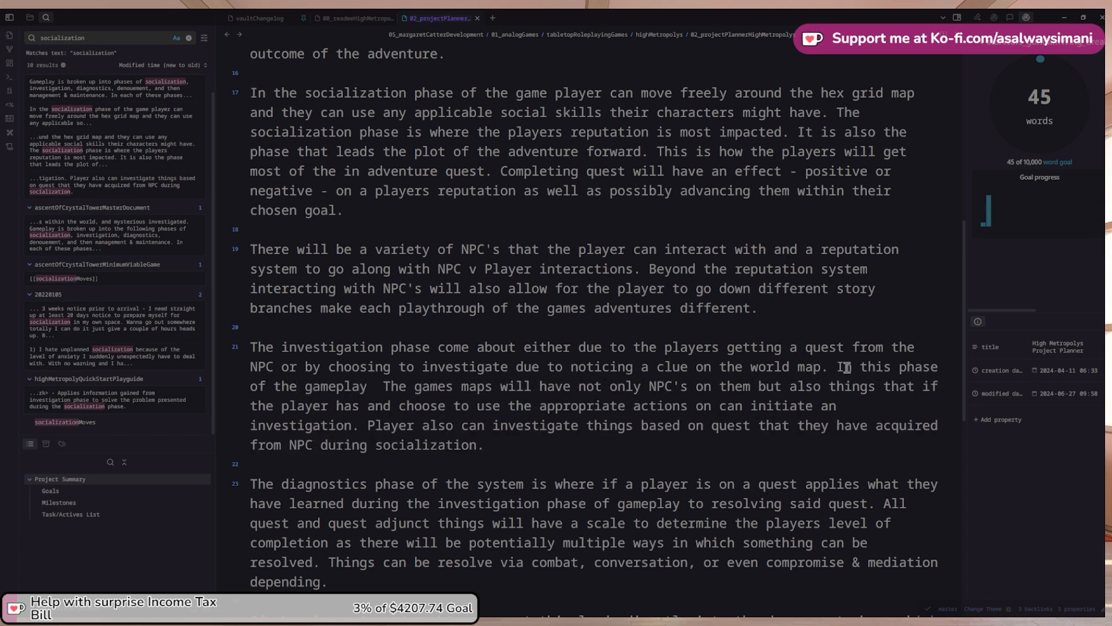
pyautogui.write('players are bo')
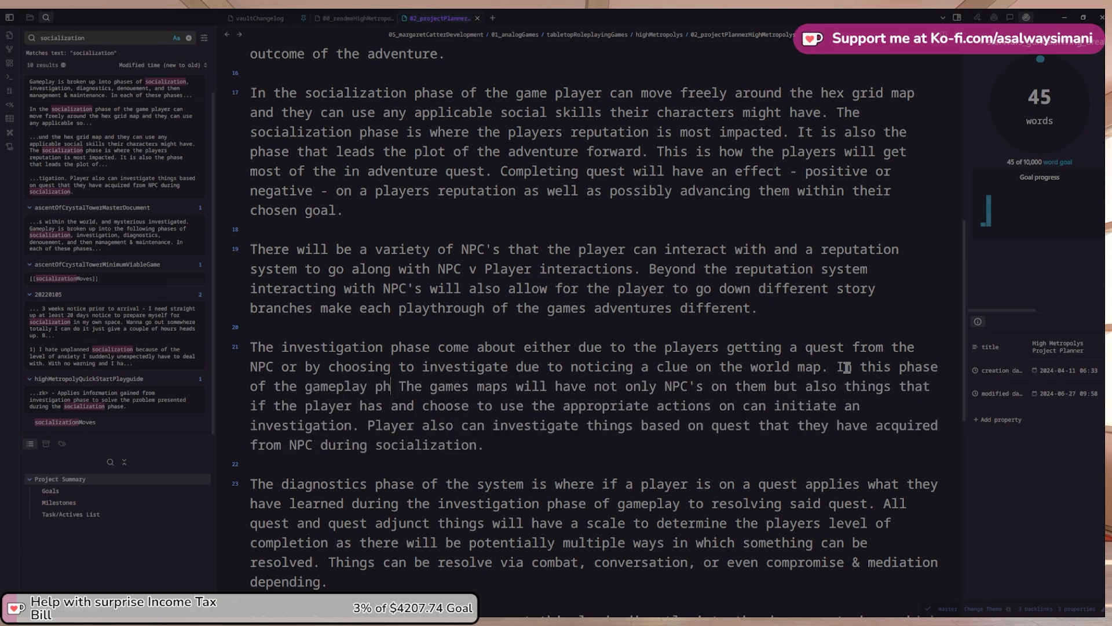
pyautogui.write('und by the')
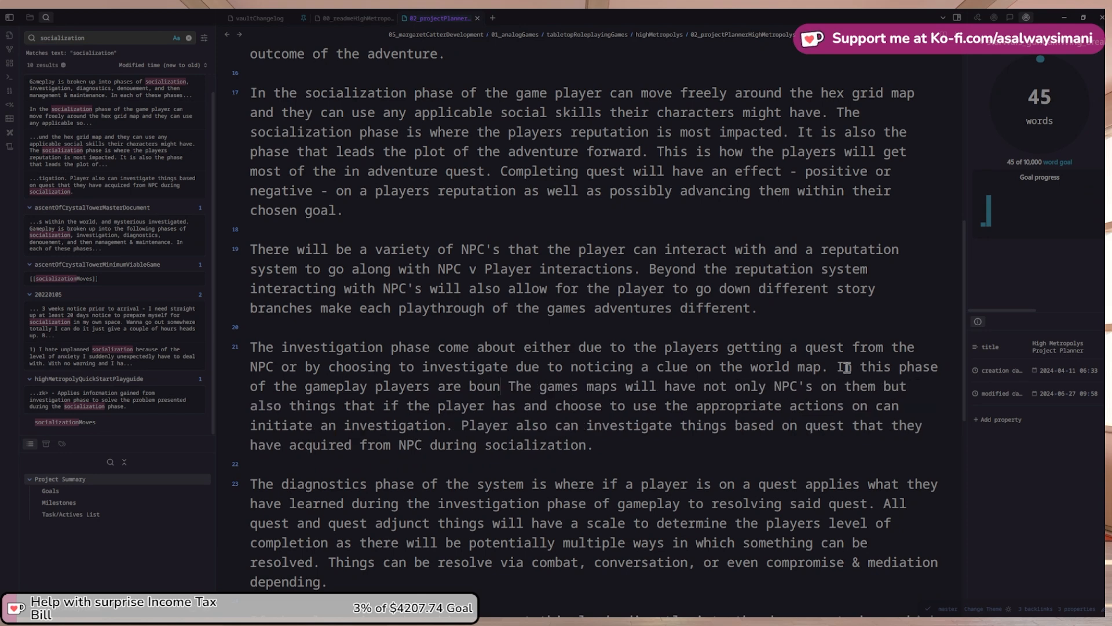
pyautogui.write(' number of actio')
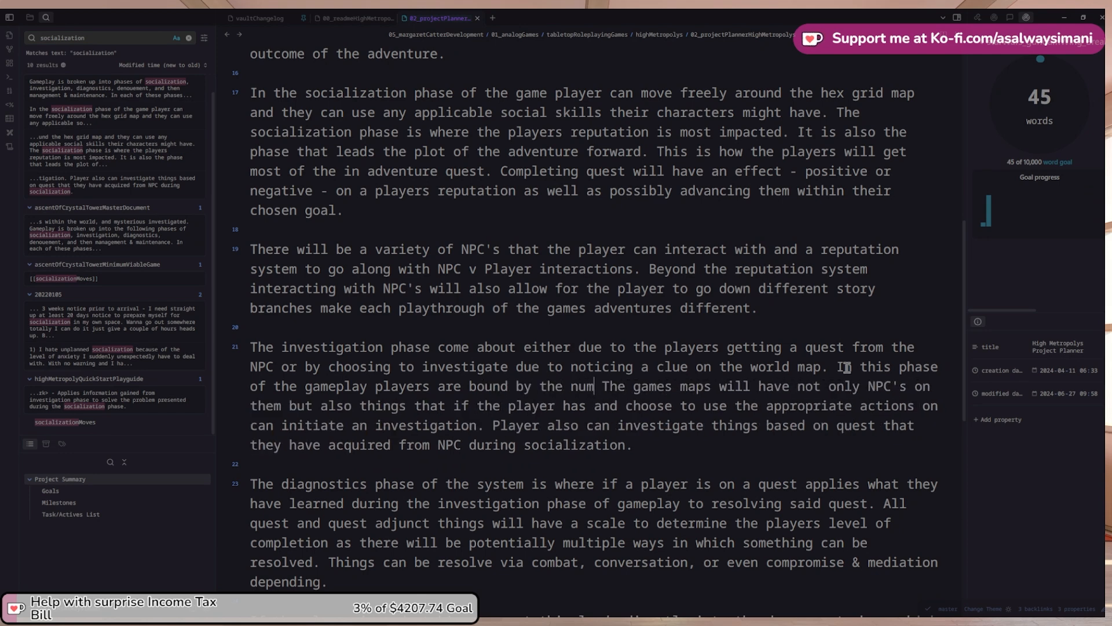
pyautogui.write('n point they')
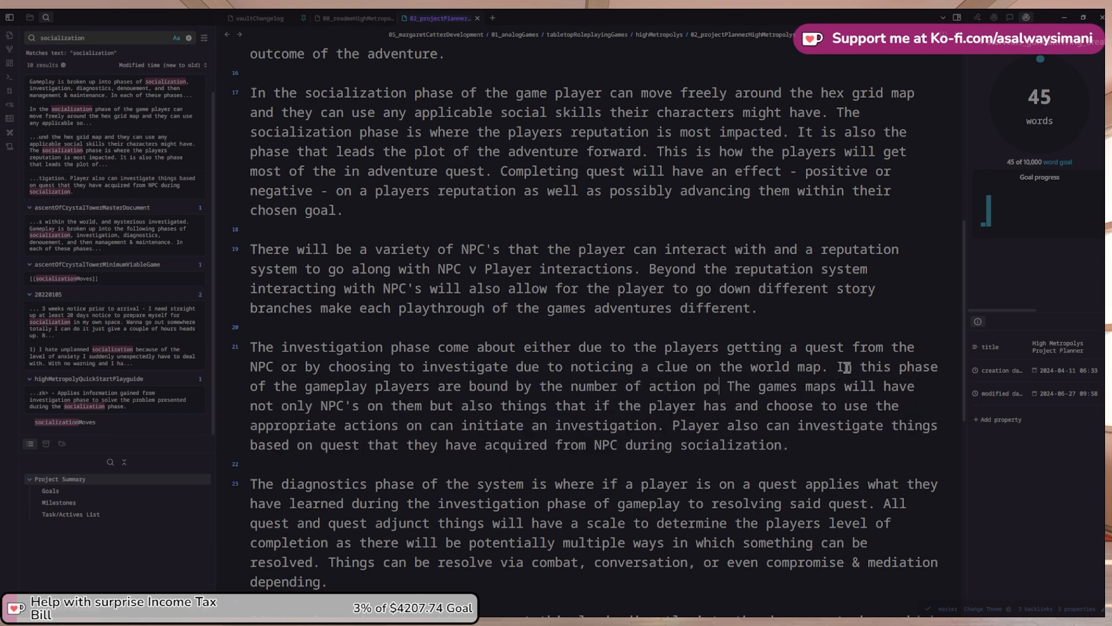
pyautogui.press('BackSpace')
pyautogui.write('ir character ')
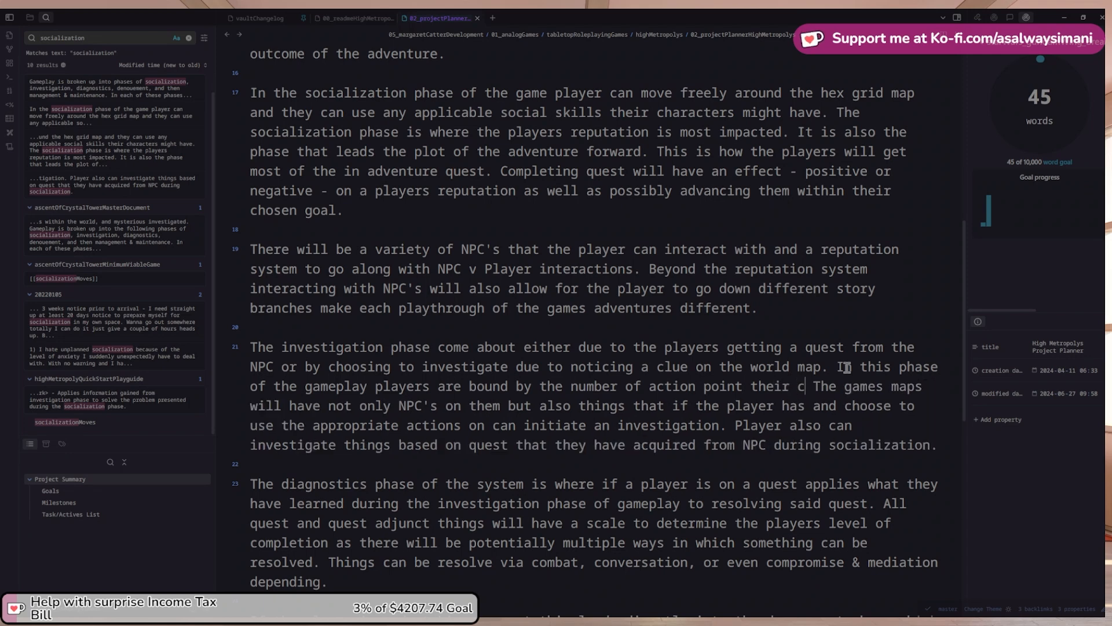
pyautogui.write('has. ')
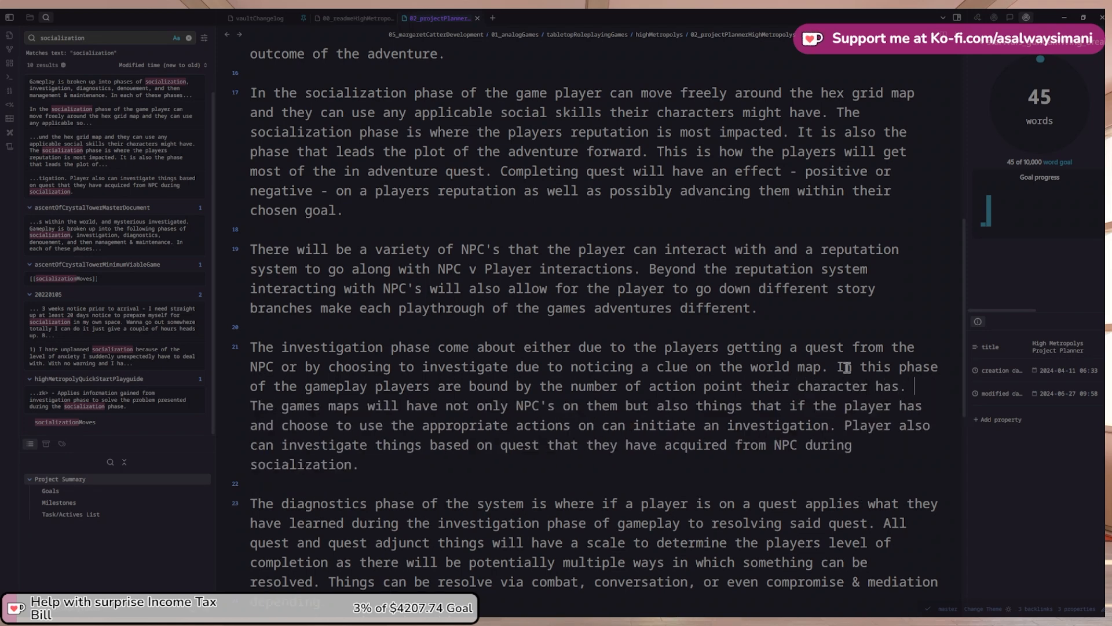
pyautogui.write('There is also a c')
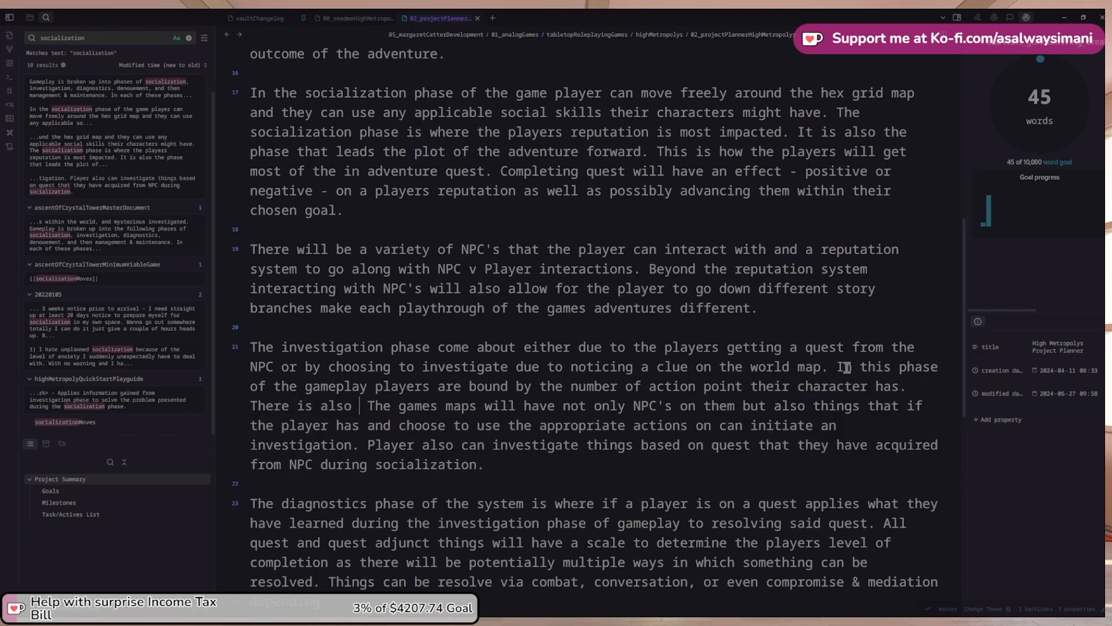
pyautogui.write('lock system')
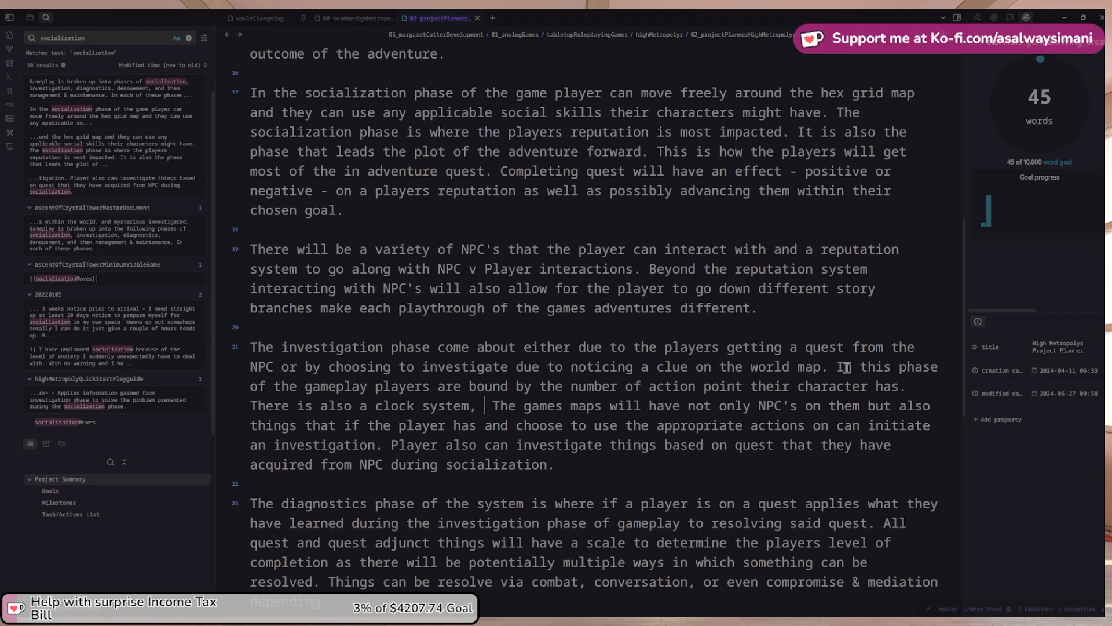
pyautogui.write(' in play ')
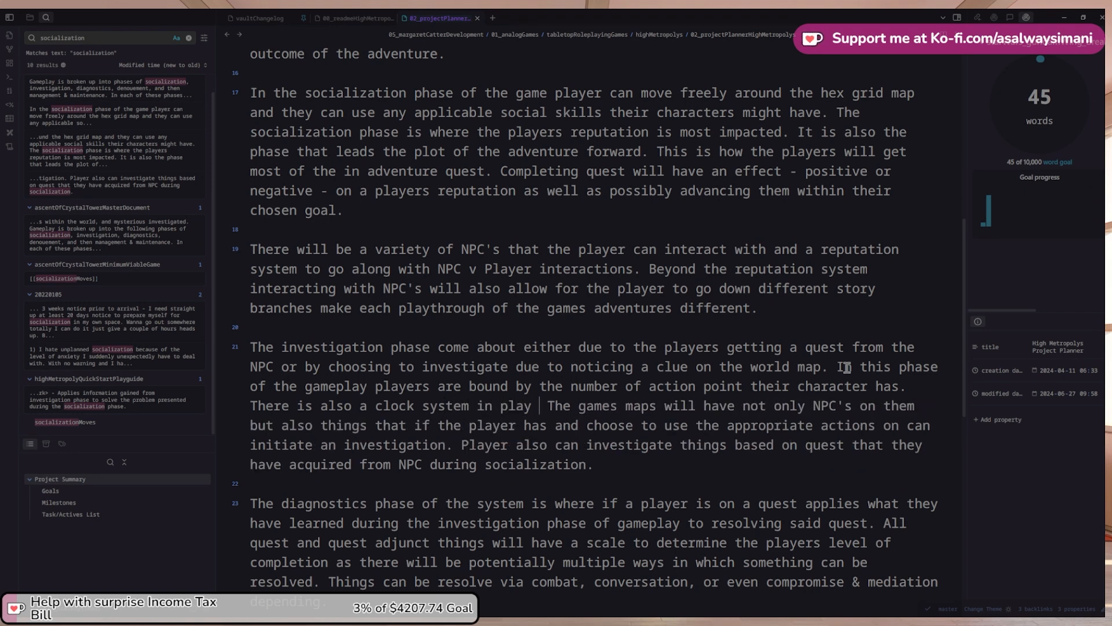
pyautogui.write('wh')
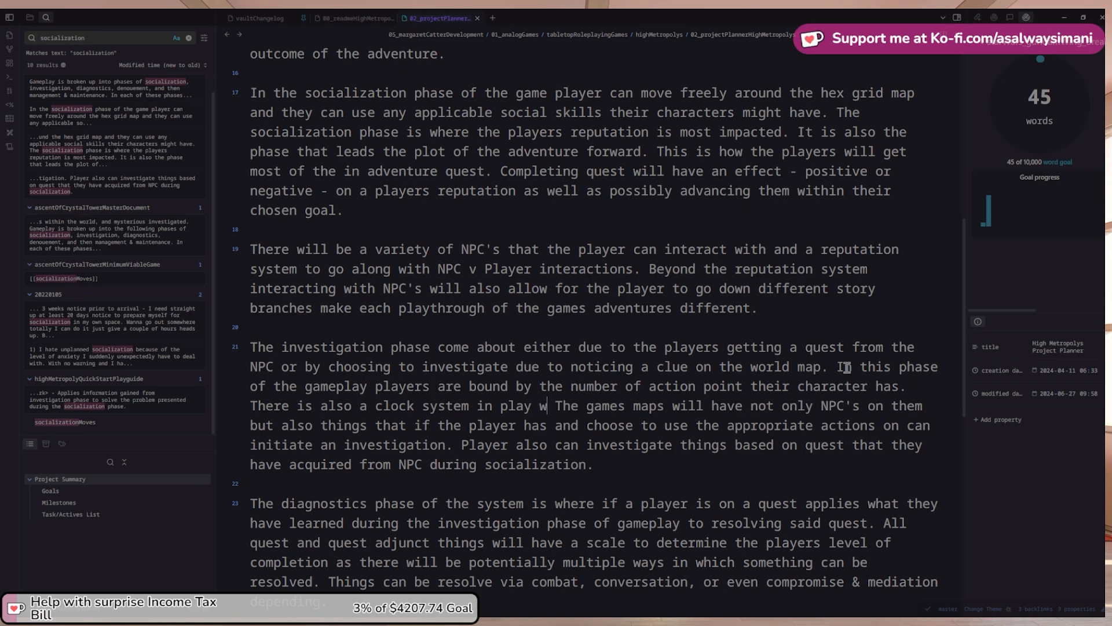
# Add that a clock system advances NPC actions out of the player's control, making a dynamic world
pyautogui.press('BackSpace')
pyautogui.press('BackSpace')
pyautogui.write('tht')
pyautogui.press('BackSpace')
pyautogui.write('at advance')
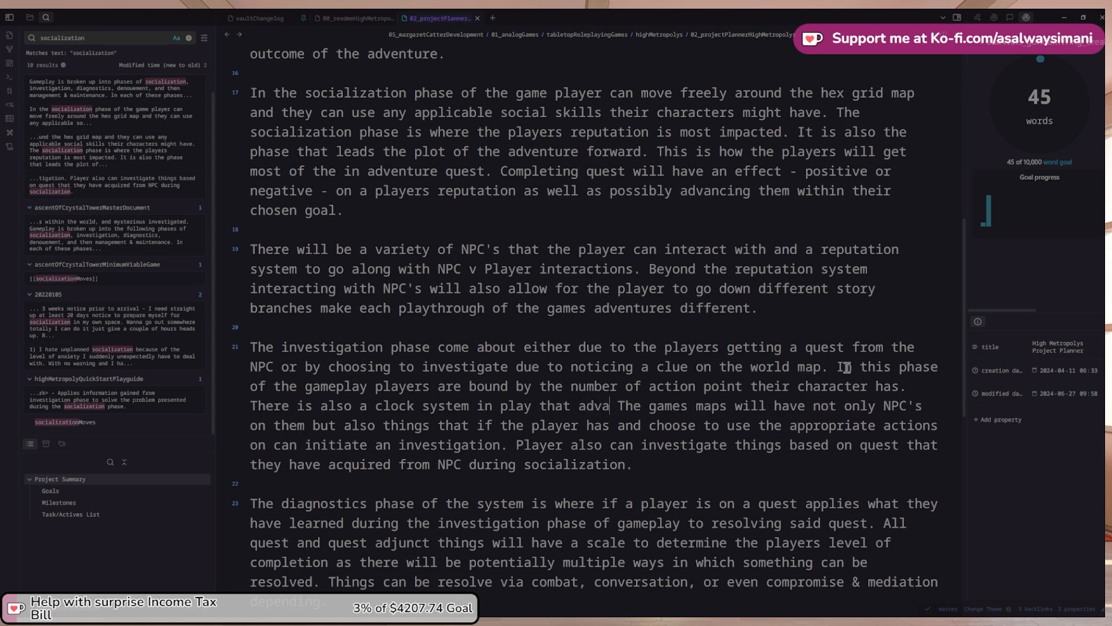
pyautogui.write('s ')
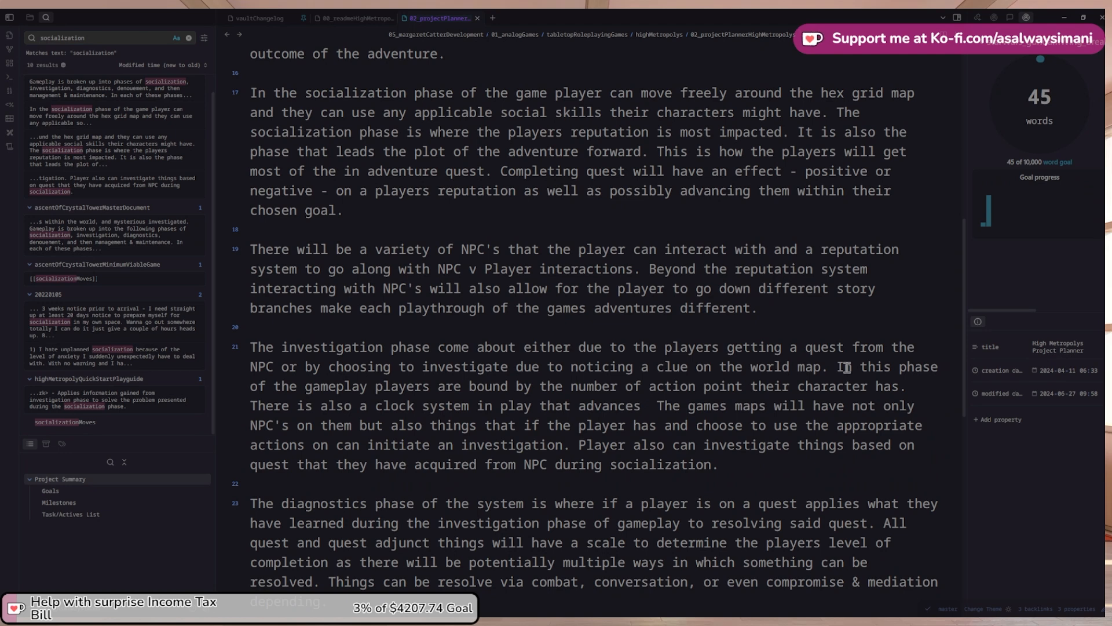
pyautogui.write('NPC actions ')
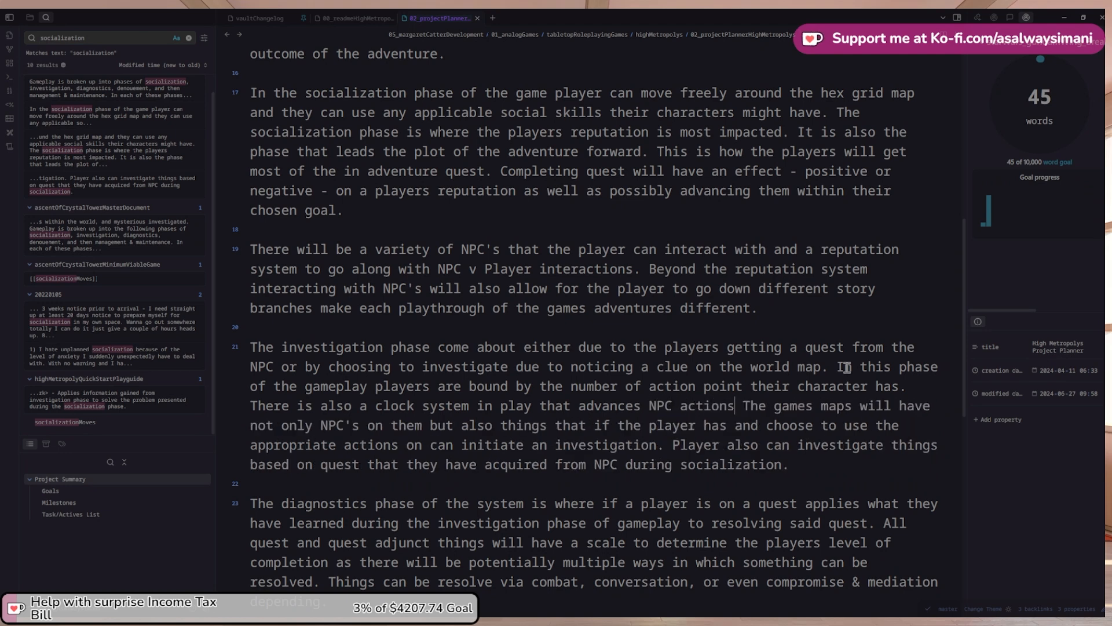
pyautogui.write('out of view')
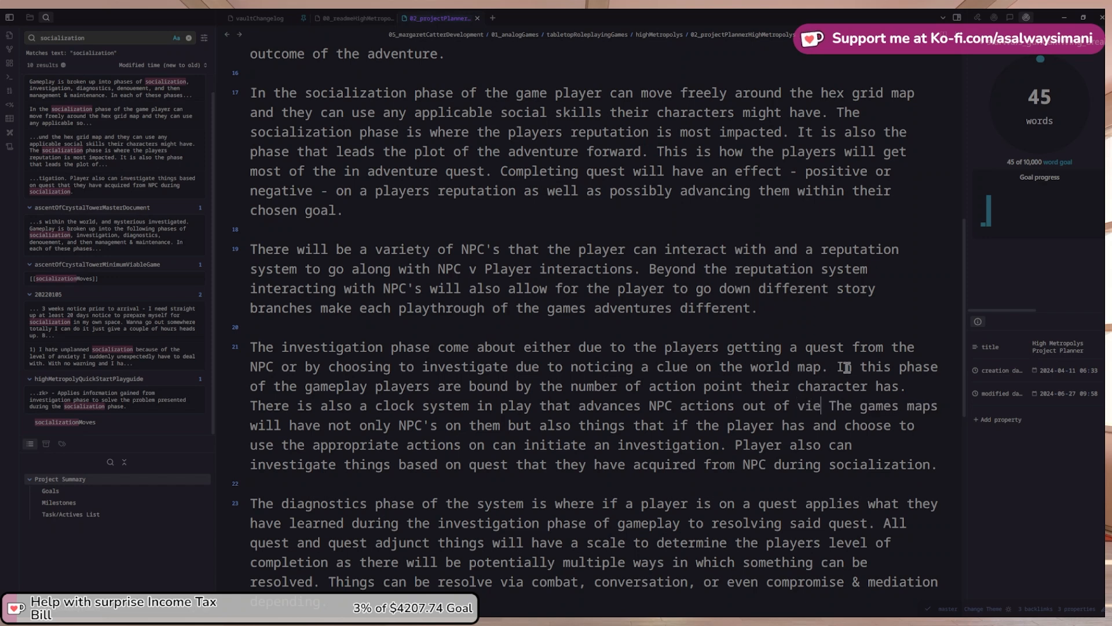
pyautogui.press('BackSpace')
pyautogui.press('BackSpace')
pyautogui.press('BackSpace')
pyautogui.press('BackSpace')
pyautogui.press('BackSpace')
pyautogui.press('BackSpace')
pyautogui.press('BackSpace')
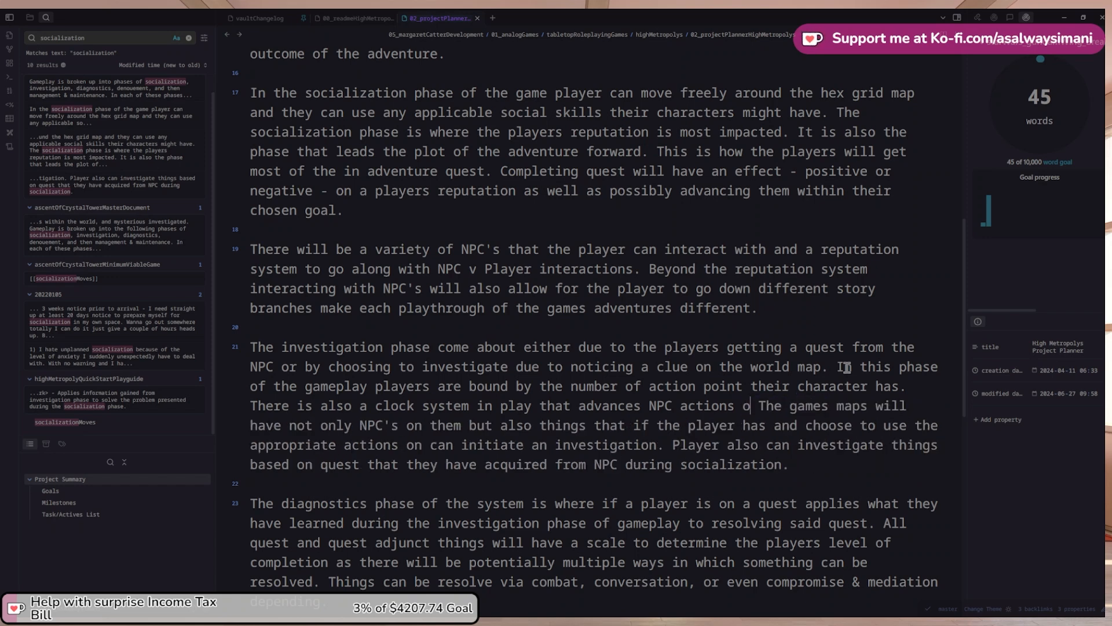
pyautogui.write('of control o trh')
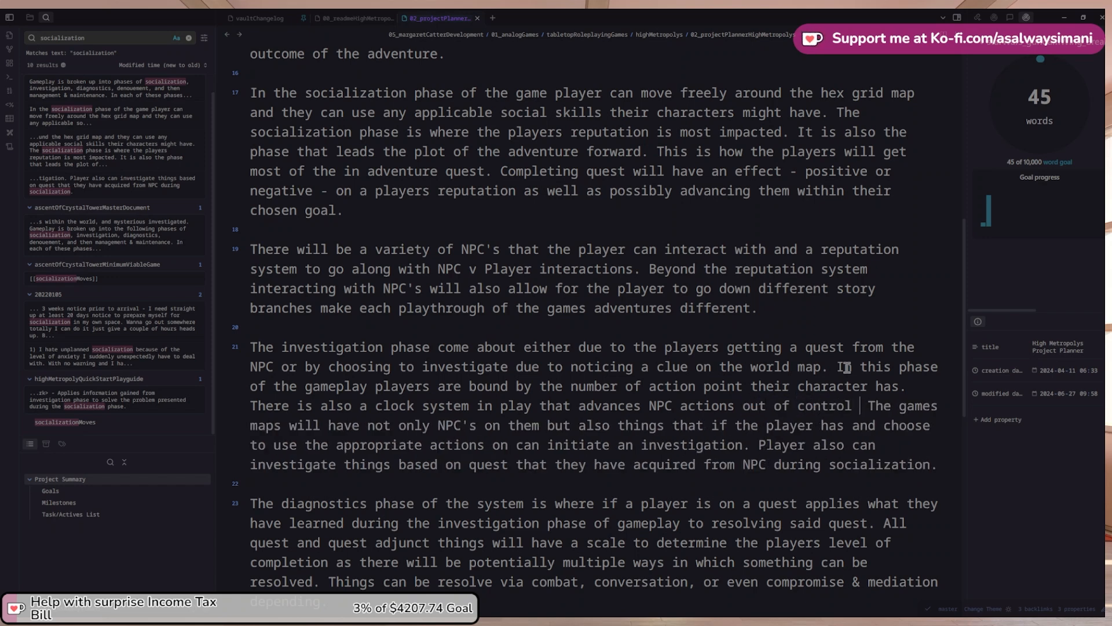
pyautogui.press('BackSpace')
pyautogui.press('BackSpace')
pyautogui.press('BackSpace')
pyautogui.press('BackSpace')
pyautogui.write('f the player')
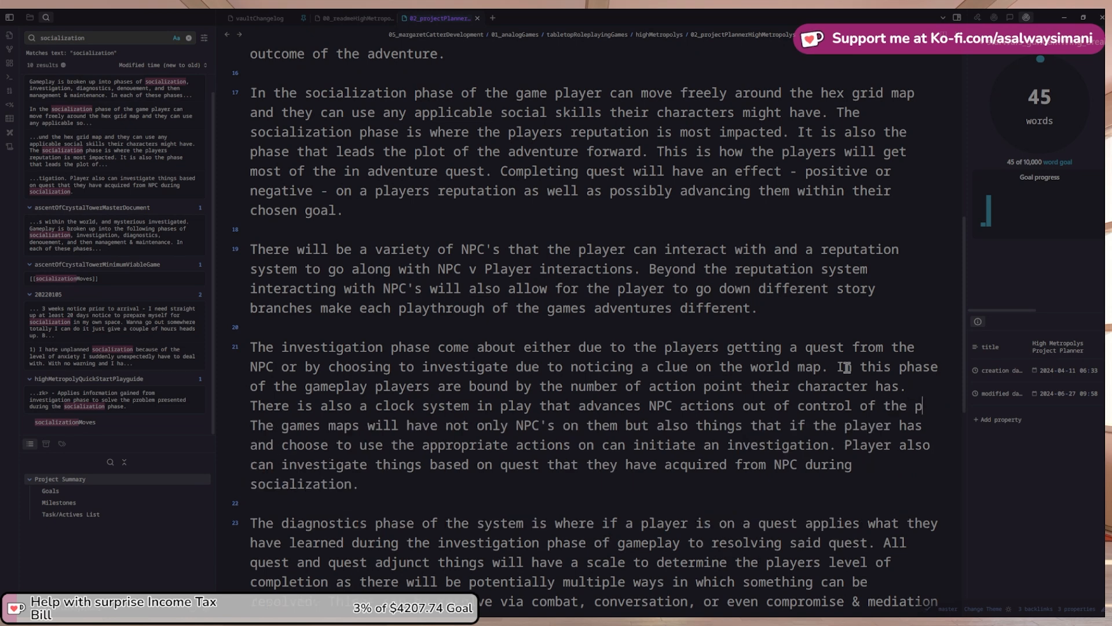
pyautogui.write('. T')
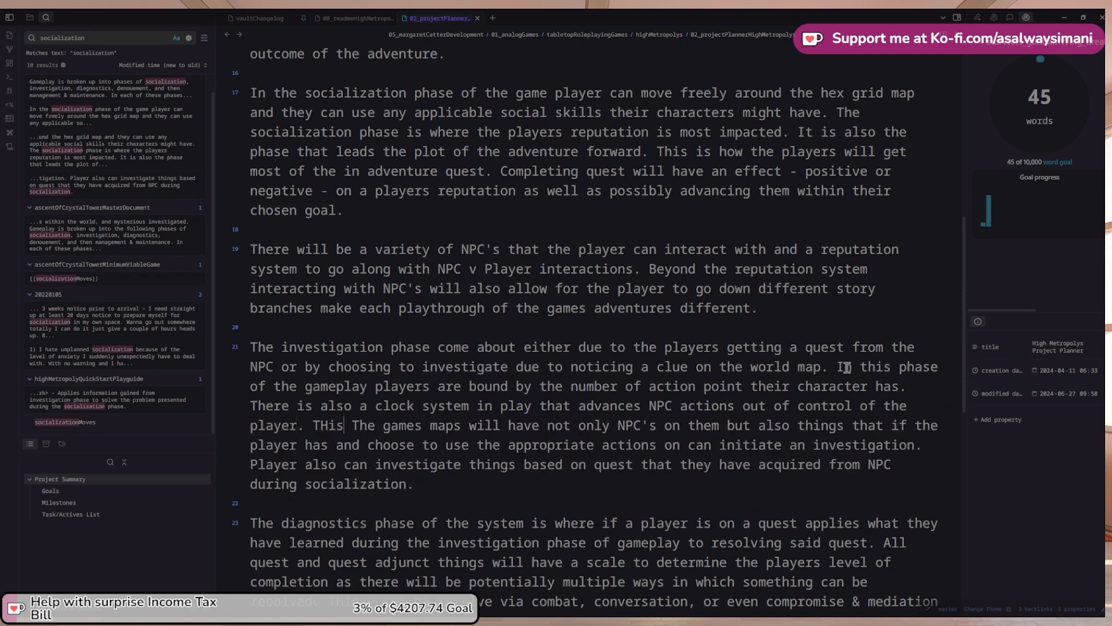
pyautogui.write('his is designe')
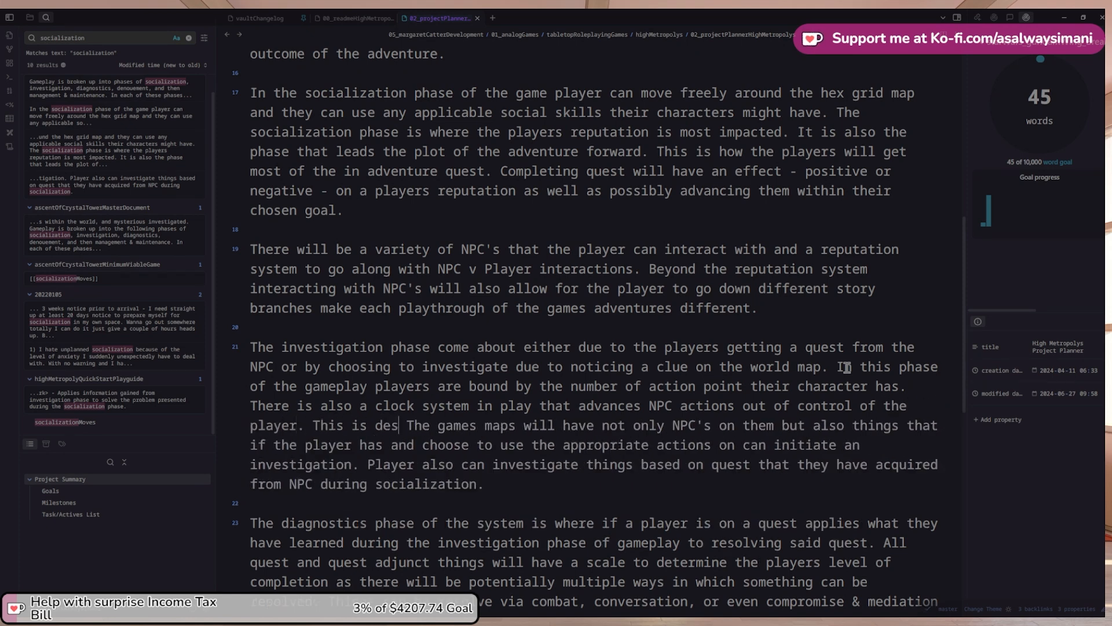
pyautogui.write('d to make a d')
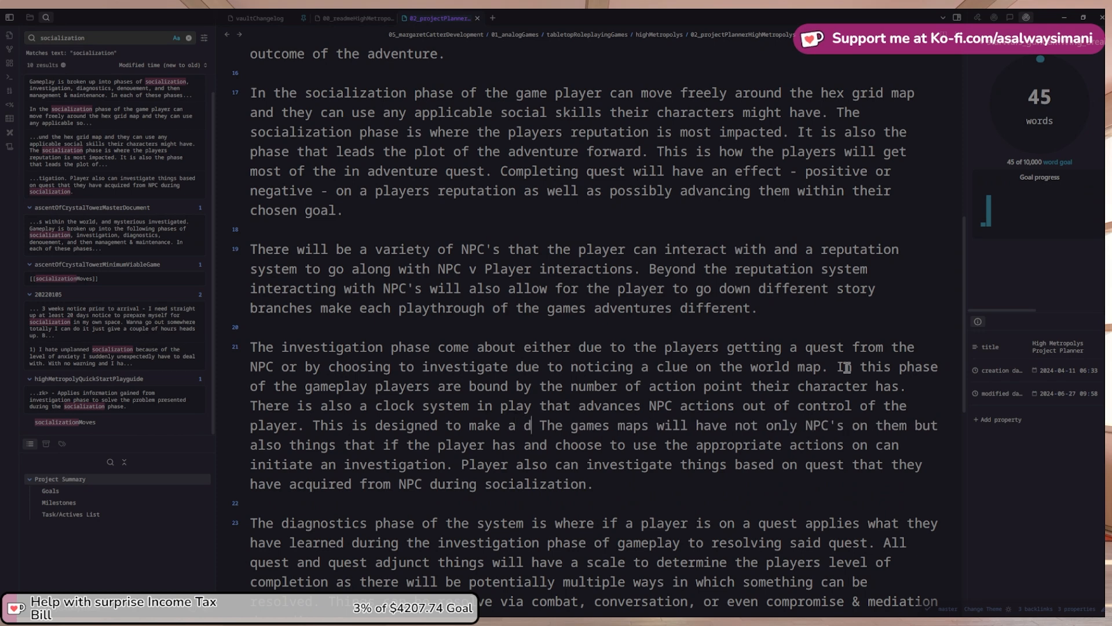
pyautogui.write('ynamic')
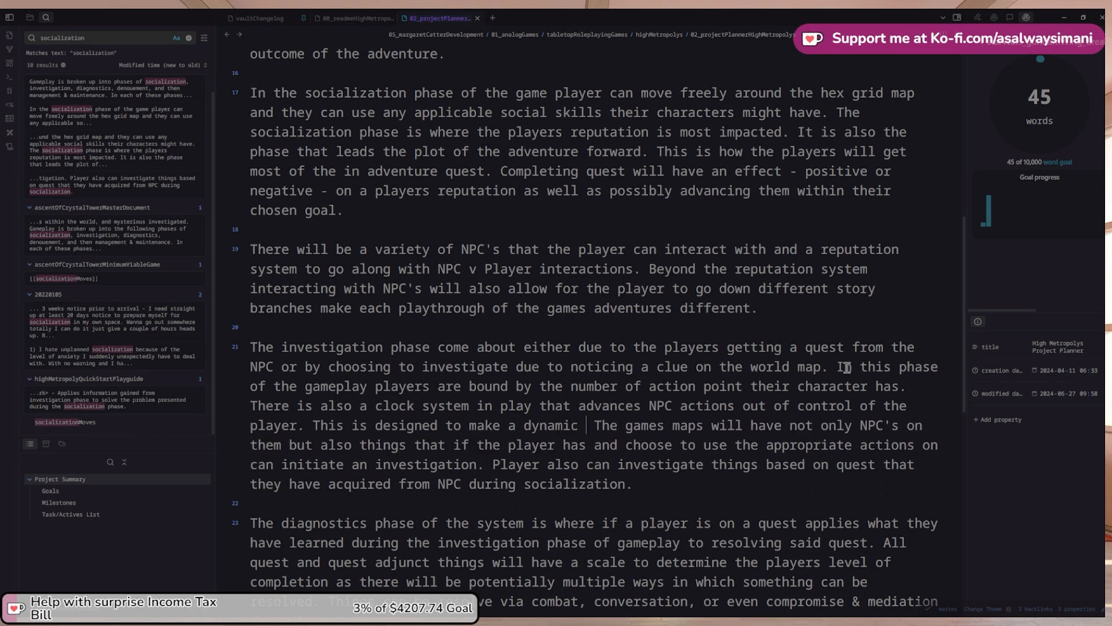
pyautogui.write(' world that does not f')
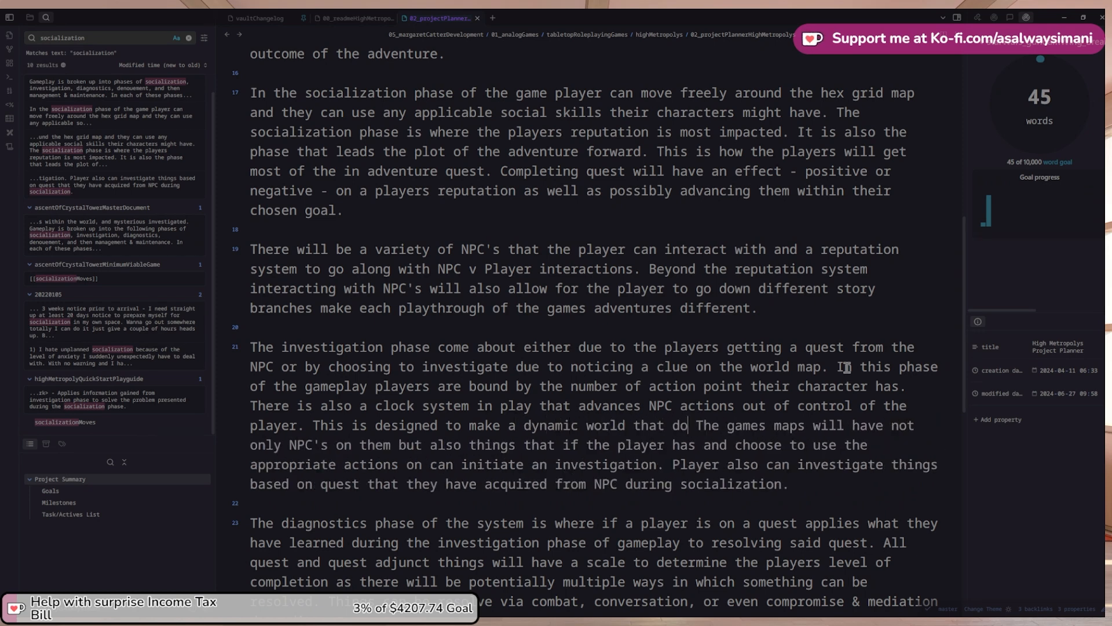
pyautogui.write('reez')
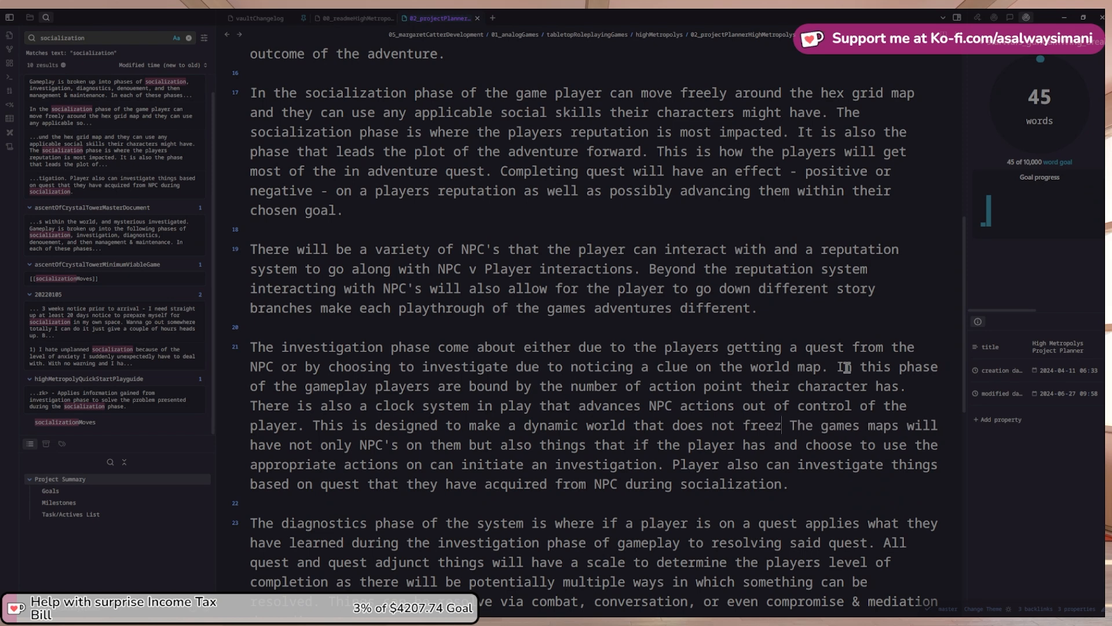
pyautogui.write('e ')
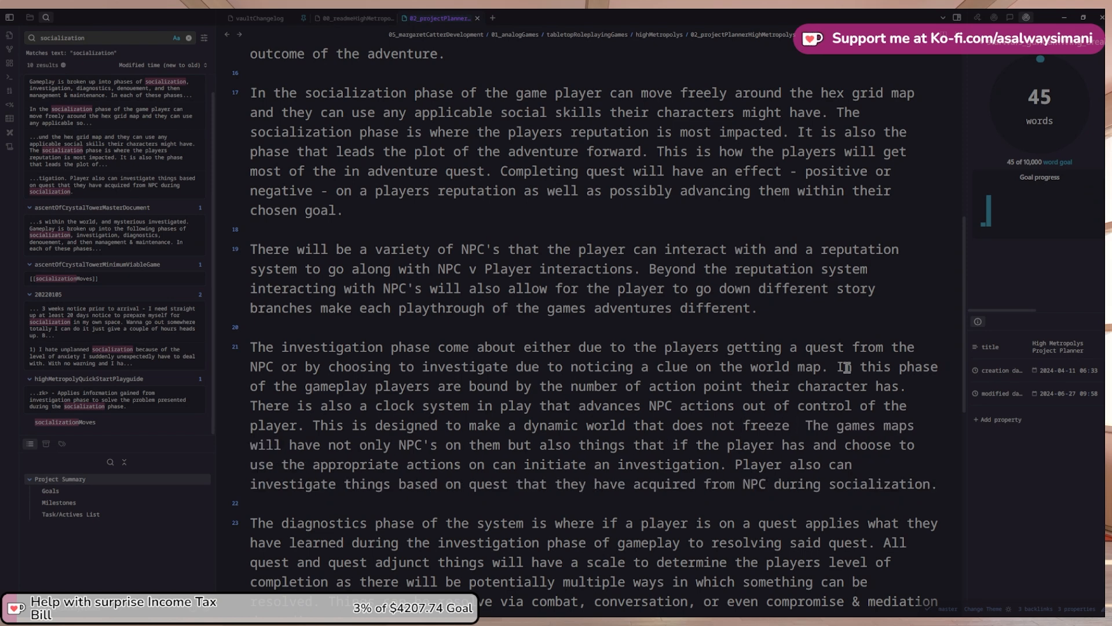
pyautogui.write('ically ')
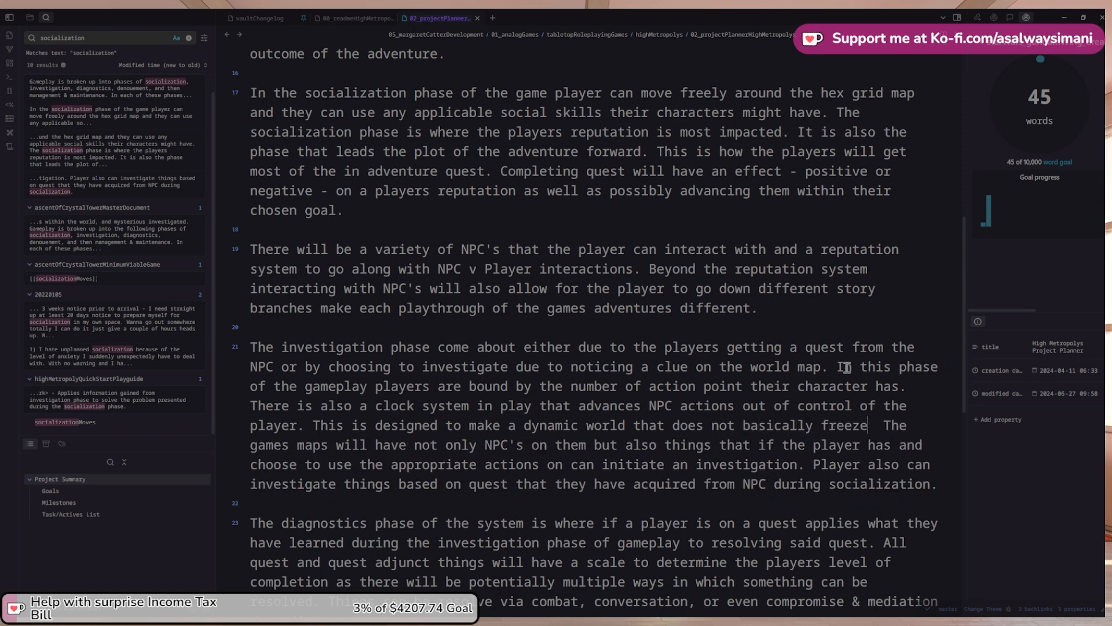
pyautogui.write(' while the pl ')
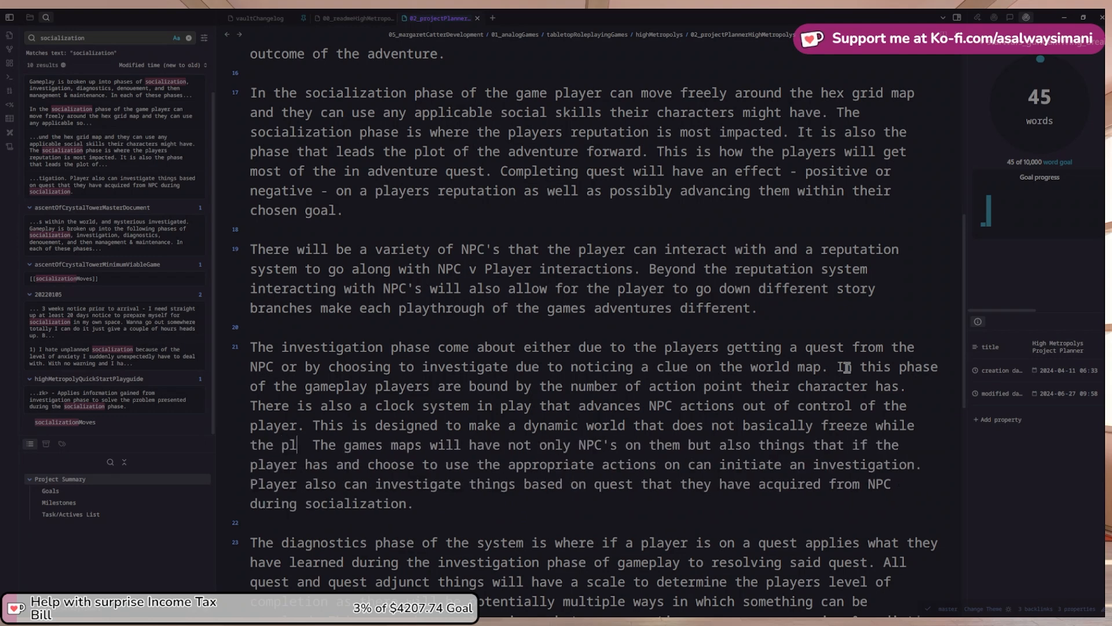
pyautogui.write('ayer is ')
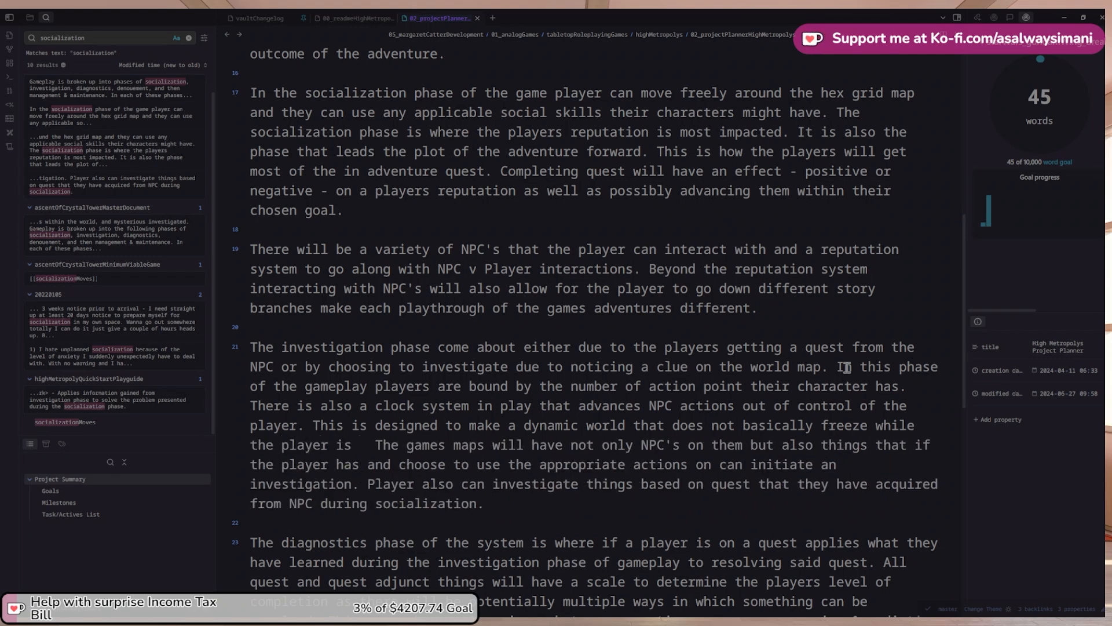
pyautogui.write('moving about the')
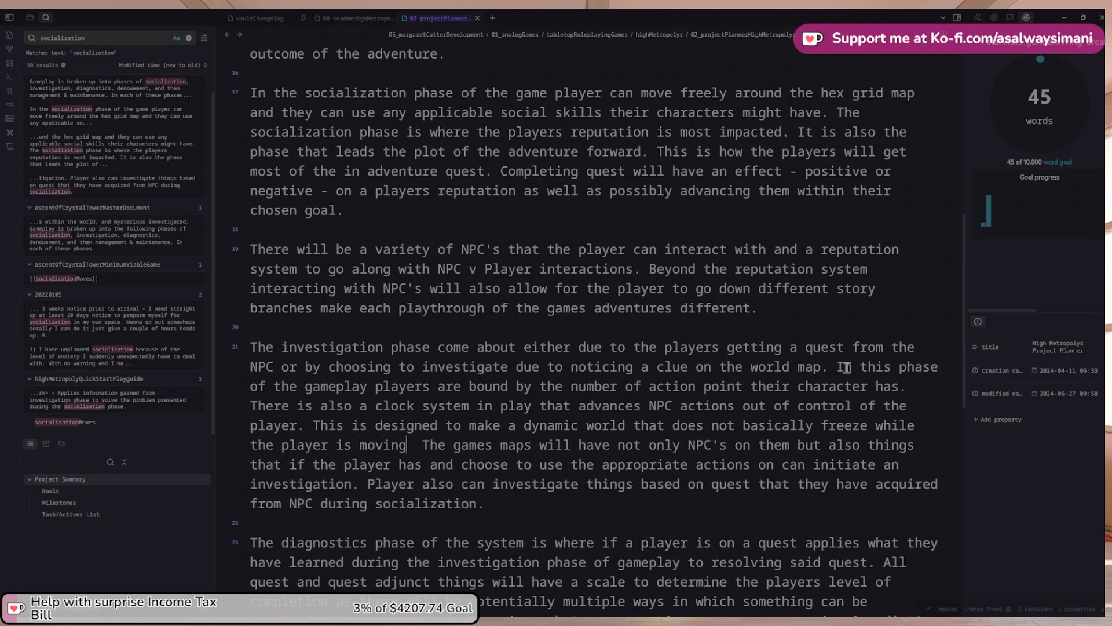
# End the sentence with a period and move the games-maps sentence into its own paragraph
pyautogui.write('.')
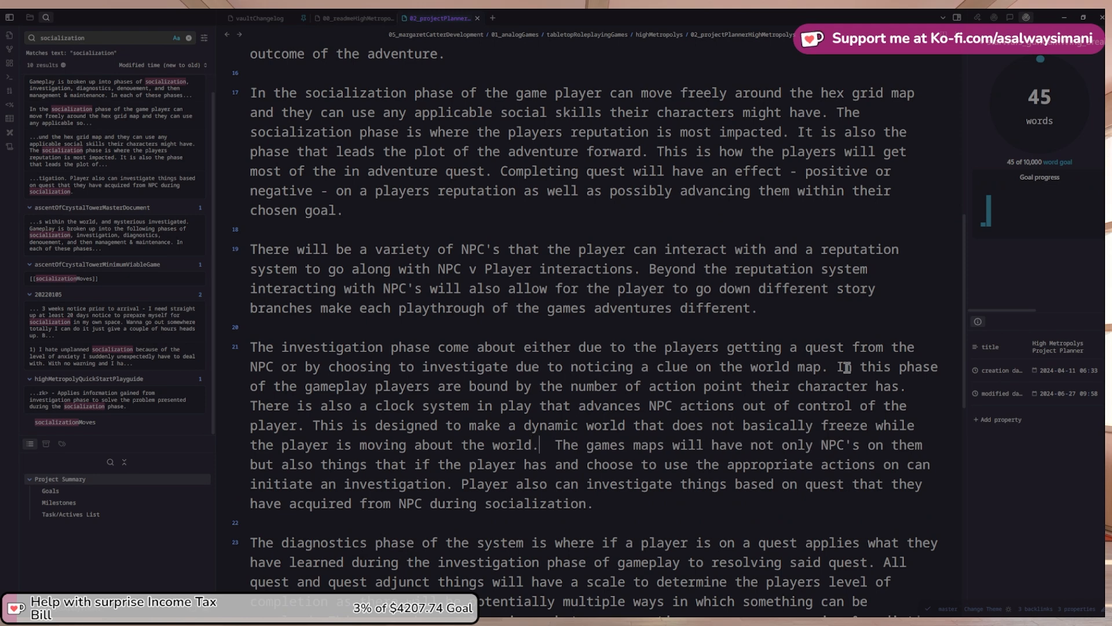
pyautogui.press('Return')
pyautogui.press('Return')
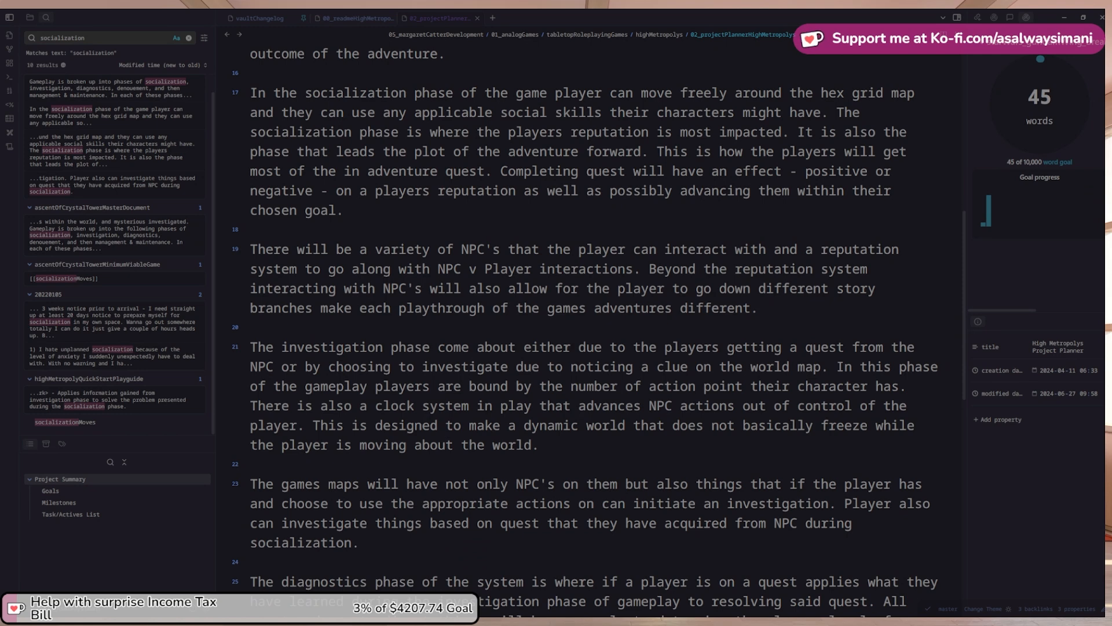
pyautogui.scroll(1, 595, 329)
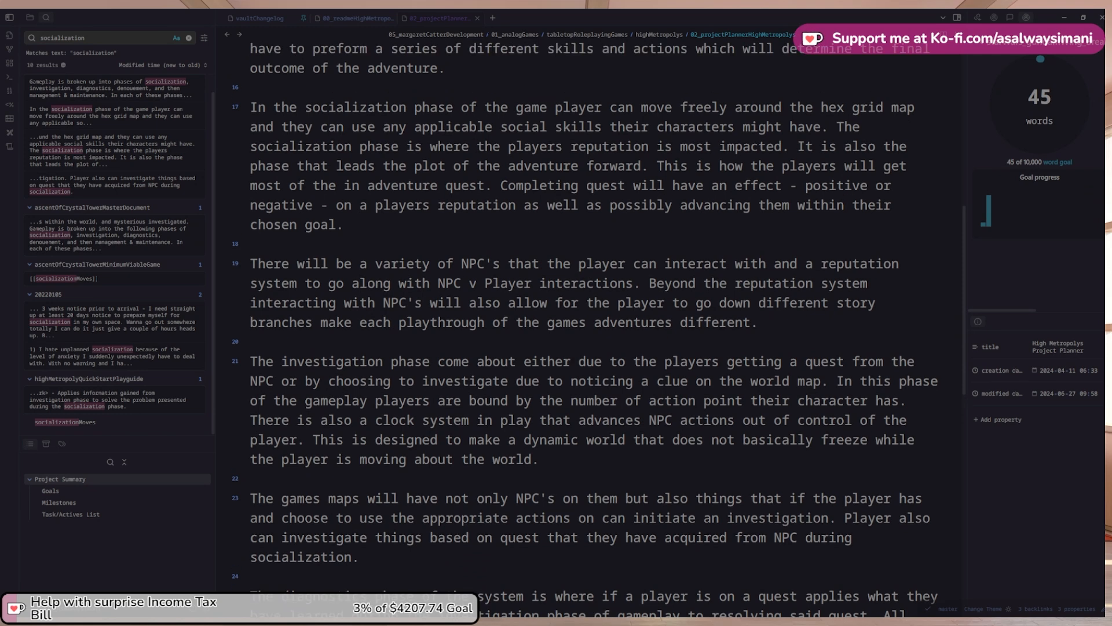
pyautogui.scroll(-3, 594, 329)
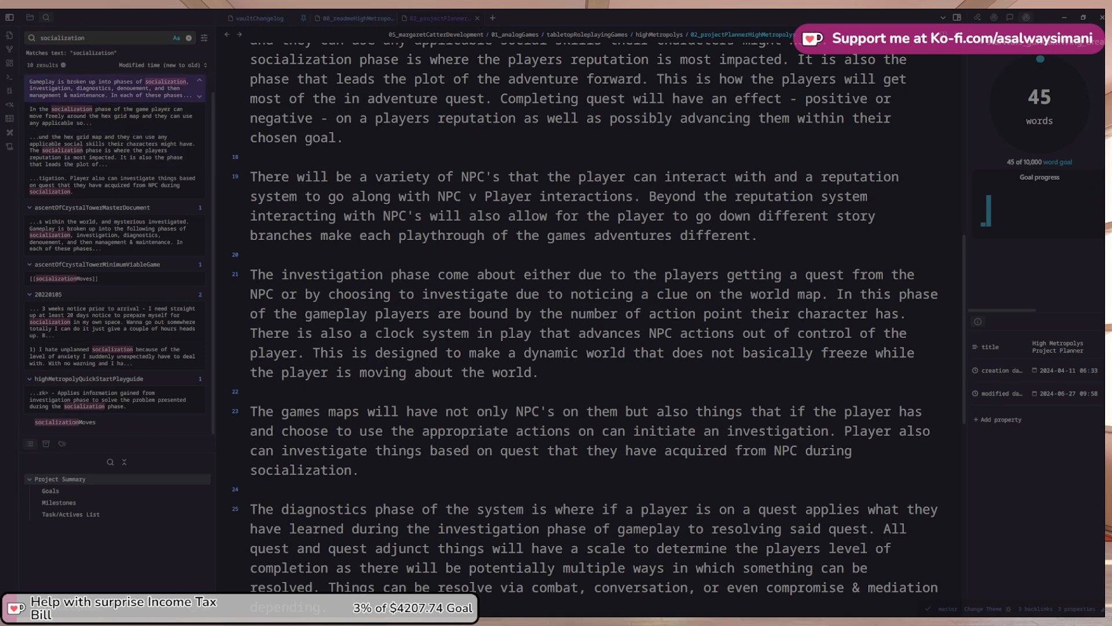
# Clear the socialization search, show the vault file tree, review the planner note, and open a new tab
pyautogui.click(188, 38)
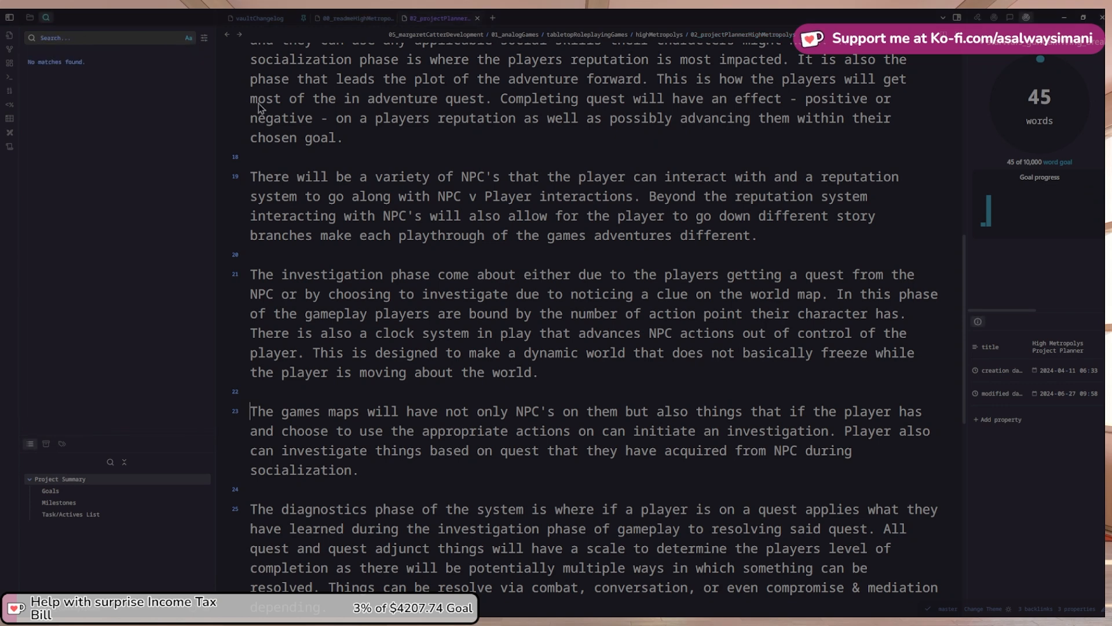
pyautogui.click(29, 17)
pyautogui.scroll(-1, 487, 200)
pyautogui.scroll(5, 460, 203)
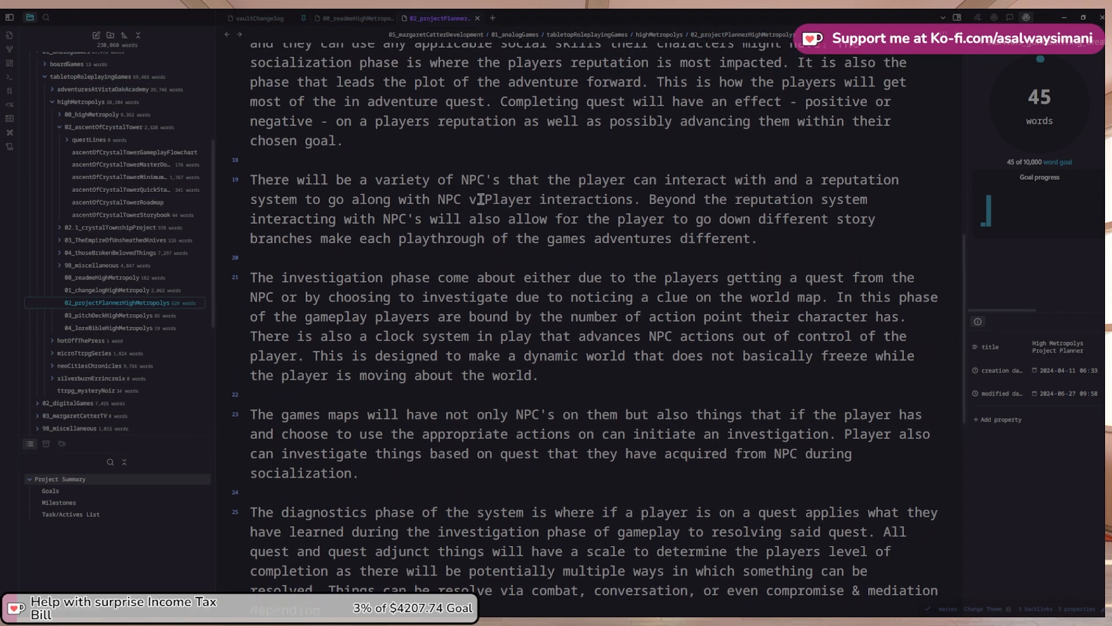
pyautogui.scroll(5, 482, 196)
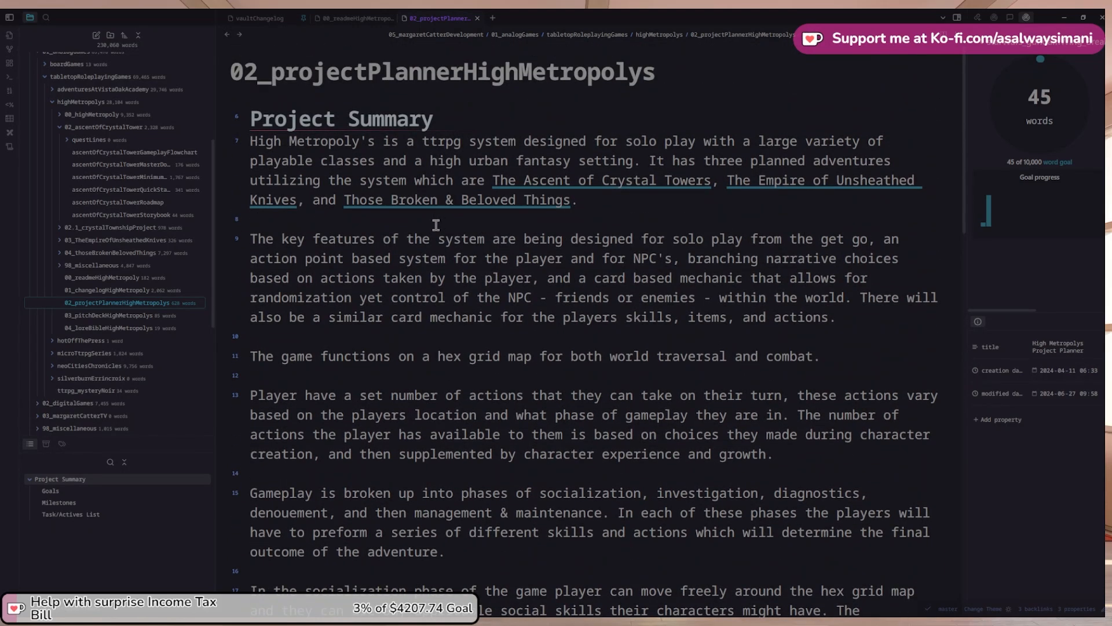
pyautogui.scroll(-1, 436, 225)
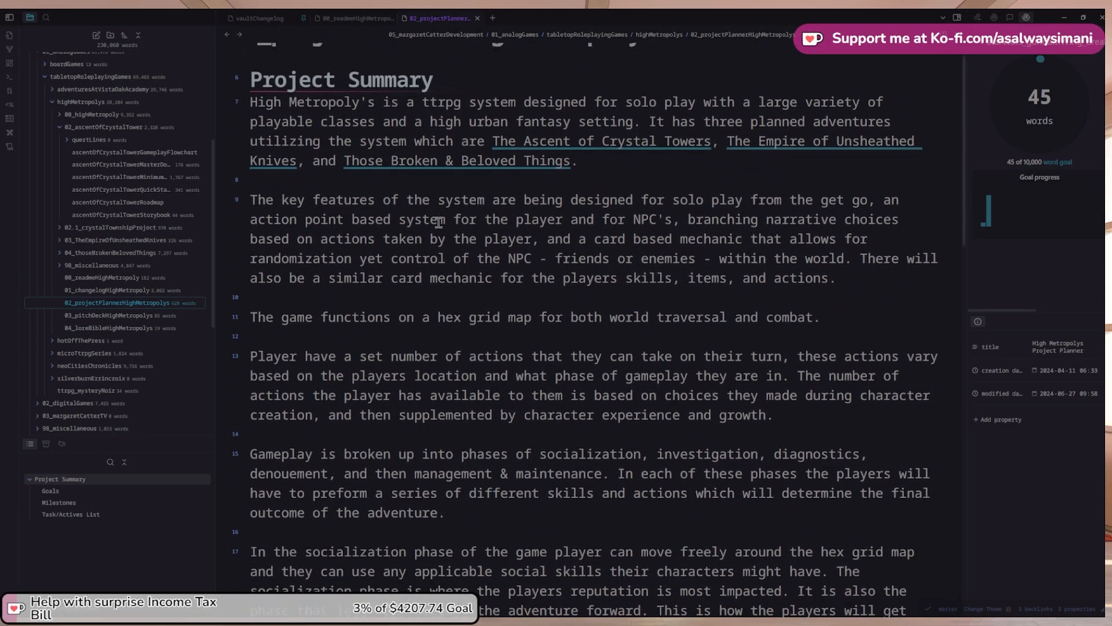
pyautogui.scroll(-1, 439, 222)
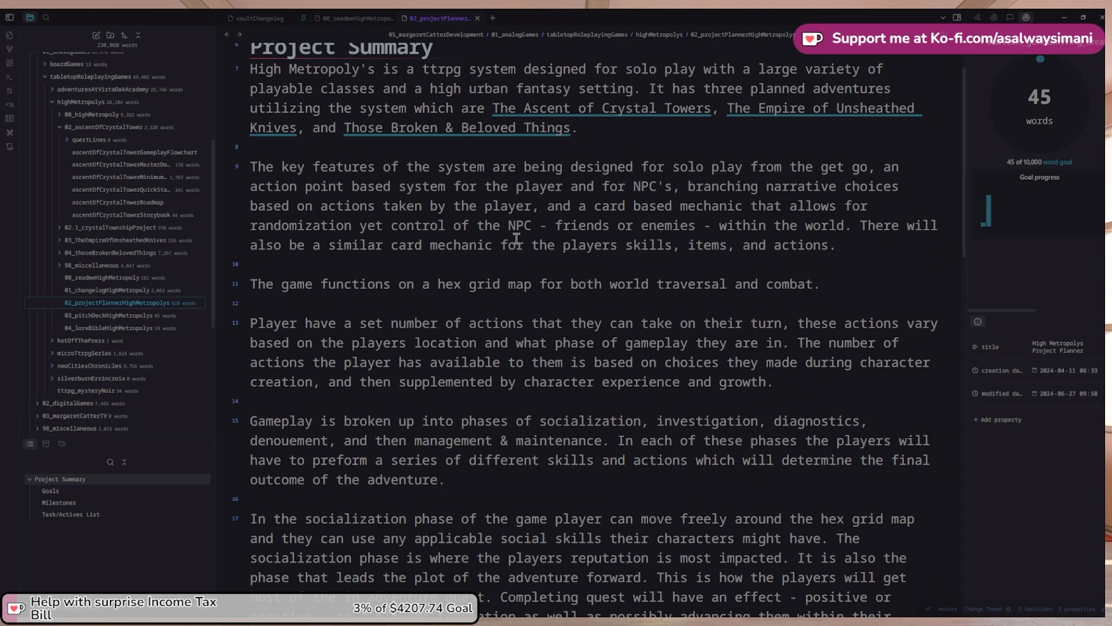
pyautogui.scroll(-1, 516, 239)
pyautogui.scroll(1, 961, 129)
pyautogui.hotkey('ctrl', 't')
# Open the graph view, drag the heresLookingAtYou node from its cluster, then return to 02_projectPlanner
pyautogui.click(9, 49)
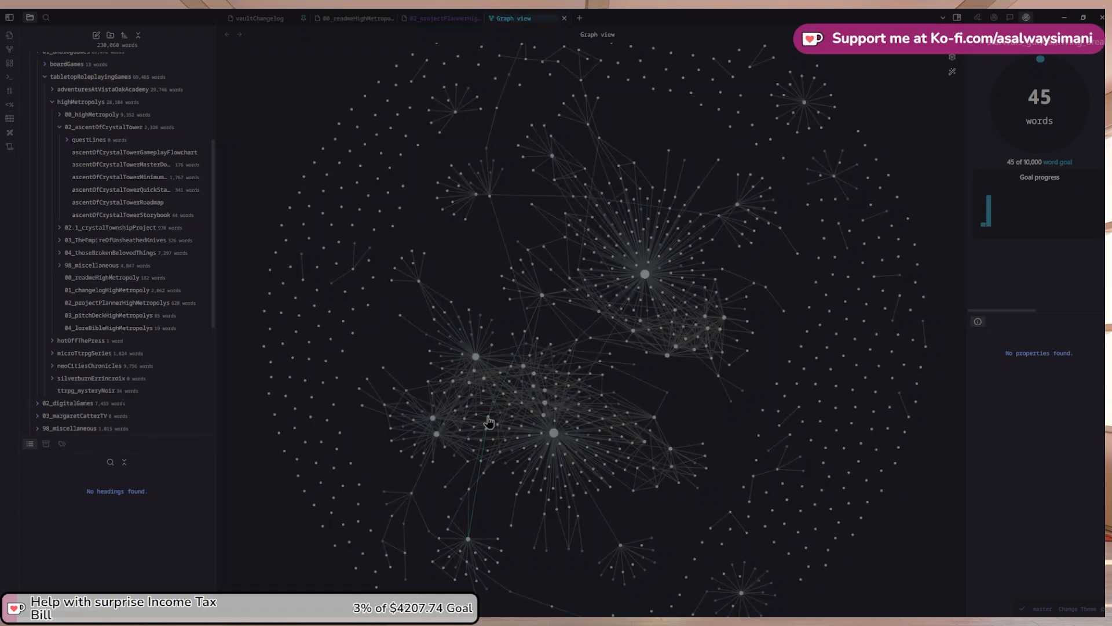
pyautogui.moveTo(489, 421); pyautogui.dragTo(678, 457)
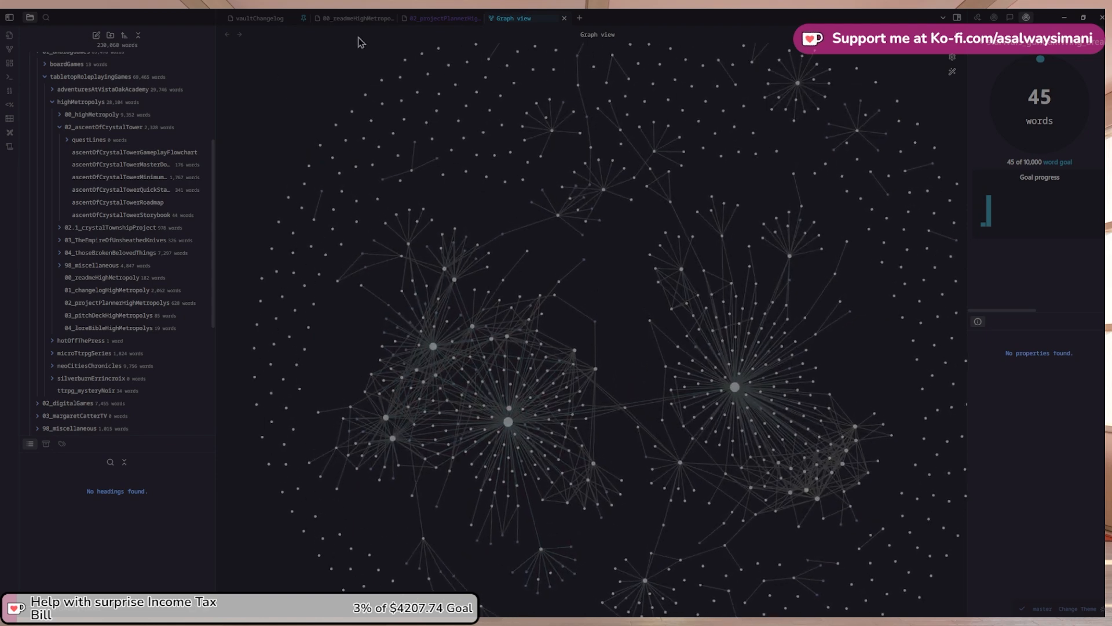
pyautogui.click(441, 18)
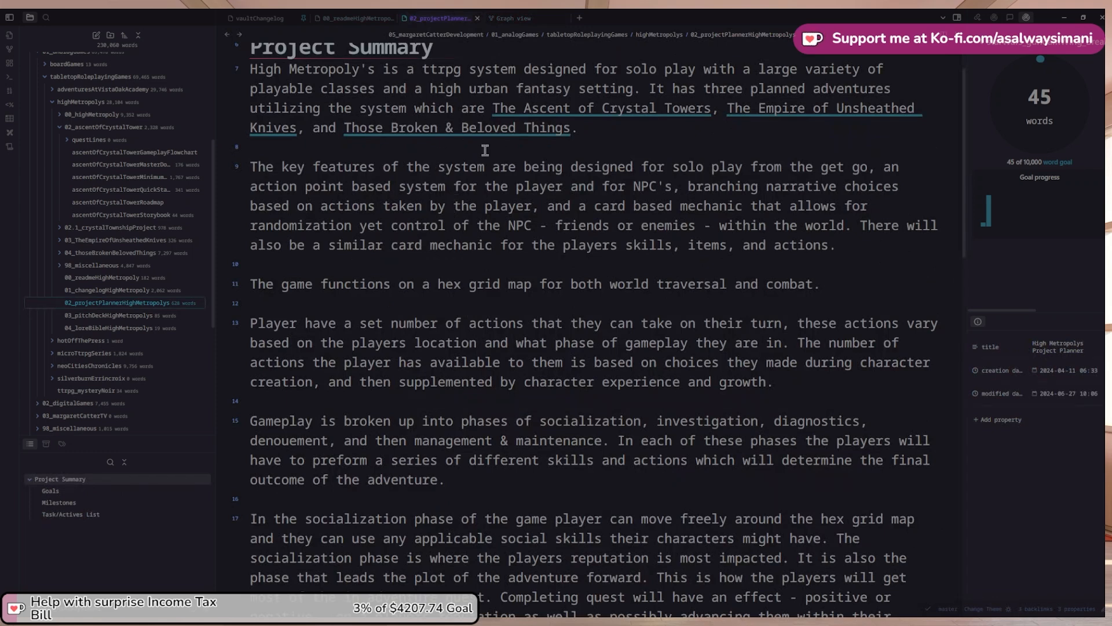
# Link [[ascentOfCrystalTowerQuickStartPlayguide]] on a new line under Milestones, then expand 03_TheEmpireOfUnsheathedKnives
pyautogui.scroll(-5, 586, 313)
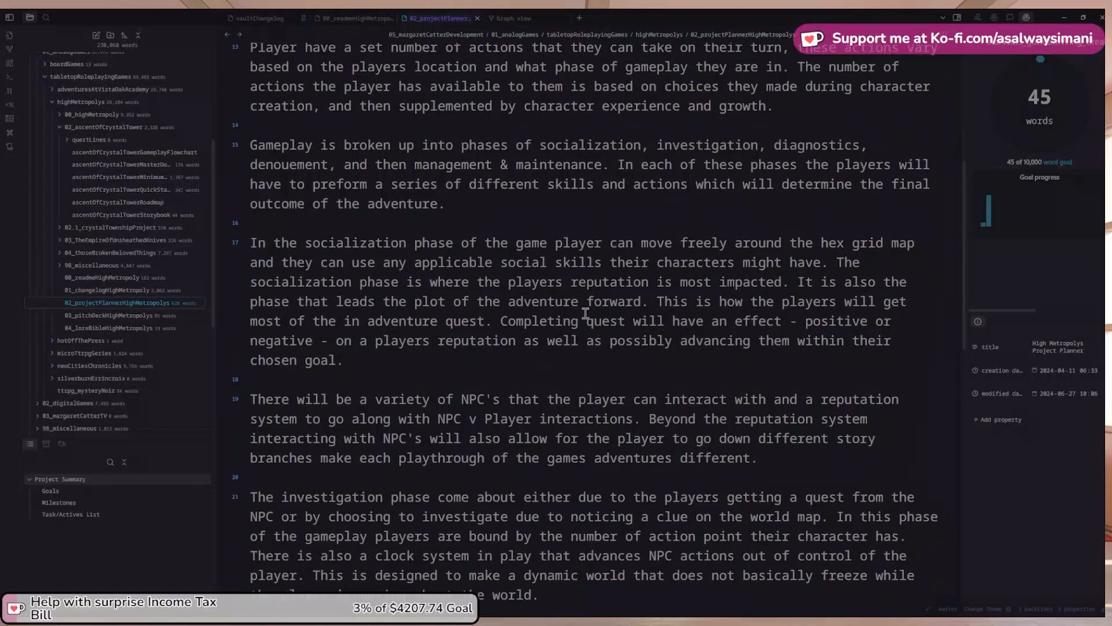
pyautogui.scroll(-11, 586, 313)
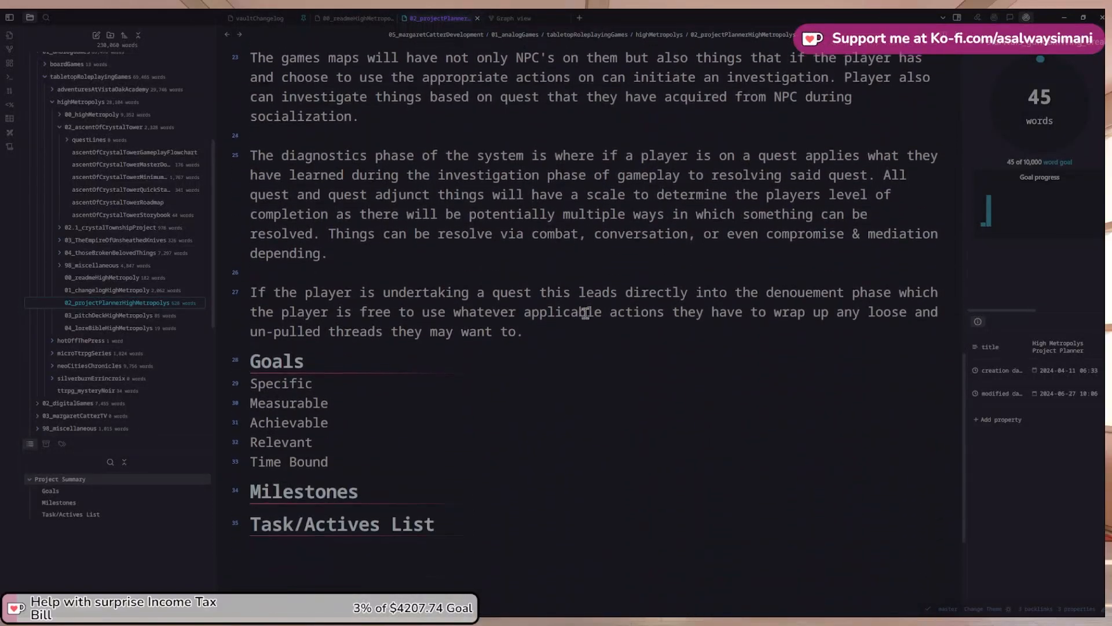
pyautogui.scroll(1, 375, 338)
pyautogui.click(441, 508)
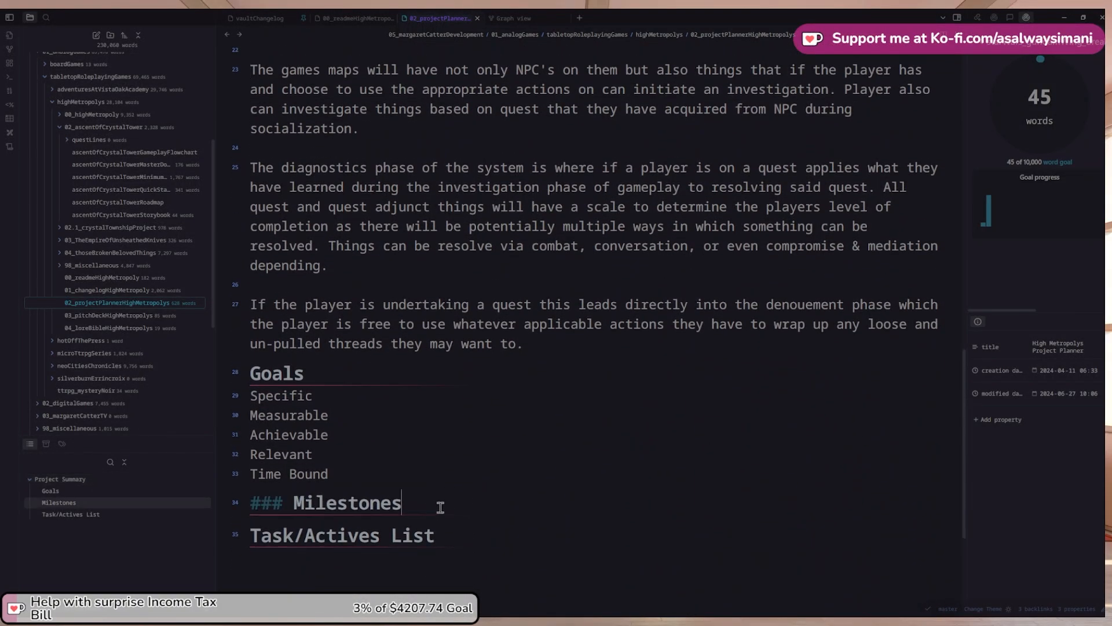
pyautogui.press('Return')
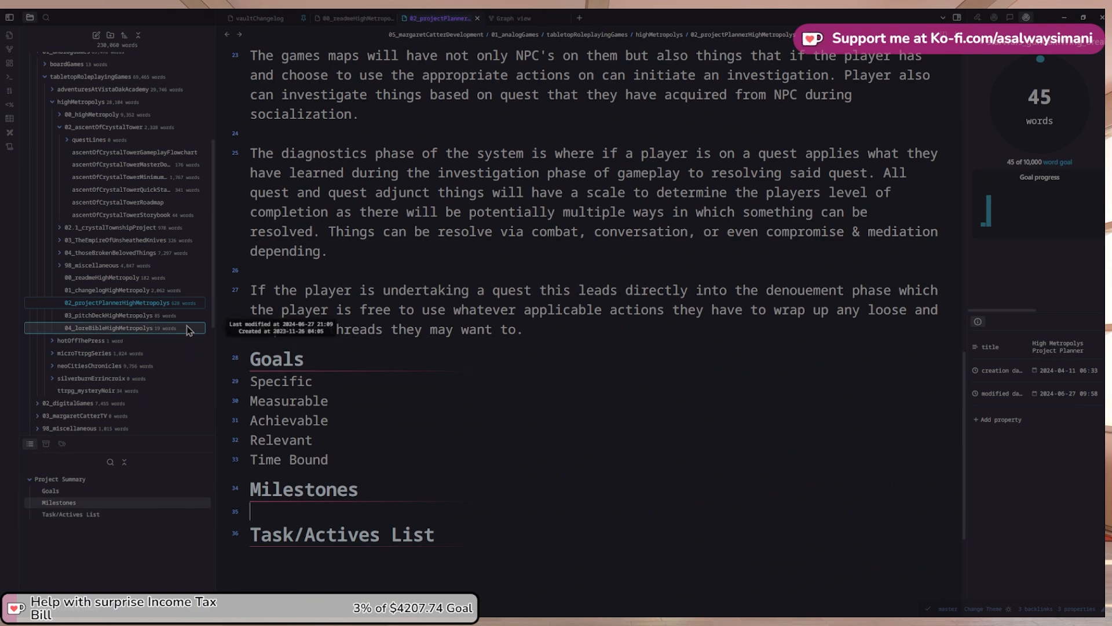
pyautogui.scroll(1, 186, 260)
pyautogui.click(145, 233)
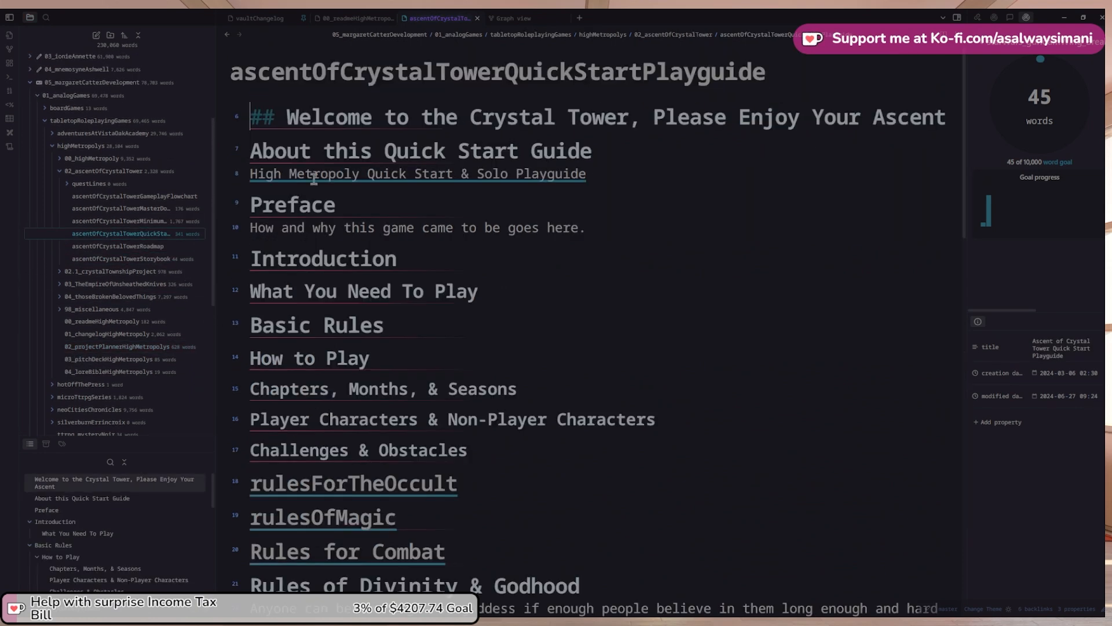
pyautogui.click(227, 34)
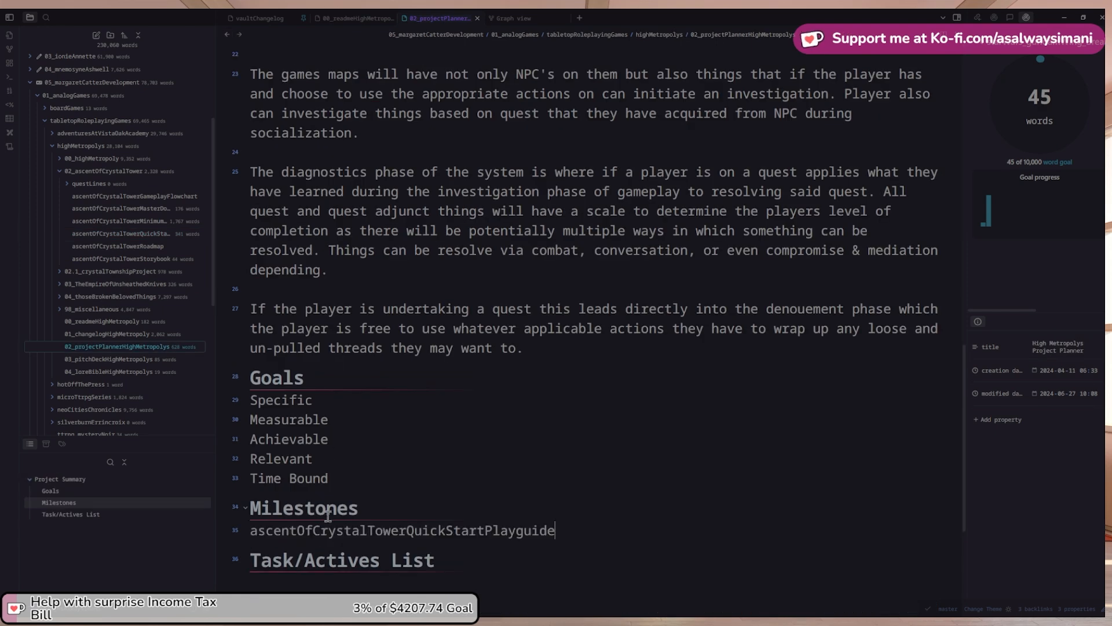
pyautogui.hotkey('ctrl', 'z')
pyautogui.hotkey('ctrl', 'shift', 'z')
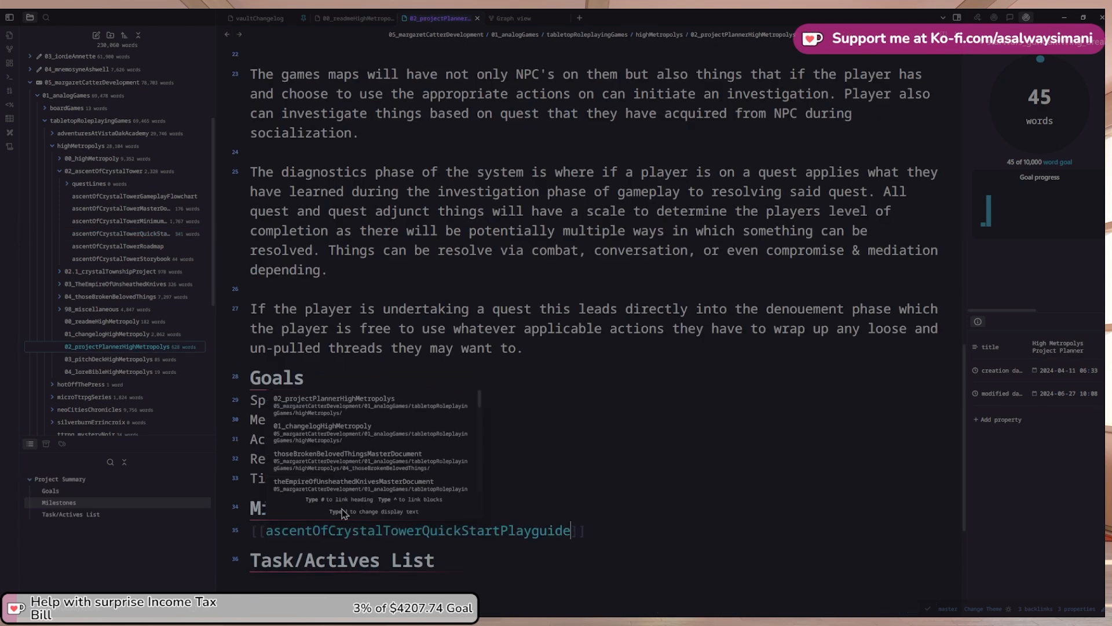
pyautogui.press('Escape')
pyautogui.press('Return')
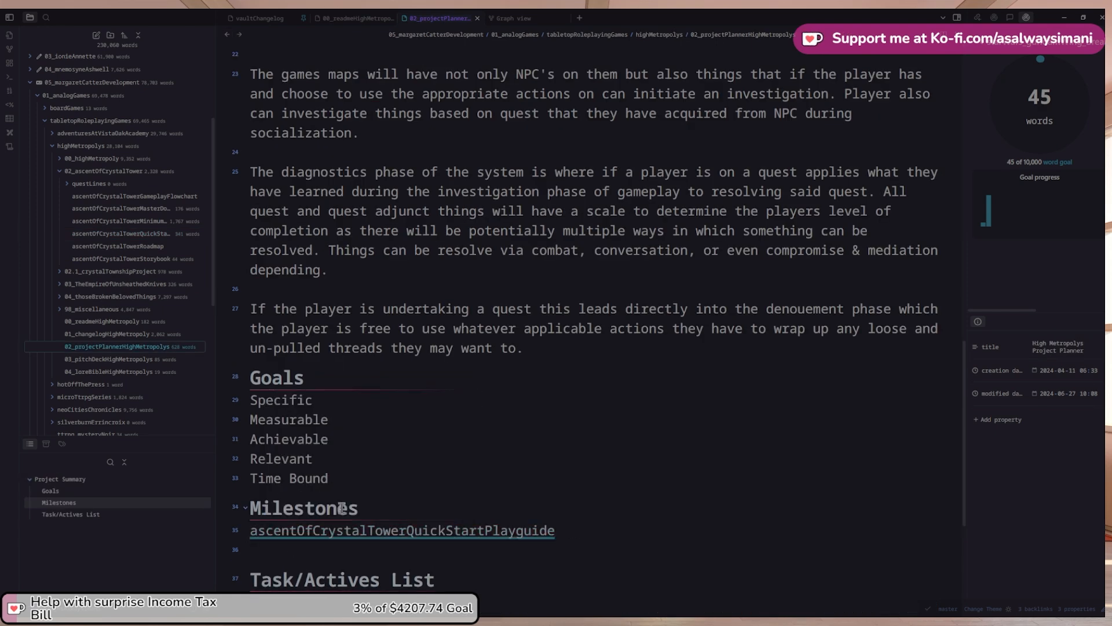
pyautogui.click(60, 284)
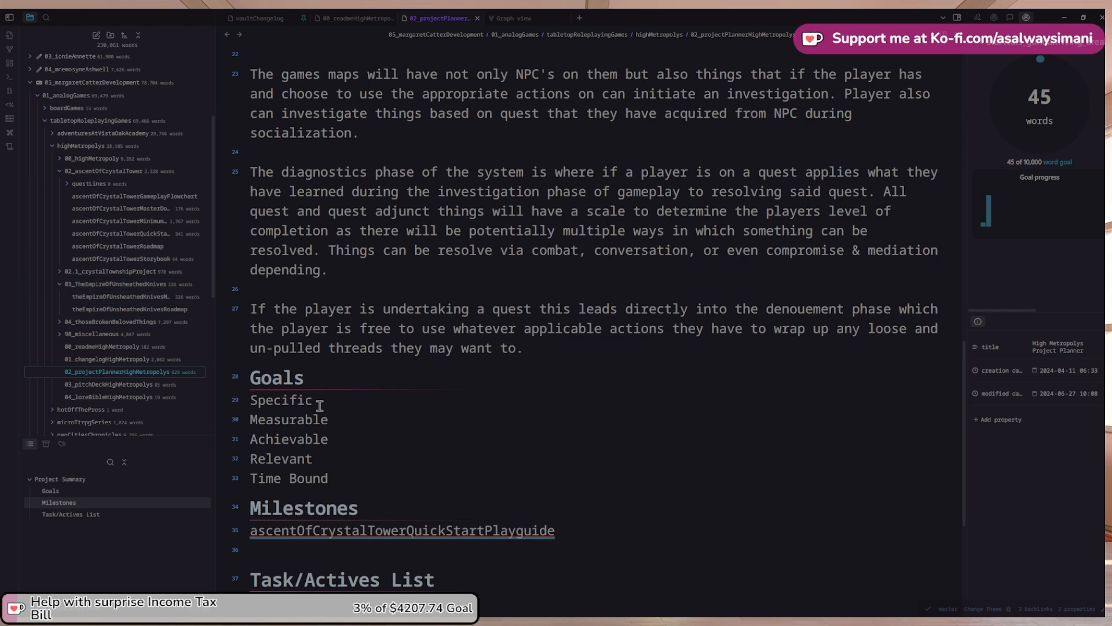
# Create a new note in the Empire folder titled theEmpireOfUnsheathedKnivesQuickStartguide
pyautogui.click(137, 296)
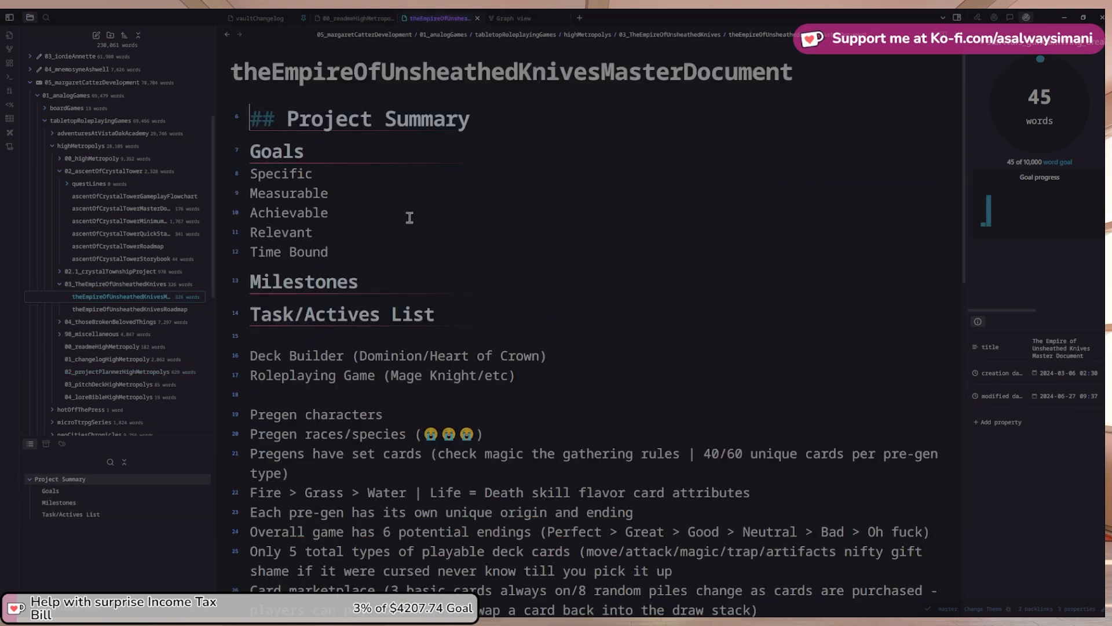
pyautogui.moveTo(604, 72); pyautogui.dragTo(231, 73)
pyautogui.hotkey('ctrl', 'c')
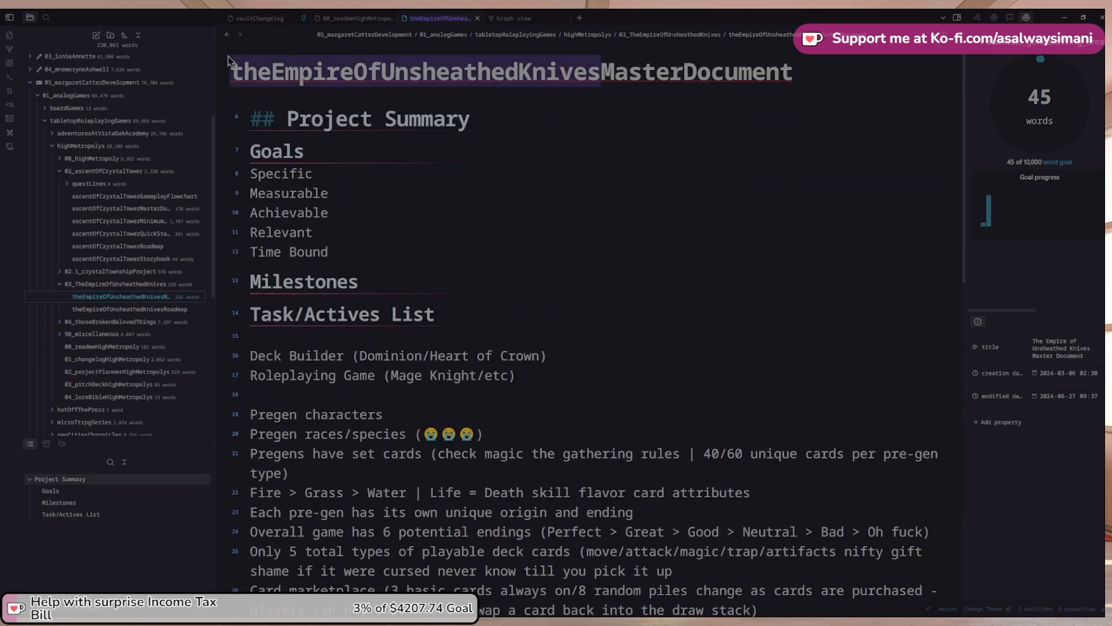
pyautogui.rightClick(162, 285)
pyautogui.click(180, 294)
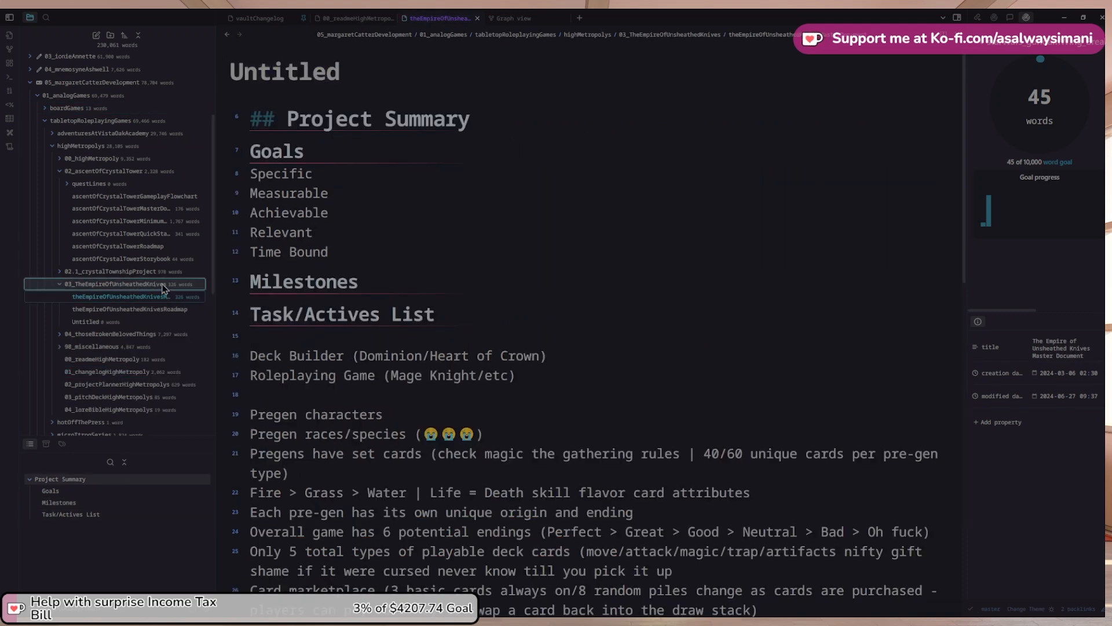
pyautogui.hotkey('ctrl', 'v')
pyautogui.write('Ad')
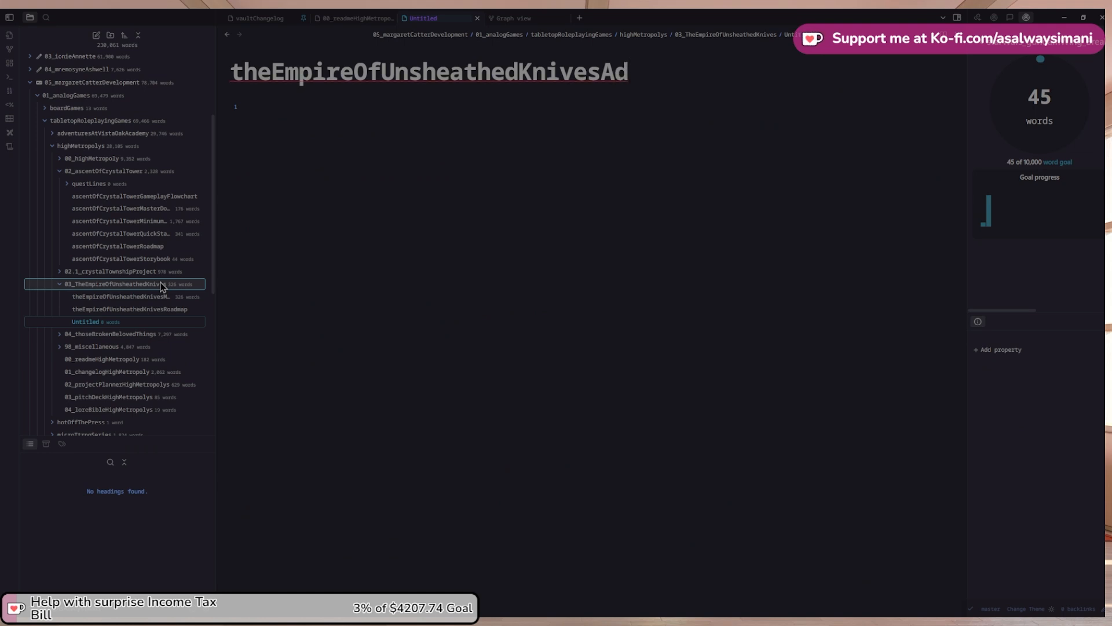
pyautogui.press('BackSpace')
pyautogui.press('BackSpace')
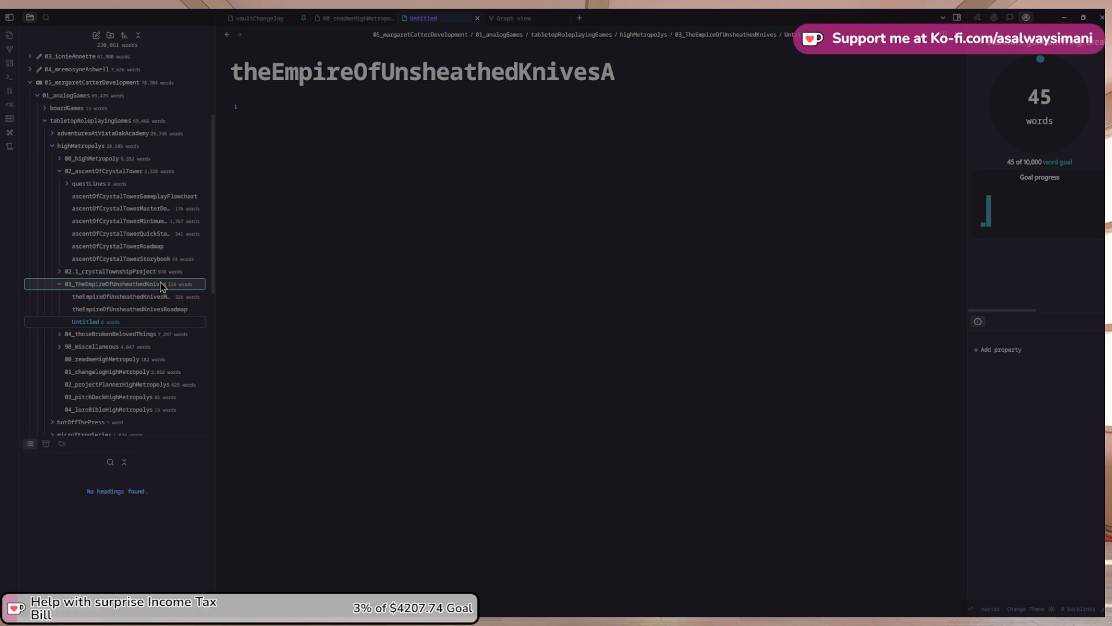
pyautogui.write('QuickStartG')
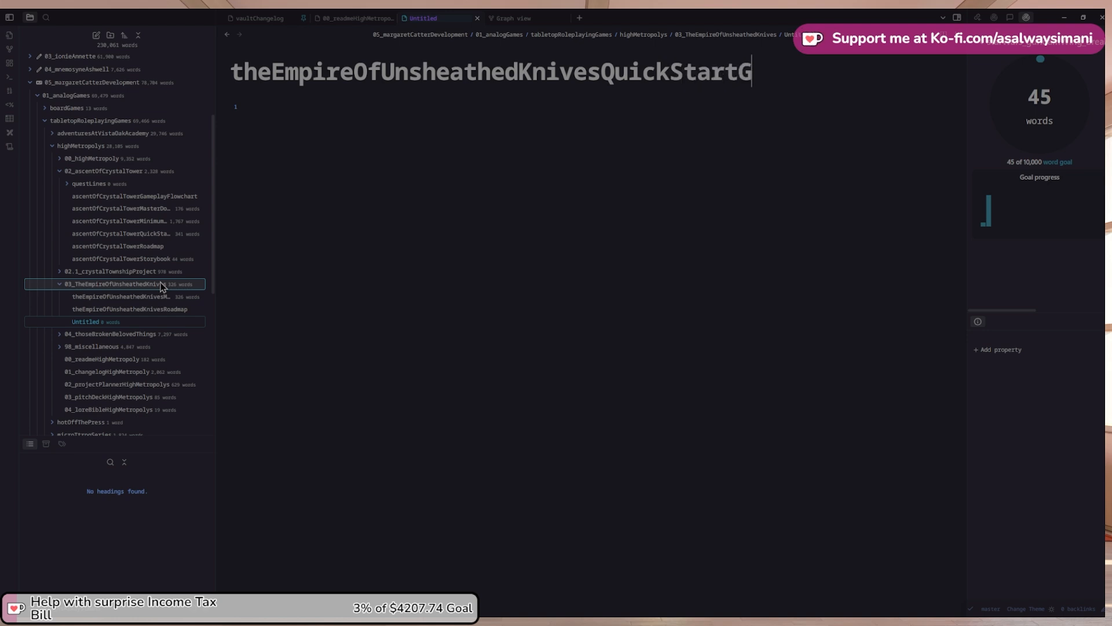
pyautogui.press('BackSpace')
pyautogui.write('guide')
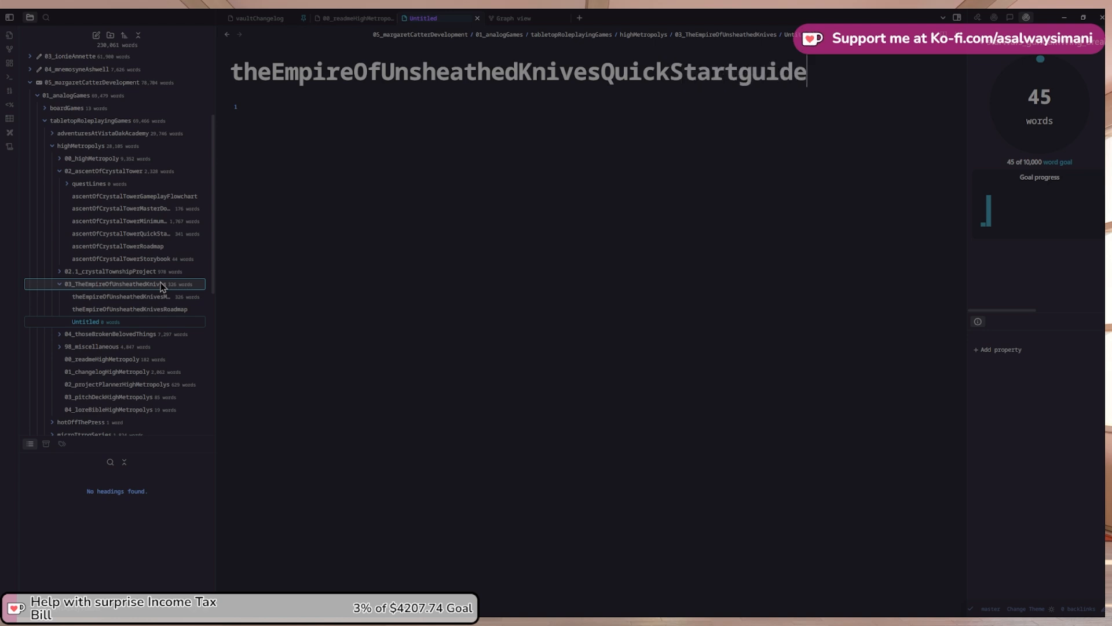
pyautogui.press('Return')
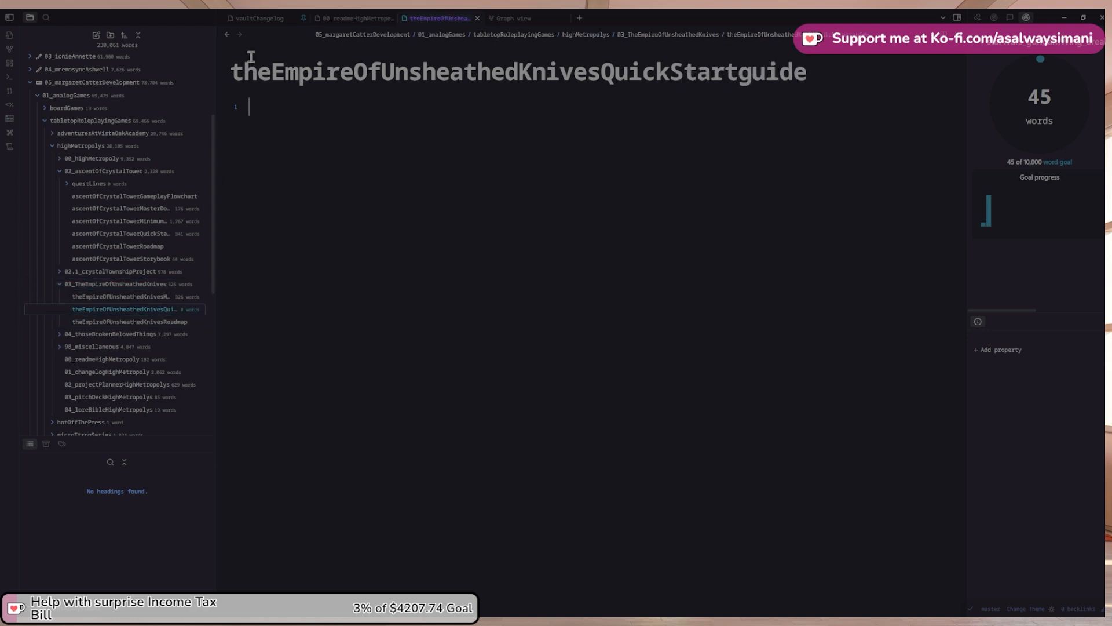
# Rename the Empire note to theEmpireOfUnsheathedKnivesQuickStartPlayguide, copying the ending from the Crystal Tower title
pyautogui.click(228, 35)
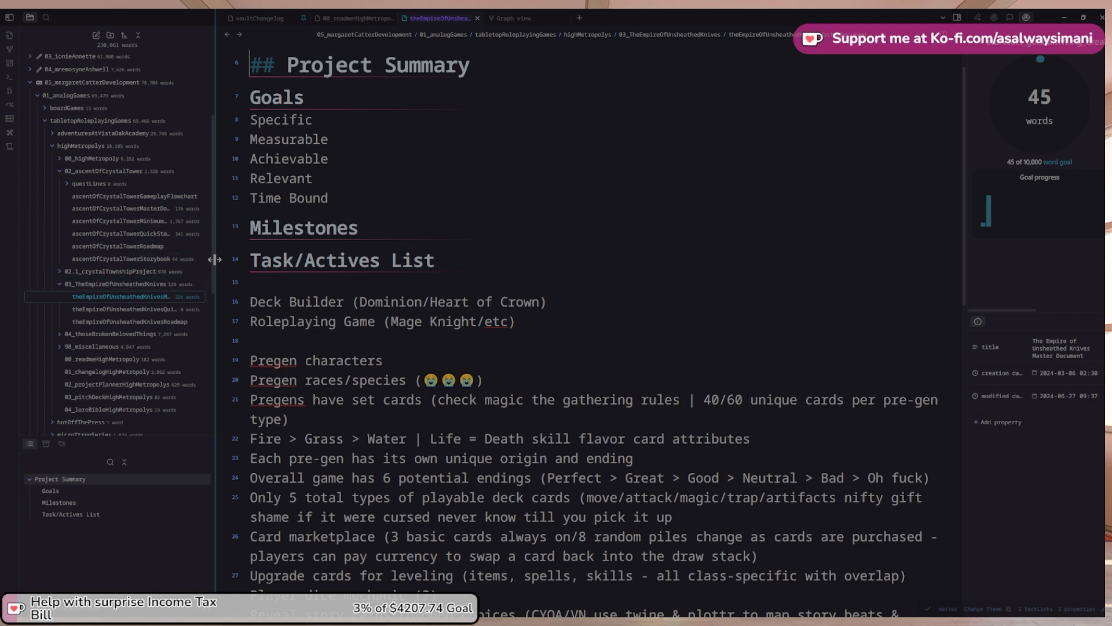
pyautogui.moveTo(218, 255); pyautogui.dragTo(291, 258)
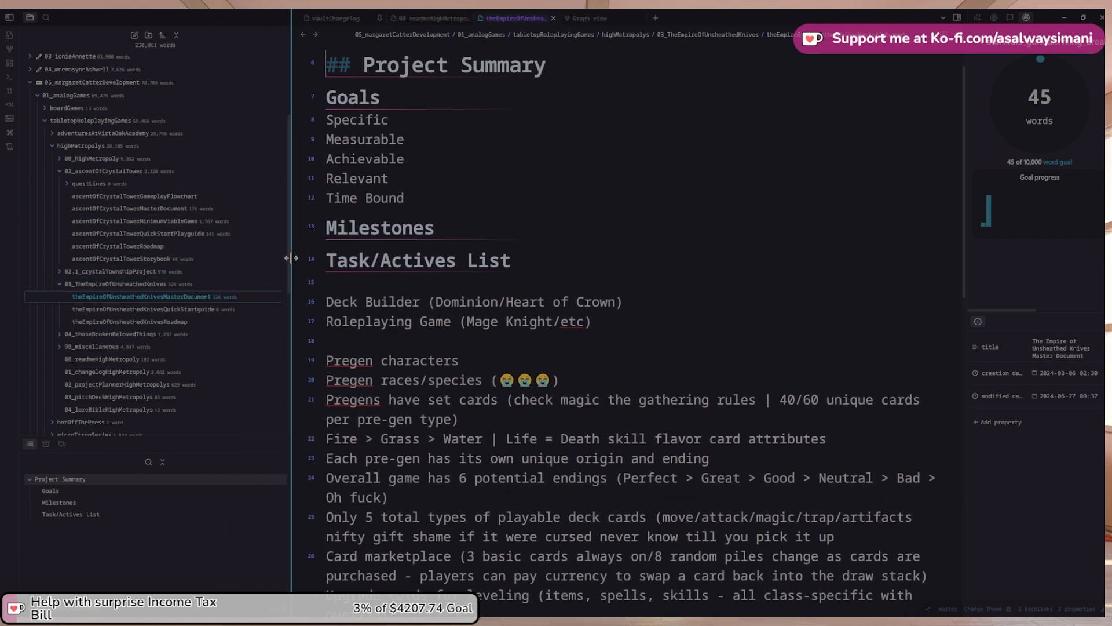
pyautogui.click(214, 234)
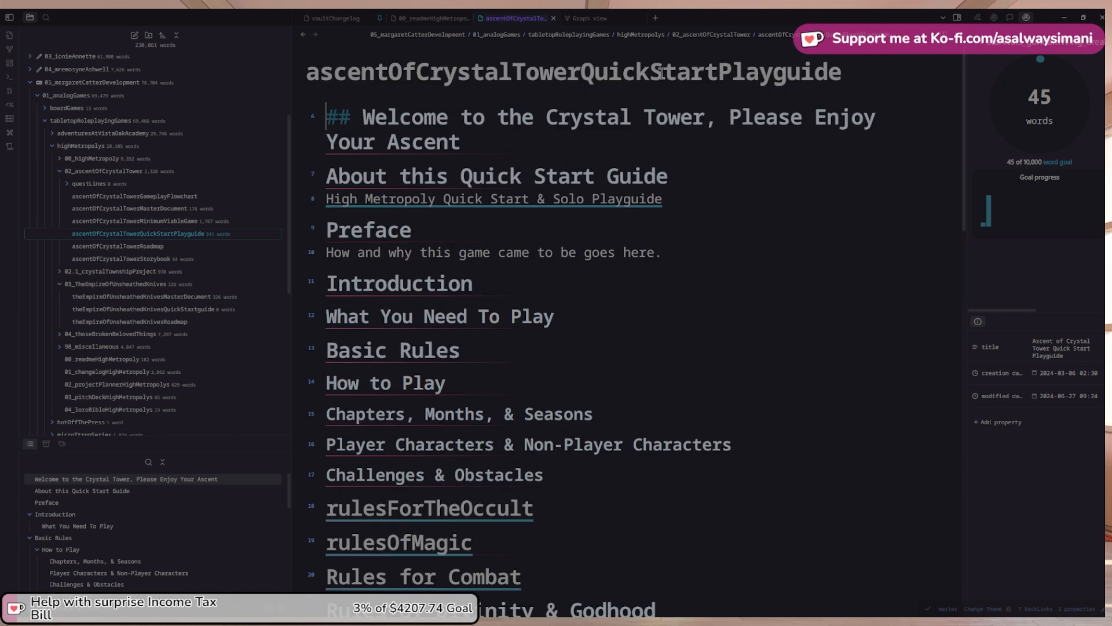
pyautogui.click(583, 73)
pyautogui.keyDown('shift'); pyautogui.click(841, 70); pyautogui.keyUp('shift')
pyautogui.hotkey('ctrl', 'c')
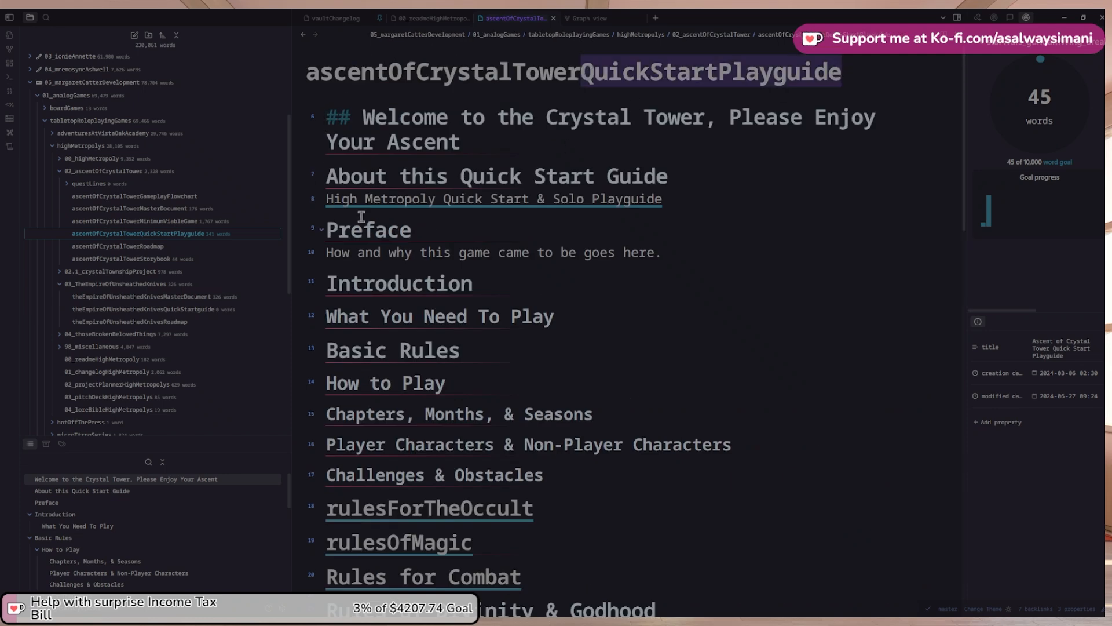
pyautogui.click(206, 308)
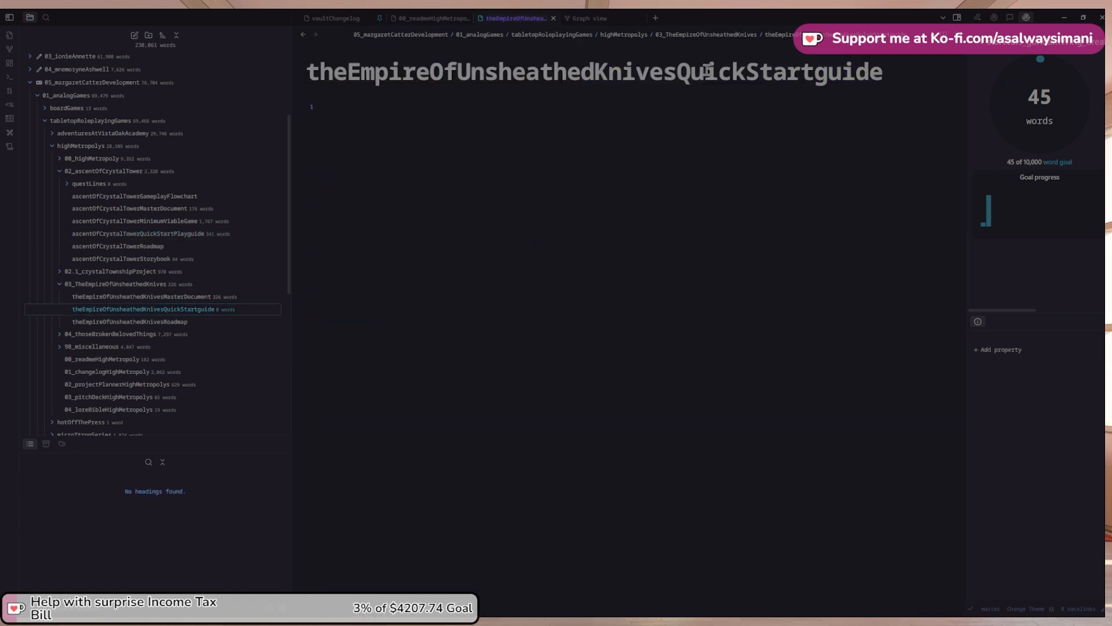
pyautogui.click(683, 71)
pyautogui.keyDown('shift'); pyautogui.click(885, 83); pyautogui.keyUp('shift')
pyautogui.hotkey('ctrl', 'v')
pyautogui.keyDown('shift'); pyautogui.click(308, 65); pyautogui.keyUp('shift')
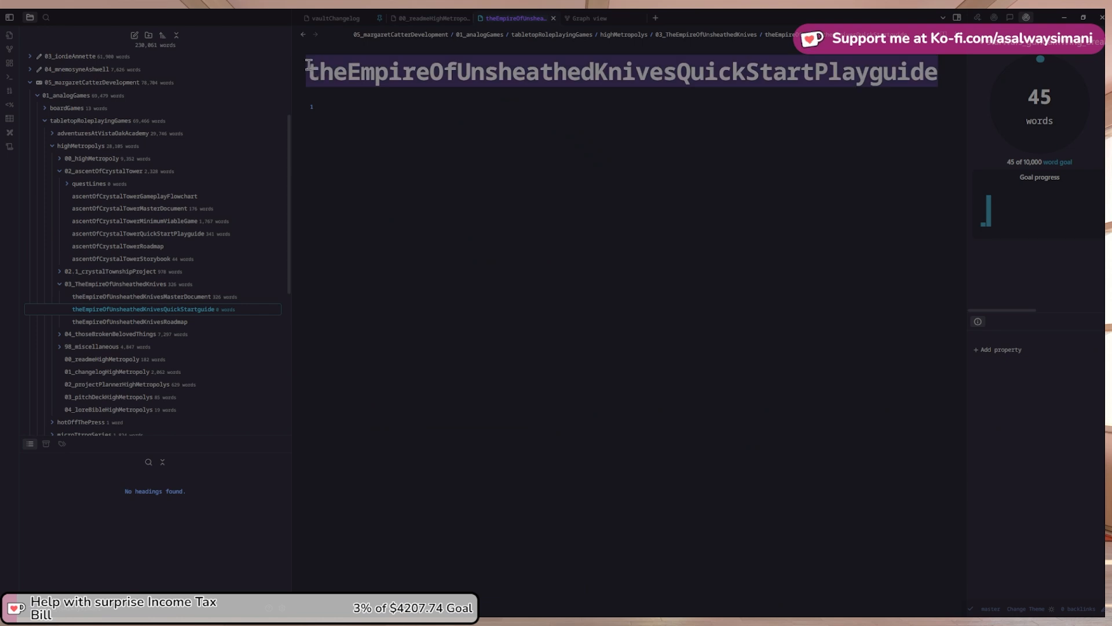
# Add a theEmpireOfUnsheathedKnivesQuickStartPlayguide link below the Crystal Tower link under Milestones
pyautogui.click(303, 36)
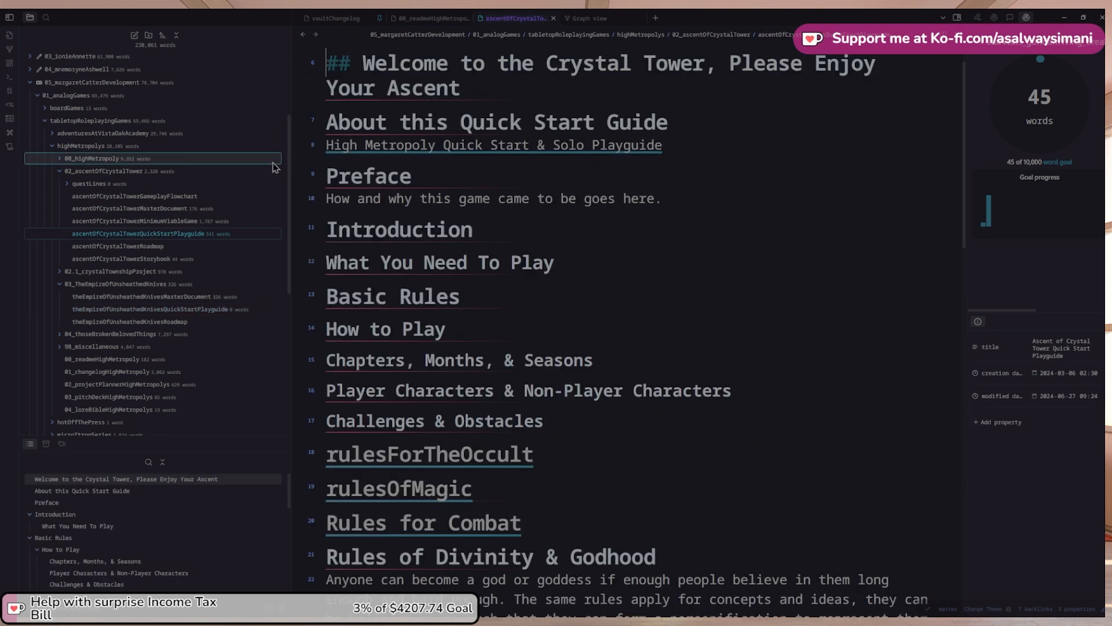
pyautogui.click(303, 35)
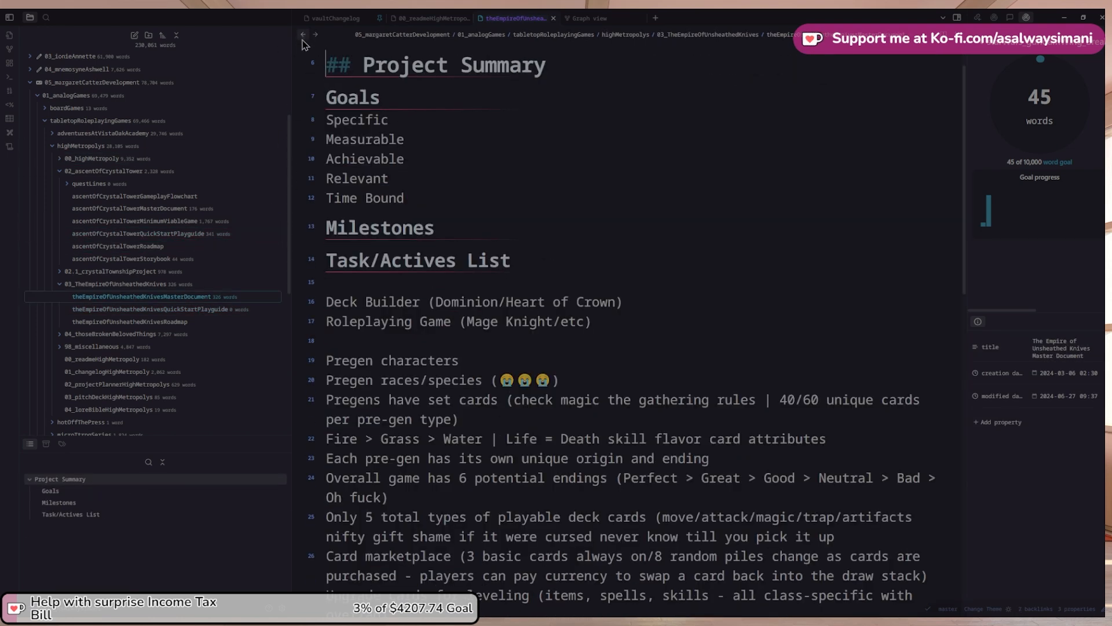
pyautogui.scroll(-3, 452, 232)
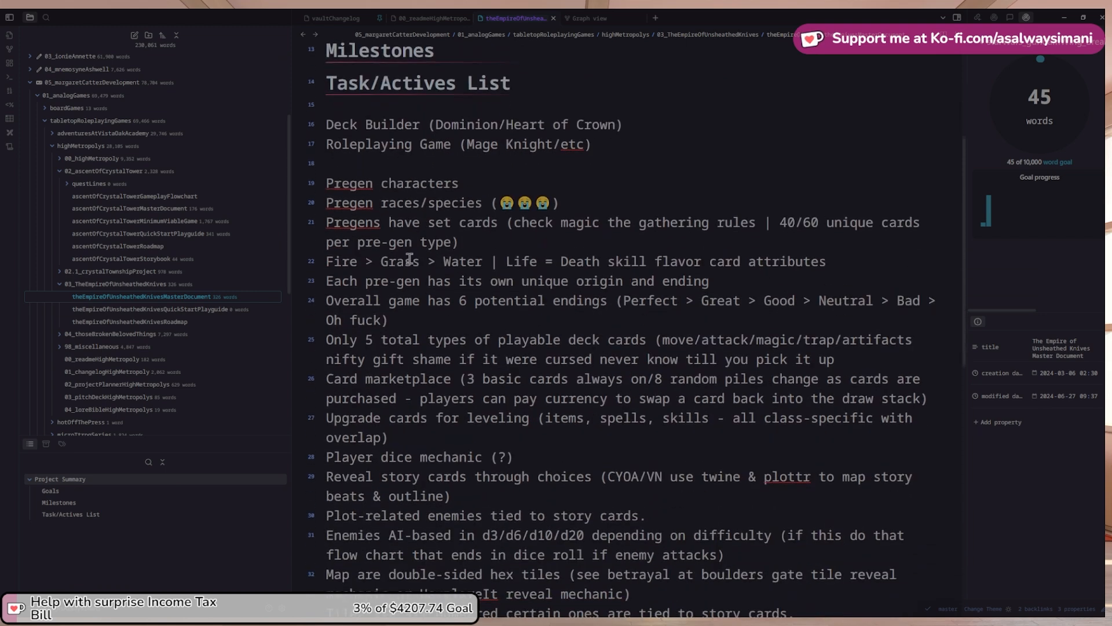
pyautogui.click(303, 35)
pyautogui.scroll(-1, 707, 382)
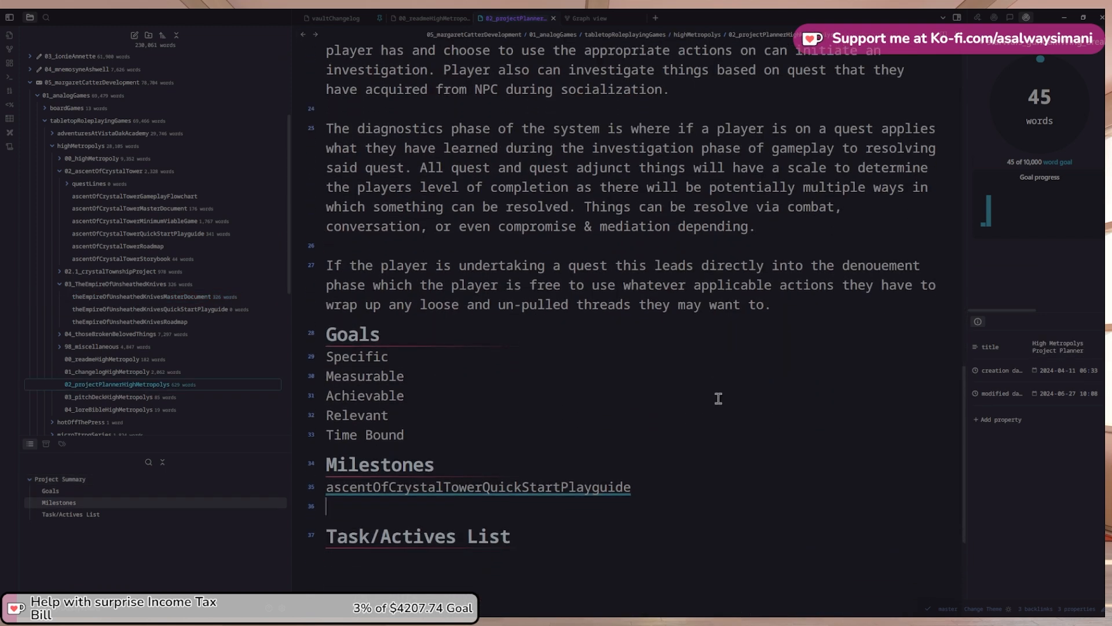
pyautogui.write('[')
pyautogui.write('theEmpireOfUnsheathedKnivesQuickStartPlayguide')
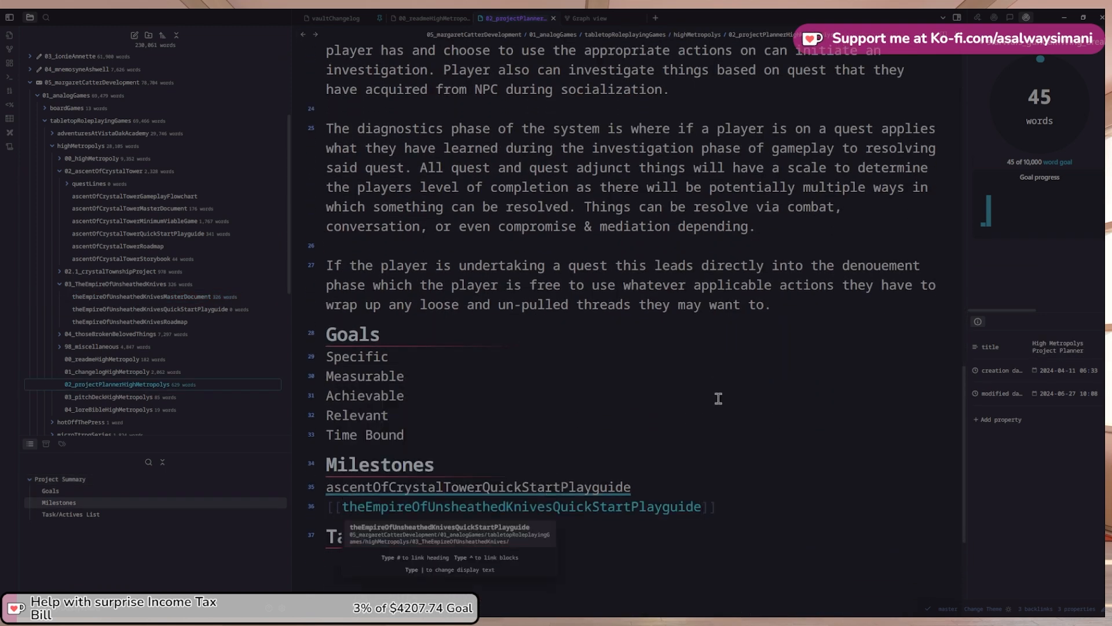
pyautogui.press('Return')
pyautogui.press('Return')
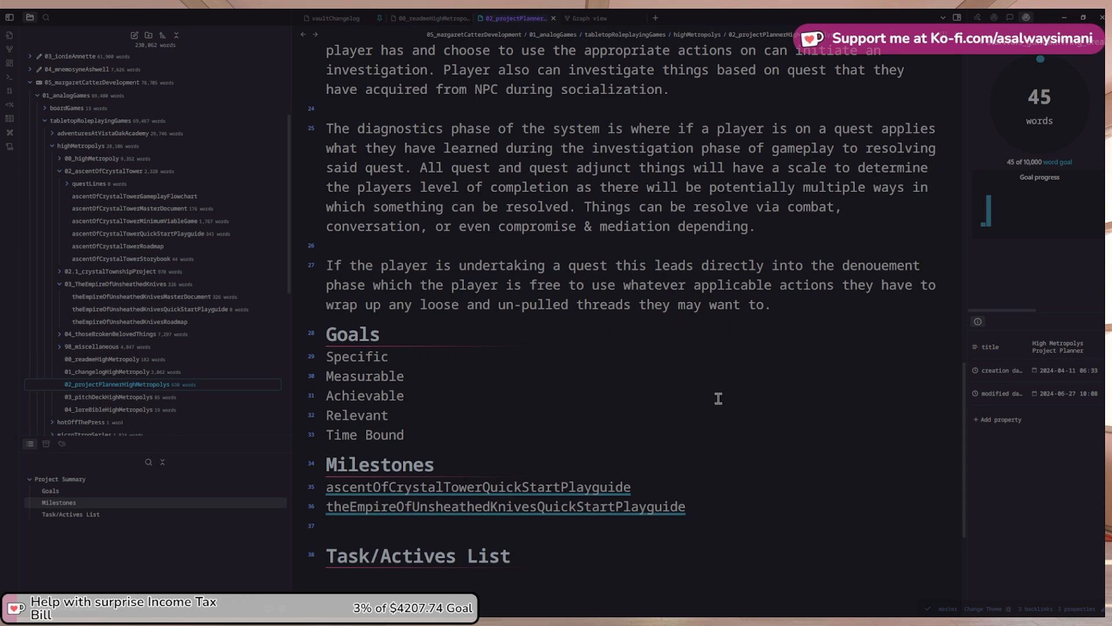
pyautogui.click(61, 285)
pyautogui.click(60, 297)
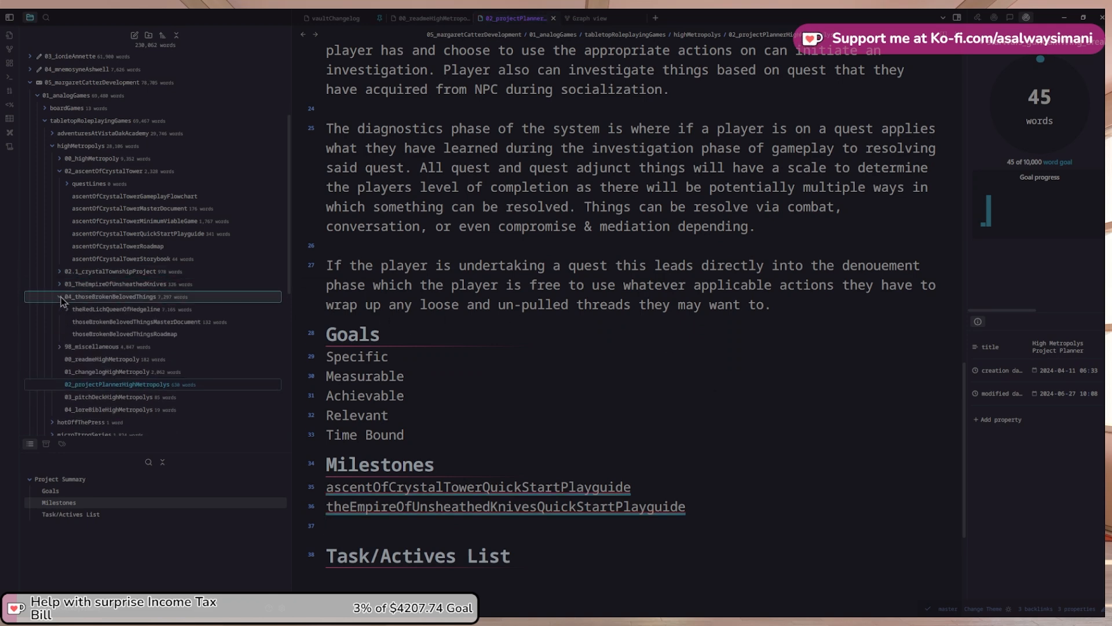
# Create a new note in 04_thoseBrokenBelovedThings named thoseBrokenBelovedThingsQuickStartPlayguide
pyautogui.rightClick(103, 303)
pyautogui.click(124, 309)
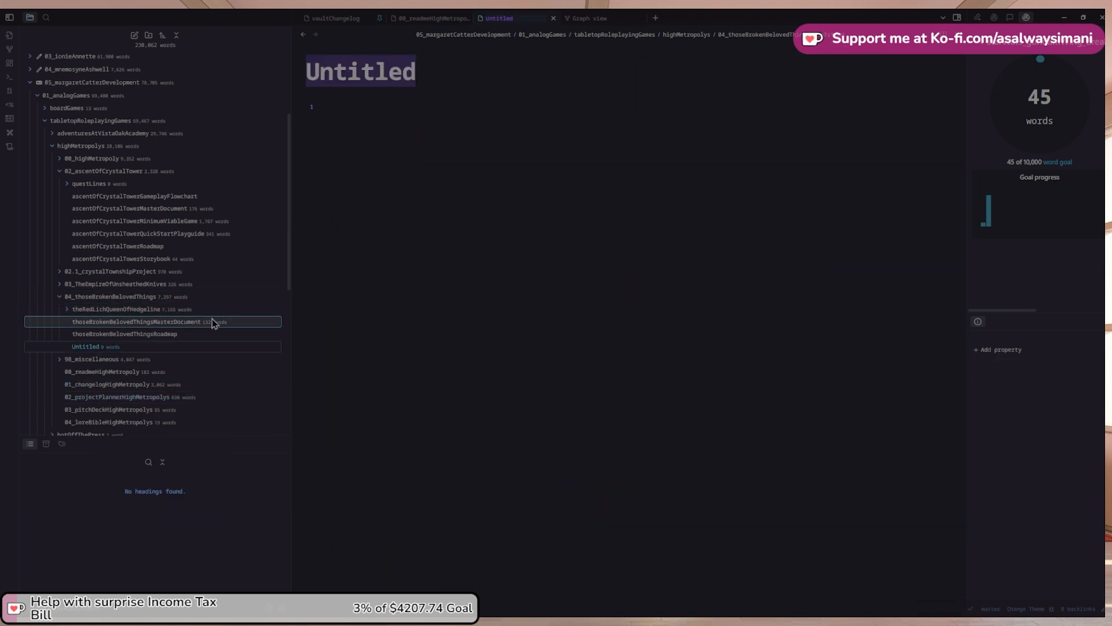
pyautogui.click(210, 335)
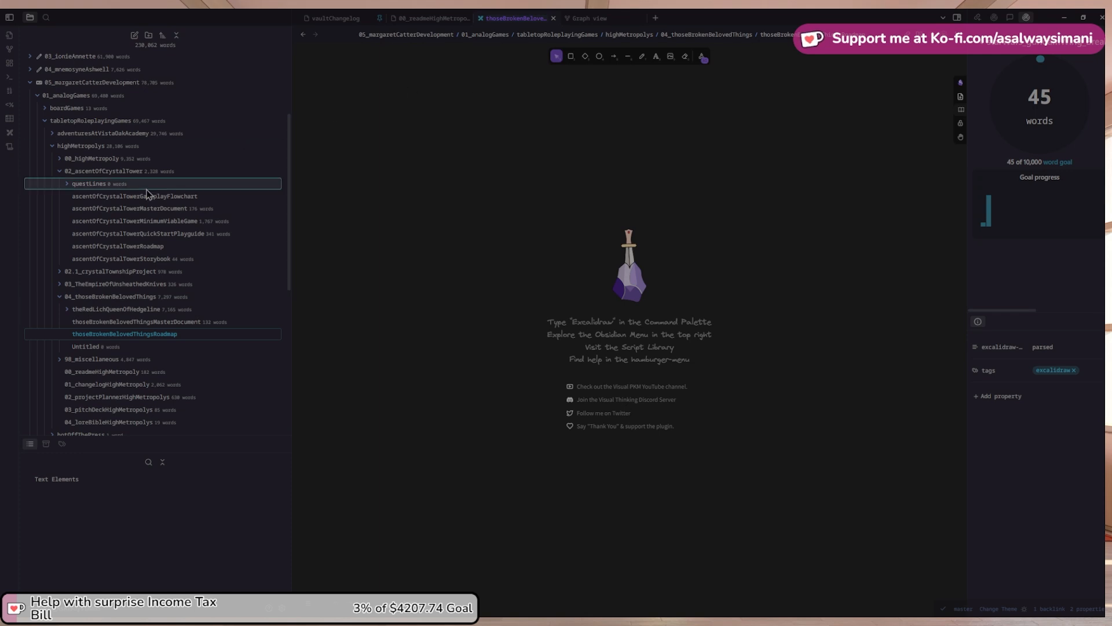
pyautogui.click(171, 321)
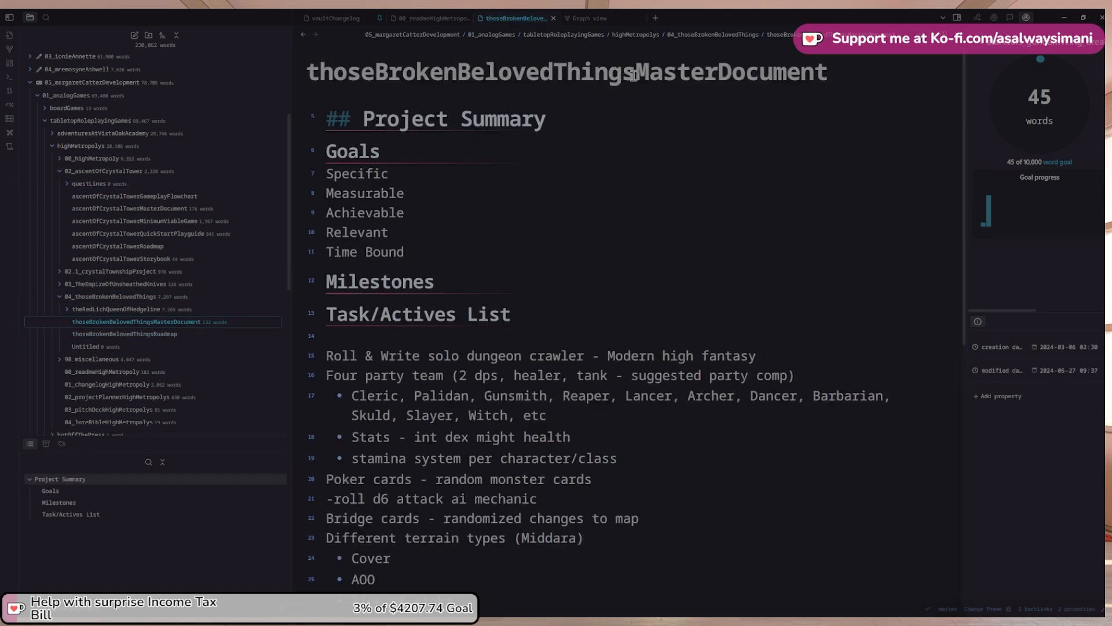
pyautogui.click(167, 346)
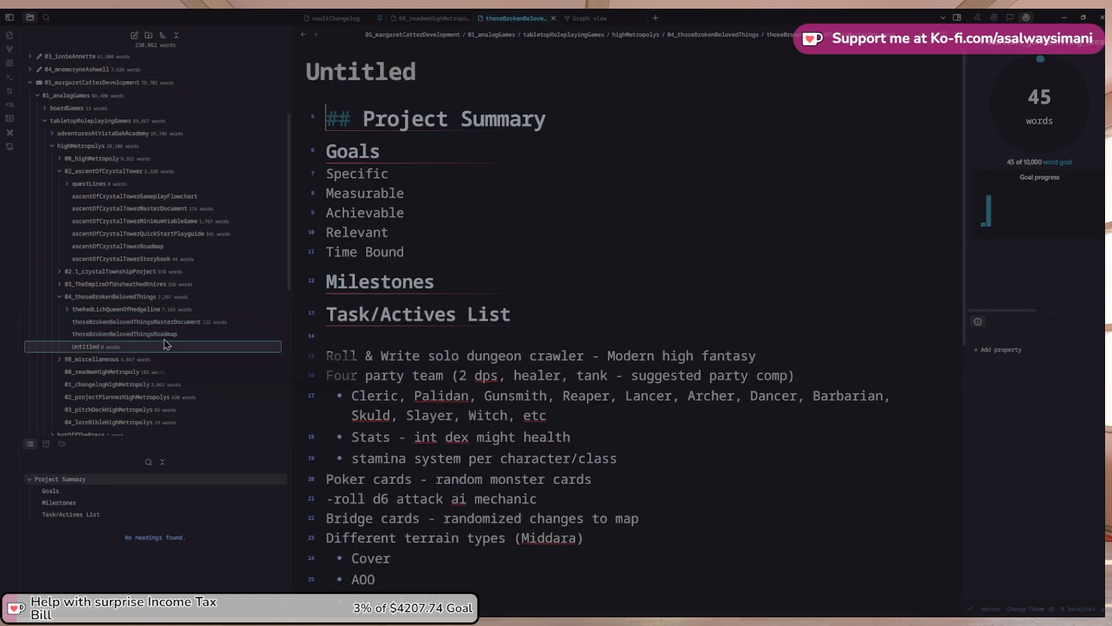
pyautogui.moveTo(422, 69); pyautogui.dragTo(274, 71)
pyautogui.write('thoseBrokenBelovedThings')
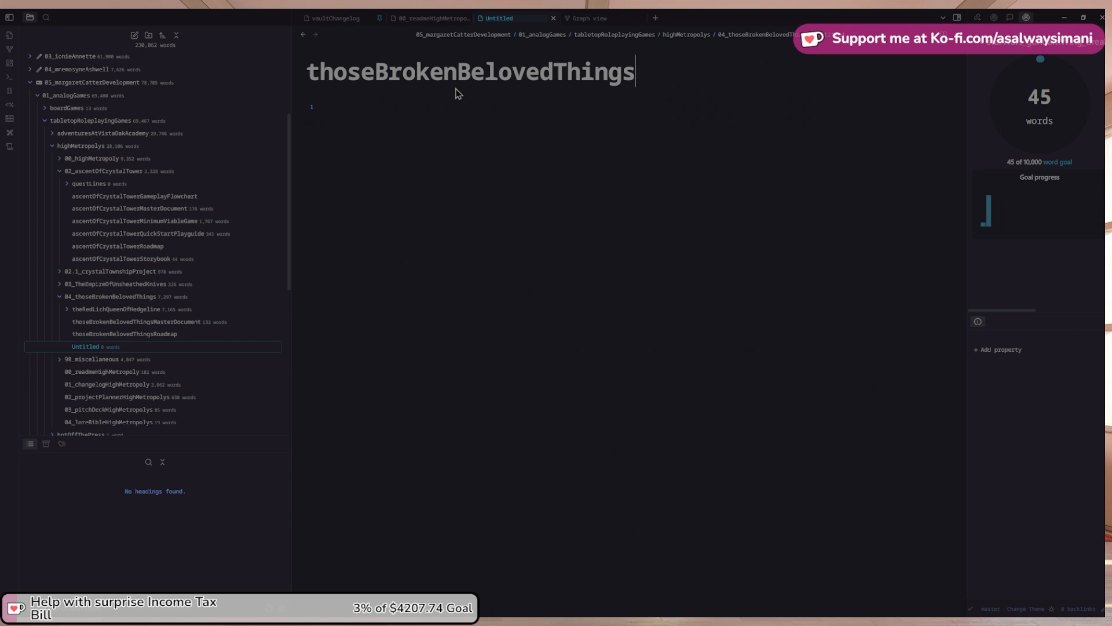
pyautogui.write('QuickStartPlayguide')
pyautogui.hotkey('ctrl', 'a')
pyautogui.hotkey('ctrl', 'c')
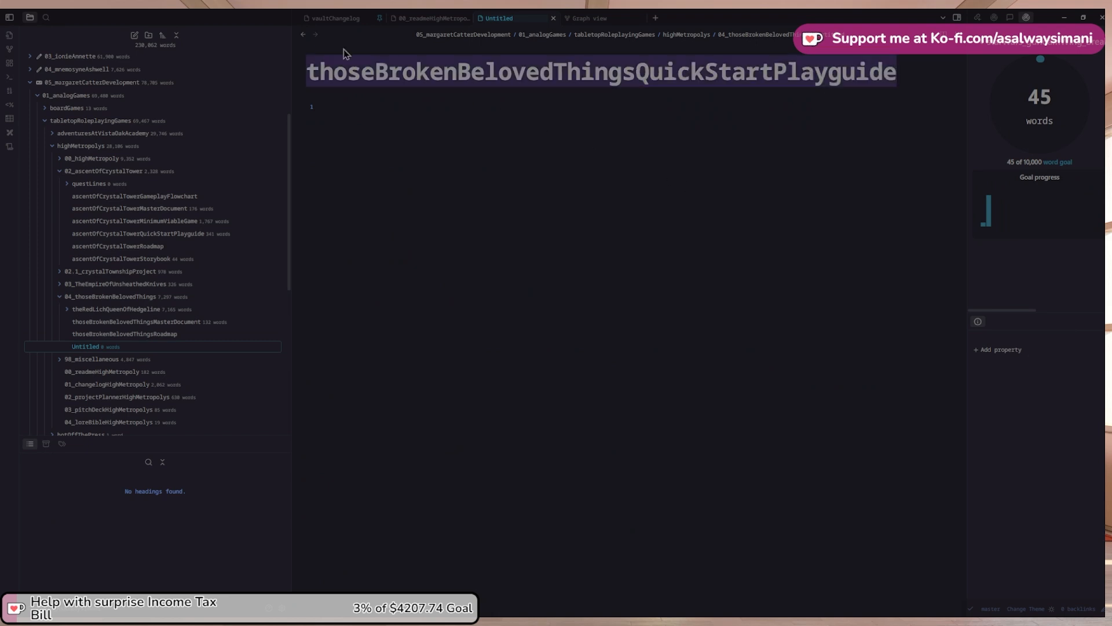
pyautogui.click(303, 34)
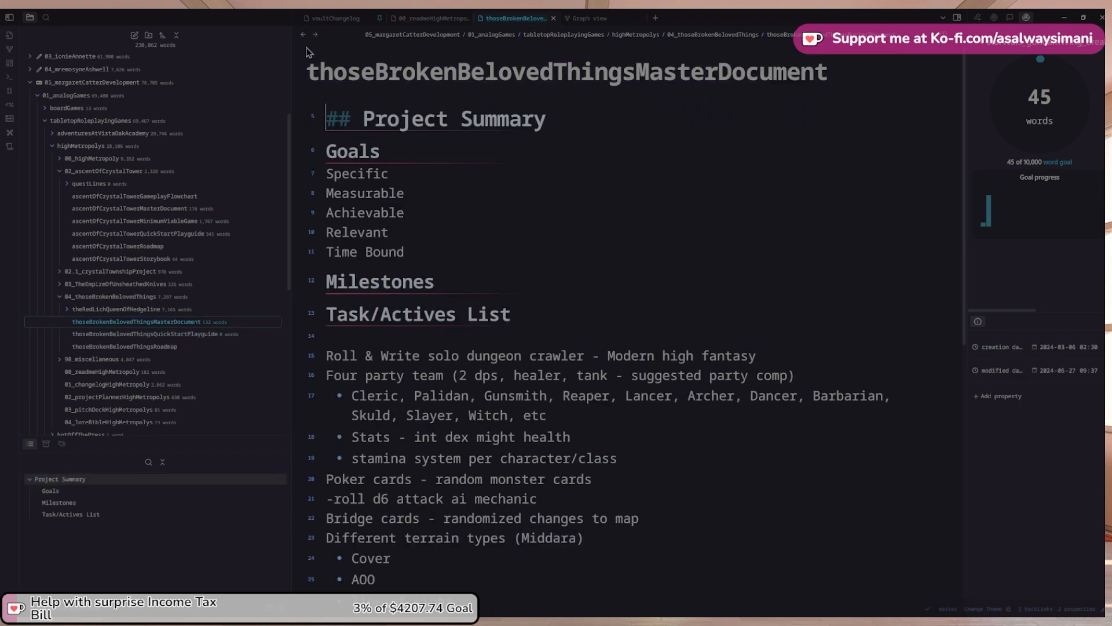
# Back in the project planner, add the [[thoseBrokenBelovedThingsQuickStartPlayguide]] link as the third milestone
pyautogui.click(303, 36)
pyautogui.click(302, 41)
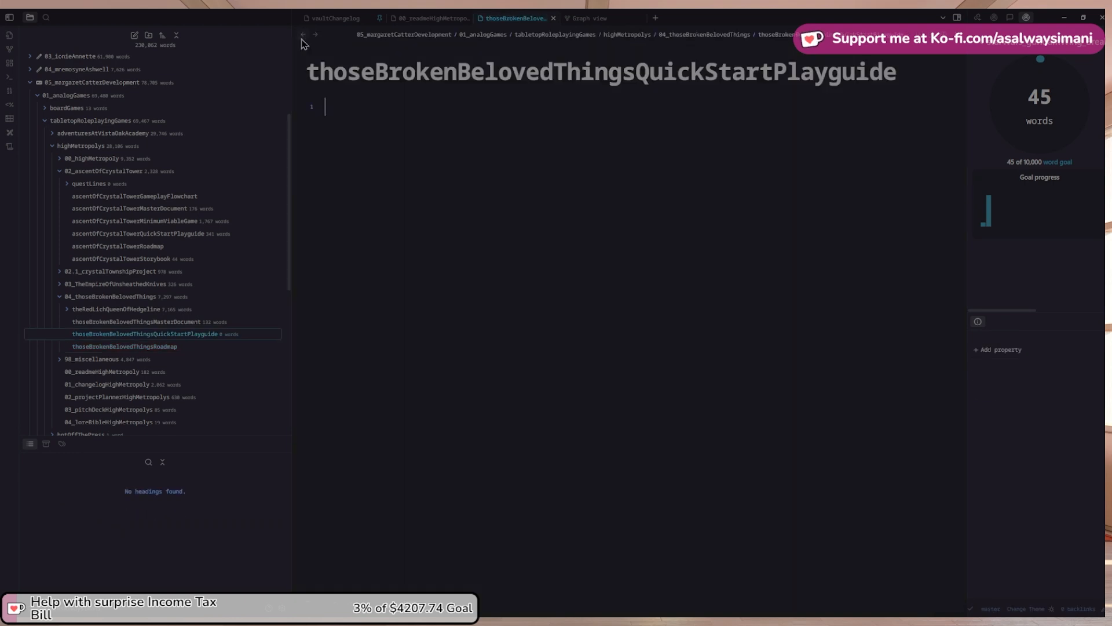
pyautogui.click(302, 41)
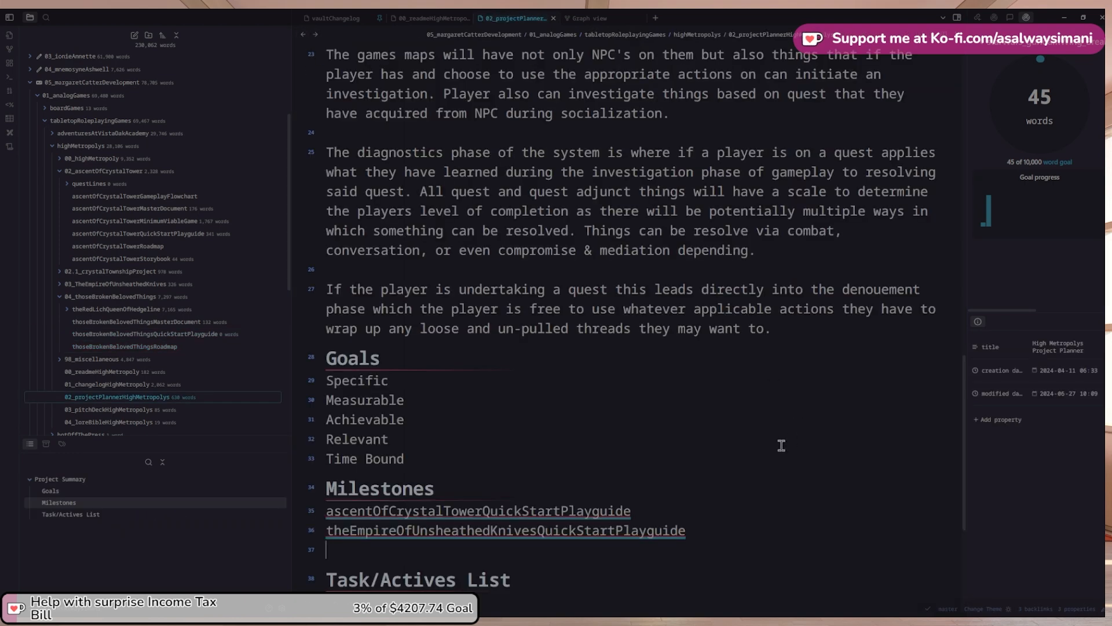
pyautogui.write('[[')
pyautogui.hotkey('ctrl', 'v')
pyautogui.press('Right')
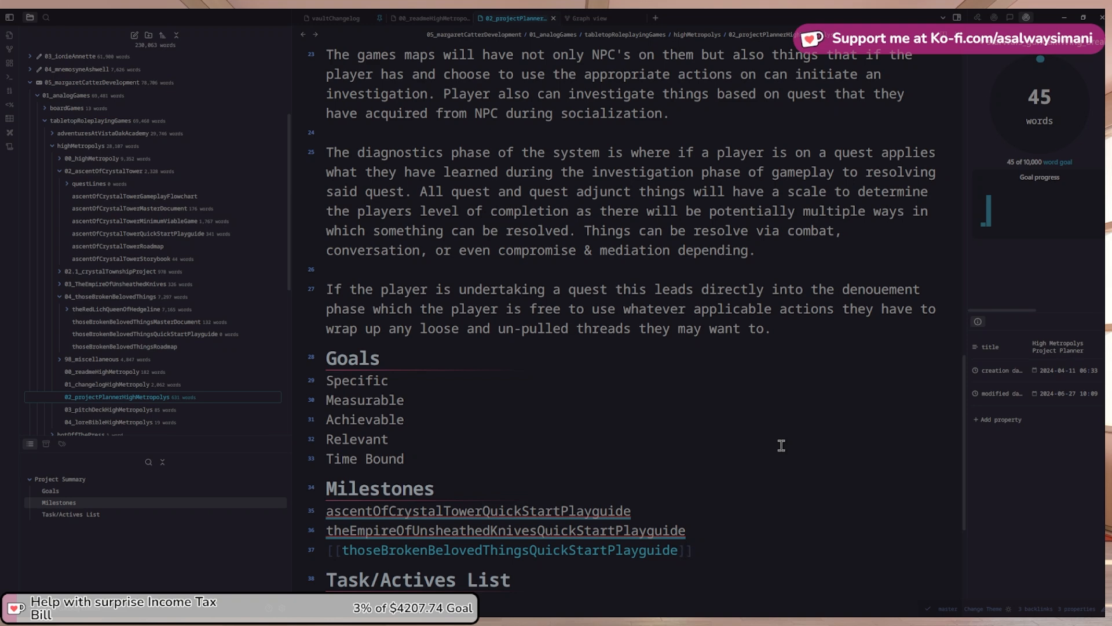
pyautogui.press('Up')
pyautogui.press('Up')
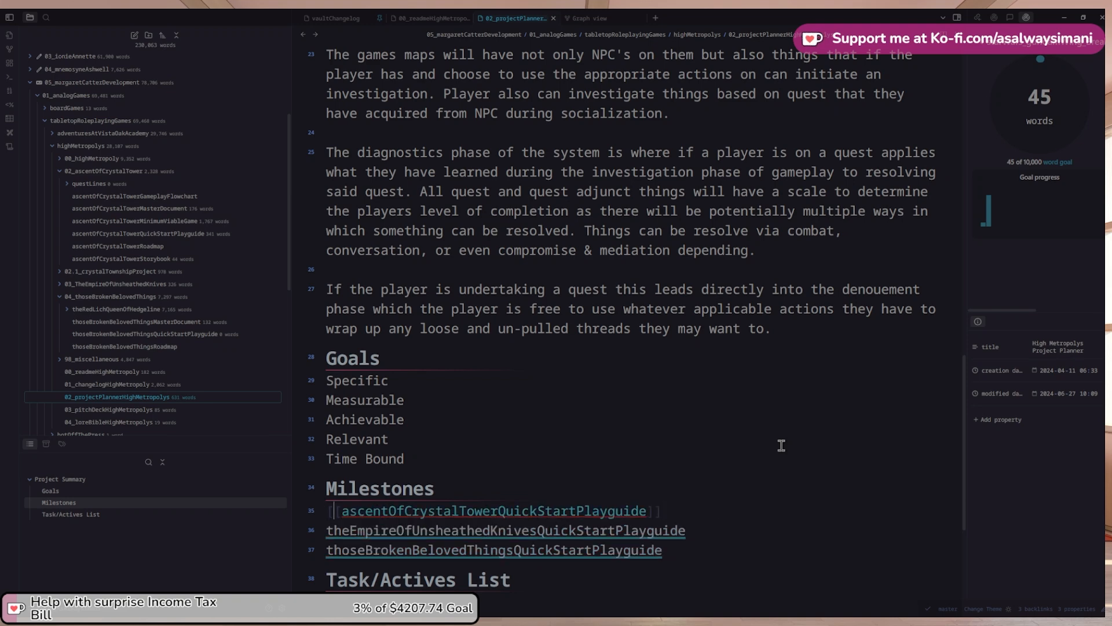
pyautogui.hotkey('shift', 'Right')
pyautogui.hotkey('shift', 'Right')
pyautogui.hotkey('shift', 'Right')
pyautogui.hotkey('shift', 'Right')
pyautogui.hotkey('shift', 'Right')
pyautogui.hotkey('shift', 'Right')
pyautogui.hotkey('shift', 'Right')
pyautogui.hotkey('shift', 'Right')
pyautogui.hotkey('shift', 'Right')
pyautogui.hotkey('shift', 'Right')
pyautogui.hotkey('shift', 'Right')
pyautogui.hotkey('shift', 'Right')
pyautogui.hotkey('shift', 'Right')
pyautogui.hotkey('shift', 'Right')
pyautogui.hotkey('shift', 'Right')
pyautogui.hotkey('shift', 'Right')
pyautogui.hotkey('shift', 'Right')
pyautogui.hotkey('shift', 'Right')
pyautogui.hotkey('shift', 'Right')
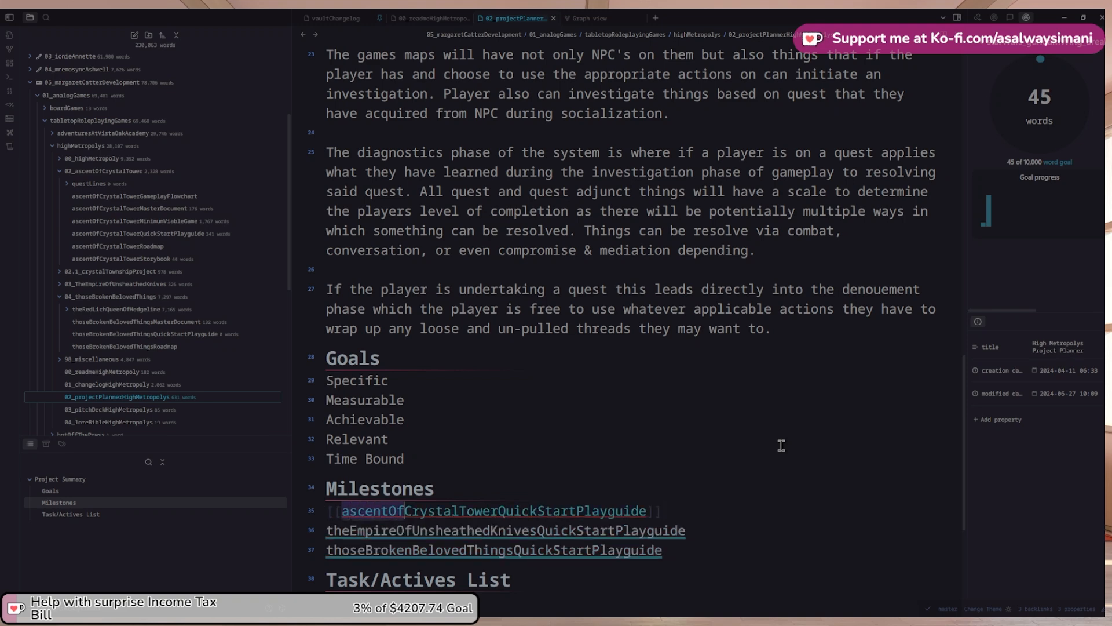
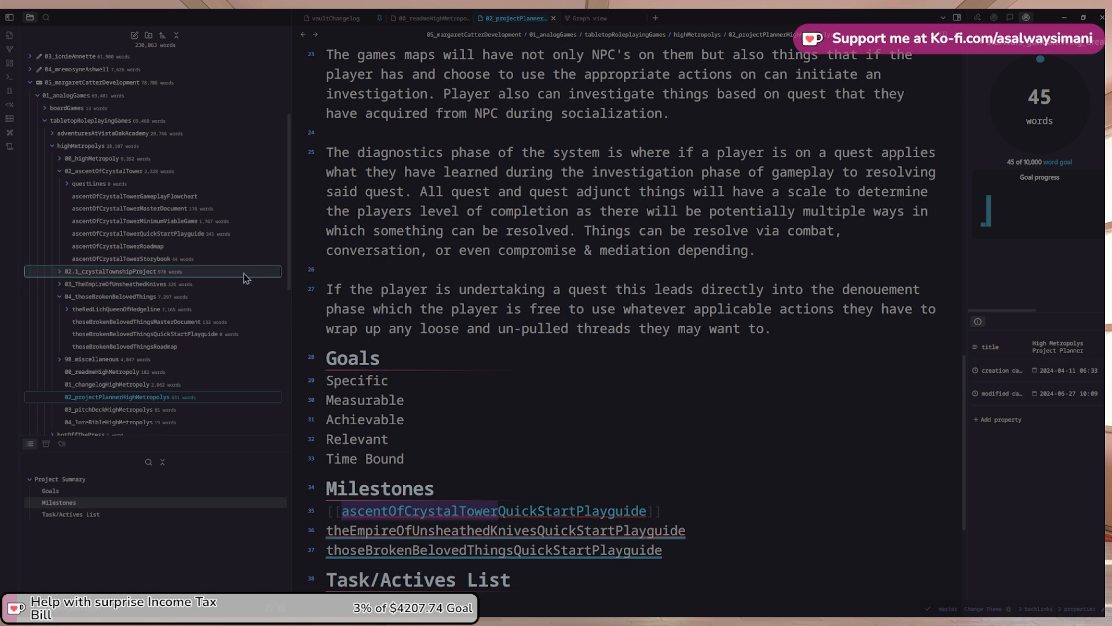
# Add a [[ascentOfCrystalTowerStorybook]] link below the first milestone, copying the name from that note's title
pyautogui.click(200, 259)
pyautogui.doubleClick(619, 78)
pyautogui.hotkey('ctrl', 'c')
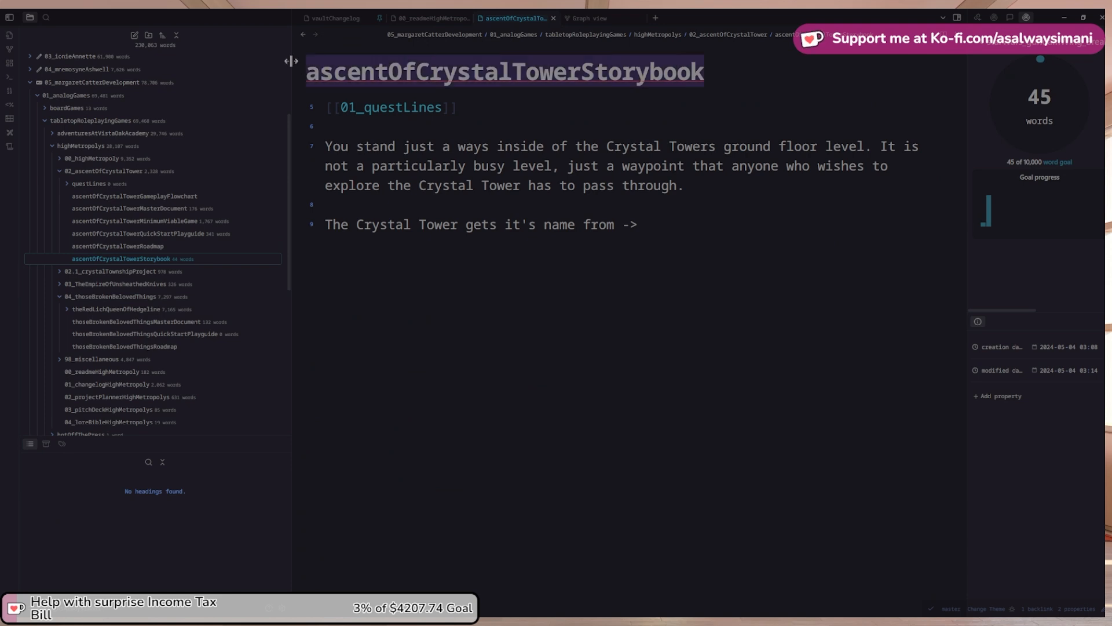
pyautogui.click(301, 36)
pyautogui.click(689, 505)
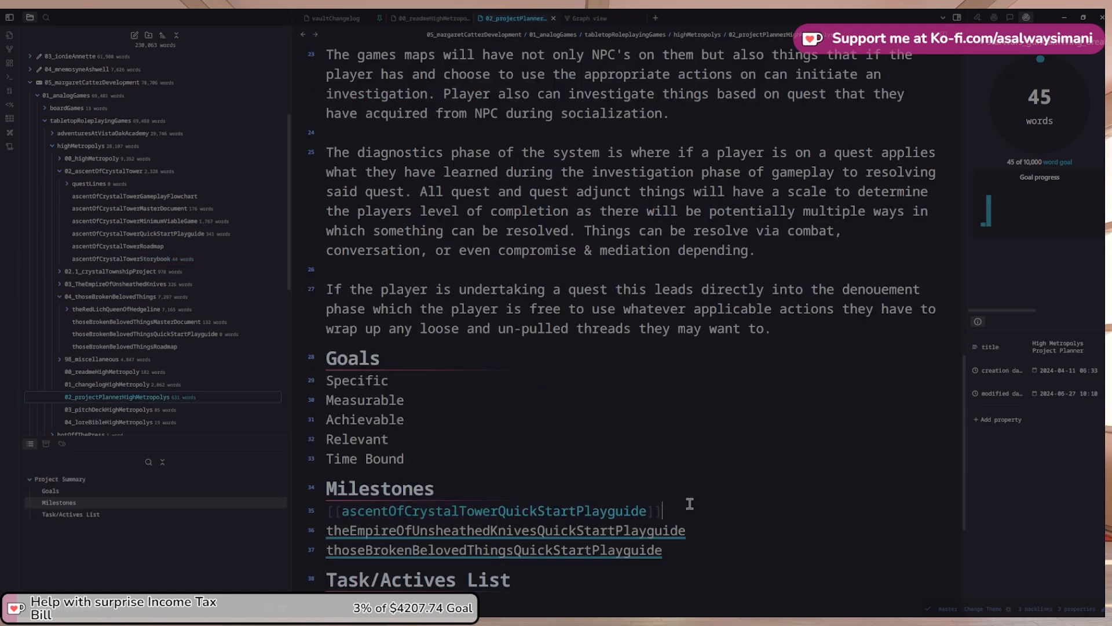
pyautogui.press('Return')
pyautogui.write('[[')
pyautogui.hotkey('ctrl', 'v')
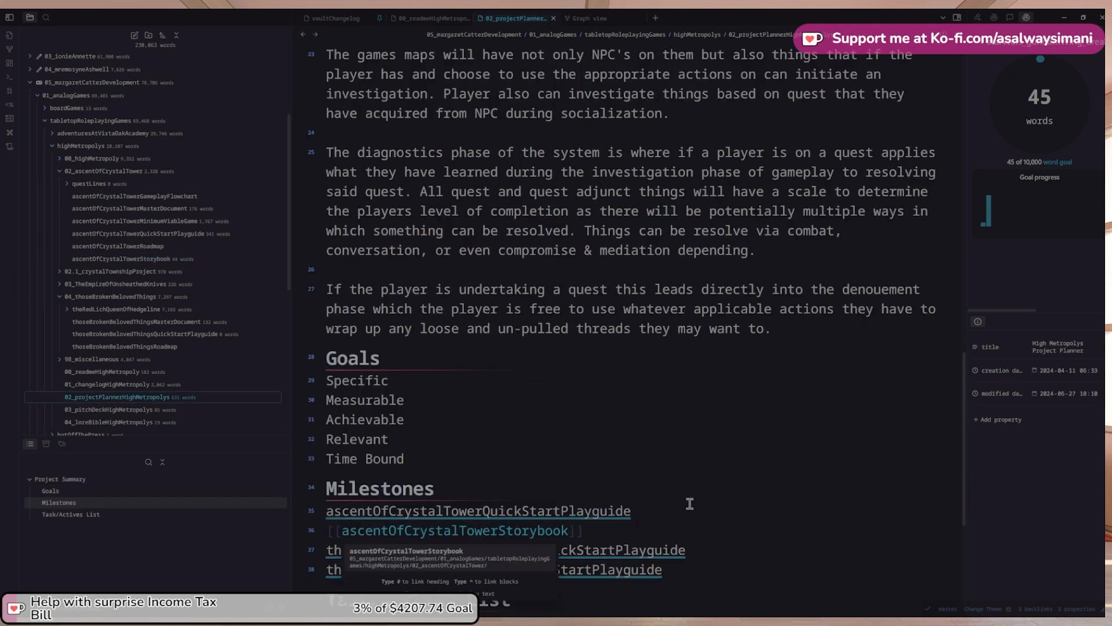
pyautogui.press('Escape')
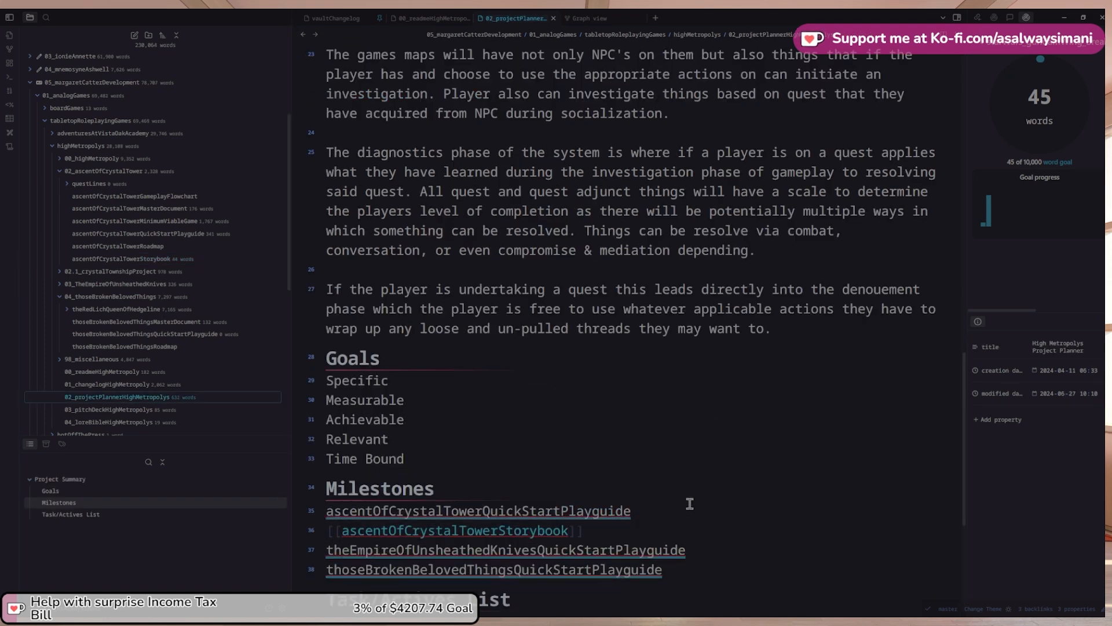
# Add a theEmpireOfUnsheathedKnivesStorybook line below the Empire quick start milestone
pyautogui.click(713, 549)
pyautogui.press('Return')
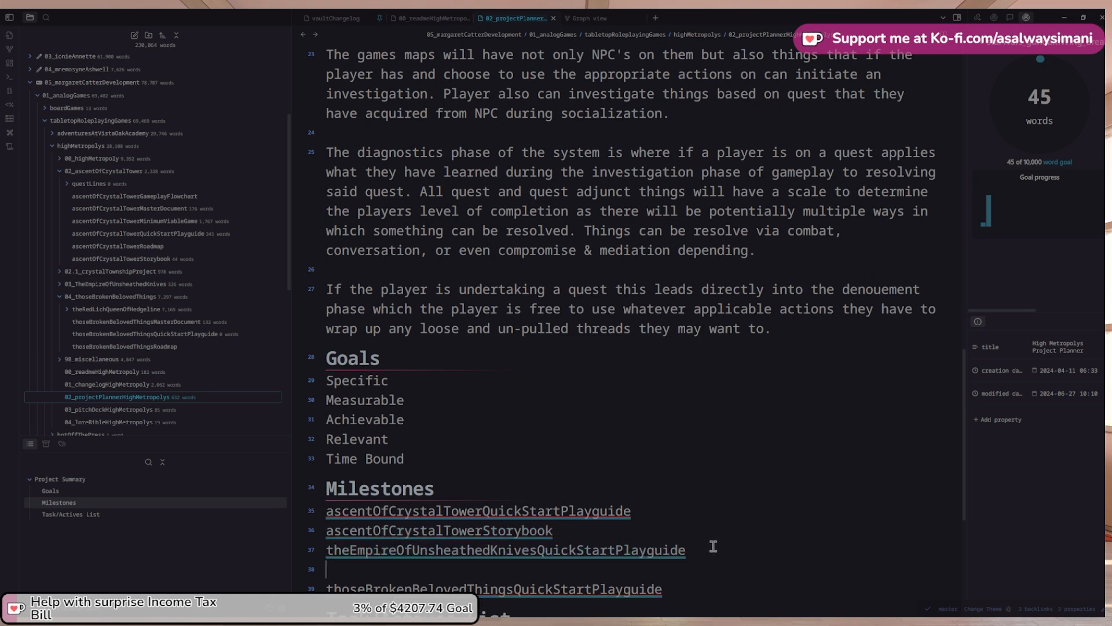
pyautogui.hotkey('ctrl', 'v')
pyautogui.press('Up')
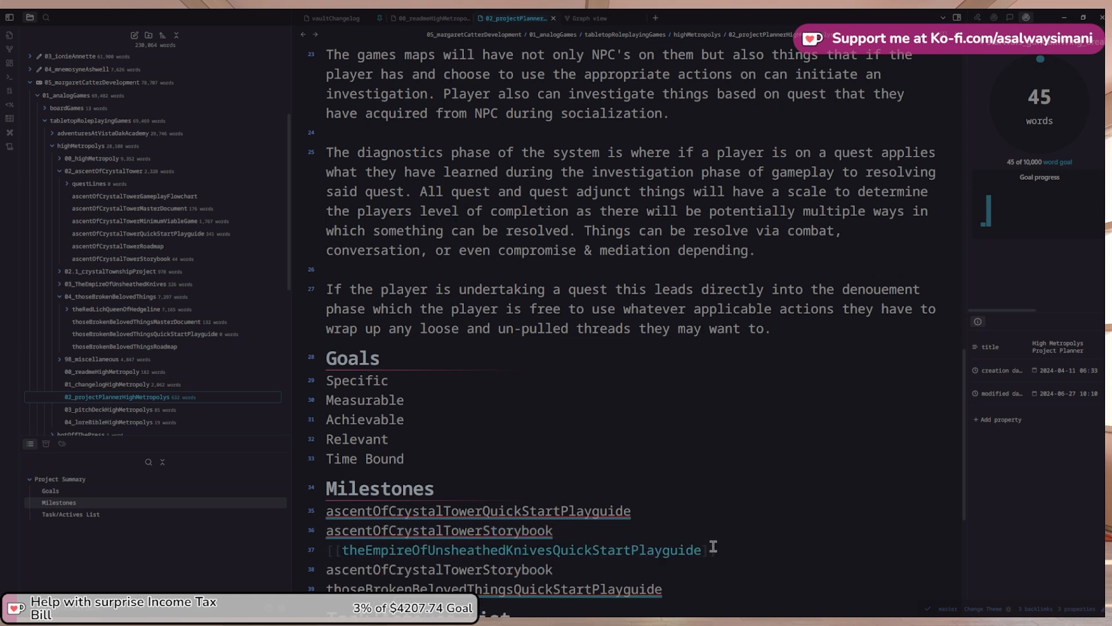
pyautogui.hotkey('ctrl', 'shift', 'Left')
pyautogui.hotkey('ctrl', 'c')
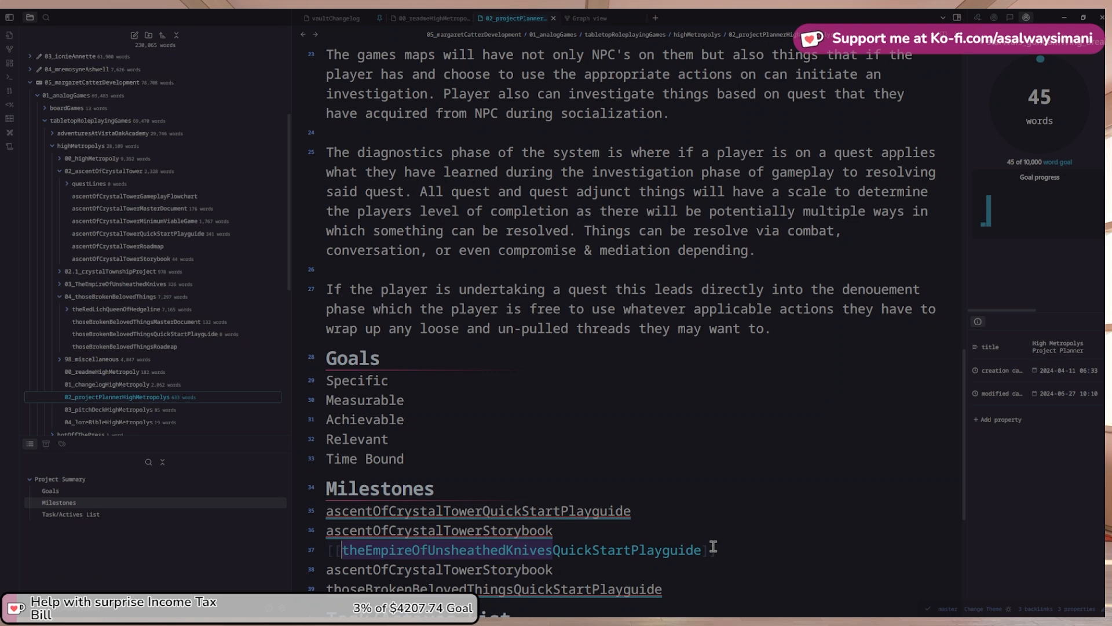
pyautogui.press('Right')
pyautogui.press('Down')
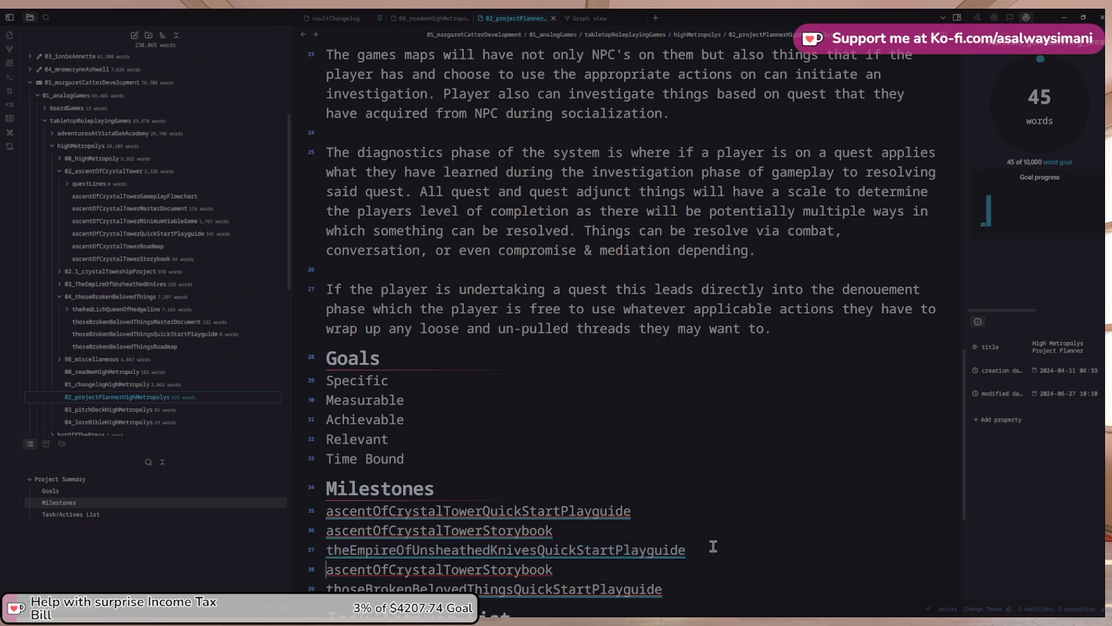
pyautogui.hotkey('shift', 'Right')
pyautogui.hotkey('shift', 'Right')
pyautogui.hotkey('shift', 'Right')
pyautogui.hotkey('shift', 'Right')
pyautogui.hotkey('shift', 'Right')
pyautogui.hotkey('shift', 'Right')
pyautogui.hotkey('shift', 'Right')
pyautogui.hotkey('shift', 'Right')
pyautogui.hotkey('shift', 'Right')
pyautogui.hotkey('shift', 'Right')
pyautogui.hotkey('shift', 'Right')
pyautogui.hotkey('shift', 'Right')
pyautogui.hotkey('shift', 'Right')
pyautogui.hotkey('shift', 'Right')
pyautogui.hotkey('shift', 'Right')
pyautogui.hotkey('shift', 'Right')
pyautogui.hotkey('shift', 'Right')
pyautogui.hotkey('shift', 'Right')
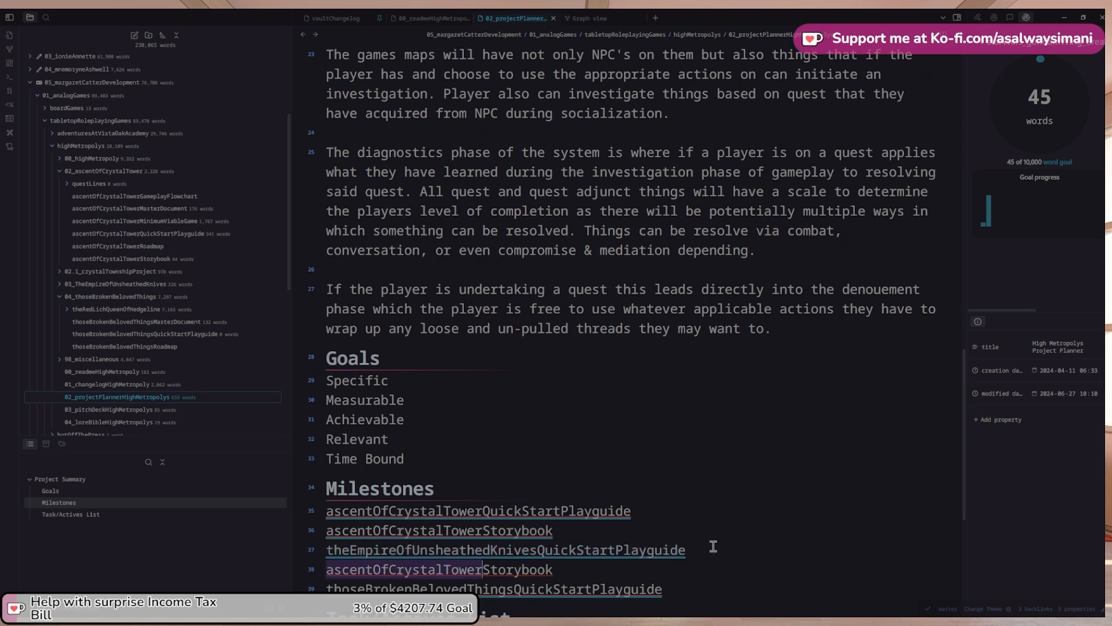
pyautogui.hotkey('ctrl', 'v')
# Add a thoseBrokenBelovedThingsStorybook line below the last milestone
pyautogui.press('Down')
pyautogui.press('Down')
pyautogui.press('Up')
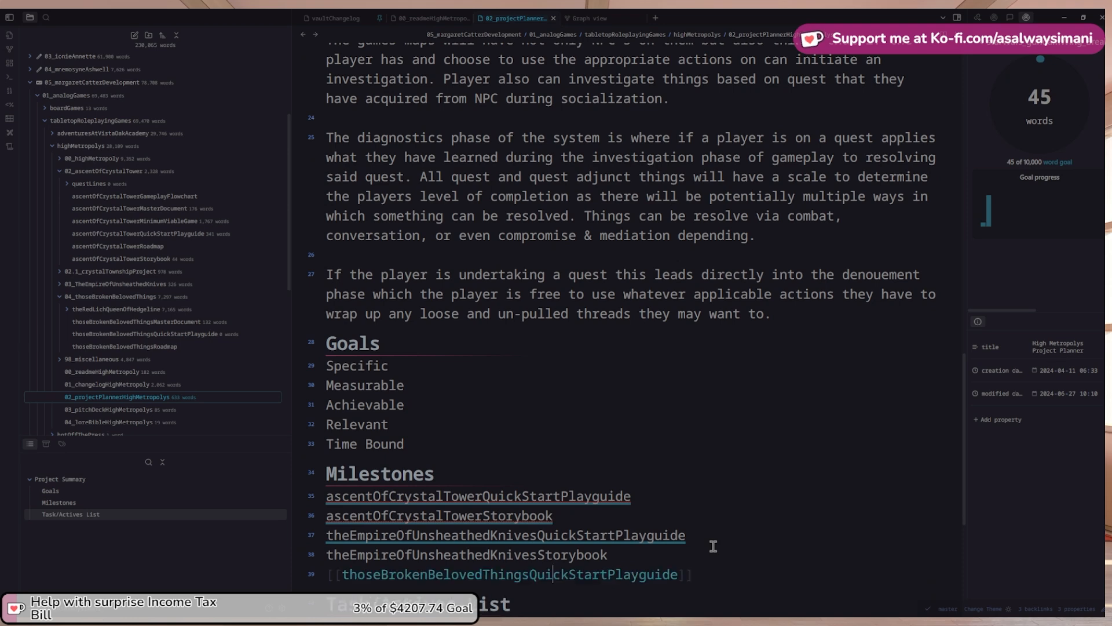
pyautogui.press('End')
pyautogui.press('Return')
pyautogui.press('Up')
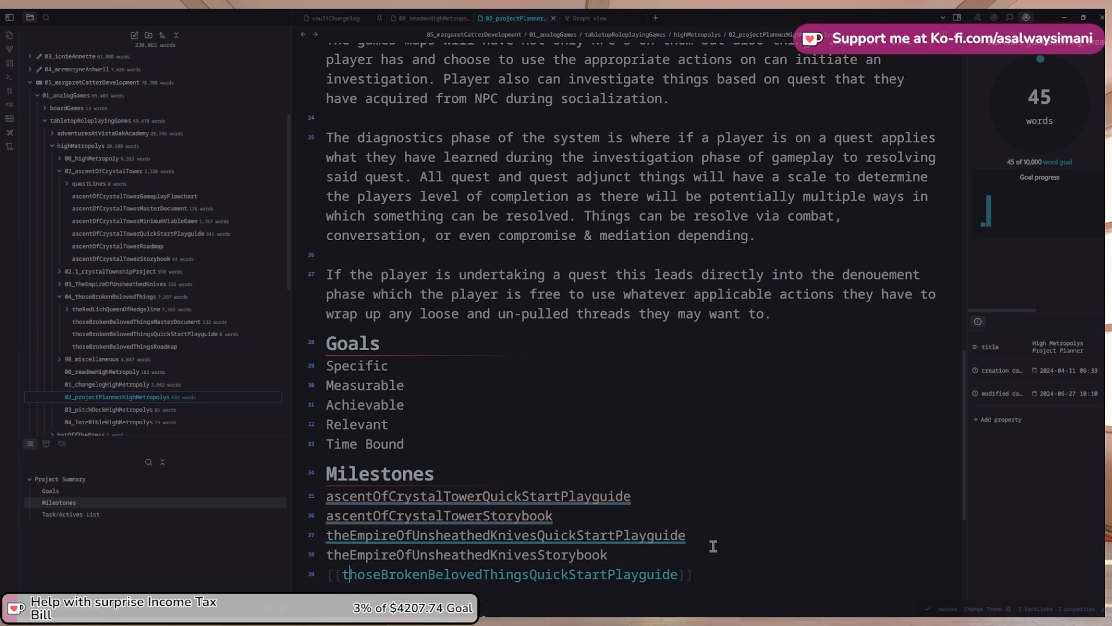
pyautogui.hotkey('shift', 'Right')
pyautogui.hotkey('shift', 'Right')
pyautogui.hotkey('shift', 'Right')
pyautogui.hotkey('shift', 'Right')
pyautogui.hotkey('shift', 'Right')
pyautogui.hotkey('shift', 'Right')
pyautogui.hotkey('shift', 'Right')
pyautogui.hotkey('shift', 'Right')
pyautogui.hotkey('shift', 'Right')
pyautogui.hotkey('shift', 'Right')
pyautogui.hotkey('shift', 'Right')
pyautogui.hotkey('shift', 'Right')
pyautogui.hotkey('shift', 'Right')
pyautogui.hotkey('shift', 'Right')
pyautogui.hotkey('shift', 'Right')
pyautogui.hotkey('shift', 'Right')
pyautogui.hotkey('shift', 'Right')
pyautogui.hotkey('shift', 'Right')
pyautogui.hotkey('shift', 'Right')
pyautogui.hotkey('shift', 'Right')
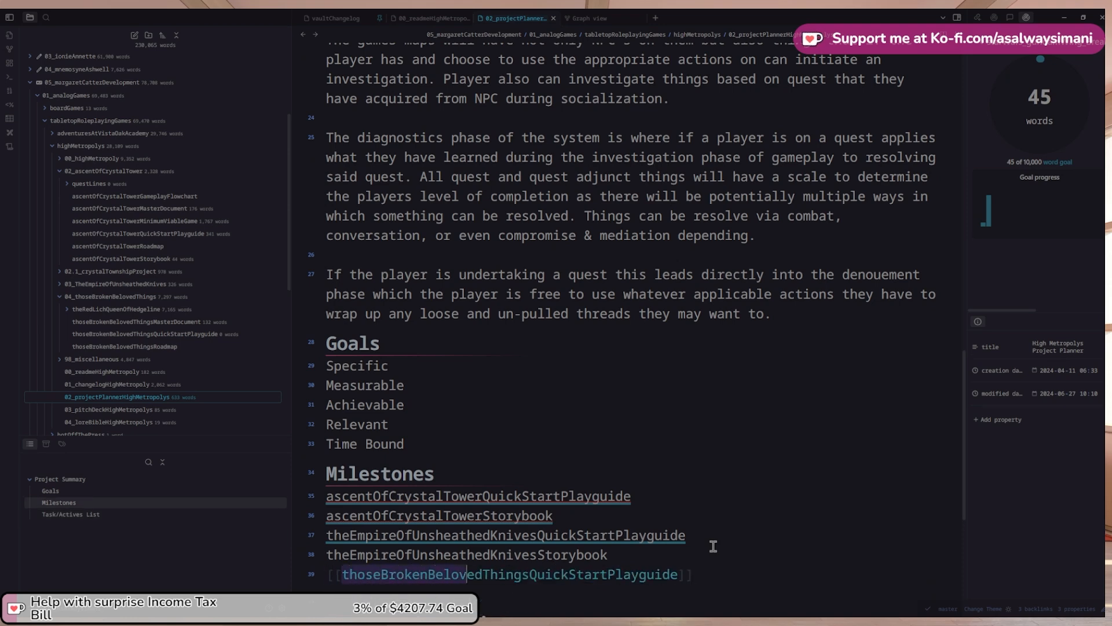
pyautogui.hotkey('ctrl', 'c')
pyautogui.press('End')
pyautogui.press('Return')
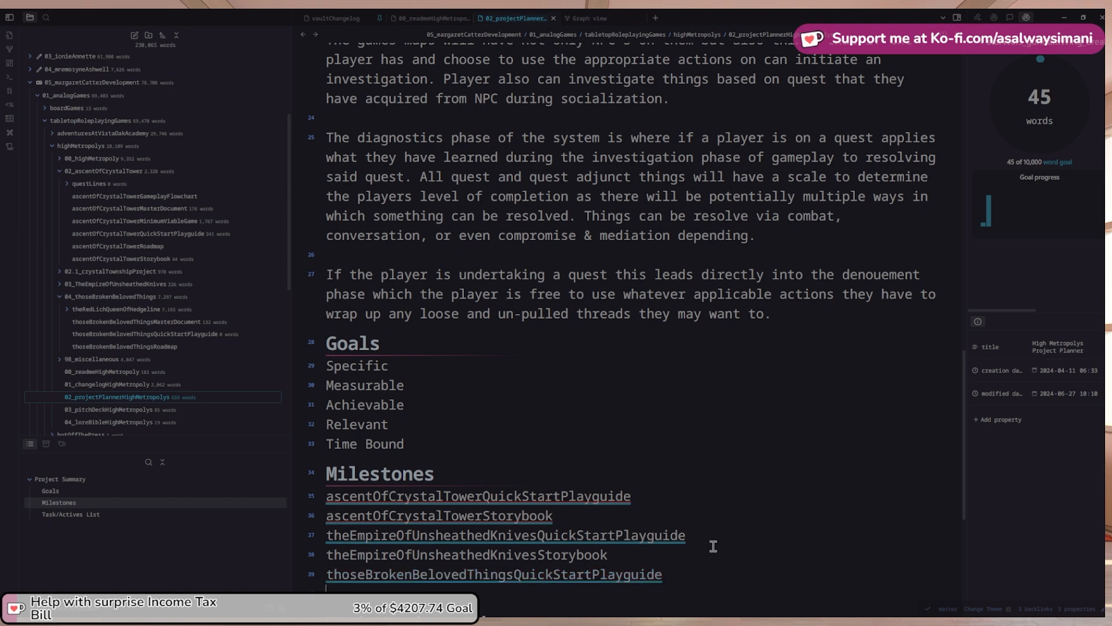
pyautogui.hotkey('ctrl', 'v')
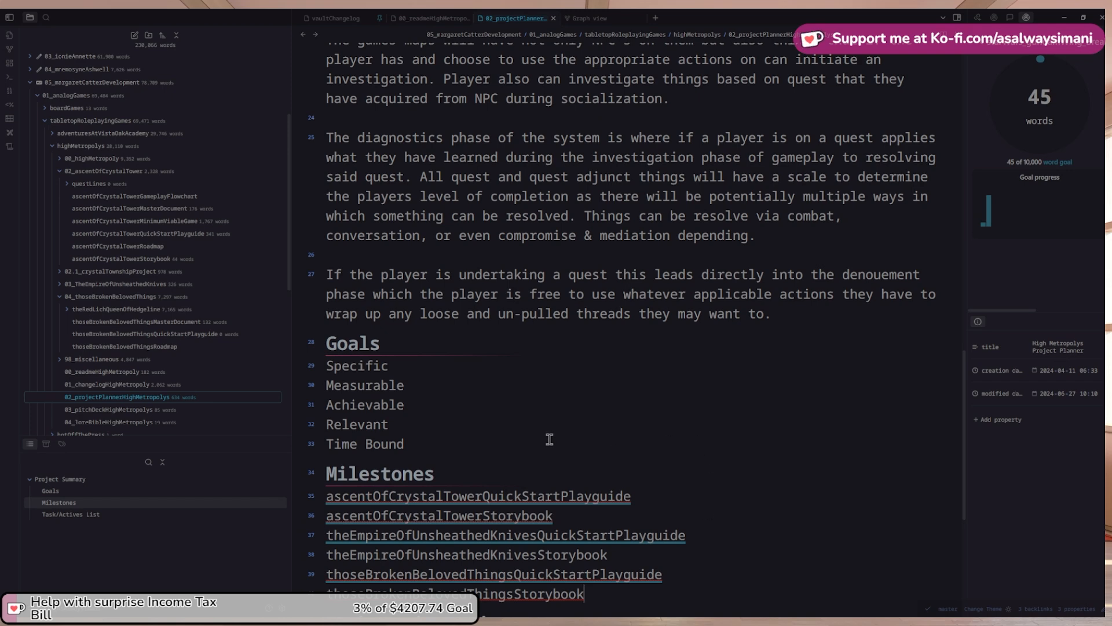
pyautogui.moveTo(614, 554); pyautogui.dragTo(301, 554)
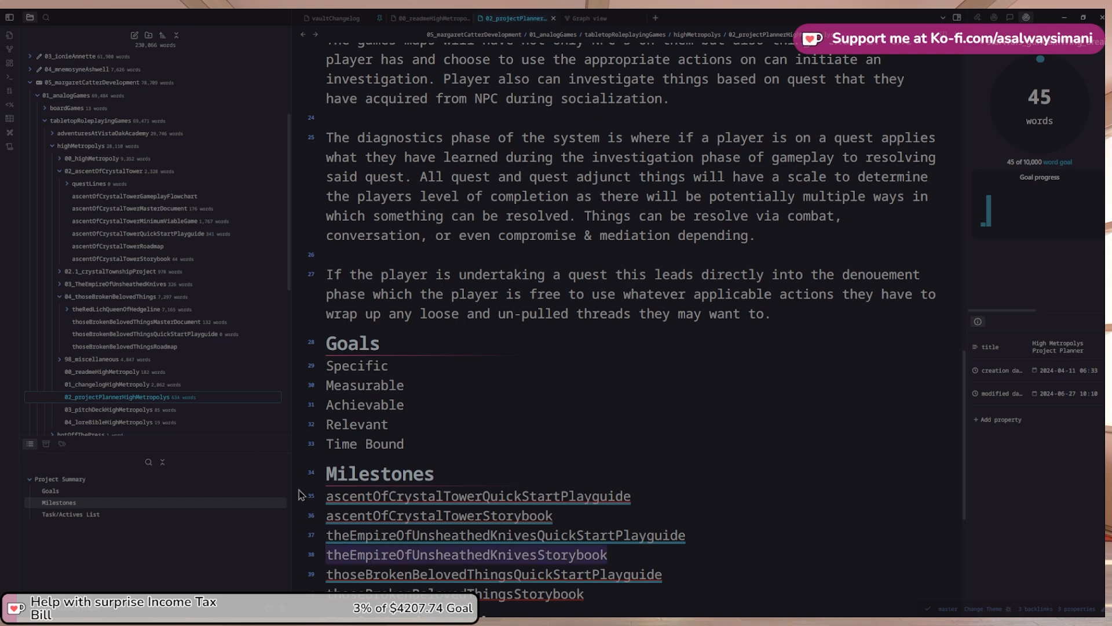
# Create a theEmpireOfUnsheathedKnivesStorybook note in 03_TheEmpireOfUnsheathedKnives and wrap its milestone in [[ ]]
pyautogui.rightClick(110, 287)
pyautogui.click(126, 296)
pyautogui.hotkey('ctrl', 'v')
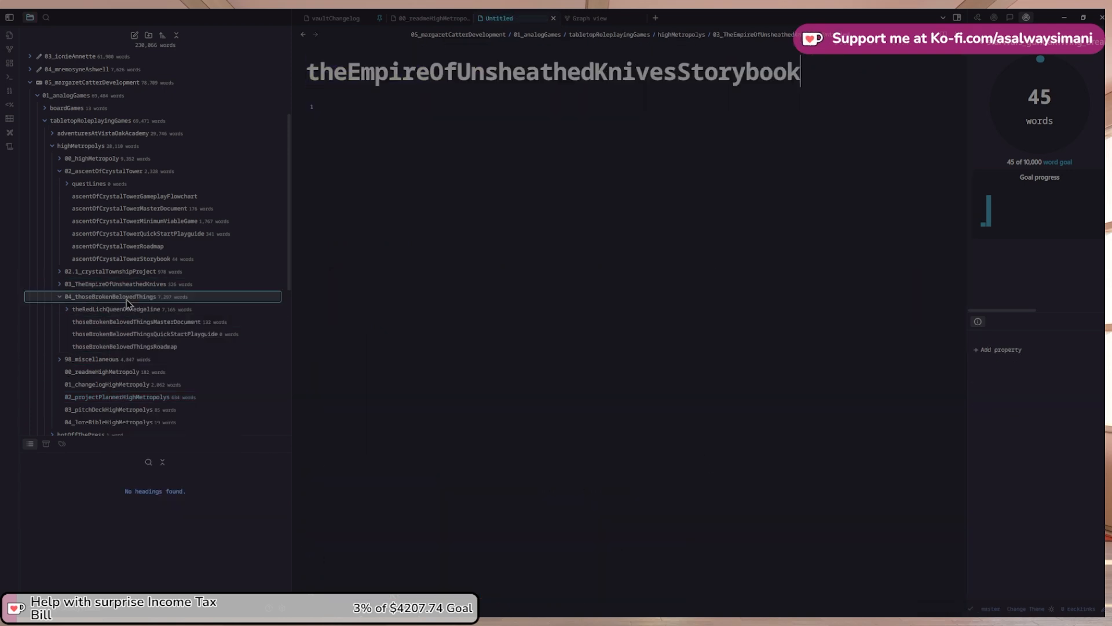
pyautogui.click(303, 34)
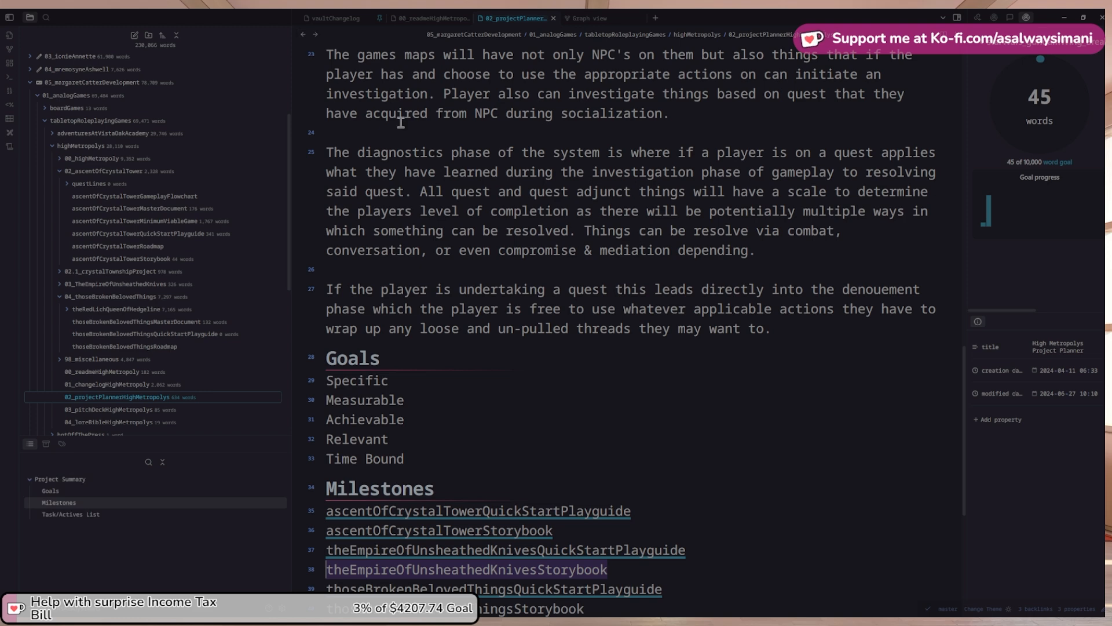
pyautogui.write('[[')
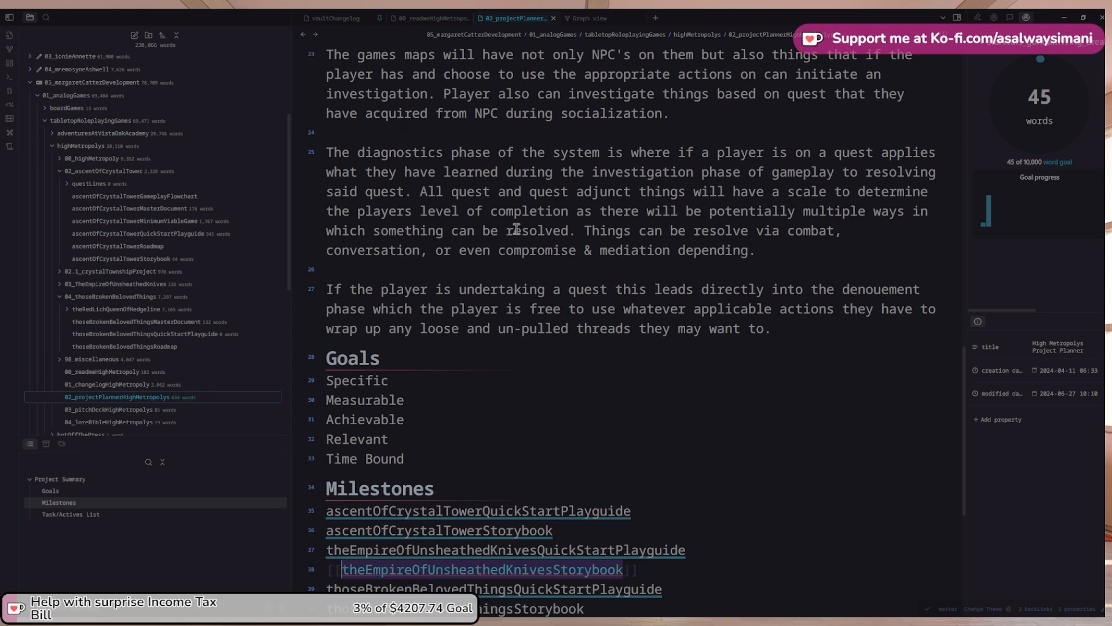
pyautogui.scroll(-2, 675, 446)
pyautogui.click(669, 517)
# Create a thoseBrokenBelovedThingsStorybook note in 04_thoseBrokenBelovedThings and return to the planner
pyautogui.click(614, 538)
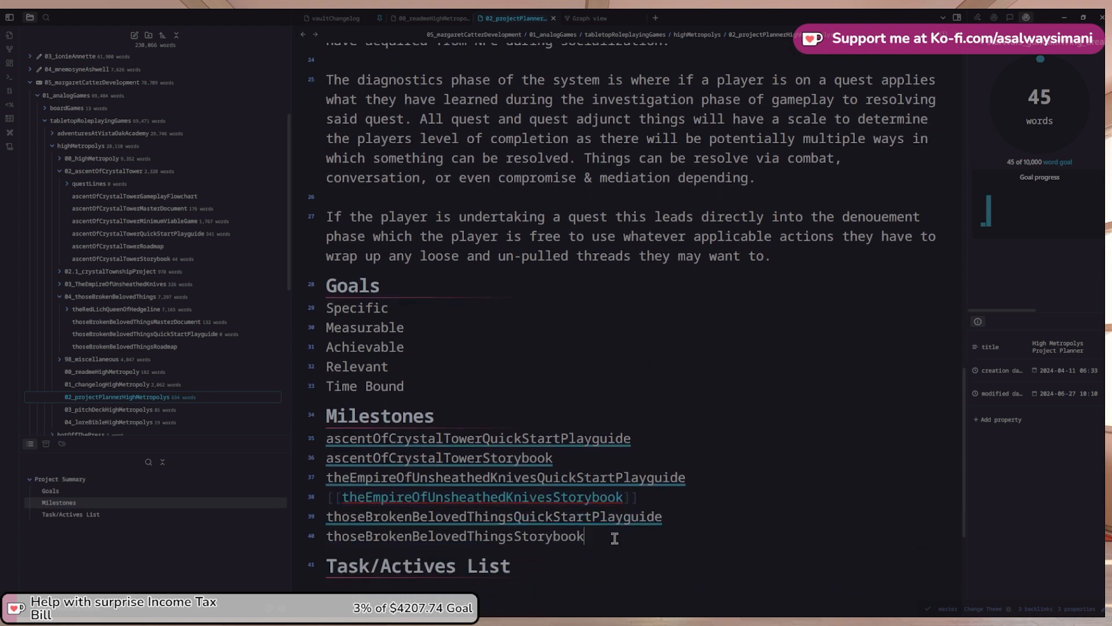
pyautogui.doubleClick(617, 537)
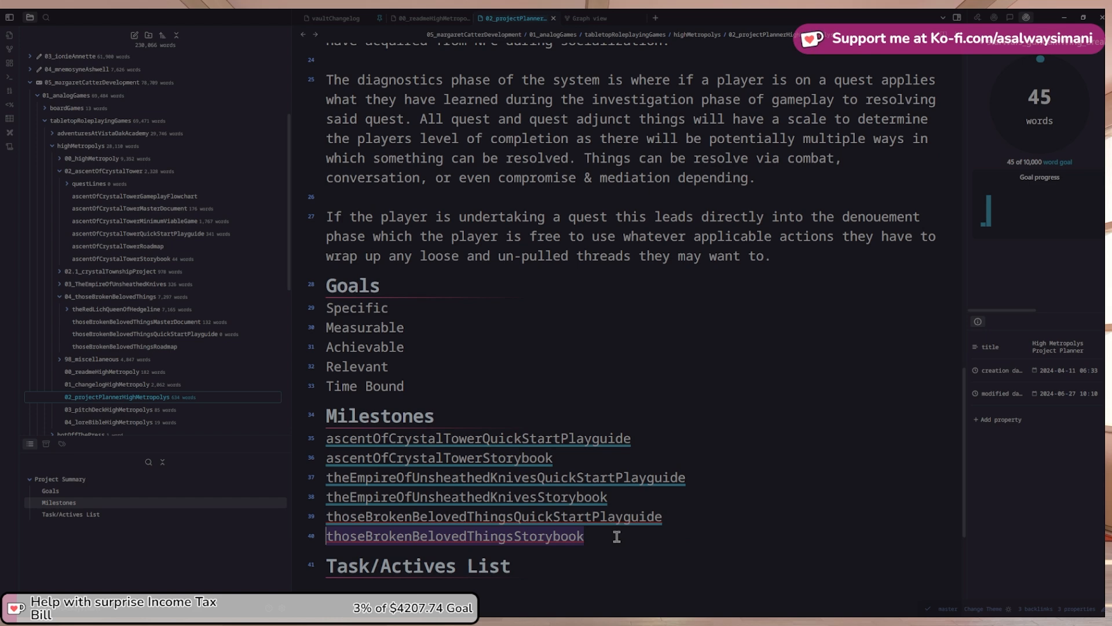
pyautogui.rightClick(105, 299)
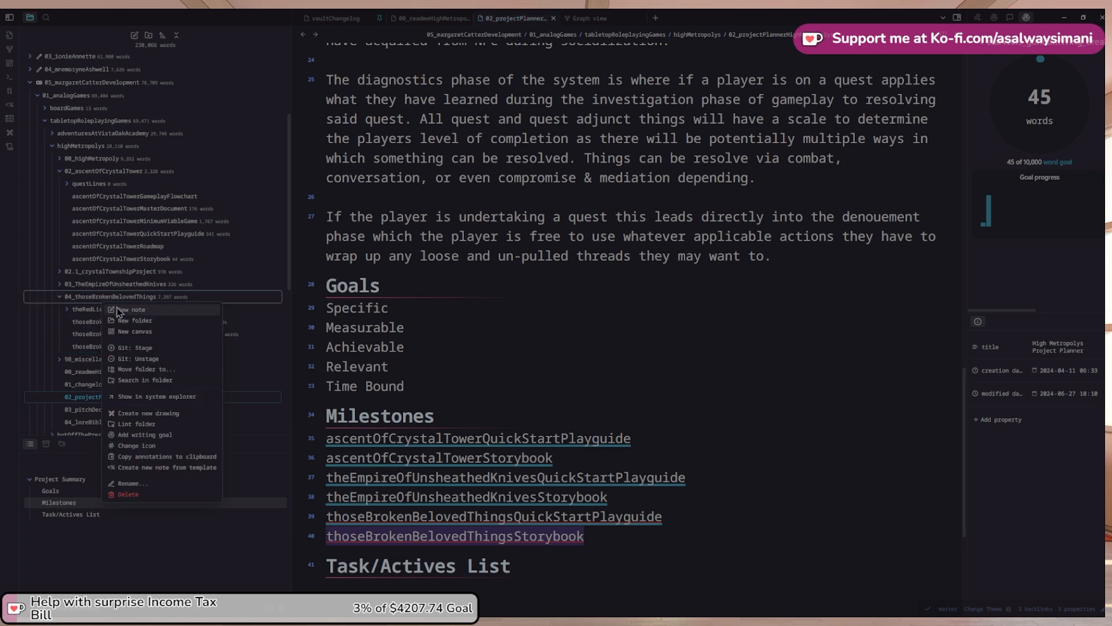
pyautogui.click(121, 312)
pyautogui.hotkey('ctrl', 'v')
pyautogui.click(514, 272)
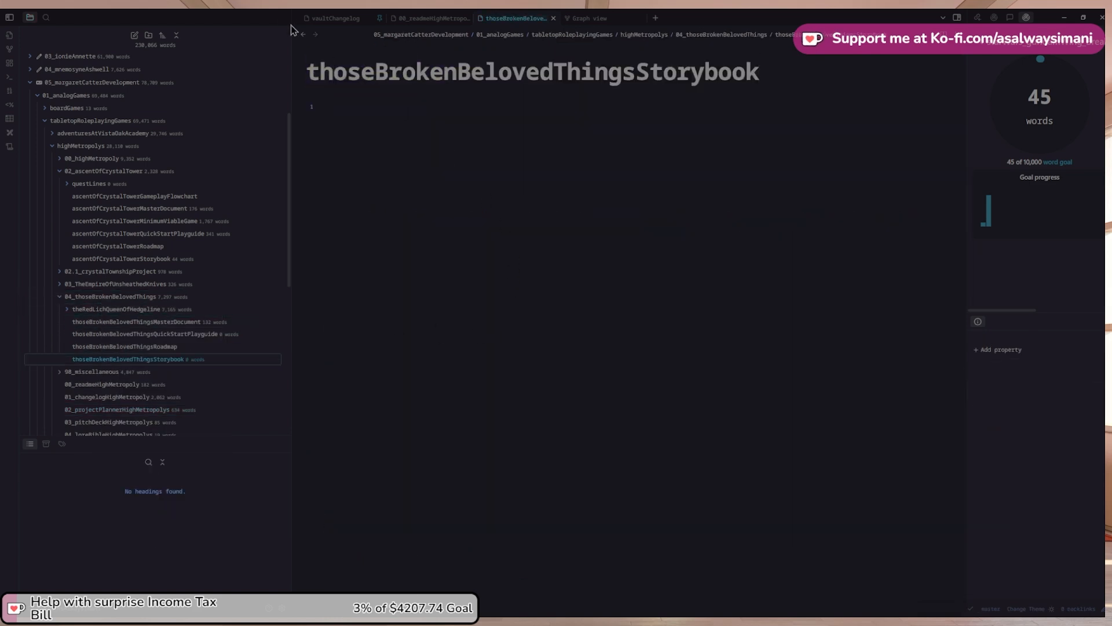
pyautogui.click(302, 37)
pyautogui.scroll(-1, 717, 442)
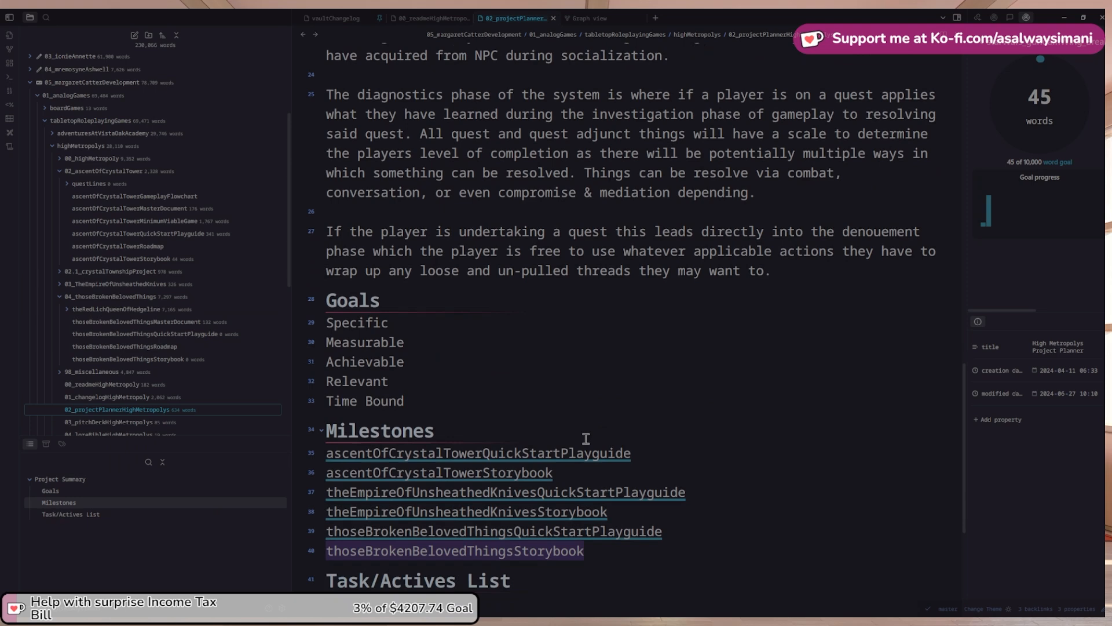
pyautogui.click(694, 447)
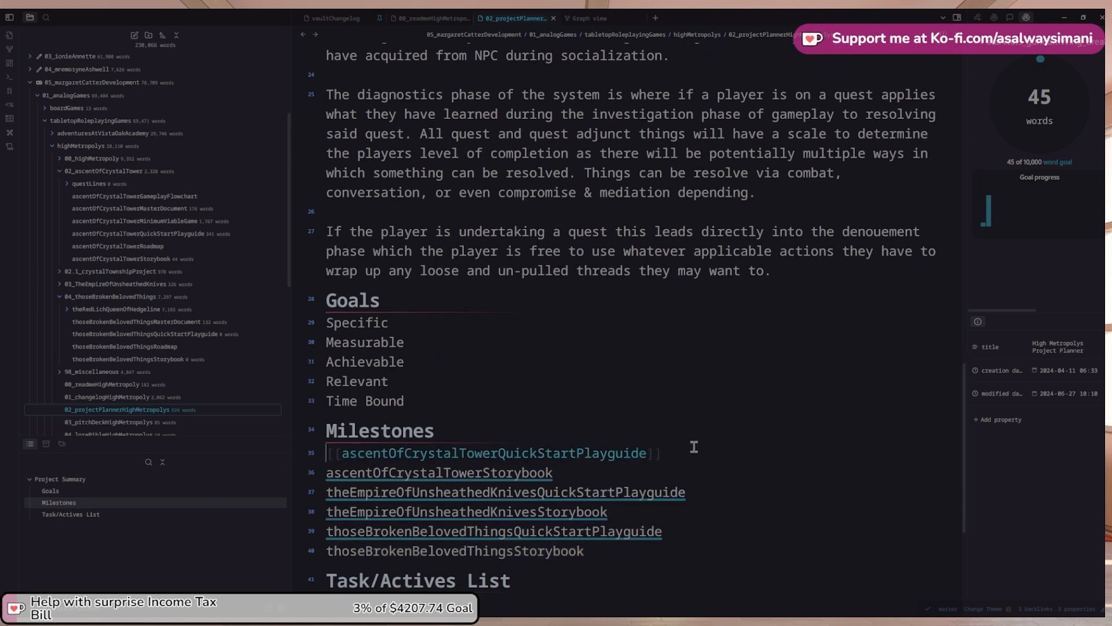
# Turn the first two Milestones links into '- [ ]' unchecked to-do items
pyautogui.write('-')
pyautogui.press('Down')
pyautogui.press('Home')
pyautogui.write('-')
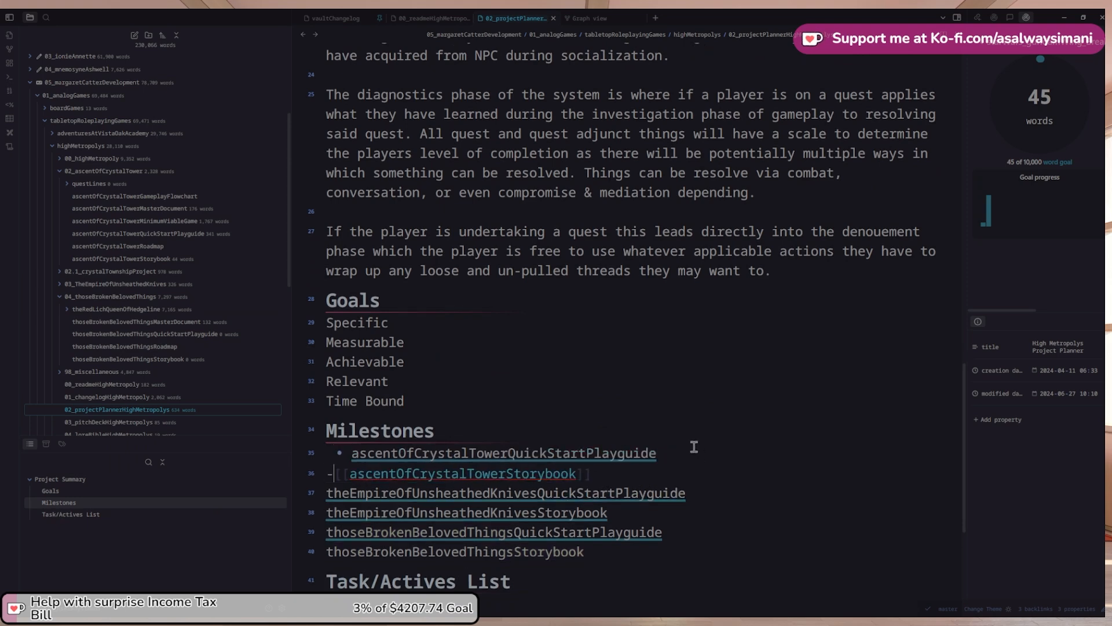
pyautogui.write(' [ ]')
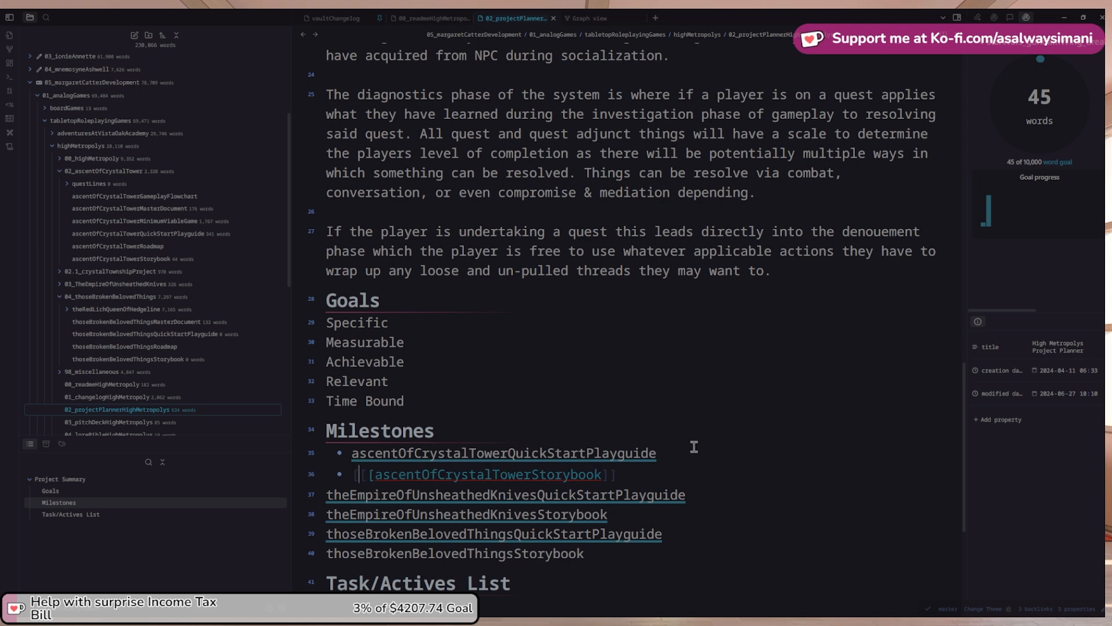
pyautogui.press('Left')
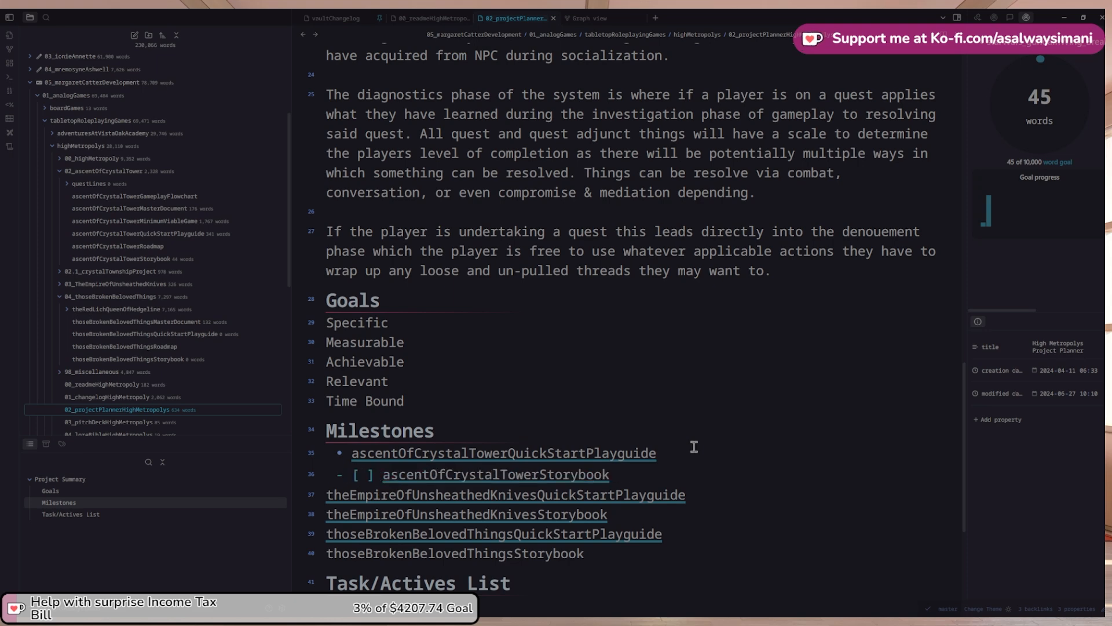
pyautogui.press('Up')
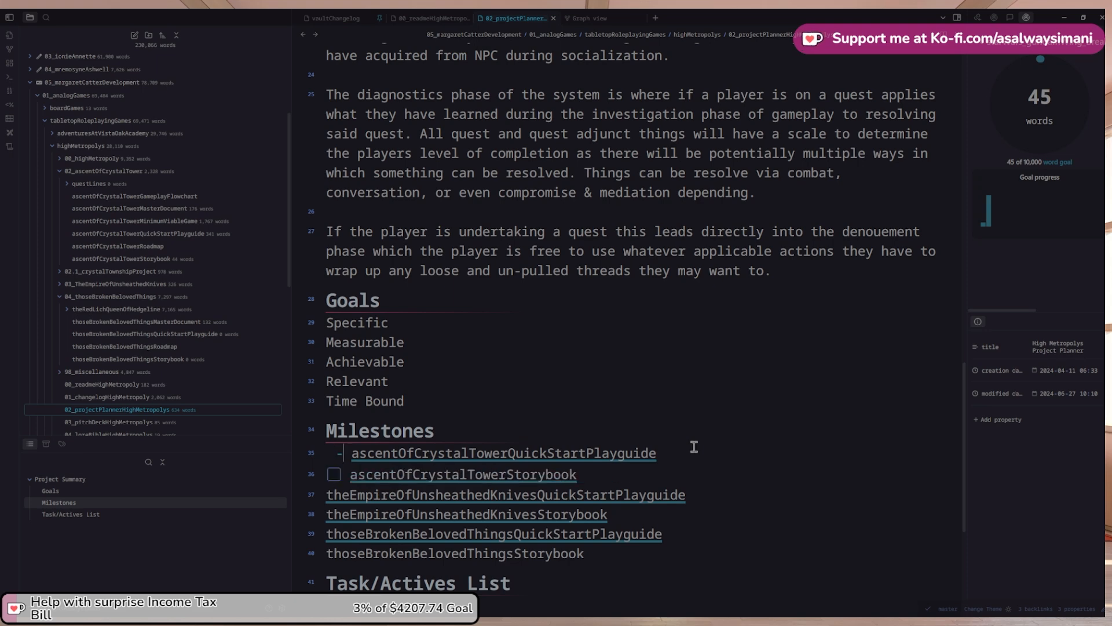
pyautogui.press('BackSpace')
pyautogui.press('BackSpace')
pyautogui.press('Return')
pyautogui.write('-')
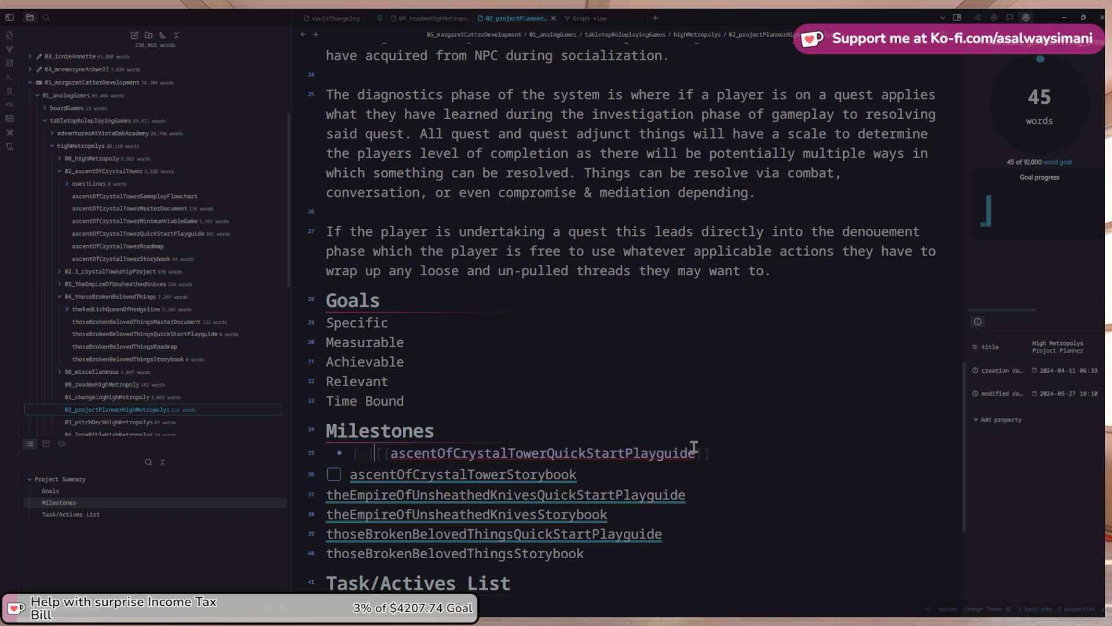
pyautogui.press('Down')
pyautogui.press('Down')
pyautogui.press('Up')
pyautogui.press('Up')
# Prefix the remaining four milestone links with '- [ ]' checkboxes
pyautogui.press('Down')
pyautogui.press('Down')
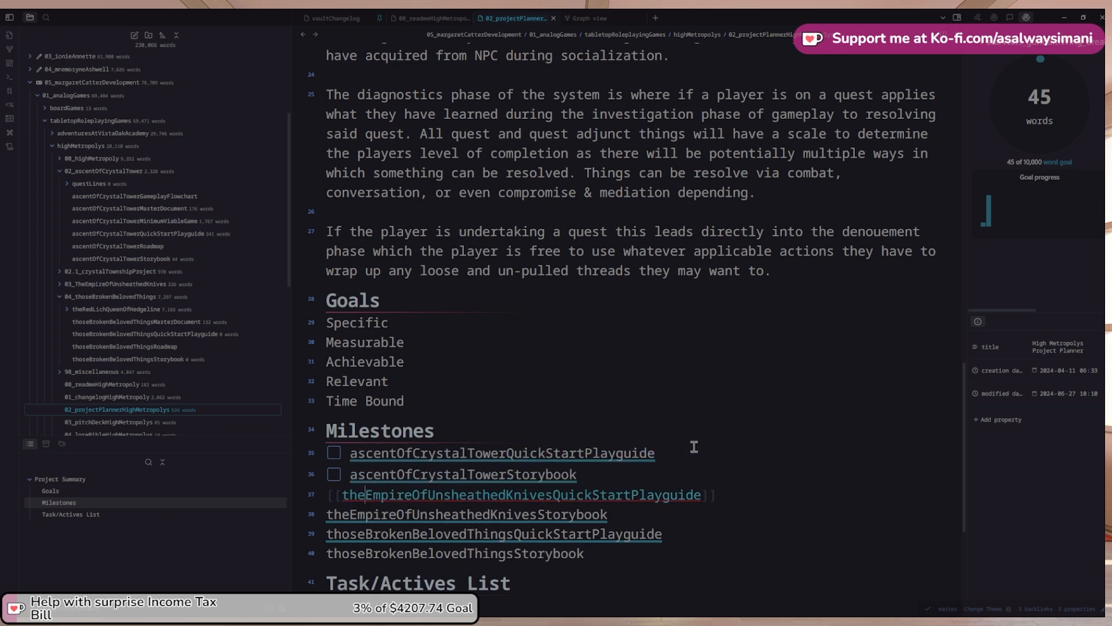
pyautogui.write('- [ ]')
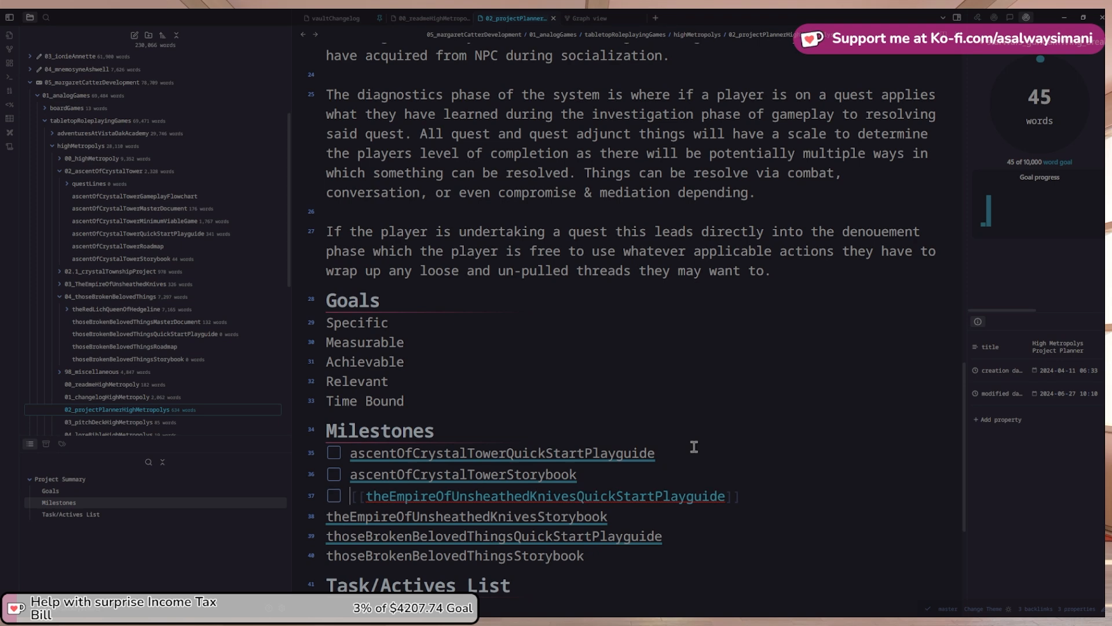
pyautogui.press('Down')
pyautogui.write('- [ ]')
pyautogui.press('Down')
pyautogui.press('Home')
pyautogui.write('- [ ]')
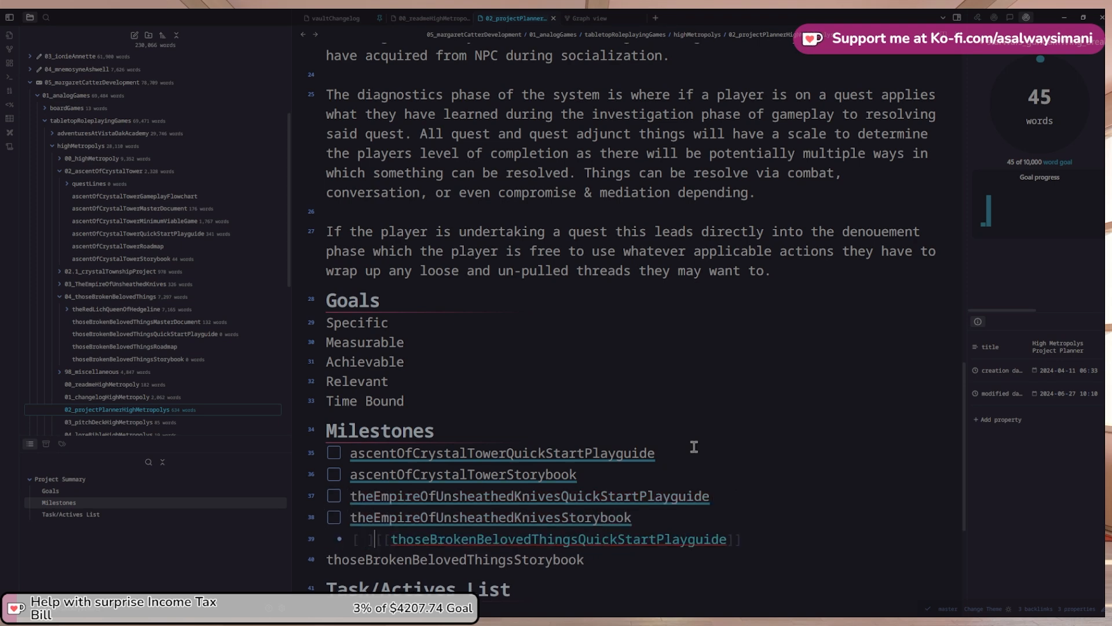
pyautogui.press('Down')
pyautogui.write('- [ ]')
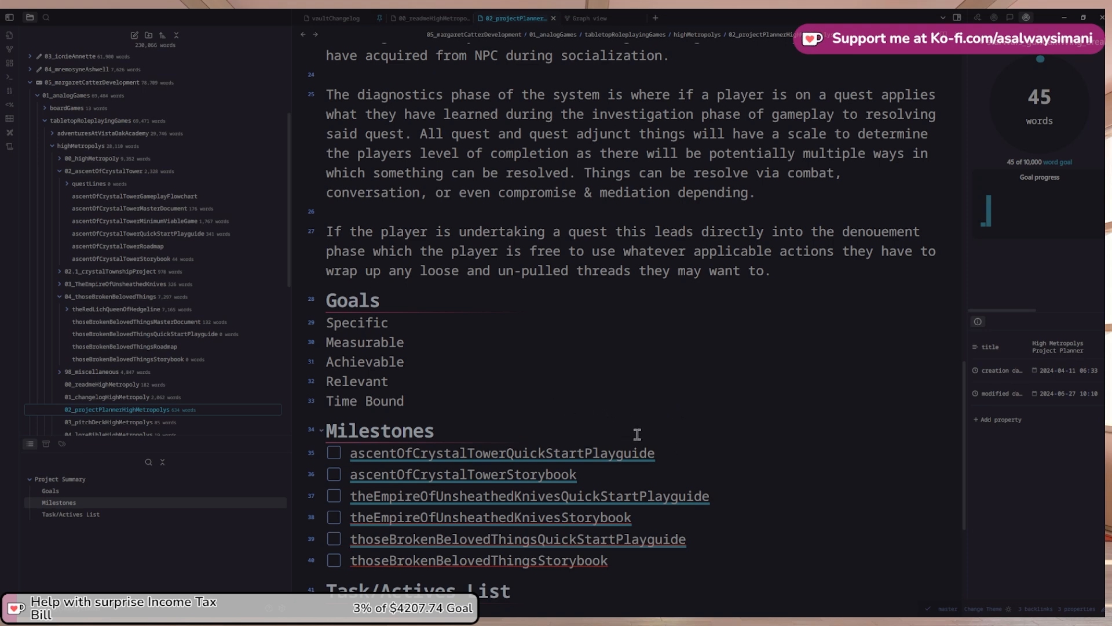
pyautogui.click(666, 561)
pyautogui.moveTo(645, 560); pyautogui.dragTo(356, 479)
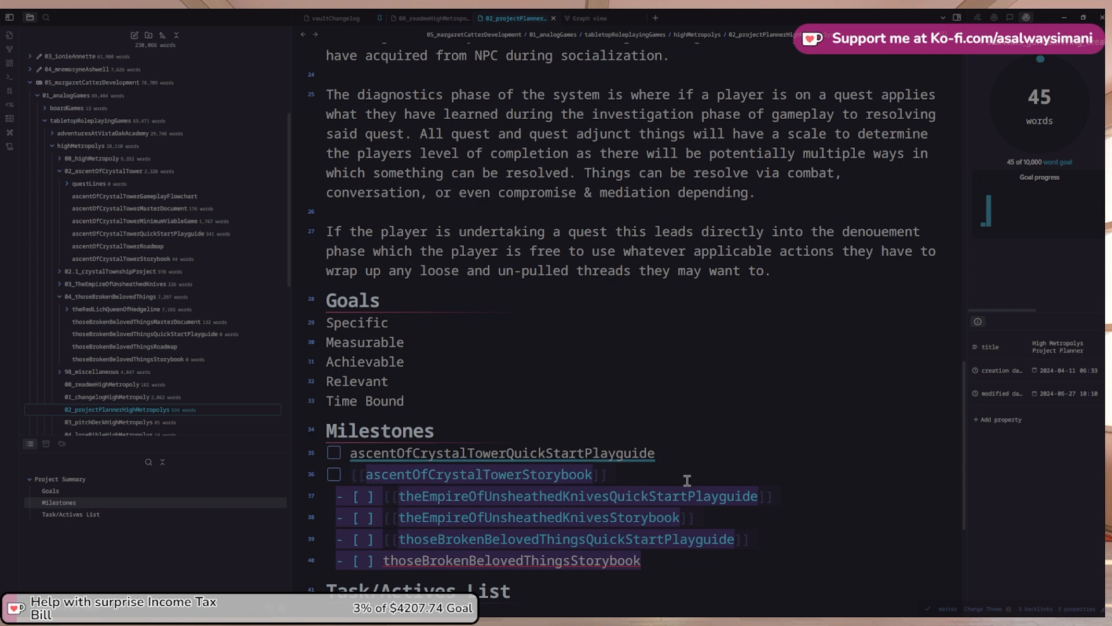
pyautogui.click(794, 479)
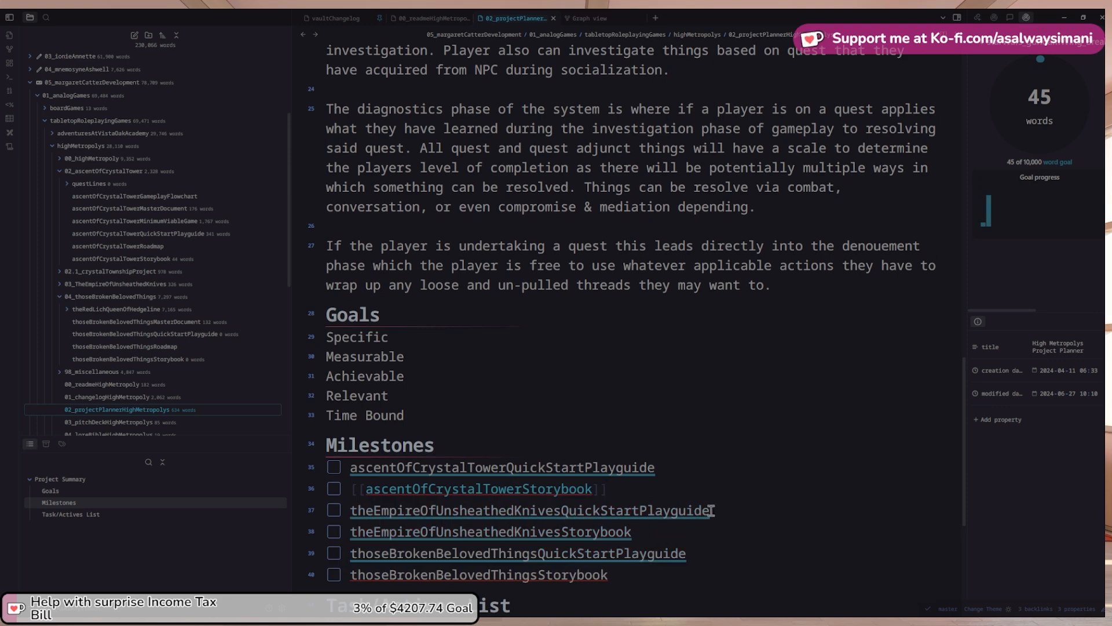
pyautogui.doubleClick(709, 510)
pyautogui.hotkey('ctrl', 'c')
# Add an '### Added' heading under 2024-06-27 in vaultChangelog with the Empire quick start playguide link
pyautogui.click(696, 511)
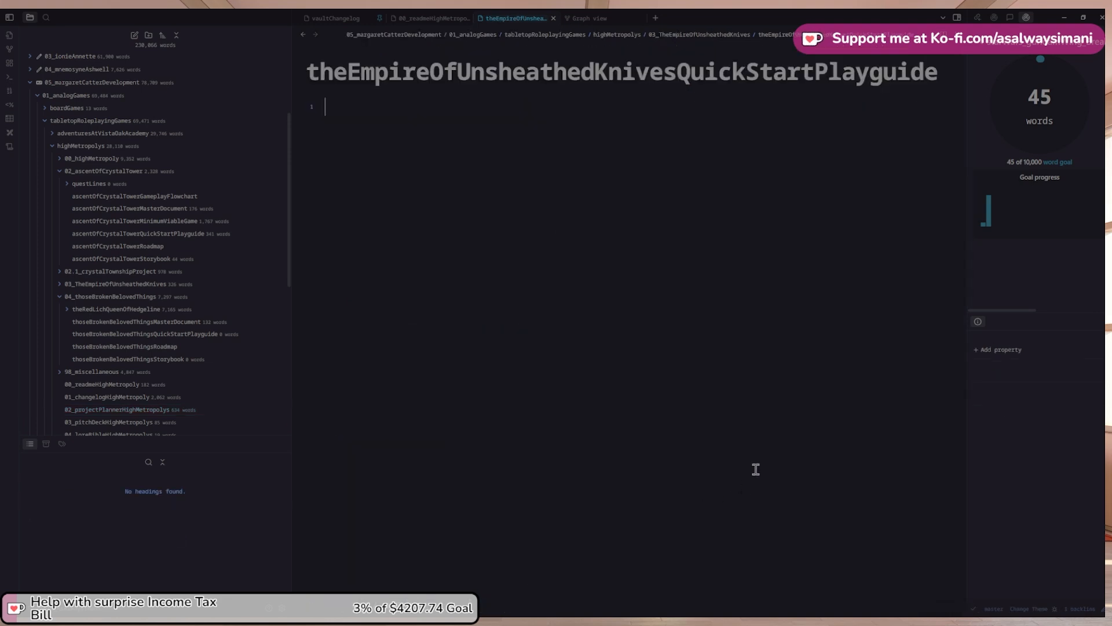
pyautogui.click(327, 18)
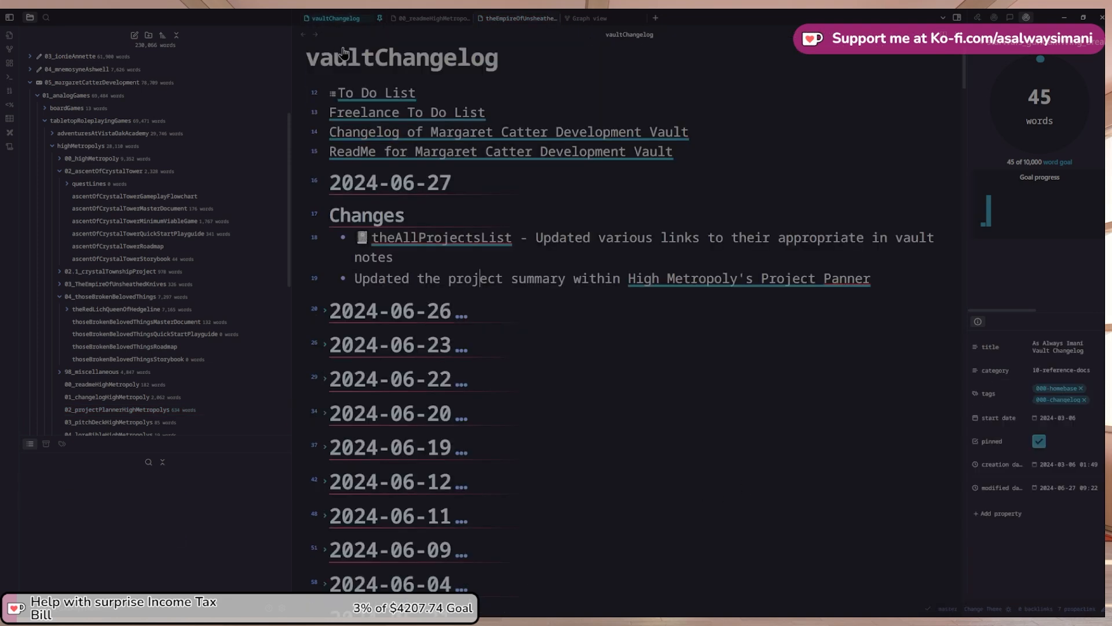
pyautogui.click(471, 181)
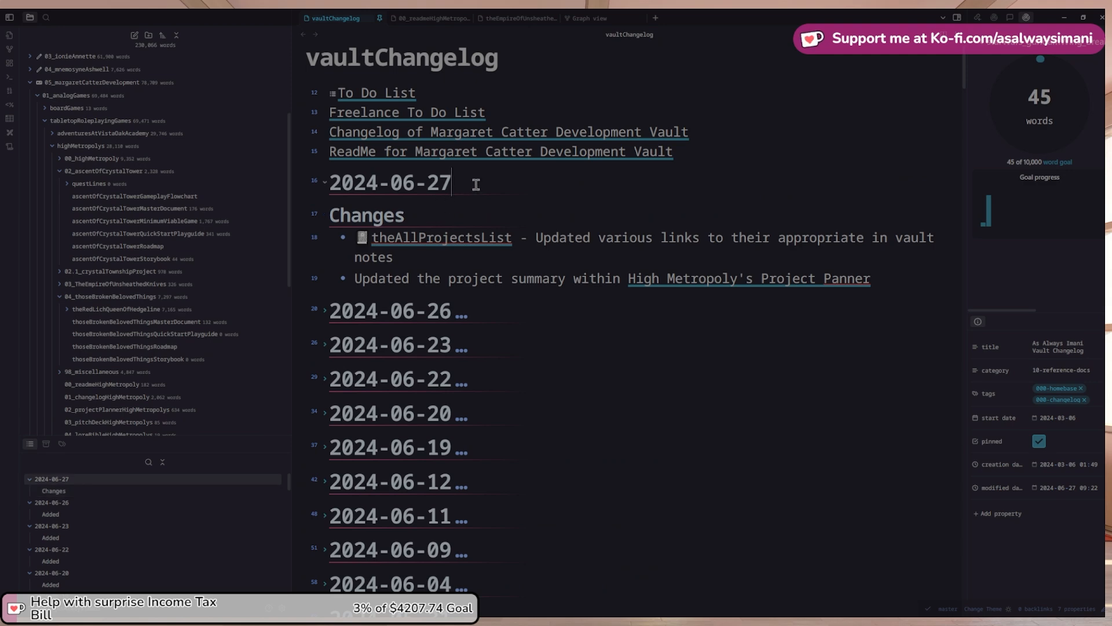
pyautogui.press('Return')
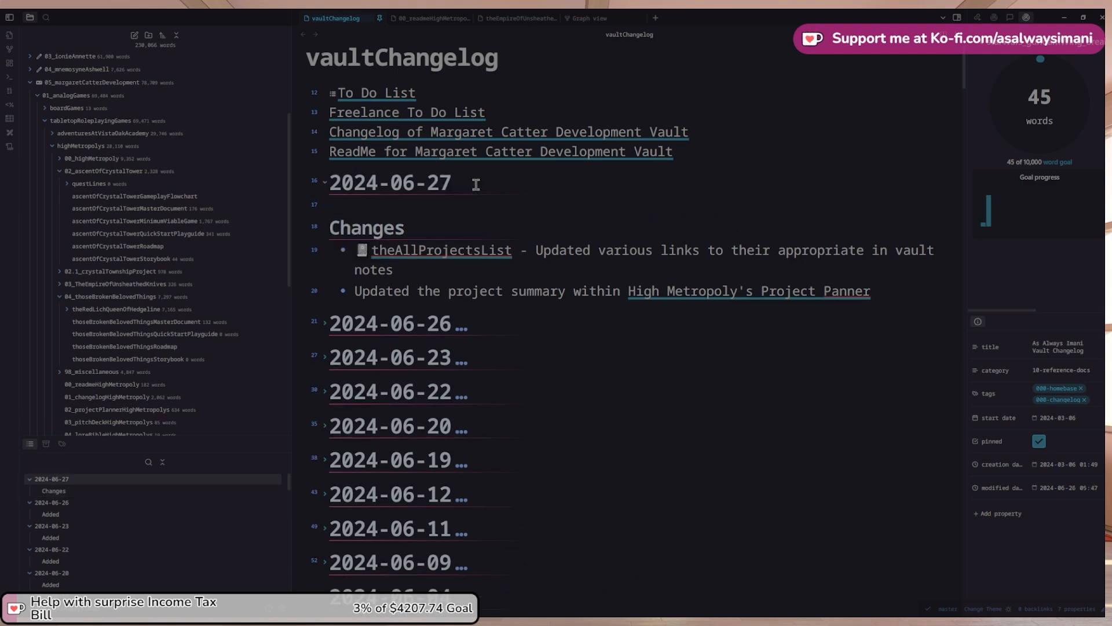
pyautogui.write('###')
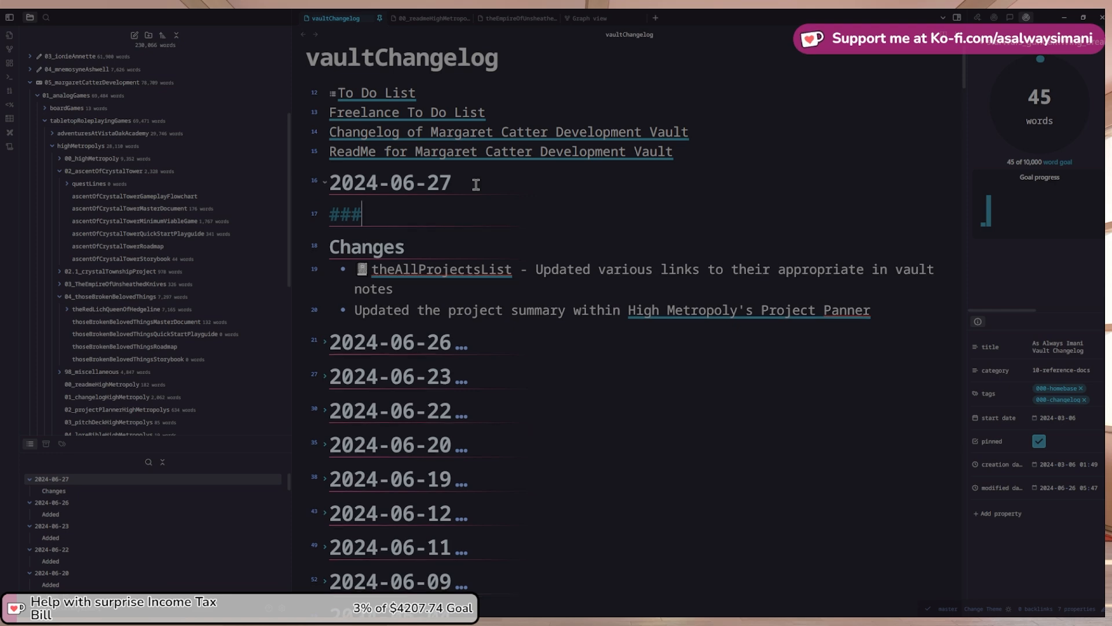
pyautogui.write(' Added')
pyautogui.press('Return')
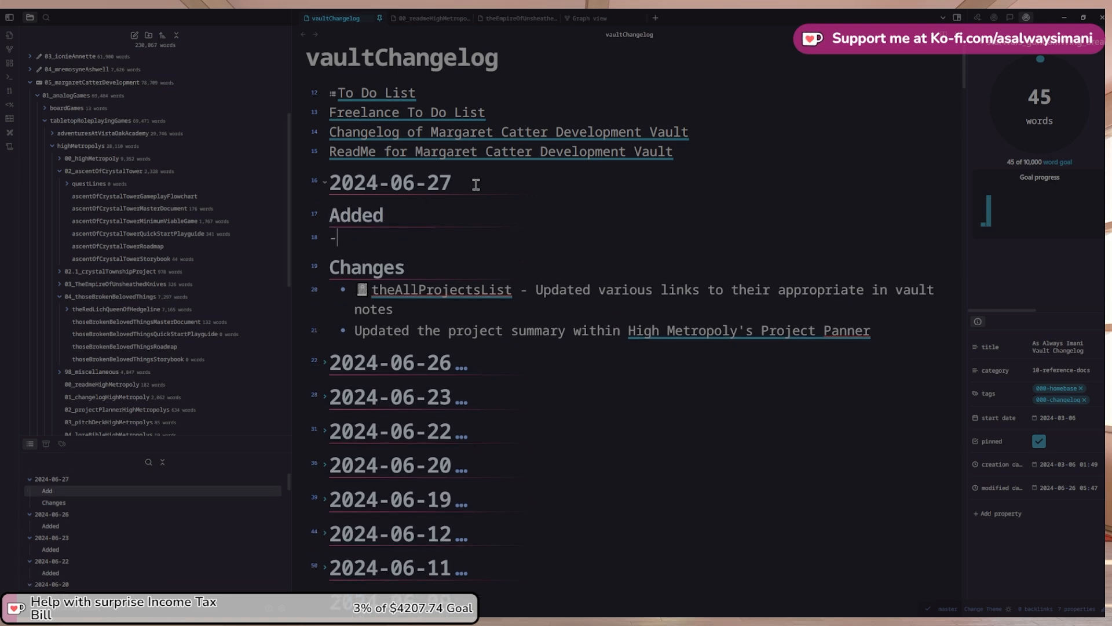
pyautogui.write('- [[')
pyautogui.hotkey('ctrl', 'v')
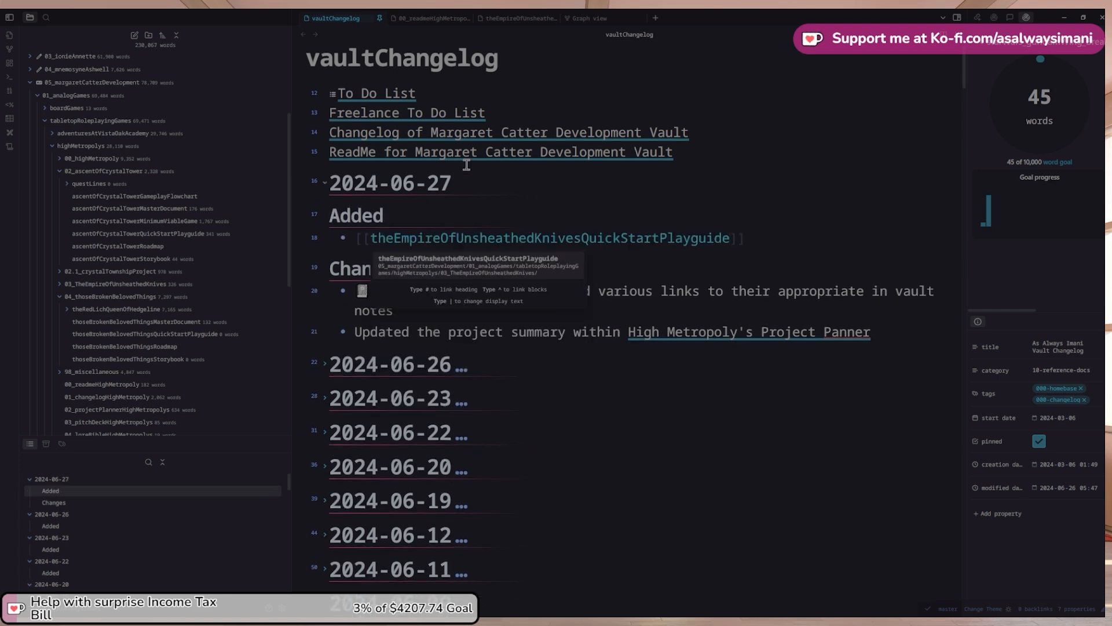
# Check the Empire quick start and Crystal Tower storybook notes opened from the Milestones links
pyautogui.scroll(1, 406, 104)
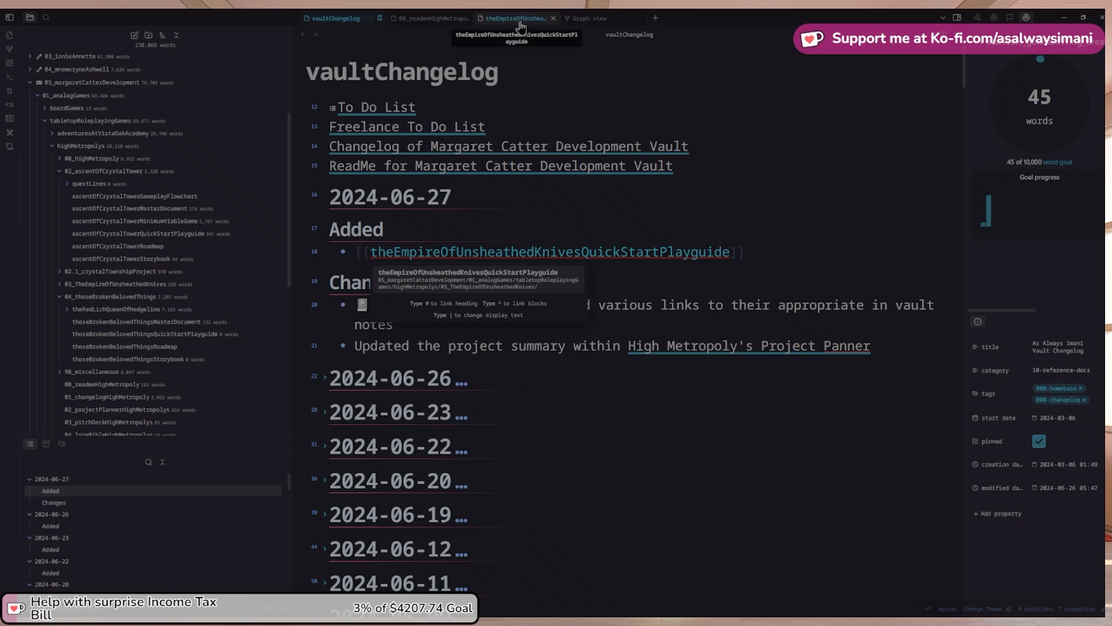
pyautogui.click(519, 20)
pyautogui.click(303, 34)
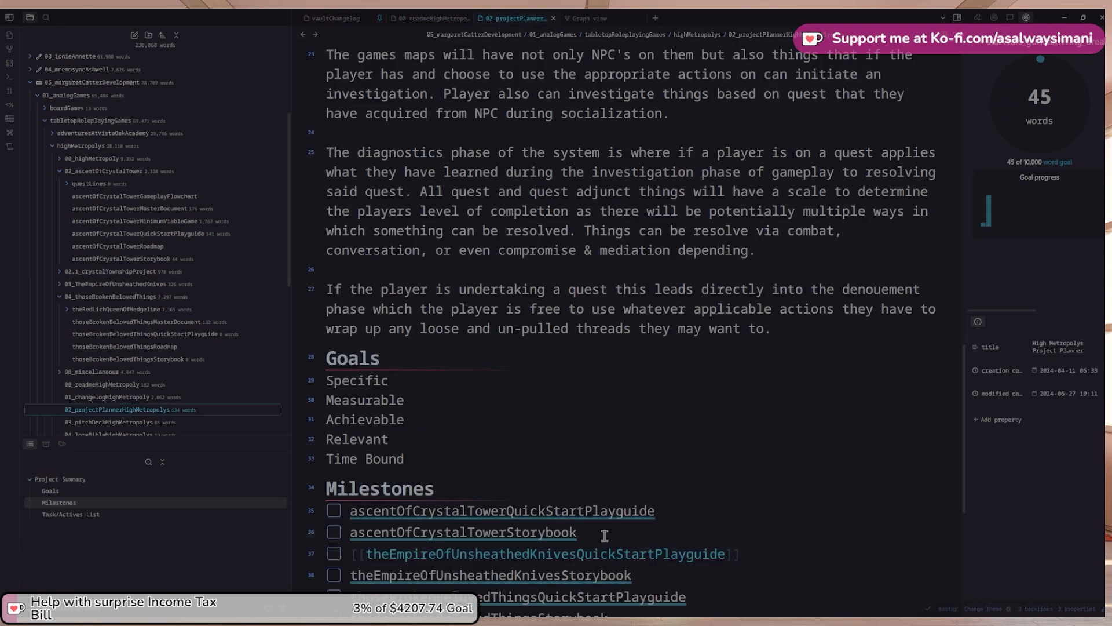
pyautogui.click(569, 533)
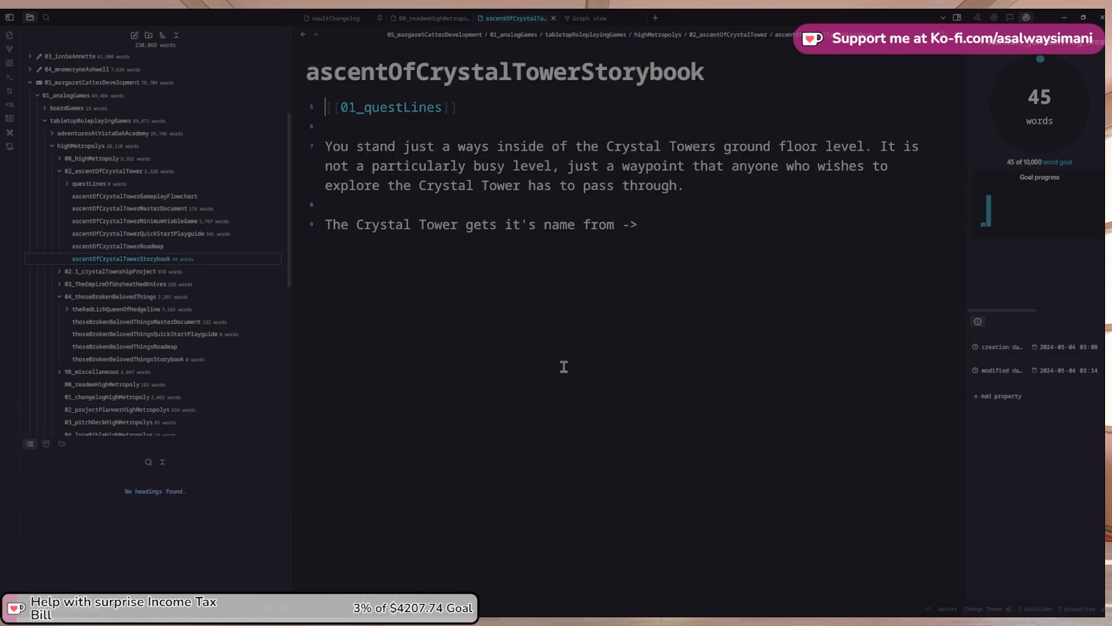
pyautogui.click(303, 35)
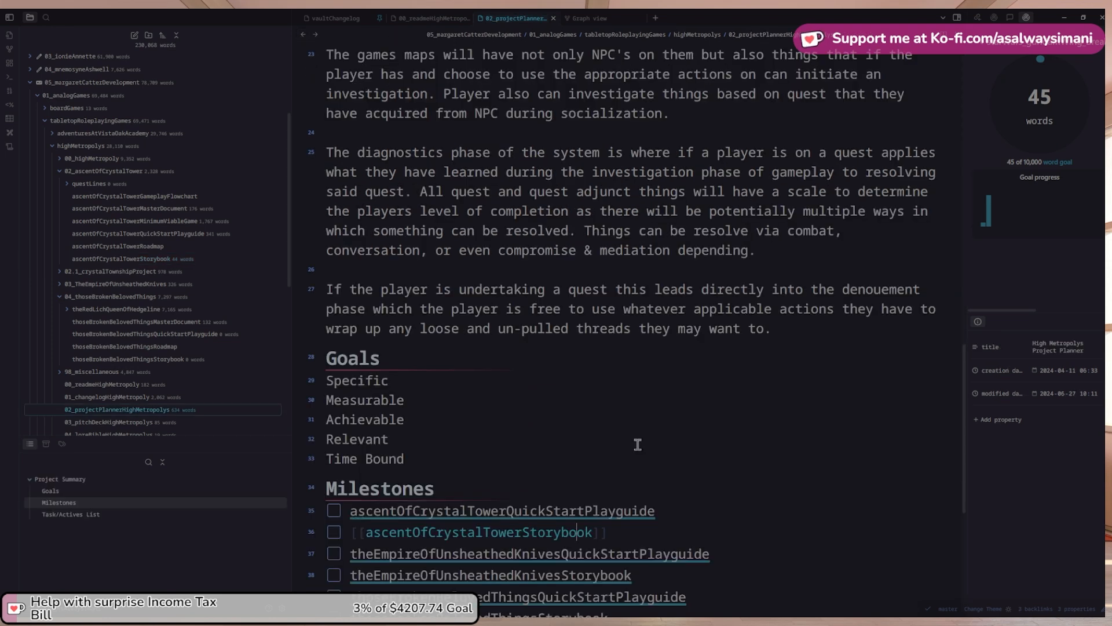
pyautogui.scroll(-1, 635, 509)
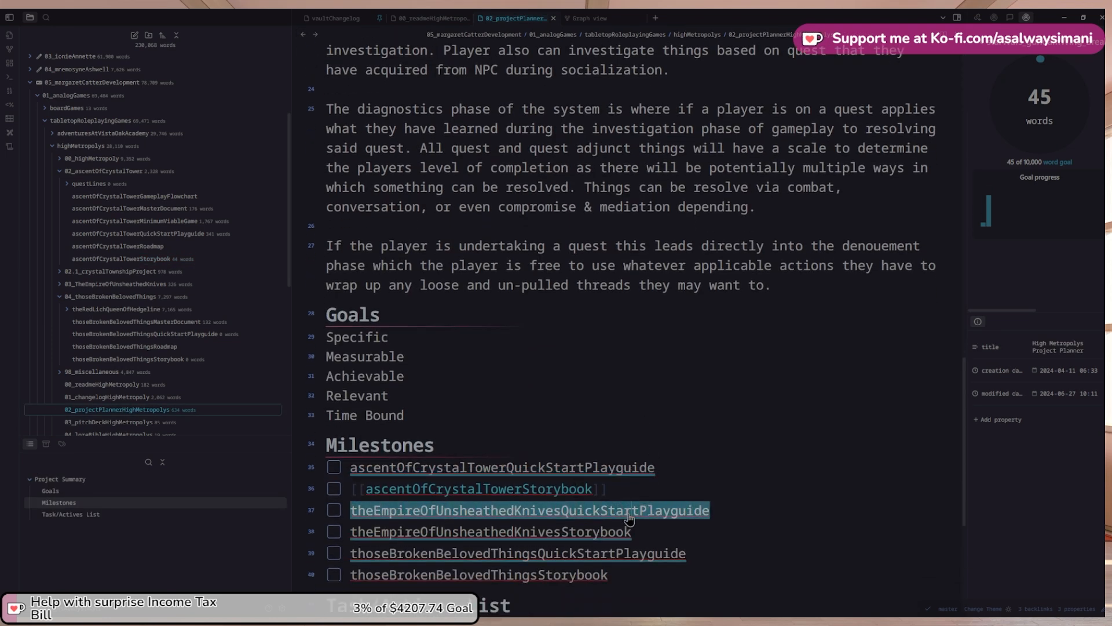
pyautogui.click(630, 511)
pyautogui.click(336, 18)
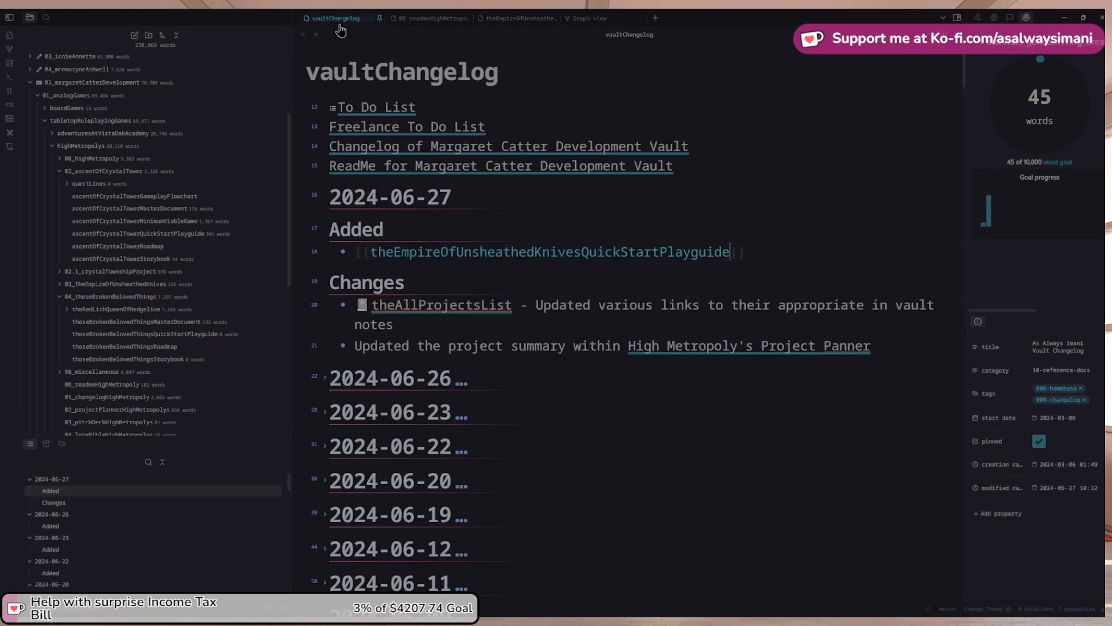
pyautogui.click(512, 19)
pyautogui.click(335, 19)
pyautogui.click(514, 18)
pyautogui.click(303, 34)
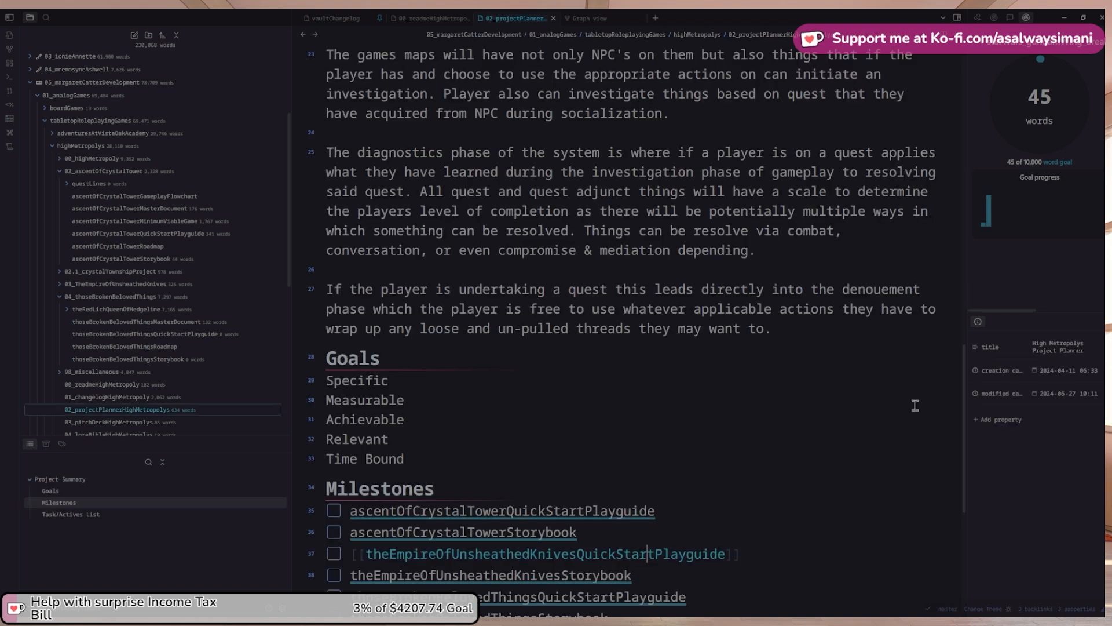
pyautogui.scroll(-1, 647, 539)
# Add a [[theEmpireOfUnsheathedKnivesStorybook]] bullet to the vaultChangelog Added list
pyautogui.click(645, 535)
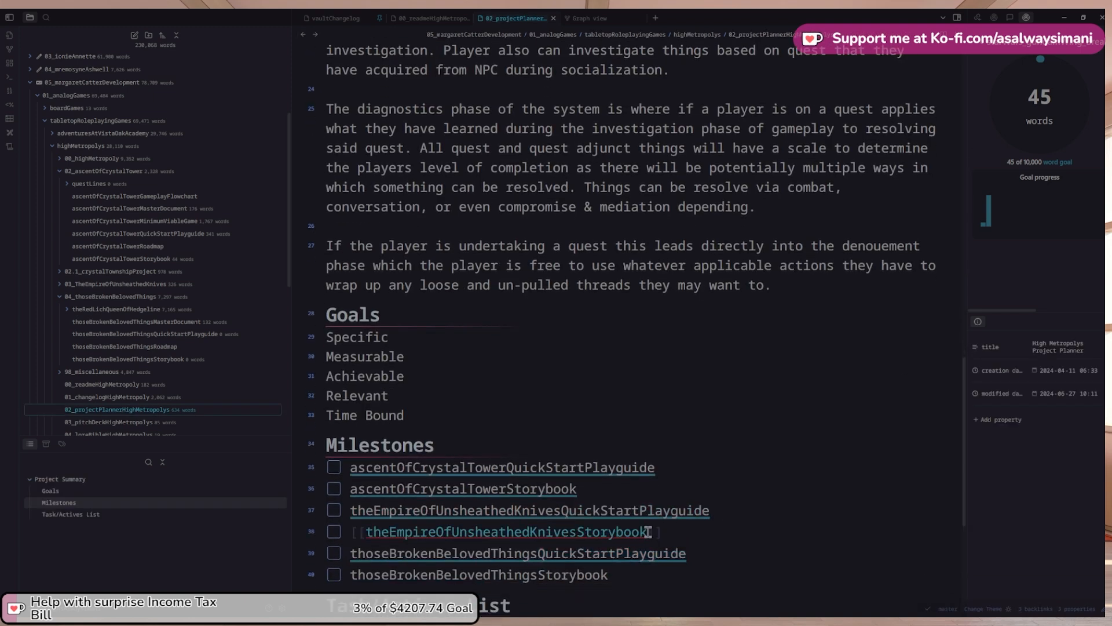
pyautogui.moveTo(648, 532); pyautogui.dragTo(364, 531)
pyautogui.hotkey('ctrl', 'c')
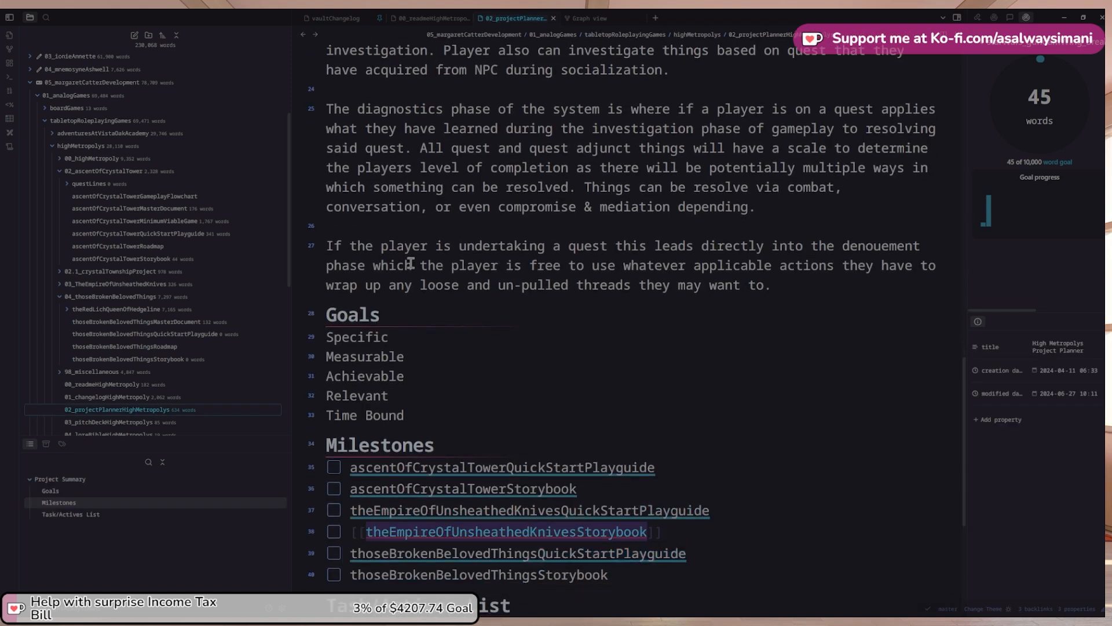
pyautogui.click(335, 18)
pyautogui.press('Return')
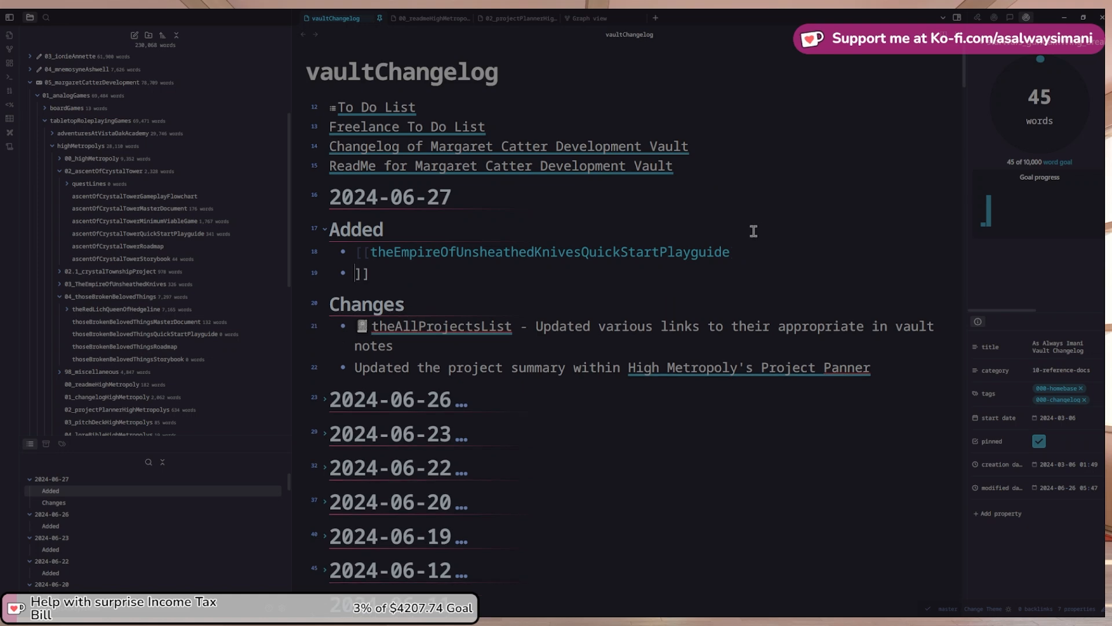
pyautogui.press('BackSpace')
pyautogui.press('Return')
pyautogui.press('Return')
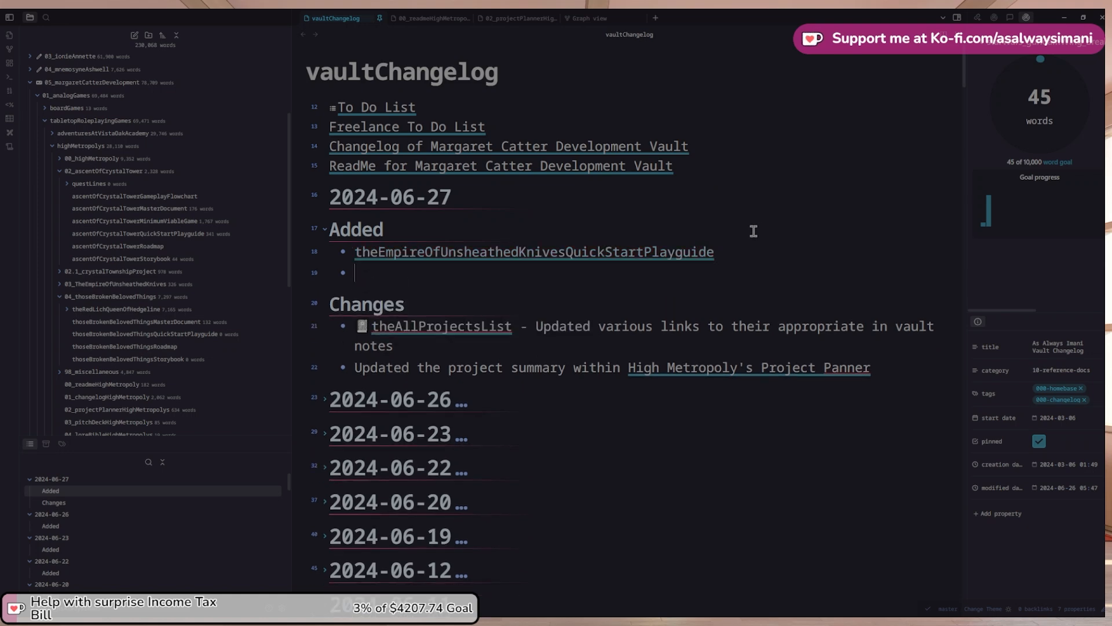
pyautogui.write('[[')
pyautogui.hotkey('ctrl', 'v')
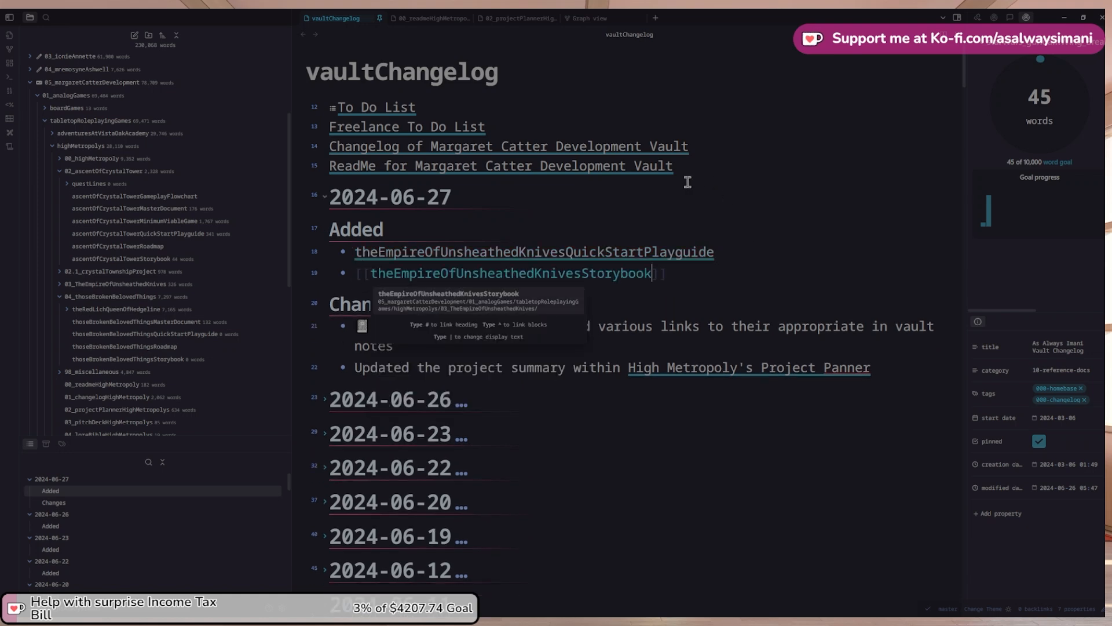
# Wrap the thoseBrokenBelovedThingsStorybook milestone in [[ ]] and copy the last two milestone lines
pyautogui.click(413, 18)
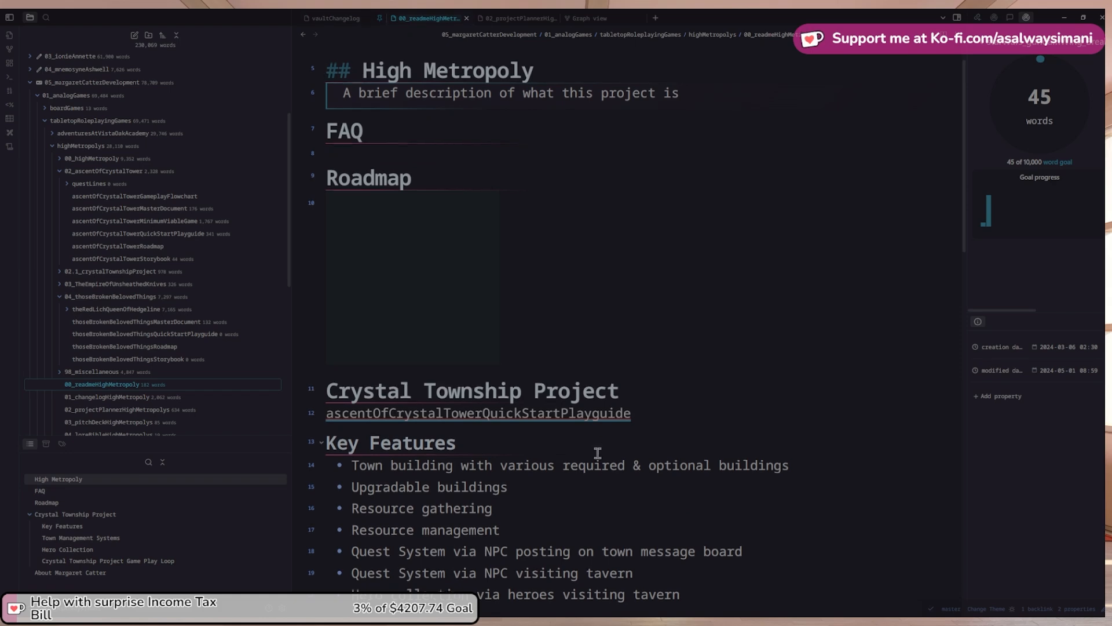
pyautogui.scroll(-1, 598, 453)
pyautogui.click(499, 21)
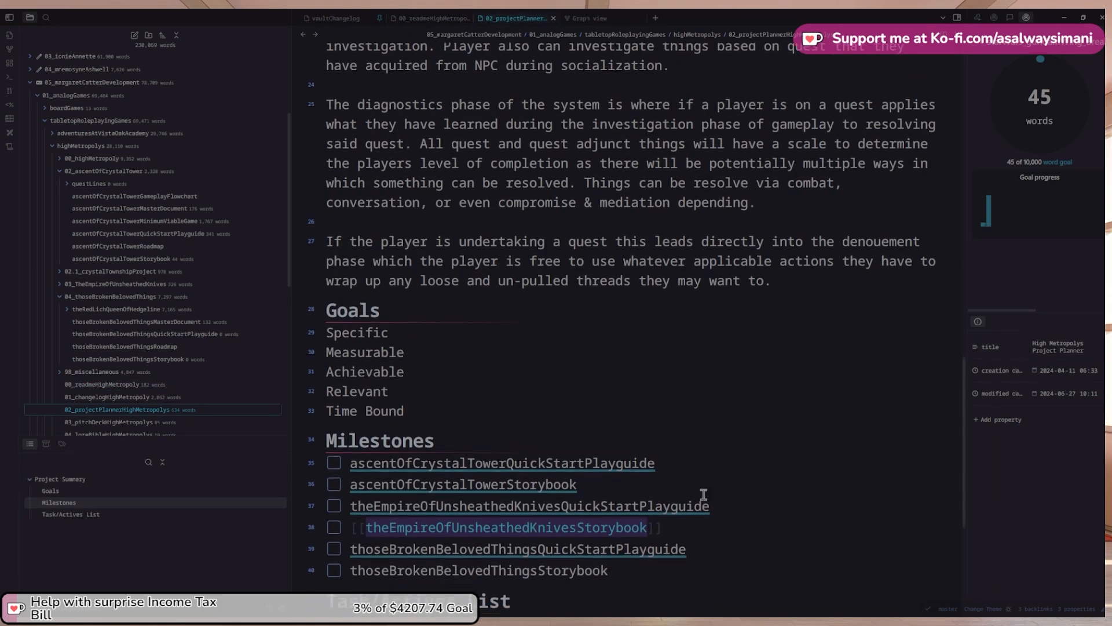
pyautogui.scroll(-1, 703, 494)
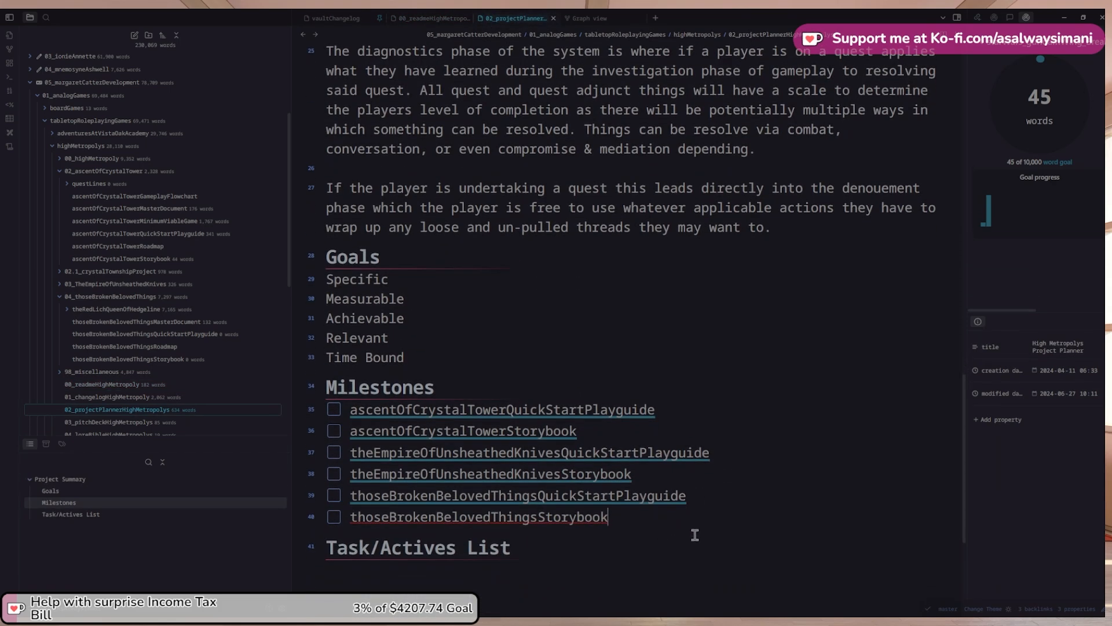
pyautogui.hotkey('shift', 'Home')
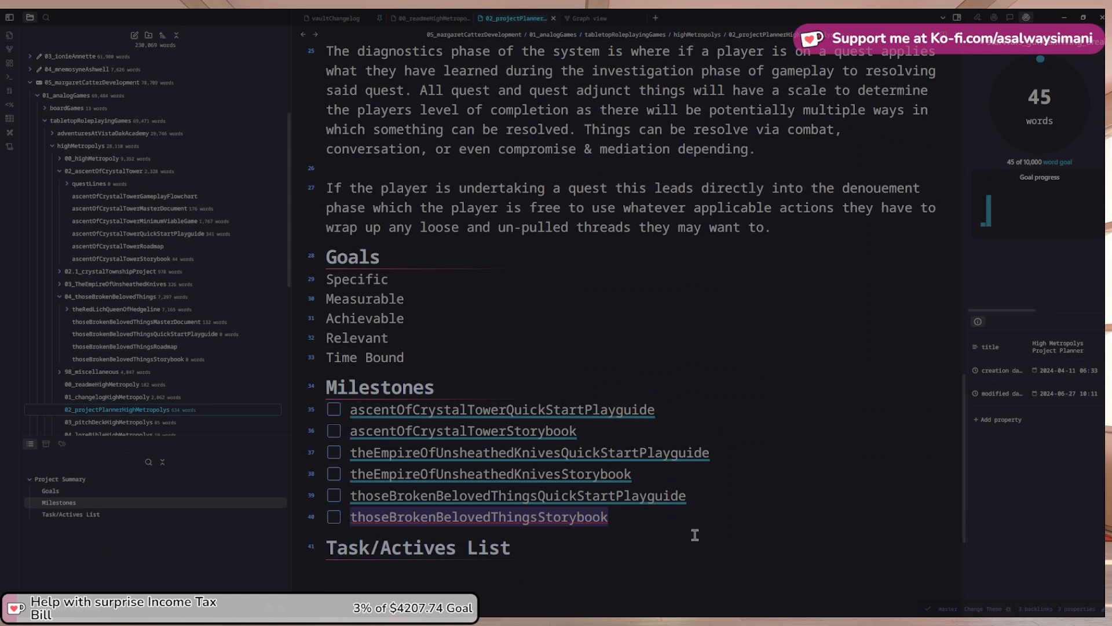
pyautogui.write('[[')
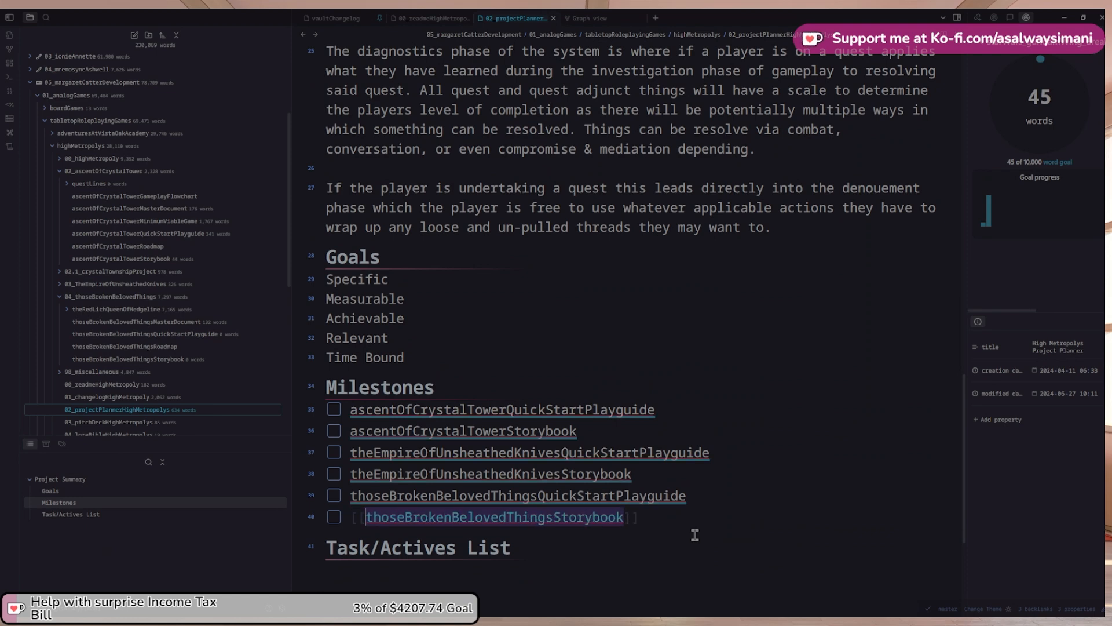
pyautogui.hotkey('shift', 'Up')
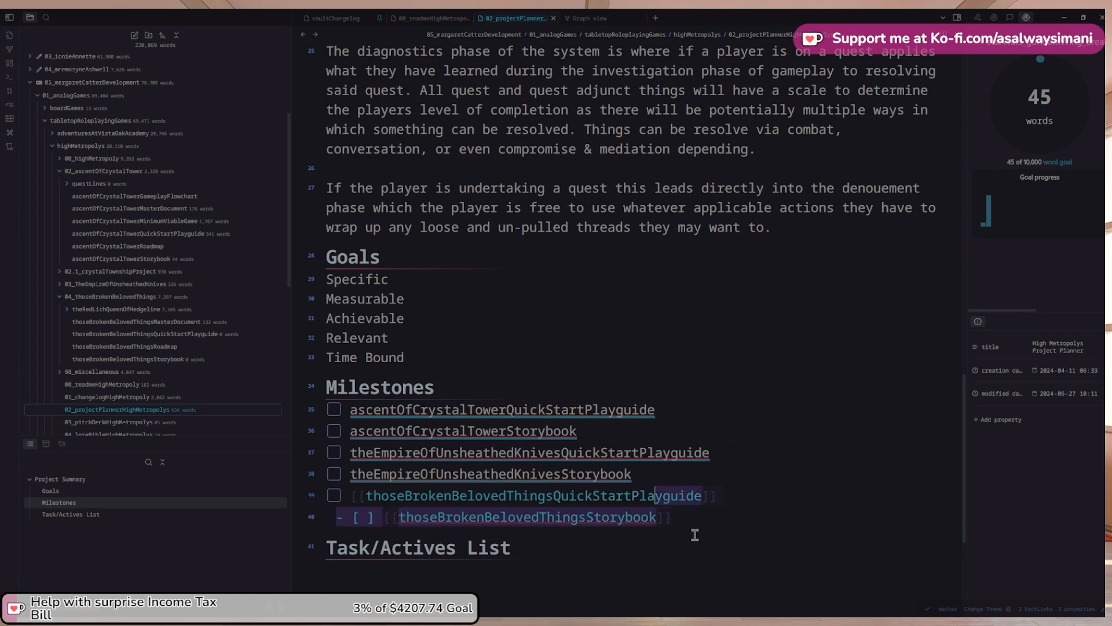
pyautogui.hotkey('shift', 'Home')
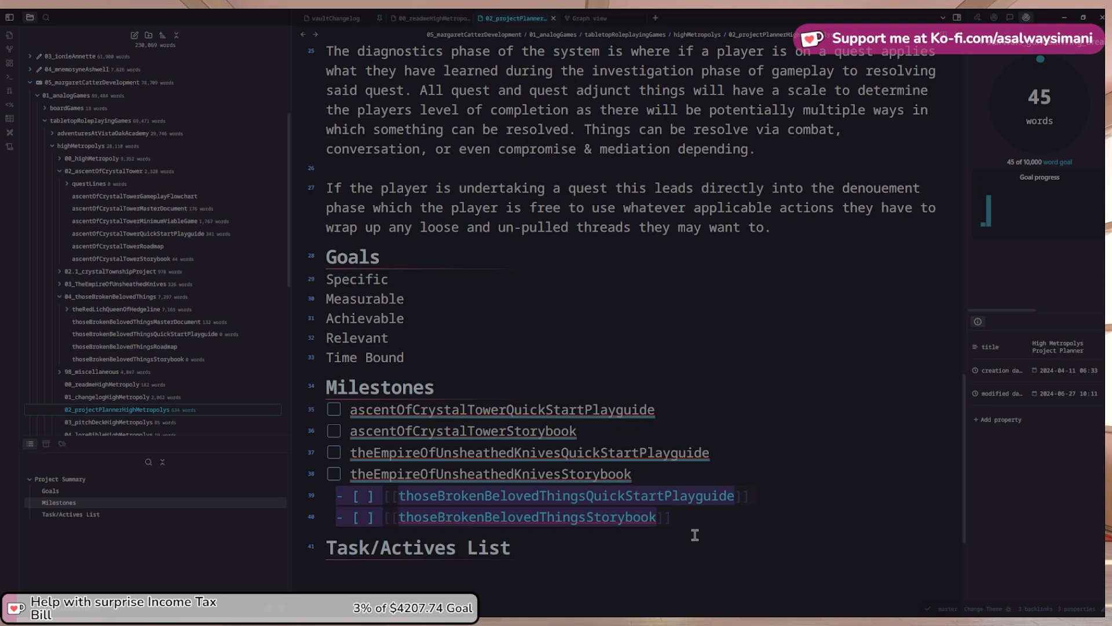
# Paste both thoseBrokenBelovedThings links into the Added list without checkboxes and copy all four links
pyautogui.click(325, 19)
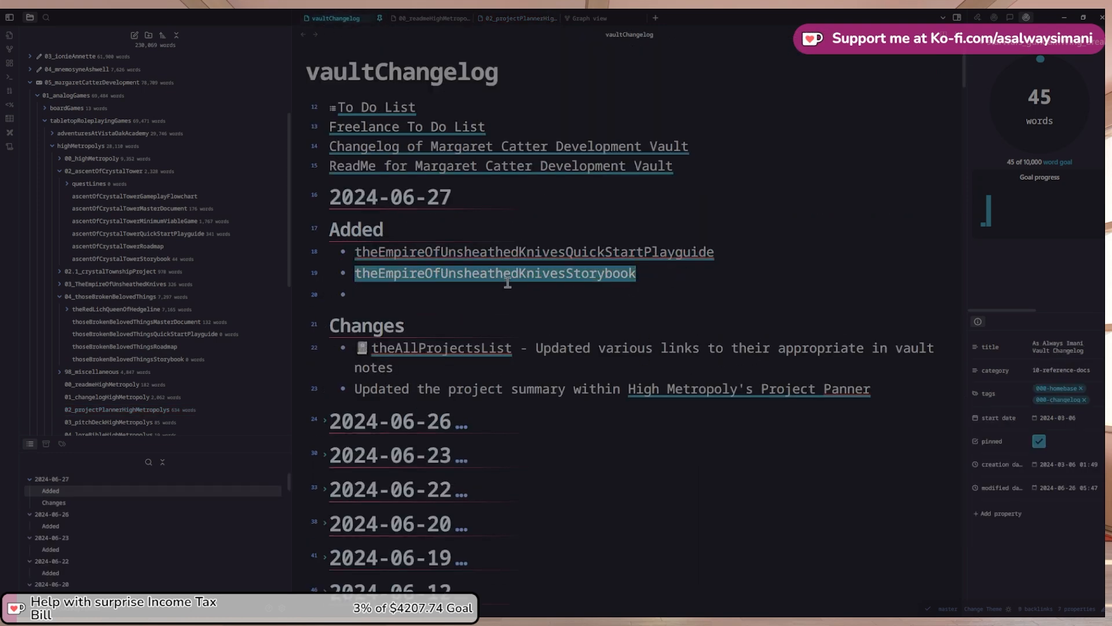
pyautogui.write('[[thoseBrokenBelovedThingsQuickStartPlayguide]] [[thoseBrokenBelovedThingsStorybook]]')
pyautogui.click(357, 294)
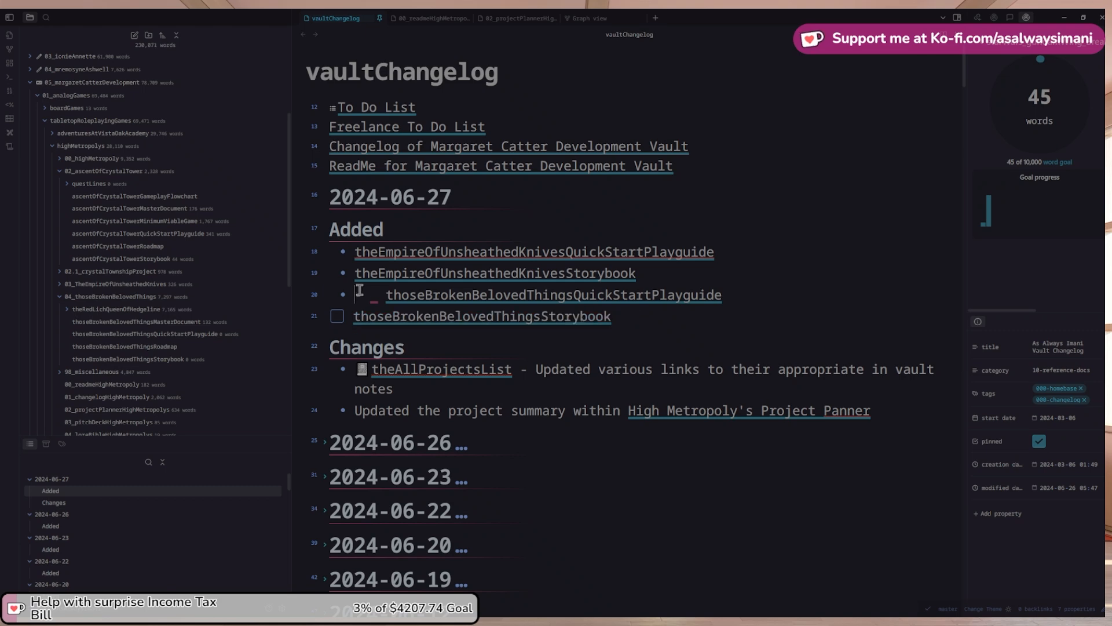
pyautogui.press('Delete')
pyautogui.press('Delete')
pyautogui.press('Delete')
pyautogui.press('Delete')
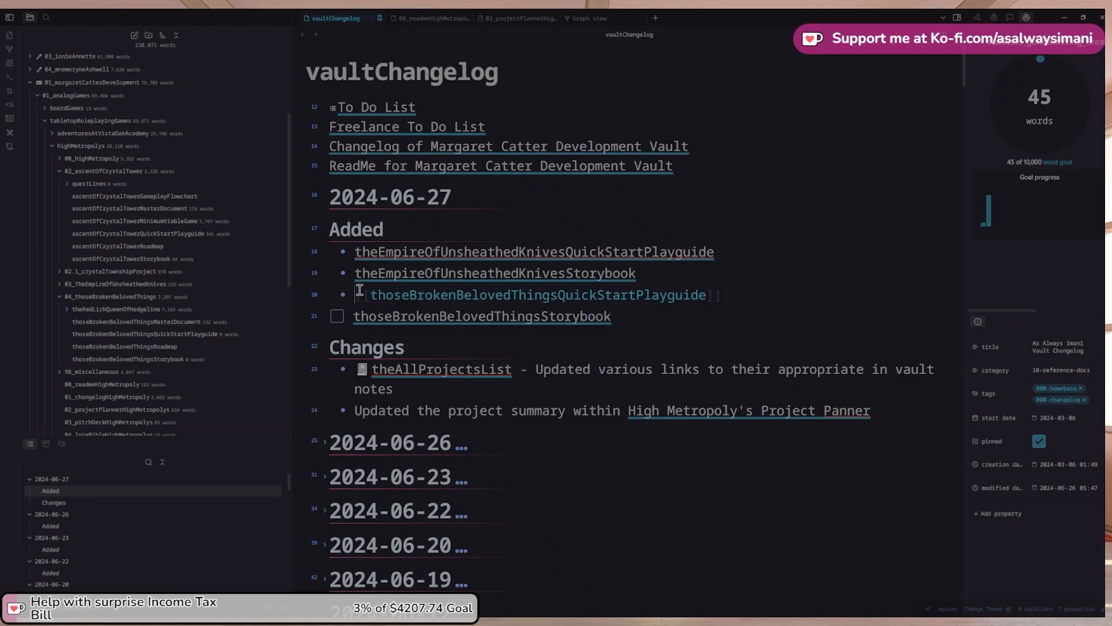
pyautogui.press('Down')
pyautogui.press('Delete')
pyautogui.hotkey('ctrl', 'z')
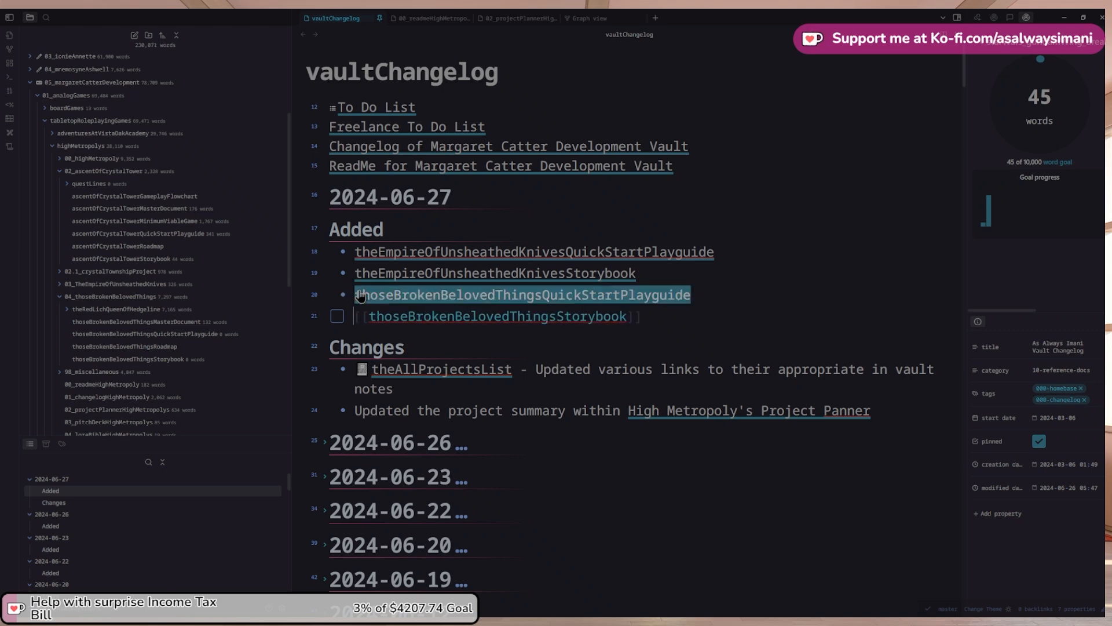
pyautogui.press('BackSpace')
pyautogui.press('BackSpace')
pyautogui.press('BackSpace')
pyautogui.press('BackSpace')
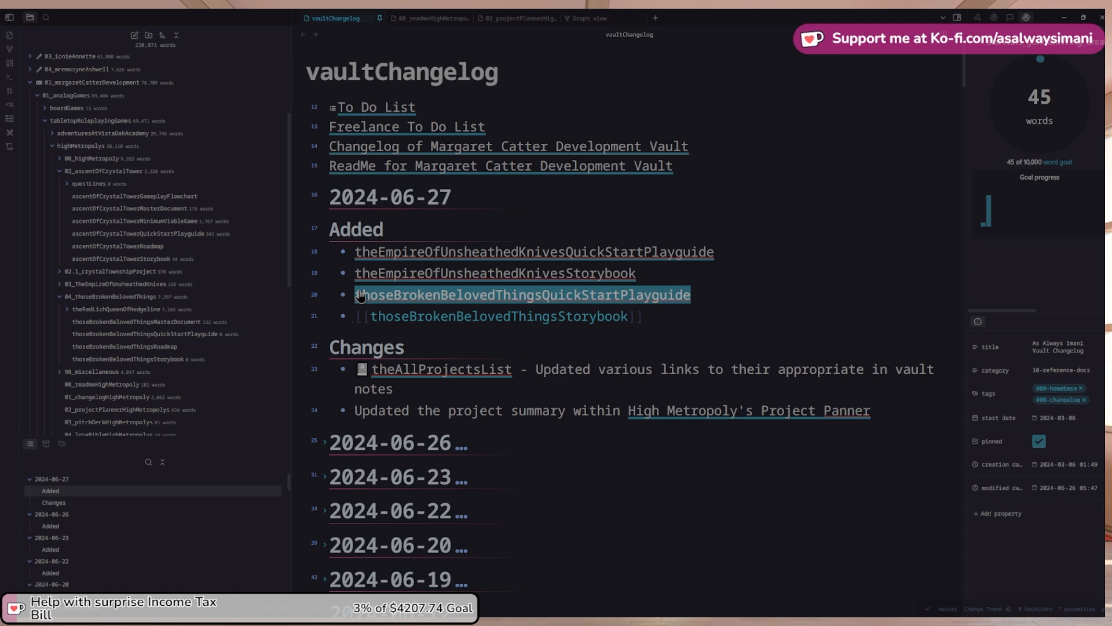
pyautogui.press('End')
pyautogui.hotkey('shift', 'Up')
pyautogui.hotkey('shift', 'Up')
pyautogui.hotkey('shift', 'Up')
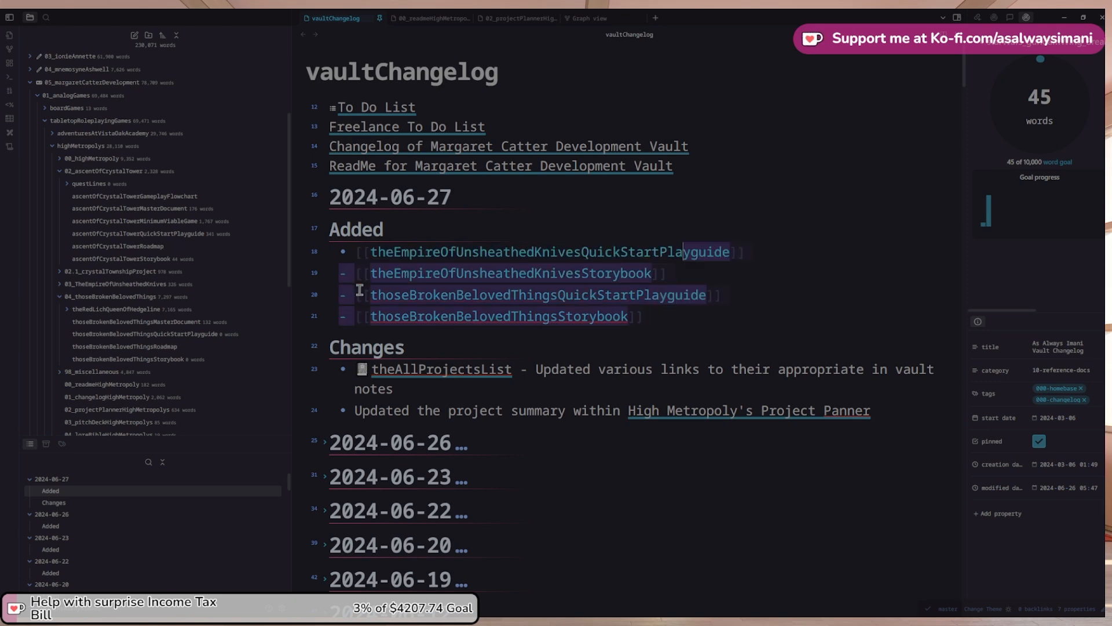
pyautogui.hotkey('shift', 'Home')
pyautogui.hotkey('ctrl', 'c')
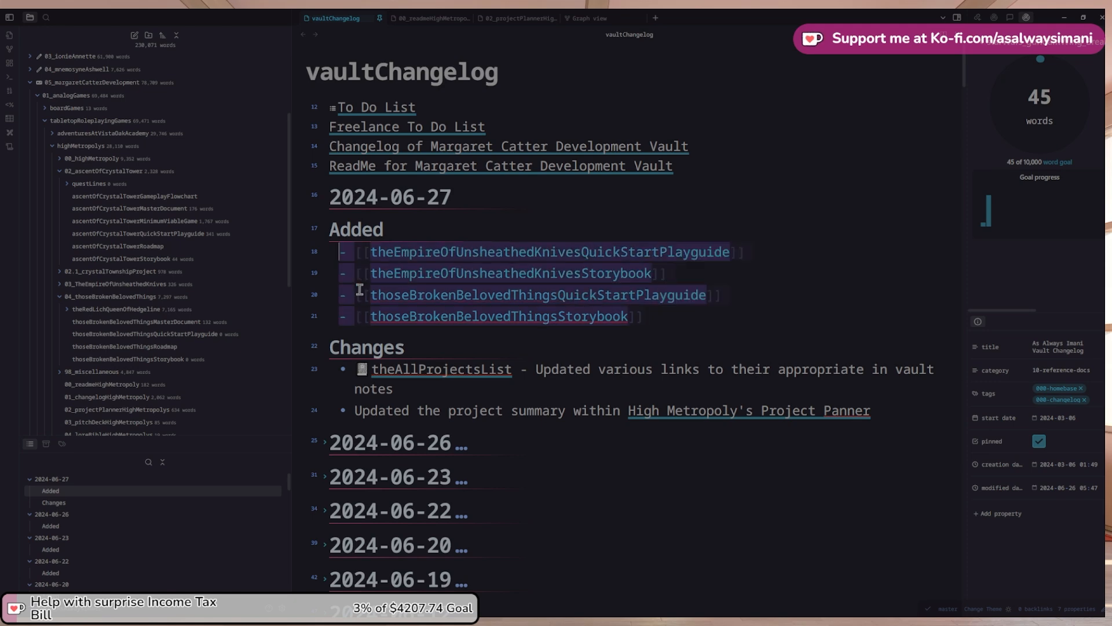
# In 01_changelogHighMetropoly, add '### Added' under 2024-06-27 with the four new Empire and thoseBrokenBelovedThings note links
pyautogui.click(435, 23)
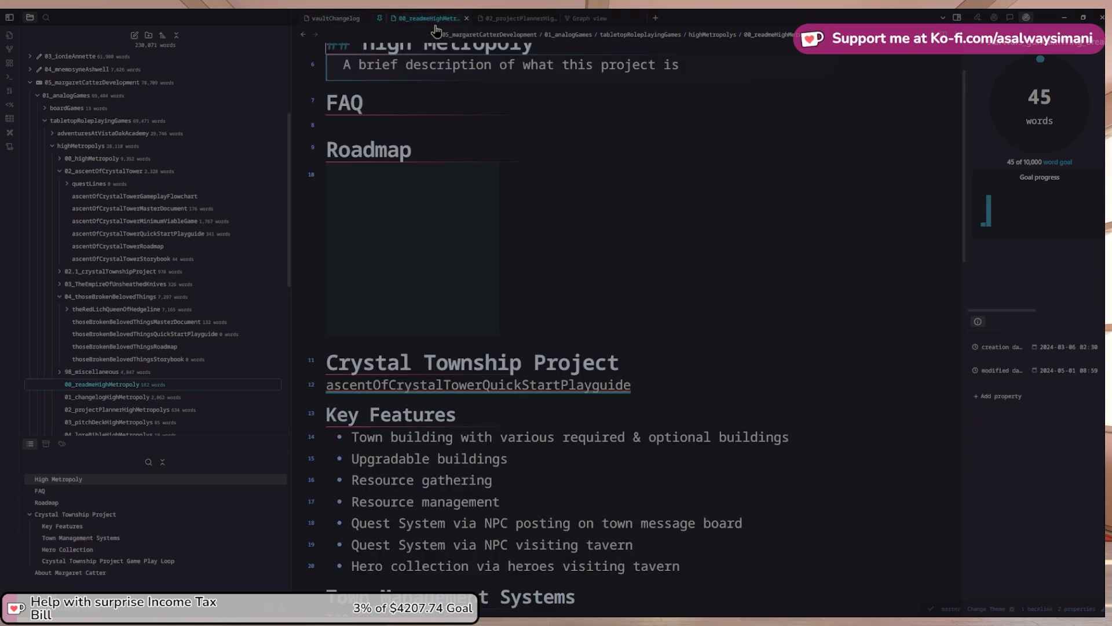
pyautogui.scroll(-2, 174, 302)
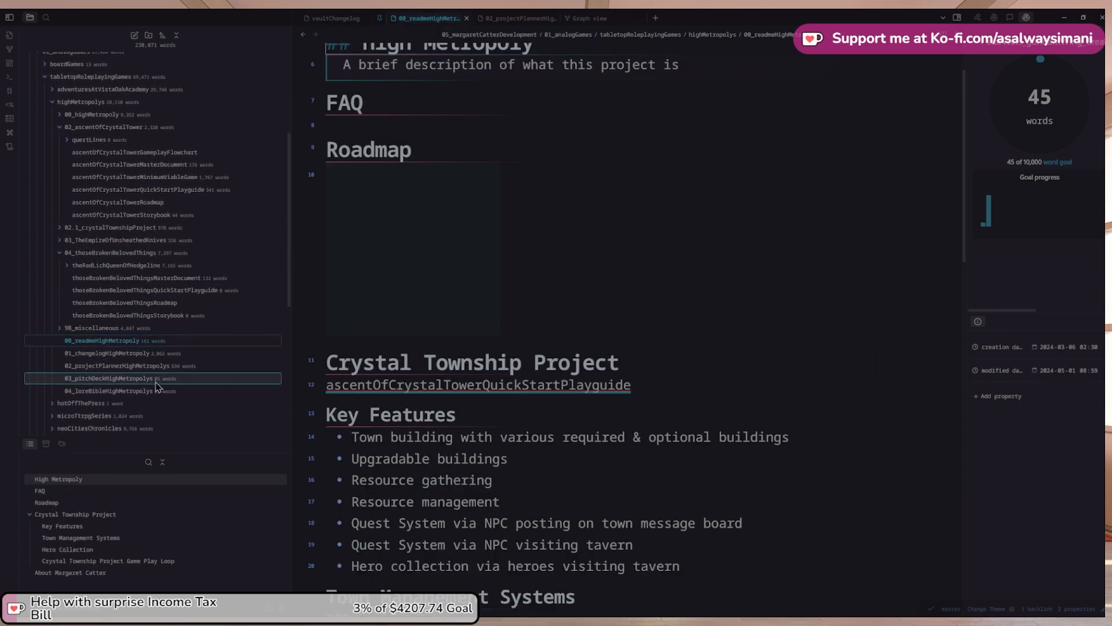
pyautogui.click(148, 354)
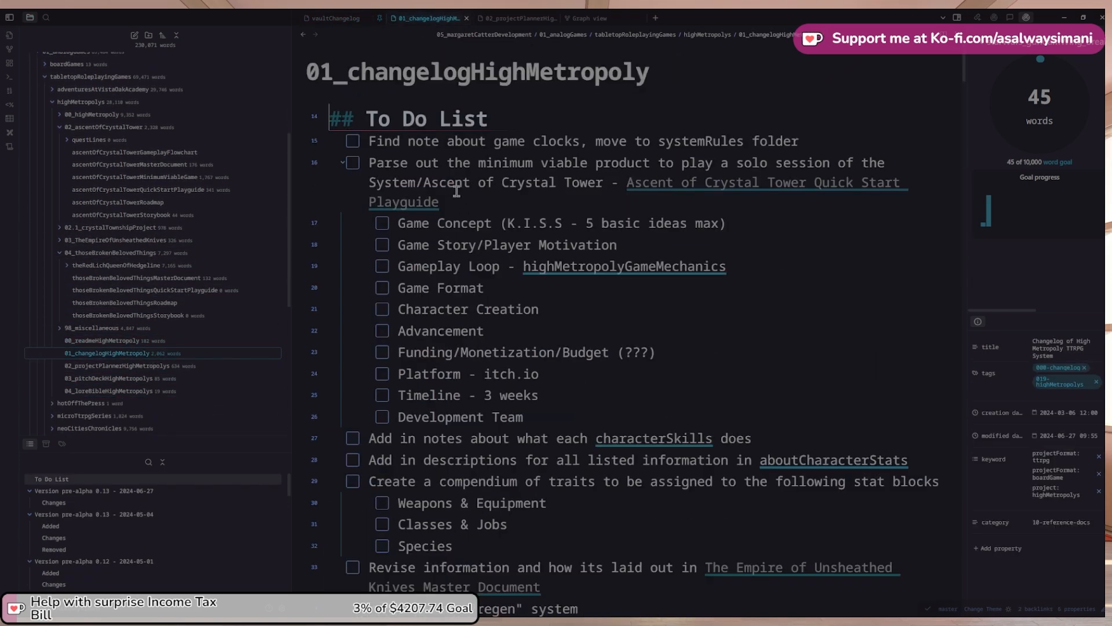
pyautogui.scroll(-15, 457, 192)
pyautogui.tripleClick(590, 268)
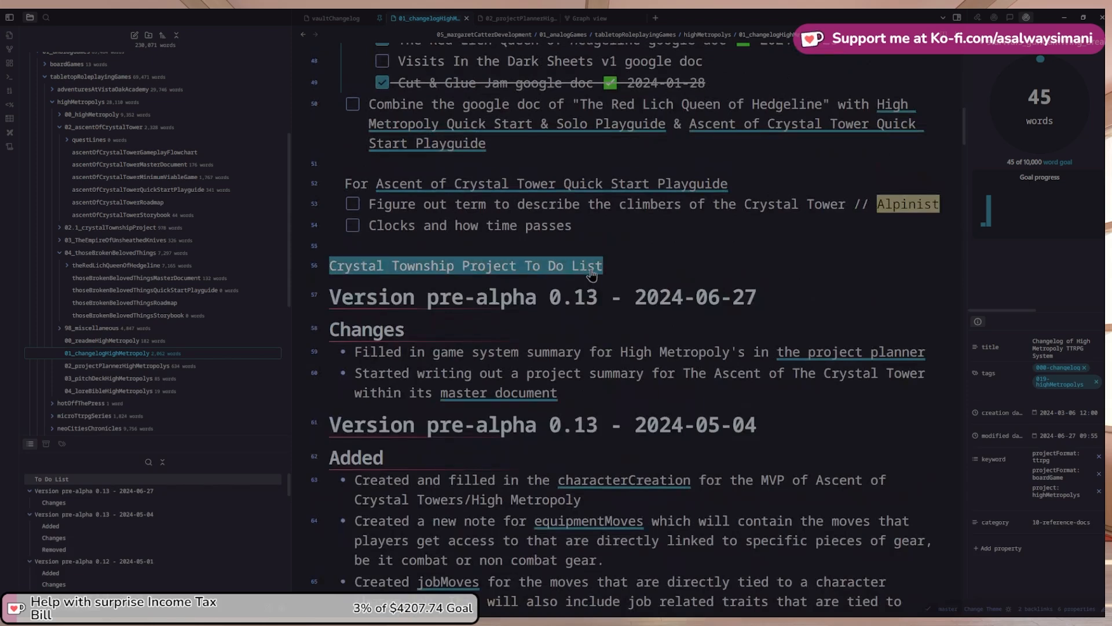
pyautogui.click(805, 289)
pyautogui.press('Return')
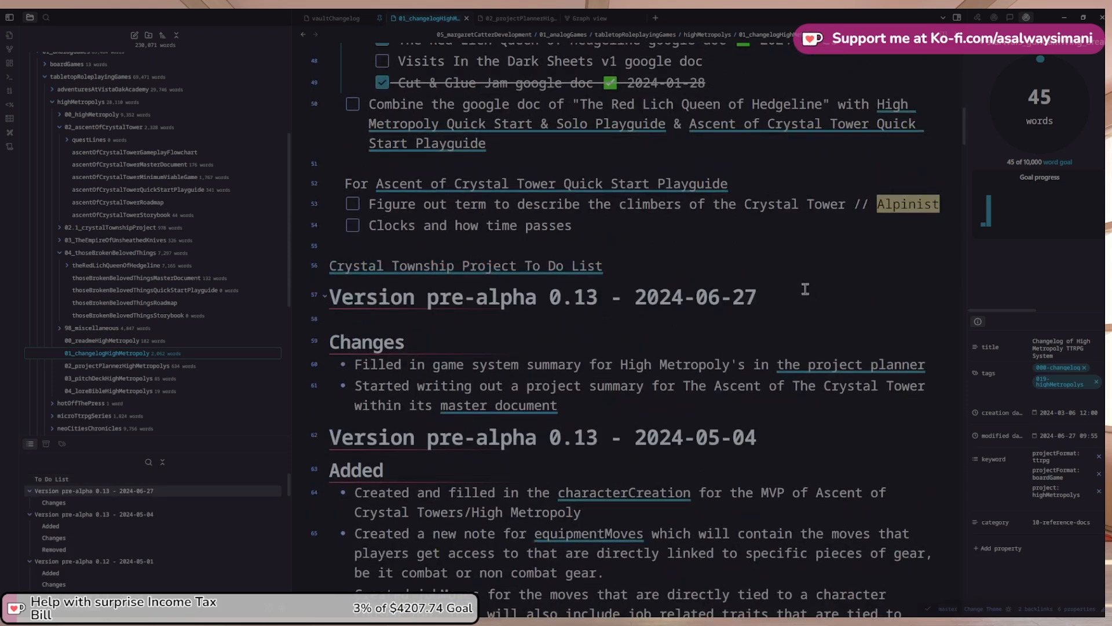
pyautogui.write('### A')
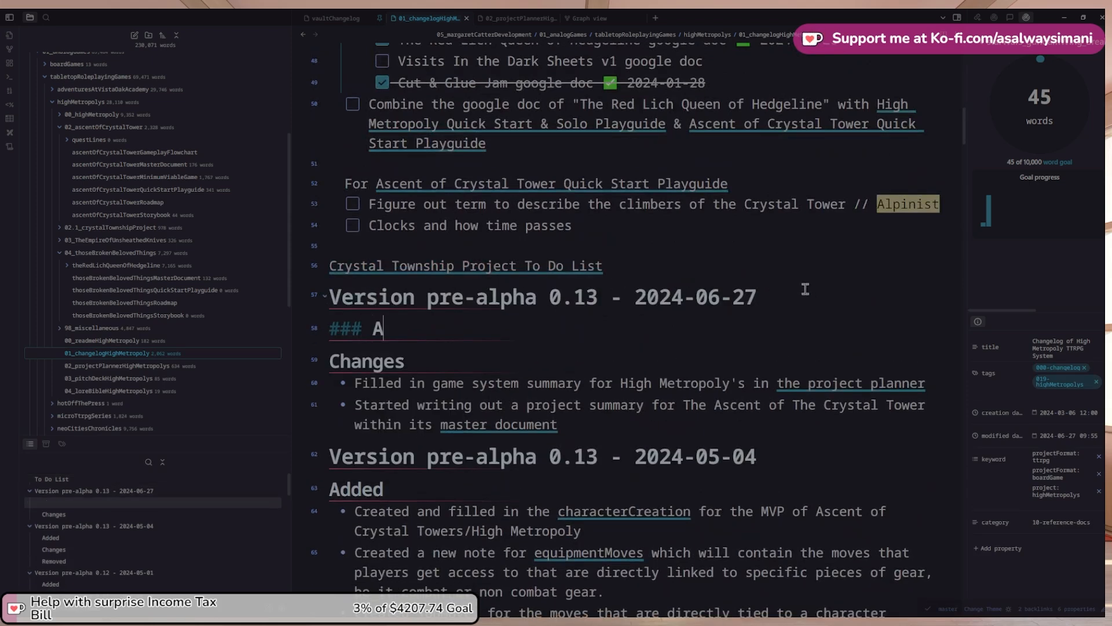
pyautogui.write('dded')
pyautogui.press('Return')
pyautogui.hotkey('ctrl', 'v')
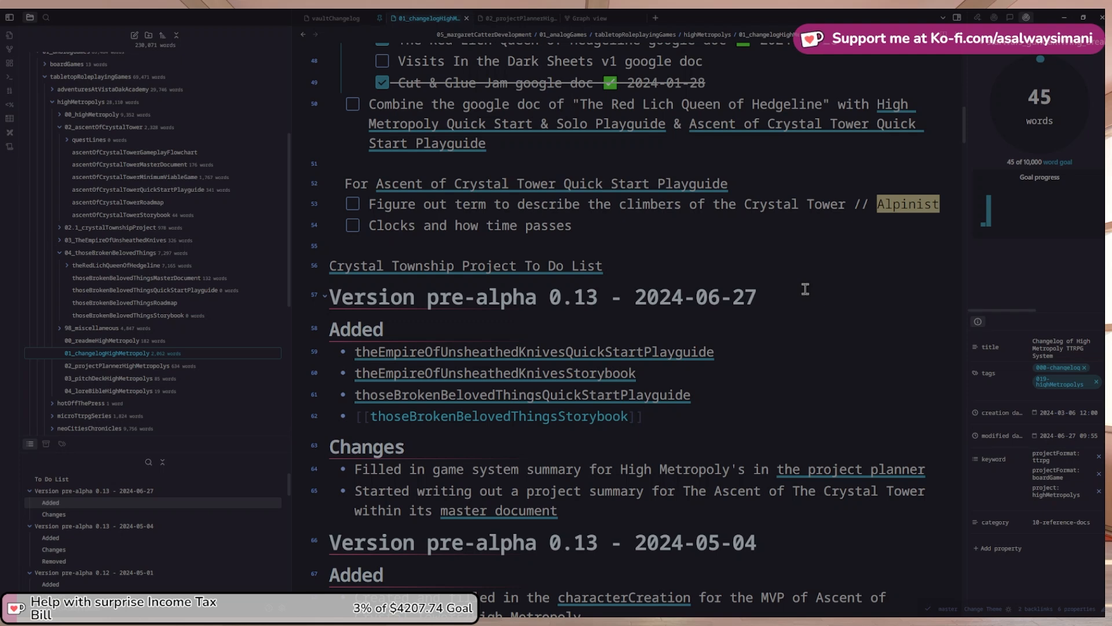
pyautogui.scroll(-1, 627, 142)
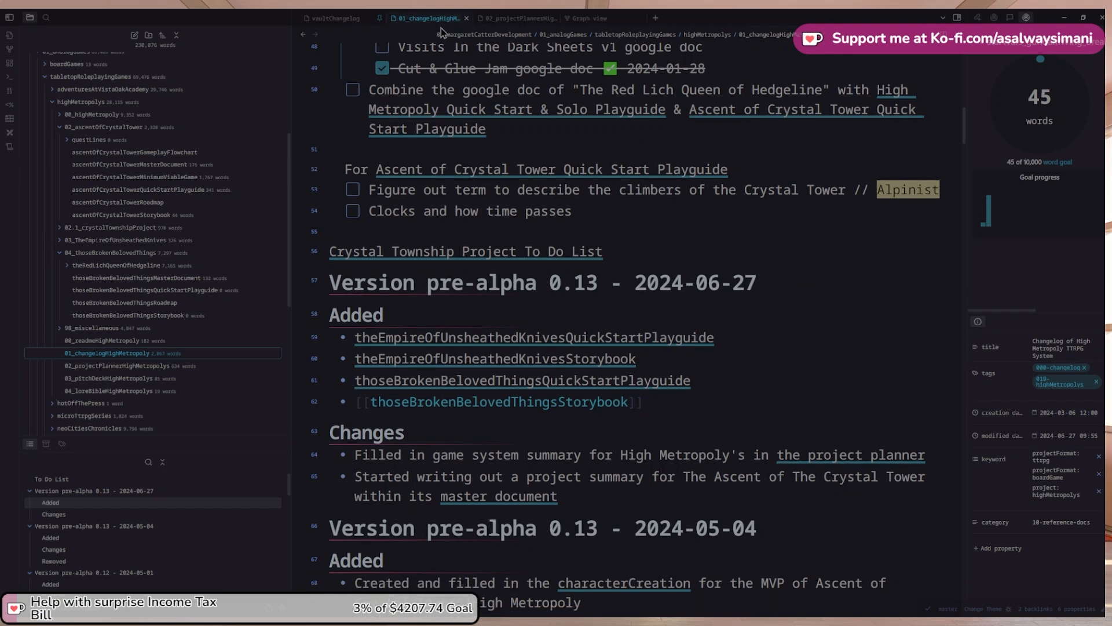
pyautogui.click(509, 19)
# Add an empty '- [ ]' checkbox line directly under the Milestones heading
pyautogui.click(573, 296)
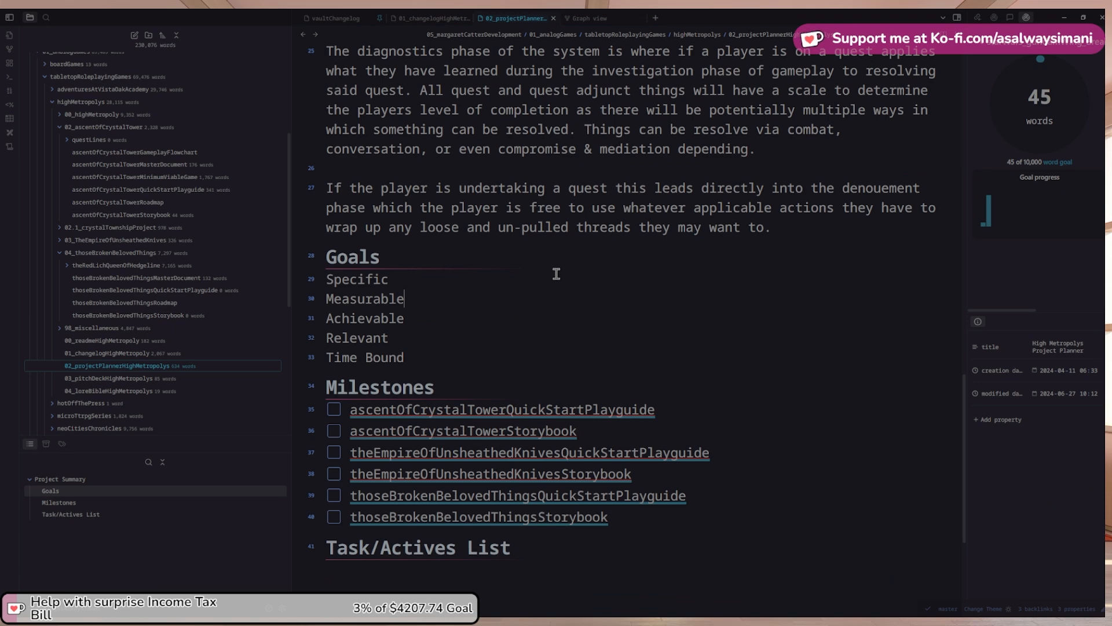
pyautogui.click(489, 384)
pyautogui.press('Return')
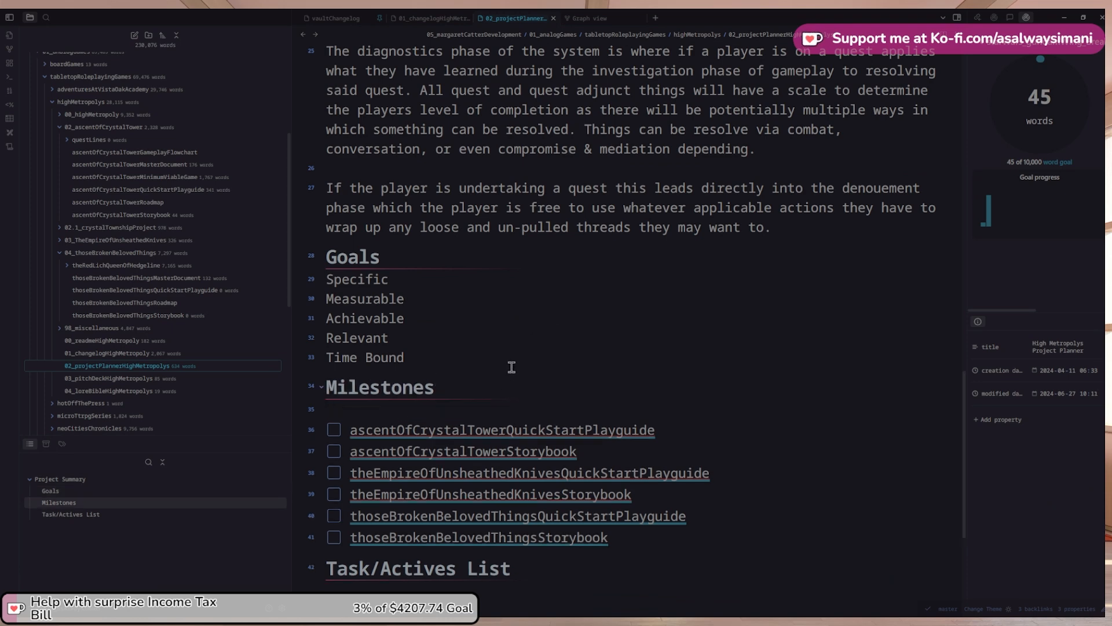
pyautogui.write('- [')
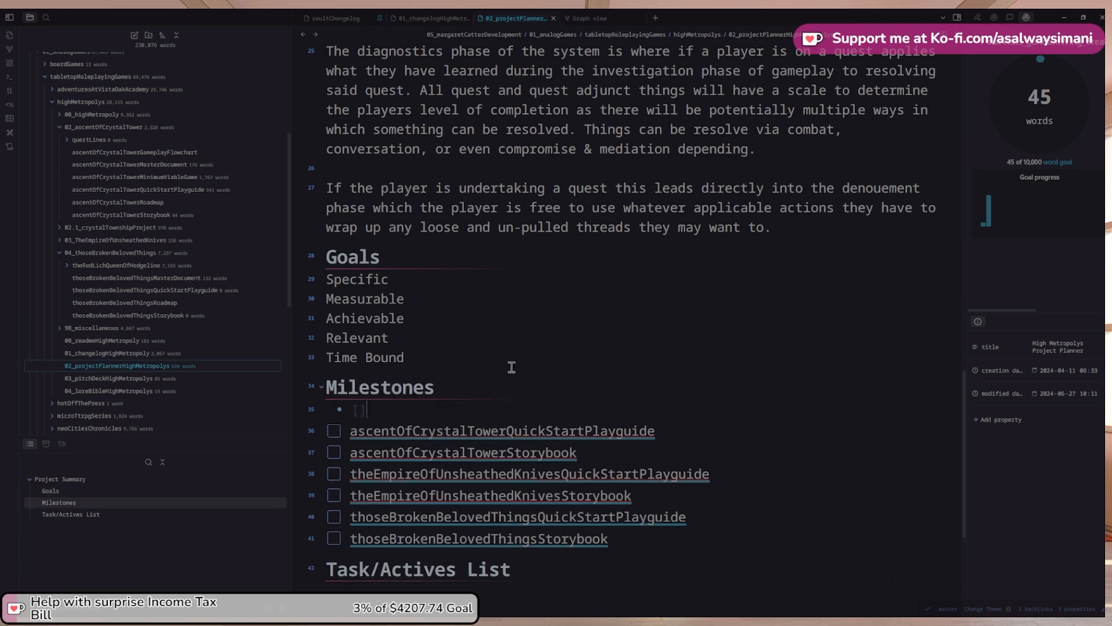
pyautogui.press('Left')
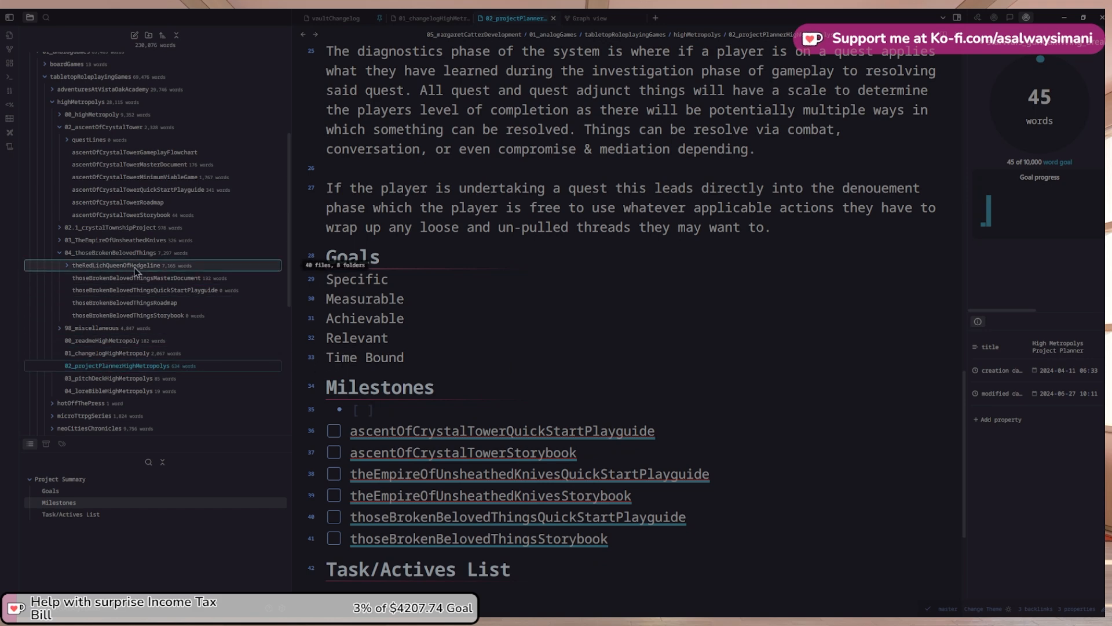
# Visit ascentOfCrystalTowerMasterDocument and its highMetropolyQuickStartPlayguide link, moving through note history
pyautogui.scroll(1, 163, 286)
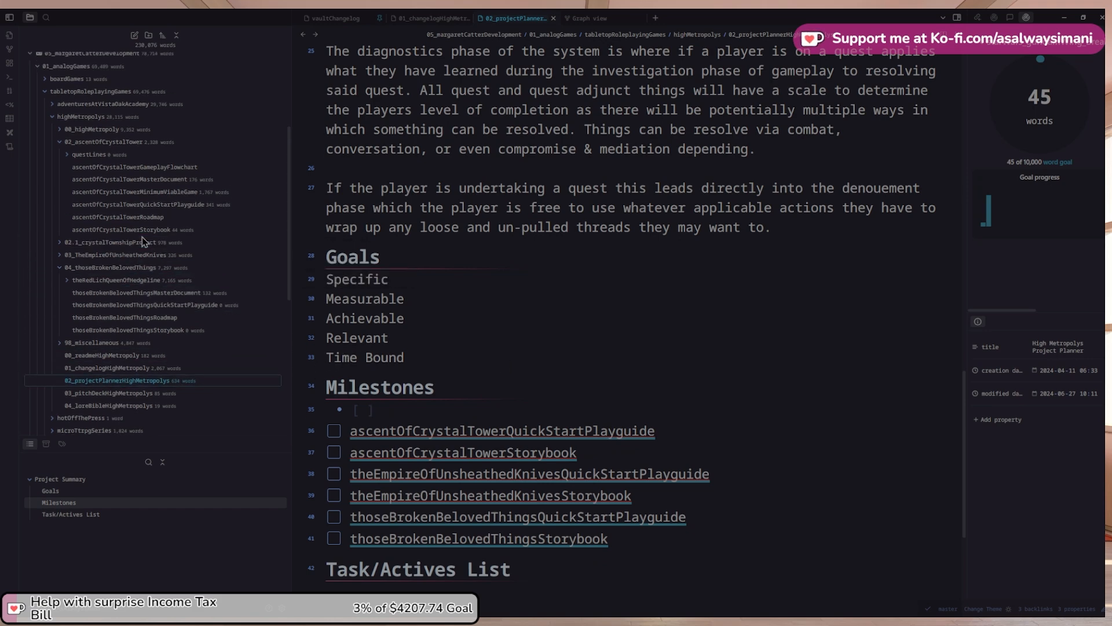
pyautogui.click(192, 181)
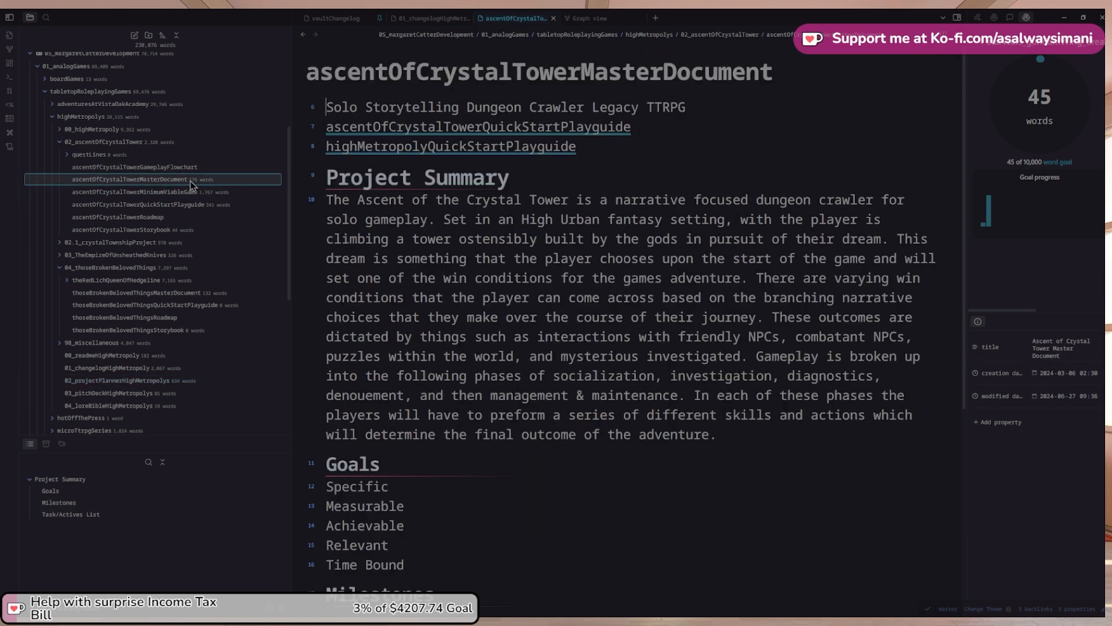
pyautogui.click(643, 147)
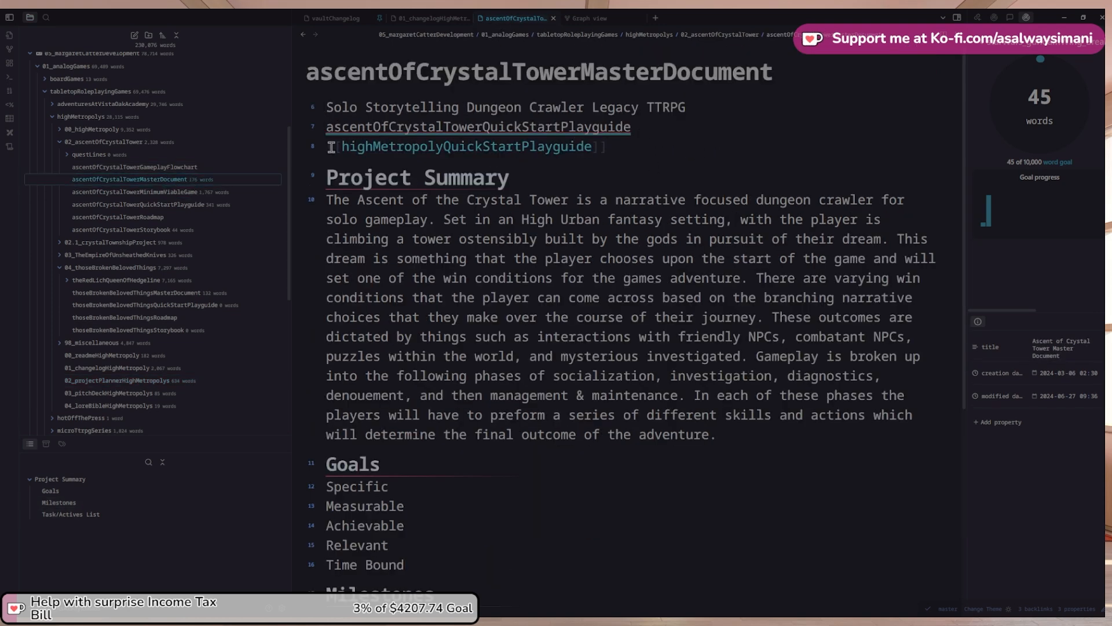
pyautogui.click(566, 238)
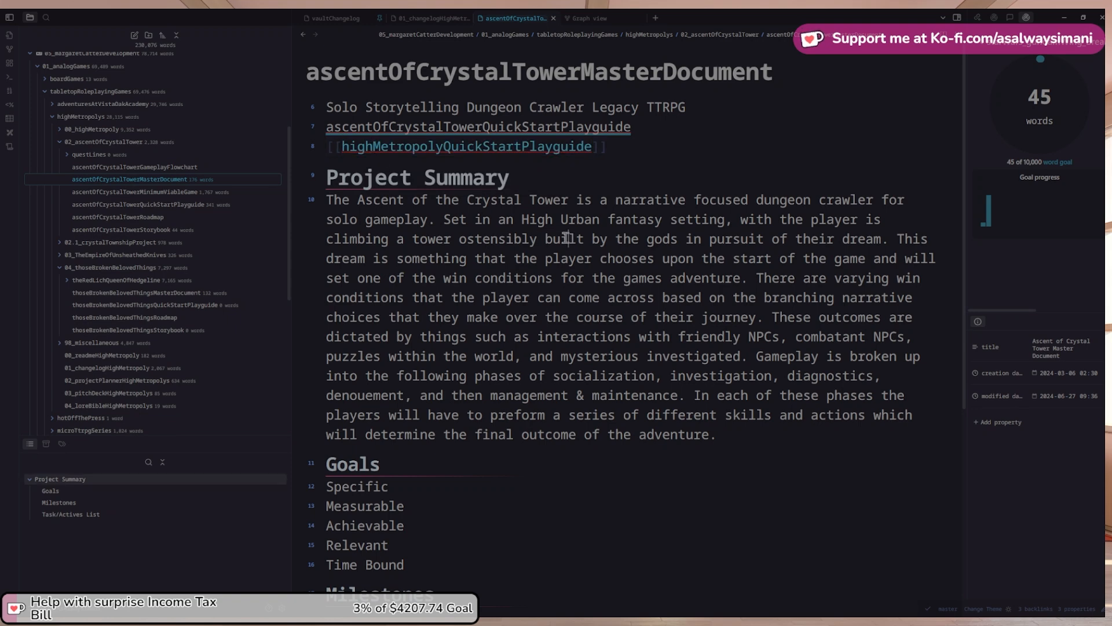
pyautogui.click(453, 146)
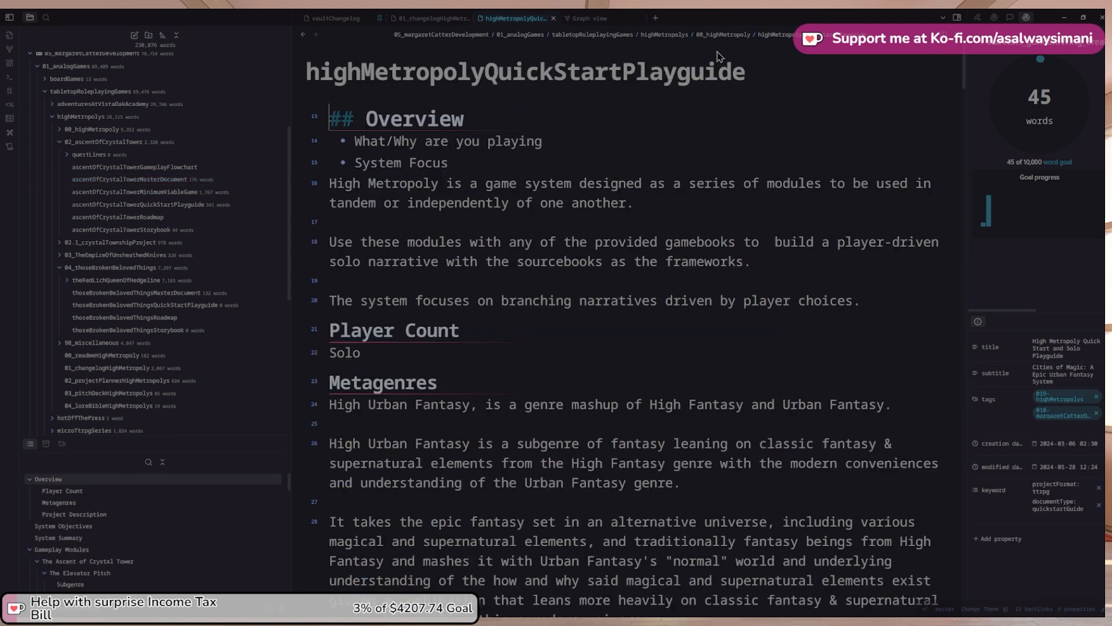
pyautogui.click(62, 129)
pyautogui.click(61, 129)
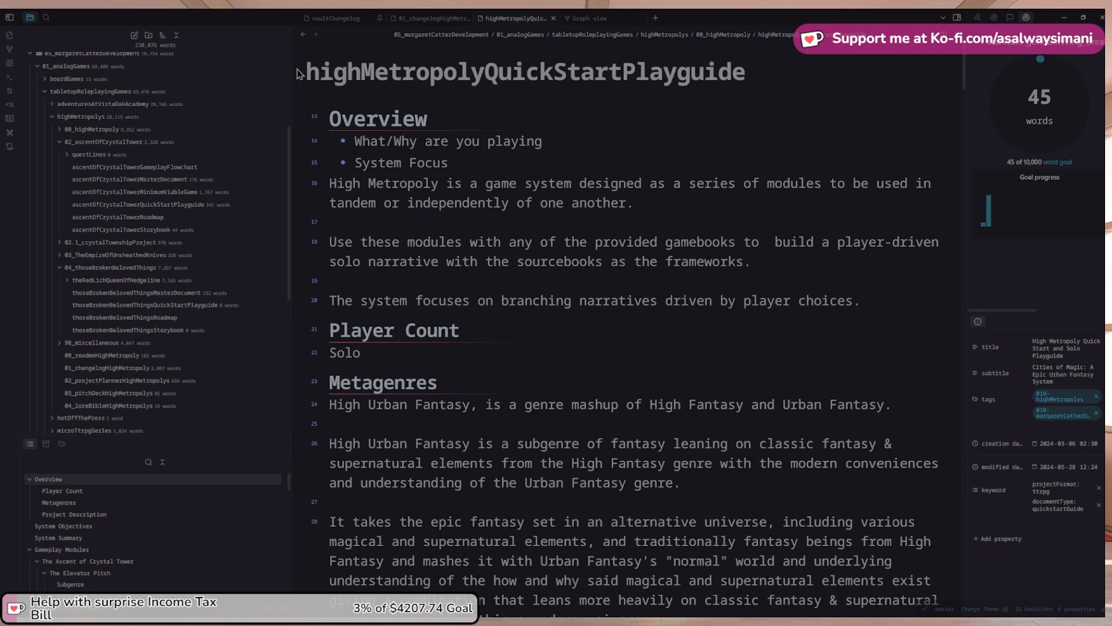
pyautogui.click(303, 34)
pyautogui.click(316, 36)
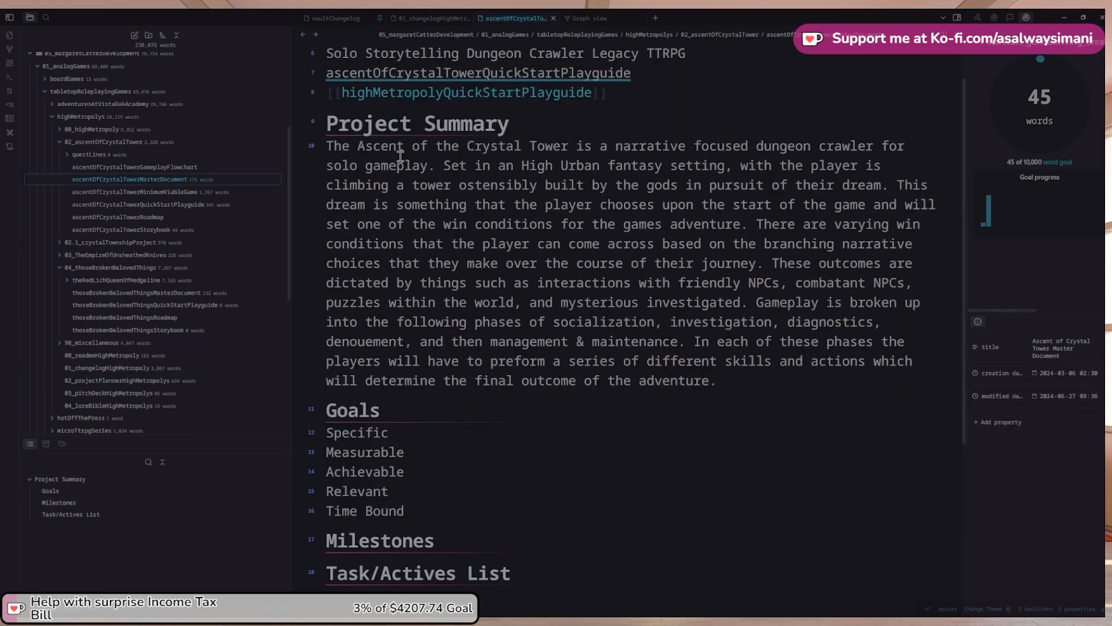
pyautogui.scroll(1, 161, 184)
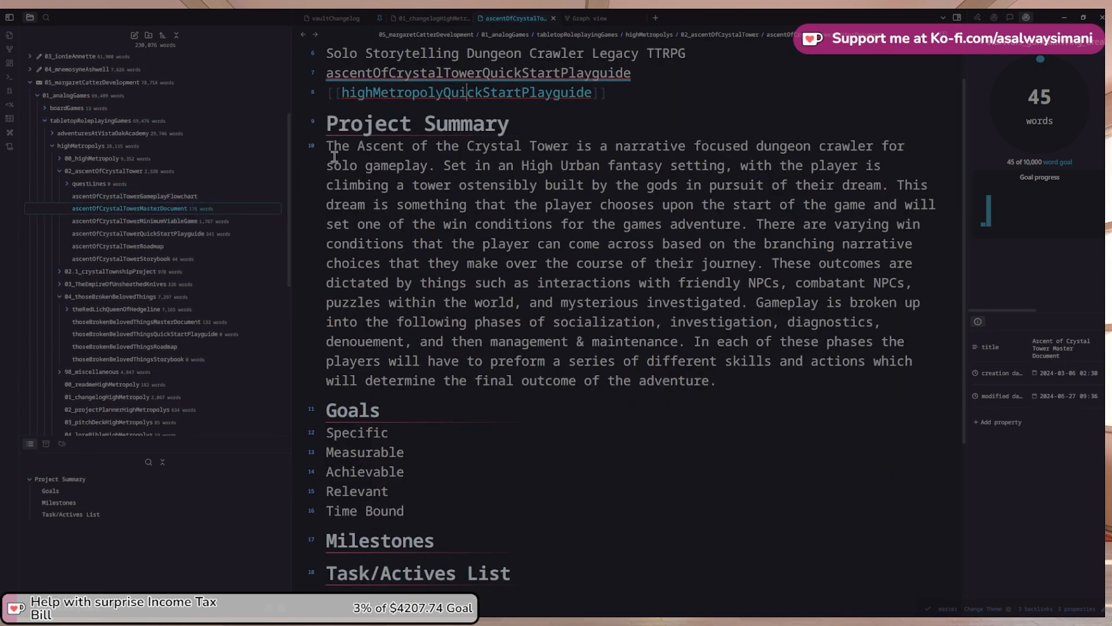
# Paste [[highMetropolyQuickStartPlayguide]] into the empty checkbox as the first Milestones item
pyautogui.click(303, 35)
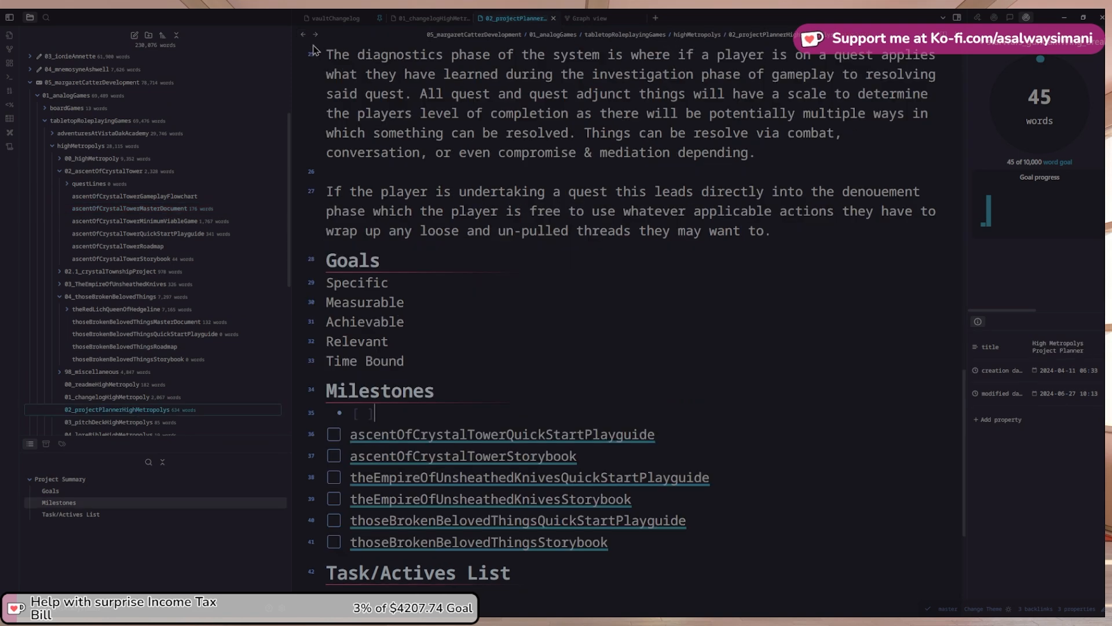
pyautogui.scroll(-2, 361, 98)
pyautogui.write('[[highMetropolyQuickStartPlayguide]]')
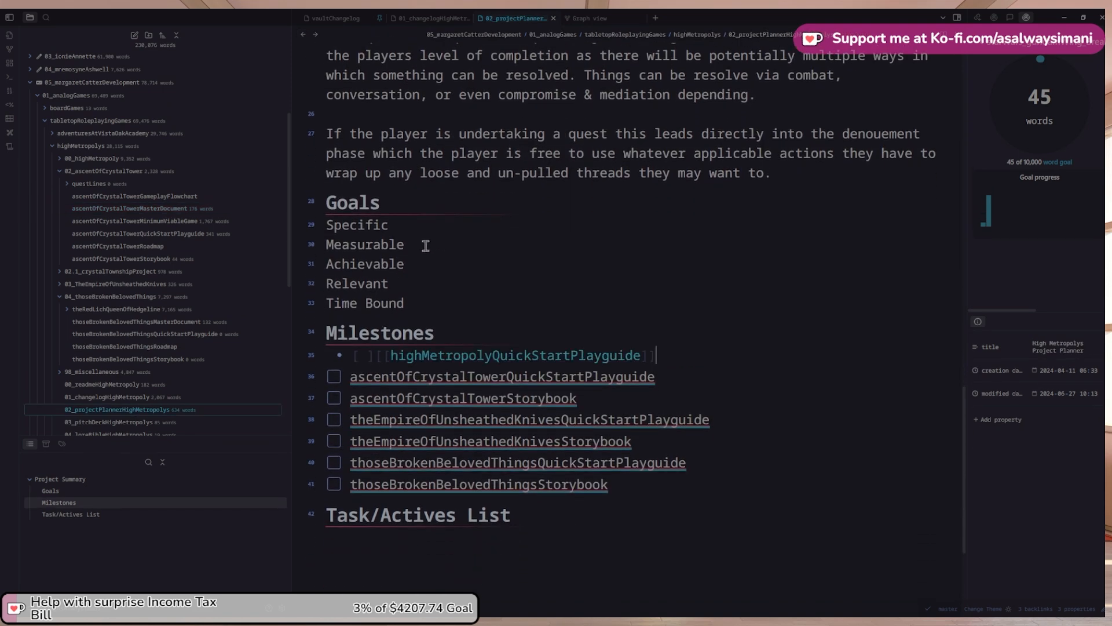
pyautogui.press('Up')
pyautogui.press('Up')
pyautogui.press('Up')
pyautogui.press('Up')
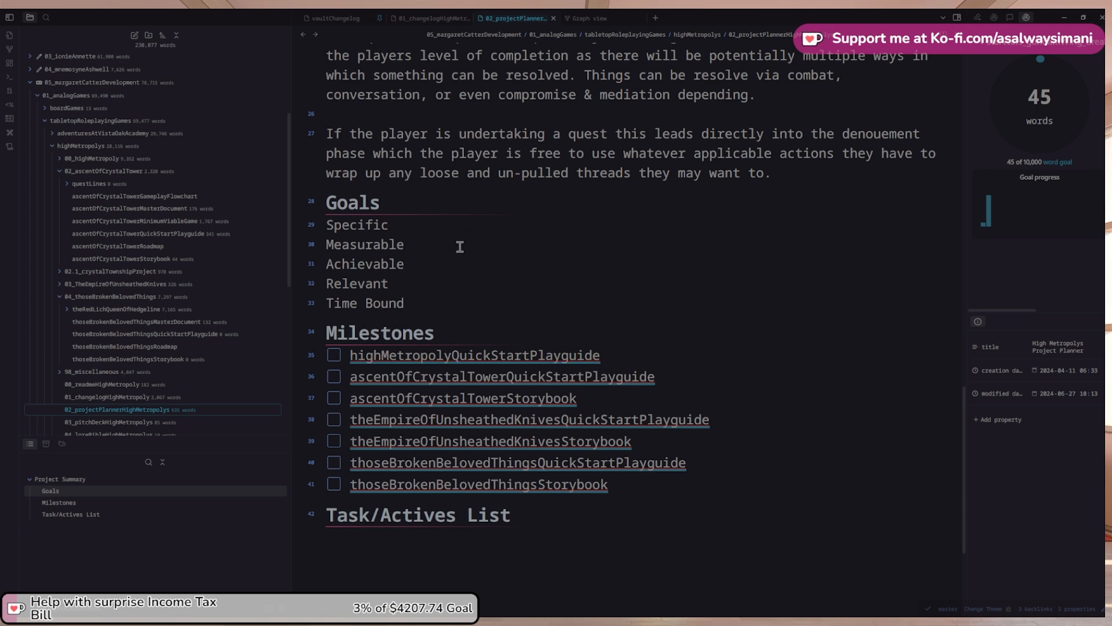
pyautogui.scroll(4, 460, 247)
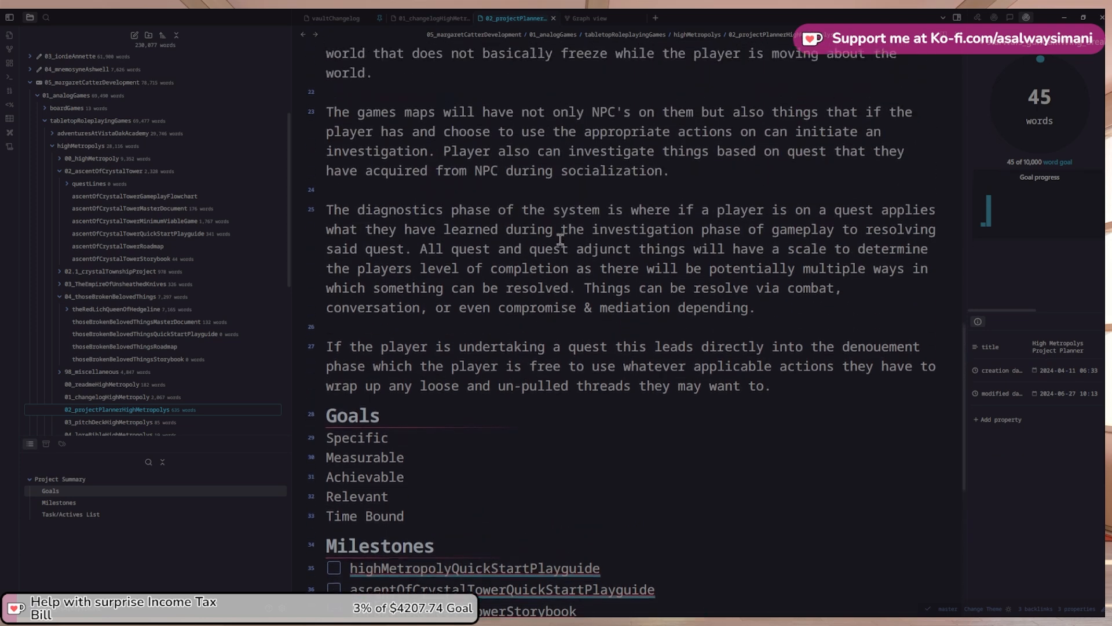
pyautogui.scroll(4, 560, 238)
pyautogui.scroll(-2, 559, 243)
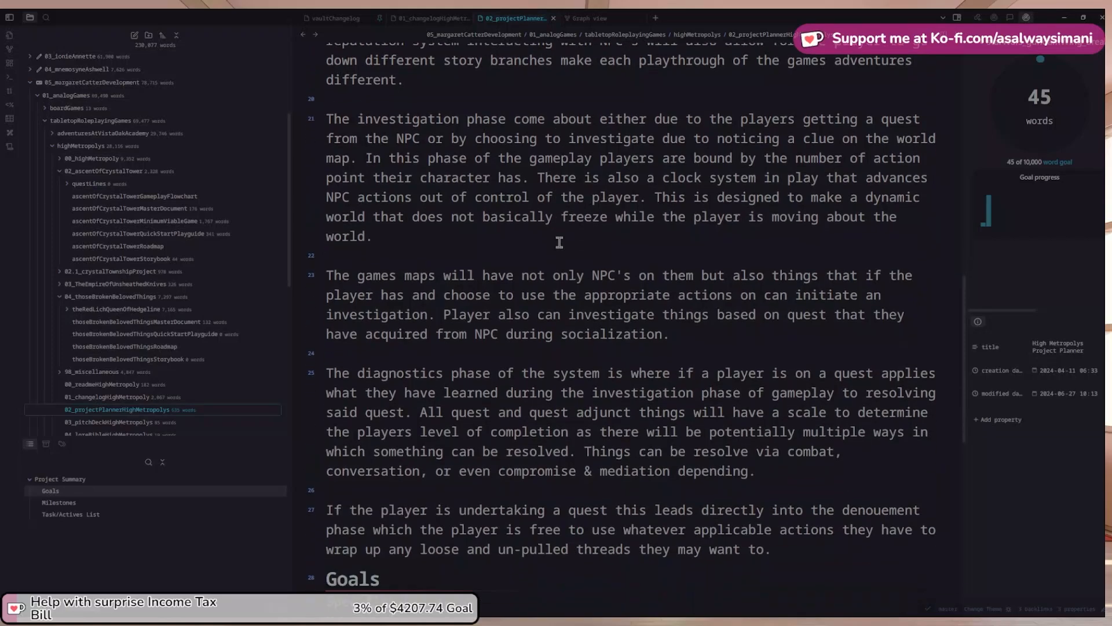
pyautogui.scroll(-3, 559, 242)
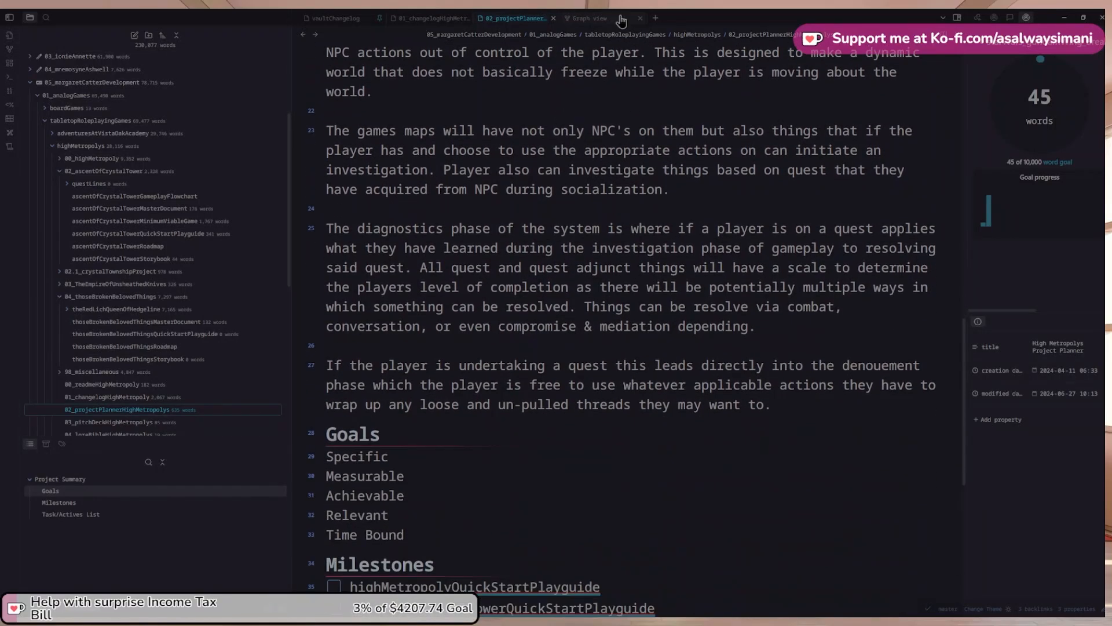
pyautogui.click(591, 18)
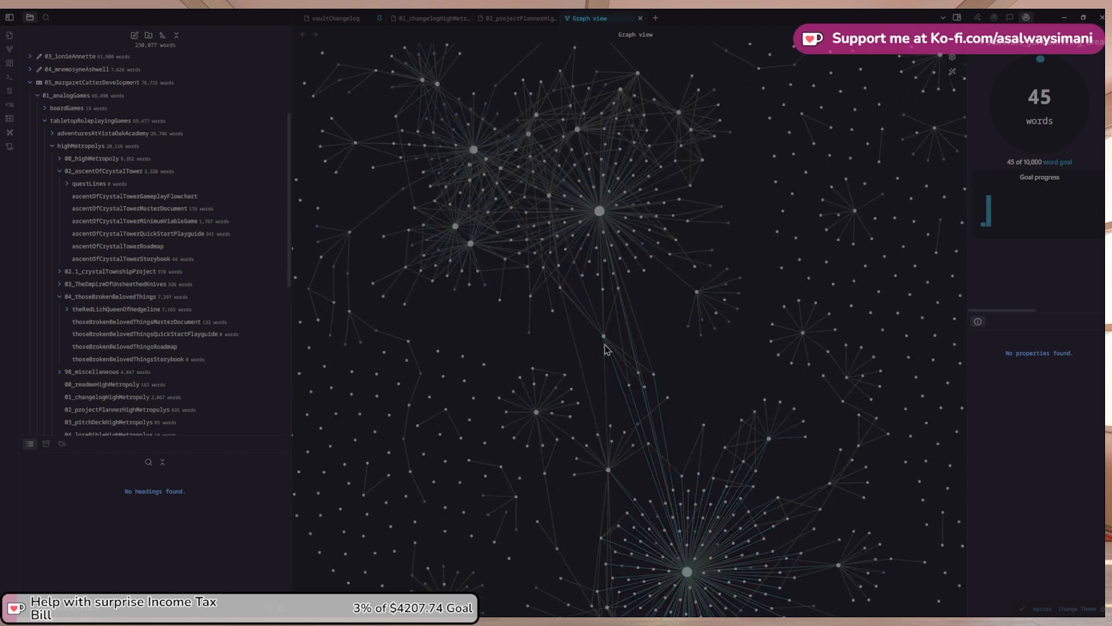
pyautogui.moveTo(604, 338); pyautogui.dragTo(540, 344)
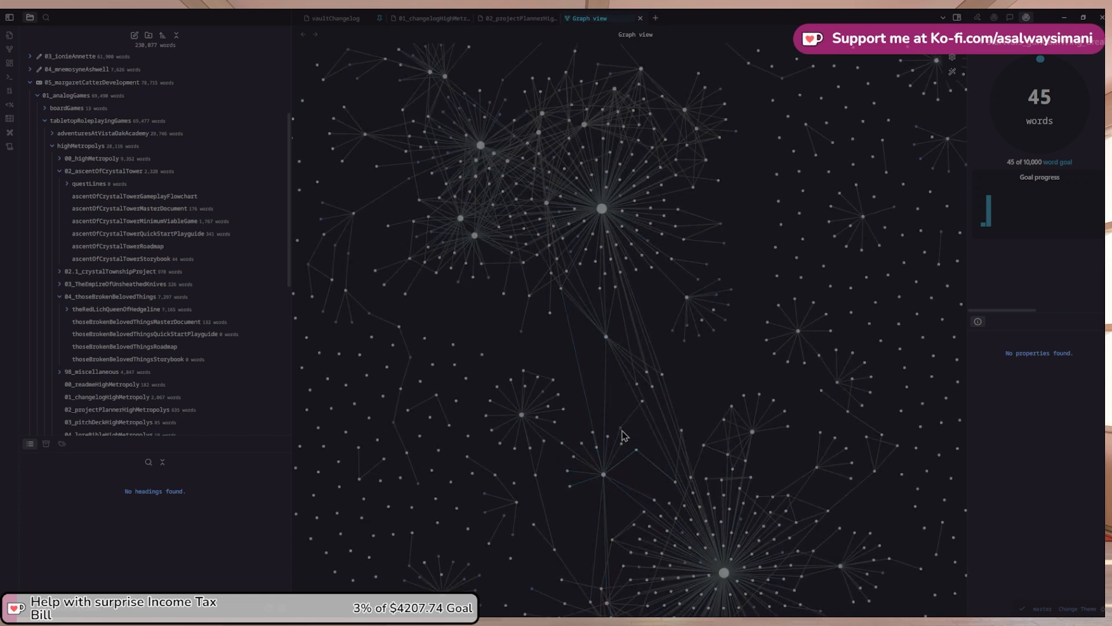
pyautogui.scroll(2, 685, 307)
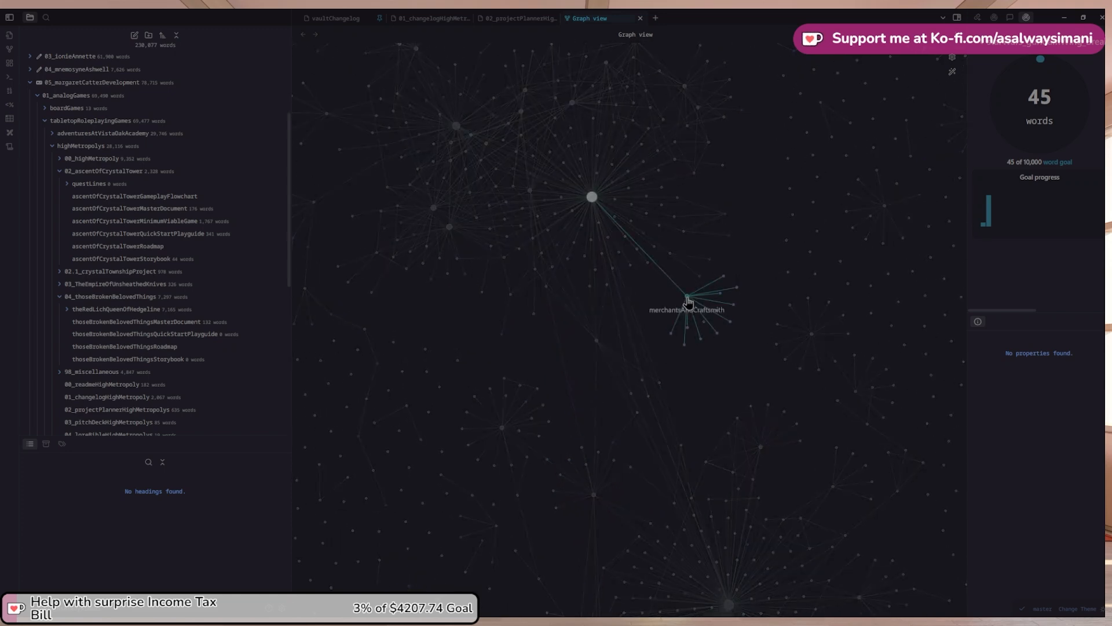
pyautogui.scroll(1, 467, 140)
pyautogui.scroll(-2, 536, 254)
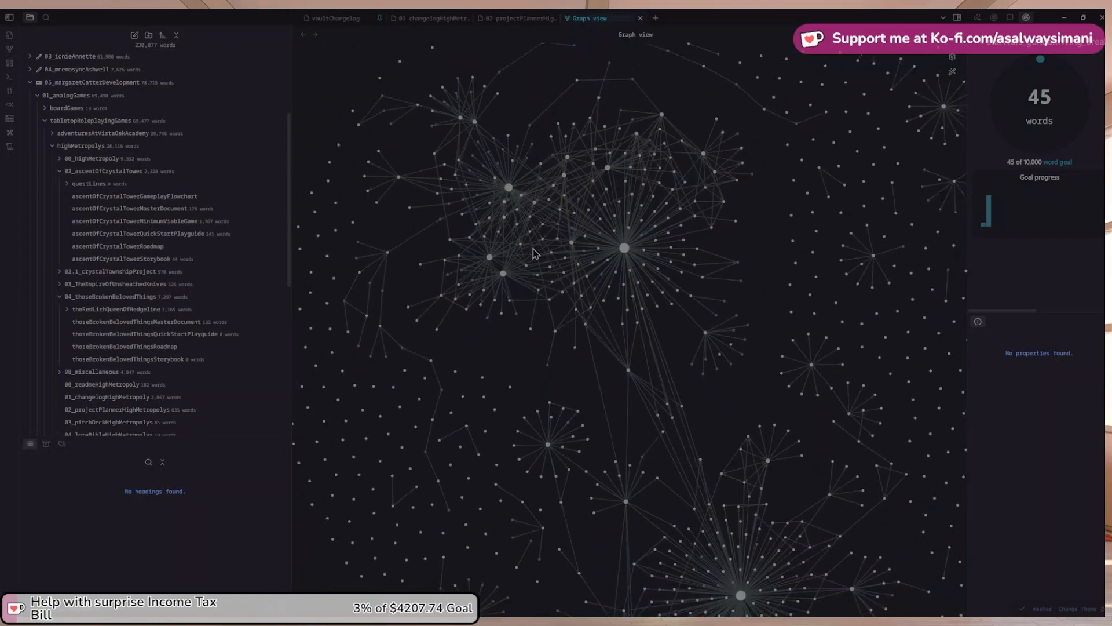
pyautogui.scroll(-3, 536, 254)
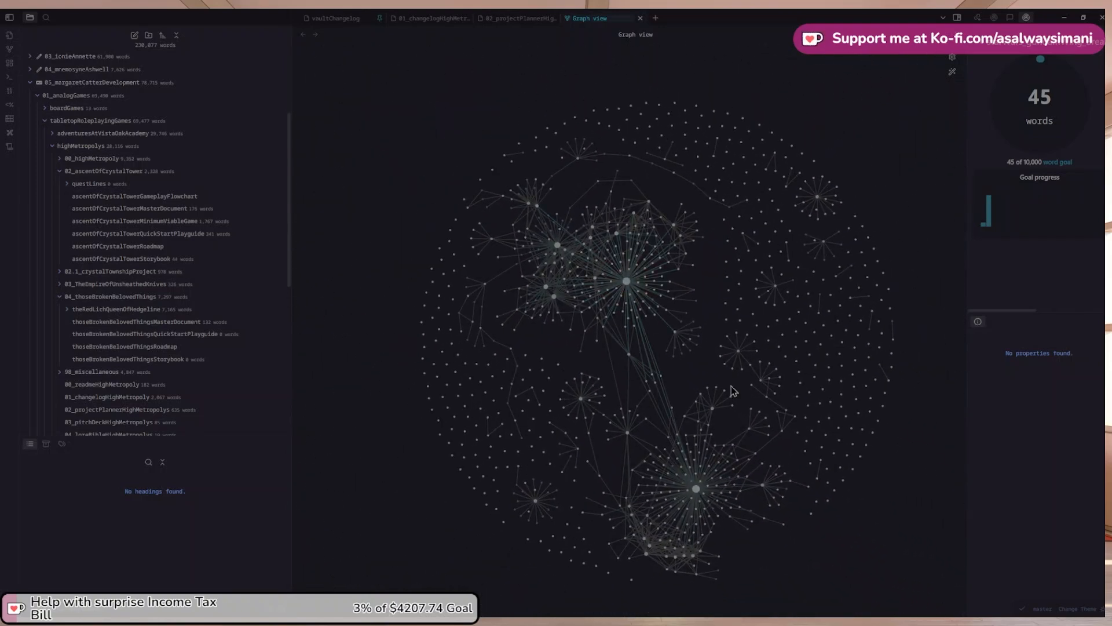
pyautogui.click(816, 338)
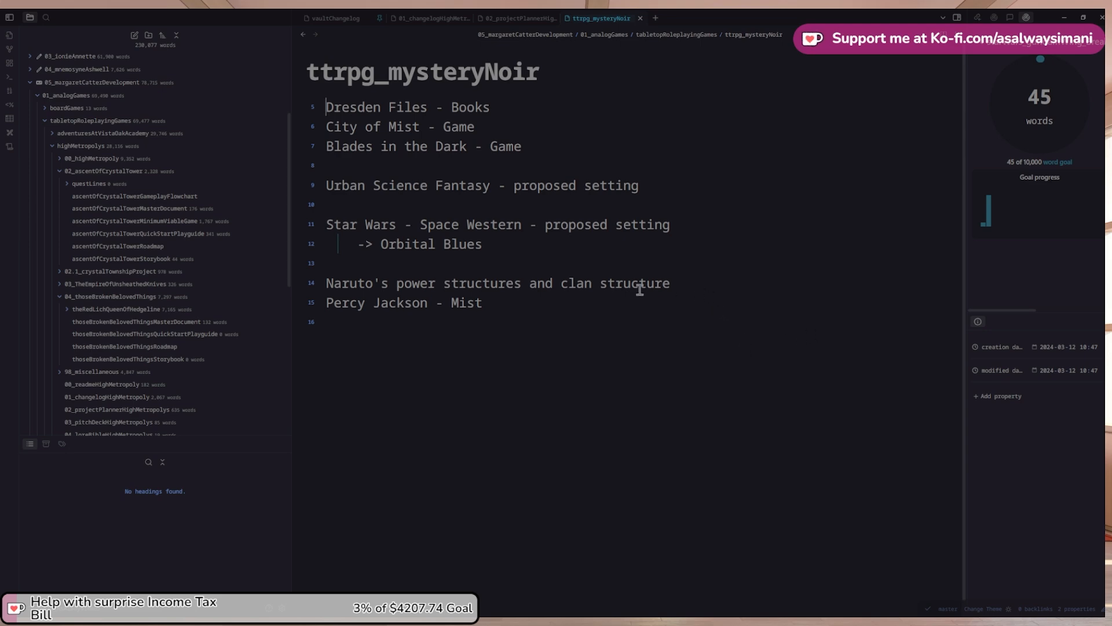
pyautogui.click(301, 35)
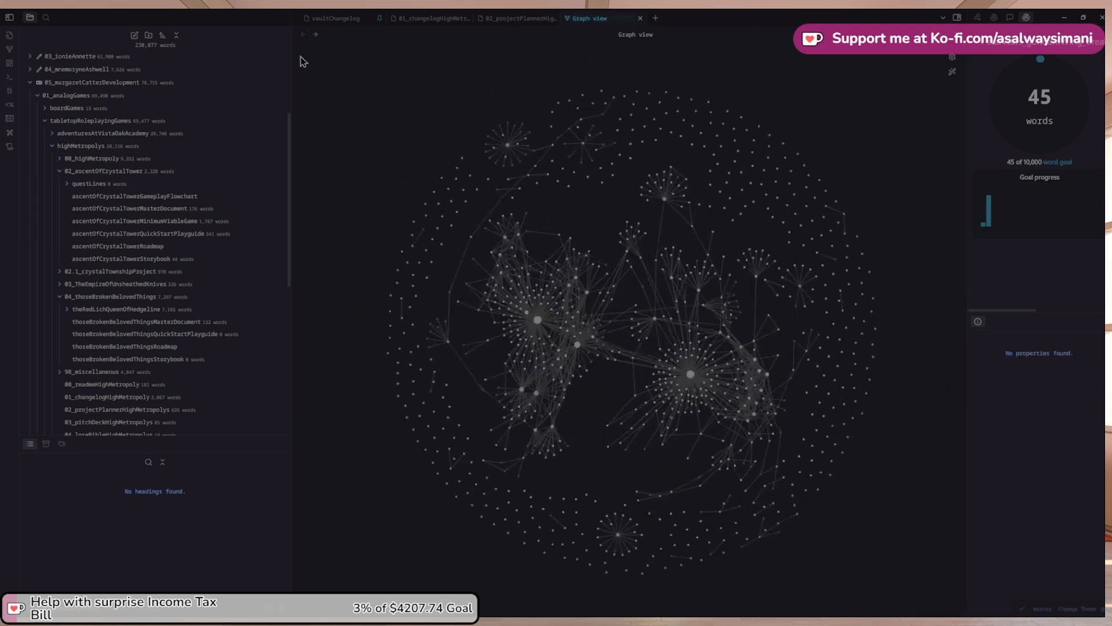
pyautogui.click(498, 22)
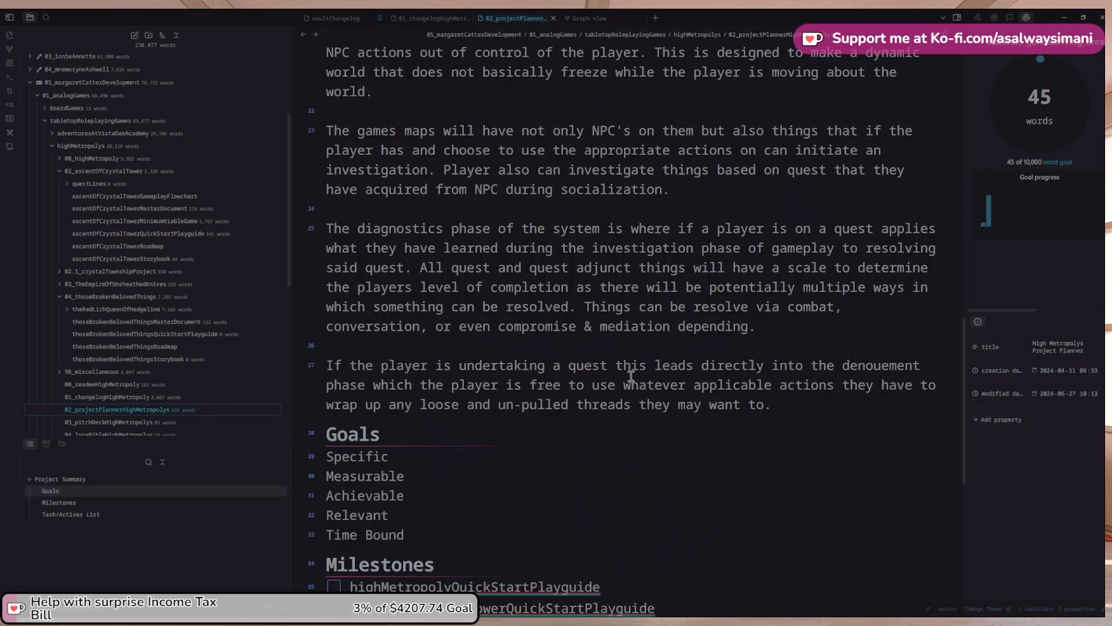
# Select the three linked adventure titles in the Project Summary for copying
pyautogui.scroll(6, 630, 376)
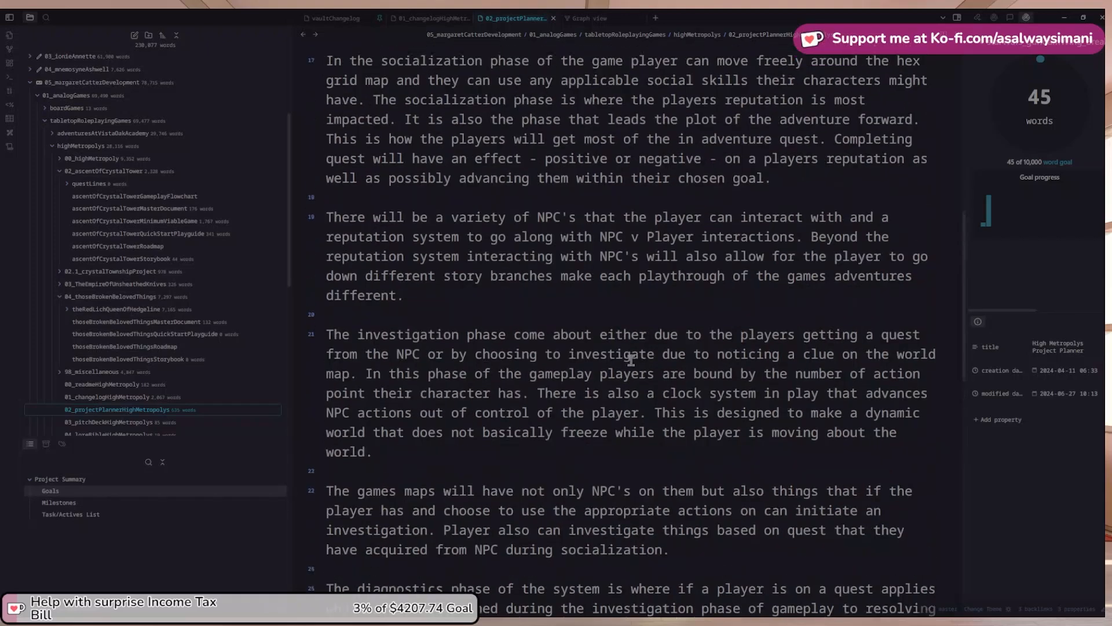
pyautogui.scroll(2, 631, 359)
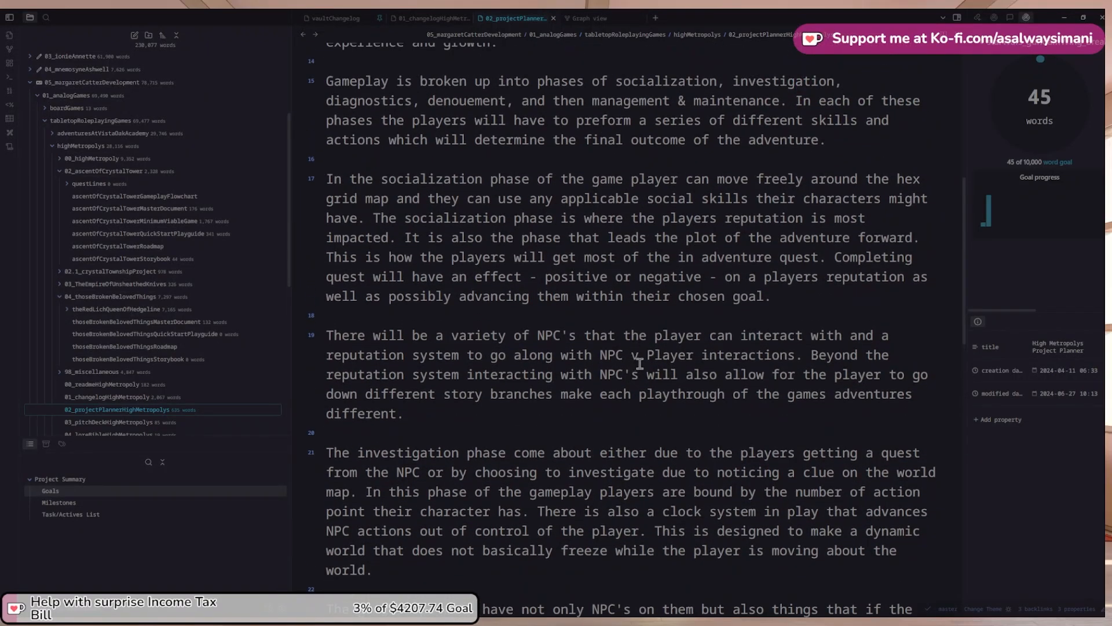
pyautogui.scroll(-1, 631, 363)
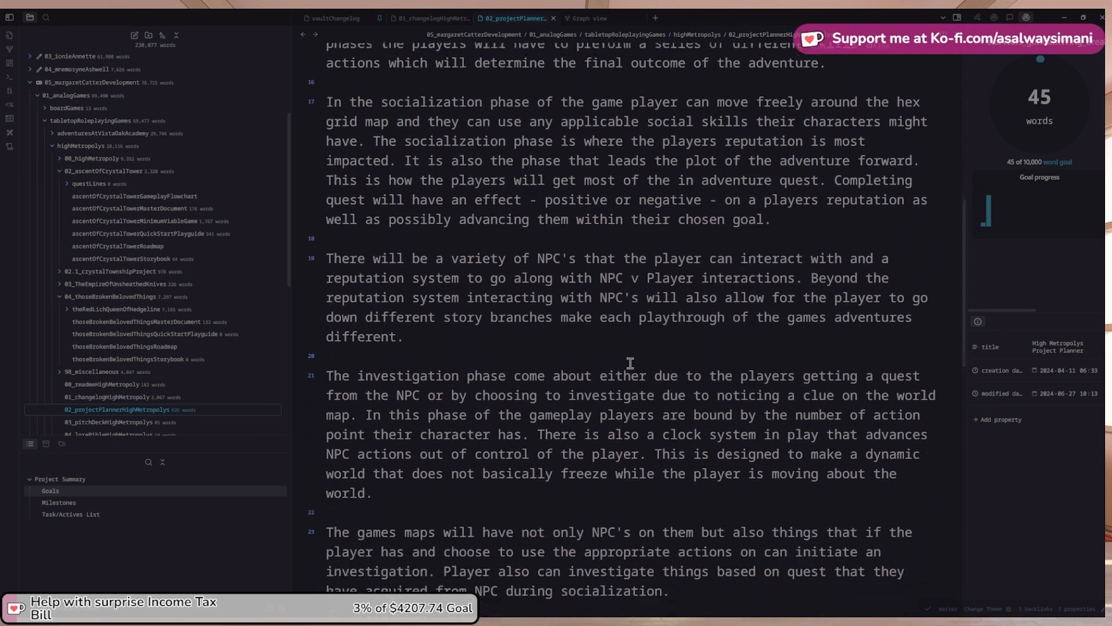
pyautogui.scroll(-1, 630, 363)
pyautogui.scroll(-1, 628, 356)
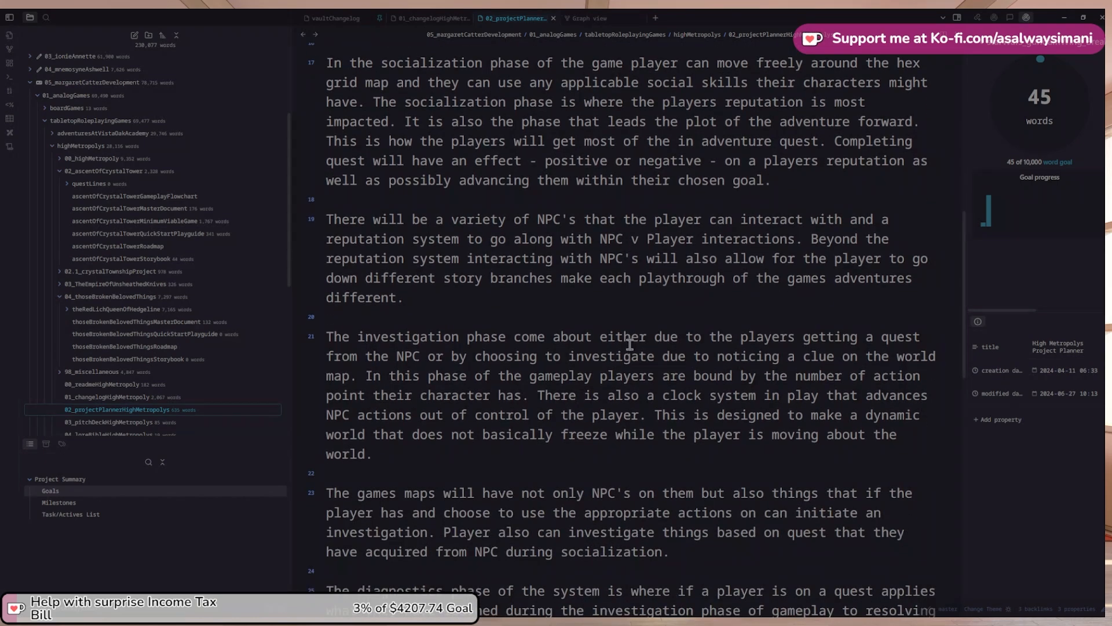
pyautogui.scroll(6, 630, 344)
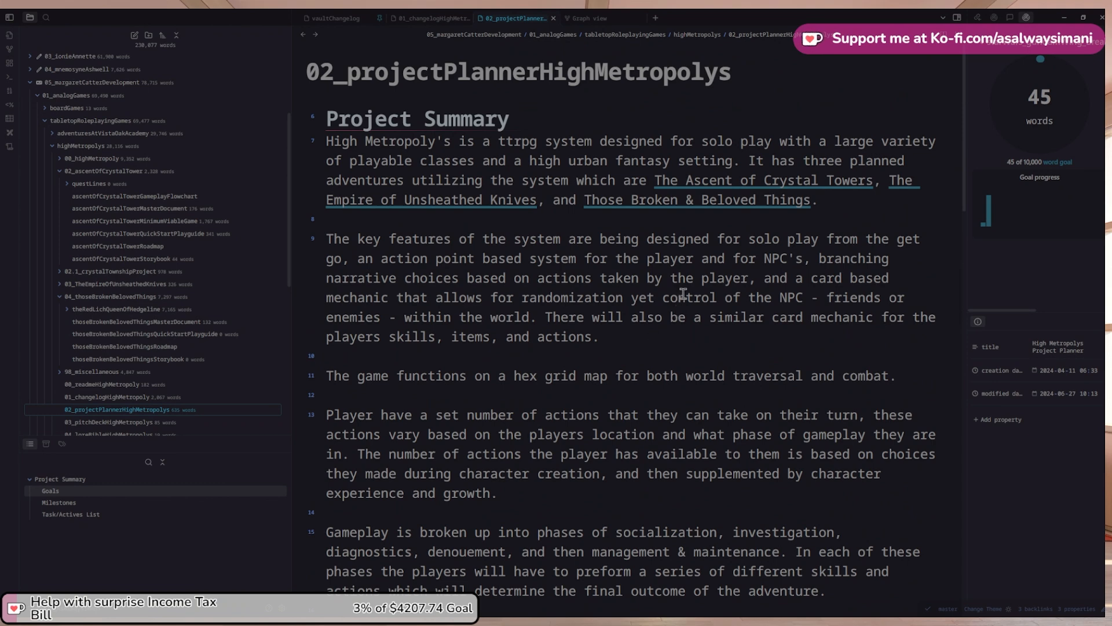
pyautogui.scroll(-1, 683, 294)
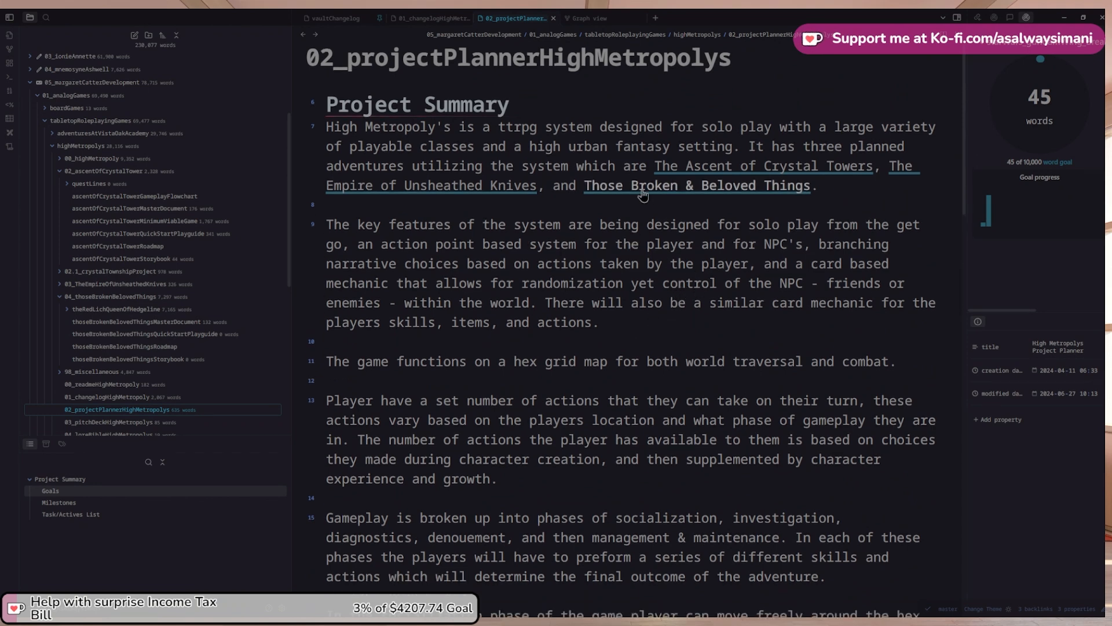
pyautogui.click(658, 167)
pyautogui.moveTo(658, 167); pyautogui.dragTo(839, 186)
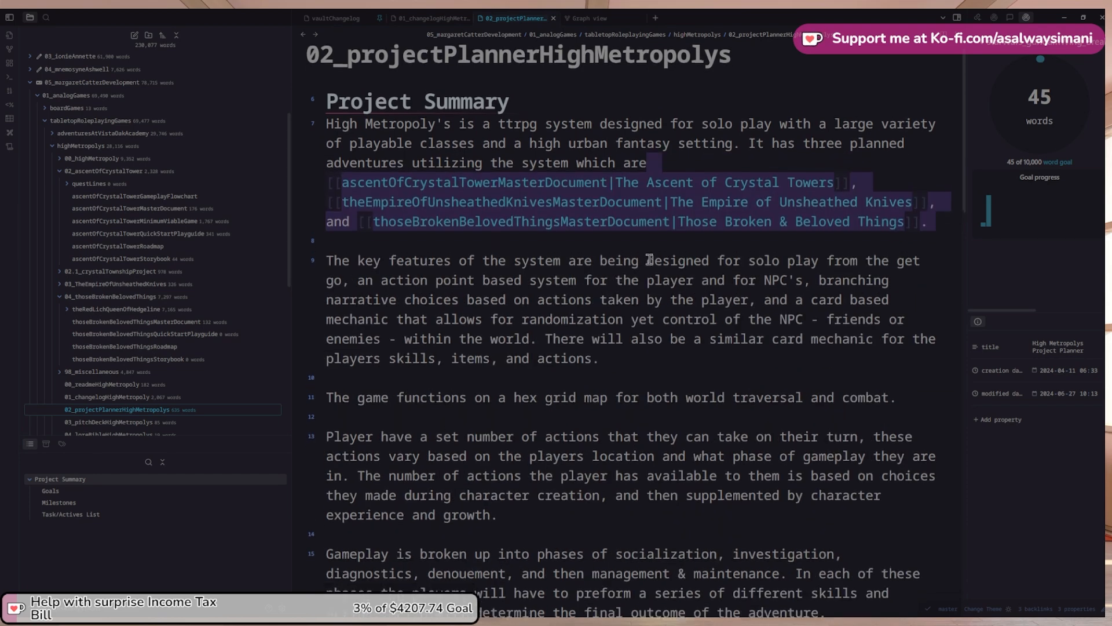
pyautogui.scroll(-15, 666, 260)
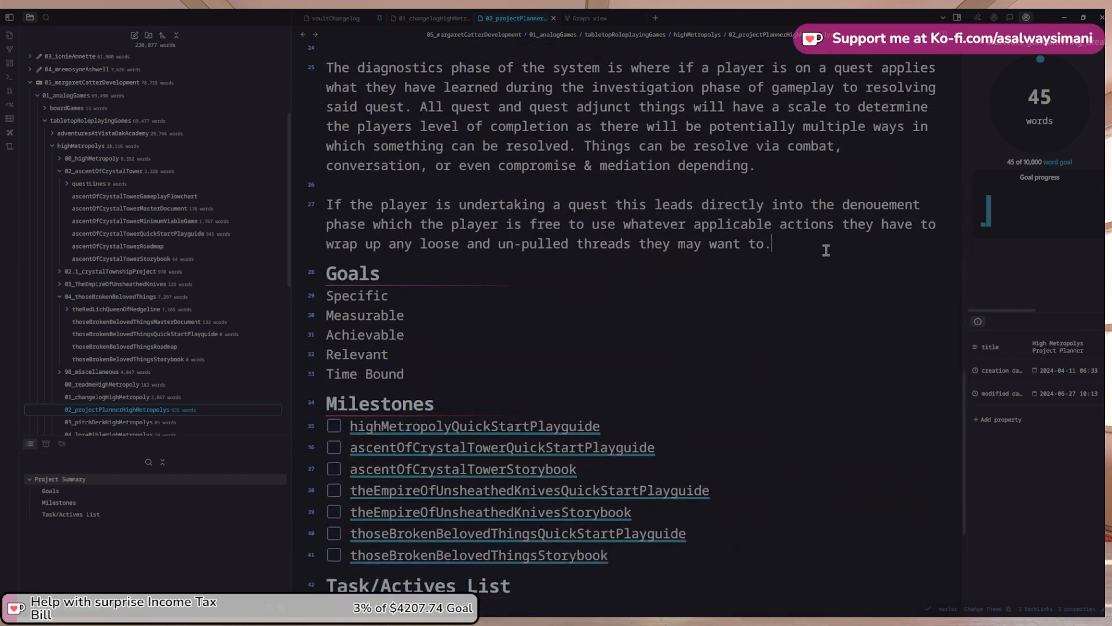
# Paste the three adventure links below the denouement paragraph, each on its own line without commas
pyautogui.click(826, 251)
pyautogui.press('Return')
pyautogui.press('Return')
pyautogui.write('[[ascentOfCrystalTowerMasterDocument|The Ascent of Crystal Towers]], The Empire of Unsheathed Knives, and Those Broken & Beloved Things.')
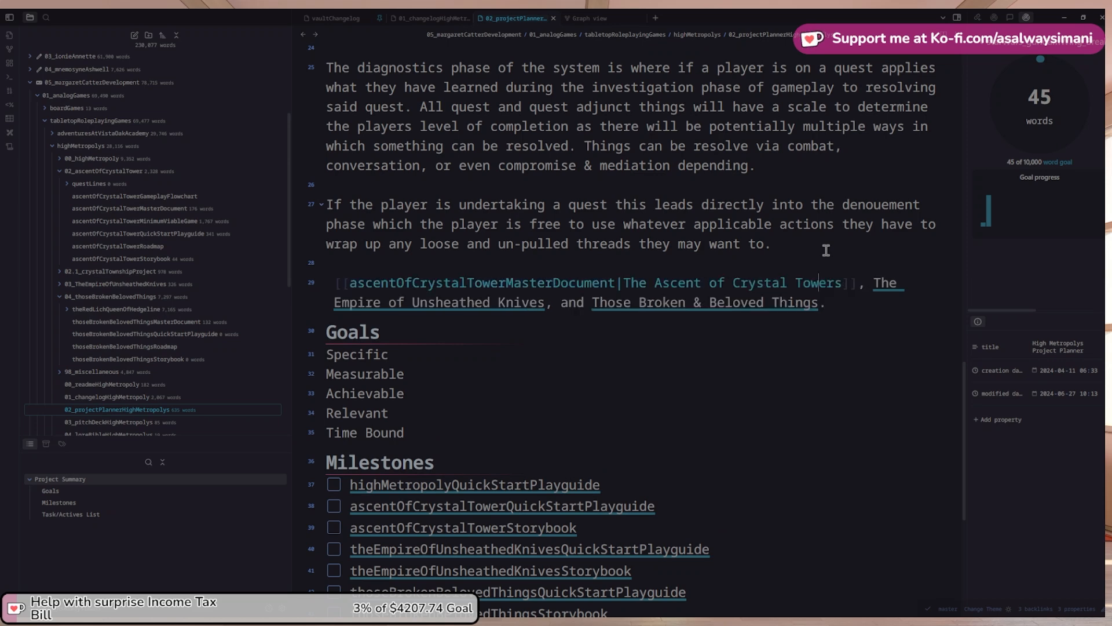
pyautogui.press('Delete')
pyautogui.press('Delete')
pyautogui.press('Return')
pyautogui.press('Return')
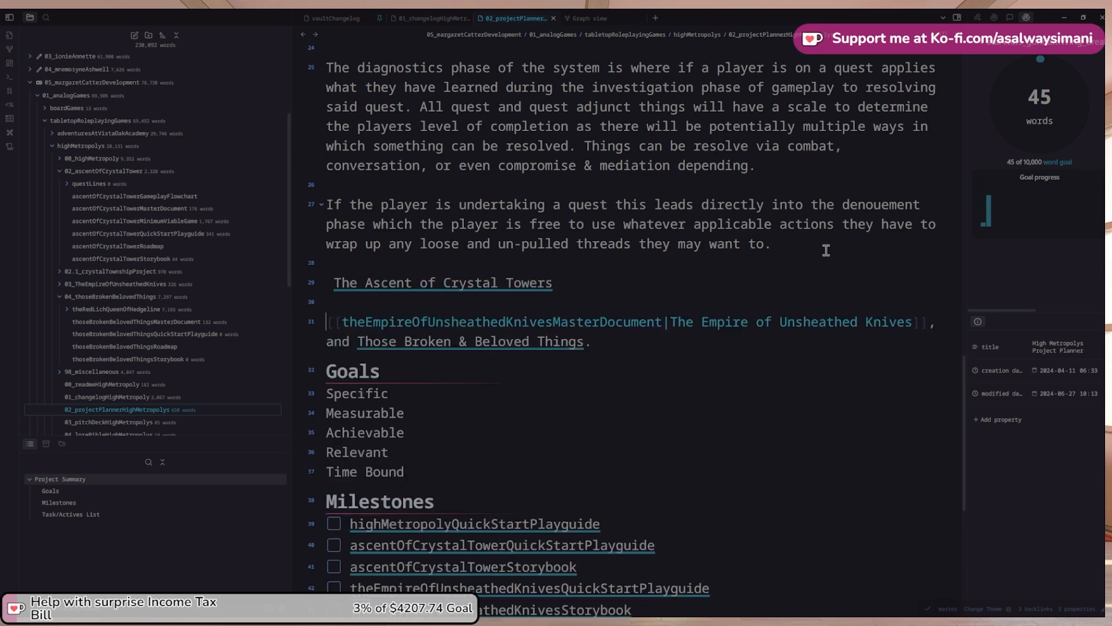
pyautogui.press('Down')
pyautogui.press('Left')
pyautogui.press('Delete')
pyautogui.press('Delete')
pyautogui.press('Delete')
pyautogui.press('Delete')
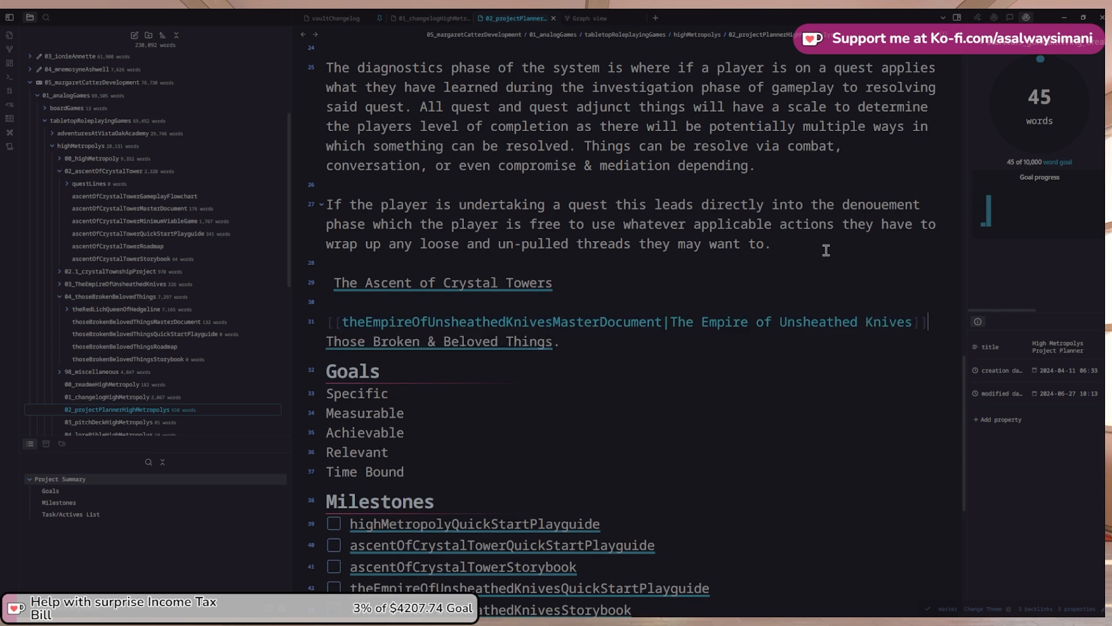
pyautogui.press('Delete')
pyautogui.press('Return')
pyautogui.press('Return')
# Add a blank line before the third link, then open the ascentOfCrystalTowerMasterDocument note
pyautogui.press('Up')
pyautogui.press('Up')
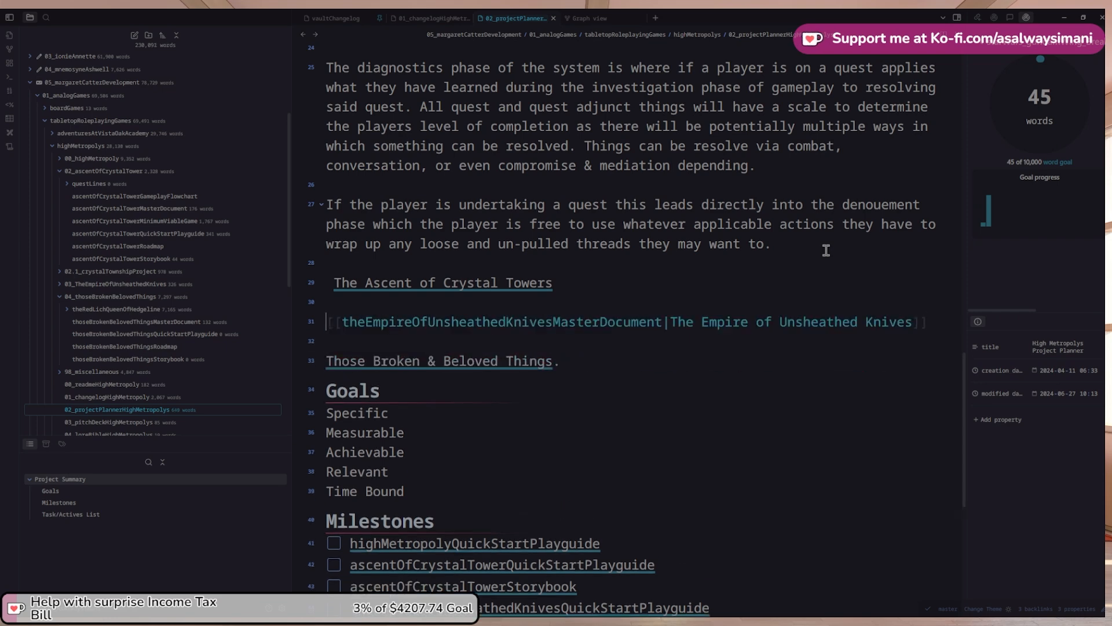
pyautogui.press('Up')
pyautogui.press('Up')
pyautogui.write('us')
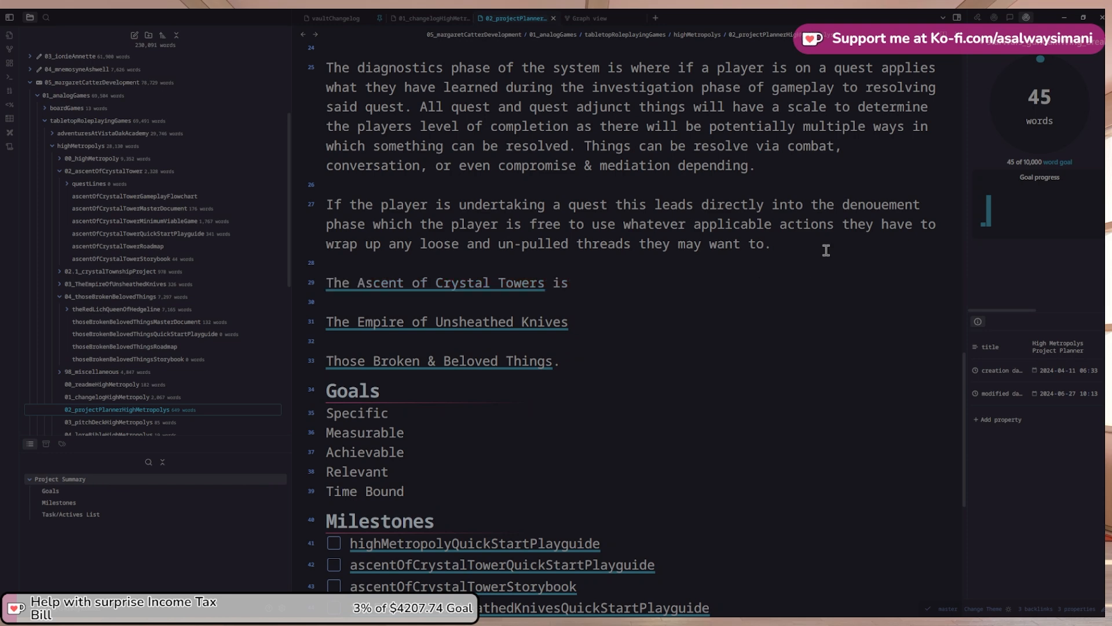
pyautogui.click(527, 283)
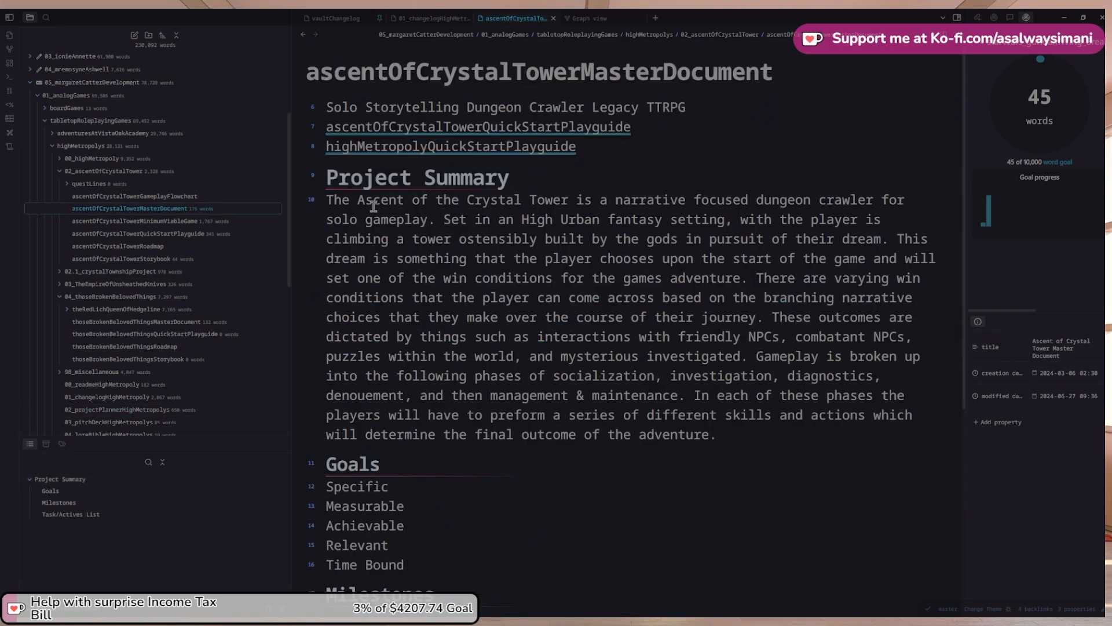
# Copy 'a narrative focused dungeon crawler for solo gameplay' into the planner's Ascent line
pyautogui.click(558, 203)
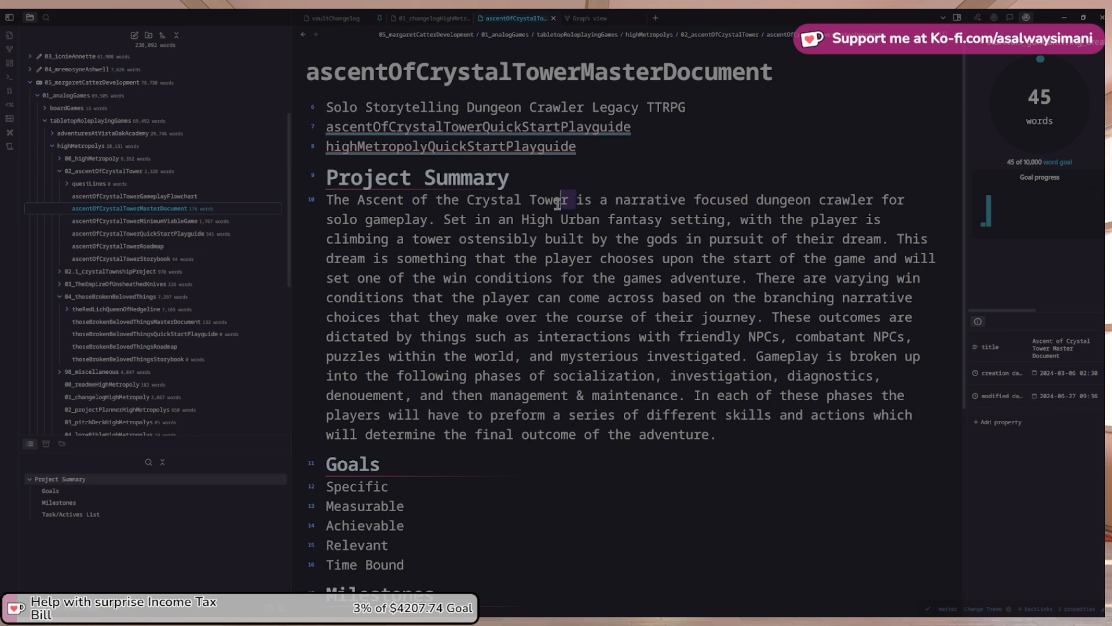
pyautogui.moveTo(558, 203); pyautogui.dragTo(449, 219)
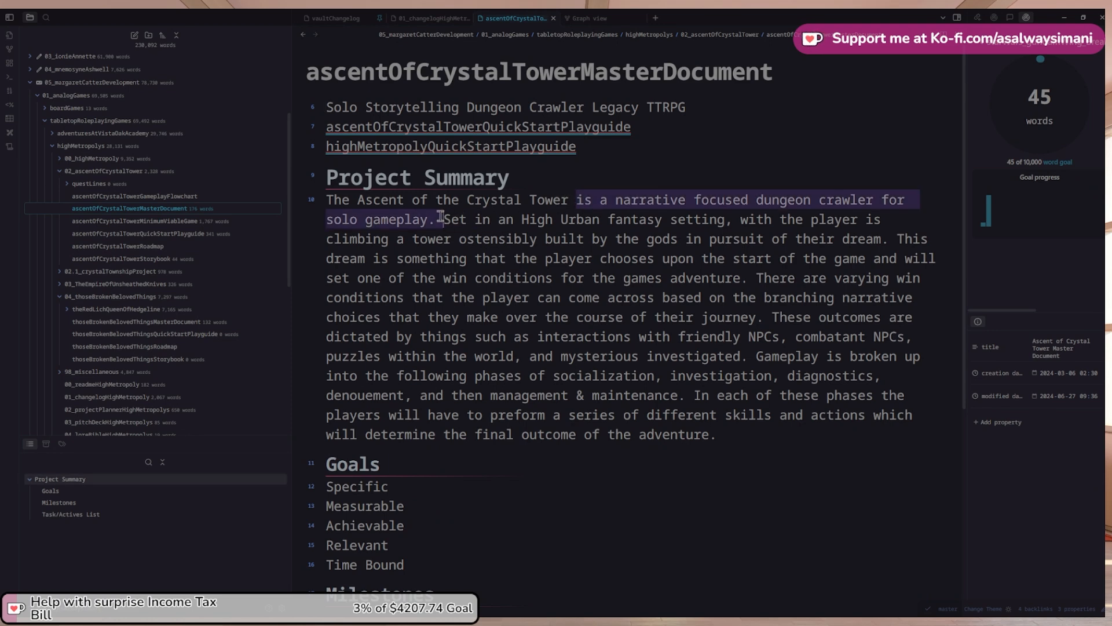
pyautogui.click(303, 34)
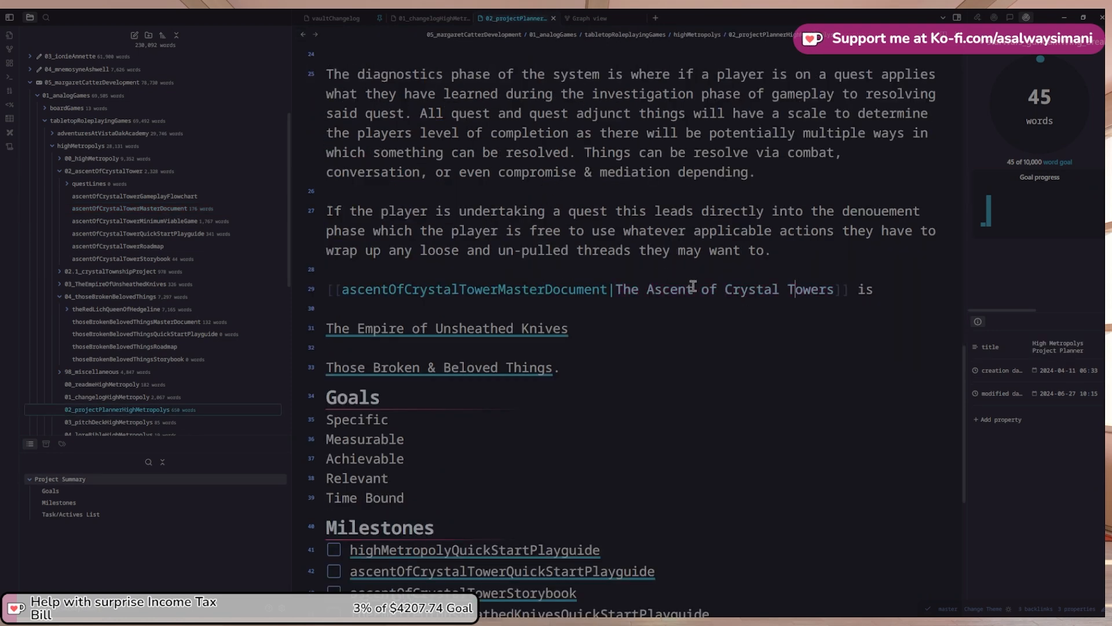
pyautogui.moveTo(861, 289); pyautogui.dragTo(889, 291)
pyautogui.hotkey('ctrl', 'v')
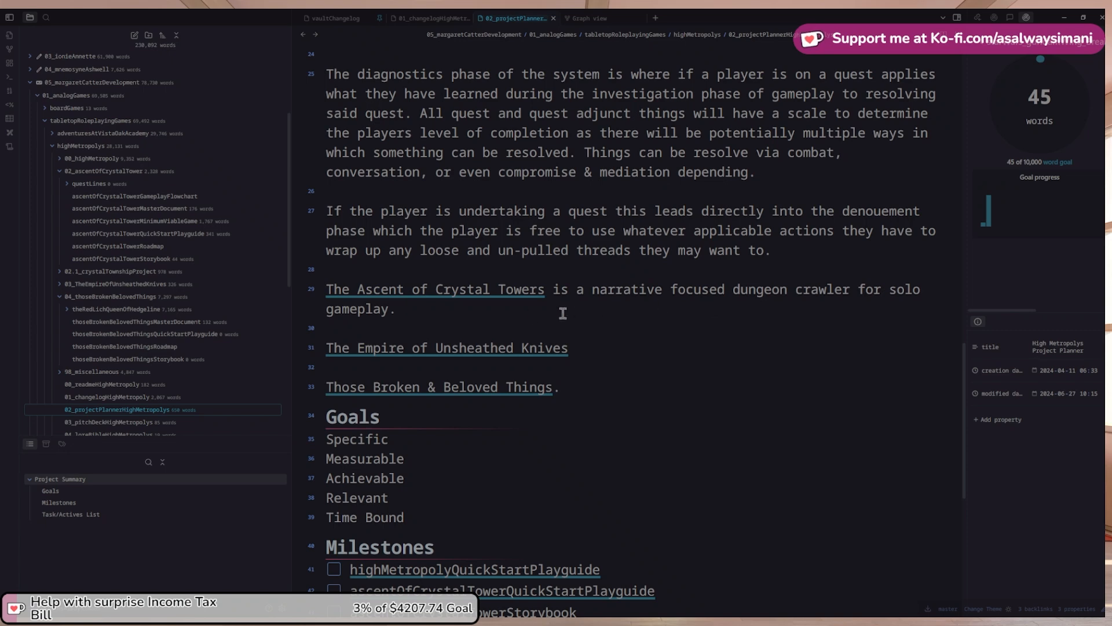
pyautogui.click(622, 343)
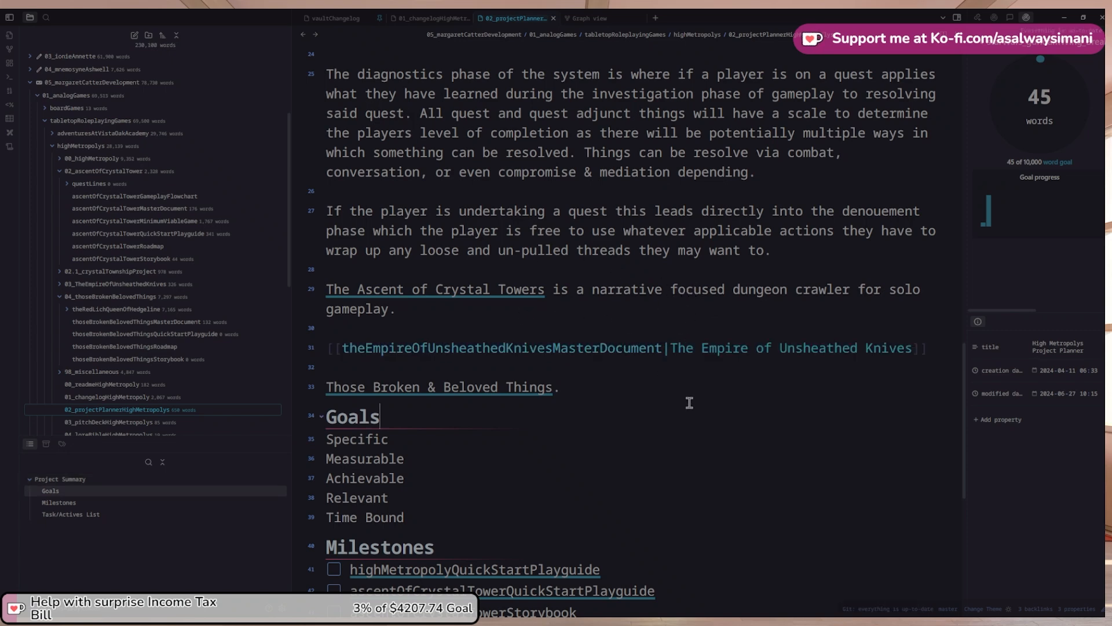
pyautogui.click(541, 350)
pyautogui.scroll(-7, 542, 359)
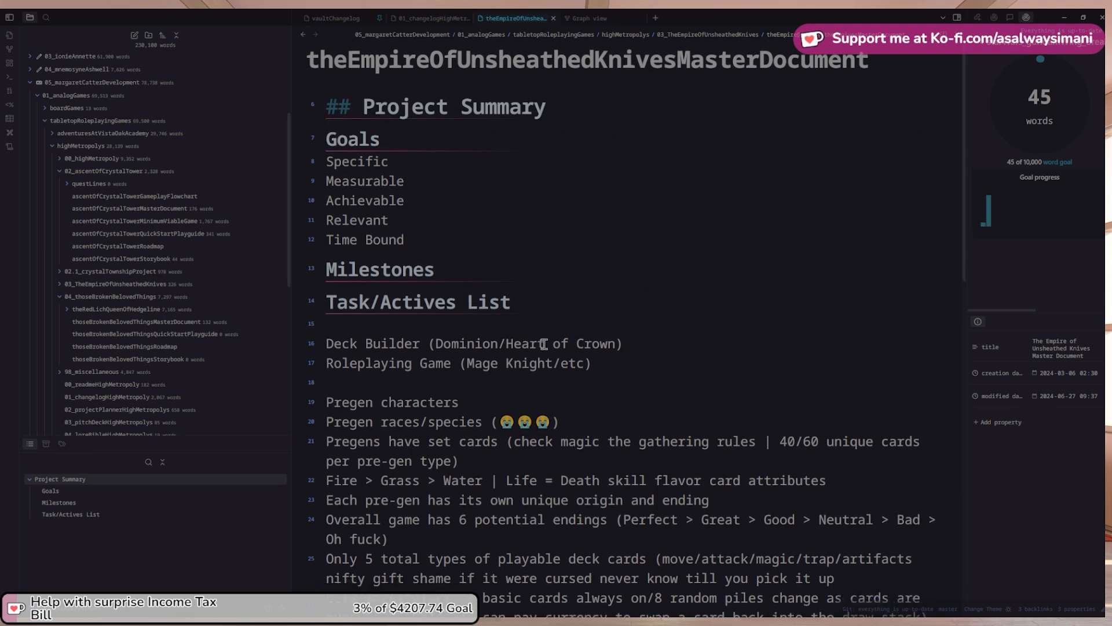
pyautogui.scroll(-4, 544, 344)
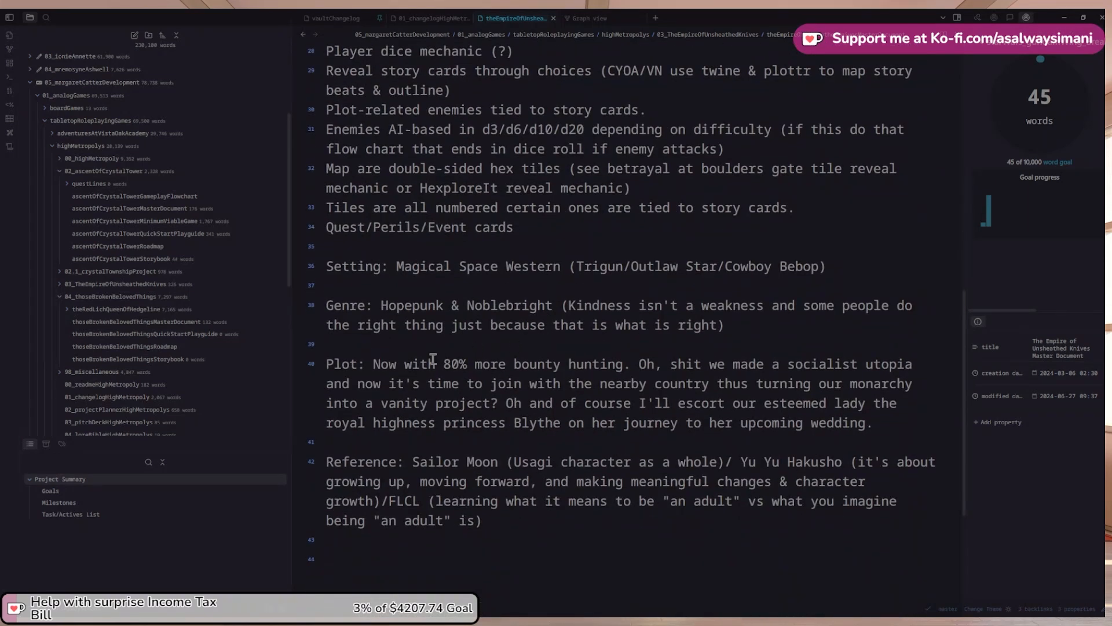
pyautogui.scroll(1, 434, 356)
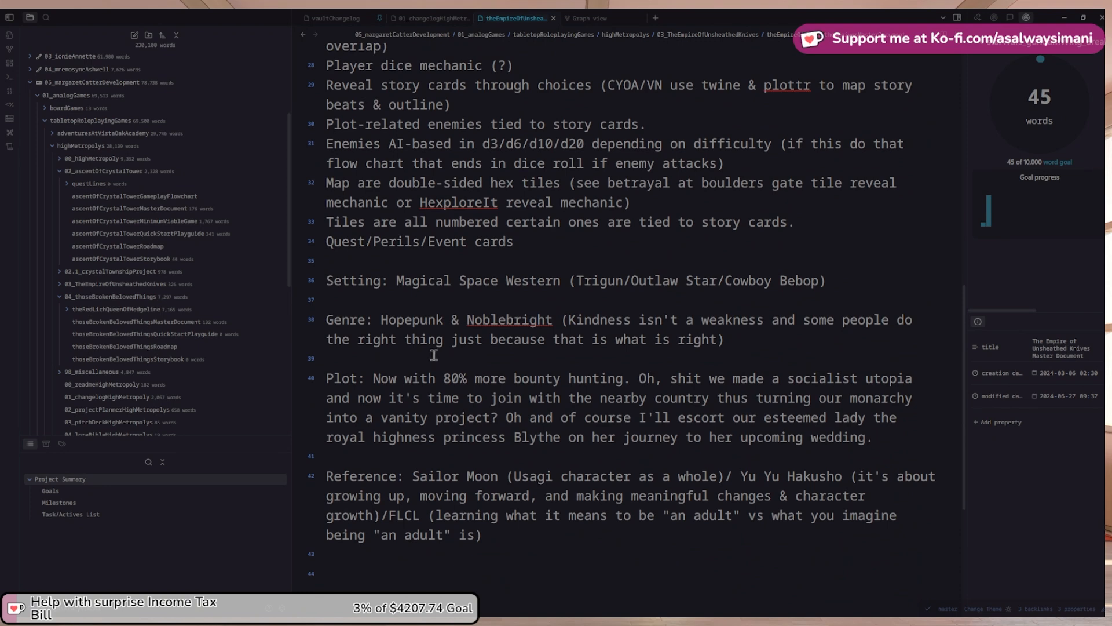
pyautogui.click(303, 34)
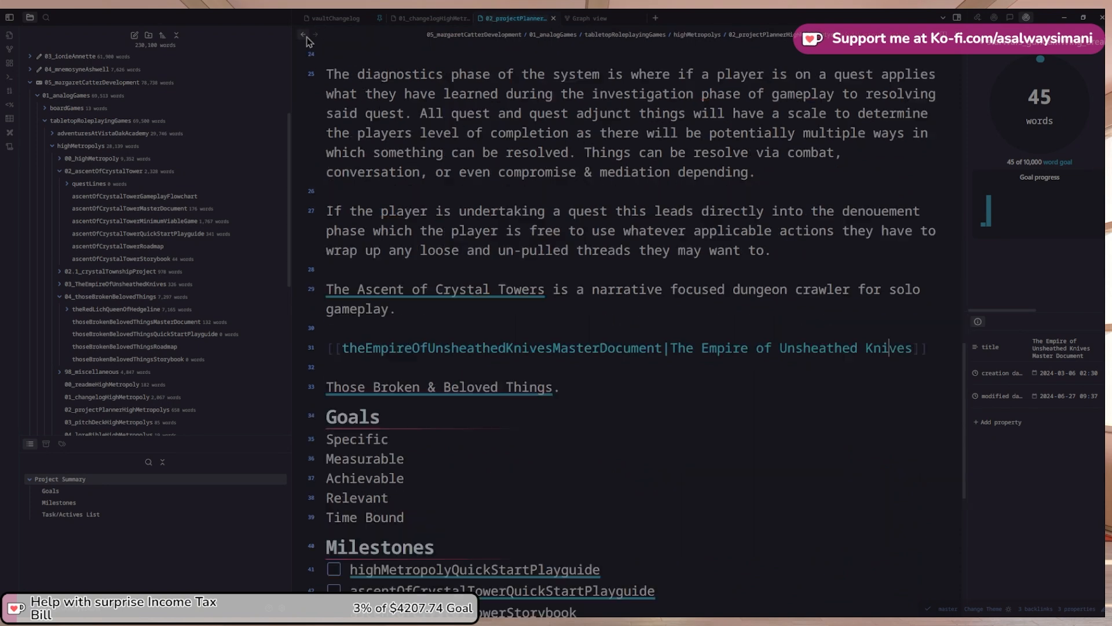
# Describe the Empire as a narrative based around an escort mission going wrong, needing adaptation
pyautogui.click(889, 357)
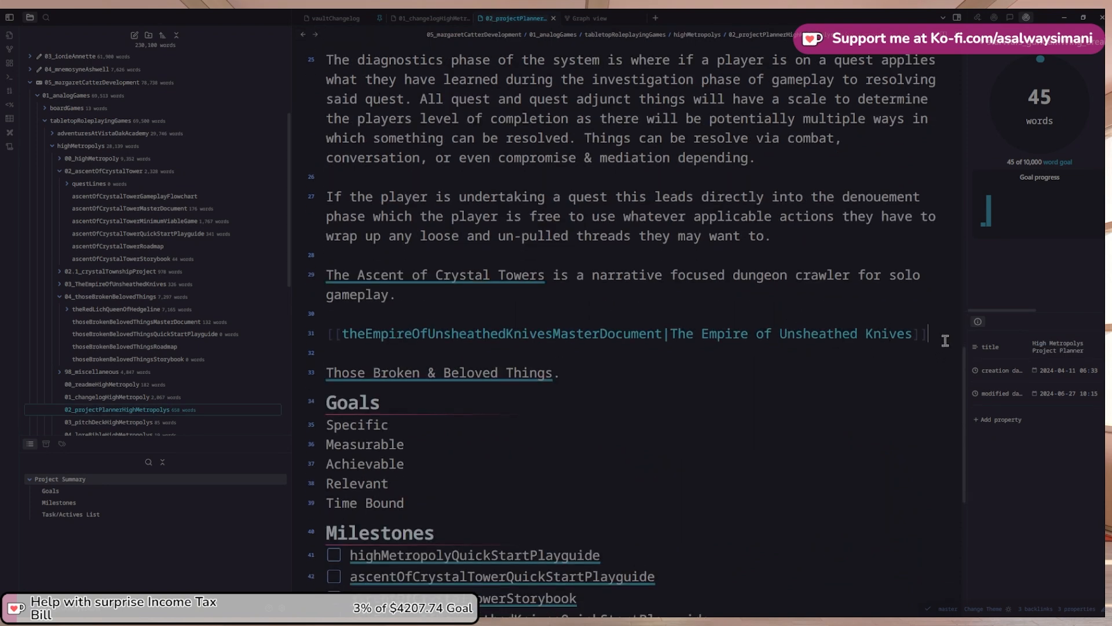
pyautogui.press('End')
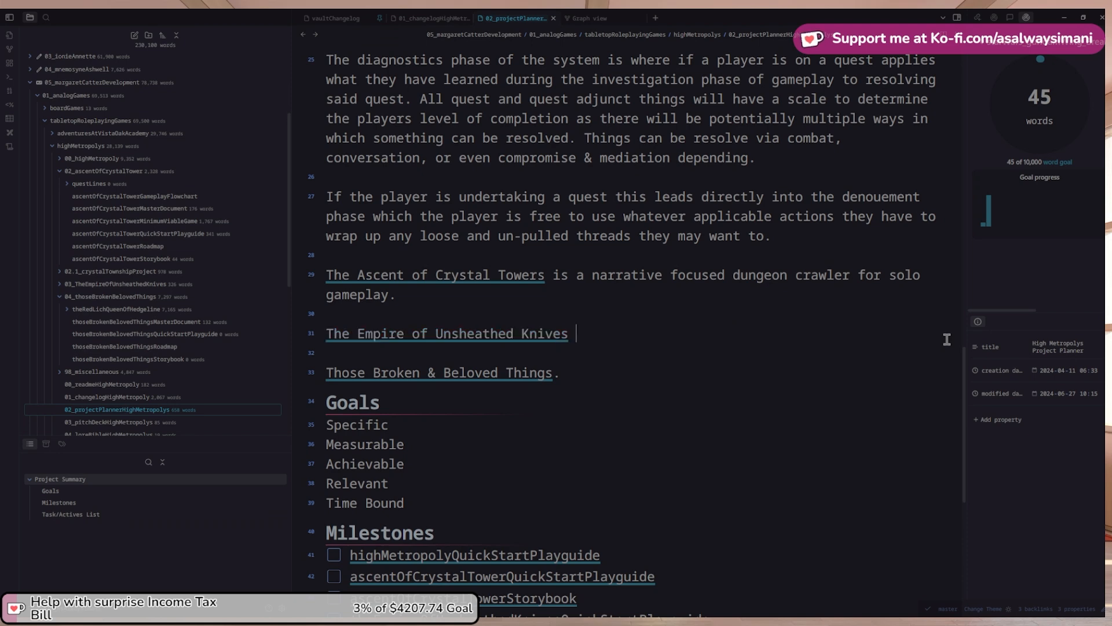
pyautogui.write('is a narrative adventure')
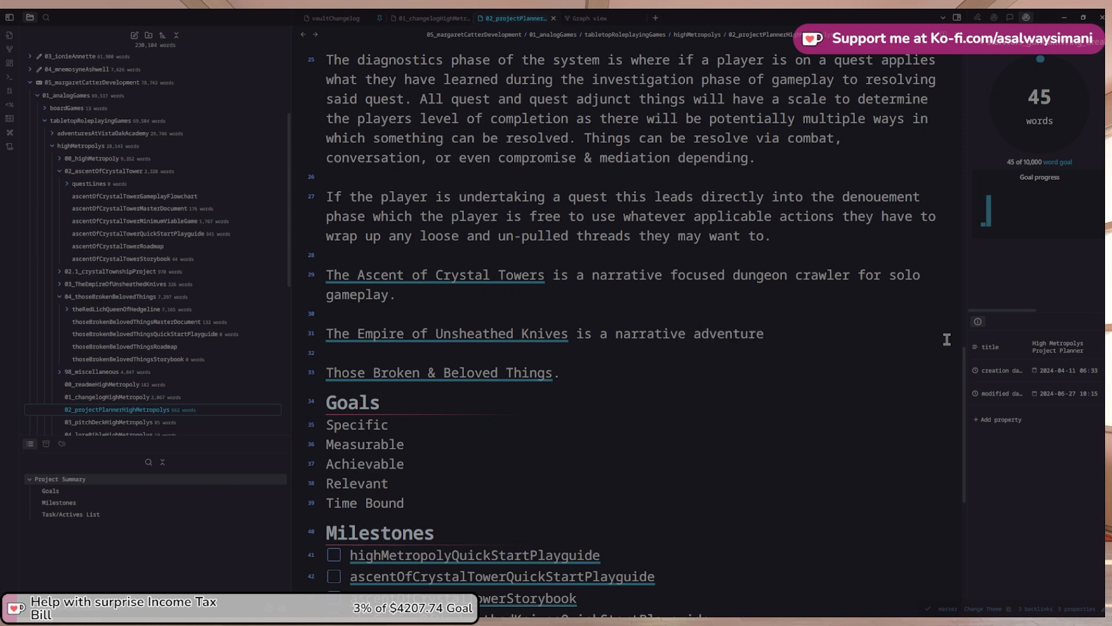
pyautogui.write('ased around an es')
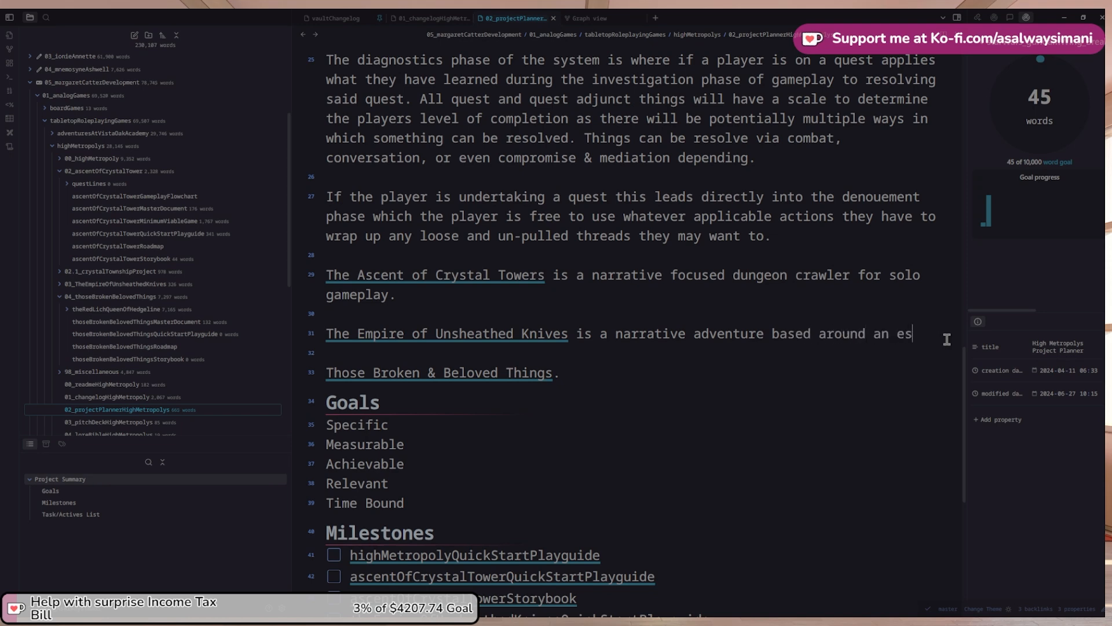
pyautogui.write('cor')
pyautogui.write('rt m')
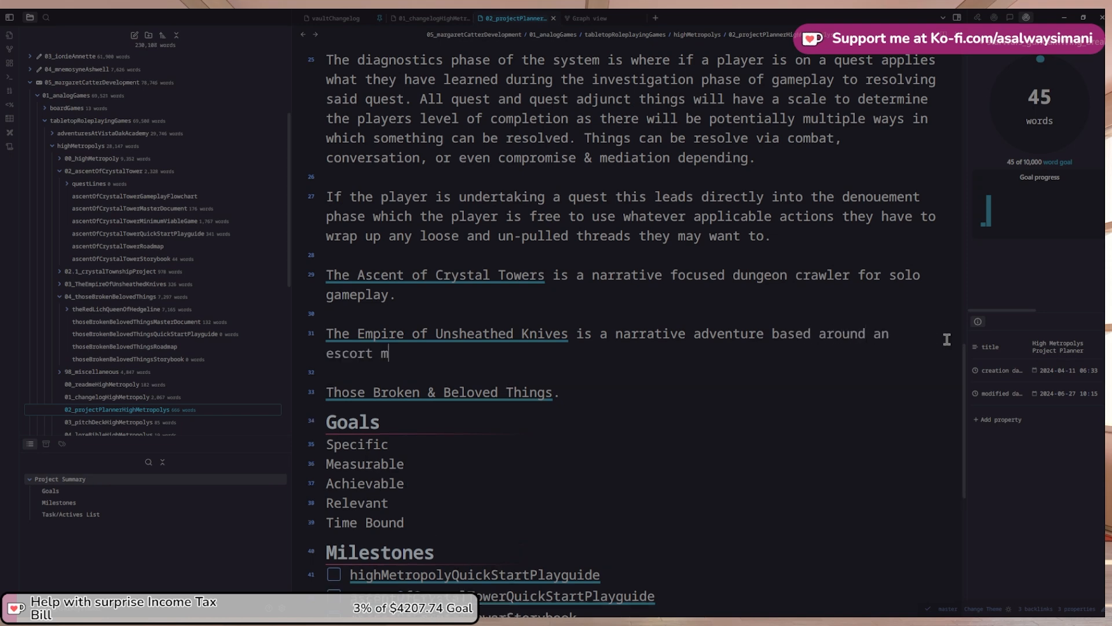
pyautogui.write('ission th')
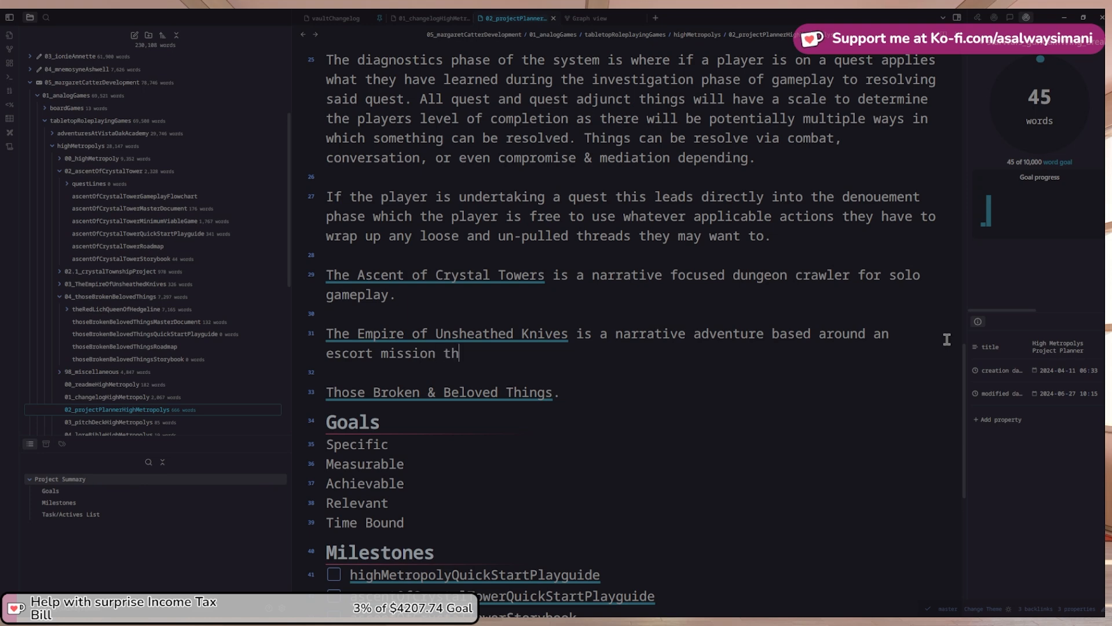
pyautogui.write('e players are ')
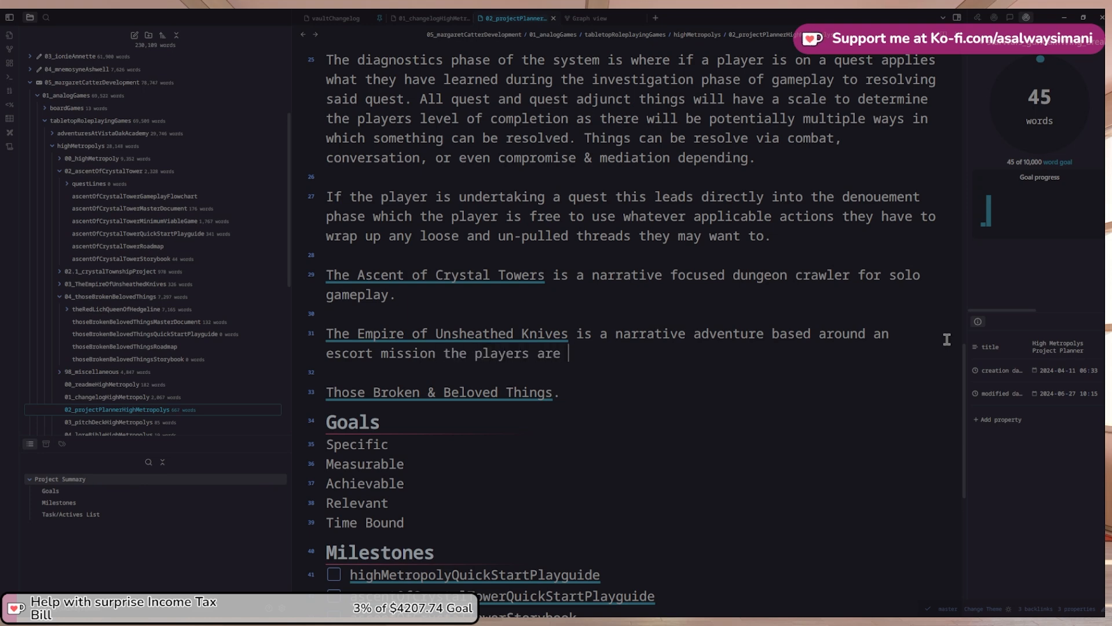
pyautogui.write('under')
pyautogui.press('BackSpace')
pyautogui.press('BackSpace')
pyautogui.press('BackSpace')
pyautogui.write('ndertaking goin')
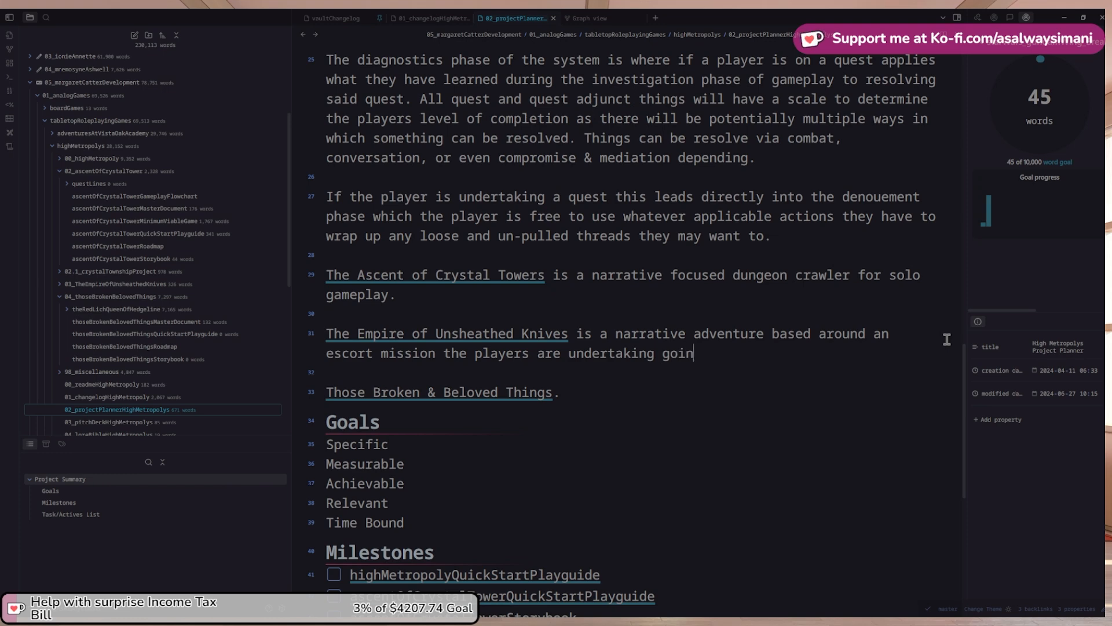
pyautogui.write('g wrong a')
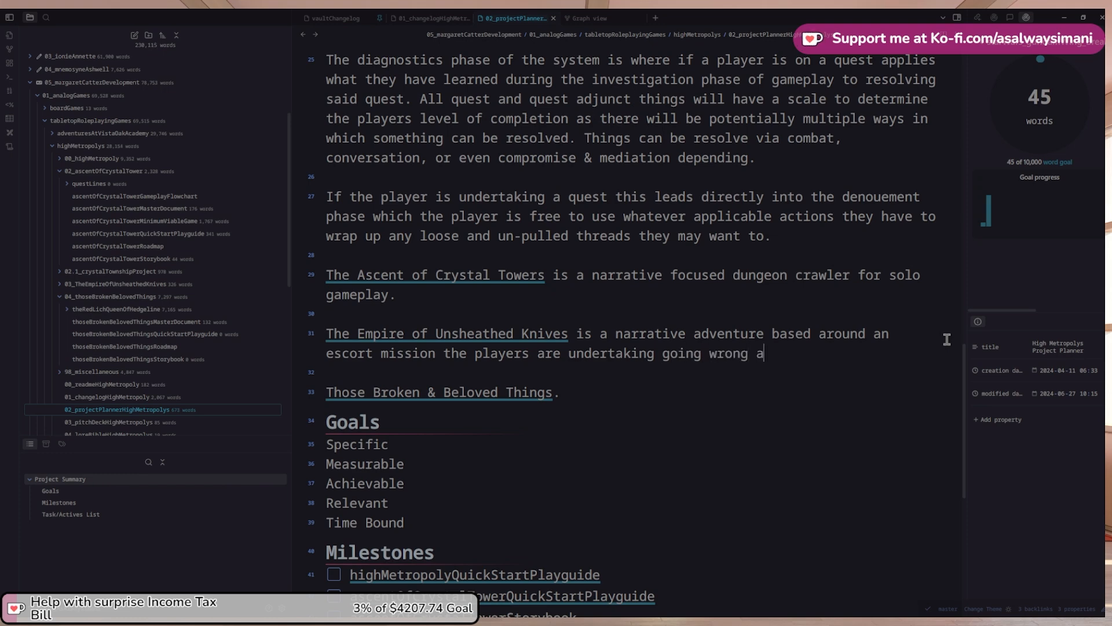
pyautogui.press('BackSpace')
pyautogui.write('. They will have to')
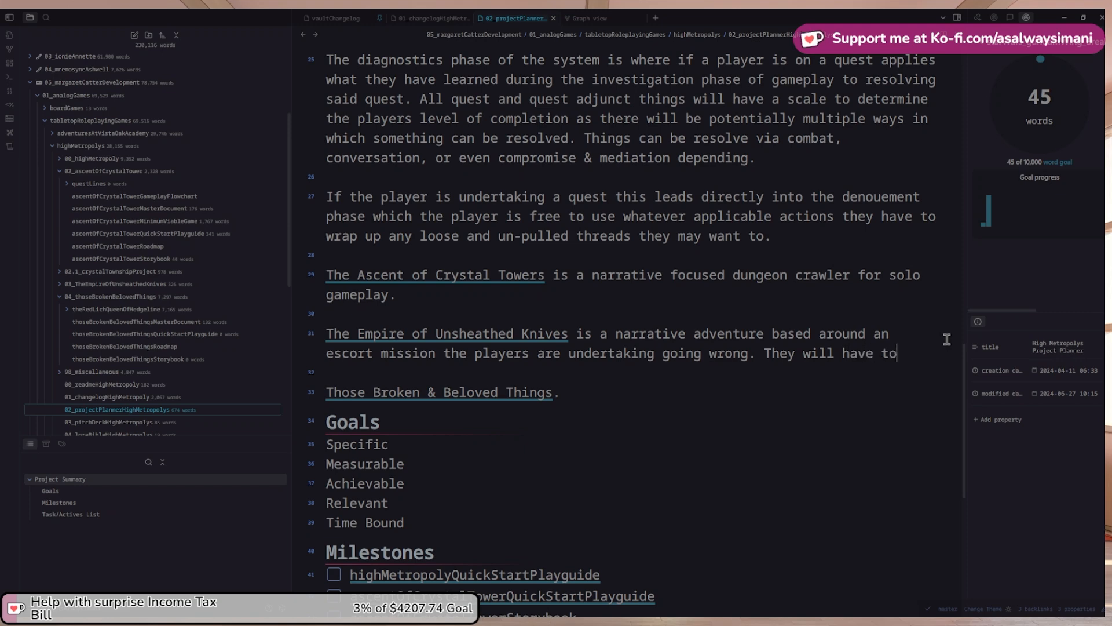
pyautogui.write(' adapt on the')
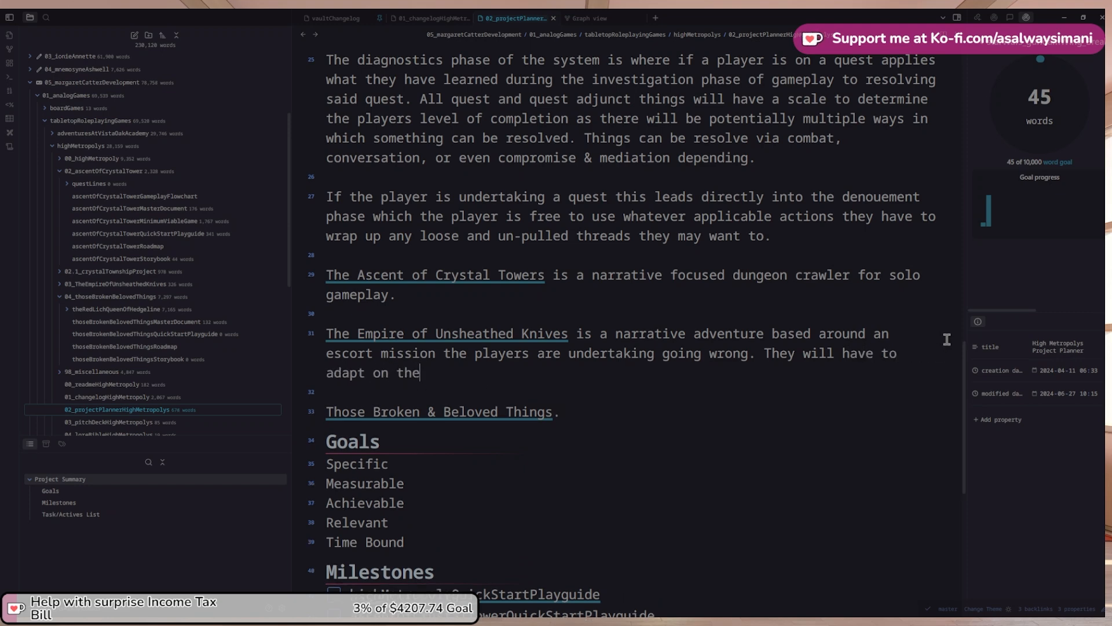
pyautogui.write(' fly to this change of plans')
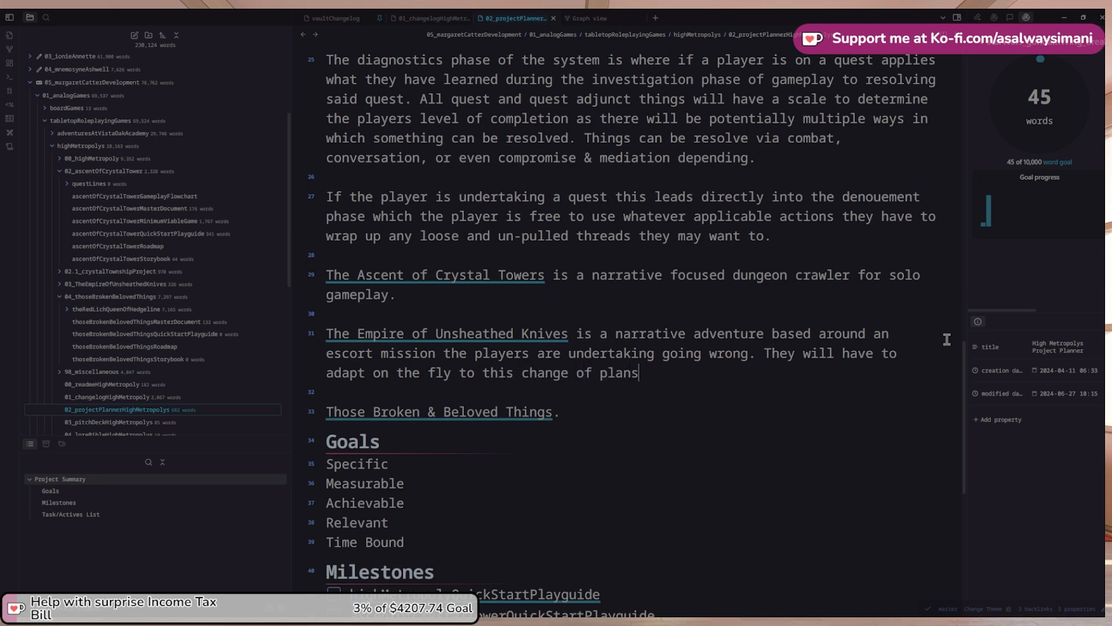
pyautogui.write('. Will they si')
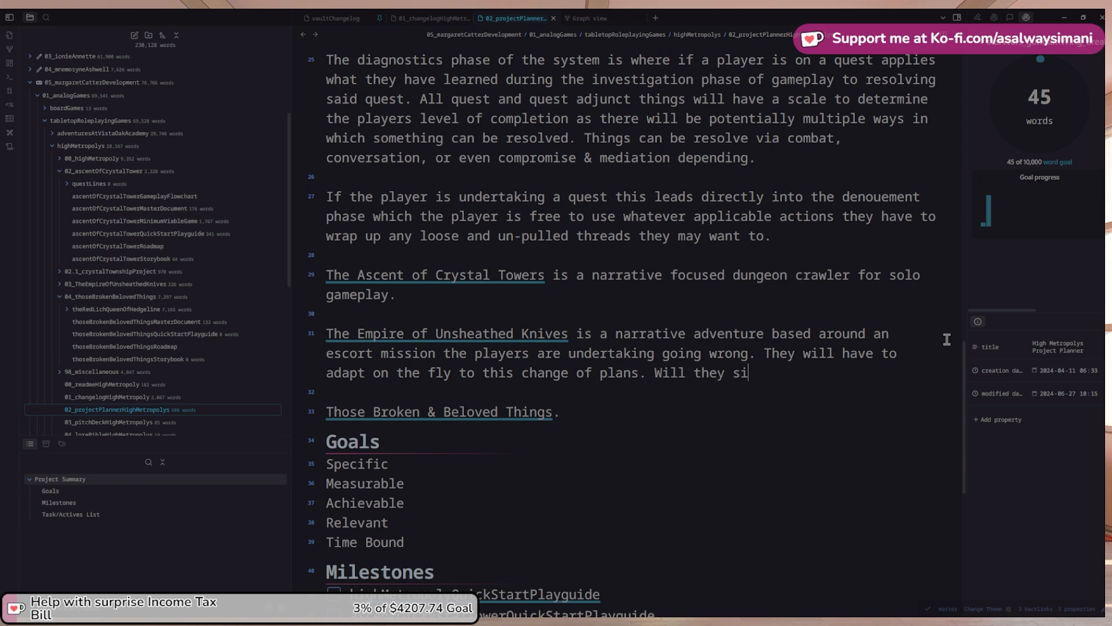
pyautogui.write('de with the ')
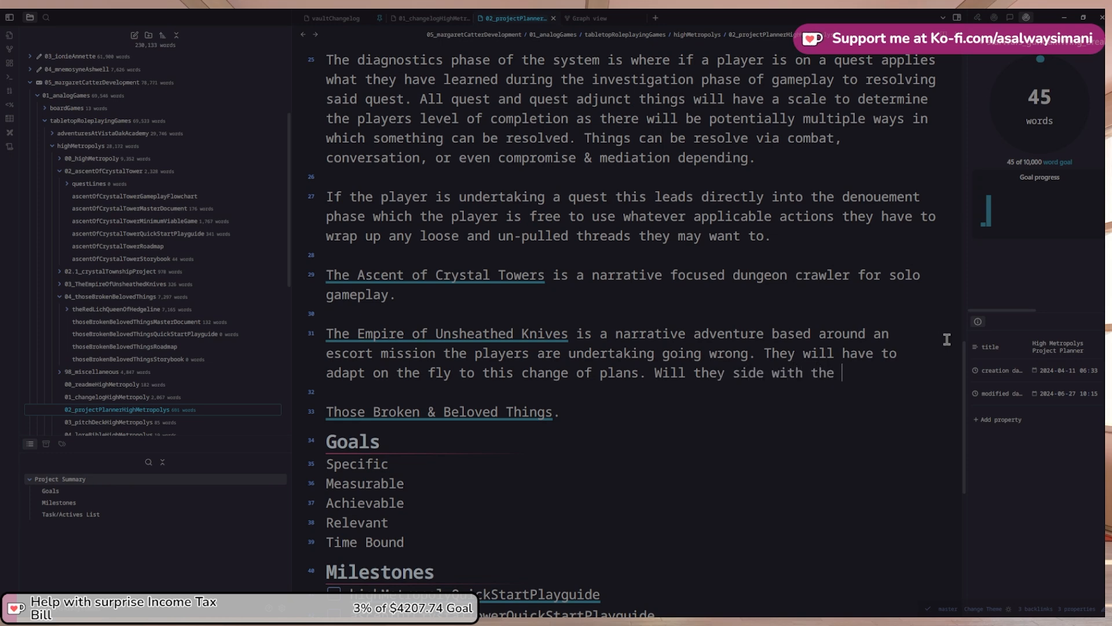
pyautogui.write('monarch they are')
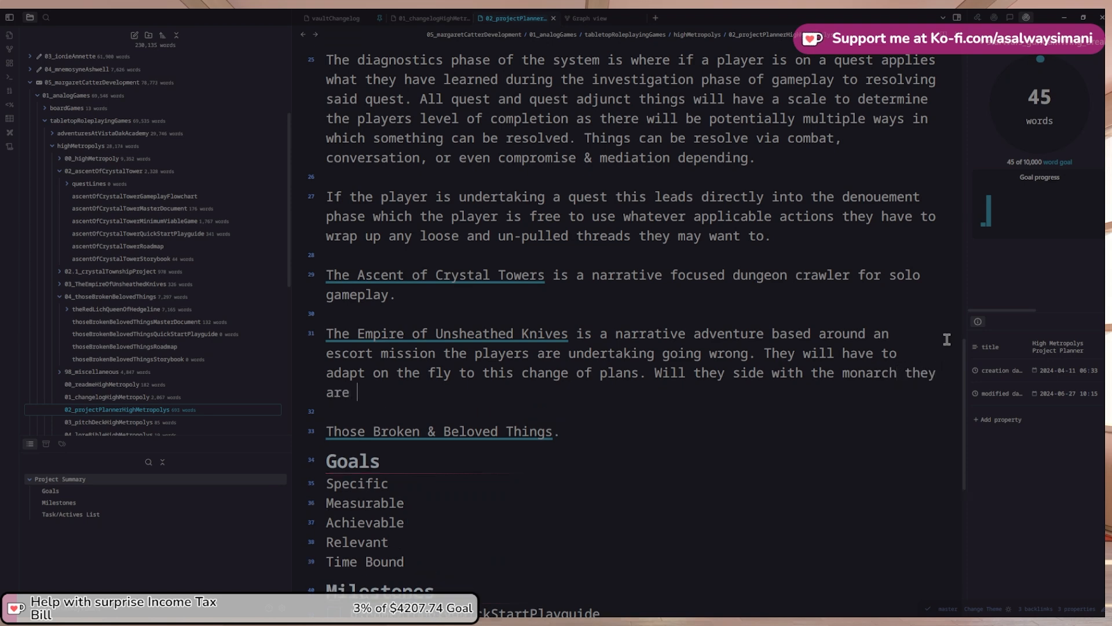
pyautogui.write(' tasked with ex')
pyautogui.write('corit')
# Continue asking whether players keep escorting or decide the potential cost isn't worth the risk
pyautogui.press('BackSpace')
pyautogui.press('BackSpace')
pyautogui.write('t')
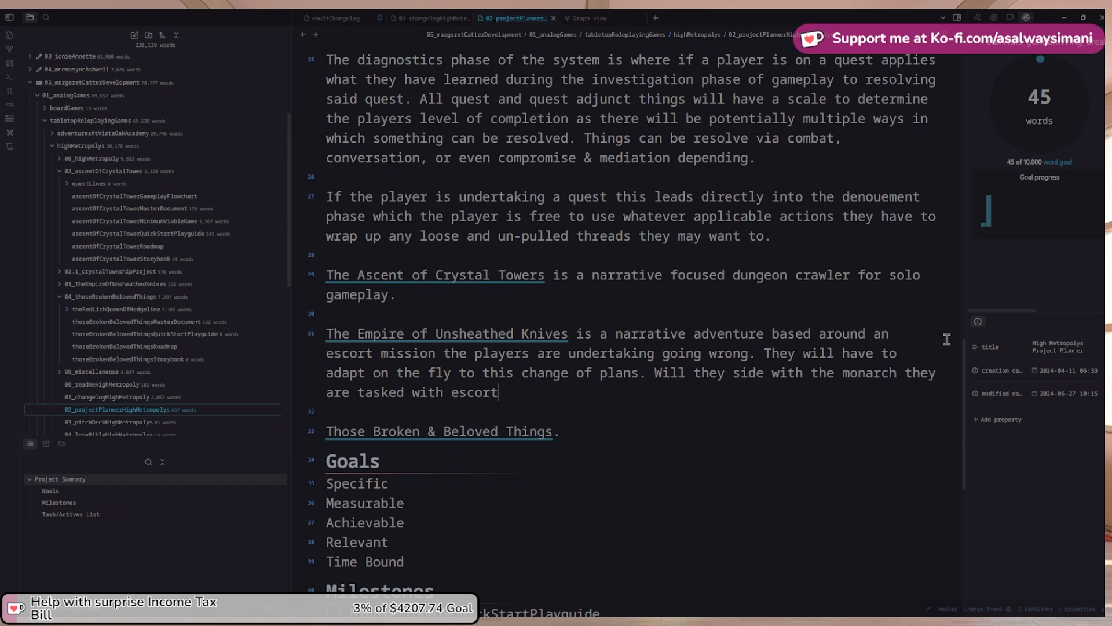
pyautogui.write('ing and prot')
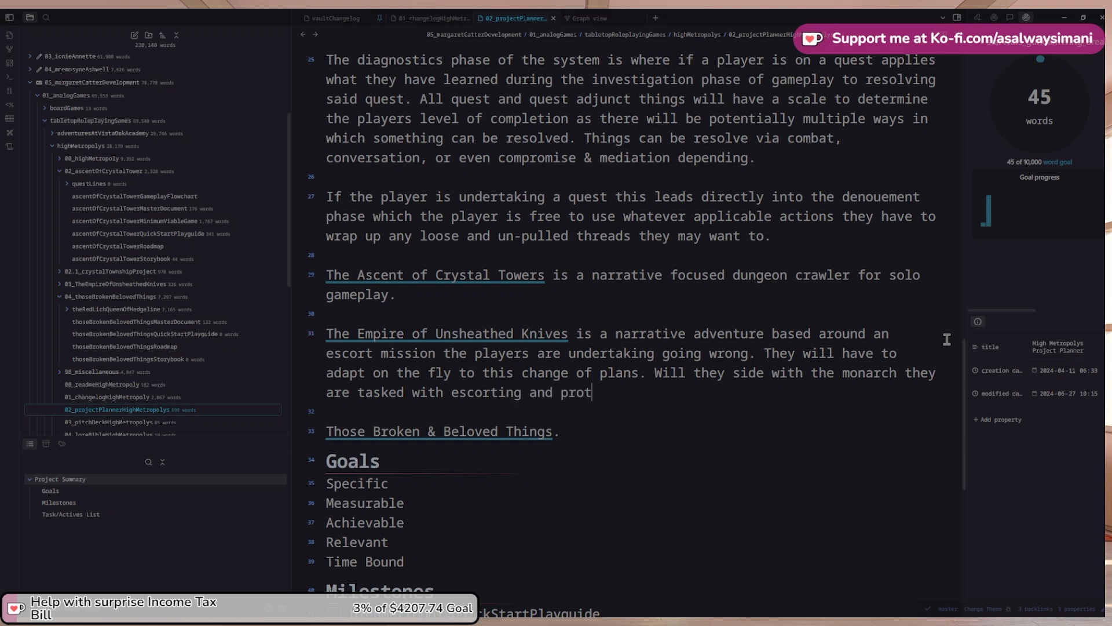
pyautogui.write('ecting or will they ')
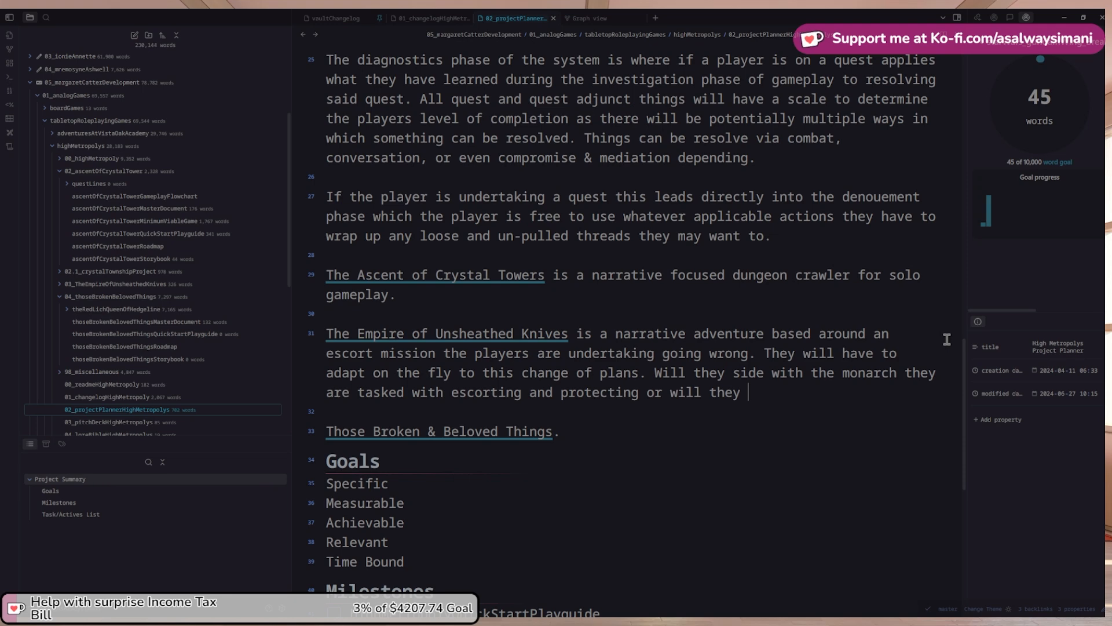
pyautogui.write('decide the cost is')
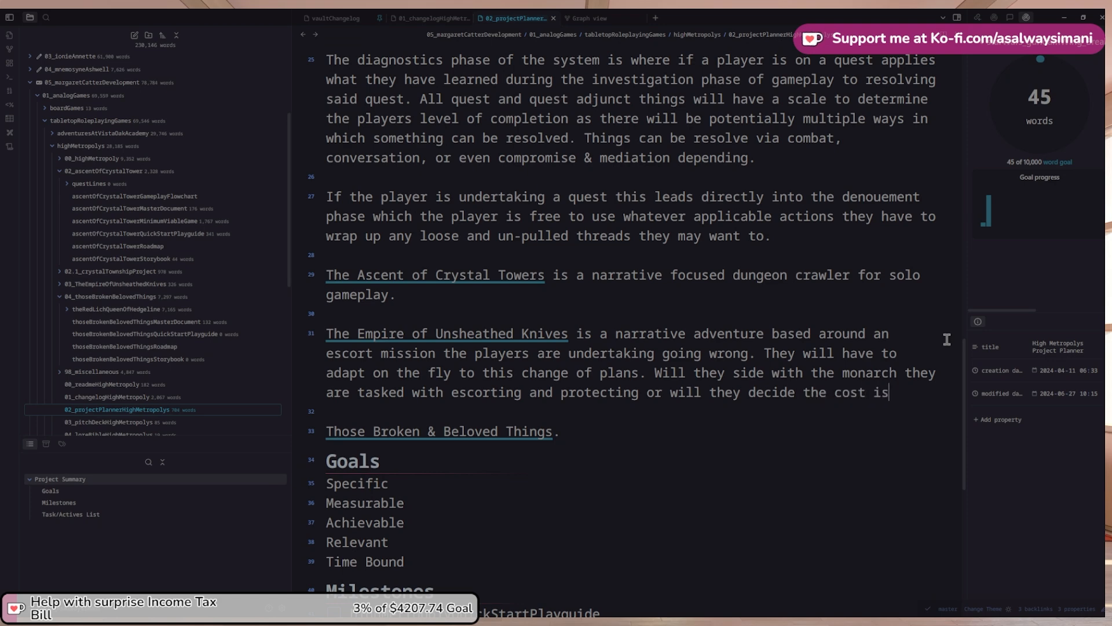
pyautogui.write("n't worth the")
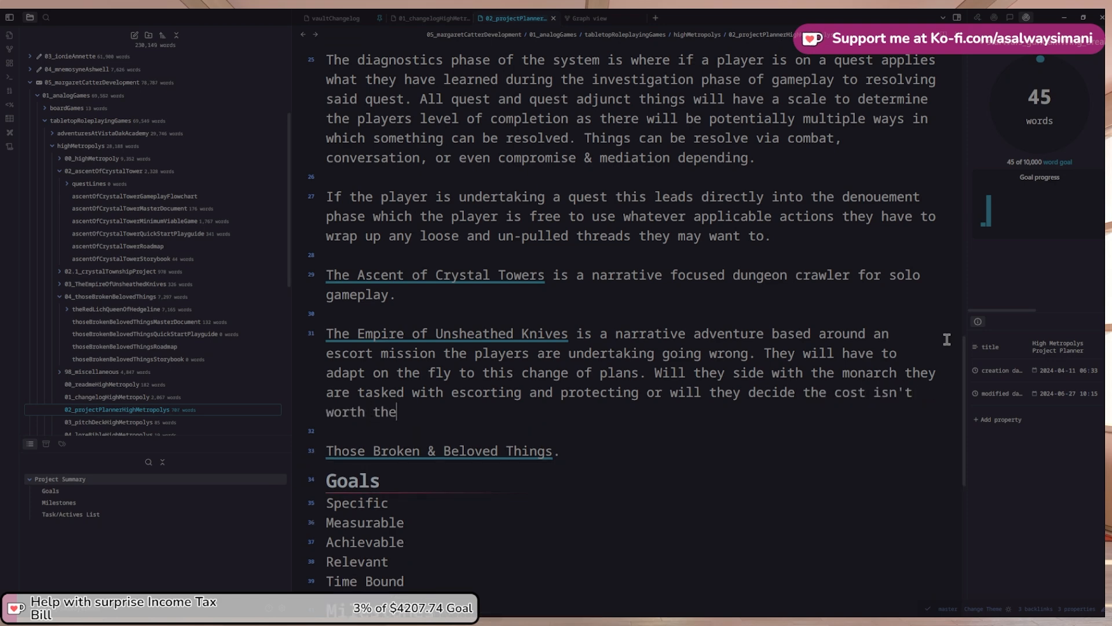
pyautogui.press('Up')
pyautogui.hotkey('ctrl', 'Right')
pyautogui.hotkey('ctrl', 'Right')
pyautogui.hotkey('ctrl', 'Right')
pyautogui.hotkey('ctrl', 'Right')
pyautogui.hotkey('ctrl', 'Right')
pyautogui.write('poteniona')
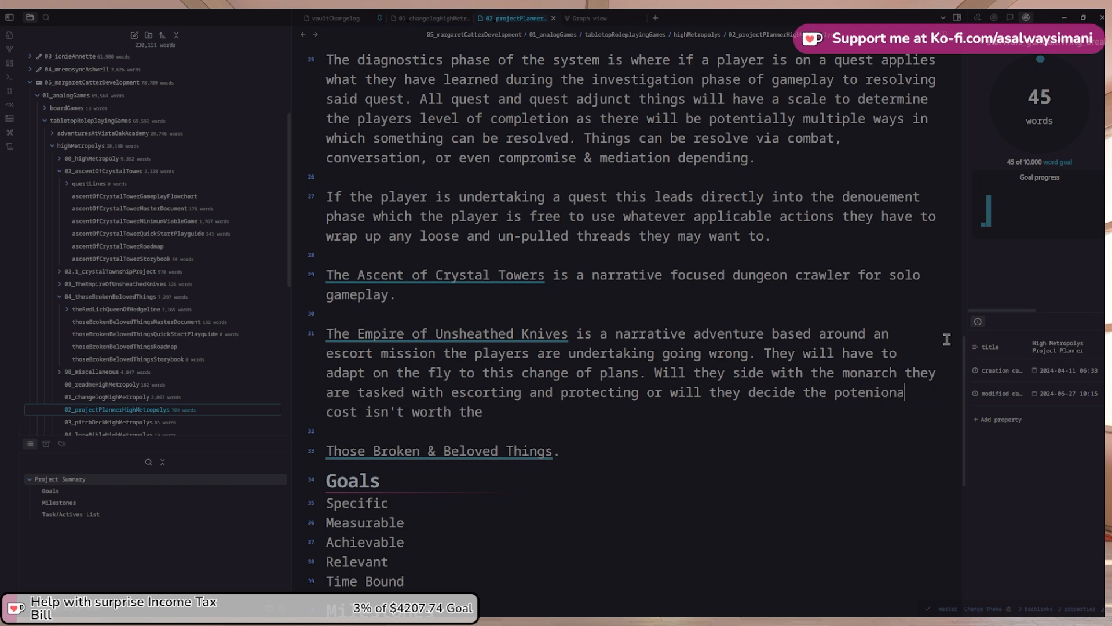
pyautogui.write('l')
pyautogui.hotkey('ctrl', 'shift', 'Left')
pyautogui.write('potent')
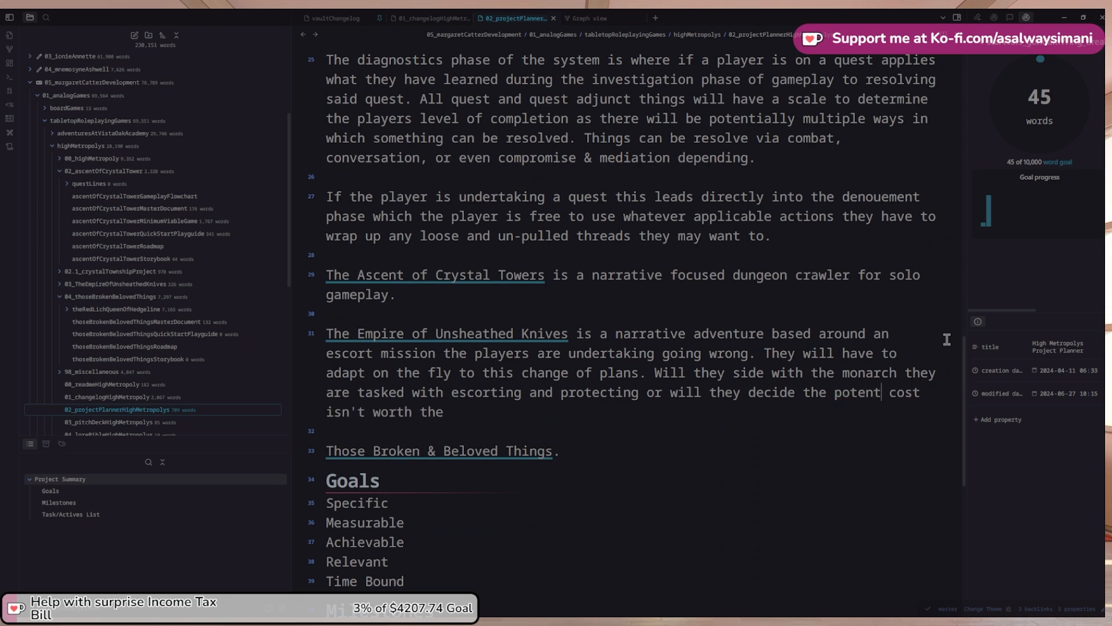
pyautogui.write('ional')
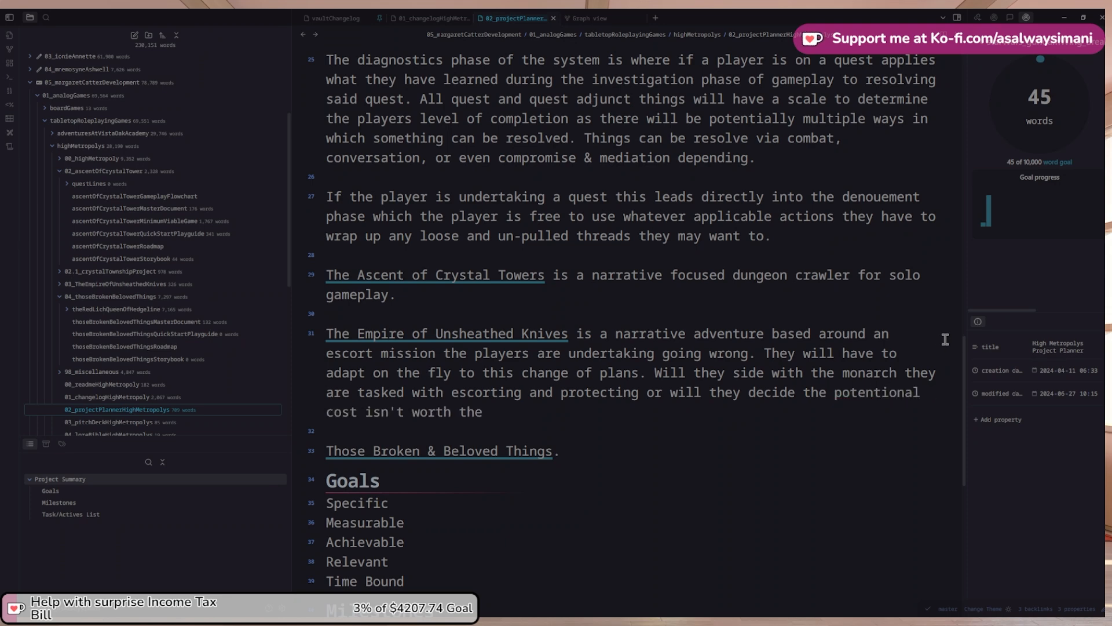
# Correct 'potentional' from spelling suggestions and end the Empire summary with 'risk & reward.'
pyautogui.rightClick(884, 390)
pyautogui.click(904, 396)
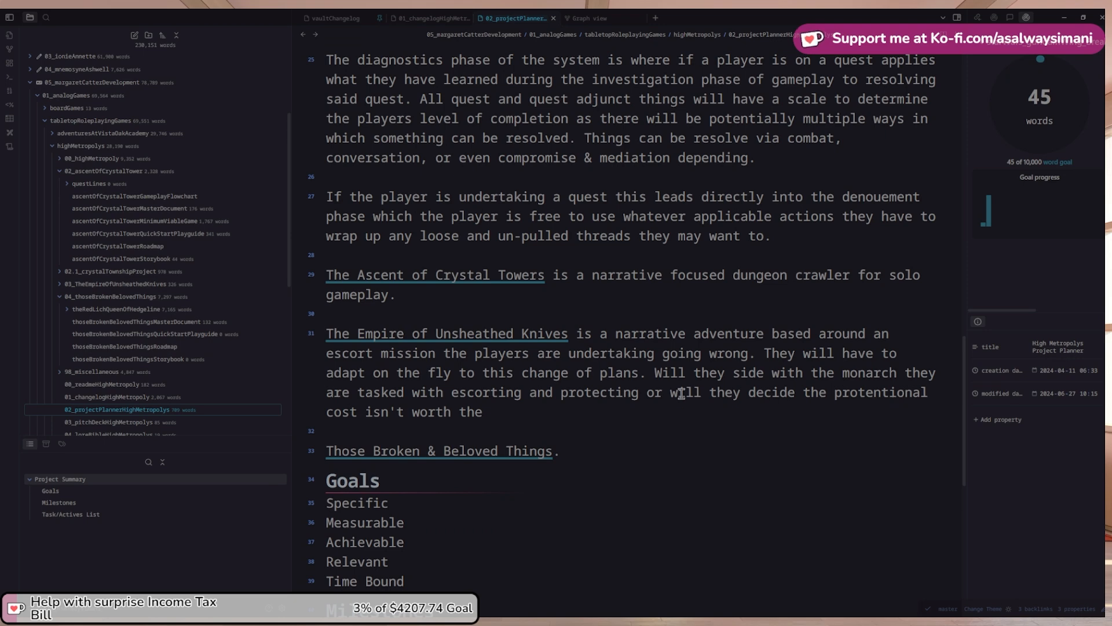
pyautogui.scroll(1, 497, 421)
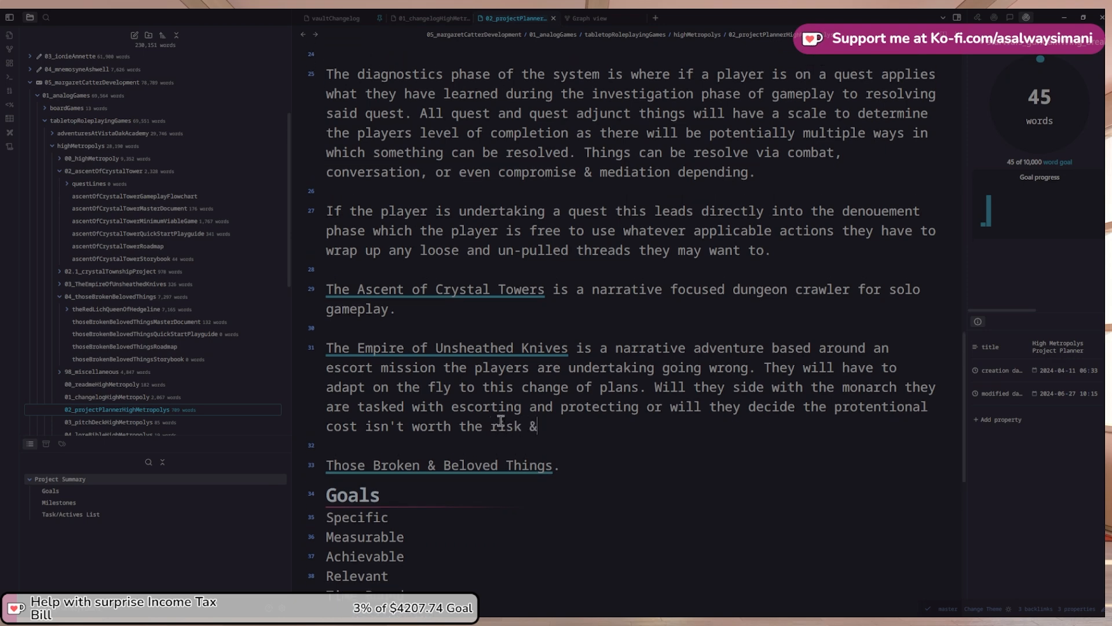
pyautogui.write('reward.')
# Start Those Broken's summary: a political thriller game with occult and horror trappings
pyautogui.press('BackSpace')
pyautogui.press('BackSpace')
pyautogui.press('BackSpace')
pyautogui.write('.')
pyautogui.press('BackSpace')
pyautogui.press('BackSpace')
pyautogui.write('is a poltical')
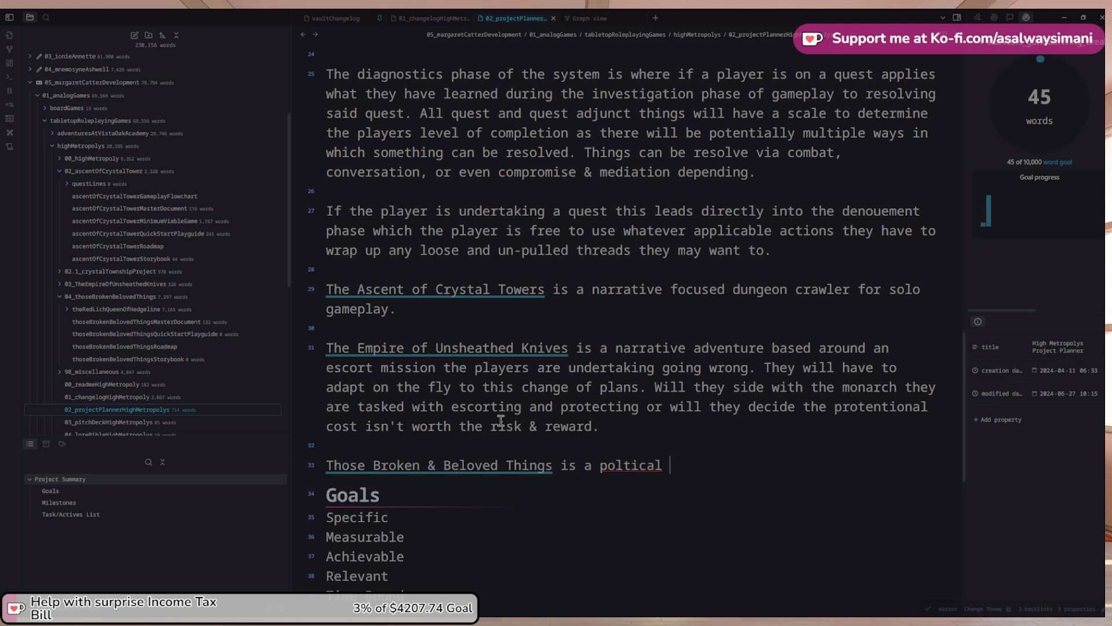
pyautogui.hotkey('ctrl', 'shift', 'Left')
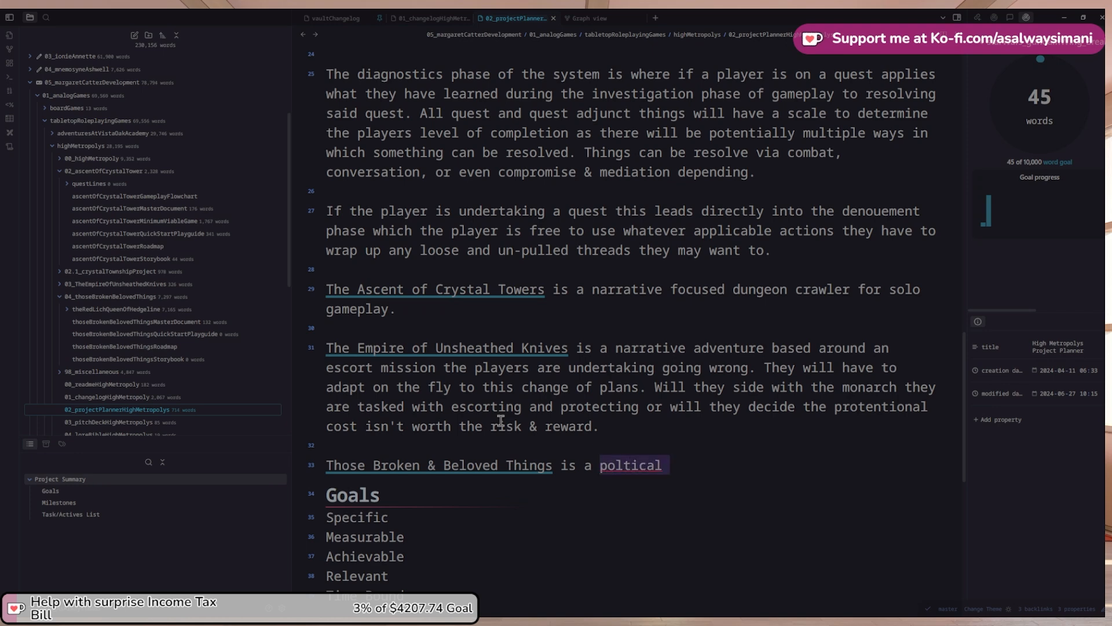
pyautogui.write('politicall')
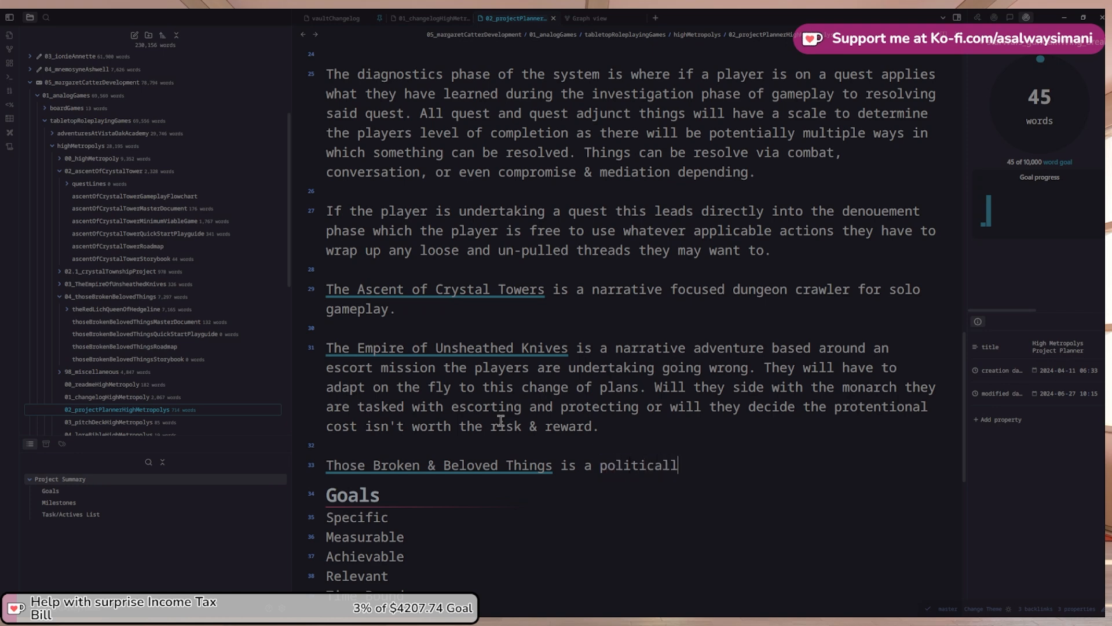
pyautogui.press('BackSpace')
pyautogui.write('thriller game with ')
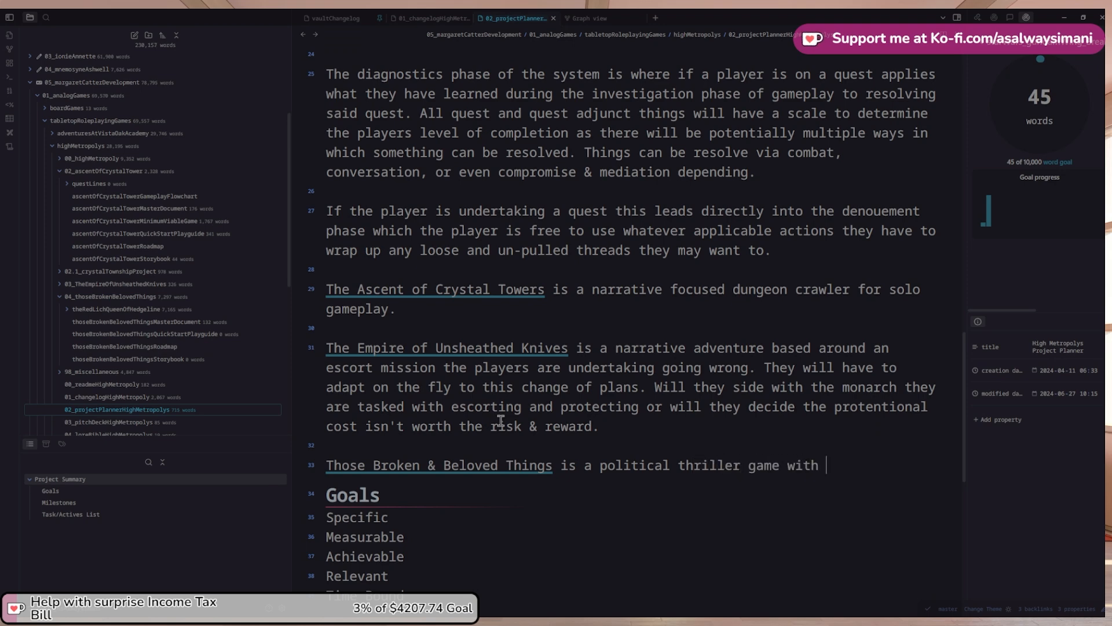
pyautogui.write('occult and horr')
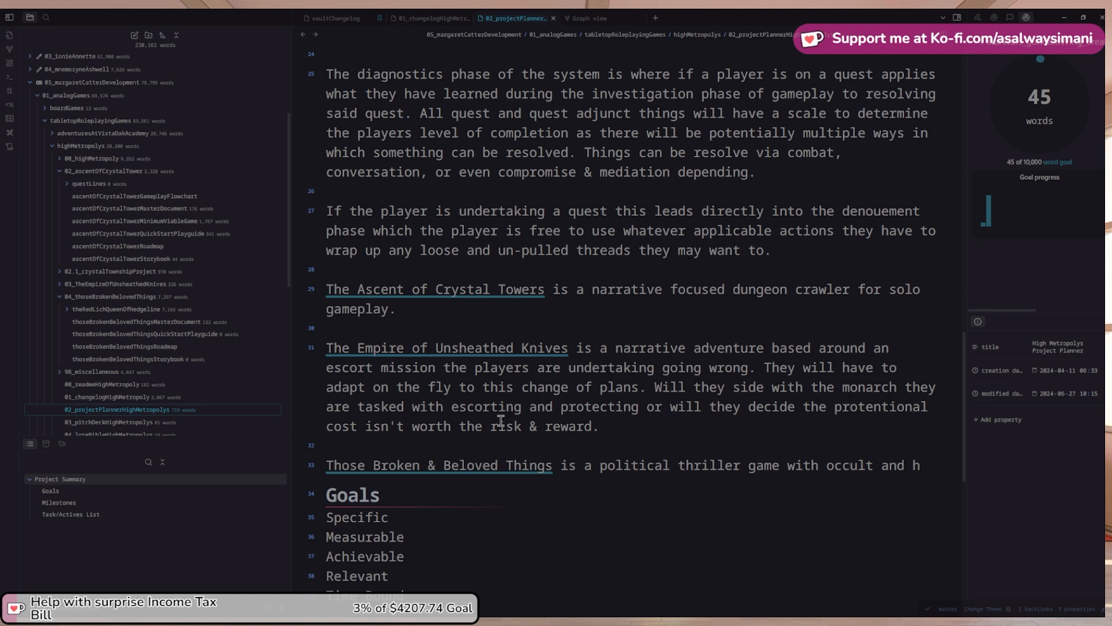
pyautogui.write('or tr')
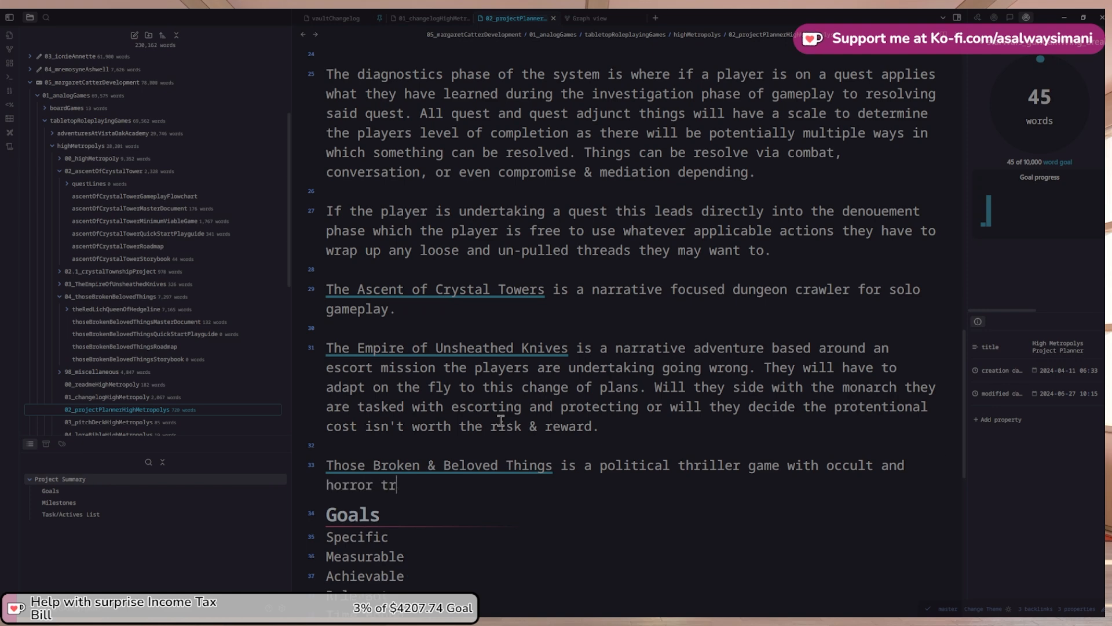
pyautogui.write('appings. Play as')
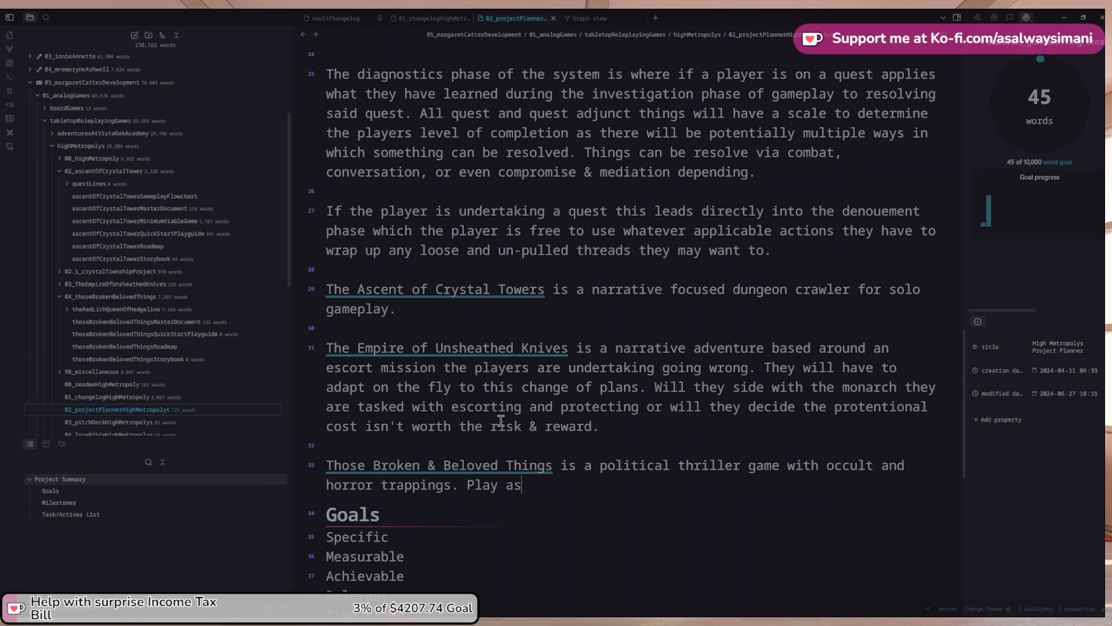
# Add that the player is a revolutionary in a rag tag group freeing their government from a tyrant
pyautogui.hotkey('ctrl', 'shift', 'Left')
pyautogui.hotkey('ctrl', 'shift', 'Left')
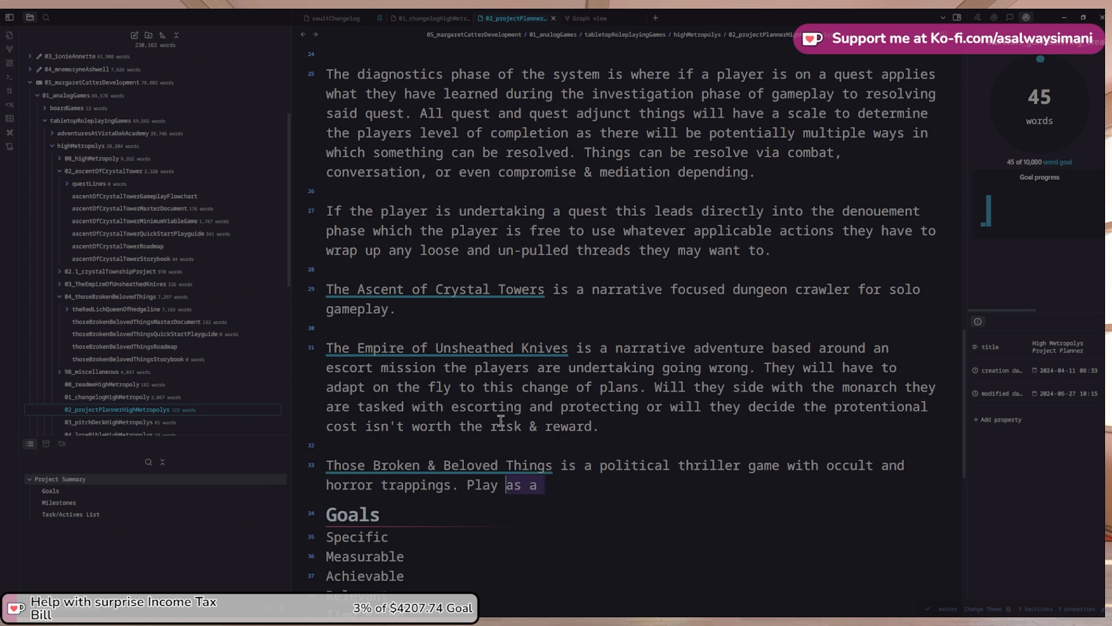
pyautogui.press('Left')
pyautogui.hotkey('ctrl', 'Left')
pyautogui.press('Right')
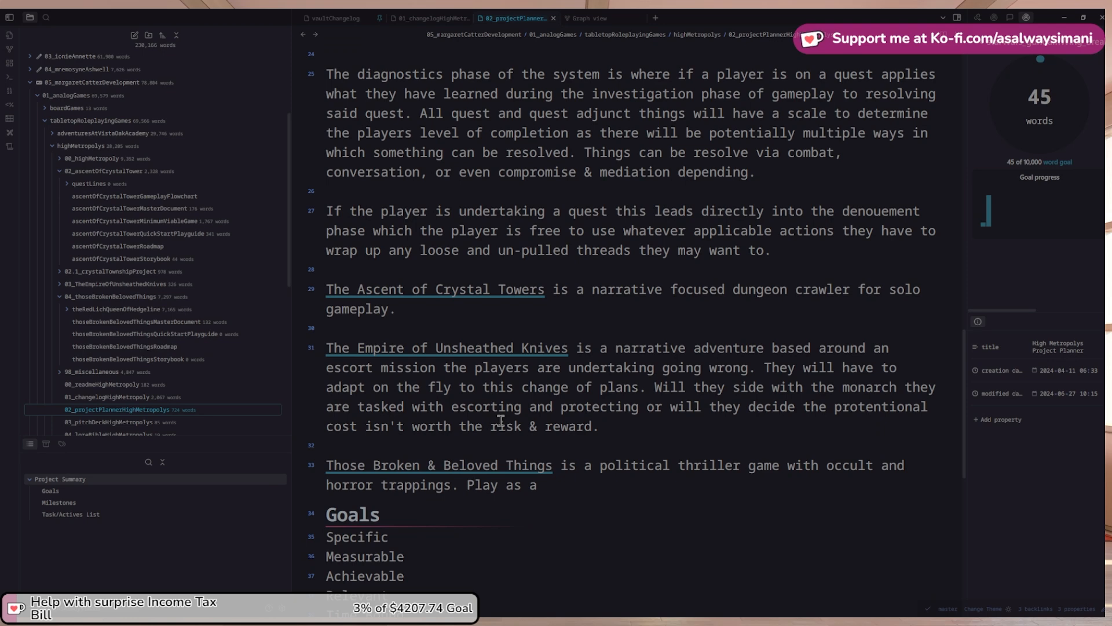
pyautogui.press('Left')
pyautogui.hotkey('shift', 'End')
pyautogui.write('The pla')
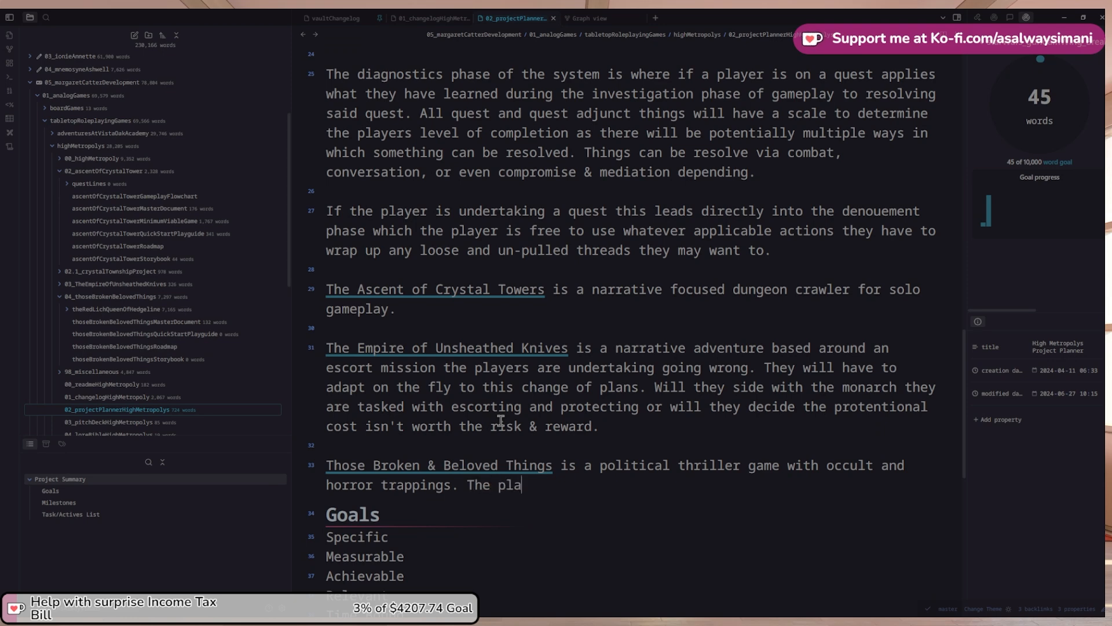
pyautogui.write('yer assumes th')
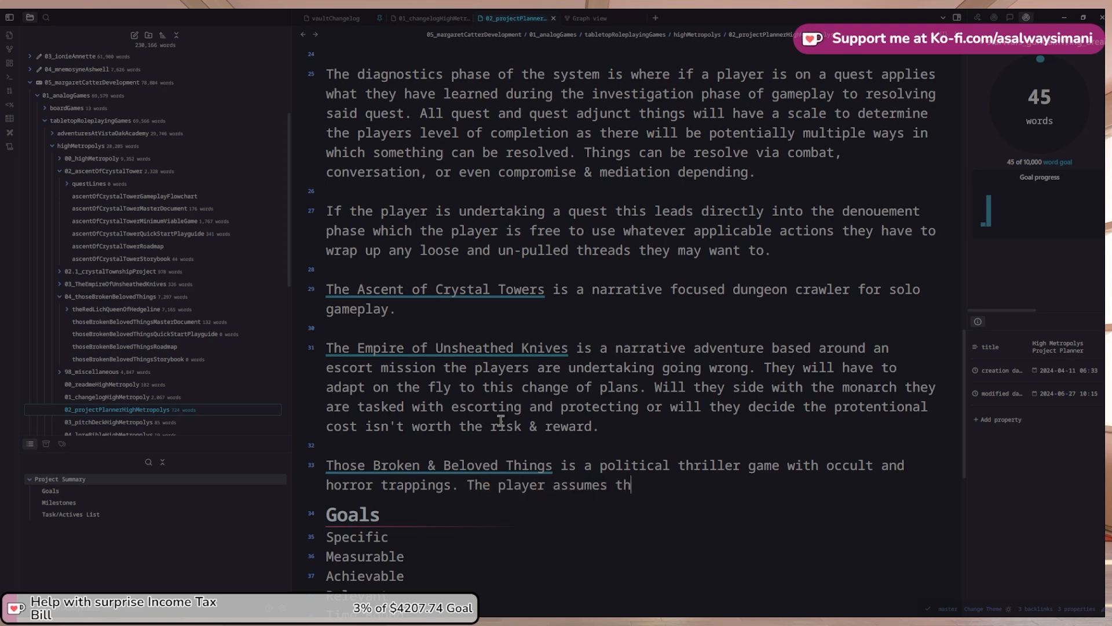
pyautogui.write('e role of a revolutionar')
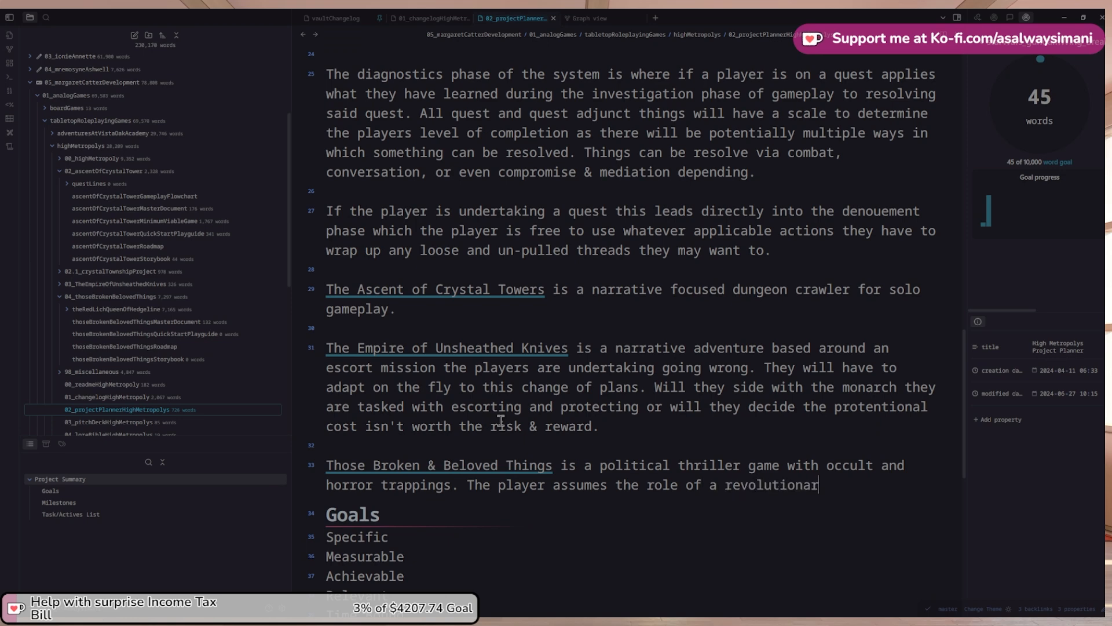
pyautogui.write('y within a rag tag gro')
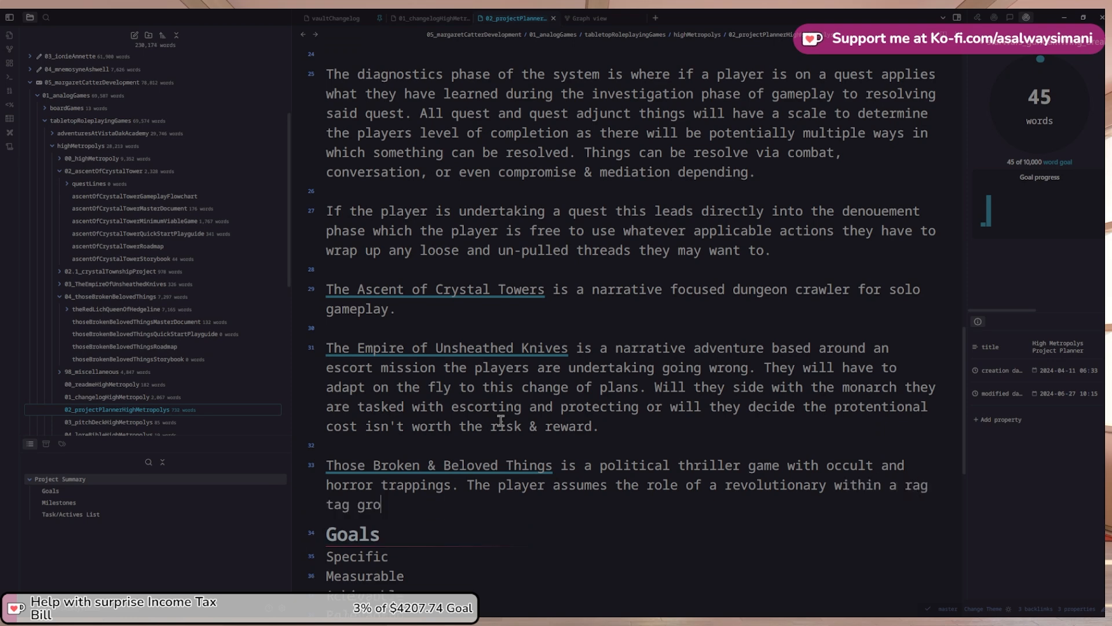
pyautogui.write('up')
pyautogui.write(' tryu')
pyautogui.write('ing t')
pyautogui.write('o pry their ')
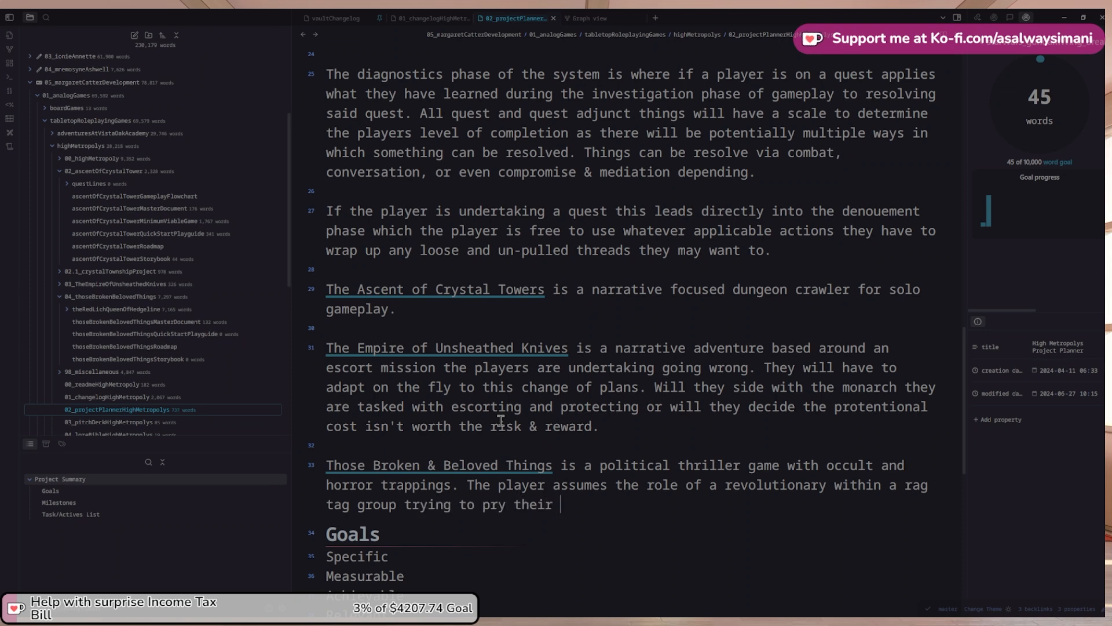
pyautogui.write('govenment ')
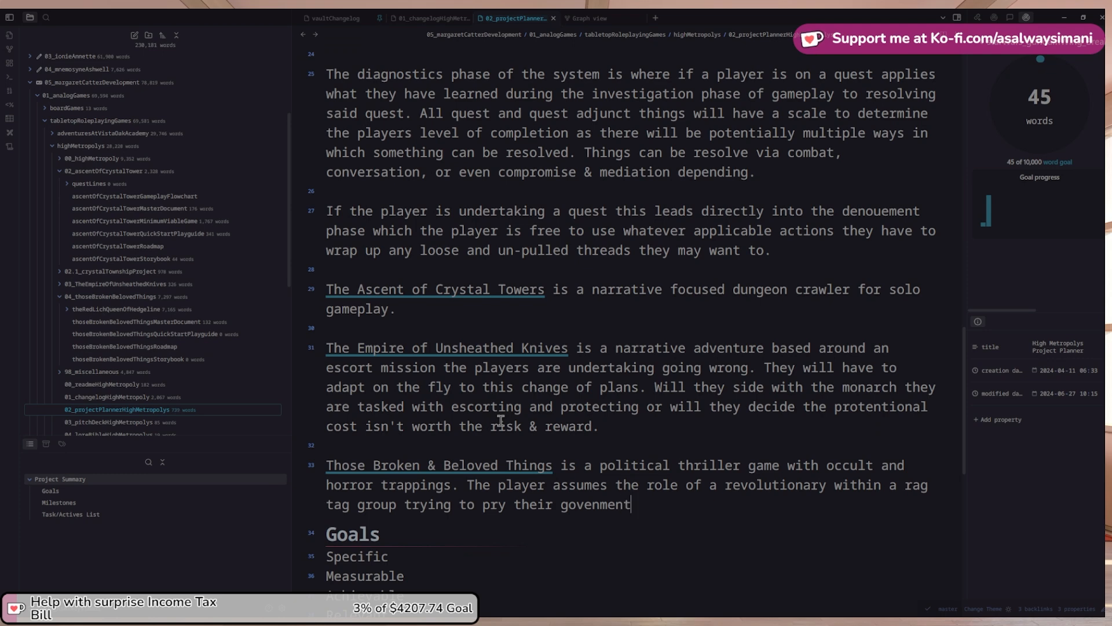
pyautogui.write('free from')
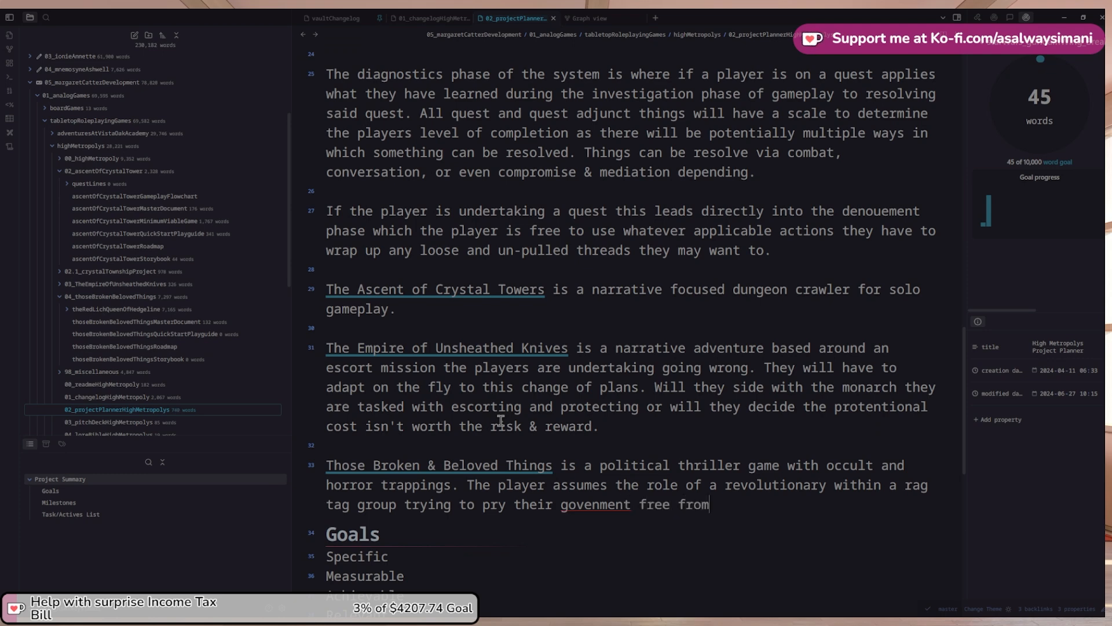
pyautogui.rightClick(587, 509)
pyautogui.click(646, 300)
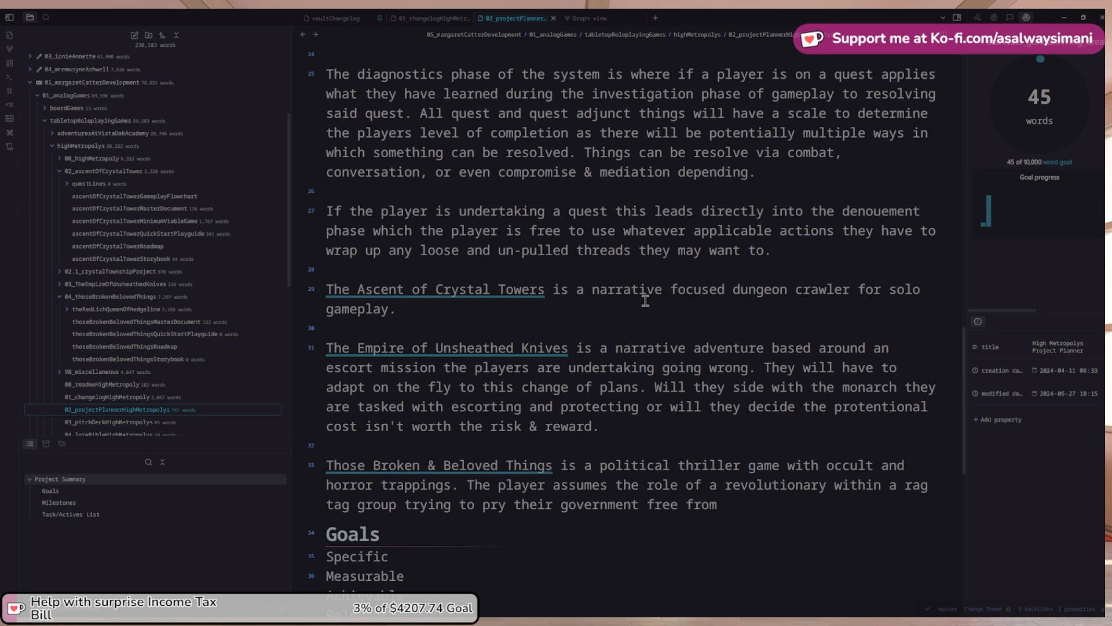
pyautogui.write('the grasp of a')
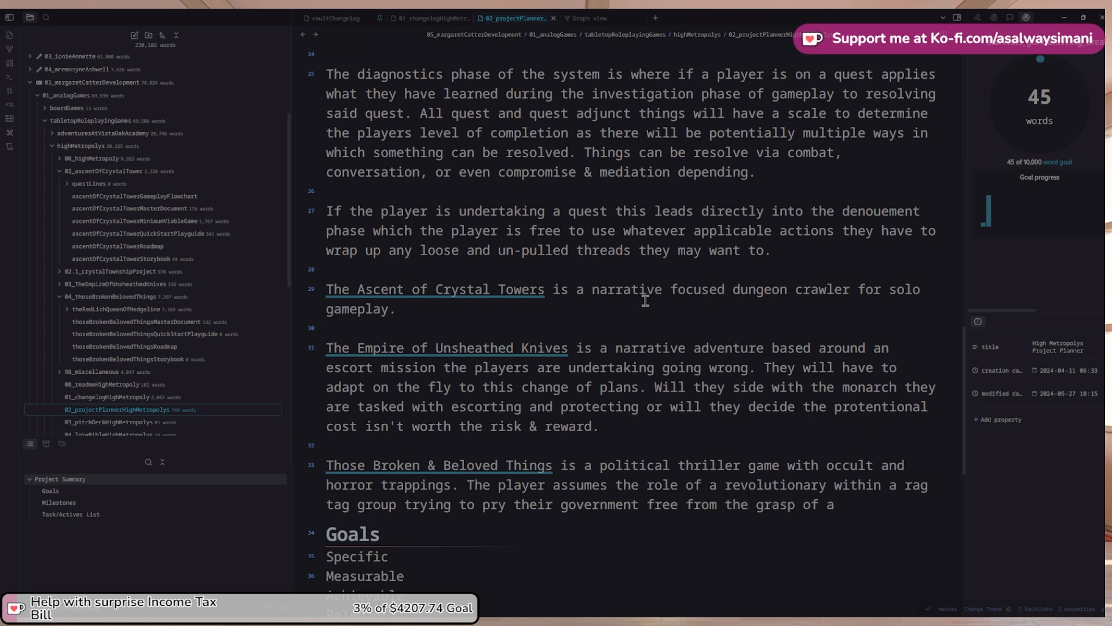
pyautogui.write(' tyrant.')
pyautogui.write('Where ')
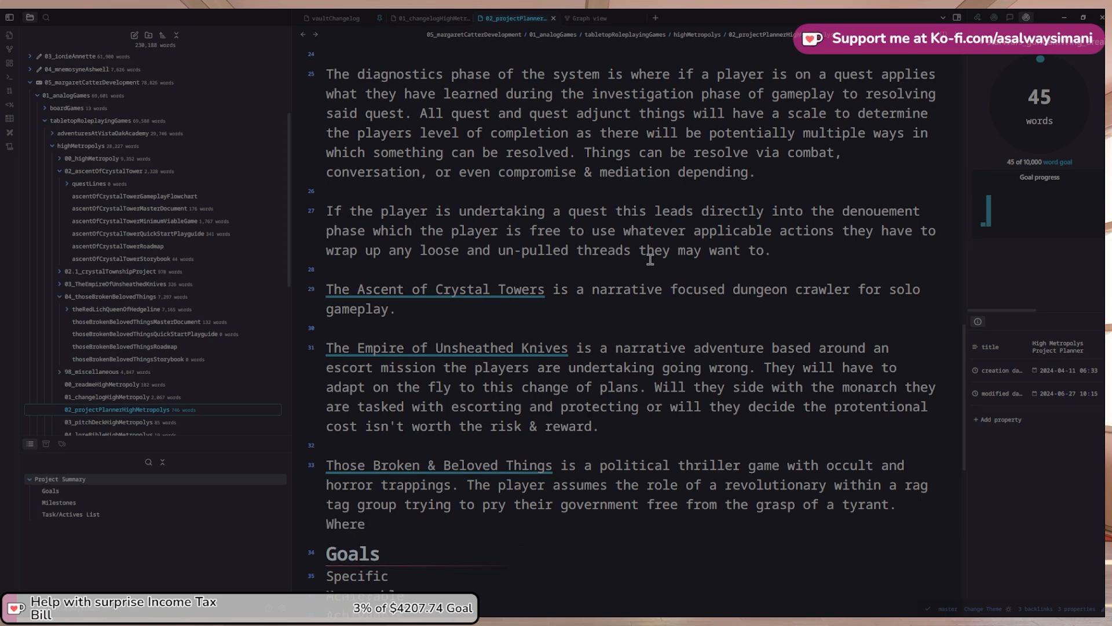
pyautogui.write('the')
pyautogui.hotkey('ctrl', 'BackSpace')
pyautogui.hotkey('ctrl', 'BackSpace')
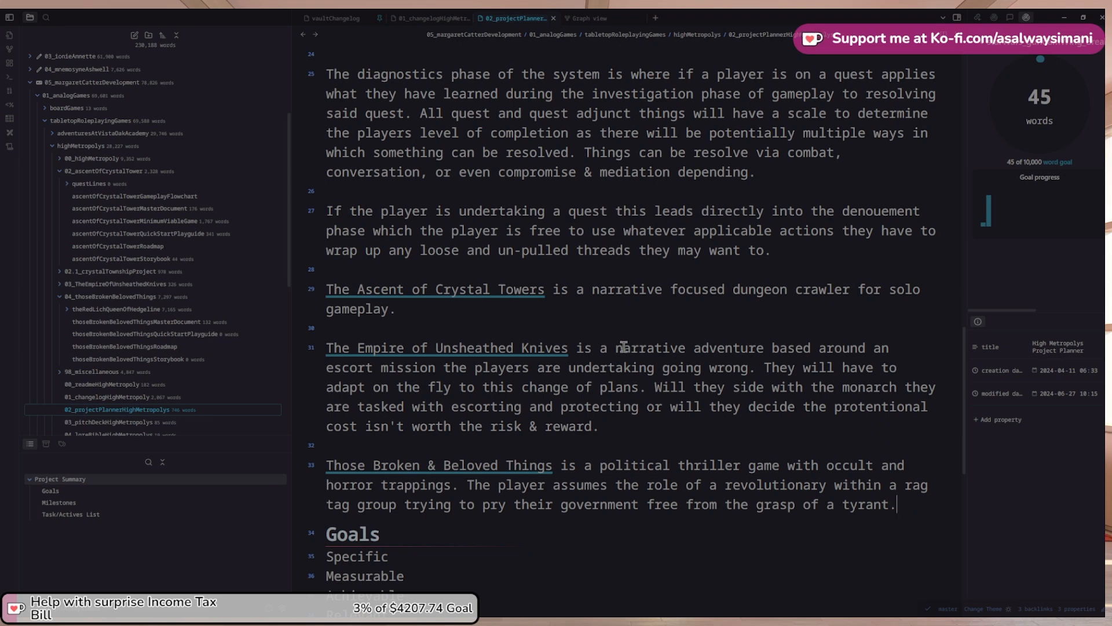
pyautogui.scroll(1, 646, 336)
pyautogui.scroll(2, 646, 336)
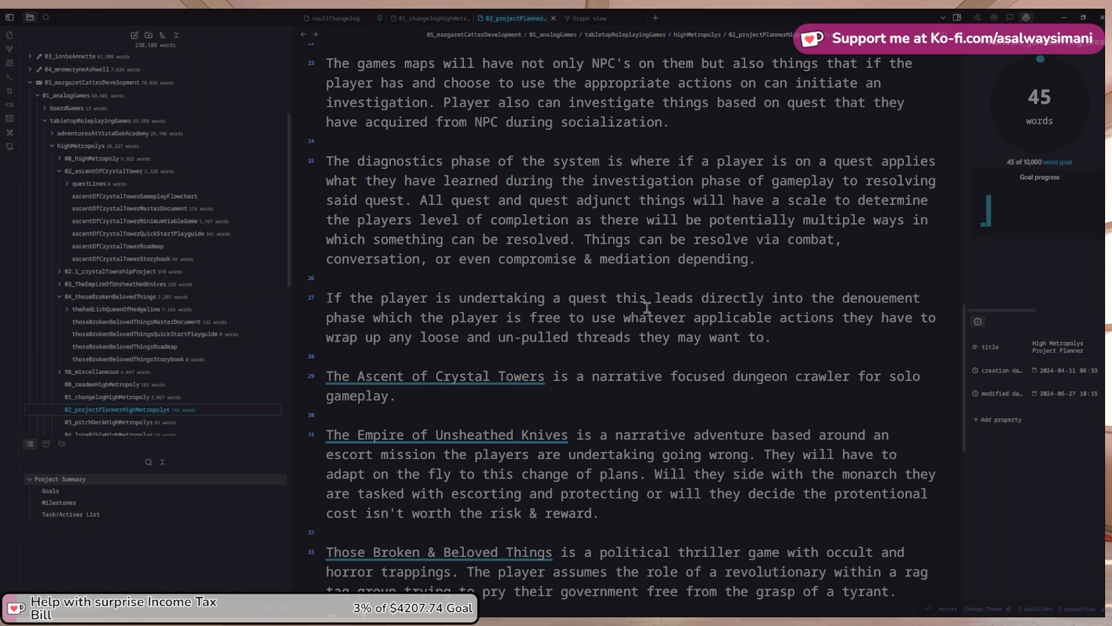
pyautogui.scroll(6, 647, 307)
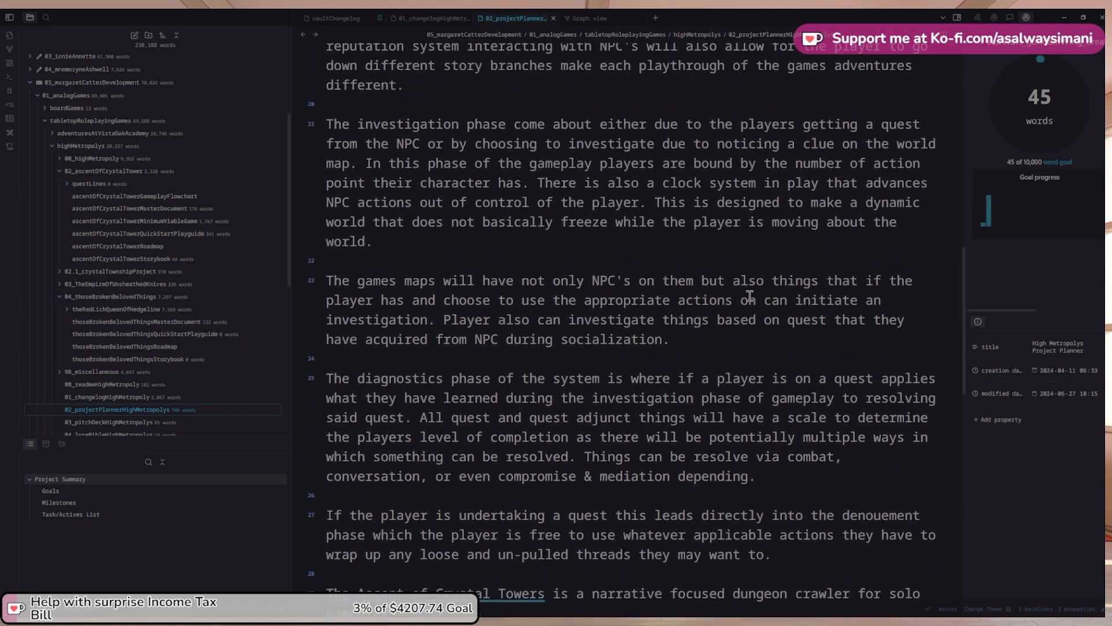
pyautogui.scroll(-8, 571, 283)
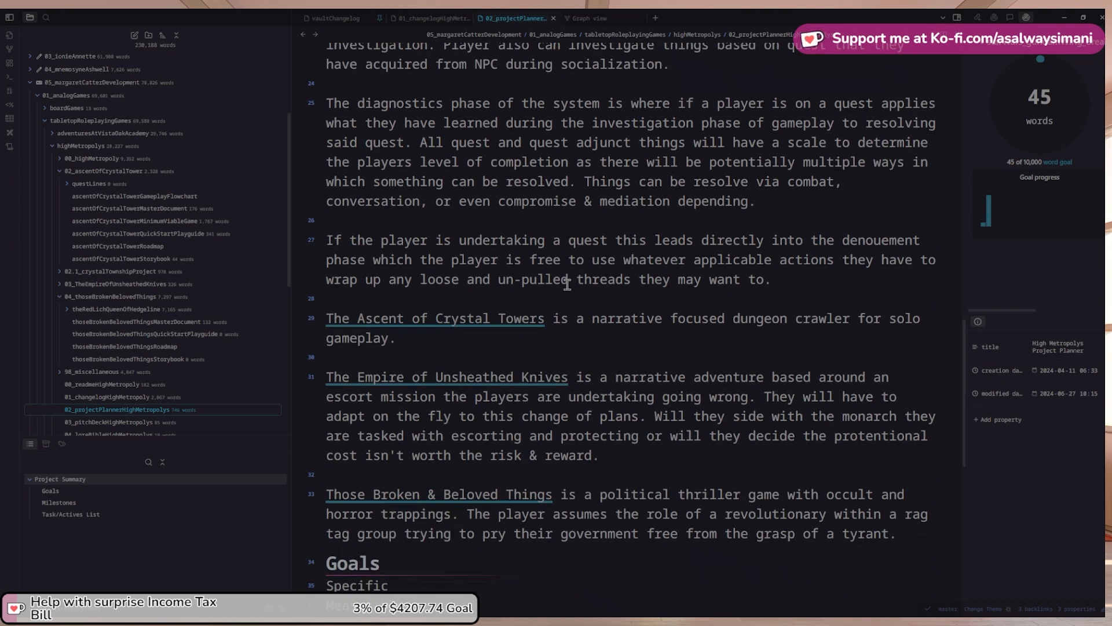
pyautogui.scroll(1, 567, 284)
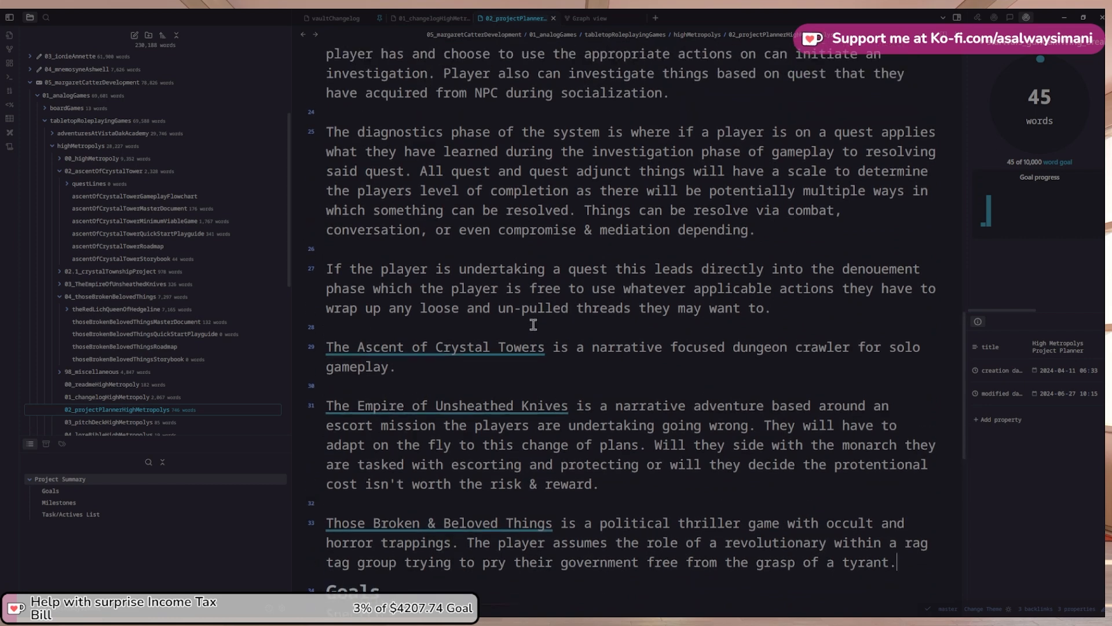
pyautogui.click(553, 349)
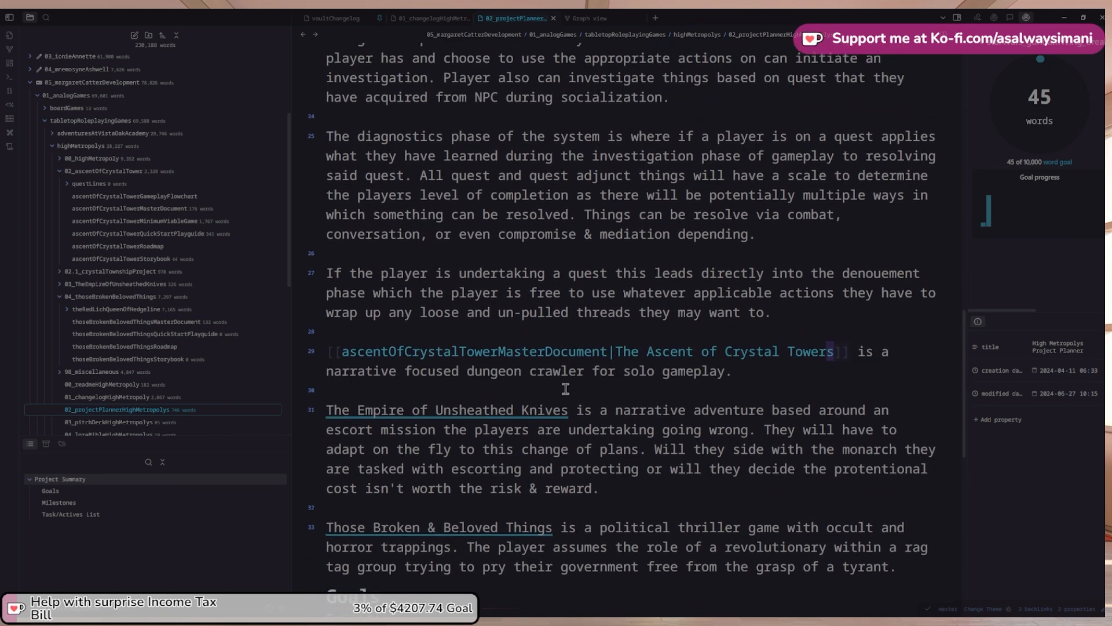
pyautogui.scroll(1, 565, 400)
pyautogui.click(570, 418)
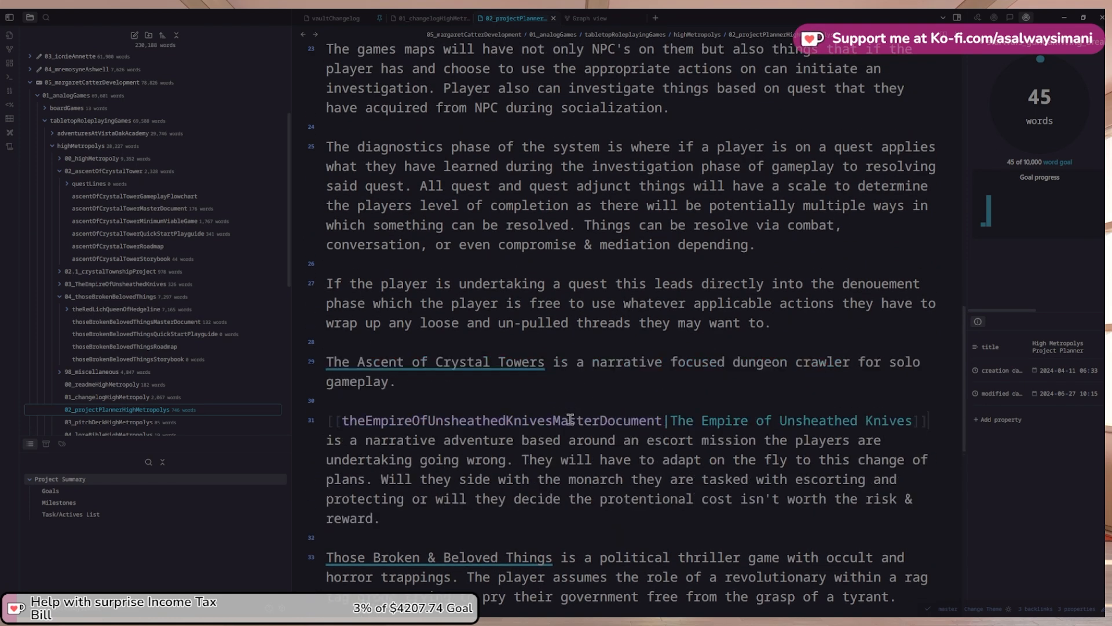
pyautogui.click(555, 554)
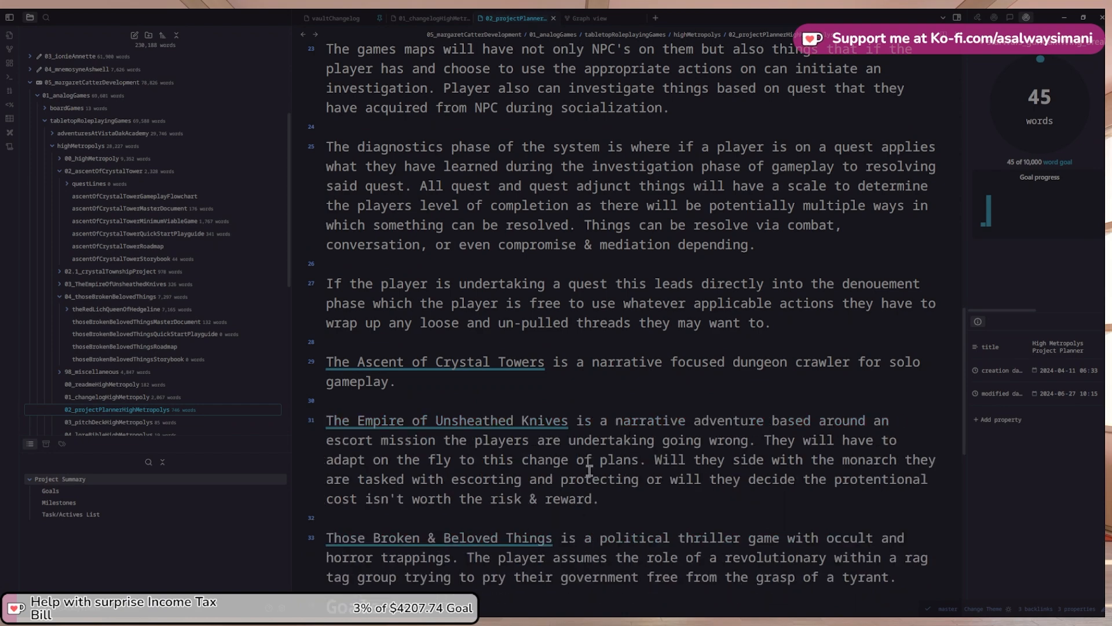
pyautogui.scroll(10, 591, 463)
pyautogui.scroll(6, 591, 460)
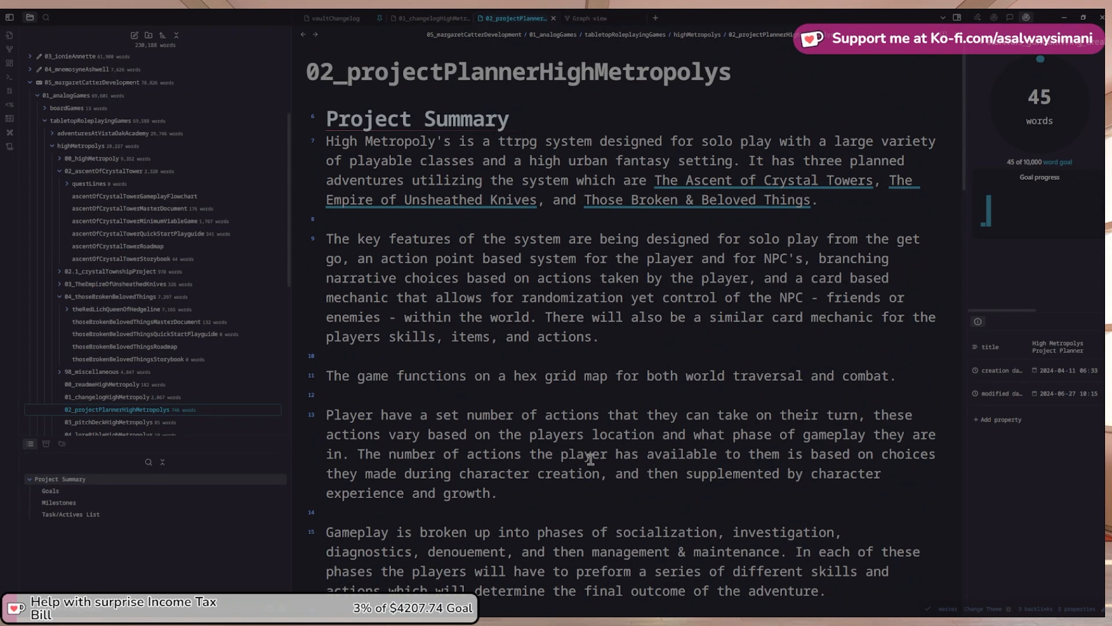
# Retarget the Ascent of Crystal Towers link to ascentOfCrystalTowerStorybook
pyautogui.scroll(-1, 809, 260)
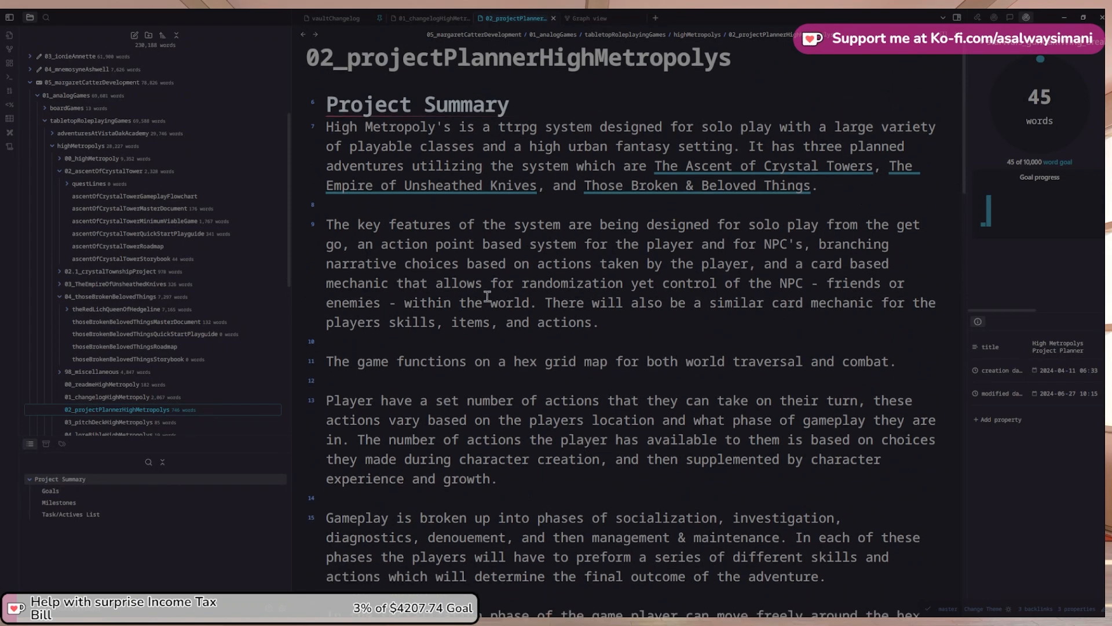
pyautogui.click(875, 173)
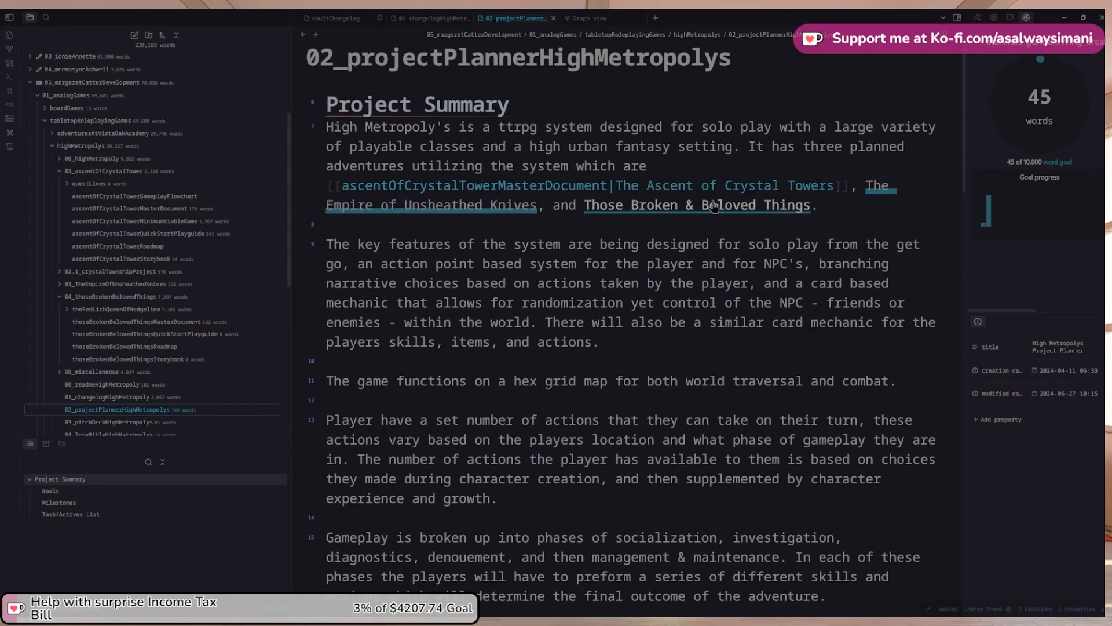
pyautogui.press('BackSpace')
pyautogui.press('BackSpace')
pyautogui.press('BackSpace')
pyautogui.press('BackSpace')
pyautogui.press('BackSpace')
pyautogui.press('BackSpace')
pyautogui.press('BackSpace')
pyautogui.press('BackSpace')
pyautogui.press('BackSpace')
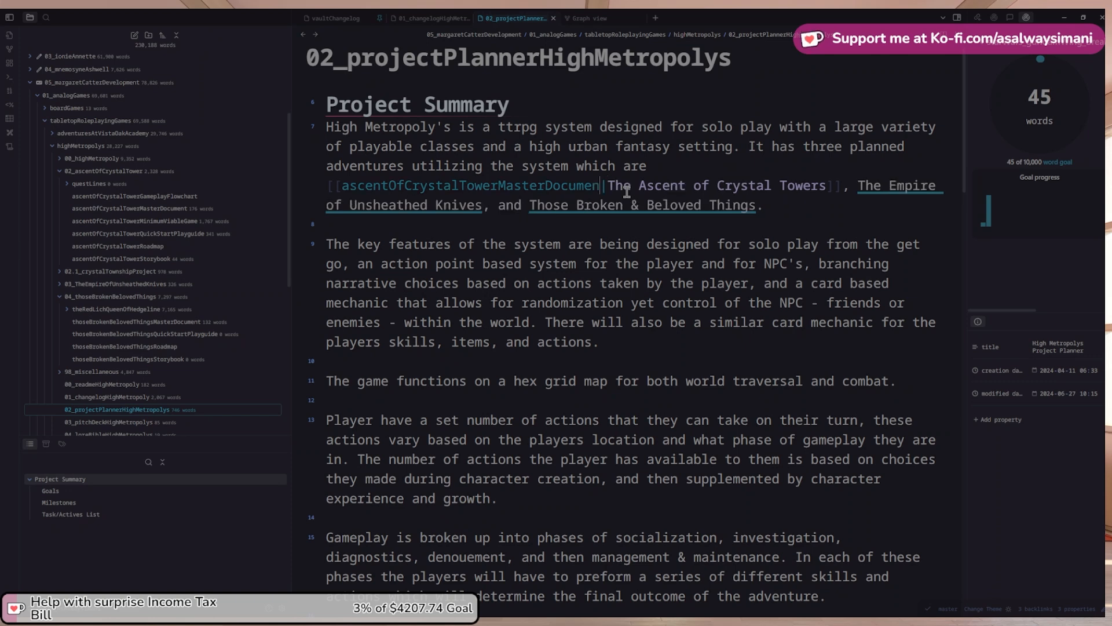
pyautogui.press('BackSpace')
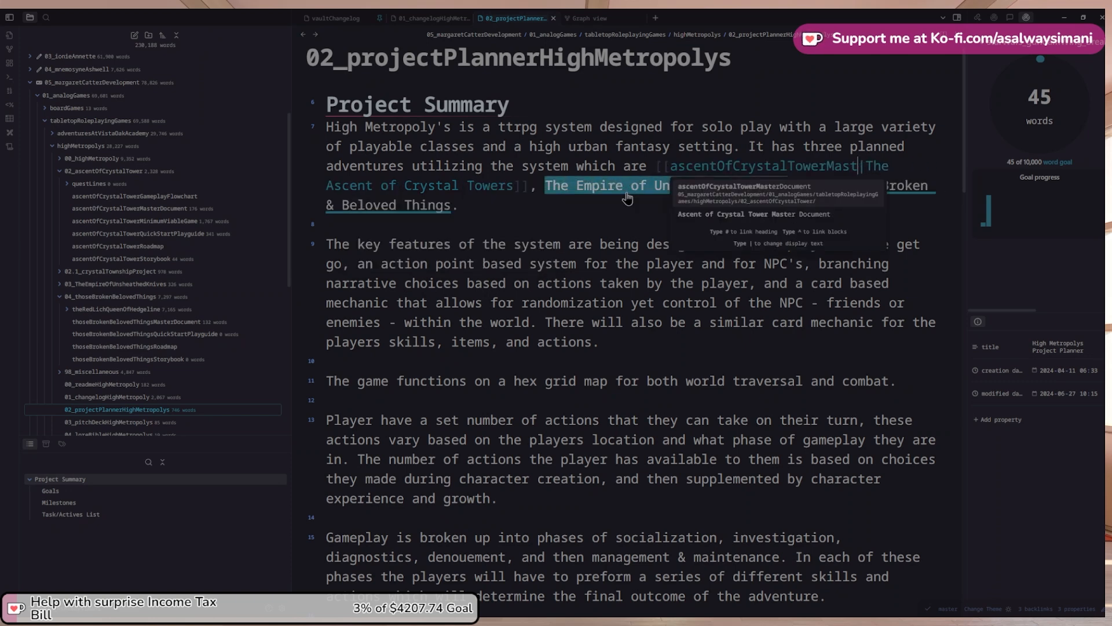
pyautogui.press('BackSpace')
pyautogui.press('BackSpace')
pyautogui.press('BackSpace')
pyautogui.press('BackSpace')
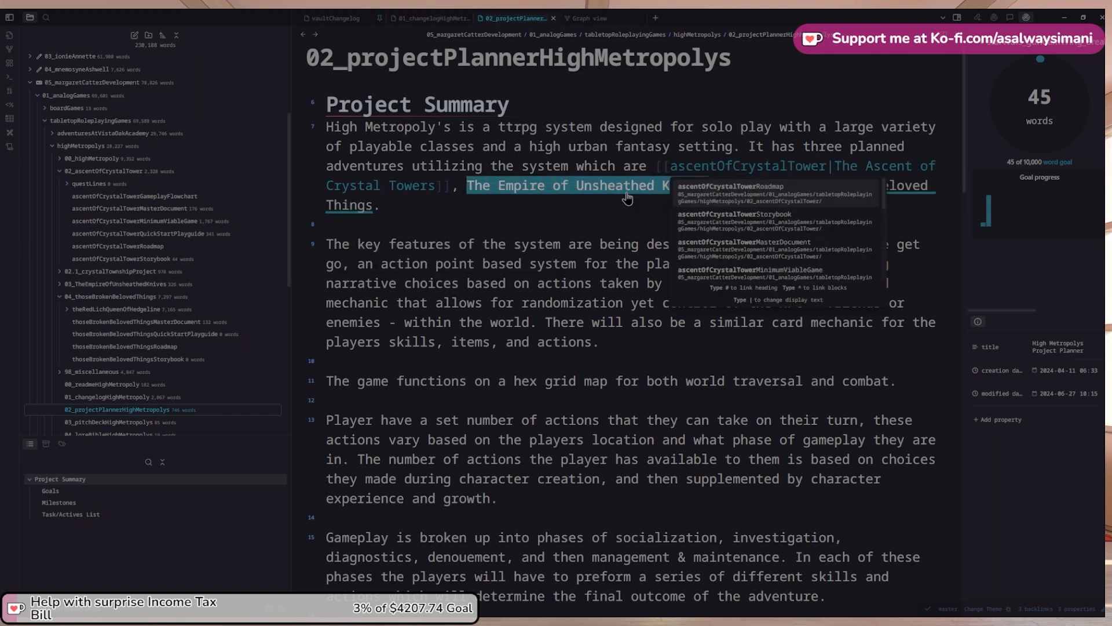
pyautogui.press('Down')
pyautogui.press('Return')
pyautogui.click(863, 193)
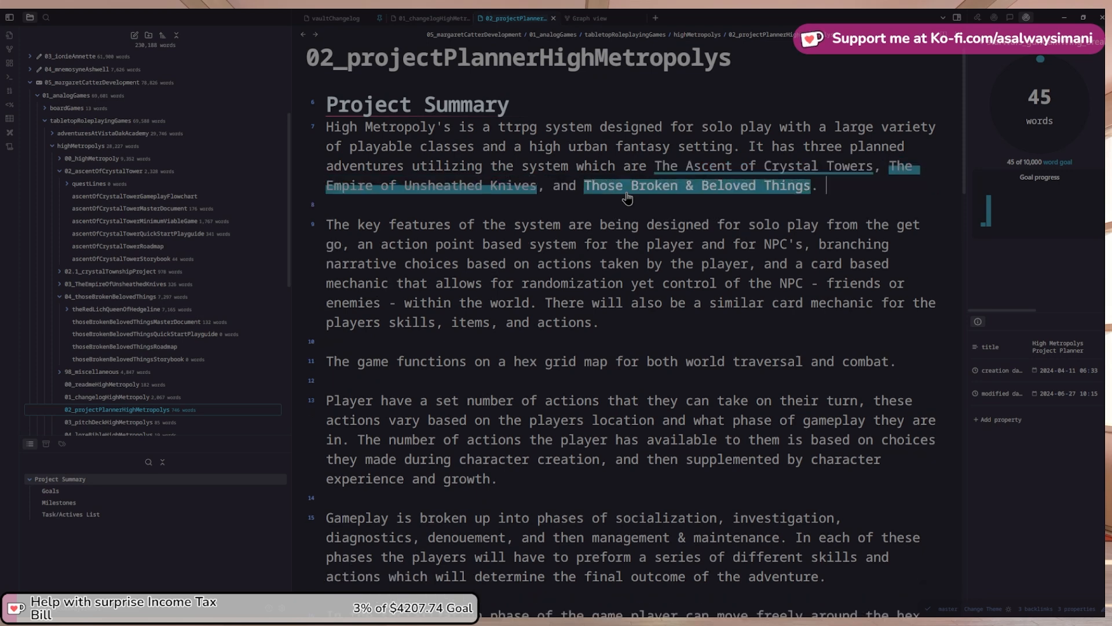
# Retarget The Empire of Unsheathed Knives link to theEmpireOfUnsheathedKnivesStorybook
pyautogui.click(543, 188)
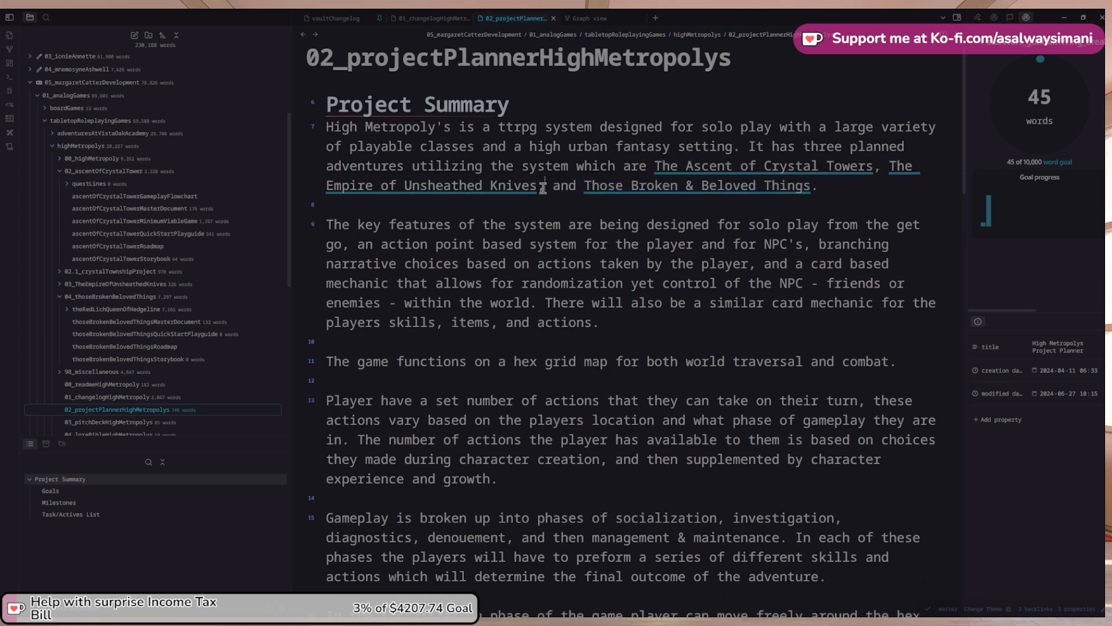
pyautogui.press('Left')
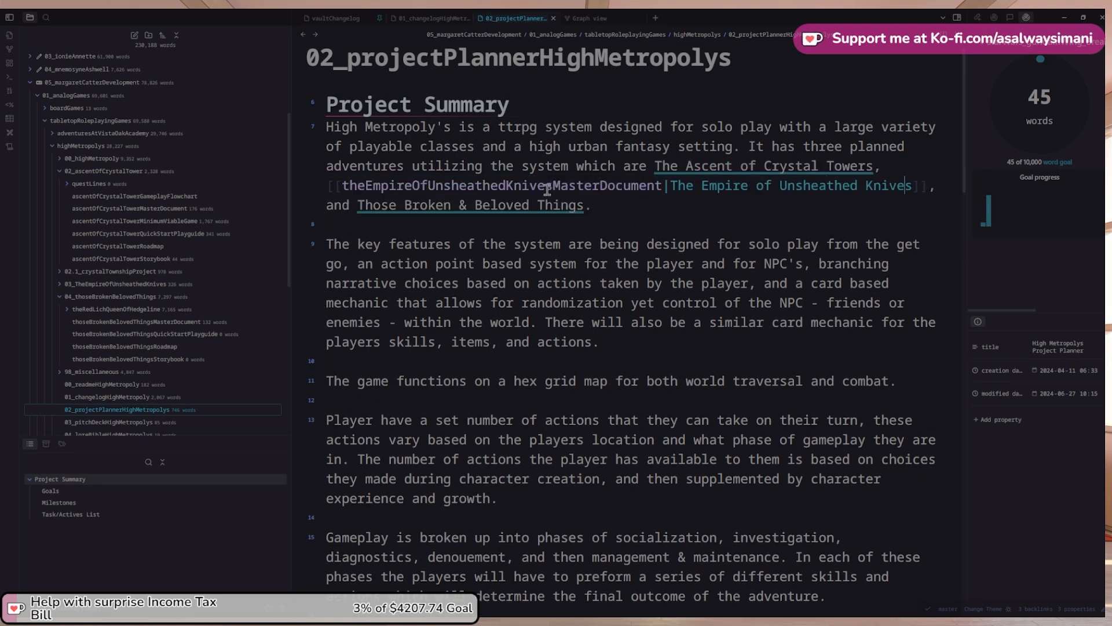
pyautogui.hotkey('ctrl', 'Left')
pyautogui.hotkey('ctrl', 'Left')
pyautogui.hotkey('ctrl', 'Left')
pyautogui.press('BackSpace')
pyautogui.press('BackSpace')
pyautogui.press('BackSpace')
pyautogui.press('BackSpace')
pyautogui.press('BackSpace')
pyautogui.press('BackSpace')
pyautogui.press('BackSpace')
pyautogui.press('BackSpace')
pyautogui.press('BackSpace')
pyautogui.press('BackSpace')
pyautogui.press('BackSpace')
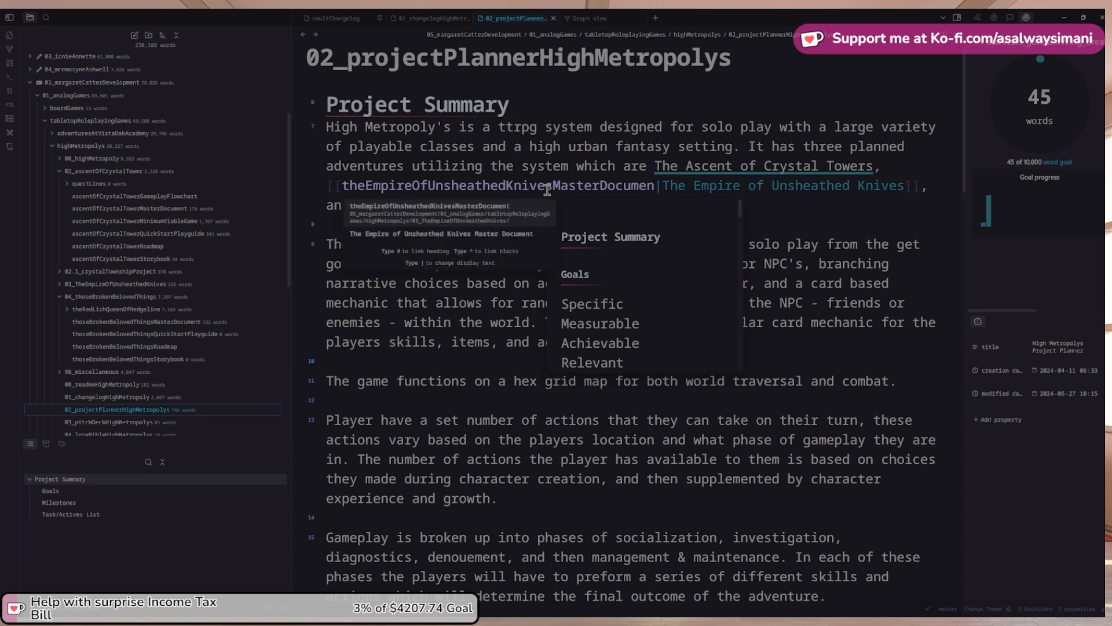
pyautogui.press('BackSpace')
pyautogui.press('BackSpace')
pyautogui.press('BackSpace')
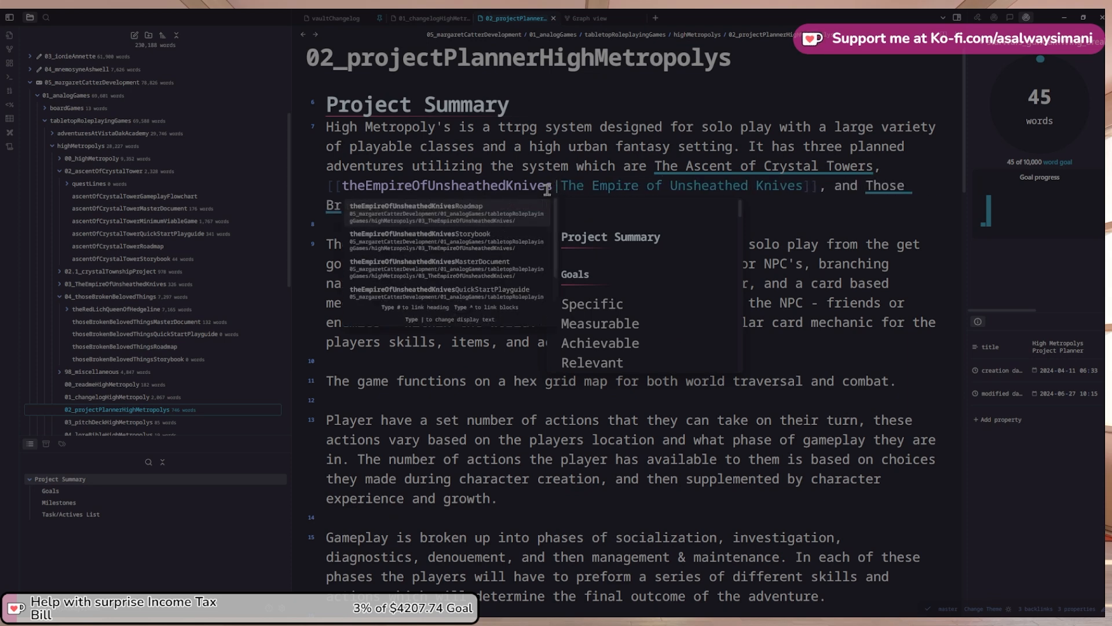
pyautogui.press('Down')
pyautogui.press('Return')
pyautogui.scroll(1, 547, 192)
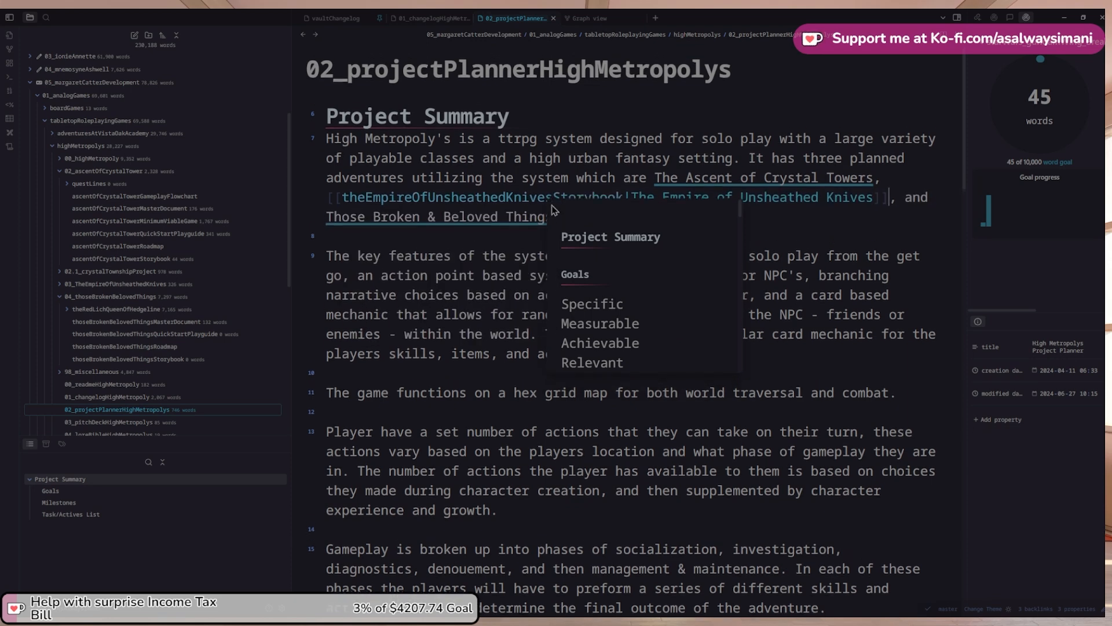
pyautogui.moveTo(484, 278); pyautogui.dragTo(488, 296)
pyautogui.click(540, 244)
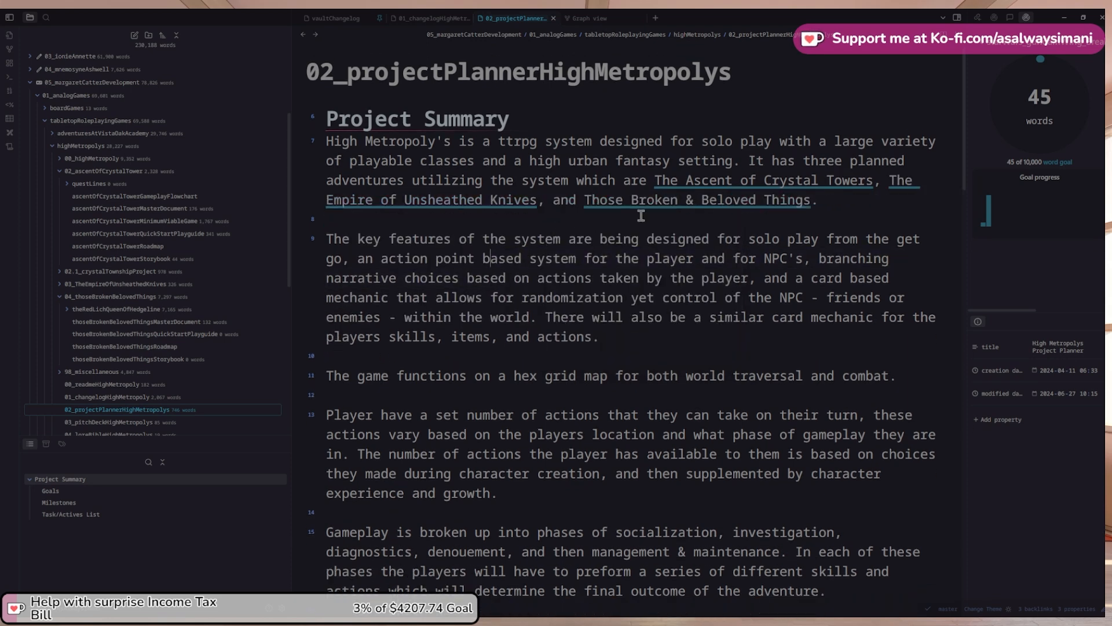
# Retarget the Those Broken & Beloved Things link to thoseBrokenBelovedThingsStorybook
pyautogui.click(819, 204)
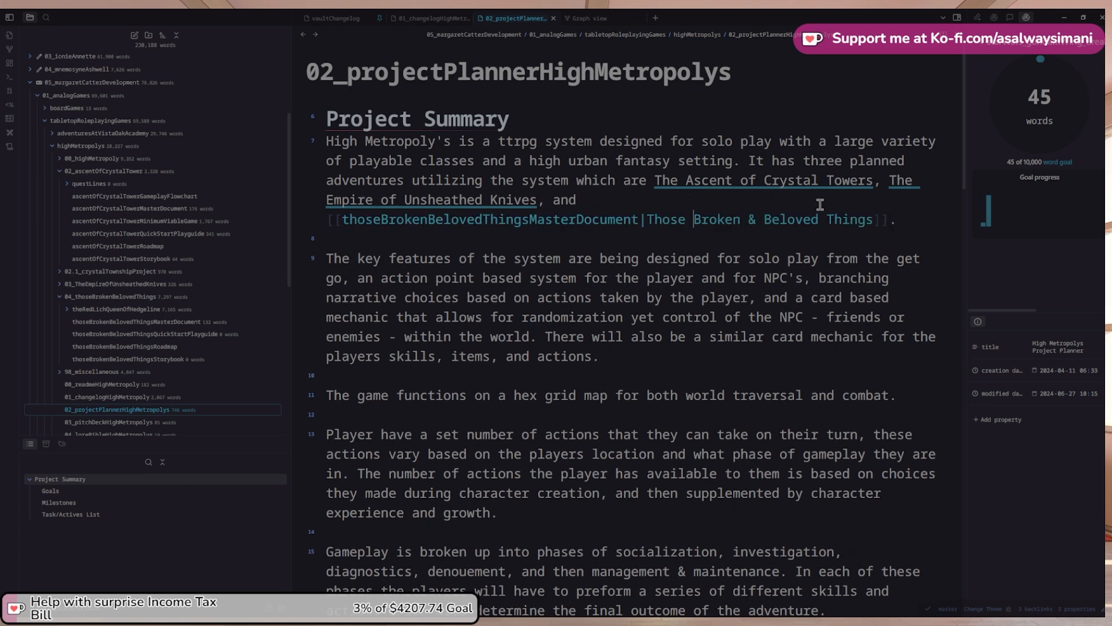
pyautogui.press('BackSpace')
pyautogui.press('BackSpace')
pyautogui.press('BackSpace')
pyautogui.press('BackSpace')
pyautogui.press('BackSpace')
pyautogui.press('BackSpace')
pyautogui.press('BackSpace')
pyautogui.press('BackSpace')
pyautogui.press('BackSpace')
pyautogui.press('BackSpace')
pyautogui.press('BackSpace')
pyautogui.press('BackSpace')
pyautogui.press('BackSpace')
pyautogui.press('BackSpace')
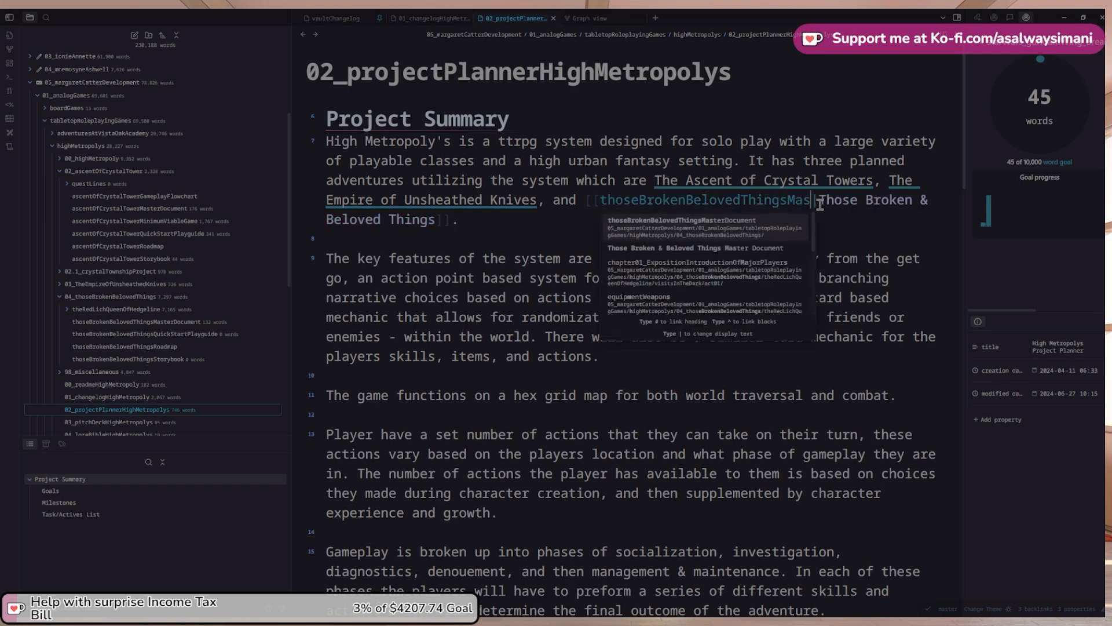
pyautogui.press('Down')
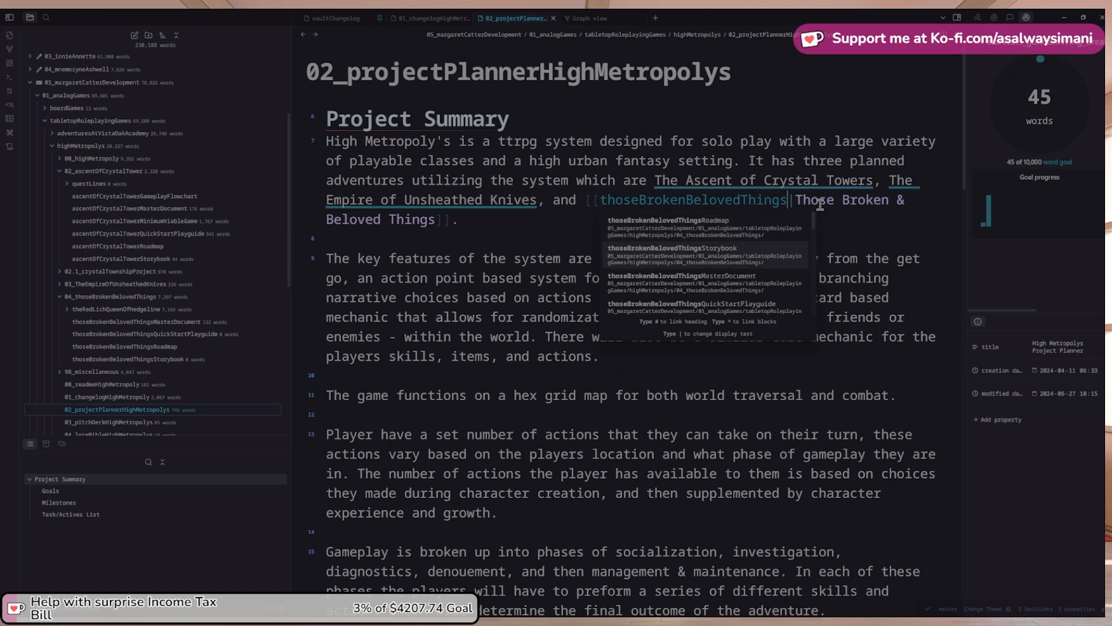
pyautogui.press('Return')
pyautogui.press('Down')
pyautogui.press('Down')
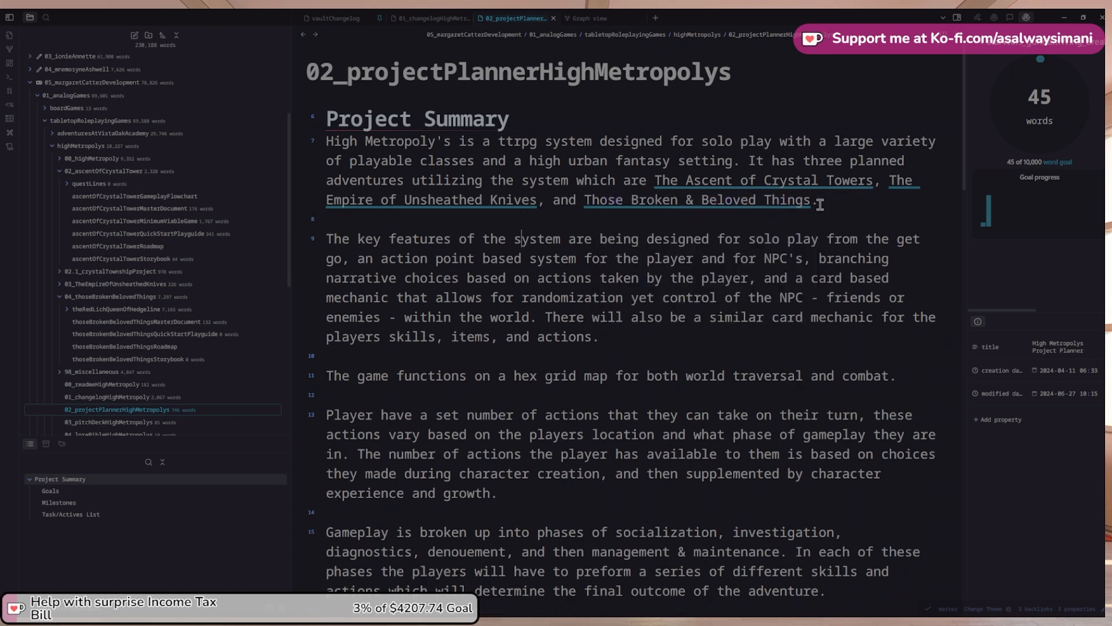
# Open the vault's graph view and drag the 01_species node to rearrange it
pyautogui.scroll(-8, 534, 265)
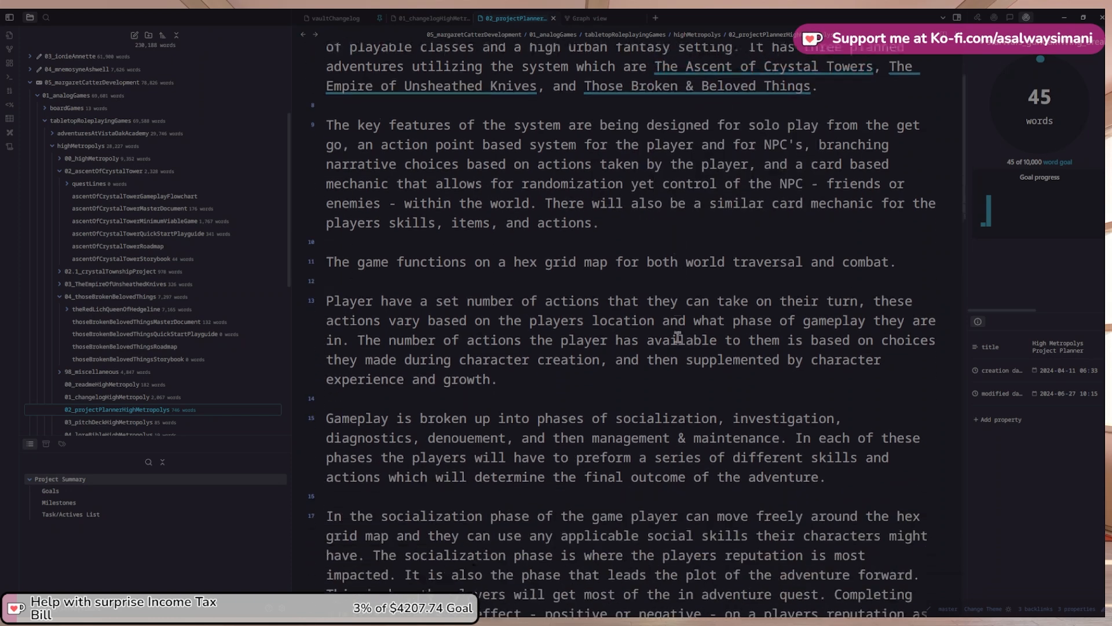
pyautogui.scroll(8, 712, 334)
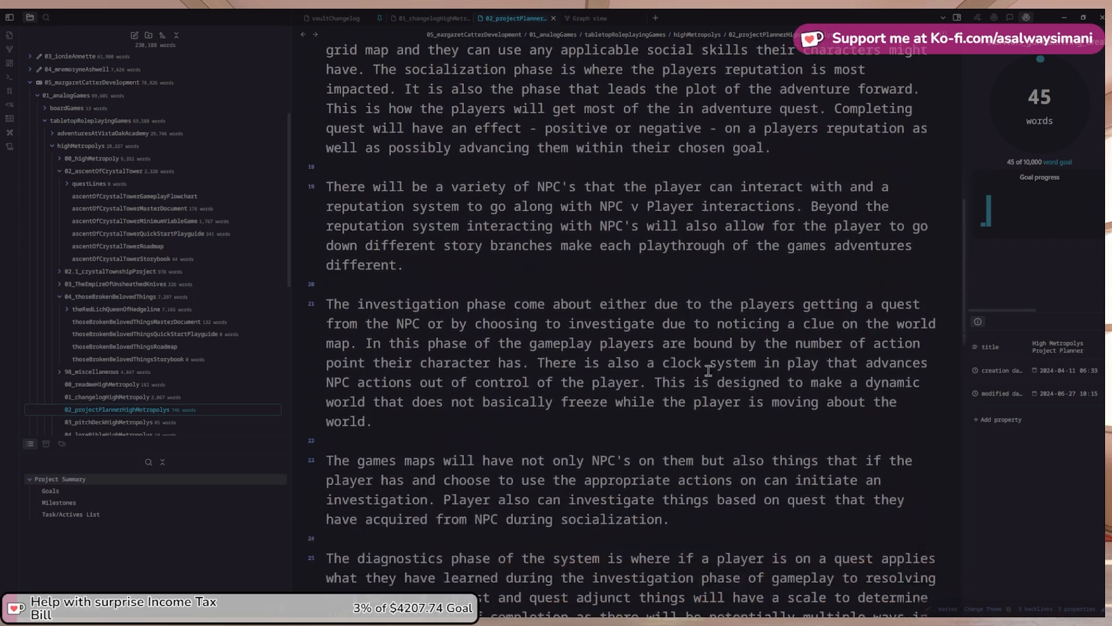
pyautogui.click(618, 20)
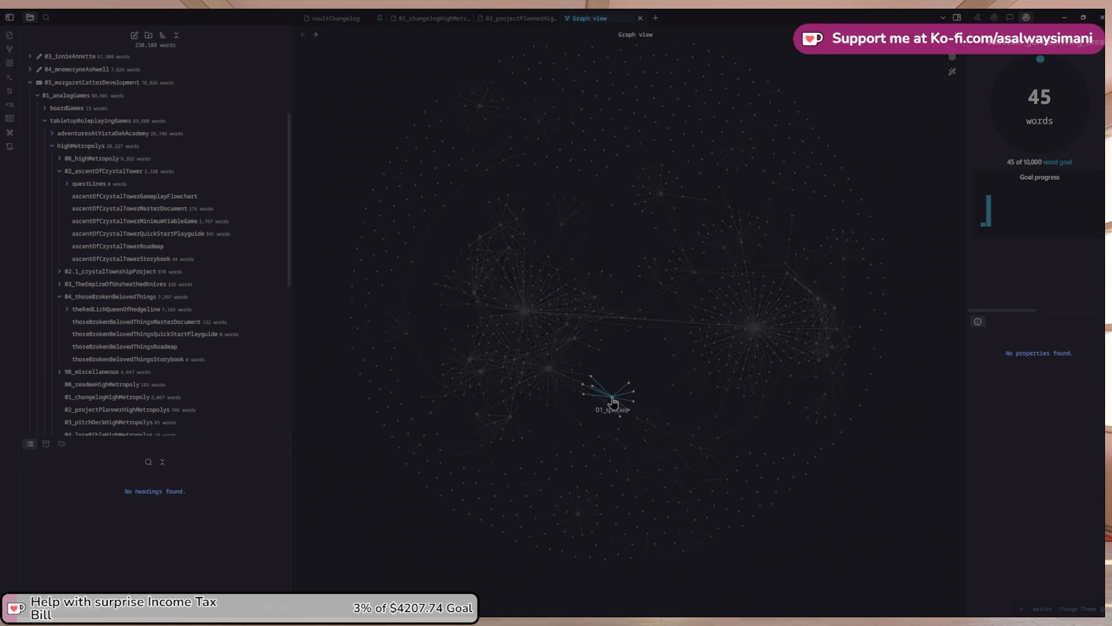
pyautogui.moveTo(612, 399); pyautogui.dragTo(628, 348)
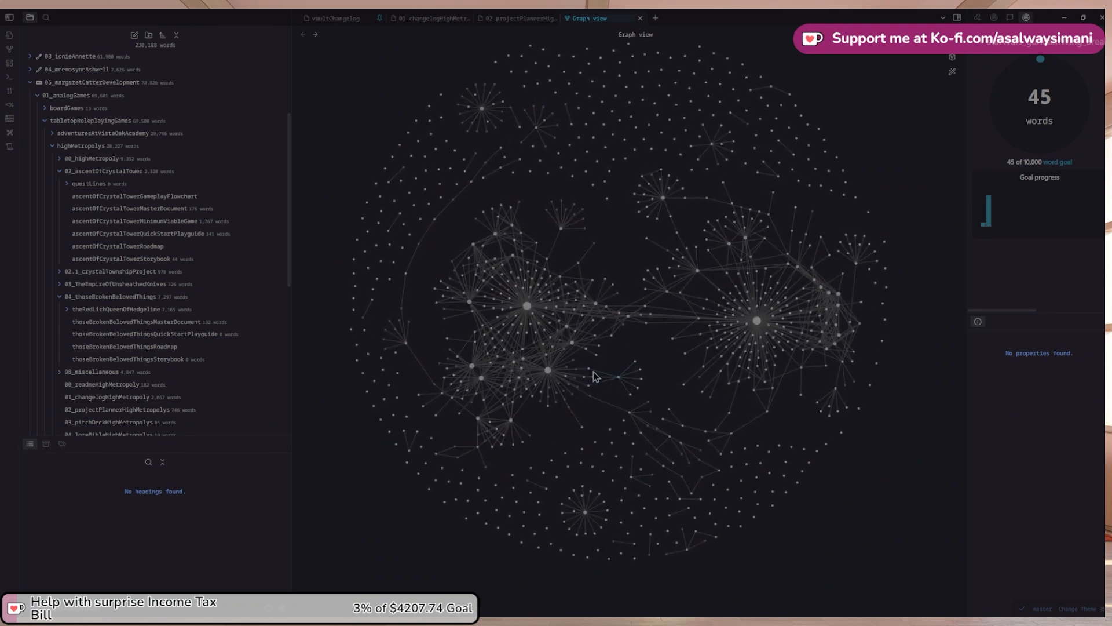
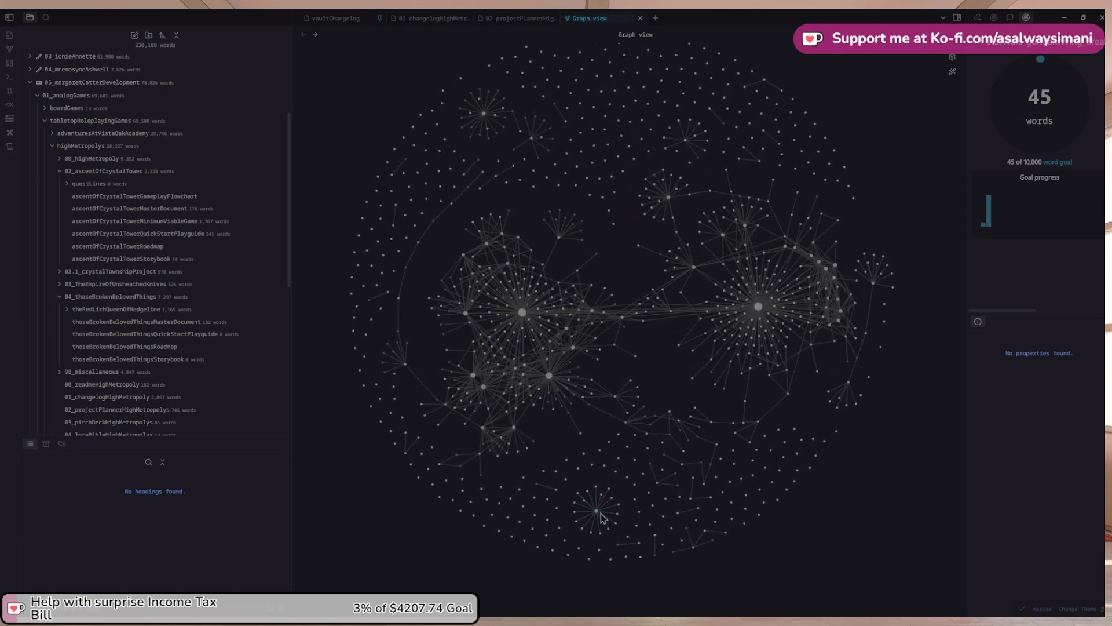
# Open the 00_npcHeroes note from the graph, skim it, and return to the graph
pyautogui.click(597, 511)
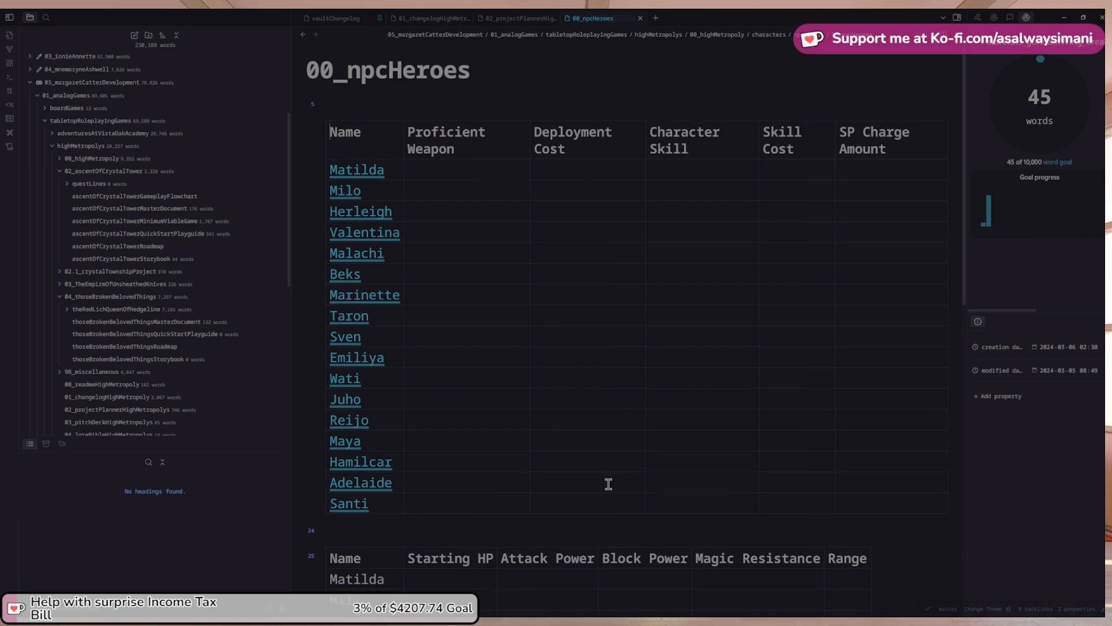
pyautogui.scroll(-8, 609, 484)
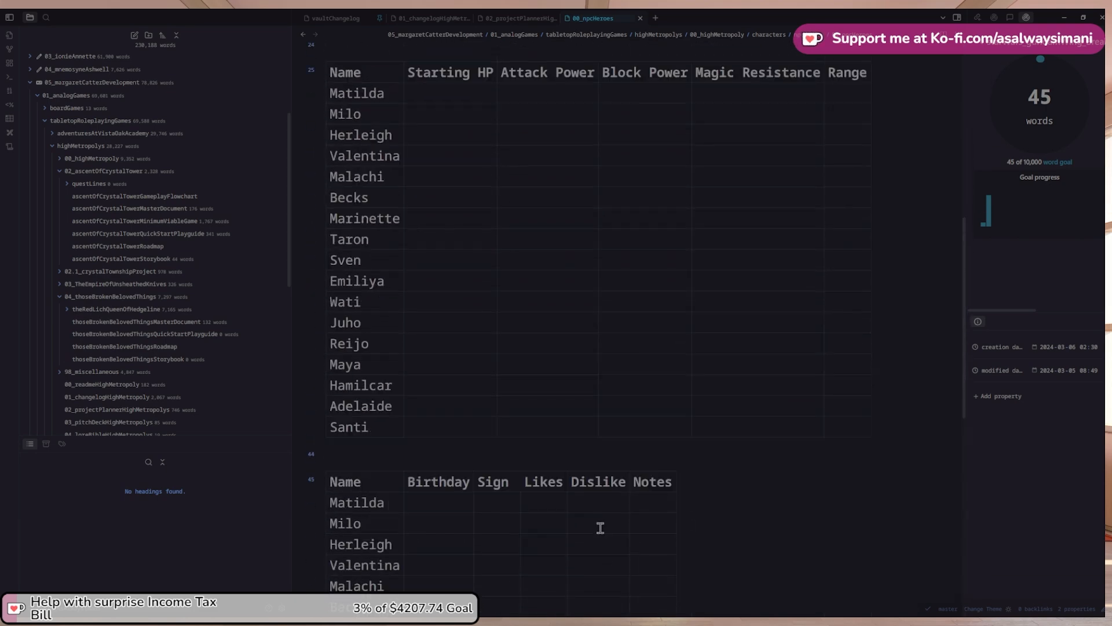
pyautogui.scroll(8, 600, 527)
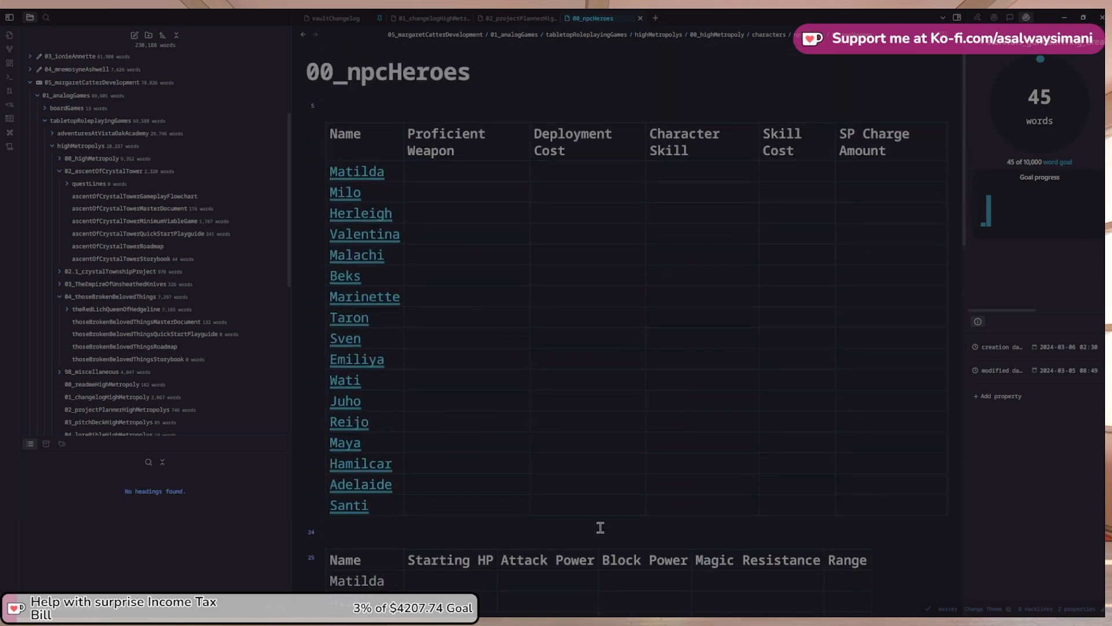
pyautogui.click(303, 35)
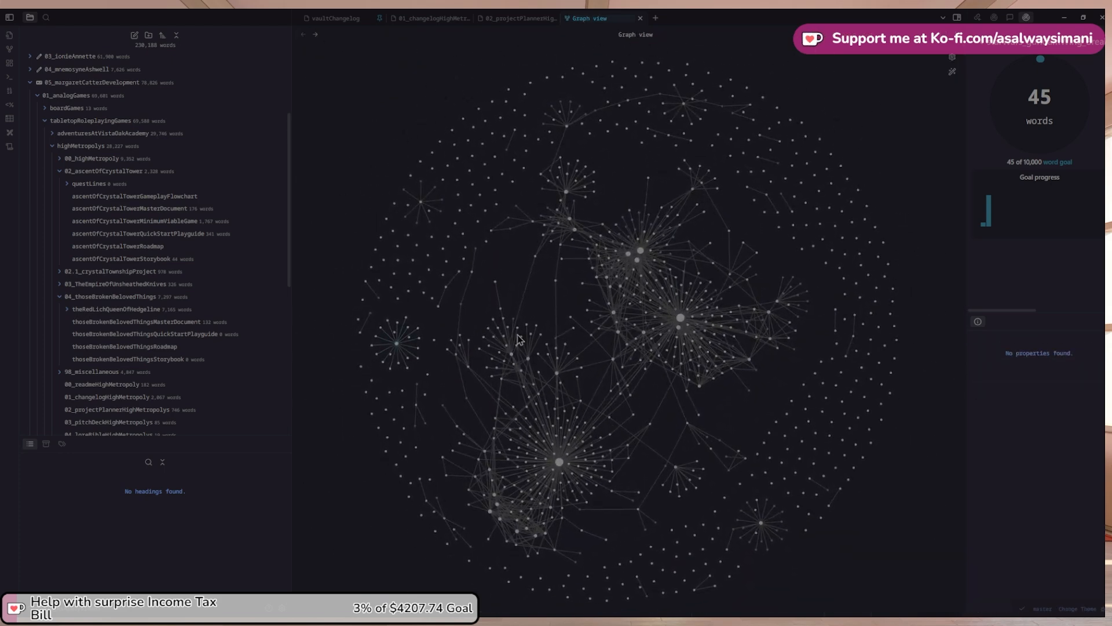
# In the project planner, change 'get go' to 'ground up' and add 'it utilizes an'
pyautogui.click(511, 18)
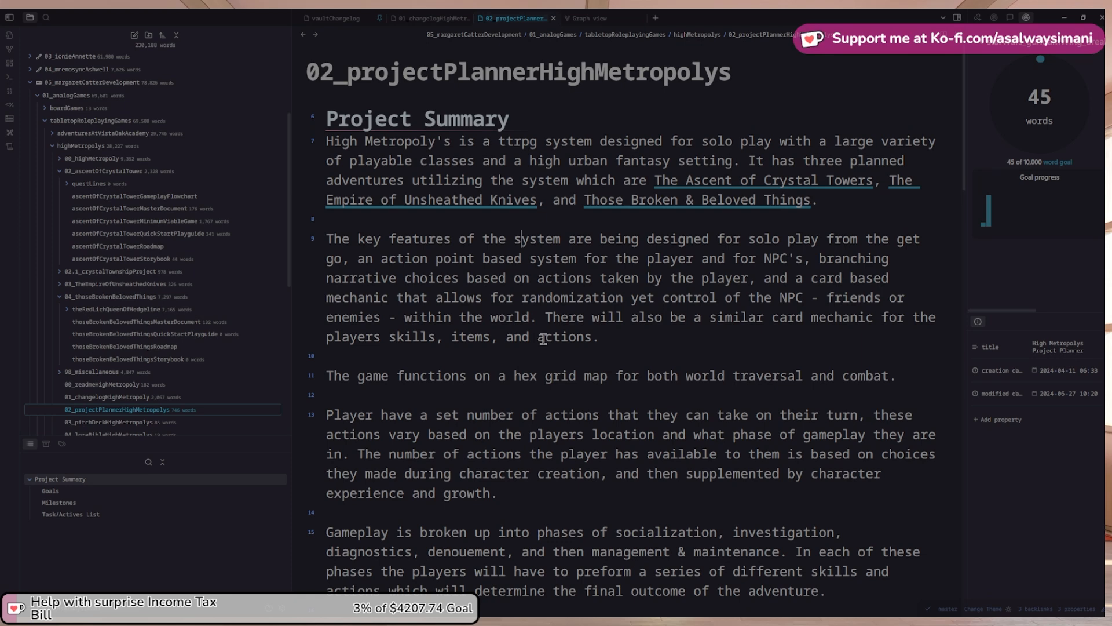
pyautogui.click(897, 239)
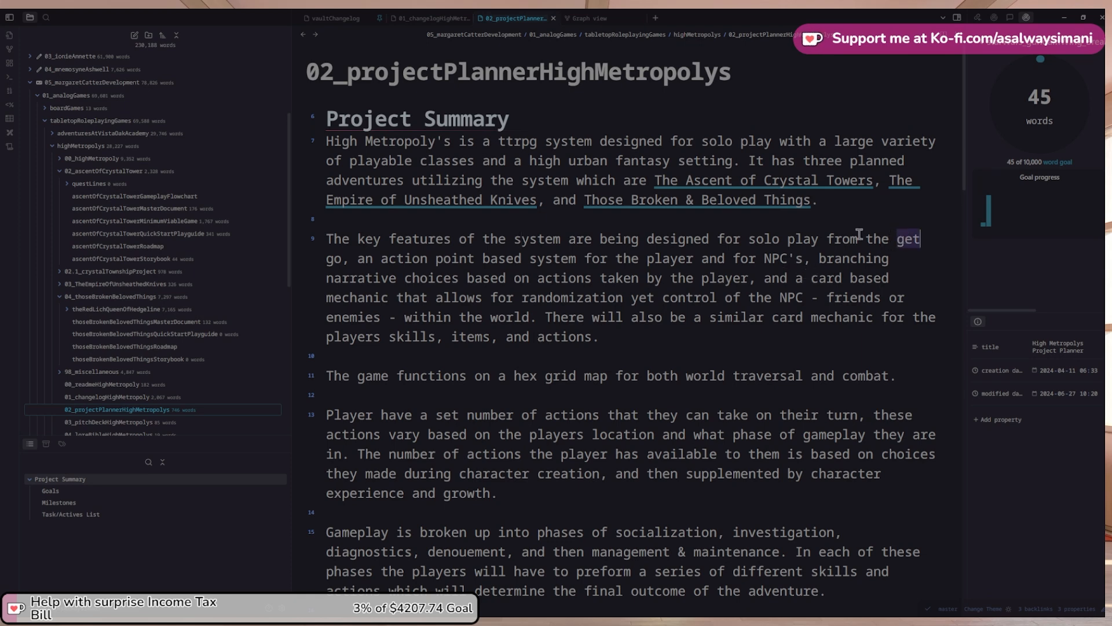
pyautogui.keyDown('shift'); pyautogui.click(347, 258); pyautogui.keyUp('shift')
pyautogui.write('gro')
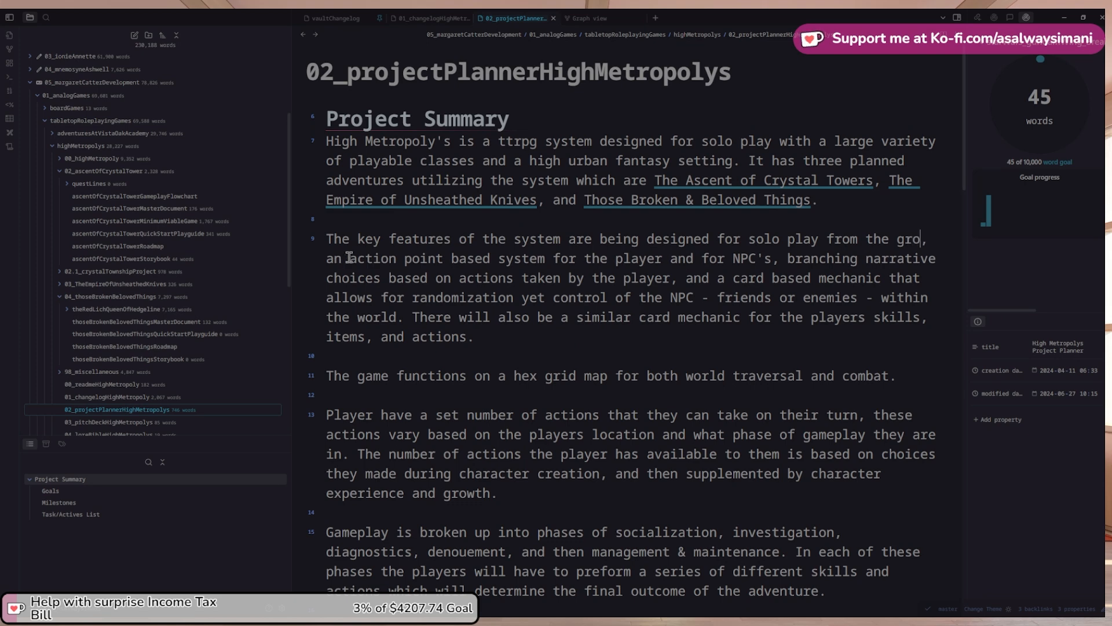
pyautogui.write('und up')
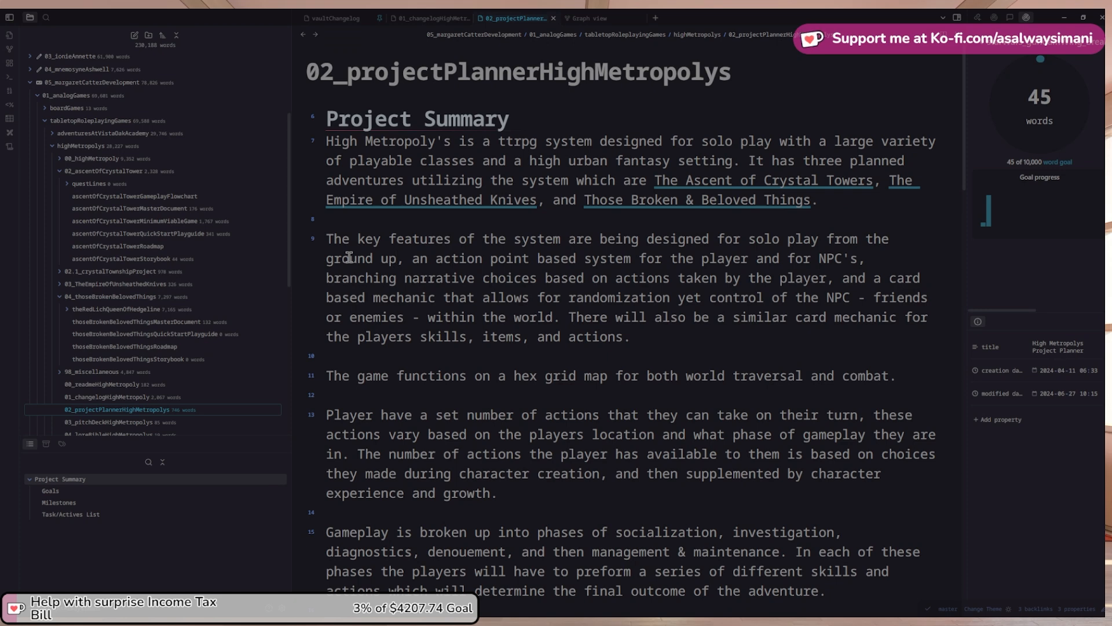
pyautogui.press('Right')
pyautogui.hotkey('ctrl', 'shift', 'Right')
pyautogui.write('it uti')
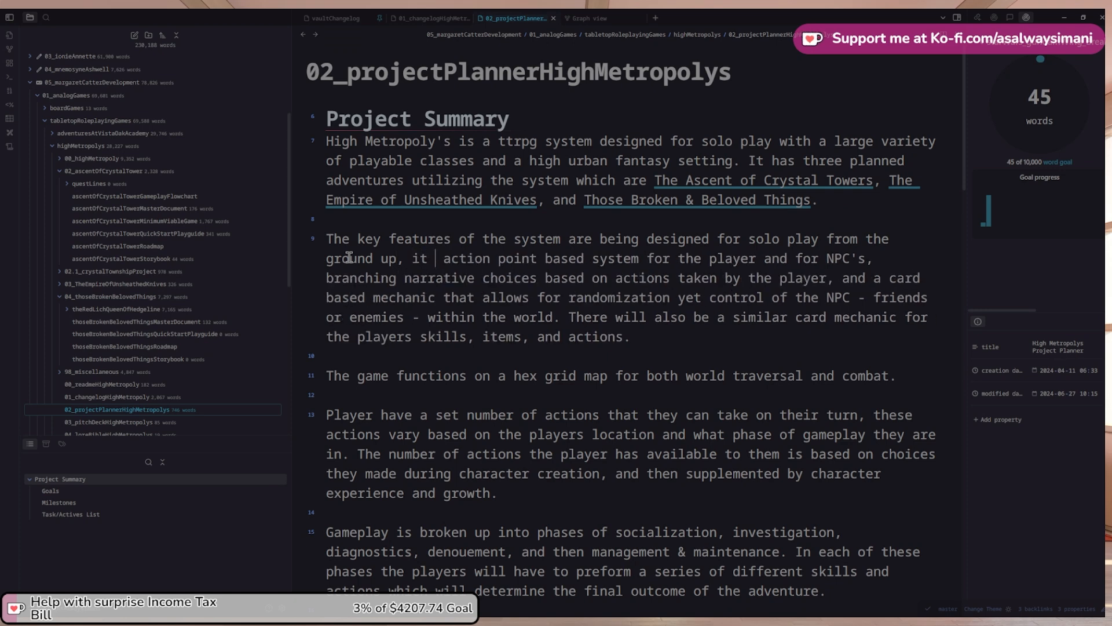
pyautogui.write('lizes an')
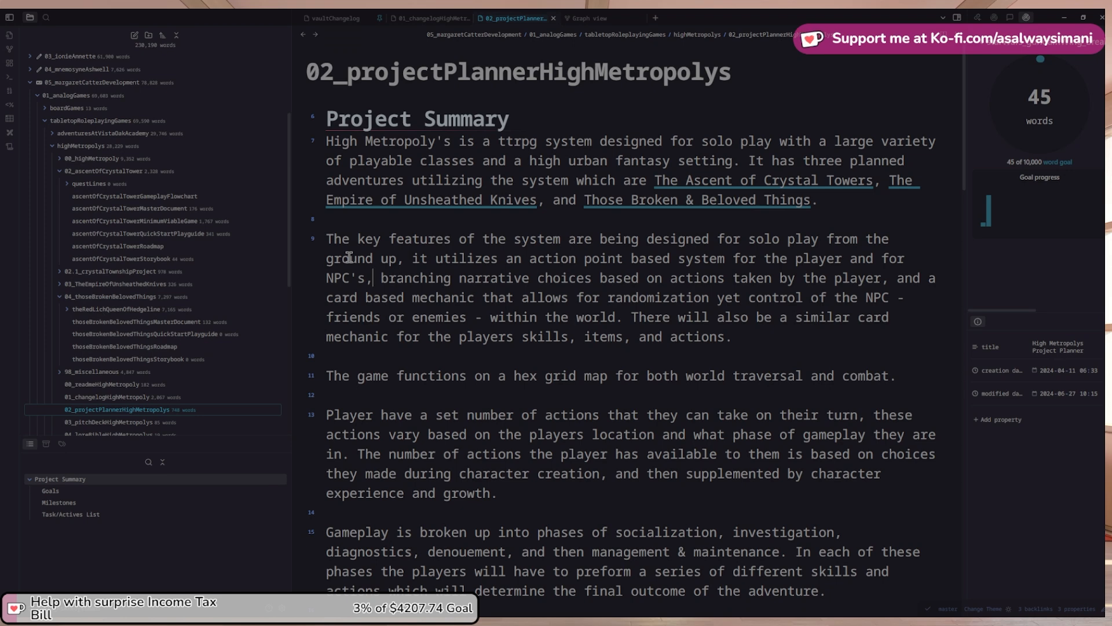
# Add 'it has a series of' and 'uses', and pluralise 'mechanic' to 'mechanics'
pyautogui.press('Right')
pyautogui.press('Right')
pyautogui.press('Right')
pyautogui.write('it has')
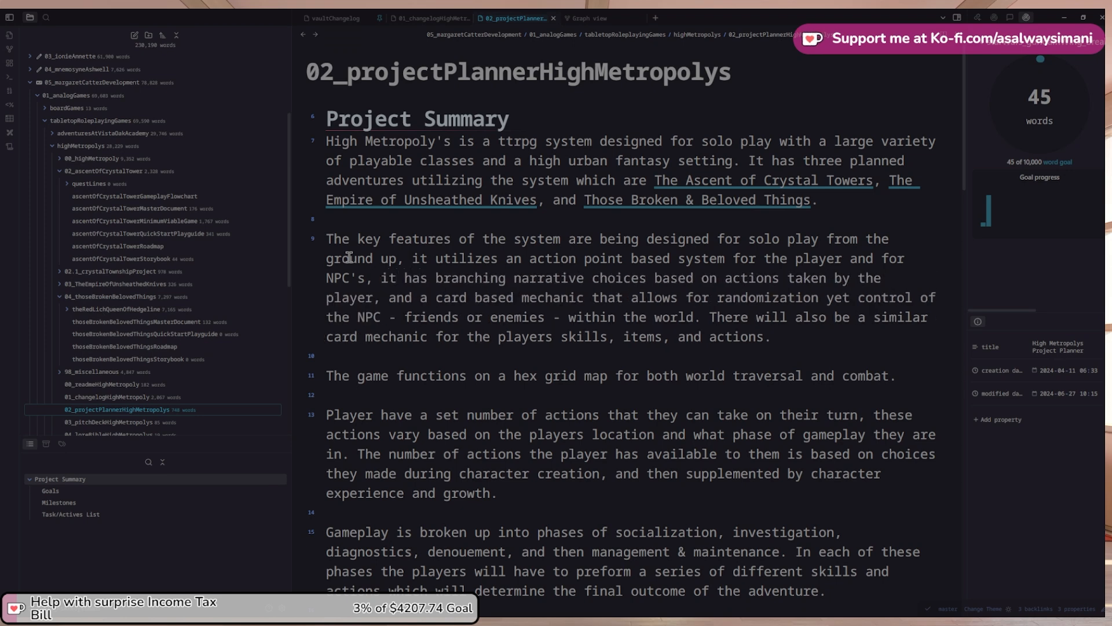
pyautogui.write(' a series of')
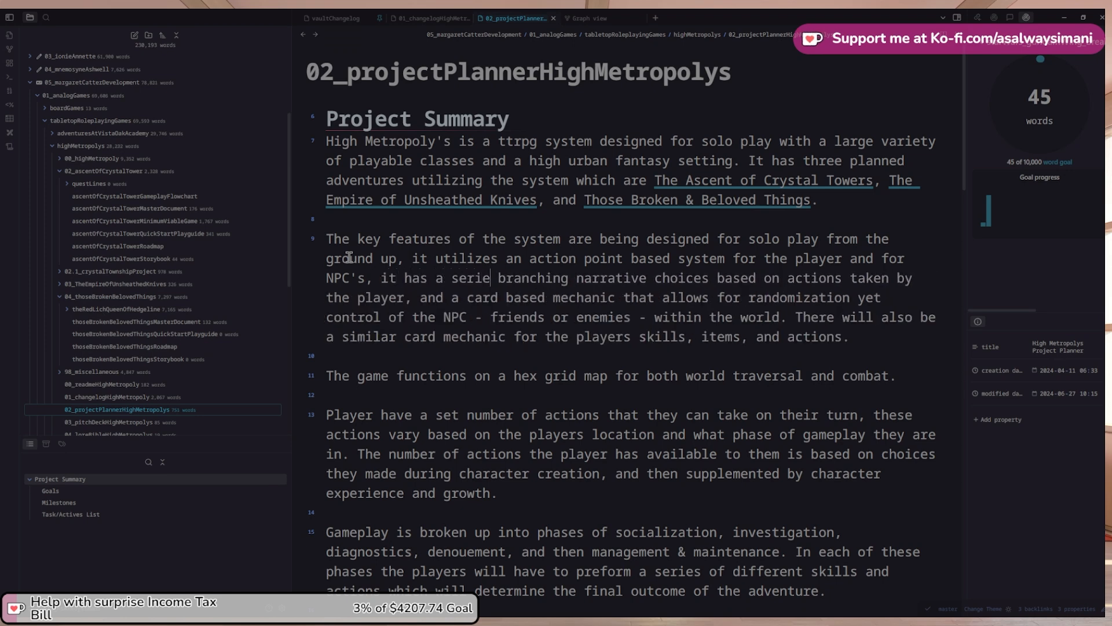
pyautogui.hotkey('ctrl', 'Right')
pyautogui.hotkey('ctrl', 'Right')
pyautogui.hotkey('ctrl', 'Right')
pyautogui.hotkey('ctrl', 'Right')
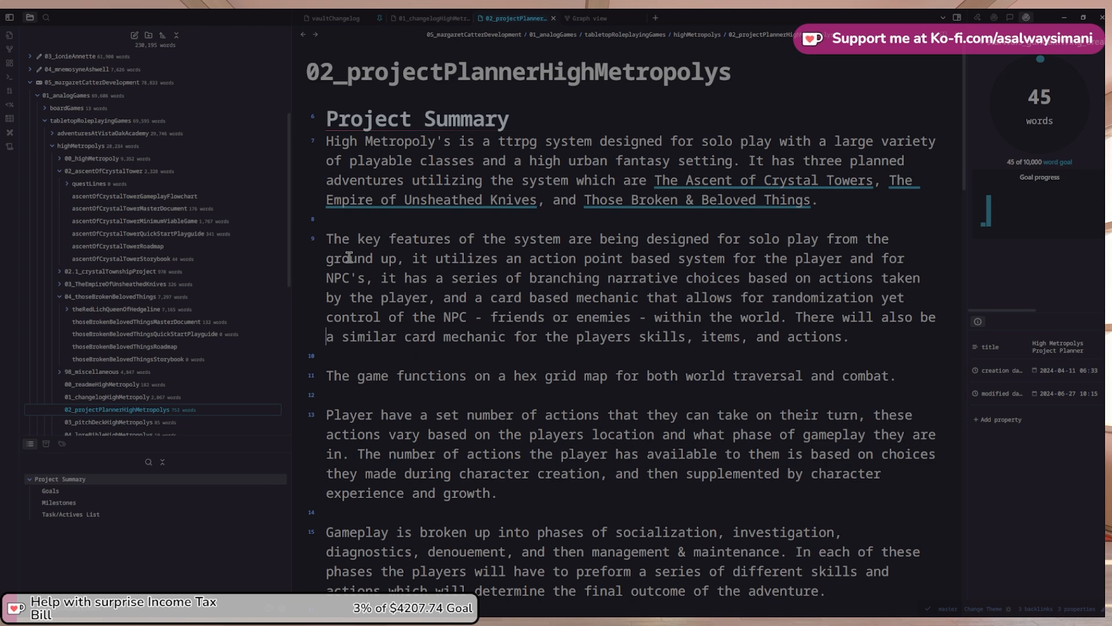
pyautogui.press('Up')
pyautogui.hotkey('ctrl', 'Right')
pyautogui.hotkey('ctrl', 'Right')
pyautogui.hotkey('ctrl', 'Right')
pyautogui.hotkey('ctrl', 'Right')
pyautogui.write('uses')
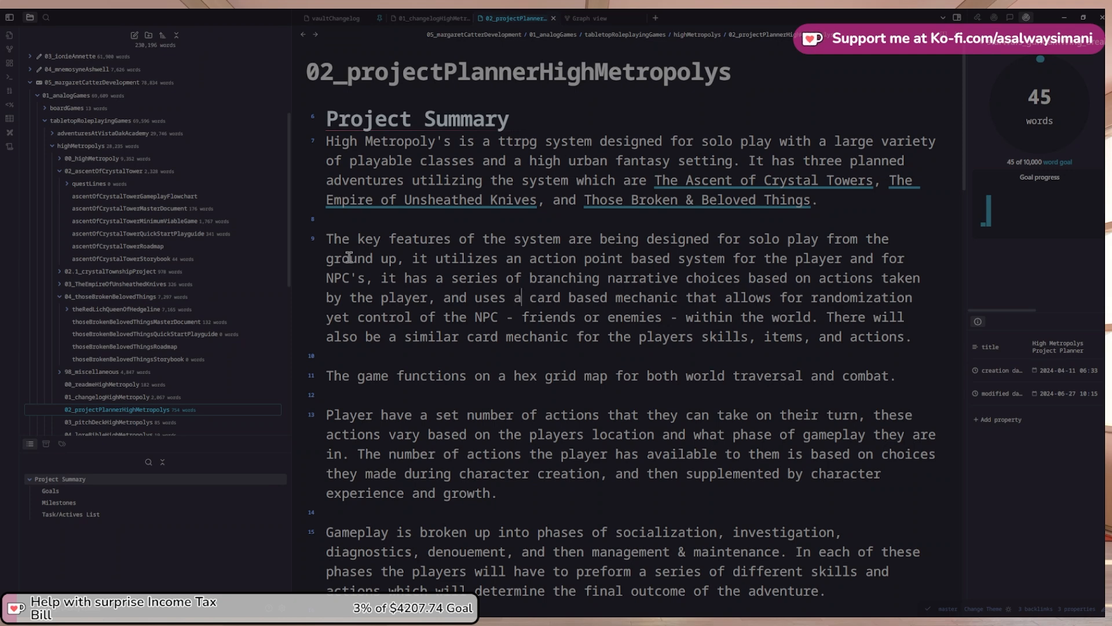
pyautogui.hotkey('ctrl', 'Right')
pyautogui.hotkey('ctrl', 'Right')
pyautogui.hotkey('ctrl', 'Right')
pyautogui.hotkey('ctrl', 'Right')
pyautogui.write('s')
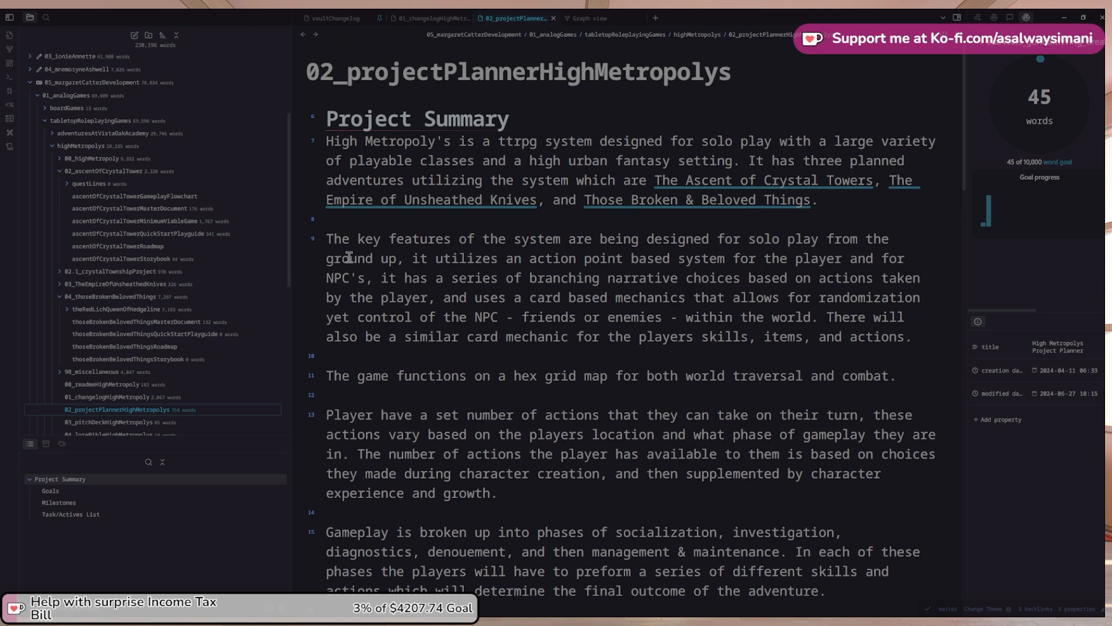
# Add 'with each having an associated cost.' and begin the hex map's three-layer sentence, starting with the over world
pyautogui.write('with each having')
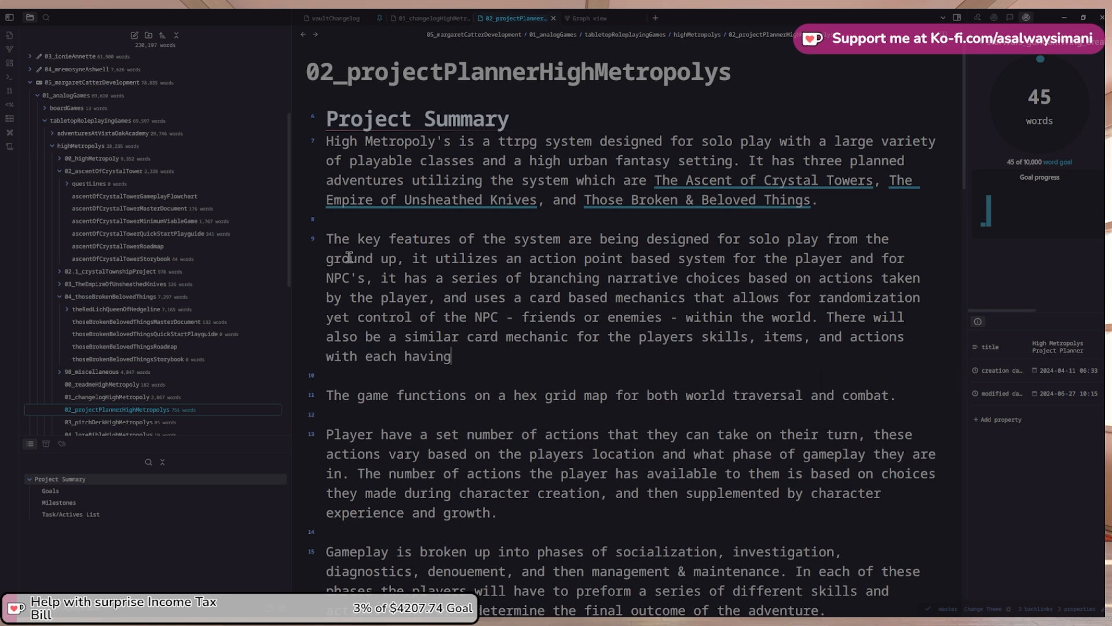
pyautogui.write(' an associated cost')
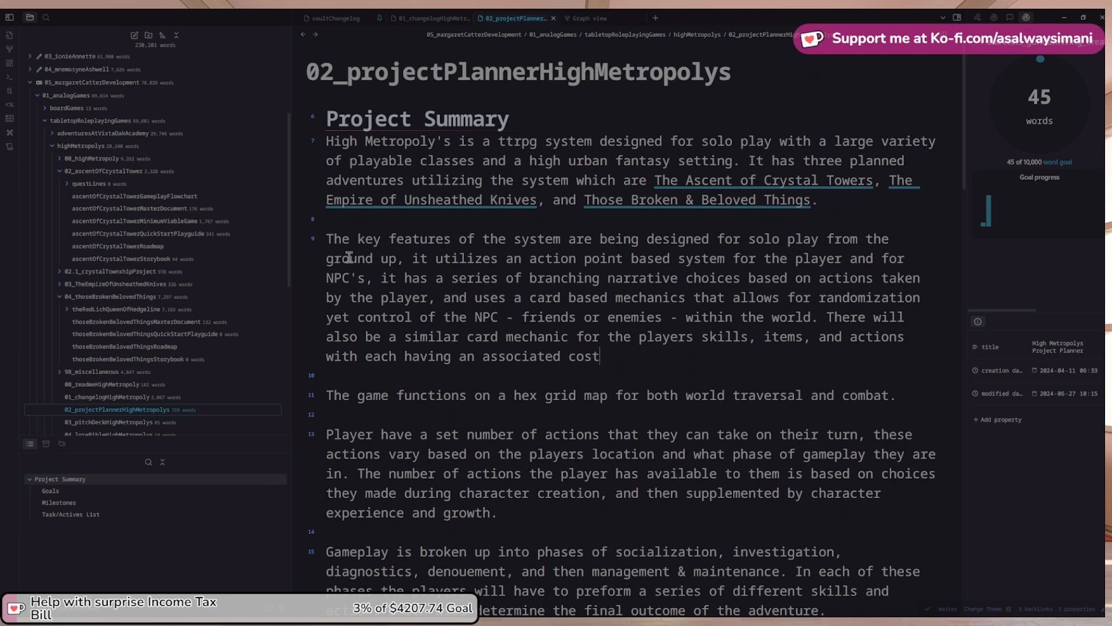
pyautogui.write('.')
pyautogui.write('There are th')
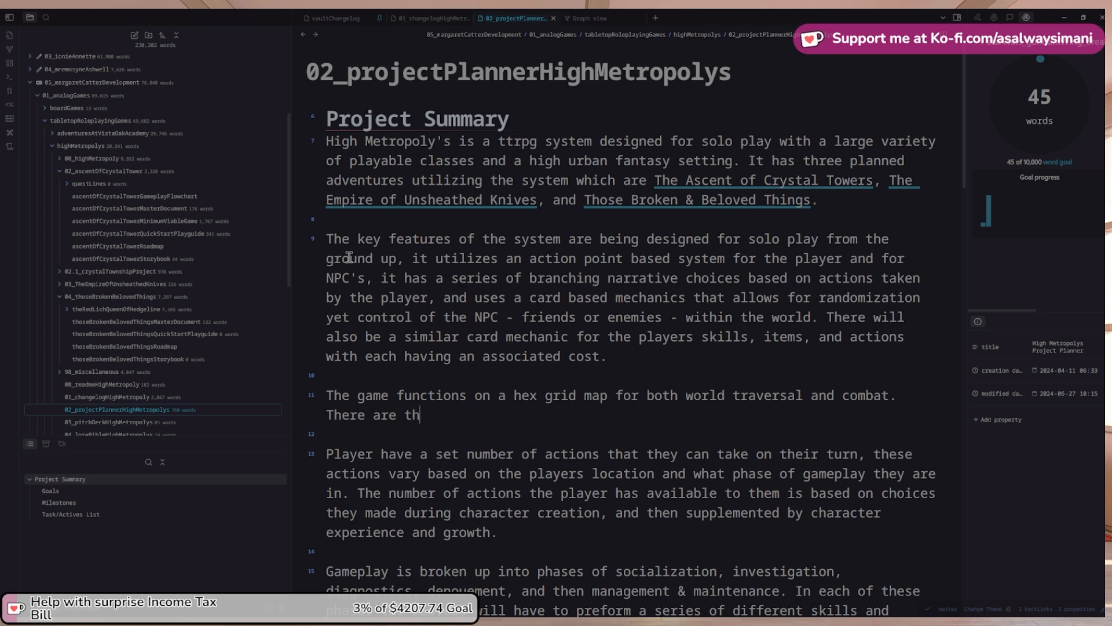
pyautogui.write('ree layers to ')
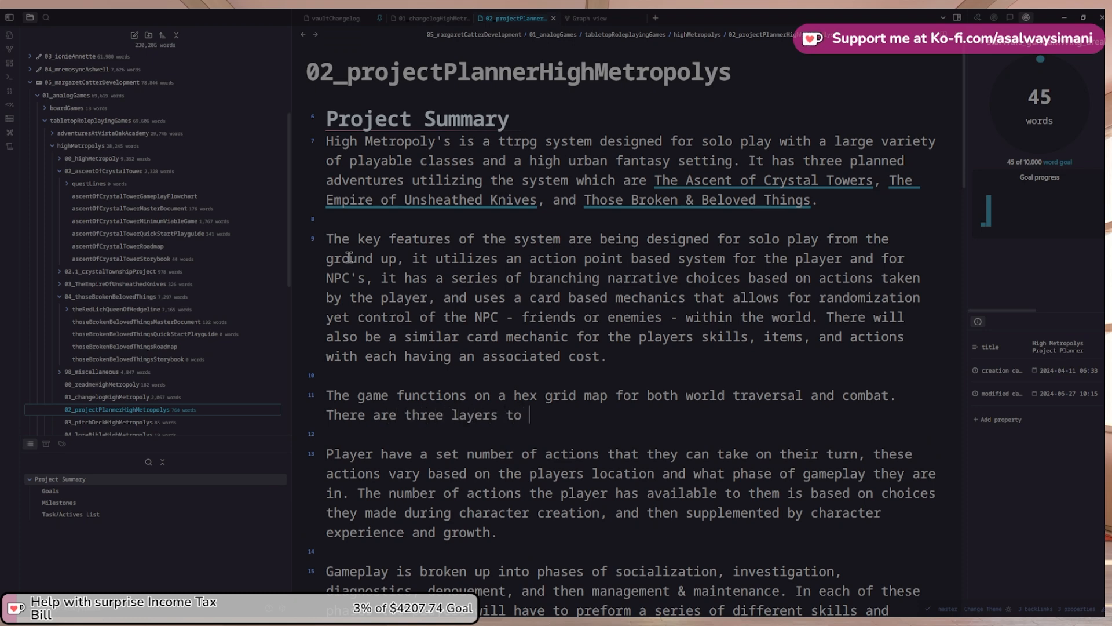
pyautogui.write('the hex grid')
pyautogui.hotkey('ctrl', 'shift', 'Left')
pyautogui.write('map')
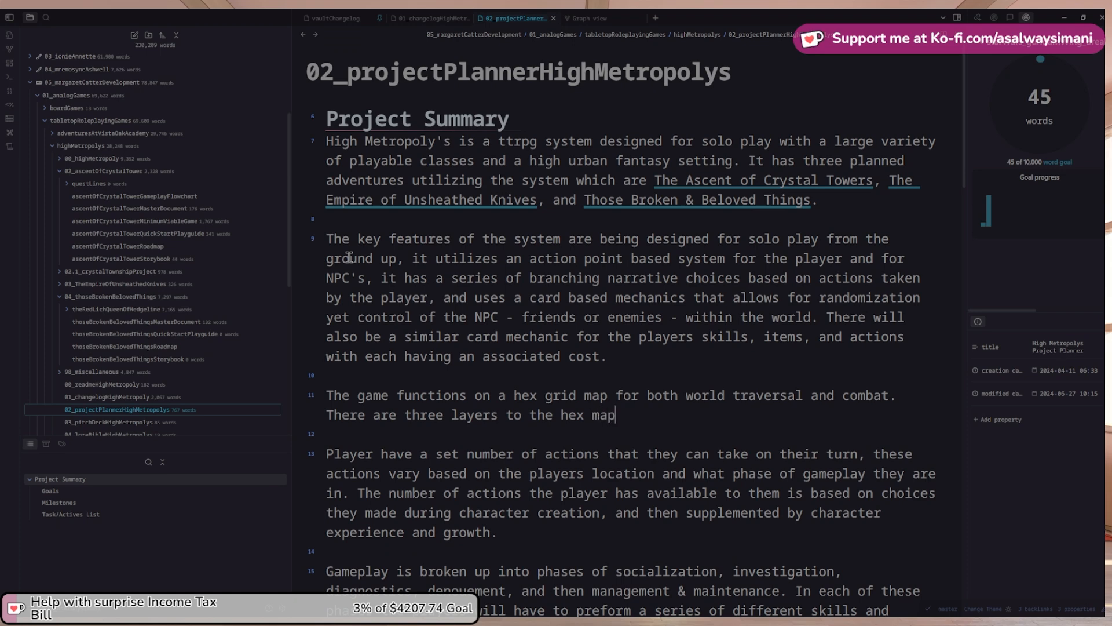
pyautogui.write(', the wover ')
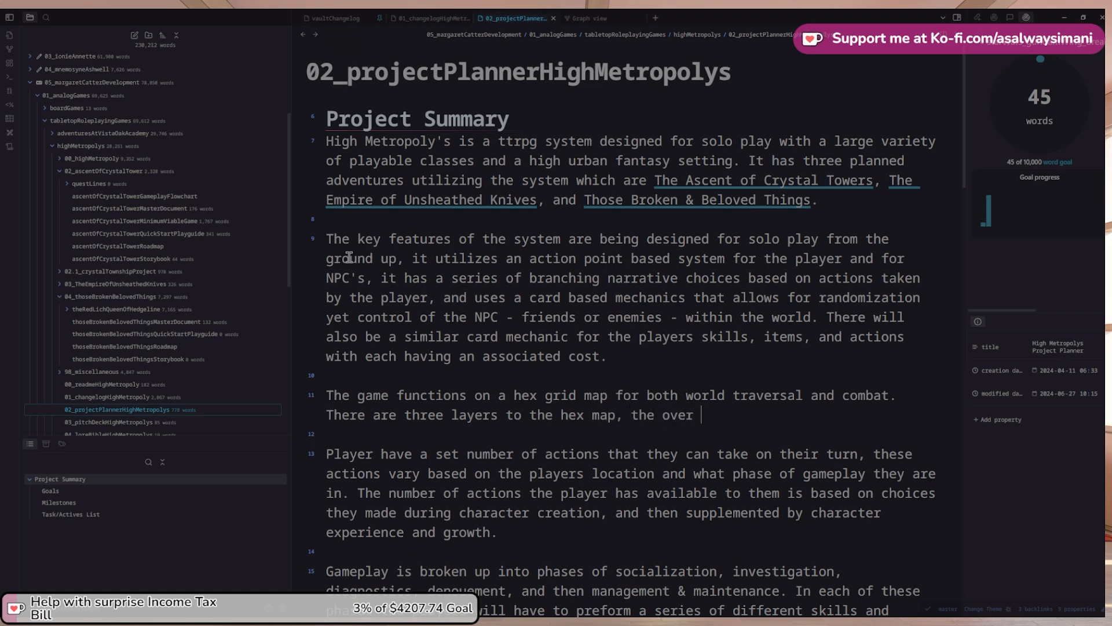
pyautogui.write('world,')
pyautogui.write(' spec')
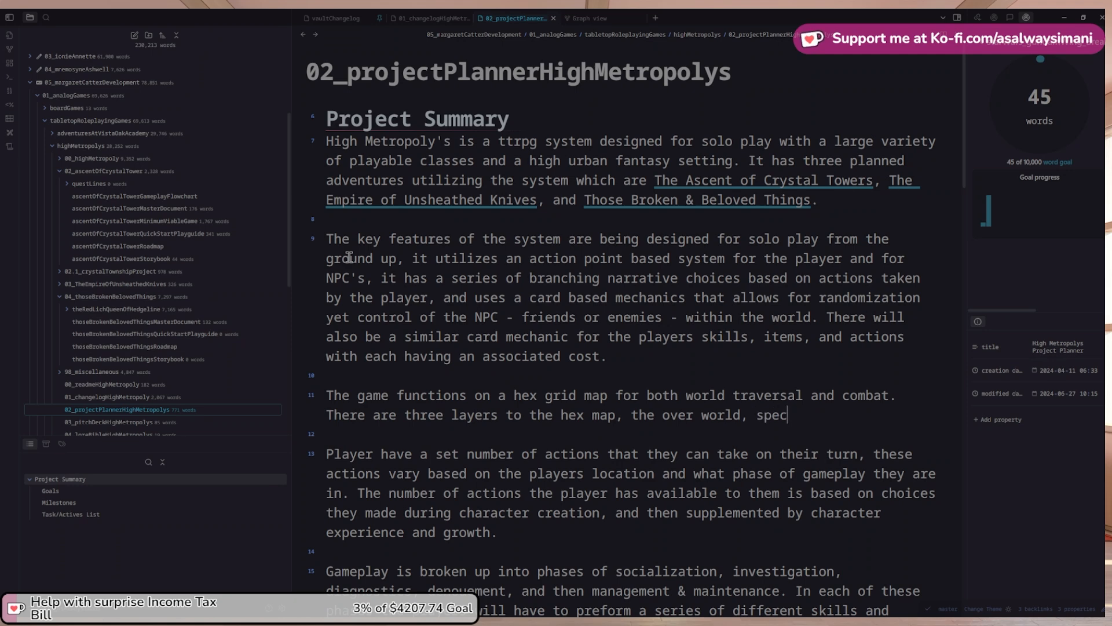
pyautogui.write('ific locatio')
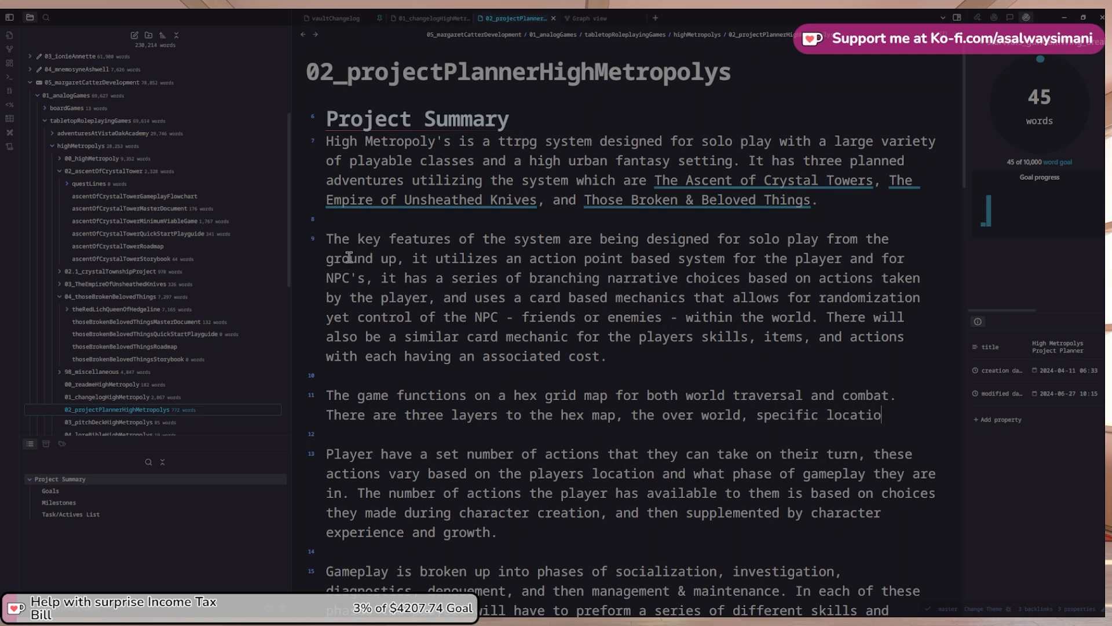
pyautogui.write('ns with the o')
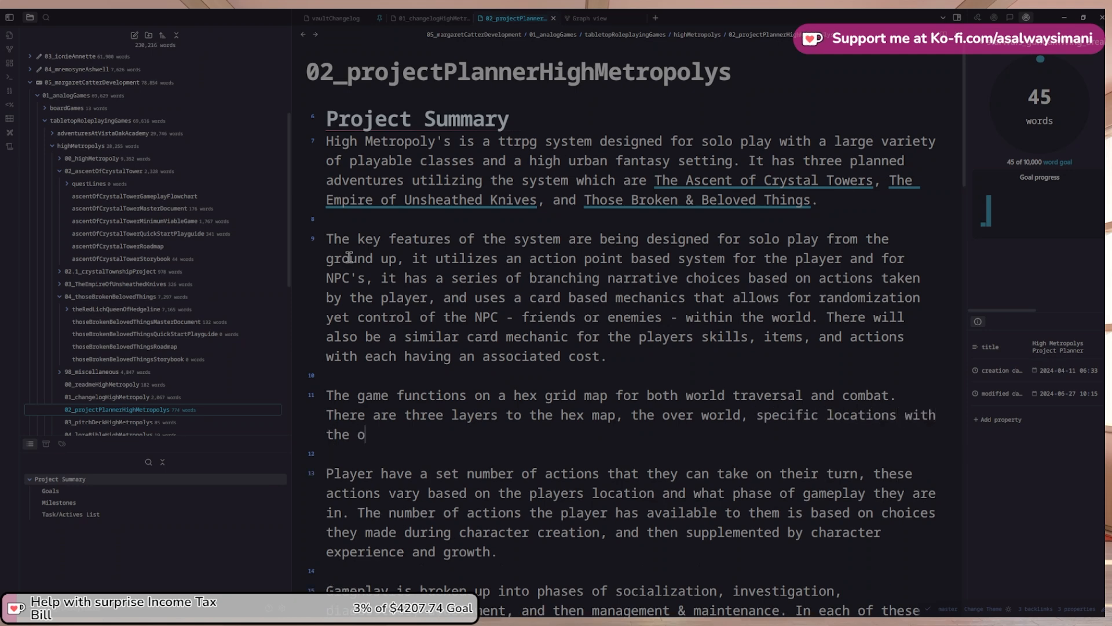
pyautogui.write('verworld map, and then a')
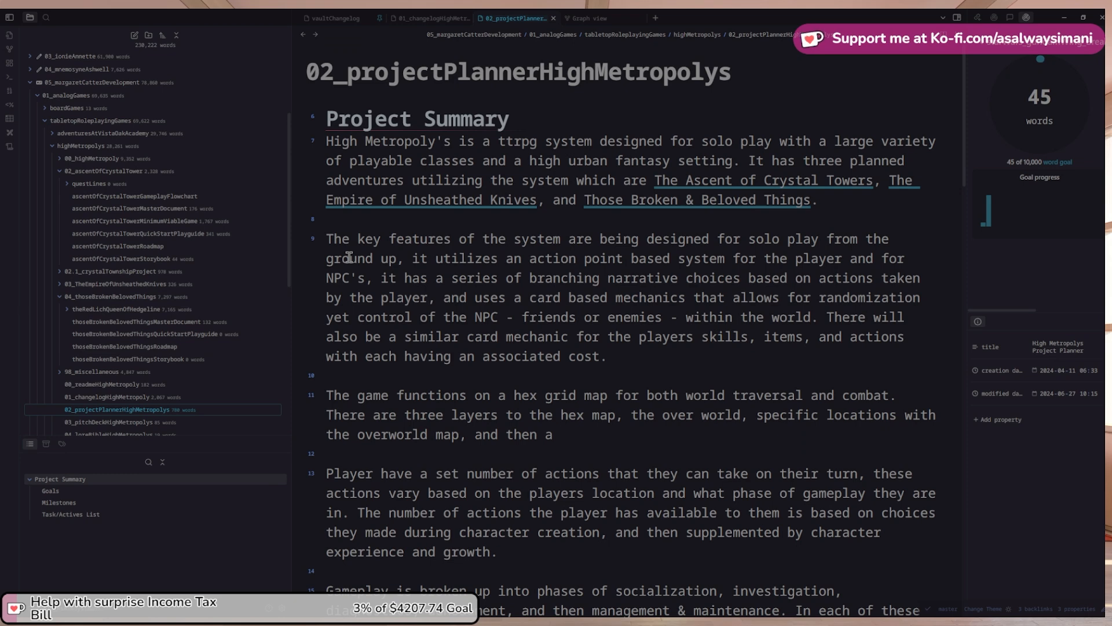
pyautogui.hotkey('ctrl', 'shift', 'Left')
pyautogui.hotkey('ctrl', 'Left')
pyautogui.hotkey('ctrl', 'Left')
pyautogui.hotkey('ctrl', 'Right')
pyautogui.write('poten')
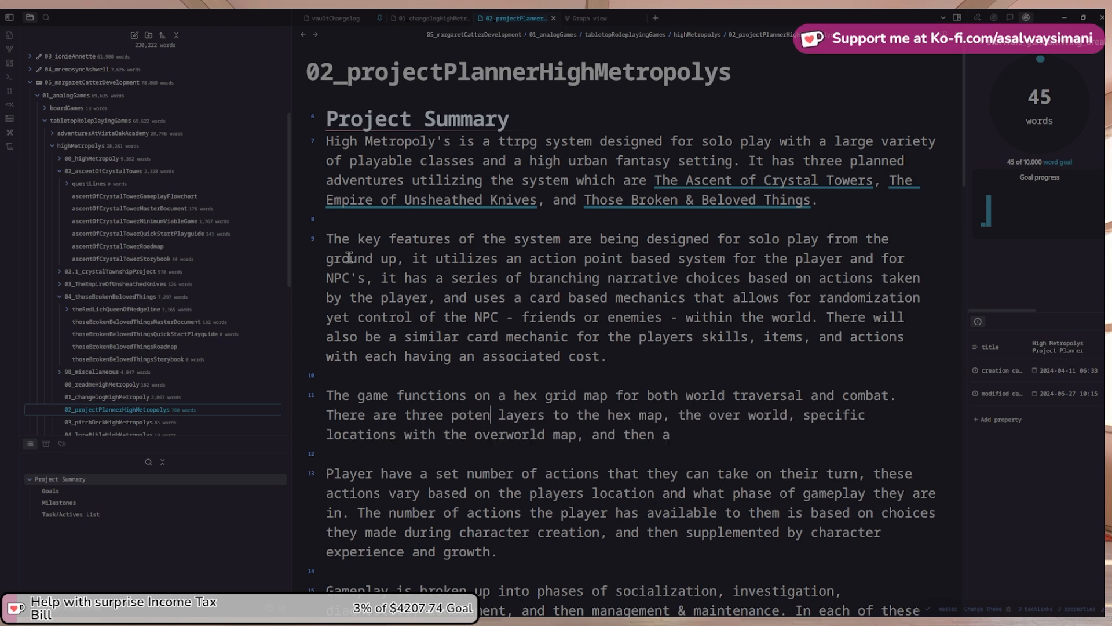
pyautogui.write('tional')
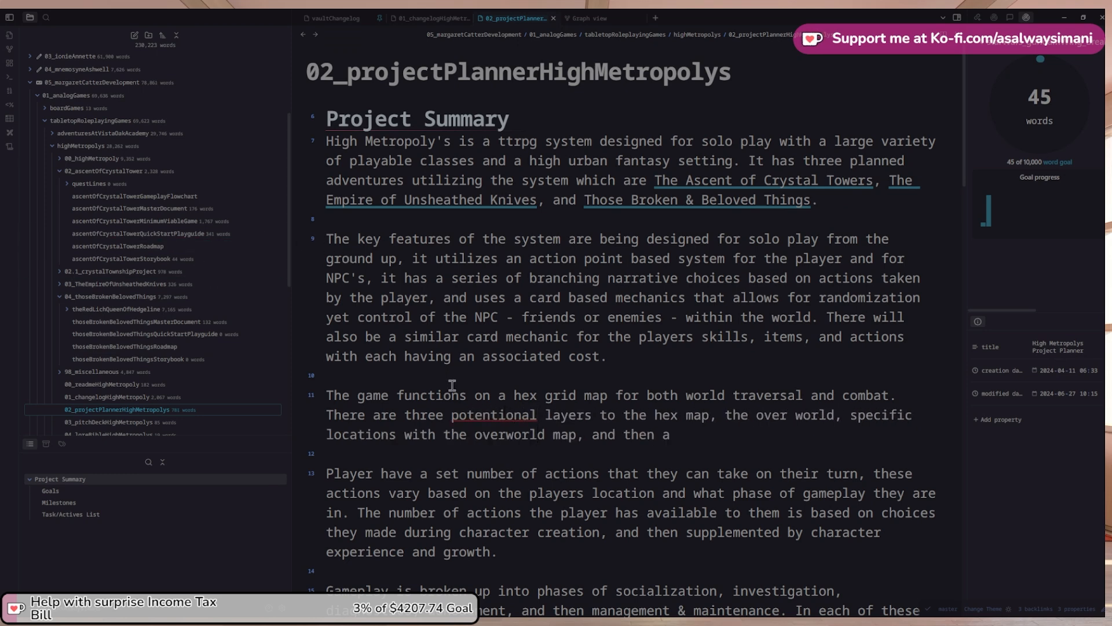
# Correct 'potentional' to 'potential' in the layers sentence
pyautogui.rightClick(489, 415)
pyautogui.click(553, 207)
pyautogui.hotkey('ctrl', 'z')
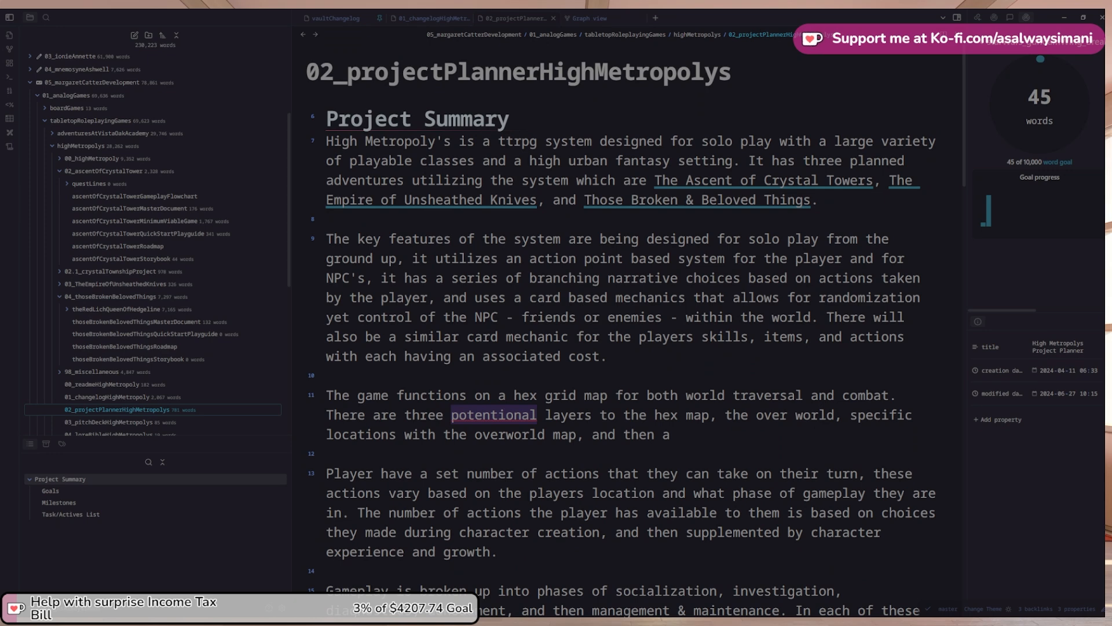
pyautogui.write('potential')
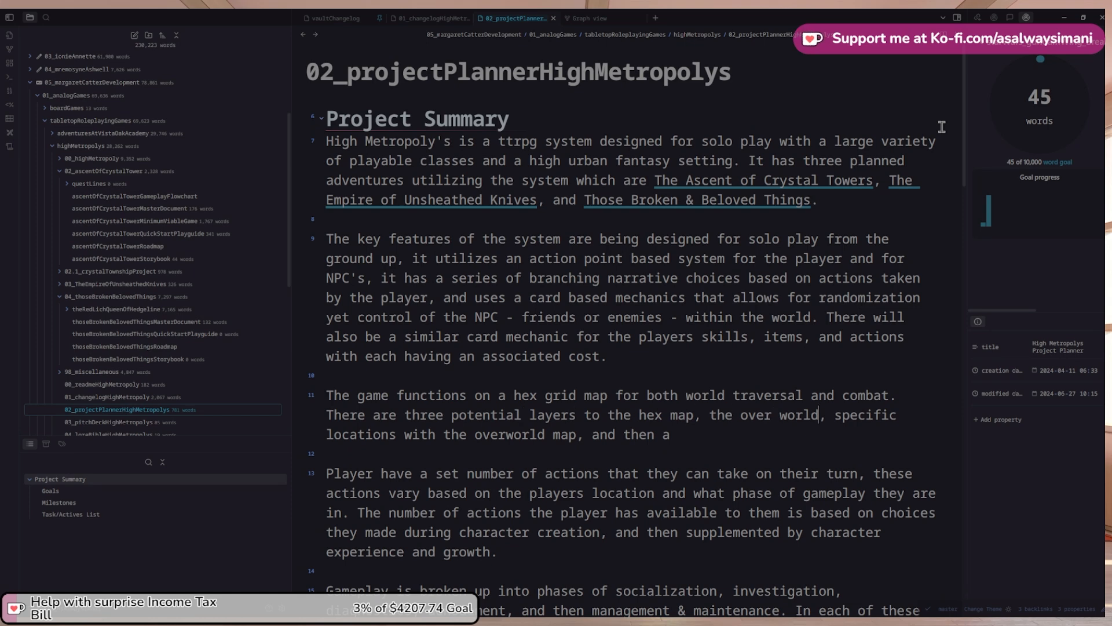
# Describe overworld travel, sometimes free, other times using the players' action points
pyautogui.write('where the playe')
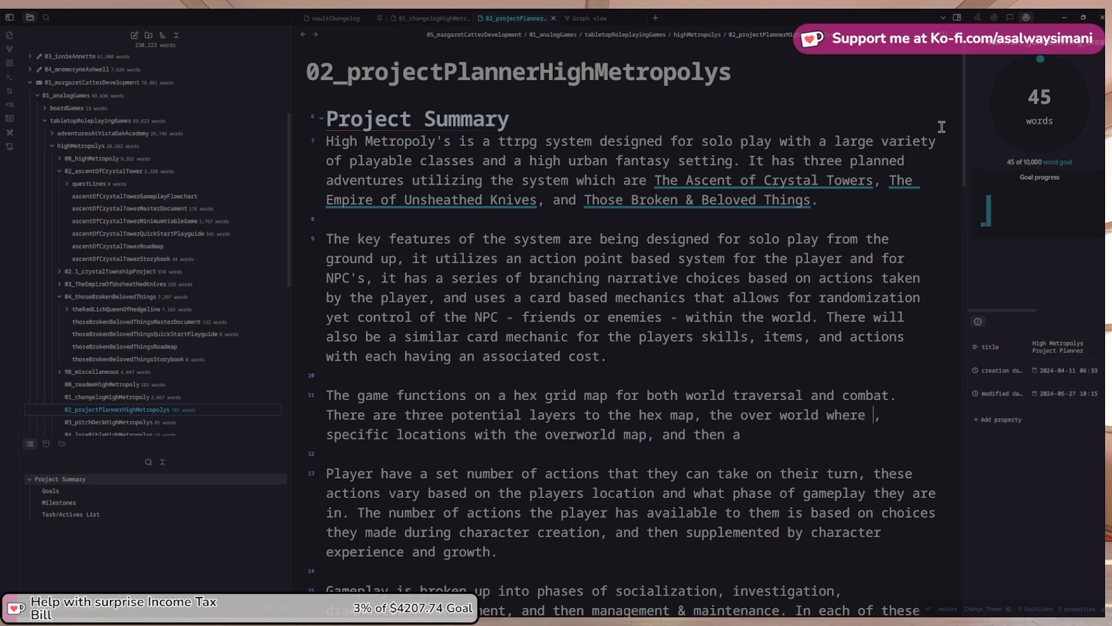
pyautogui.write('r can travel')
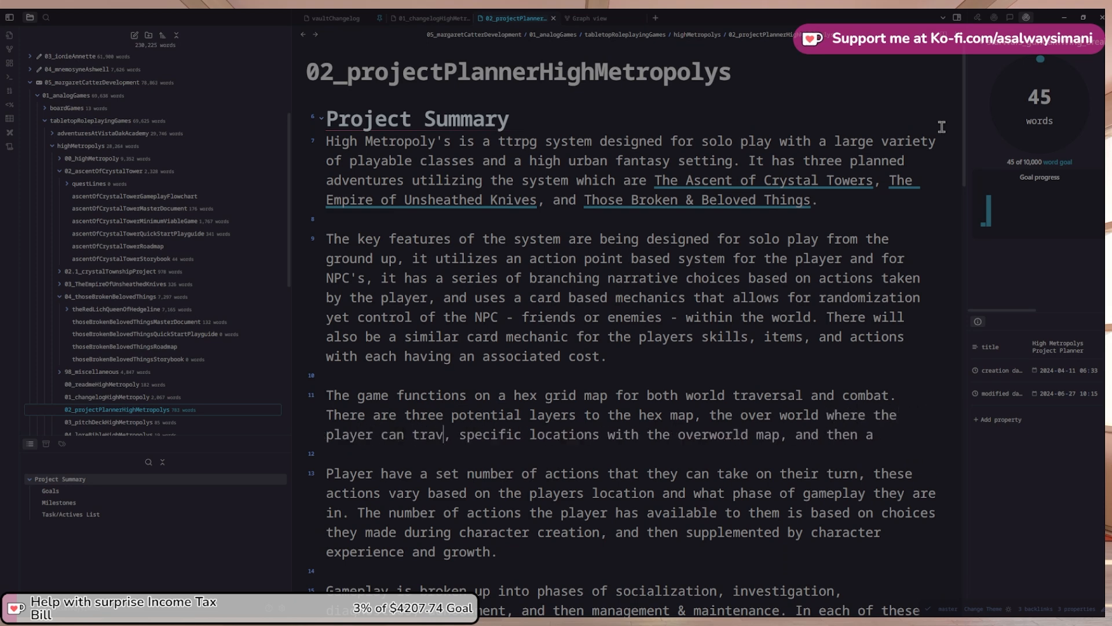
pyautogui.write(' to ')
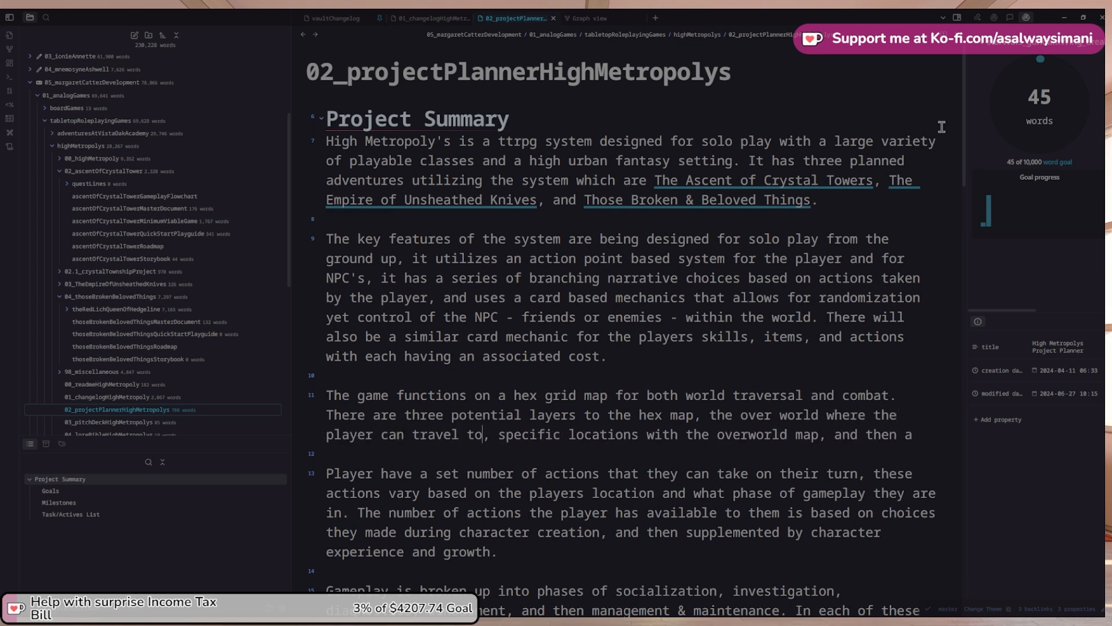
pyautogui.write('a')
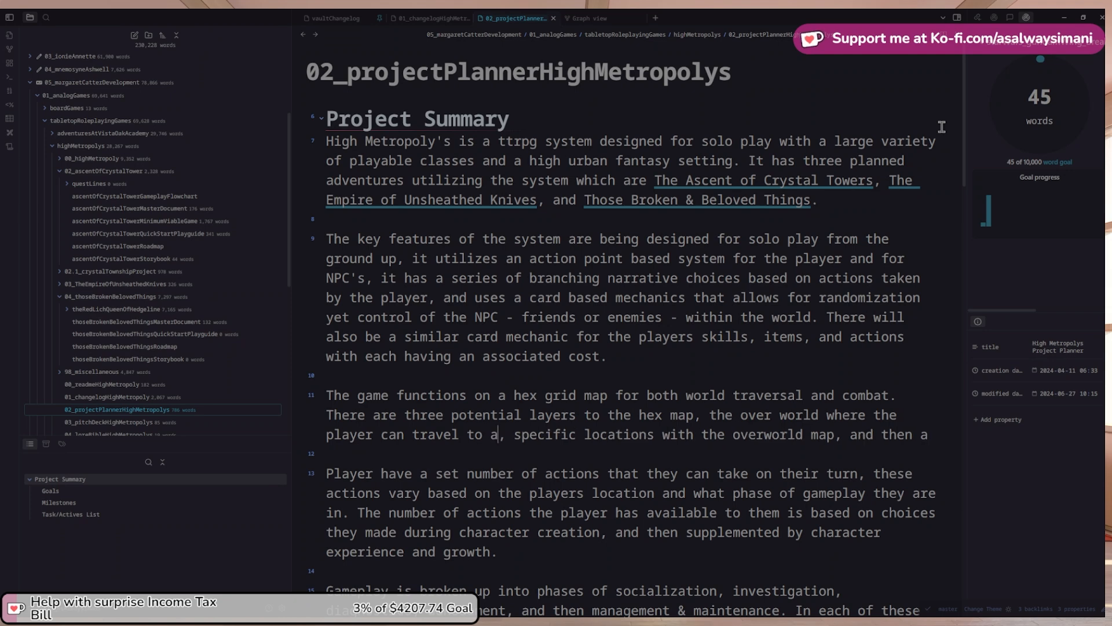
pyautogui.write('nd from ')
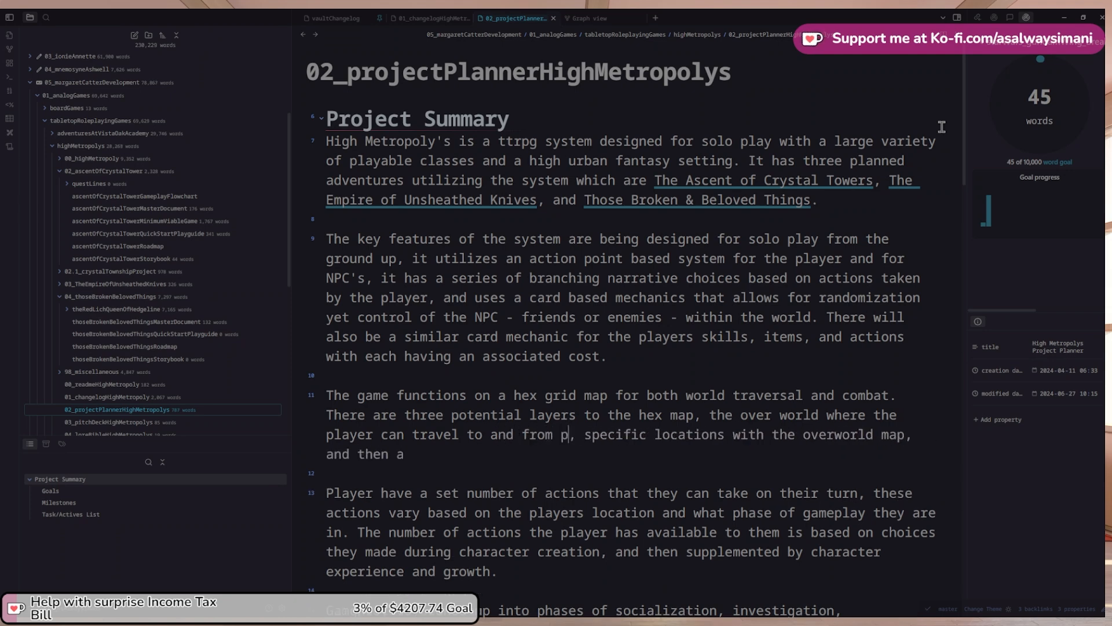
pyautogui.write('- sometime ')
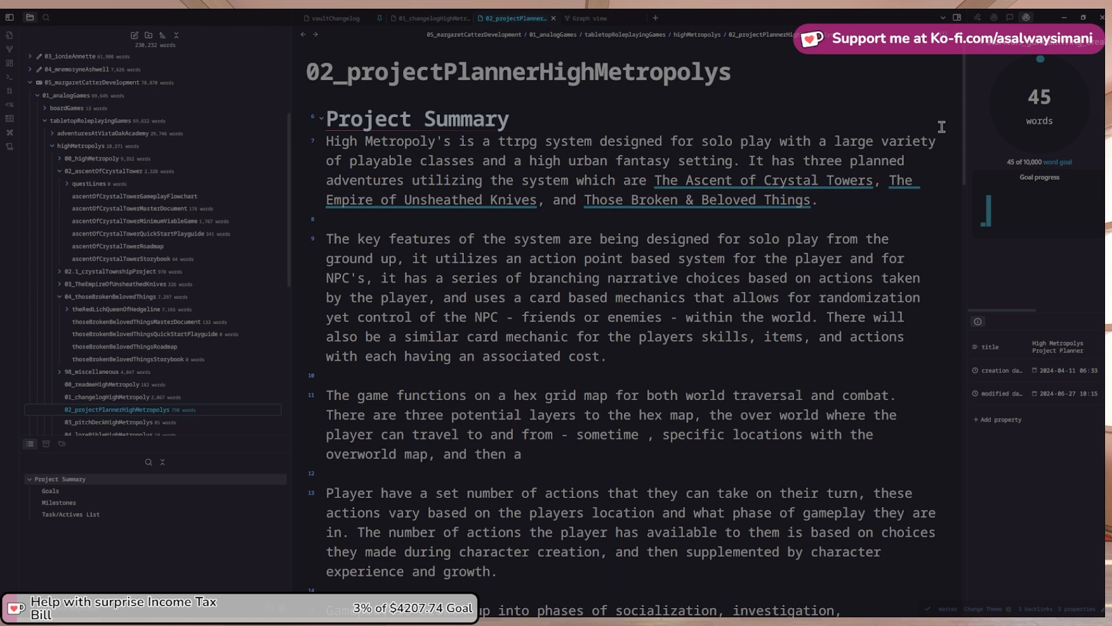
pyautogui.write('freely othertimes using')
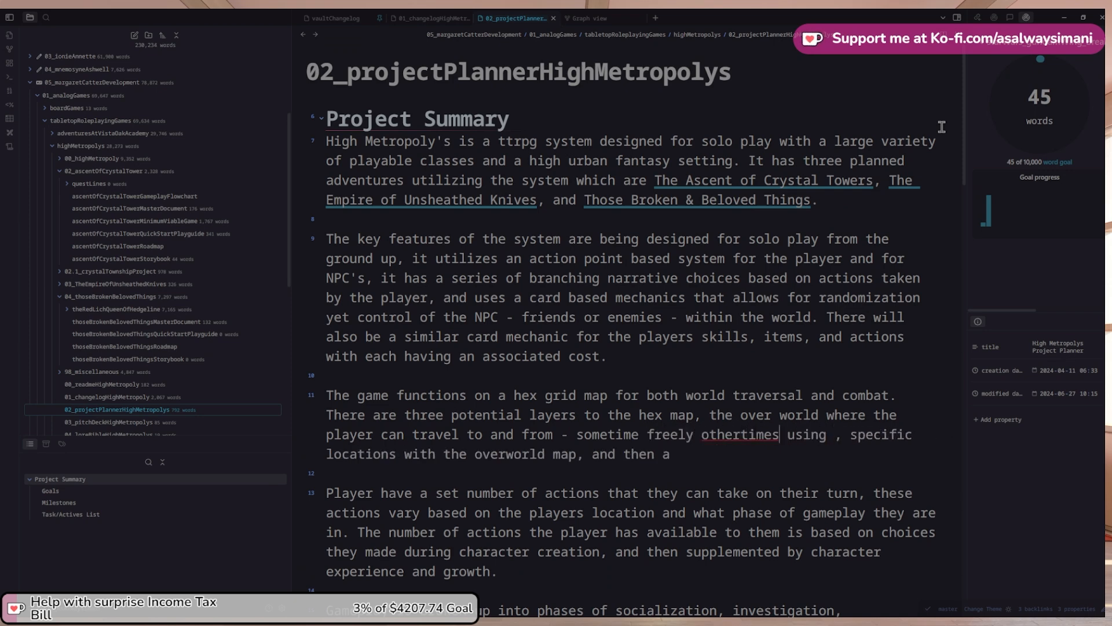
pyautogui.press('Left')
pyautogui.press('Left')
pyautogui.press('Left')
pyautogui.press('Left')
pyautogui.press('Left')
pyautogui.press('Right')
pyautogui.press('Right')
pyautogui.press('Right')
pyautogui.press('Right')
pyautogui.press('Right')
pyautogui.press('Right')
pyautogui.press('Right')
pyautogui.press('Right')
pyautogui.press('Right')
pyautogui.press('Right')
pyautogui.press('Right')
pyautogui.press('Right')
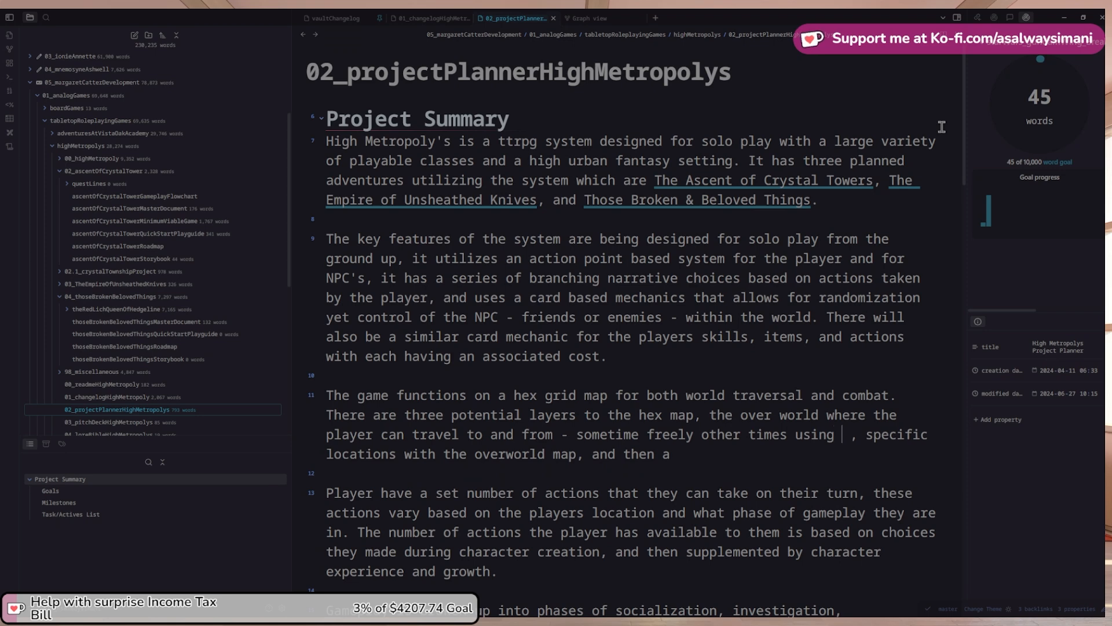
pyautogui.write('their action ')
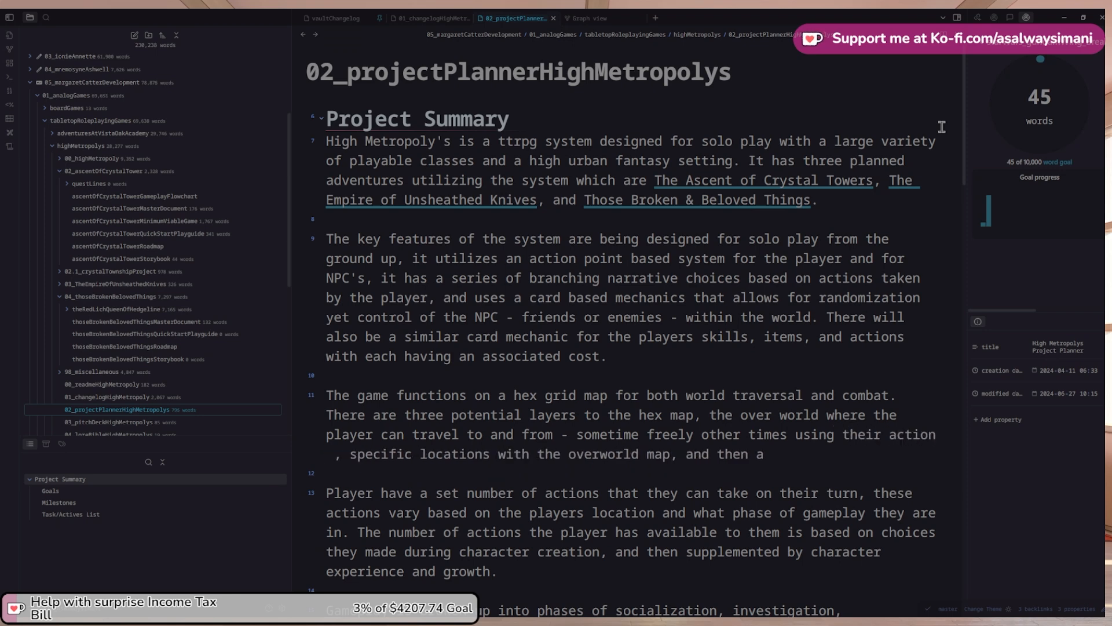
pyautogui.write('points')
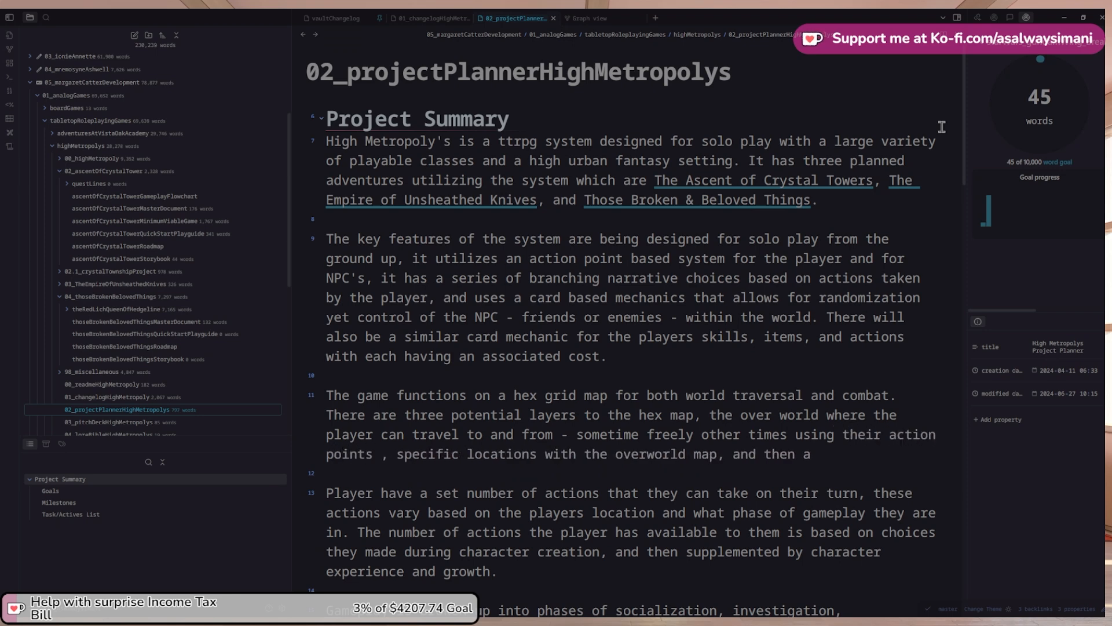
pyautogui.write(' -')
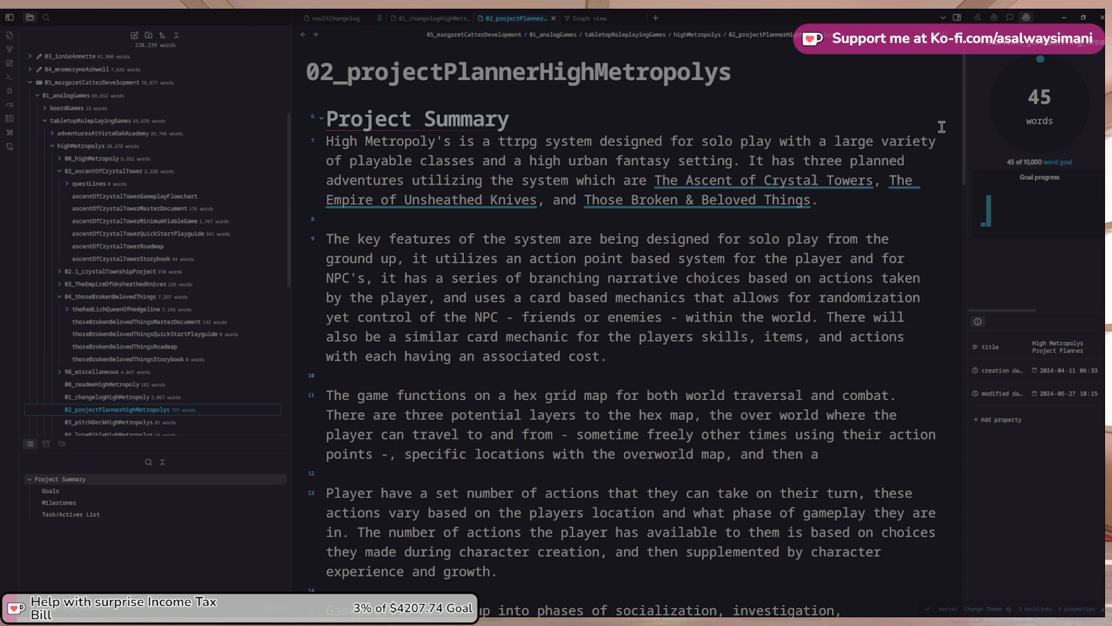
pyautogui.press('BackSpace')
pyautogui.press('Delete')
pyautogui.write('99')
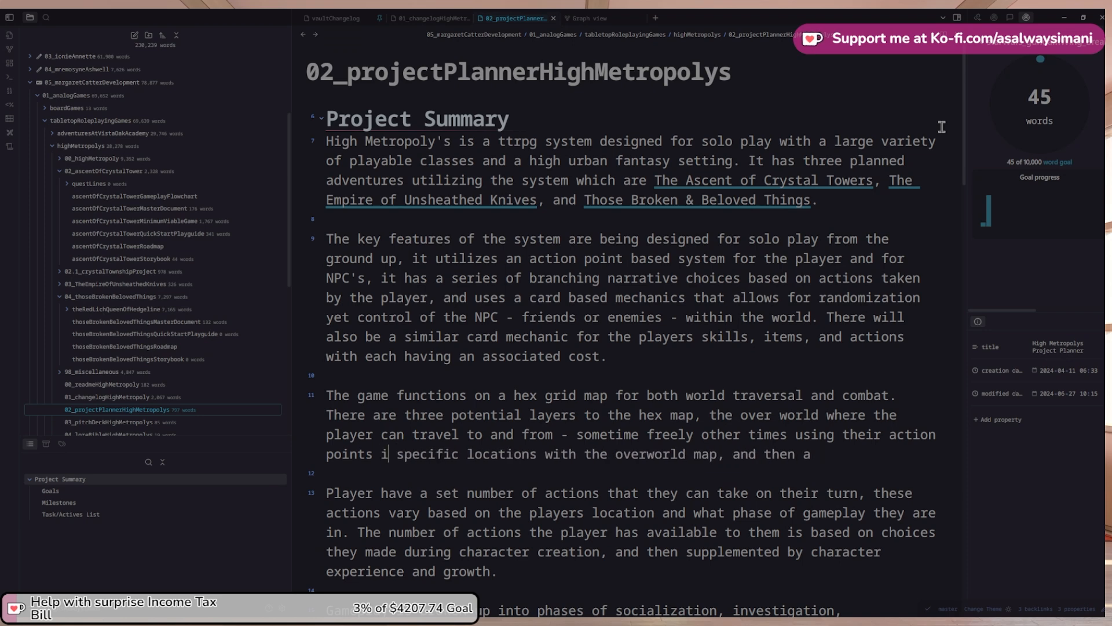
pyautogui.press('BackSpace')
pyautogui.press('BackSpace')
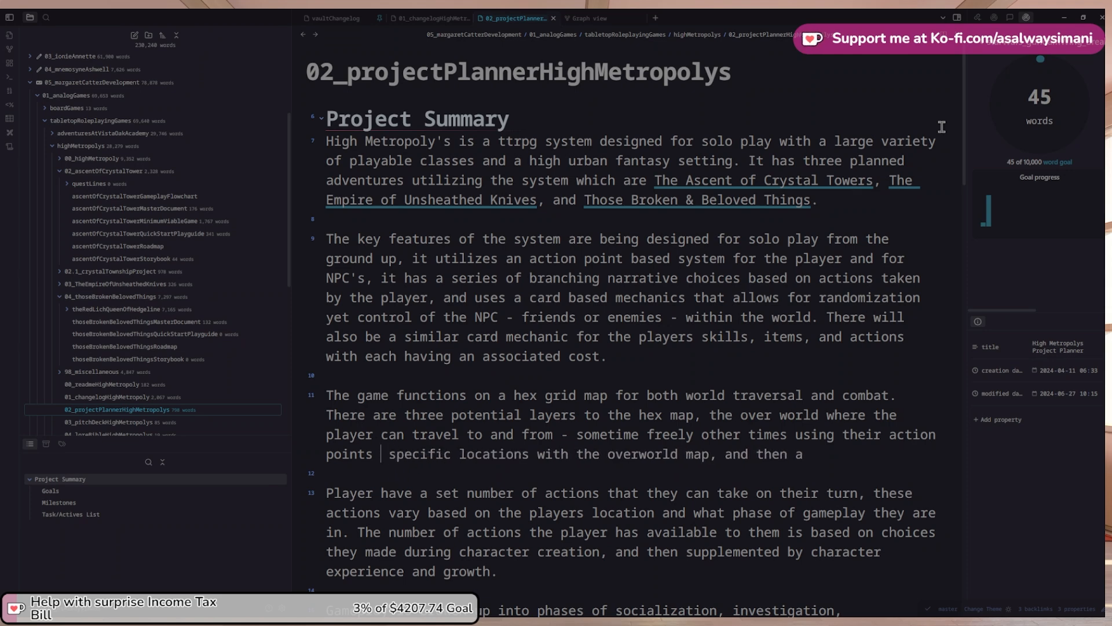
pyautogui.write('-, th')
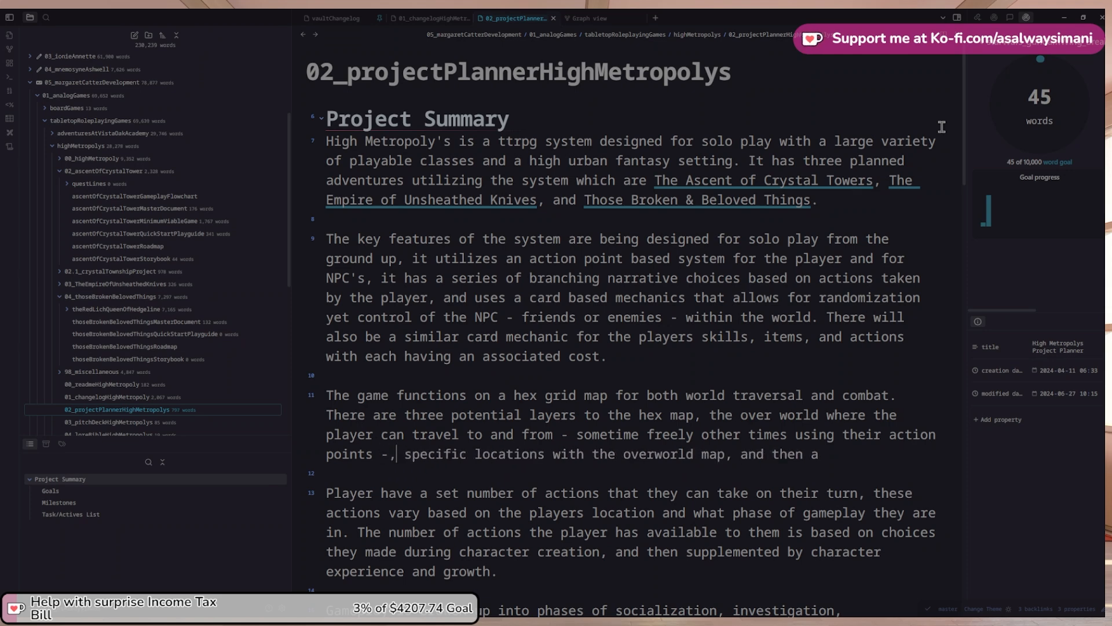
pyautogui.write('en there are')
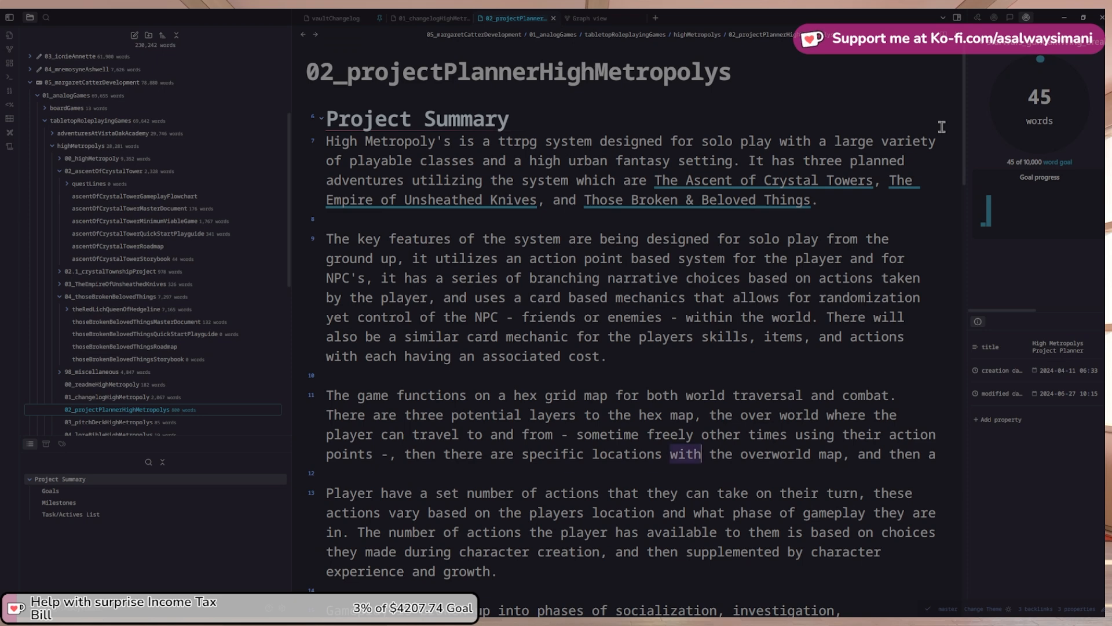
# Add that locations denoted on the overworld include townships & other explorable areas
pyautogui.write('m')
pyautogui.press('BackSpace')
pyautogui.write('denota')
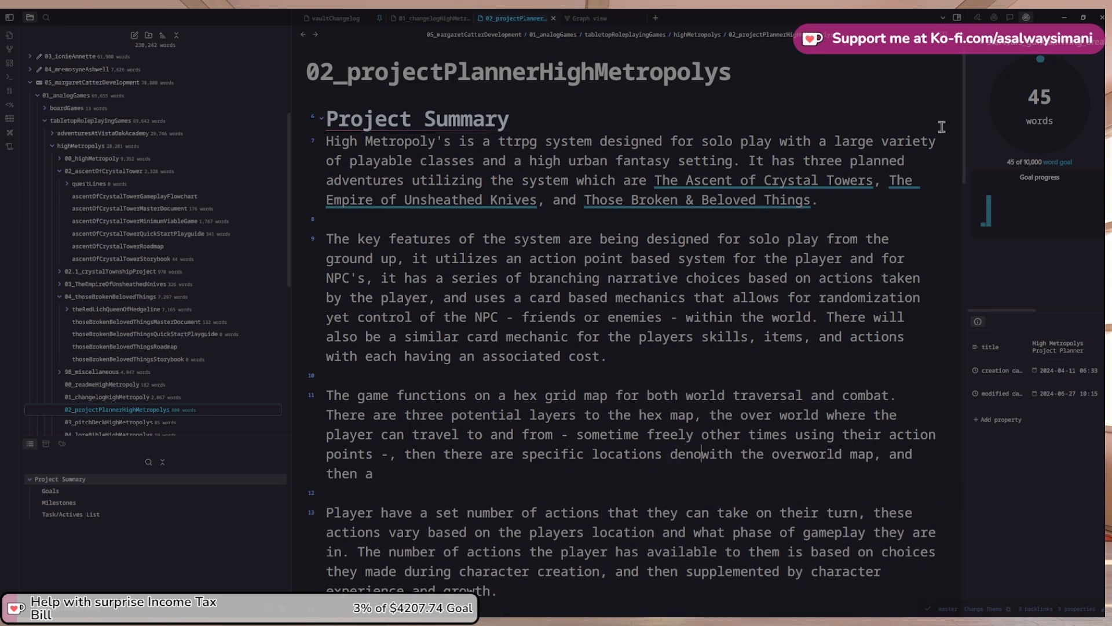
pyautogui.press('BackSpace')
pyautogui.press('BackSpace')
pyautogui.write('tated on the')
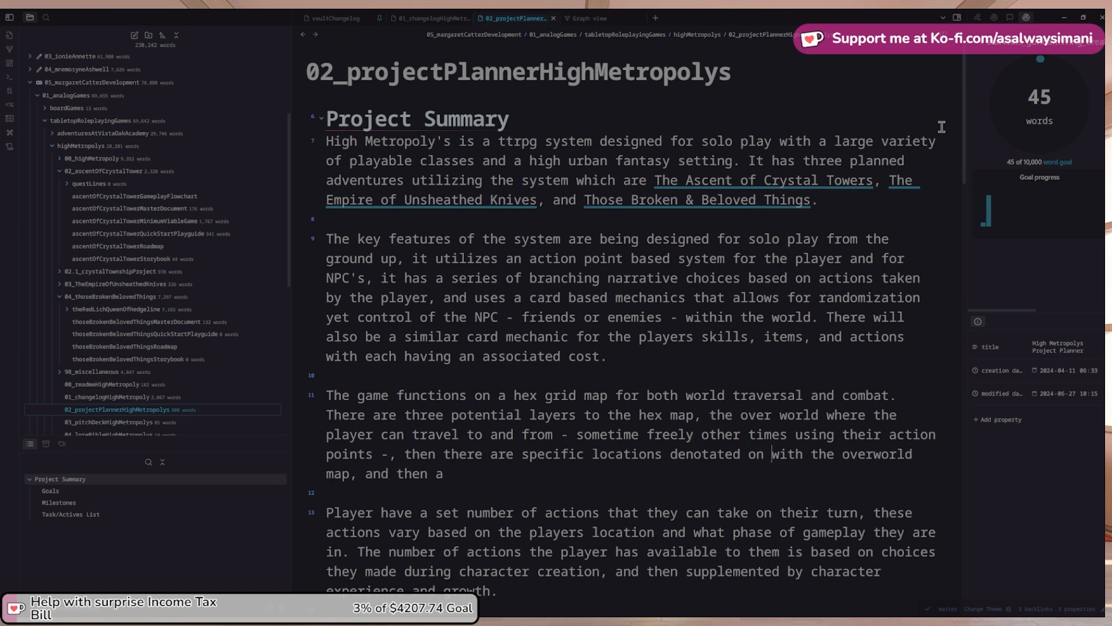
pyautogui.hotkey('ctrl', 'shift', 'Right')
pyautogui.press('Right')
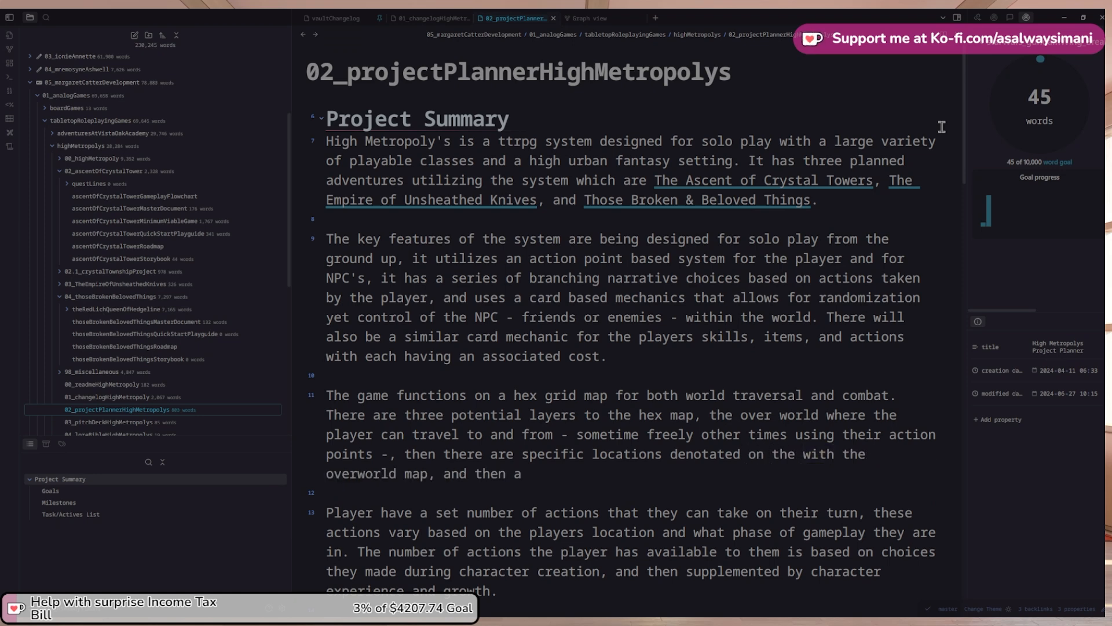
pyautogui.press('BackSpace')
pyautogui.press('BackSpace')
pyautogui.press('BackSpace')
pyautogui.press('BackSpace')
pyautogui.press('BackSpace')
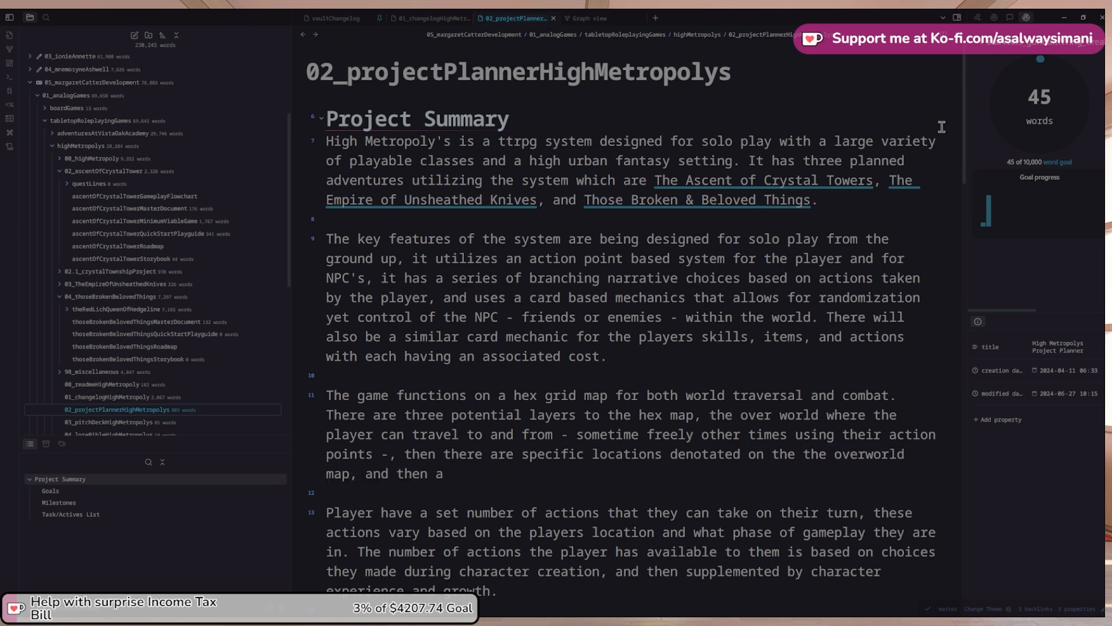
pyautogui.write('that the player')
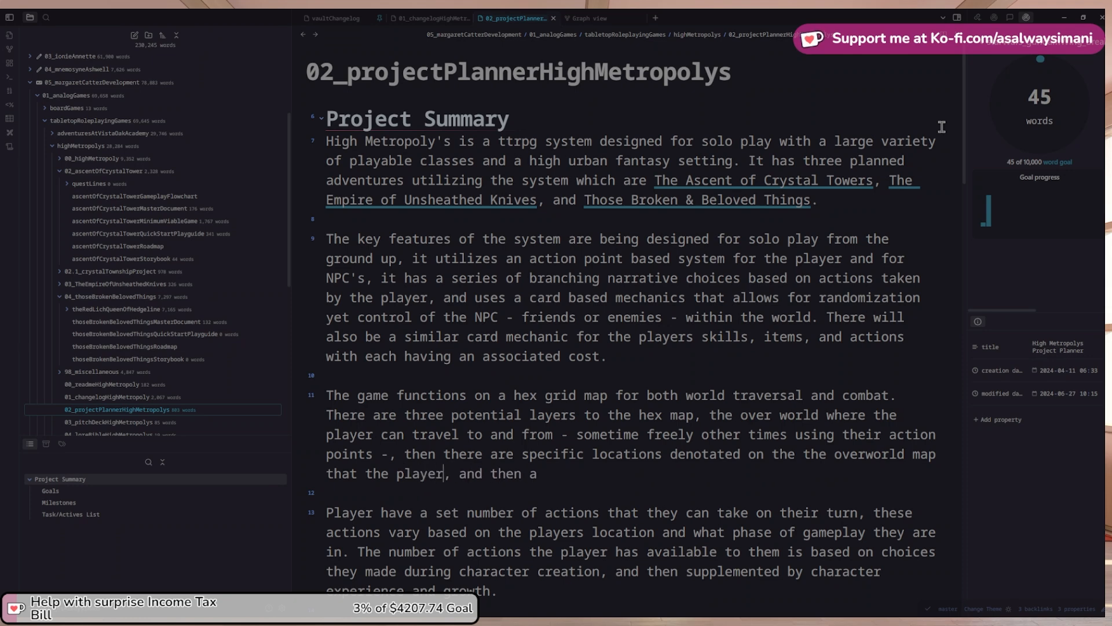
pyautogui.write('s can go th')
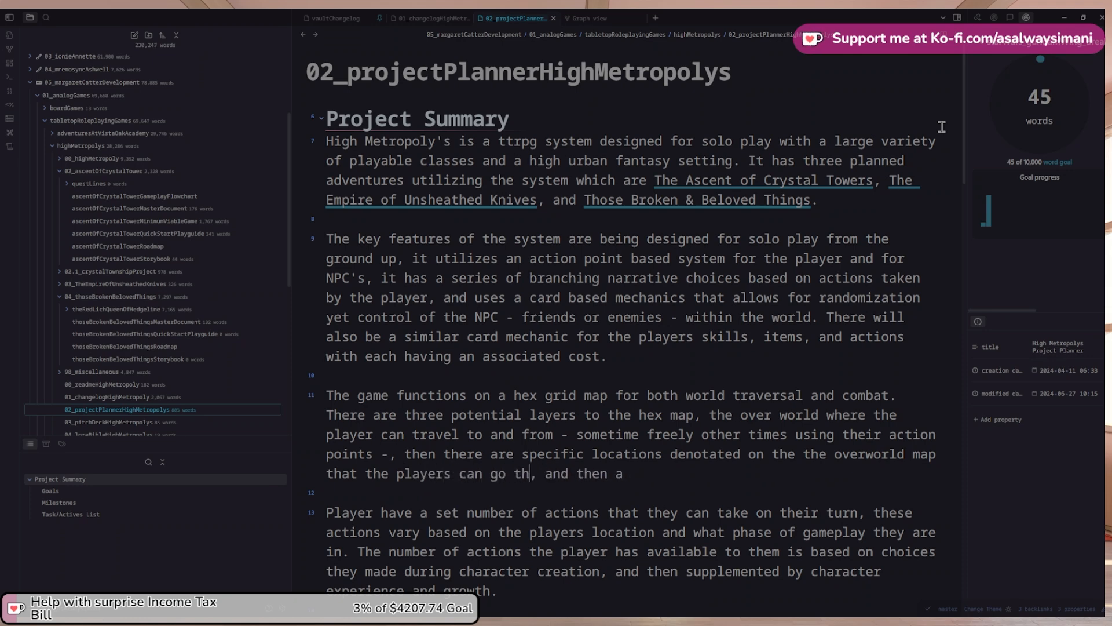
pyautogui.press('BackSpace')
pyautogui.write('o')
pyautogui.write(' - things like')
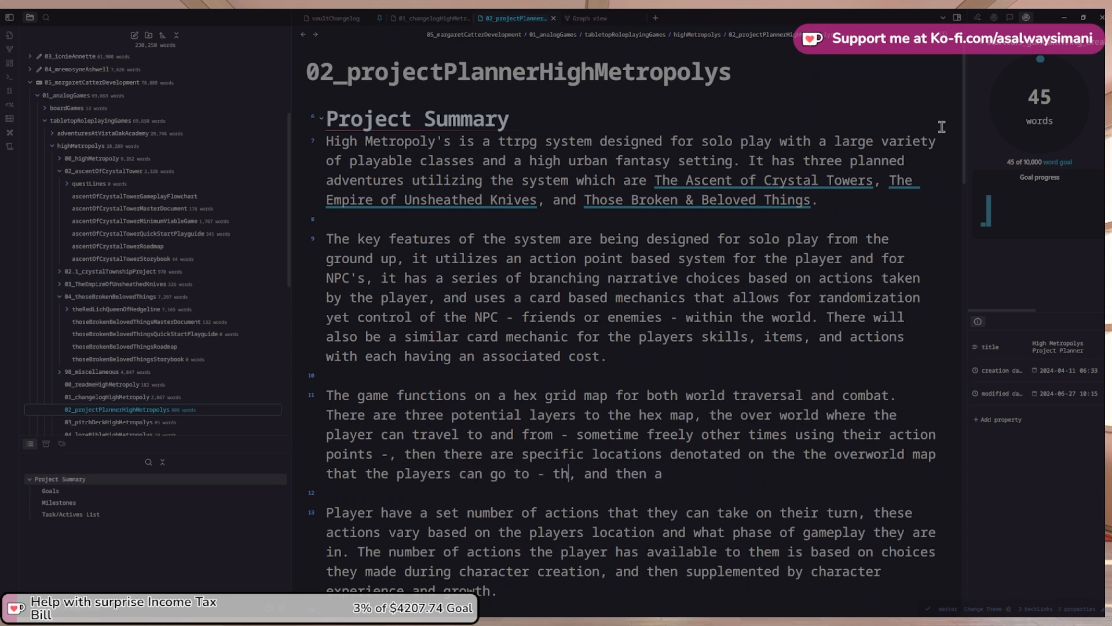
pyautogui.write(' townships')
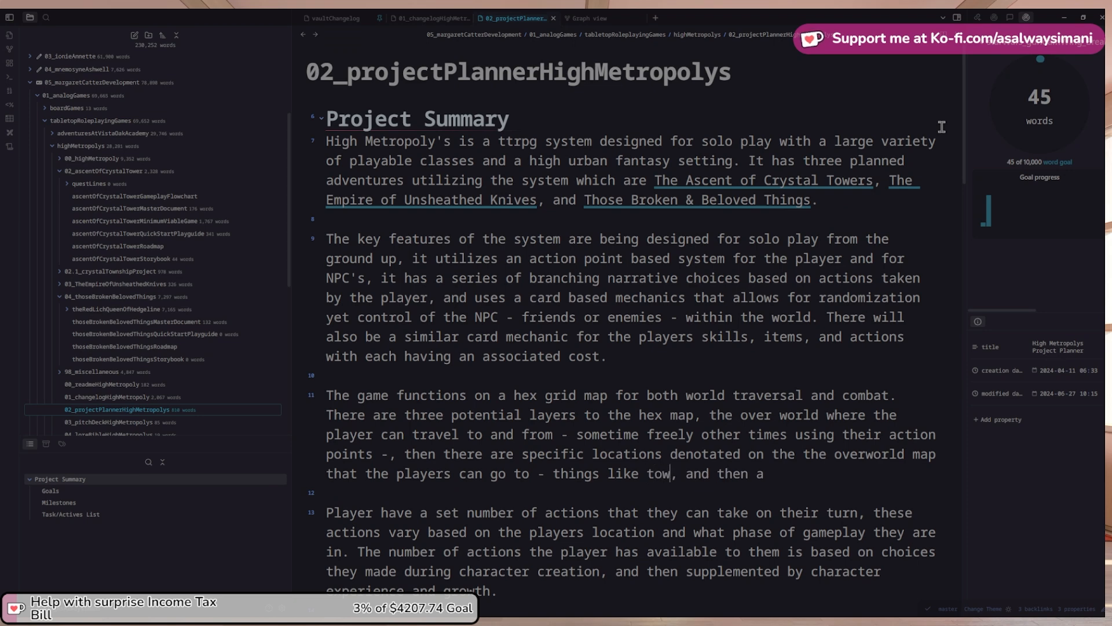
pyautogui.write(' &')
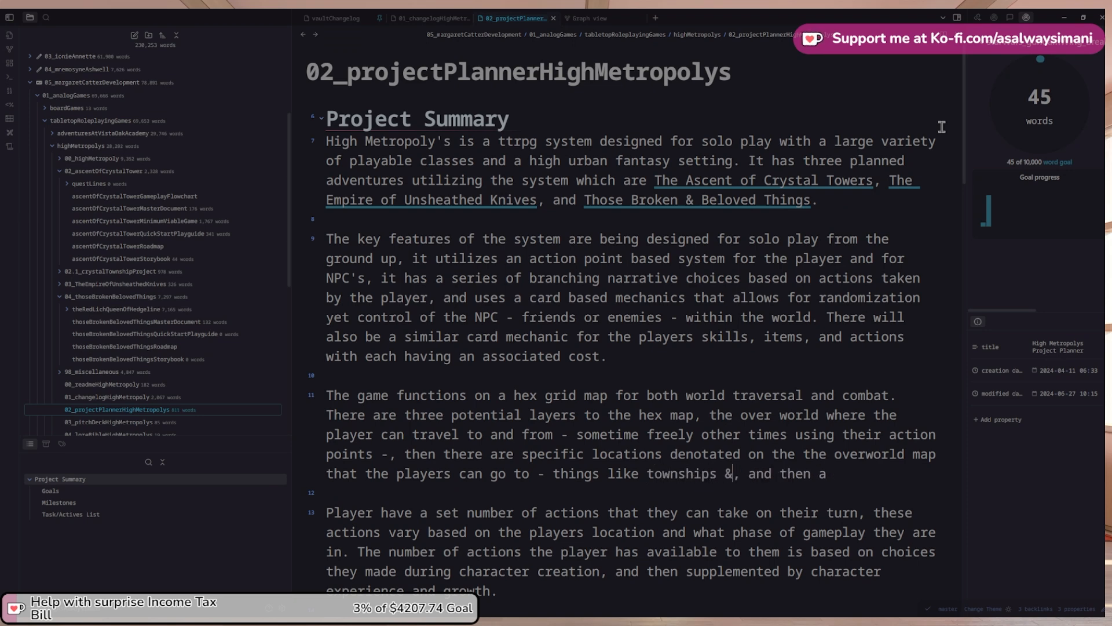
pyautogui.write(' o')
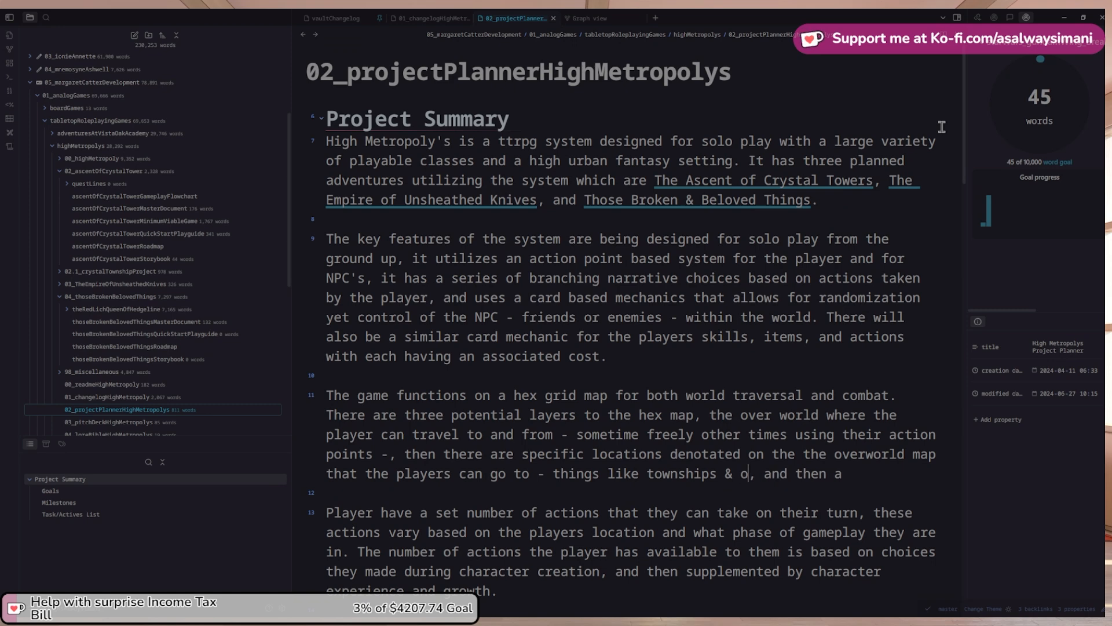
pyautogui.write('ther explor')
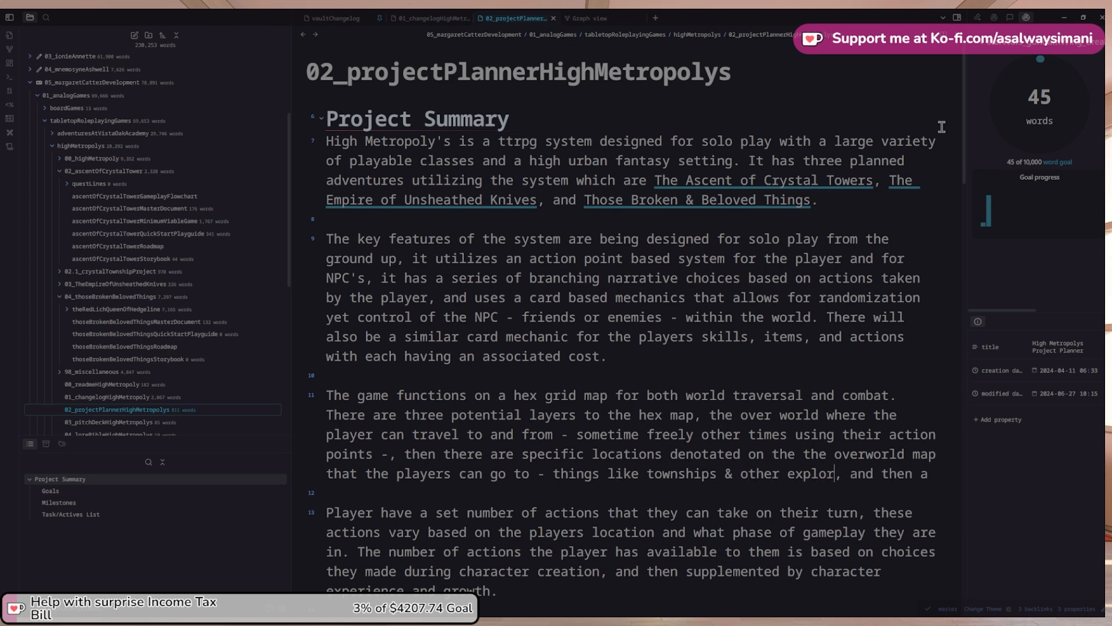
pyautogui.write('able areas')
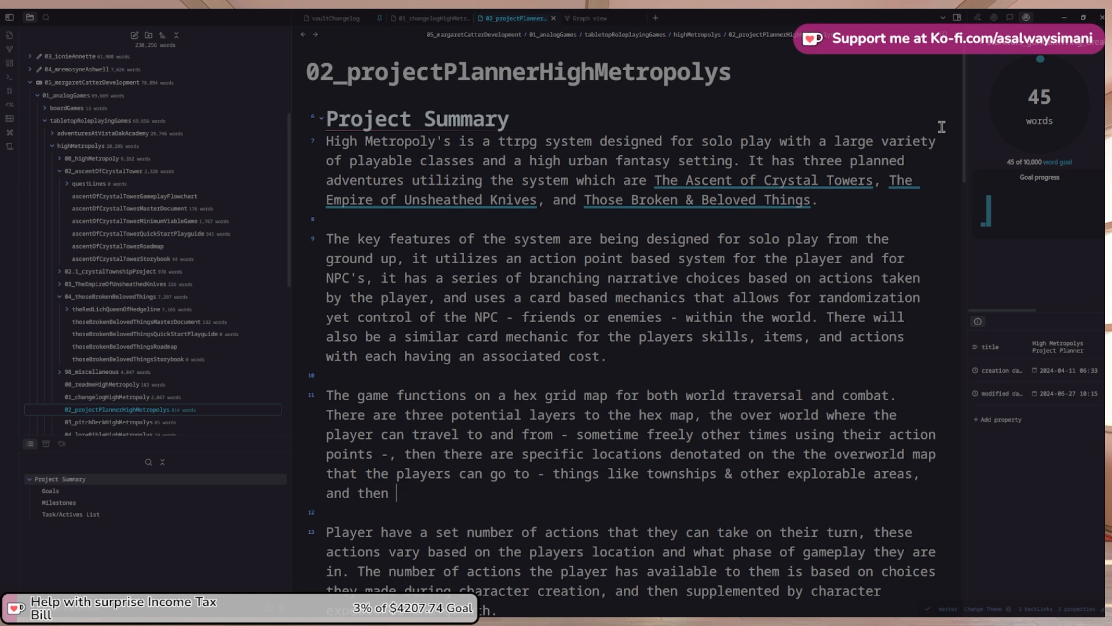
# Drop the 'if applicatable' clause and end the sentence with a period
pyautogui.write('if applicatable')
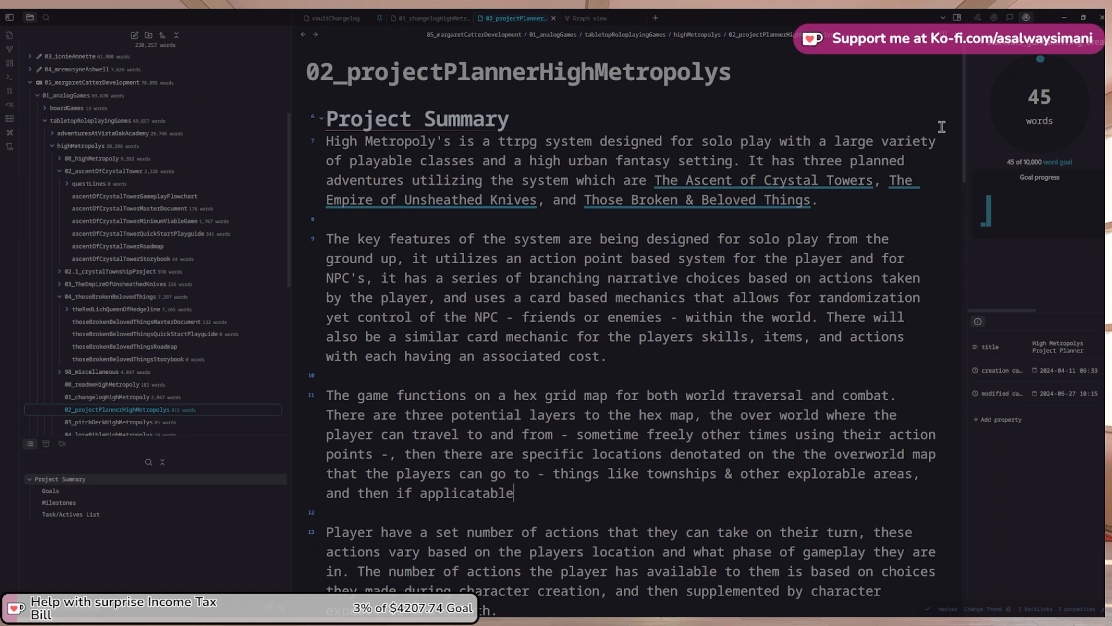
pyautogui.hotkey('ctrl', 'shift', 'Left')
pyautogui.hotkey('ctrl', 'shift', 'Left')
pyautogui.hotkey('ctrl', 'shift', 'Left')
pyautogui.hotkey('ctrl', 'shift', 'Left')
pyautogui.hotkey('ctrl', 'shift', 'Left')
pyautogui.write('.')
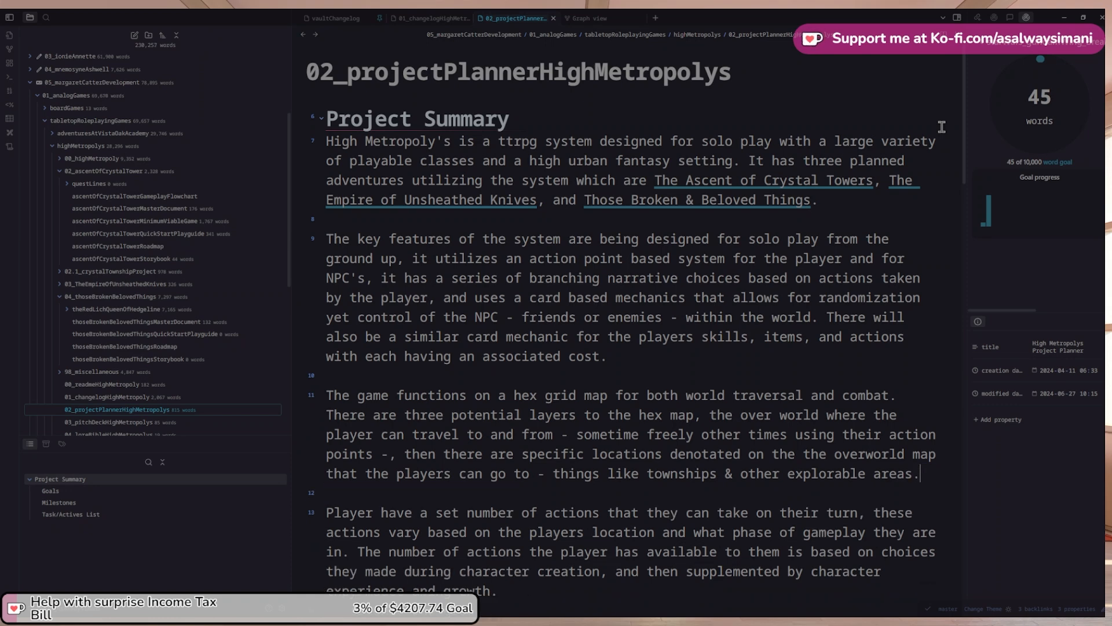
pyautogui.press('Up')
pyautogui.press('Up')
pyautogui.press('Up')
pyautogui.press('Up')
# Change 'three potential layers' to 'two potential layers'
pyautogui.press('Down')
pyautogui.press('Home')
pyautogui.hotkey('ctrl', 'Right')
pyautogui.hotkey('ctrl', 'Right')
pyautogui.hotkey('ctrl', 'Right')
pyautogui.hotkey('ctrl', 'shift', 'Right')
pyautogui.hotkey('ctrl', 'shift', 'Left')
pyautogui.hotkey('ctrl', 'shift', 'Left')
pyautogui.write('tw')
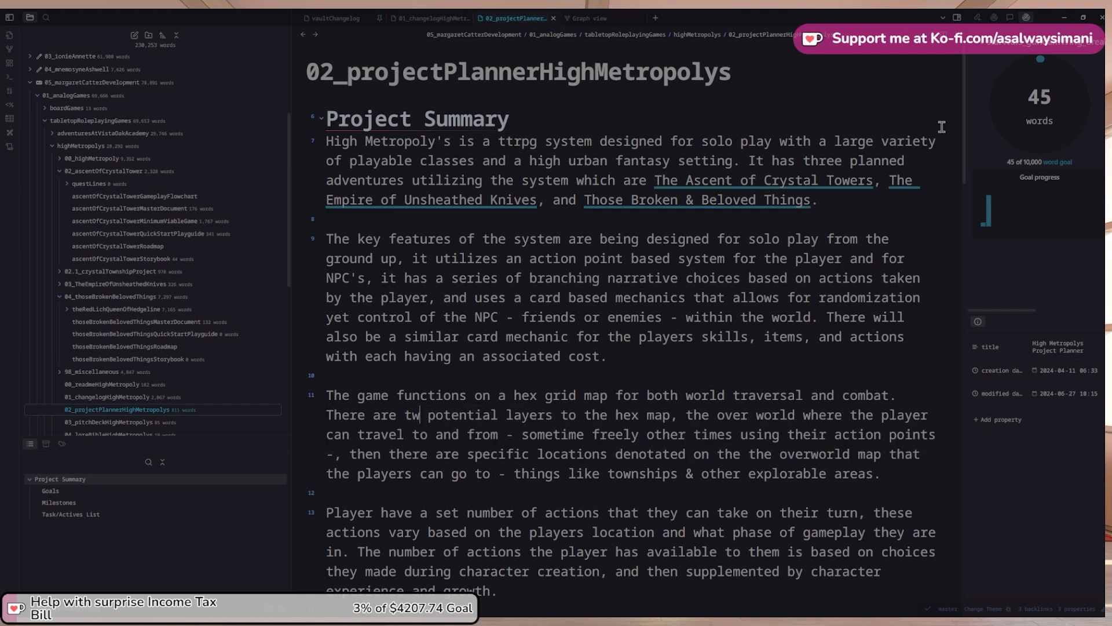
pyautogui.write('o')
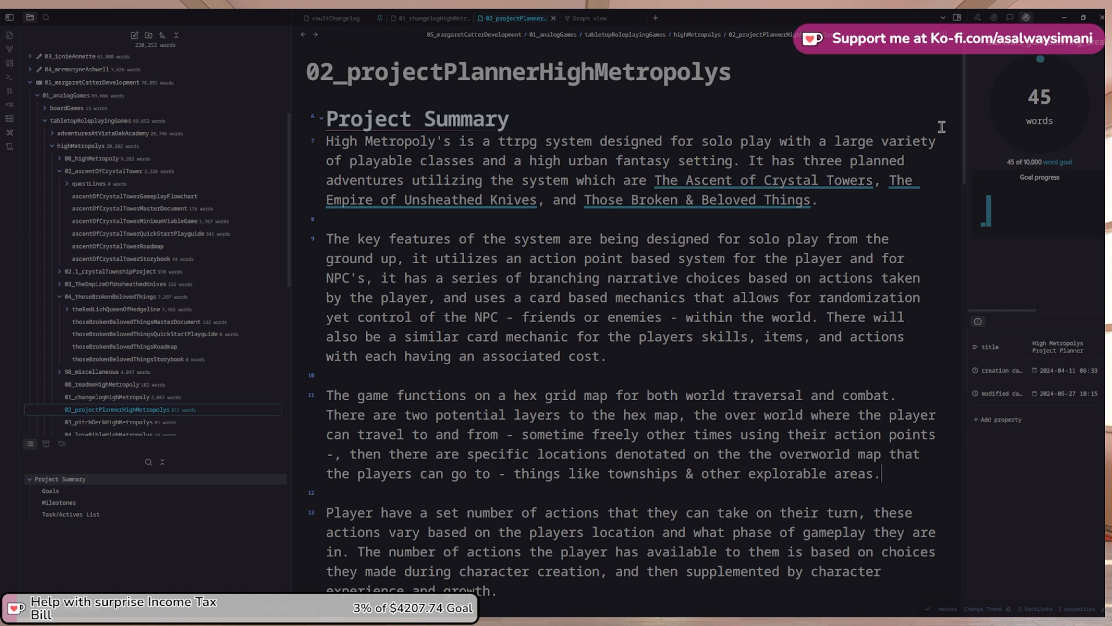
# Add that players interact with the various kinds of NPCs in the second layer map
pyautogui.write('It is within')
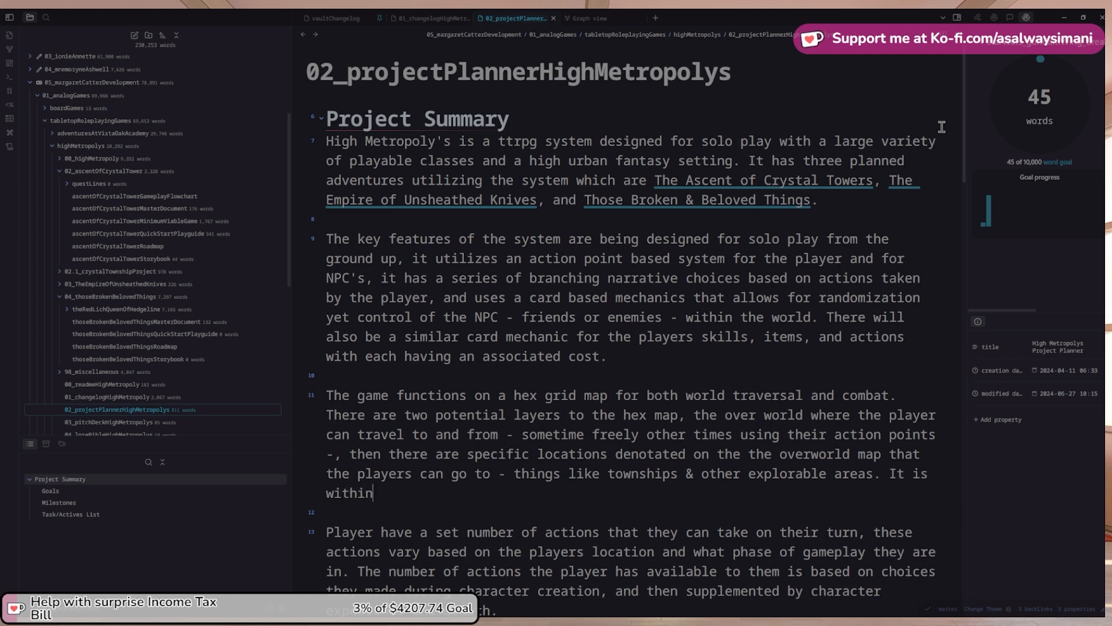
pyautogui.write(' the second layer')
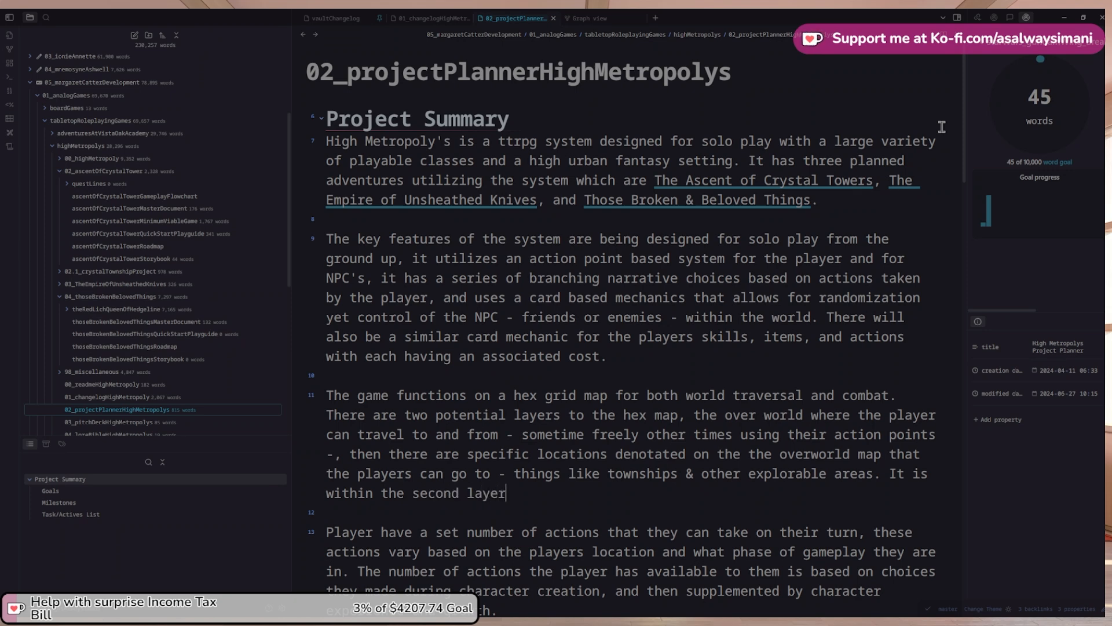
pyautogui.write(' map where socializati')
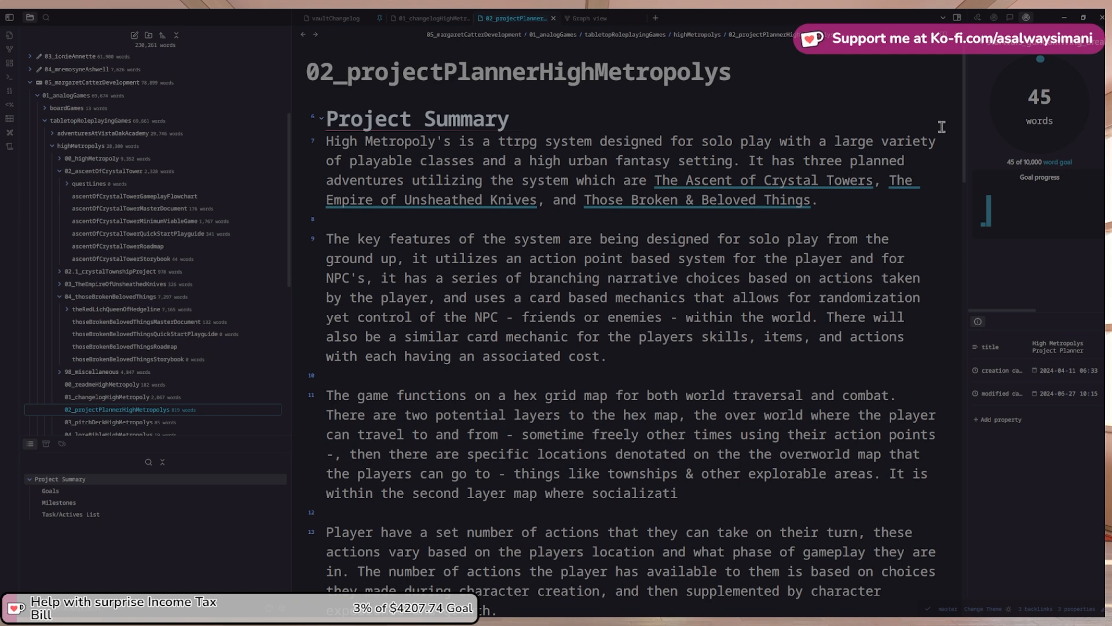
pyautogui.hotkey('ctrl', 'shift', 'Left')
pyautogui.hotkey('ctrl', 'shift', 'Left')
pyautogui.write('where play')
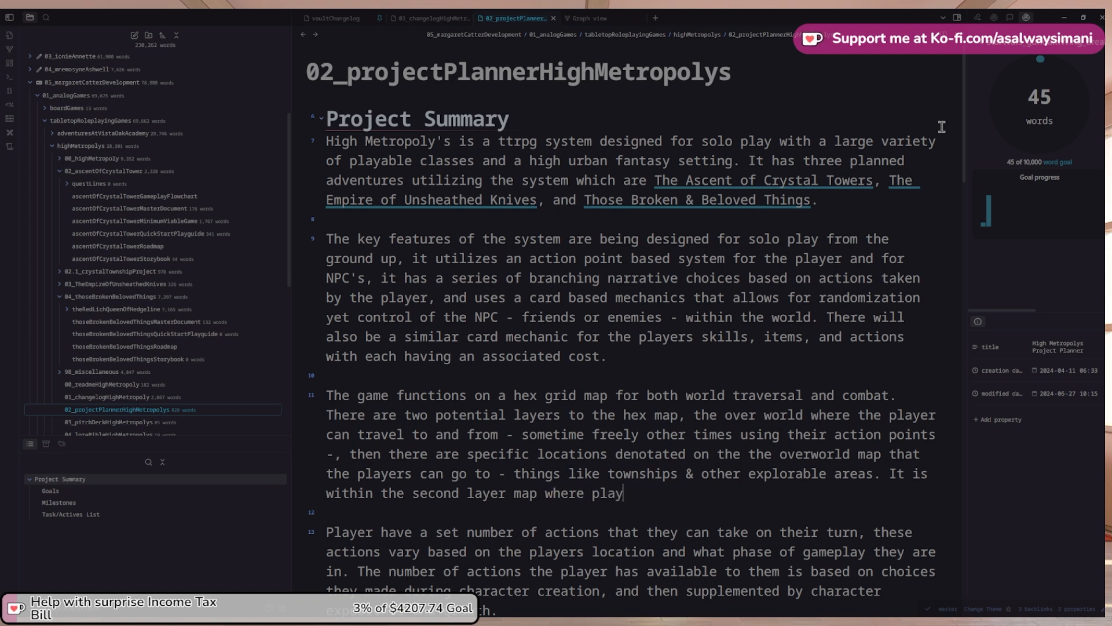
pyautogui.write('ers can interact with')
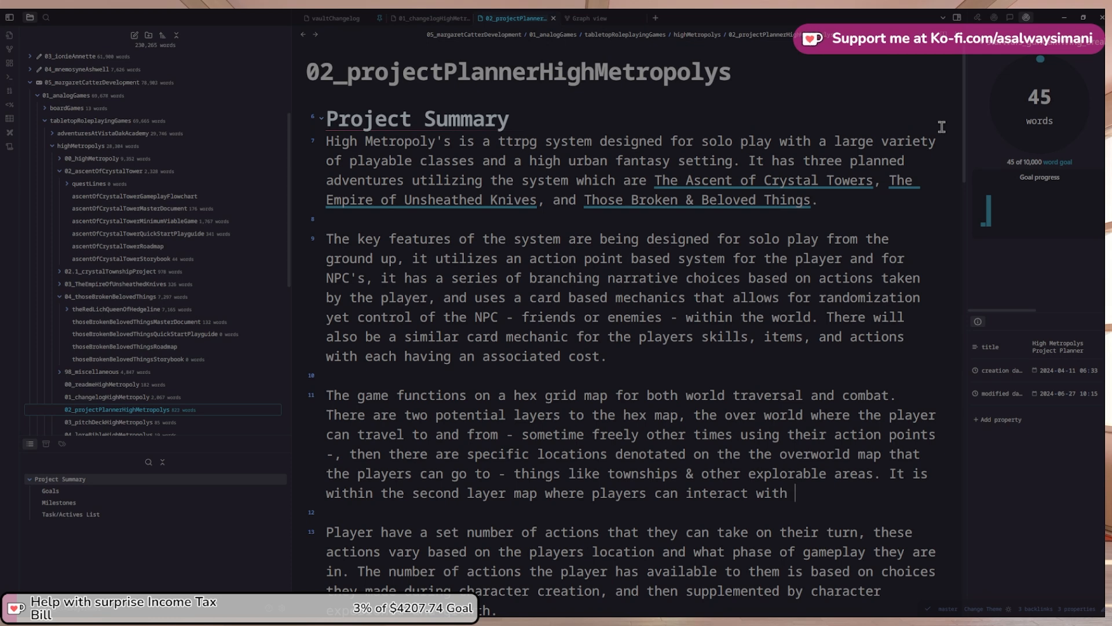
pyautogui.write('the various k')
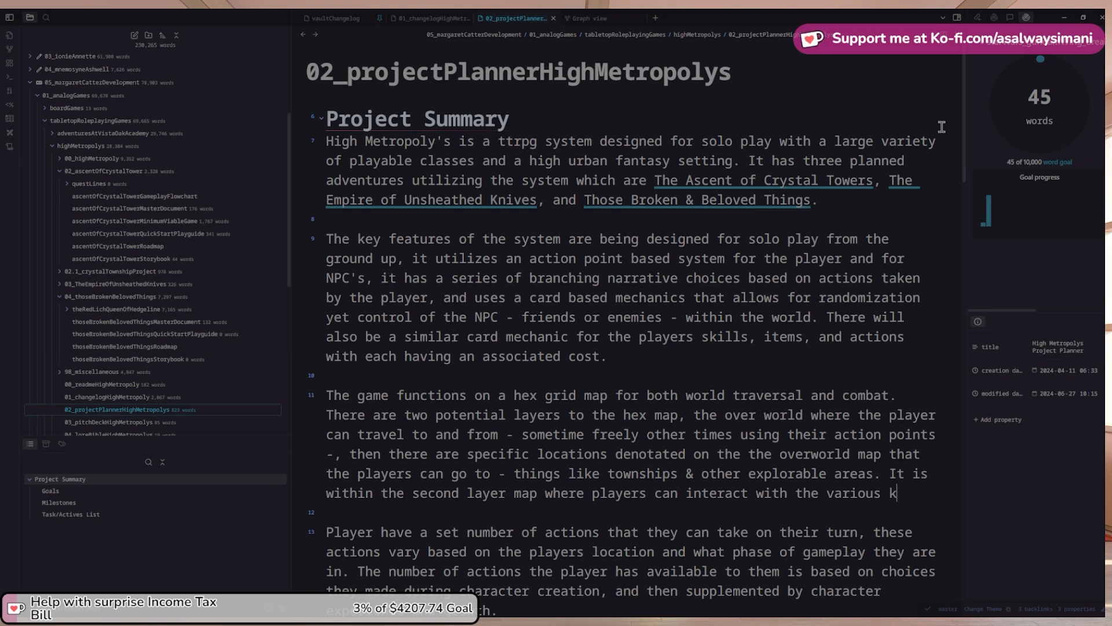
pyautogui.write('inds of NPCs.')
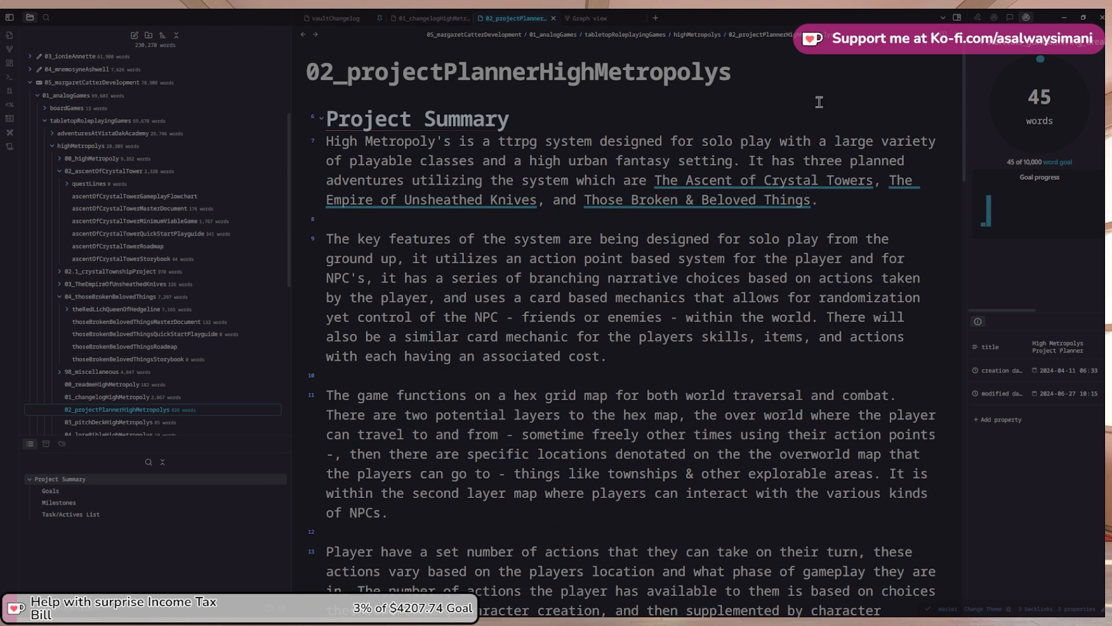
# Move the 'players have a set number of actions' paragraph above the hex map paragraph and remove the leftover blank line
pyautogui.scroll(-1, 750, 325)
pyautogui.scroll(-1, 748, 368)
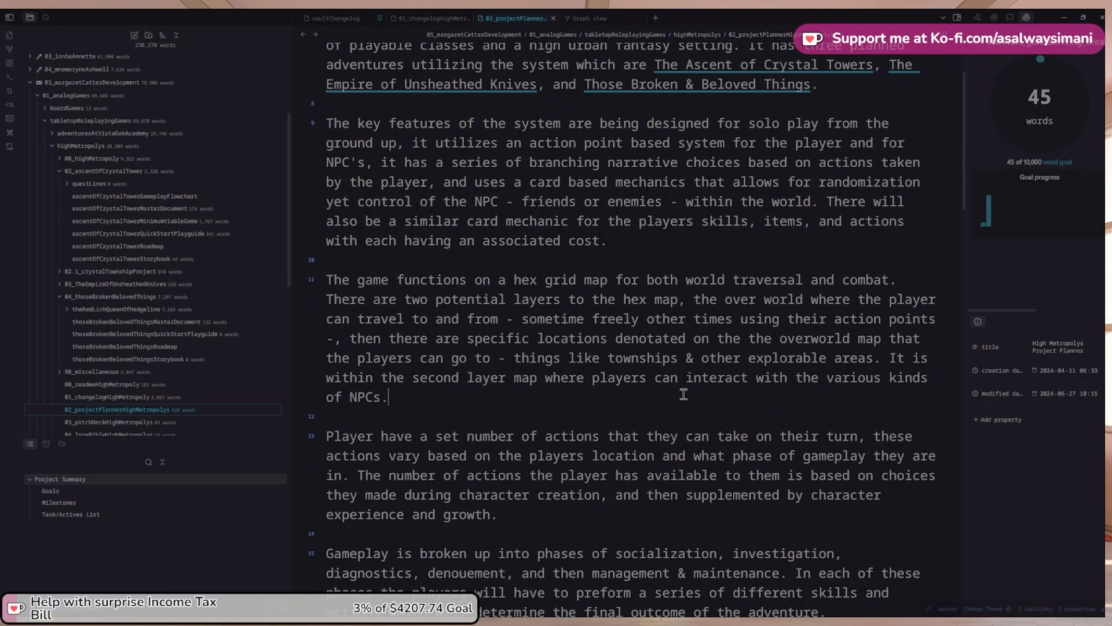
pyautogui.moveTo(541, 518); pyautogui.dragTo(326, 436)
pyautogui.hotkey('ctrl', 'c')
pyautogui.press('BackSpace')
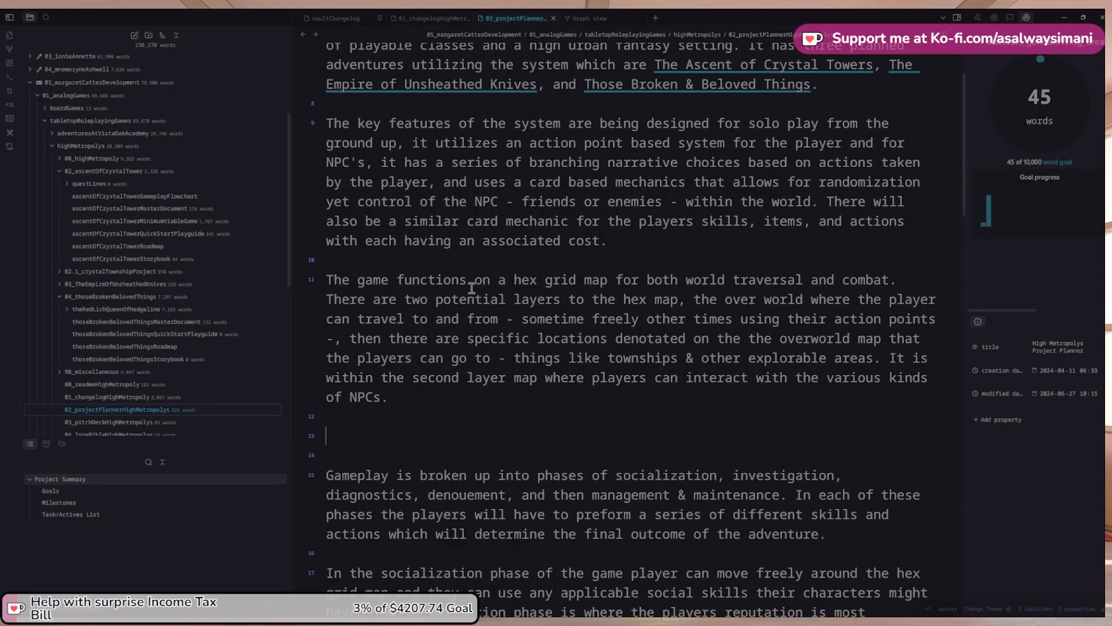
pyautogui.click(640, 241)
pyautogui.press('Return')
pyautogui.press('Return')
pyautogui.hotkey('ctrl', 'v')
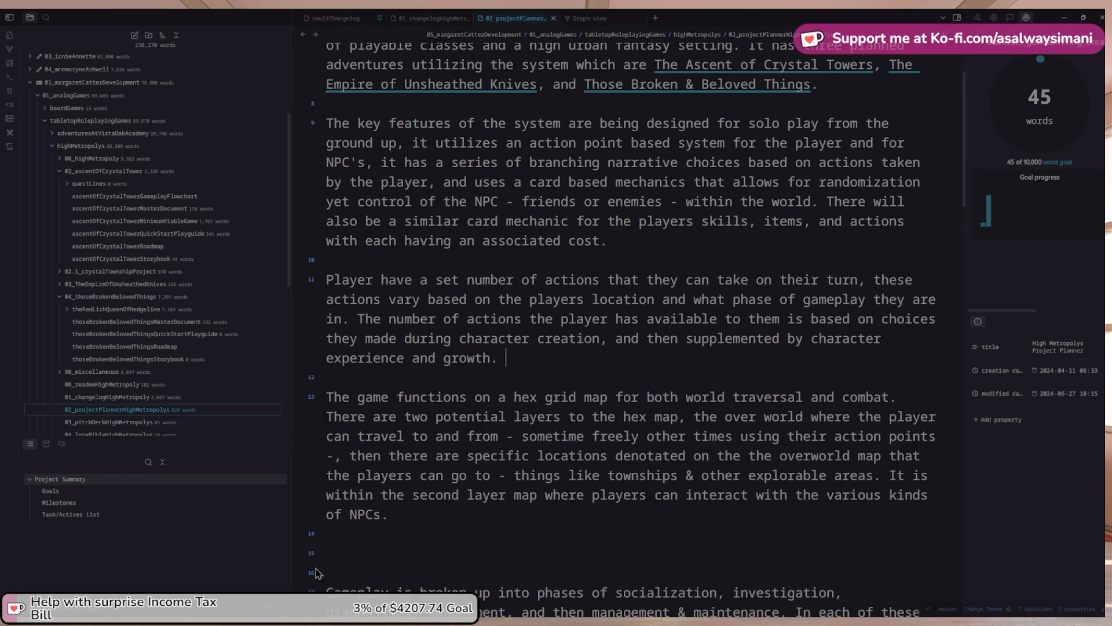
pyautogui.click(329, 537)
pyautogui.press('Delete')
pyautogui.press('Delete')
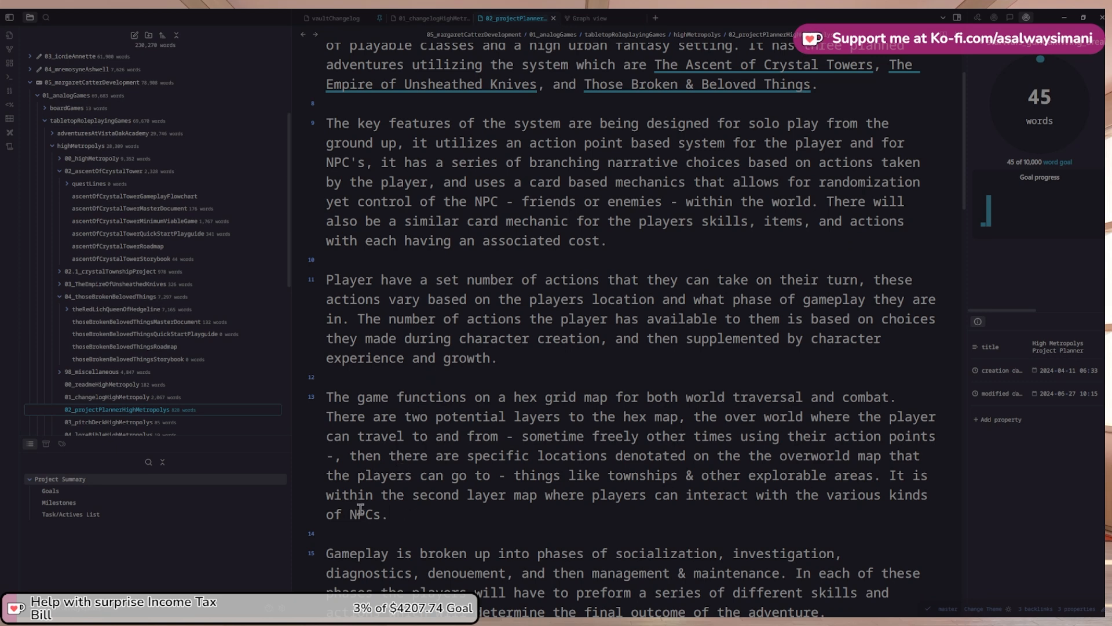
# Delete 'potential' so the sentence reads 'There are two layers to the hex map'
pyautogui.scroll(-1, 356, 514)
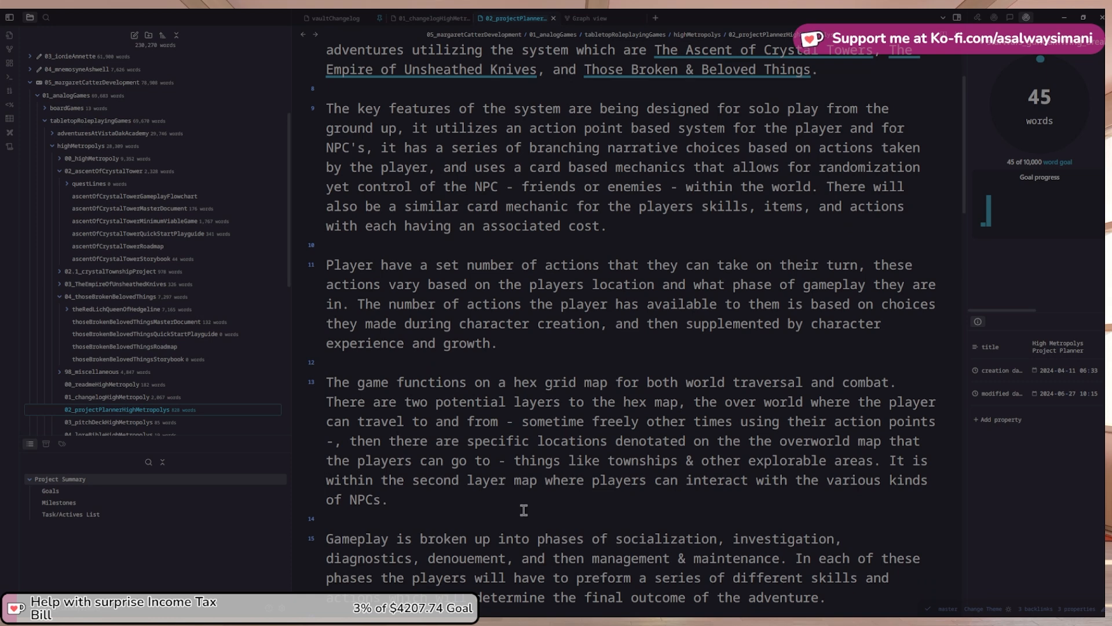
pyautogui.scroll(-2, 524, 510)
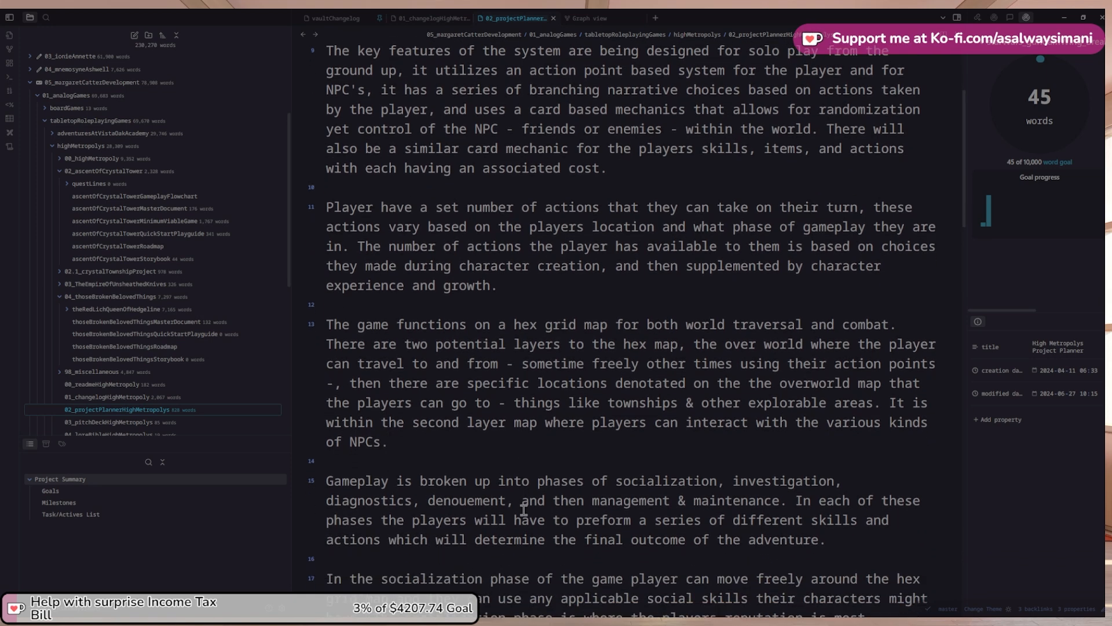
pyautogui.scroll(-1, 524, 509)
pyautogui.scroll(-4, 523, 510)
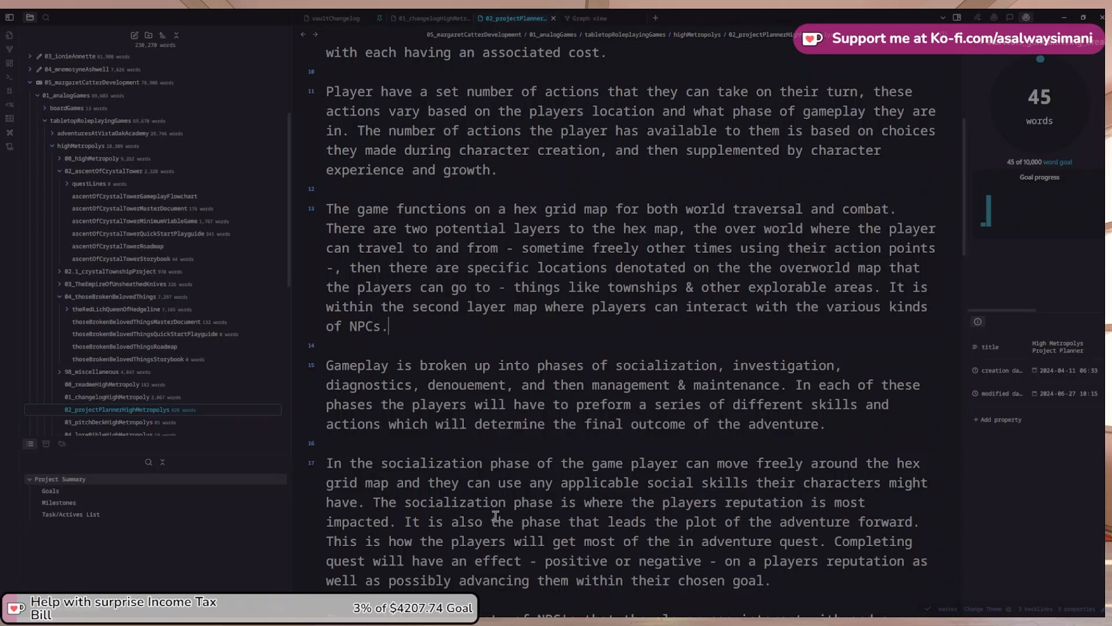
pyautogui.scroll(1, 504, 513)
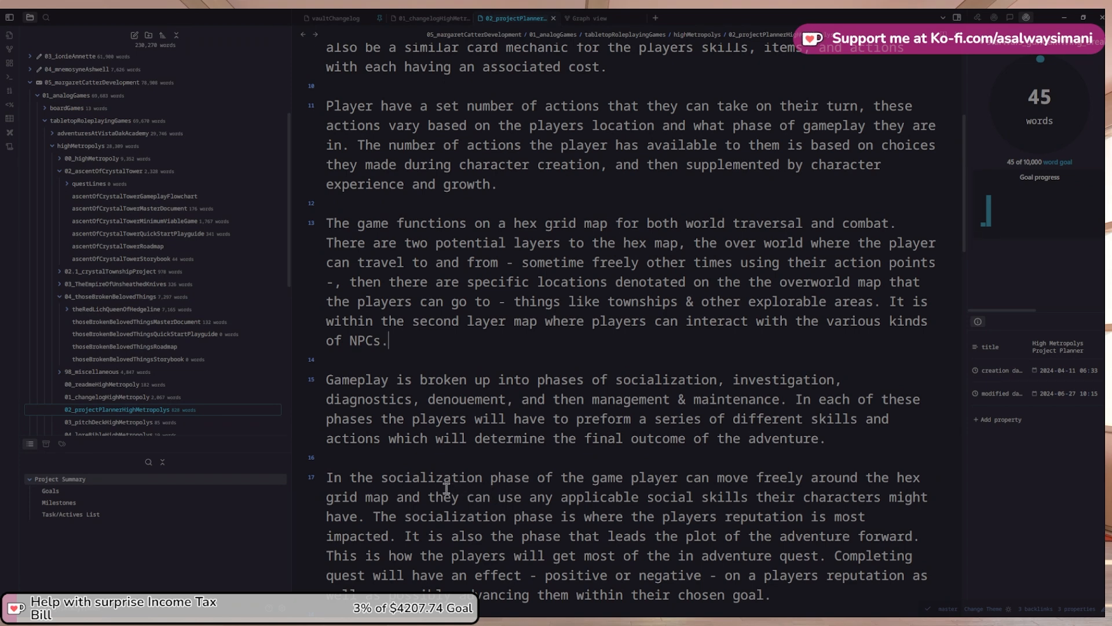
pyautogui.scroll(1, 423, 359)
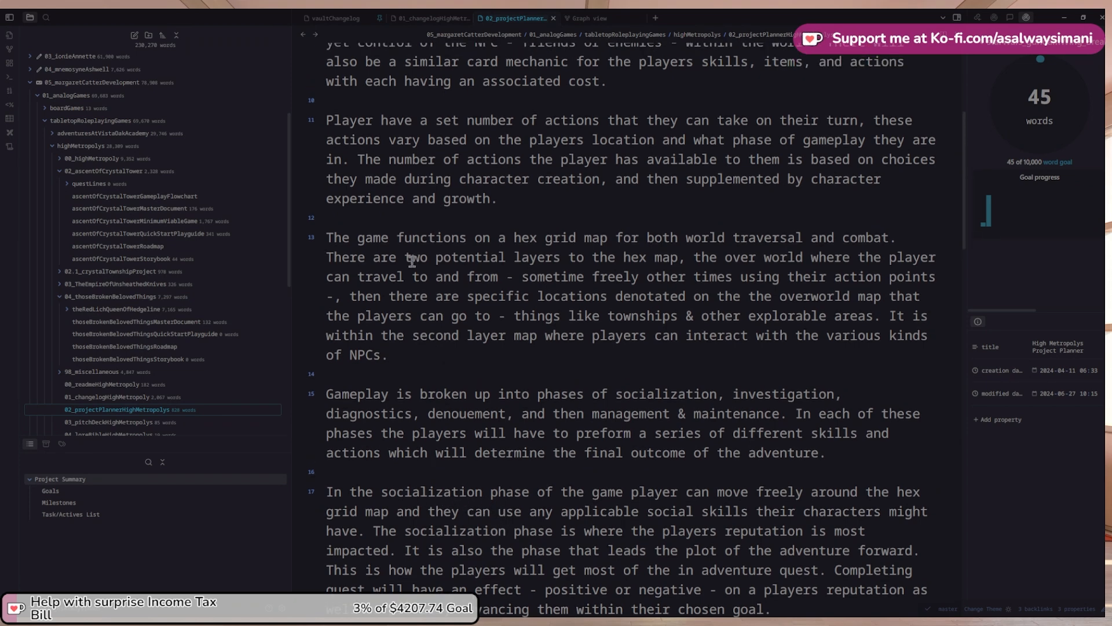
pyautogui.doubleClick(450, 261)
pyautogui.press('BackSpace')
pyautogui.press('Delete')
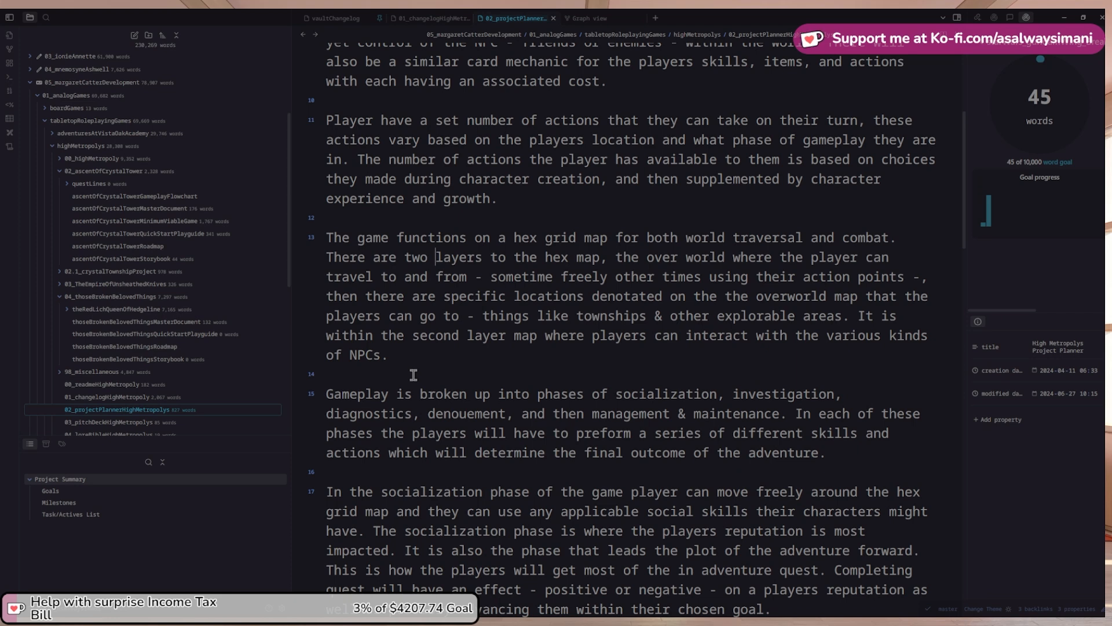
pyautogui.scroll(-3, 414, 375)
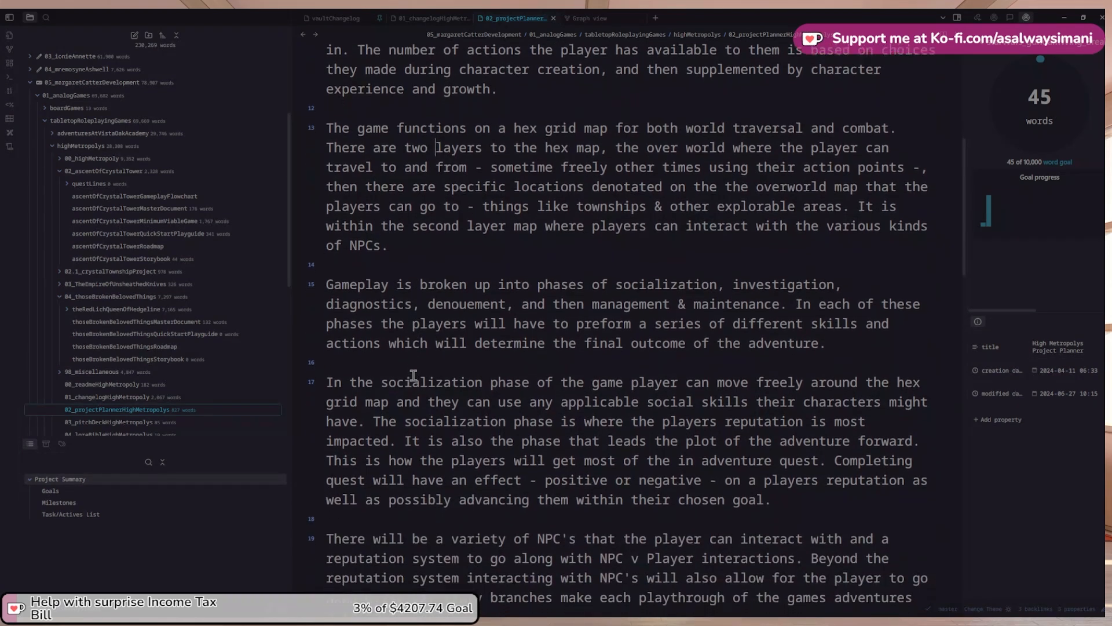
pyautogui.scroll(-10, 413, 374)
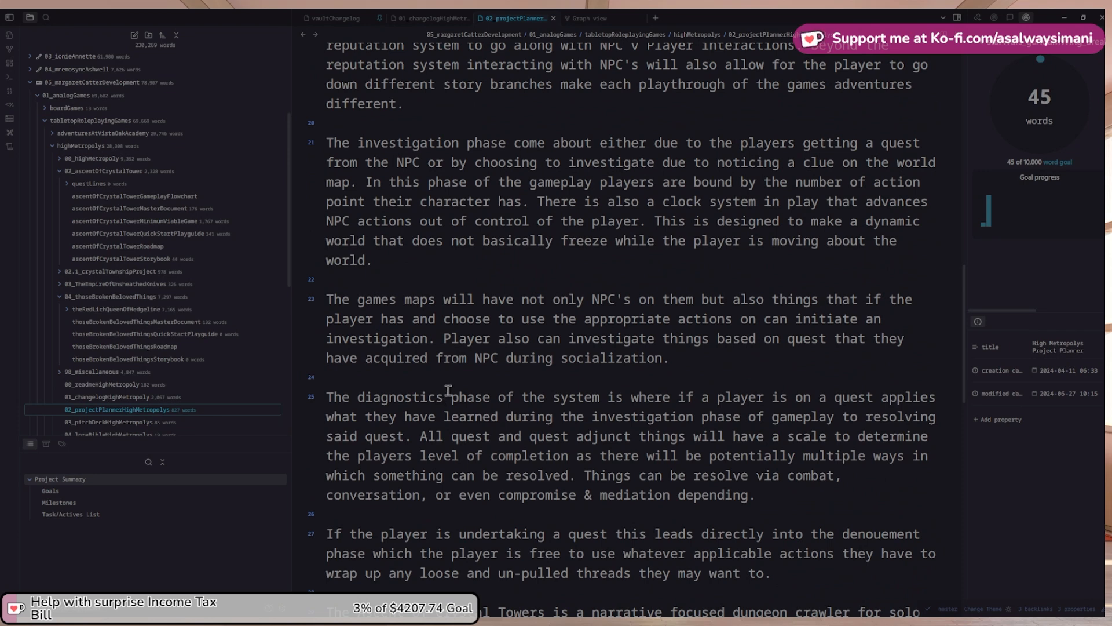
pyautogui.scroll(-4, 512, 336)
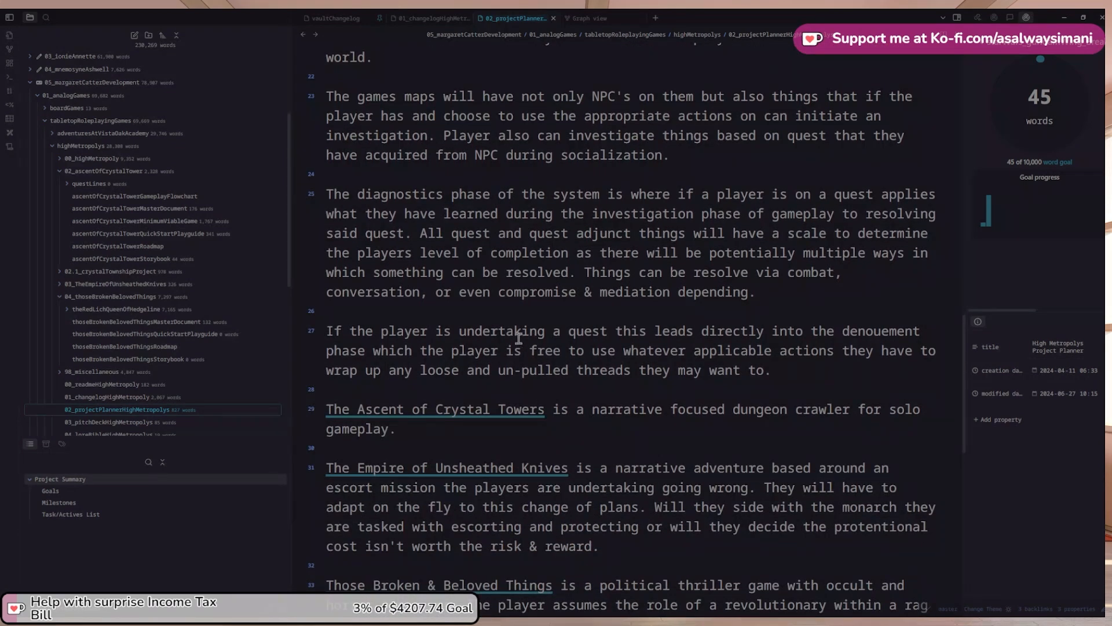
pyautogui.scroll(1, 570, 332)
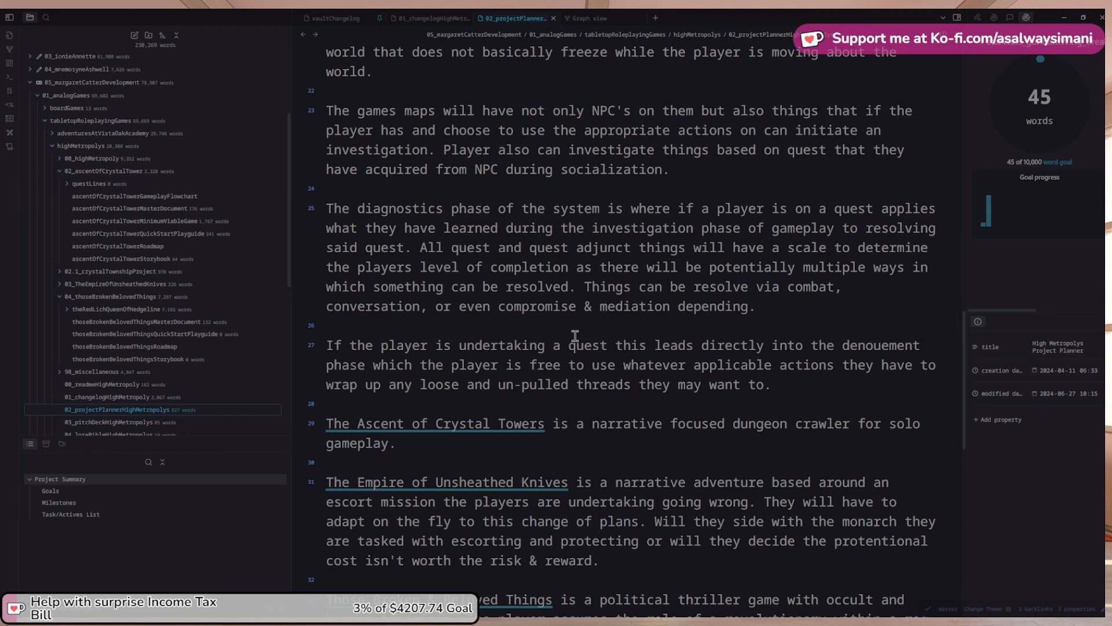
pyautogui.scroll(1, 701, 388)
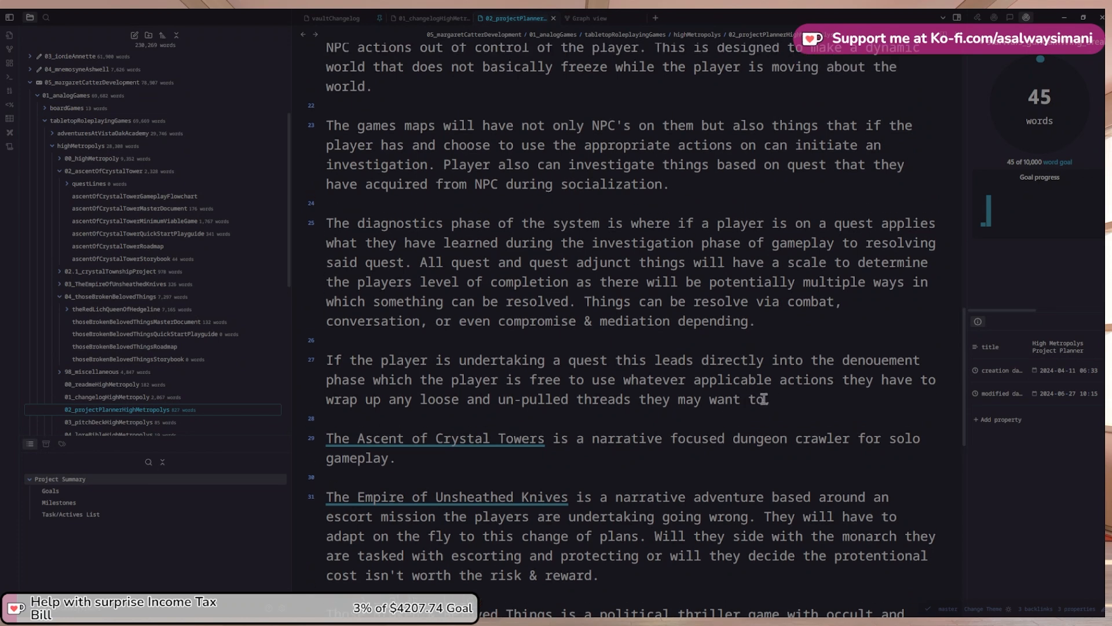
pyautogui.scroll(8, 770, 404)
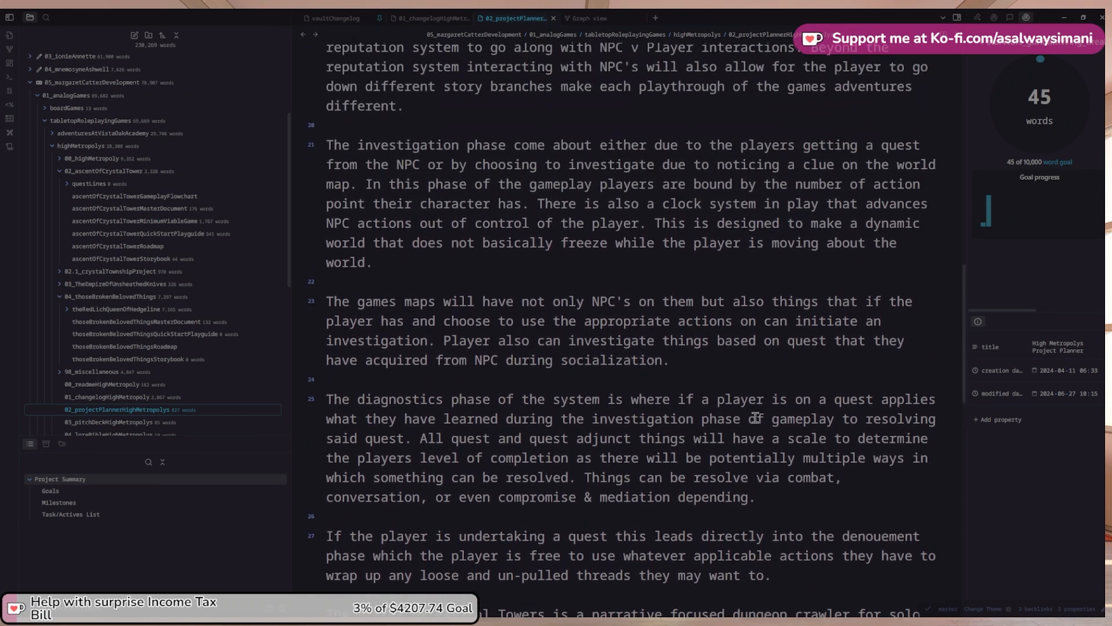
pyautogui.scroll(4, 756, 417)
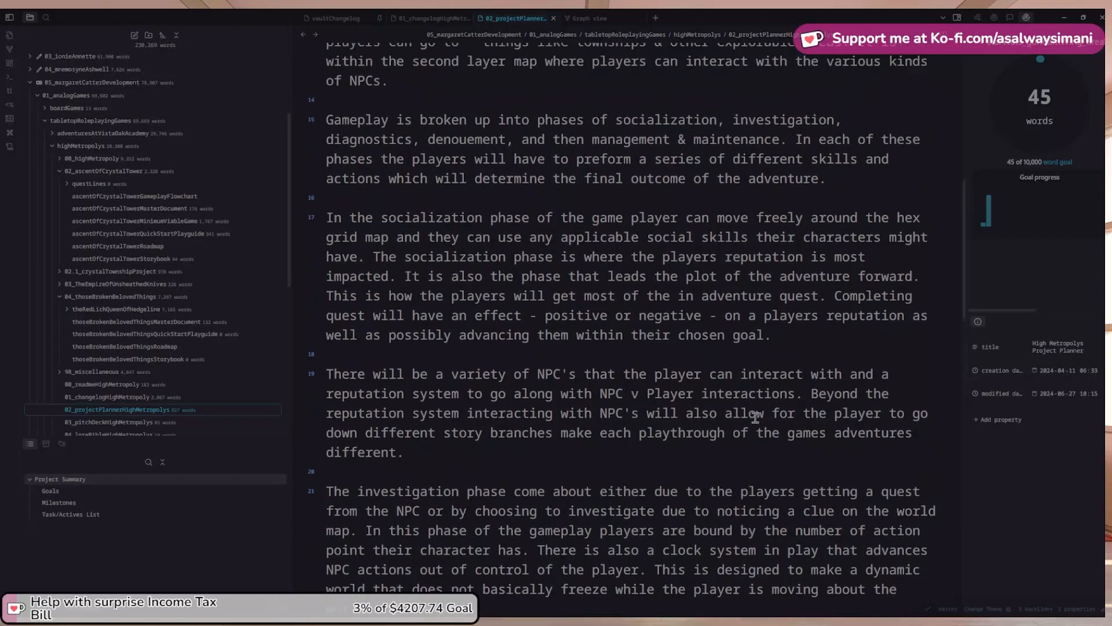
pyautogui.scroll(1, 765, 386)
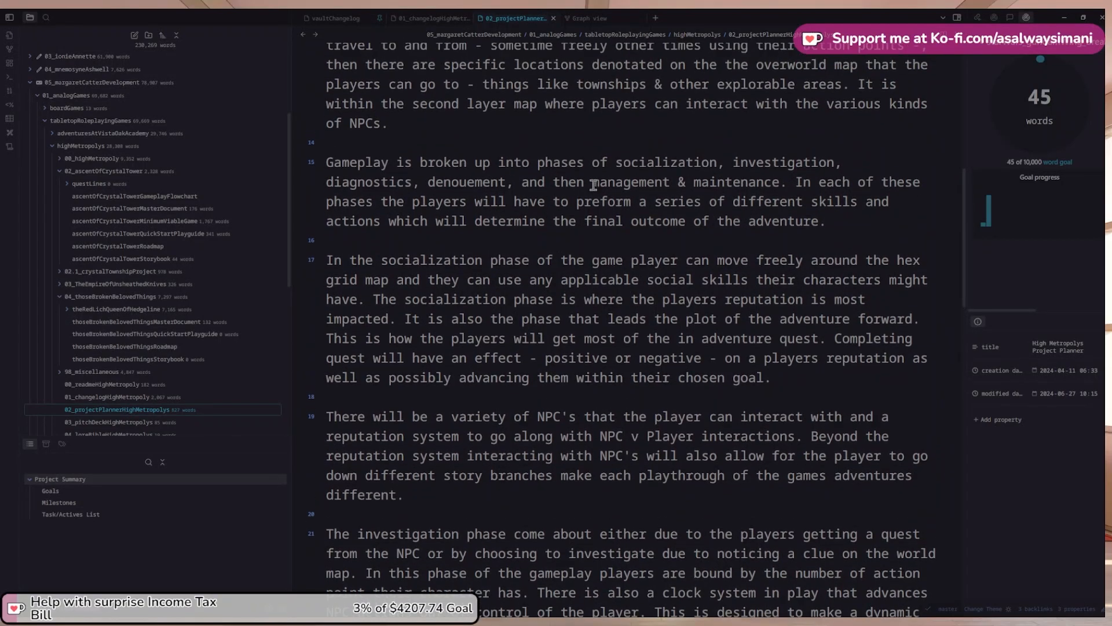
pyautogui.moveTo(593, 185); pyautogui.dragTo(782, 184)
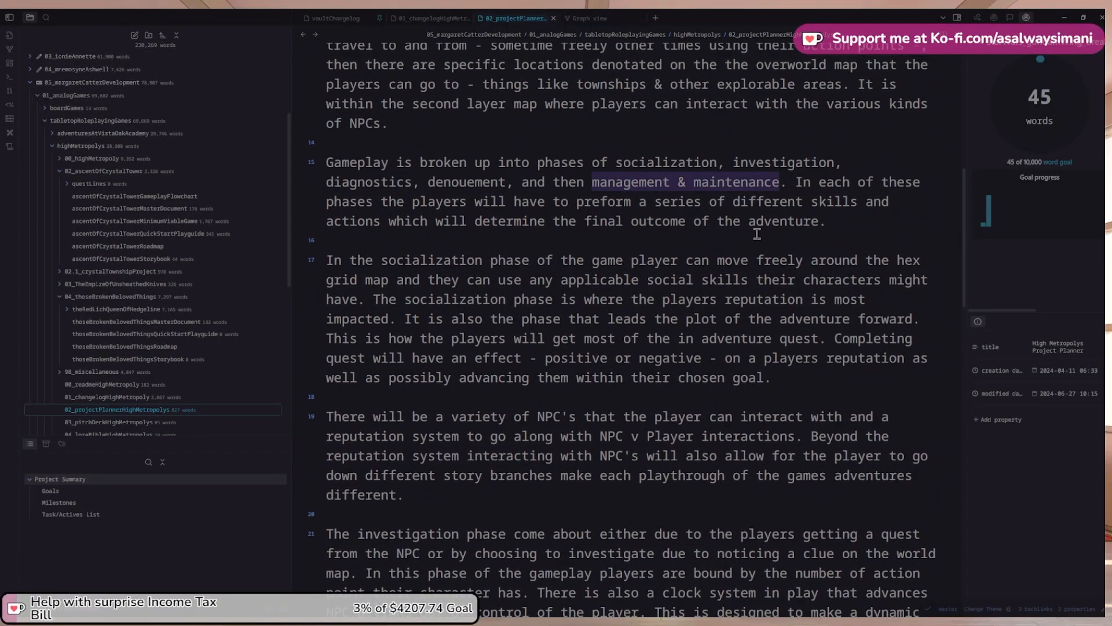
pyautogui.scroll(-7, 758, 235)
pyautogui.scroll(-4, 763, 240)
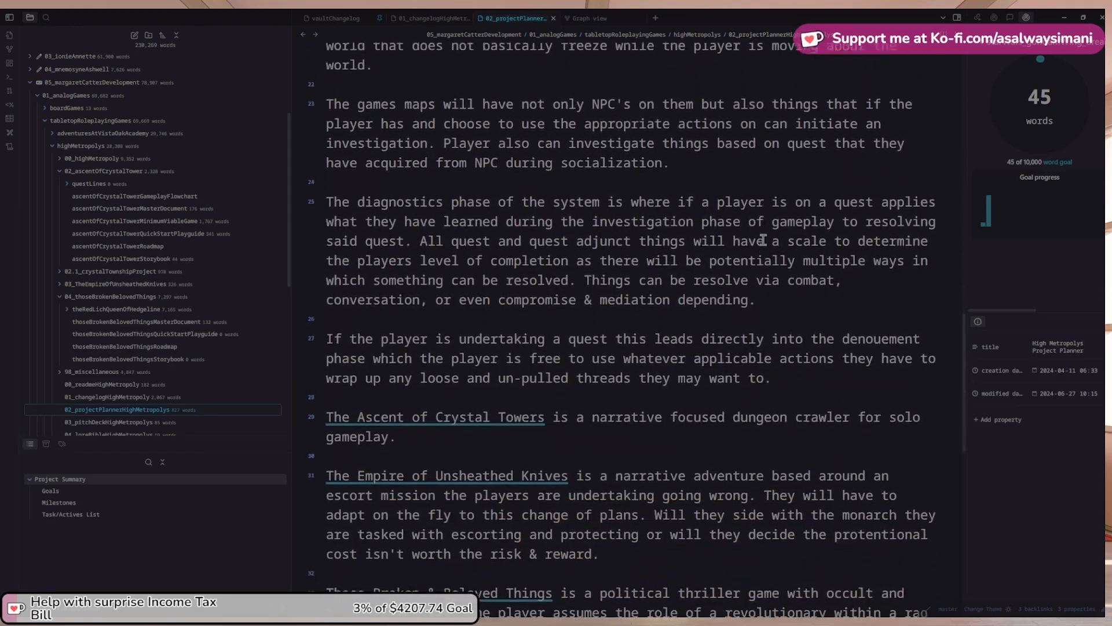
# After the denouement, start a management & maintenance paragraph on player characters' advancement and enrichment
pyautogui.click(803, 401)
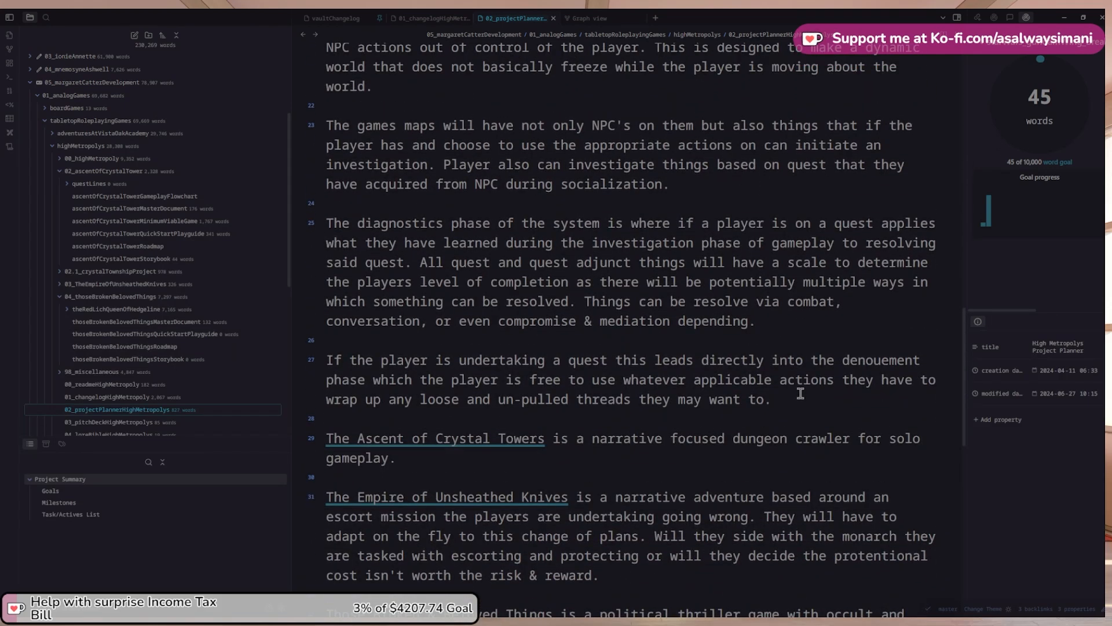
pyautogui.press('Return')
pyautogui.press('Return')
pyautogui.write('The management & maintenance')
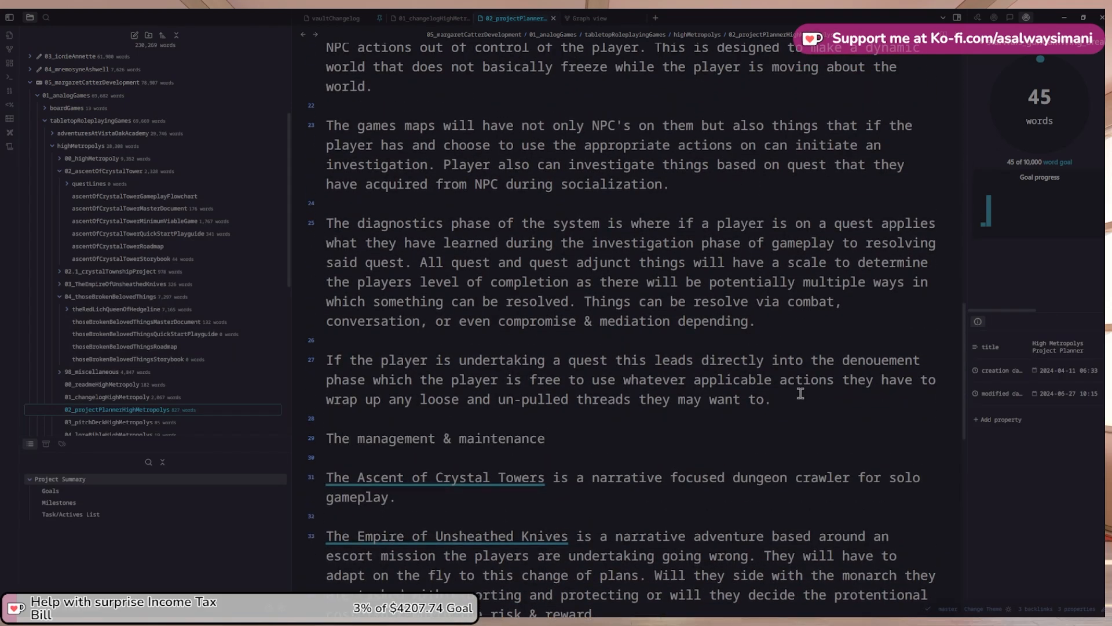
pyautogui.write(' is the phase of gameplay ')
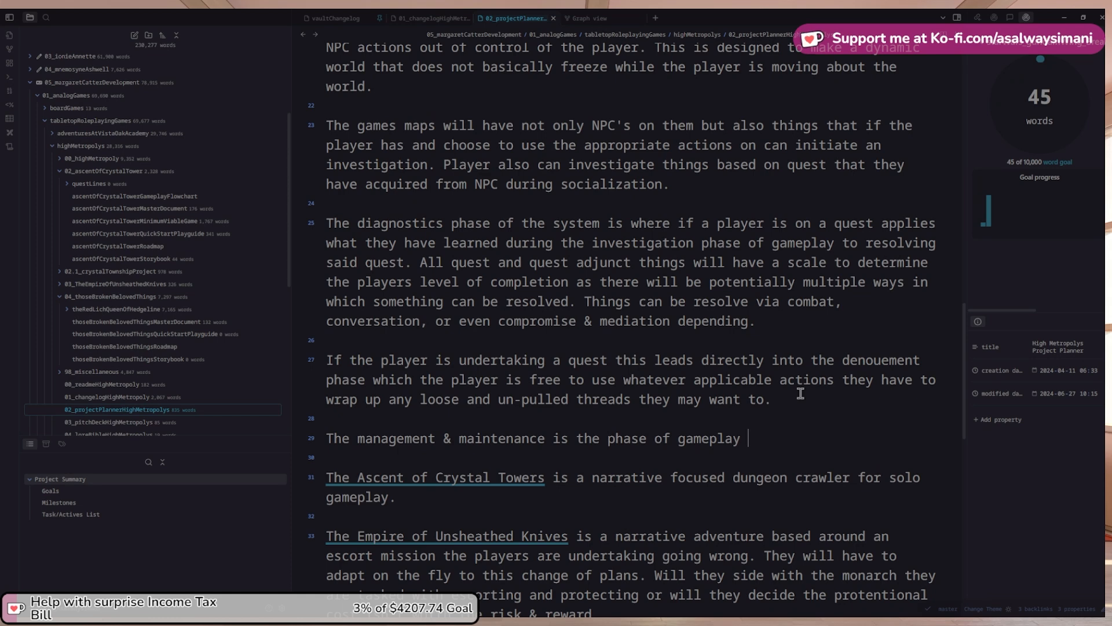
pyautogui.write('dedicate')
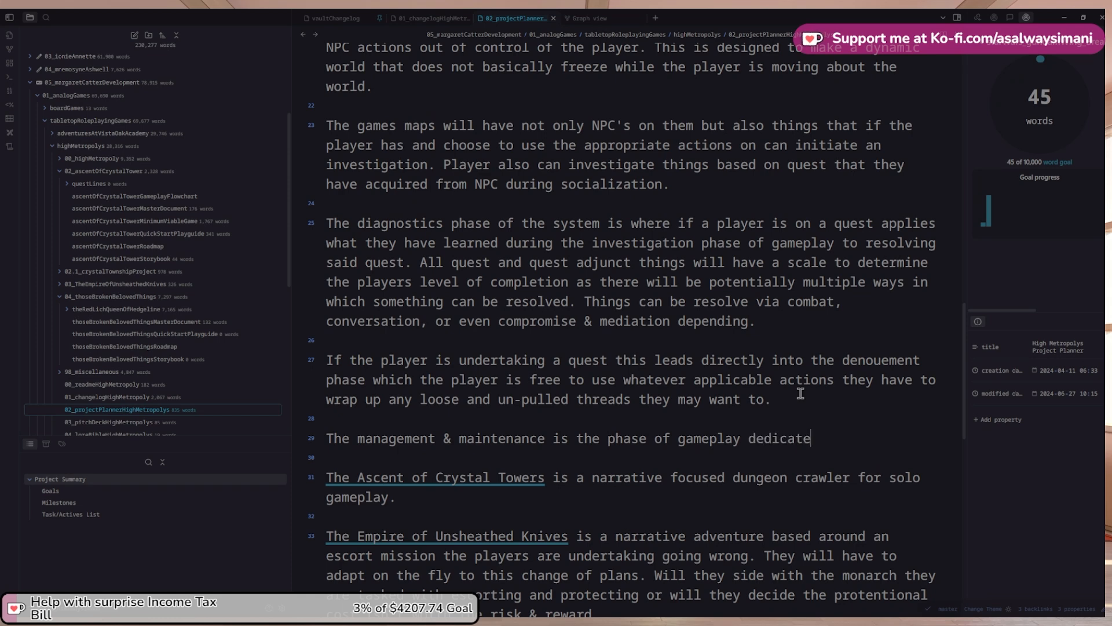
pyautogui.write('d to the player')
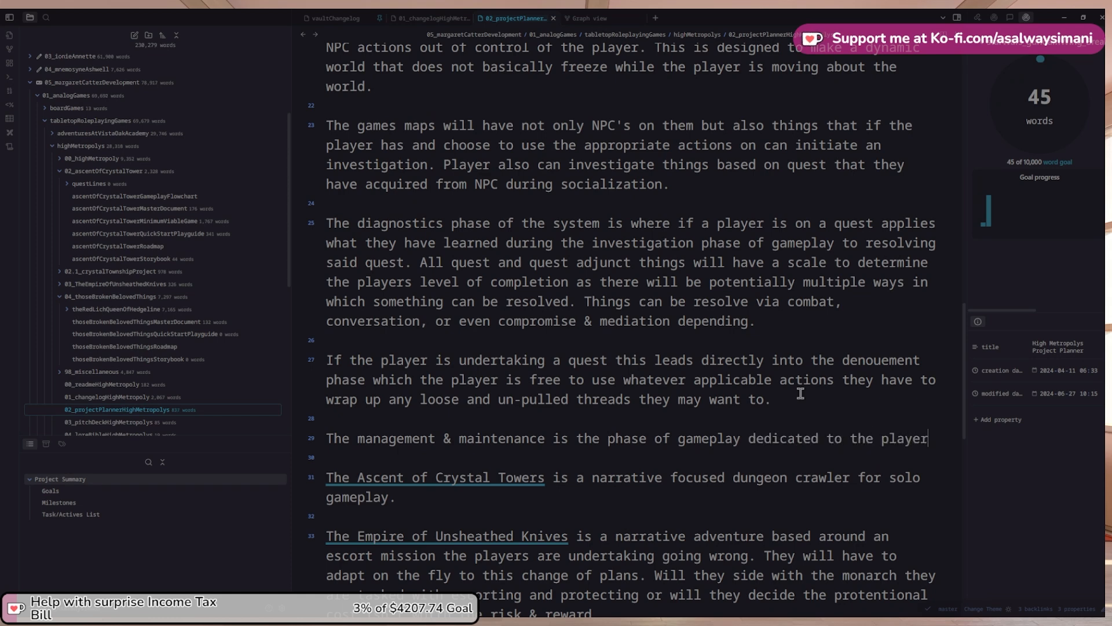
pyautogui.write(' ss charac')
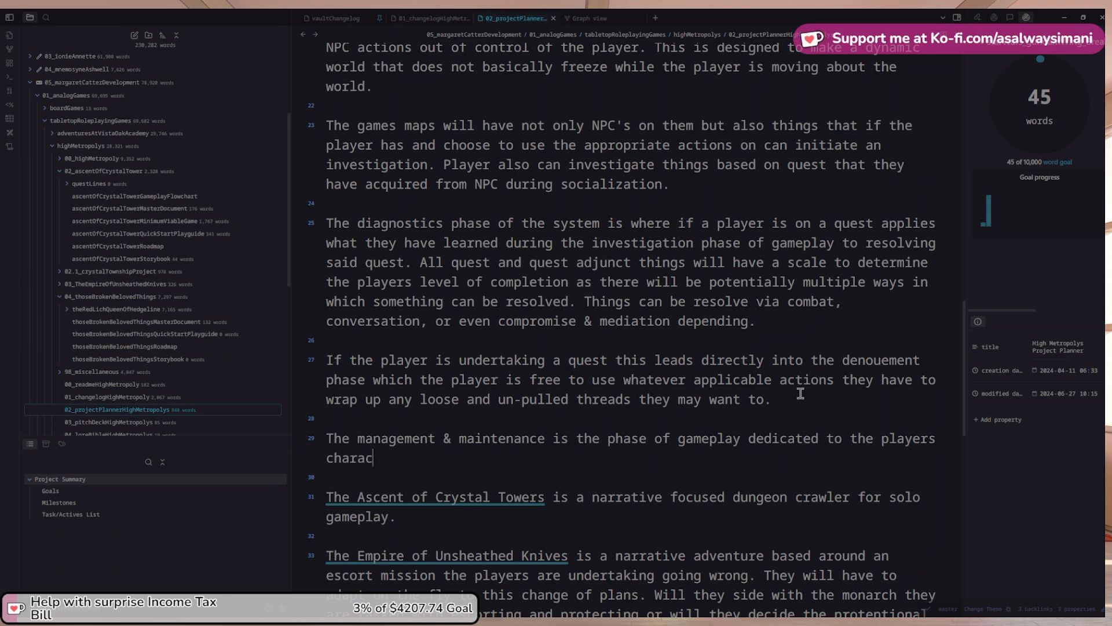
pyautogui.write('ters advancement and')
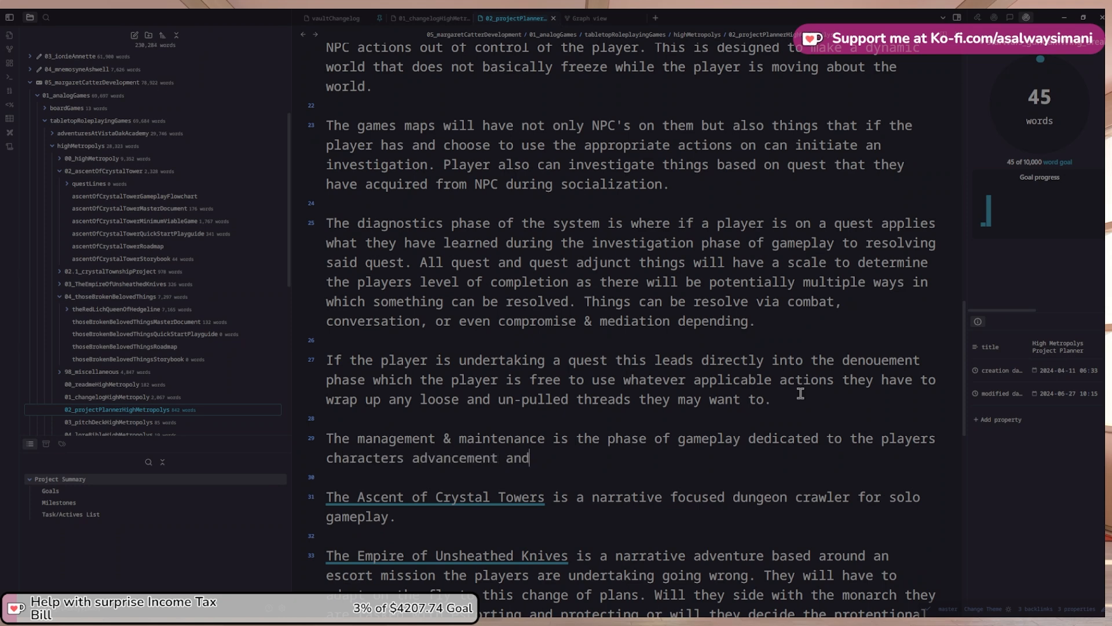
pyautogui.write(' enrichment. This is where ')
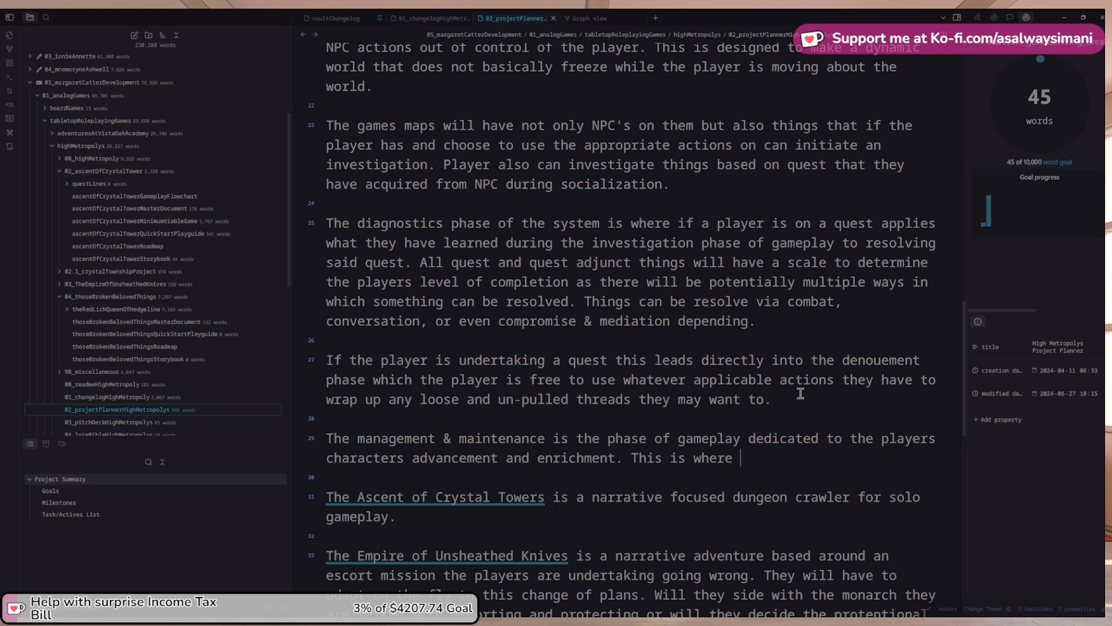
pyautogui.write('the experence')
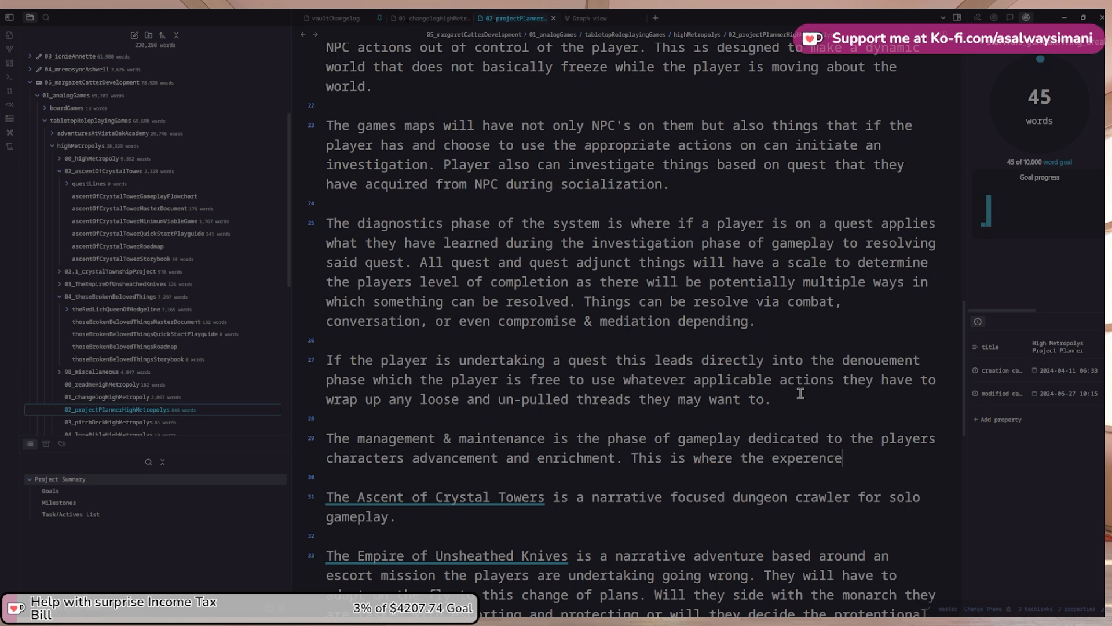
# Add that experience players gained during previous phases of gameplay is alloted
pyautogui.hotkey('ctrl', 'shift', 'Left')
pyautogui.write('experience')
pyautogui.hotkey('ctrl', 'shift', 'Left')
pyautogui.write('experience the players')
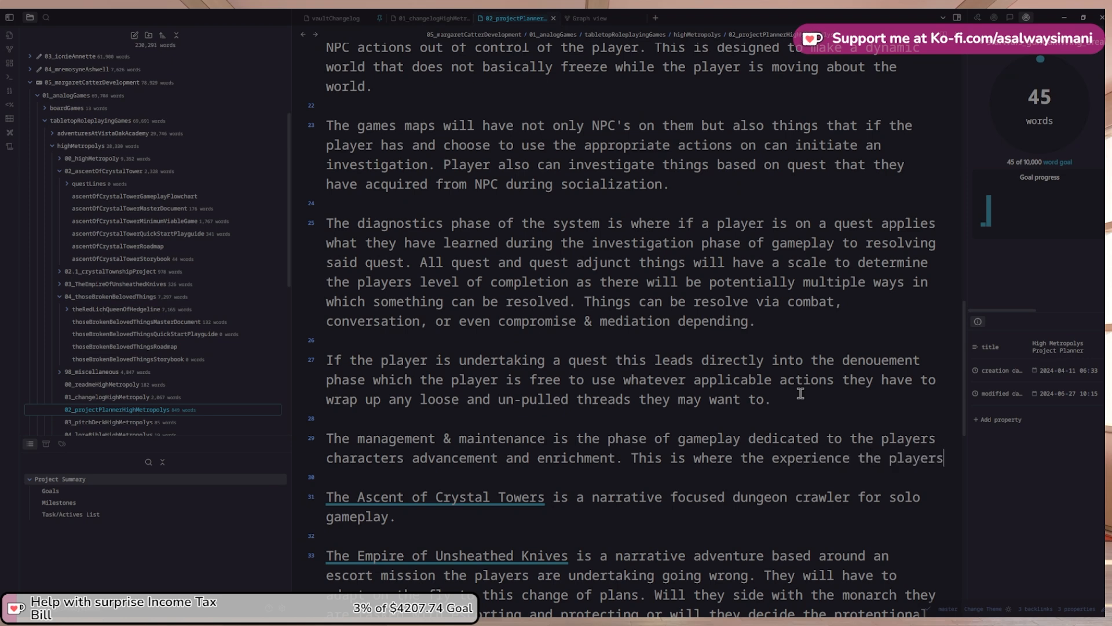
pyautogui.write(' may have gained during pore')
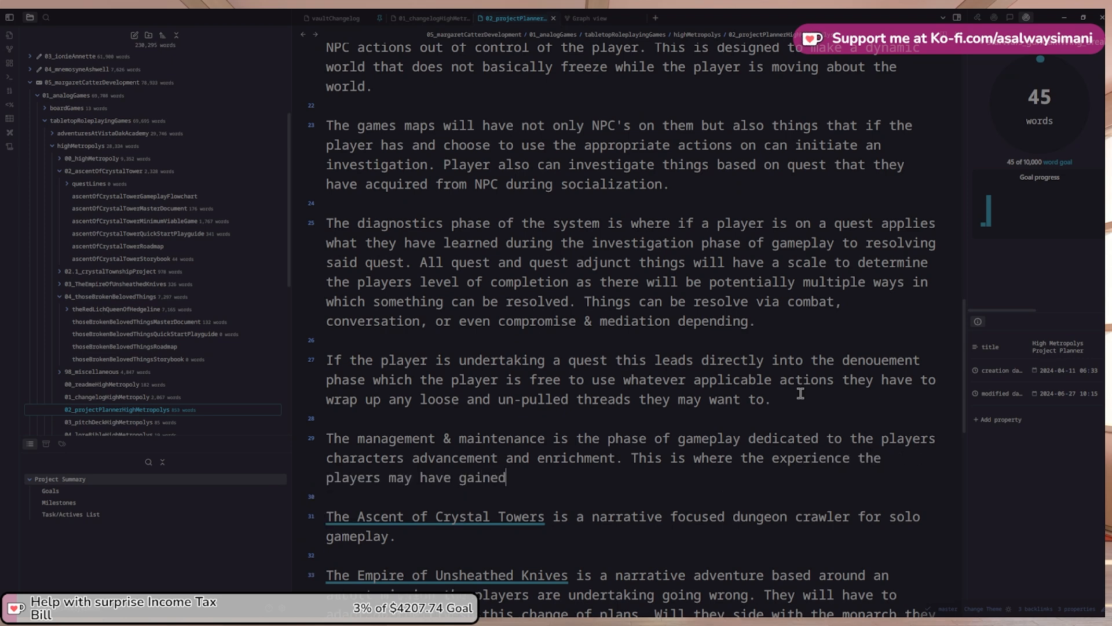
pyautogui.press('BackSpace')
pyautogui.press('BackSpace')
pyautogui.press('BackSpace')
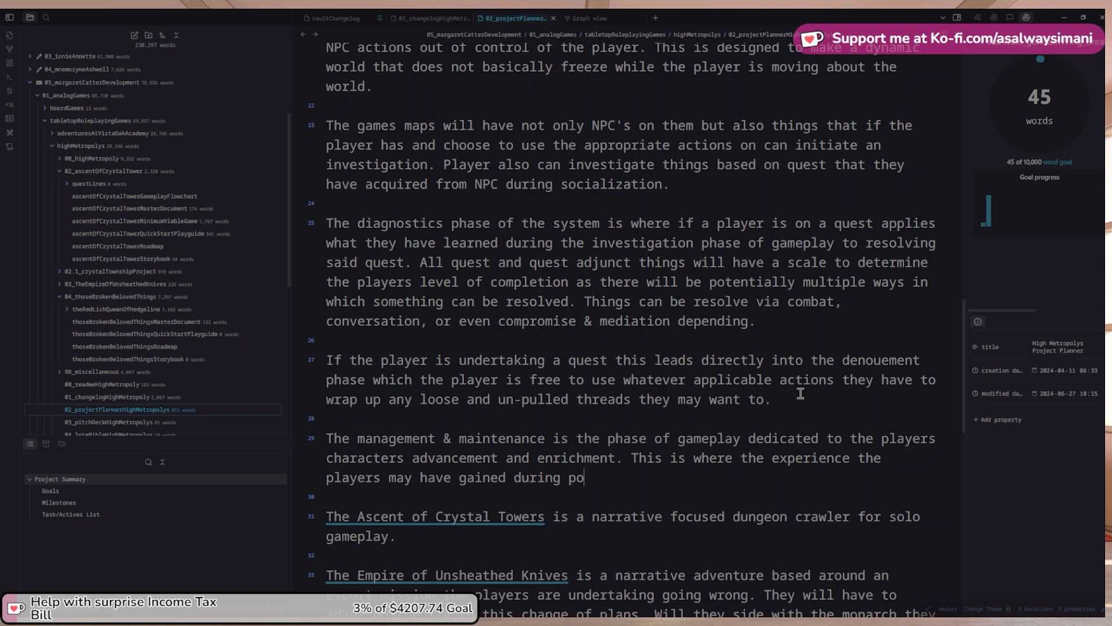
pyautogui.write('revio')
pyautogui.press('BackSpace')
pyautogui.press('BackSpace')
pyautogui.write('ious ph')
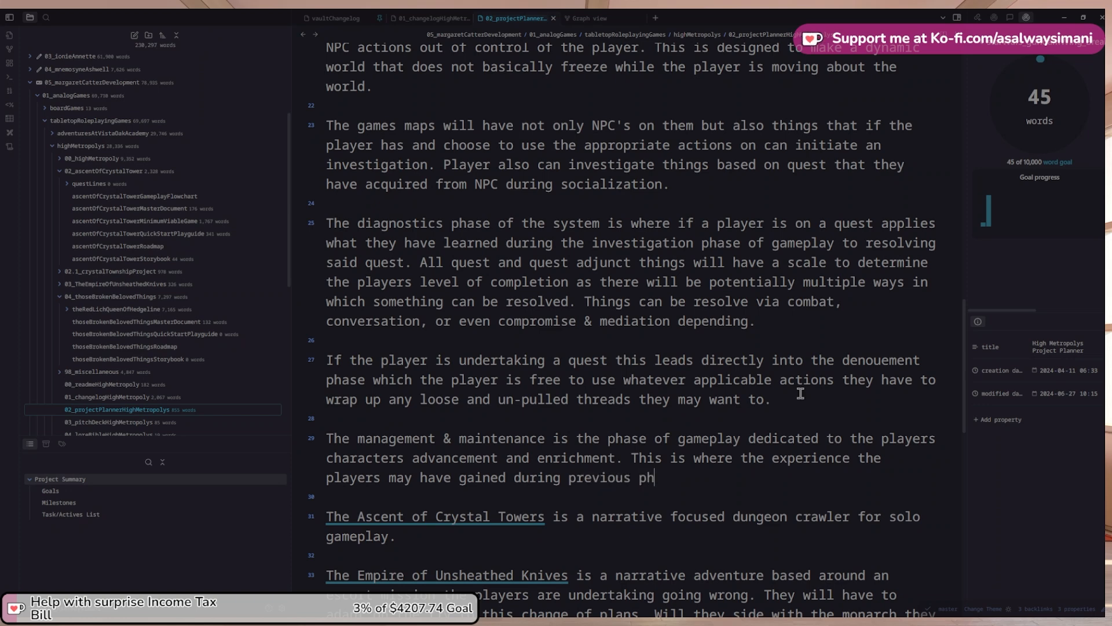
pyautogui.write('ases of gamepla')
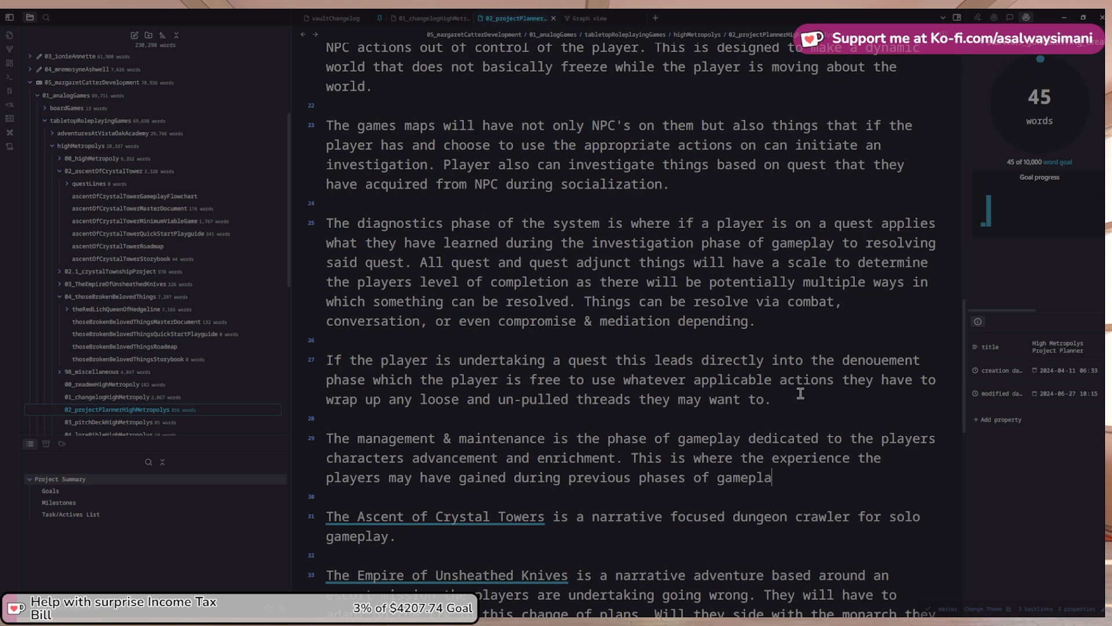
pyautogui.write('y')
pyautogui.write(' is alot')
pyautogui.press('BackSpace')
pyautogui.press('BackSpace')
pyautogui.press('BackSpace')
pyautogui.write('loted')
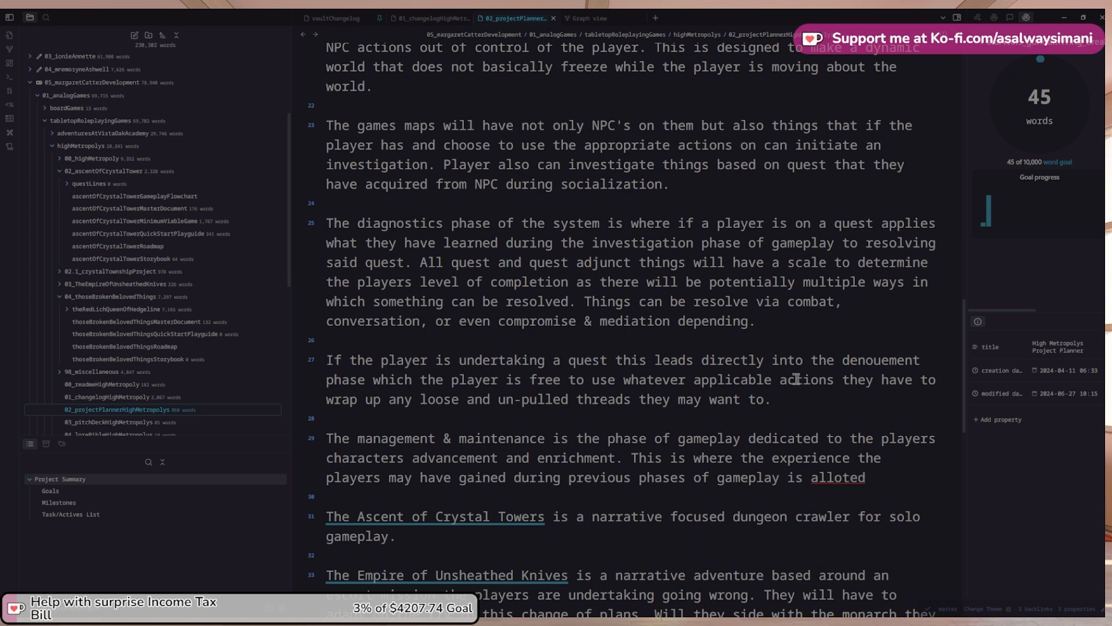
# Fix 'alloted' to 'allotted', then add that experience comes from actions, skills and items under failing forward
pyautogui.rightClick(834, 476)
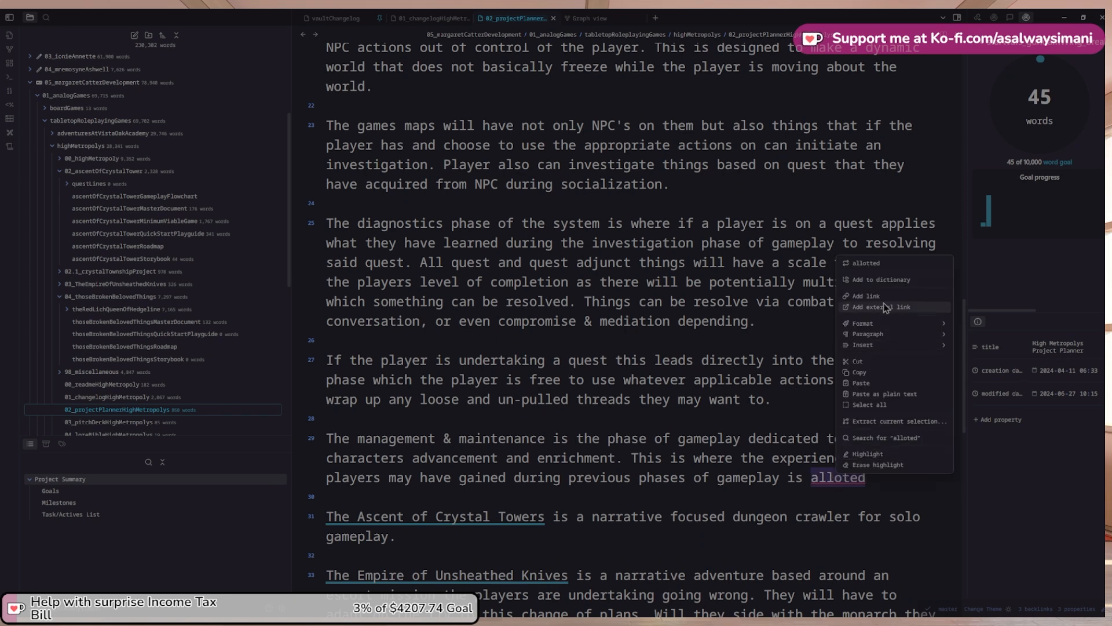
pyautogui.click(879, 263)
pyautogui.write('out.')
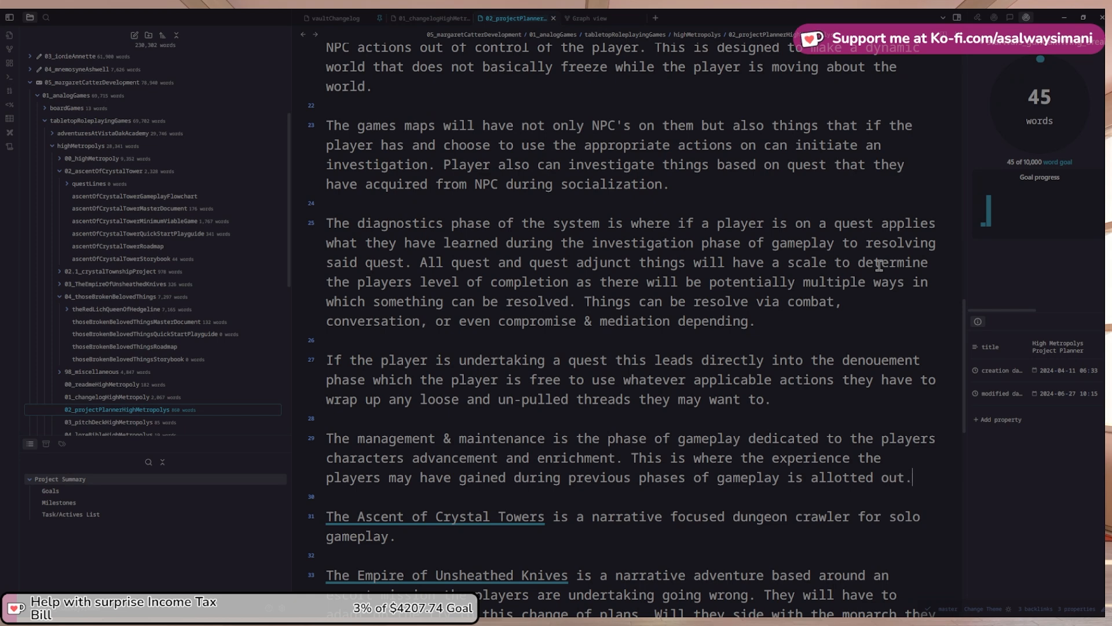
pyautogui.write(' Players g')
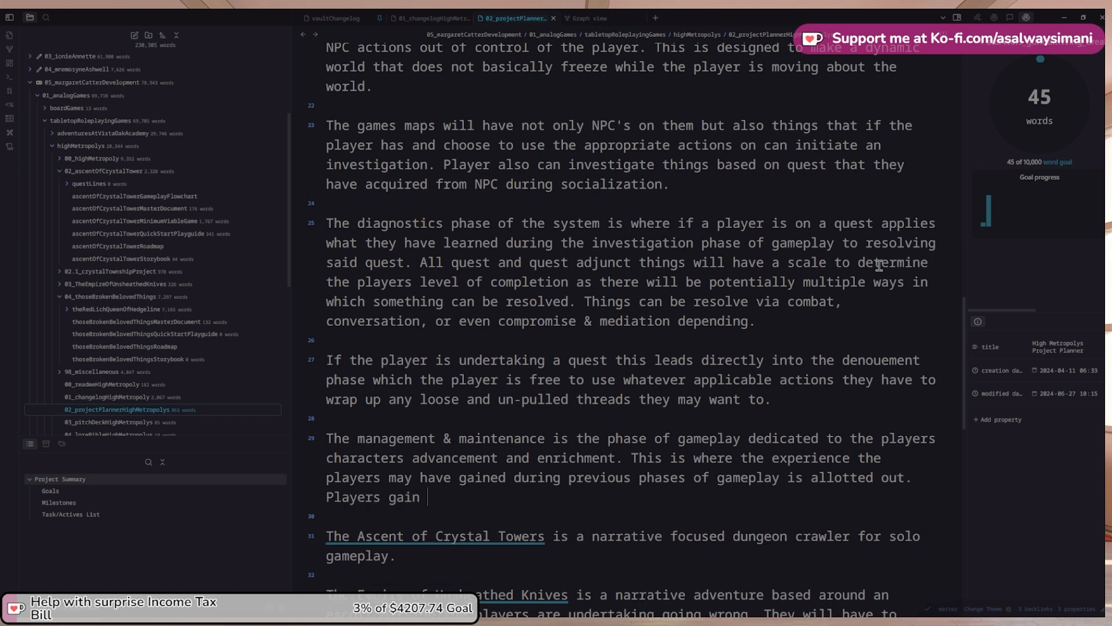
pyautogui.write('ain expereince ')
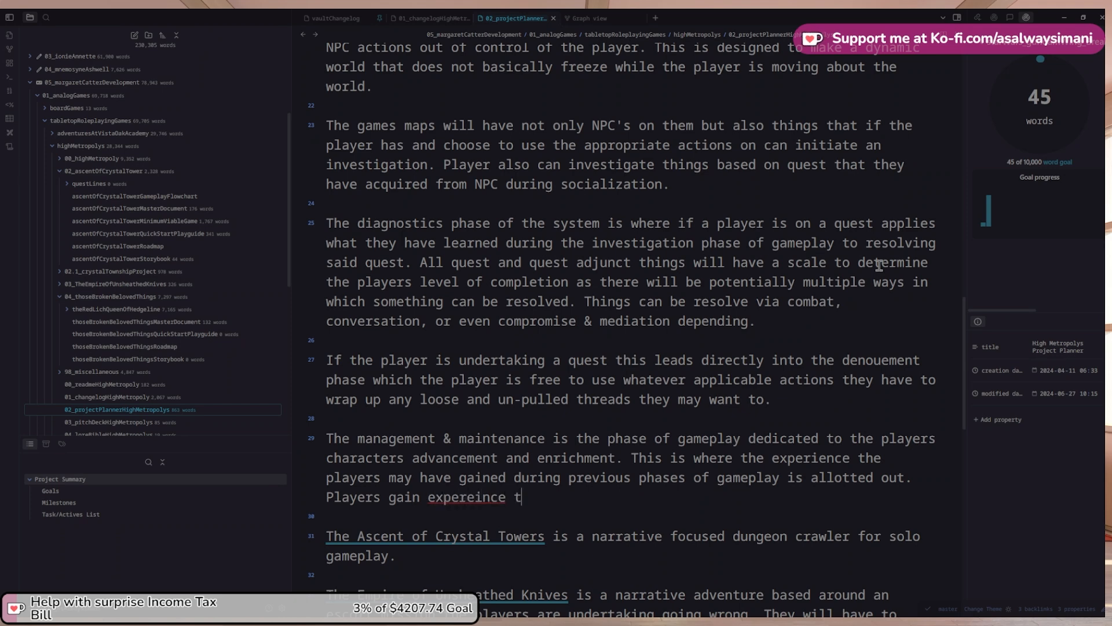
pyautogui.write('through the use of actio')
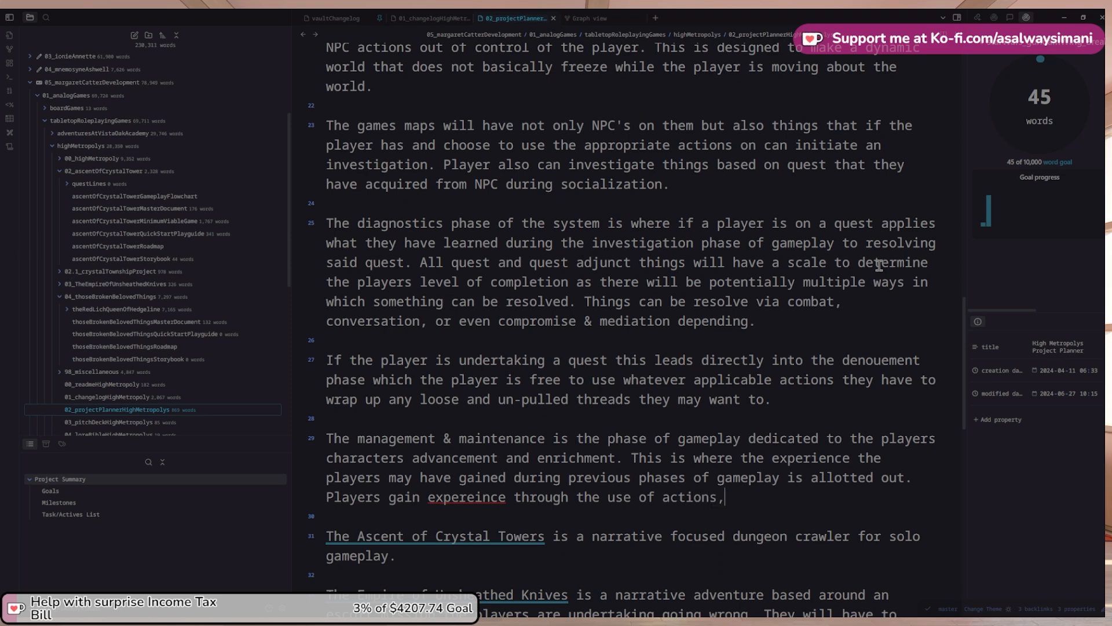
pyautogui.write('ns, skills and items')
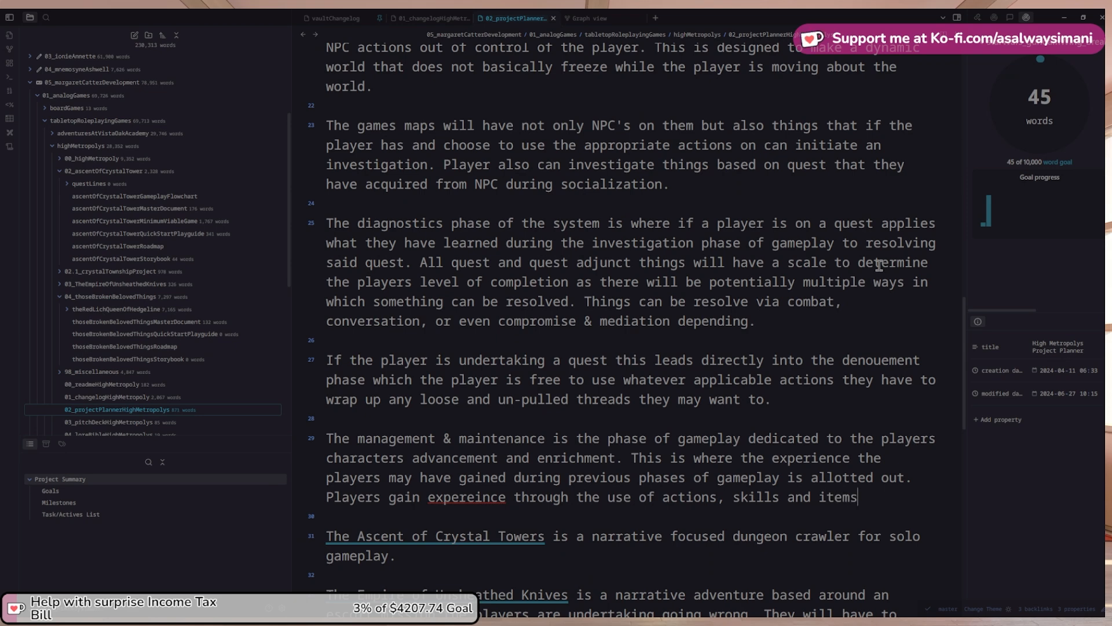
pyautogui.write('. High Metrop')
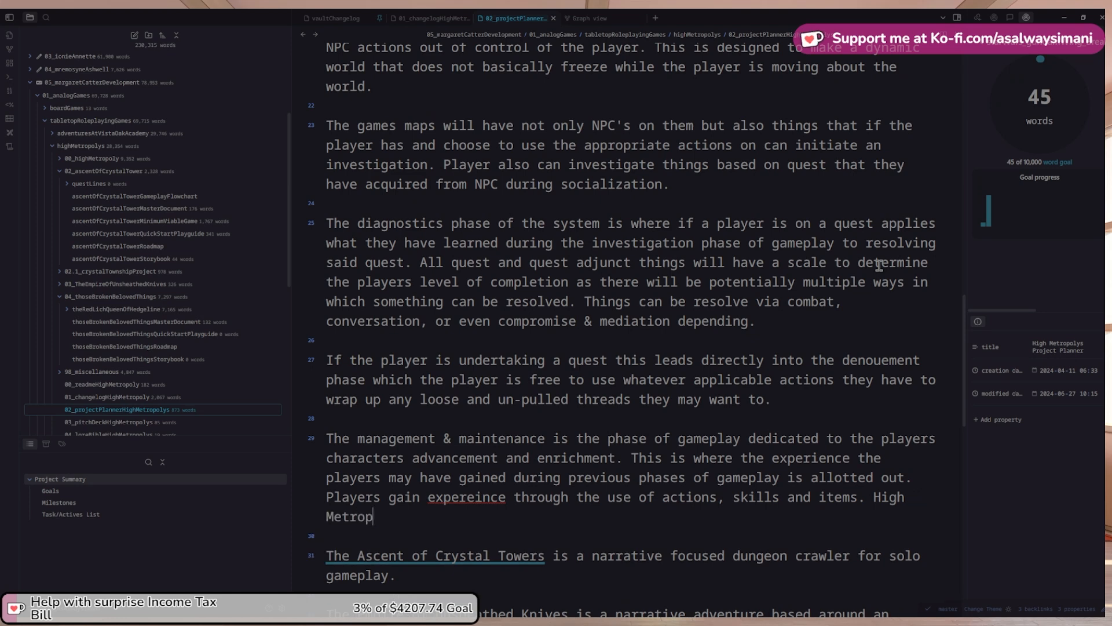
pyautogui.write('oly works o')
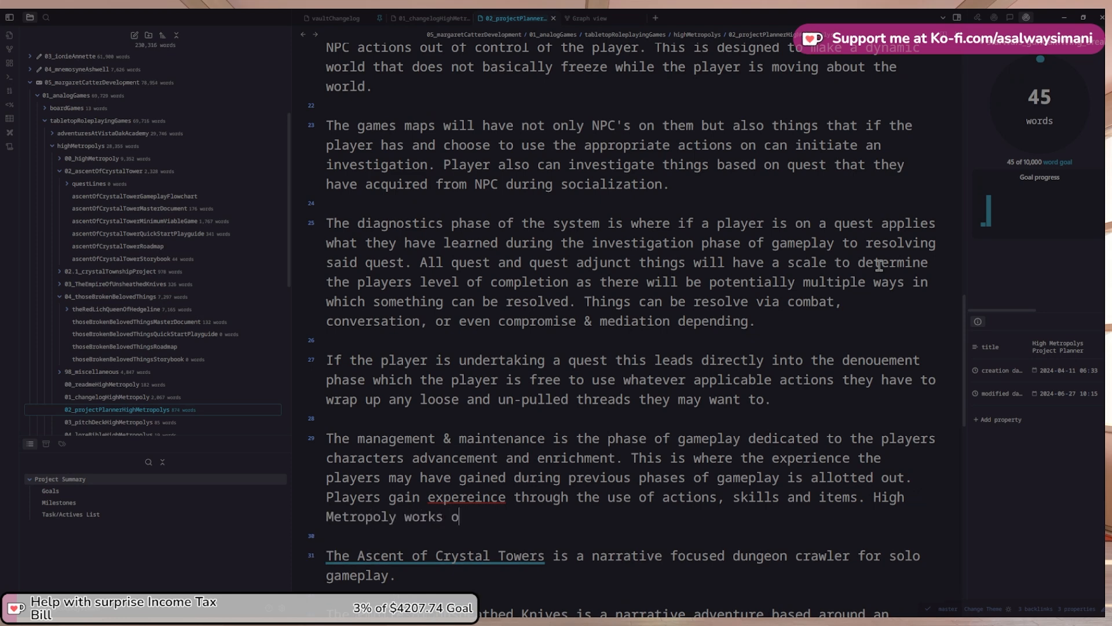
pyautogui.write('n a failing forward system where')
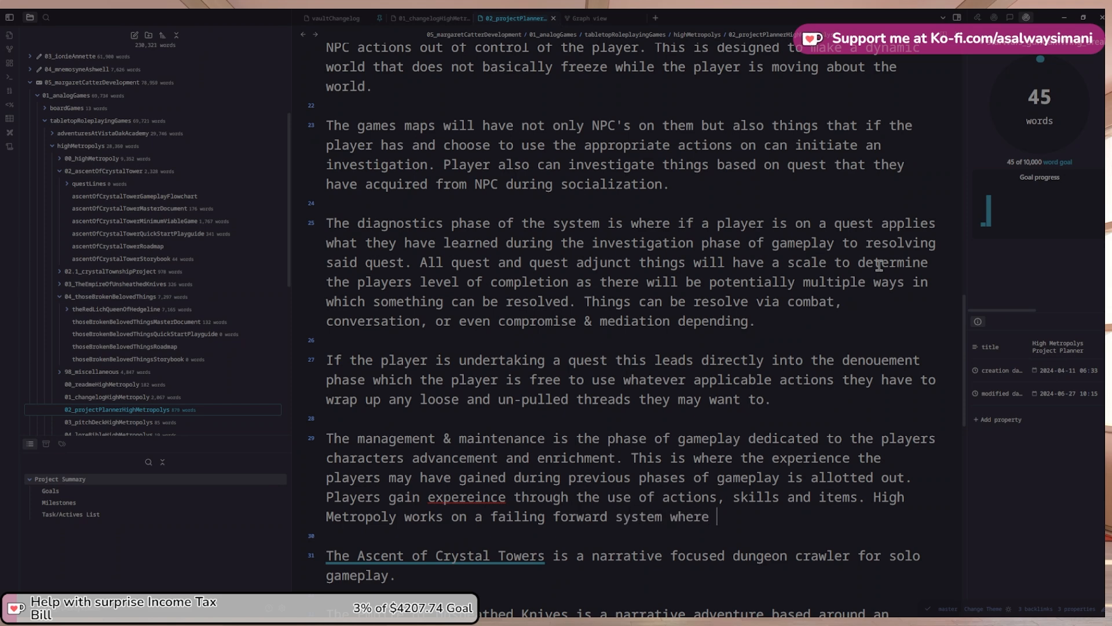
pyautogui.write(' the')
# Explain that failing awards more experience than success, though skill makes failure less likely
pyautogui.hotkey('ctrl', 'shift', 'Left')
pyautogui.hotkey('ctrl', 'shift', 'Left')
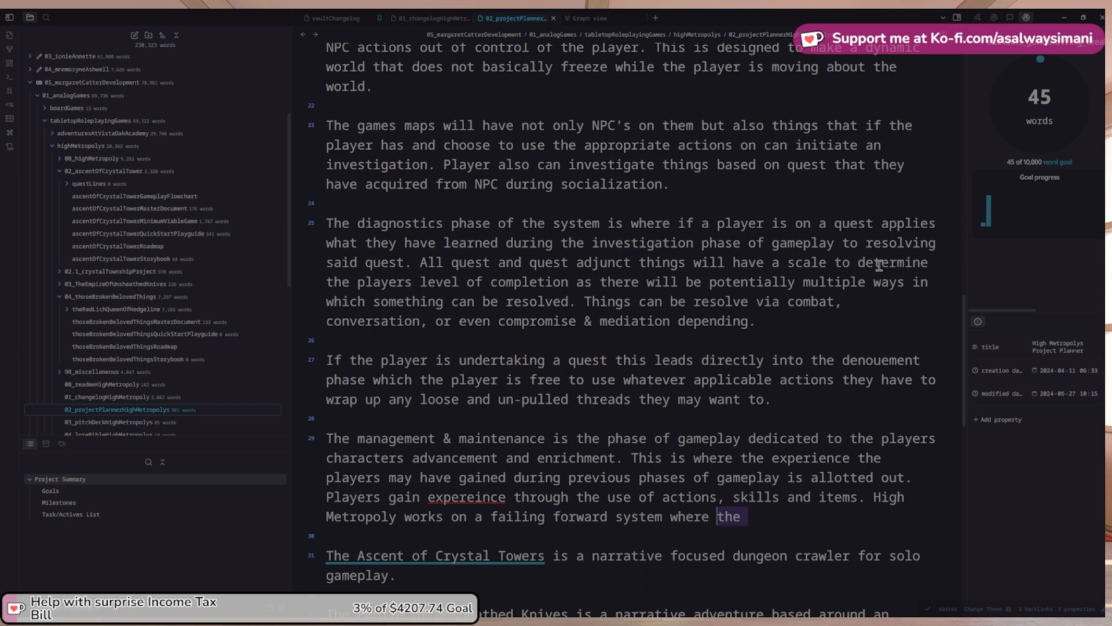
pyautogui.write('and')
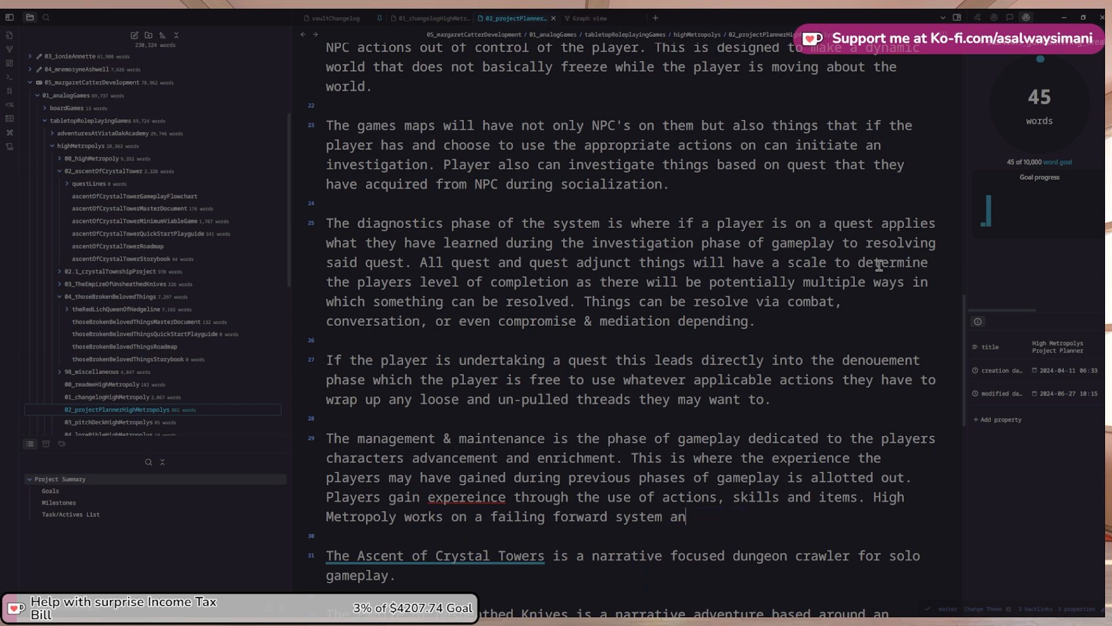
pyautogui.press('BackSpace')
pyautogui.write('wher')
pyautogui.press('BackSpace')
pyautogui.press('BackSpace')
pyautogui.press('BackSpace')
pyautogui.press('BackSpace')
pyautogui.press('BackSpace')
pyautogui.write('where failing at s')
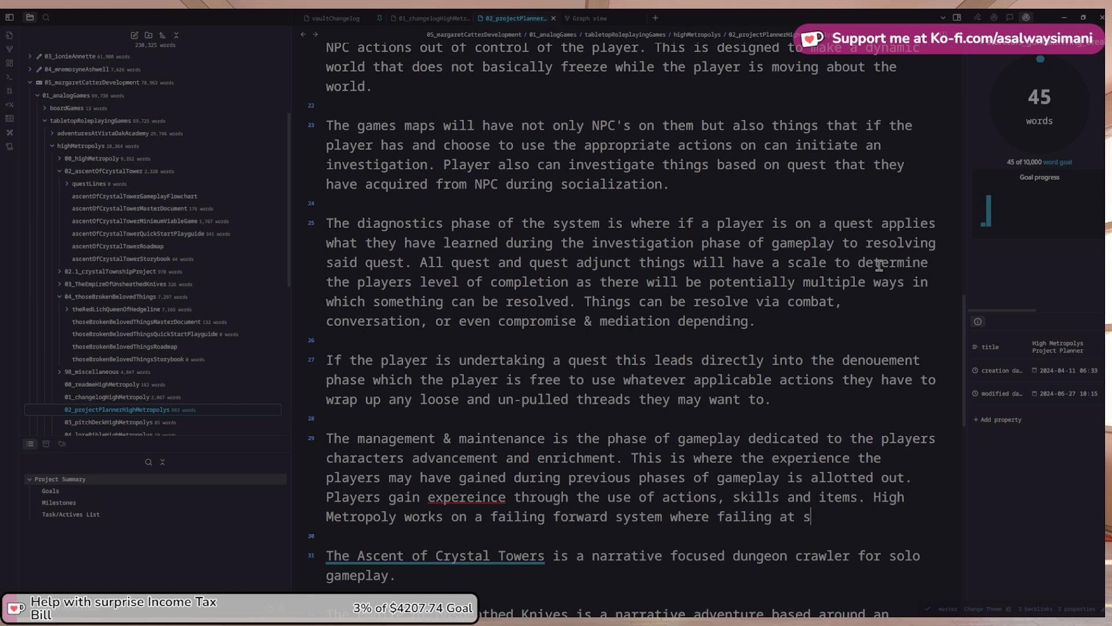
pyautogui.write('omething aw')
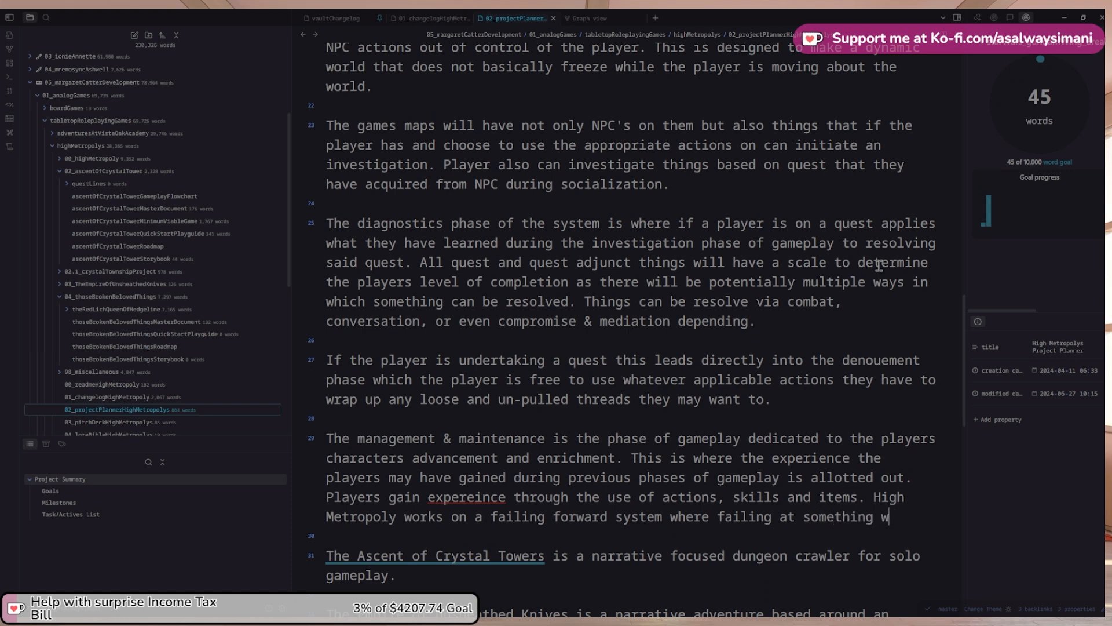
pyautogui.write('ar')
pyautogui.press('BackSpace')
pyautogui.press('BackSpace')
pyautogui.press('BackSpace')
pyautogui.write('awards more')
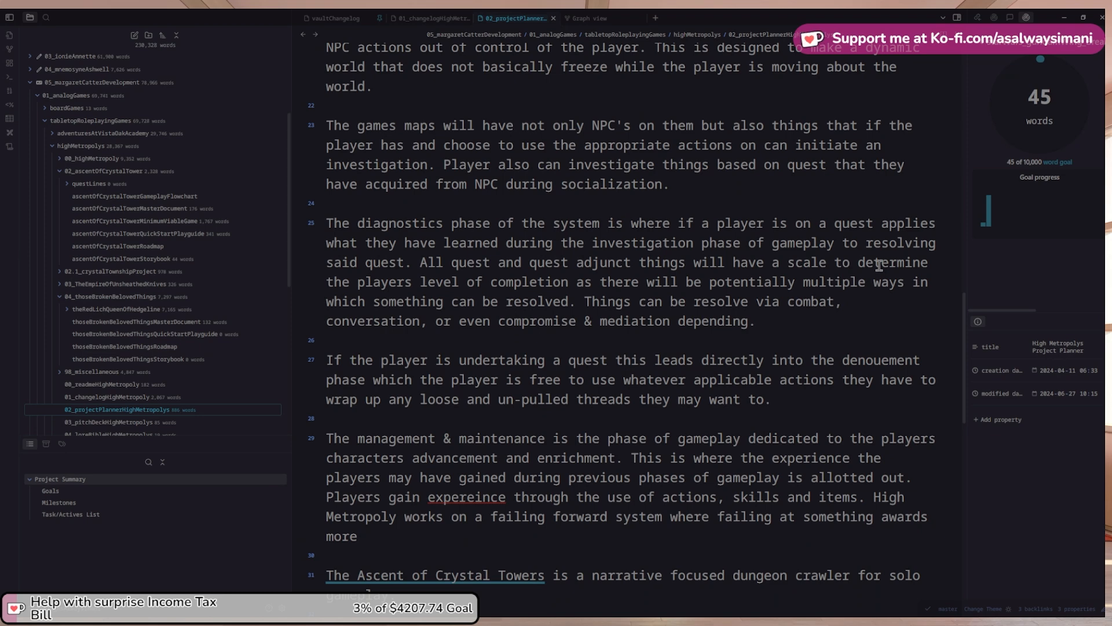
pyautogui.write(' experience ')
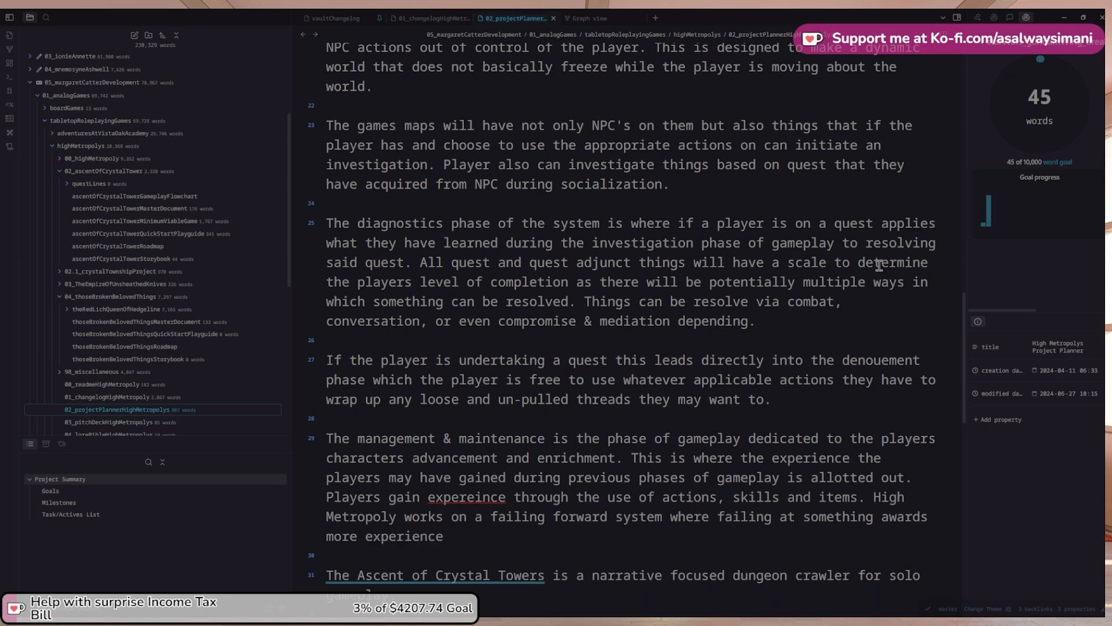
pyautogui.write('thja')
pyautogui.press('BackSpace')
pyautogui.write('an')
pyautogui.write('success. ')
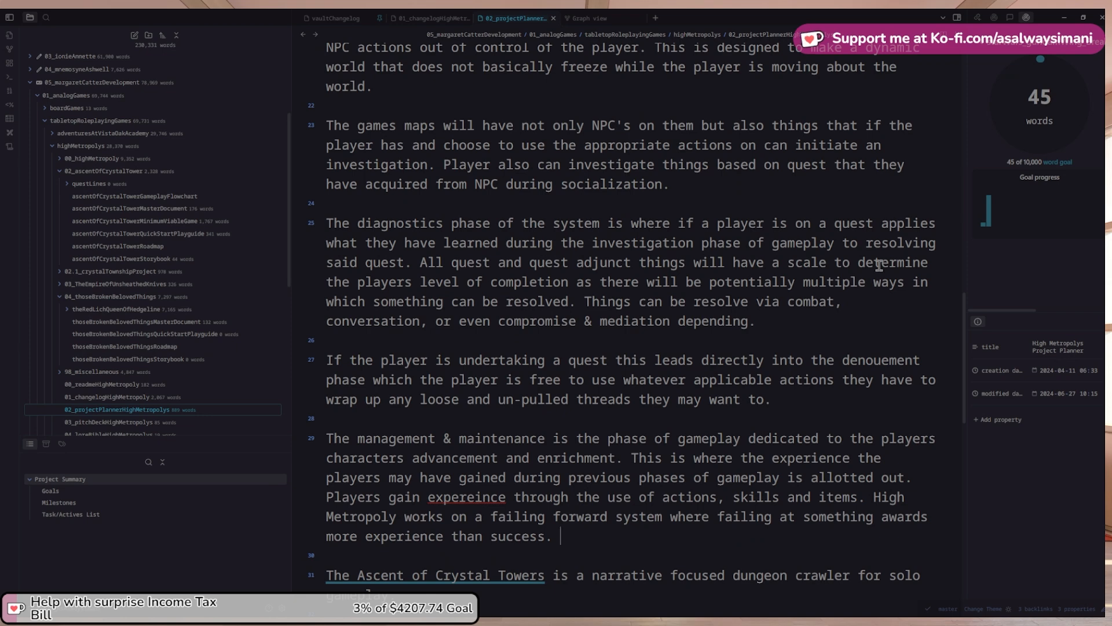
pyautogui.write('THe b')
pyautogui.press('BackSpace')
pyautogui.write('better you ')
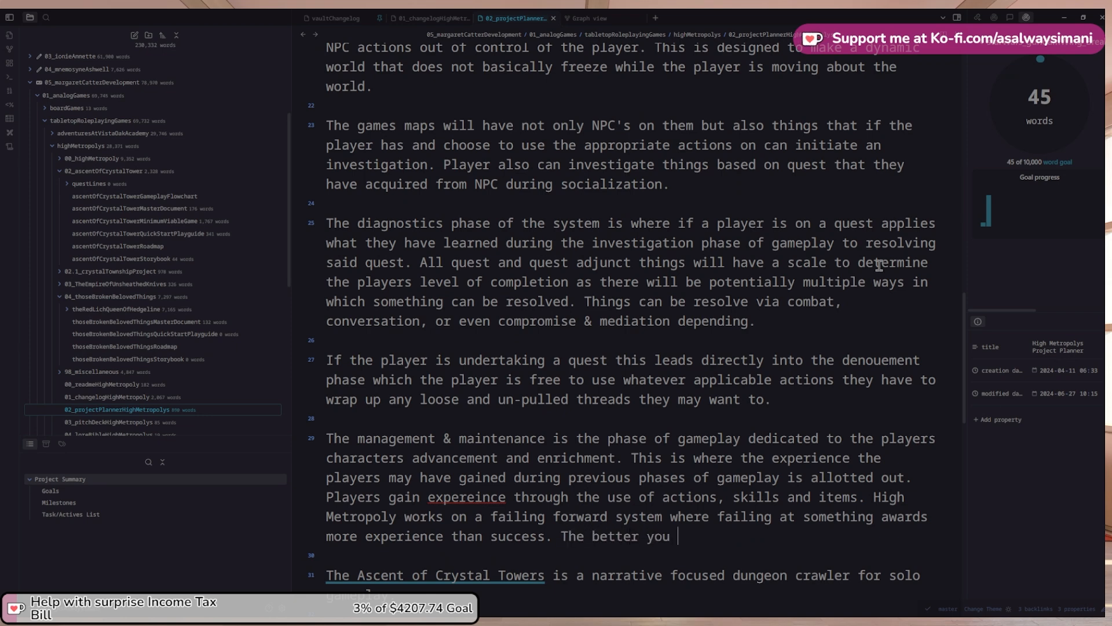
pyautogui.write('are at something')
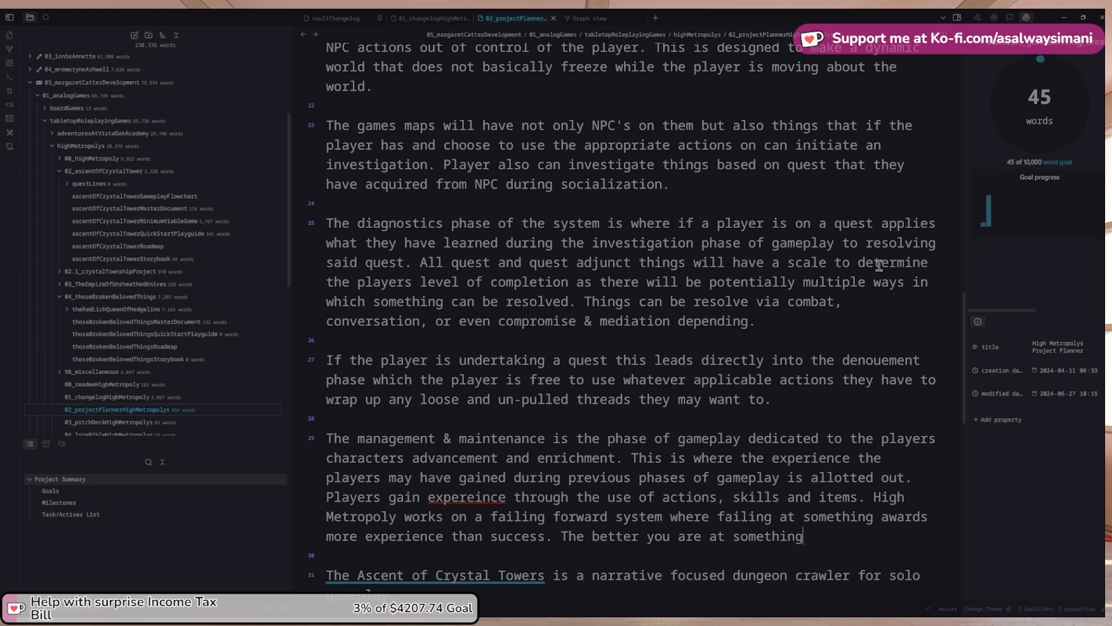
pyautogui.write(' the less likely you are to fa')
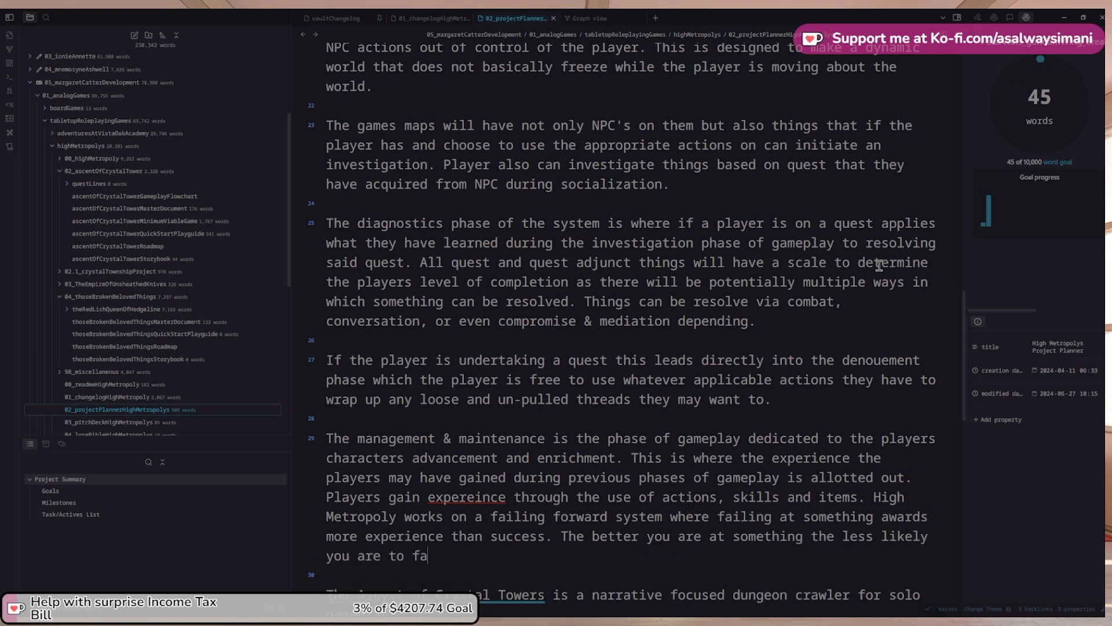
pyautogui.write('il at it however')
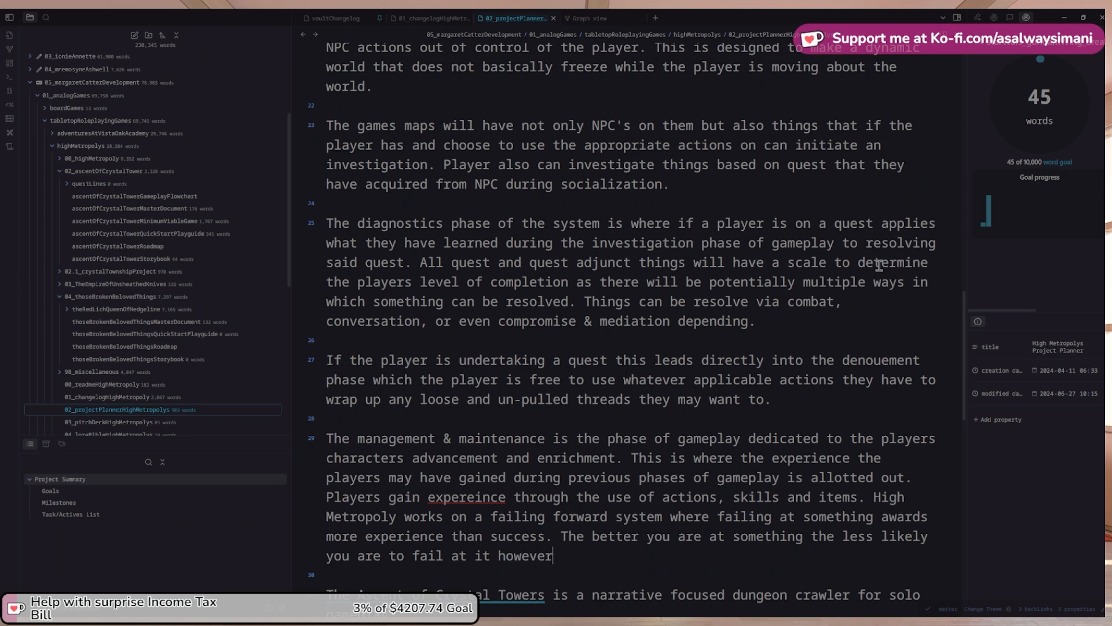
pyautogui.write('.')
# Correct 'experience', then state skills, actions, items and the player character have an advancement cap
pyautogui.rightClick(480, 499)
pyautogui.click(537, 293)
pyautogui.press('Down')
pyautogui.press('Down')
pyautogui.press('Down')
pyautogui.press('End')
pyautogui.write('Skills,')
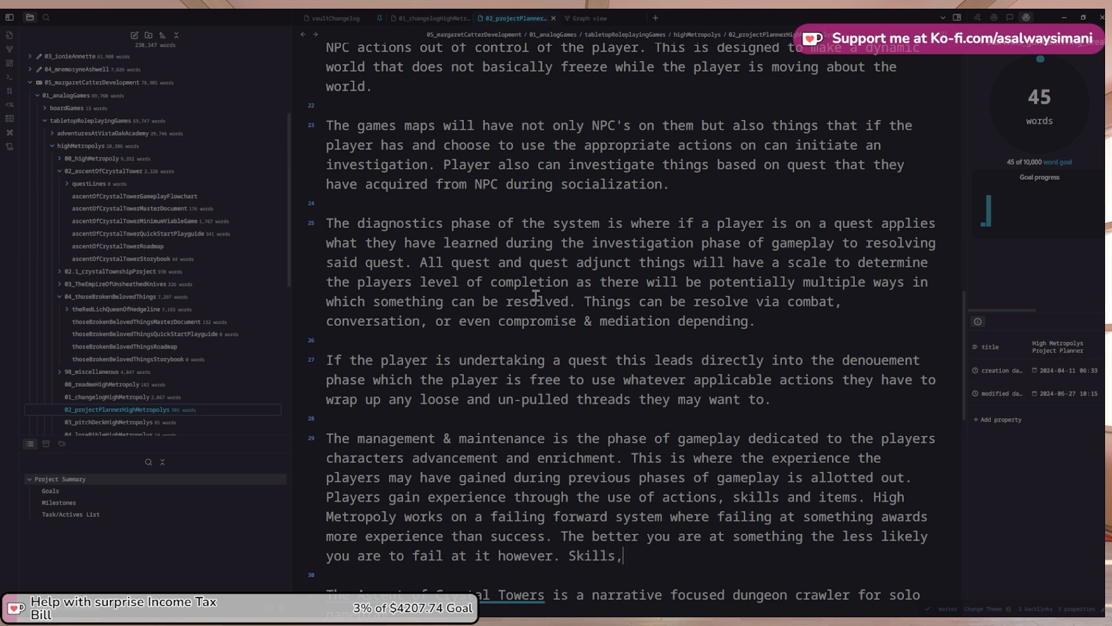
pyautogui.write(' actions, and items, as')
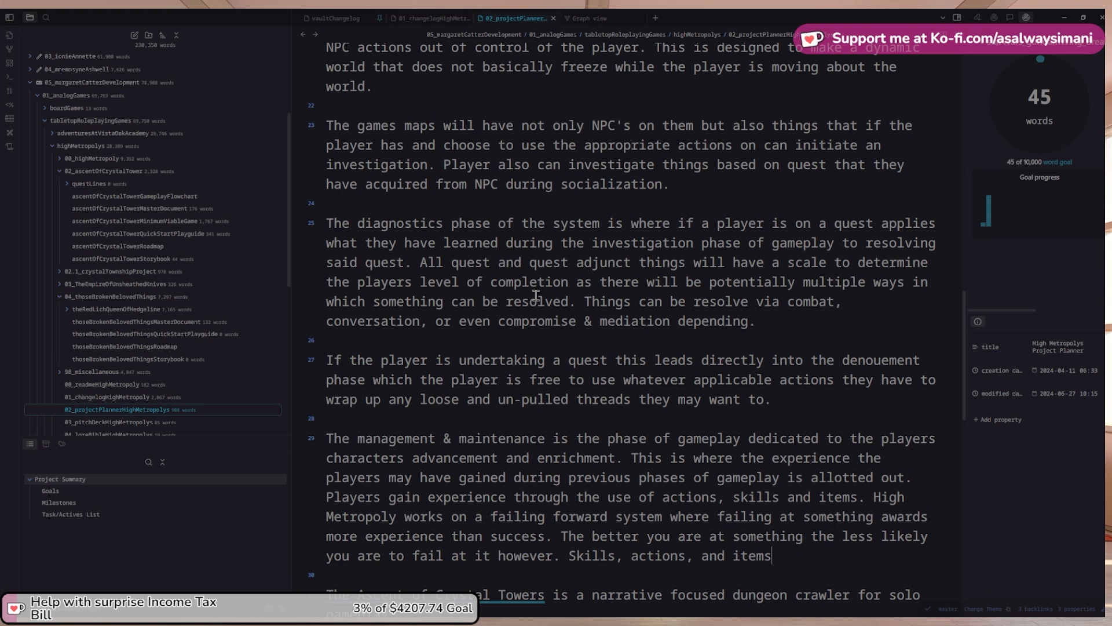
pyautogui.write(' well as')
pyautogui.write('the player')
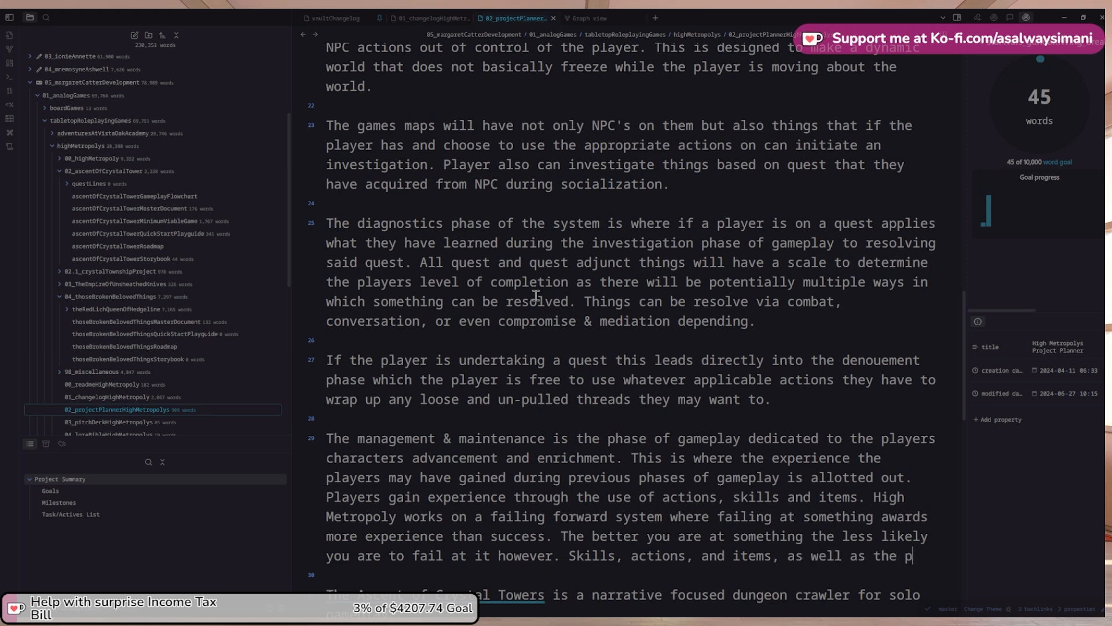
pyautogui.write(' ch')
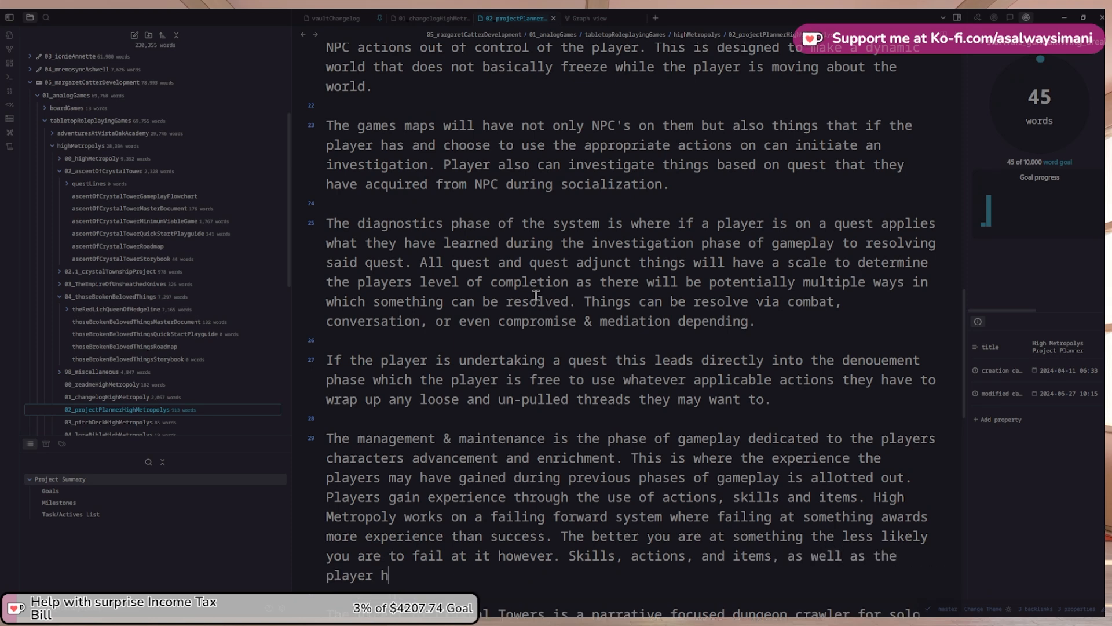
pyautogui.write('aracter all have a ')
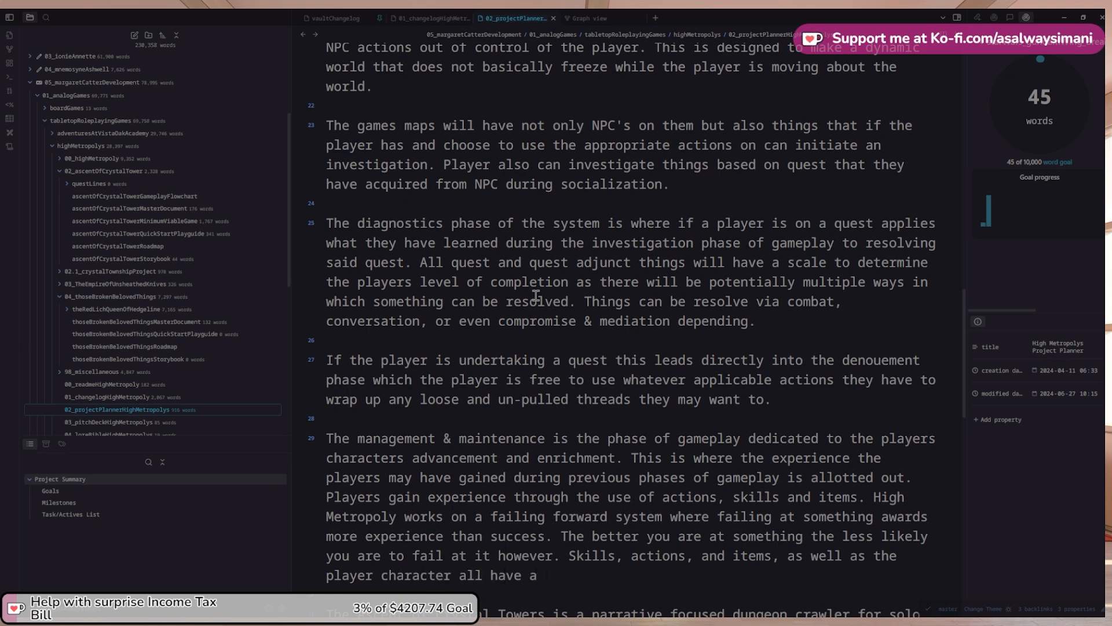
pyautogui.write('advacement ca')
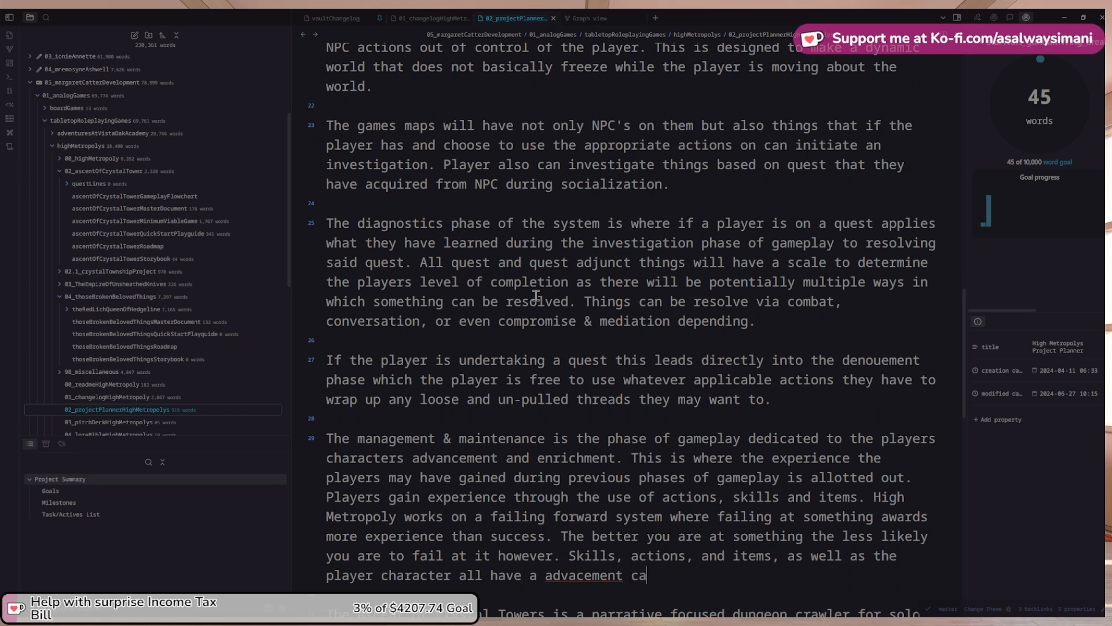
pyautogui.write('p')
pyautogui.rightClick(588, 576)
pyautogui.click(622, 373)
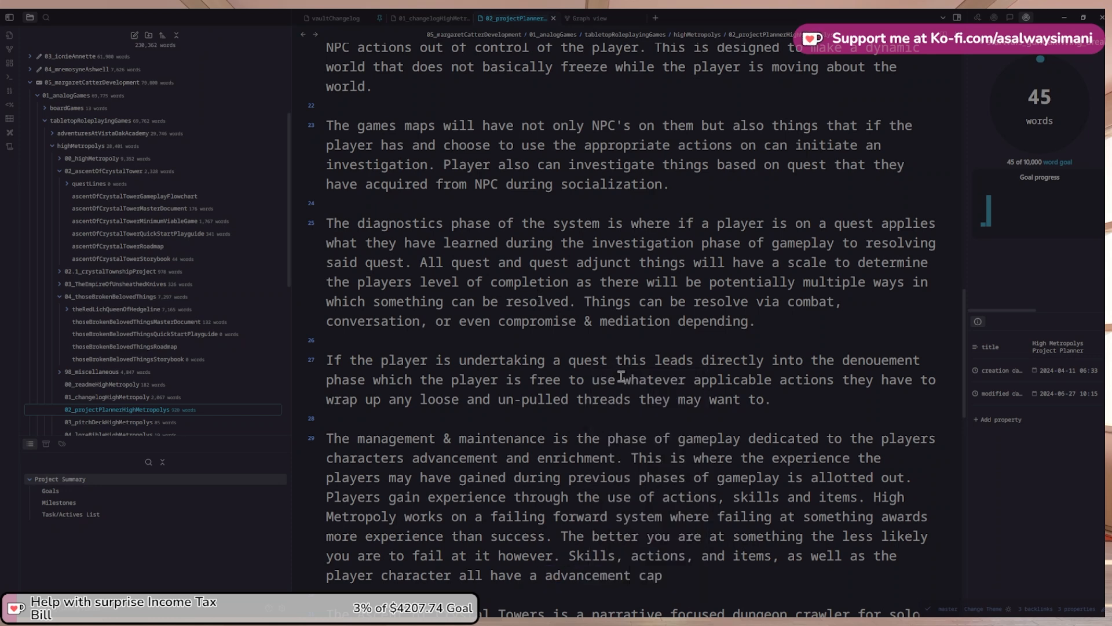
# Continue the advancement-cap sentence to say the cap is individually dictated
pyautogui.press('End')
pyautogui.write('which is dictated by')
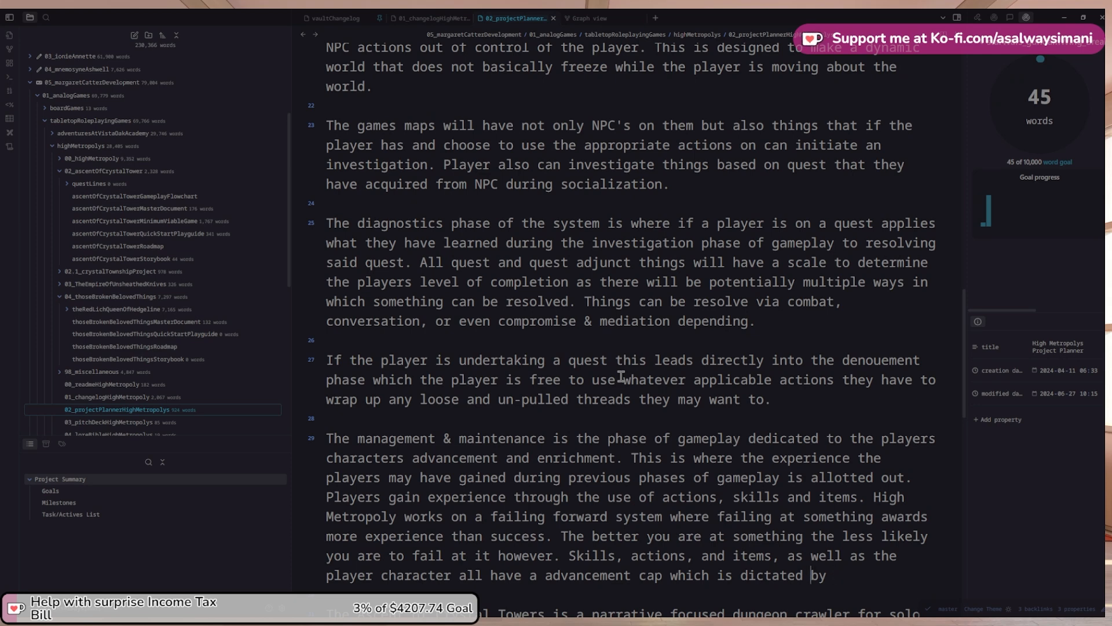
pyautogui.write('indid')
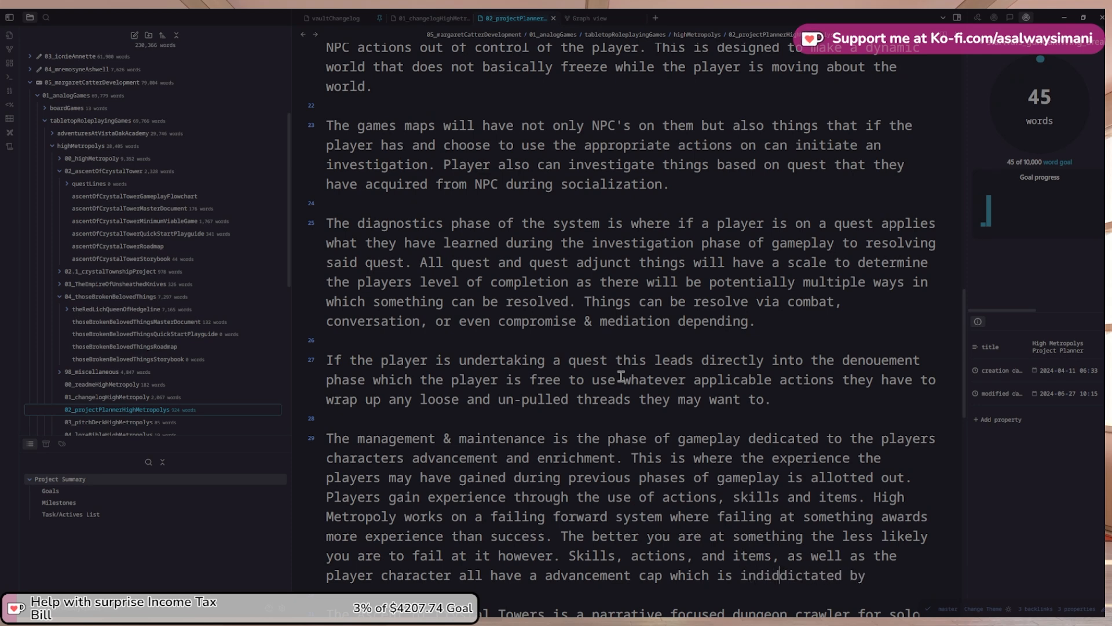
pyautogui.press('BackSpace')
pyautogui.write('e')
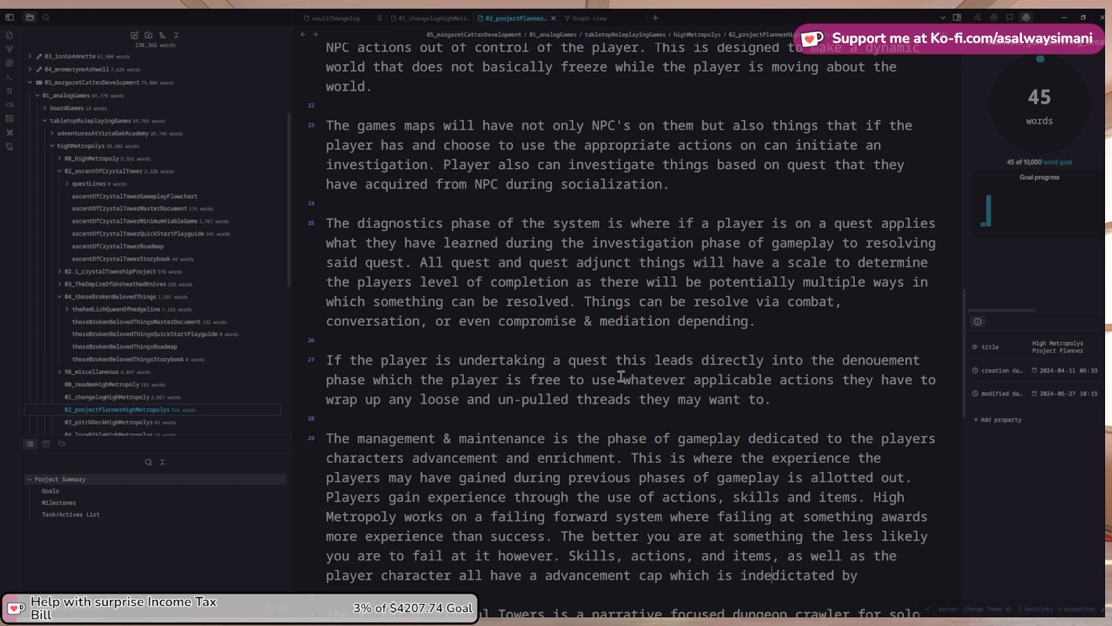
pyautogui.write('vidually')
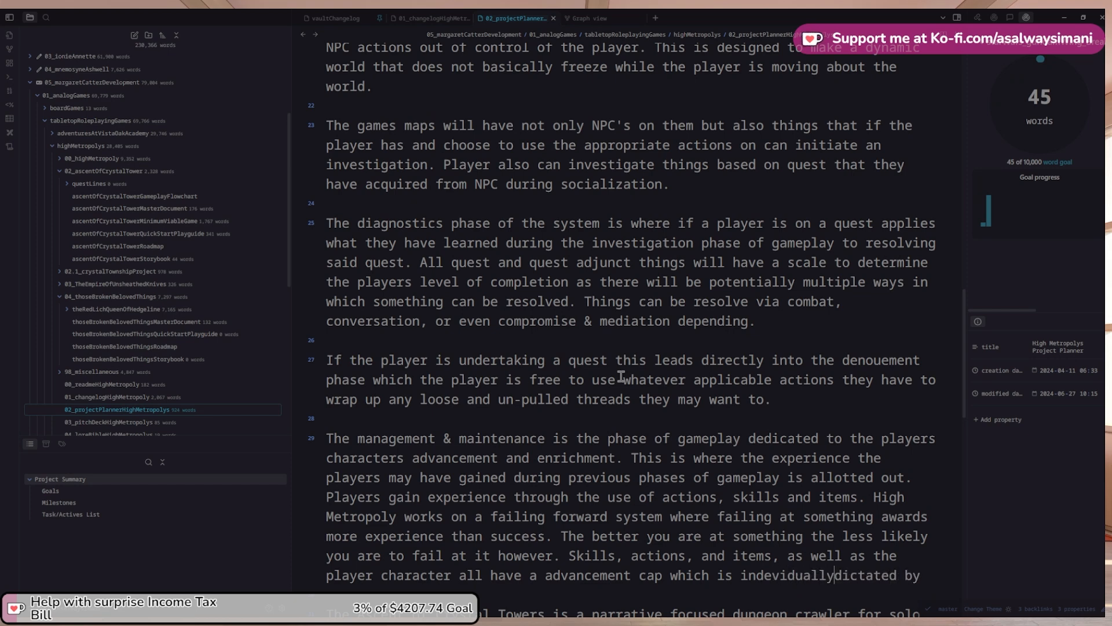
pyautogui.hotkey('ctrl', 'shift', 'Left')
pyautogui.press('BackSpace')
pyautogui.write('said the')
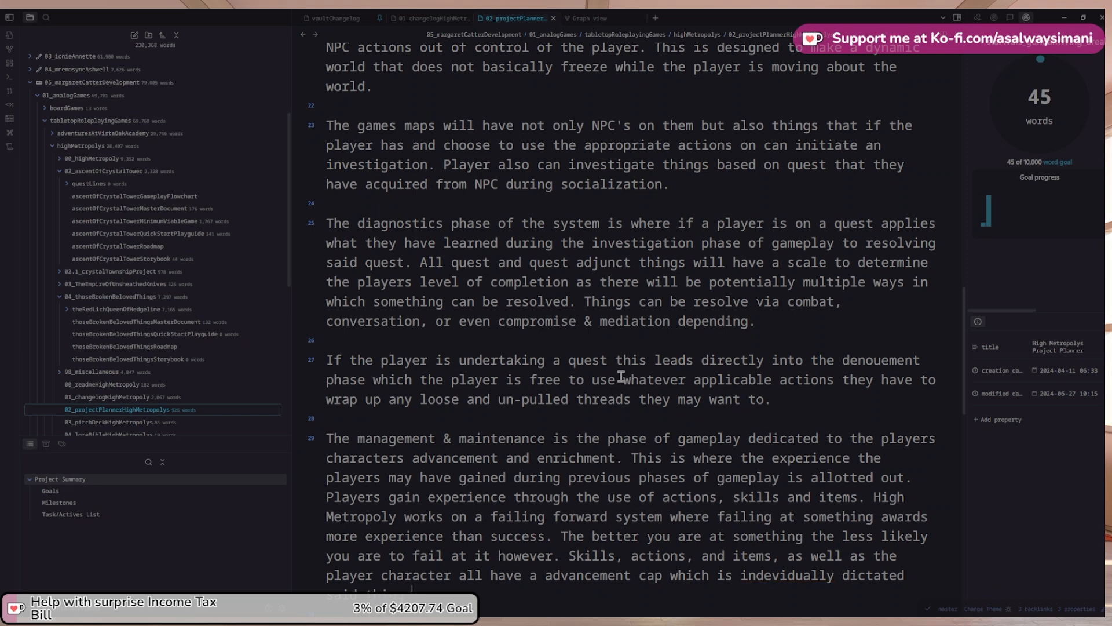
# Correct the misspelling 'indevidually' to 'individually' using the spelling suggestions
pyautogui.scroll(1, 800, 564)
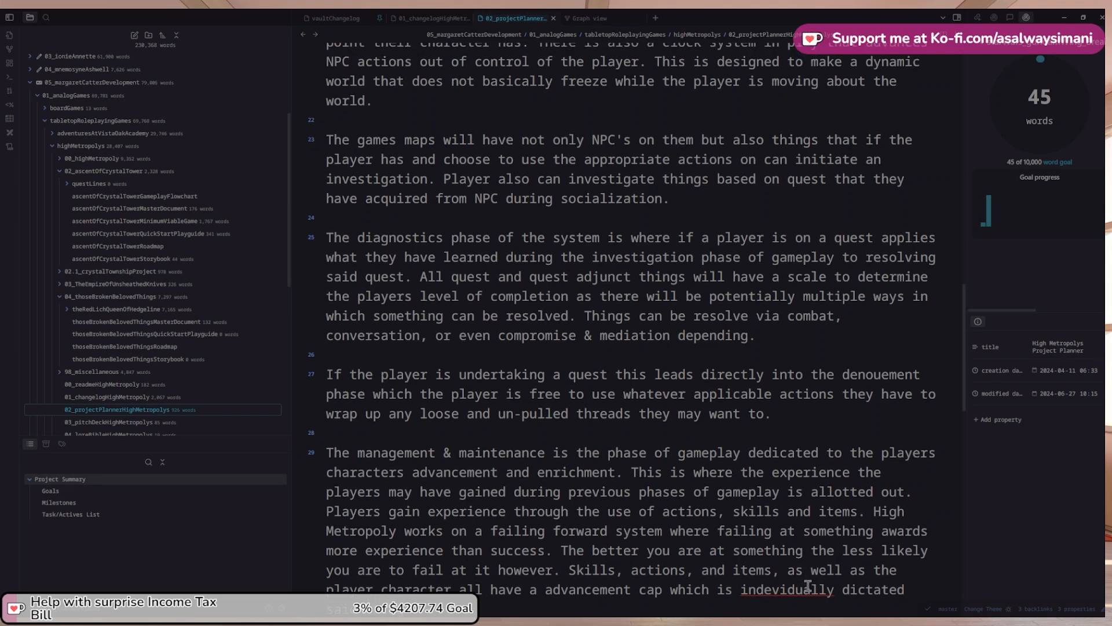
pyautogui.rightClick(809, 587)
pyautogui.click(840, 399)
pyautogui.scroll(-3, 705, 513)
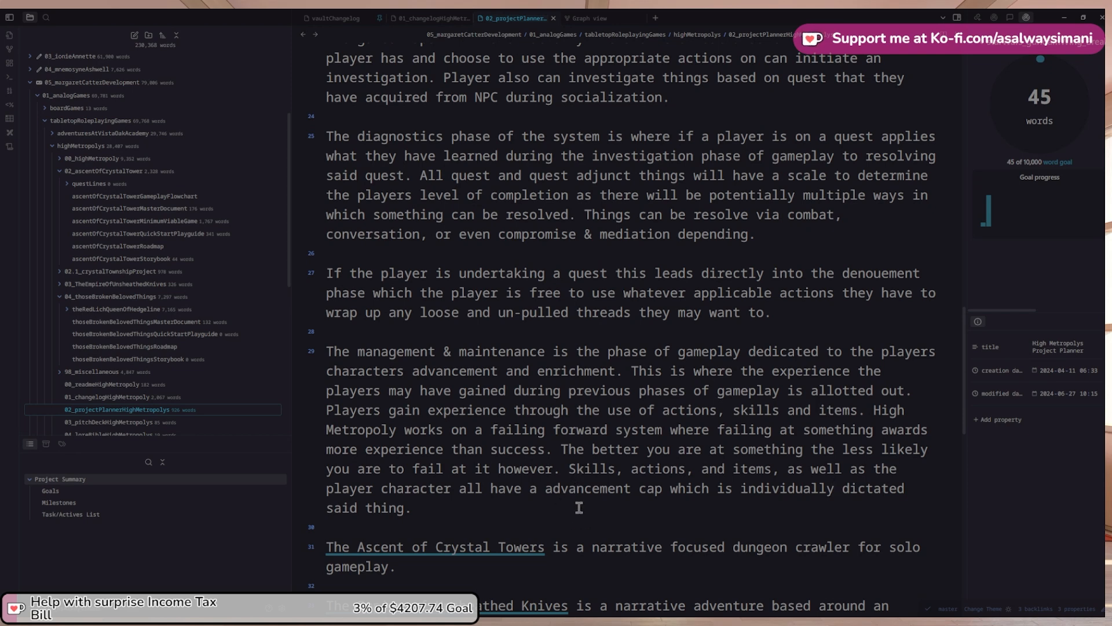
# Reread the Project Summary from the top, placing the cursor at the key-features paragraph
pyautogui.scroll(4, 582, 510)
pyautogui.scroll(-4, 581, 508)
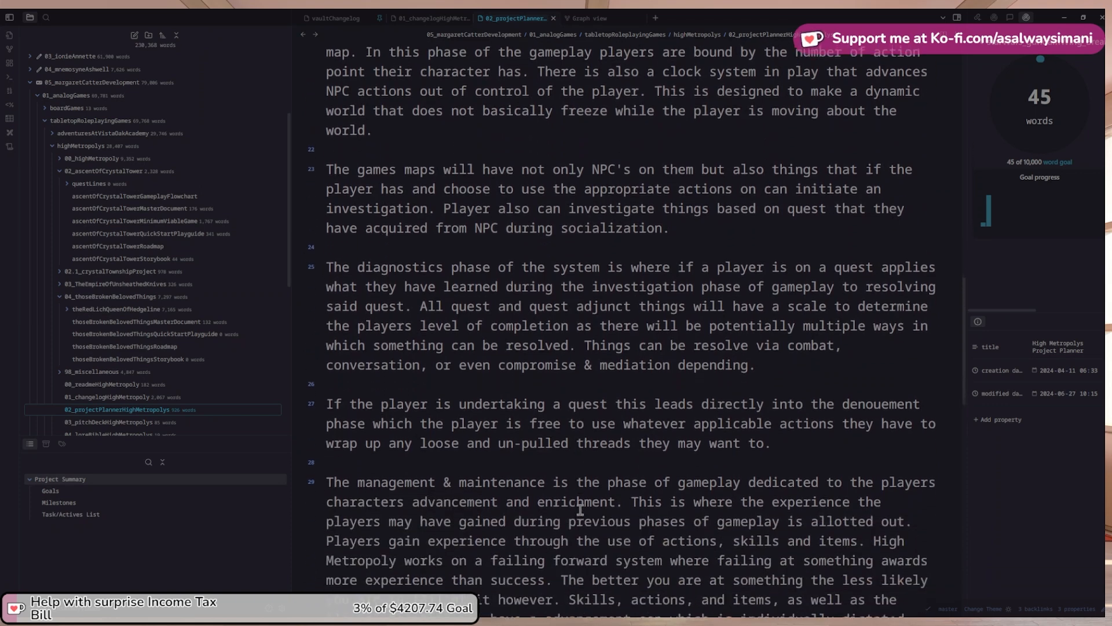
pyautogui.scroll(7, 579, 510)
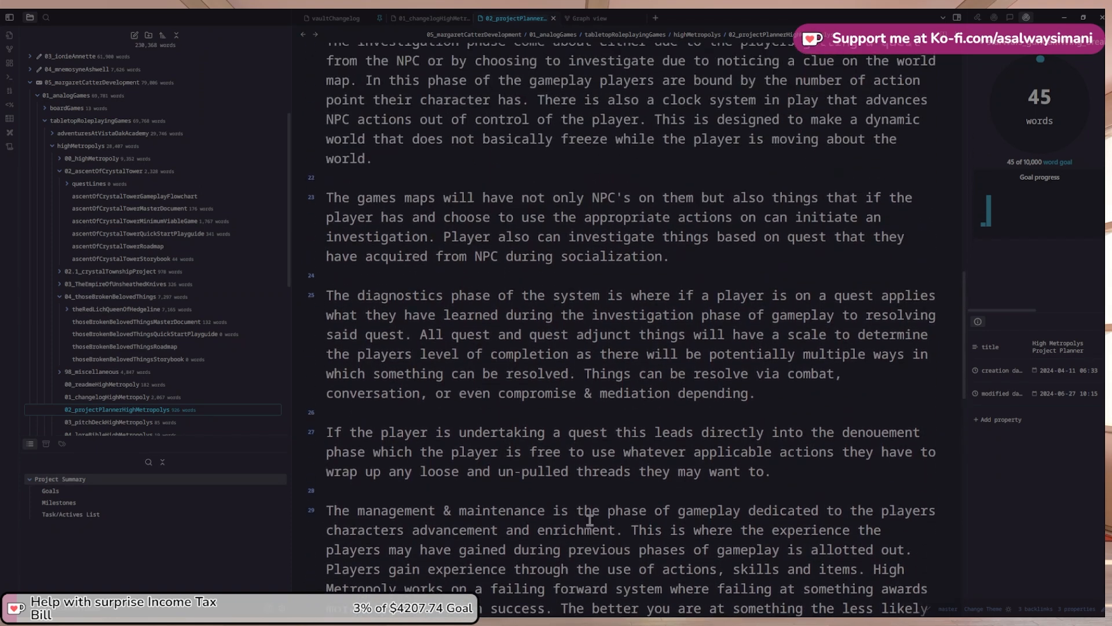
pyautogui.scroll(5, 590, 518)
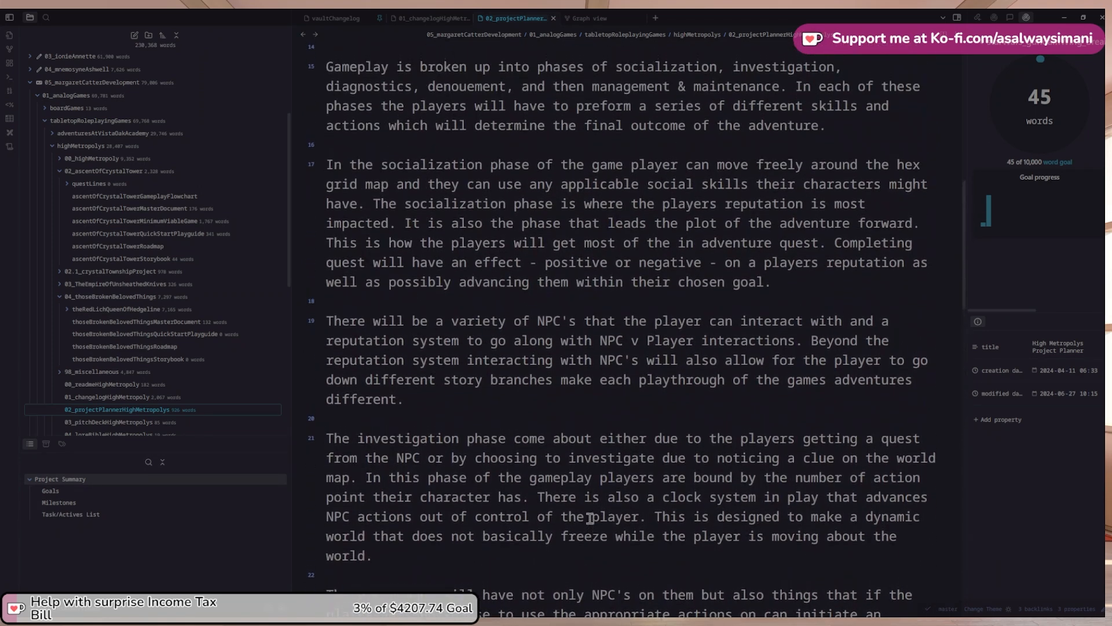
pyautogui.scroll(5, 590, 517)
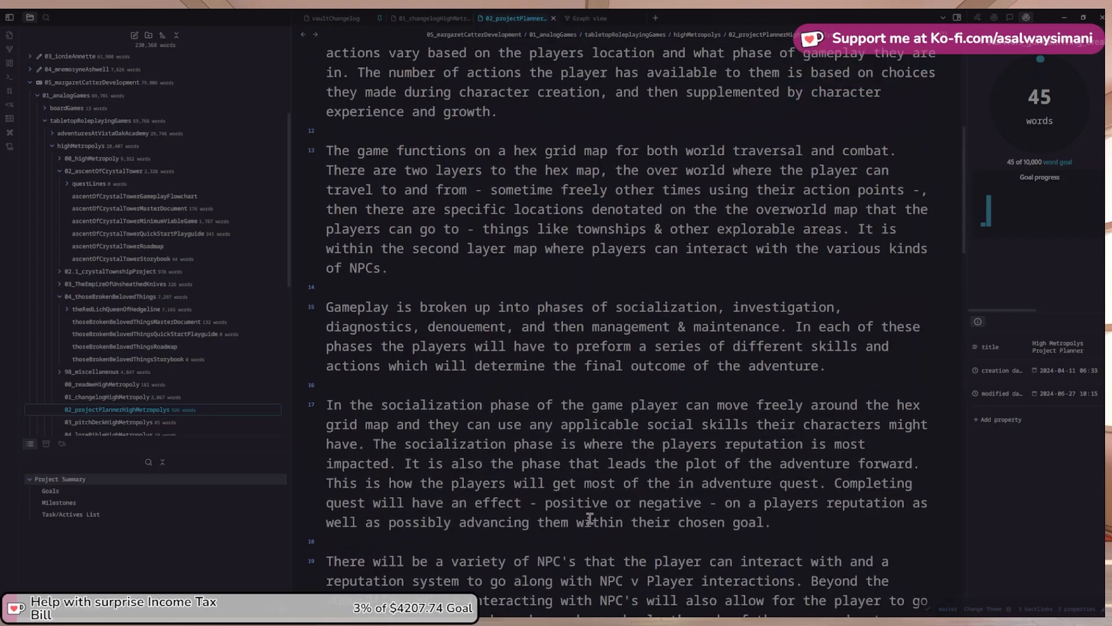
pyautogui.scroll(3, 589, 517)
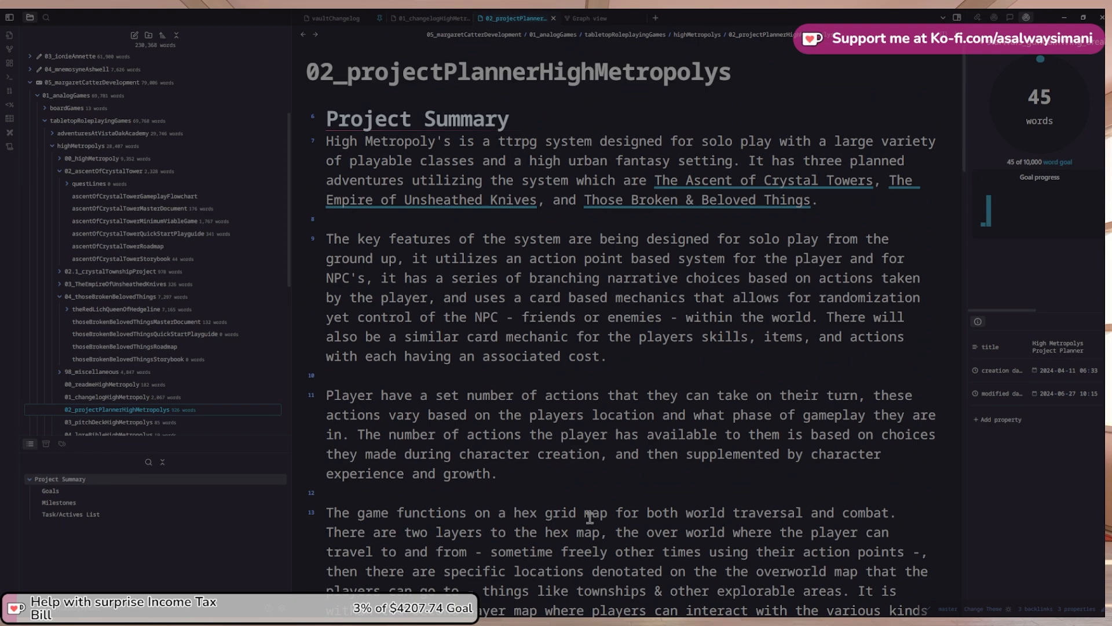
pyautogui.scroll(-10, 590, 517)
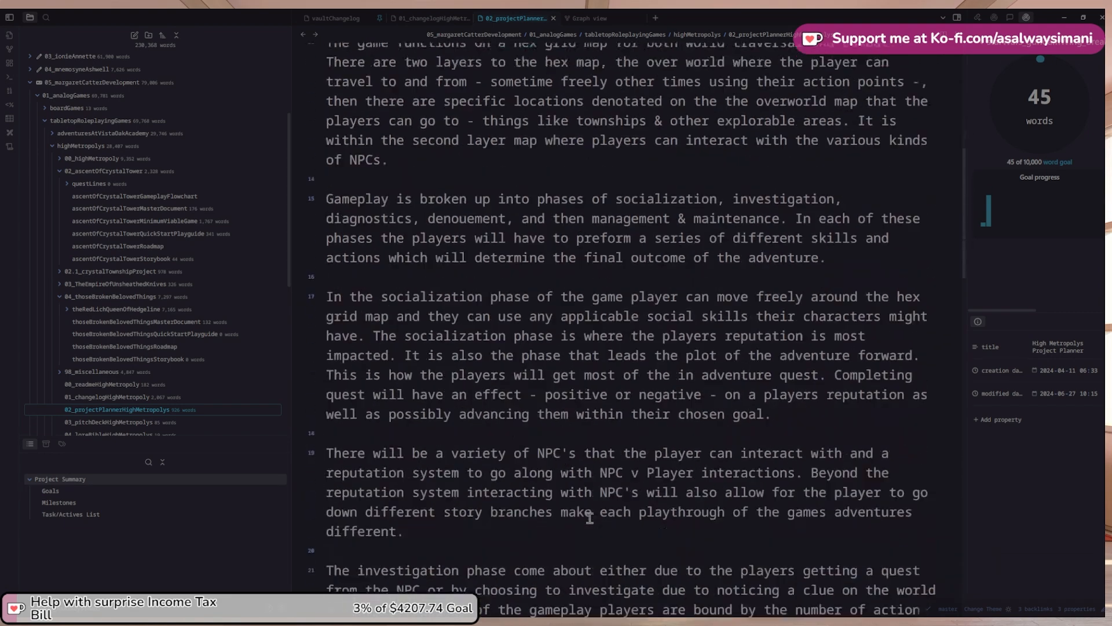
pyautogui.scroll(10, 590, 517)
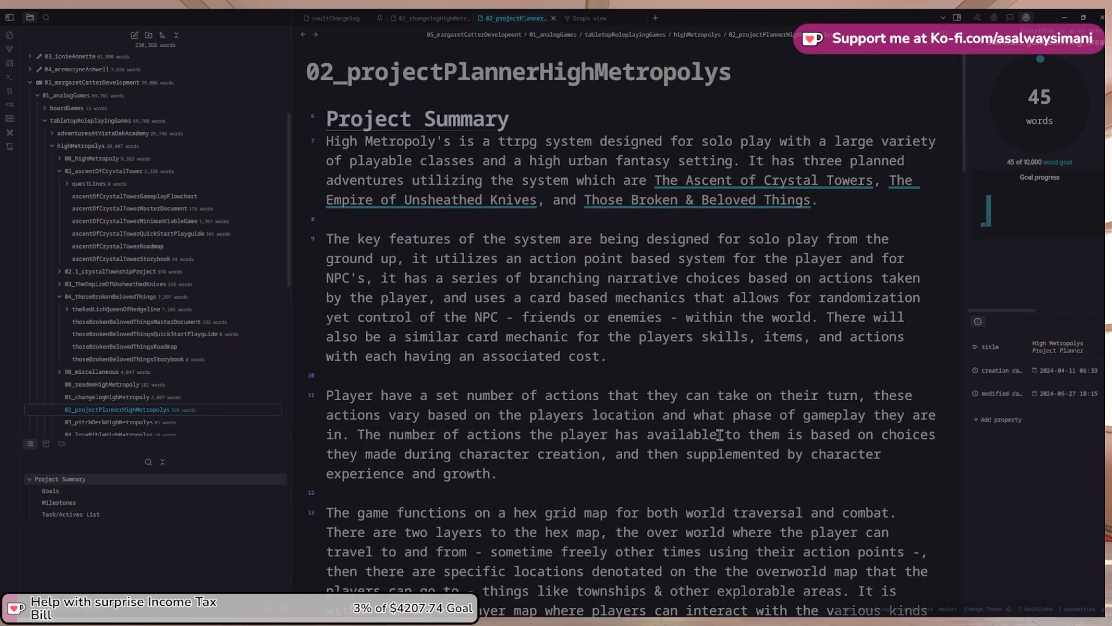
pyautogui.click(657, 359)
pyautogui.scroll(-1, 662, 367)
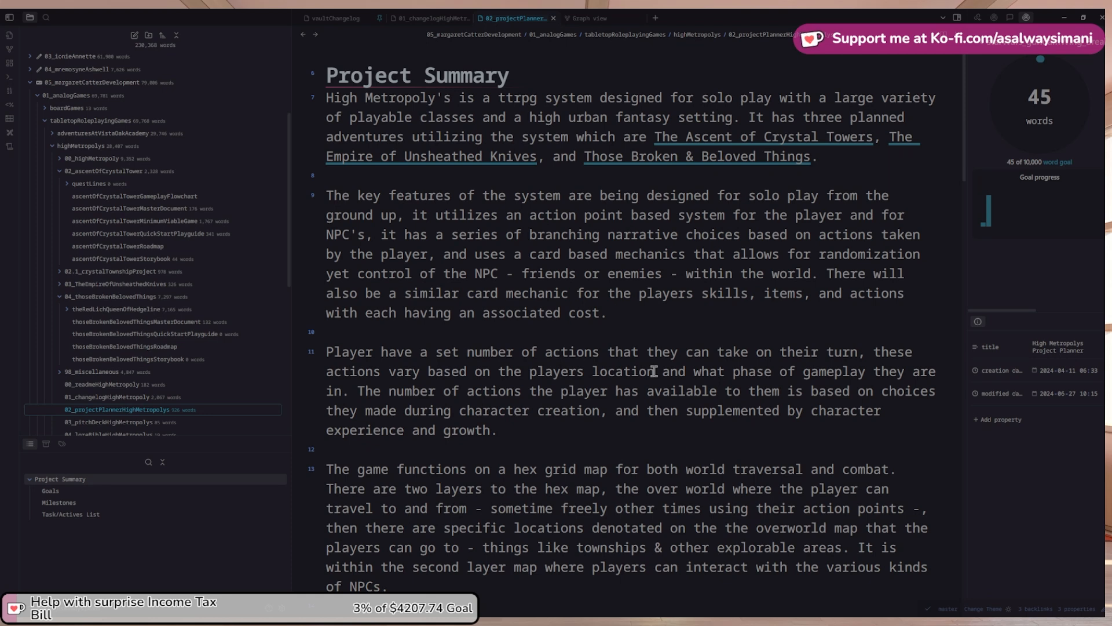
pyautogui.scroll(-1, 653, 371)
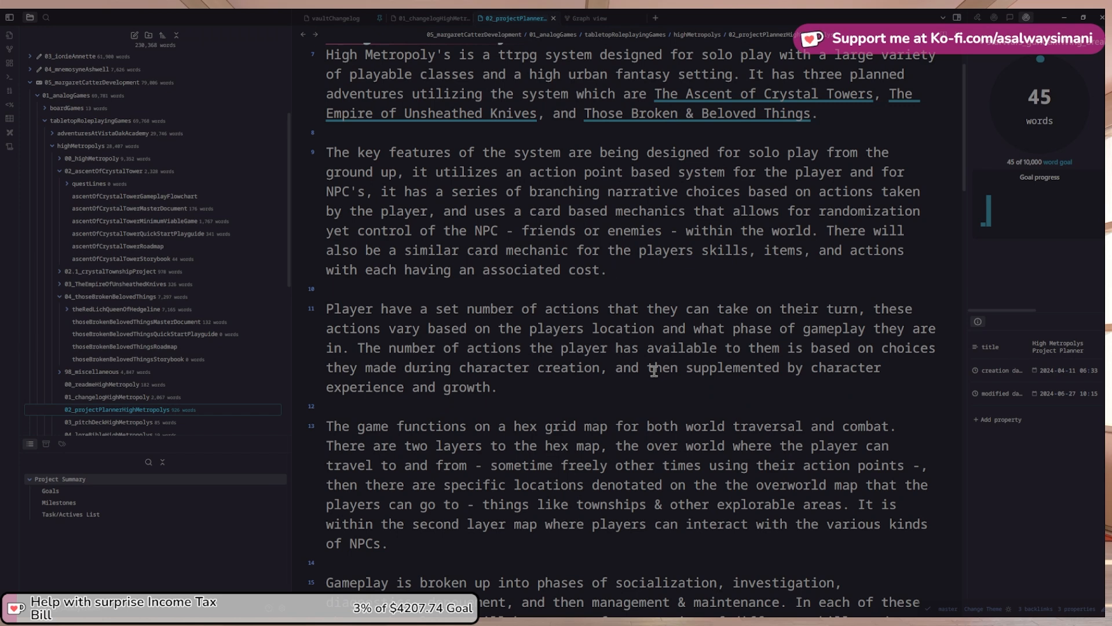
pyautogui.scroll(2, 670, 394)
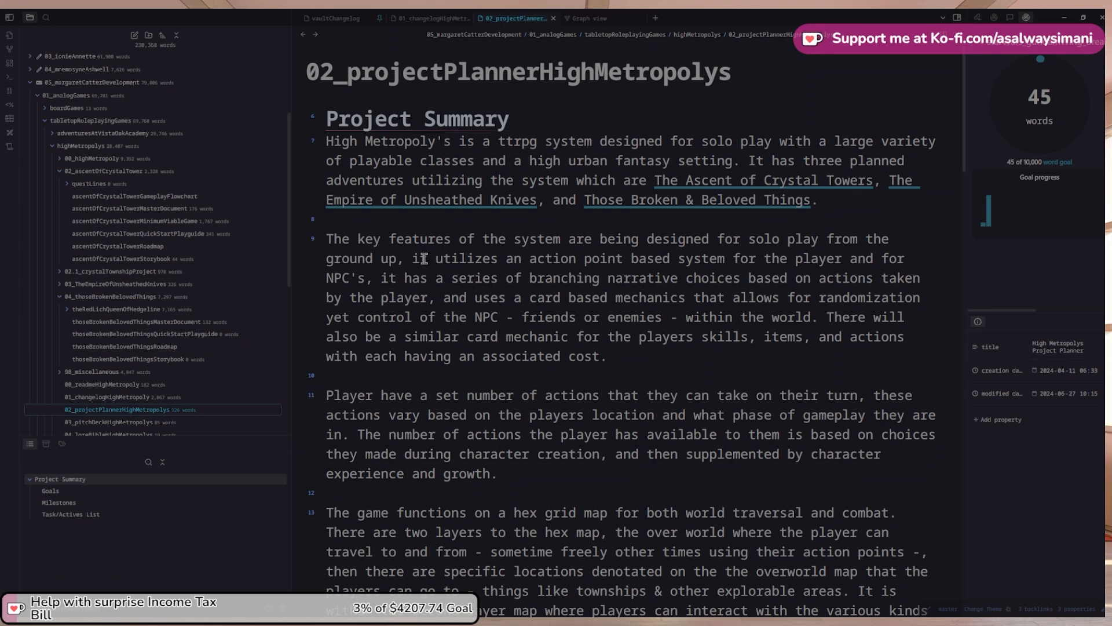
pyautogui.scroll(-1, 526, 373)
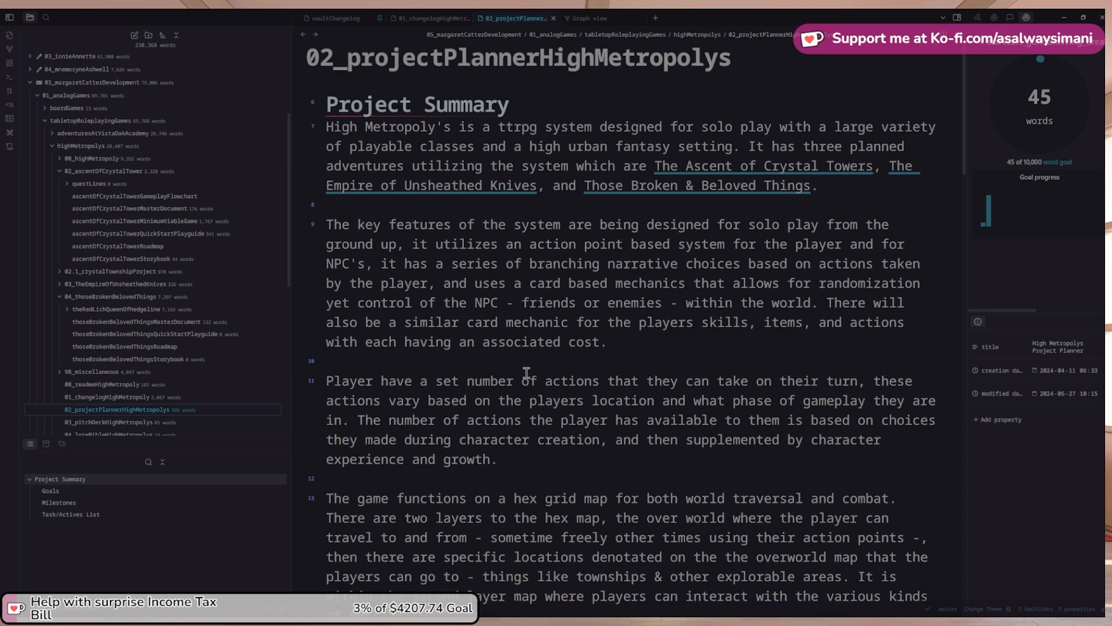
# Reword the player-actions paragraph so 'actions' reads 'action point/cards'
pyautogui.click(602, 381)
pyautogui.press('BackSpace')
pyautogui.write('point')
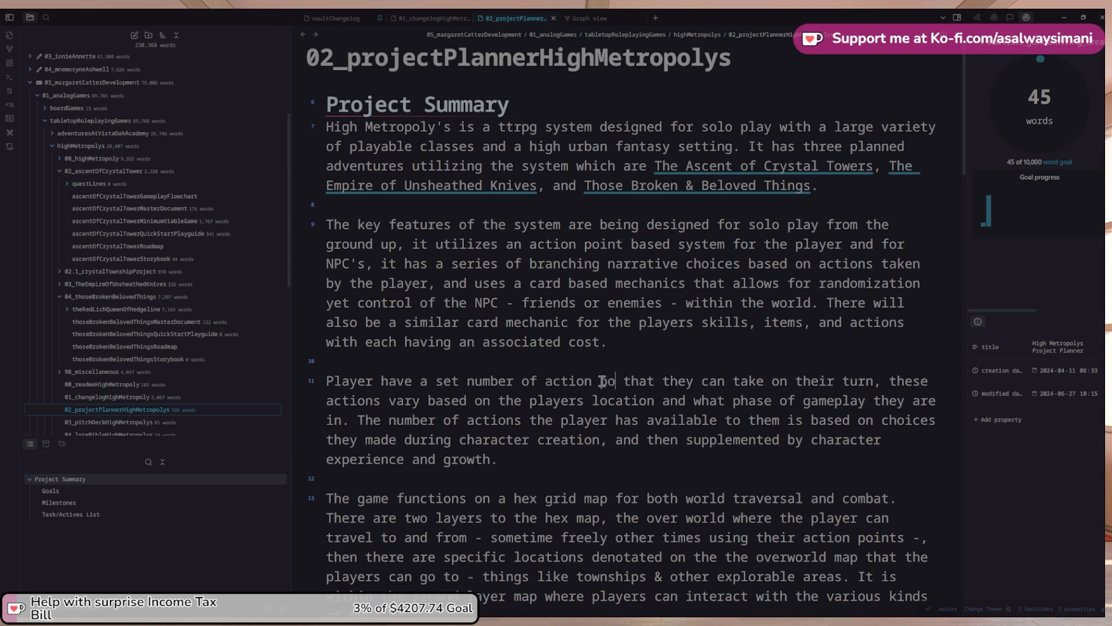
pyautogui.write('/cards')
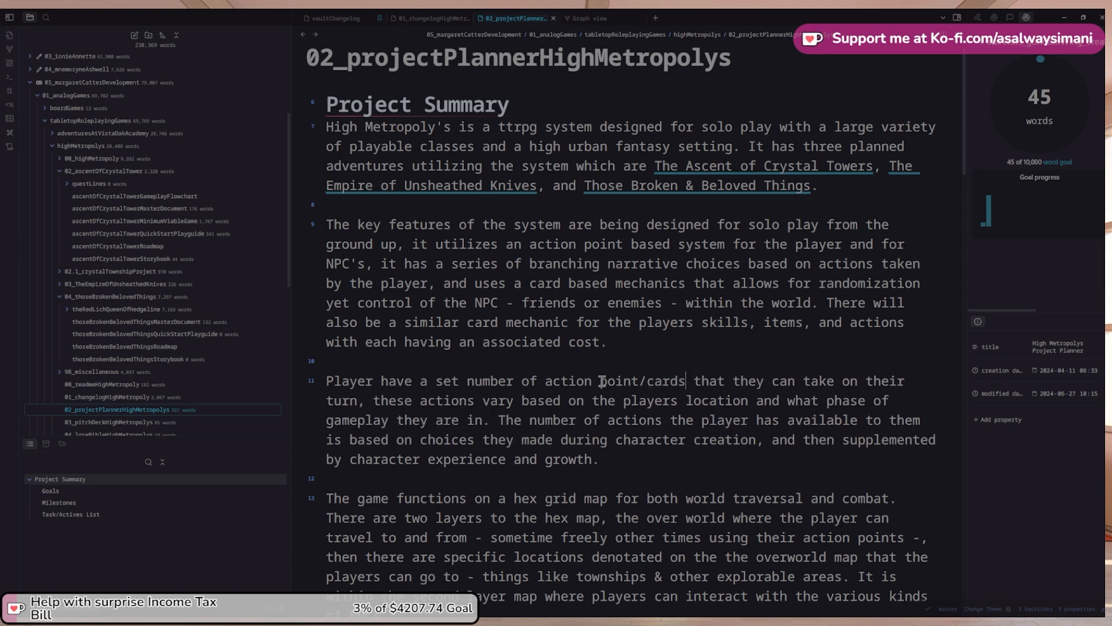
# Place the cursor at the end of the key-features paragraph ending 'associated cost.'
pyautogui.scroll(-2, 602, 381)
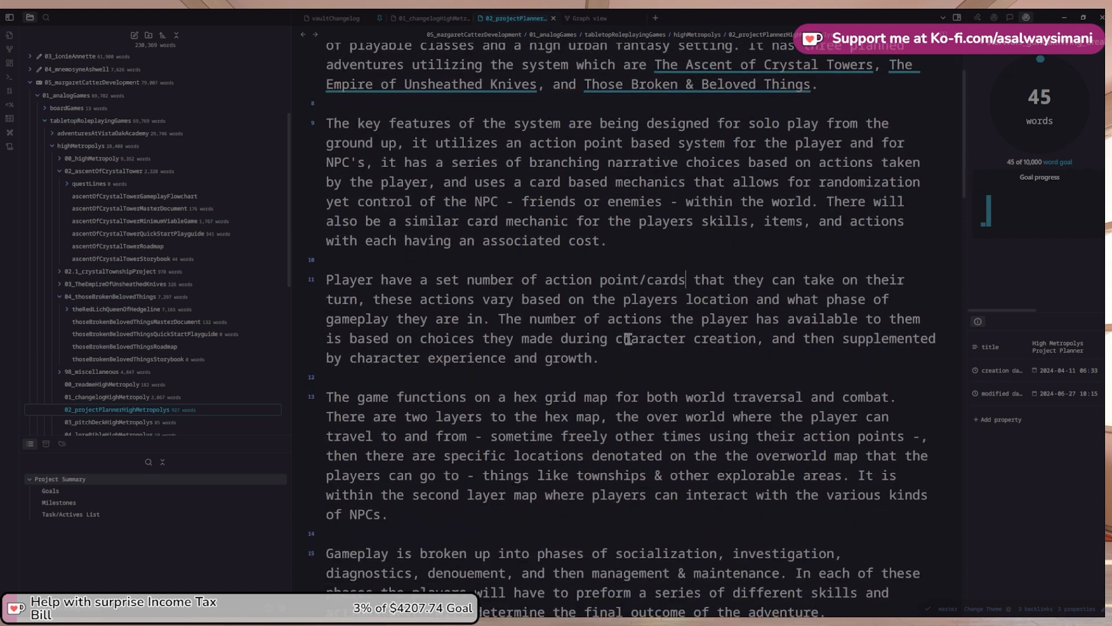
pyautogui.scroll(1, 619, 320)
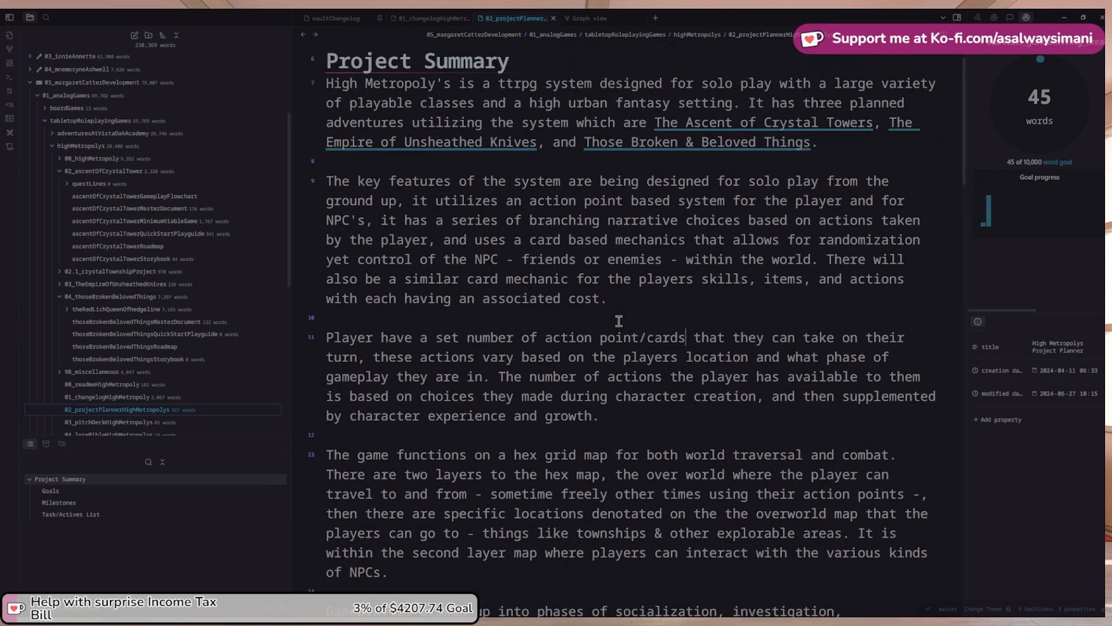
pyautogui.scroll(-1, 619, 321)
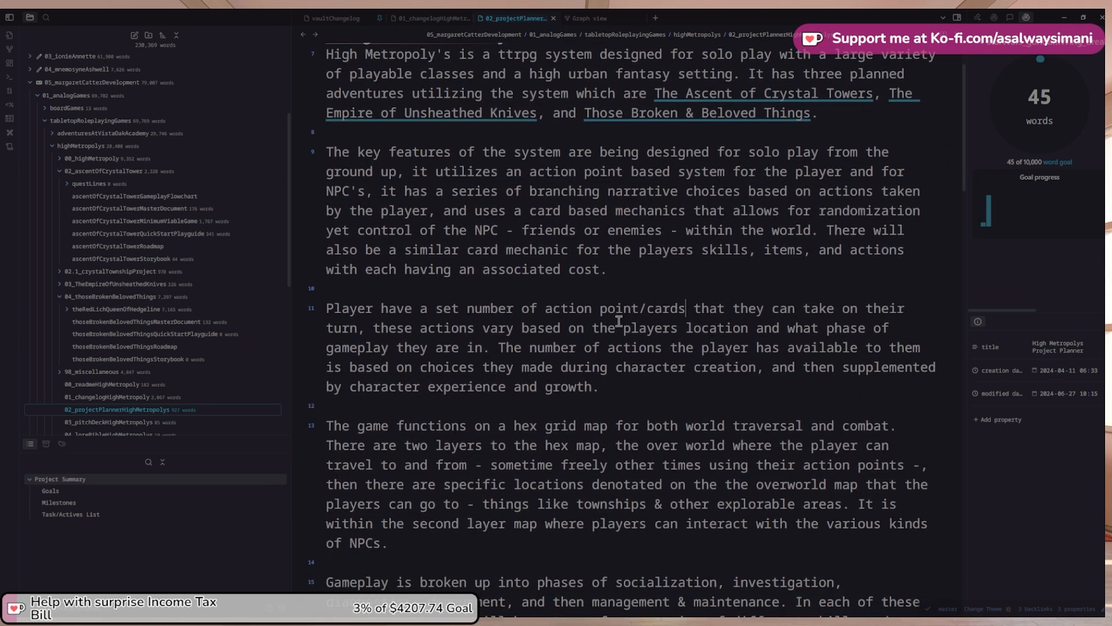
pyautogui.scroll(-1, 621, 320)
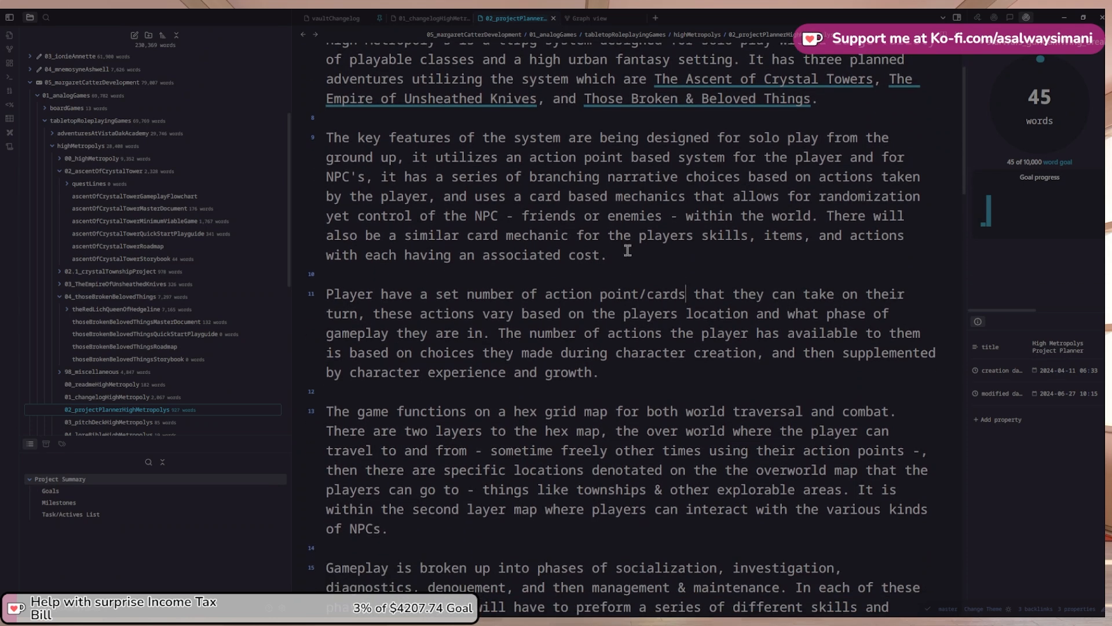
pyautogui.click(627, 252)
# Add a new line reading 'As High Metropoly's is designed for solo gameplay', keeping the leading 'As'
pyautogui.press('Return')
pyautogui.press('Return')
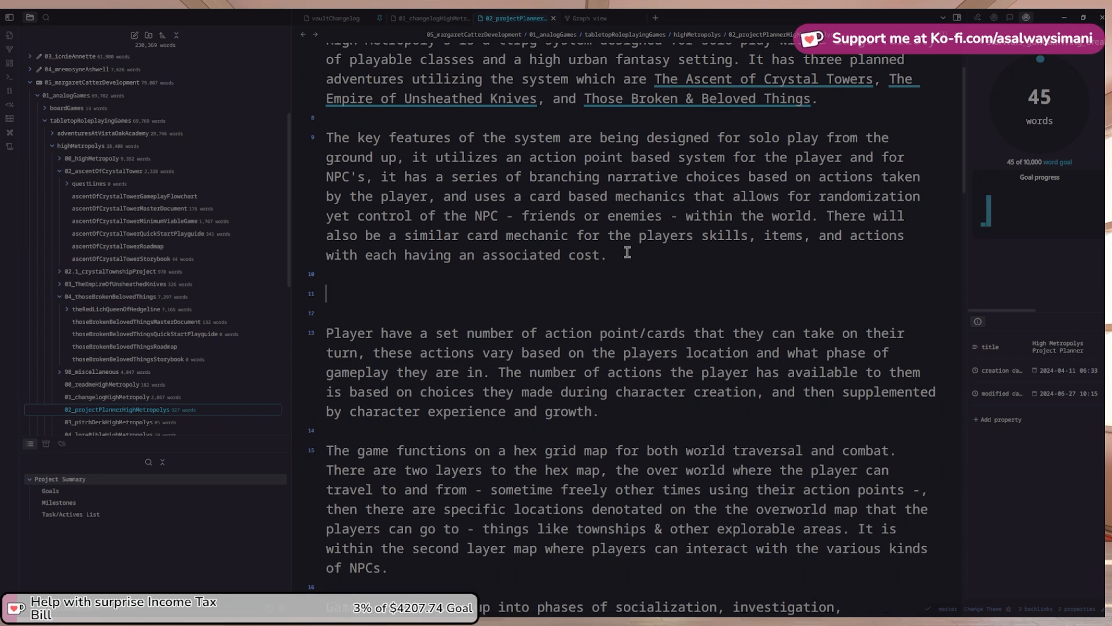
pyautogui.write('As High Metropoly i')
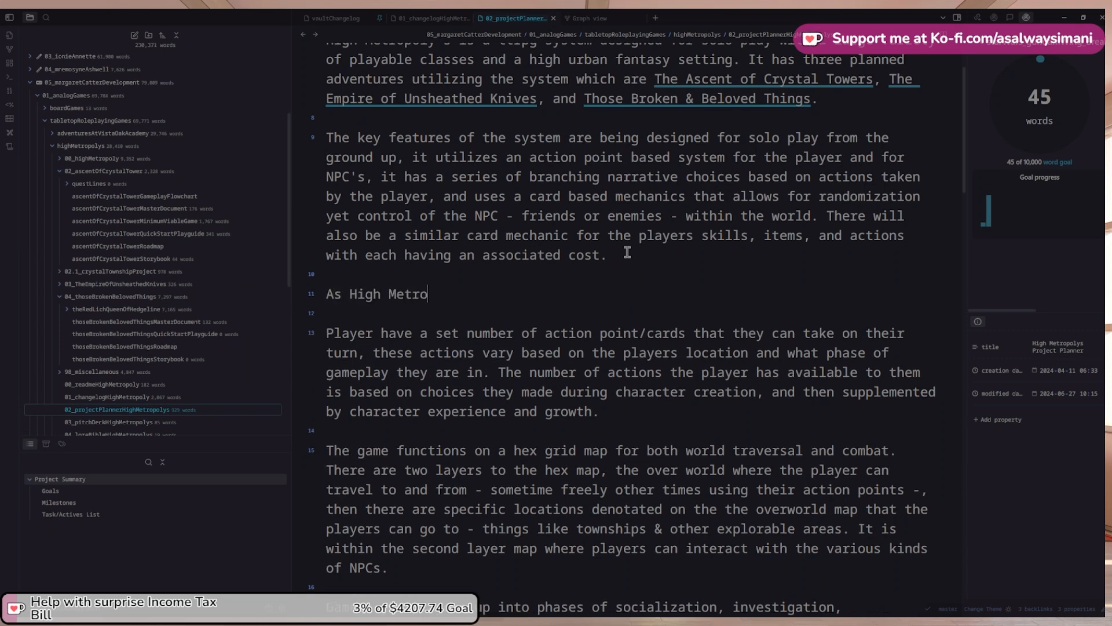
pyautogui.press('BackSpace')
pyautogui.press('BackSpace')
pyautogui.write("'s is designed for")
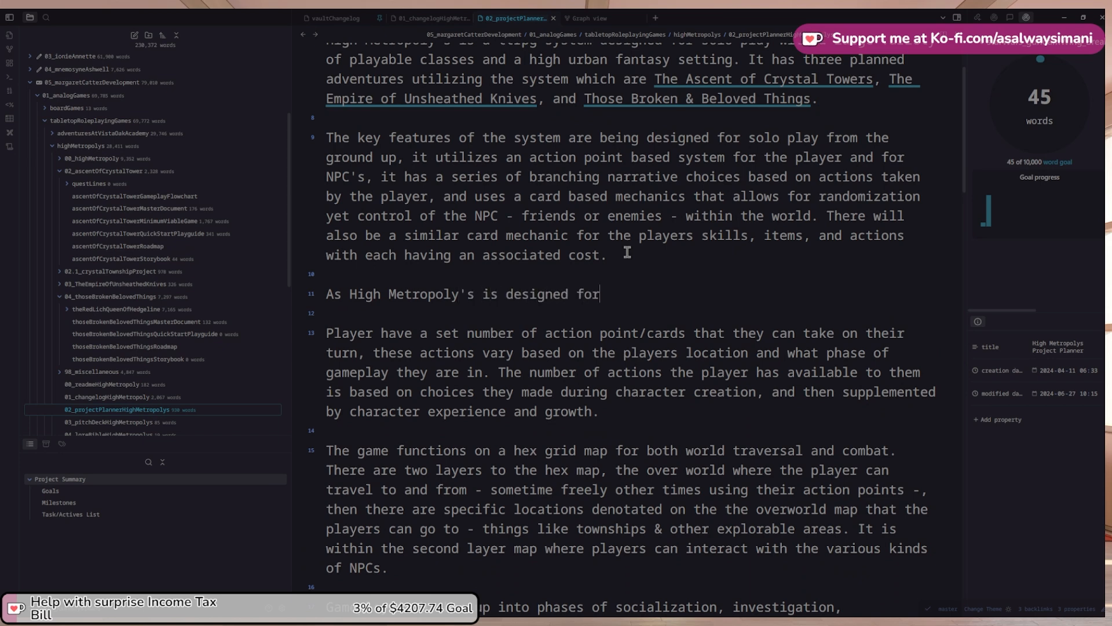
pyautogui.write(' solo gameplay')
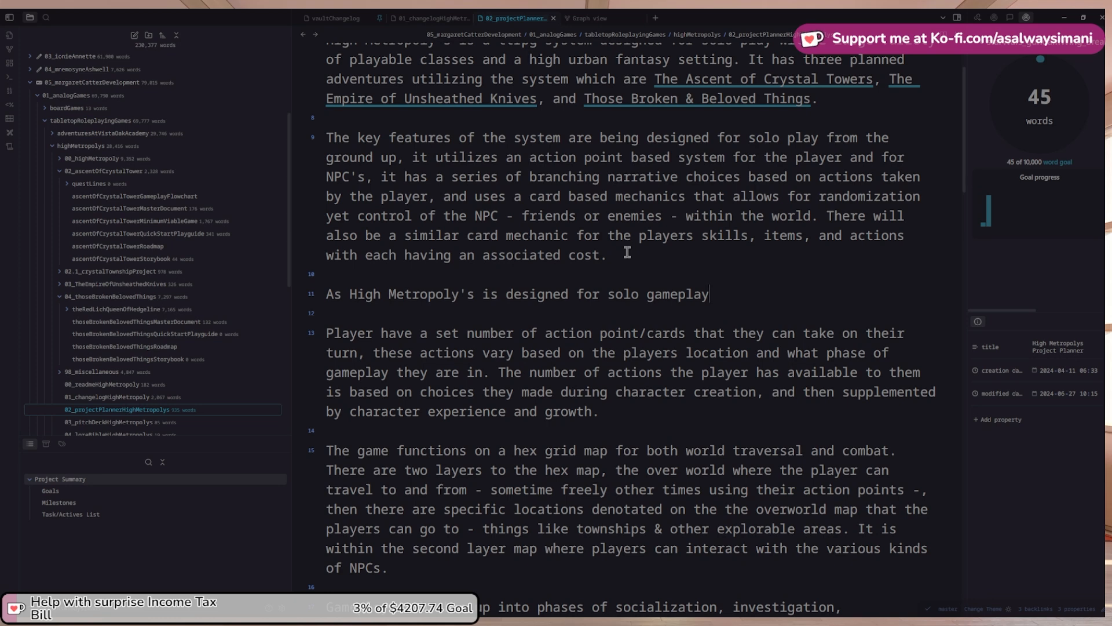
pyautogui.press('Home')
pyautogui.press('Delete')
pyautogui.press('Delete')
pyautogui.press('Delete')
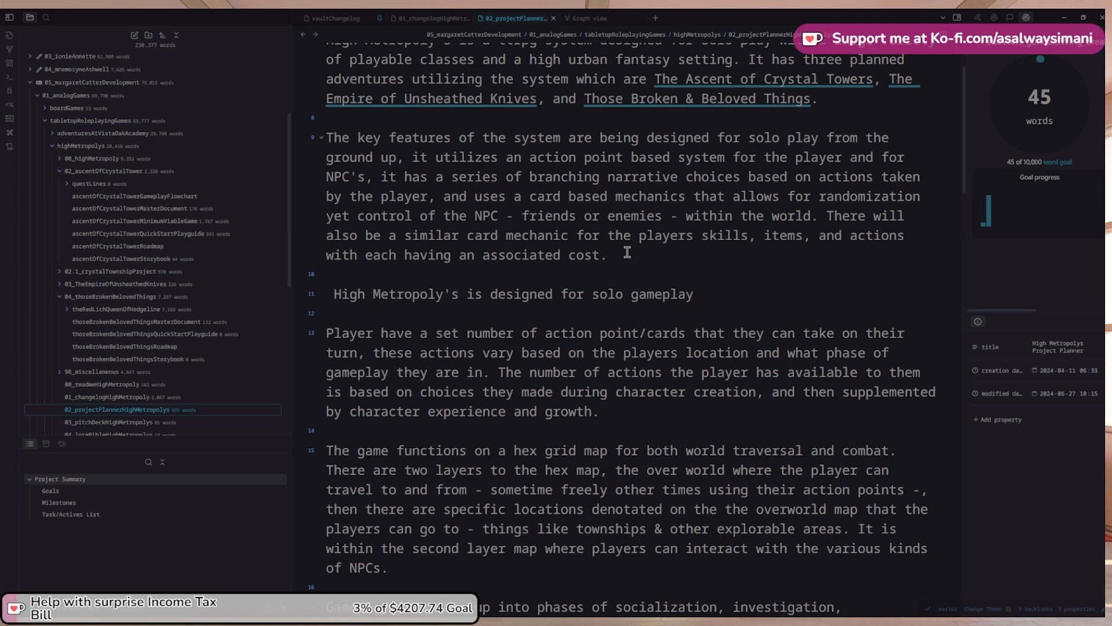
pyautogui.hotkey('ctrl', 'z')
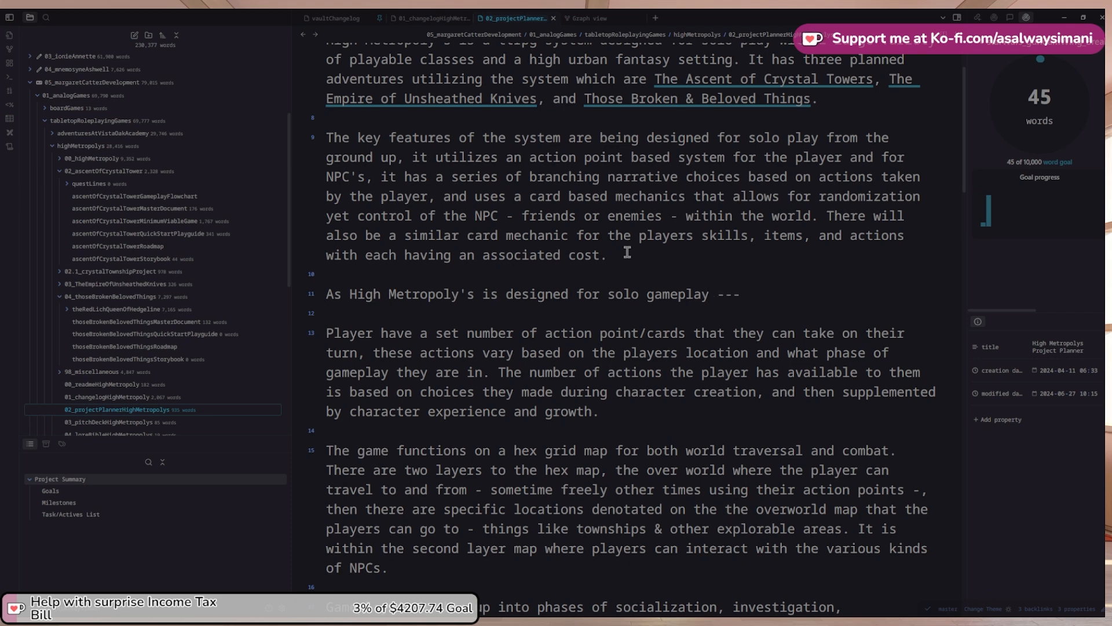
pyautogui.scroll(-2, 675, 354)
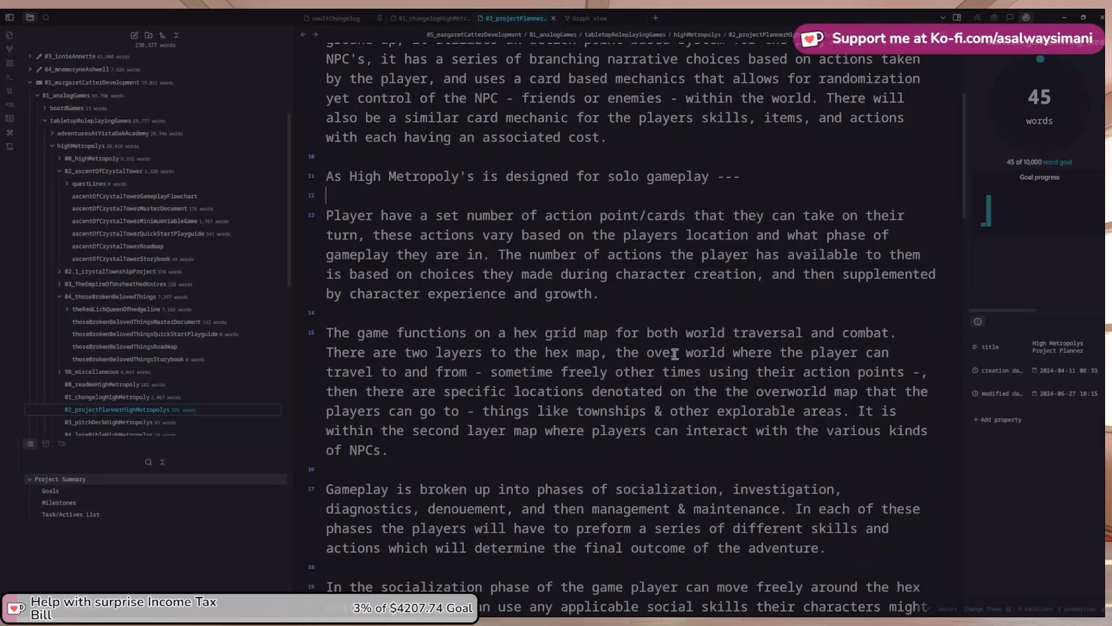
pyautogui.scroll(-1, 675, 354)
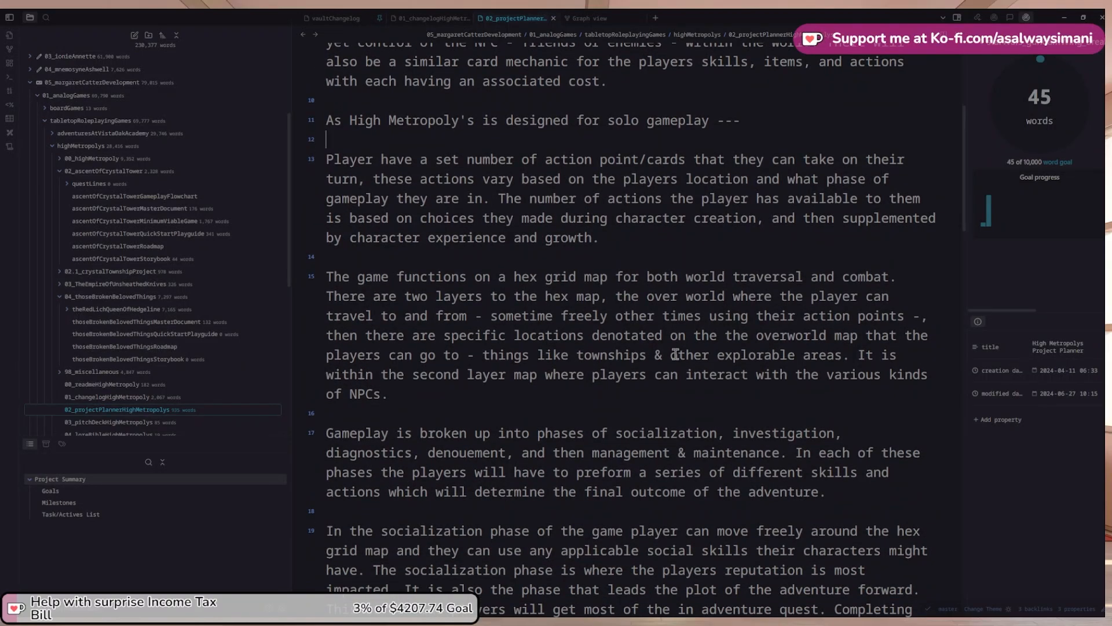
pyautogui.scroll(1, 565, 383)
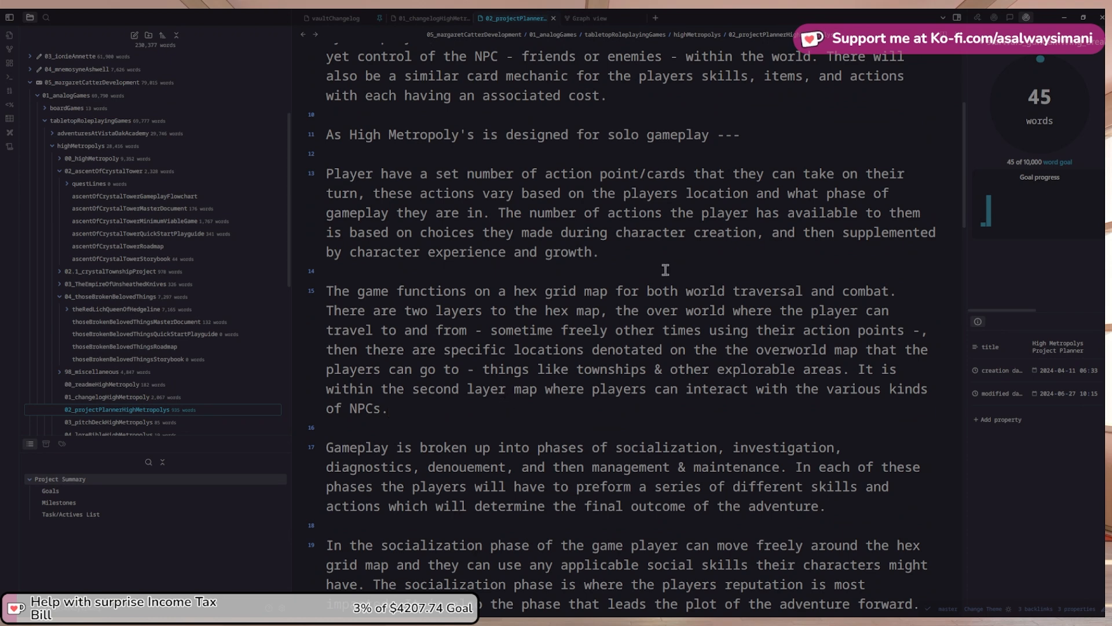
# Start a paragraph after the action-points one: 'Within High Metropoly's cards are used for actions'
pyautogui.click(642, 252)
pyautogui.press('Return')
pyautogui.press('Return')
pyautogui.write('Wiut')
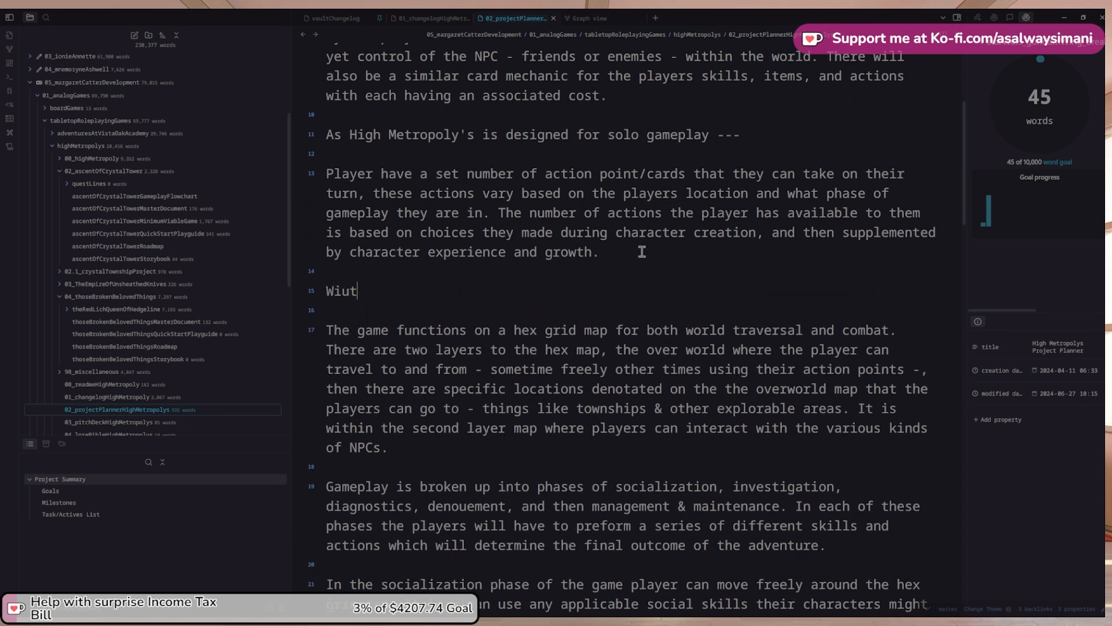
pyautogui.press('BackSpace')
pyautogui.press('BackSpace')
pyautogui.write('thin High Metro')
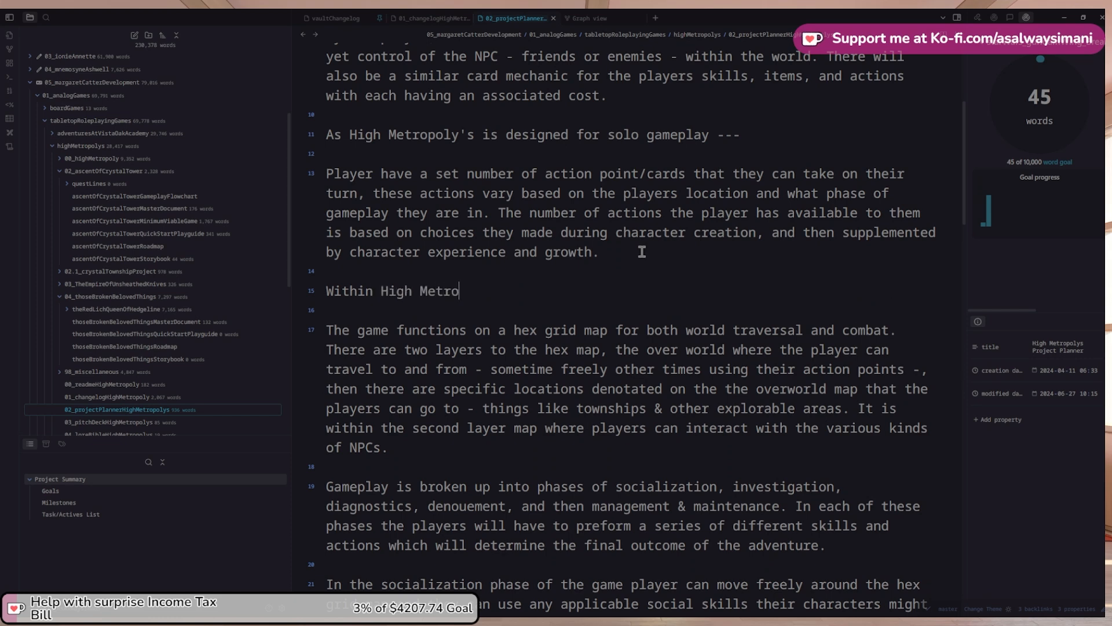
pyautogui.write("poly's cards are use")
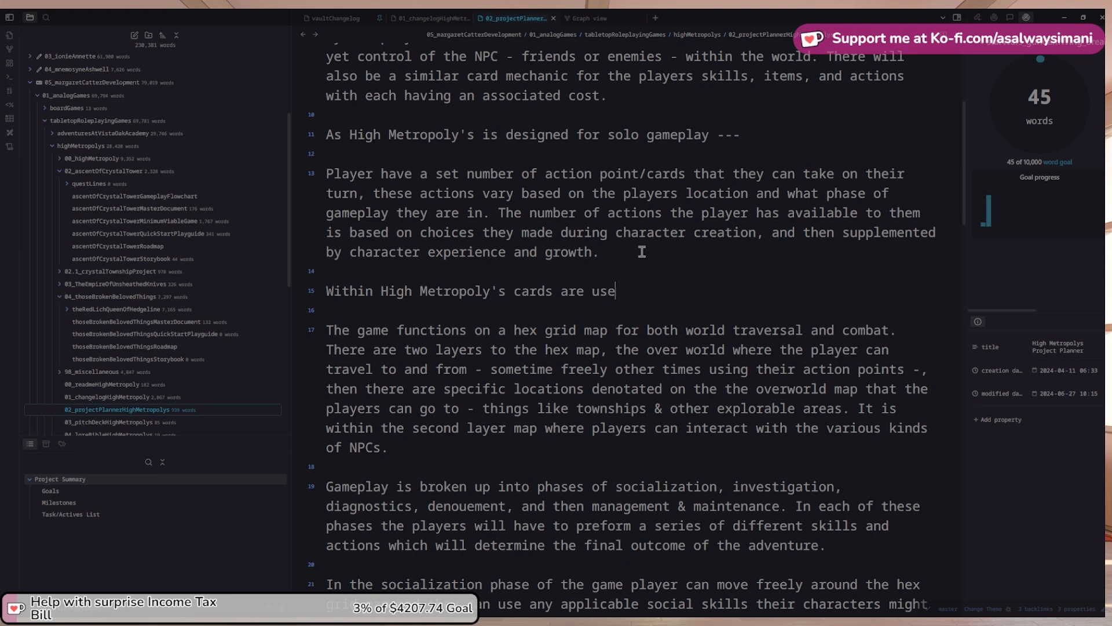
pyautogui.write('d for ac')
pyautogui.write('tions')
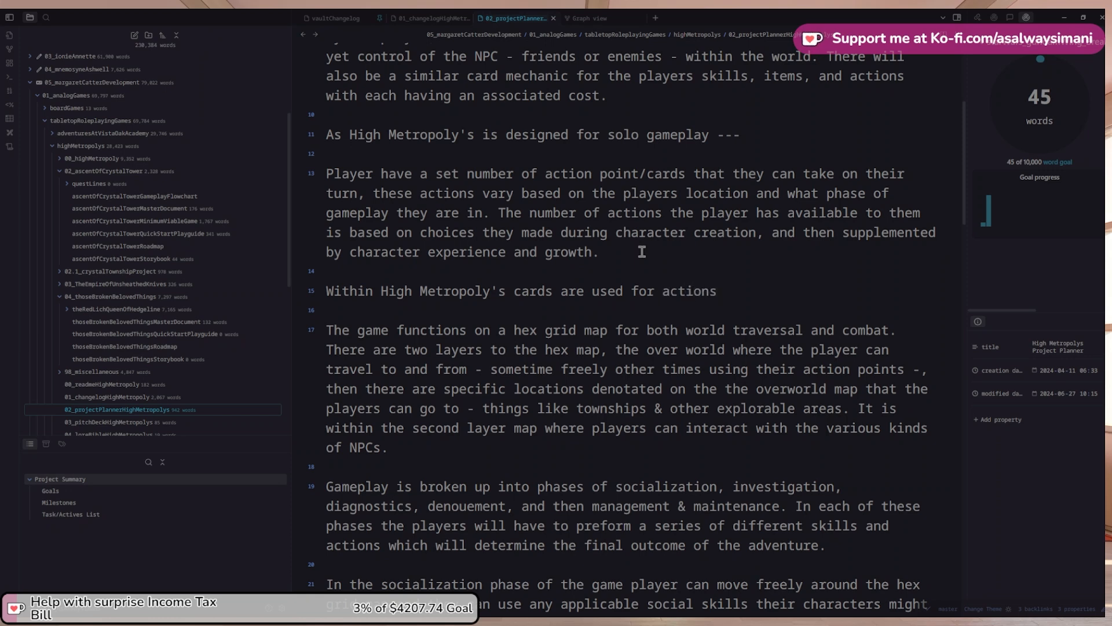
pyautogui.write('all a')
pyautogui.hotkey('ctrl', 'Left')
pyautogui.hotkey('ctrl', 'shift', 'Left')
pyautogui.press('BackSpace')
pyautogui.press('End')
# Continue with skills and items, saying action cards suit gameplay phases, specific to one or more phases
pyautogui.write('skills, and items.')
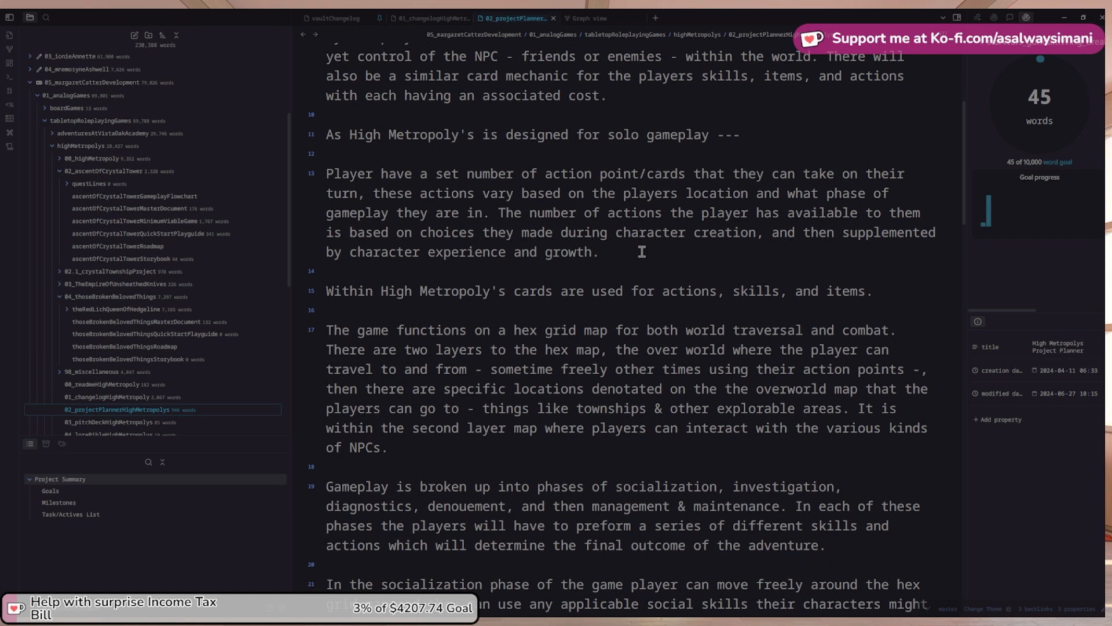
pyautogui.write(' Action cards b')
pyautogui.press('BackSpace')
pyautogui.write('cards be')
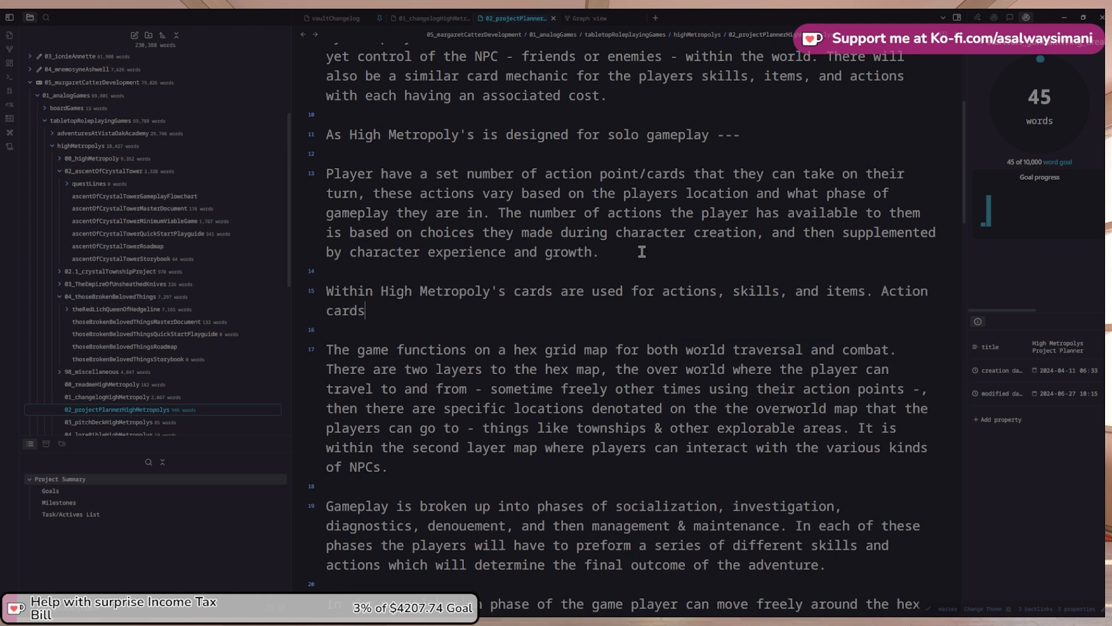
pyautogui.press('BackSpace')
pyautogui.press('BackSpace')
pyautogui.write('ha')
pyautogui.press('BackSpace')
pyautogui.press('BackSpace')
pyautogui.write('belong')
pyautogui.write(' in')
pyautogui.hotkey('ctrl', 'shift', 'Left')
pyautogui.hotkey('ctrl', 'shift', 'Left')
pyautogui.hotkey('ctrl', 'shift', 'Left')
pyautogui.hotkey('ctrl', 'shift', 'Right')
pyautogui.write('are used for the different')
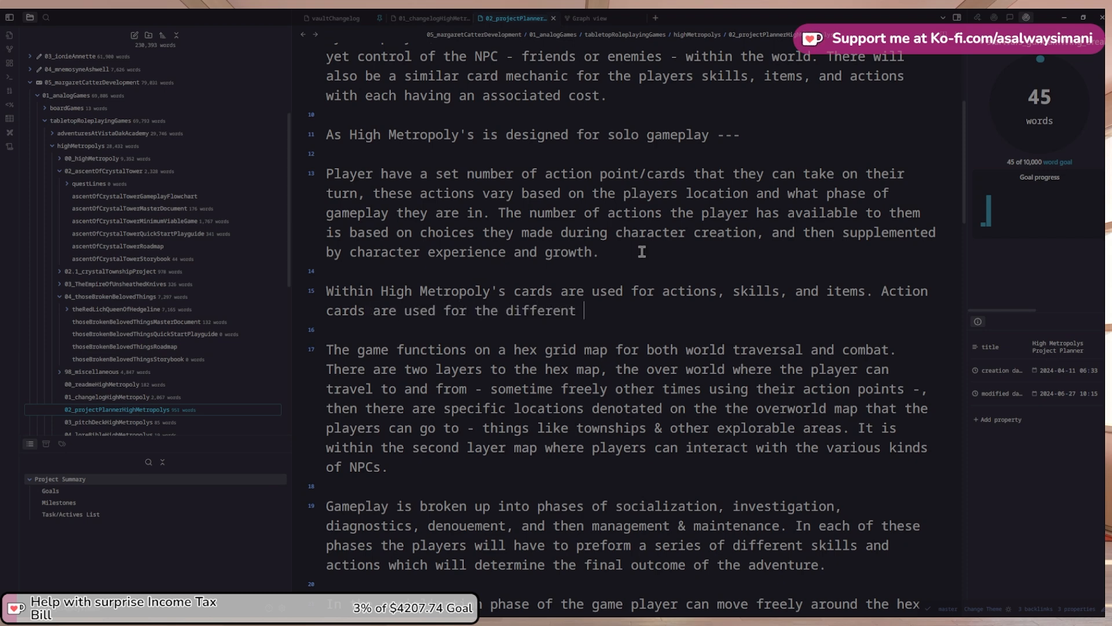
pyautogui.write(' phases of gameplay')
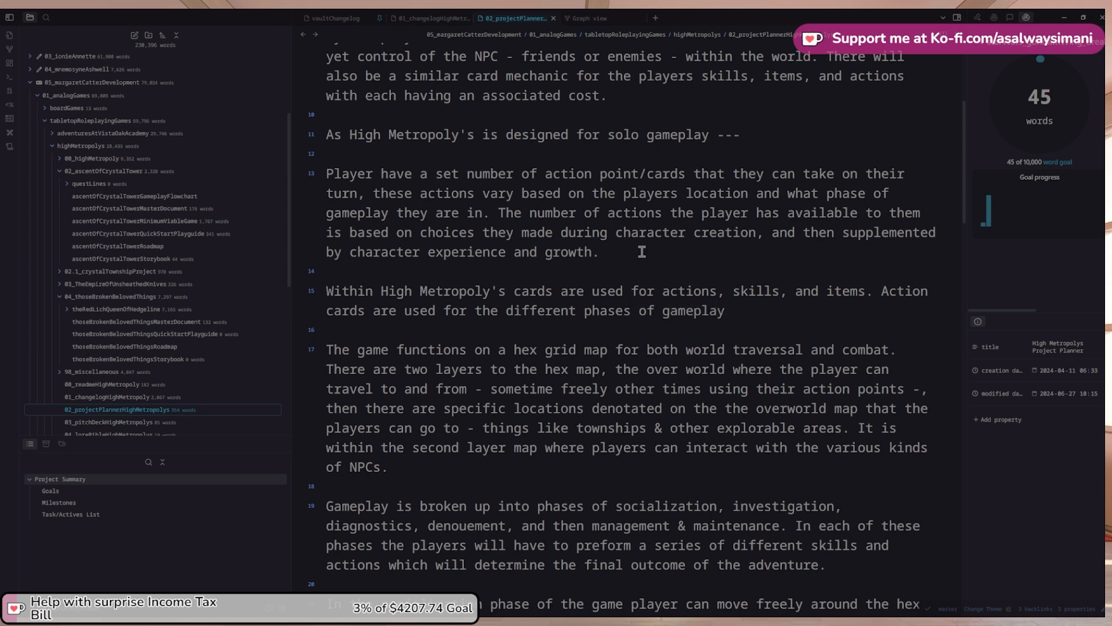
pyautogui.write(' being specific ')
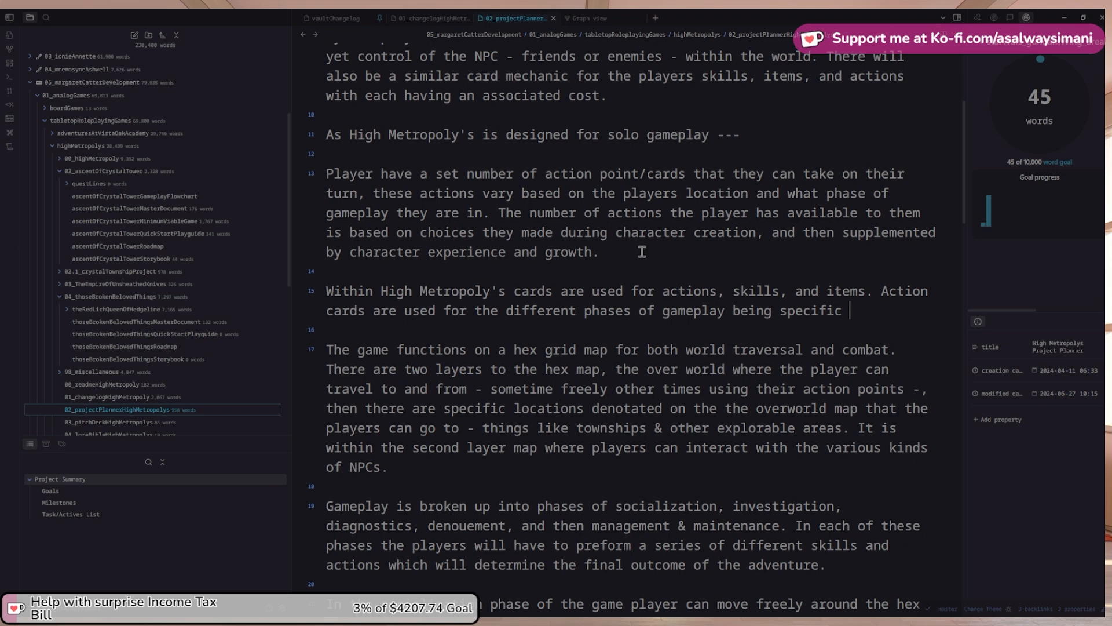
pyautogui.write('to one or more phases.')
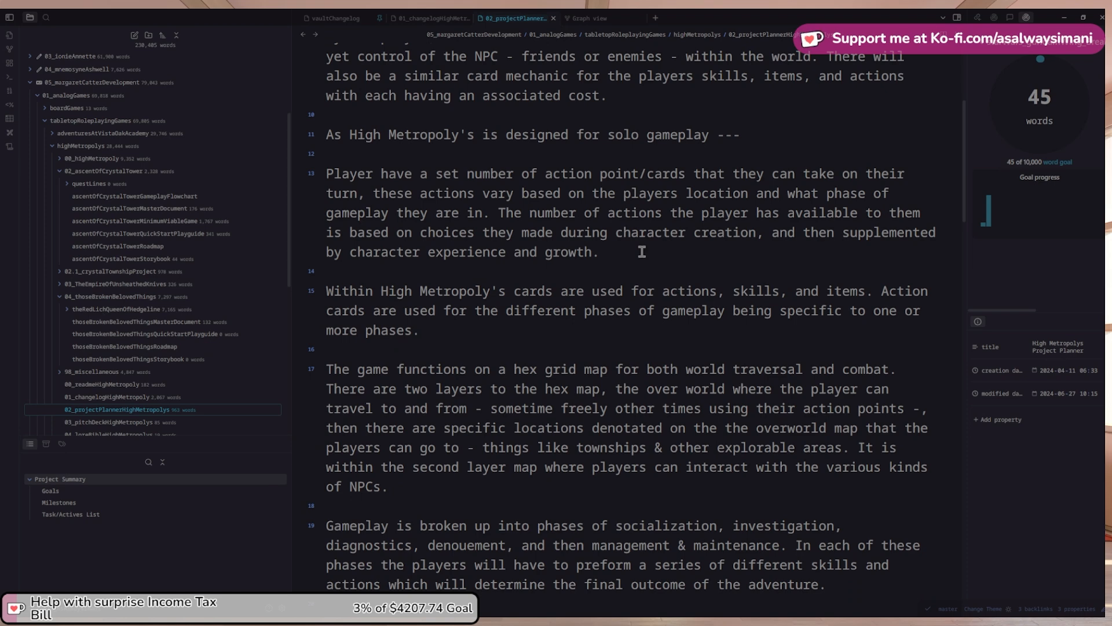
# Begin a new paragraph: 'Players start with a limited deck when they start playing.'
pyautogui.press('Return')
pyautogui.press('Return')
pyautogui.write('Play')
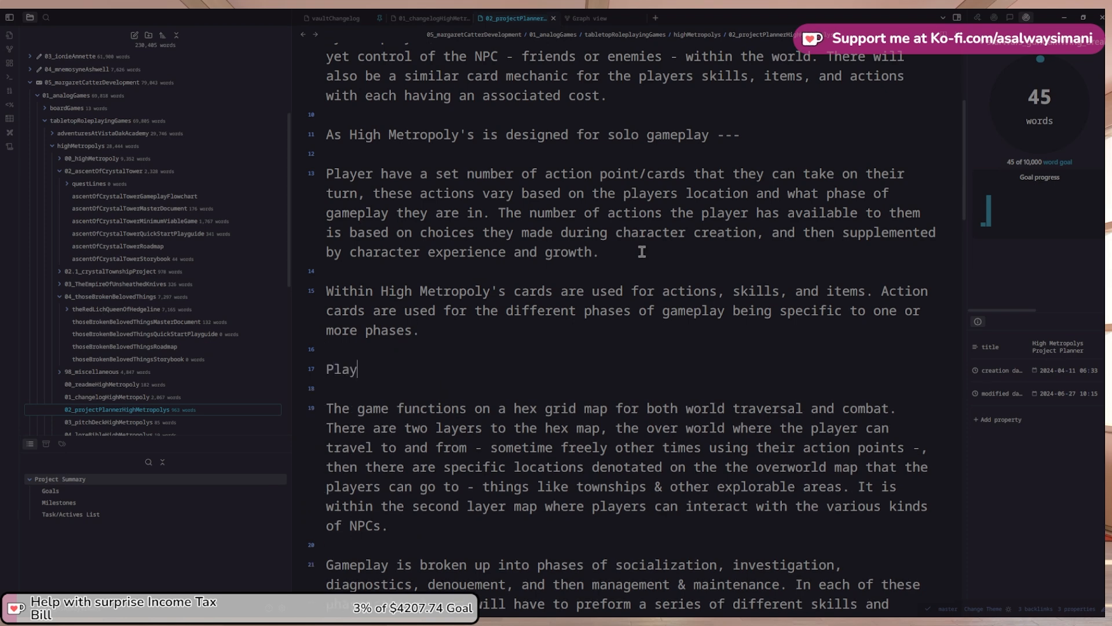
pyautogui.write('ers have a')
pyautogui.press('BackSpace')
pyautogui.press('BackSpace')
pyautogui.press('BackSpace')
pyautogui.press('BackSpace')
pyautogui.press('BackSpace')
pyautogui.write('start with')
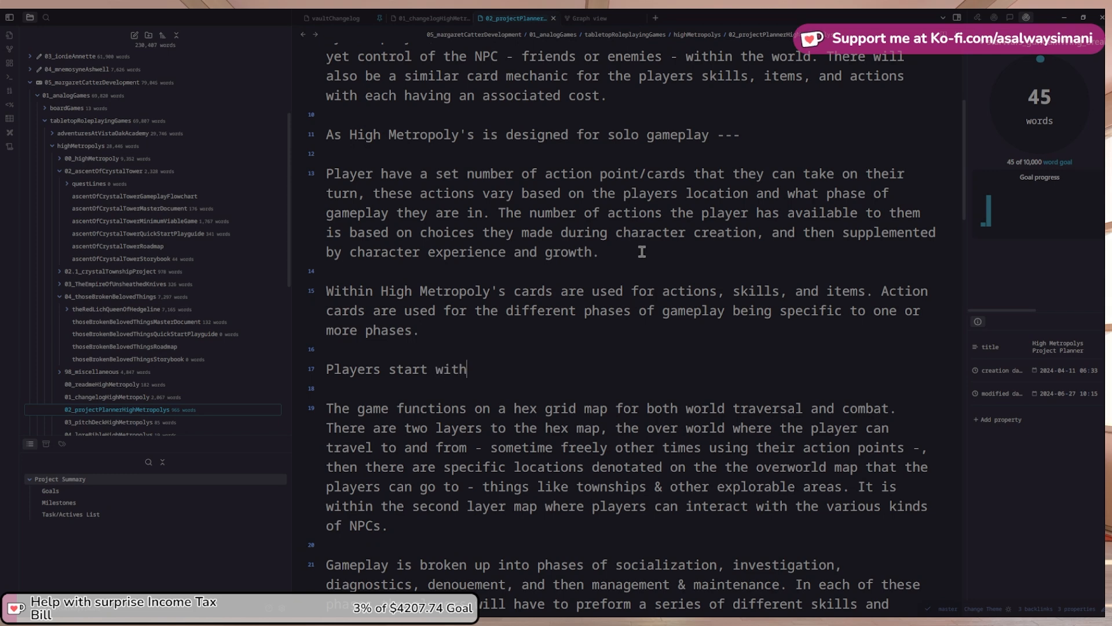
pyautogui.write('  m')
pyautogui.press('BackSpace')
pyautogui.write('limited deck when they start ')
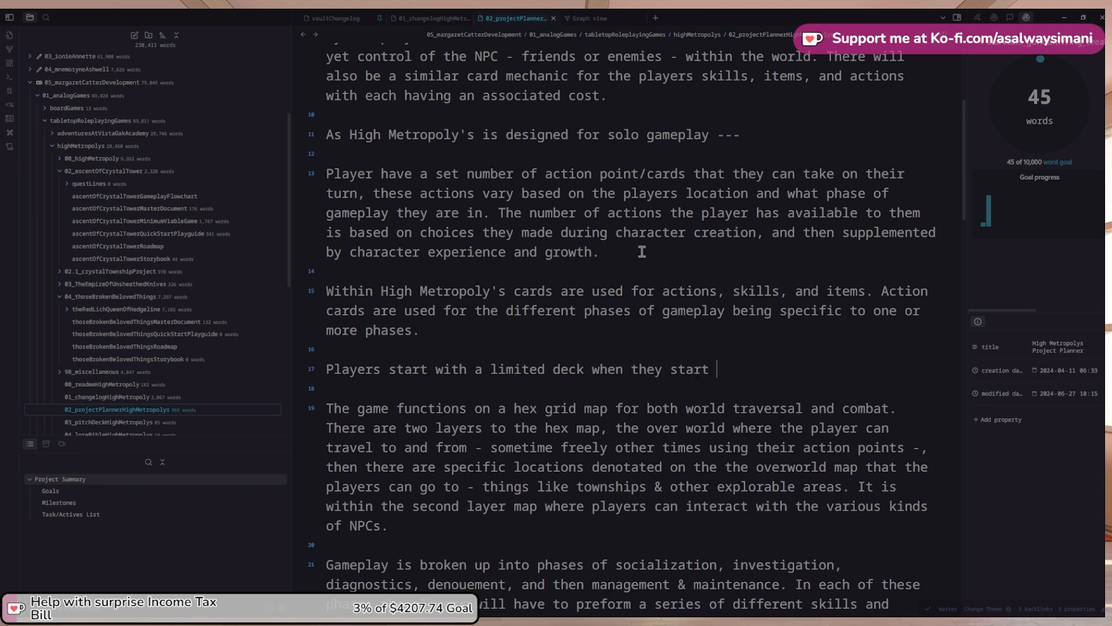
pyautogui.write('playing. The')
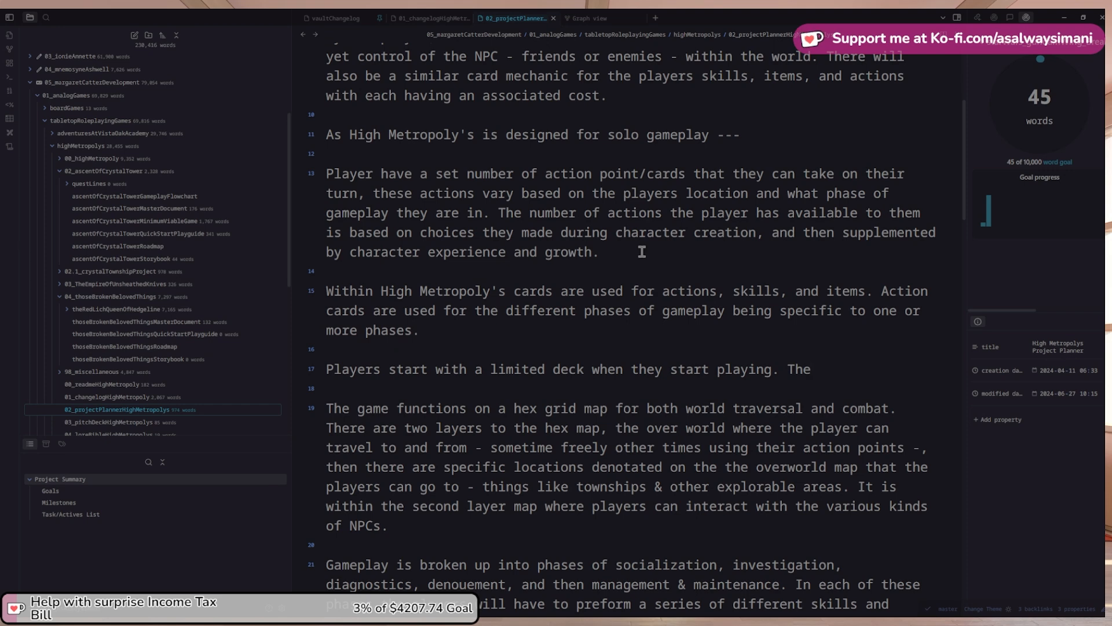
pyautogui.press('BackSpace')
pyautogui.press('BackSpace')
pyautogui.write('O')
pyautogui.write(' They wil')
pyautogui.write('l start with')
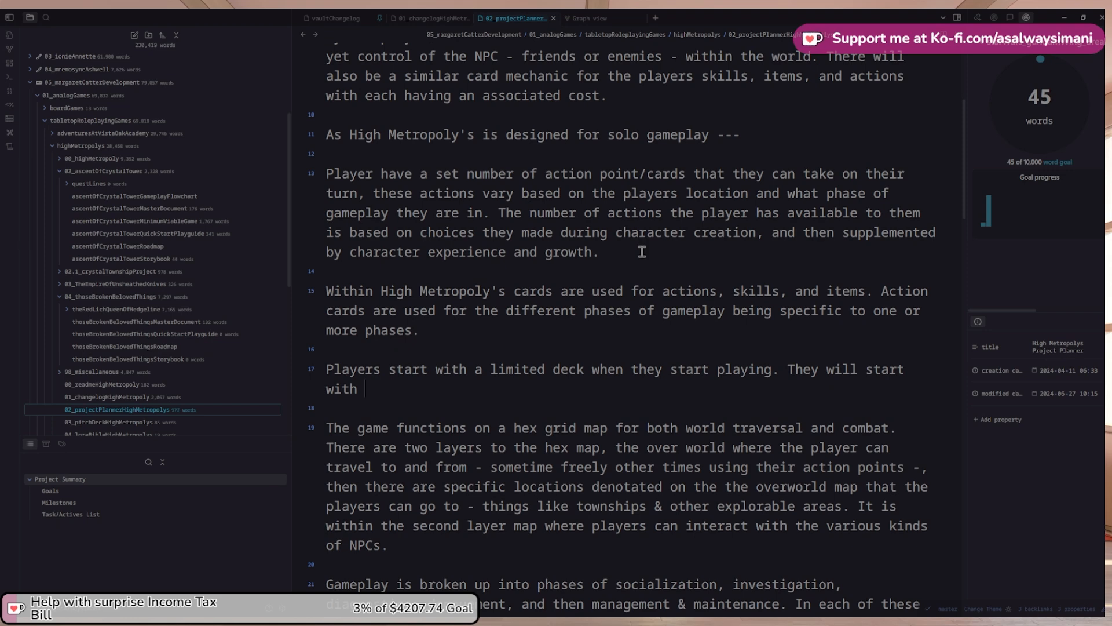
# Add that the starting deck is built from the character created and contains their basic starting gear
pyautogui.hotkey('ctrl', 'shift', 'Left')
pyautogui.hotkey('ctrl', 'shift', 'Left')
pyautogui.hotkey('ctrl', 'shift', 'Left')
pyautogui.hotkey('ctrl', 'shift', 'Left')
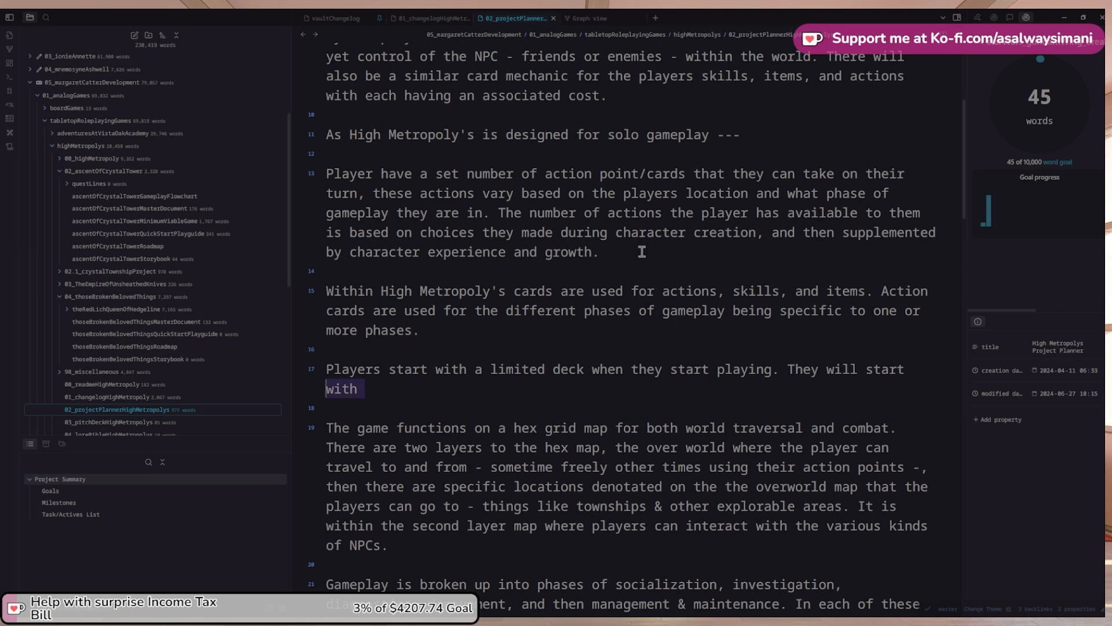
pyautogui.write('Their star')
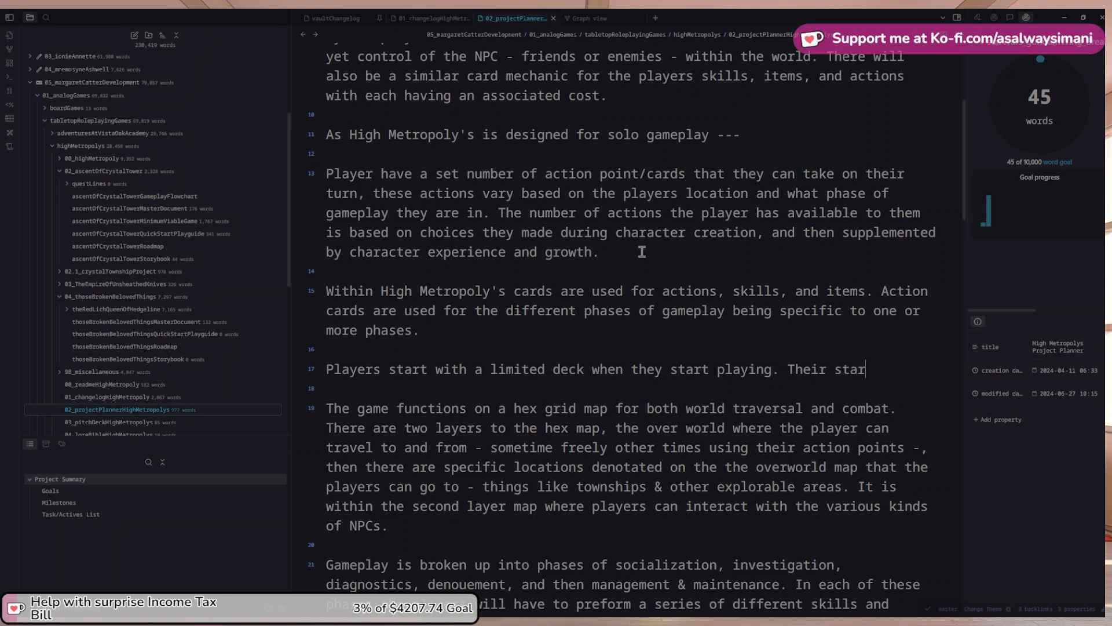
pyautogui.write('ting deck is bui')
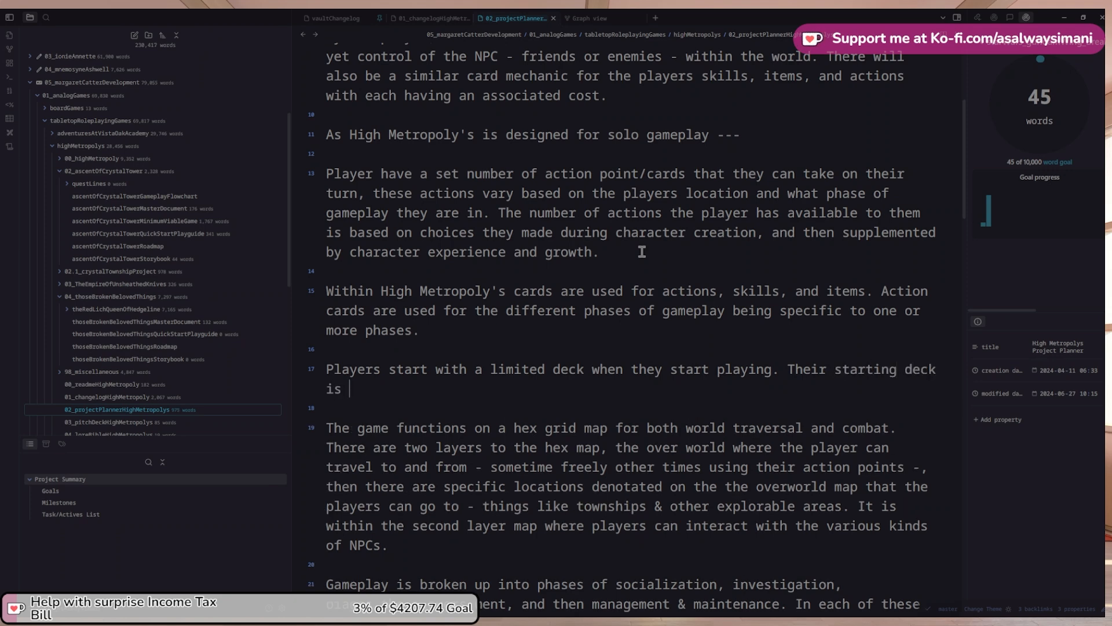
pyautogui.press('BackSpace')
pyautogui.write('ilt up based on the c')
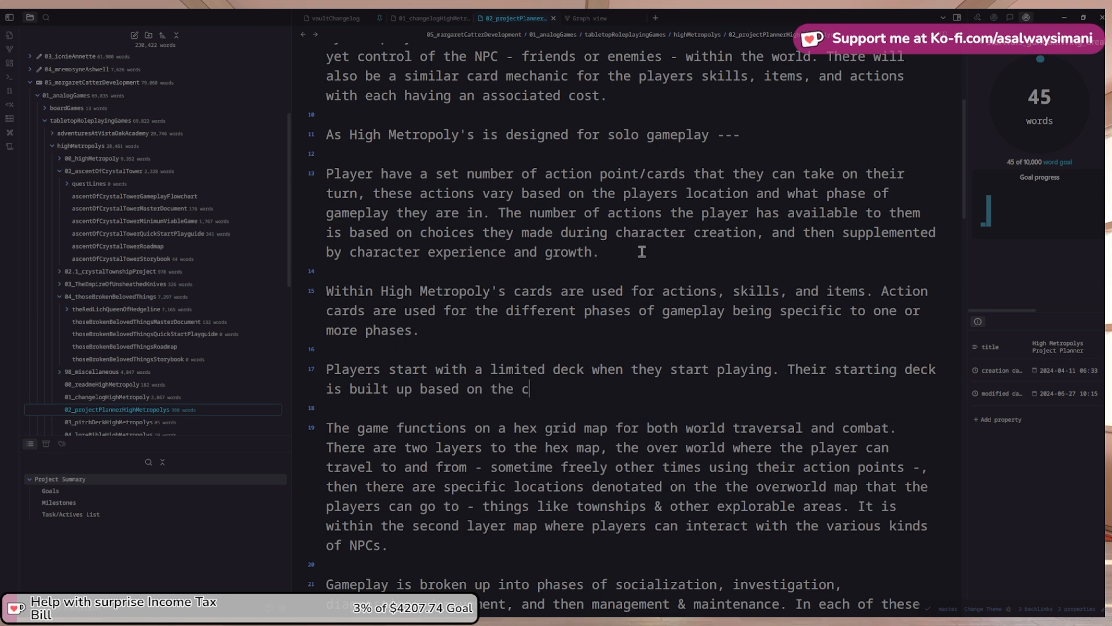
pyautogui.write('haracter they c')
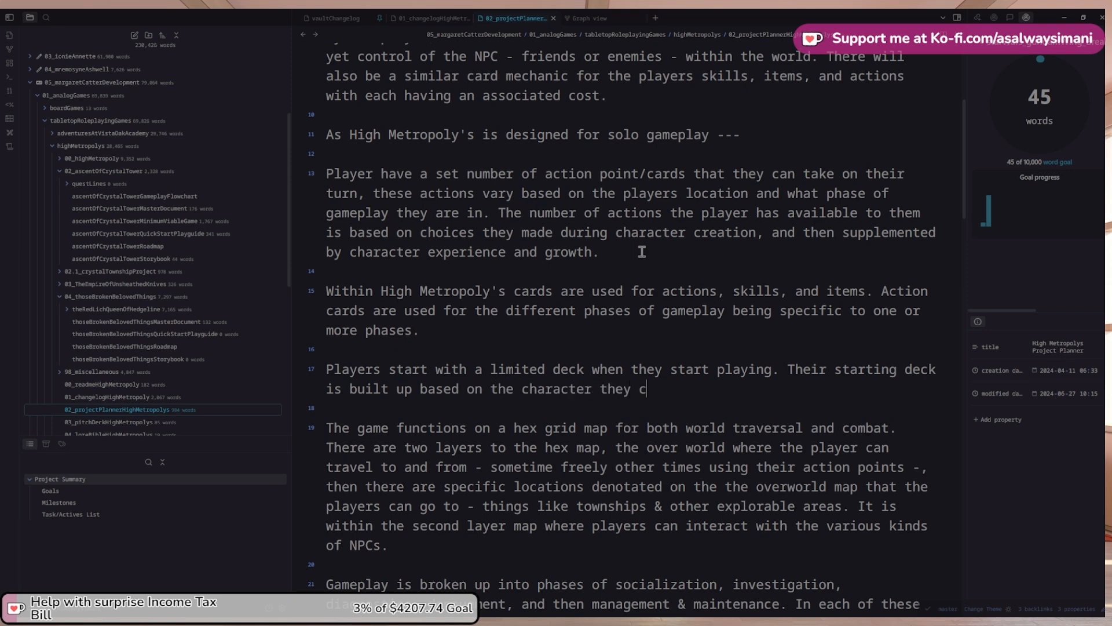
pyautogui.write('reated,')
pyautogui.write(' blah')
pyautogui.hotkey('ctrl', 'shift', 'Left')
pyautogui.hotkey('ctrl', 'shift', 'Left')
pyautogui.press('BackSpace')
pyautogui.write(',')
pyautogui.press('BackSpace')
pyautogui.write('and ca')
pyautogui.write('ntains ')
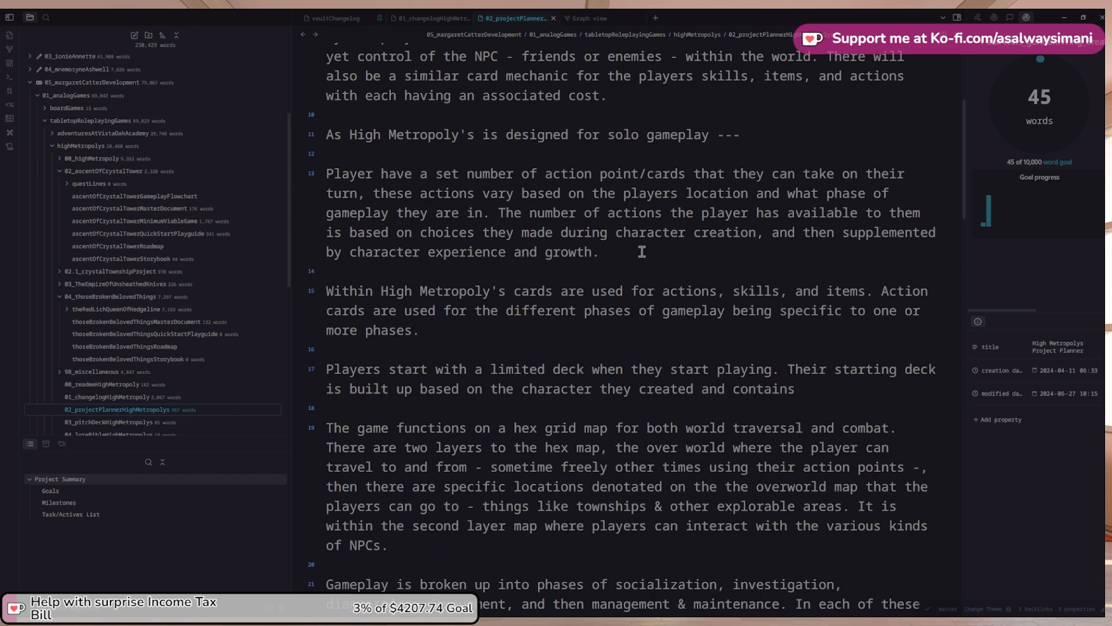
pyautogui.write('theif')
pyautogui.press('BackSpace')
pyautogui.press('BackSpace')
pyautogui.write('r basic starting gear')
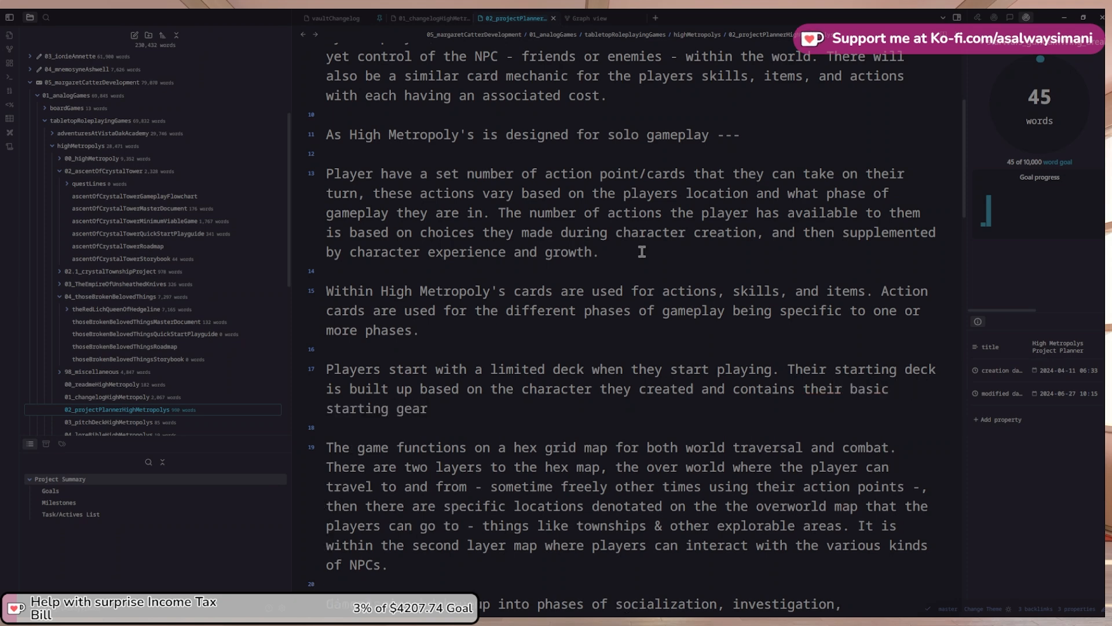
# List basic starting items, basic movement cards, and action cards set by chosen skills and their level
pyautogui.hotkey('ctrl', 'shift', 'Left')
pyautogui.write('items, basic movement ')
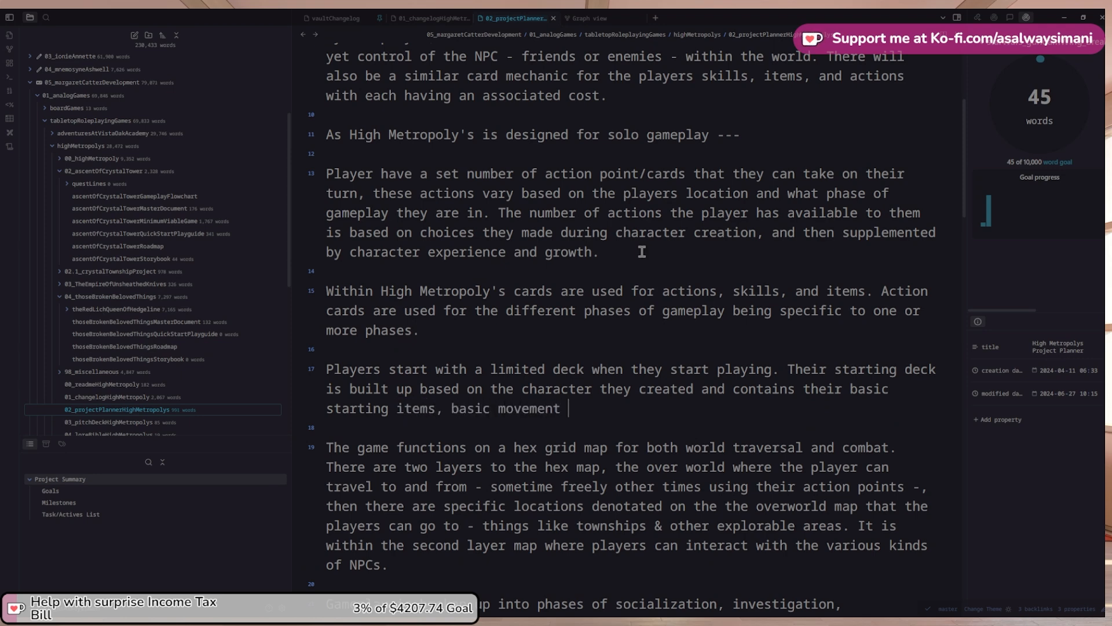
pyautogui.write('cards, and action ')
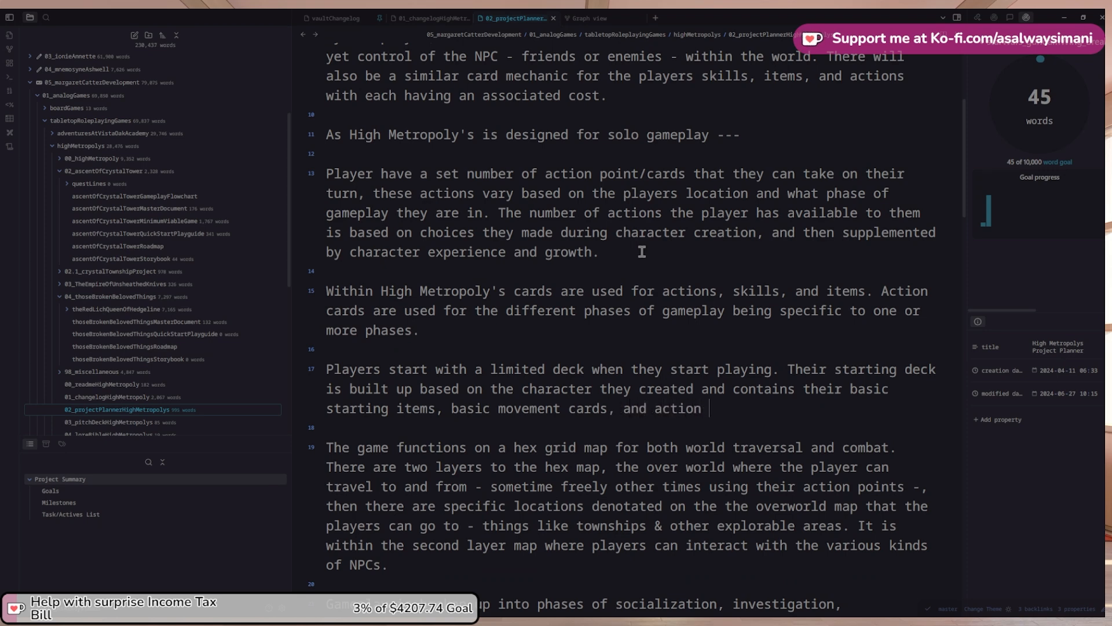
pyautogui.write('cards b')
pyautogui.write('e')
pyautogui.press('BackSpace')
pyautogui.write('ictacted by')
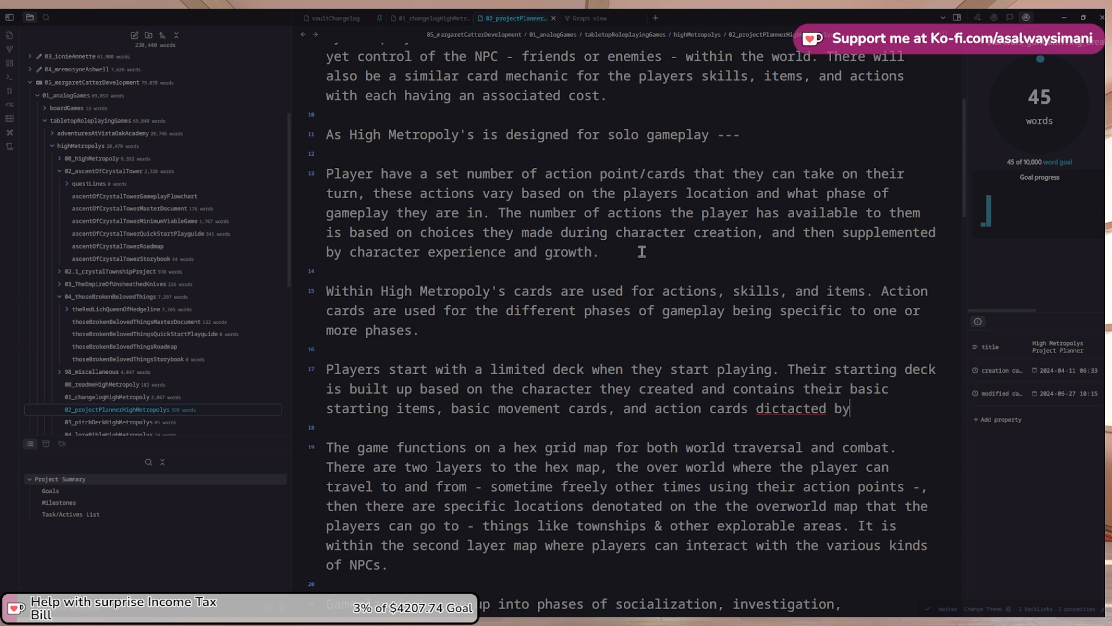
pyautogui.write(' the skills ')
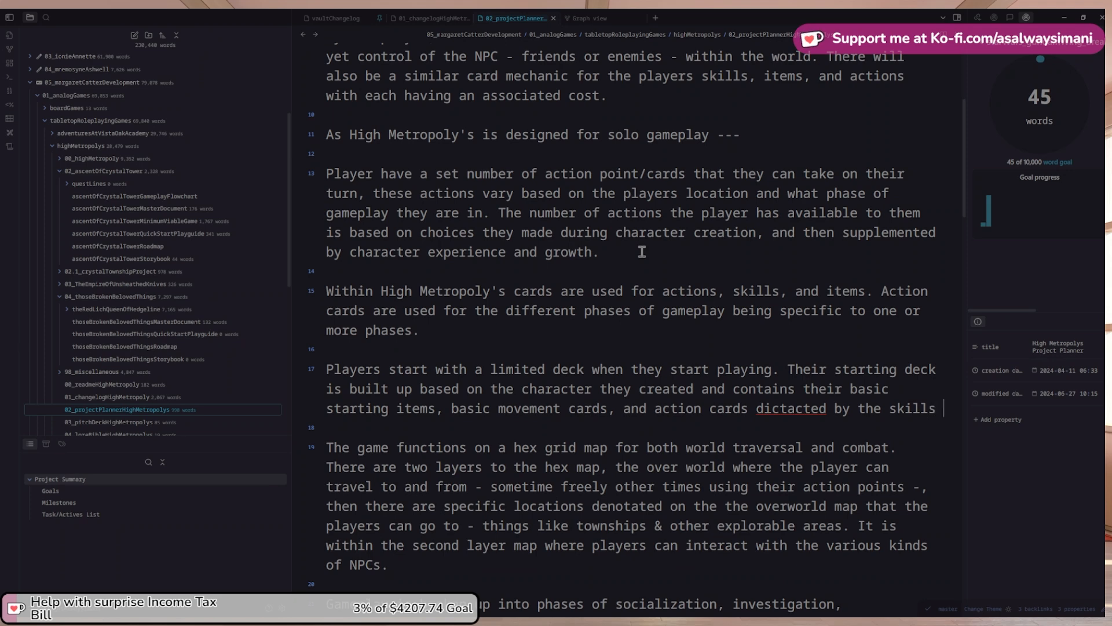
pyautogui.write('they ch')
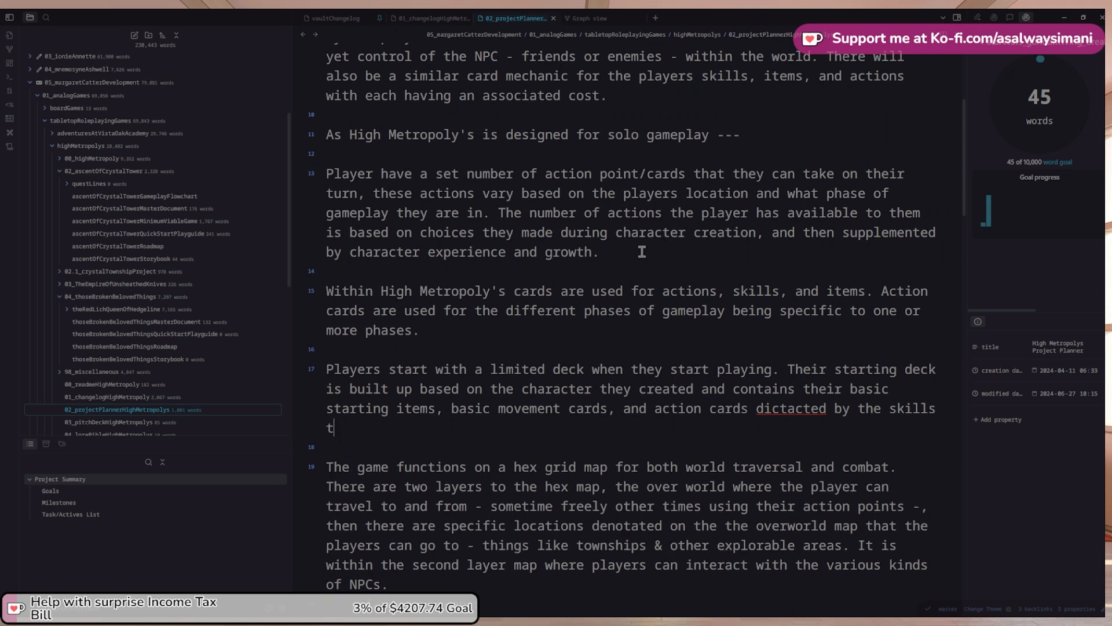
pyautogui.write('oi')
pyautogui.press('BackSpace')
pyautogui.press('BackSpace')
pyautogui.press('BackSpace')
pyautogui.press('BackSpace')
pyautogui.press('BackSpace')
pyautogui.press('BackSpace')
pyautogui.write('player cho')
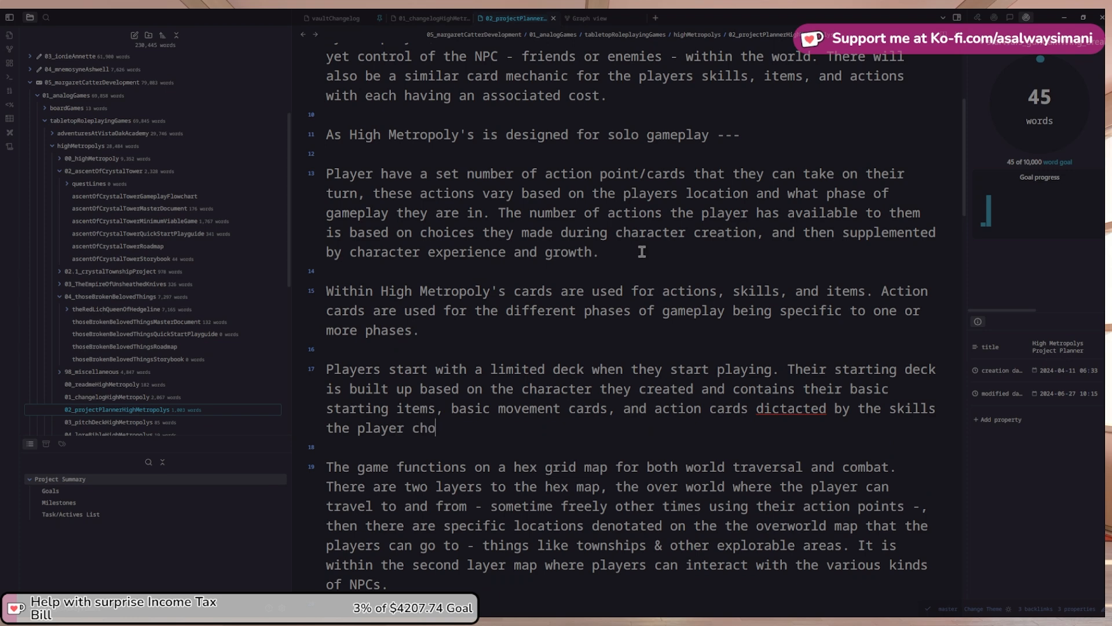
pyautogui.write('ose and the ')
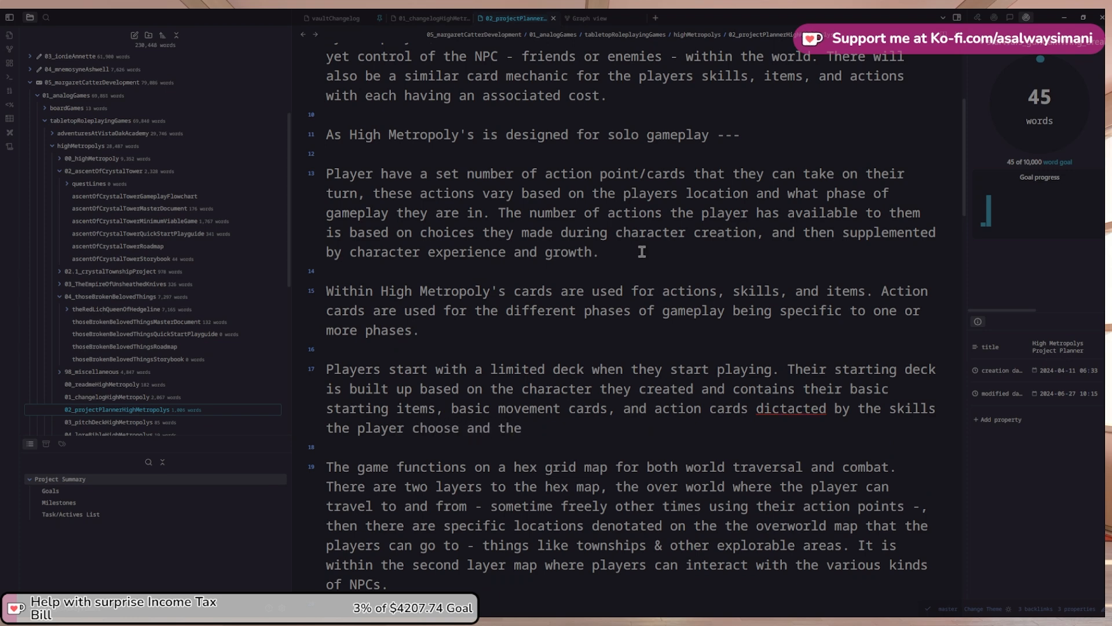
pyautogui.write('level t')
pyautogui.press('BackSpace')
pyautogui.write('said skills ')
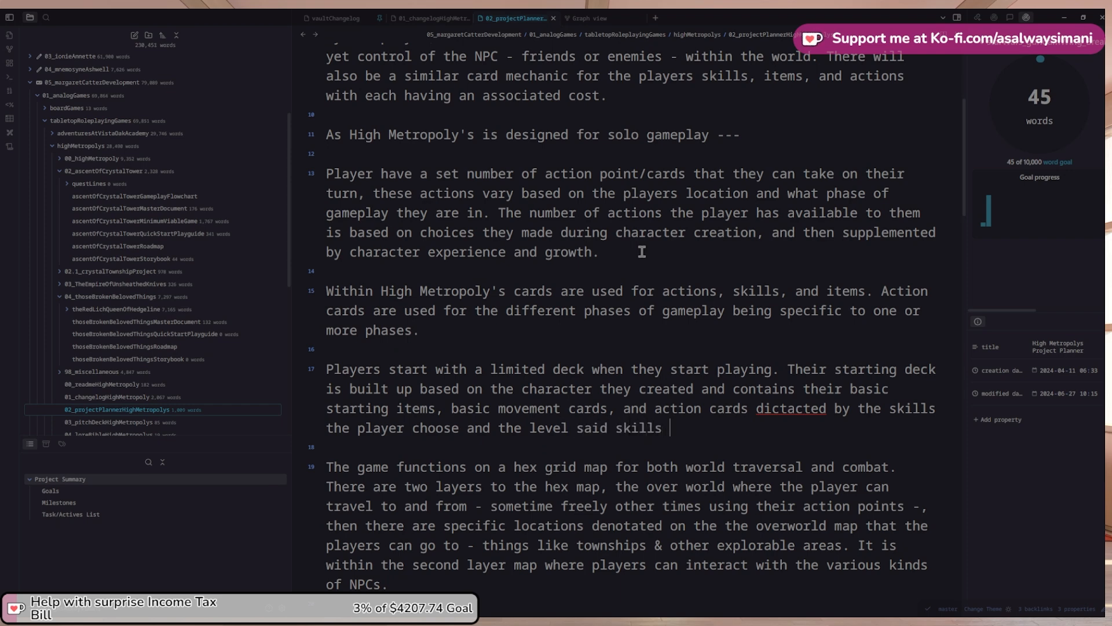
pyautogui.write('are.')
# Replace 'dictacted' with the suggested 'dictated' and review the starting-deck paragraph
pyautogui.rightClick(794, 408)
pyautogui.click(844, 196)
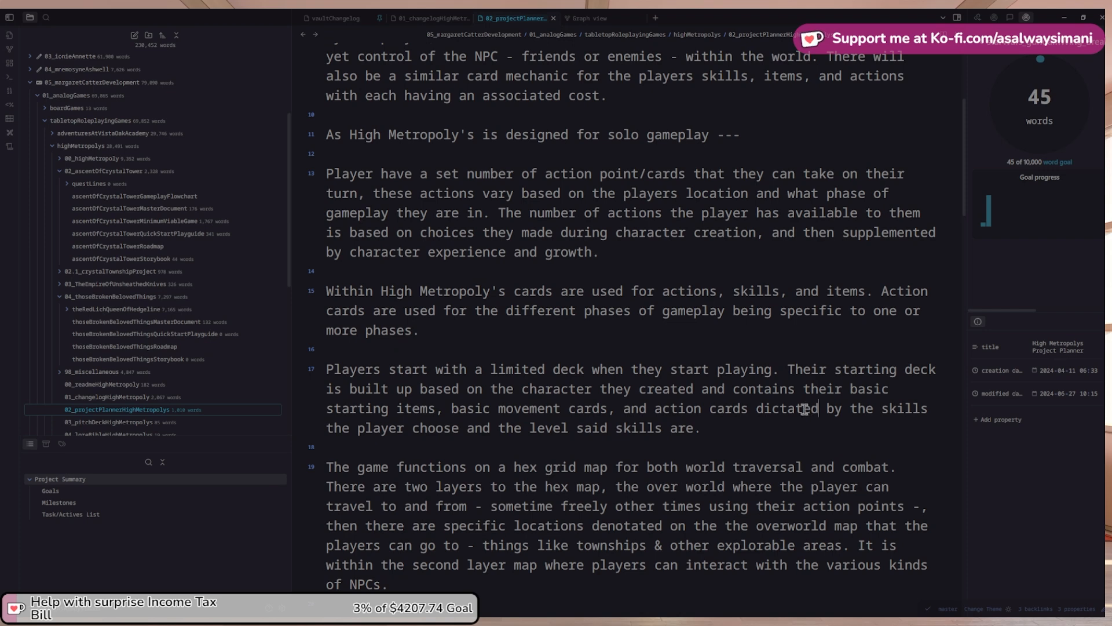
pyautogui.scroll(-1, 429, 449)
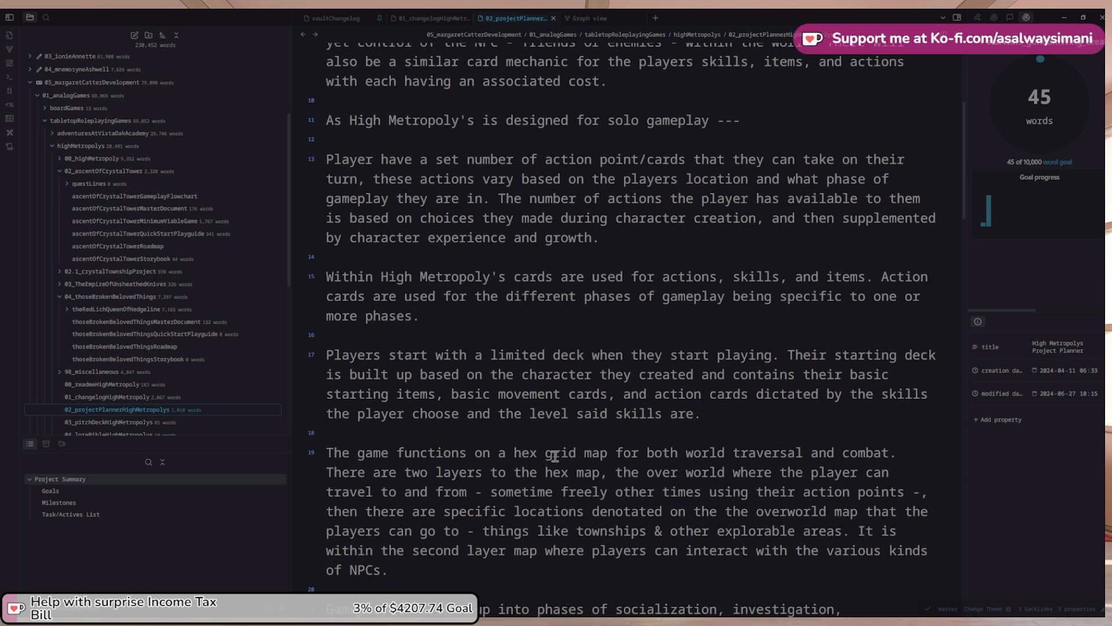
pyautogui.scroll(1, 555, 456)
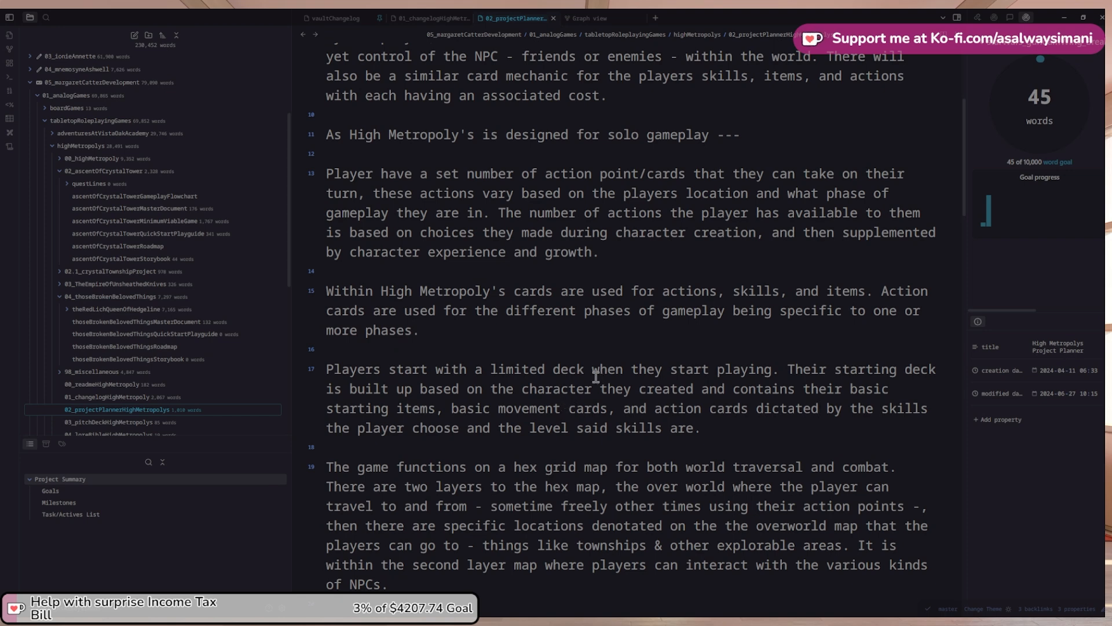
pyautogui.scroll(5, 477, 374)
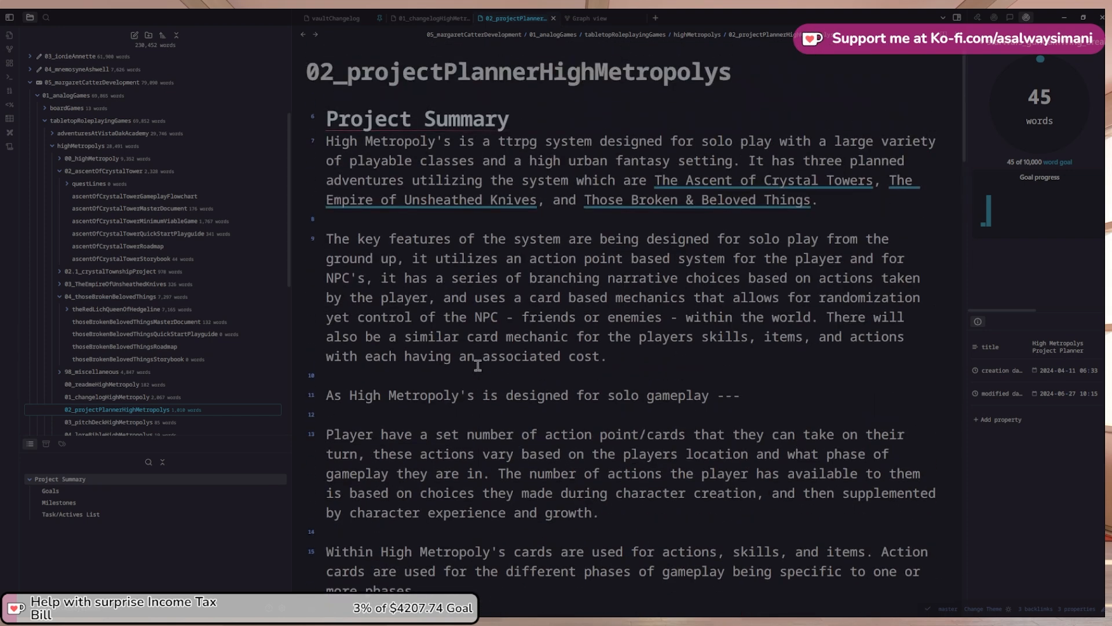
pyautogui.scroll(-2, 478, 366)
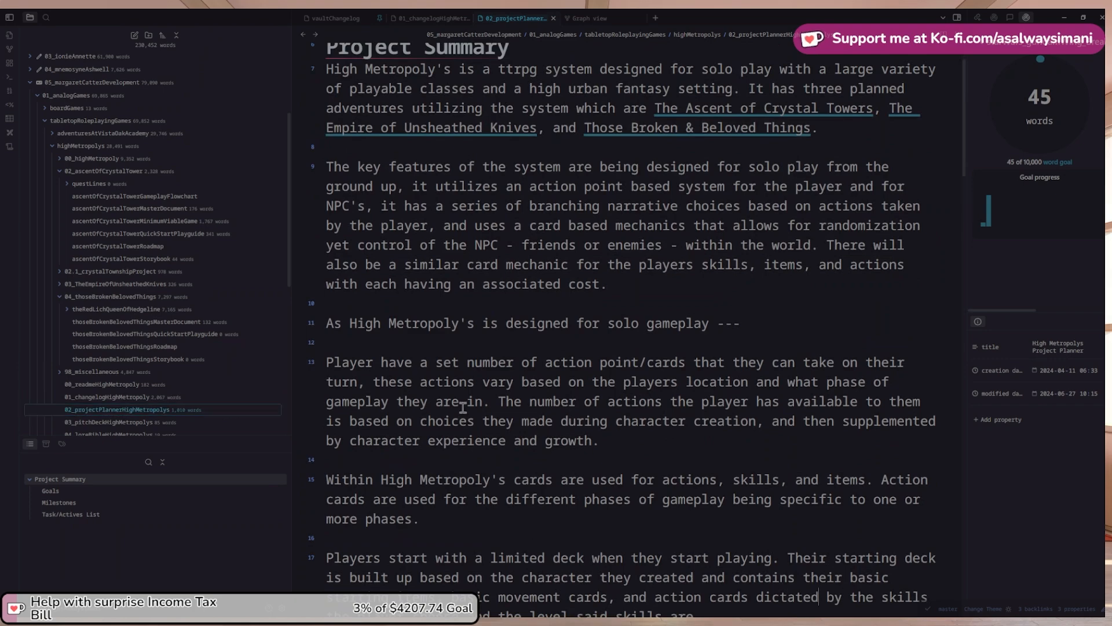
pyautogui.scroll(-4, 469, 404)
pyautogui.scroll(-20, 468, 404)
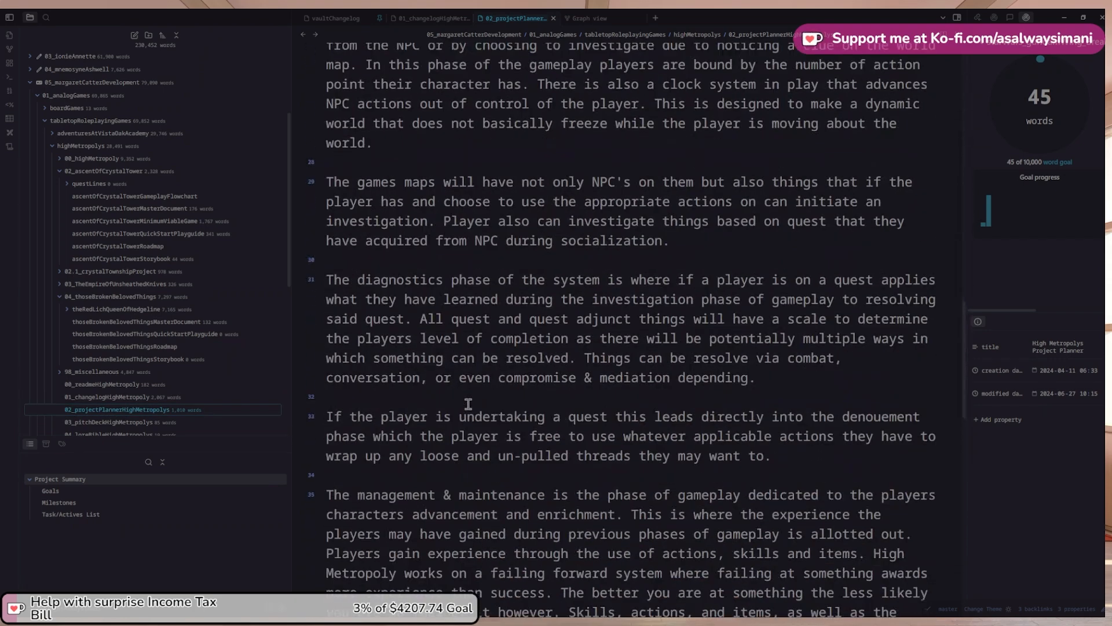
pyautogui.scroll(-7, 468, 408)
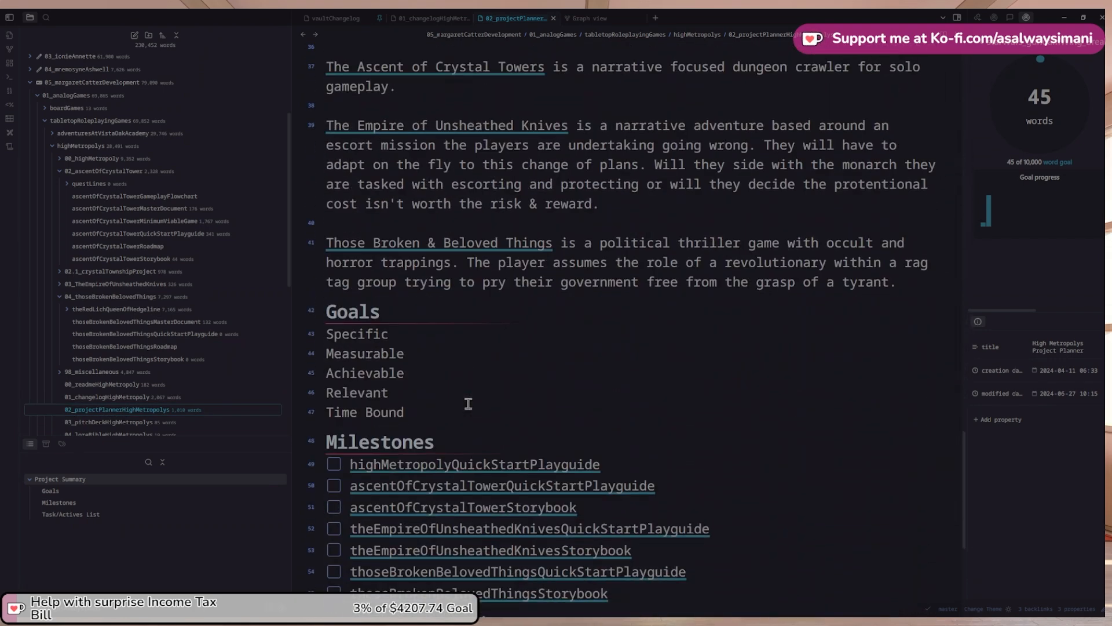
pyautogui.scroll(-4, 468, 404)
pyautogui.scroll(16, 468, 402)
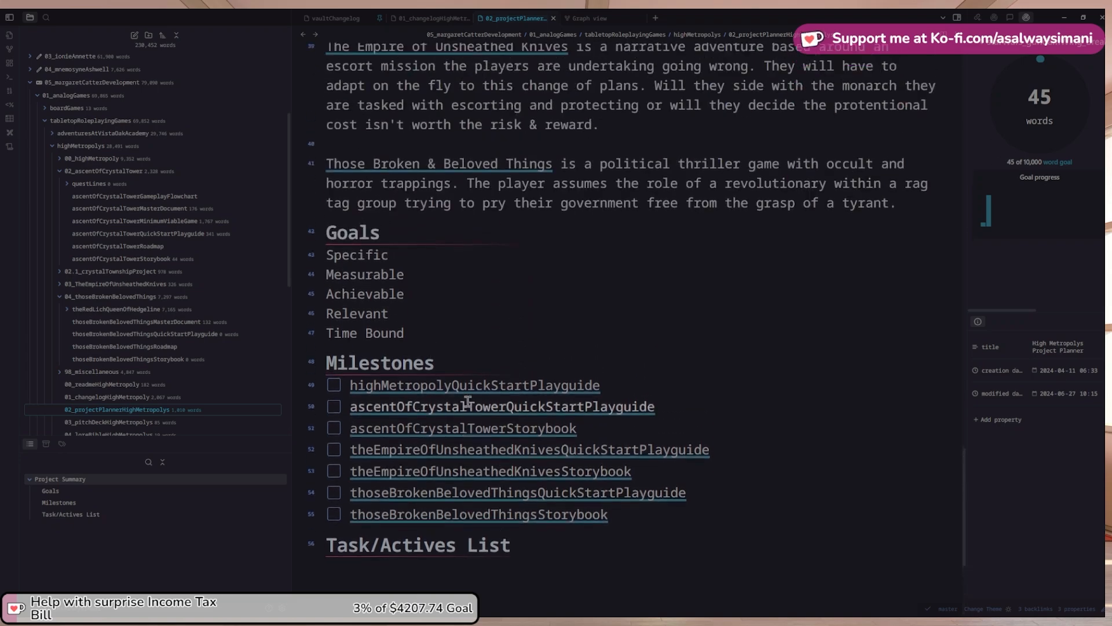
pyautogui.scroll(15, 468, 401)
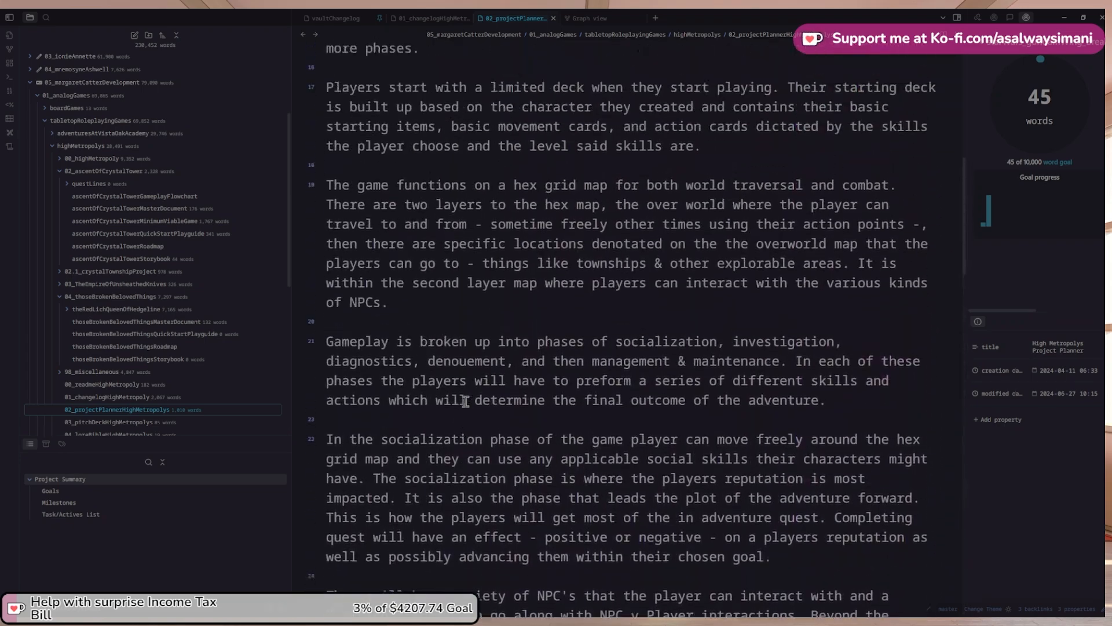
pyautogui.scroll(7, 465, 401)
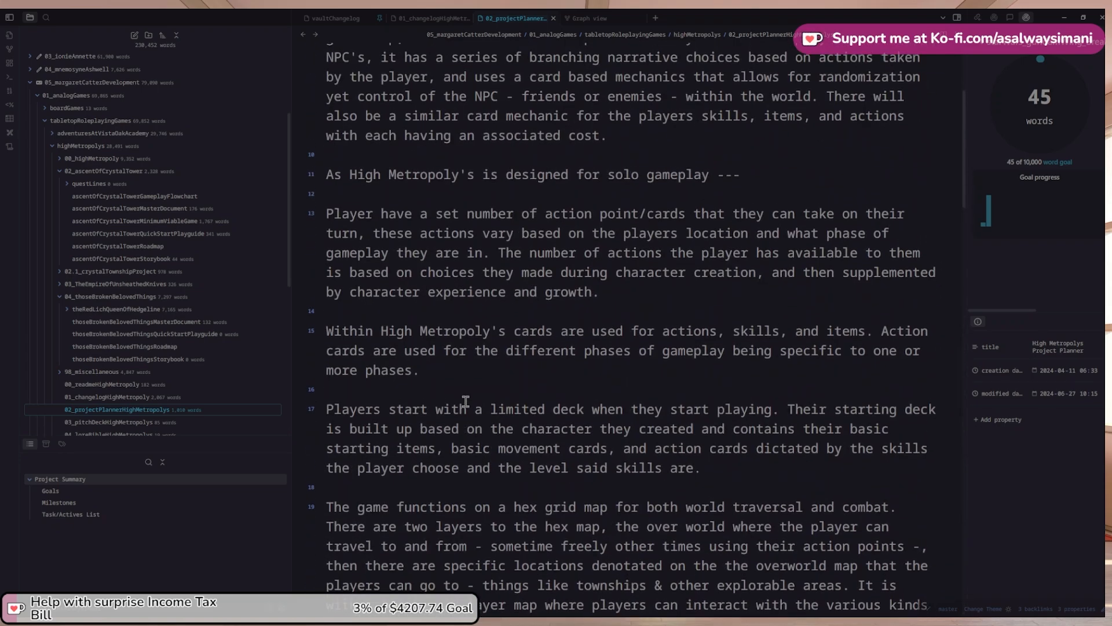
pyautogui.scroll(2, 457, 401)
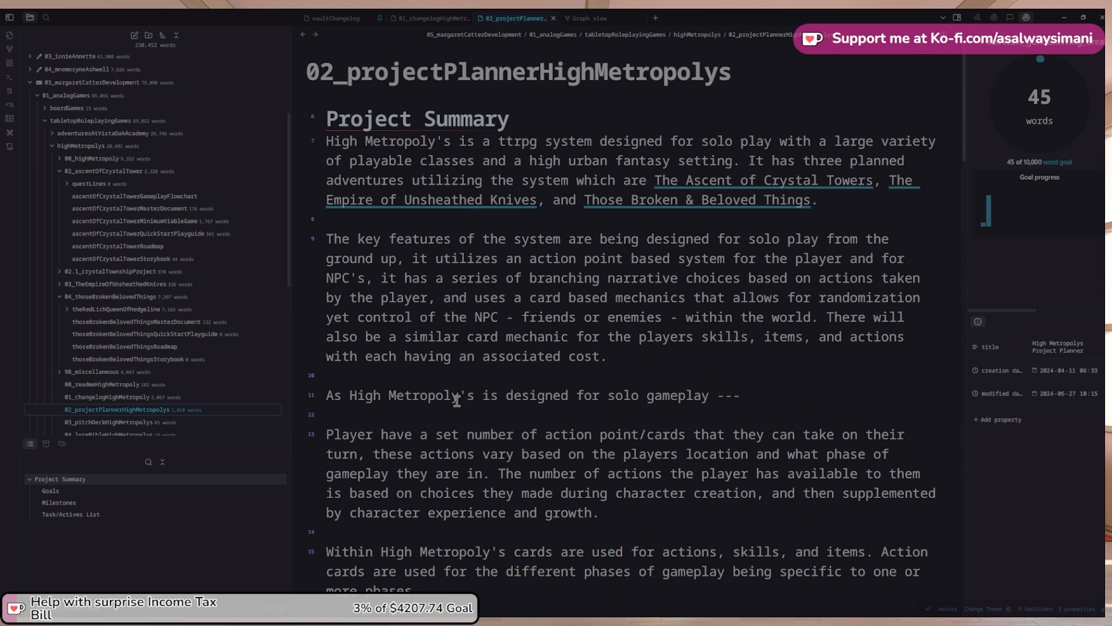
pyautogui.scroll(-4, 458, 401)
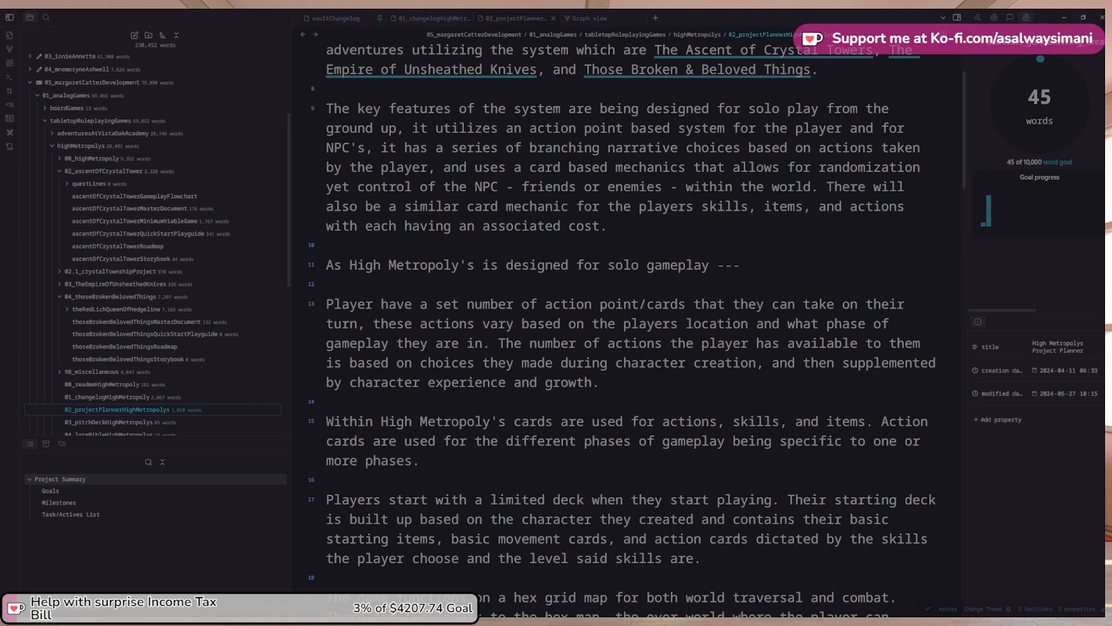
pyautogui.scroll(1, 631, 329)
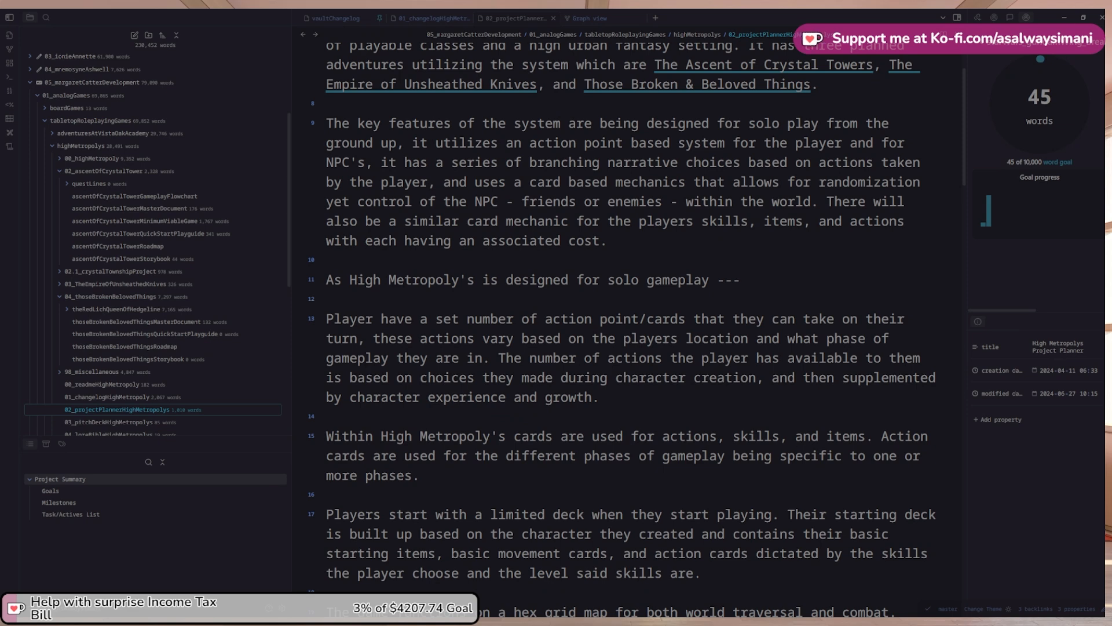
# Scroll up and down through the High Metropoly project planner note to review it
pyautogui.scroll(1, 631, 325)
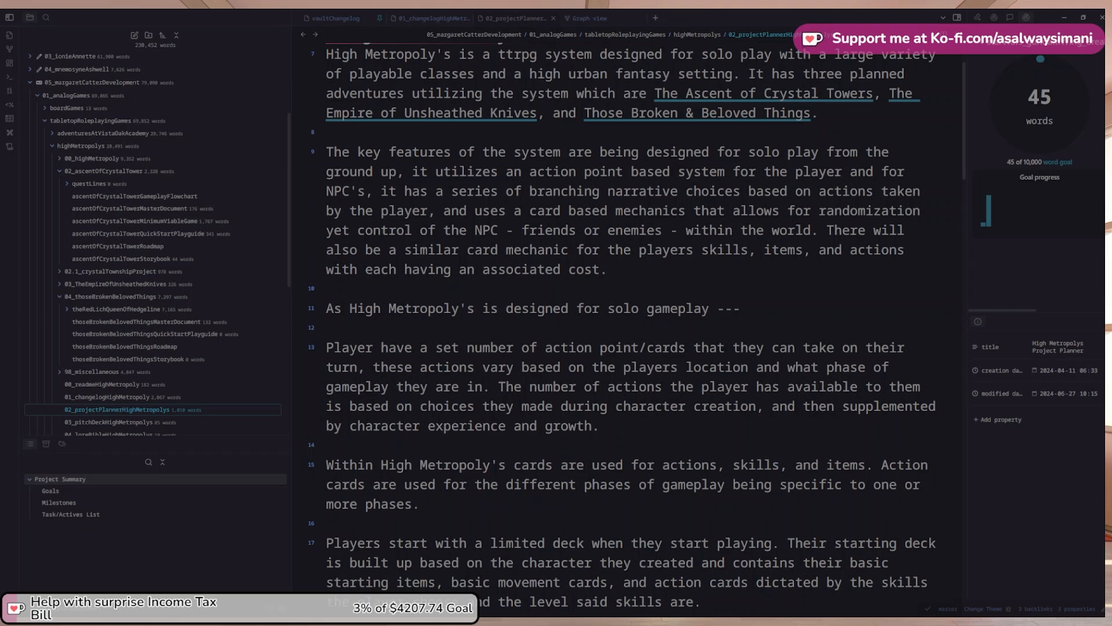
pyautogui.scroll(-1, 622, 324)
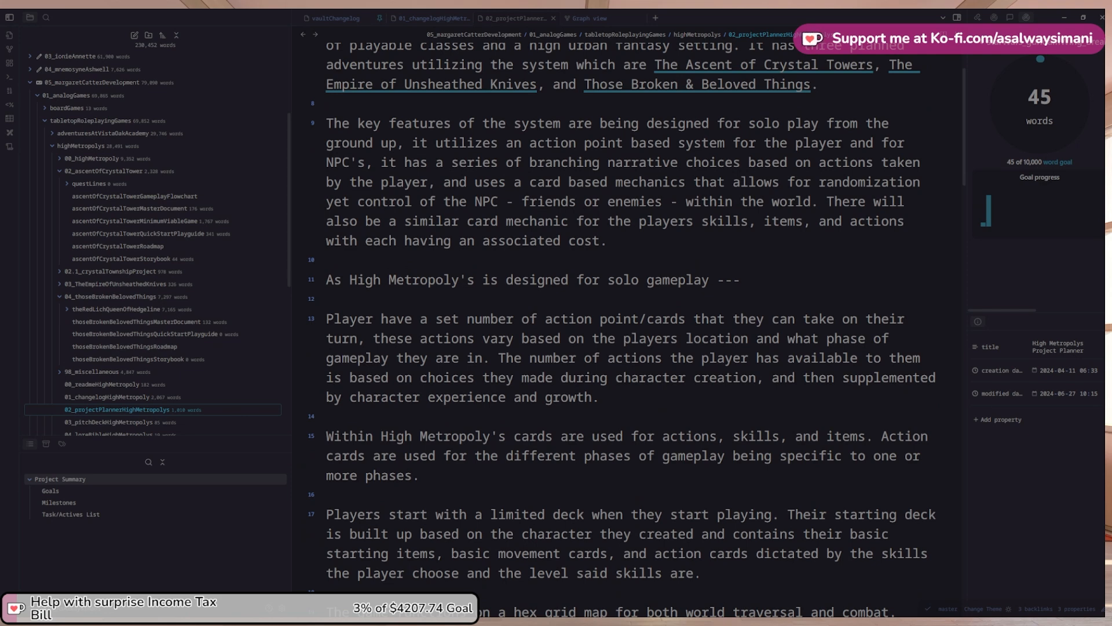
pyautogui.scroll(-1, 623, 324)
pyautogui.scroll(1, 622, 324)
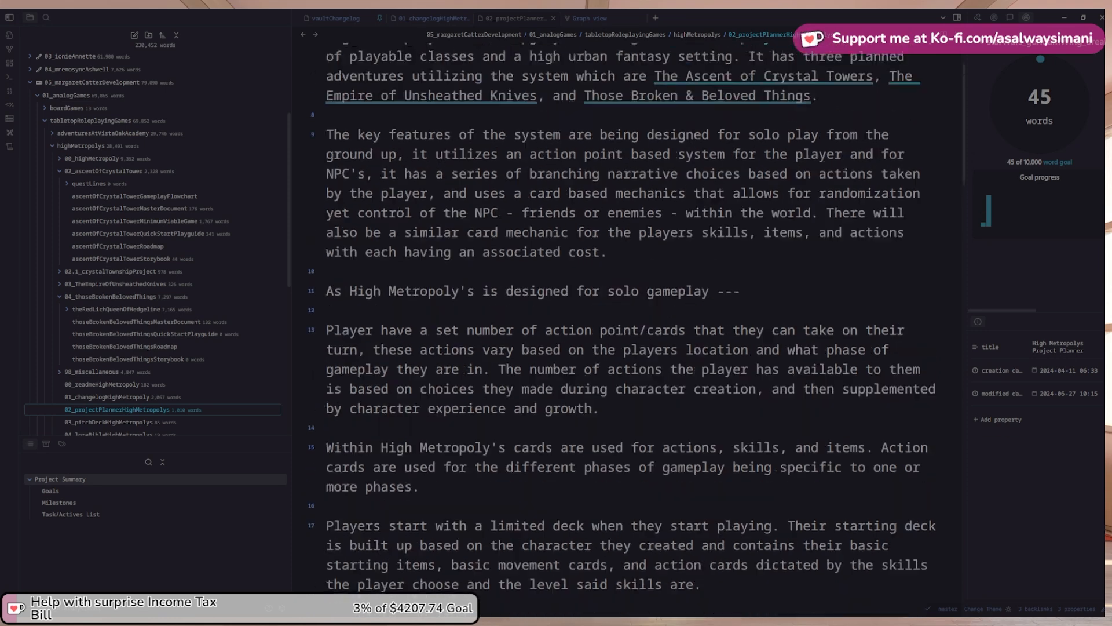
pyautogui.scroll(2, 623, 325)
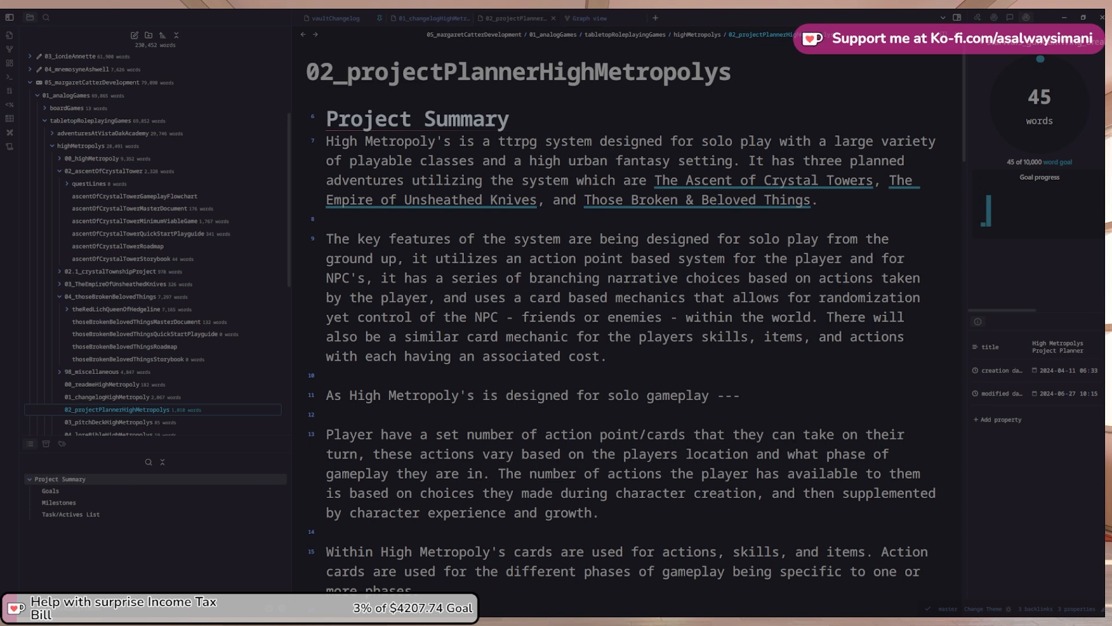
pyautogui.scroll(-1, 629, 324)
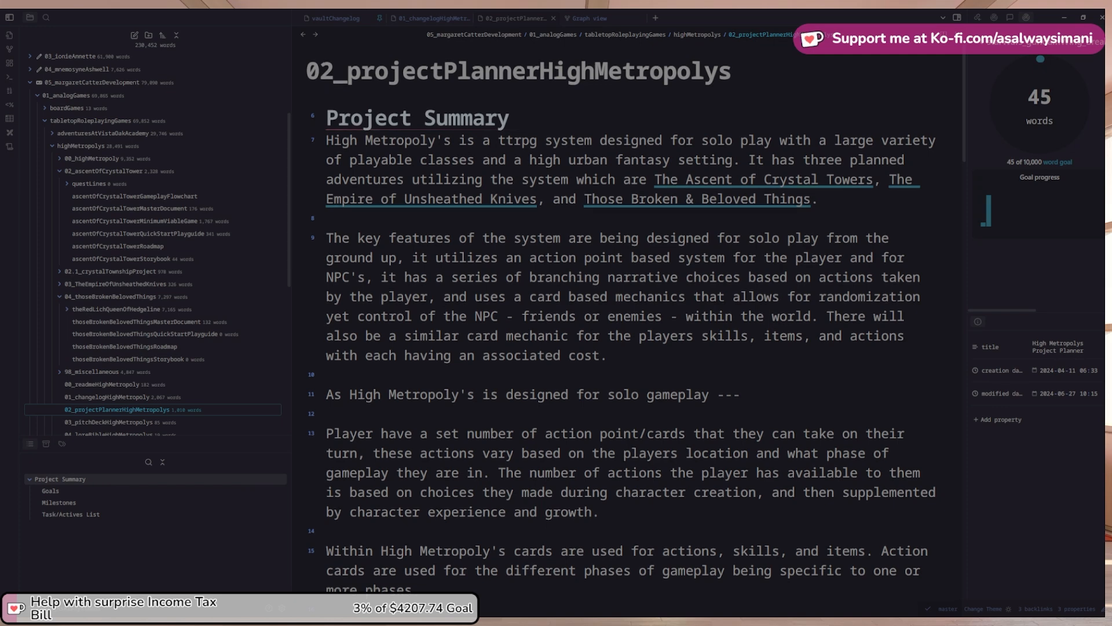
pyautogui.scroll(-2, 629, 324)
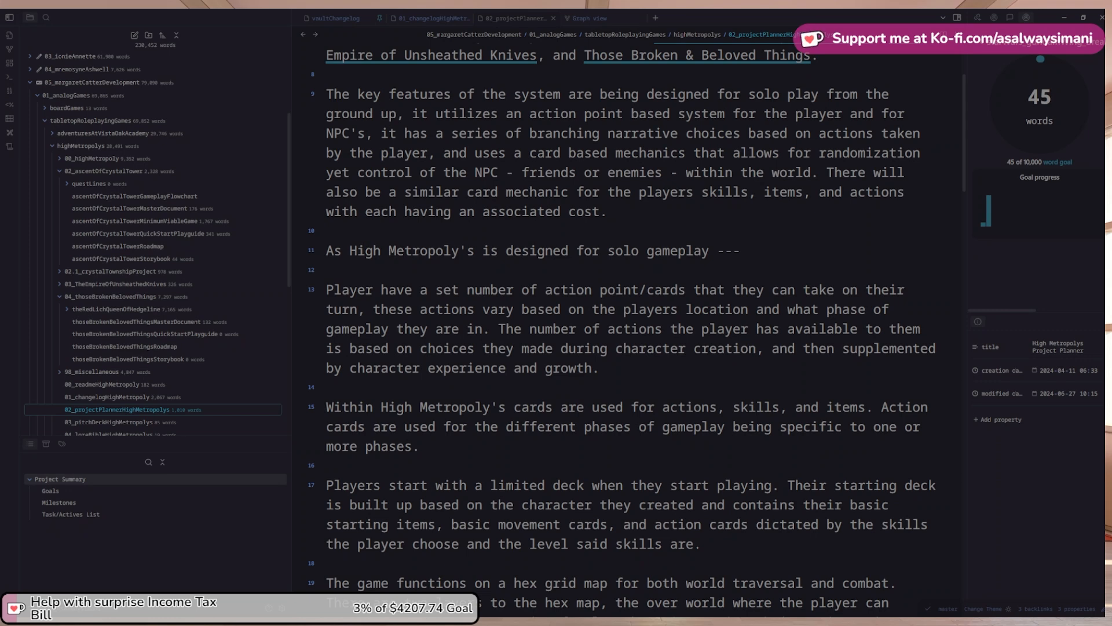
pyautogui.scroll(2, 629, 325)
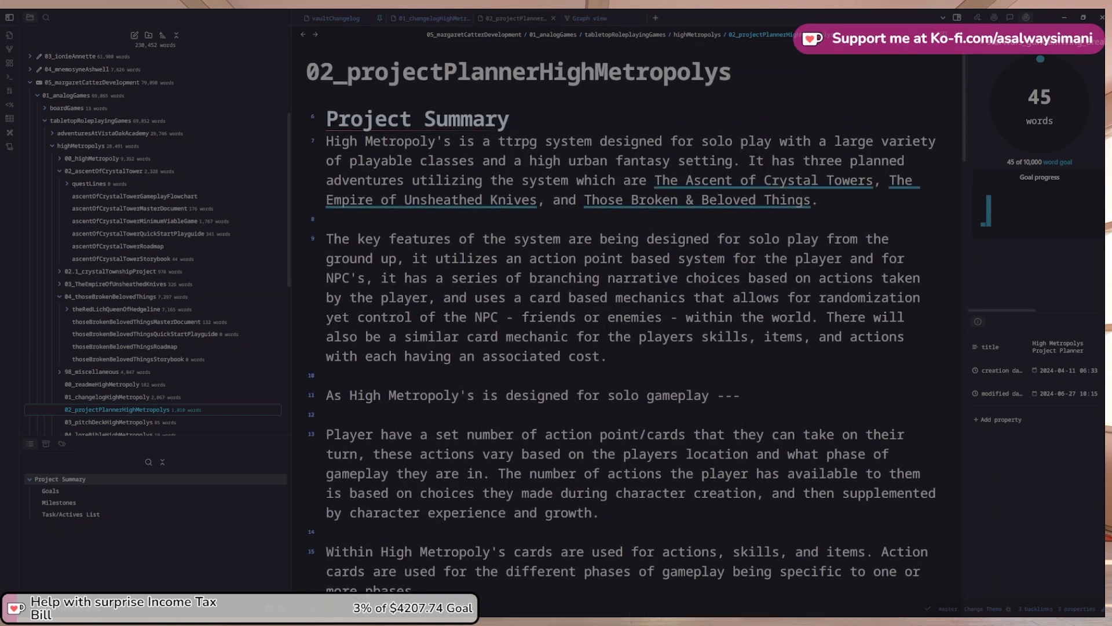
pyautogui.scroll(-1, 628, 325)
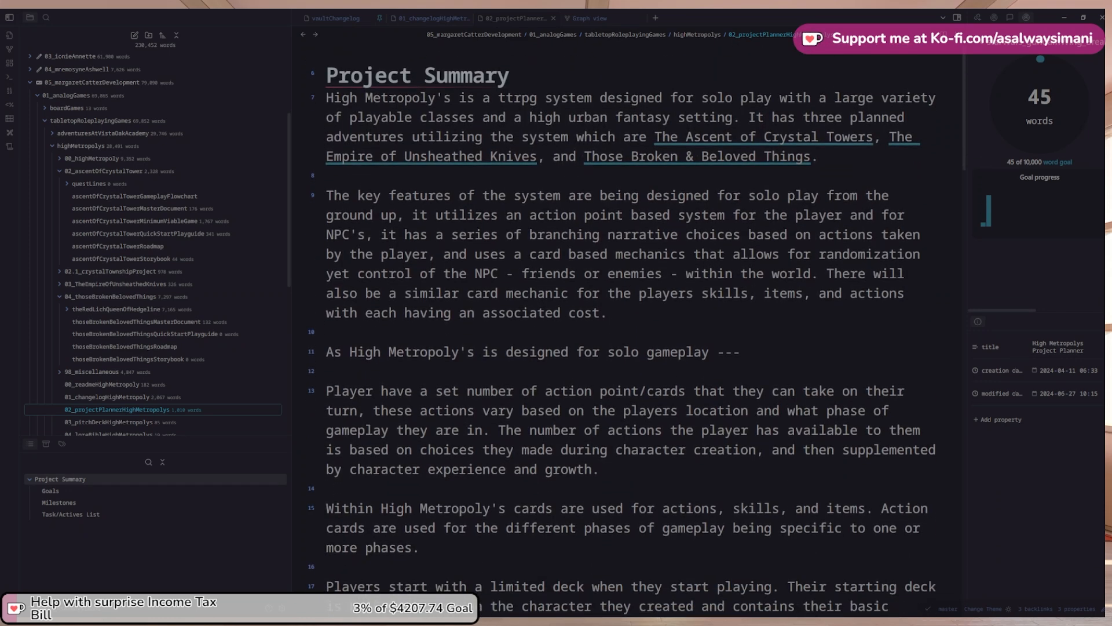
pyautogui.scroll(-1, 628, 324)
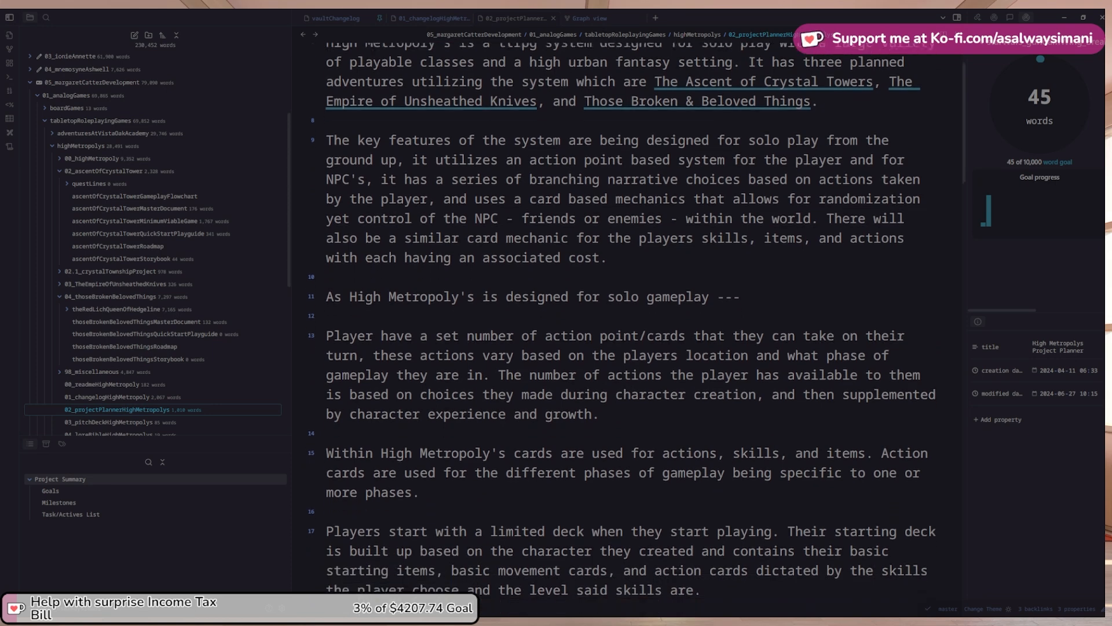
pyautogui.scroll(-2, 628, 324)
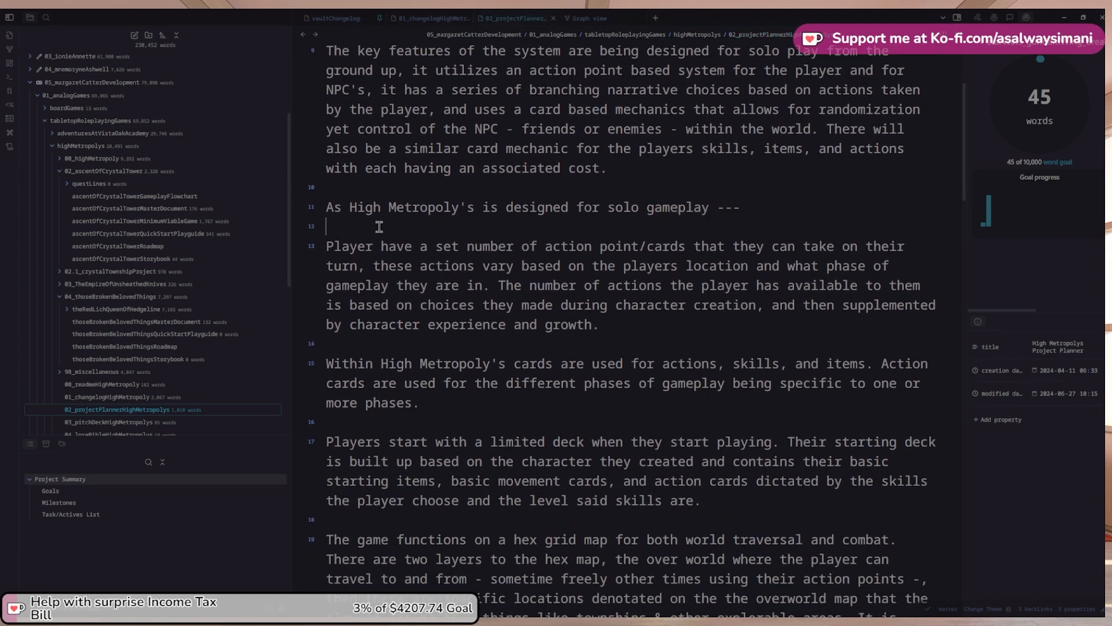
# Highlight the solo gameplay line, then deselect it and read the rest of the note
pyautogui.tripleClick(324, 218)
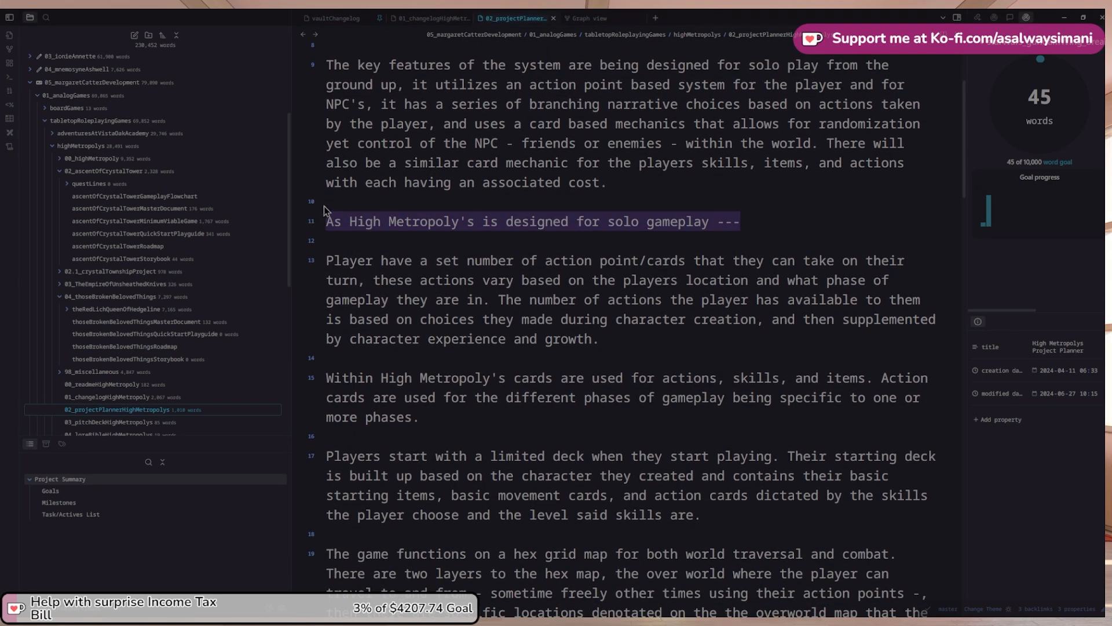
pyautogui.scroll(-1, 562, 265)
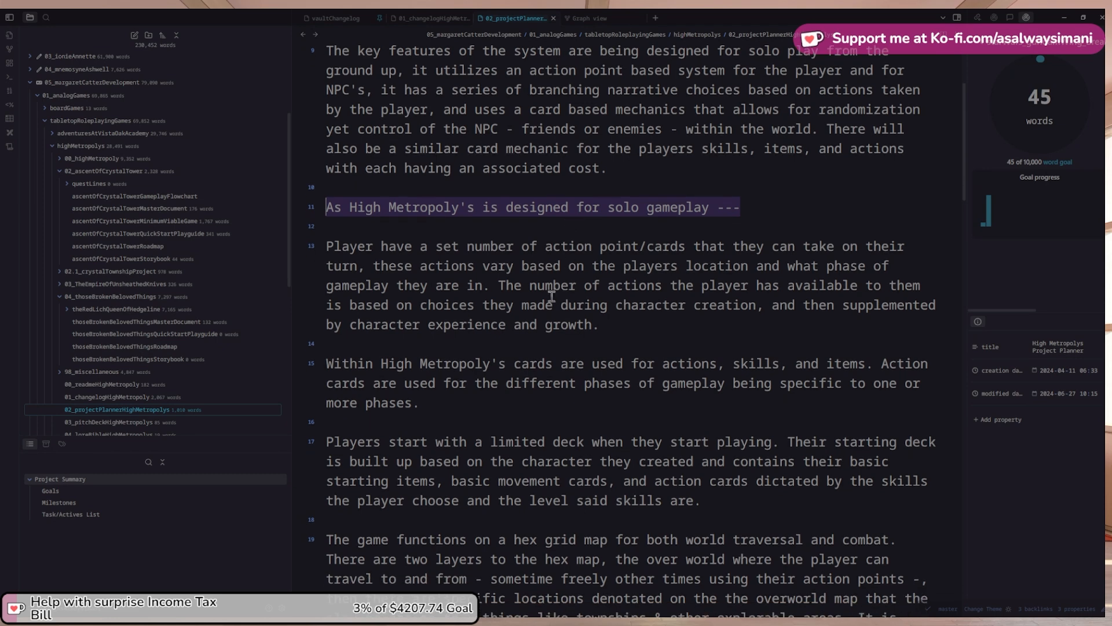
pyautogui.scroll(1, 525, 336)
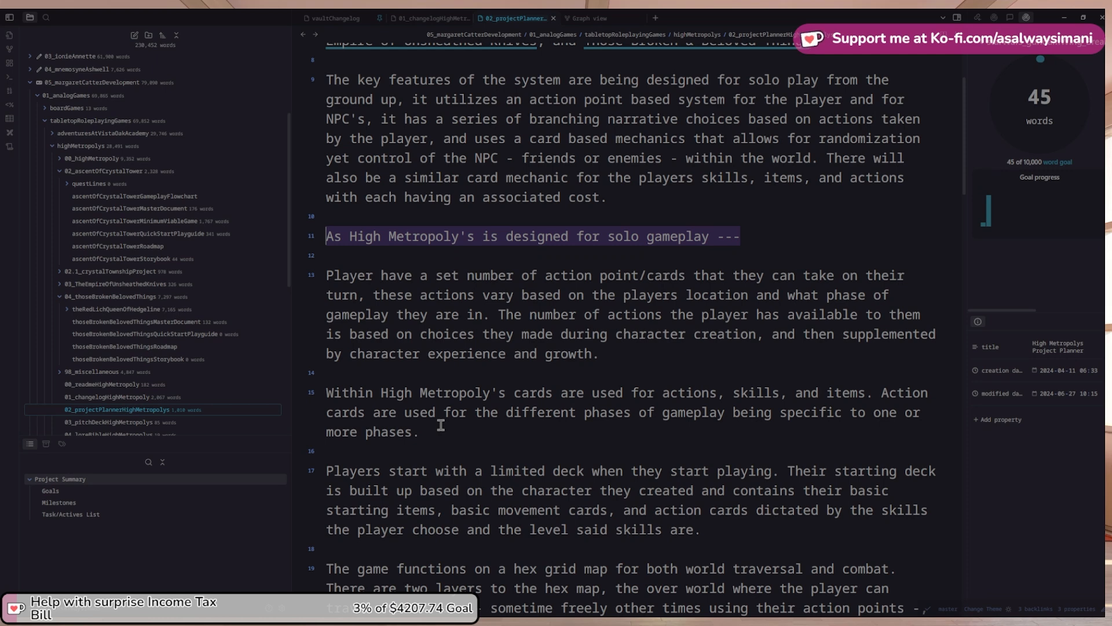
pyautogui.click(564, 421)
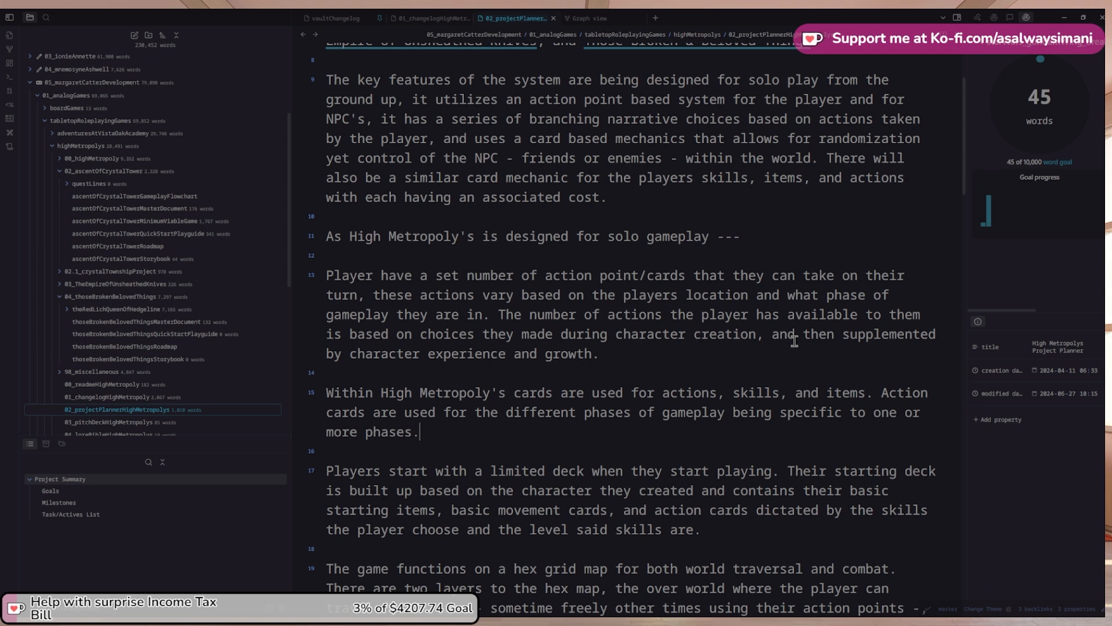
pyautogui.scroll(-3, 823, 307)
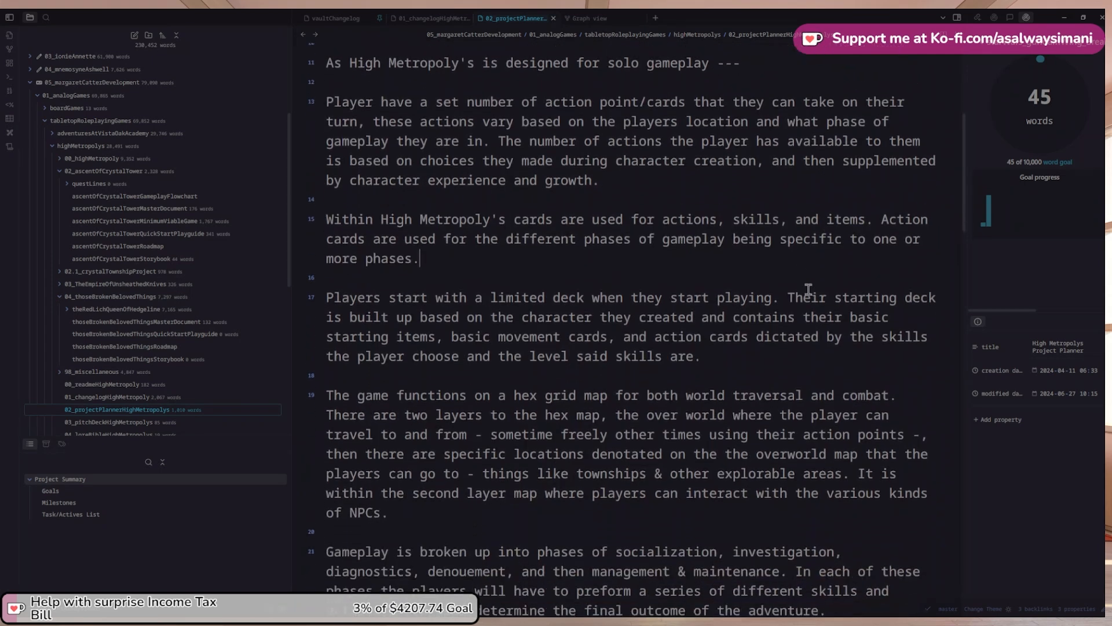
pyautogui.scroll(-1, 808, 289)
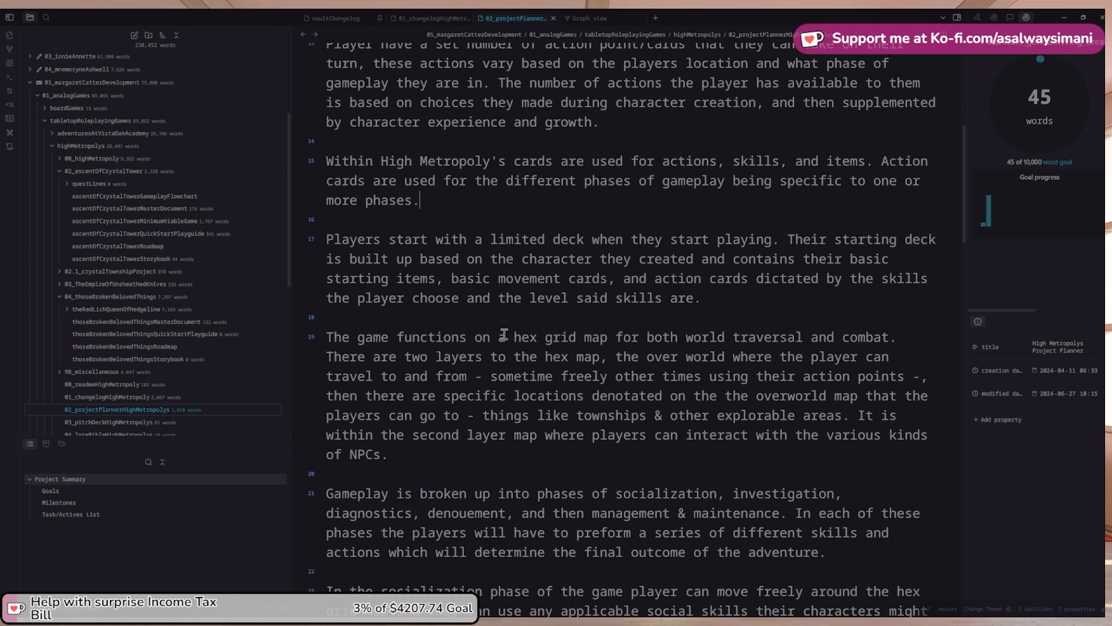
pyautogui.scroll(1, 527, 323)
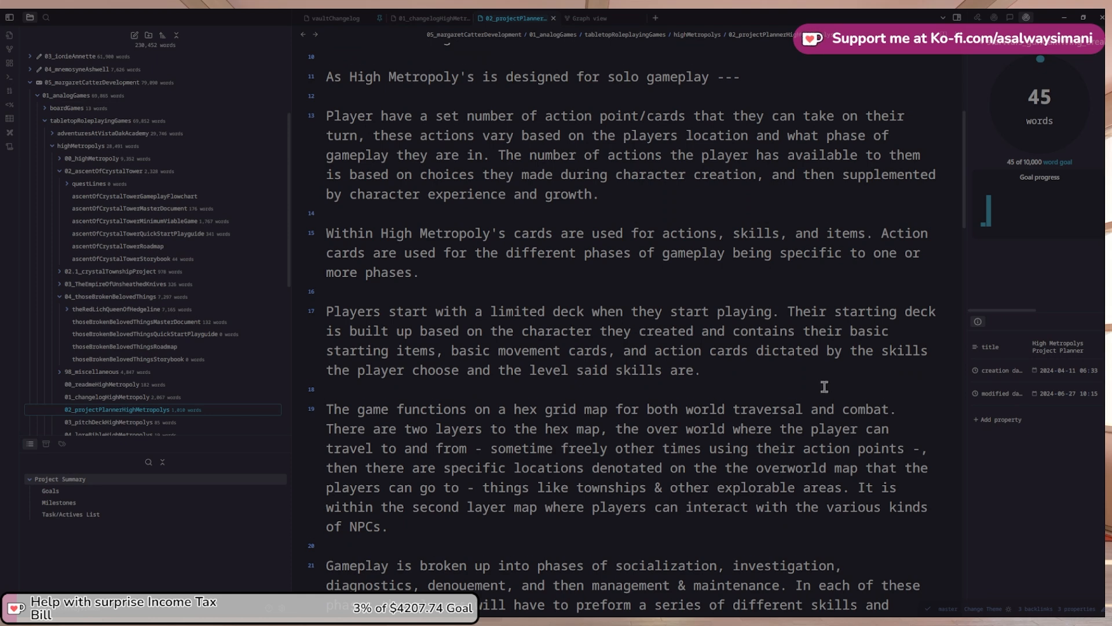
pyautogui.scroll(-2, 824, 386)
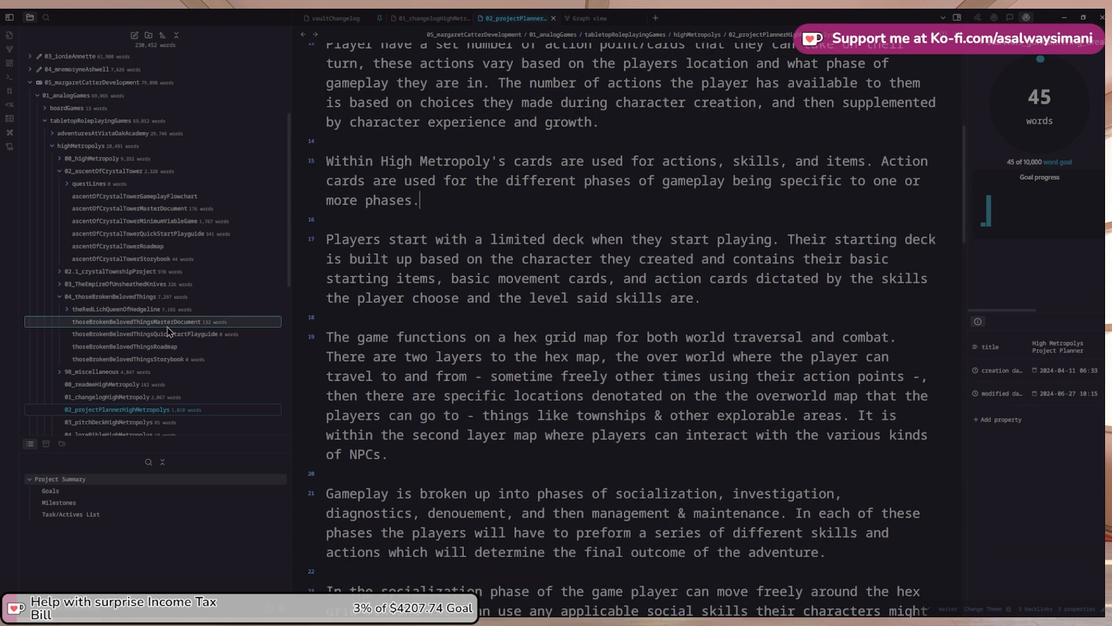
# Open the adventuresAtVistaOakAcademy note from its Adventures at Vista Oak Academy.scriv folder
pyautogui.click(55, 136)
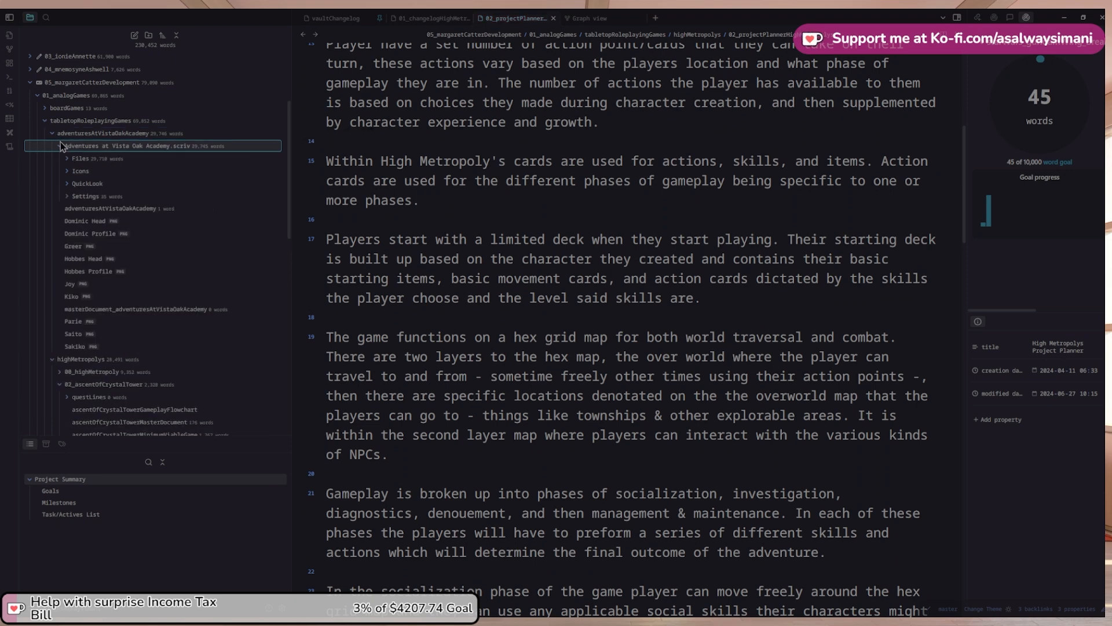
pyautogui.click(60, 143)
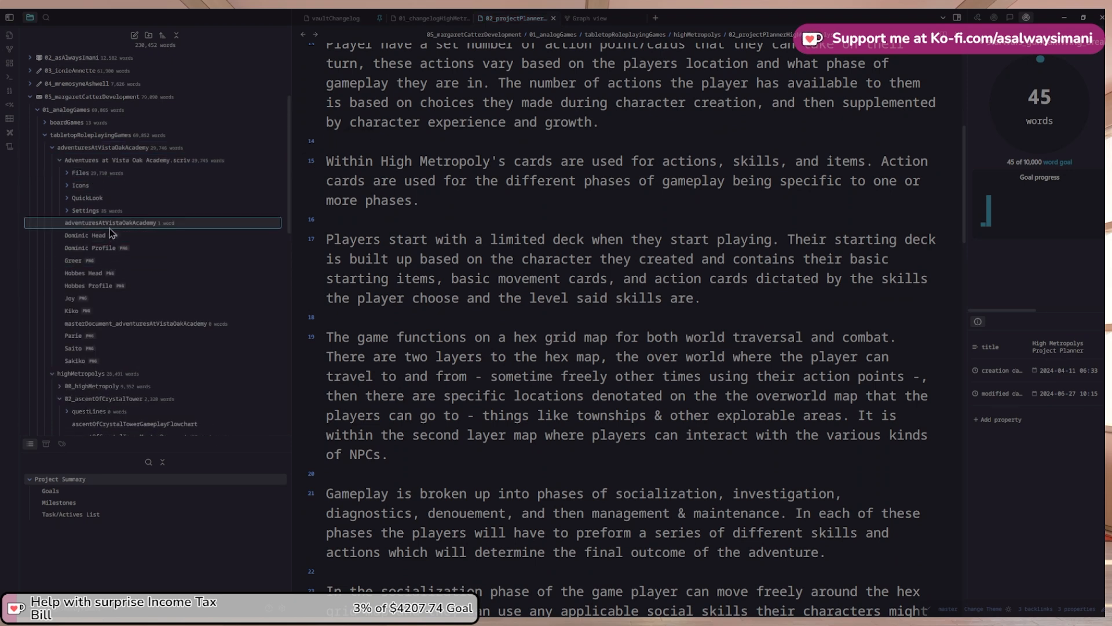
pyautogui.click(110, 222)
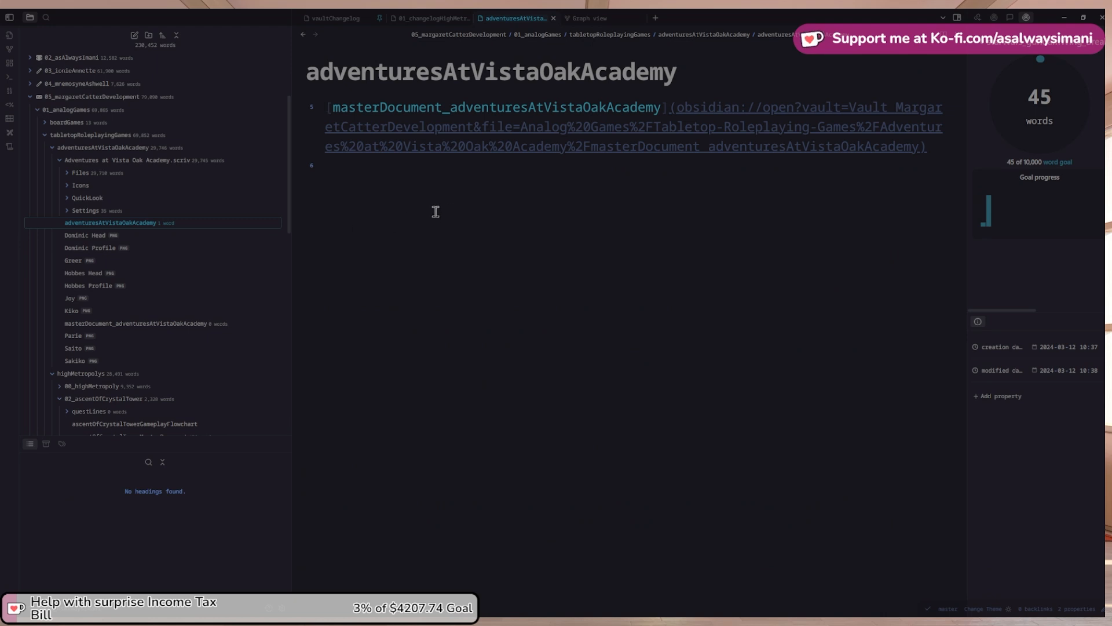
pyautogui.click(476, 200)
# Open the empty masterDocument_adventuresAtVistaOakAcademy note and expand the project's Files folder
pyautogui.doubleClick(437, 110)
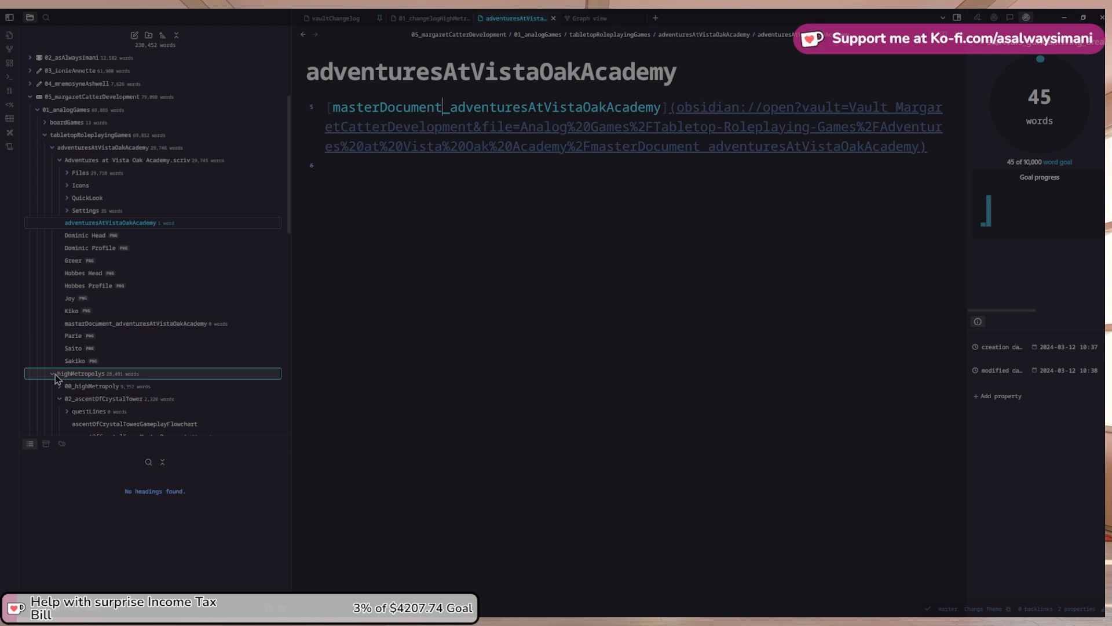
pyautogui.click(111, 328)
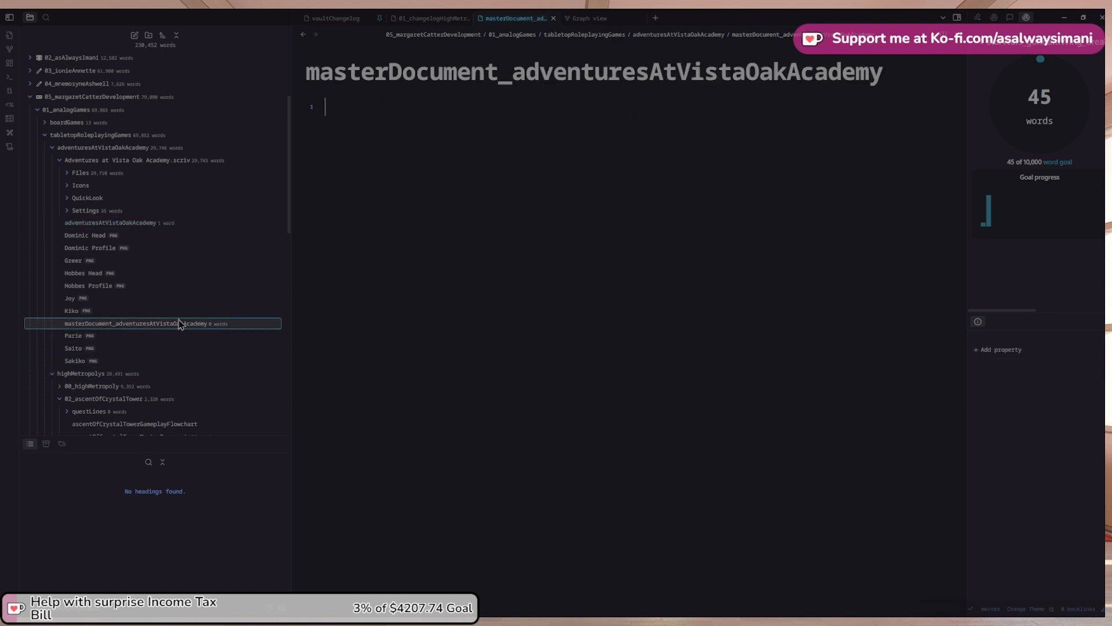
pyautogui.click(149, 223)
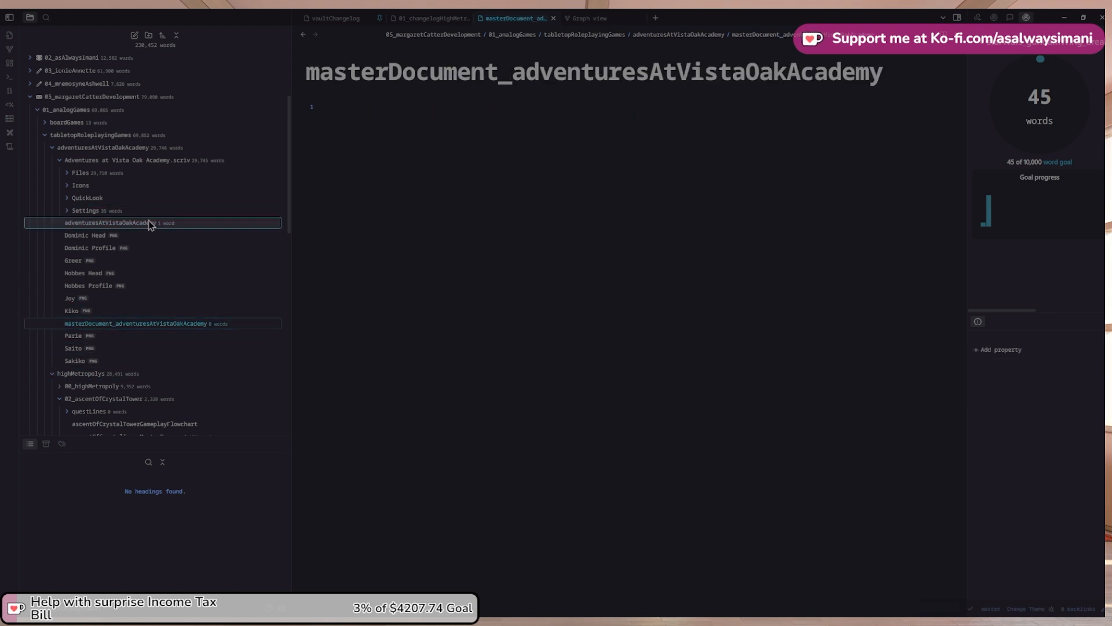
pyautogui.click(158, 324)
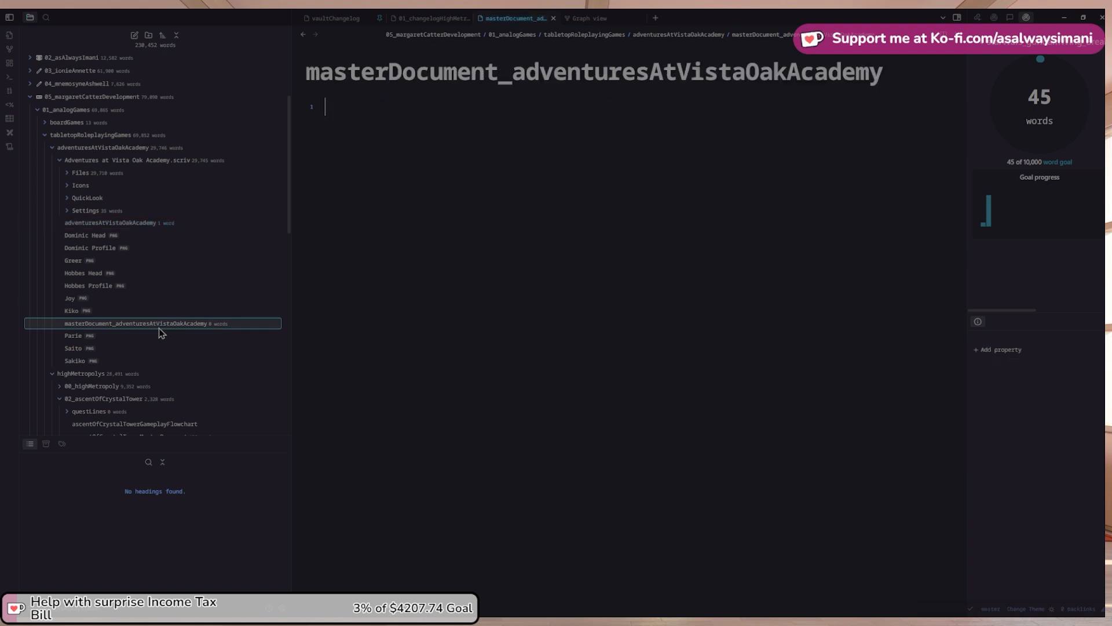
pyautogui.click(81, 173)
pyautogui.scroll(-1, 116, 191)
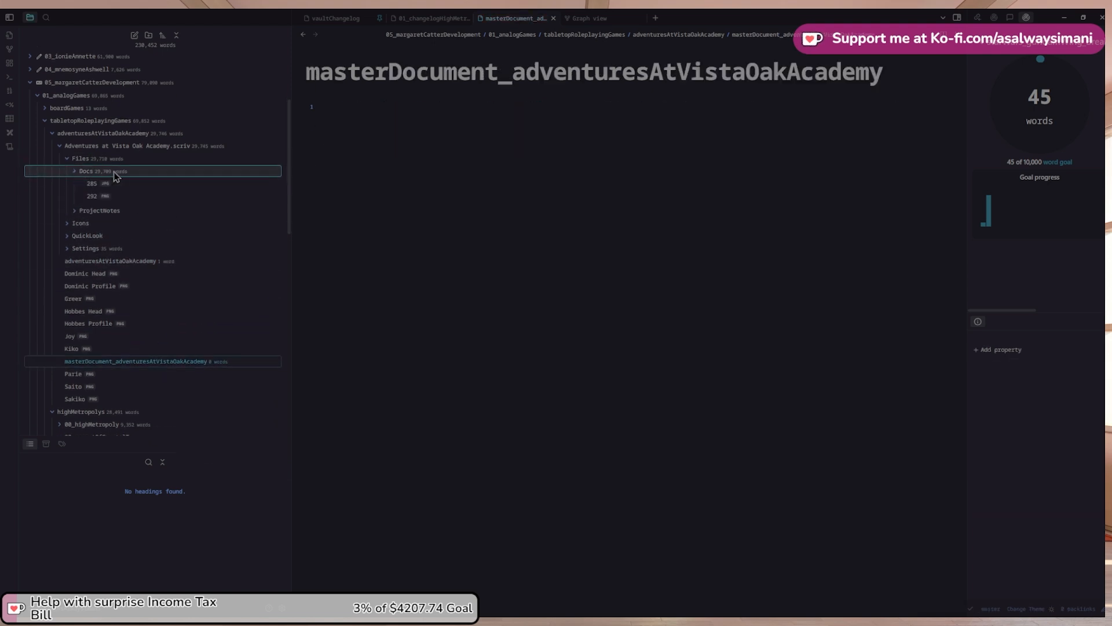
# View Docs images 285, 292, 293, 296 and the cat profile image 300
pyautogui.click(111, 172)
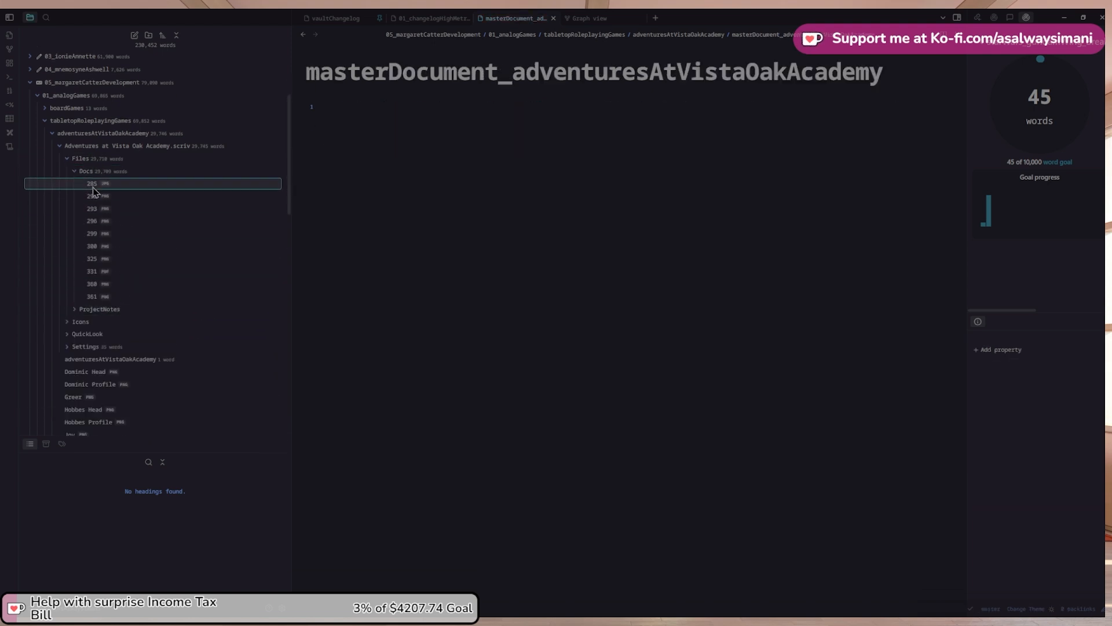
pyautogui.click(82, 172)
pyautogui.click(83, 173)
pyautogui.click(92, 183)
pyautogui.click(95, 194)
pyautogui.click(93, 208)
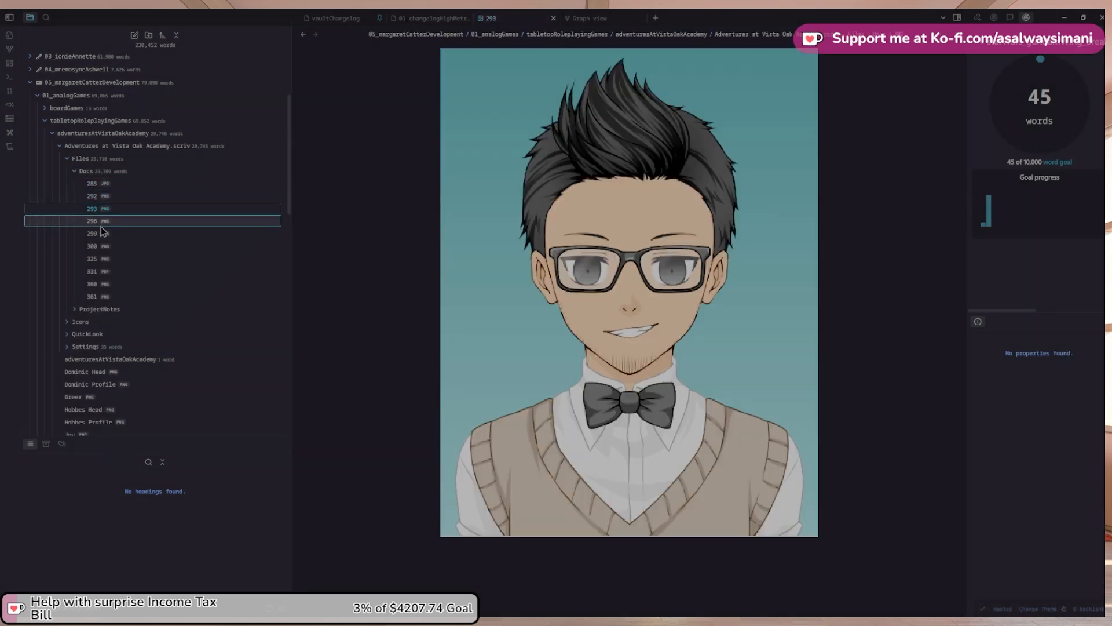
pyautogui.click(93, 221)
pyautogui.click(93, 246)
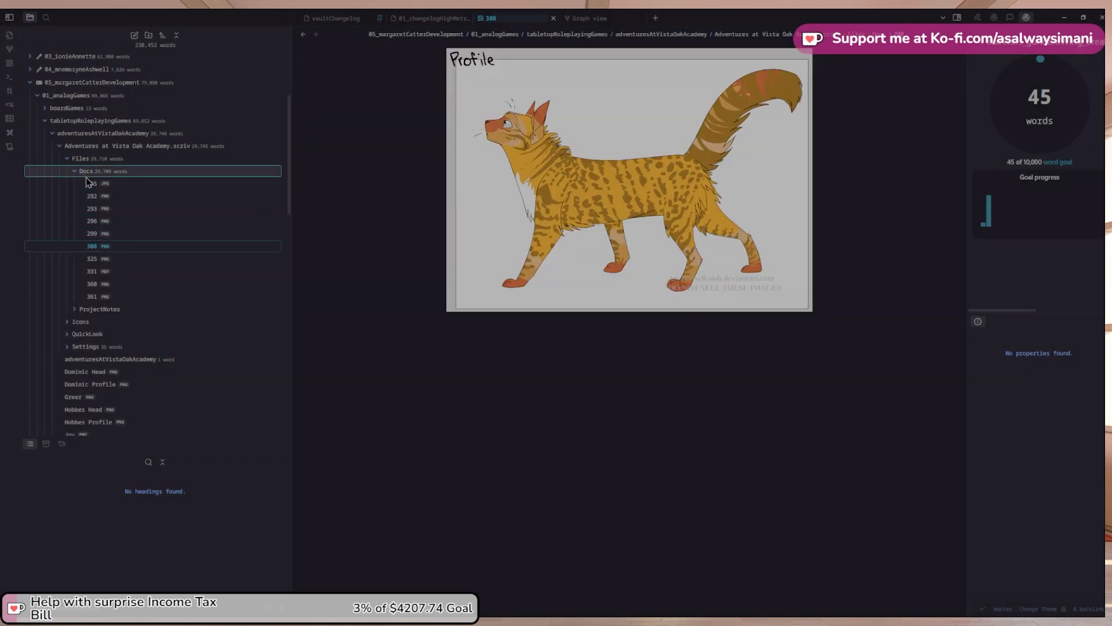
# Peek into the ProjectNotes, Icons, Settings and QuickLook folders, then collapse the project folders
pyautogui.click(85, 174)
pyautogui.click(99, 184)
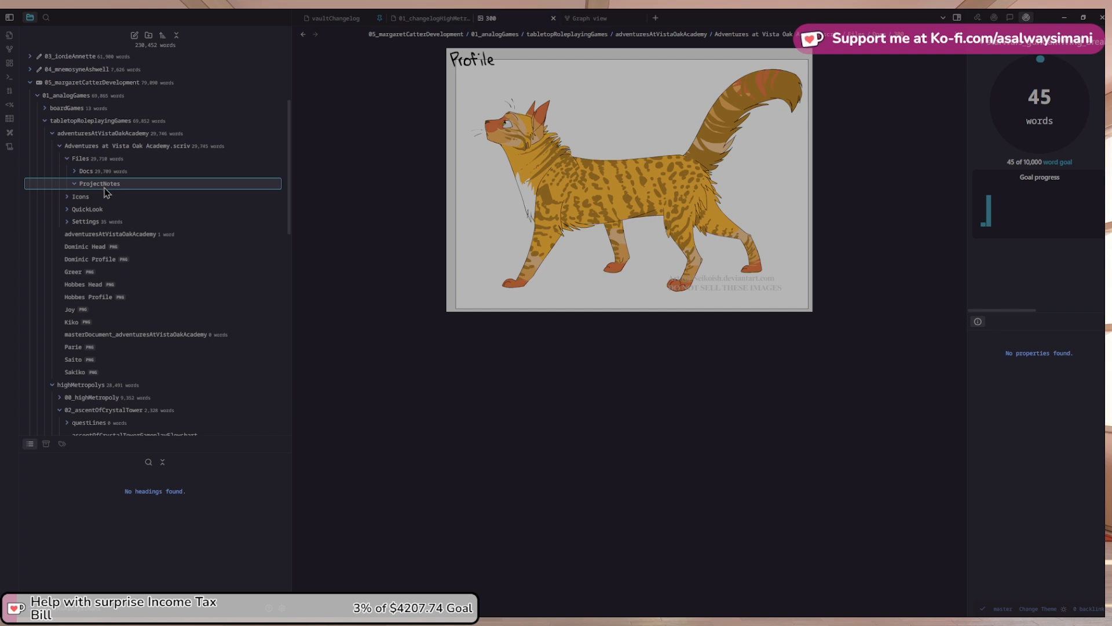
pyautogui.click(103, 184)
pyautogui.click(88, 198)
pyautogui.click(89, 199)
pyautogui.click(98, 219)
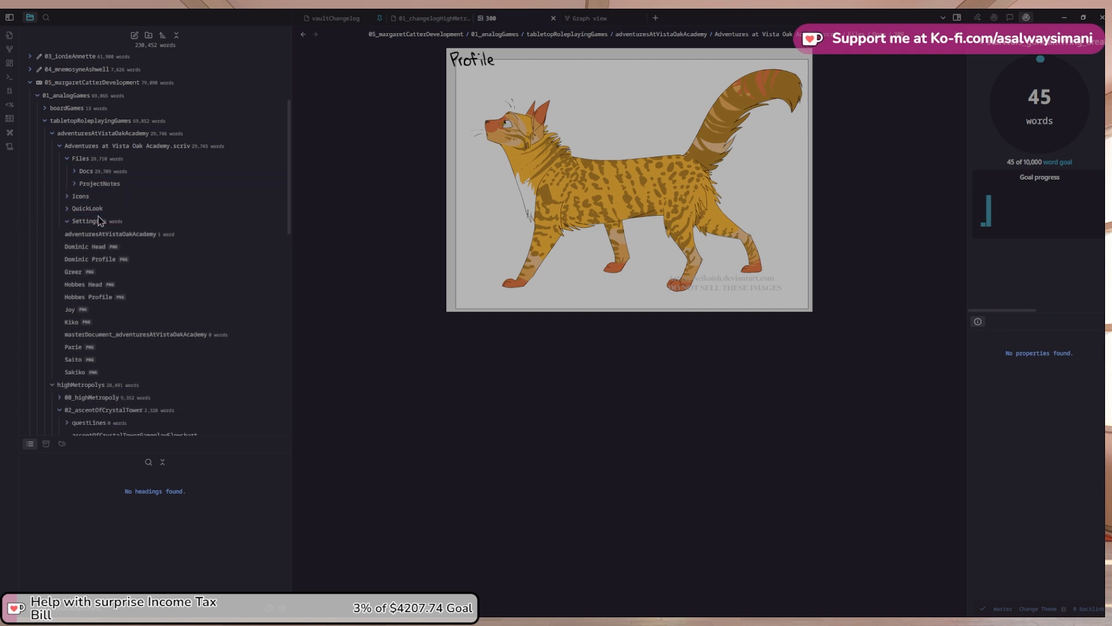
pyautogui.click(93, 209)
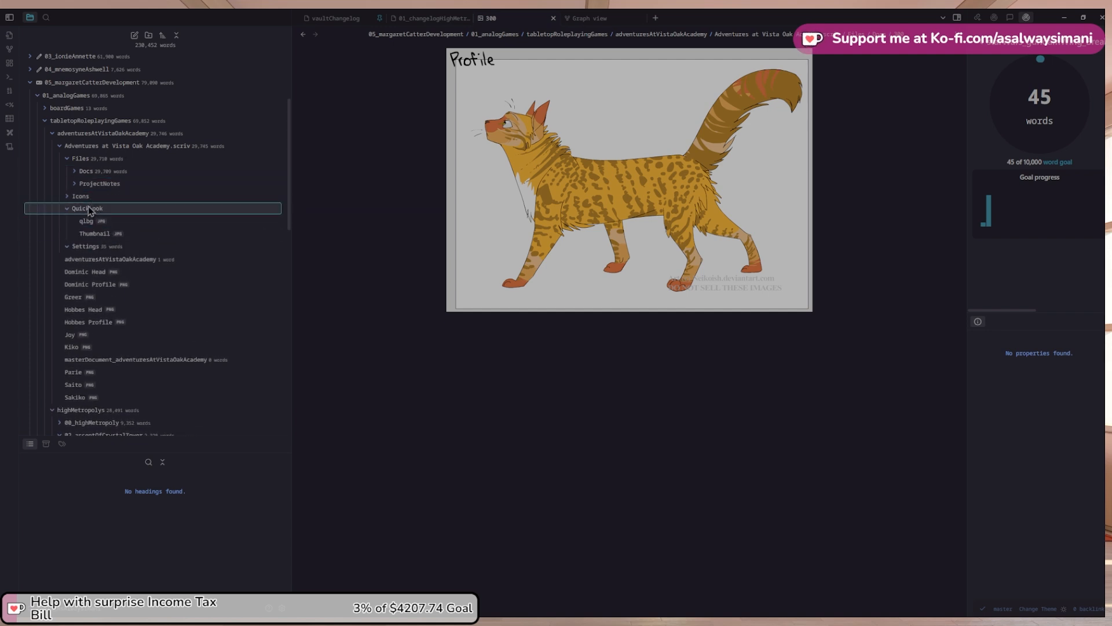
pyautogui.scroll(-1, 77, 133)
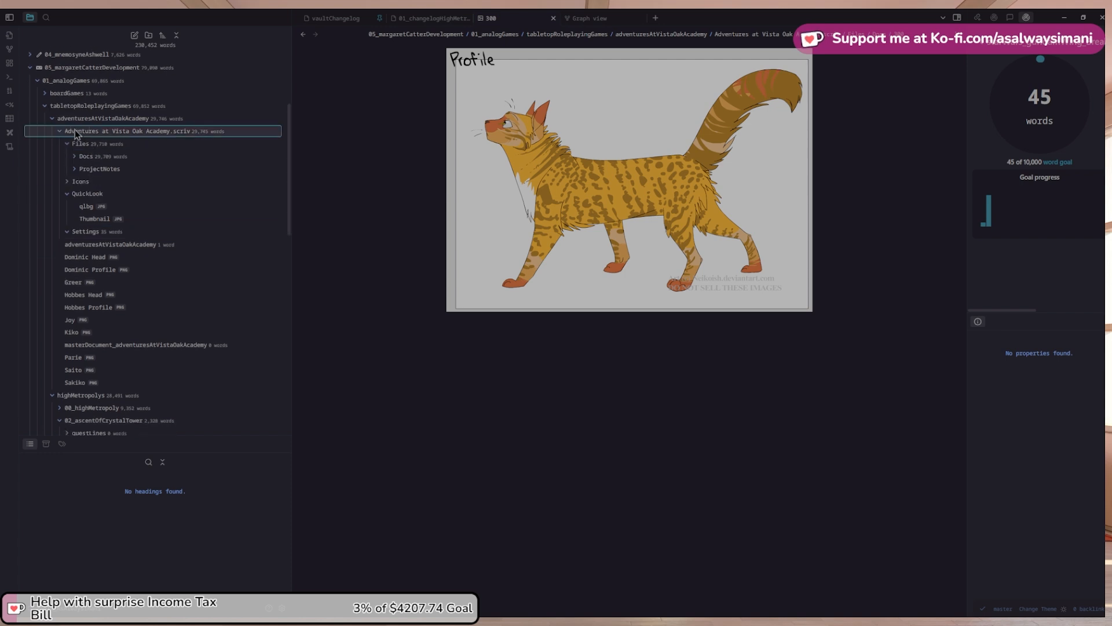
pyautogui.click(76, 133)
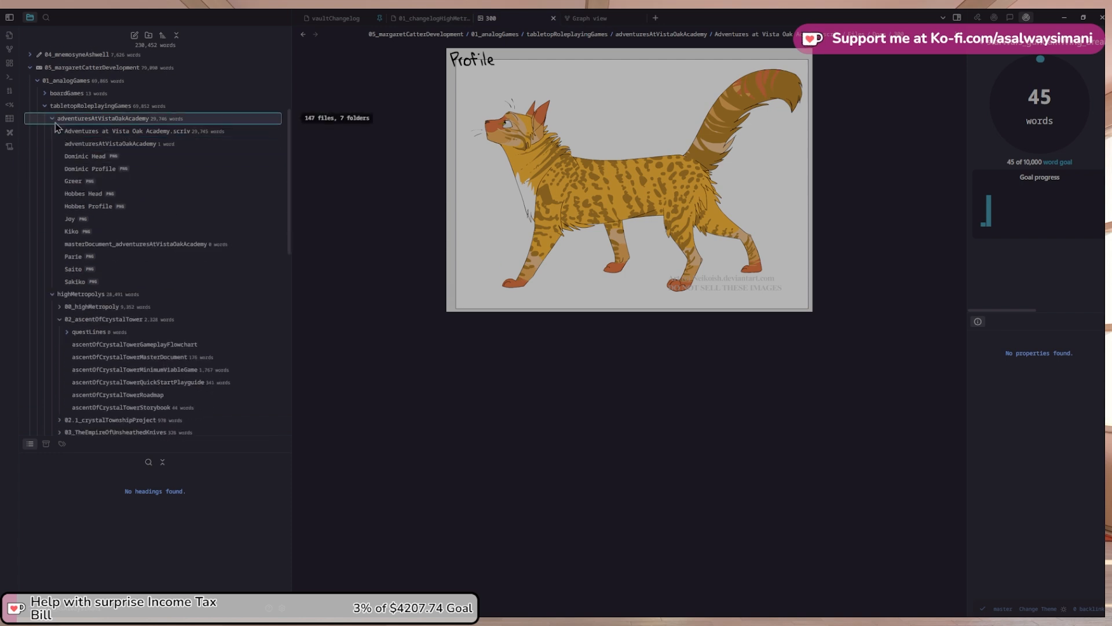
pyautogui.click(55, 122)
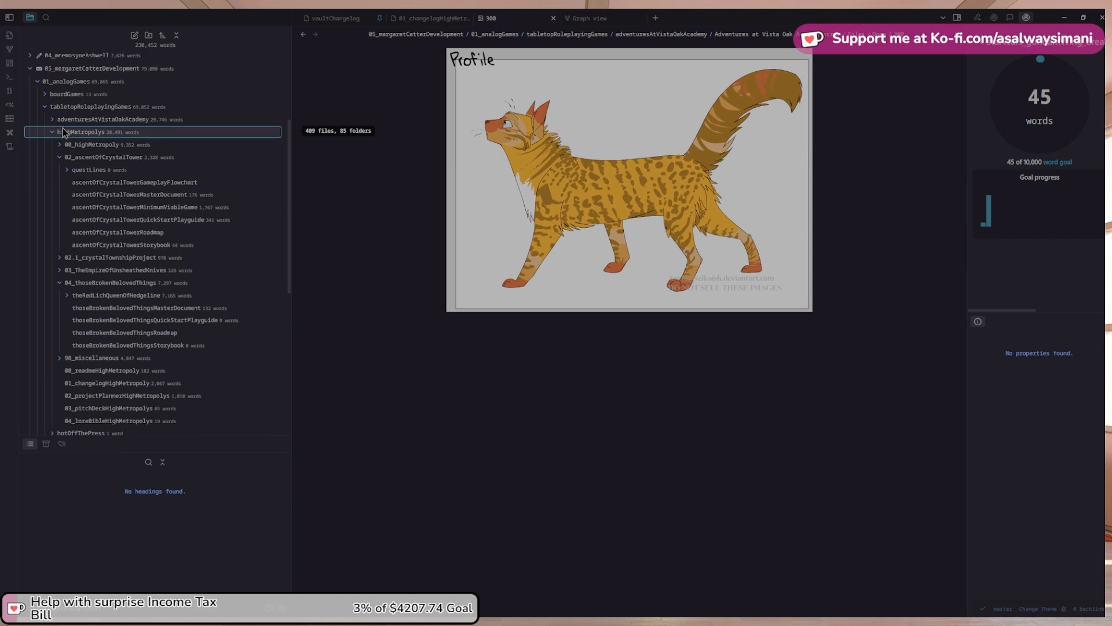
pyautogui.scroll(1, 64, 132)
# Close the image 300 tab and show the vault's graph view of linked notes
pyautogui.click(554, 18)
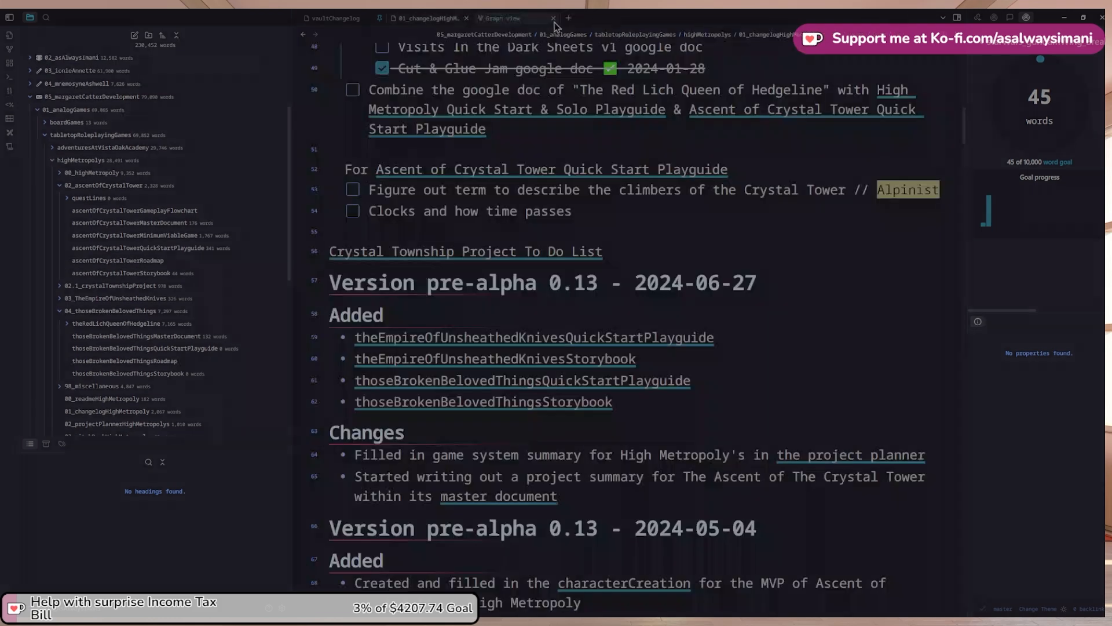
pyautogui.click(489, 19)
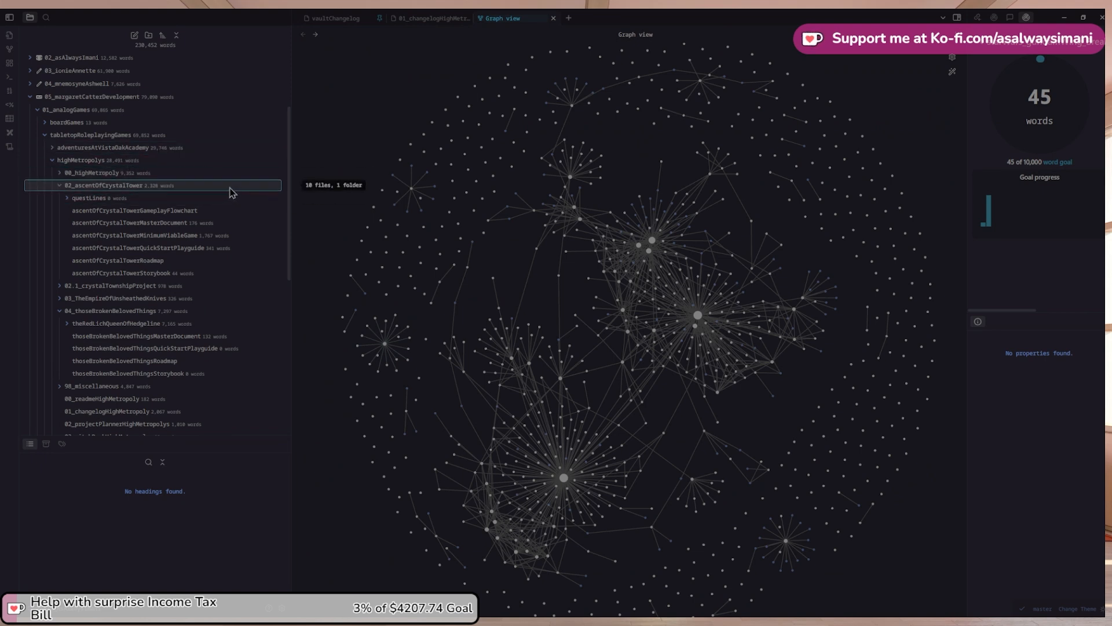
pyautogui.scroll(1, 98, 188)
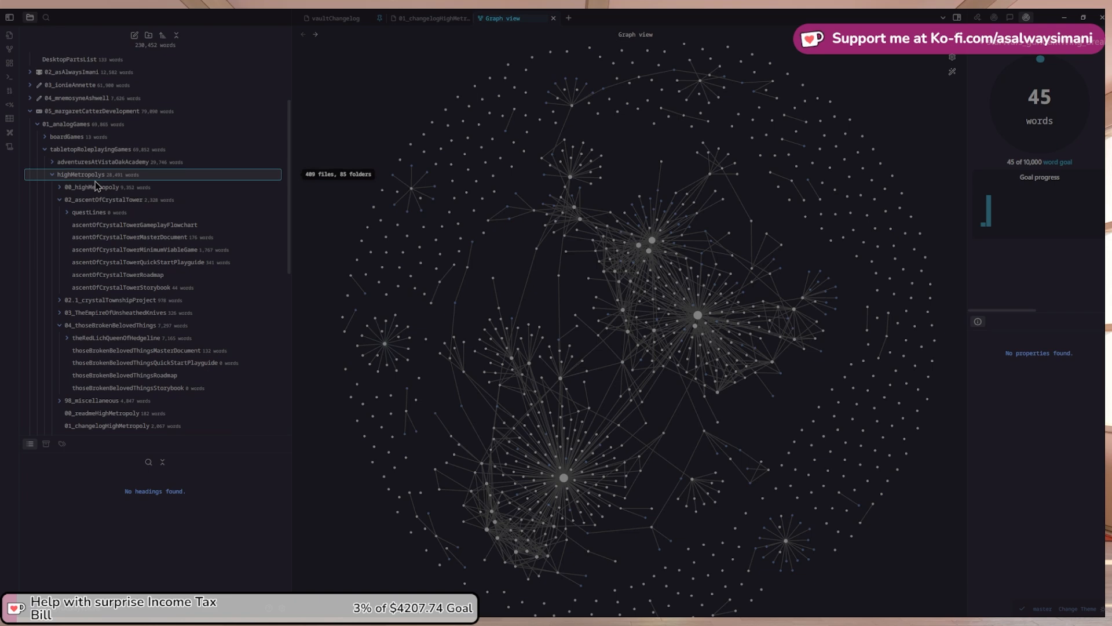